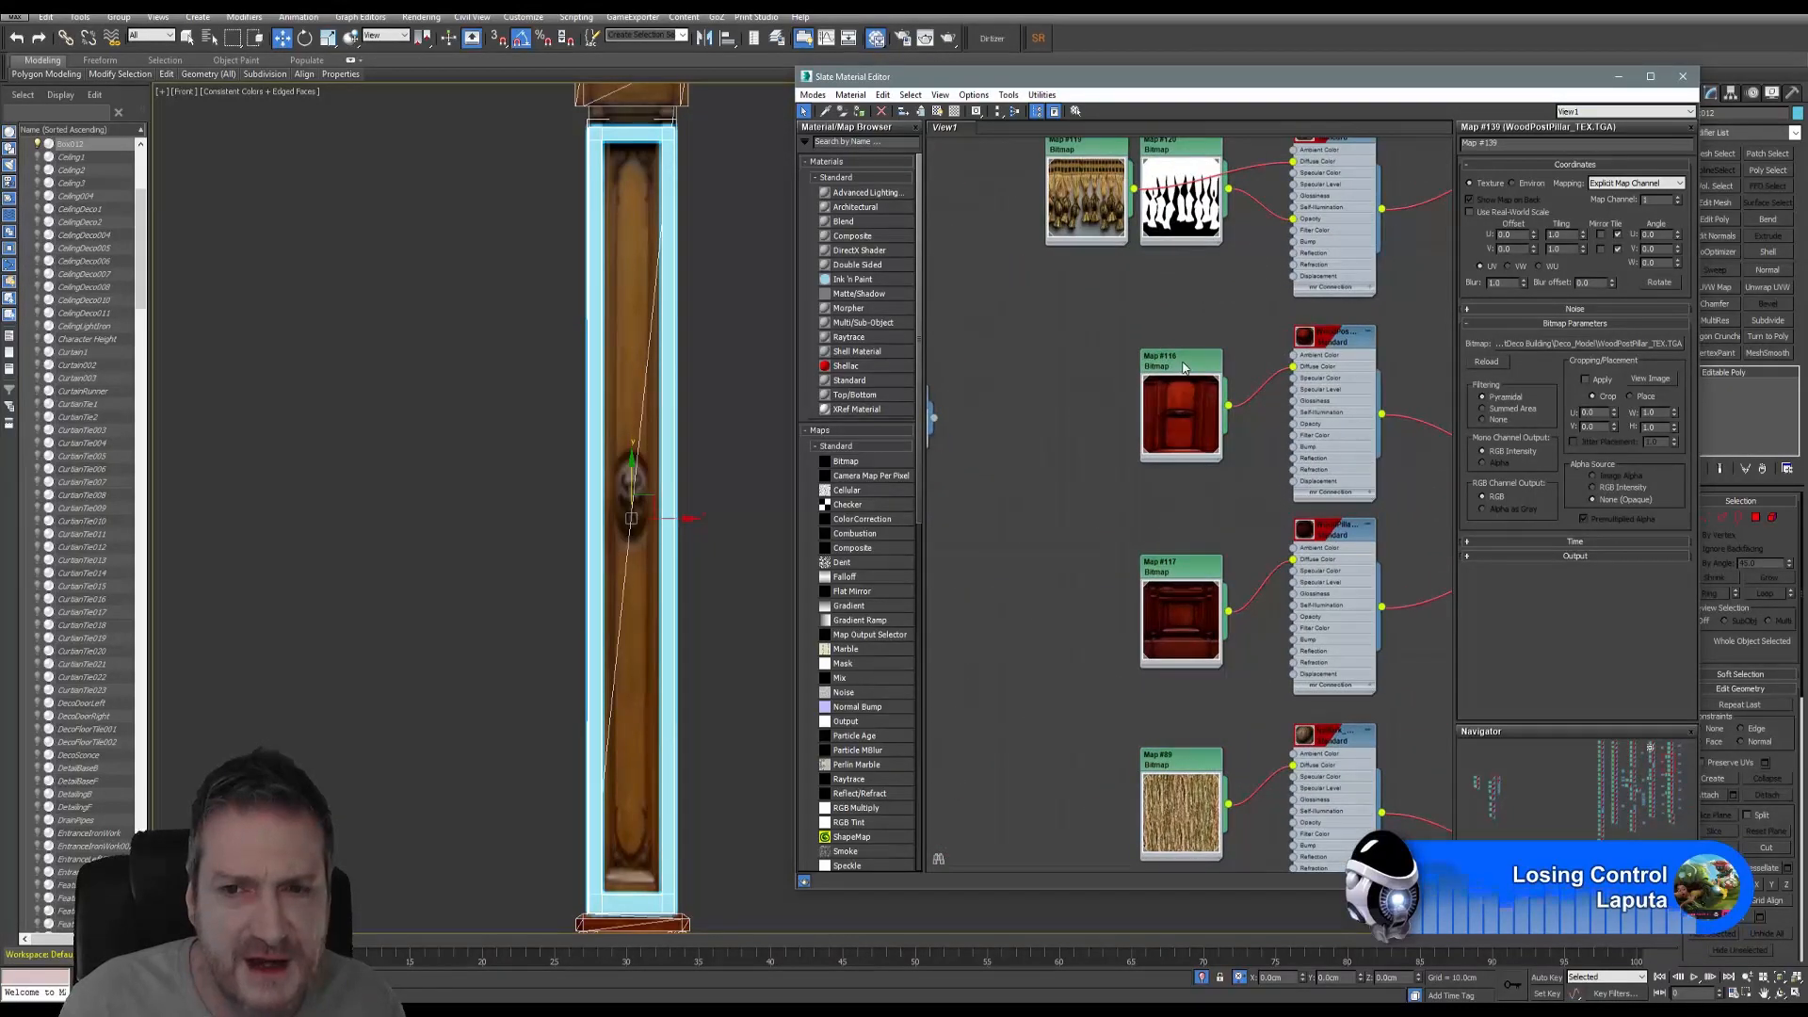
- Preview the Map #116 pillar bitmap image, then close the preview
{"action": "double_click", "coordinate": [1184, 368]}
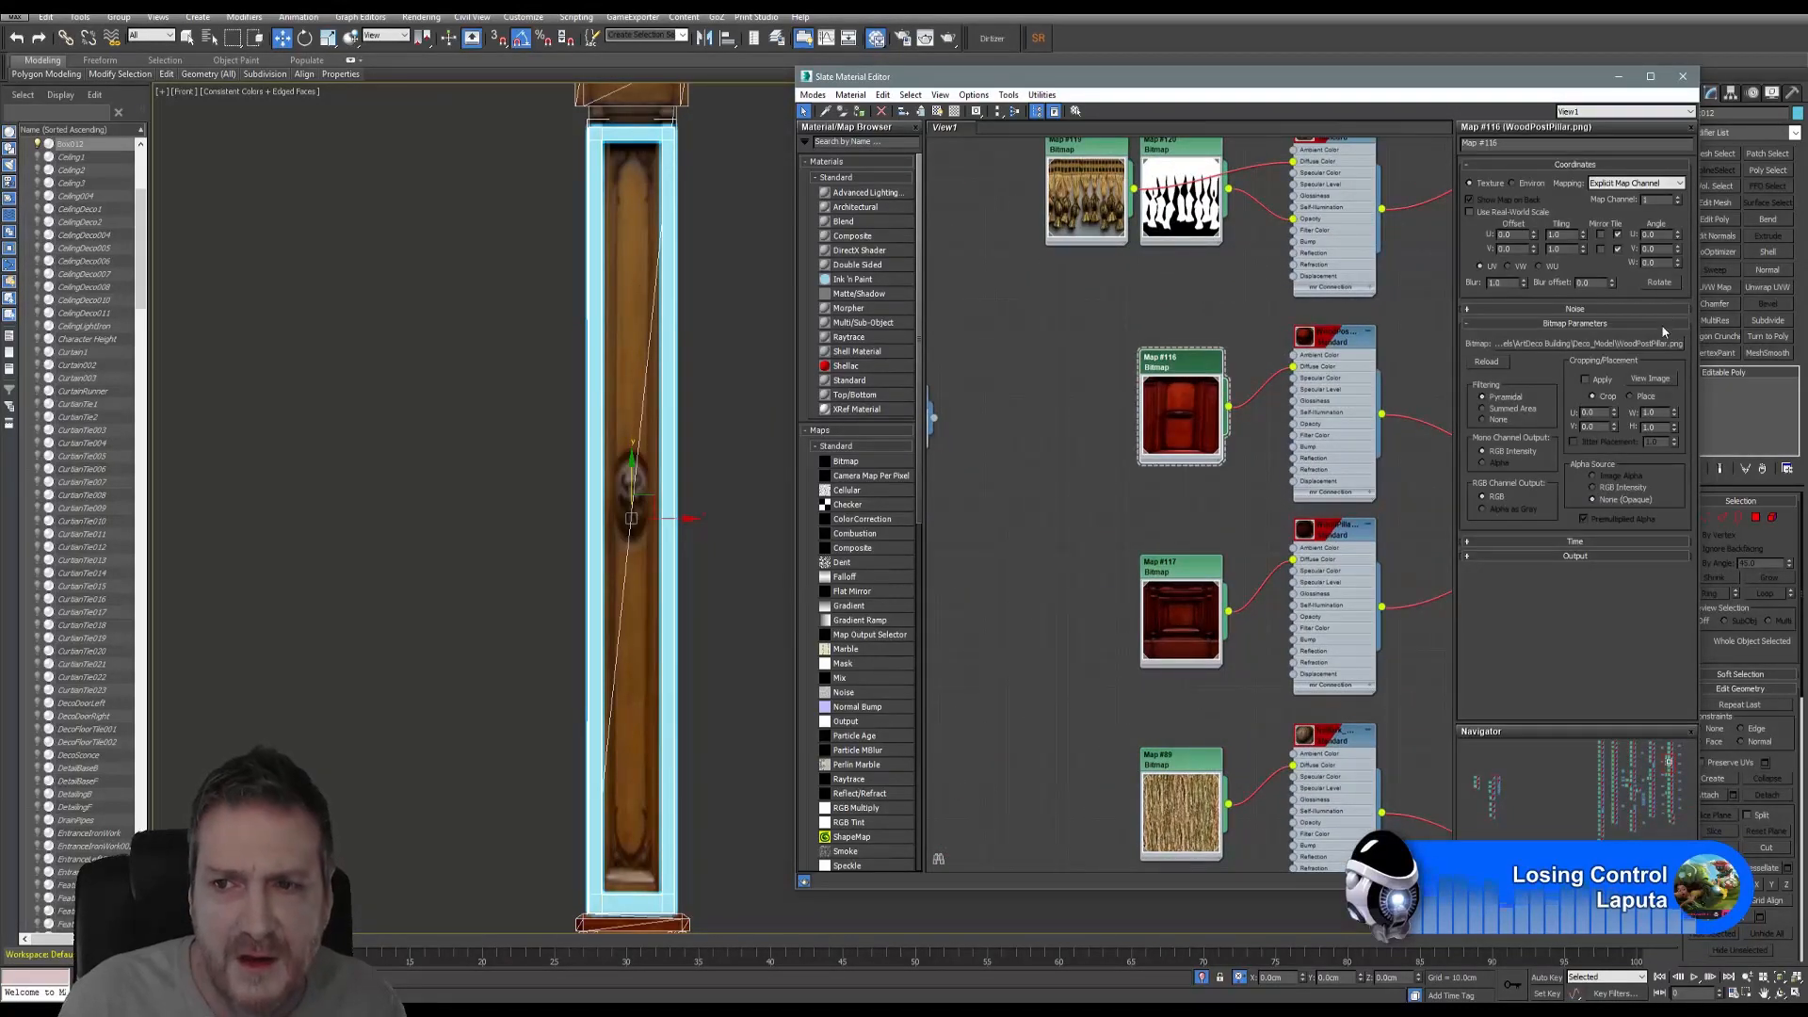
{"action": "left_click", "coordinate": [1646, 379]}
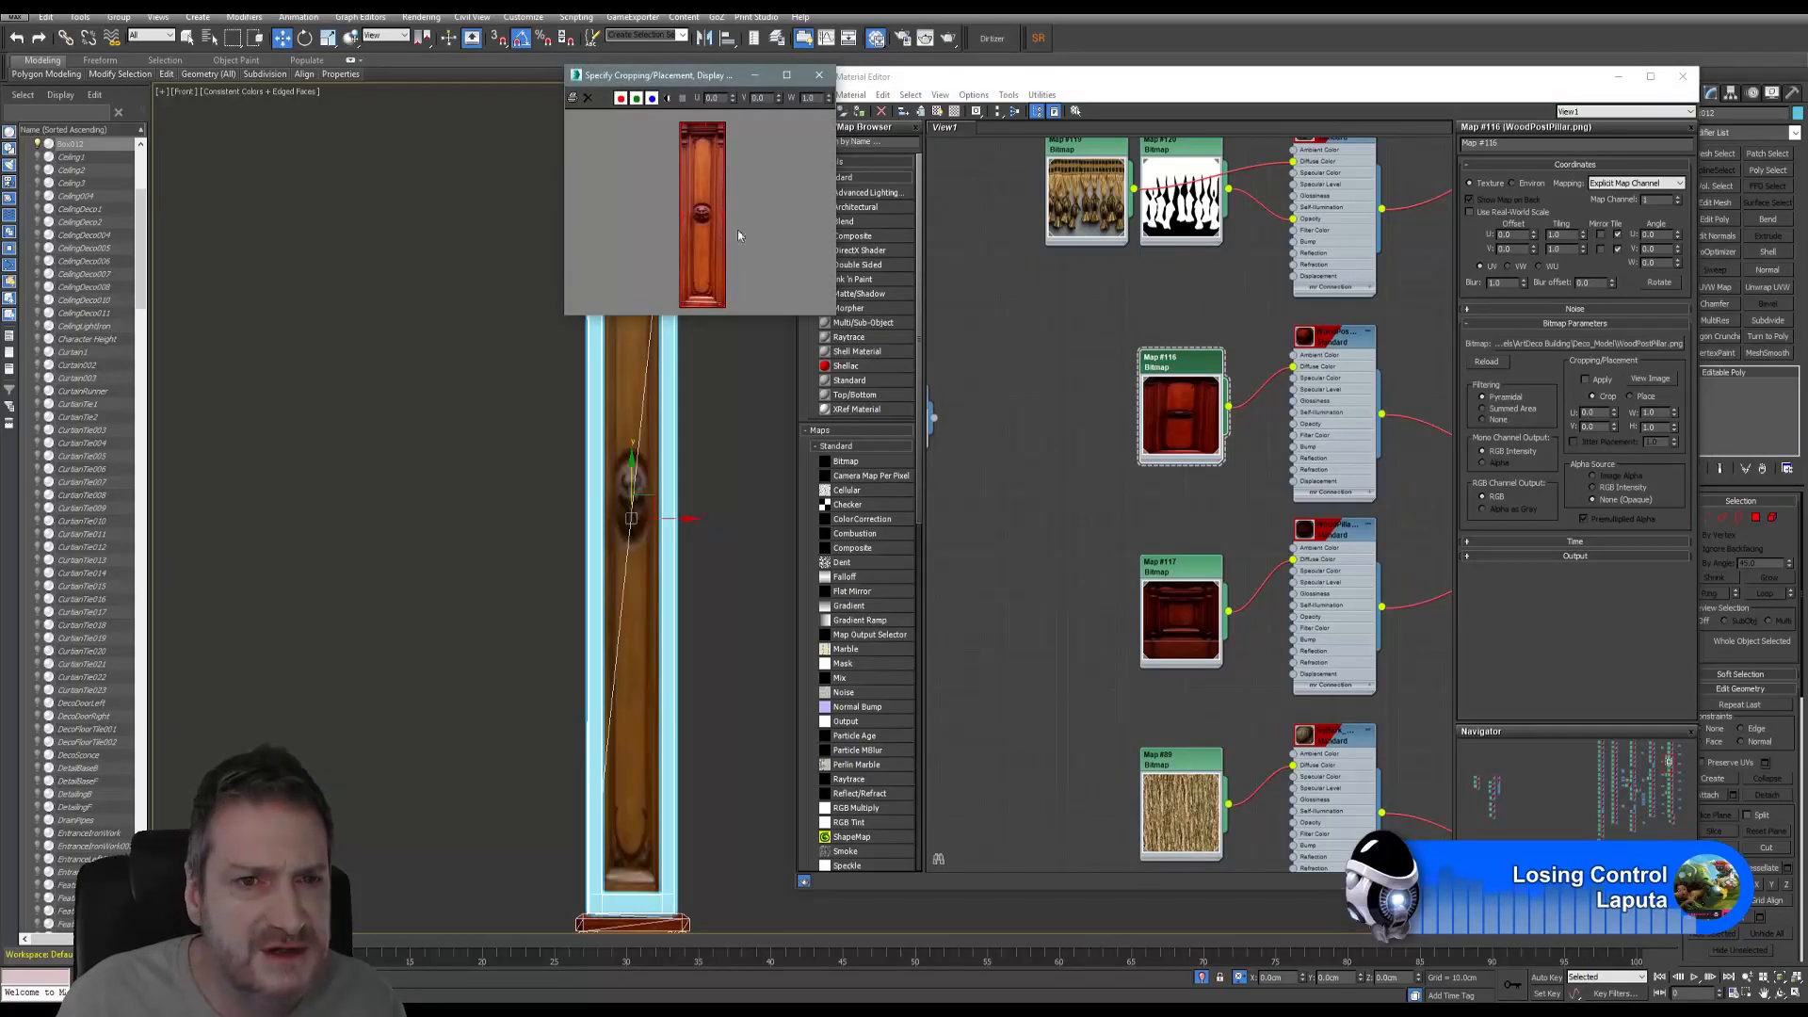
{"action": "left_click", "coordinate": [818, 75]}
- Turn off Edged Faces in the front view and select the TallPost005 pillar
{"action": "middle_click_drag", "start_coordinate": [725, 228], "coordinate": [704, 256]}
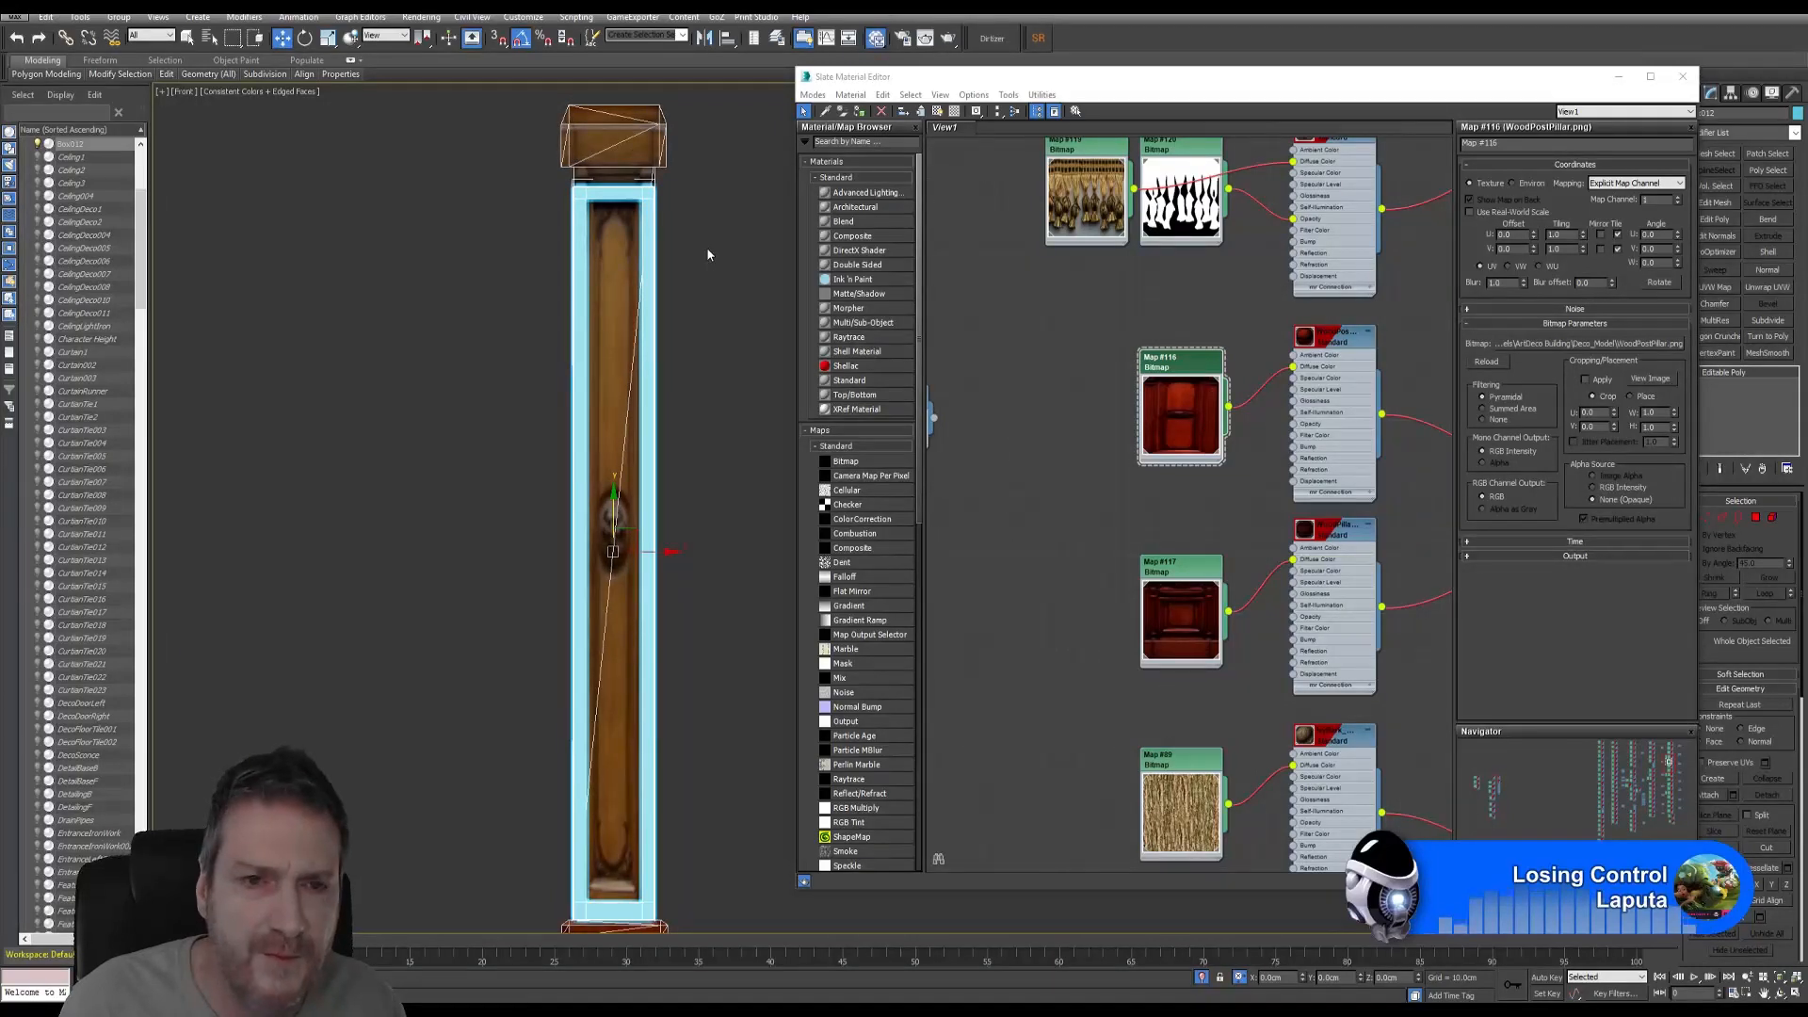
{"action": "left_click", "coordinate": [706, 252]}
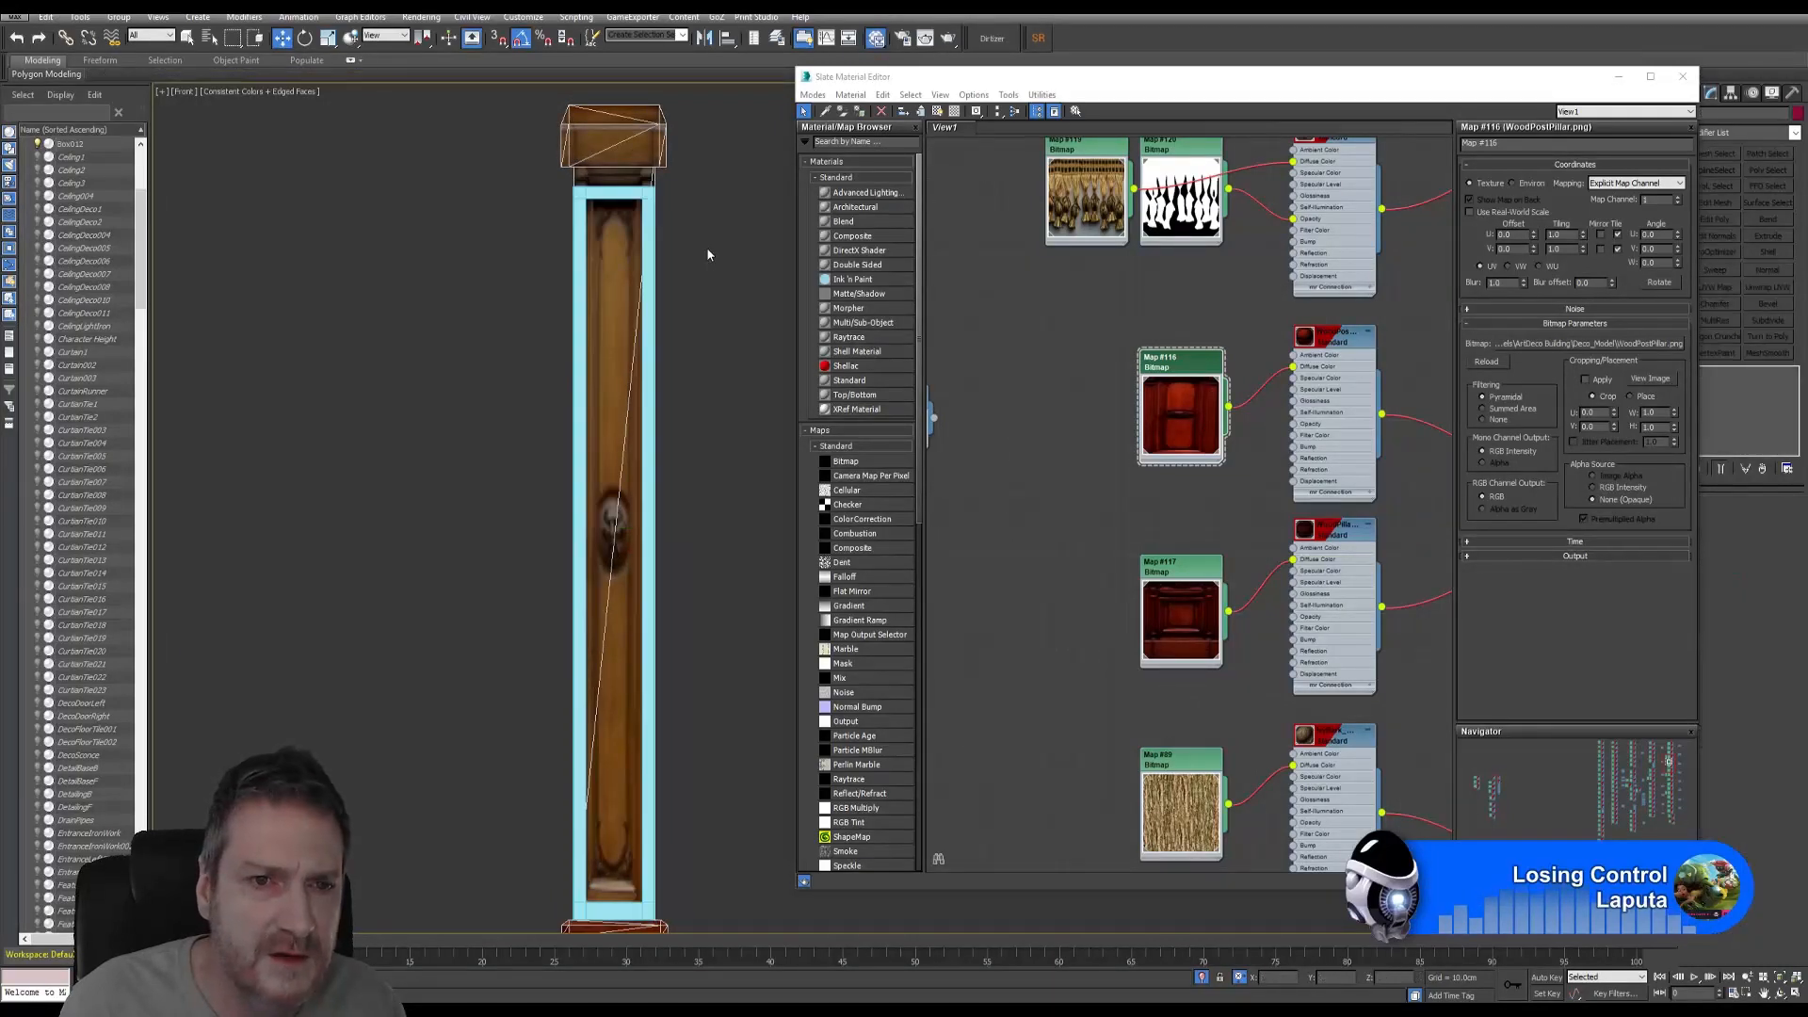
{"action": "left_click", "coordinate": [301, 92]}
{"action": "left_click", "coordinate": [444, 157]}
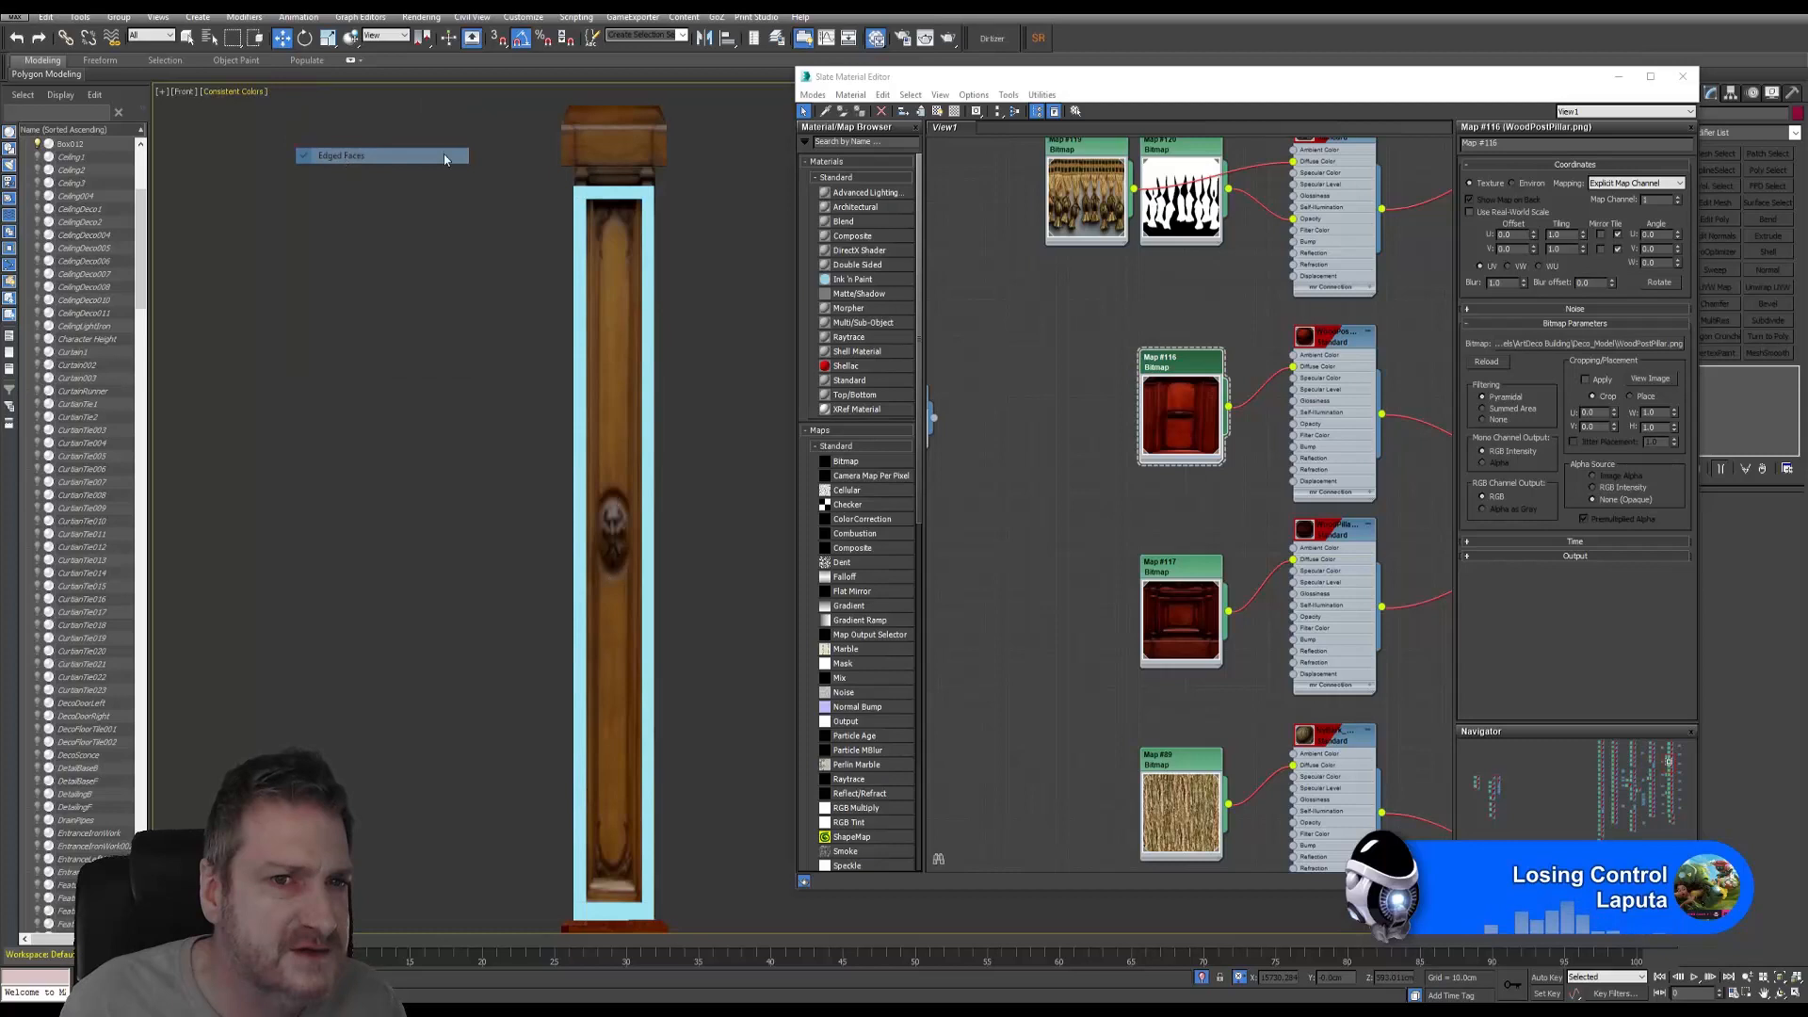
{"action": "left_click", "coordinate": [619, 143]}
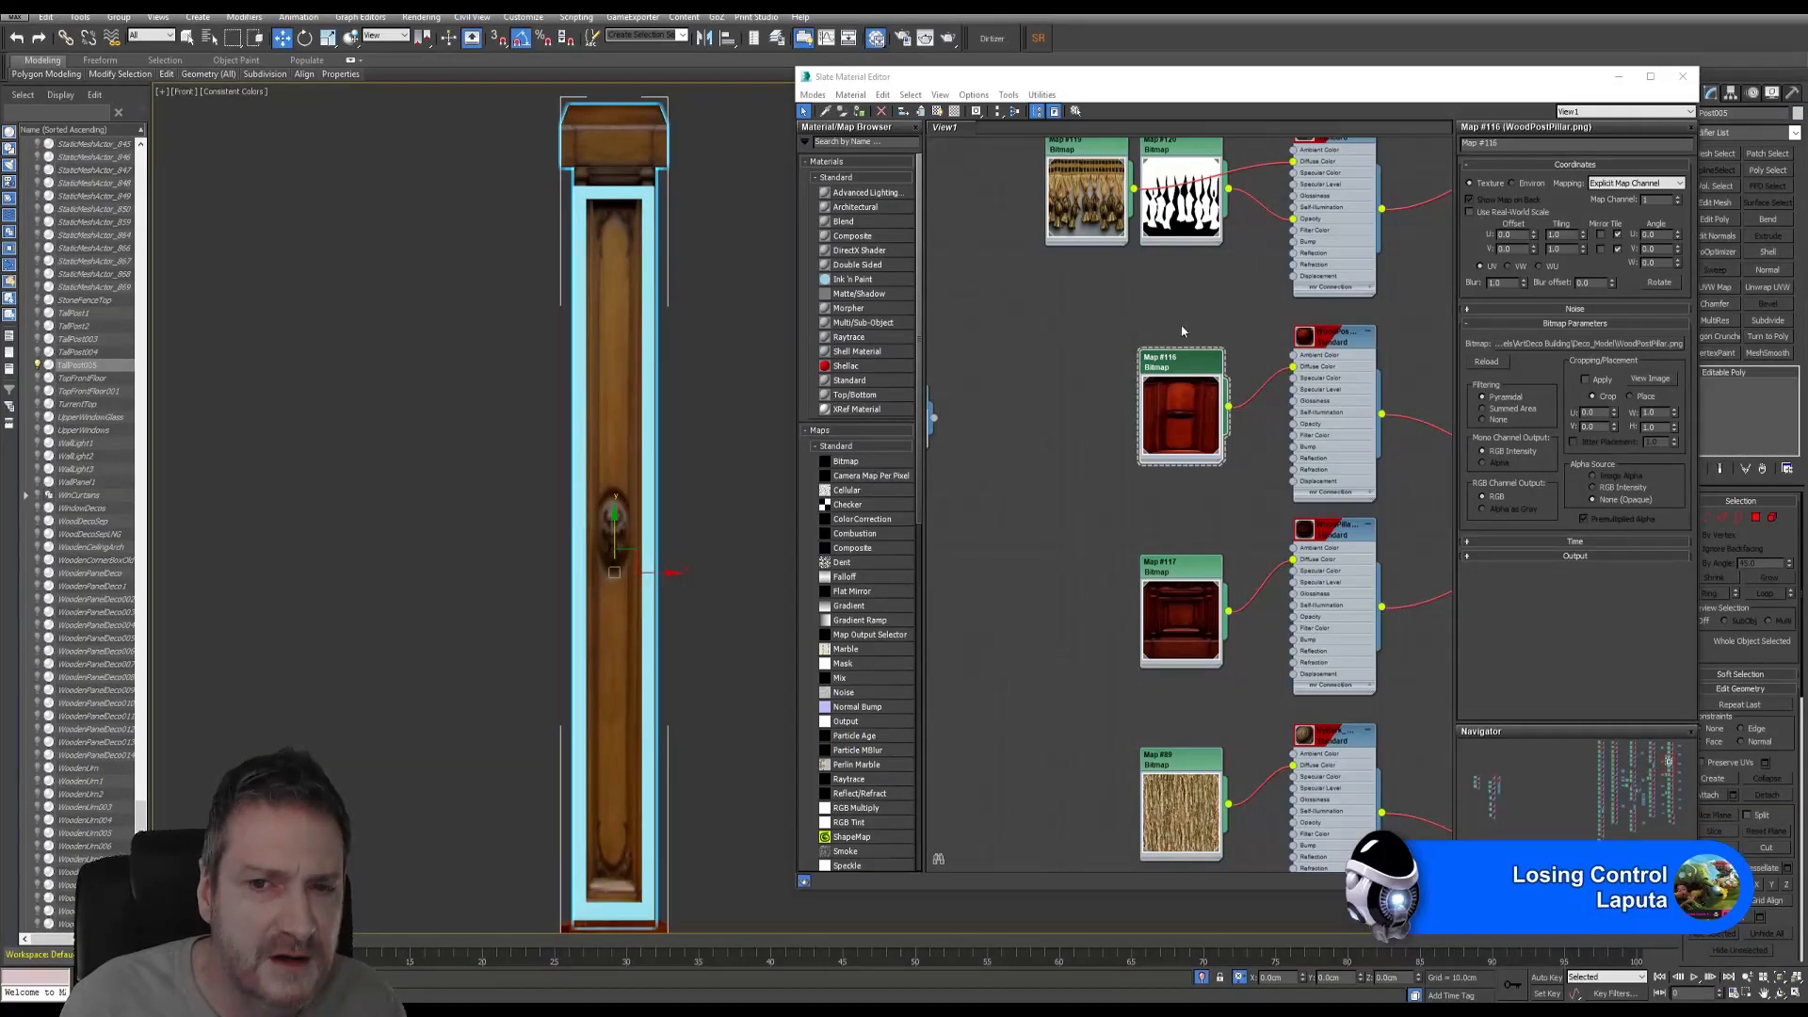
- Assign WoodPostPillar_MAT to TallPost005 and zoom in to check its top cap
{"action": "right_click", "coordinate": [1327, 346]}
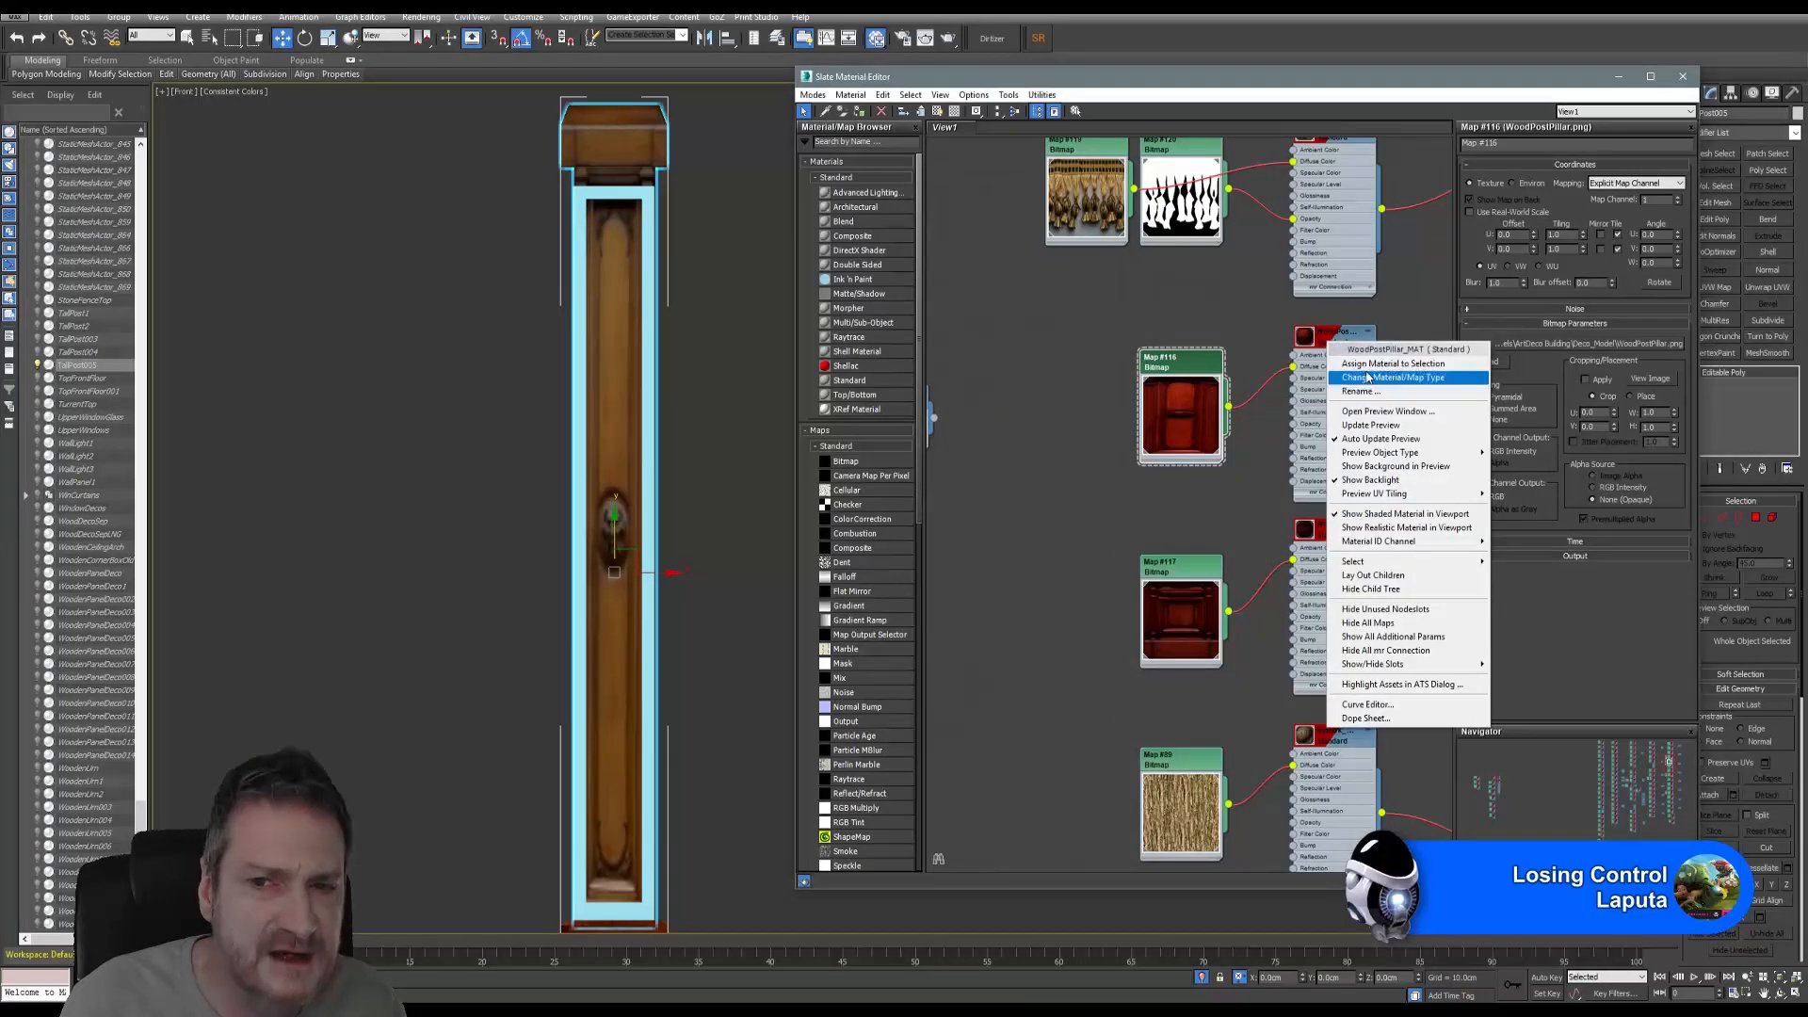
{"action": "left_click", "coordinate": [1356, 359]}
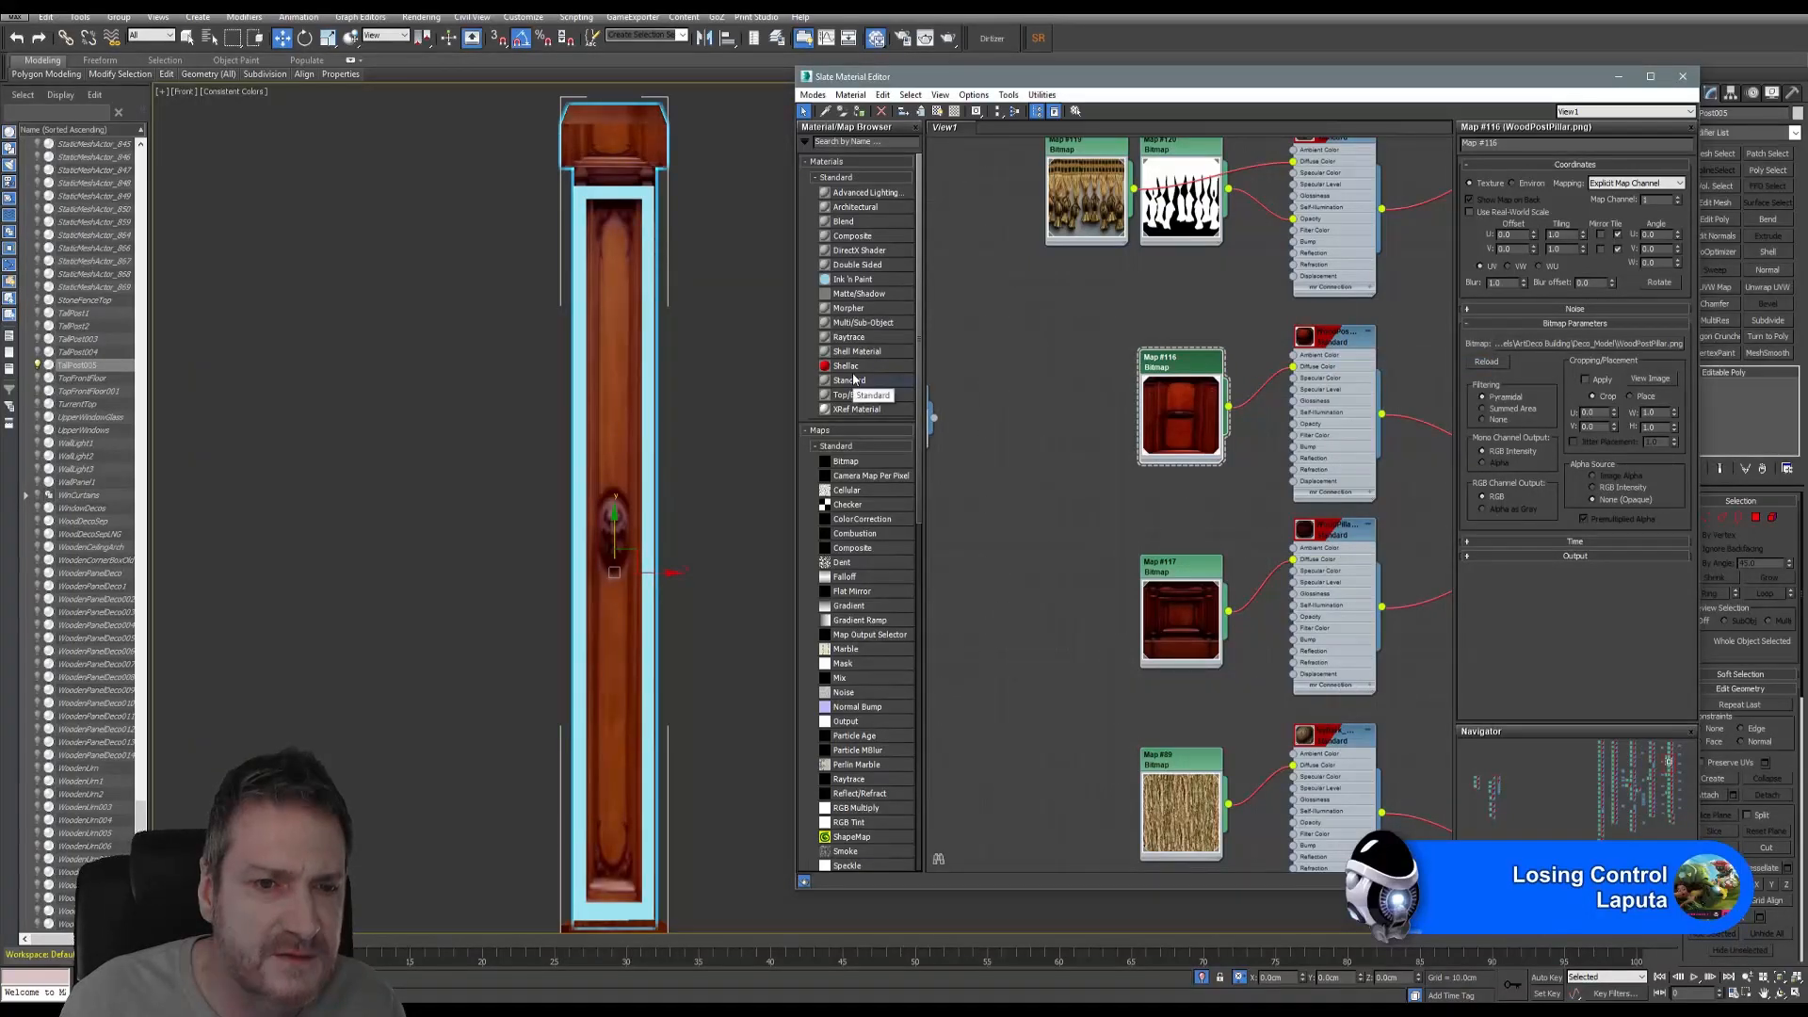
{"action": "middle_click_drag", "start_coordinate": [678, 450], "coordinate": [634, 318]}
{"action": "scroll", "coordinate": [590, 410], "scroll_direction": "up", "scroll_amount": 5}
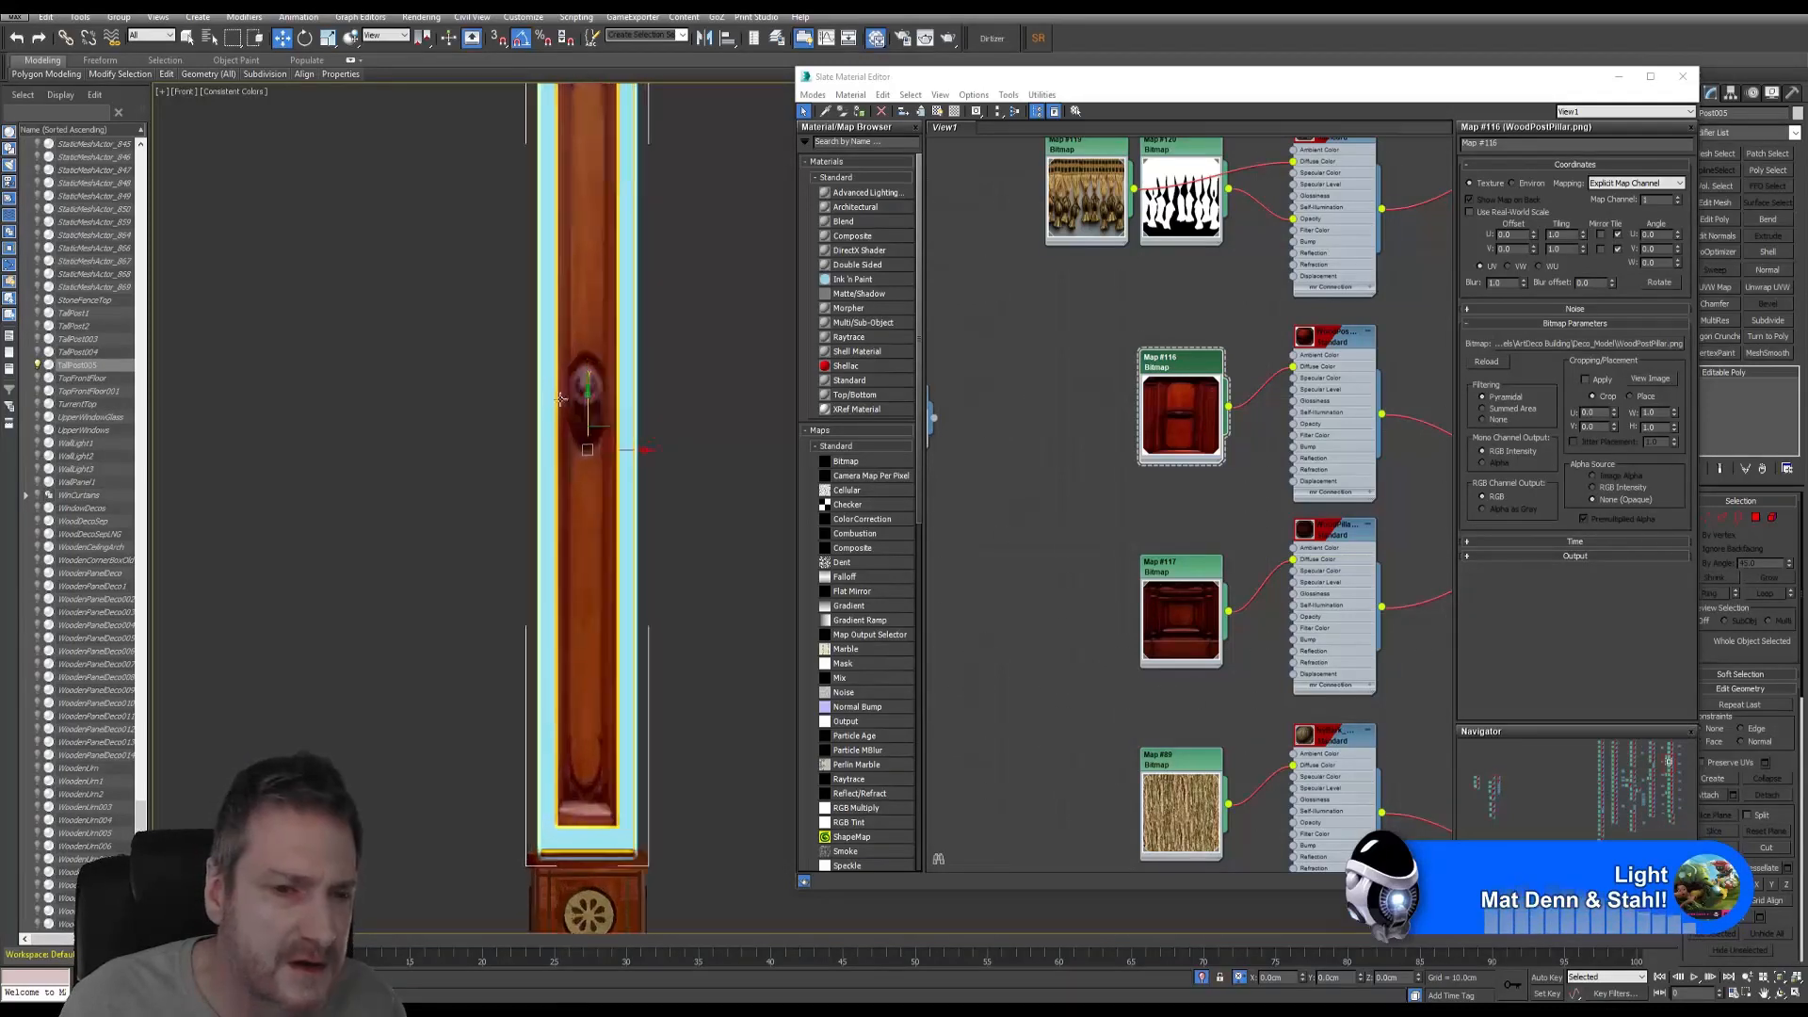
{"action": "scroll", "coordinate": [589, 410], "scroll_direction": "down", "scroll_amount": 6}
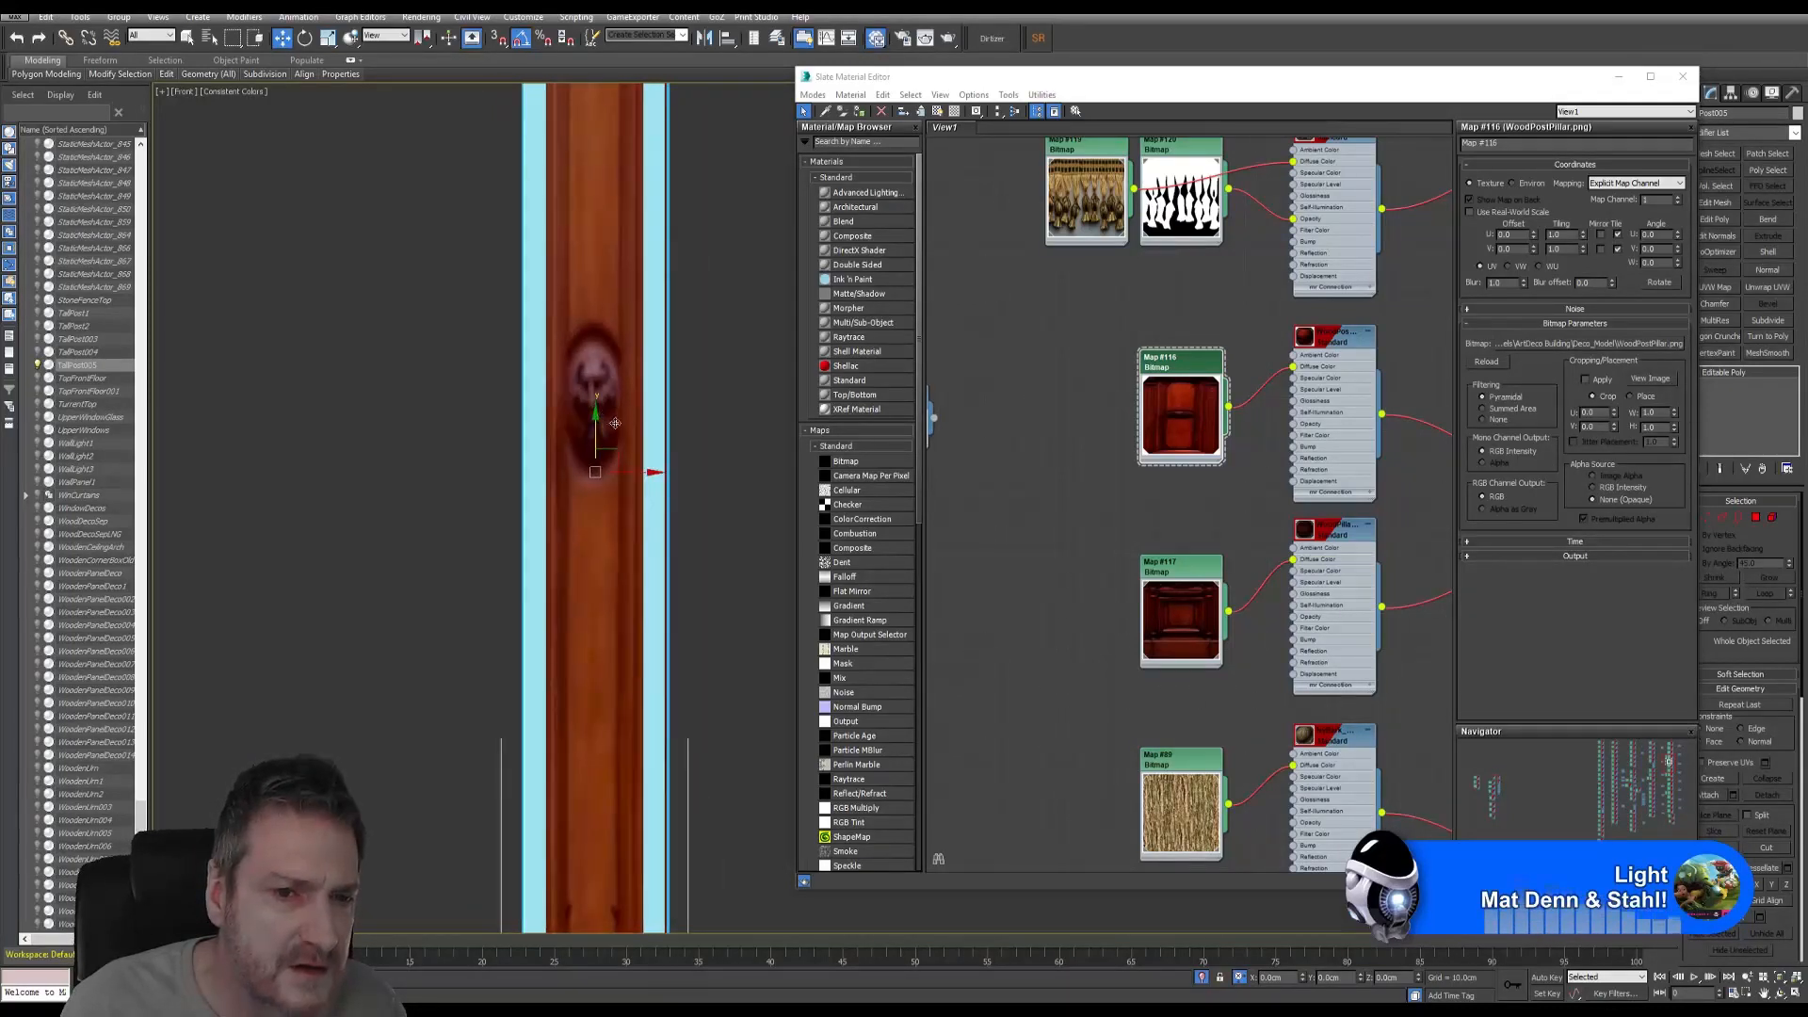
{"action": "middle_click_drag", "start_coordinate": [646, 470], "coordinate": [646, 559]}
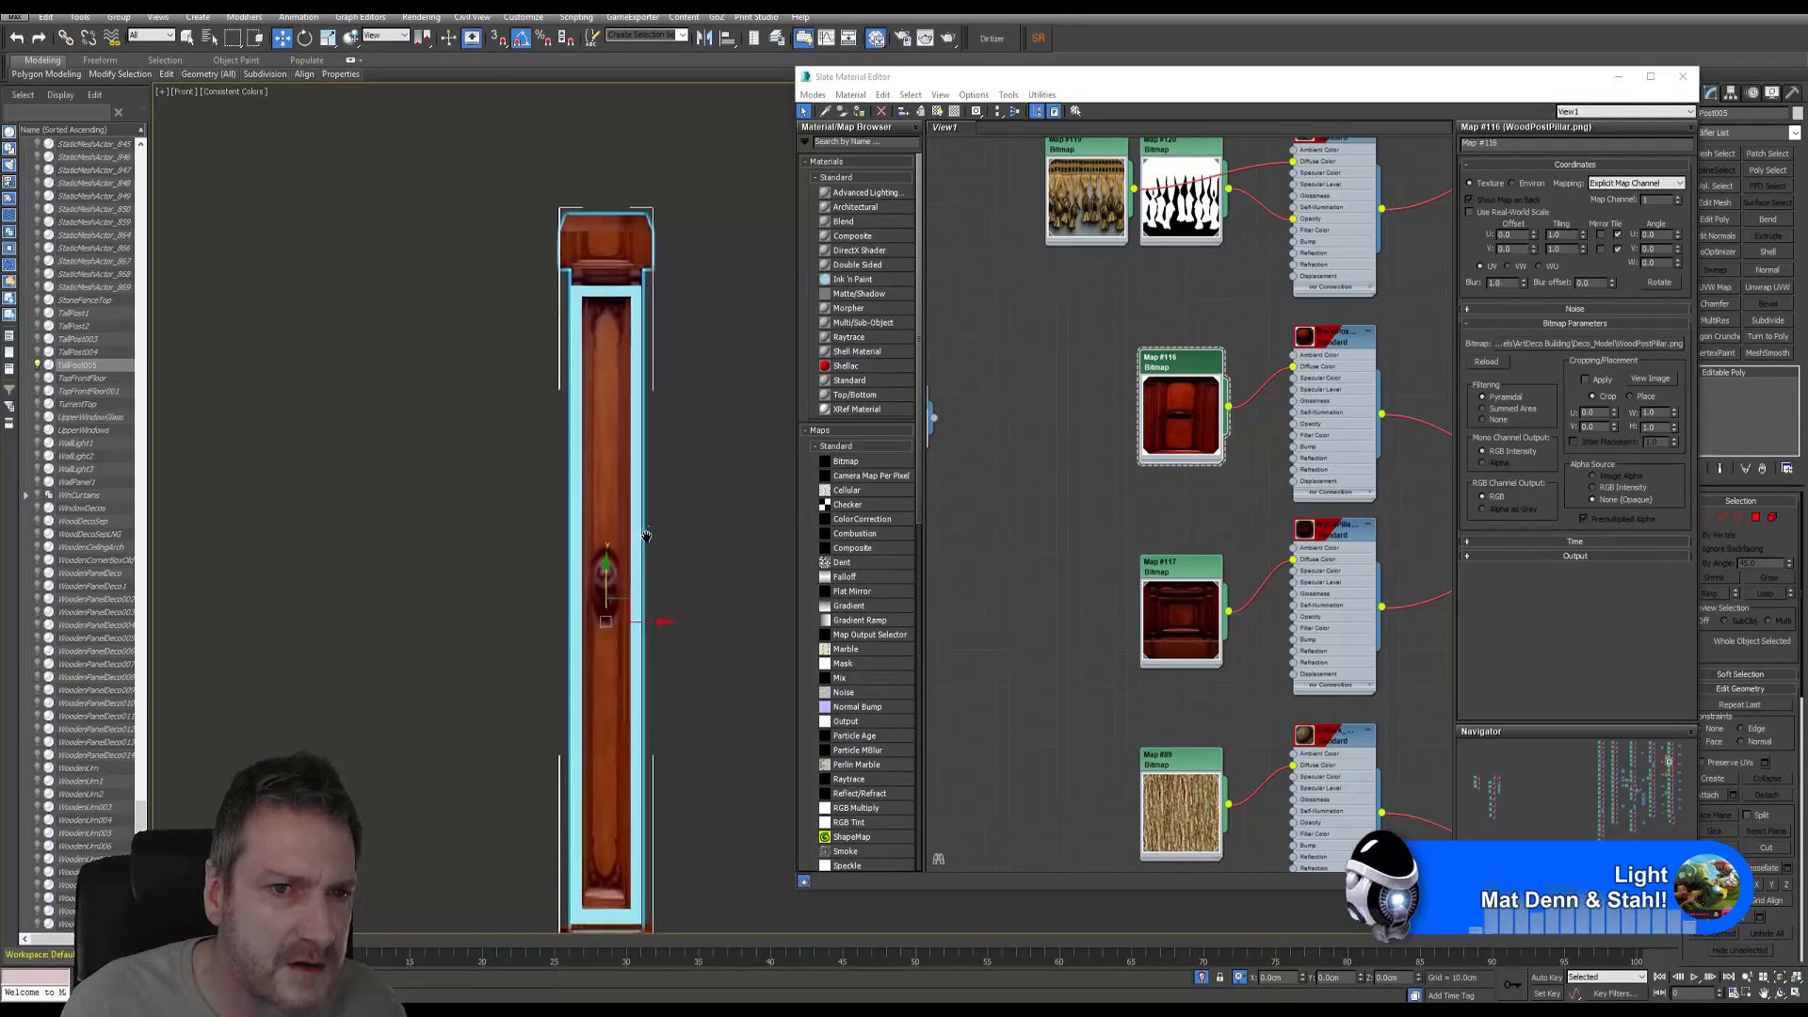
{"action": "scroll", "coordinate": [619, 261], "scroll_direction": "up", "scroll_amount": 4}
{"action": "scroll", "coordinate": [619, 261], "scroll_direction": "up", "scroll_amount": 2}
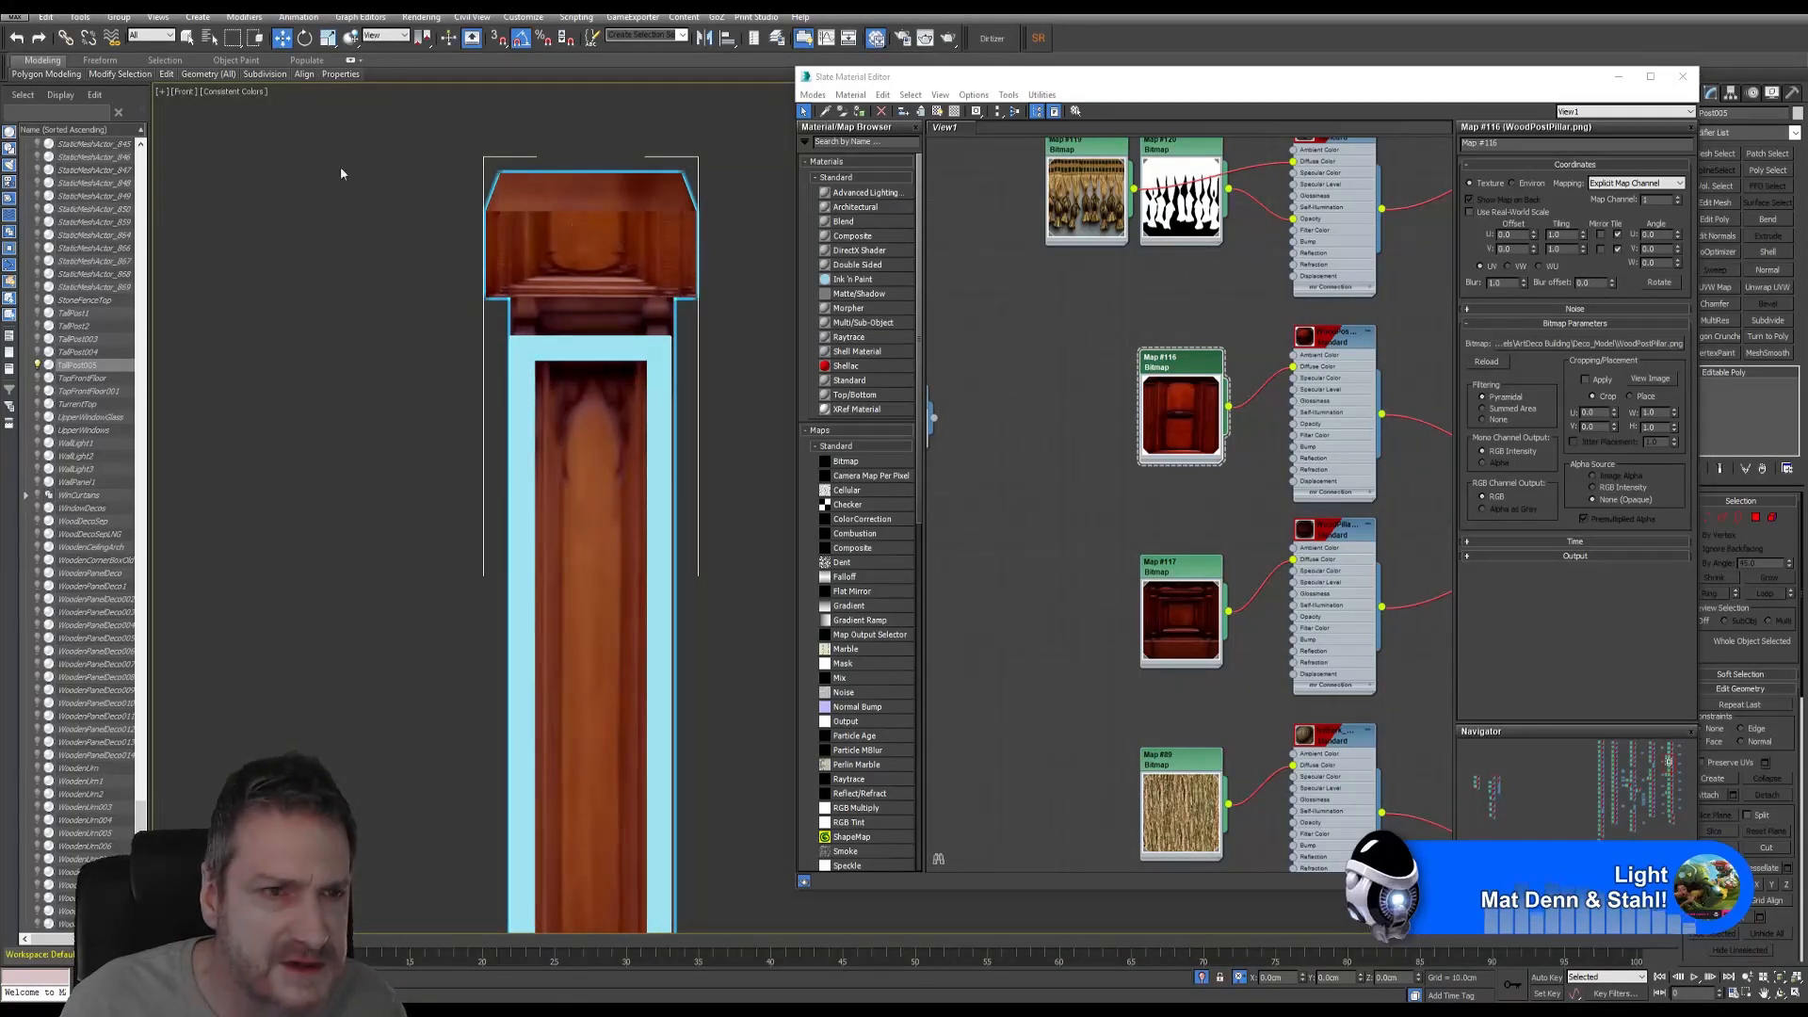
- Undo the material change and load the pillar's own material into the Slate editor
{"action": "left_click", "coordinate": [16, 39]}
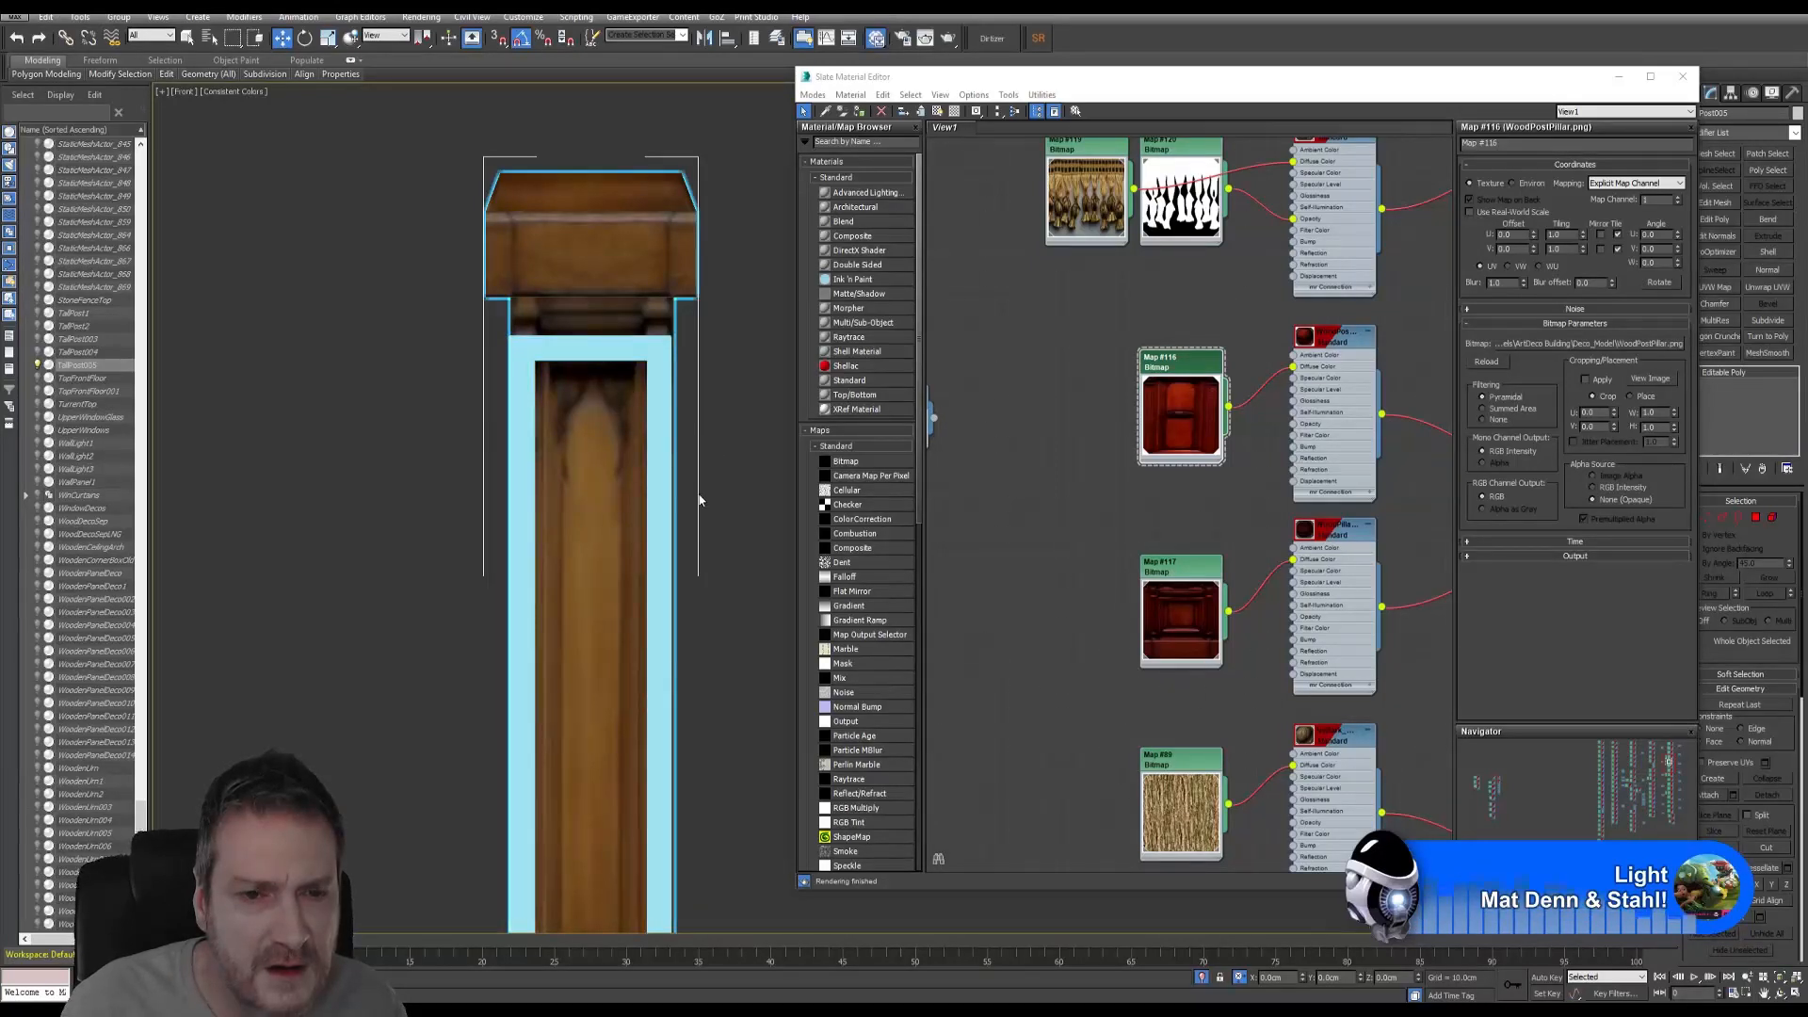
{"action": "mouse_move", "coordinate": [700, 500]}
{"action": "middle_mouse_down"}
{"action": "mouse_move", "coordinate": [687, 282]}
{"action": "mouse_move", "coordinate": [680, 483]}
{"action": "middle_mouse_up"}
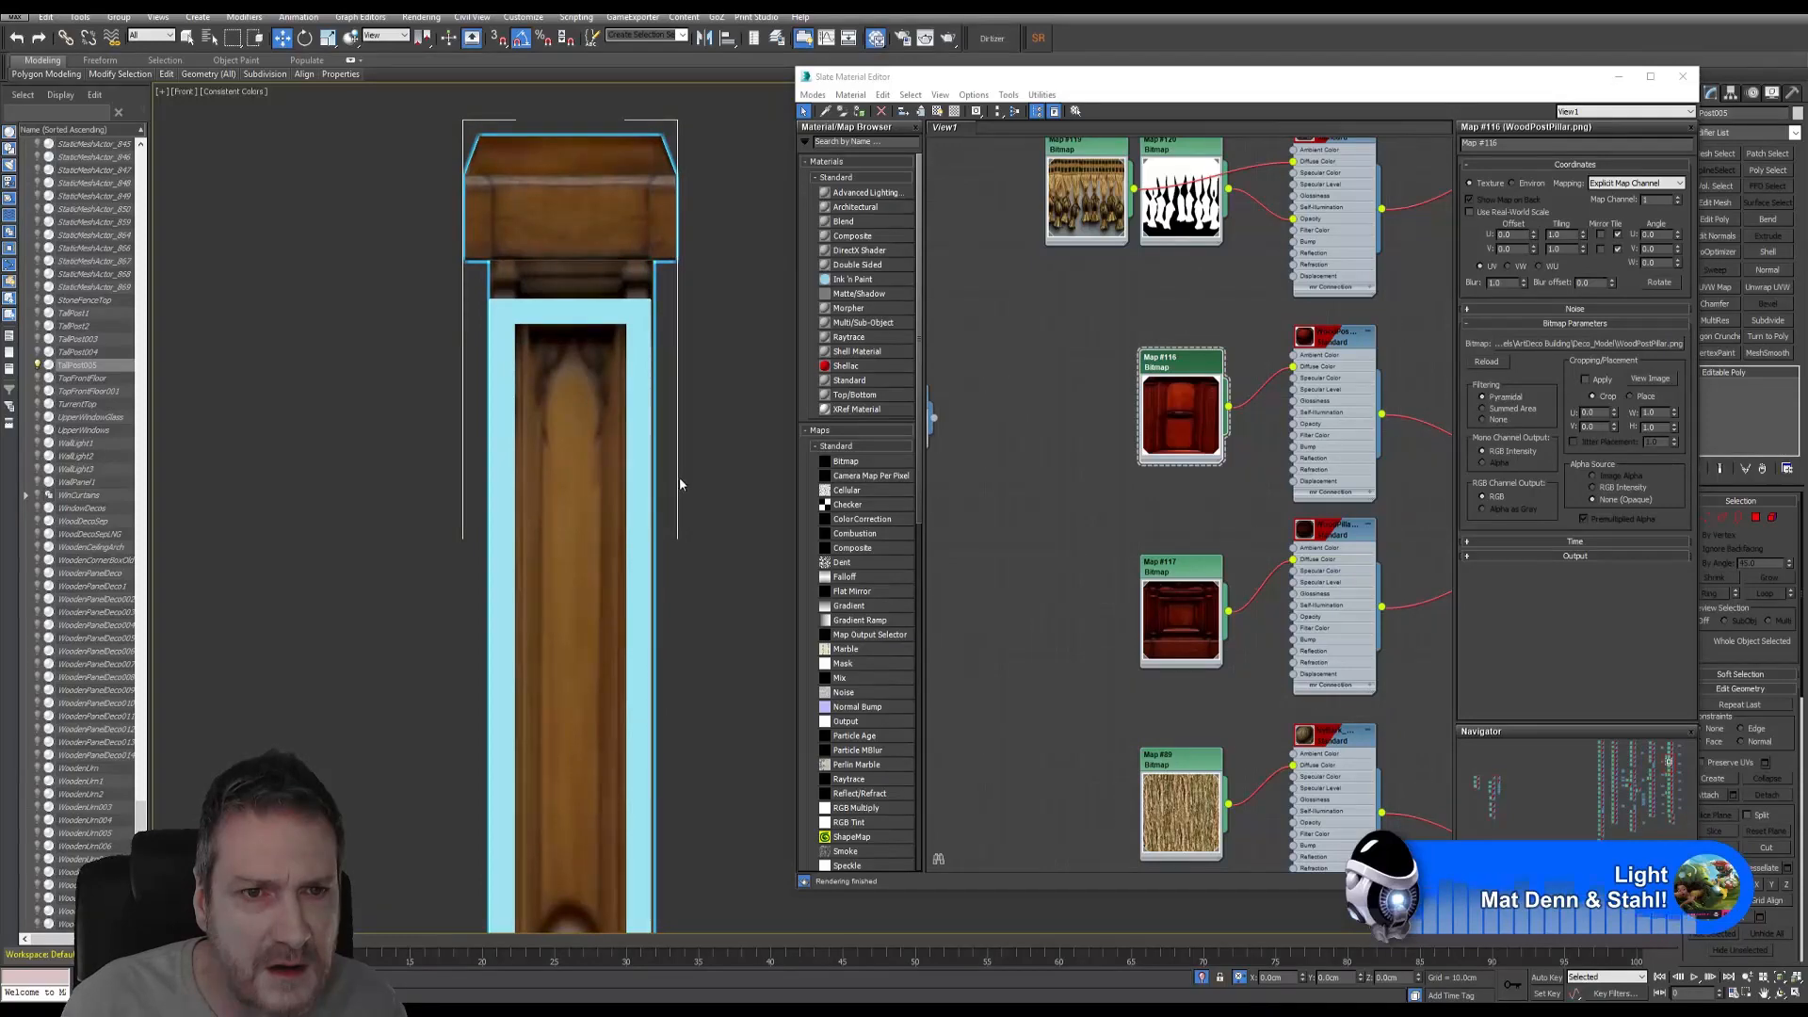
{"action": "left_click", "coordinate": [825, 111]}
{"action": "left_click", "coordinate": [571, 177]}
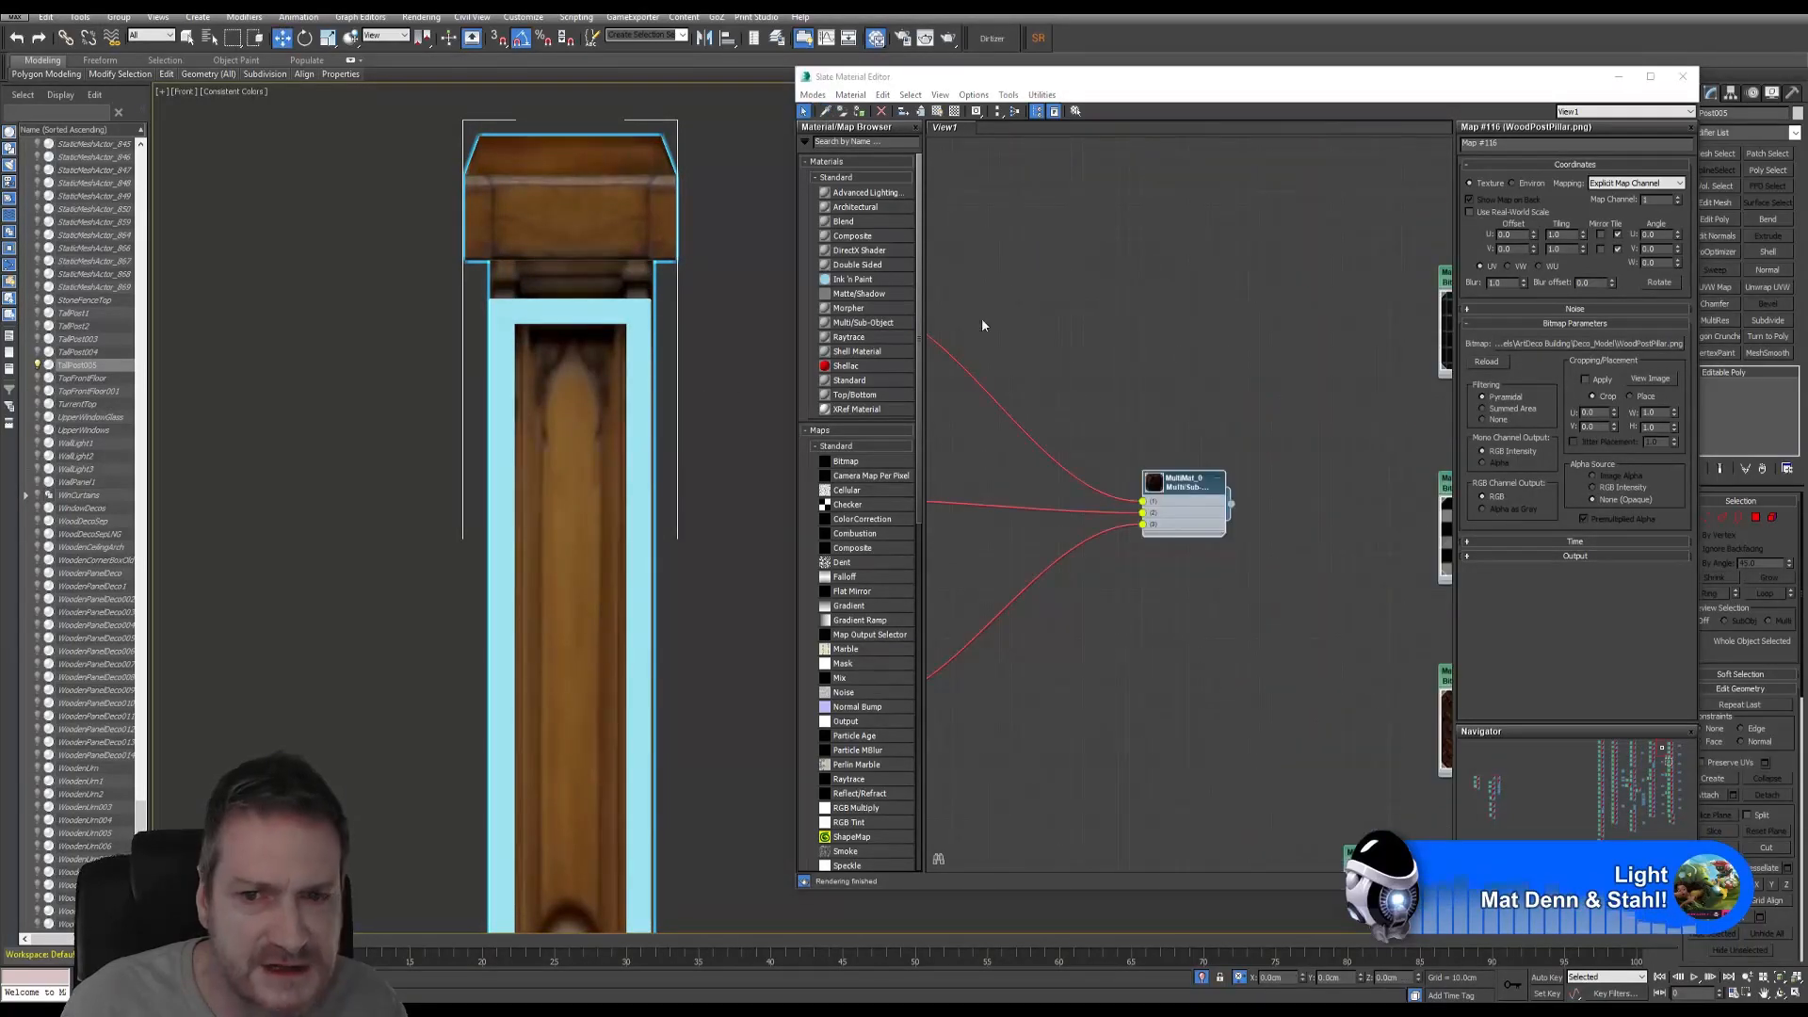
- Pan the node graph to show bitmap maps #138, #139 and #140, then enable Element mode
{"action": "middle_click_drag", "start_coordinate": [982, 325], "coordinate": [1252, 350]}
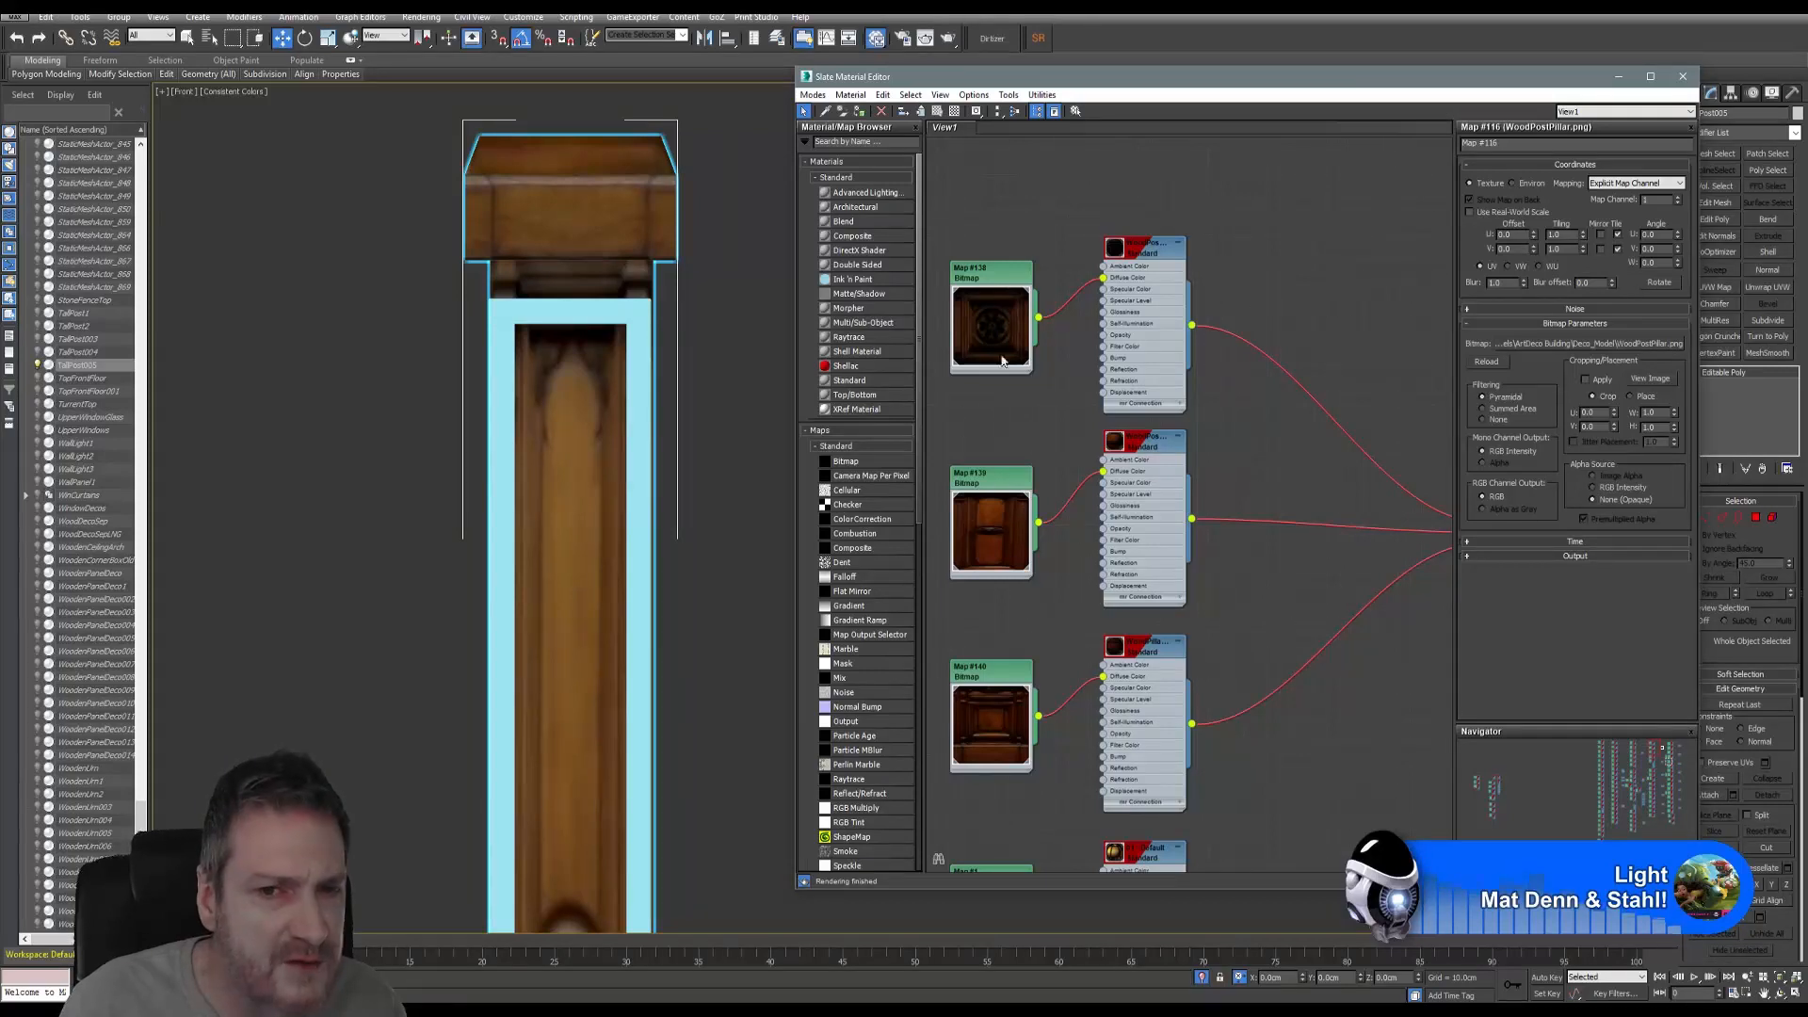
{"action": "scroll", "coordinate": [989, 331], "scroll_direction": "up", "scroll_amount": 3}
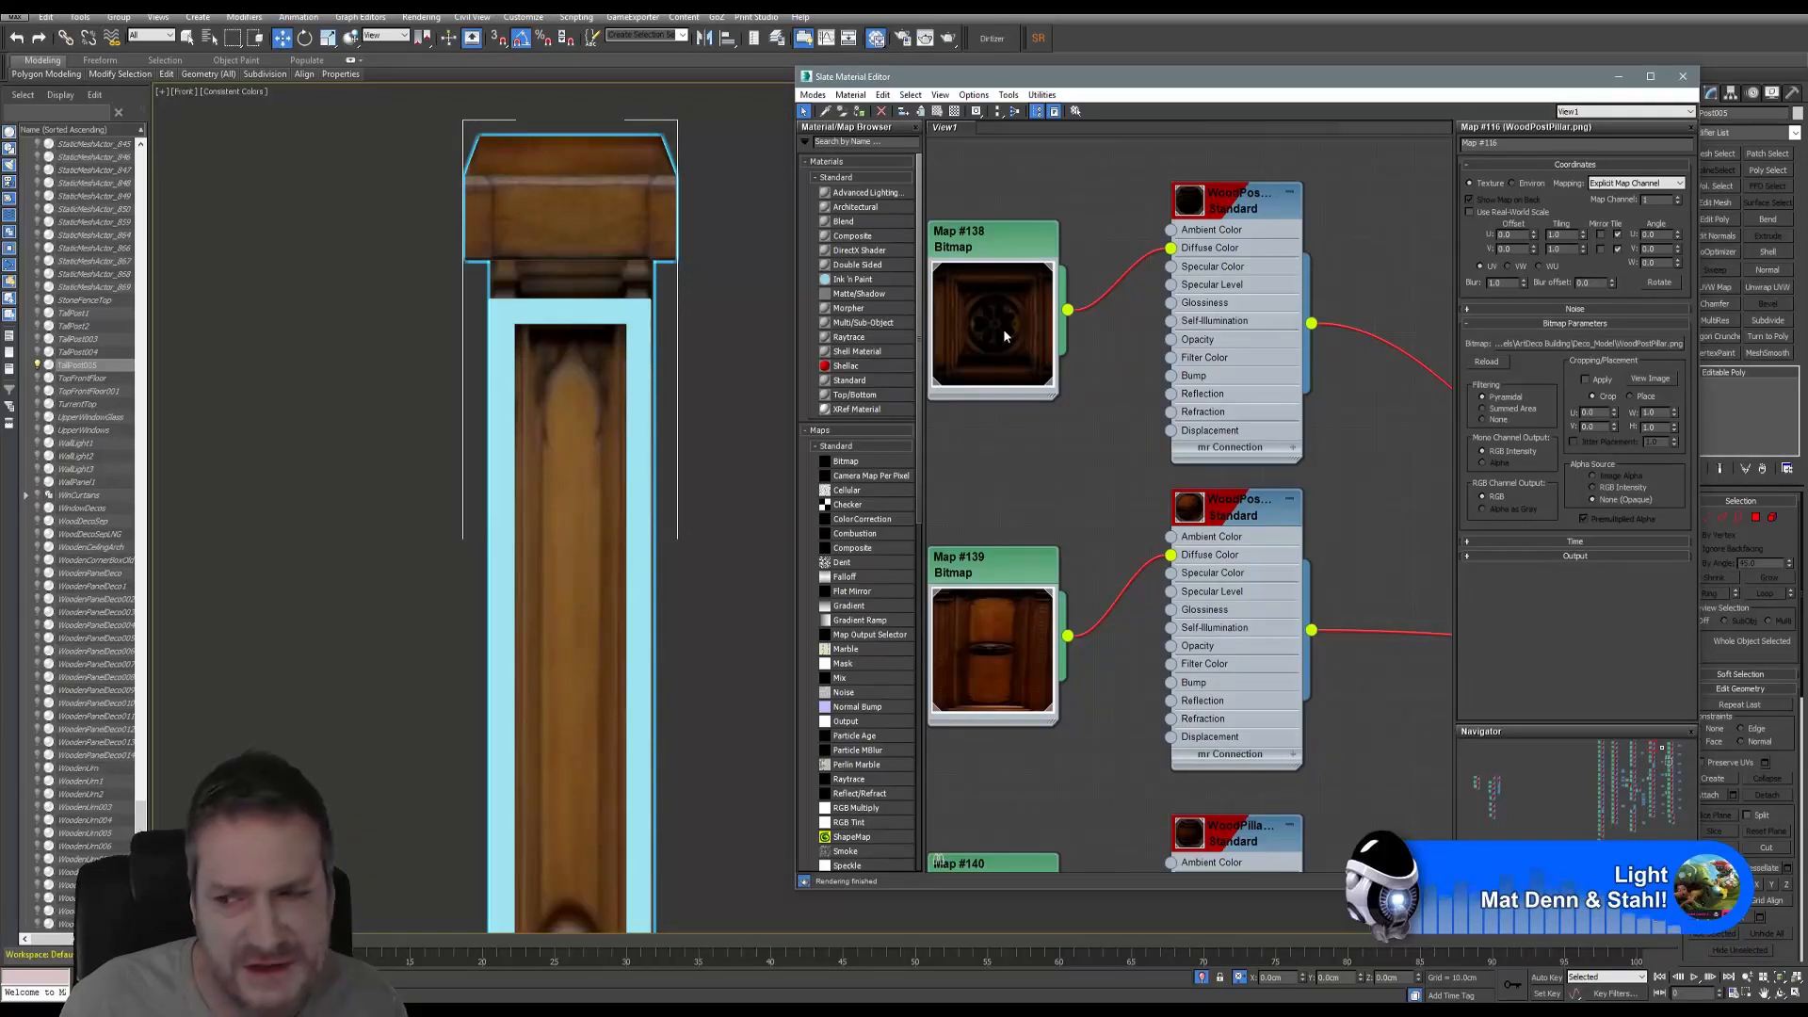
{"action": "middle_click_drag", "start_coordinate": [972, 591], "coordinate": [1009, 445]}
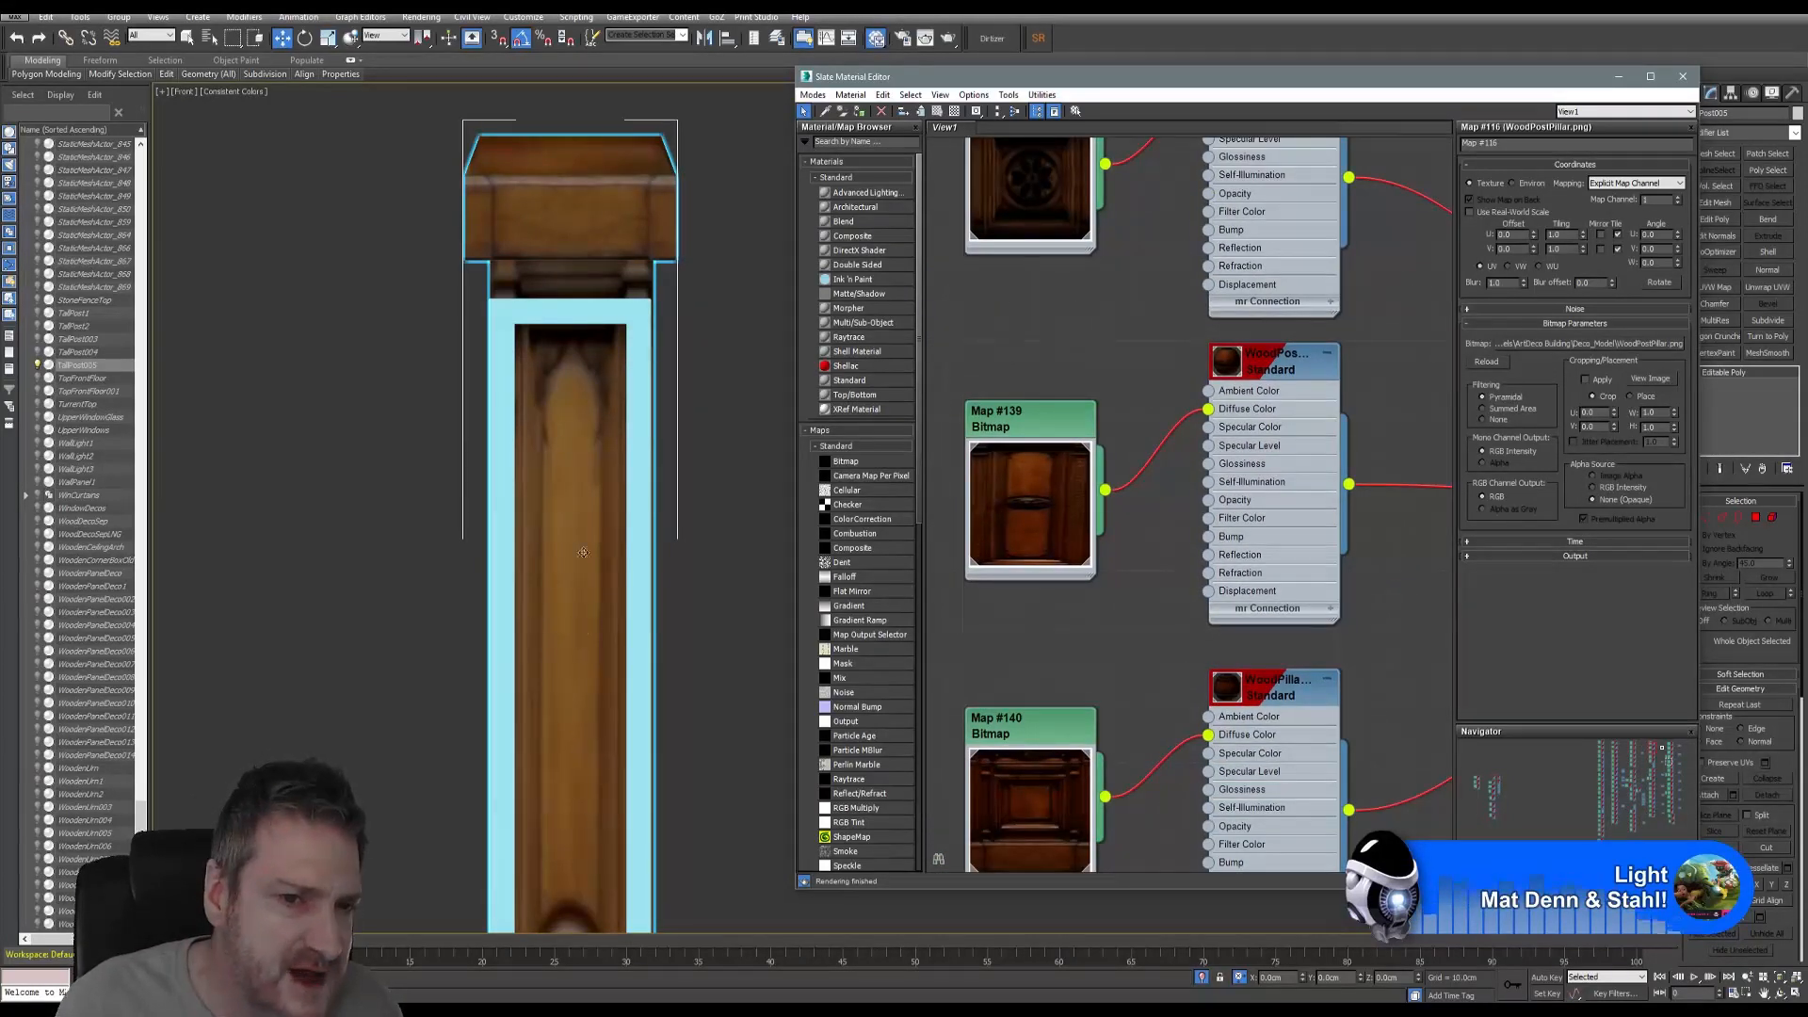
{"action": "middle_click_drag", "start_coordinate": [1022, 669], "coordinate": [1008, 392]}
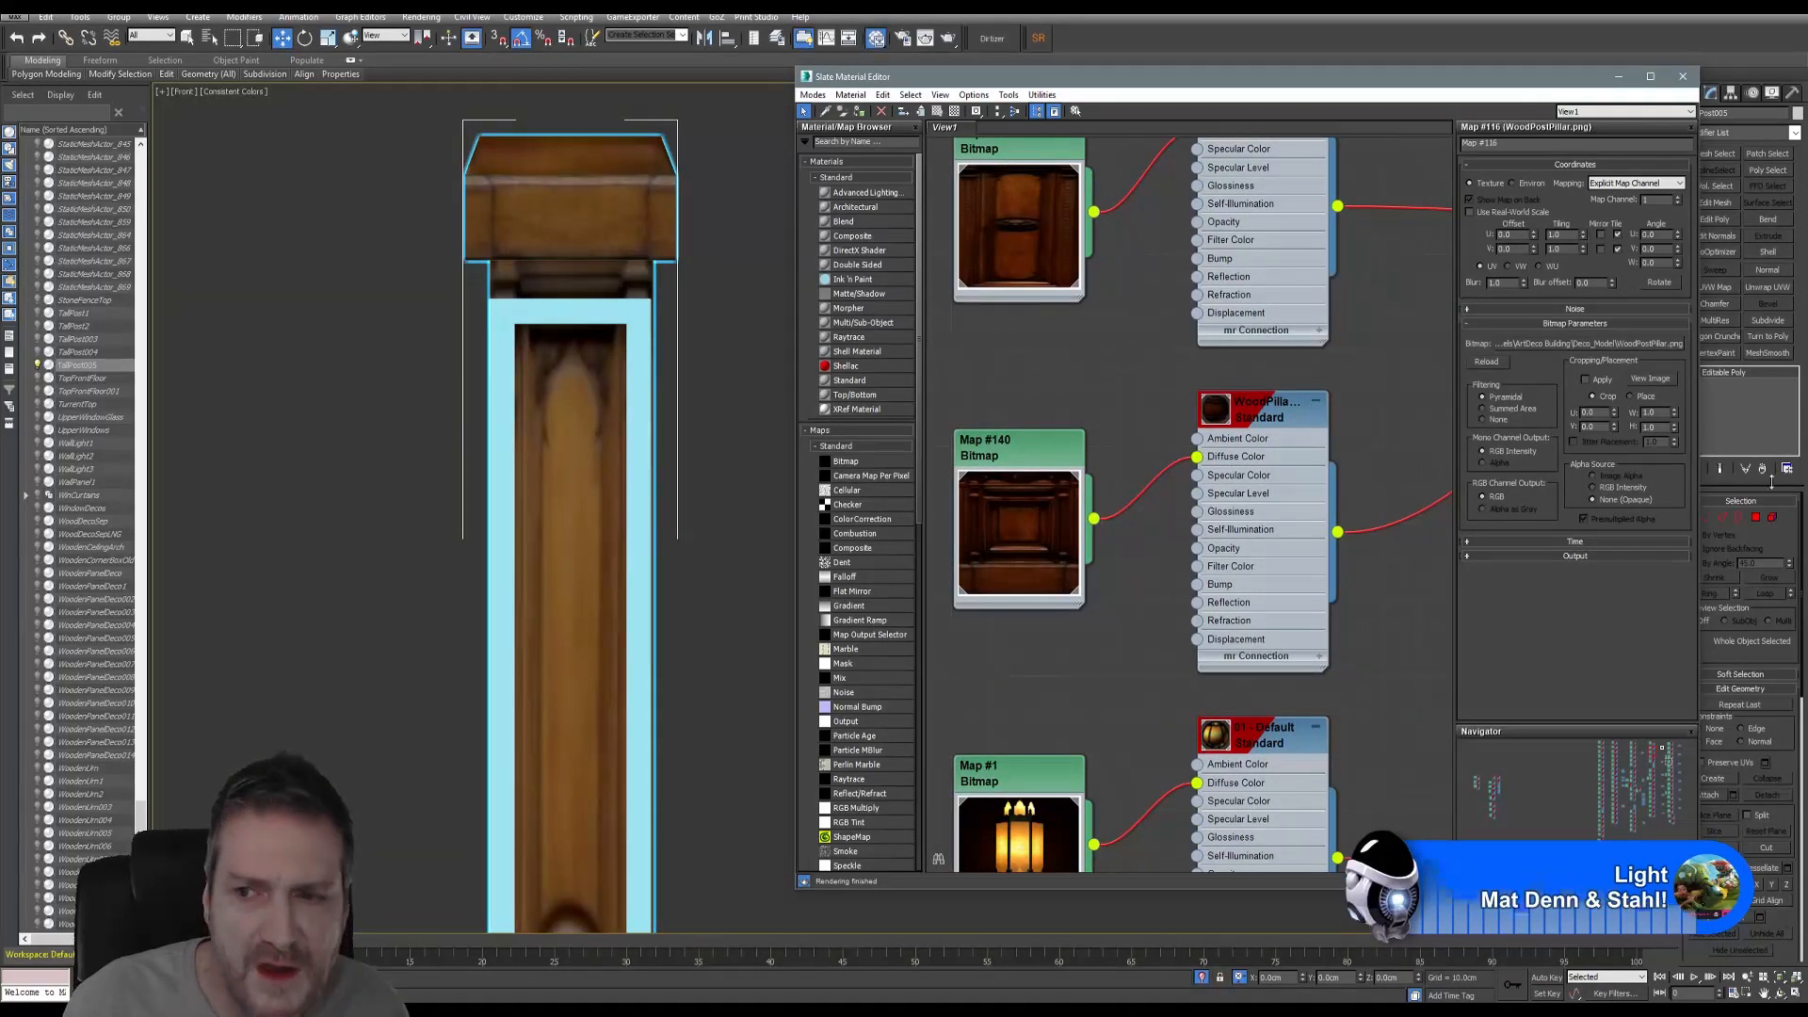
{"action": "left_click", "coordinate": [1772, 519]}
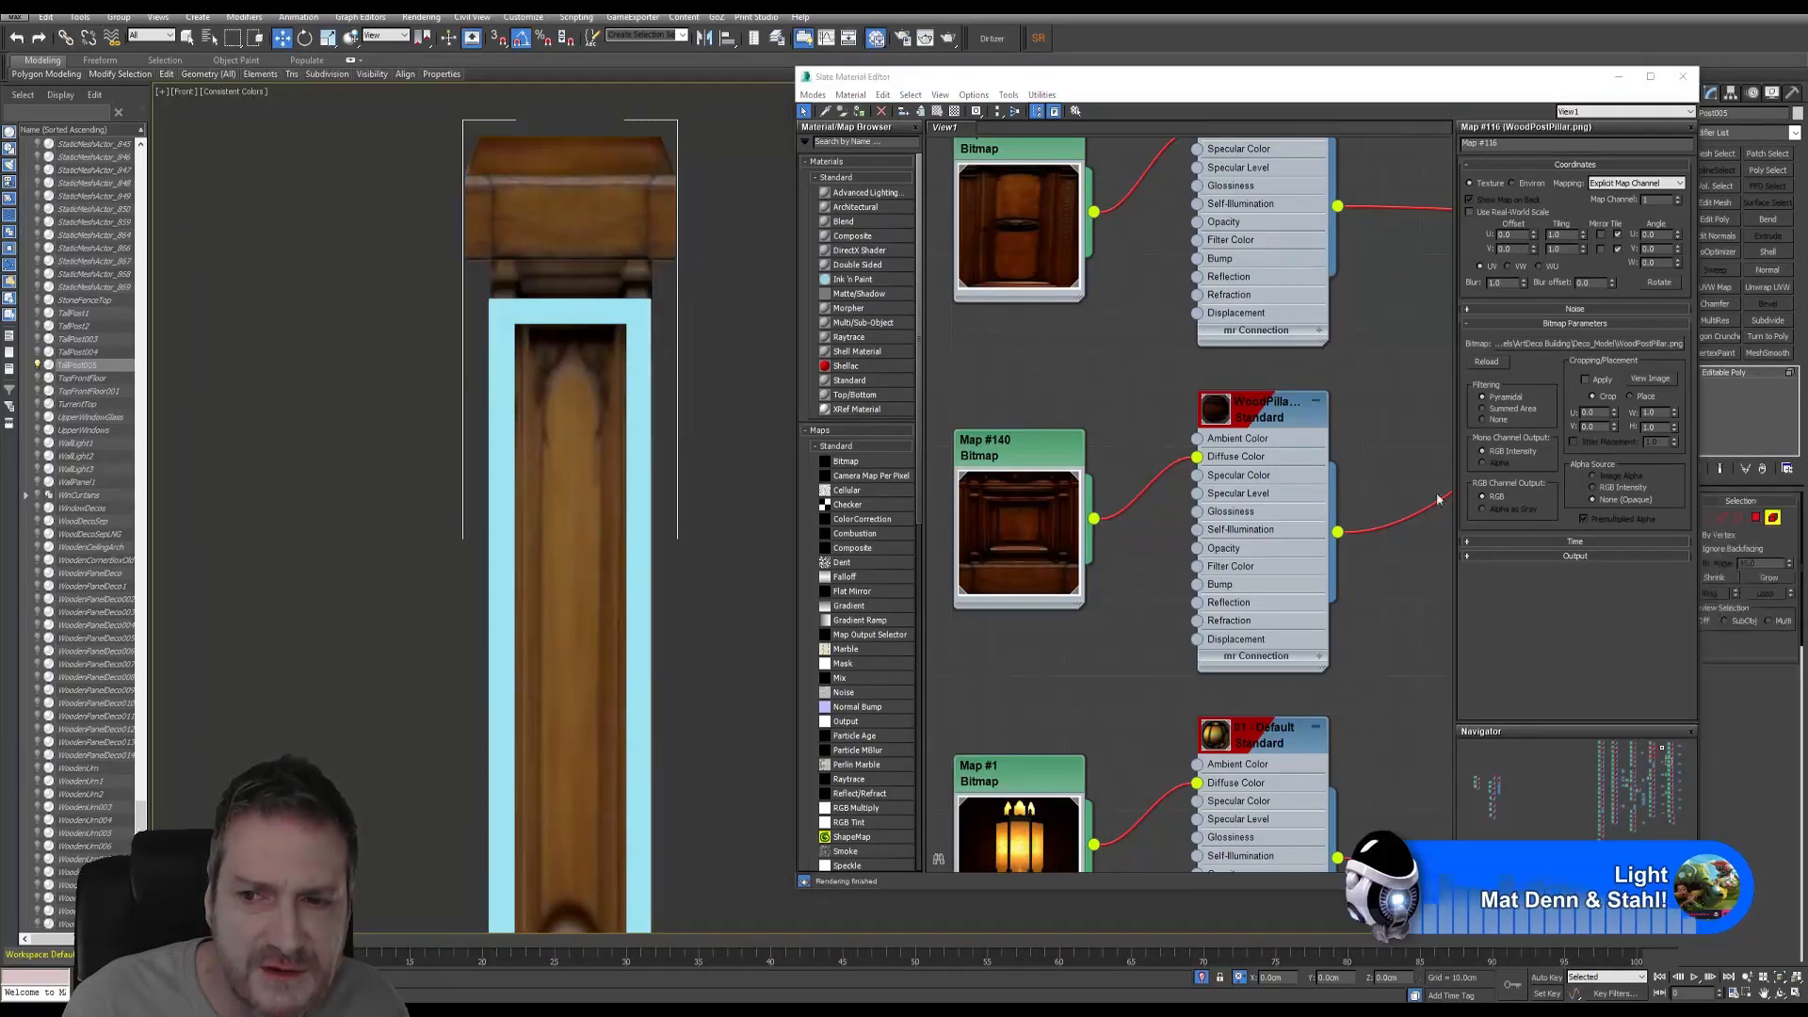
- Select the cap element, close the material editor and restore the four-viewport layout
{"action": "left_click", "coordinate": [612, 231]}
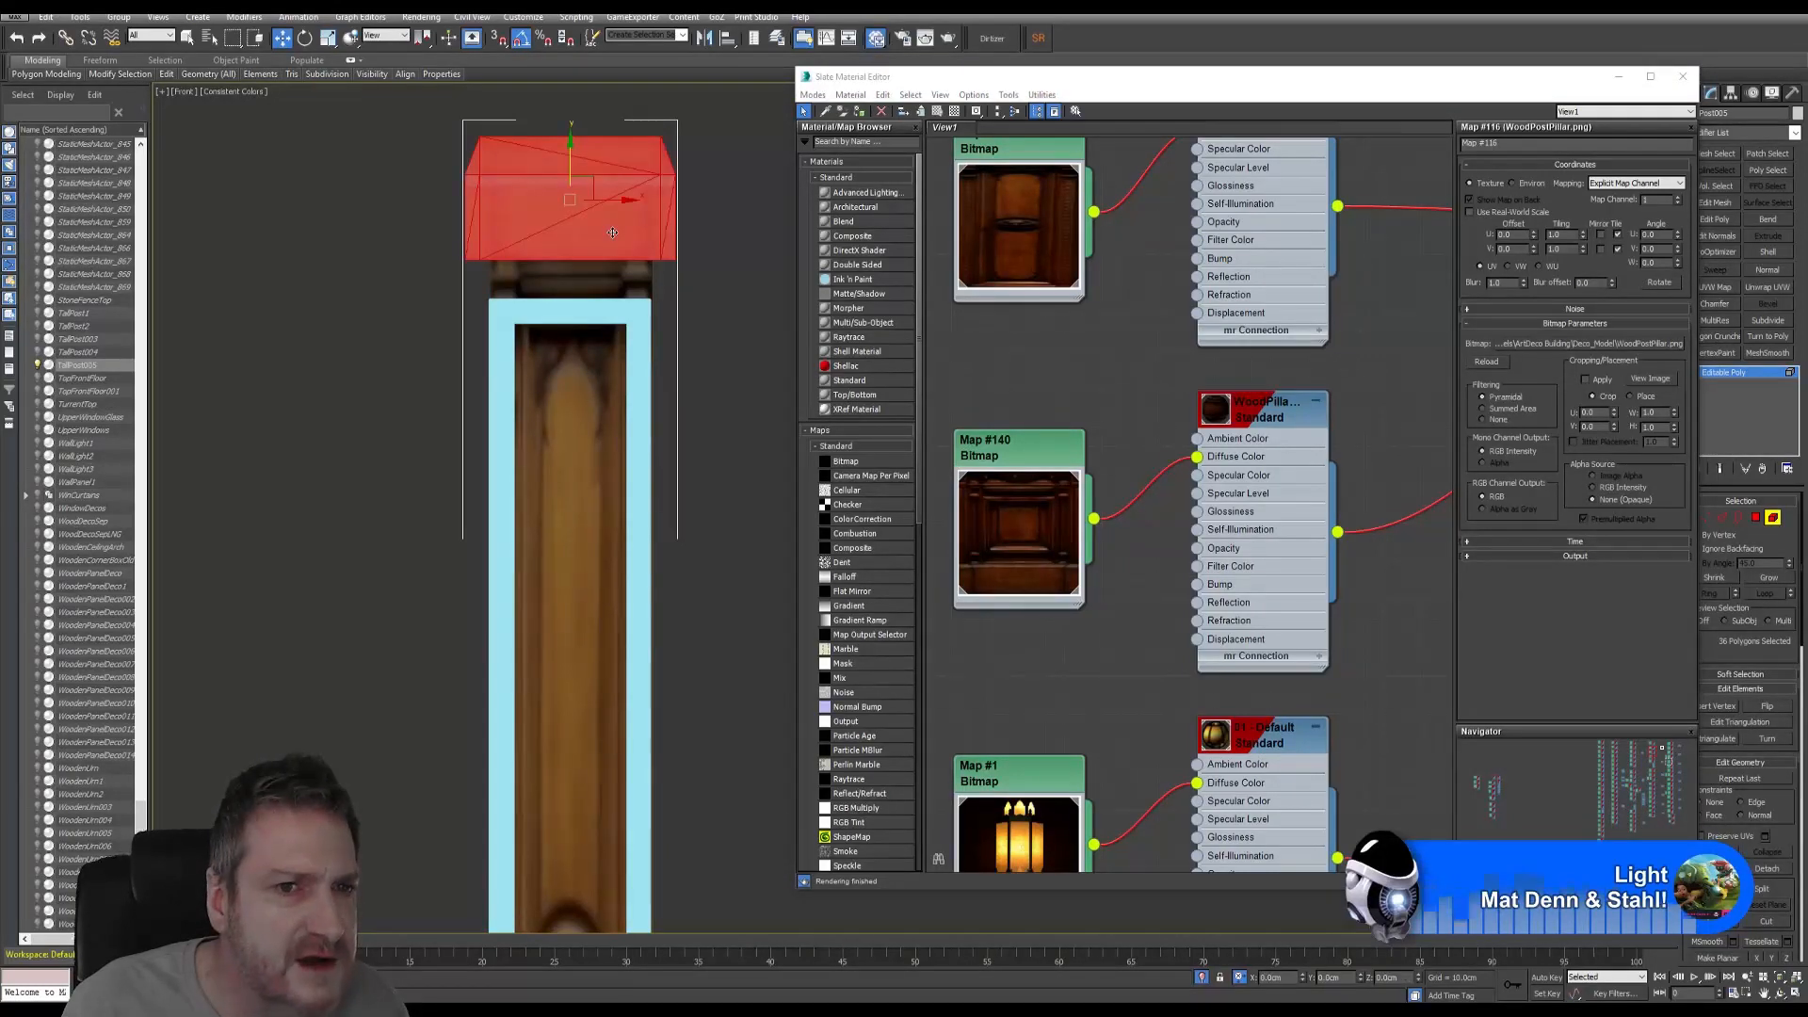
{"action": "left_click", "coordinate": [1779, 994]}
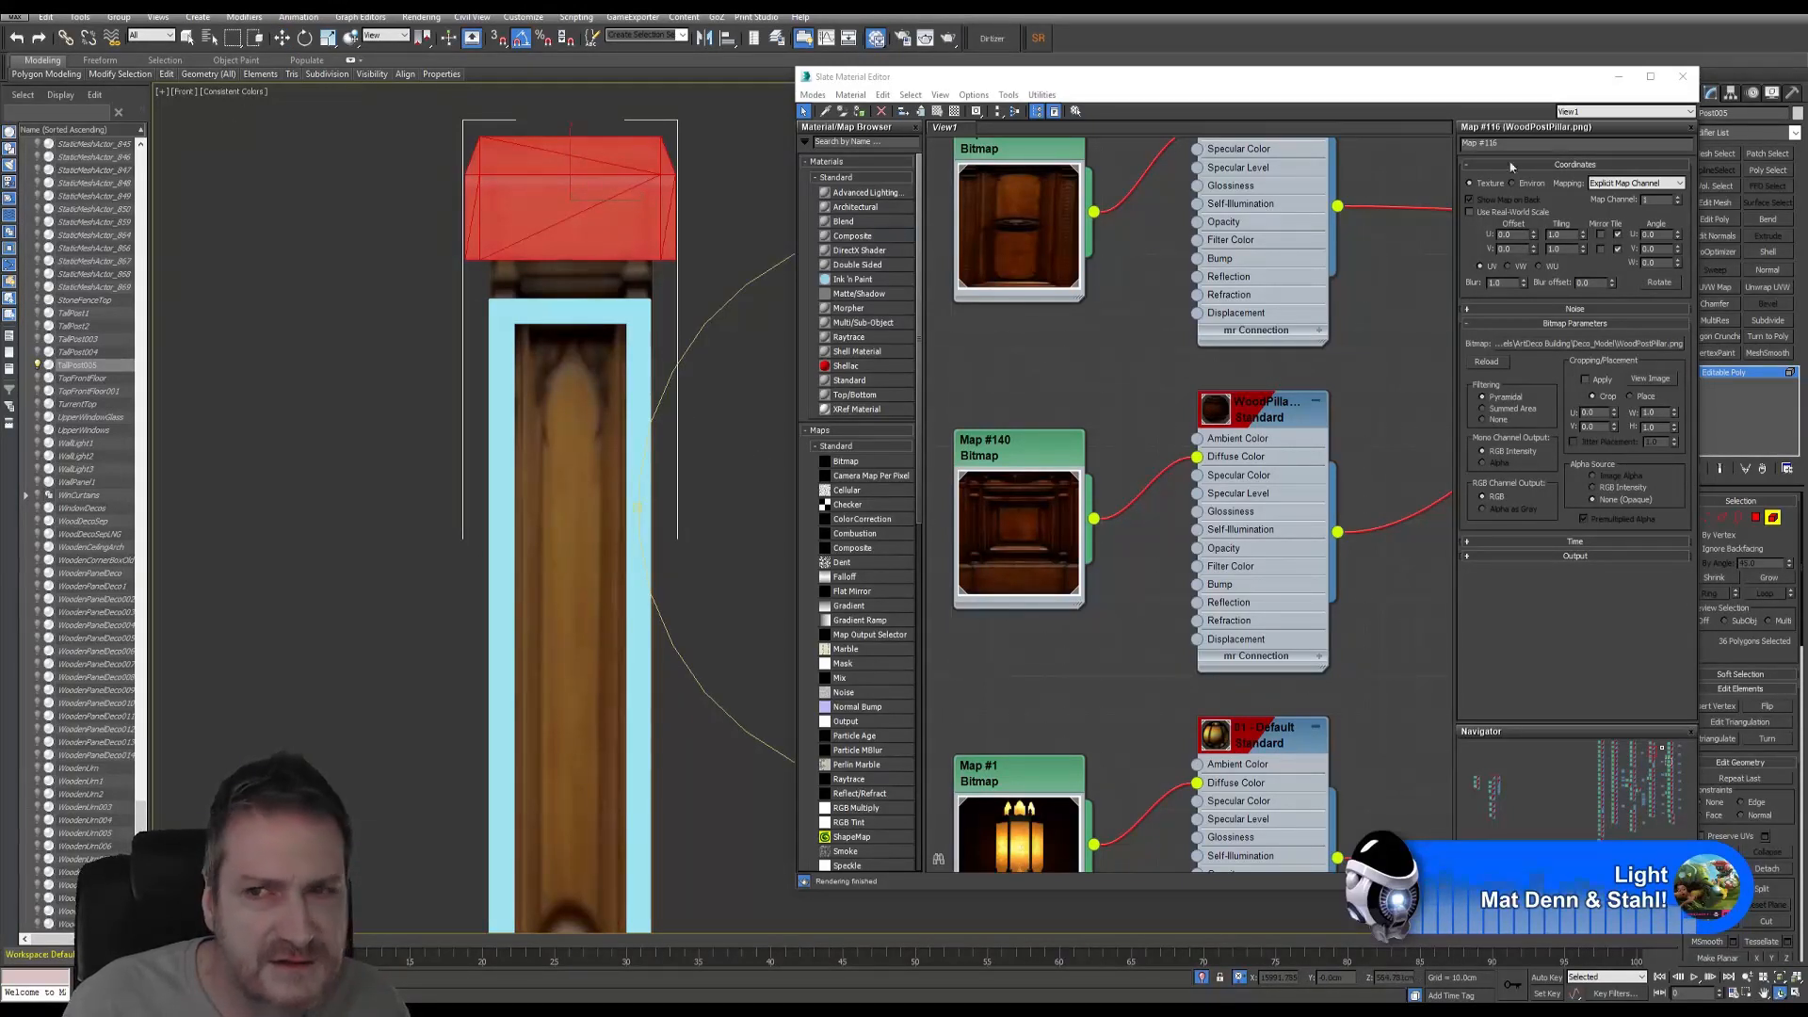
{"action": "left_click", "coordinate": [1683, 76]}
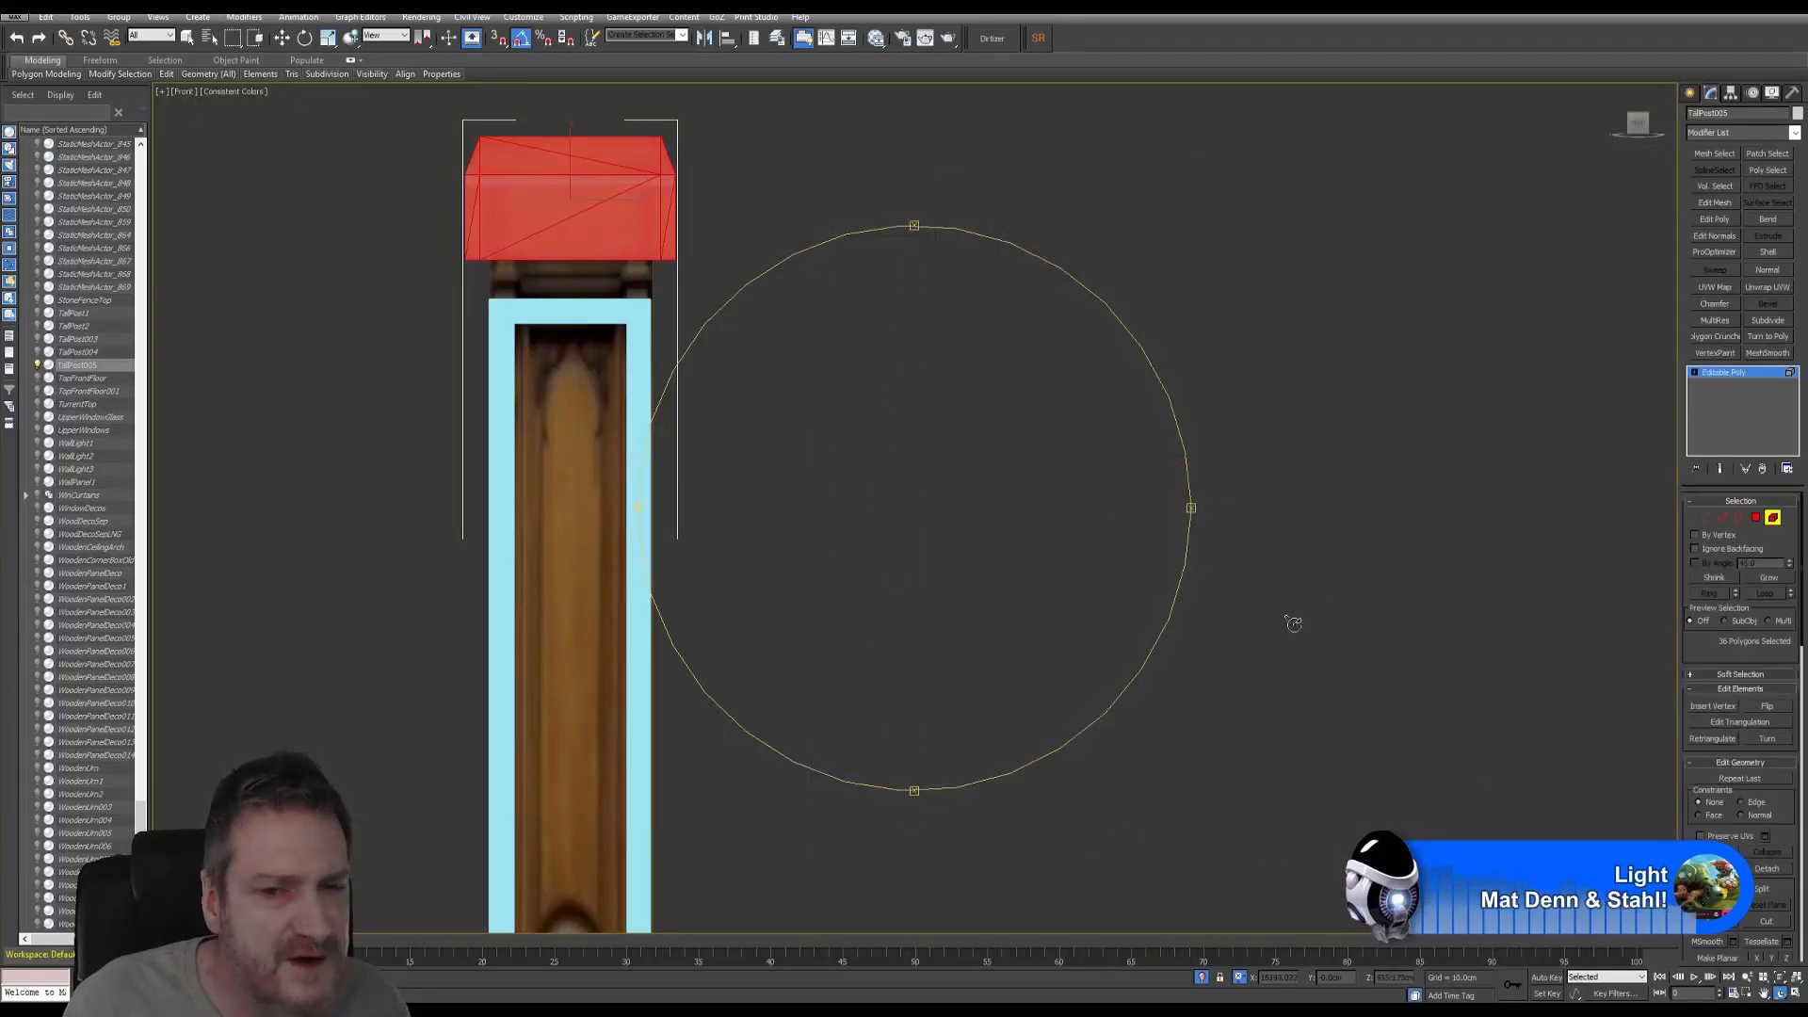
{"action": "left_click", "coordinate": [1795, 994]}
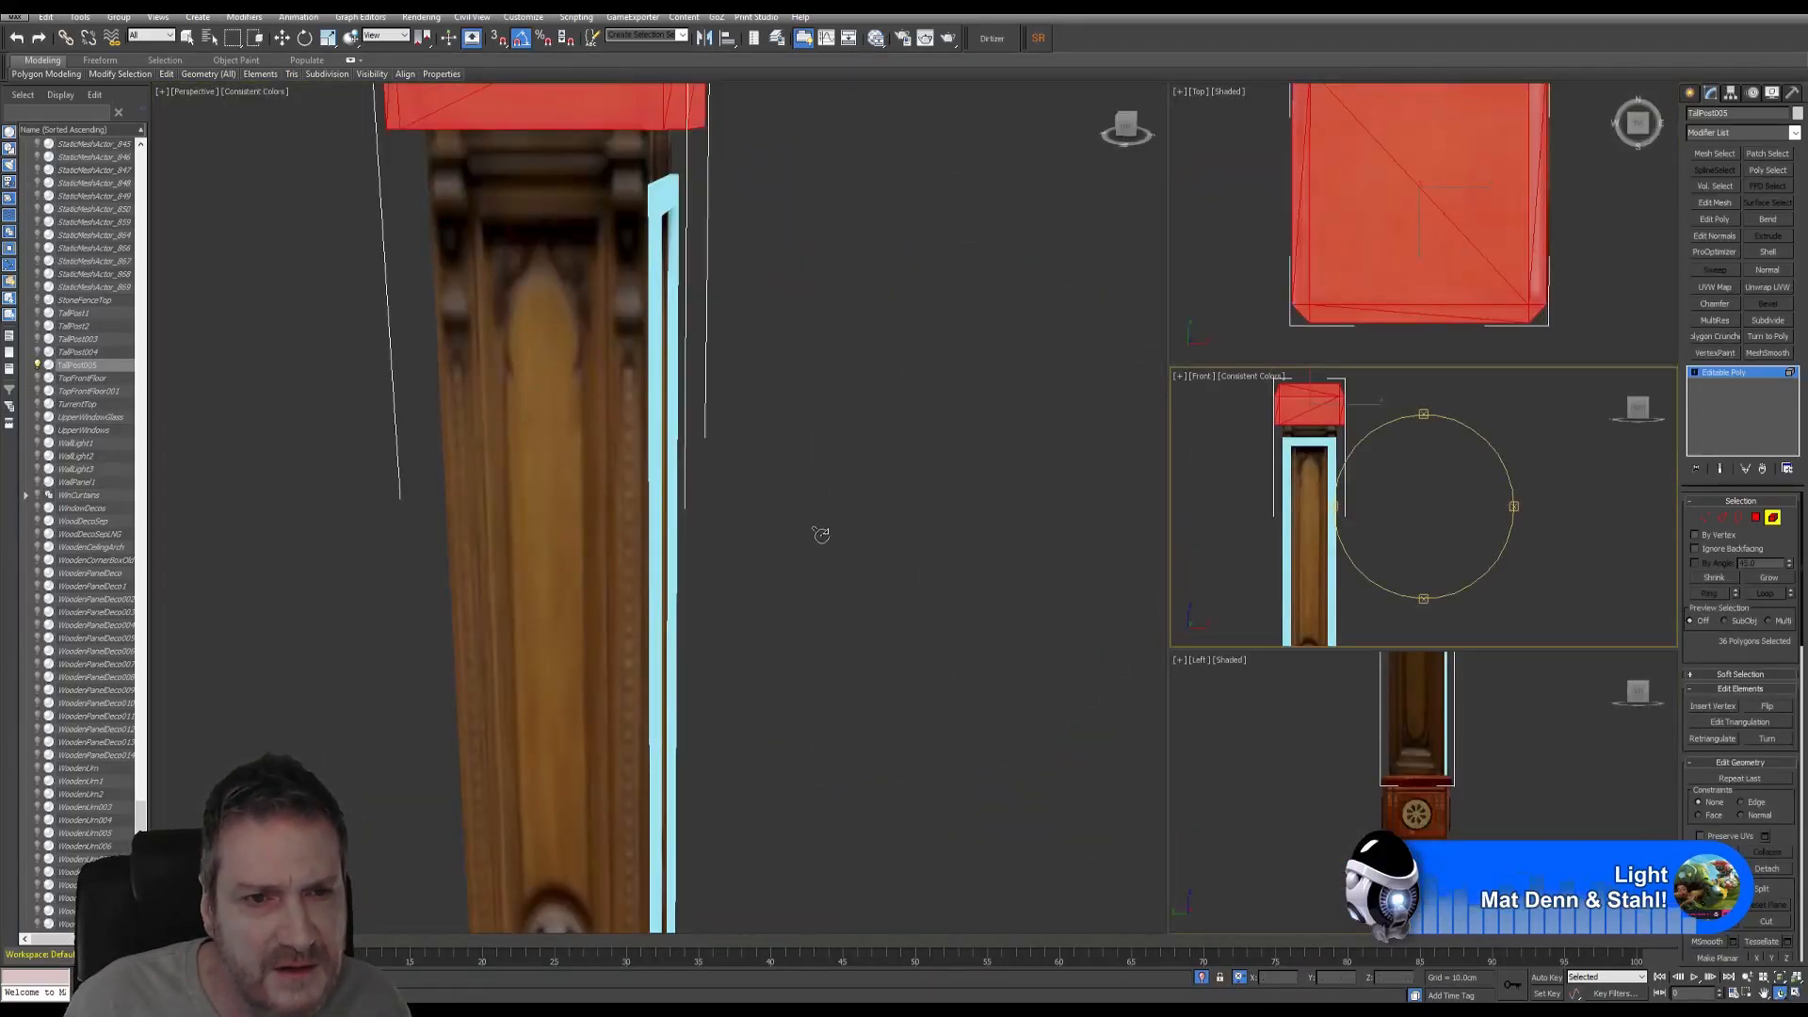
{"action": "left_click_drag", "start_coordinate": [821, 534], "coordinate": [715, 536]}
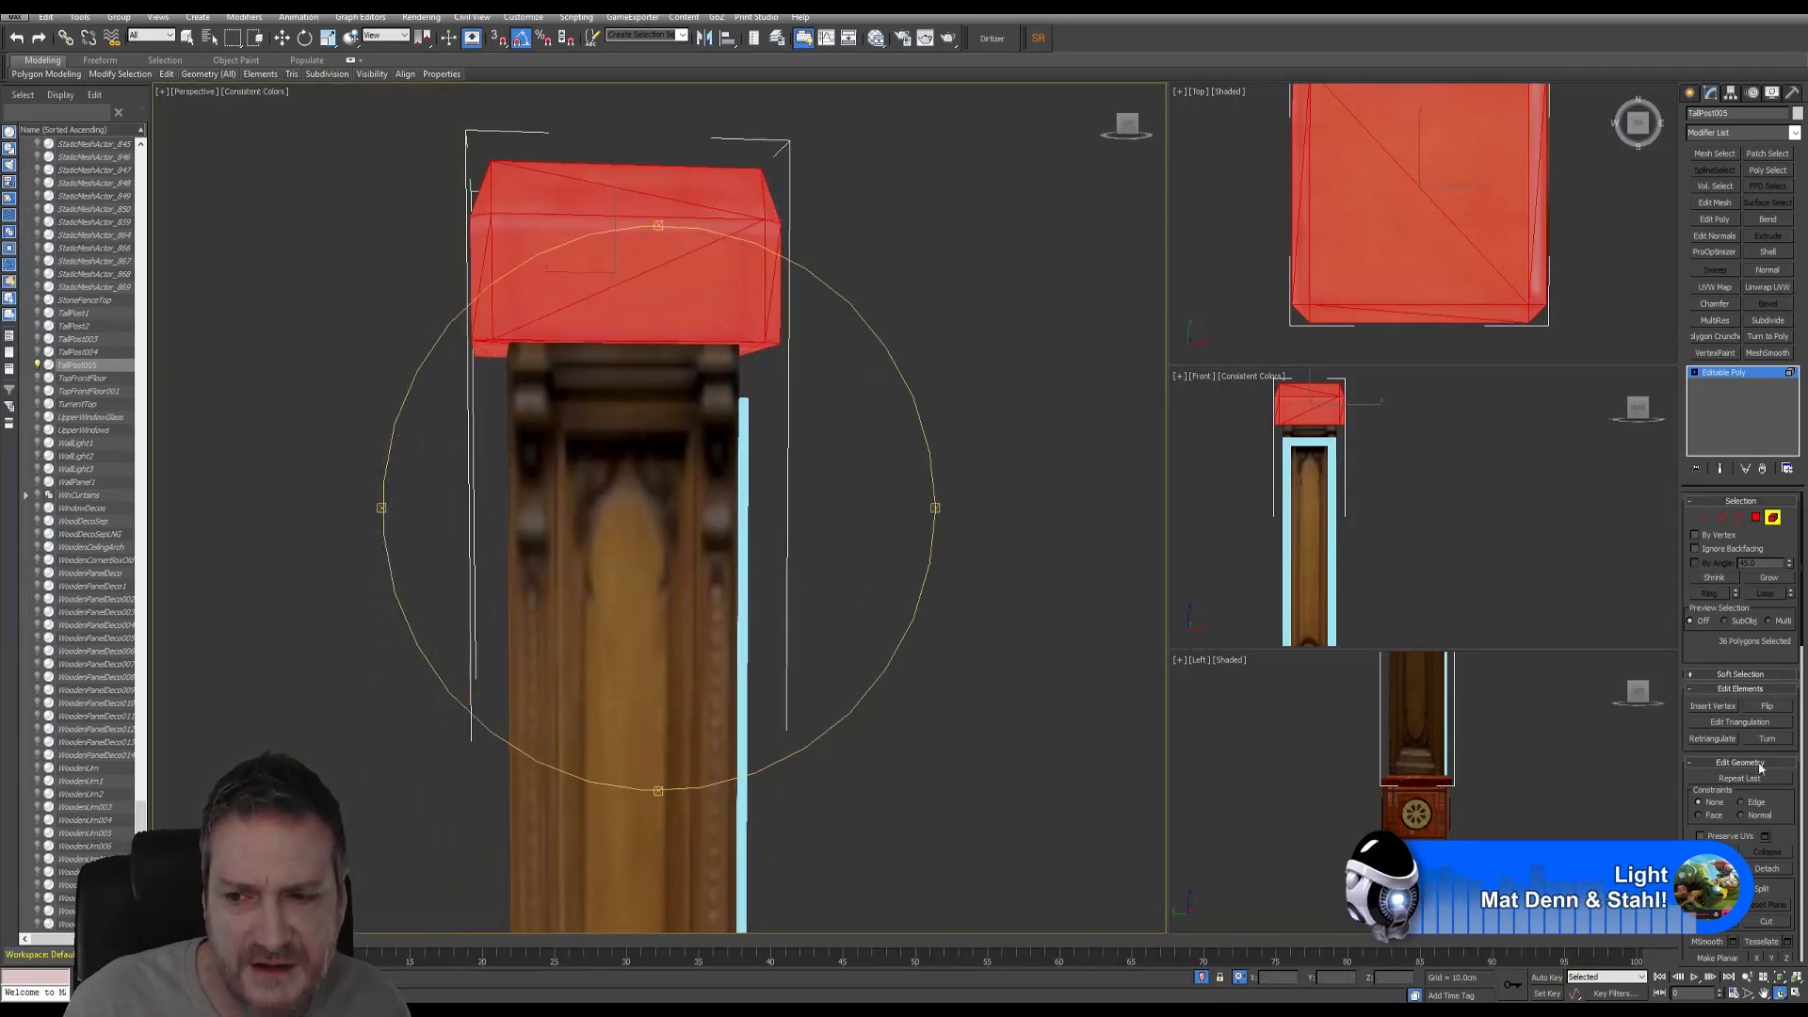
- Detach the cap as Object078 without cloning, then leave Element mode
{"action": "left_click", "coordinate": [1768, 870]}
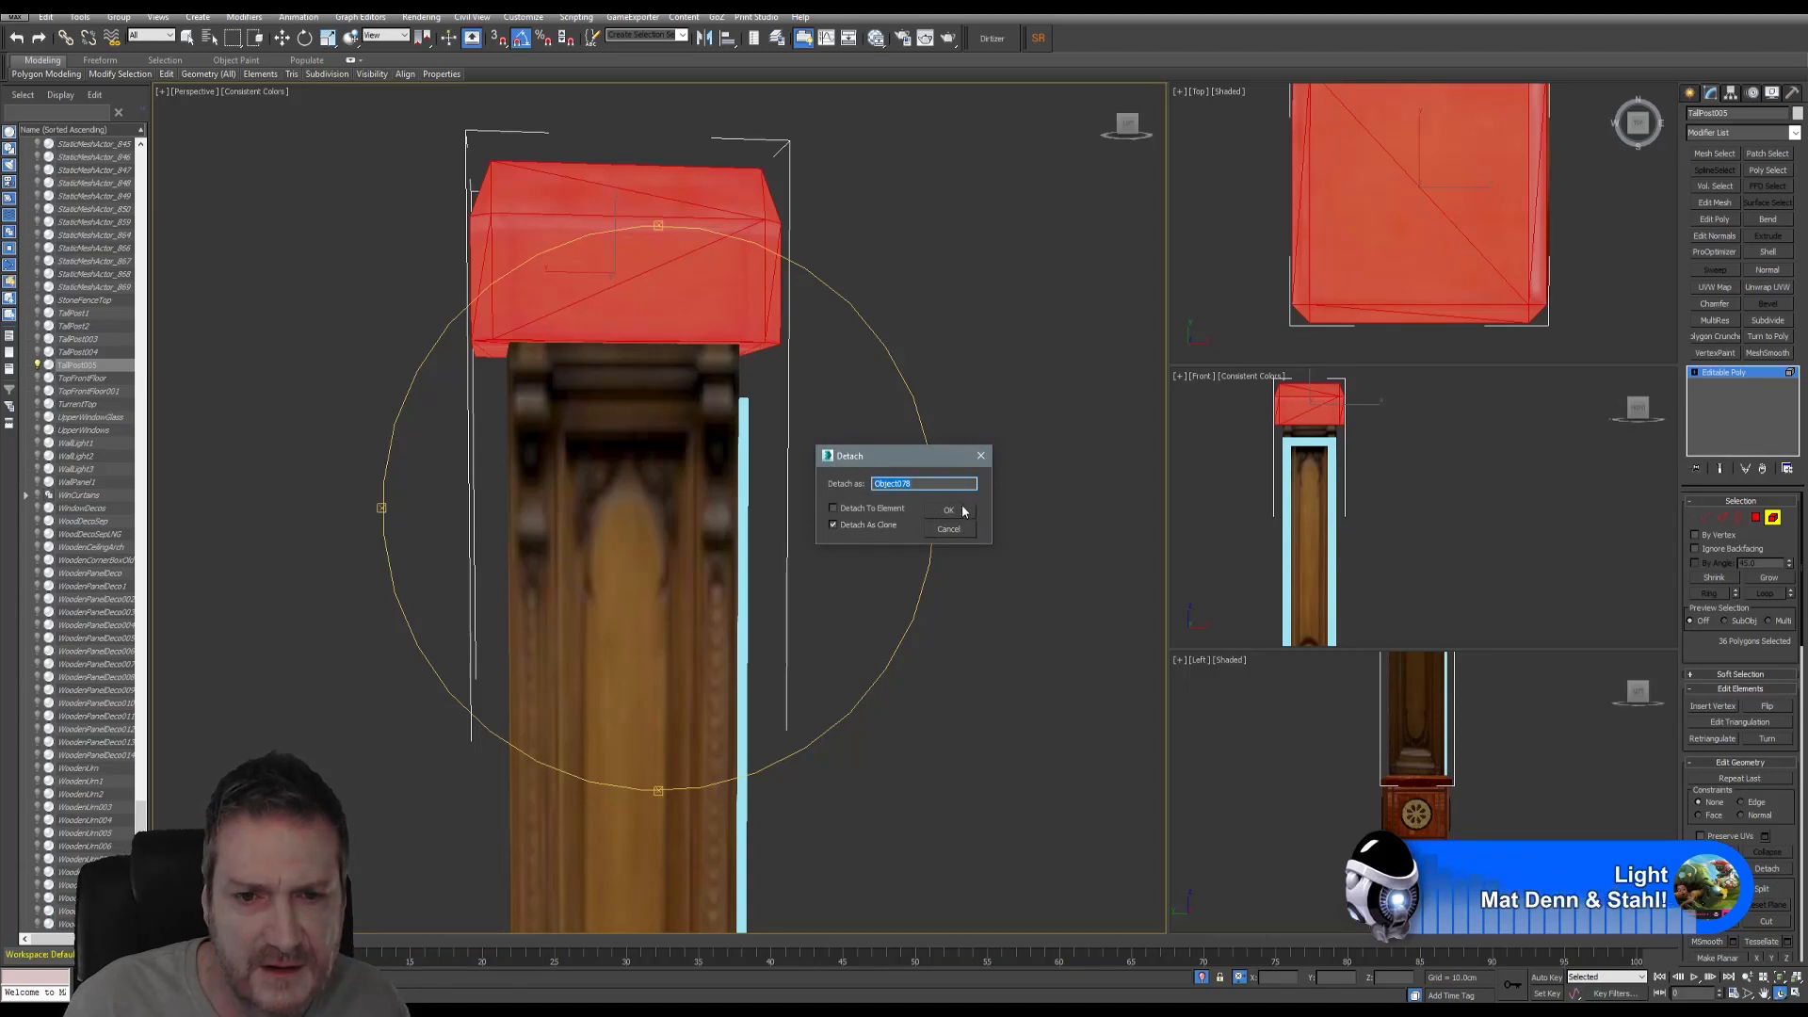
{"action": "left_click", "coordinate": [857, 528]}
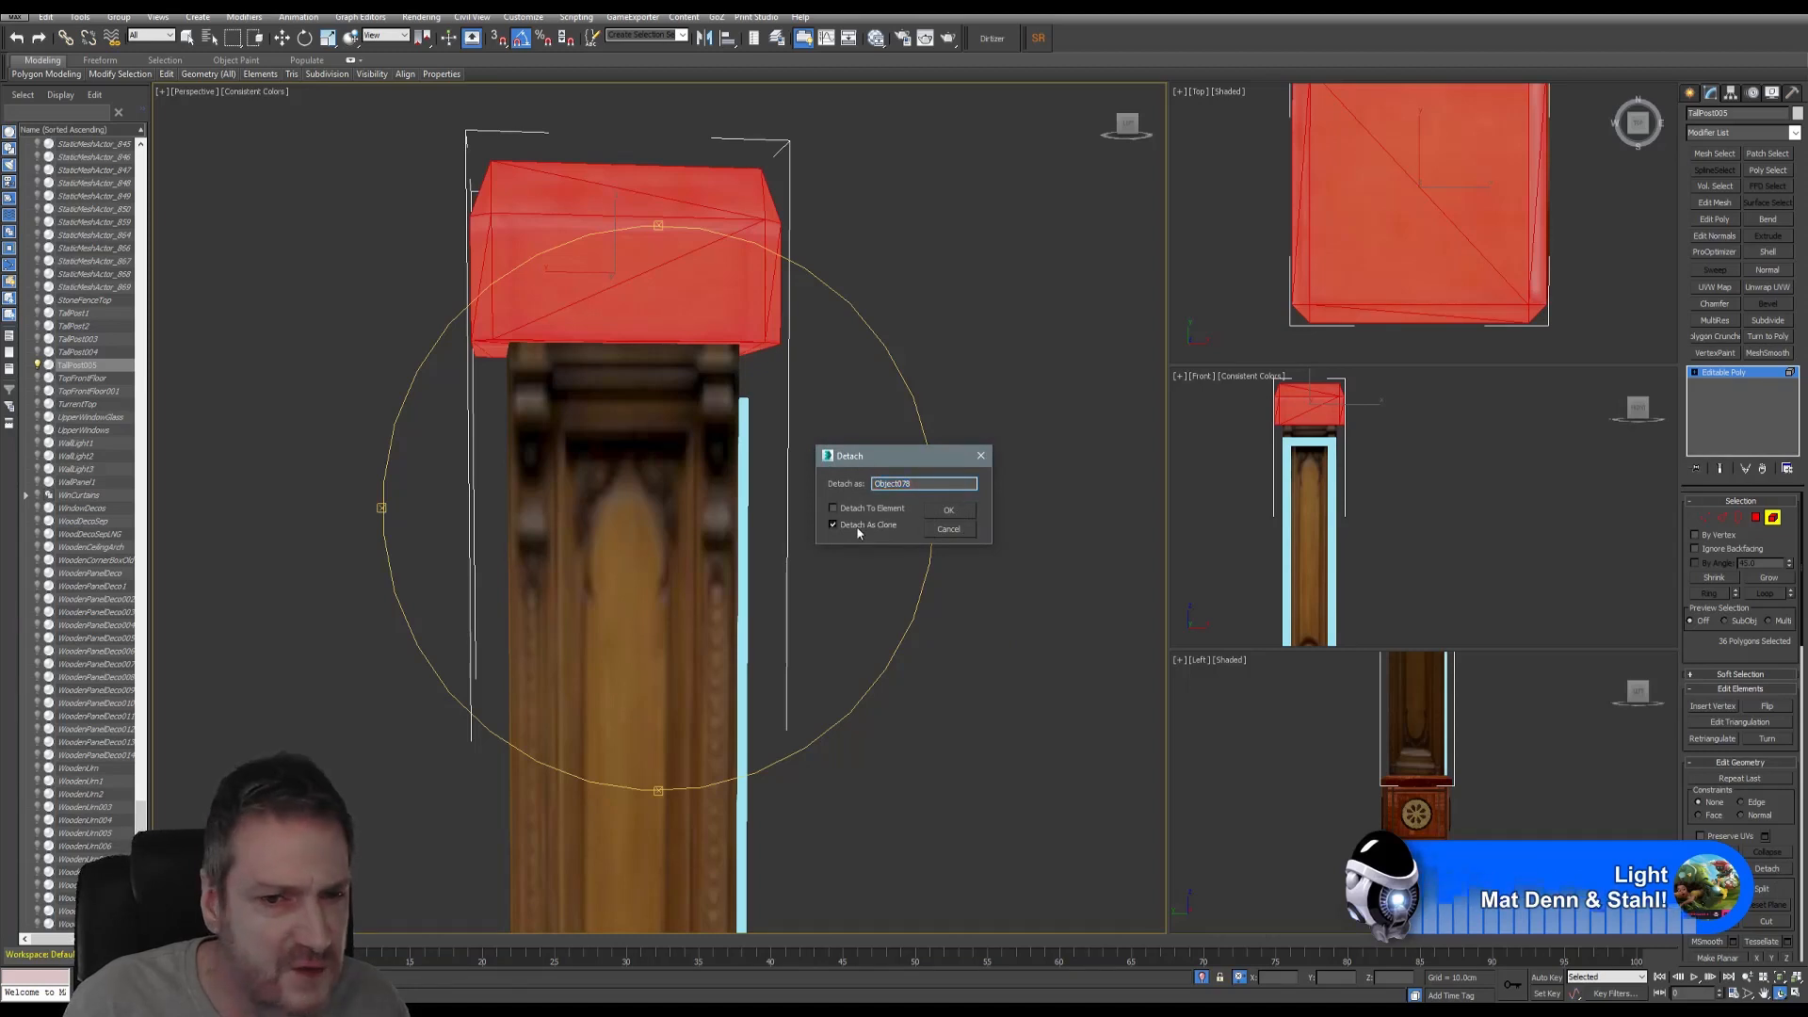
{"action": "left_click", "coordinate": [968, 512]}
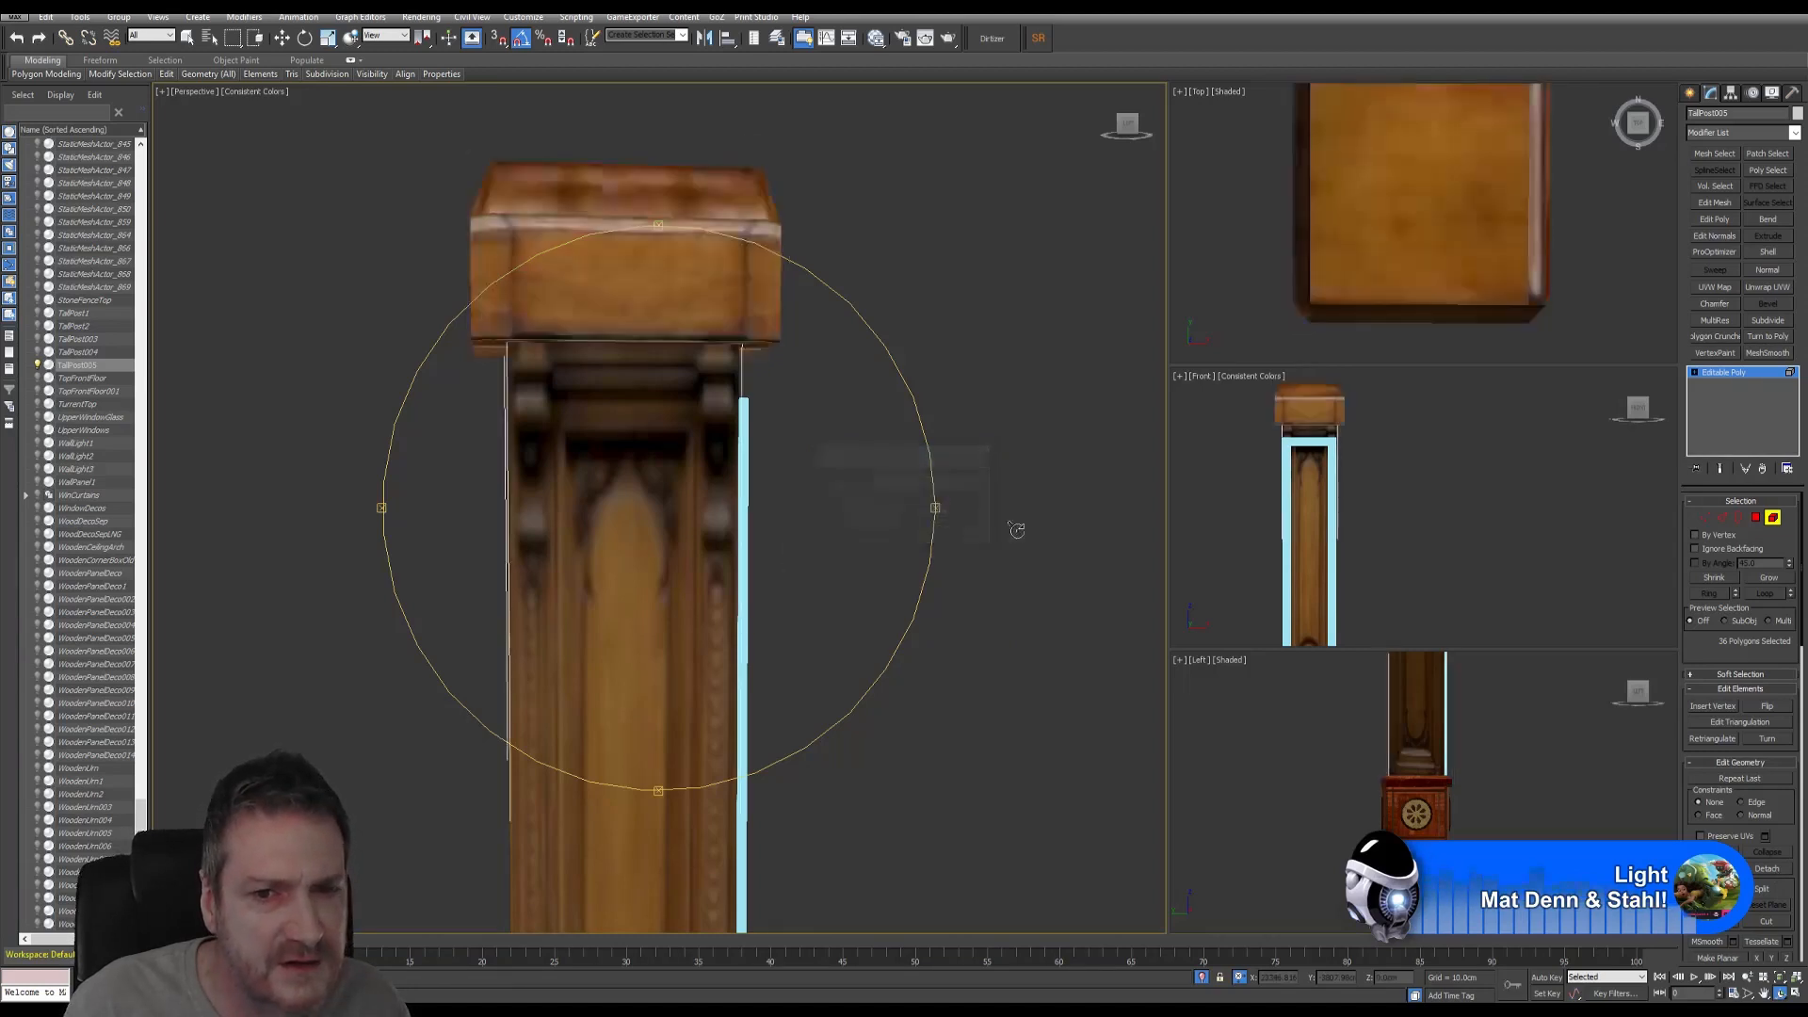
{"action": "left_click", "coordinate": [1773, 517]}
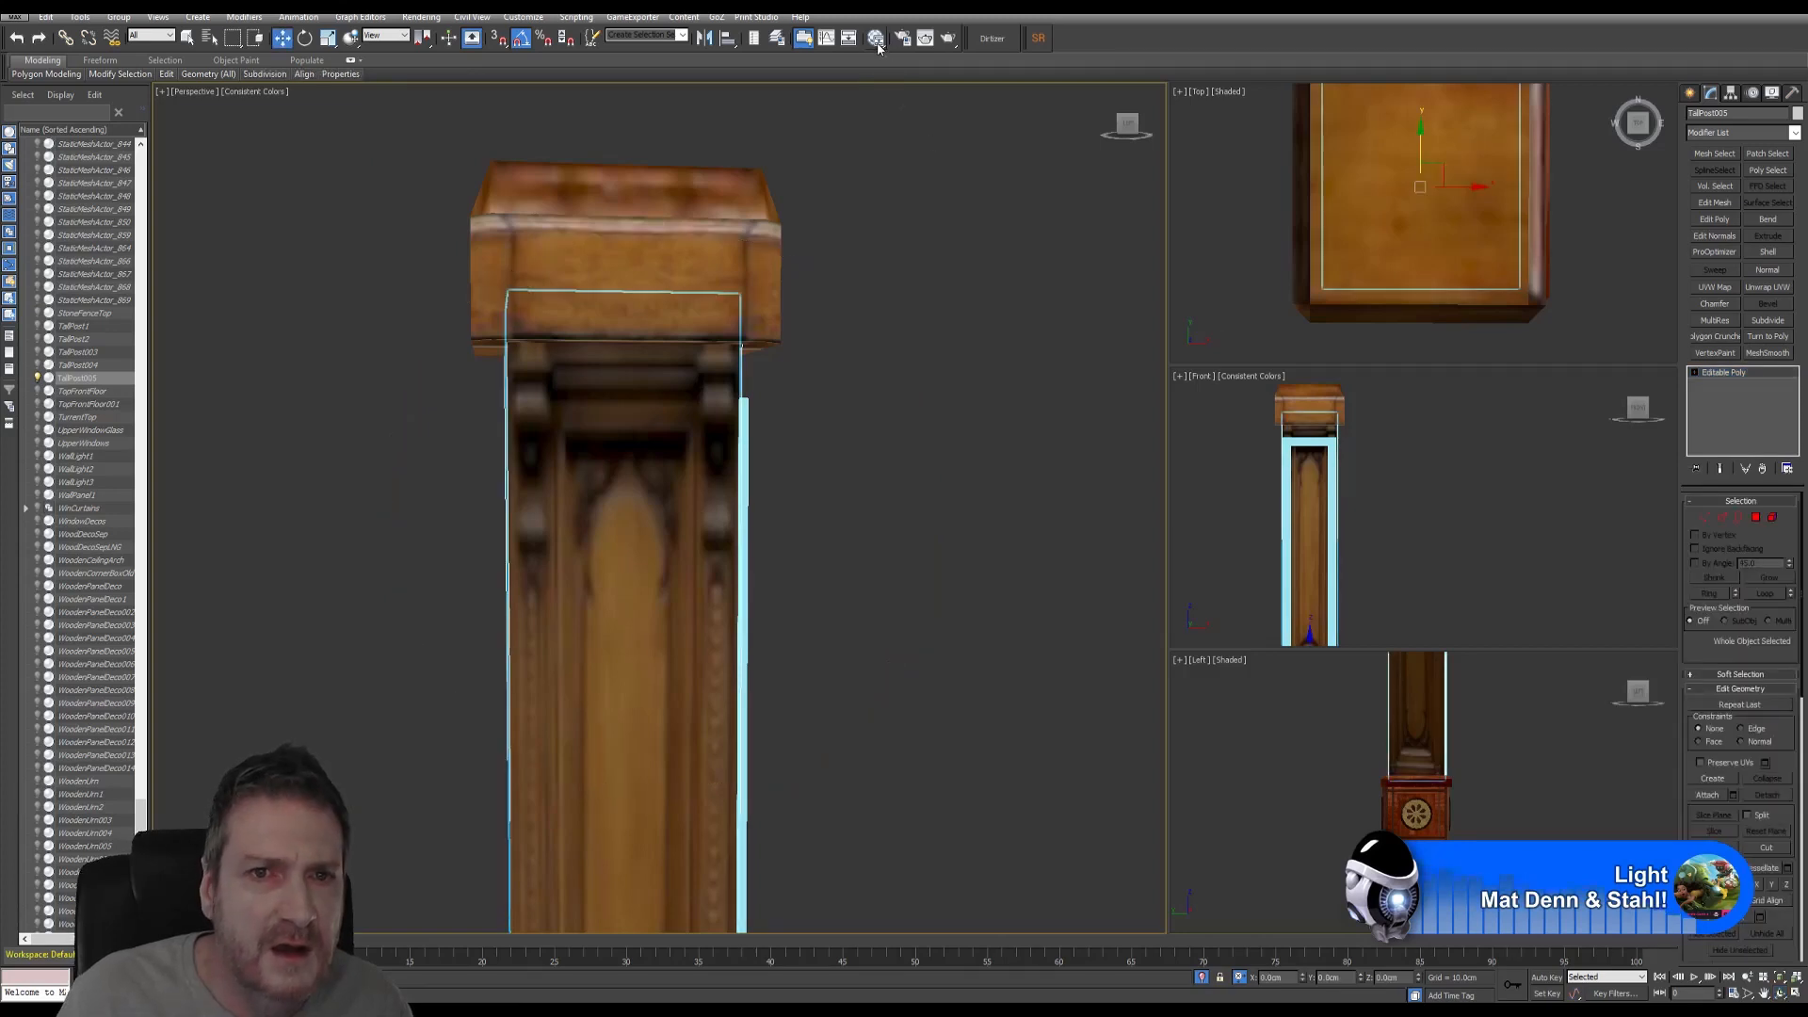
- Select the detached cap Object078 and assign it WoodPillarTop_MAT from the Slate editor
{"action": "left_click", "coordinate": [875, 38]}
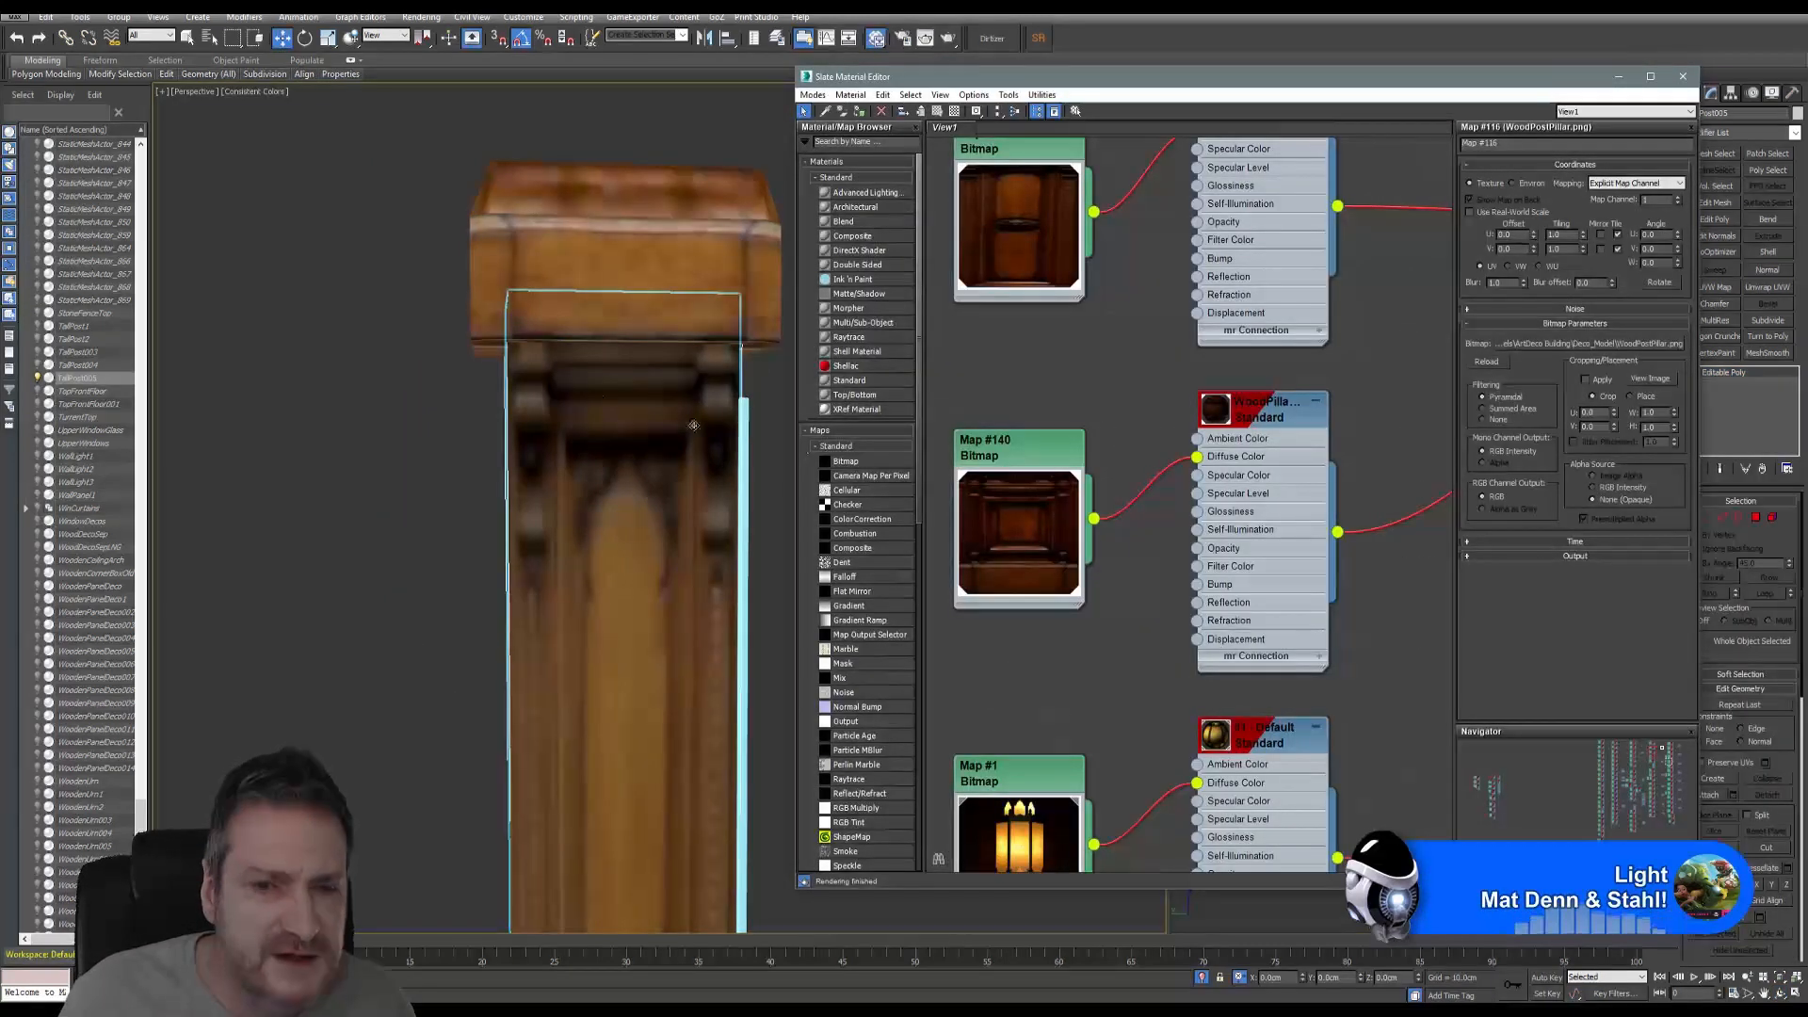
{"action": "middle_click_drag", "start_coordinate": [1083, 428], "coordinate": [1130, 427]}
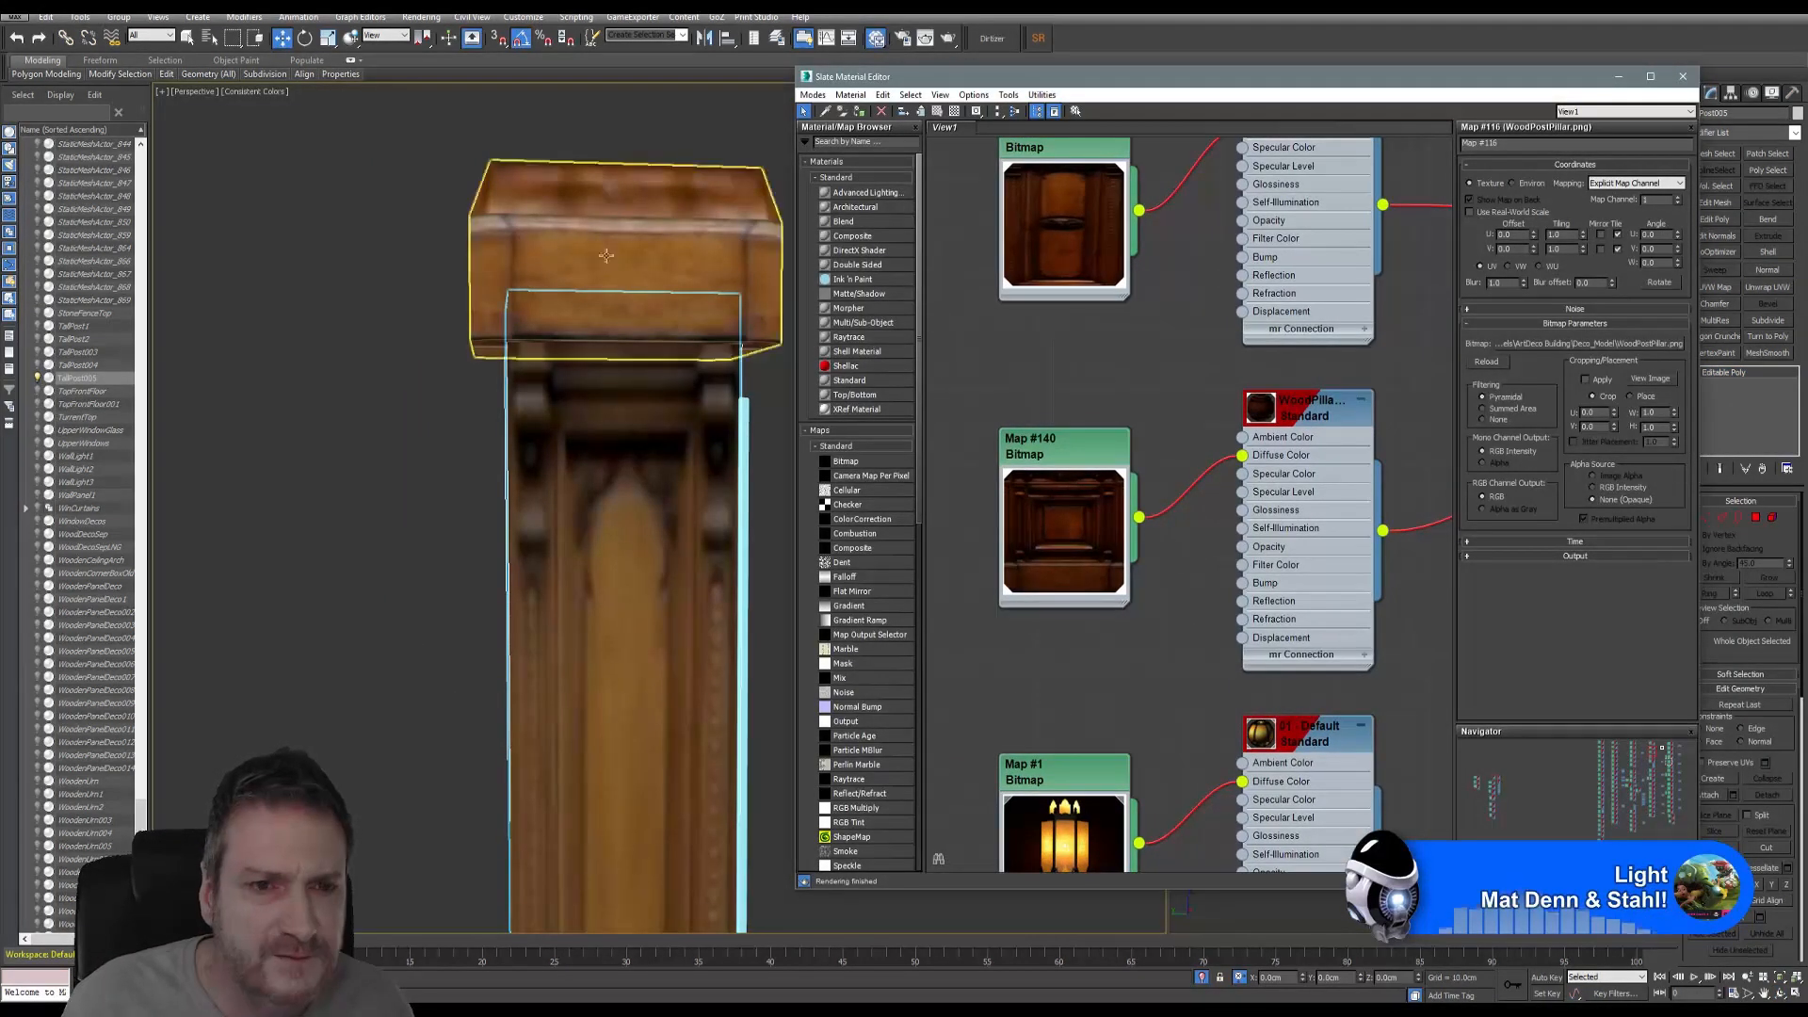
{"action": "left_click", "coordinate": [607, 246]}
{"action": "right_click", "coordinate": [1087, 447]}
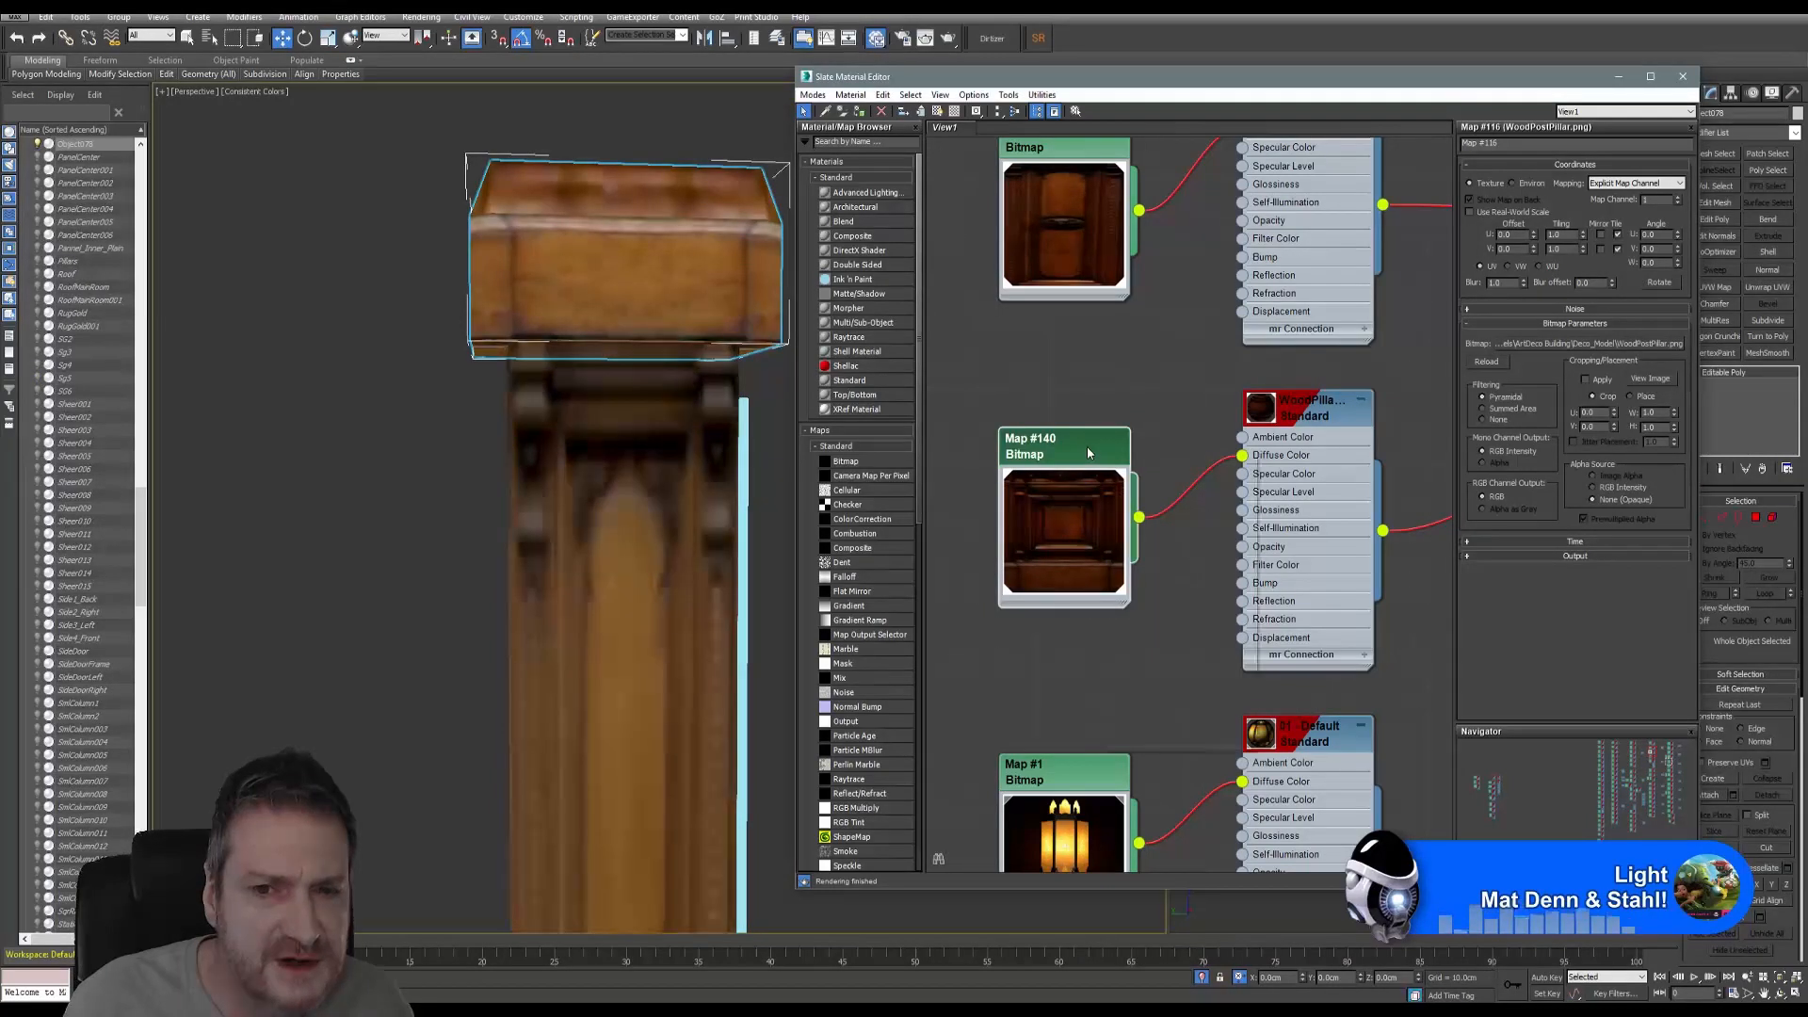
{"action": "right_click", "coordinate": [1303, 421]}
{"action": "right_click", "coordinate": [1303, 421]}
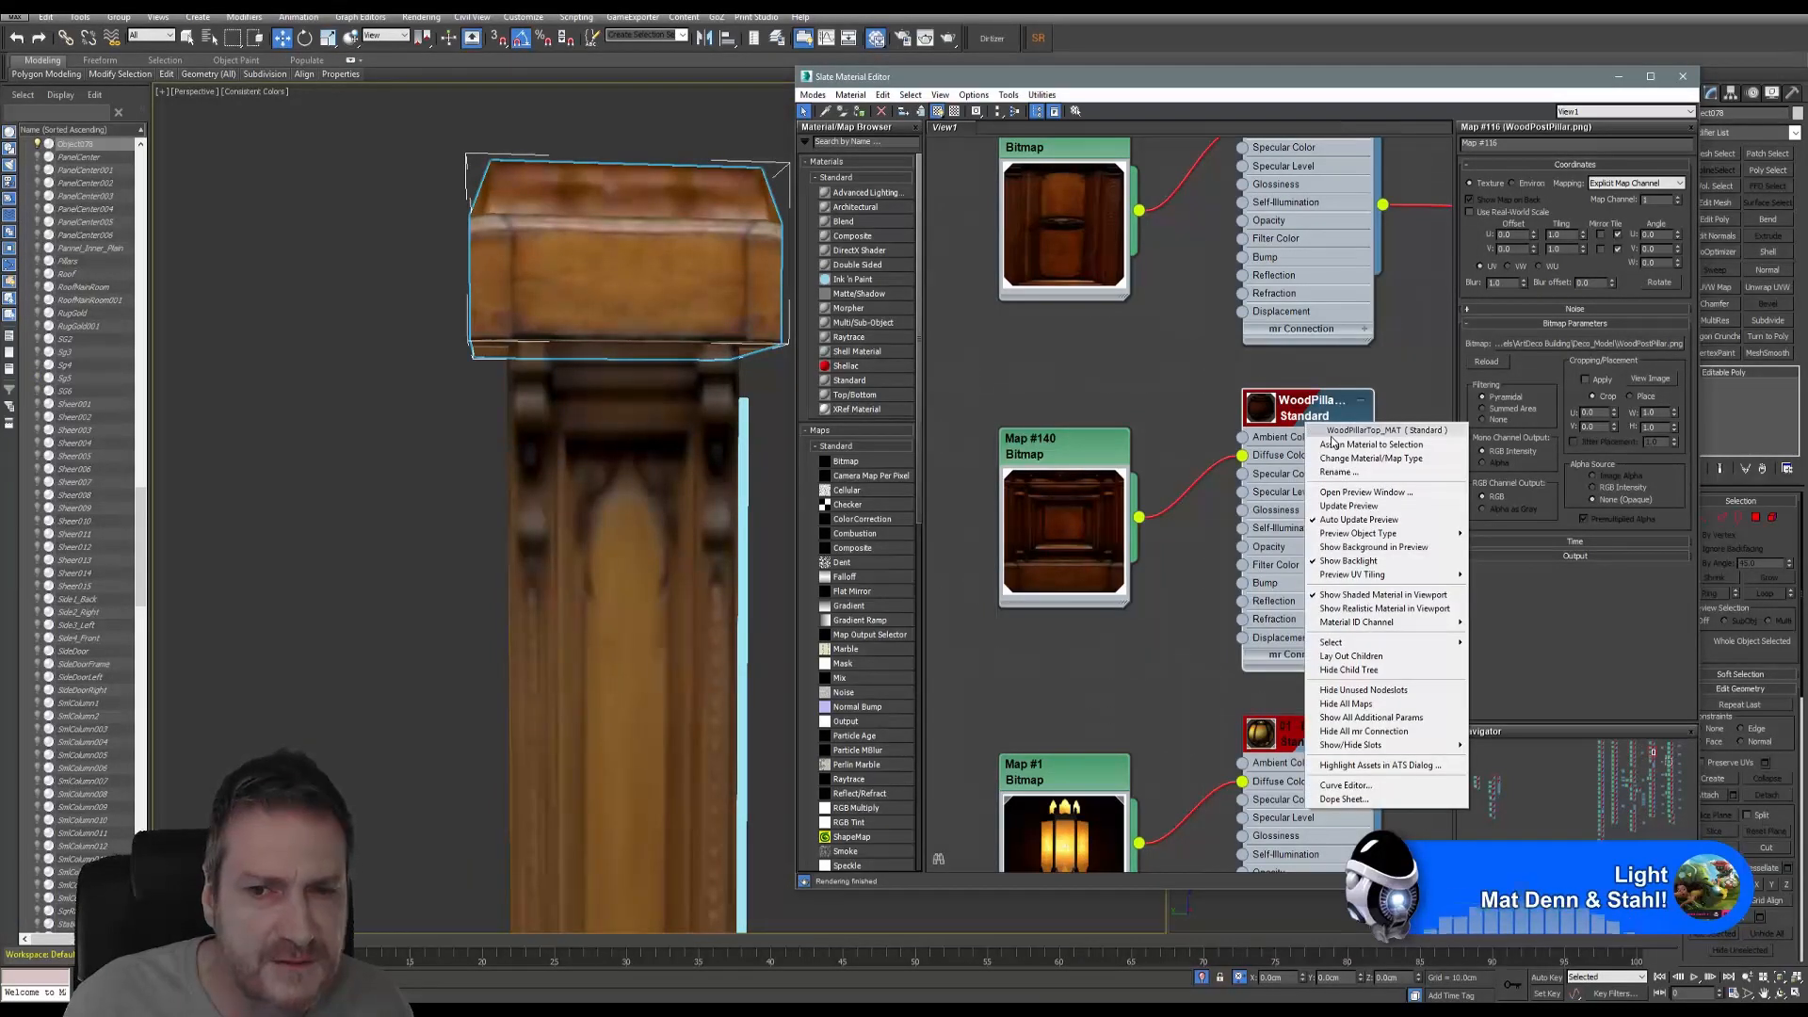
{"action": "left_click", "coordinate": [1333, 444]}
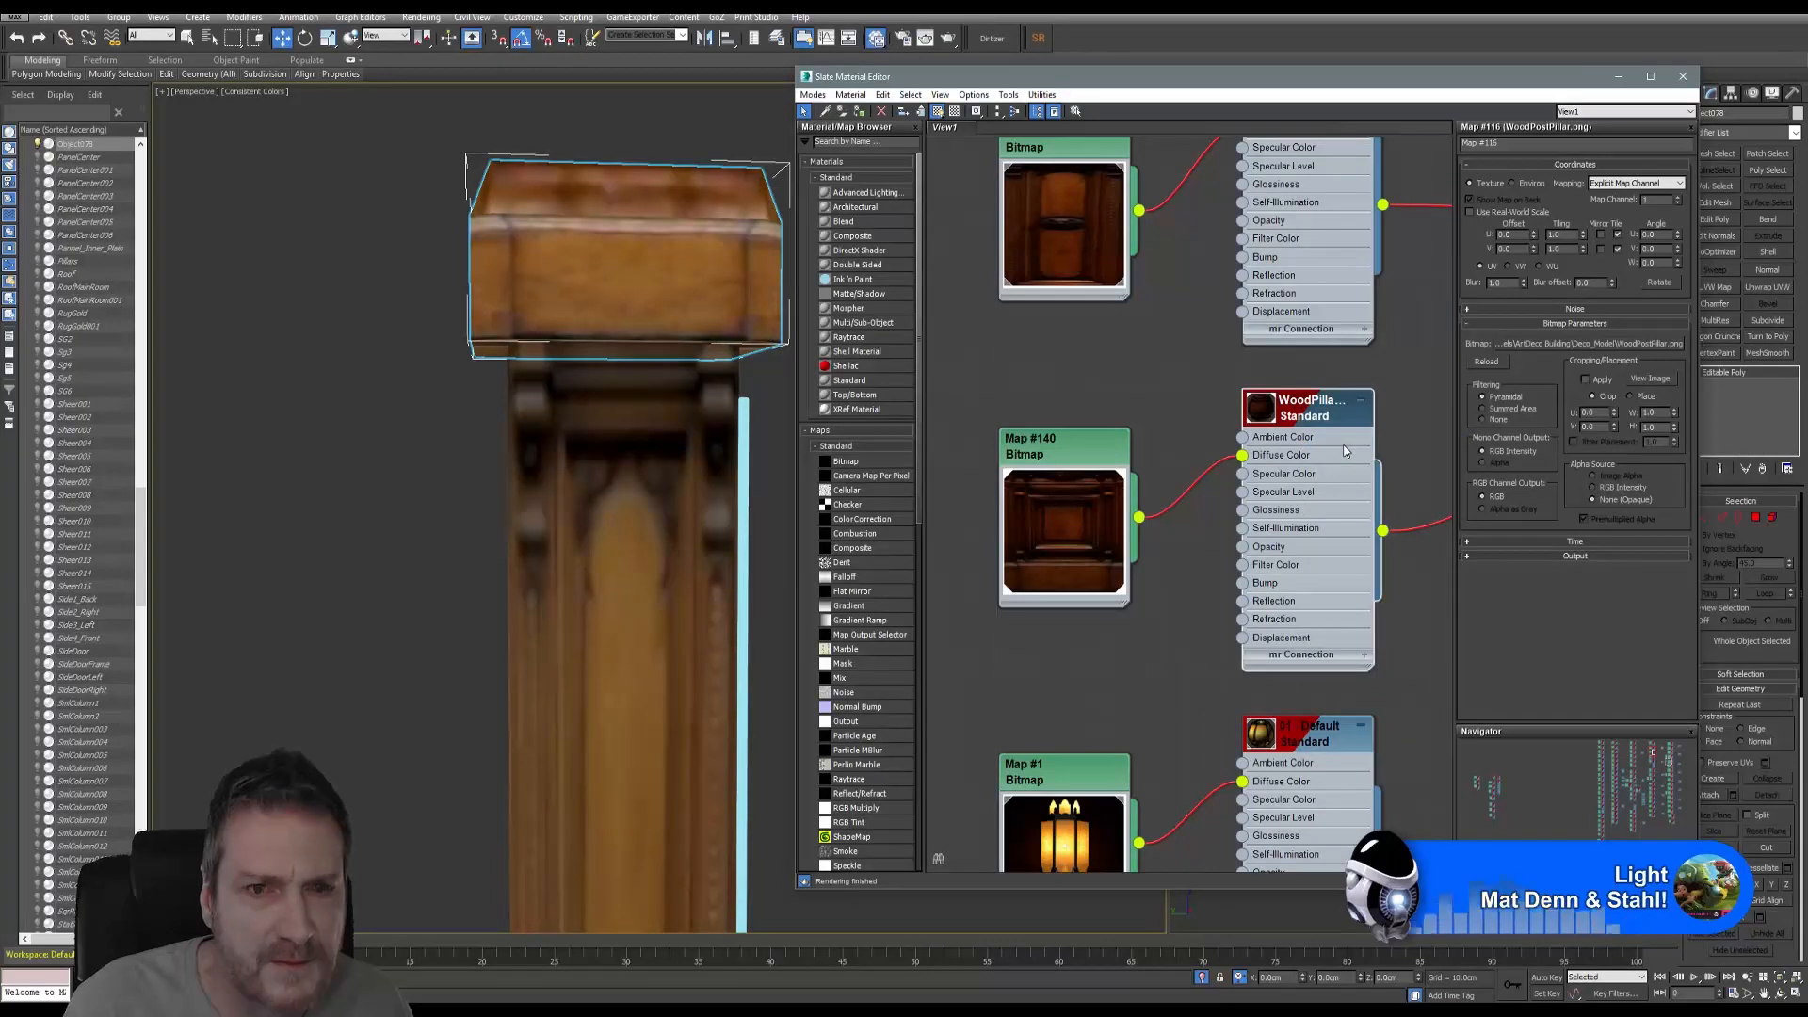
{"action": "right_click", "coordinate": [1316, 405]}
{"action": "left_click", "coordinate": [1339, 429]}
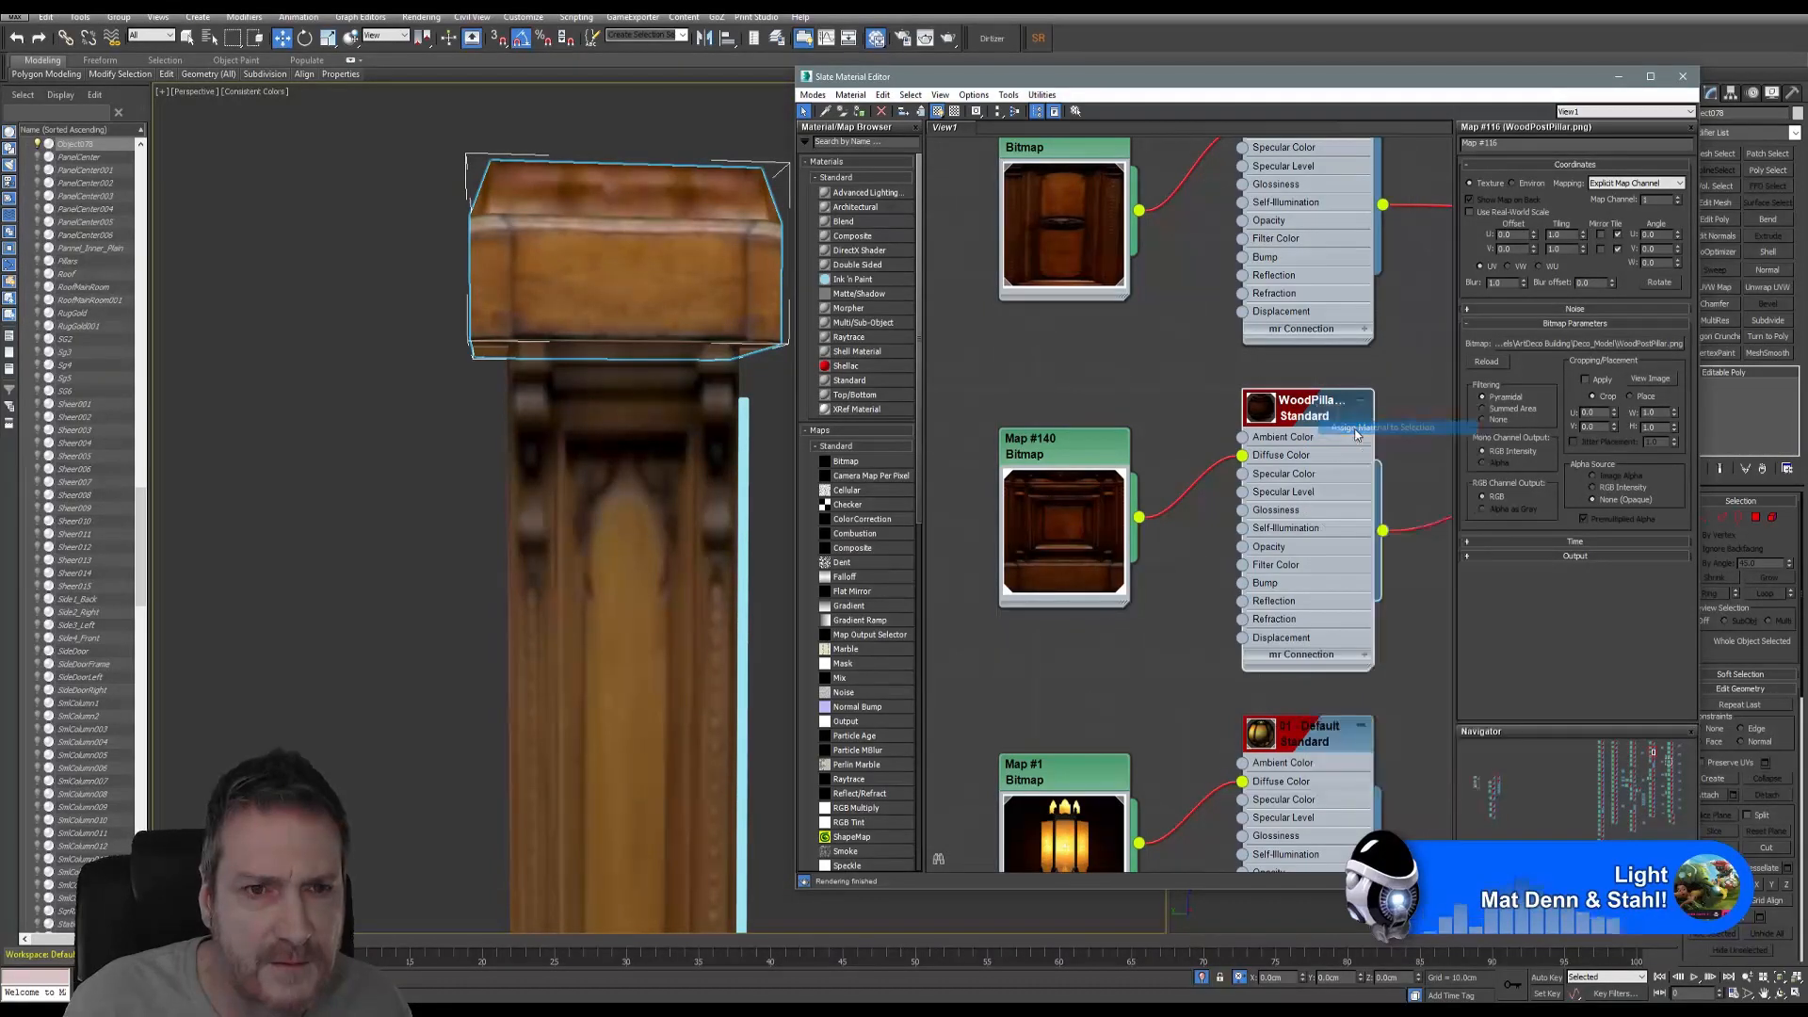
{"action": "left_click", "coordinate": [652, 423]}
{"action": "middle_click_drag", "start_coordinate": [651, 423], "coordinate": [546, 464]}
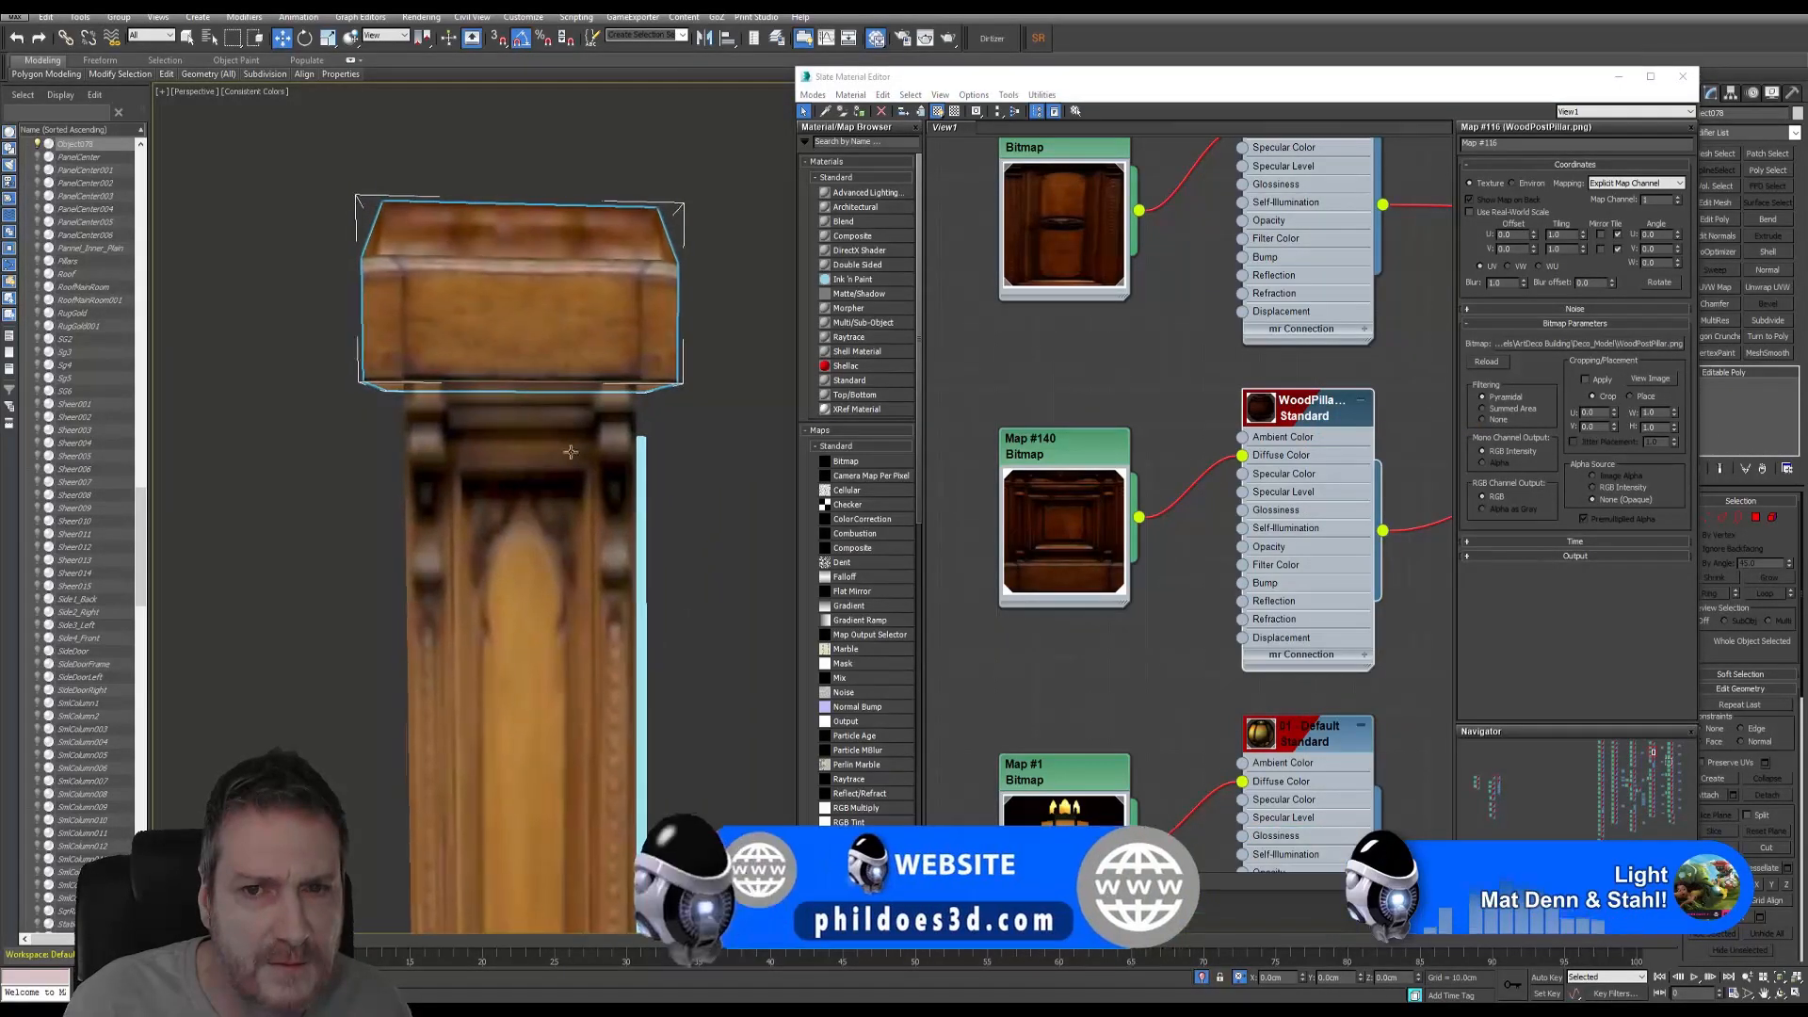
{"action": "middle_click_drag", "start_coordinate": [1036, 533], "coordinate": [1172, 516]}
{"action": "scroll", "coordinate": [1171, 516], "scroll_direction": "down", "scroll_amount": 1}
{"action": "scroll", "coordinate": [1171, 513], "scroll_direction": "down", "scroll_amount": 8}
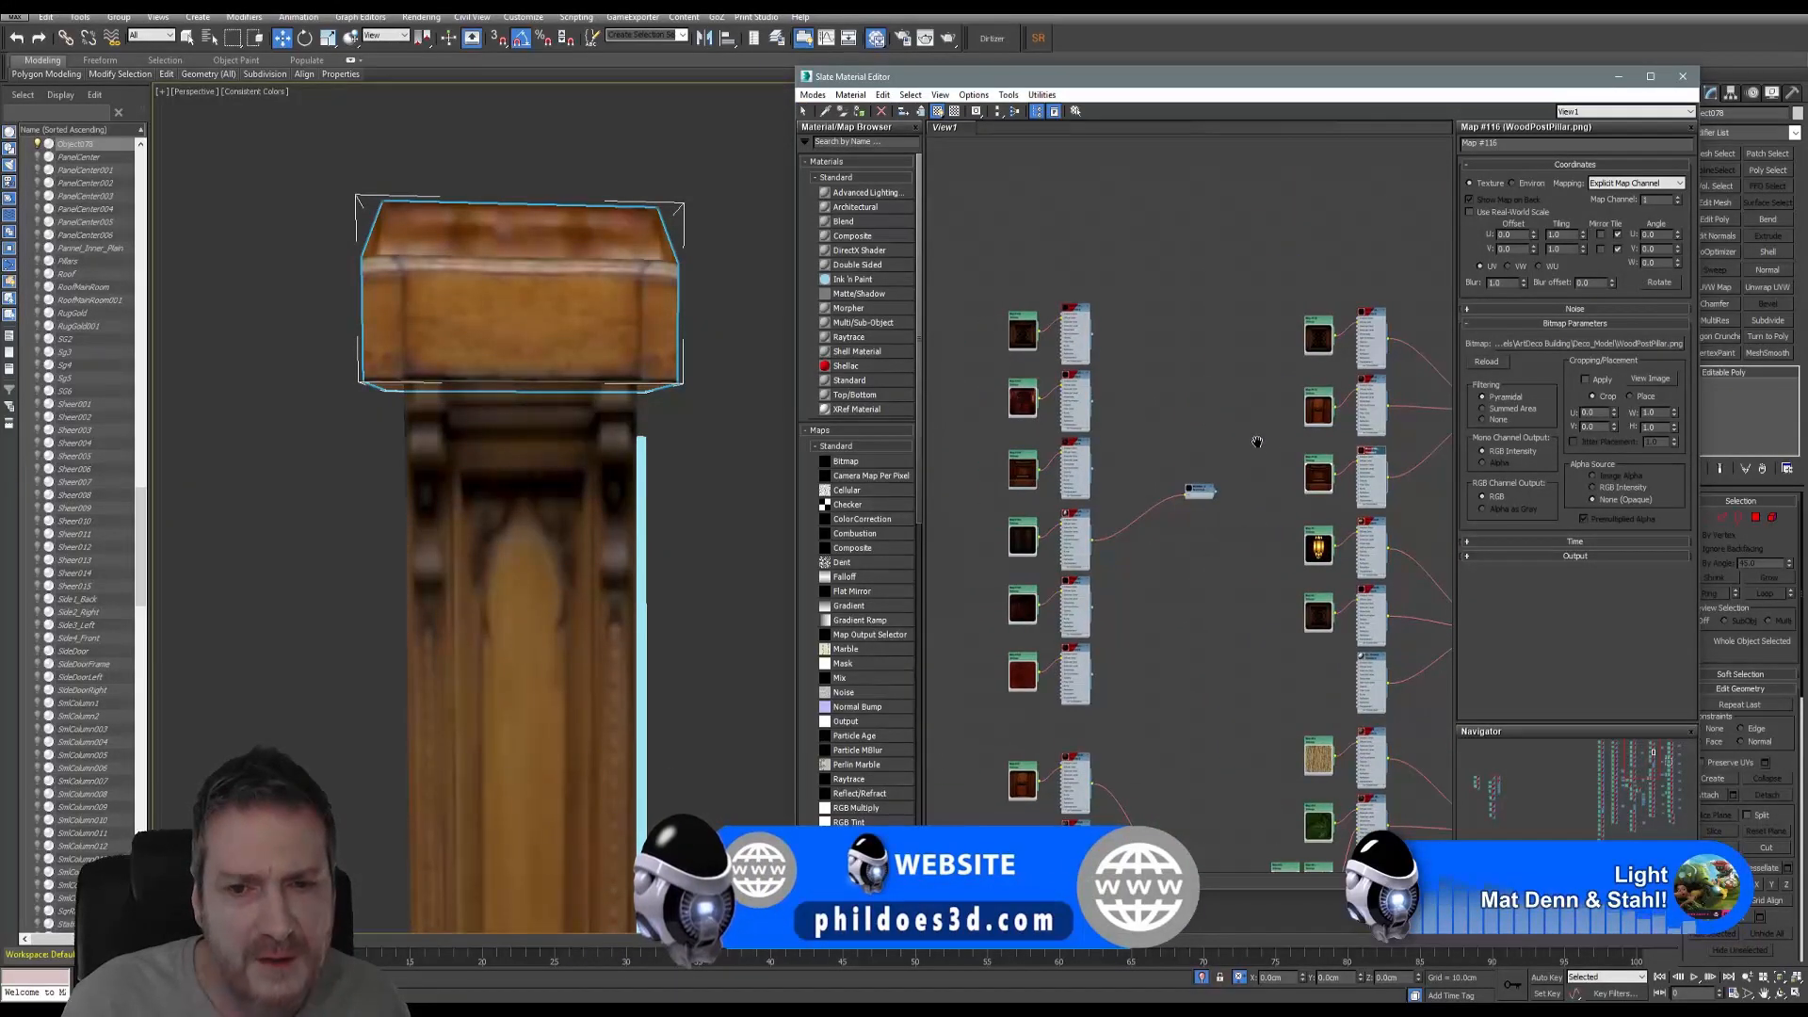
{"action": "scroll", "coordinate": [1033, 460], "scroll_direction": "up", "scroll_amount": 4}
{"action": "scroll", "coordinate": [1036, 450], "scroll_direction": "up", "scroll_amount": 2}
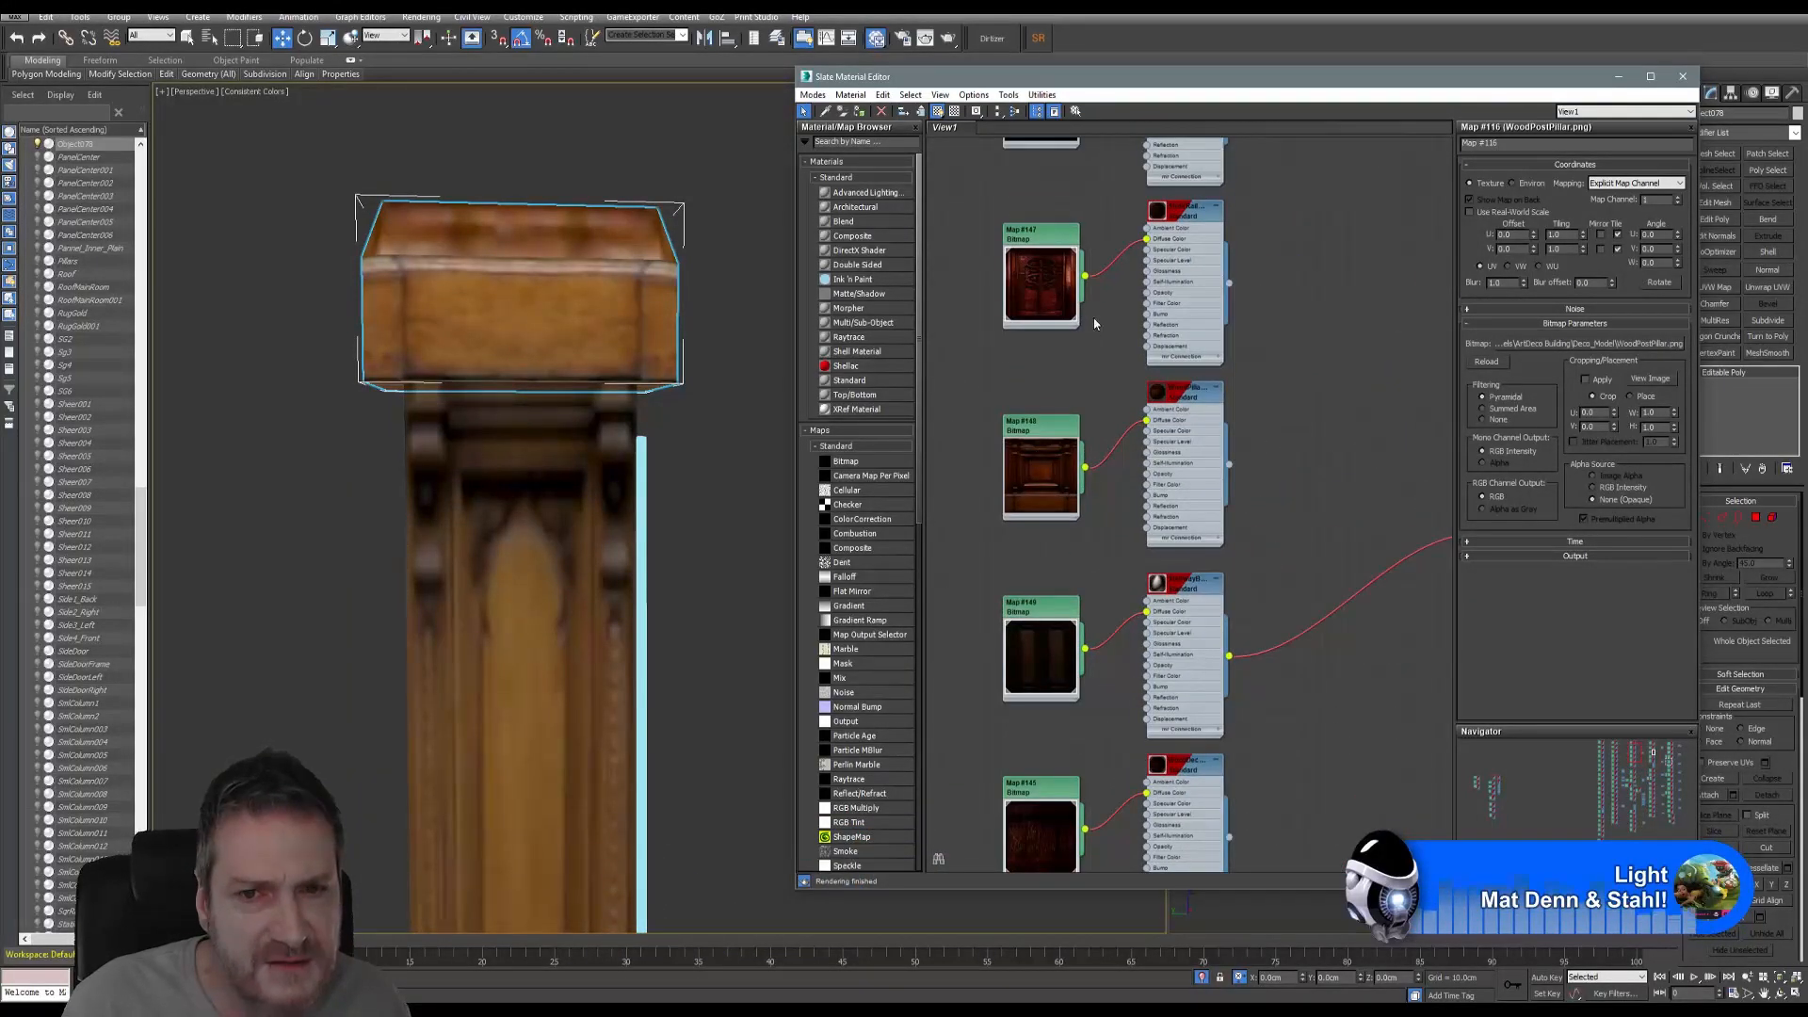
{"action": "scroll", "coordinate": [1237, 537], "scroll_direction": "down", "scroll_amount": 4}
{"action": "scroll", "coordinate": [1239, 555], "scroll_direction": "down", "scroll_amount": 1}
{"action": "middle_click_drag", "start_coordinate": [1307, 527], "coordinate": [1020, 460]}
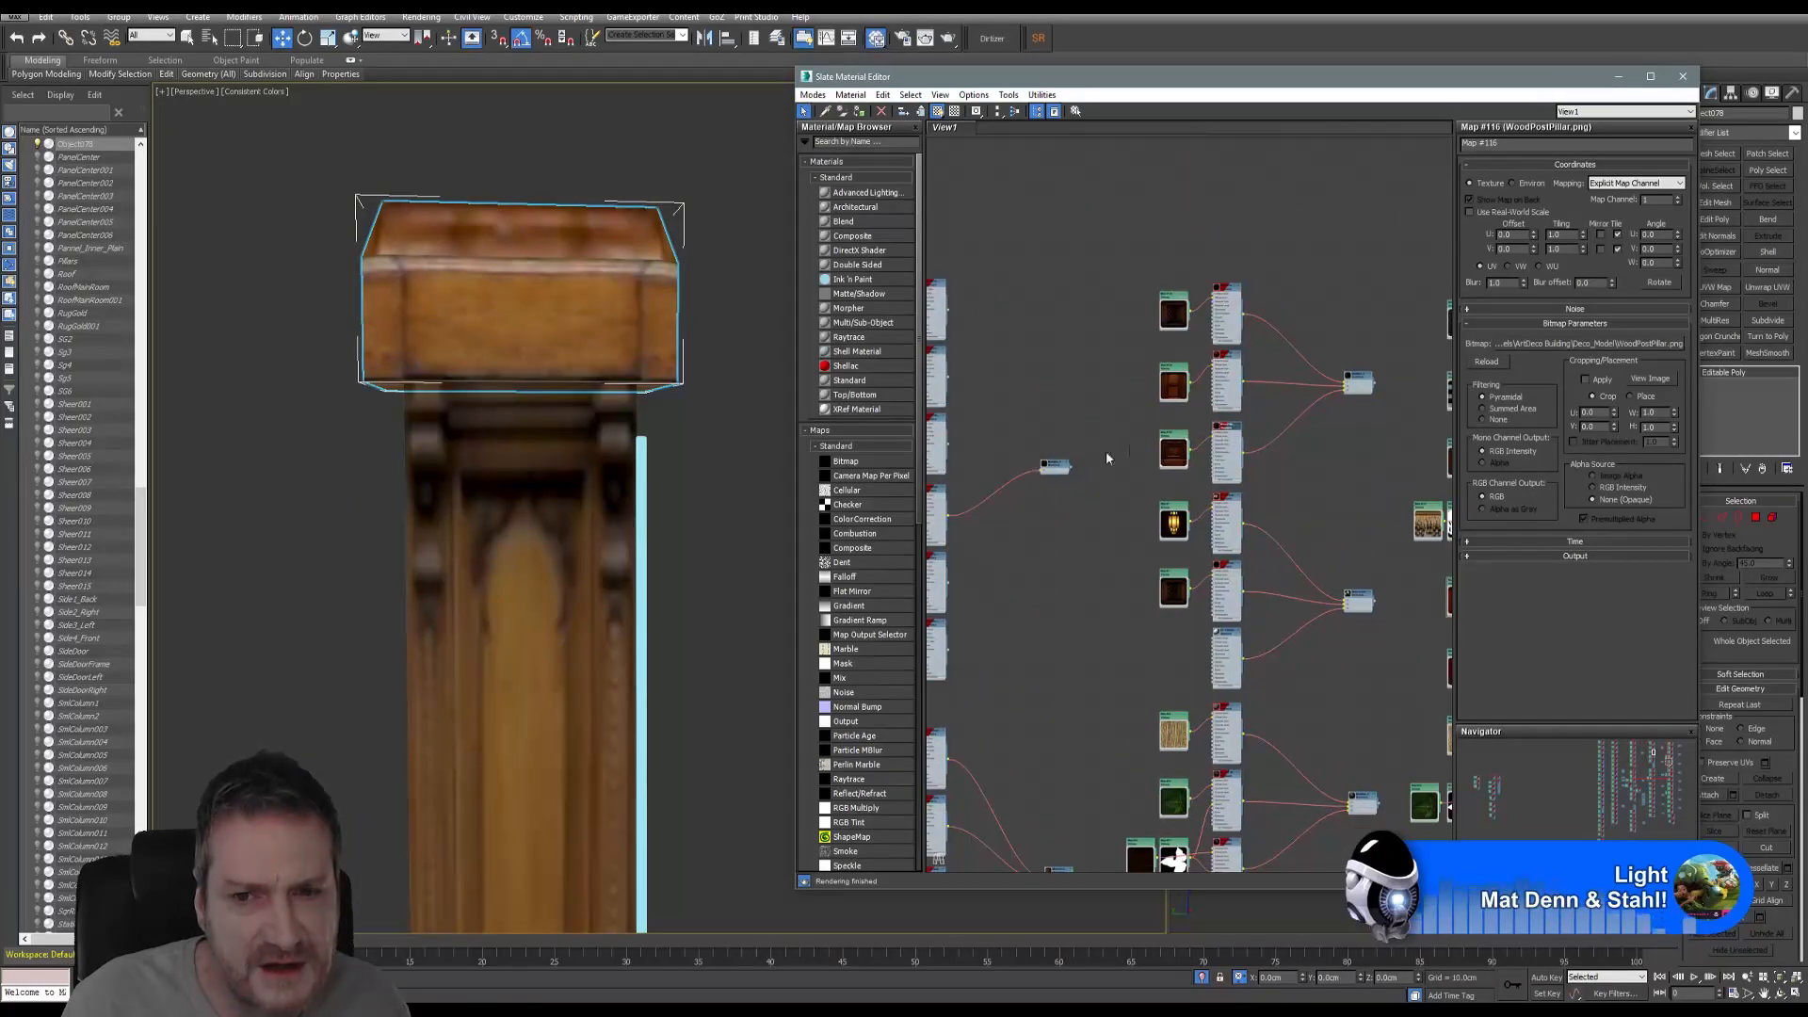
{"action": "scroll", "coordinate": [1177, 400], "scroll_direction": "up", "scroll_amount": 3}
{"action": "scroll", "coordinate": [1220, 456], "scroll_direction": "down", "scroll_amount": 3}
{"action": "scroll", "coordinate": [1247, 522], "scroll_direction": "down", "scroll_amount": 4}
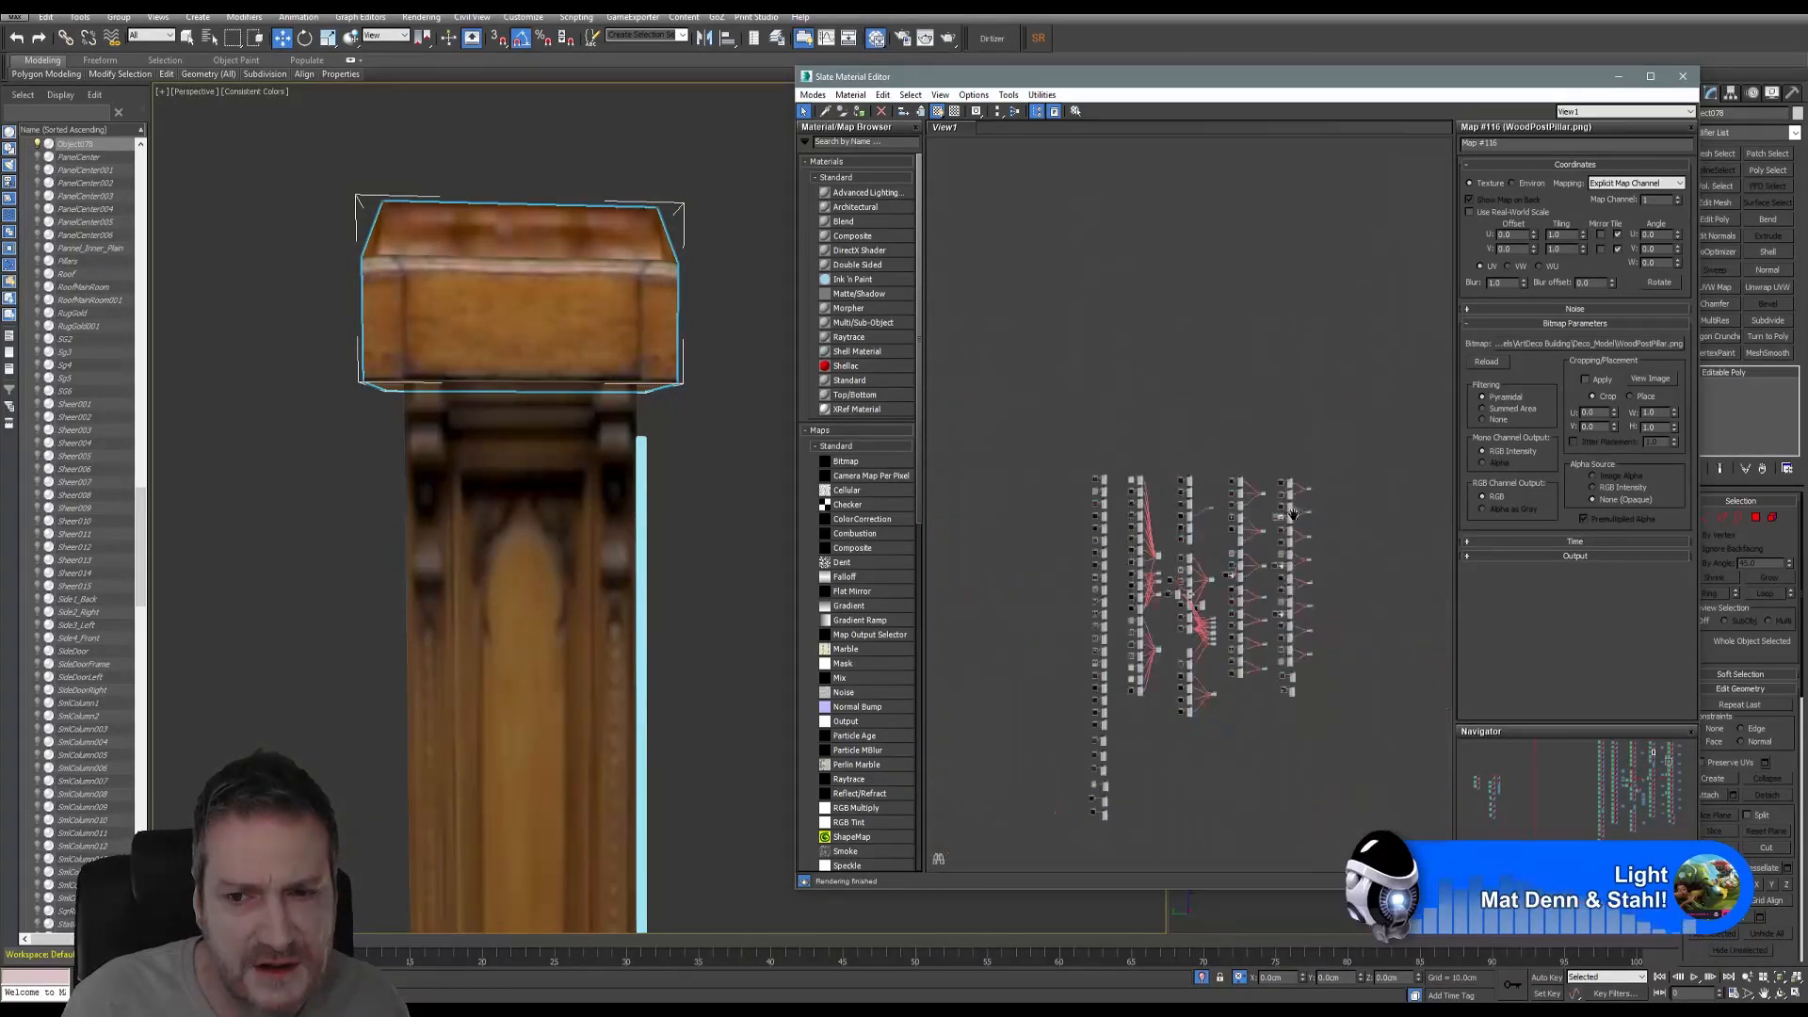
{"action": "scroll", "coordinate": [1194, 544], "scroll_direction": "up", "scroll_amount": 4}
{"action": "scroll", "coordinate": [1130, 533], "scroll_direction": "up", "scroll_amount": 1}
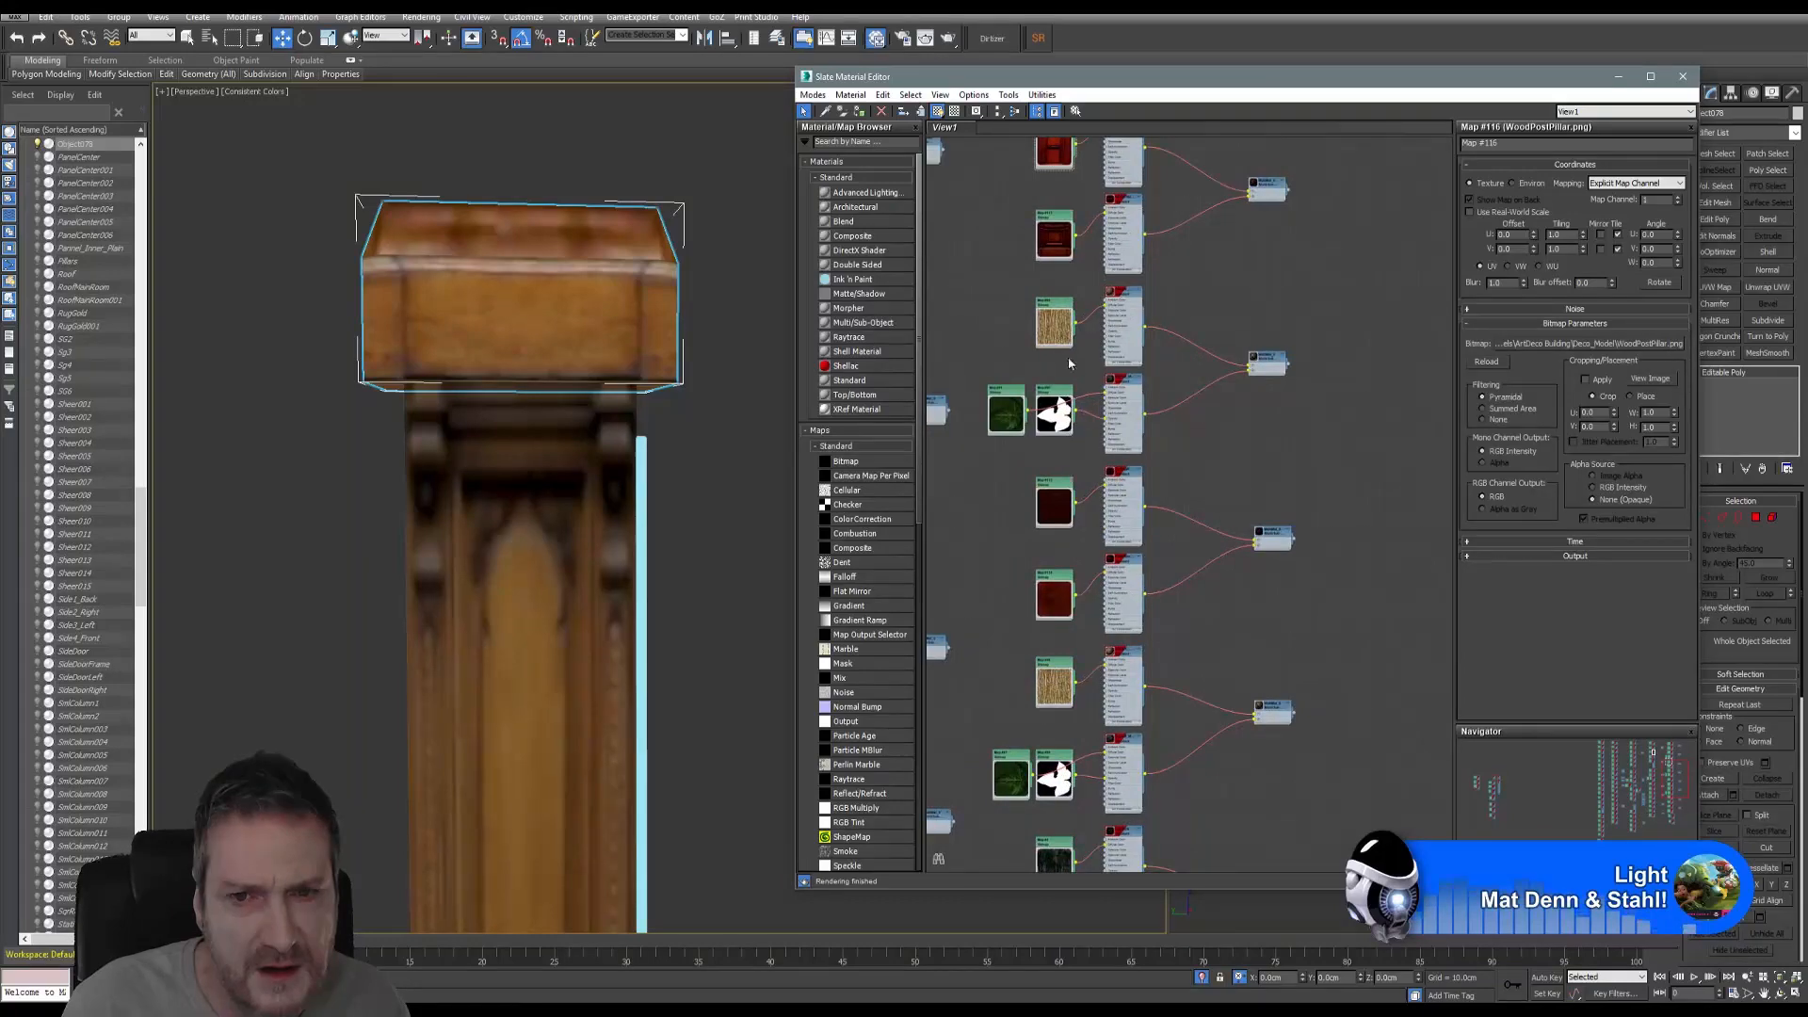
{"action": "scroll", "coordinate": [1069, 362], "scroll_direction": "up", "scroll_amount": 1}
{"action": "scroll", "coordinate": [1109, 508], "scroll_direction": "up", "scroll_amount": 2}
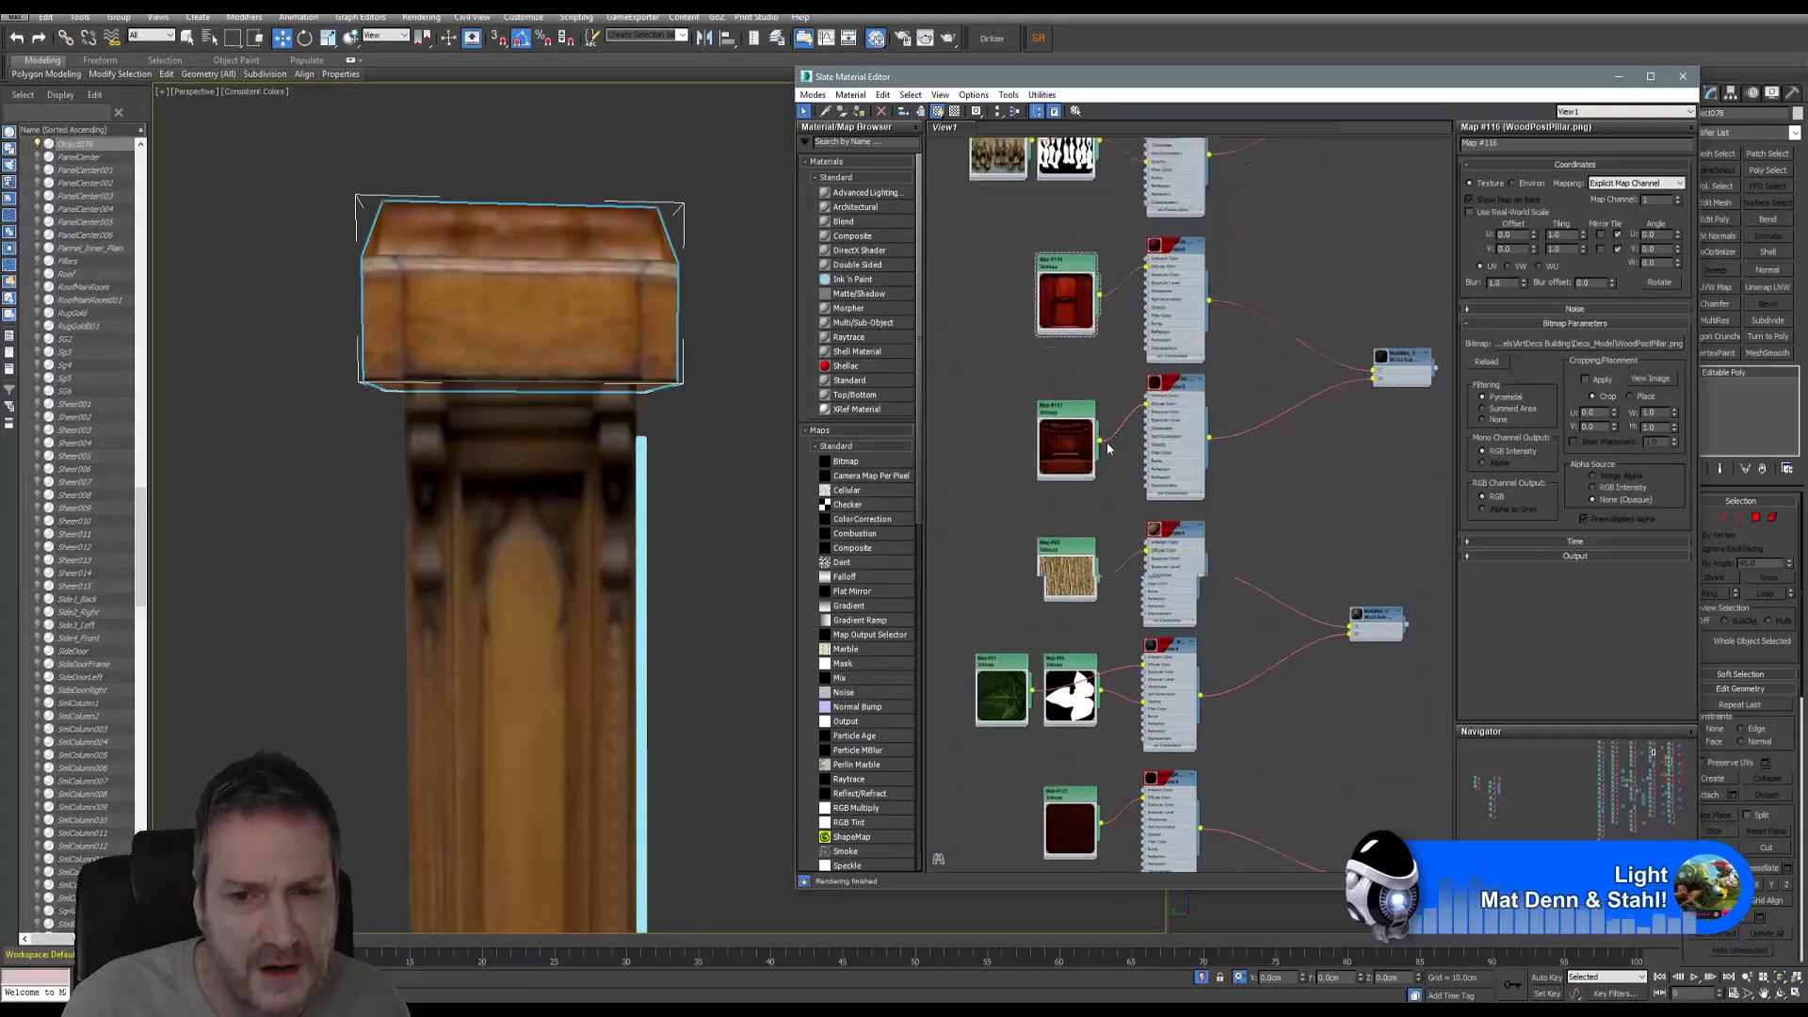
{"action": "scroll", "coordinate": [1108, 448], "scroll_direction": "up", "scroll_amount": 2}
- Assign the reddish wood material to the pillar cap
{"action": "left_click", "coordinate": [1227, 348]}
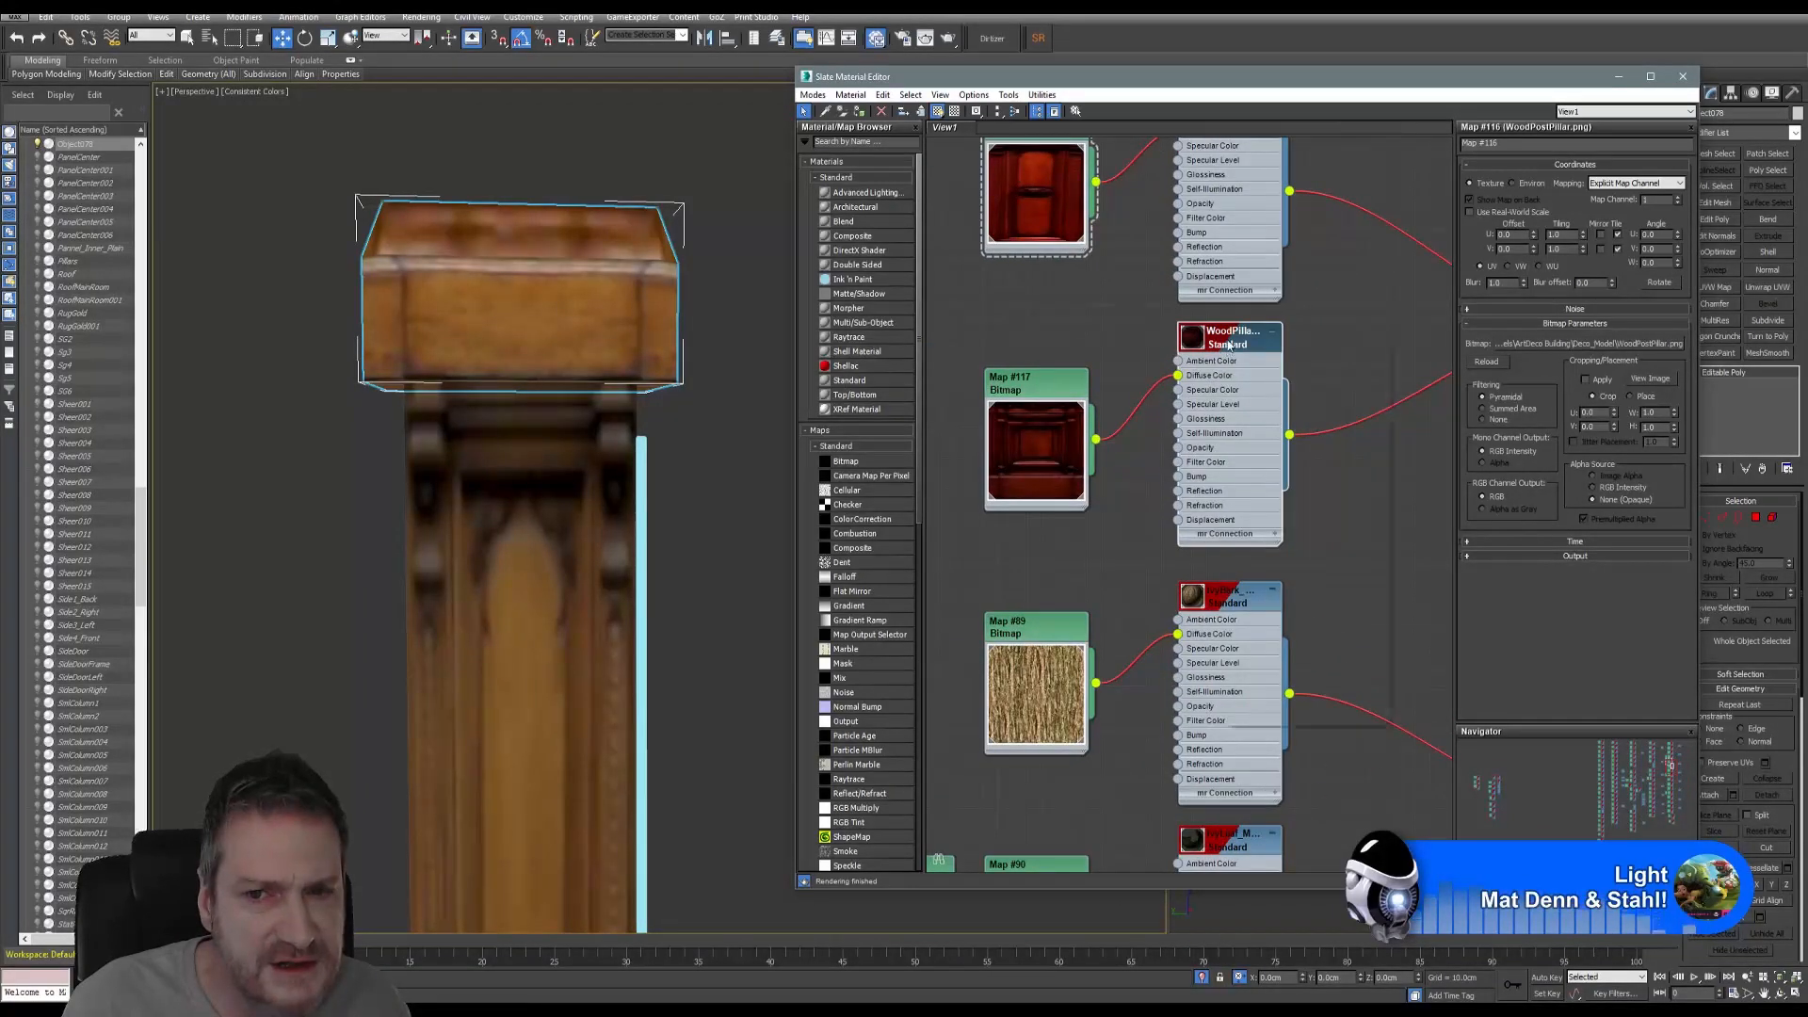
{"action": "right_click", "coordinate": [1229, 350]}
{"action": "left_click", "coordinate": [1300, 364]}
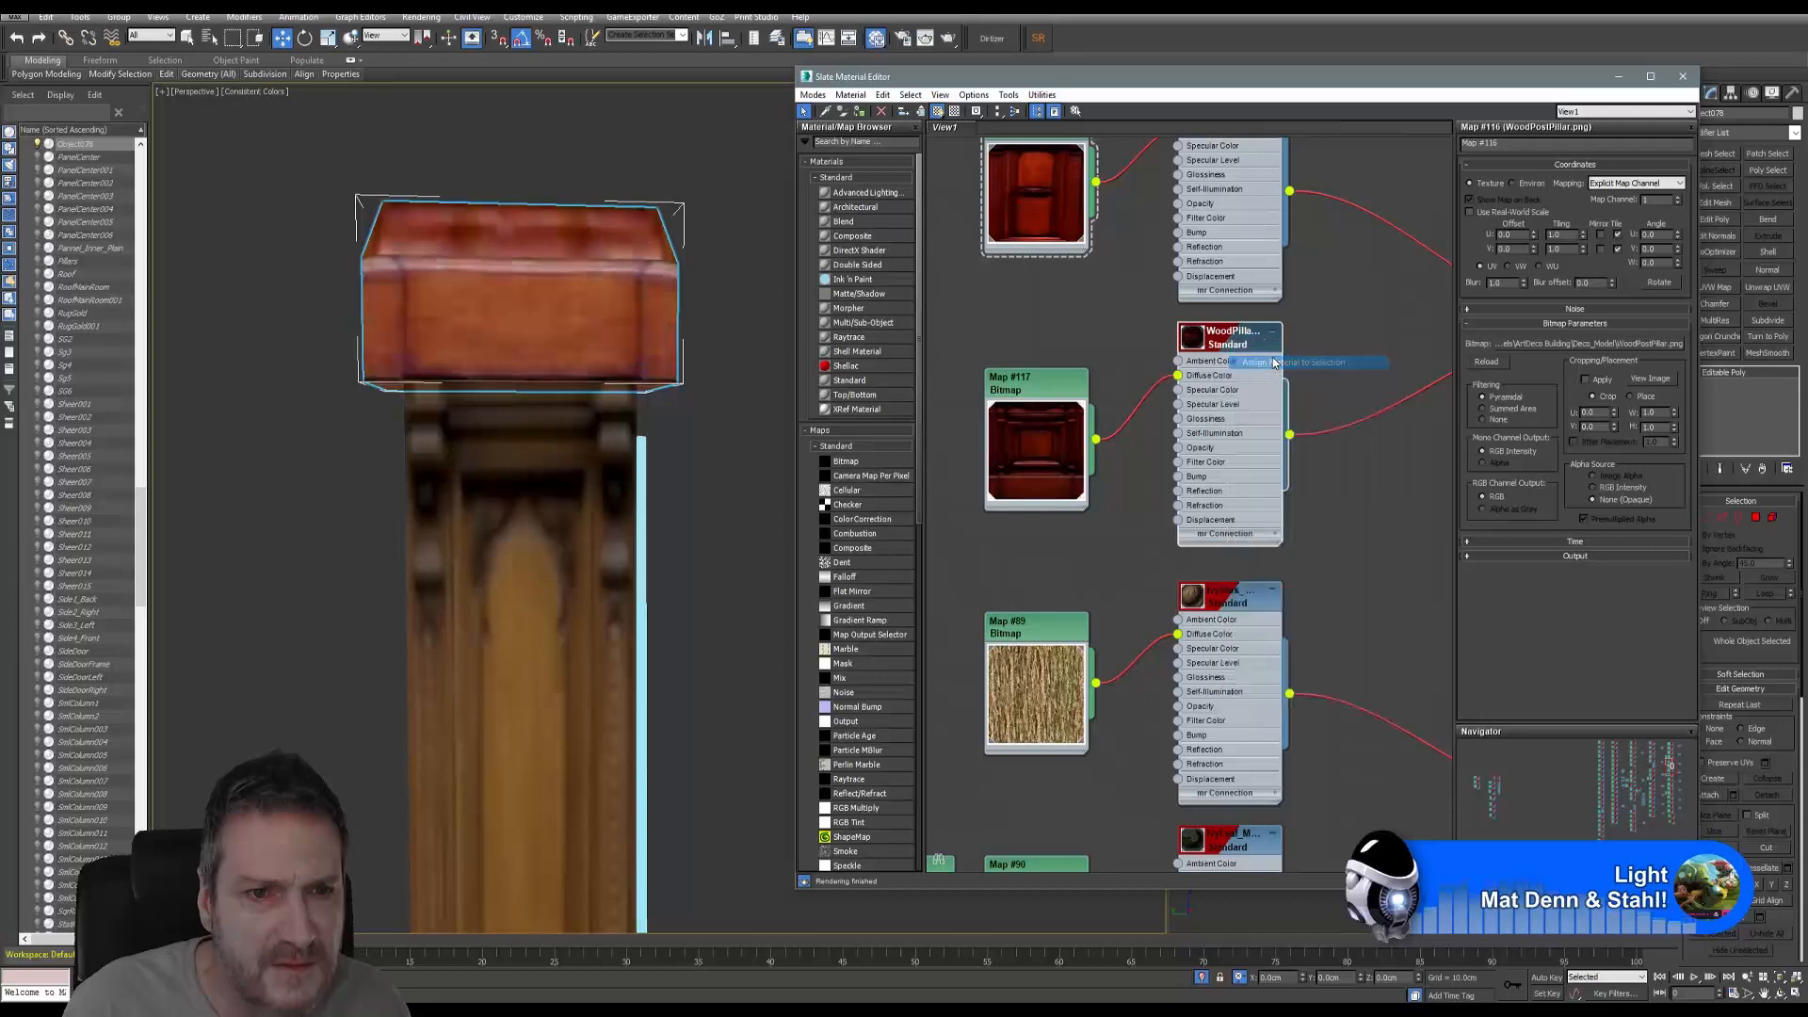
- Assign WoodPostPillar_MAT to the TallPost005 shaft and close the material editor
{"action": "left_click", "coordinate": [554, 471]}
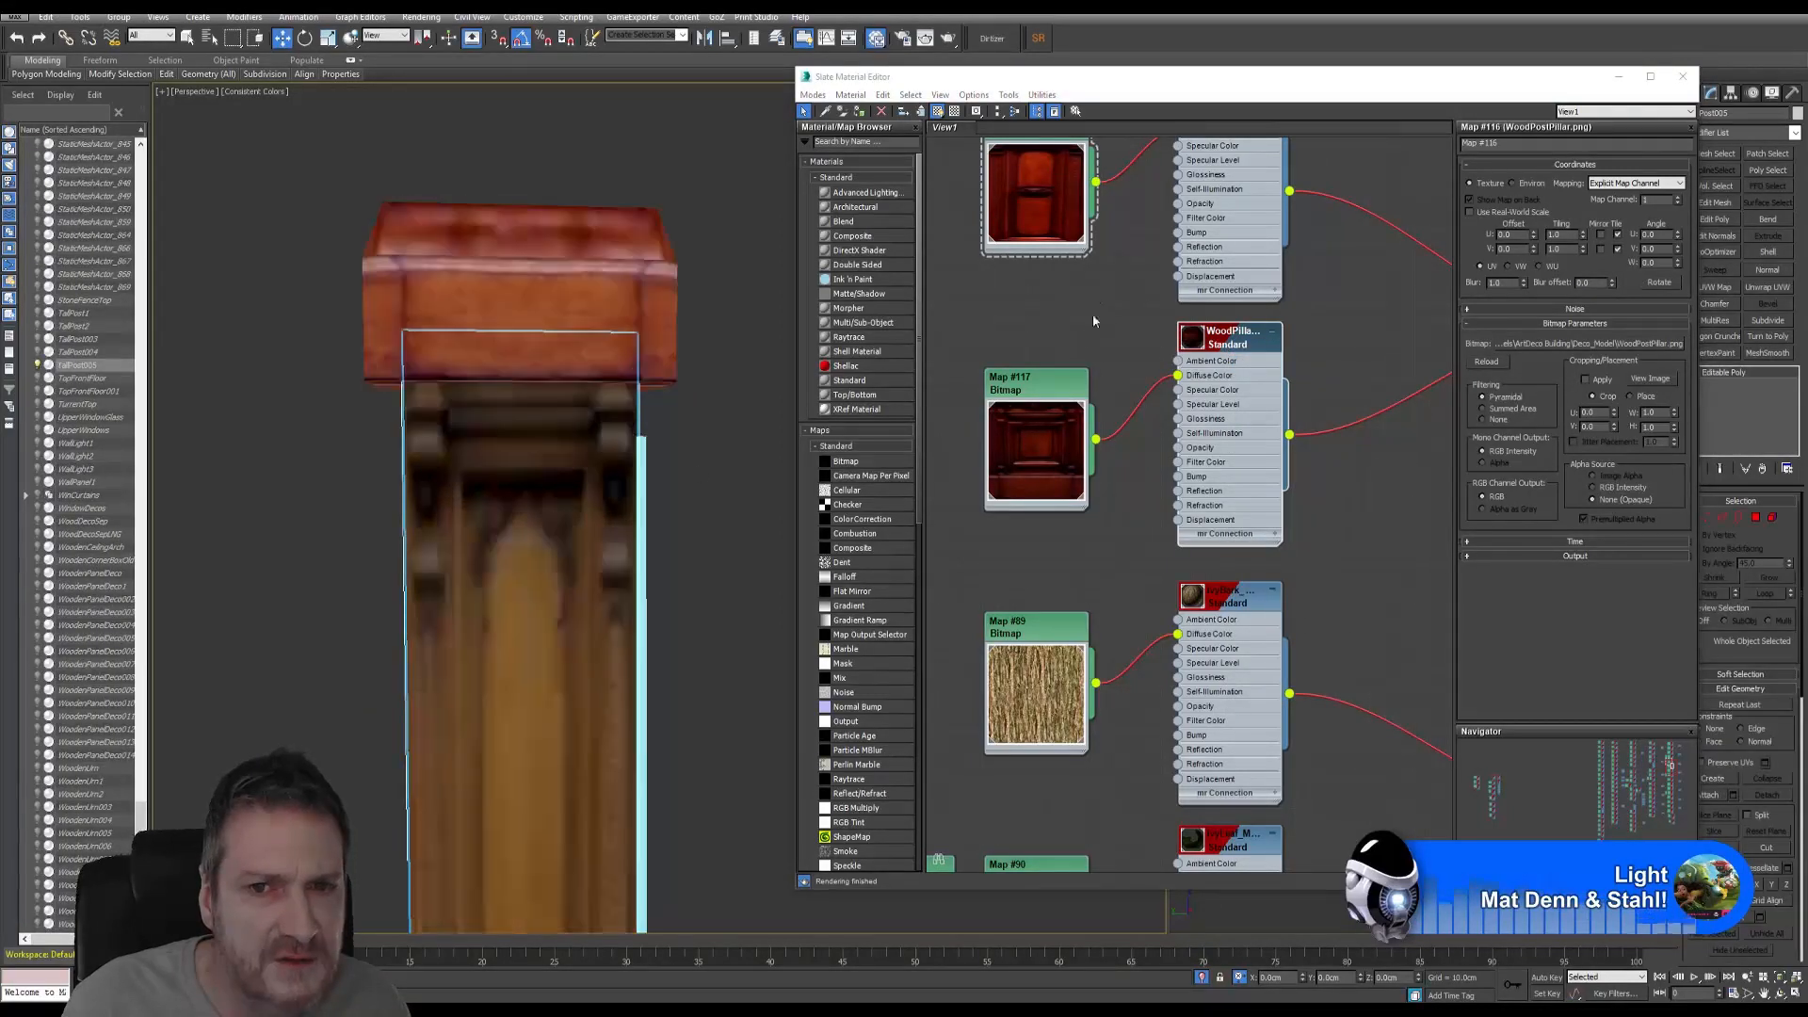
{"action": "scroll", "coordinate": [1180, 346], "scroll_direction": "up", "scroll_amount": 3}
{"action": "right_click", "coordinate": [1230, 245]}
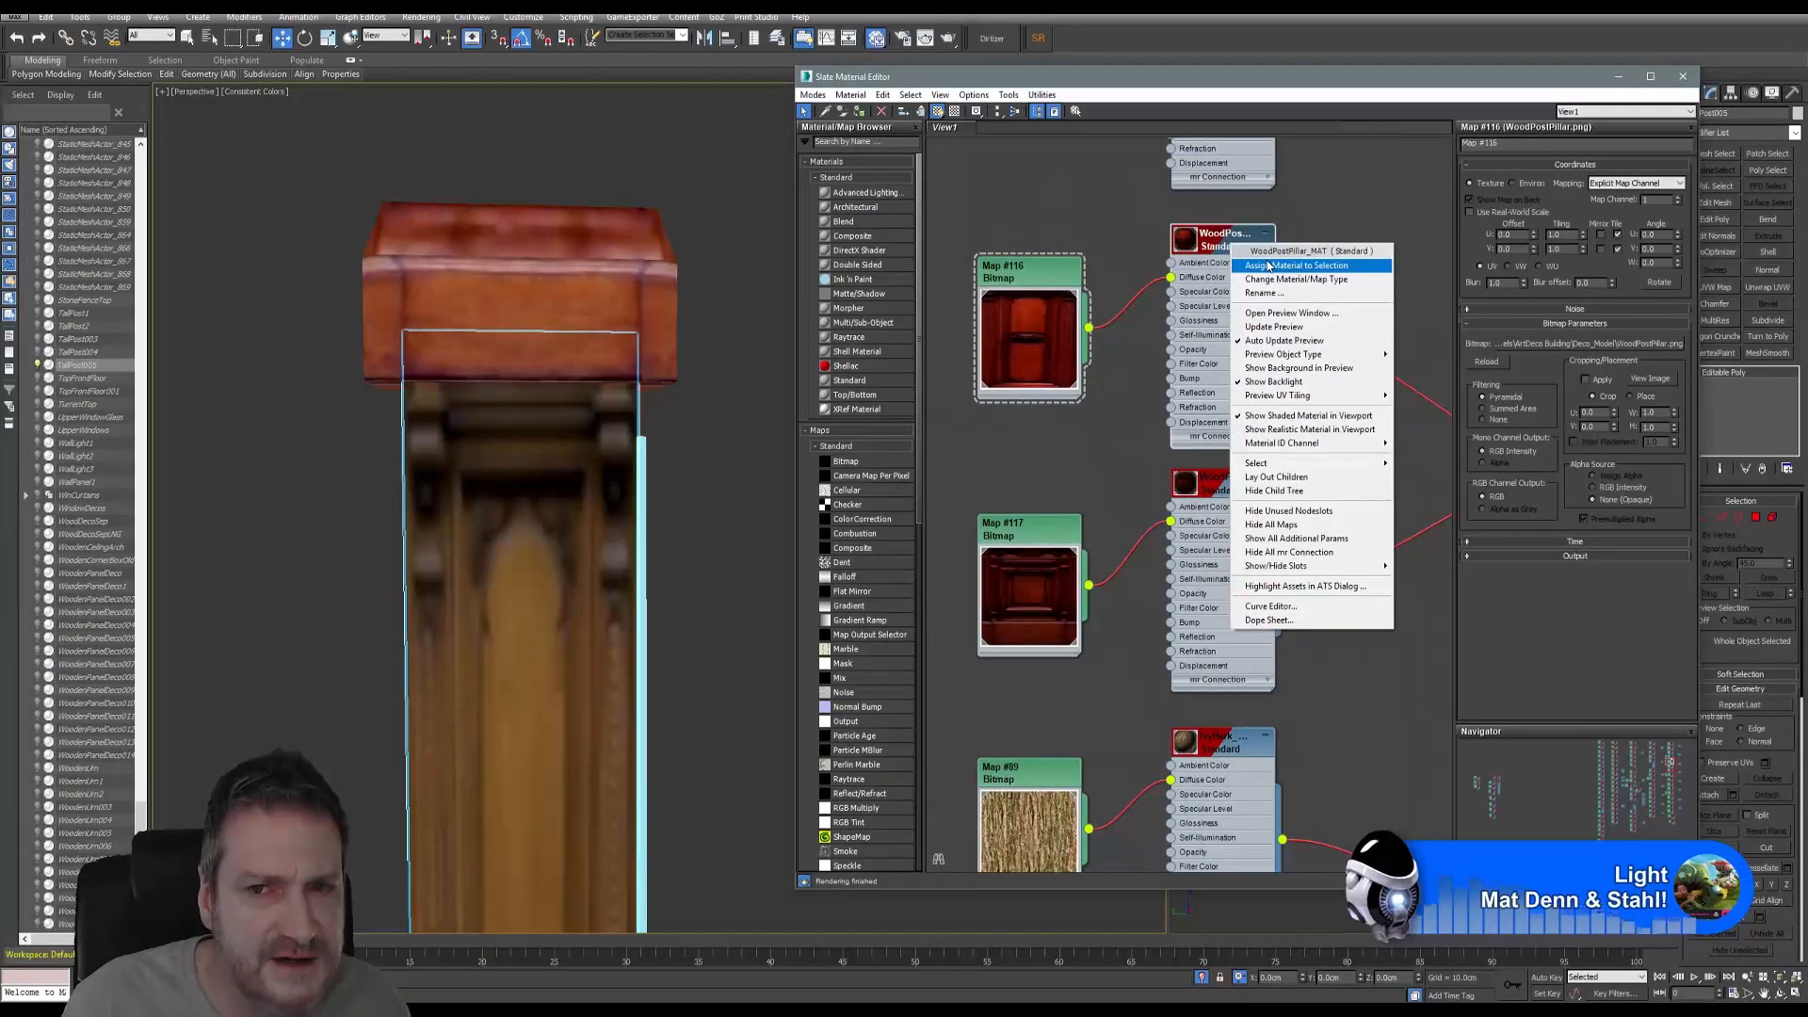
{"action": "left_click", "coordinate": [1298, 265]}
{"action": "middle_click_drag", "start_coordinate": [538, 509], "coordinate": [513, 328]}
{"action": "scroll", "coordinate": [513, 329], "scroll_direction": "down", "scroll_amount": 6}
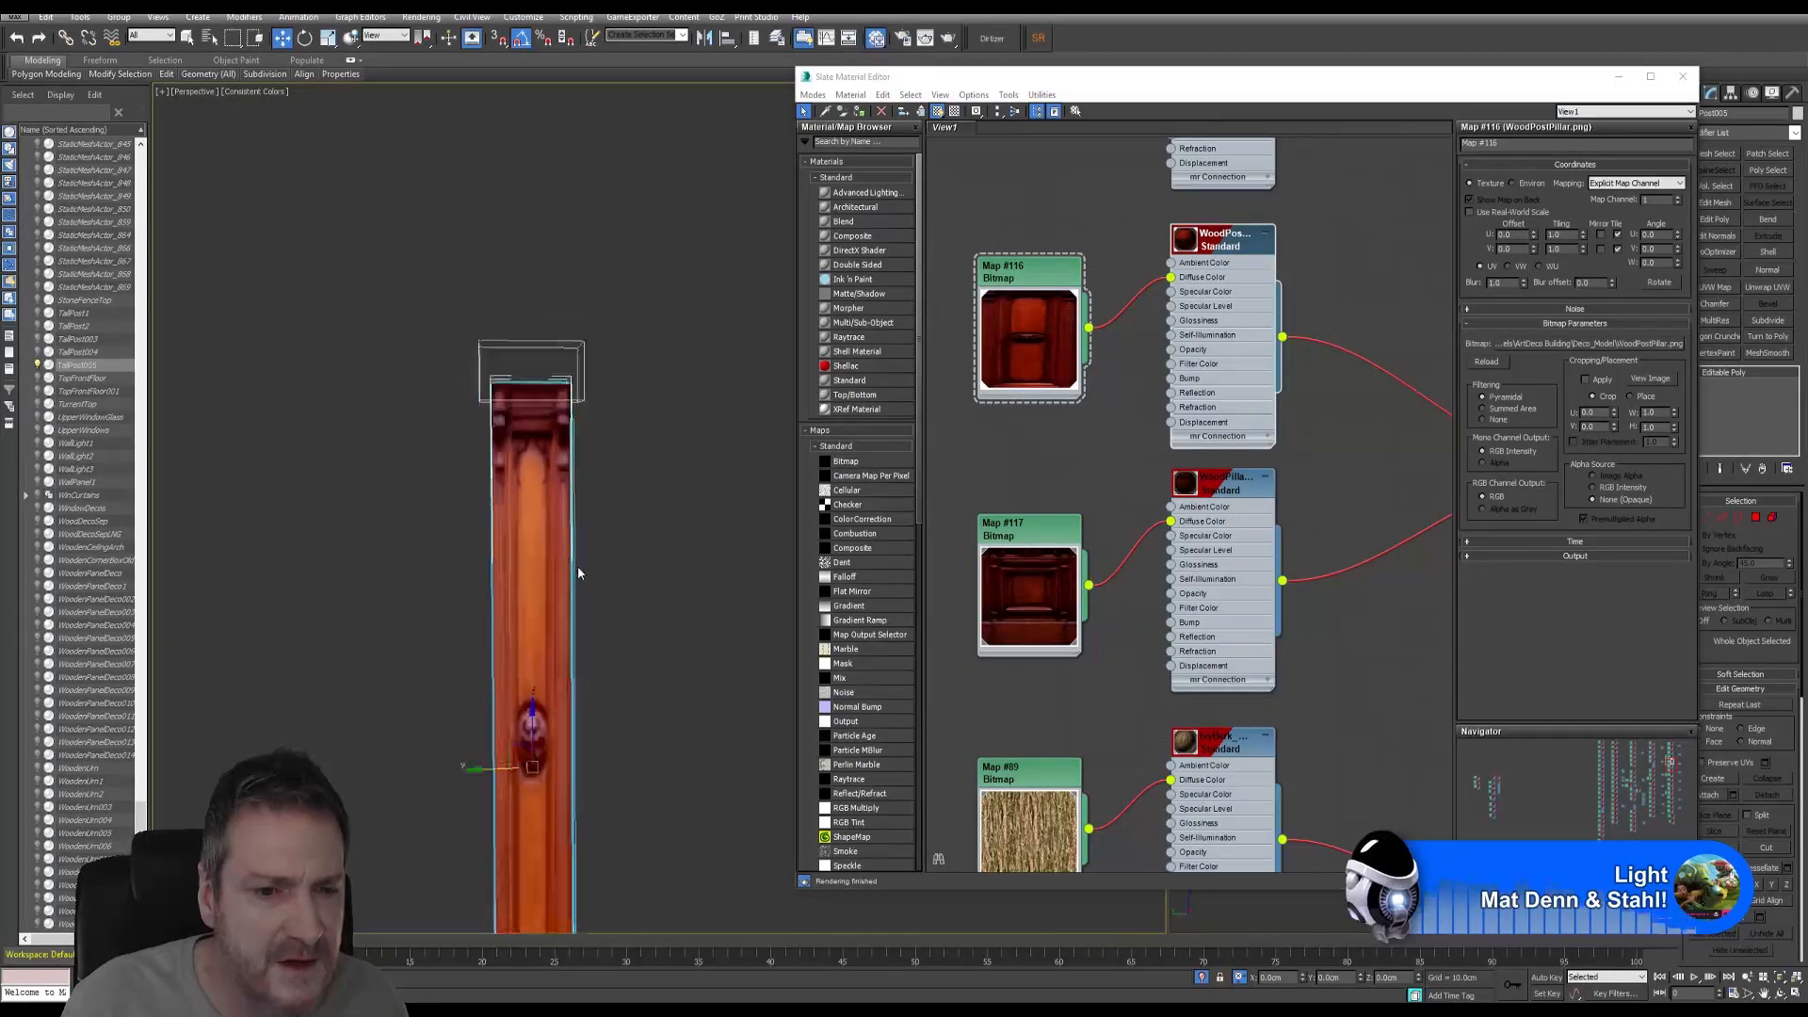
{"action": "middle_click_drag", "start_coordinate": [548, 763], "coordinate": [546, 656]}
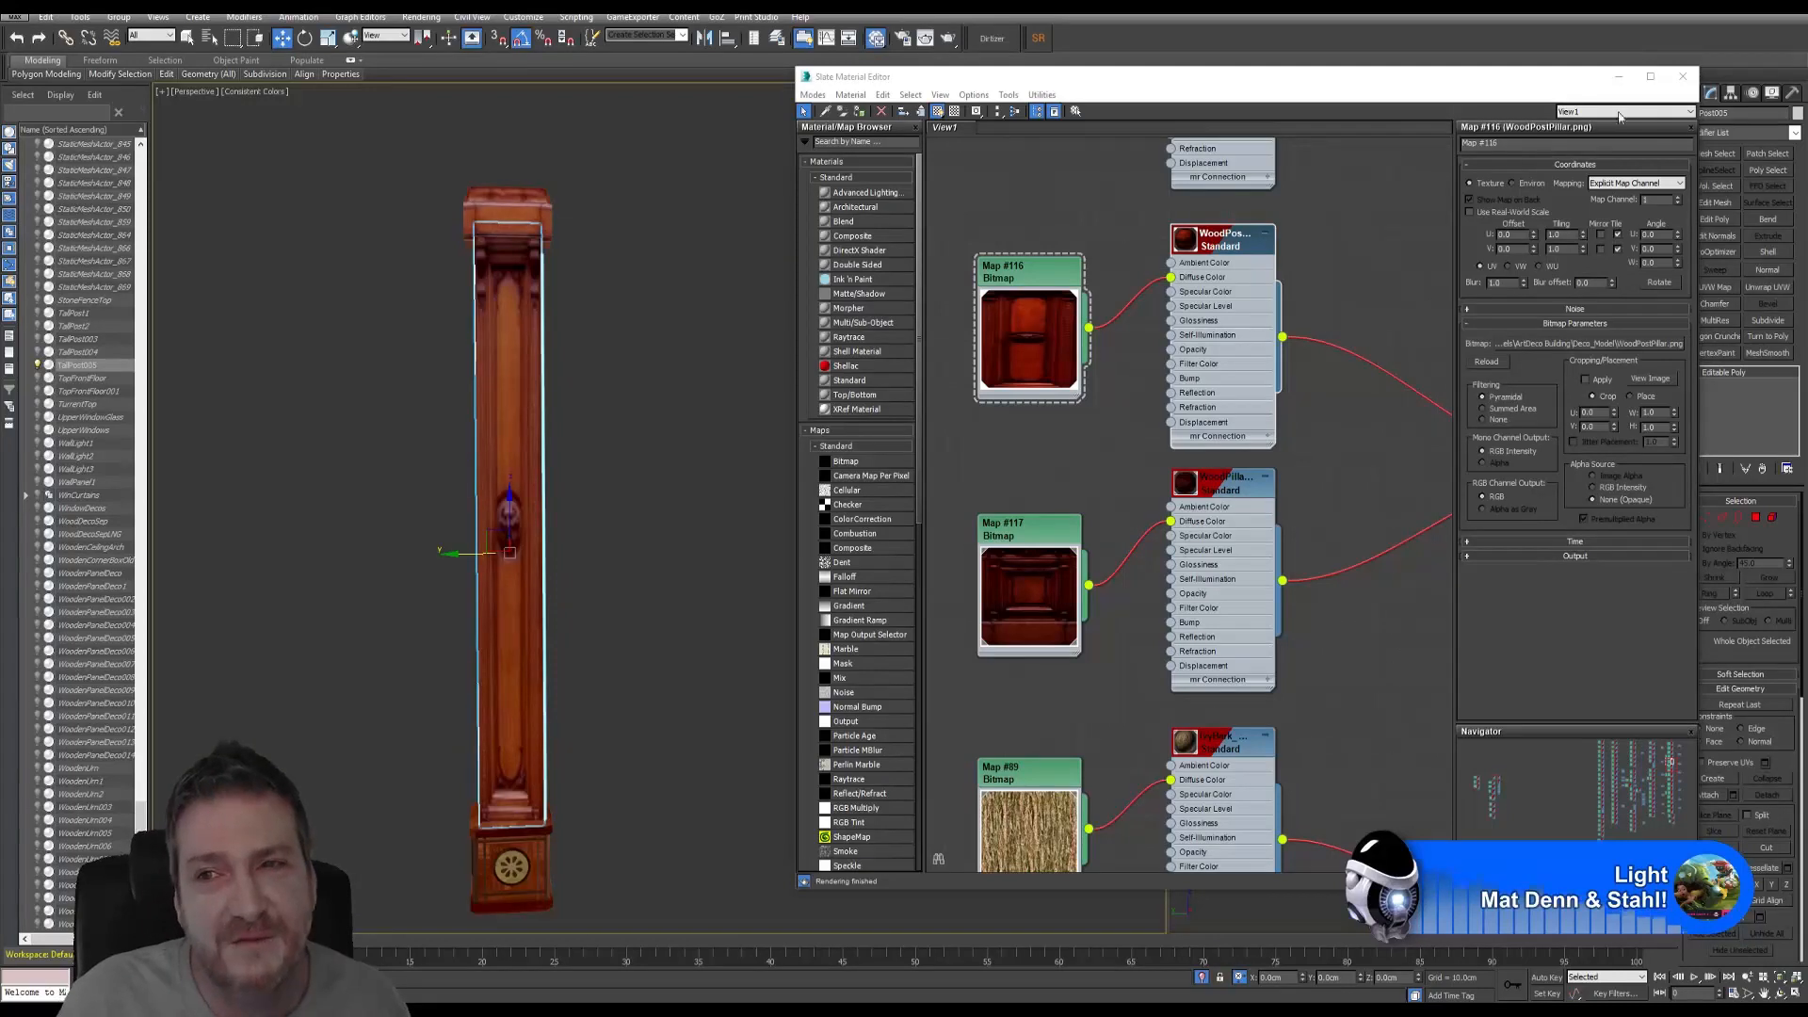
{"action": "left_click", "coordinate": [1680, 78]}
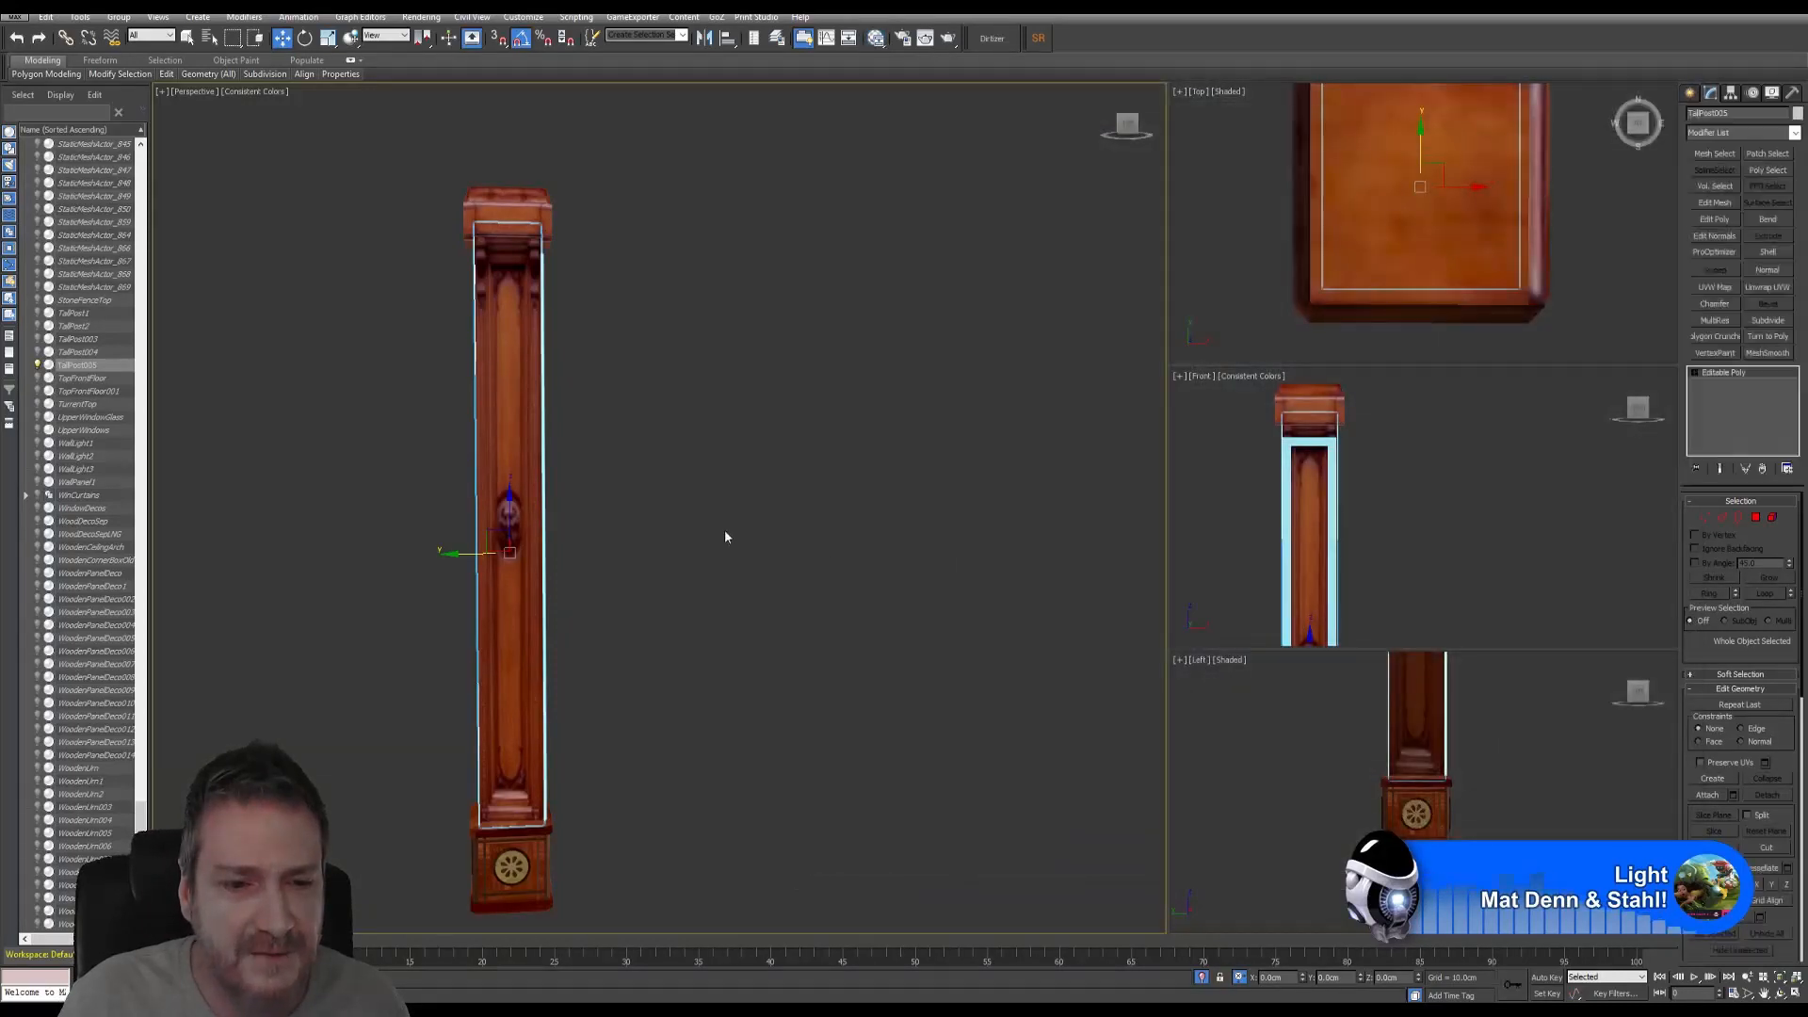
- Select Box012 and assign it the WoodPostPillar wood material, then close the editor
{"action": "left_click", "coordinate": [1780, 995]}
{"action": "left_click_drag", "start_coordinate": [839, 561], "coordinate": [582, 514]}
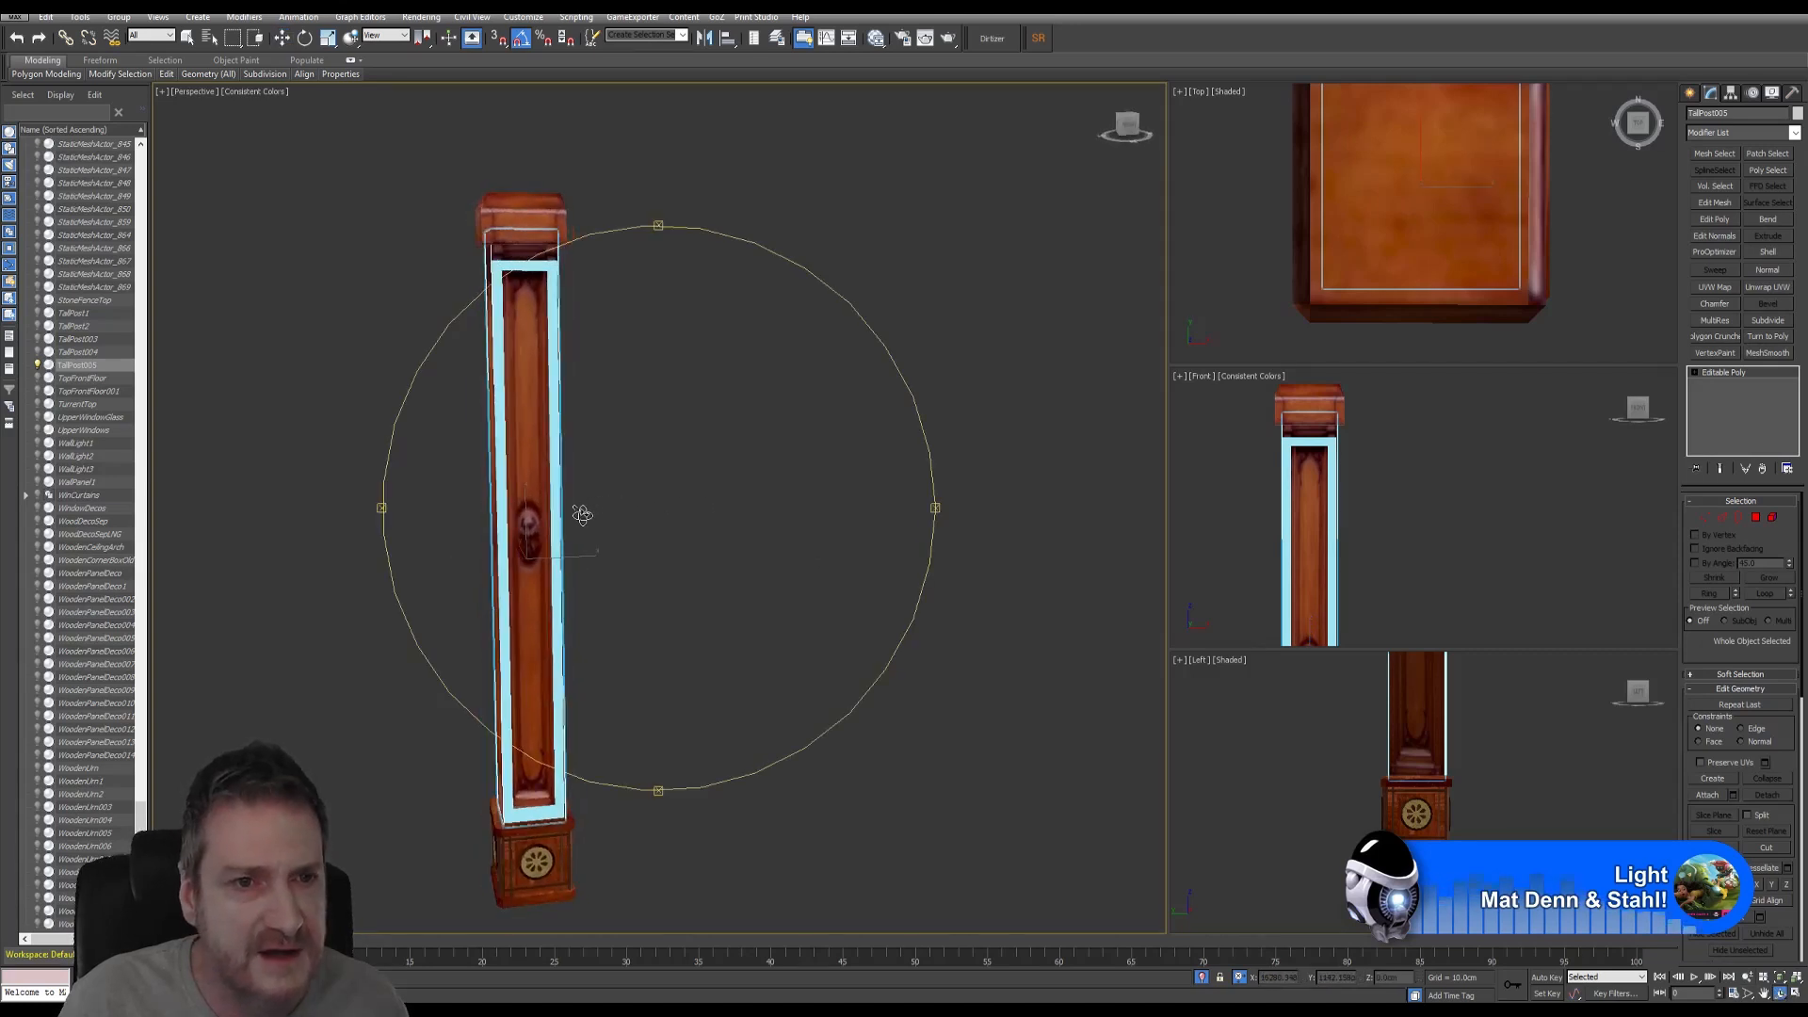
{"action": "scroll", "coordinate": [527, 282], "scroll_direction": "up", "scroll_amount": 5}
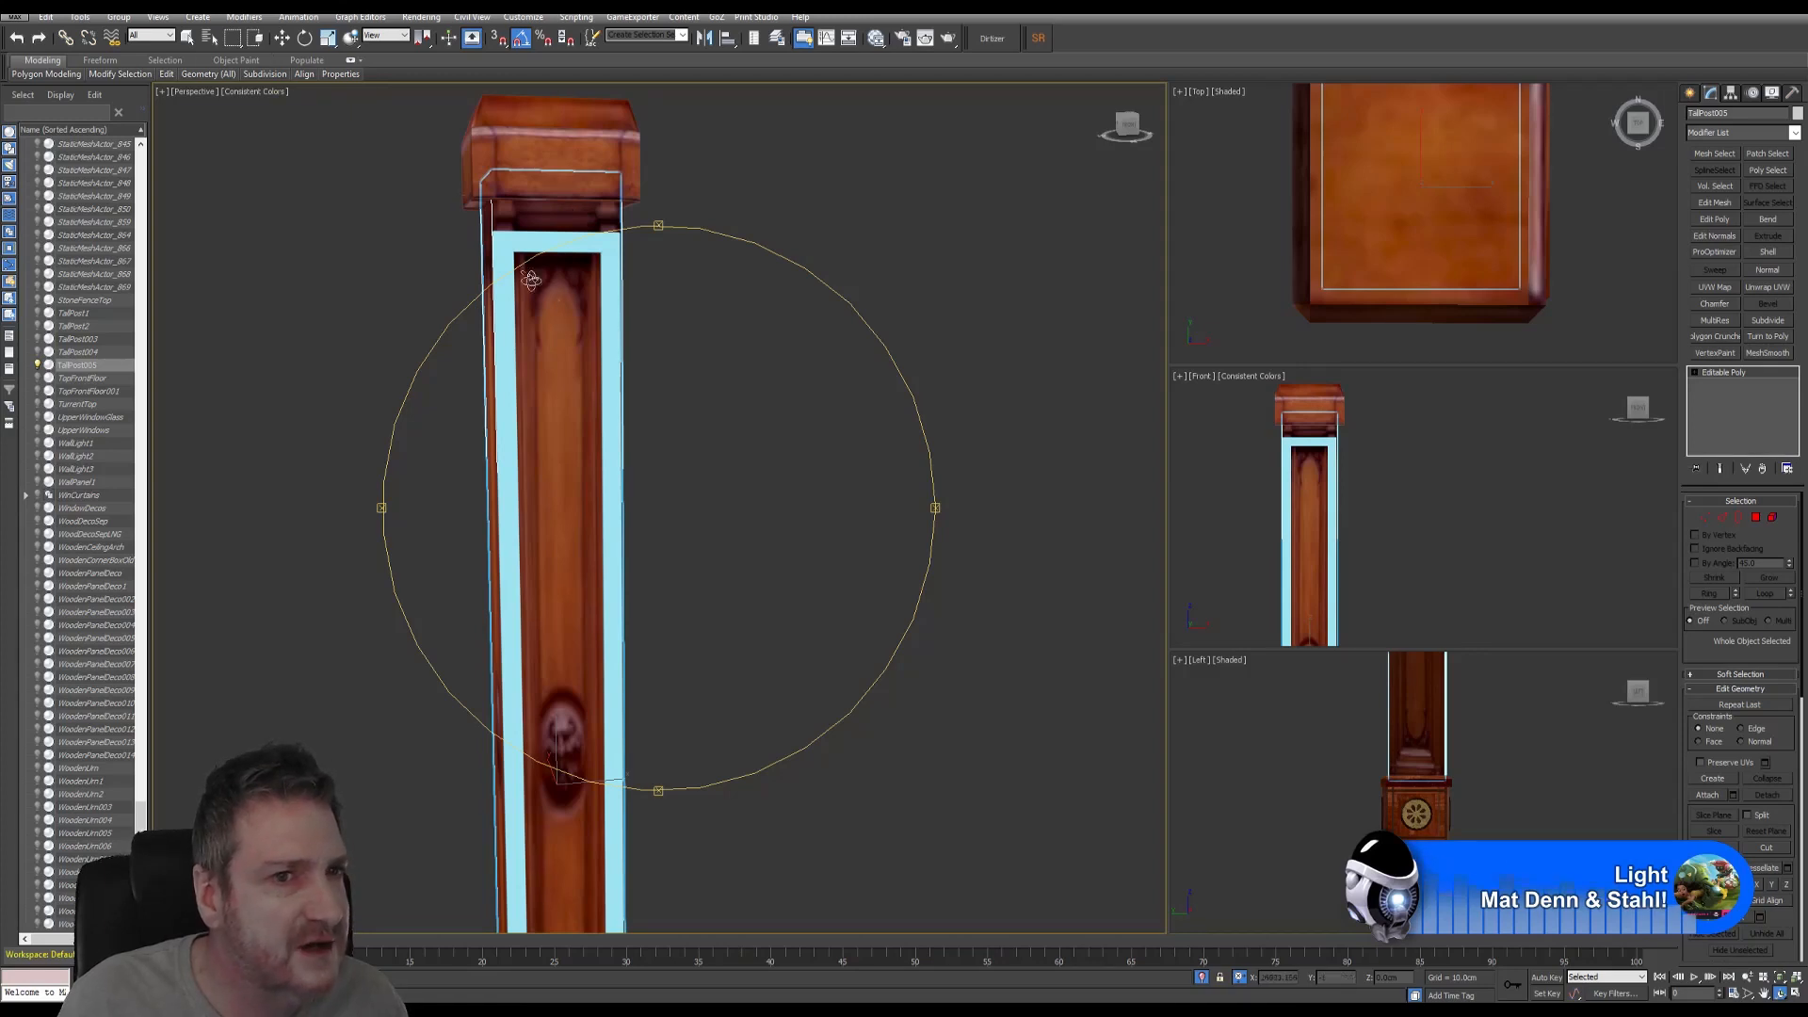
{"action": "left_click", "coordinate": [187, 38]}
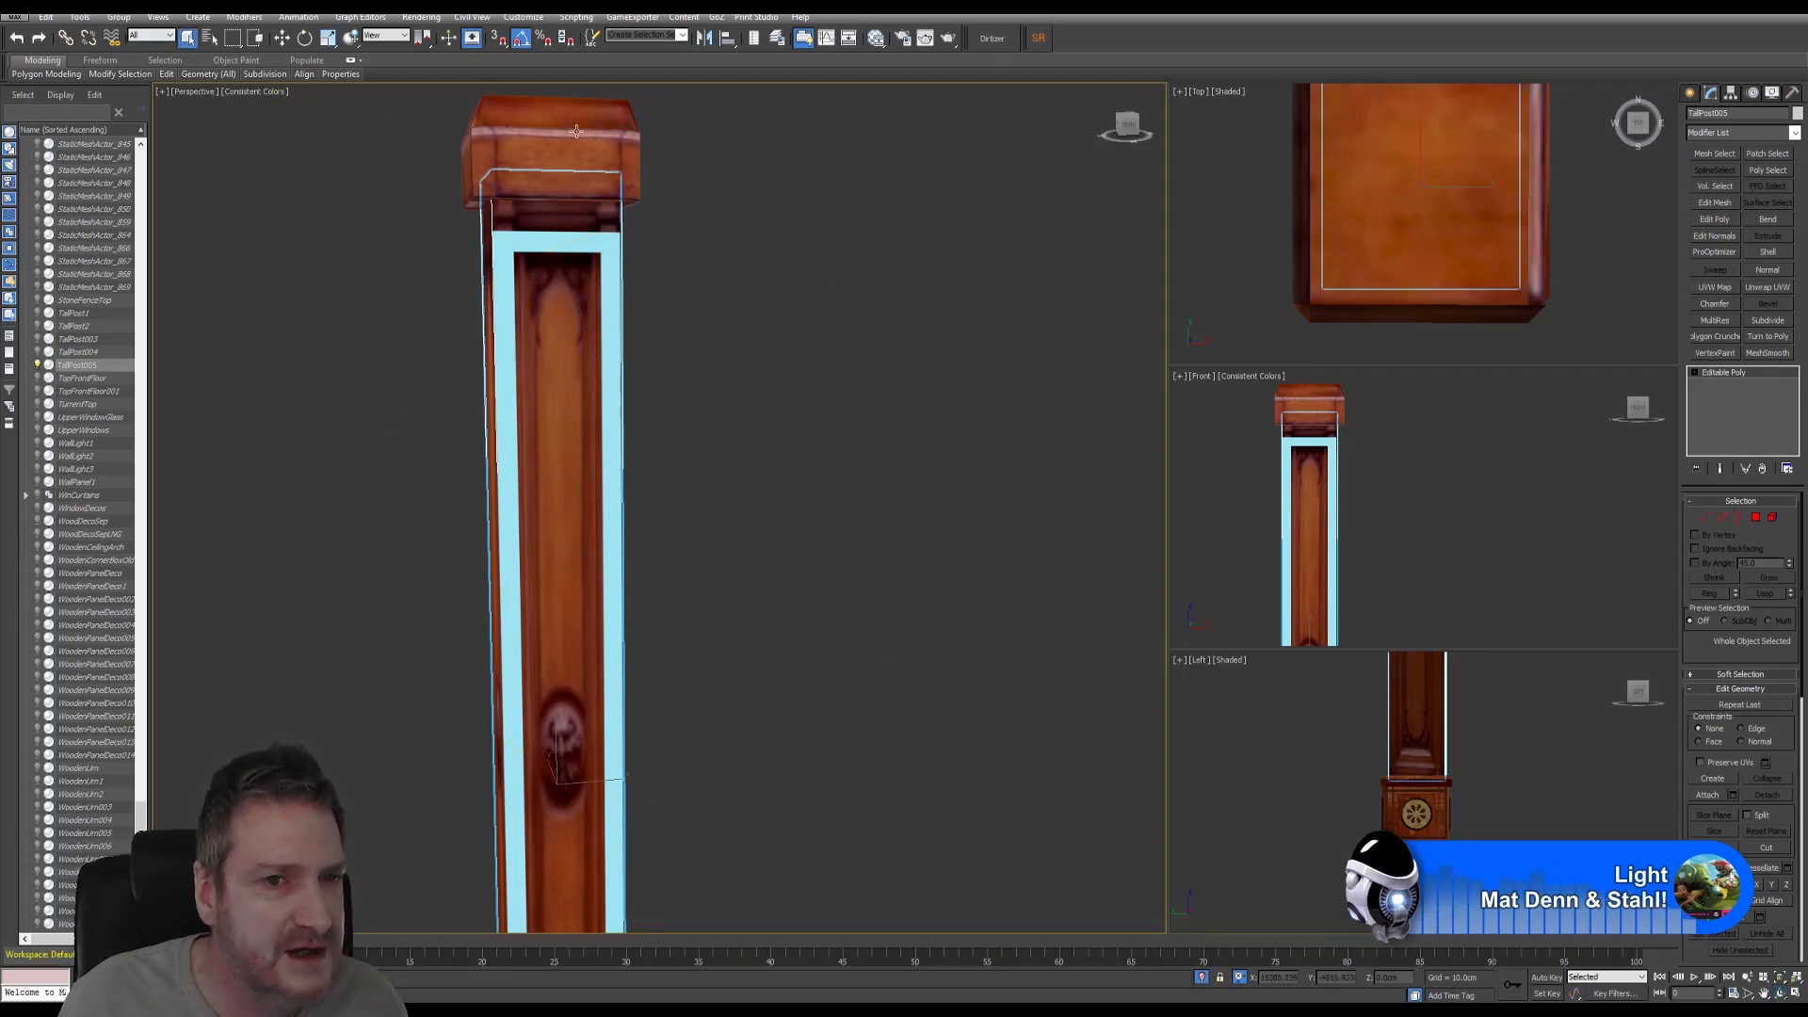
{"action": "left_click", "coordinate": [611, 244]}
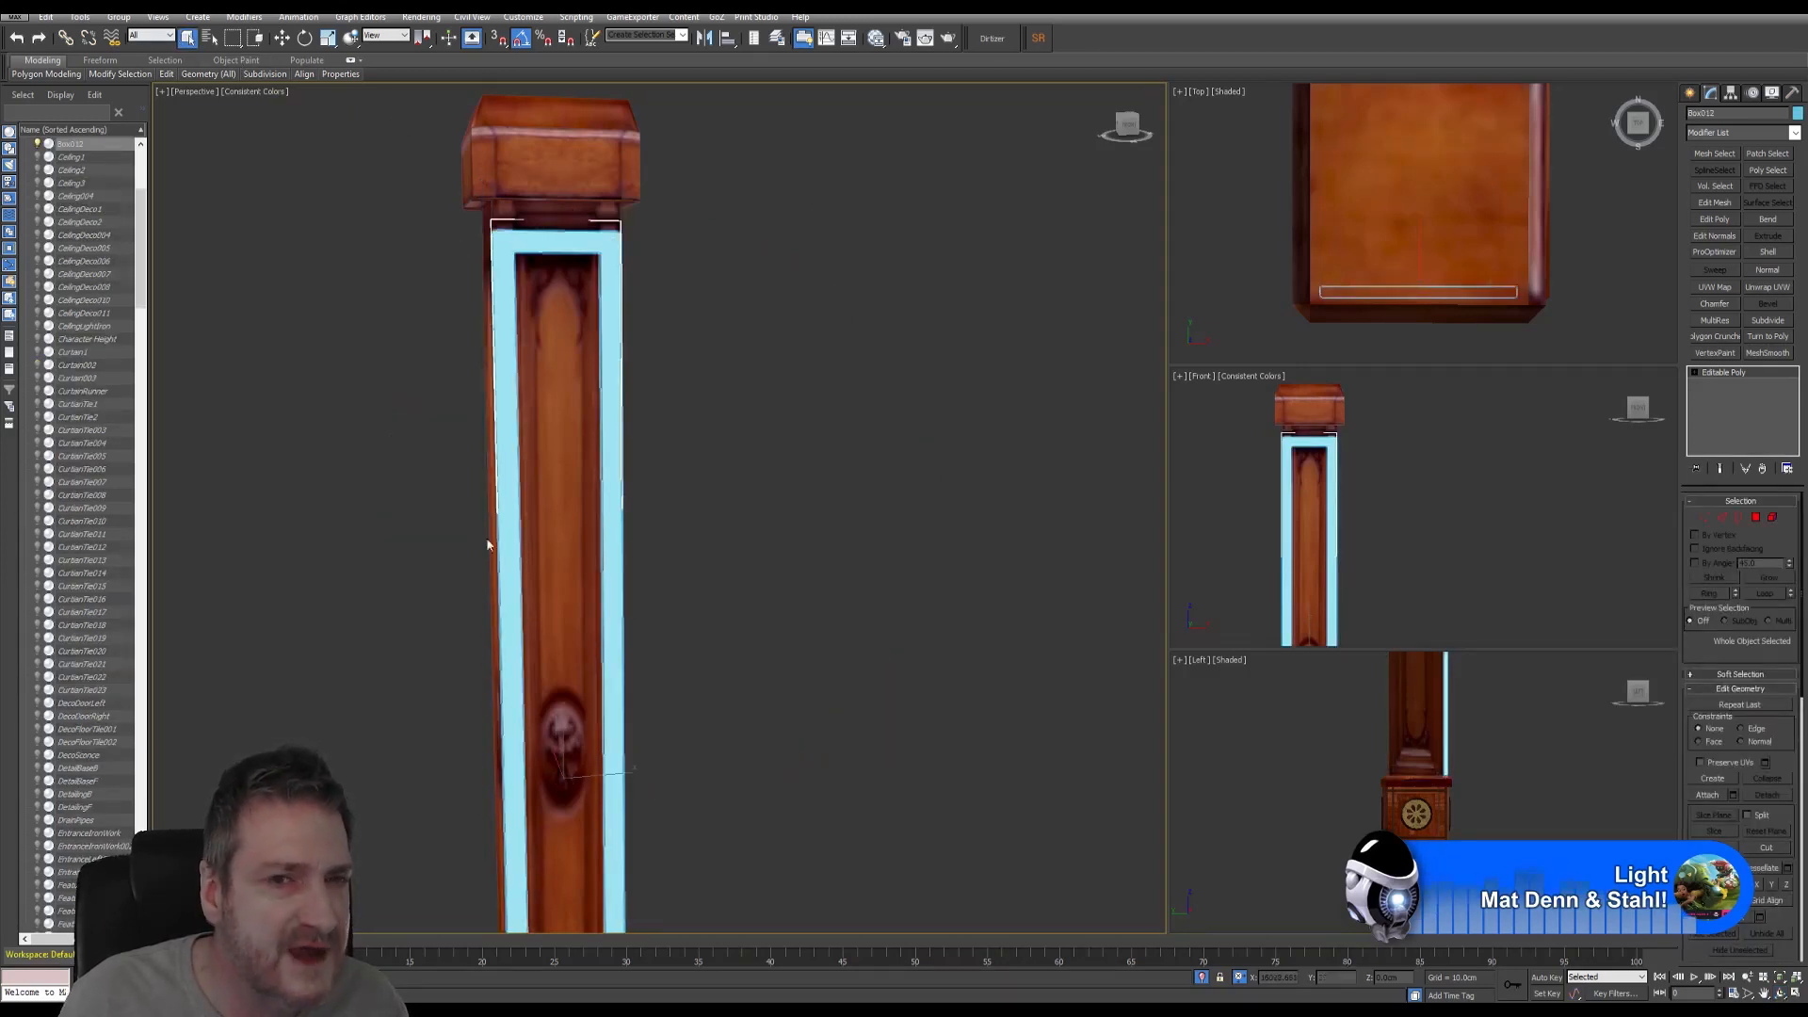
{"action": "left_click", "coordinate": [876, 39]}
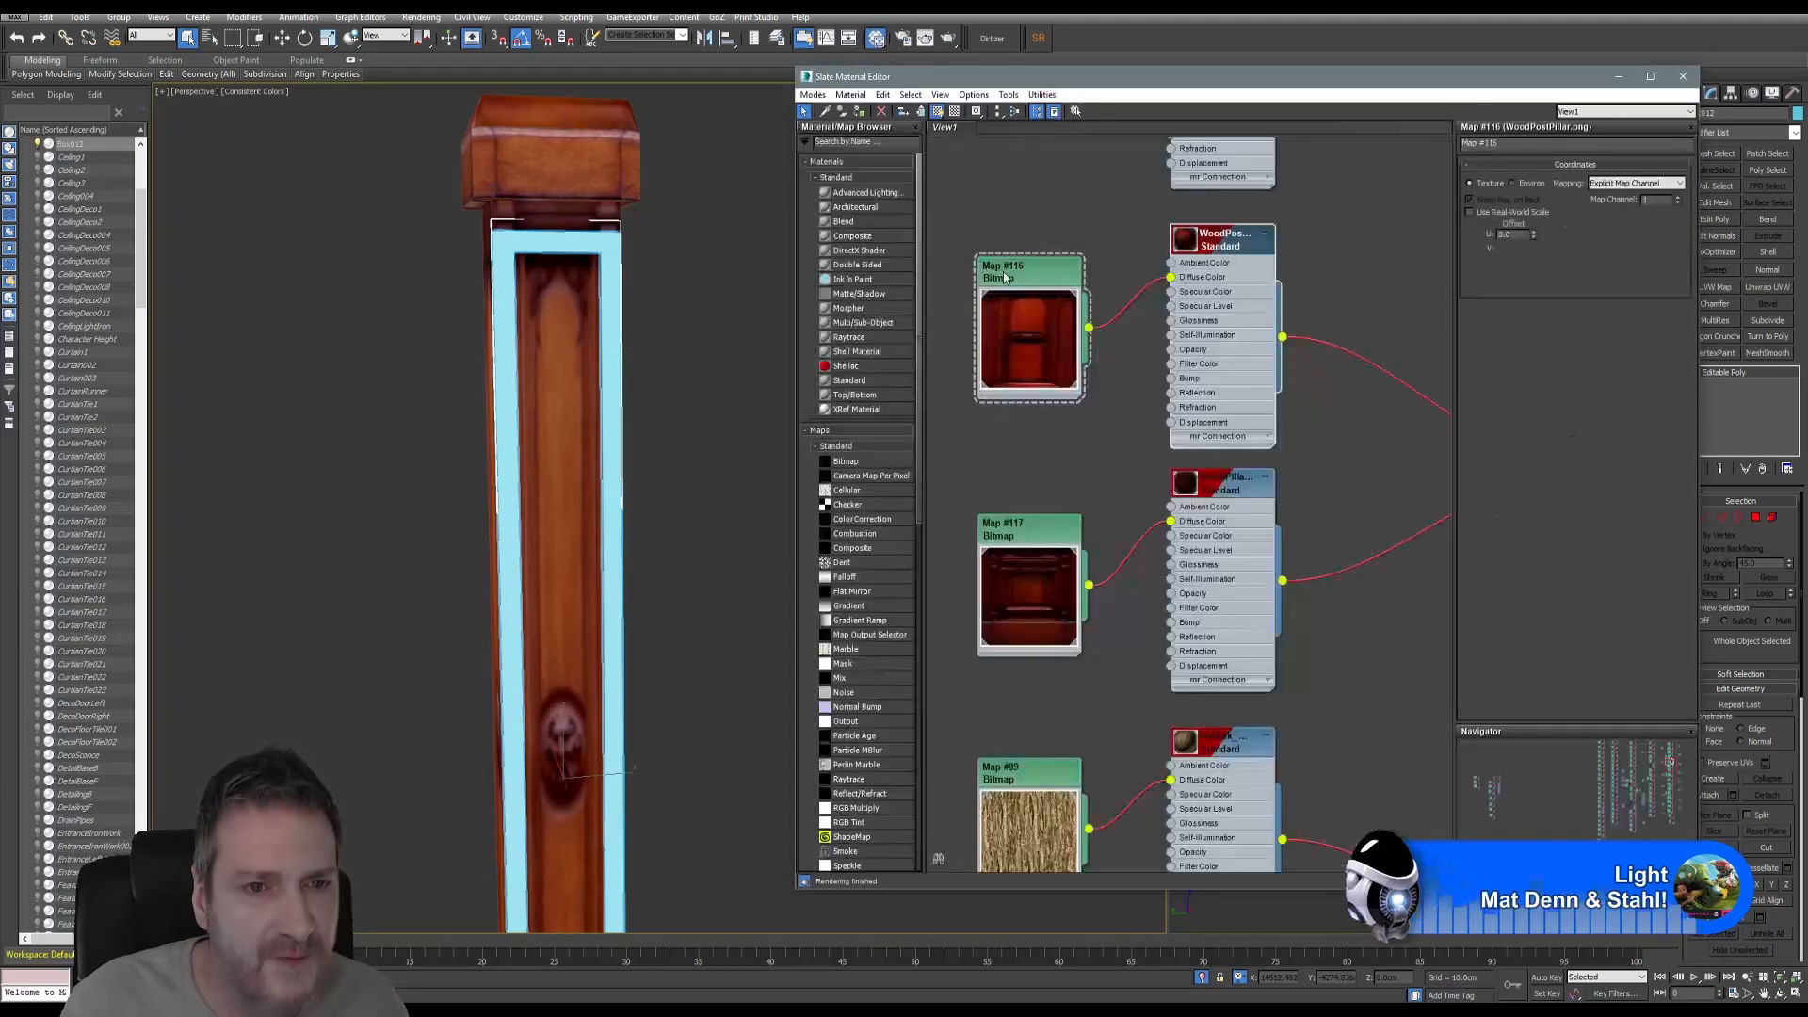
{"action": "right_click", "coordinate": [1224, 239]}
{"action": "left_click", "coordinate": [1257, 256]}
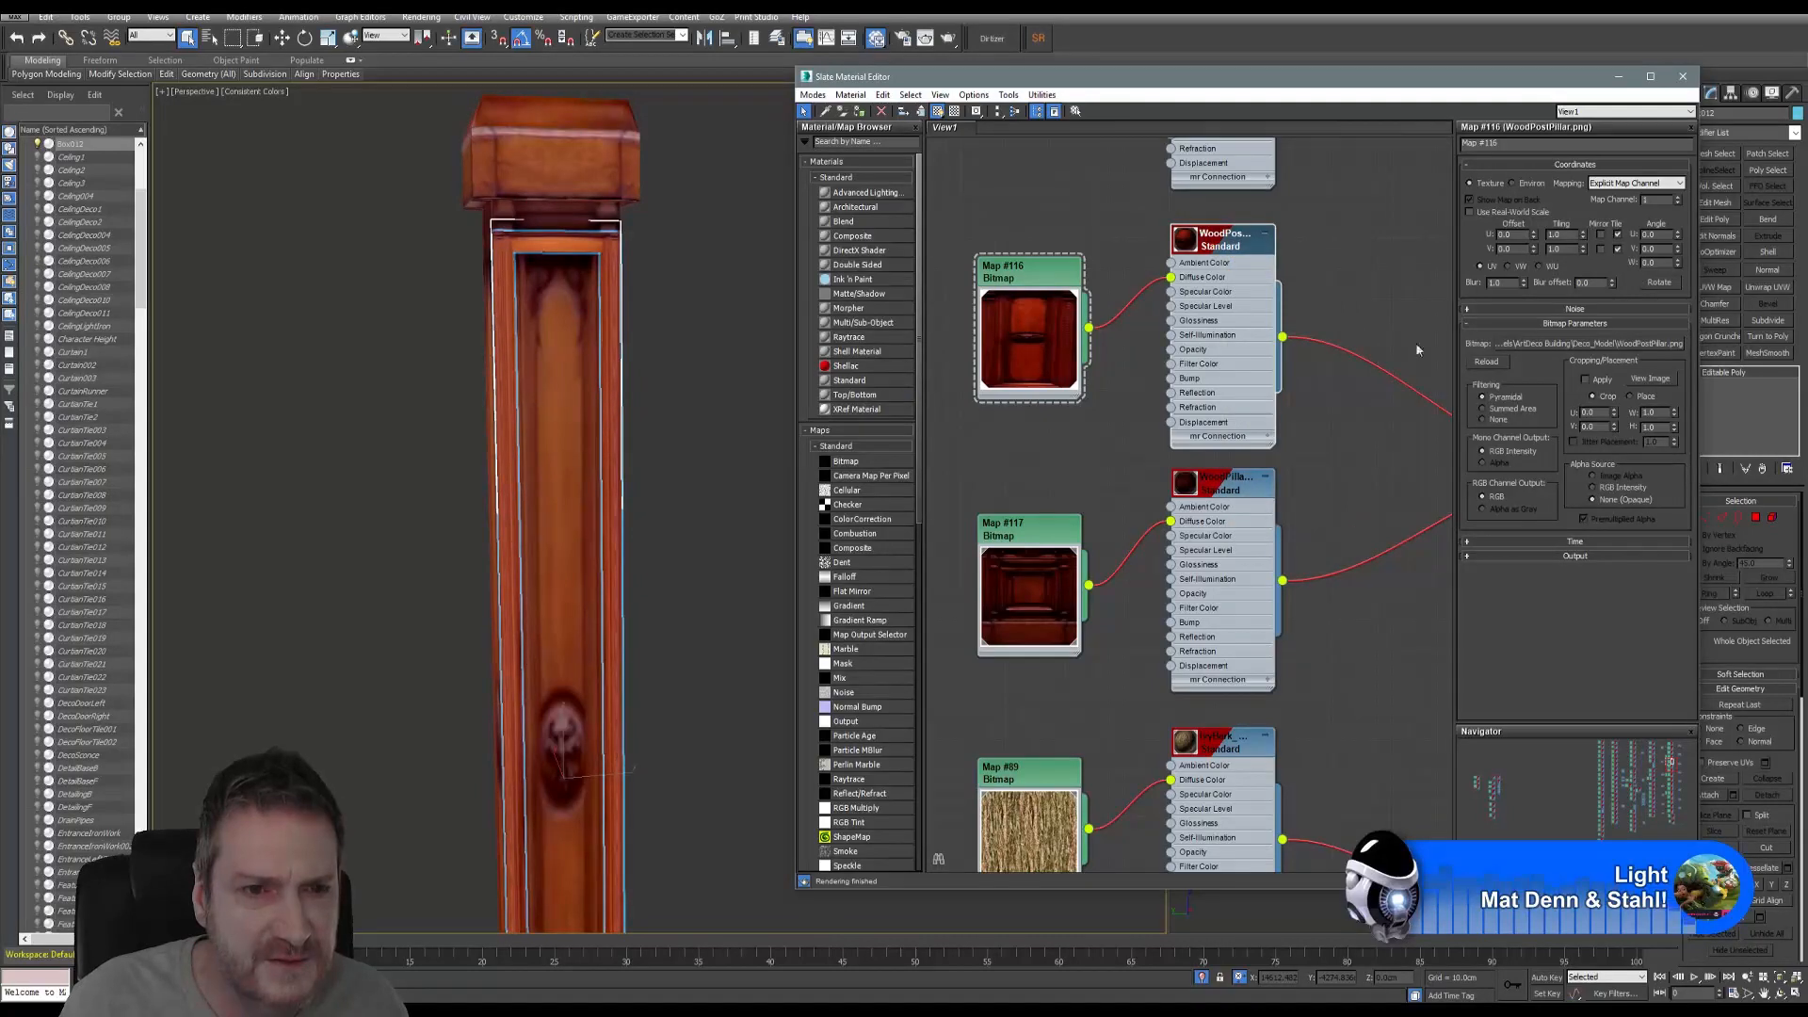
{"action": "left_click", "coordinate": [1683, 76]}
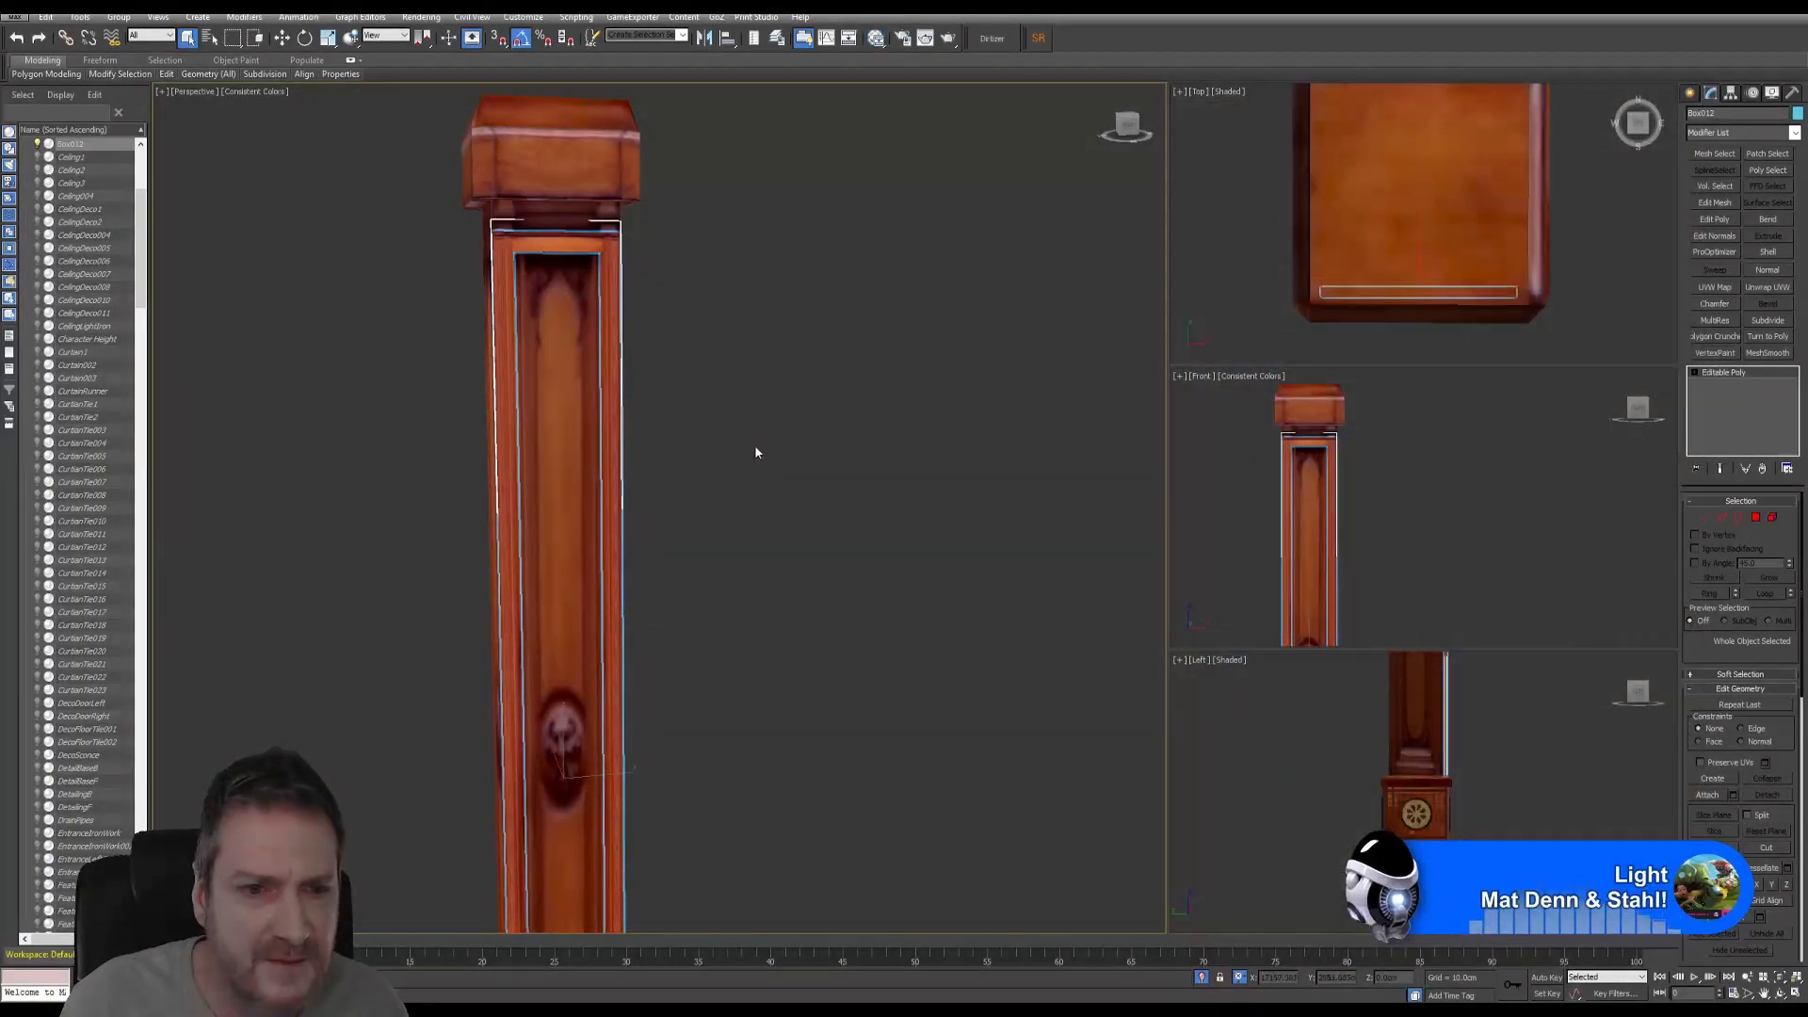
{"action": "scroll", "coordinate": [754, 445], "scroll_direction": "up", "scroll_amount": 3}
{"action": "middle_click_drag", "start_coordinate": [648, 418], "coordinate": [690, 421], "text": "alt"}
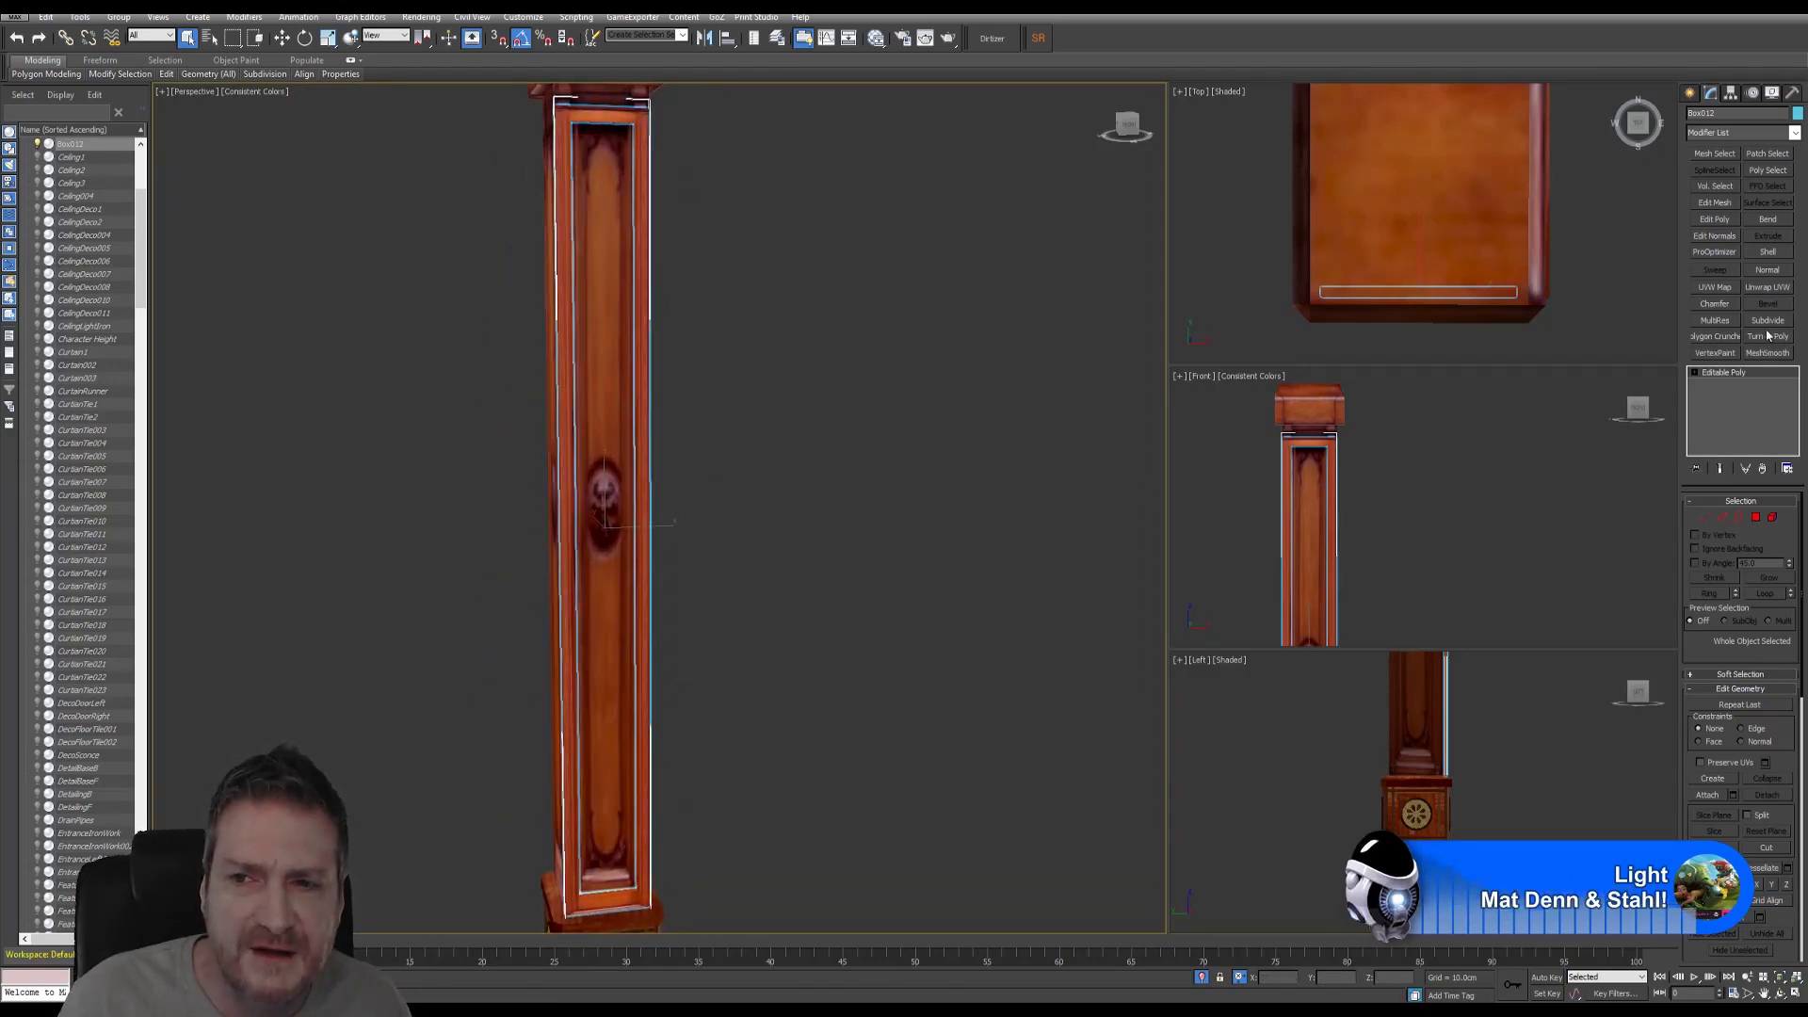
{"action": "left_click", "coordinate": [1767, 287]}
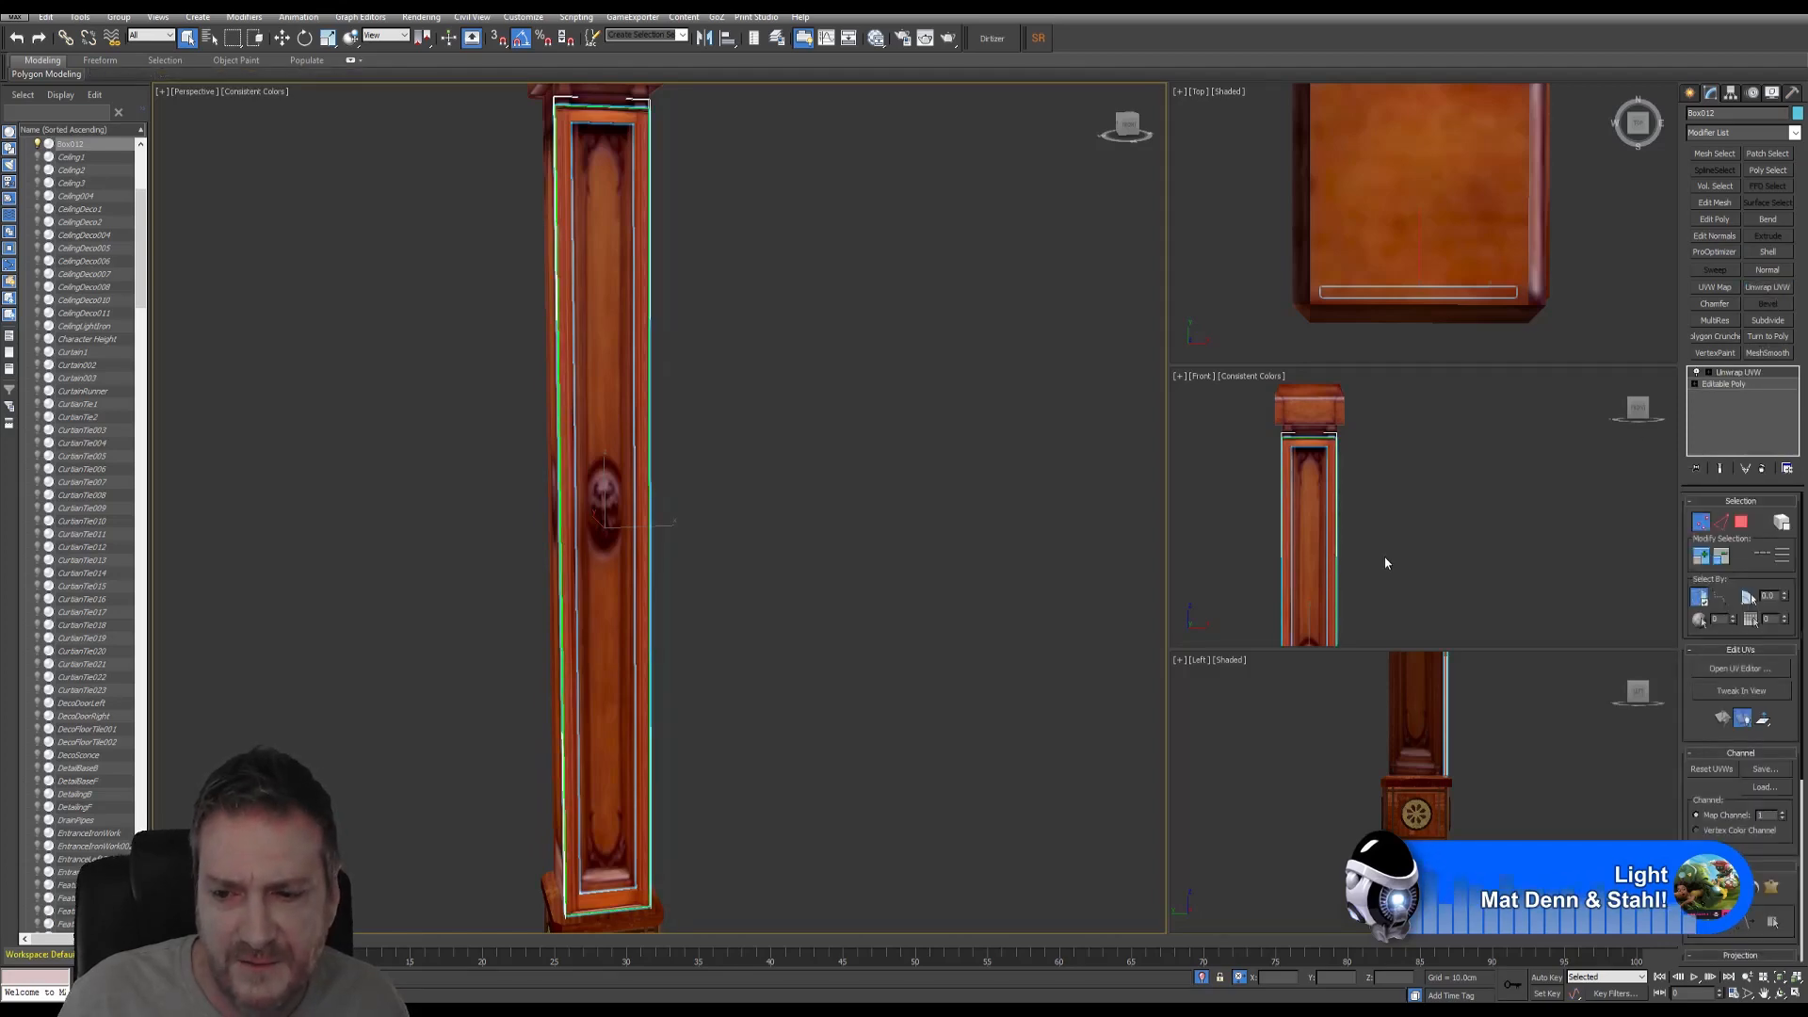
{"action": "left_click", "coordinate": [1736, 668]}
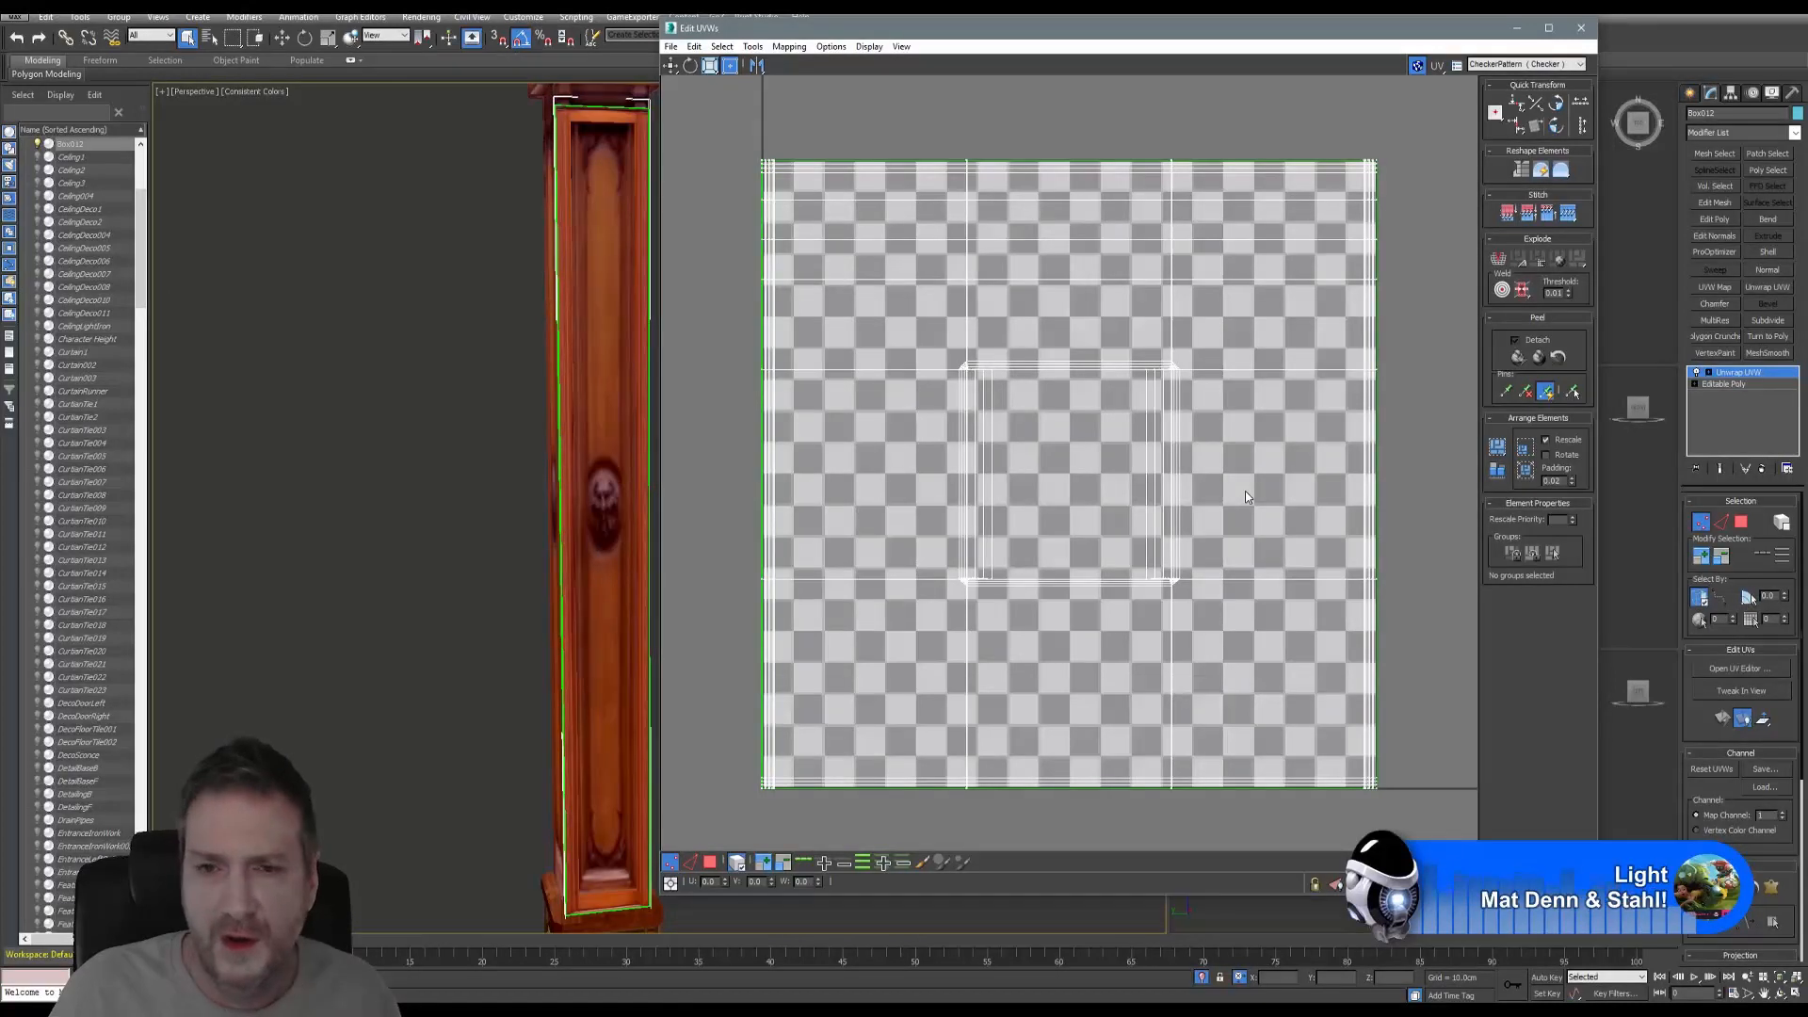
{"action": "left_click", "coordinate": [1516, 64]}
{"action": "left_click", "coordinate": [1521, 88]}
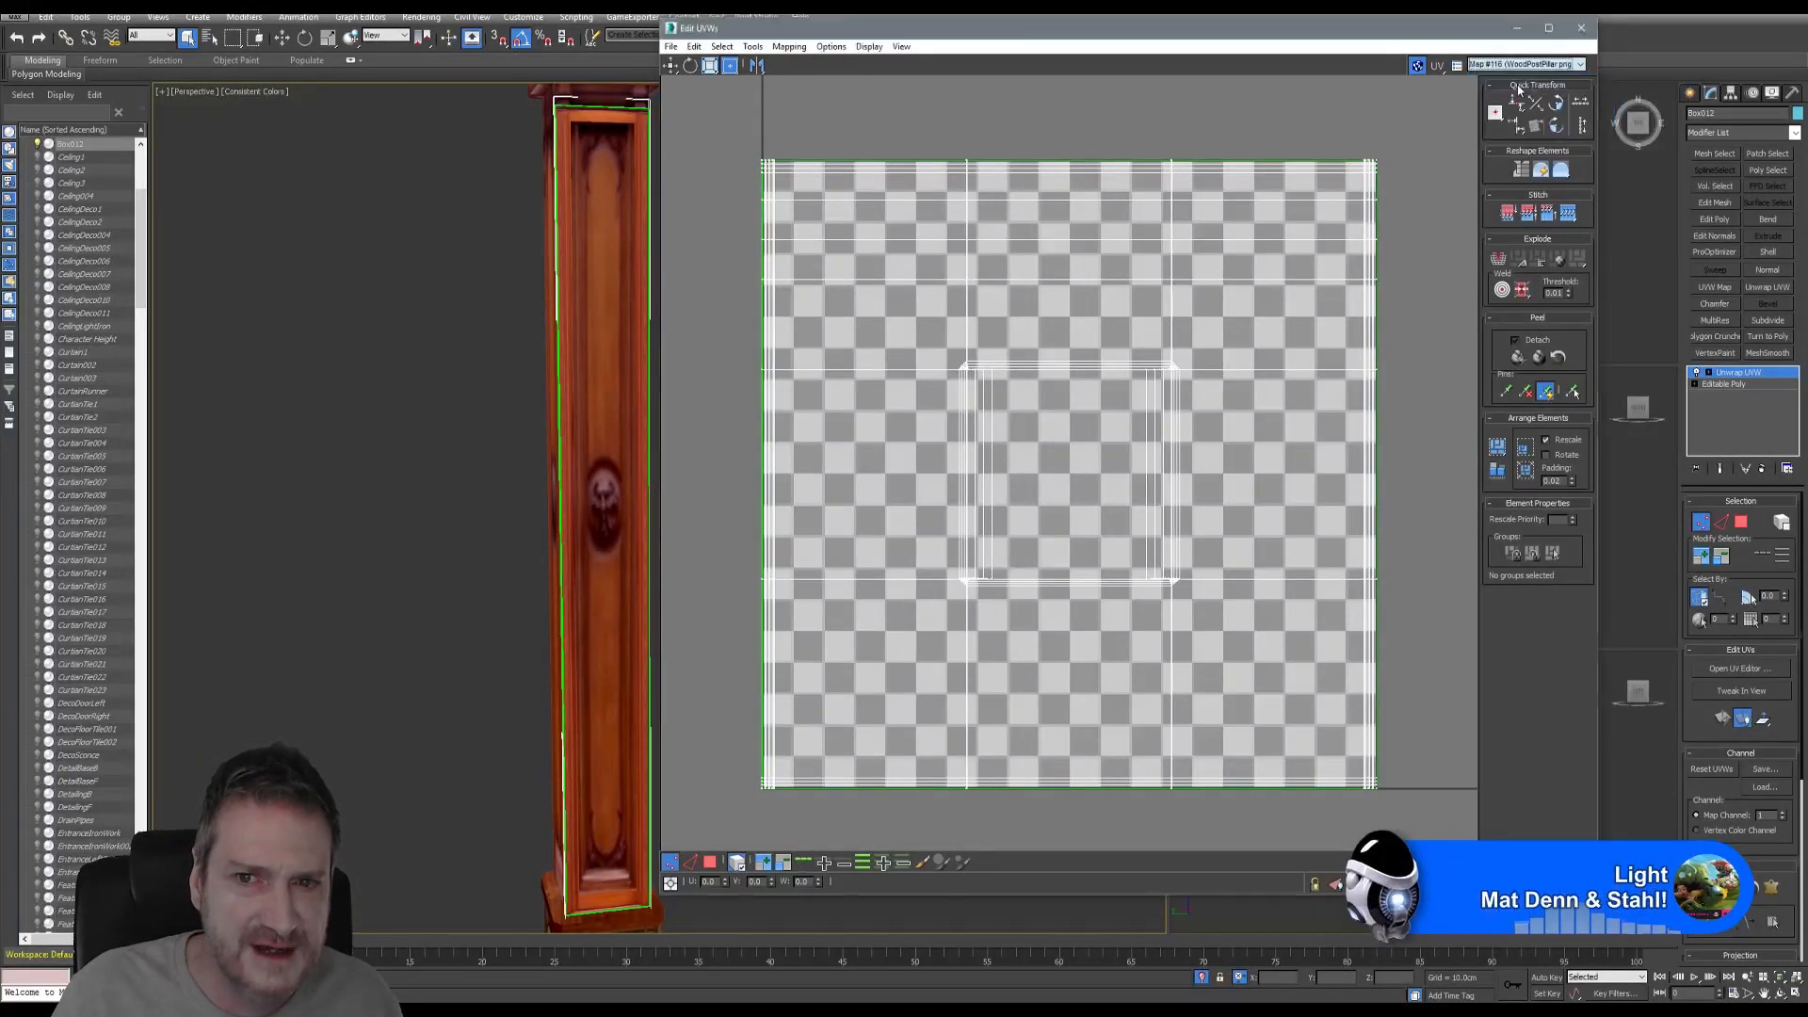
{"action": "key", "text": "3"}
{"action": "left_click", "coordinate": [739, 858]}
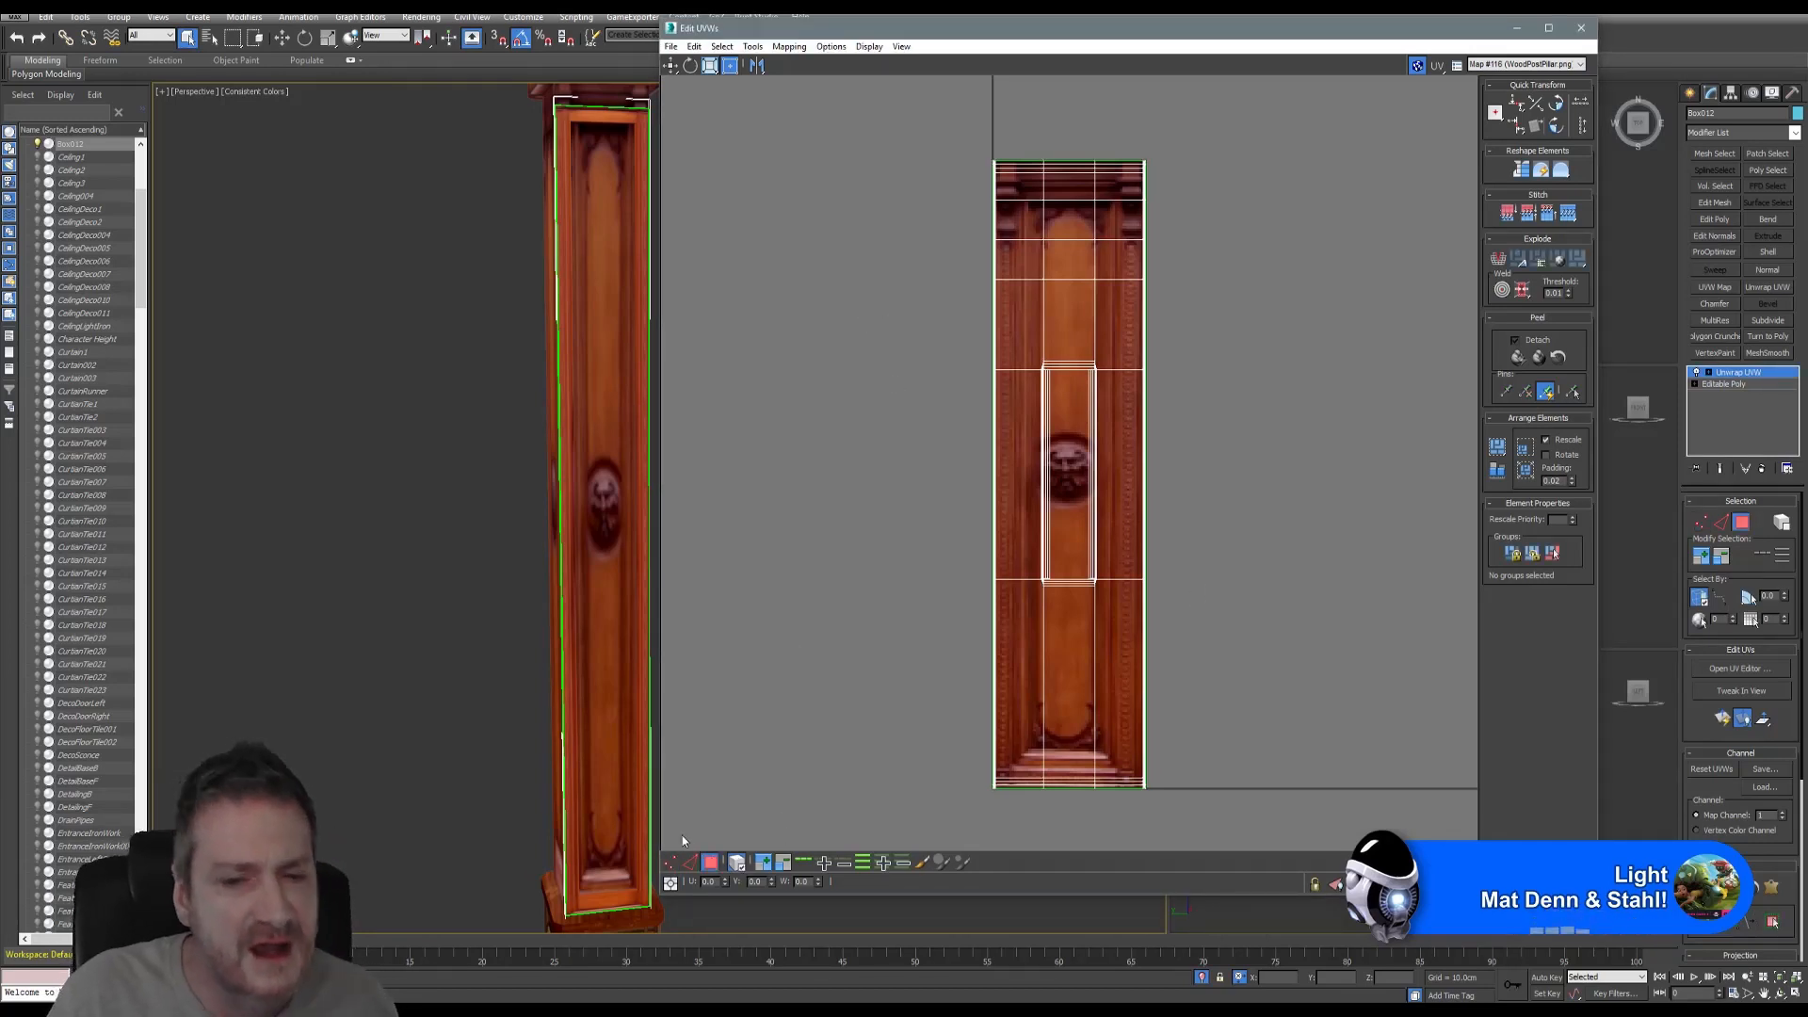
{"action": "left_click", "coordinate": [672, 861]}
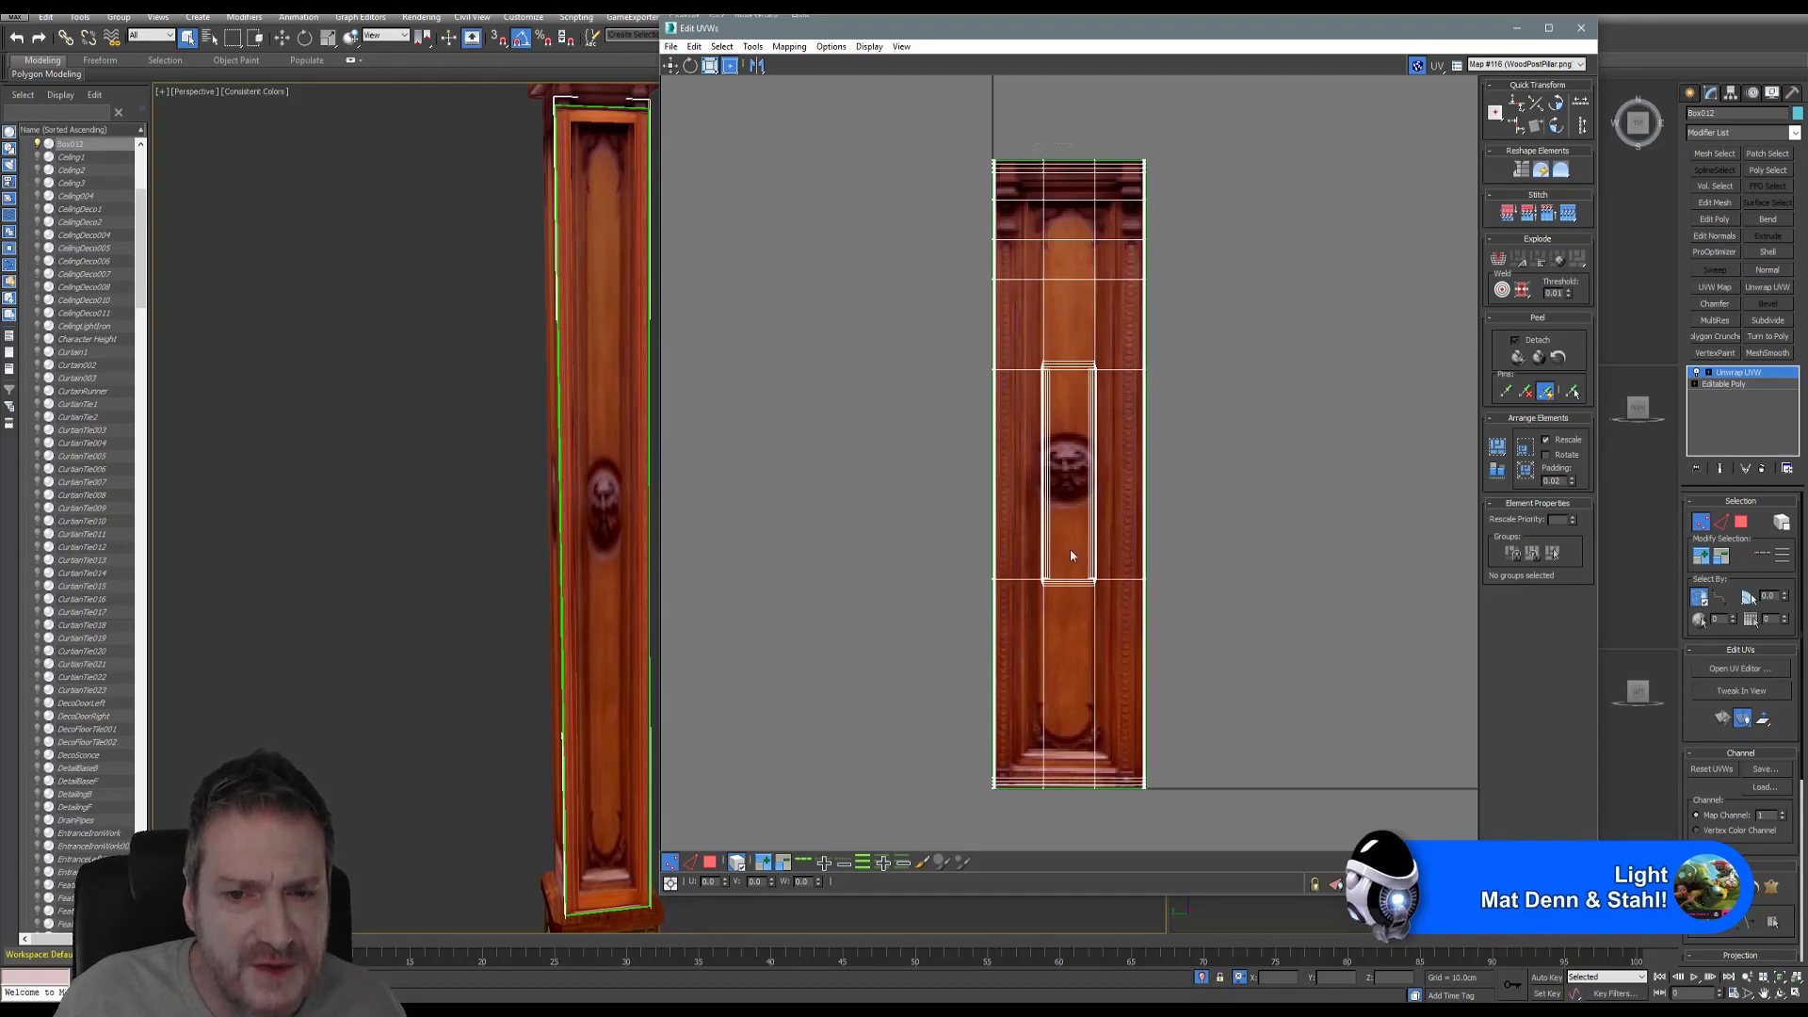
{"action": "key", "text": "ctrl+a"}
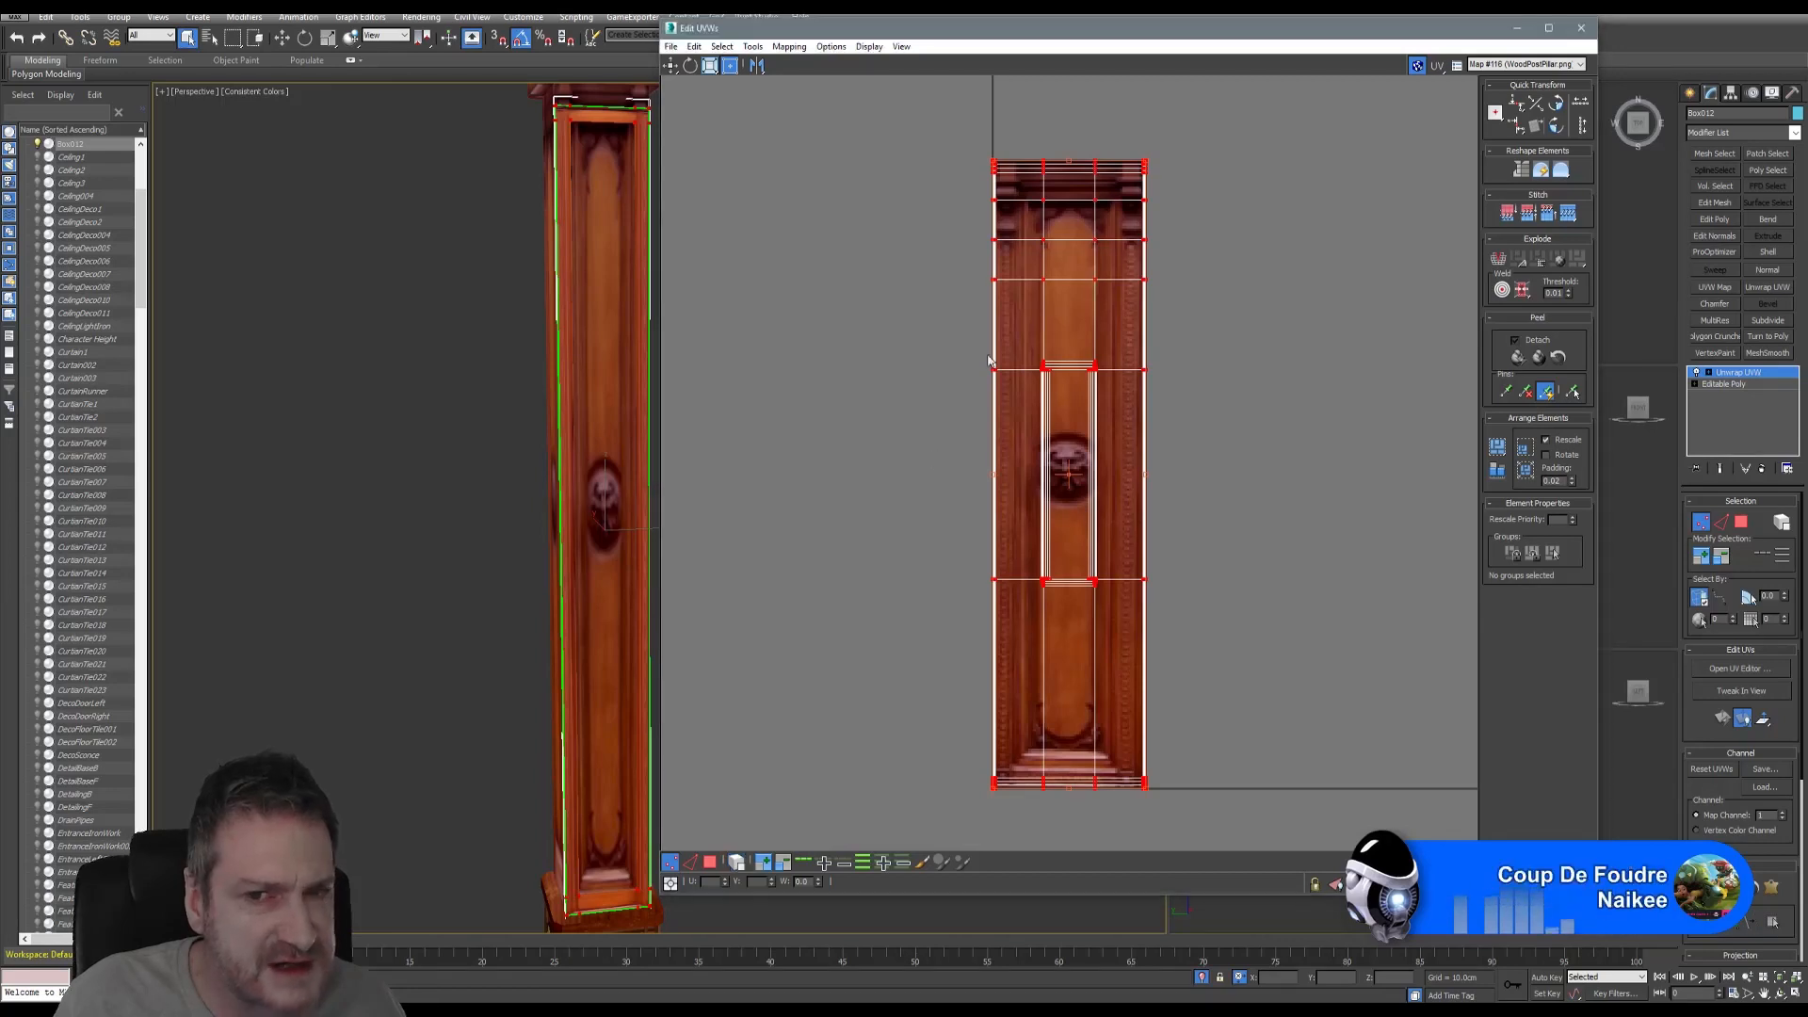
{"action": "left_click", "coordinate": [936, 226]}
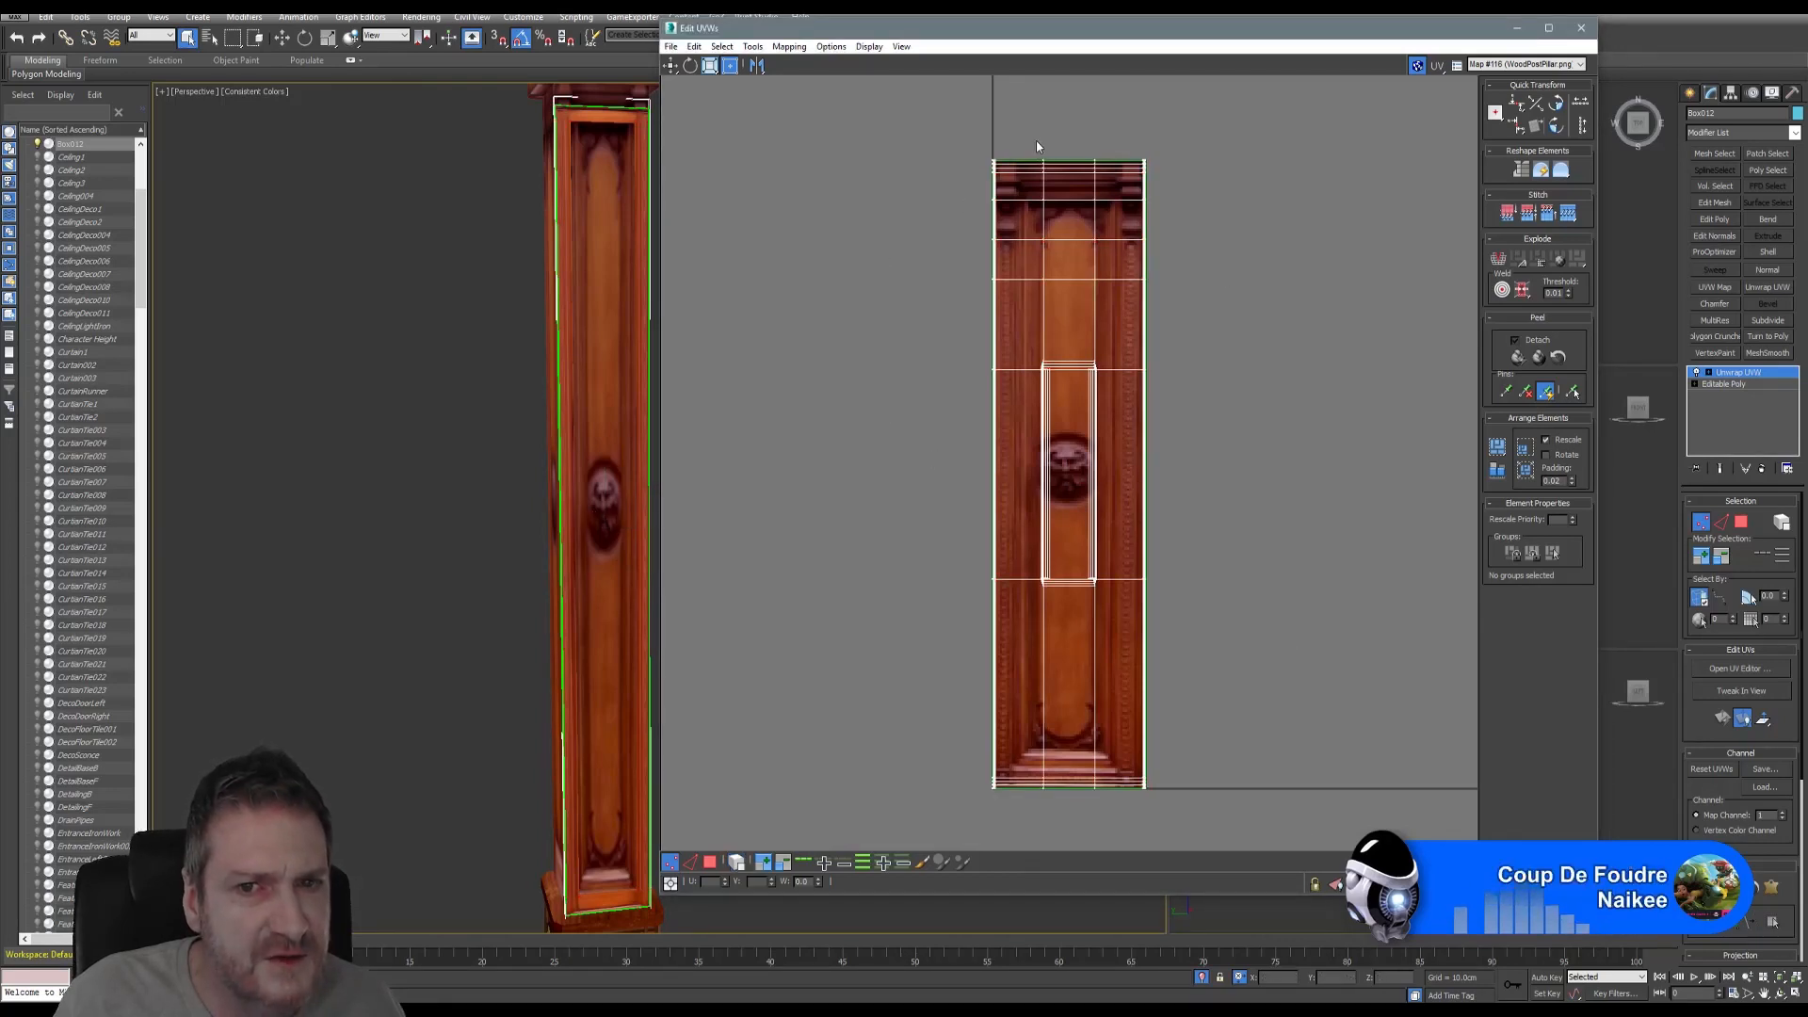
- Select the inset panel's vertical UV vertex column and move it left, then right
{"action": "left_click_drag", "start_coordinate": [1036, 146], "coordinate": [1067, 827]}
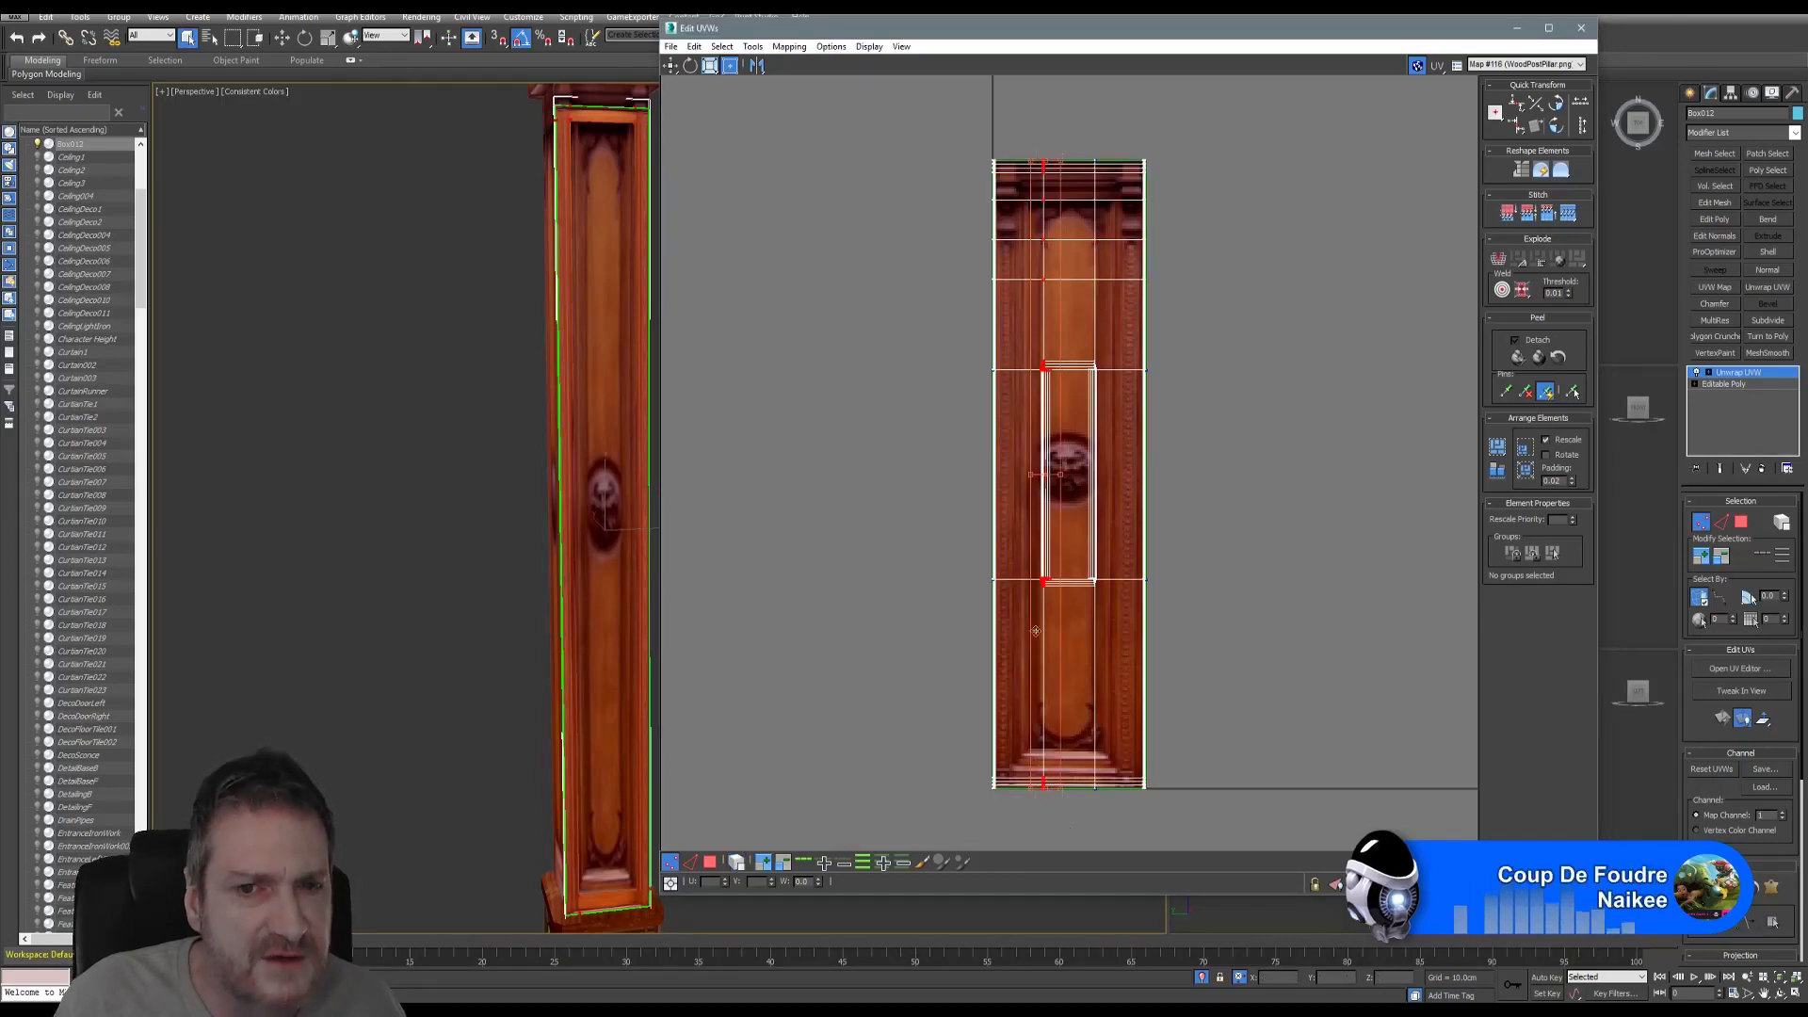
{"action": "left_click", "coordinate": [672, 66]}
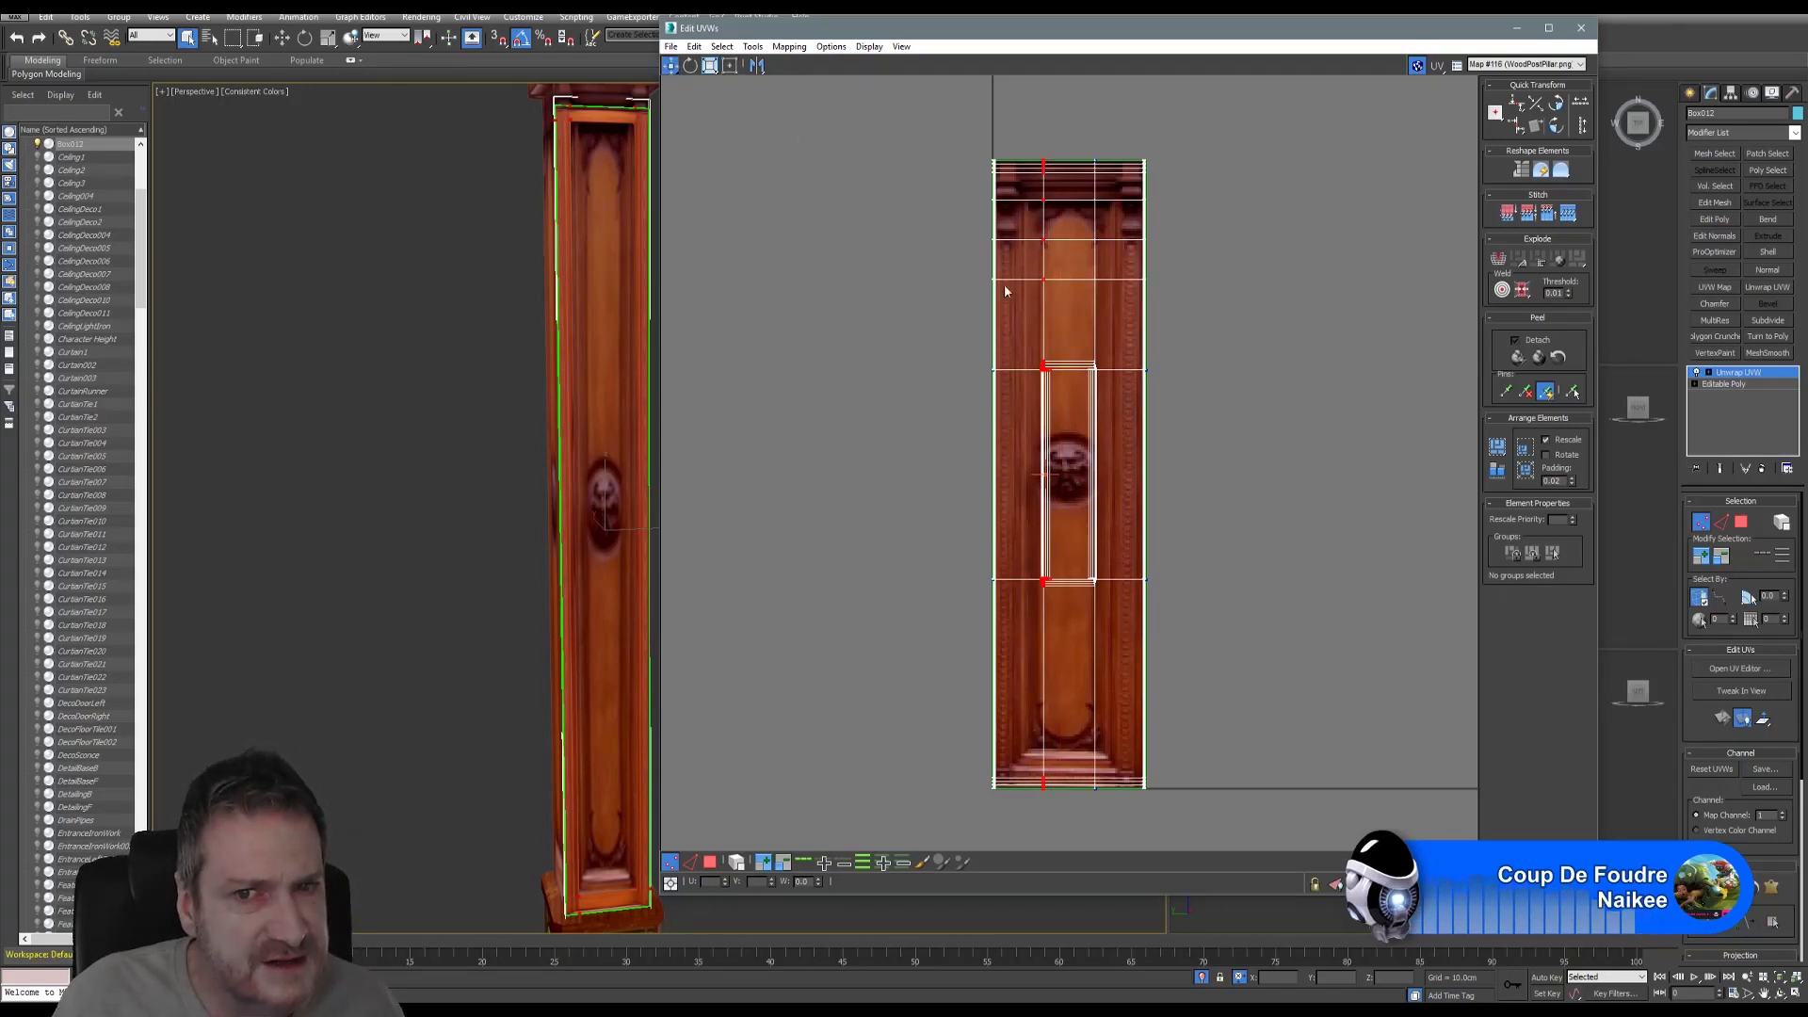
{"action": "scroll", "coordinate": [1048, 370], "scroll_direction": "up", "scroll_amount": 4}
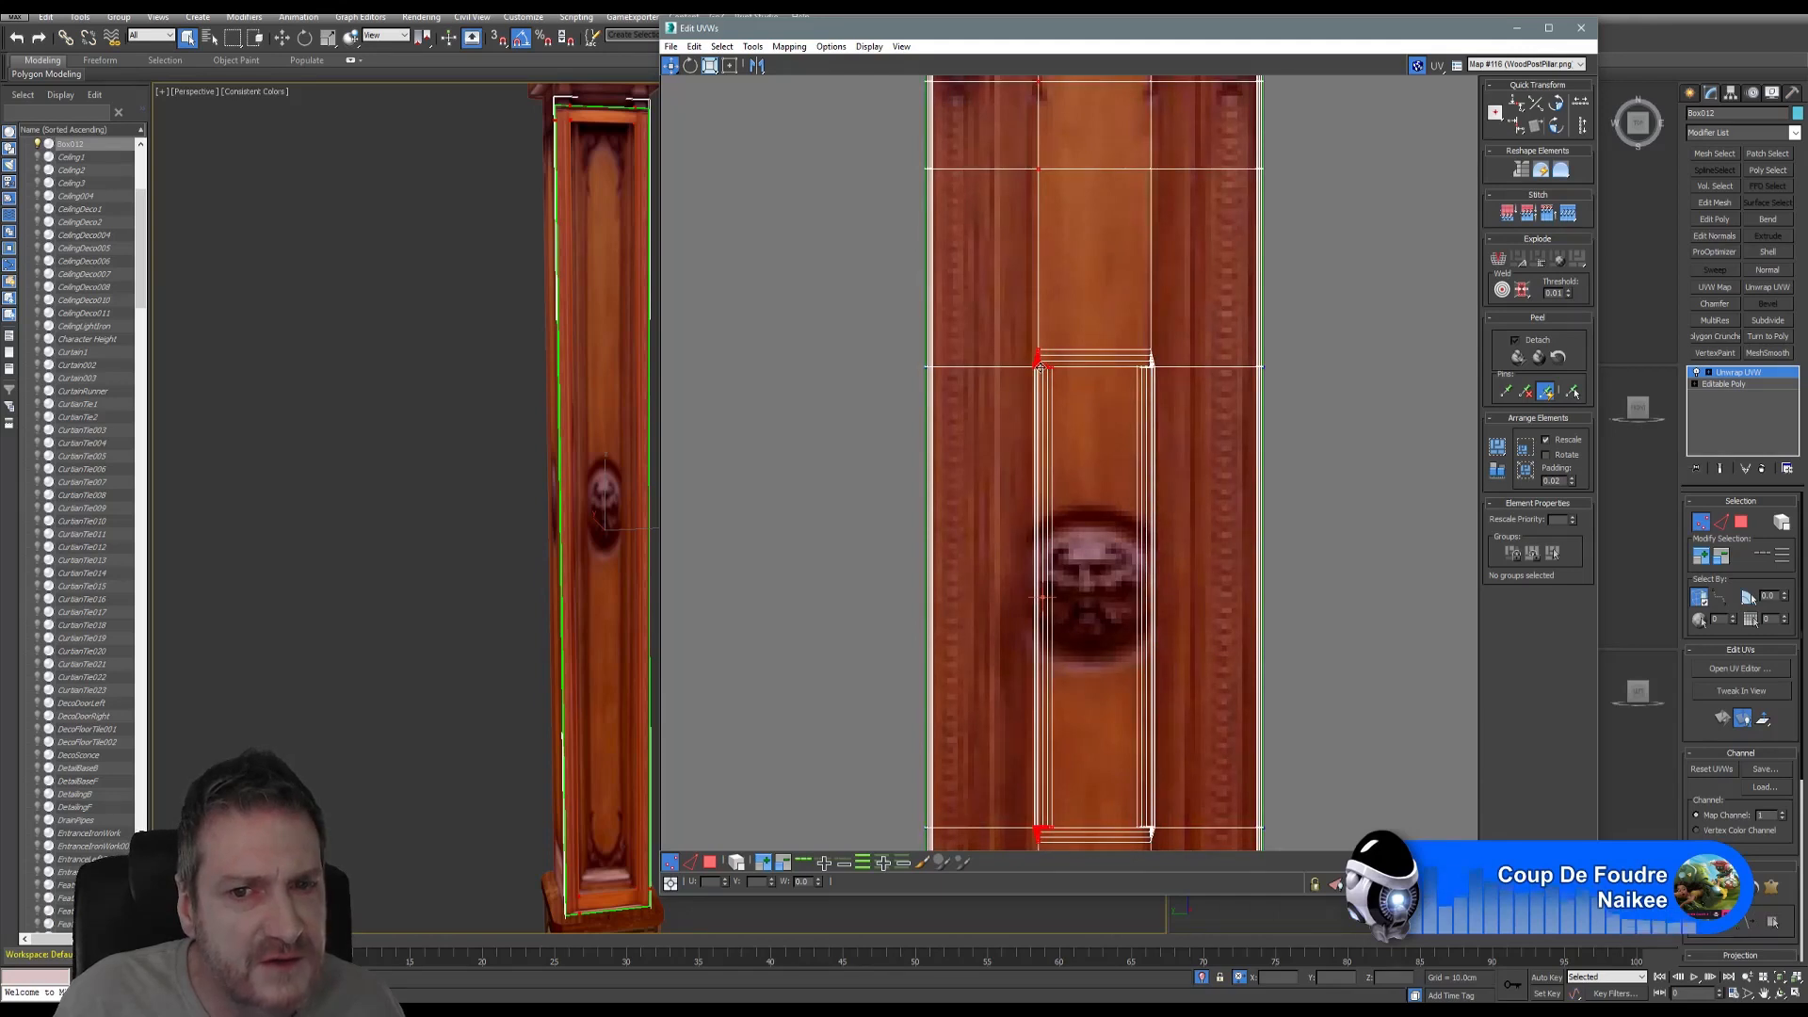
{"action": "left_click_drag", "start_coordinate": [1043, 372], "coordinate": [978, 370]}
{"action": "scroll", "coordinate": [1122, 414], "scroll_direction": "down", "scroll_amount": 5}
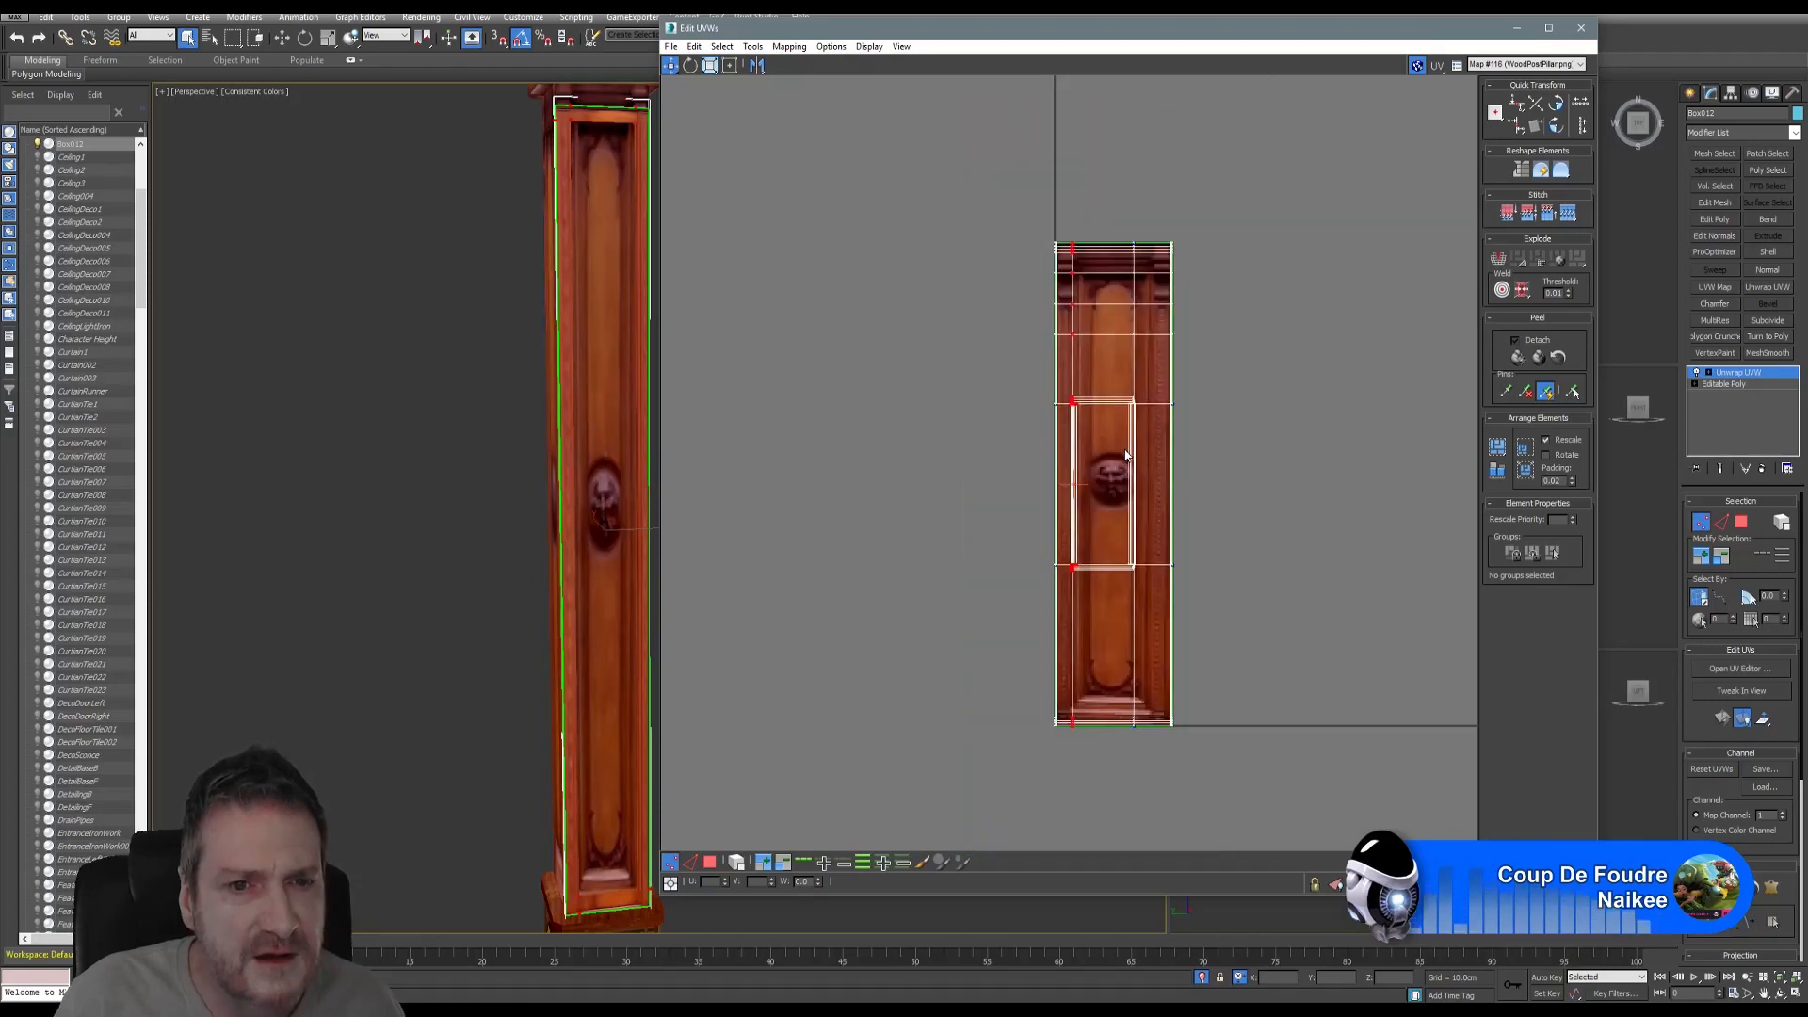
{"action": "middle_click_drag", "start_coordinate": [1135, 452], "coordinate": [1081, 446]}
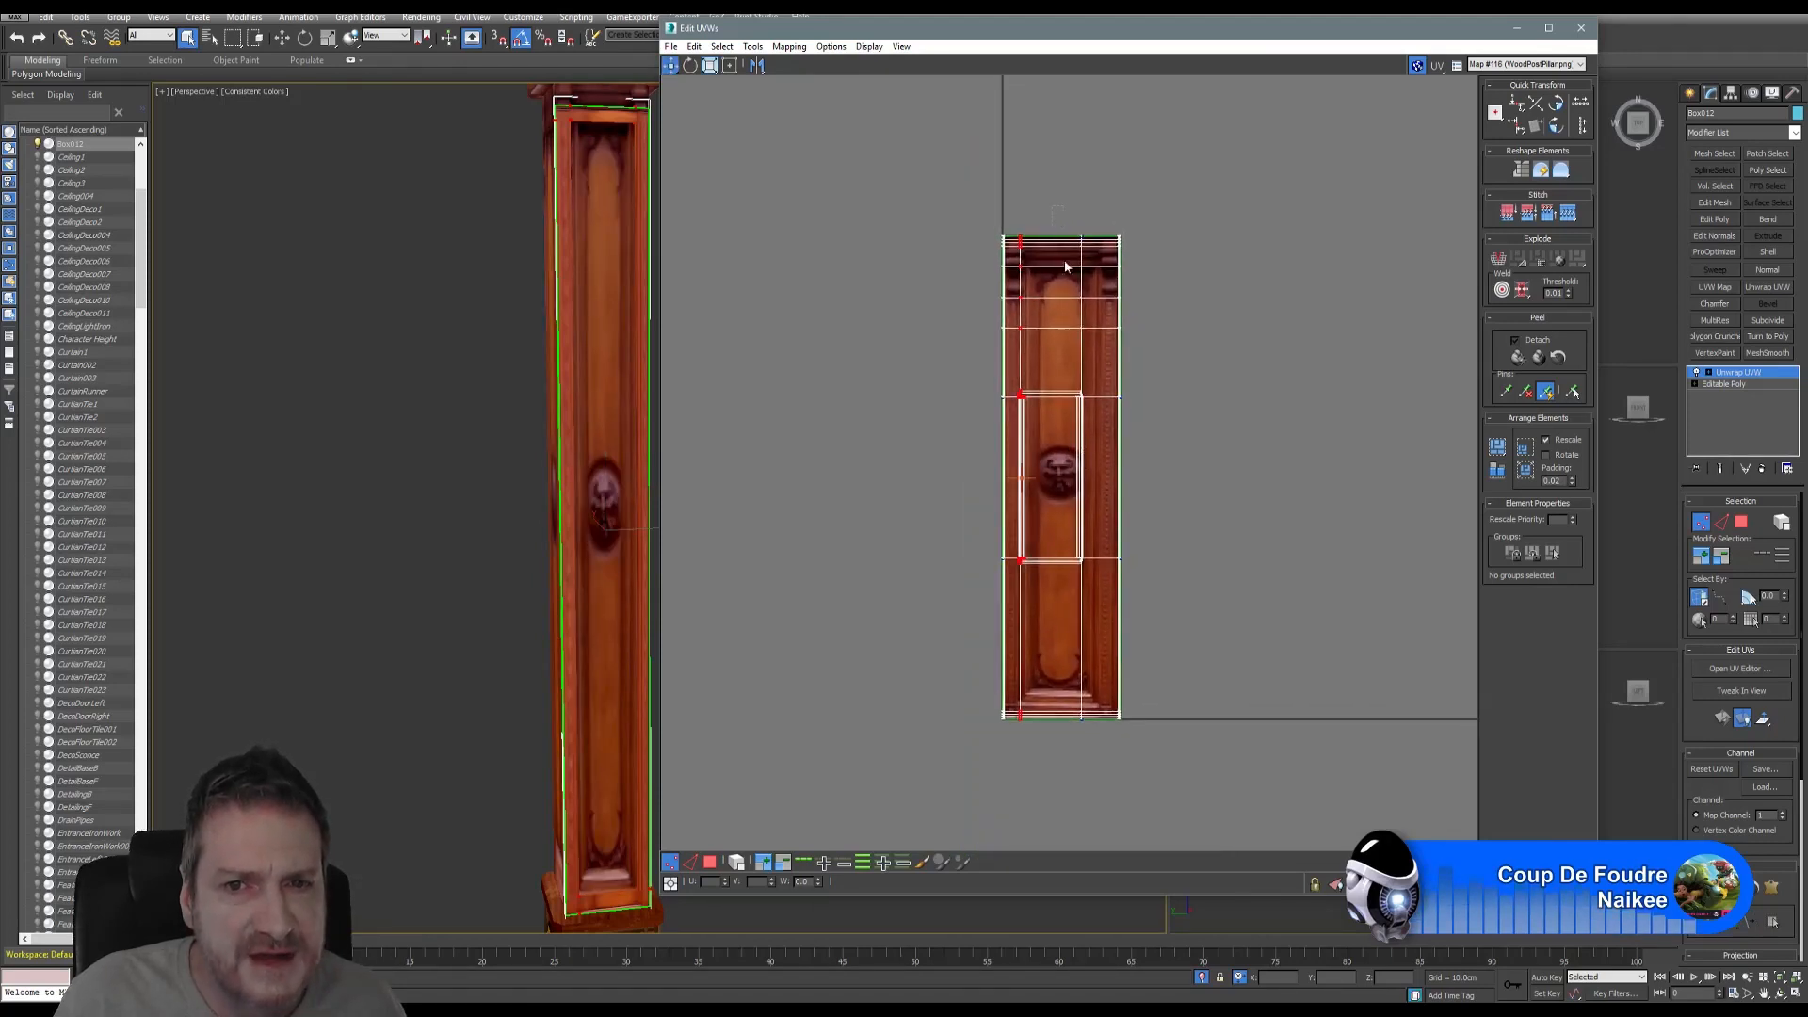
{"action": "scroll", "coordinate": [1109, 386], "scroll_direction": "up", "scroll_amount": 5}
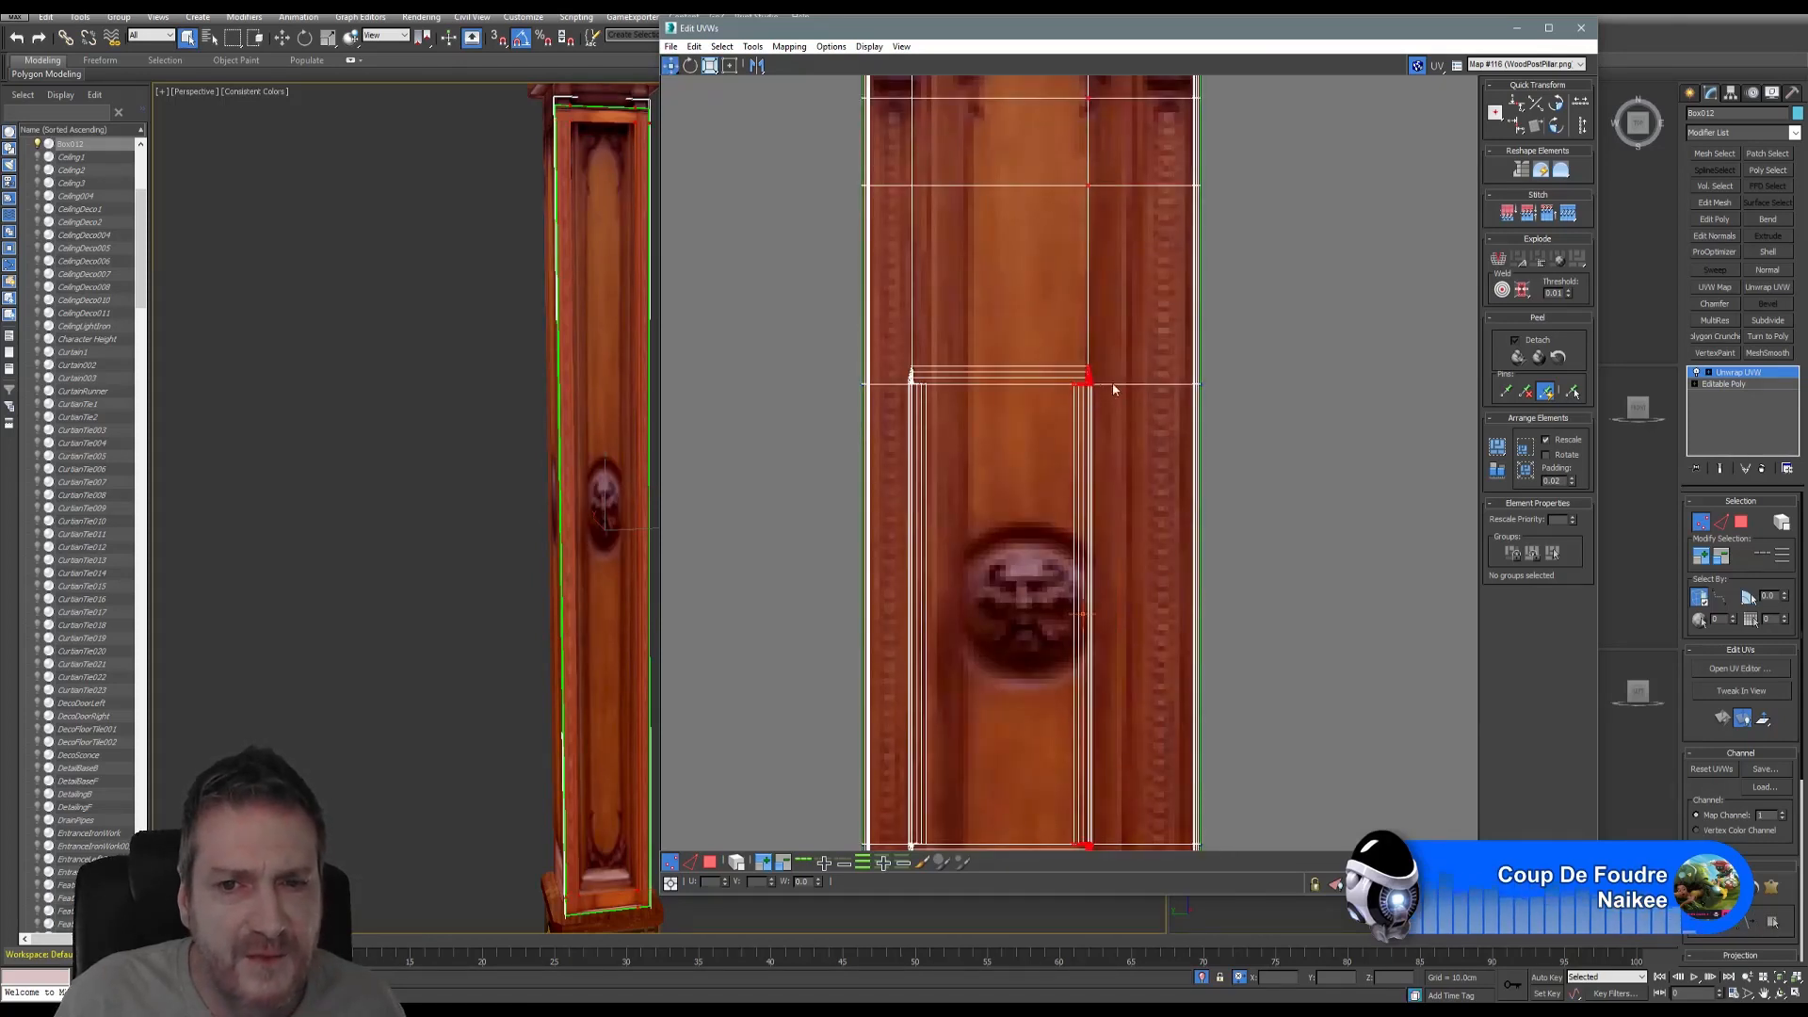
{"action": "left_click_drag", "start_coordinate": [1091, 391], "coordinate": [1146, 389]}
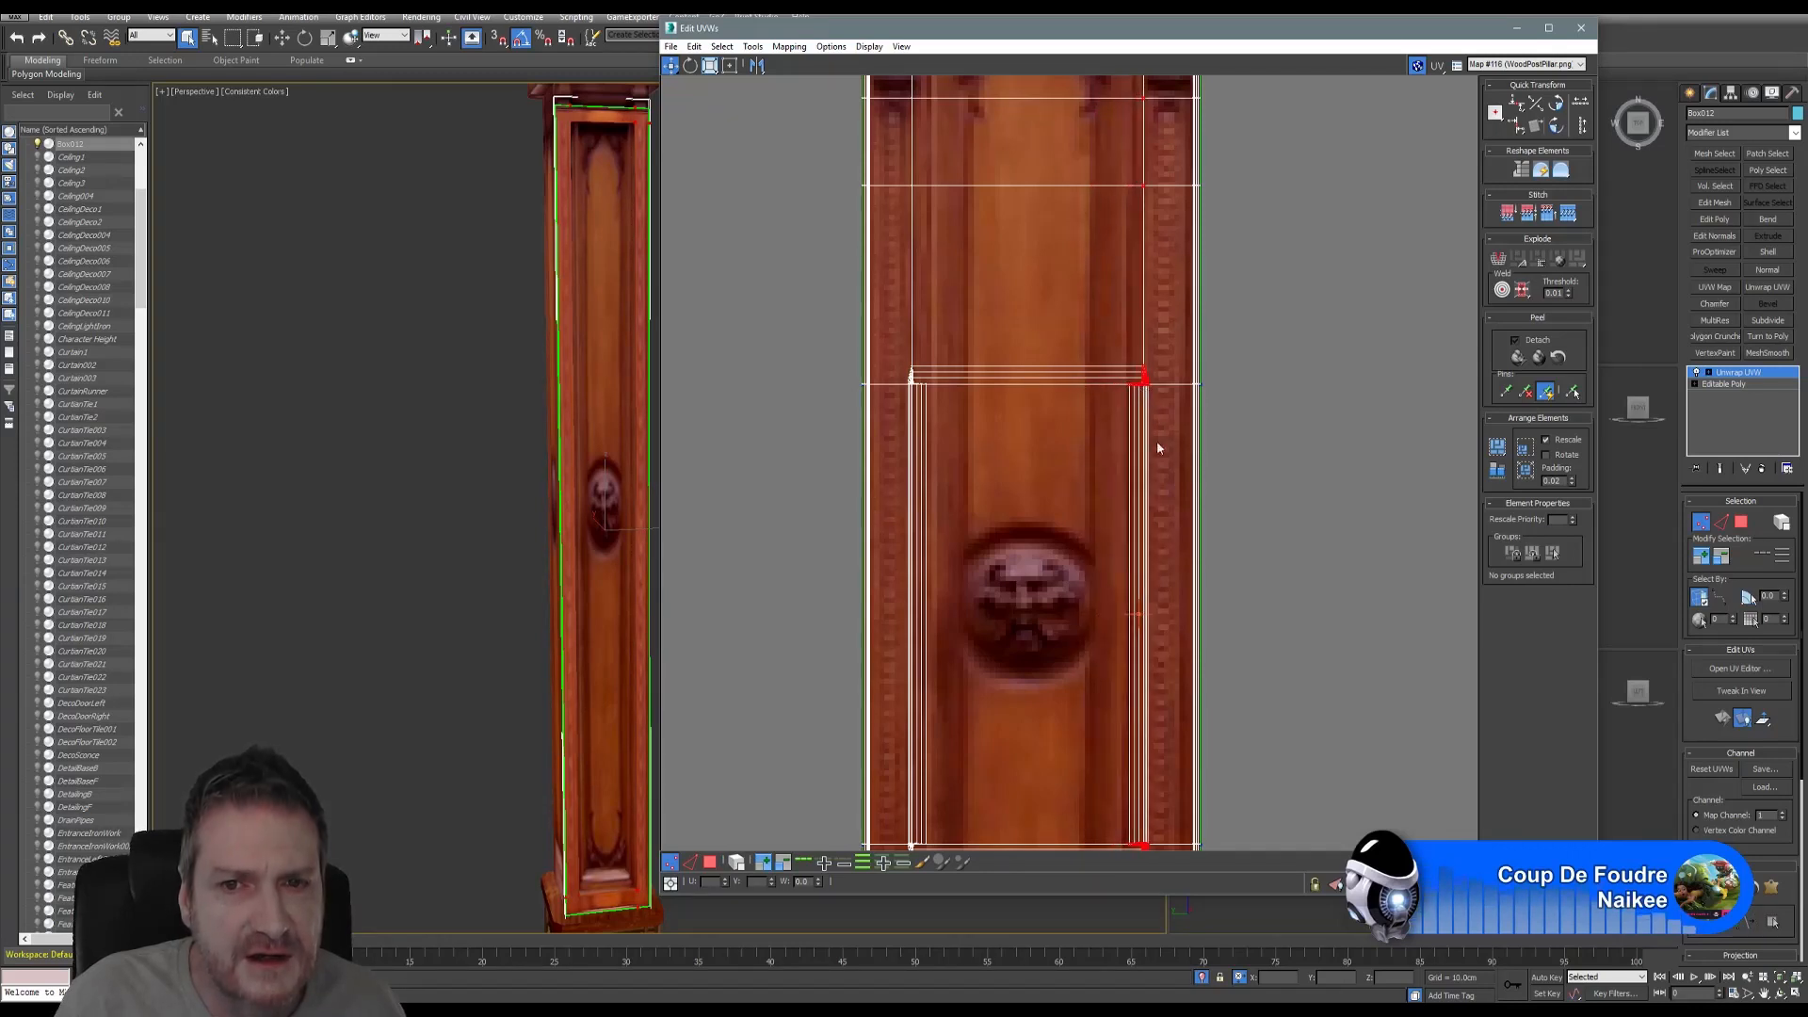
{"action": "scroll", "coordinate": [1156, 441], "scroll_direction": "down", "scroll_amount": 5}
{"action": "middle_click_drag", "start_coordinate": [1132, 410], "coordinate": [1010, 380]}
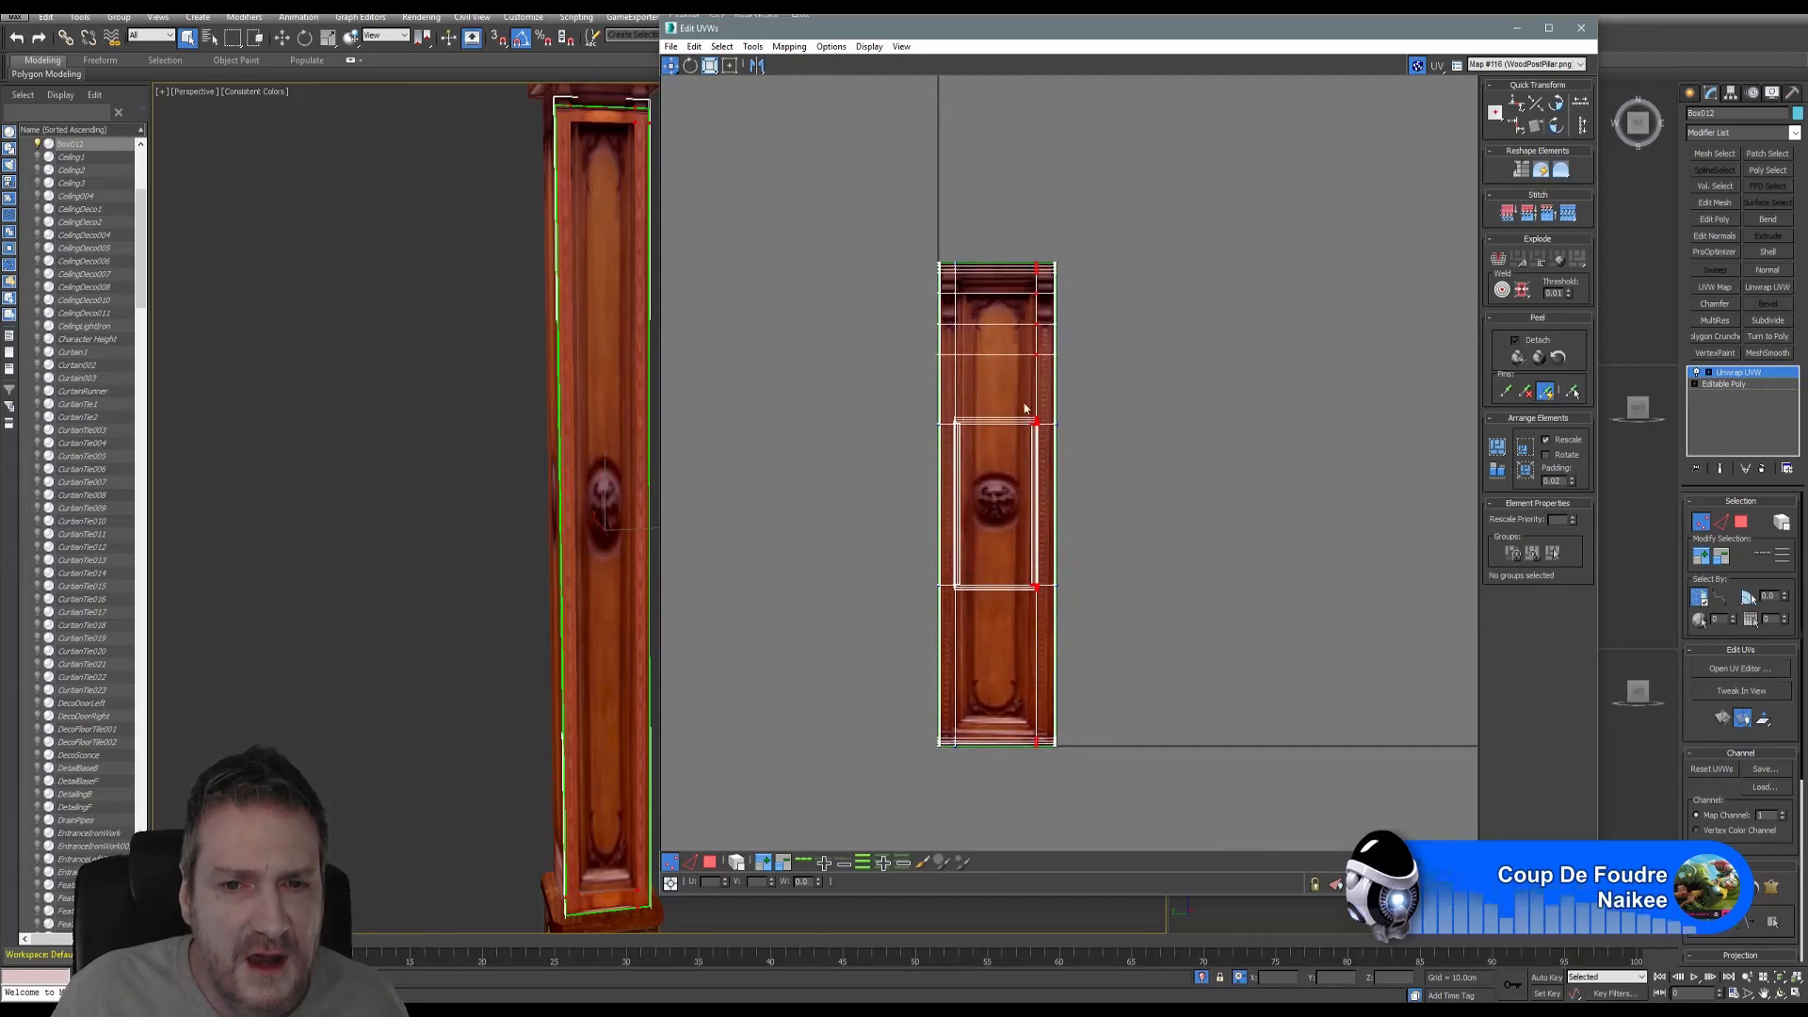
{"action": "scroll", "coordinate": [989, 307], "scroll_direction": "up", "scroll_amount": 1}
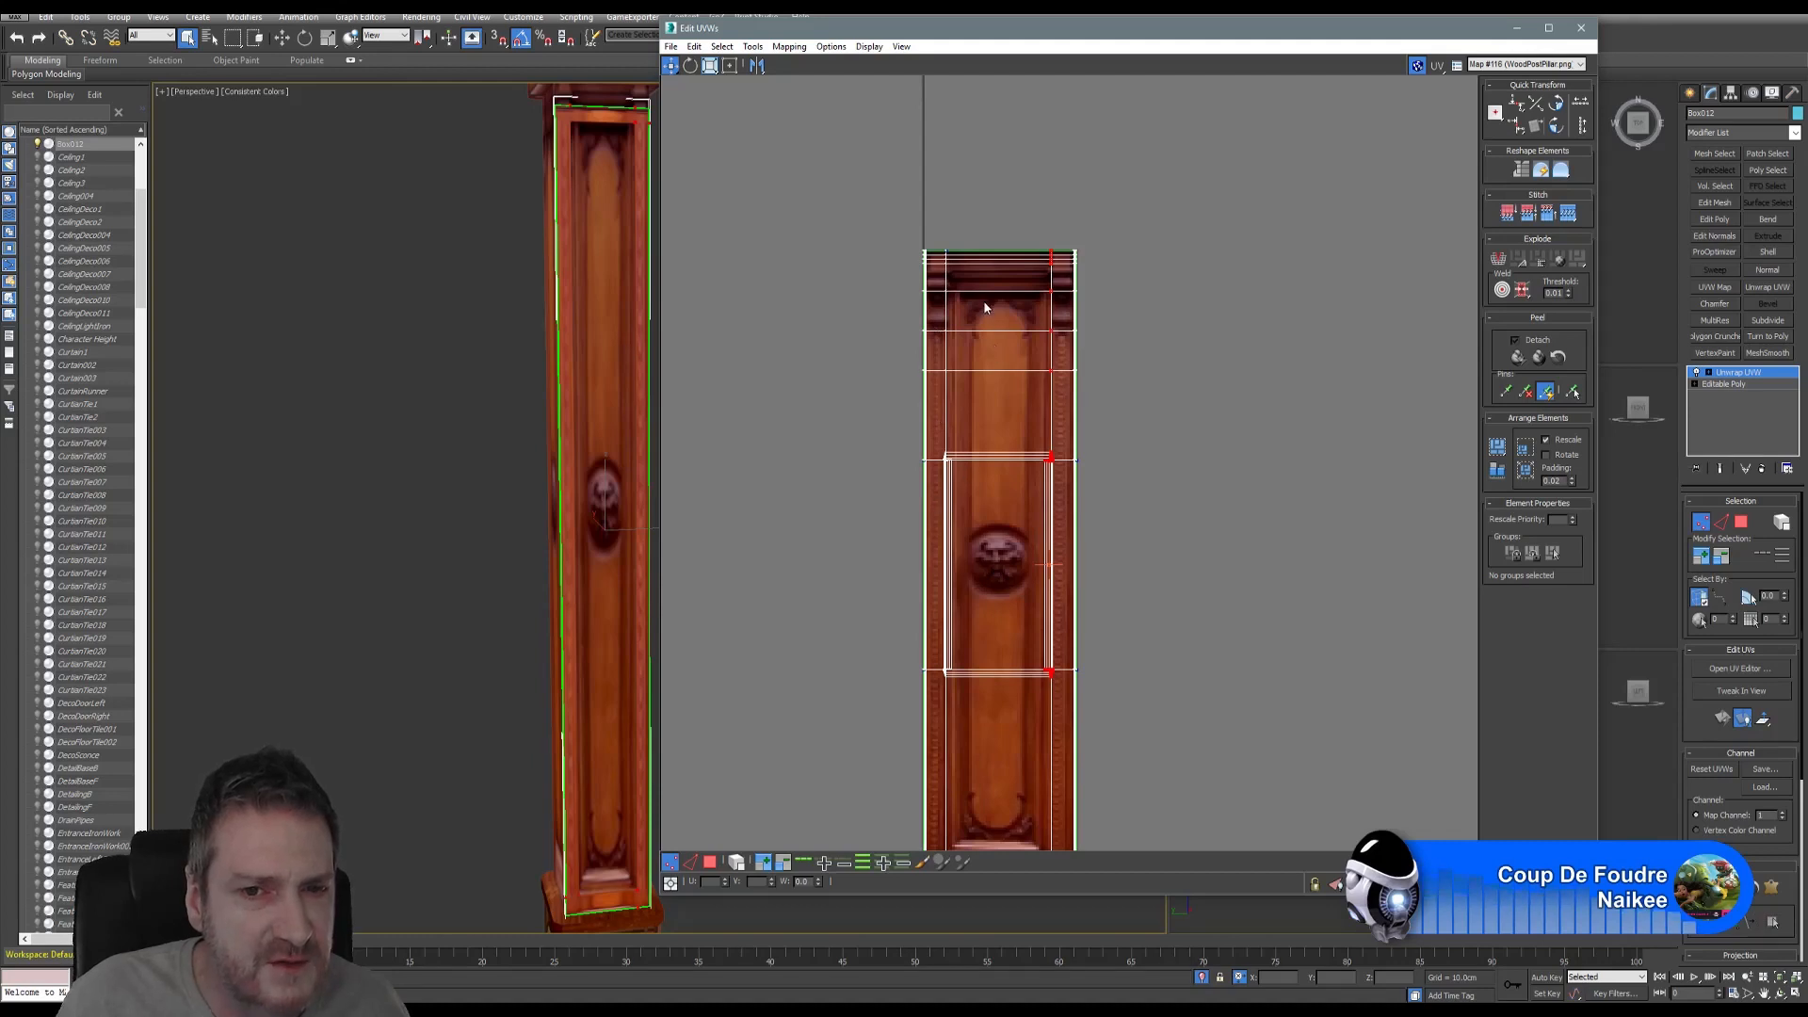
- Select a horizontal row of UV vertices across the inset panel
{"action": "left_click_drag", "start_coordinate": [891, 281], "coordinate": [1156, 313]}
{"action": "scroll", "coordinate": [995, 297], "scroll_direction": "up", "scroll_amount": 2}
{"action": "scroll", "coordinate": [996, 302], "scroll_direction": "up", "scroll_amount": 1}
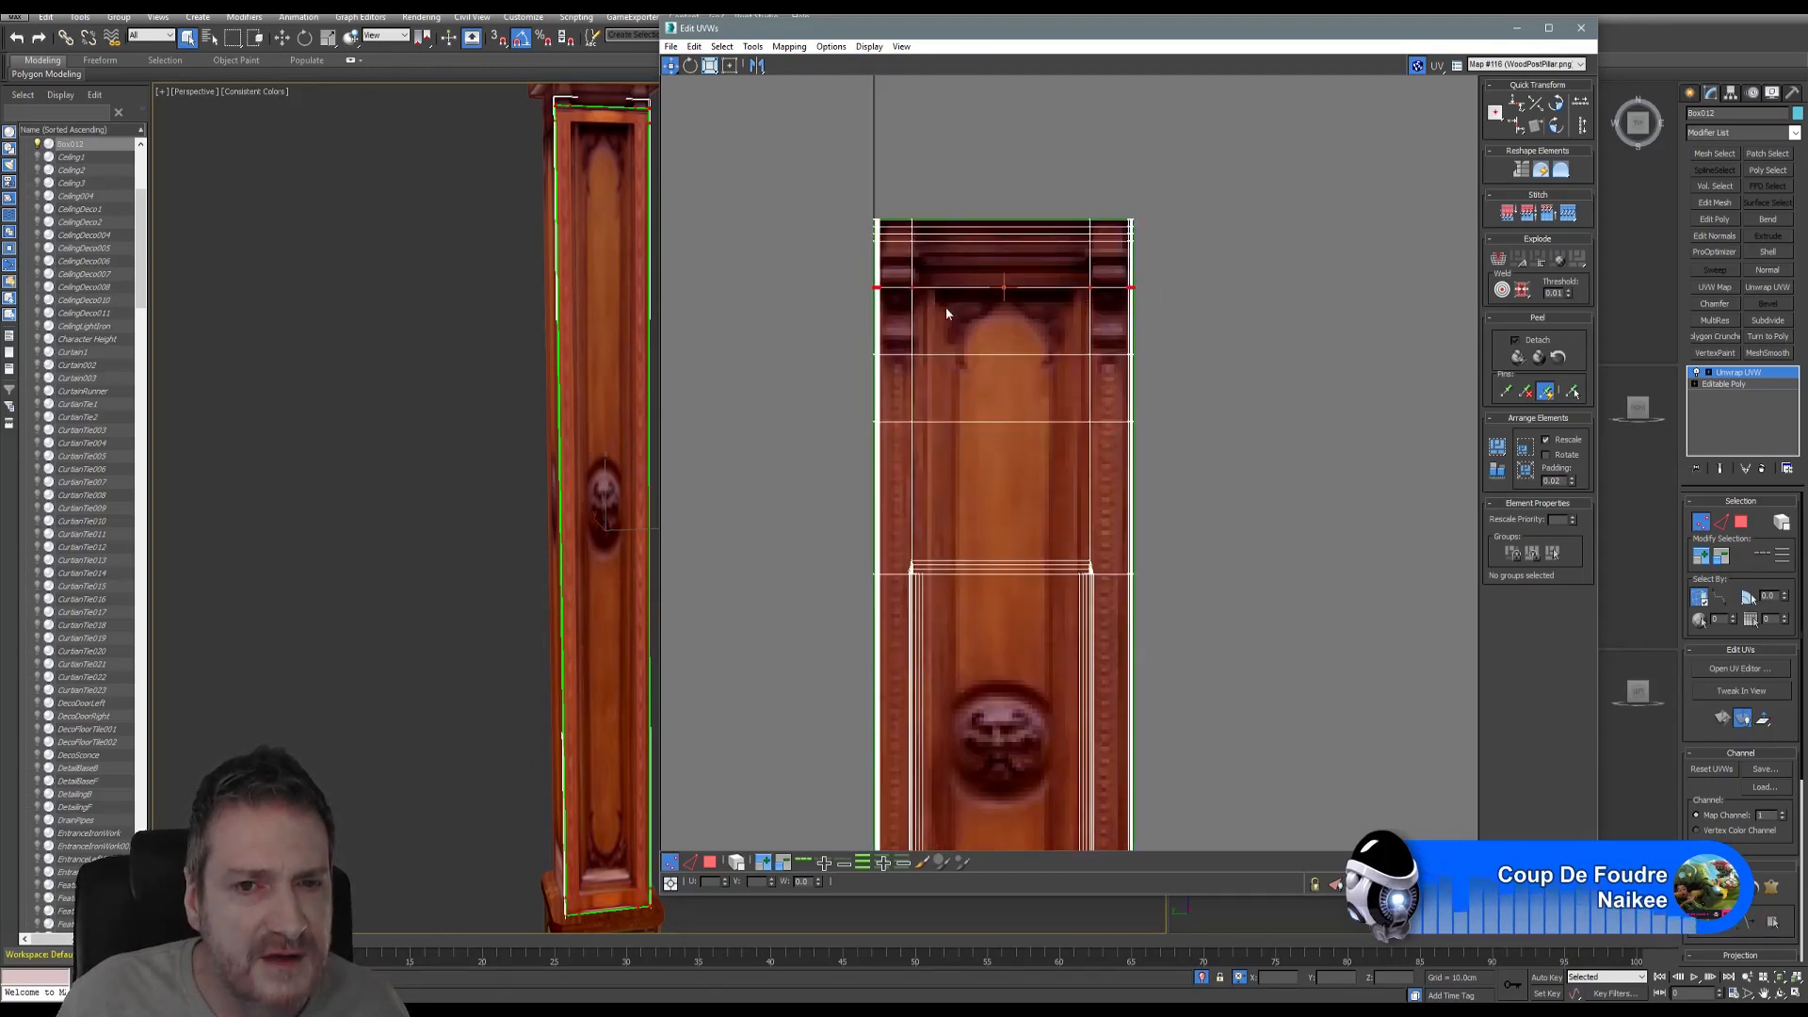
- Move the upper UV rows, including the inset panel's top row, up toward the cap
{"action": "left_click_drag", "start_coordinate": [911, 291], "coordinate": [927, 258]}
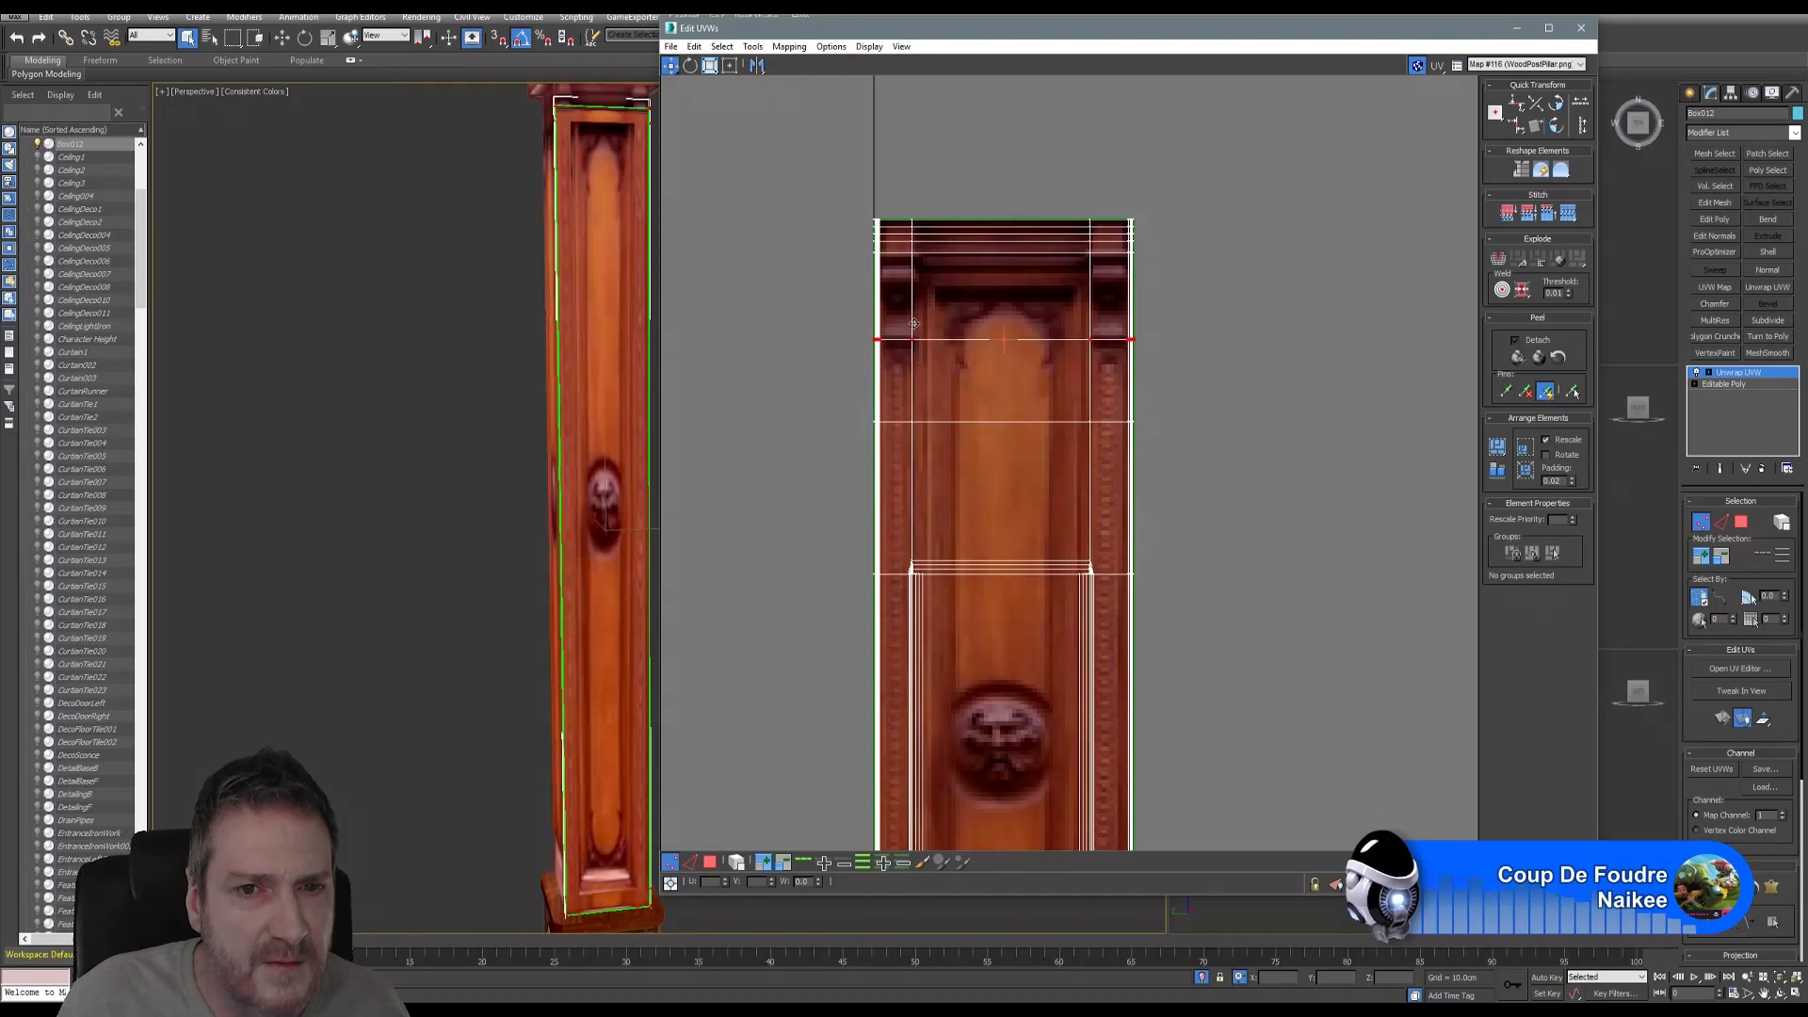
{"action": "left_click_drag", "start_coordinate": [911, 359], "coordinate": [931, 265]}
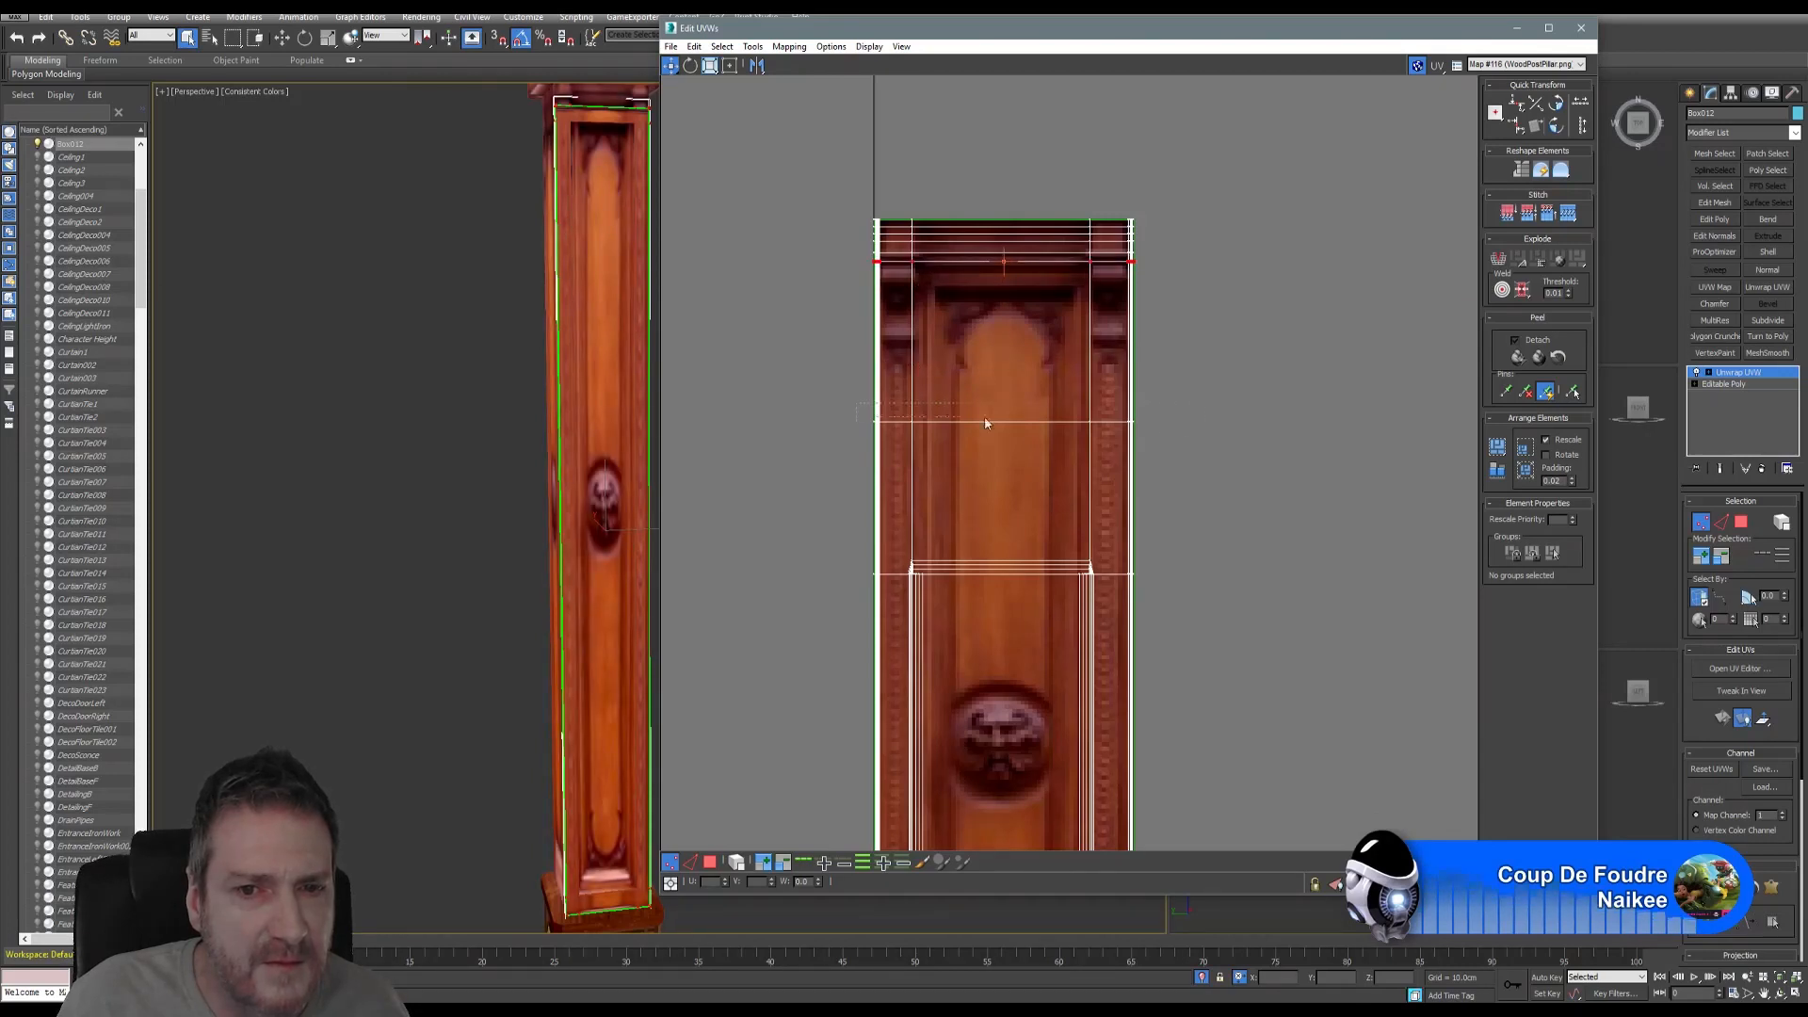
{"action": "left_click_drag", "start_coordinate": [985, 421], "coordinate": [1137, 459]}
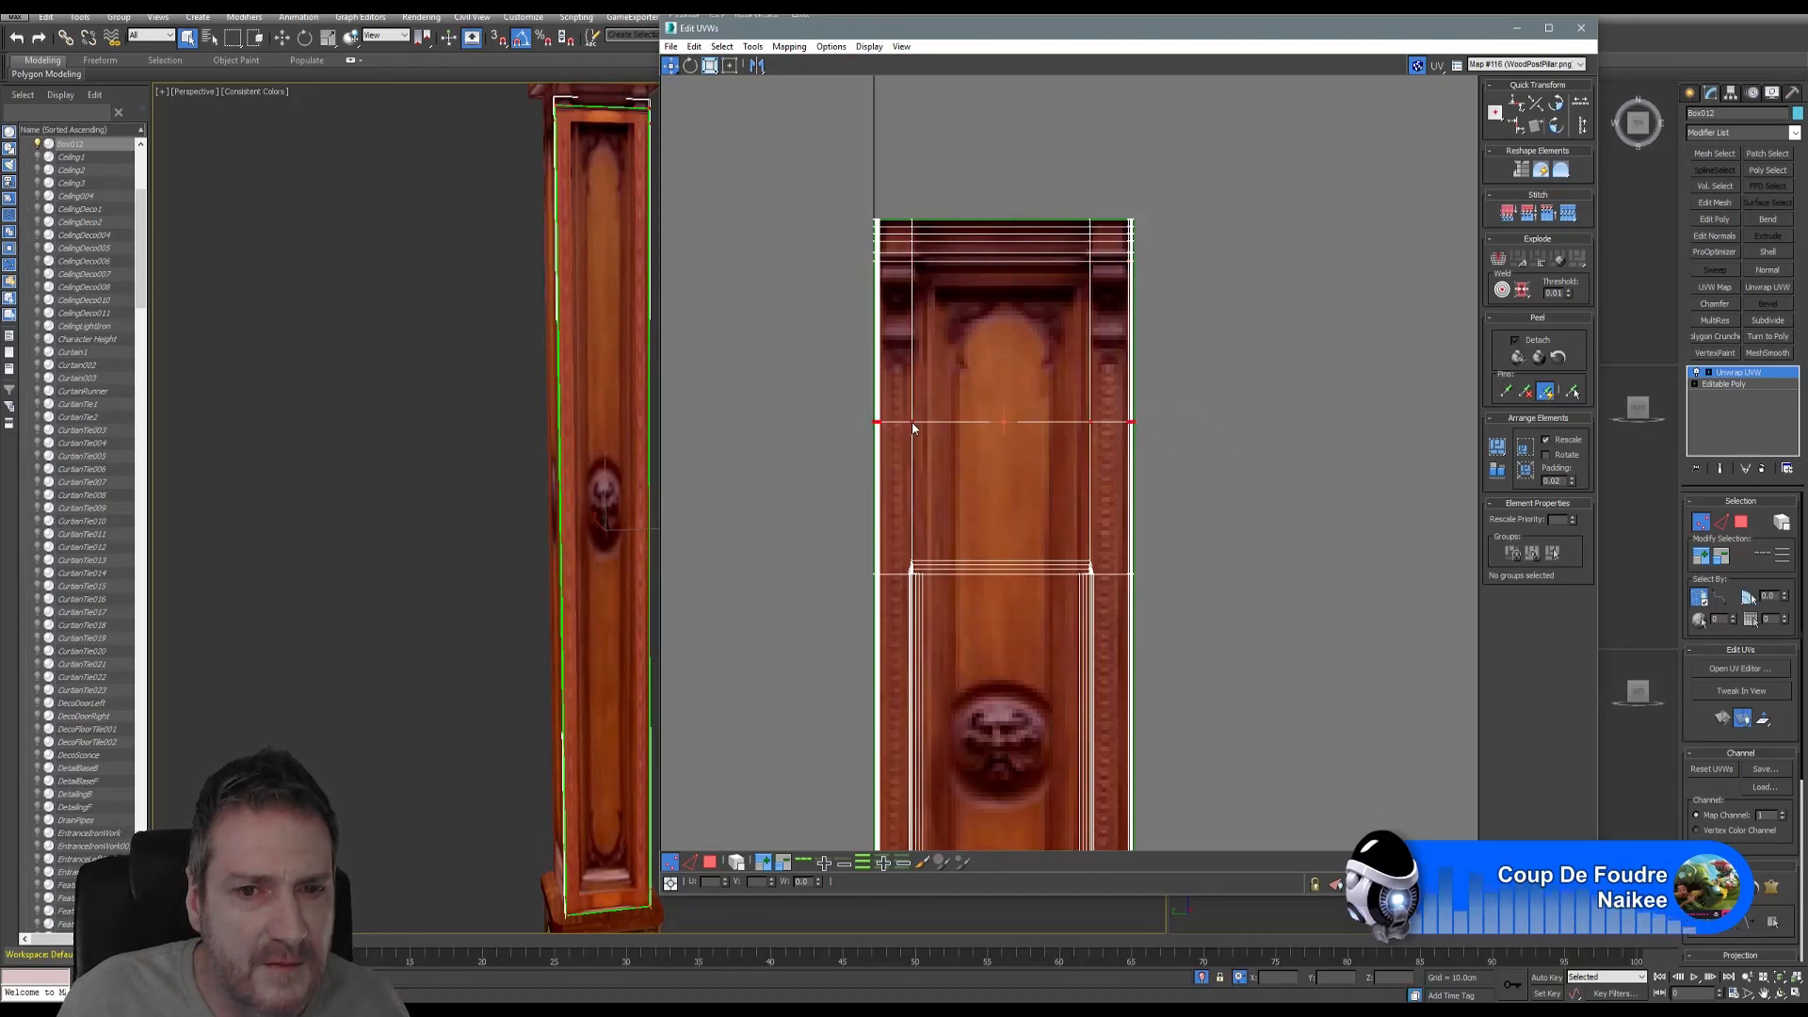
{"action": "left_click_drag", "start_coordinate": [912, 429], "coordinate": [926, 274]}
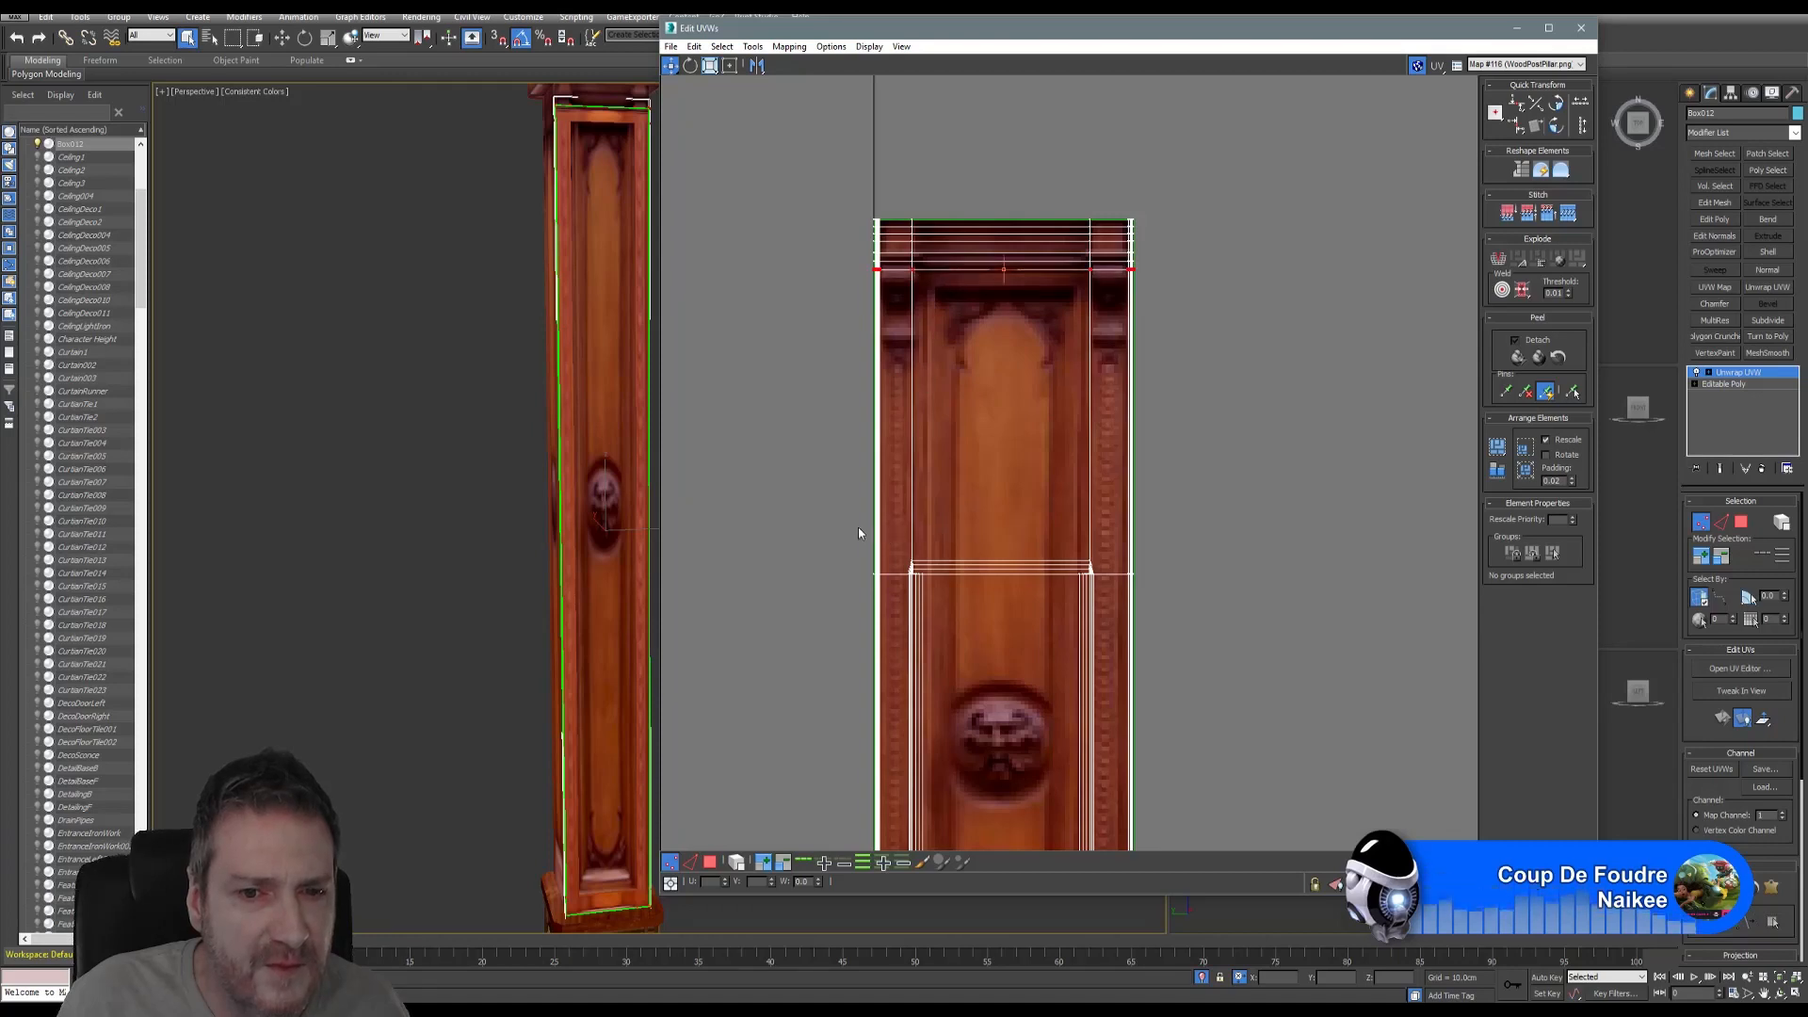
{"action": "left_click_drag", "start_coordinate": [857, 527], "coordinate": [1208, 595]}
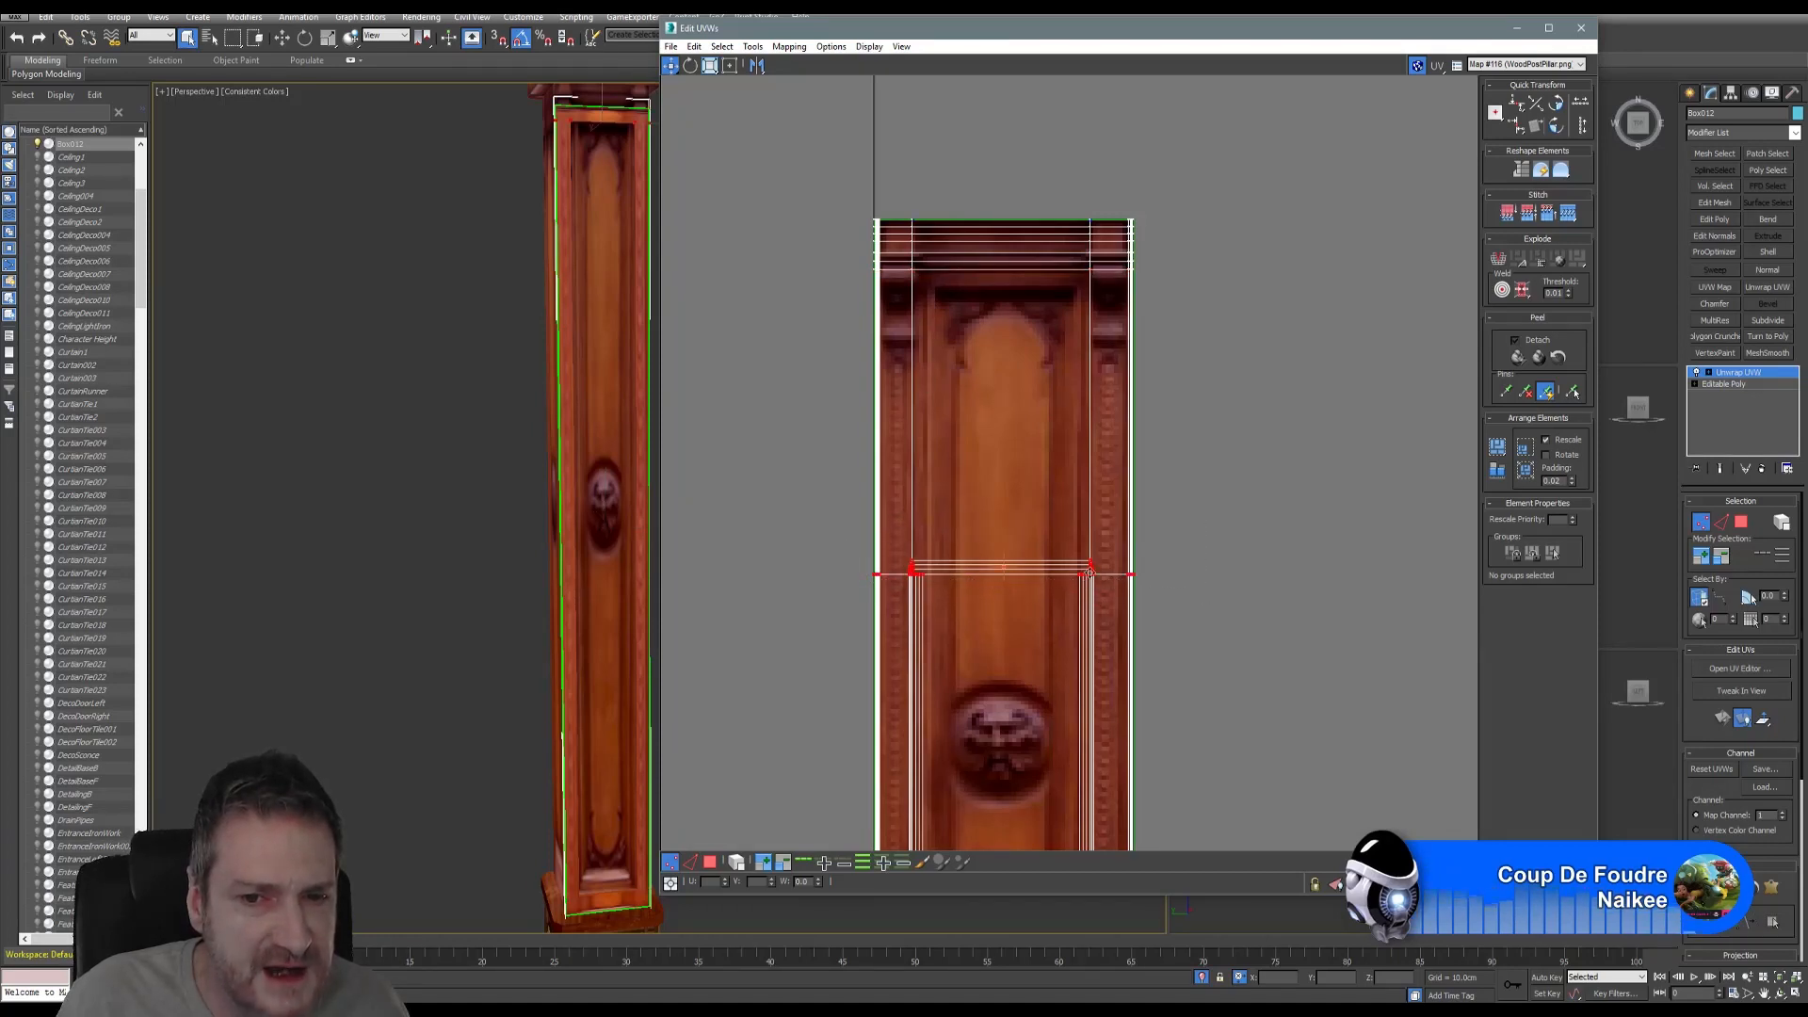
{"action": "left_click_drag", "start_coordinate": [1090, 572], "coordinate": [1113, 285]}
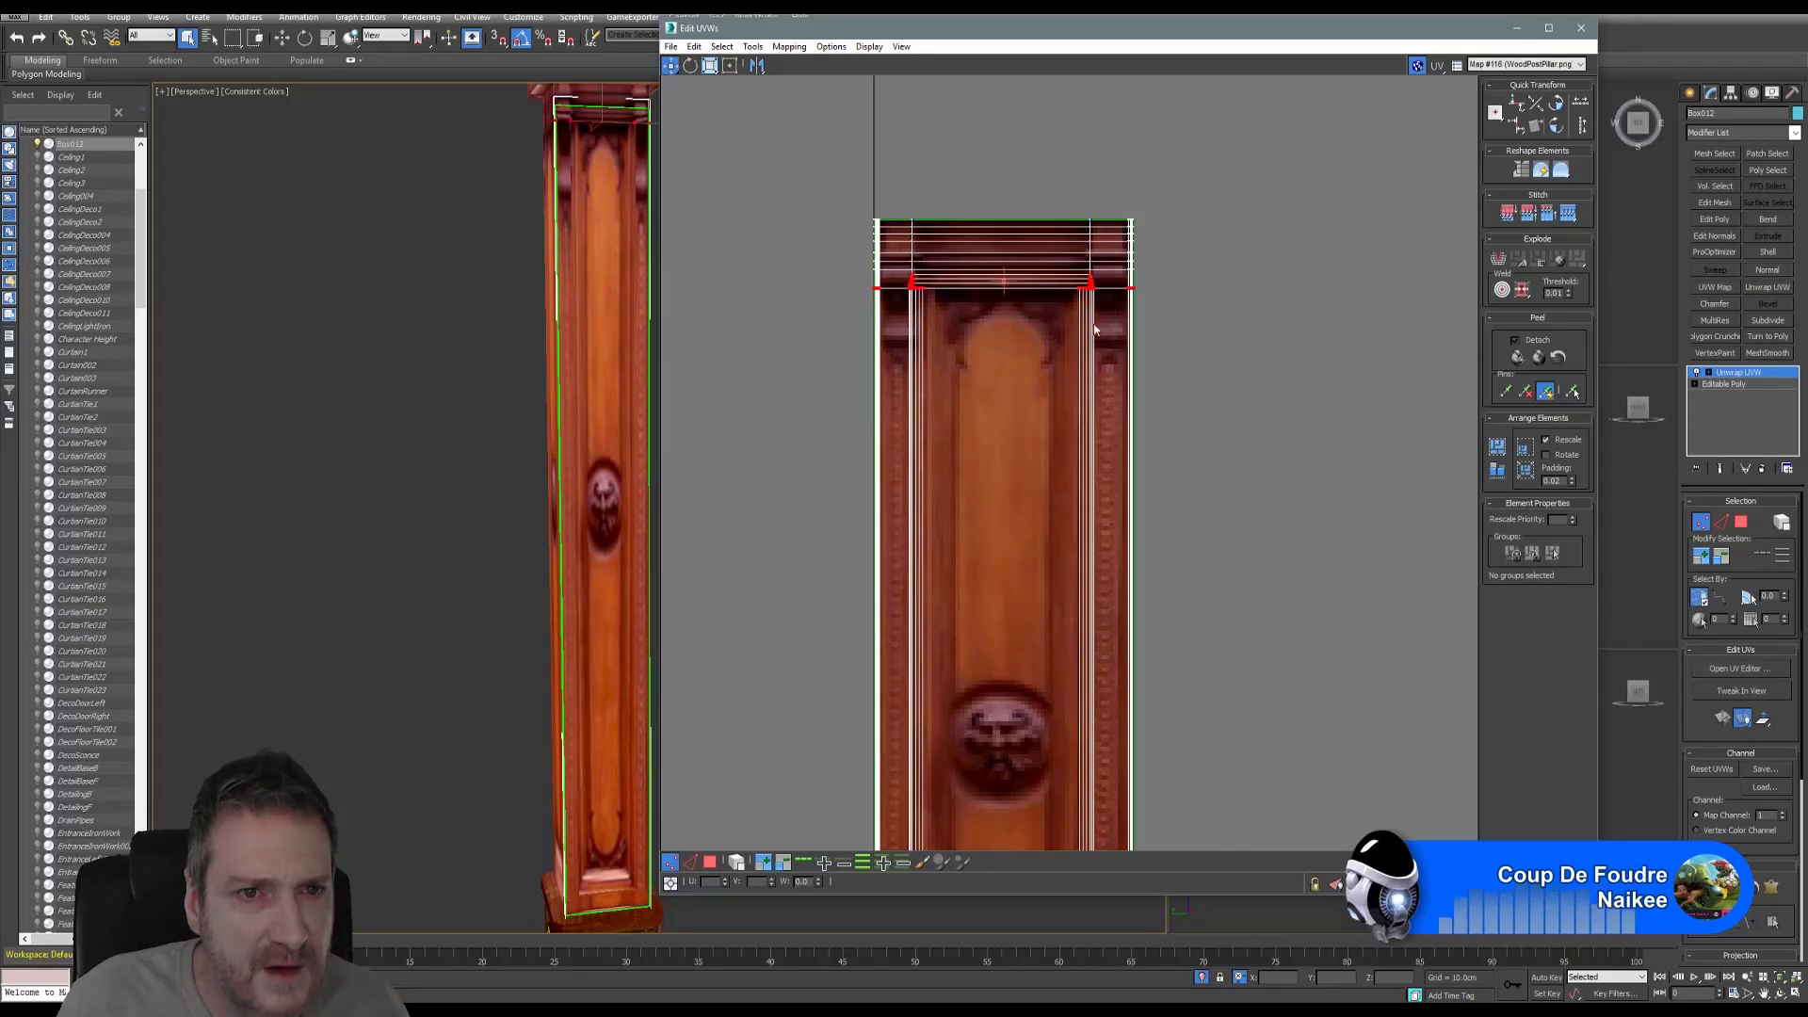
- Move the bottom UV row down so the shell spans the whole texture strip
{"action": "middle_click_drag", "start_coordinate": [1052, 617], "coordinate": [1034, 428]}
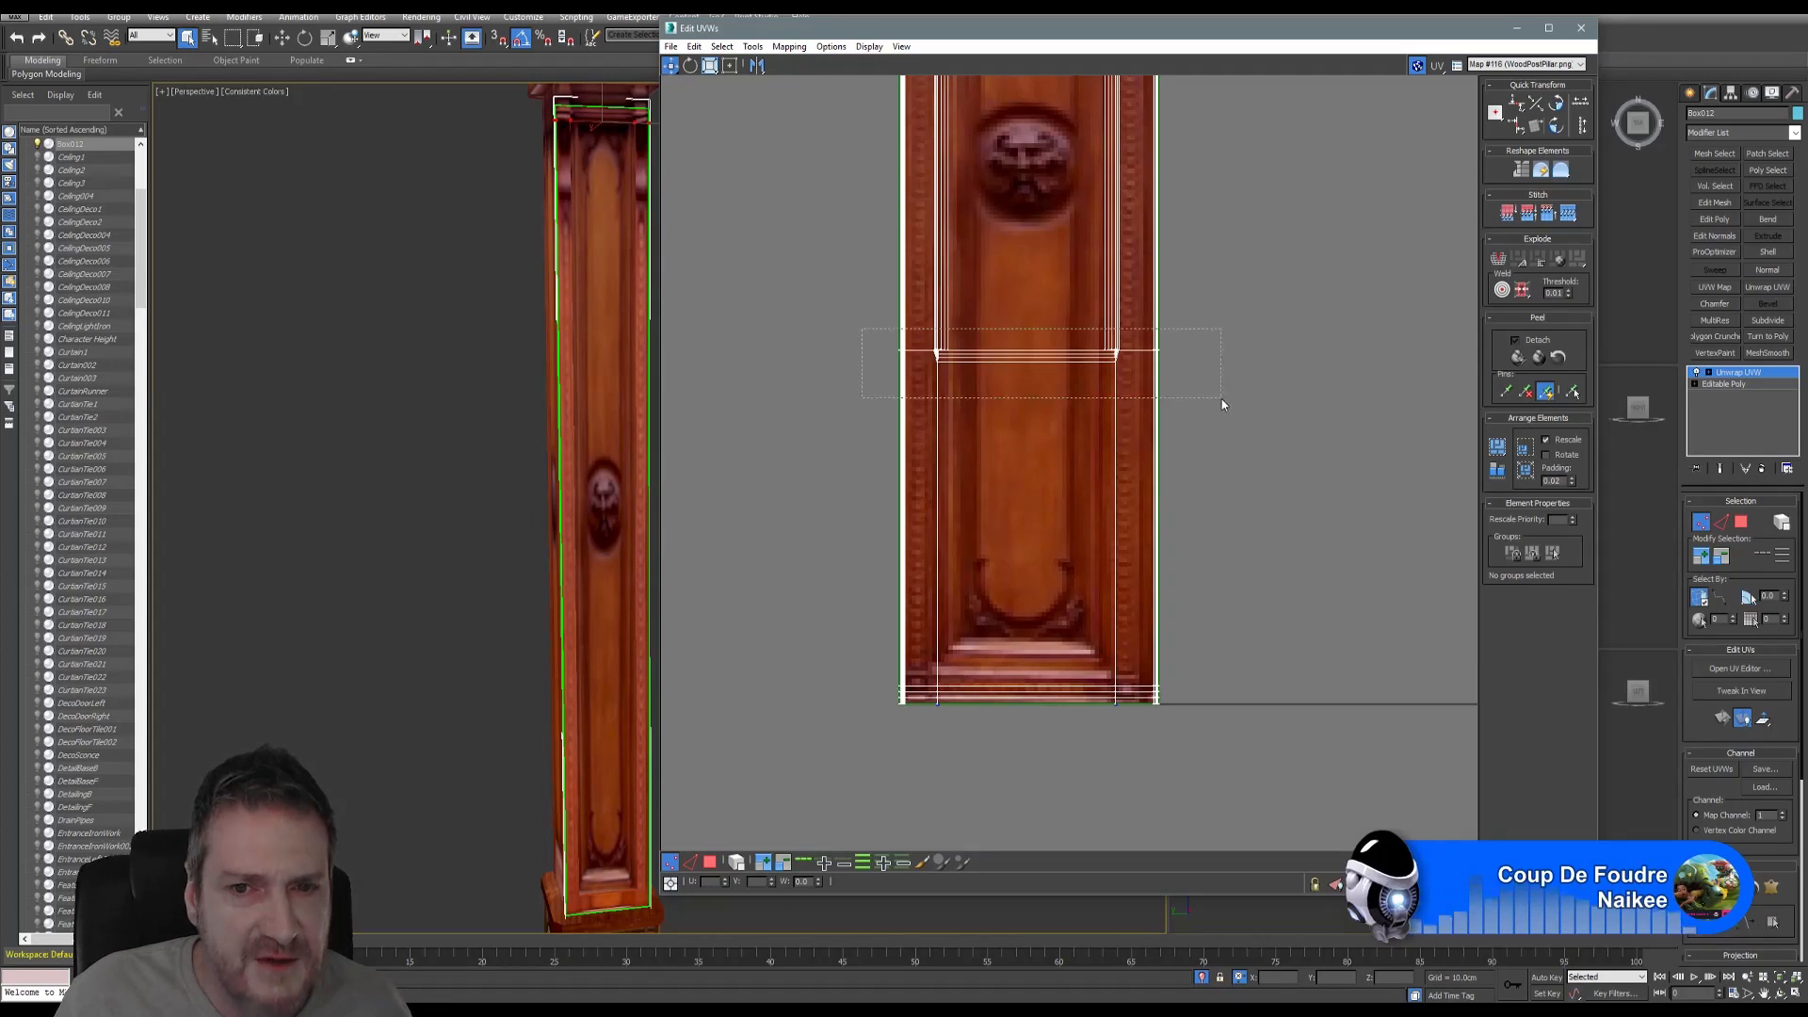
{"action": "left_click_drag", "start_coordinate": [1221, 404], "coordinate": [1221, 404]}
{"action": "left_click_drag", "start_coordinate": [1117, 355], "coordinate": [1140, 672]}
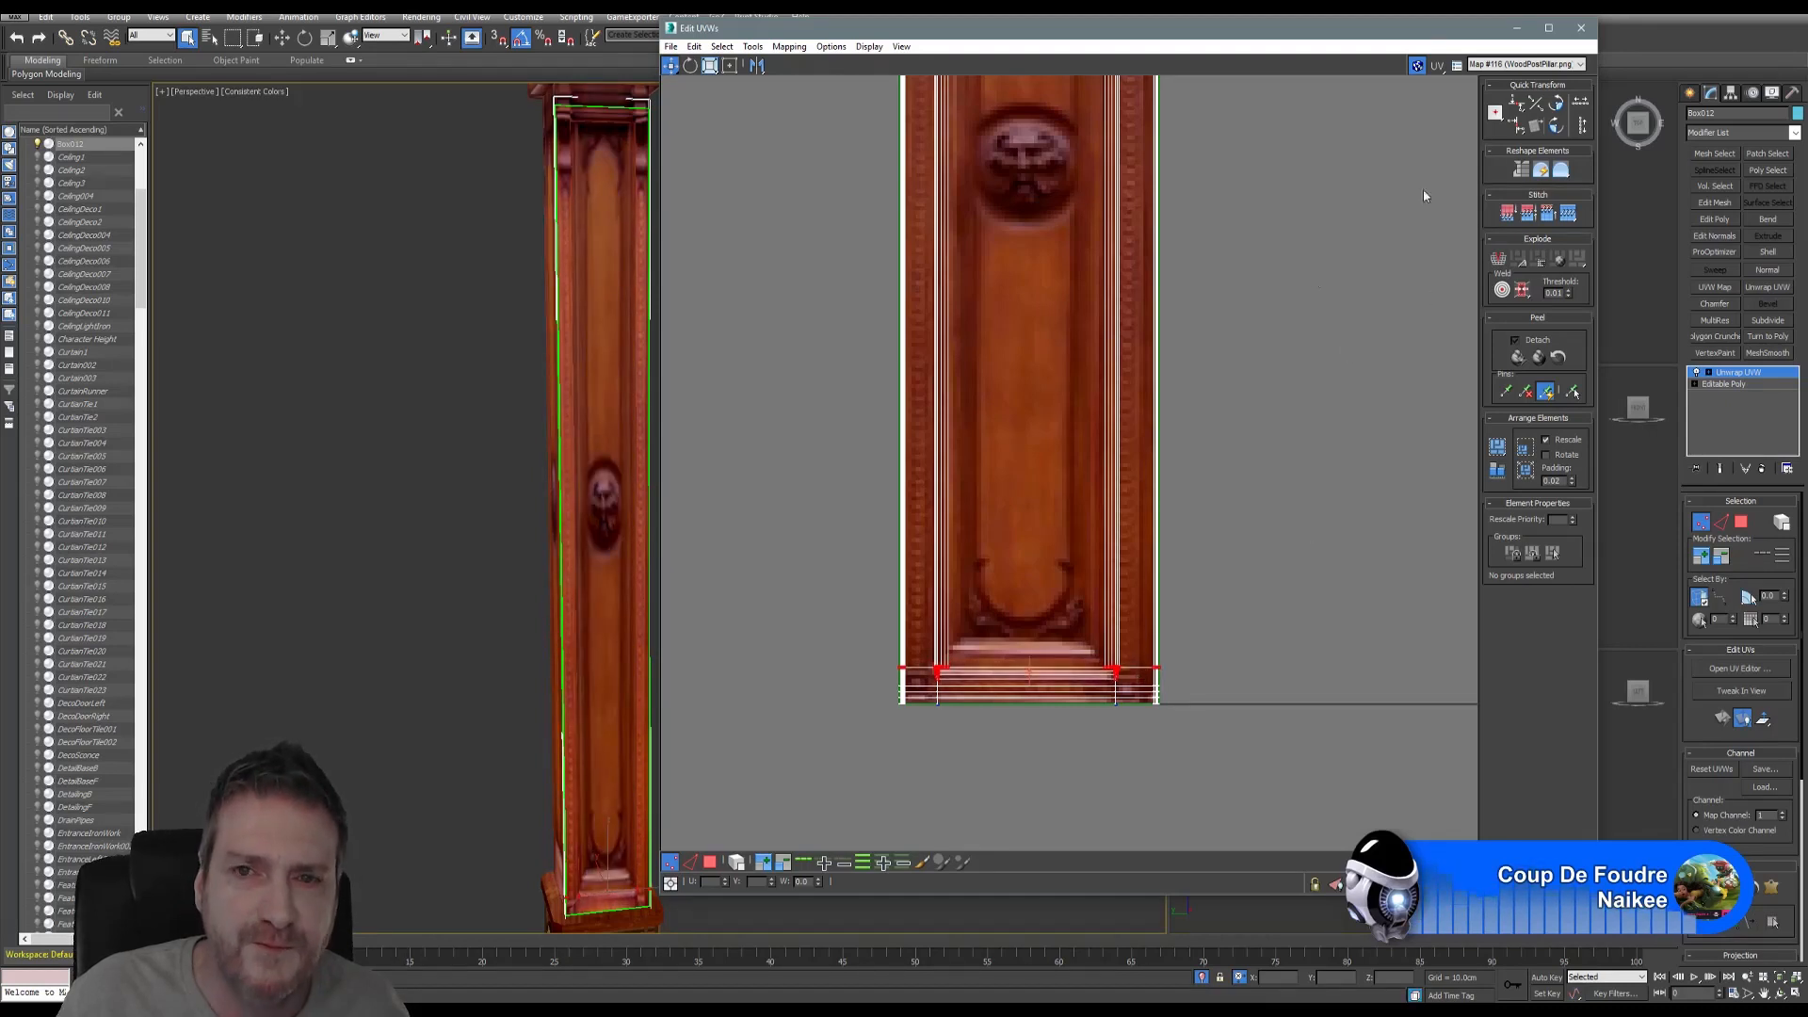
{"action": "scroll", "coordinate": [1244, 367], "scroll_direction": "down", "scroll_amount": 4}
{"action": "middle_click_drag", "start_coordinate": [1244, 367], "coordinate": [1245, 514]}
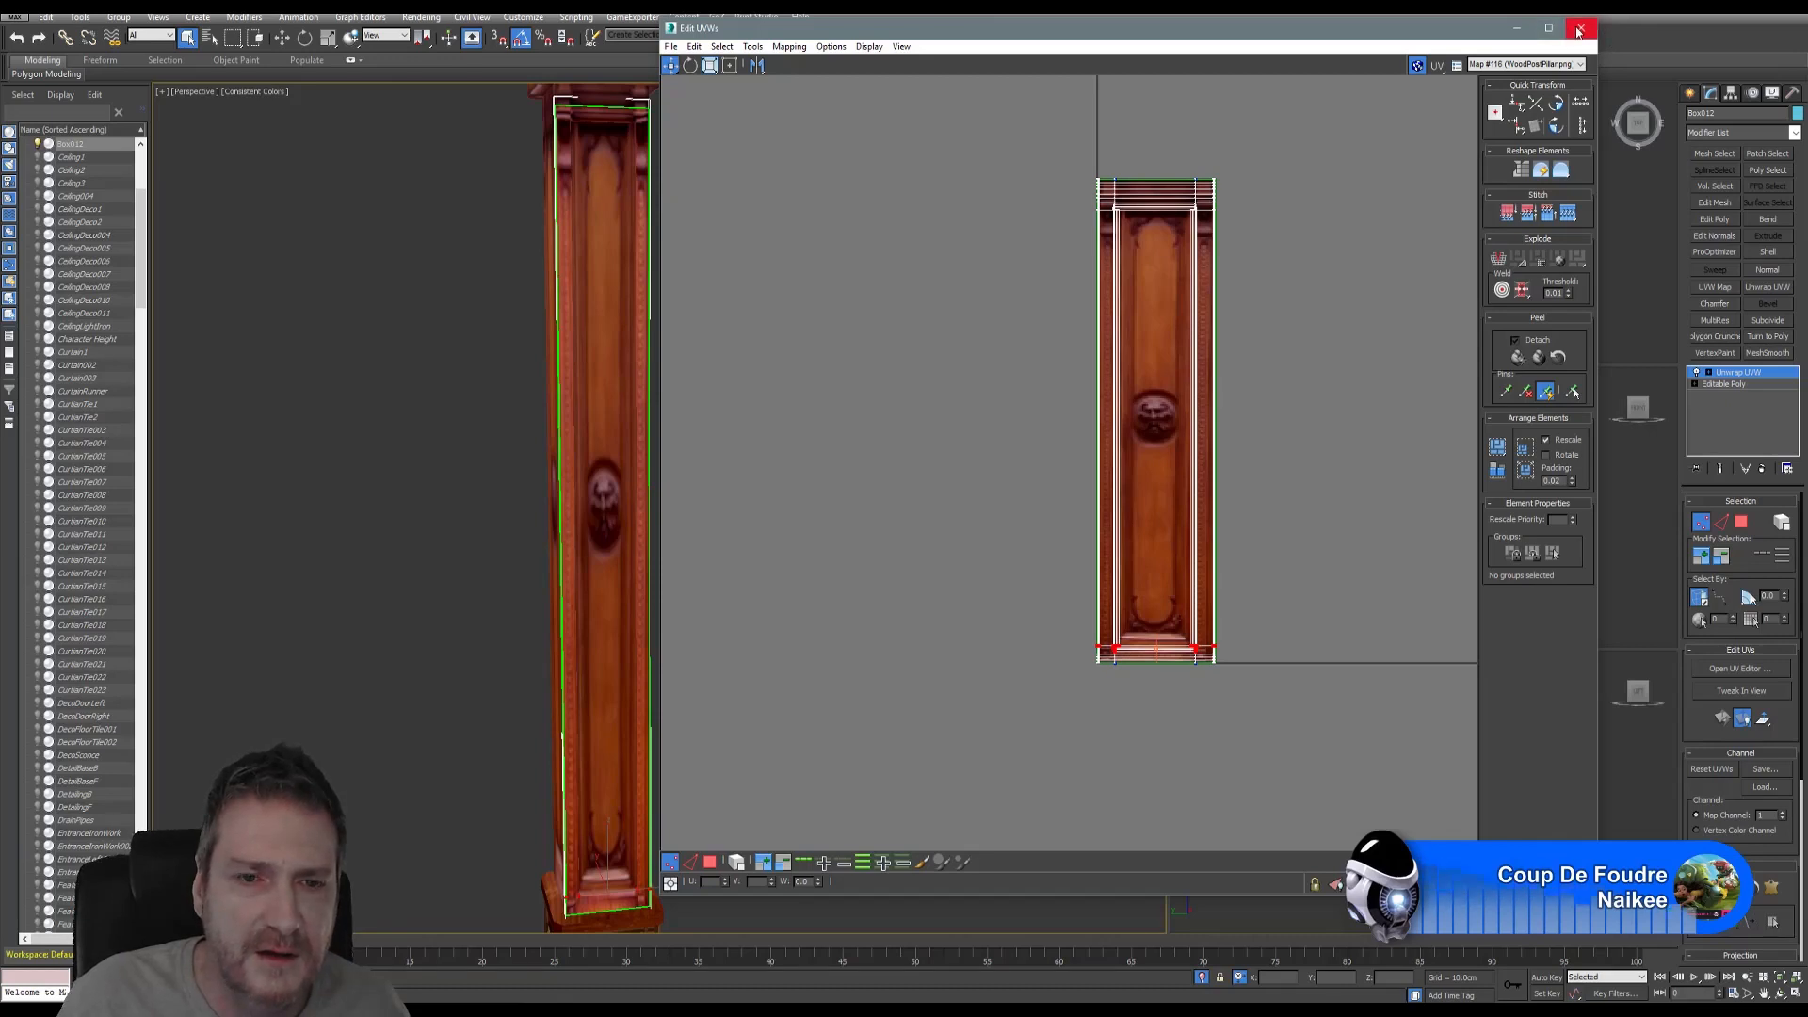
- Orbit the 3D view around the pillar and switch UV selection back to faces
{"action": "middle_click_drag", "start_coordinate": [498, 466], "coordinate": [450, 470]}
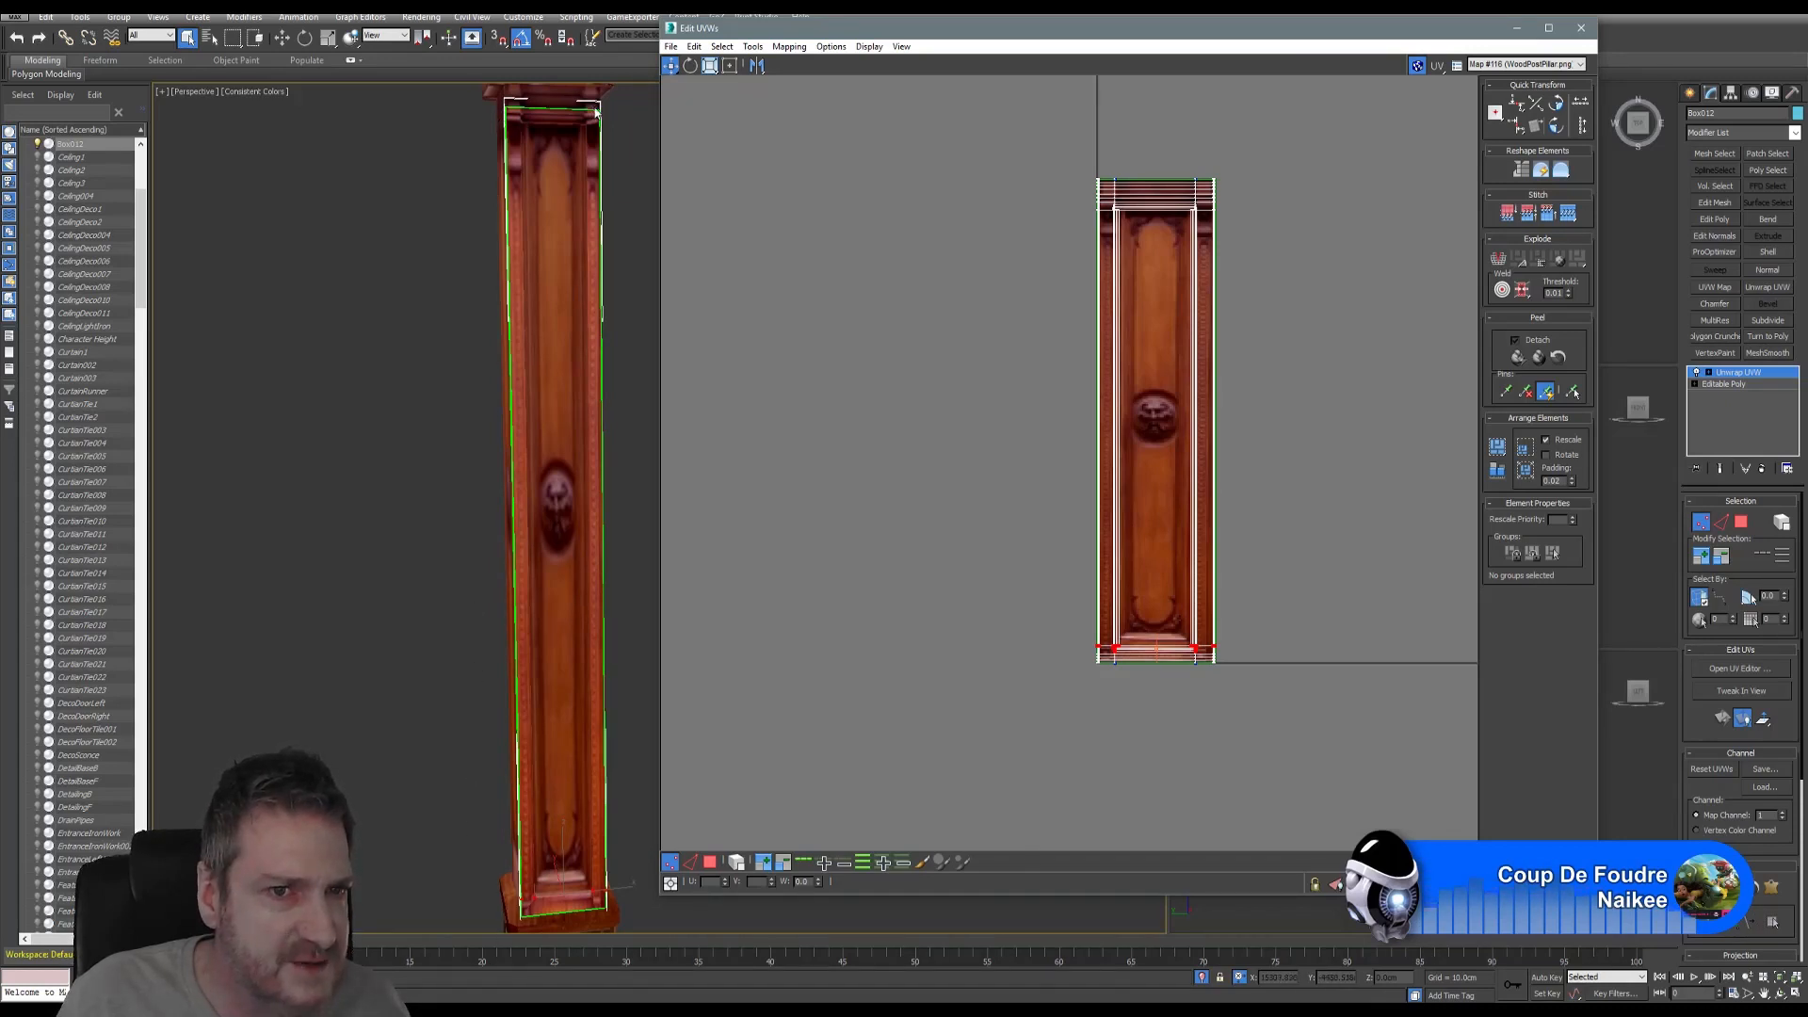
{"action": "scroll", "coordinate": [1747, 811], "scroll_direction": "down", "scroll_amount": 5}
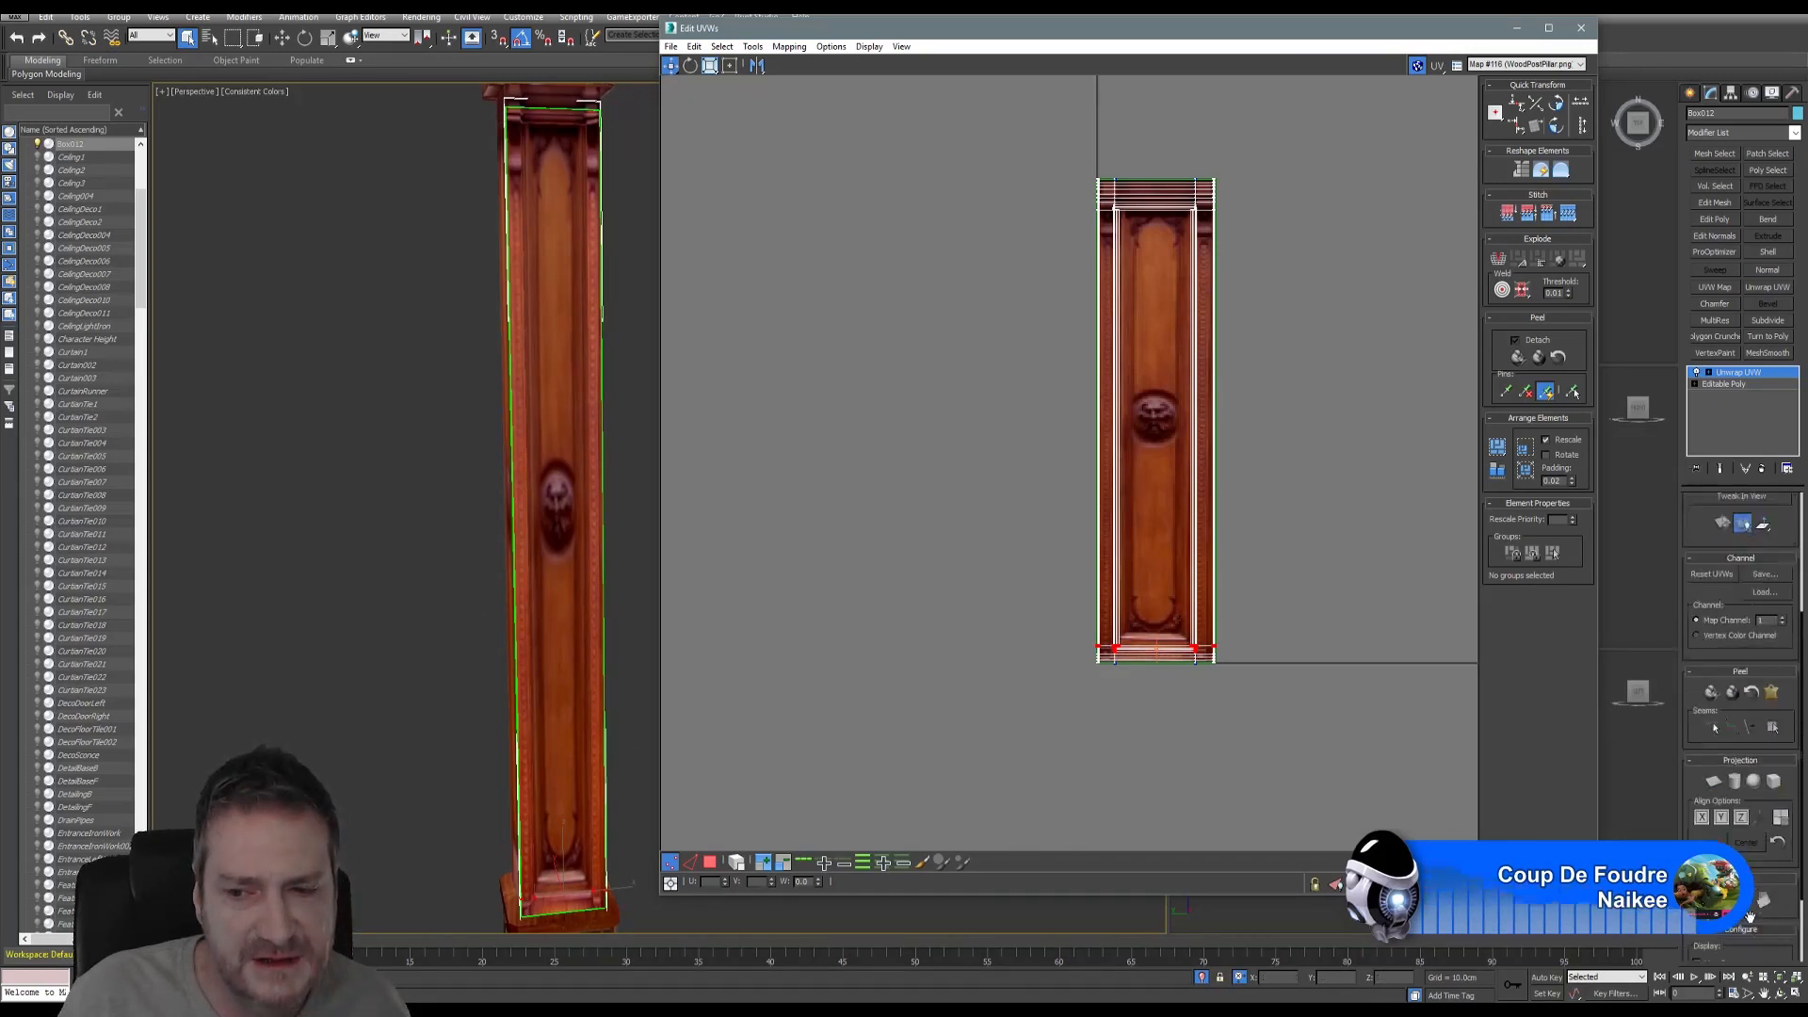
{"action": "scroll", "coordinate": [1749, 916], "scroll_direction": "down", "scroll_amount": 2}
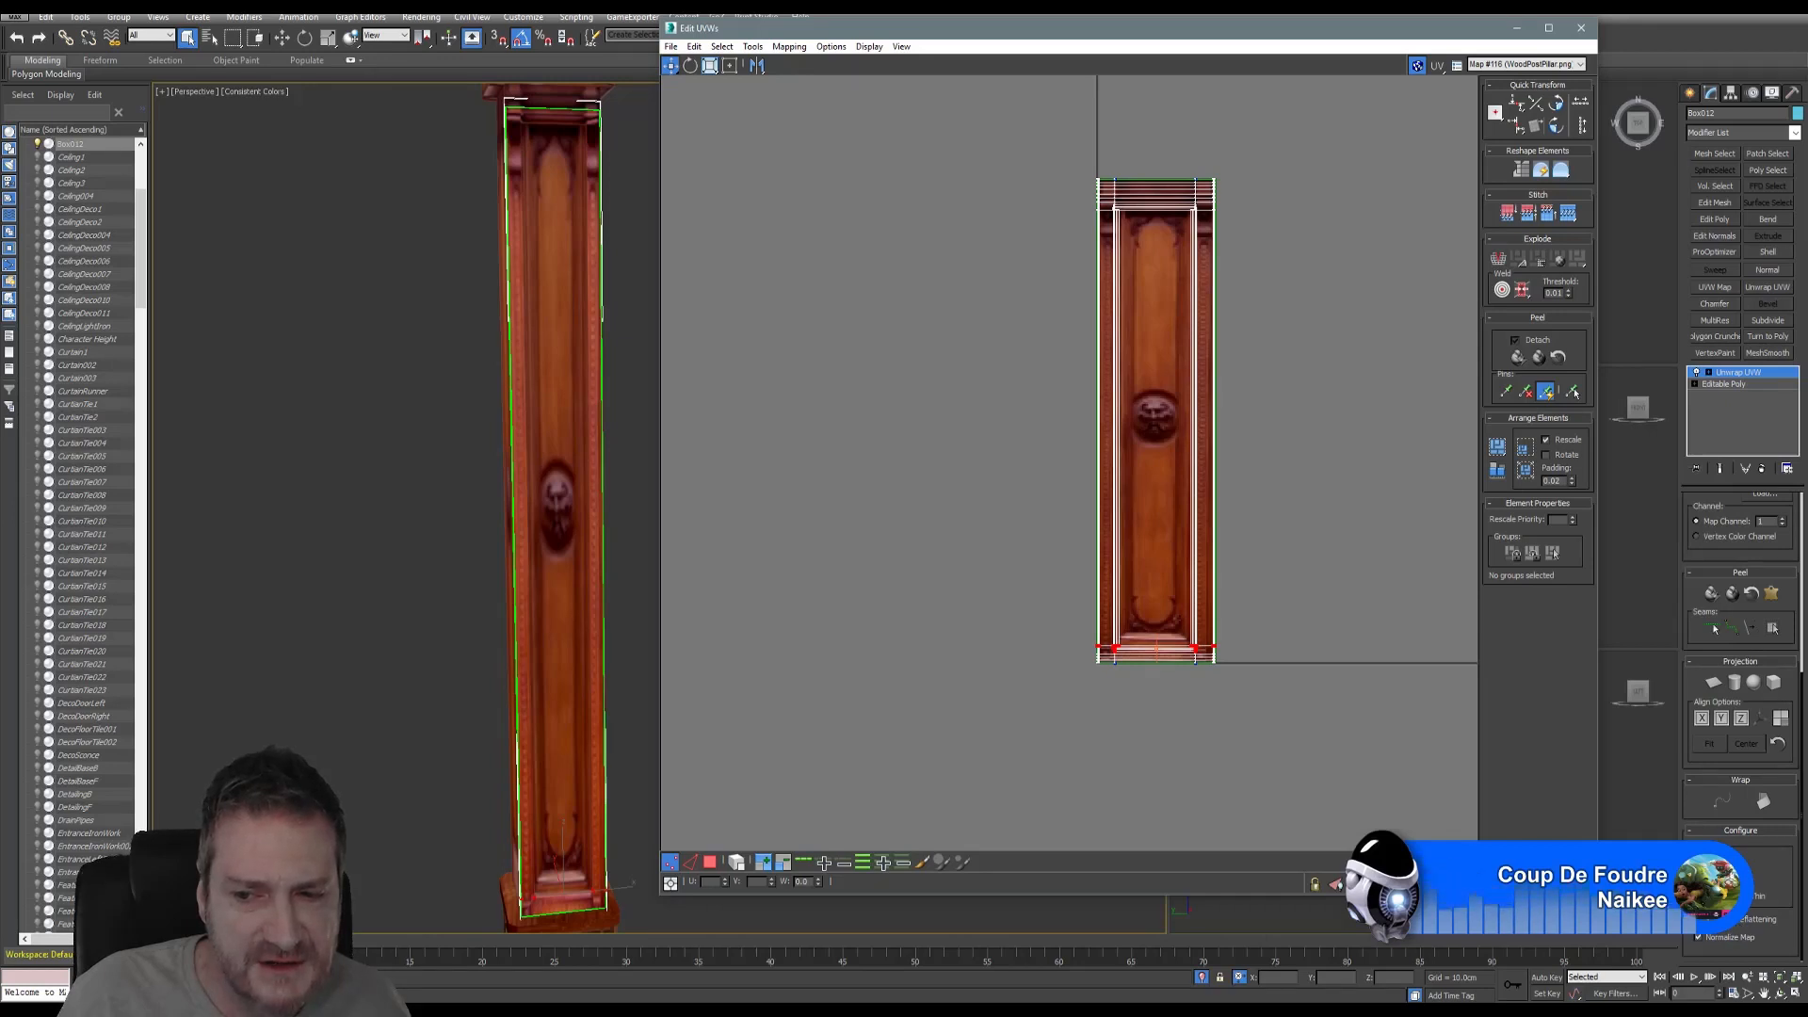
{"action": "middle_click_drag", "start_coordinate": [504, 448], "coordinate": [490, 459]}
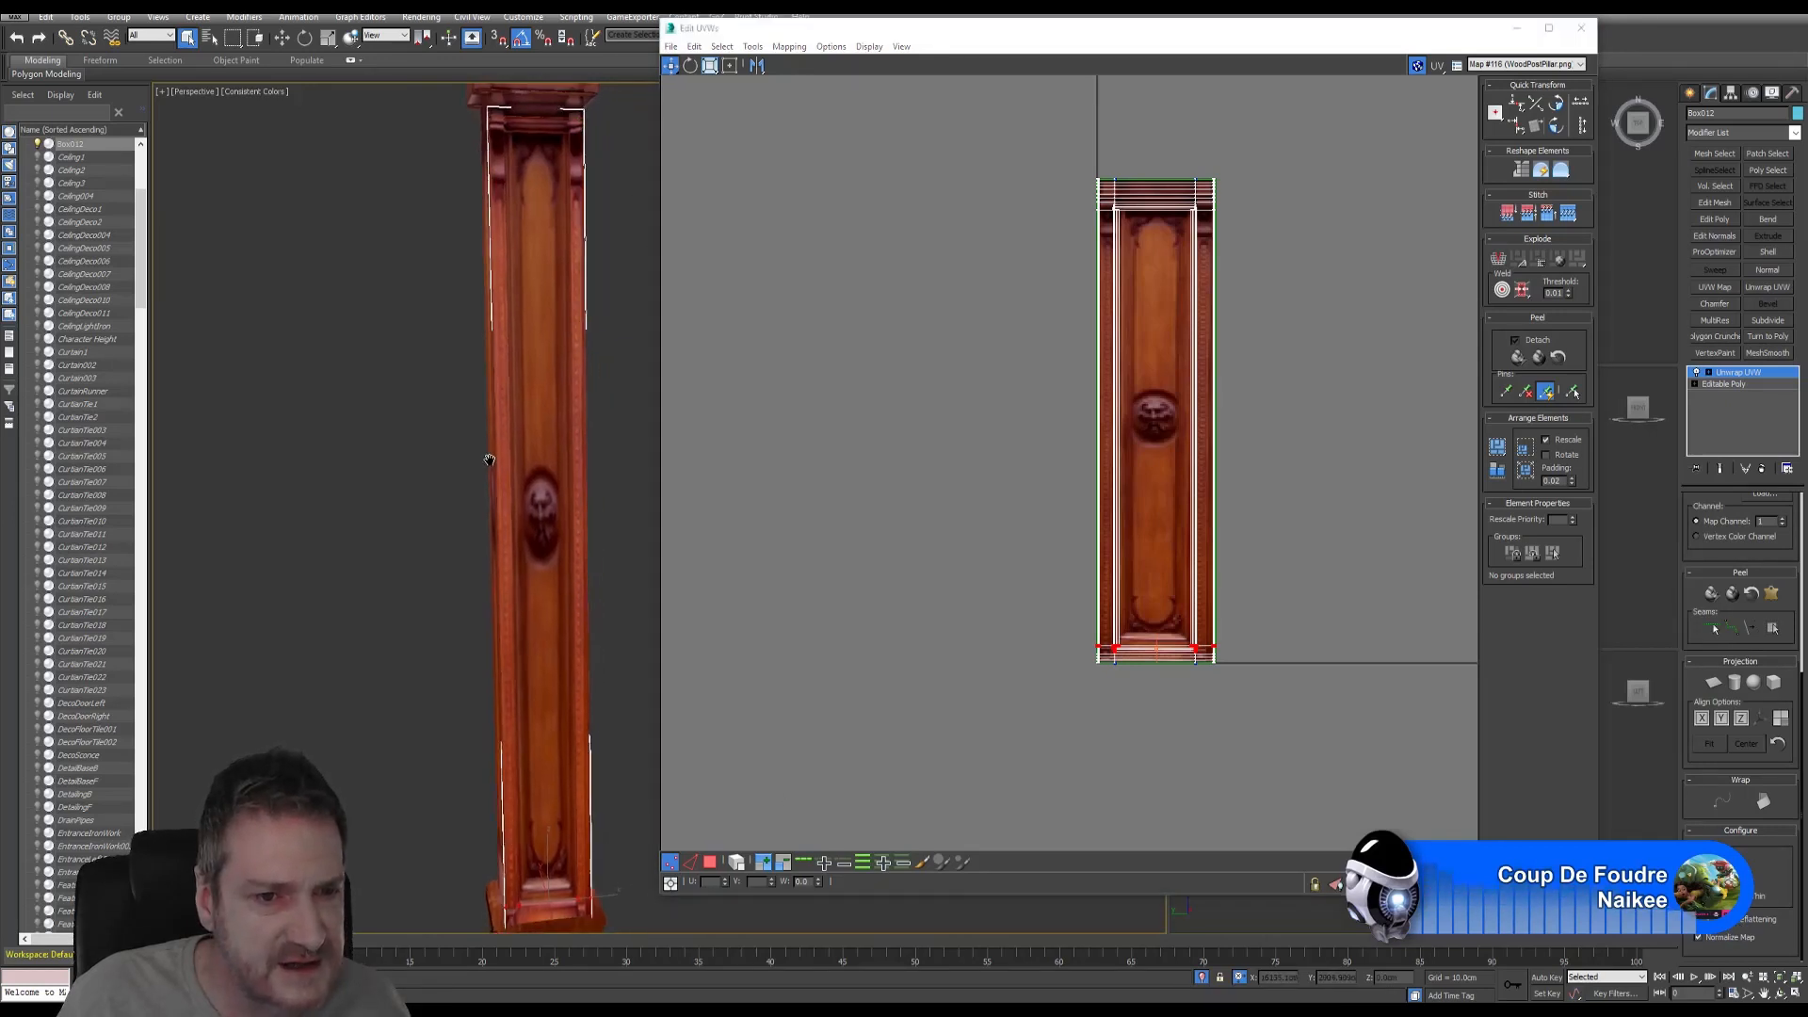
{"action": "mouse_move", "coordinate": [597, 553]}
{"action": "middle_mouse_down", "text": "alt"}
{"action": "mouse_move", "coordinate": [565, 546]}
{"action": "mouse_move", "coordinate": [608, 546]}
{"action": "middle_mouse_up", "text": "alt"}
{"action": "scroll", "coordinate": [543, 430], "scroll_direction": "up", "scroll_amount": 5}
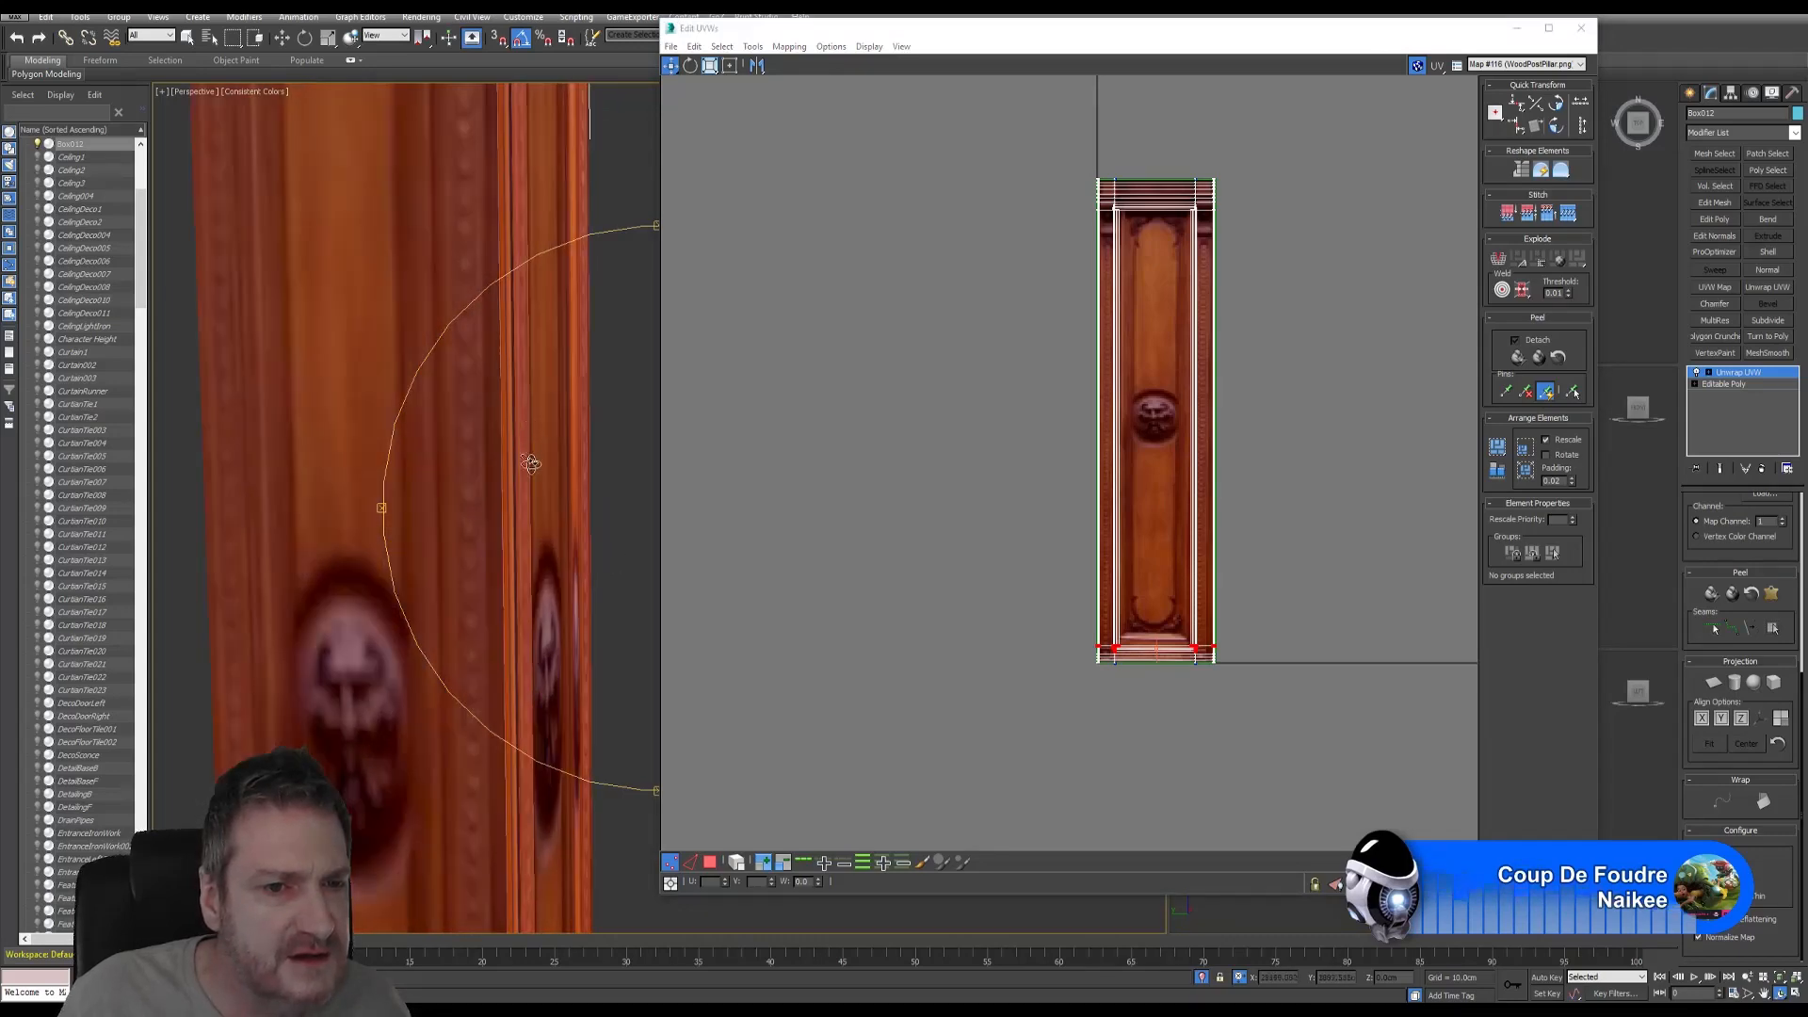
{"action": "middle_click_drag", "start_coordinate": [530, 462], "coordinate": [573, 560], "text": "alt"}
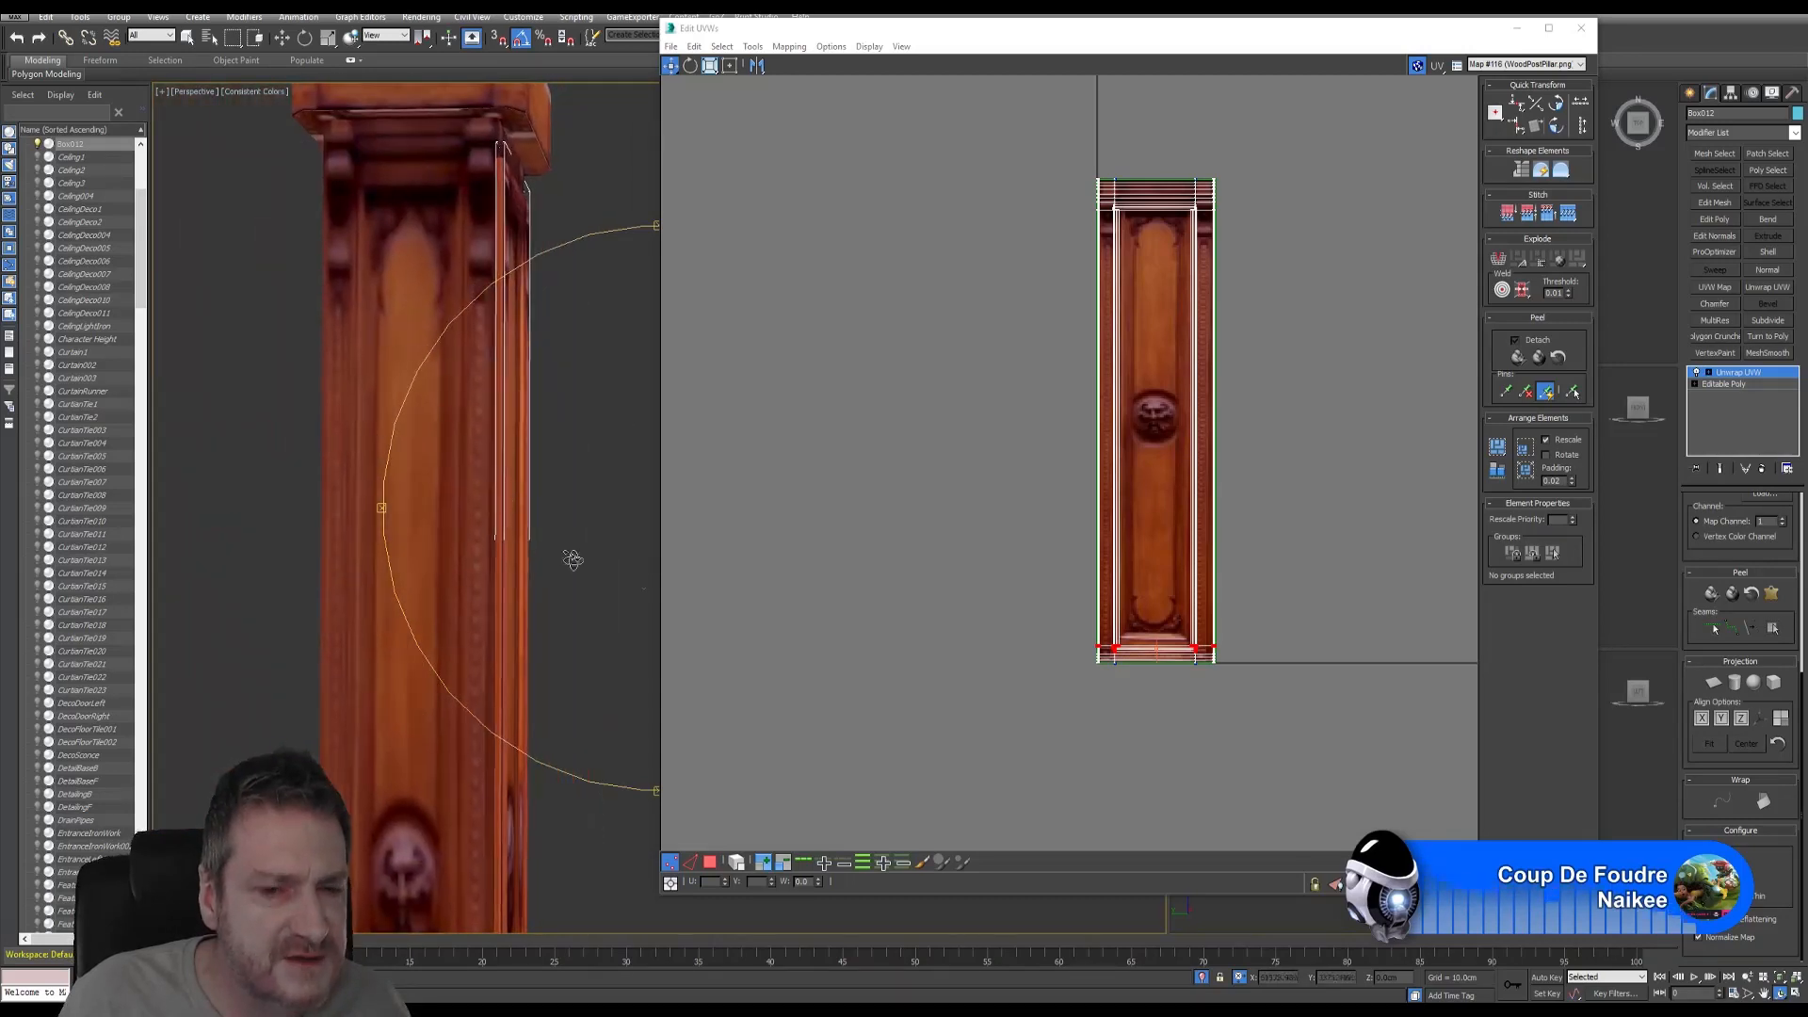
{"action": "left_click", "coordinate": [710, 862]}
{"action": "right_click", "coordinate": [521, 478]}
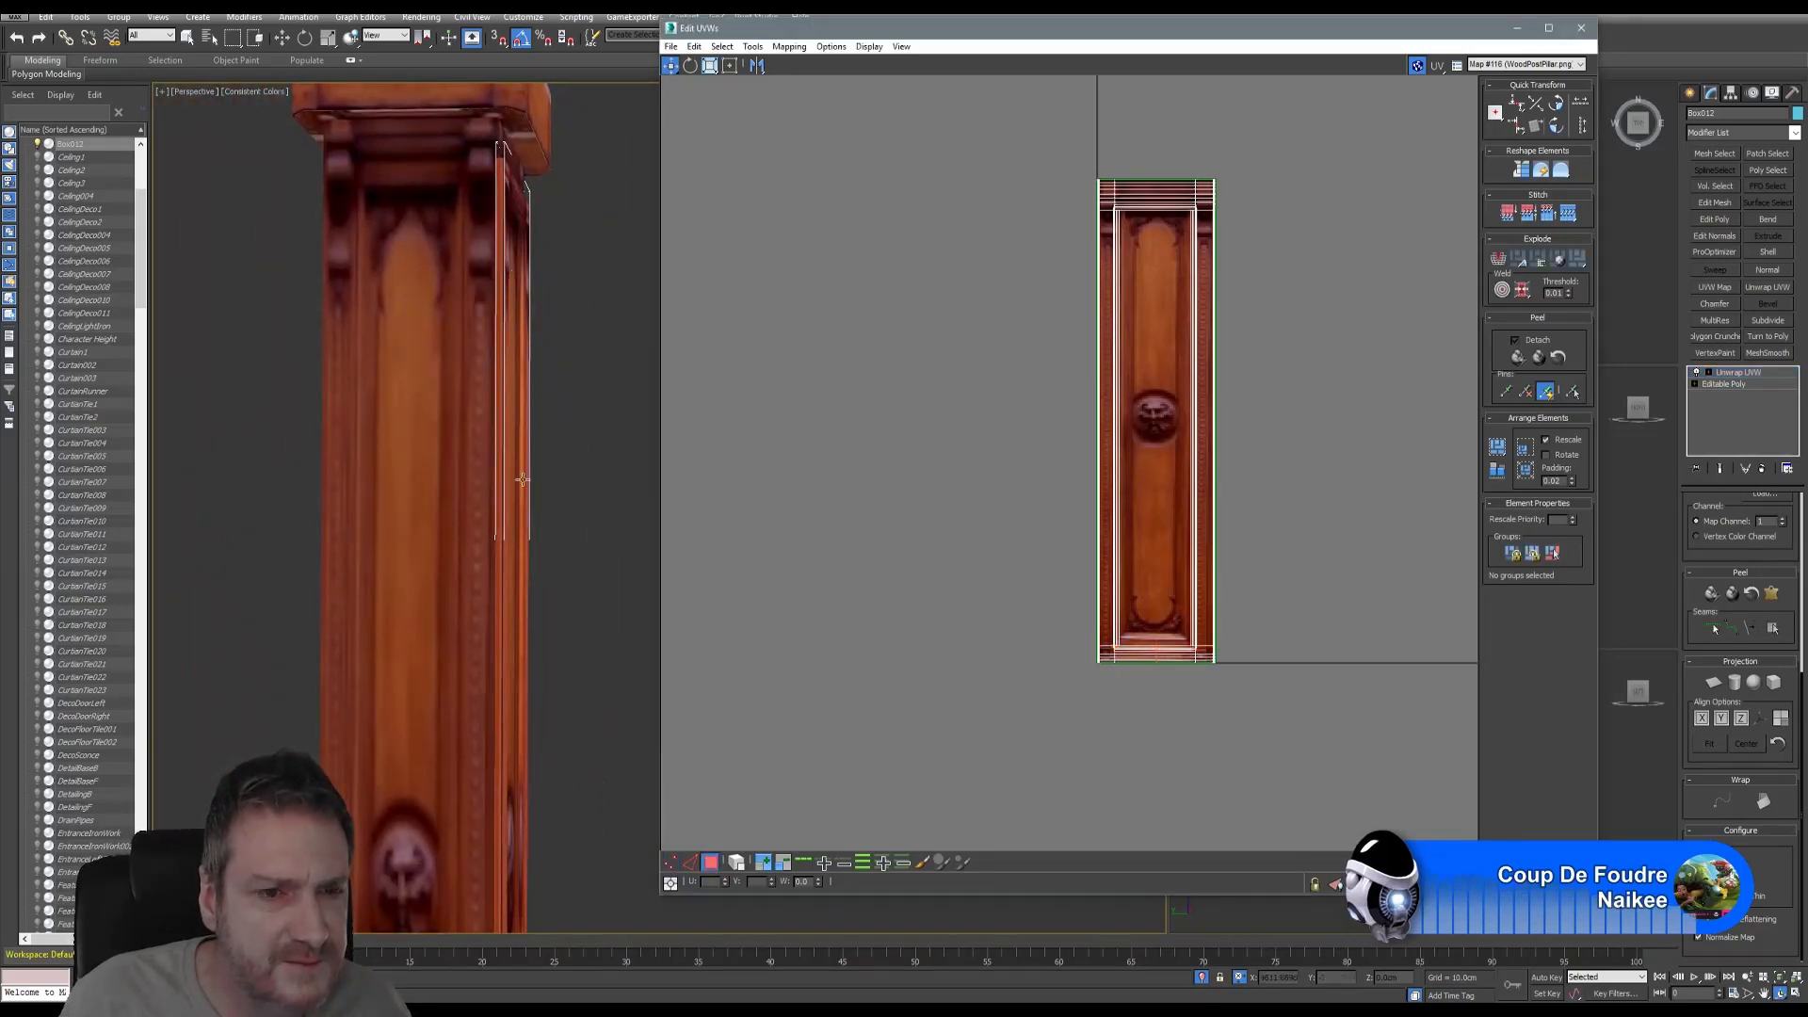
- Select the pillar's narrow corner-strip faces from the top down to the base
{"action": "left_click", "coordinate": [501, 172]}
{"action": "left_click", "coordinate": [501, 200], "text": "ctrl"}
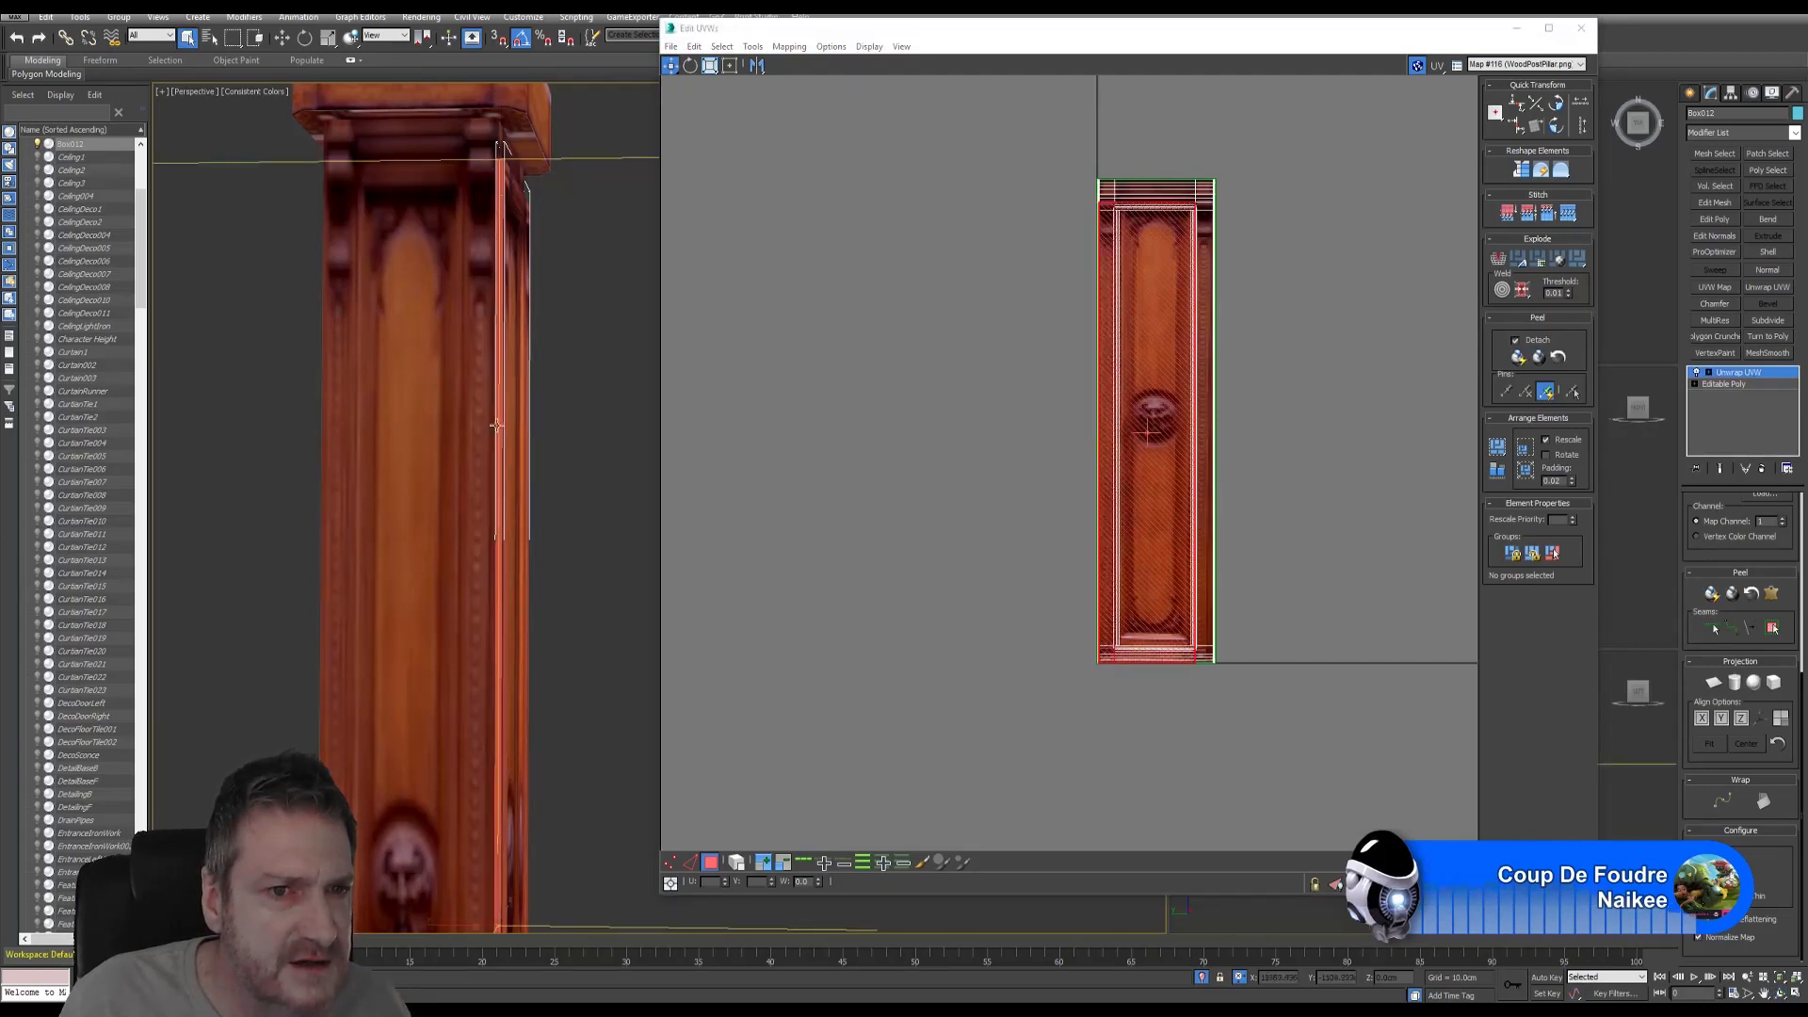
{"action": "middle_click_drag", "start_coordinate": [503, 690], "coordinate": [528, 323]}
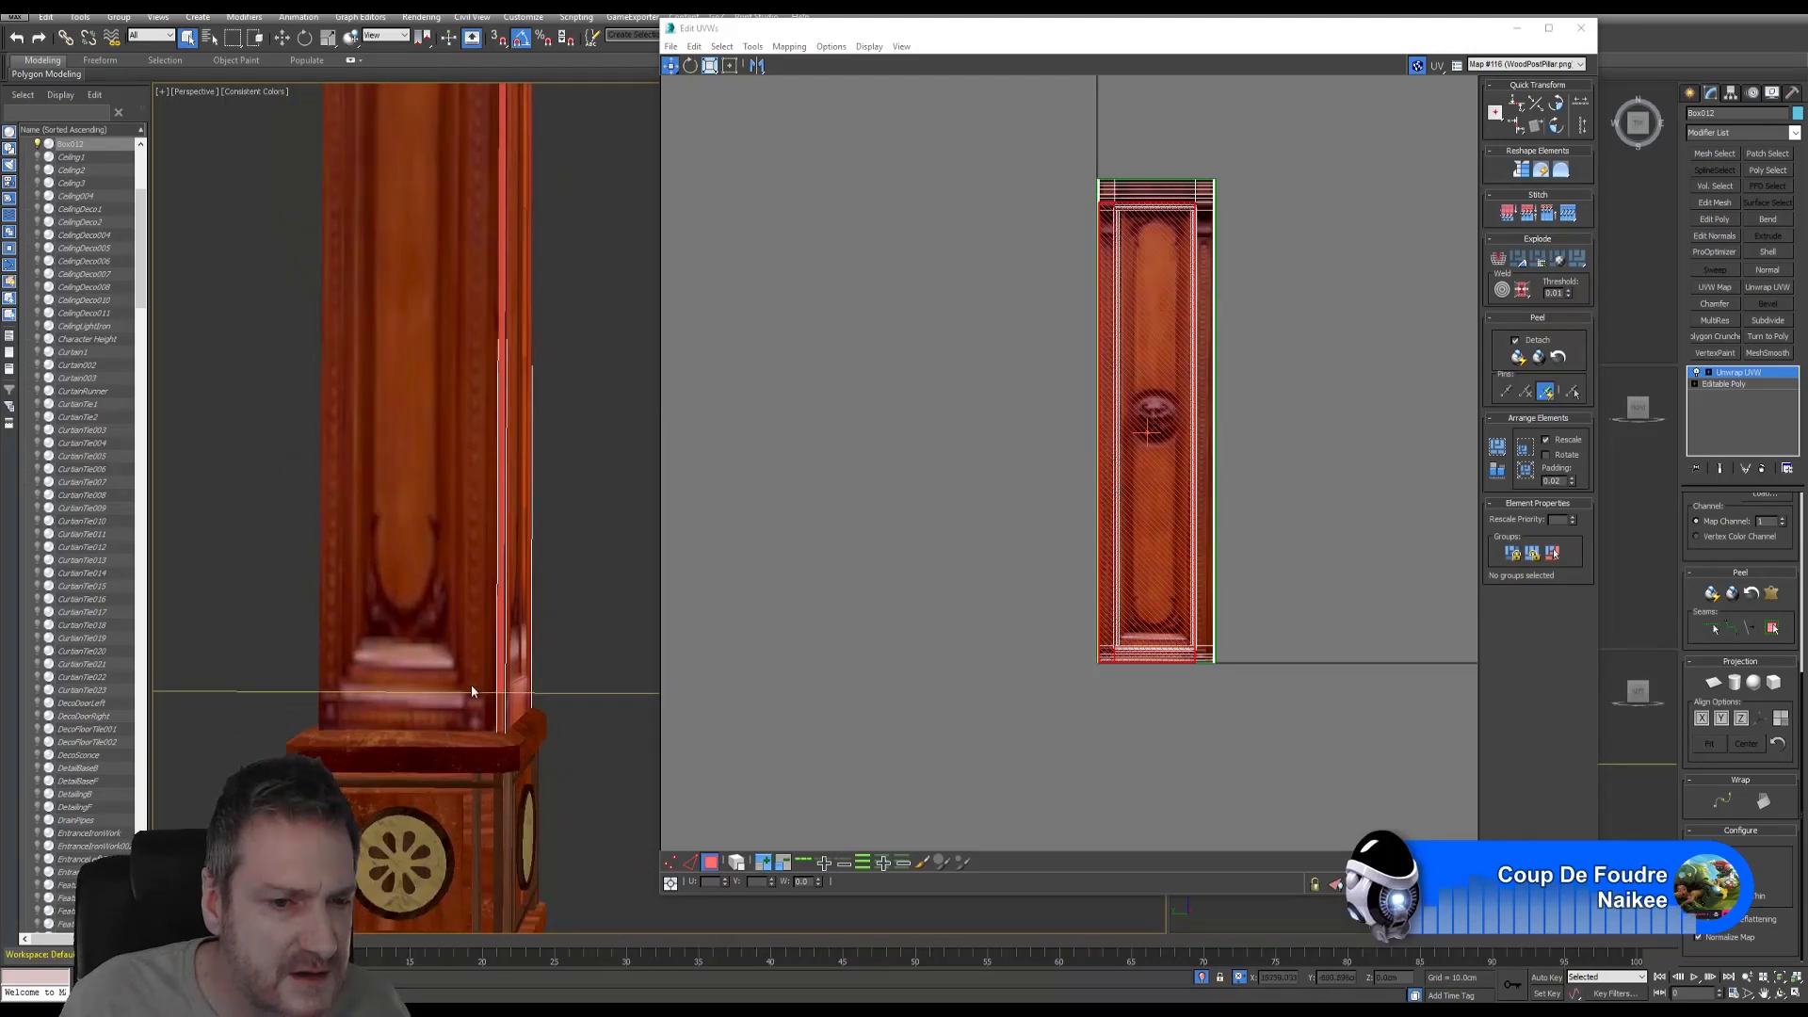
{"action": "scroll", "coordinate": [473, 694], "scroll_direction": "up", "scroll_amount": 5}
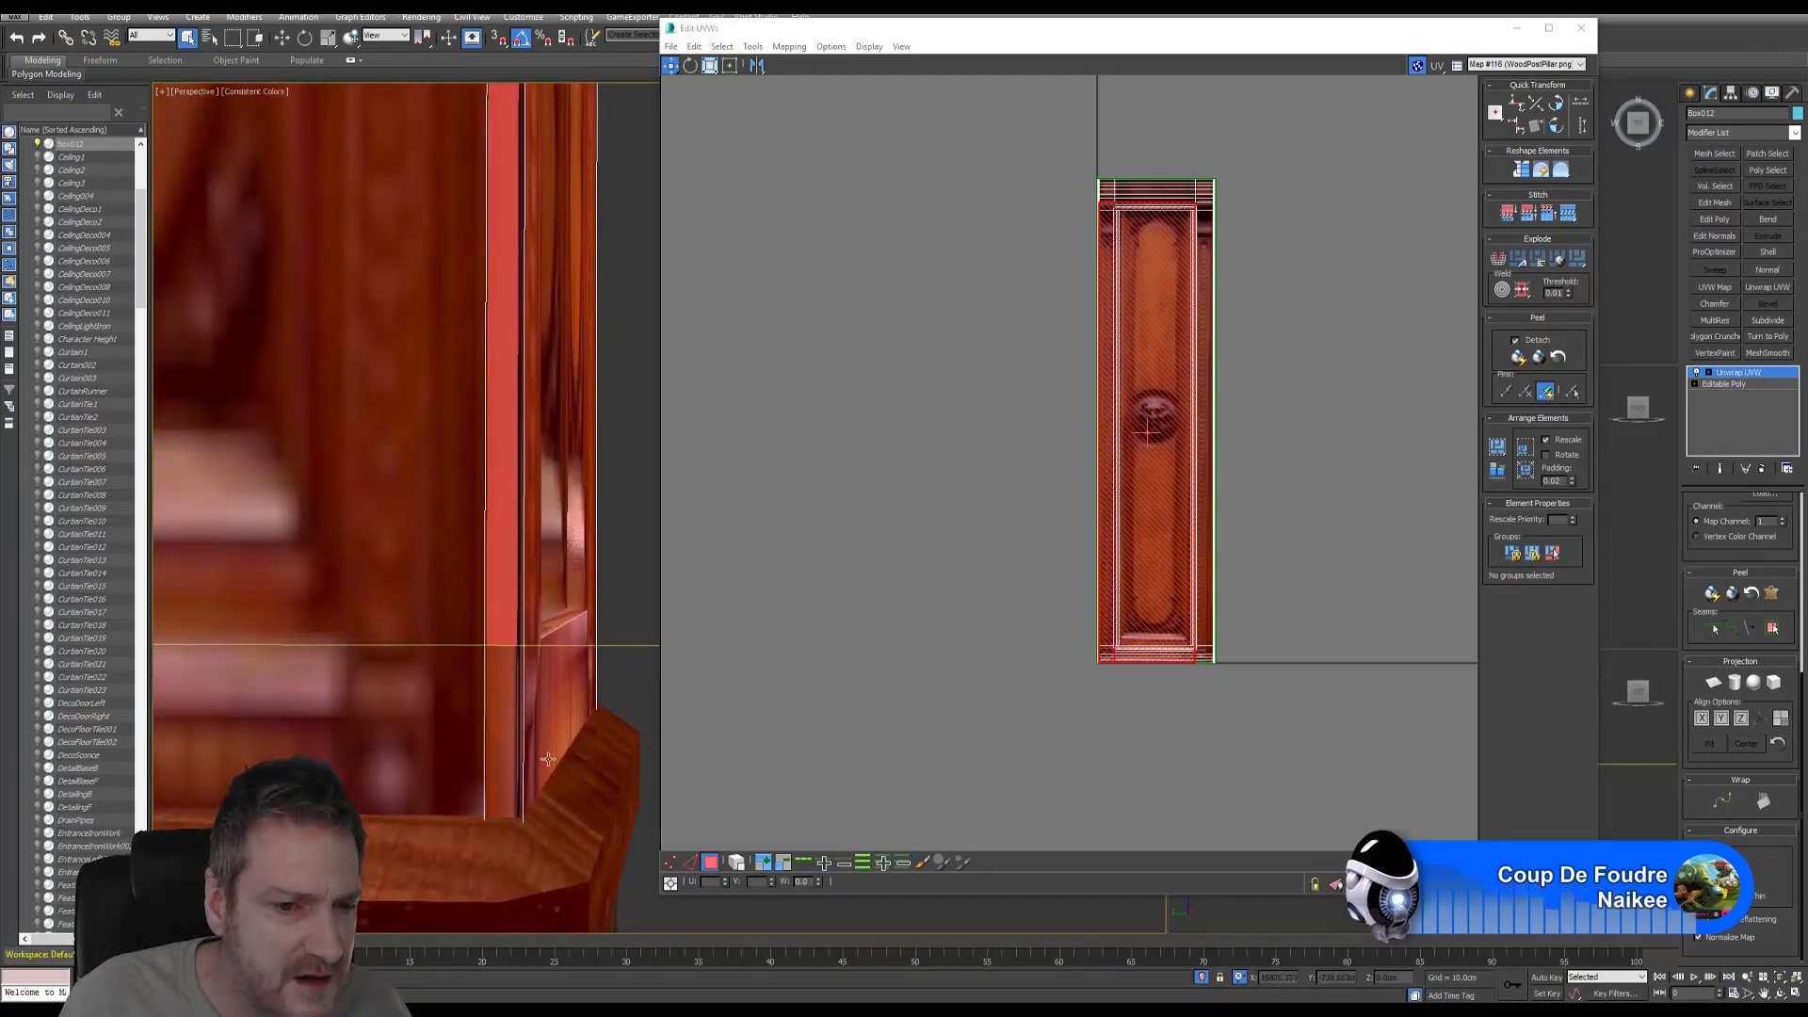
{"action": "left_click", "coordinate": [499, 674], "text": "ctrl"}
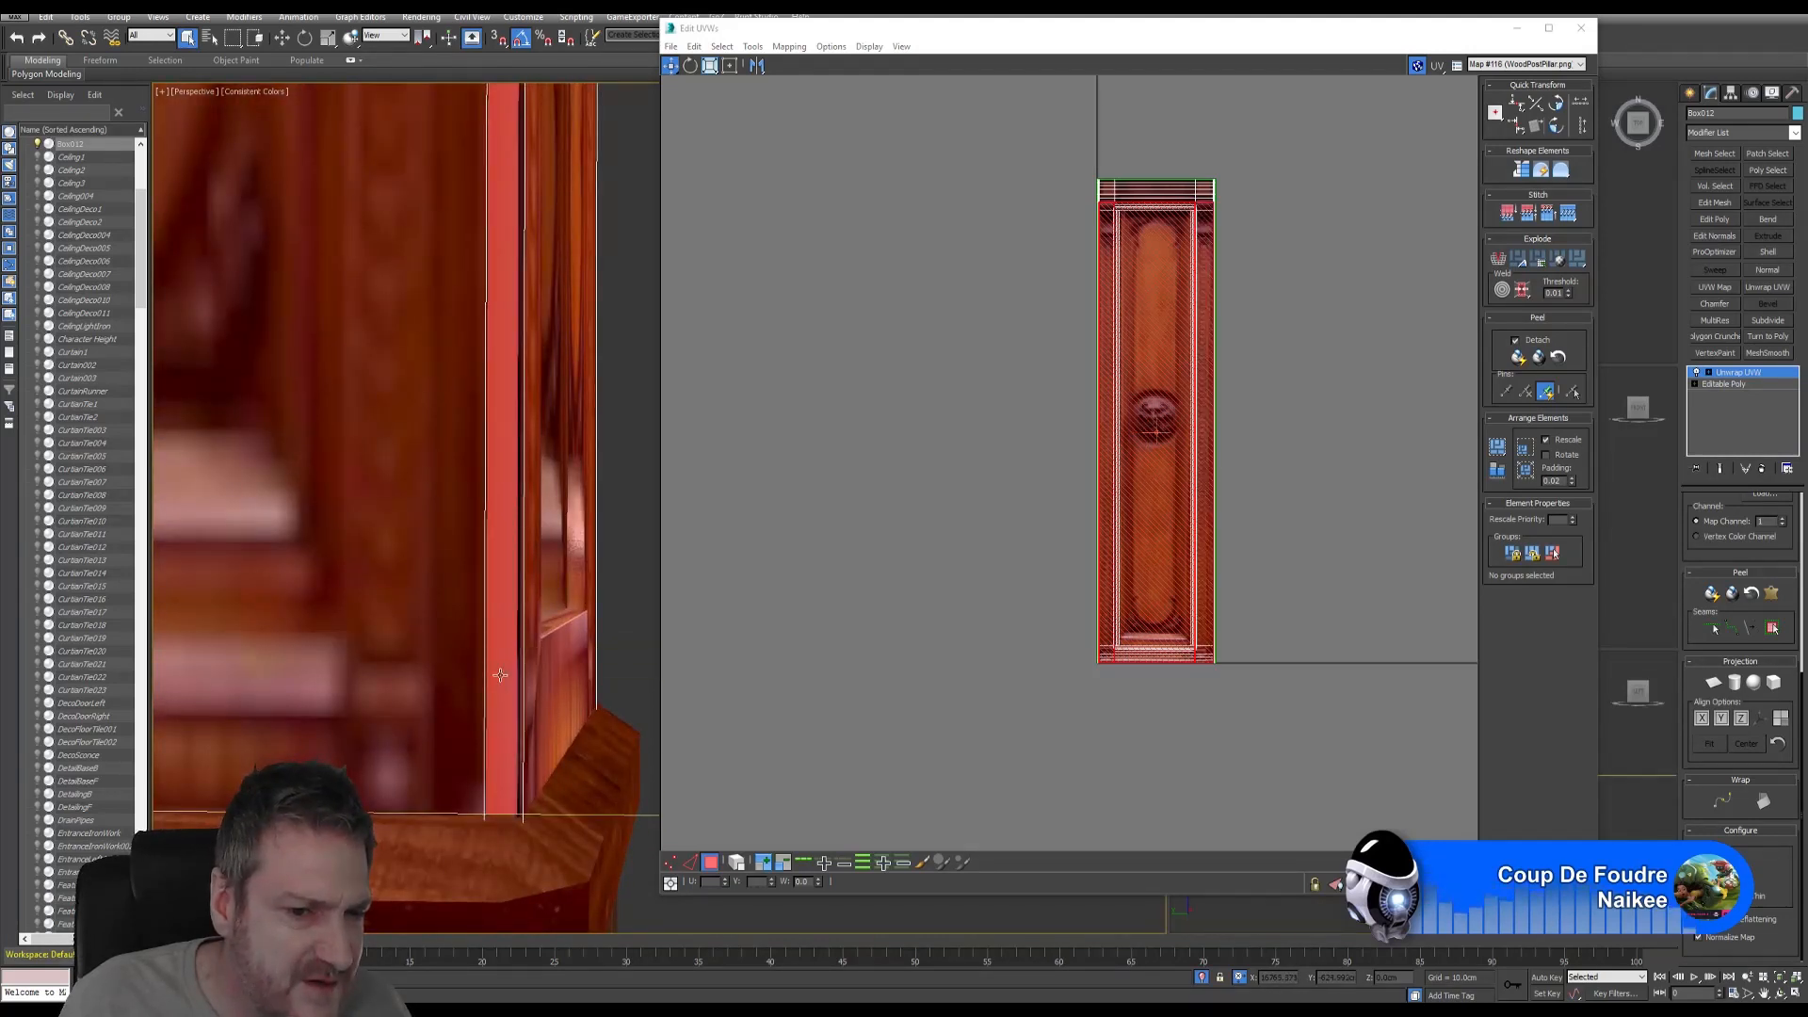
{"action": "middle_click_drag", "start_coordinate": [487, 535], "coordinate": [453, 652]}
{"action": "scroll", "coordinate": [453, 652], "scroll_direction": "down", "scroll_amount": 3}
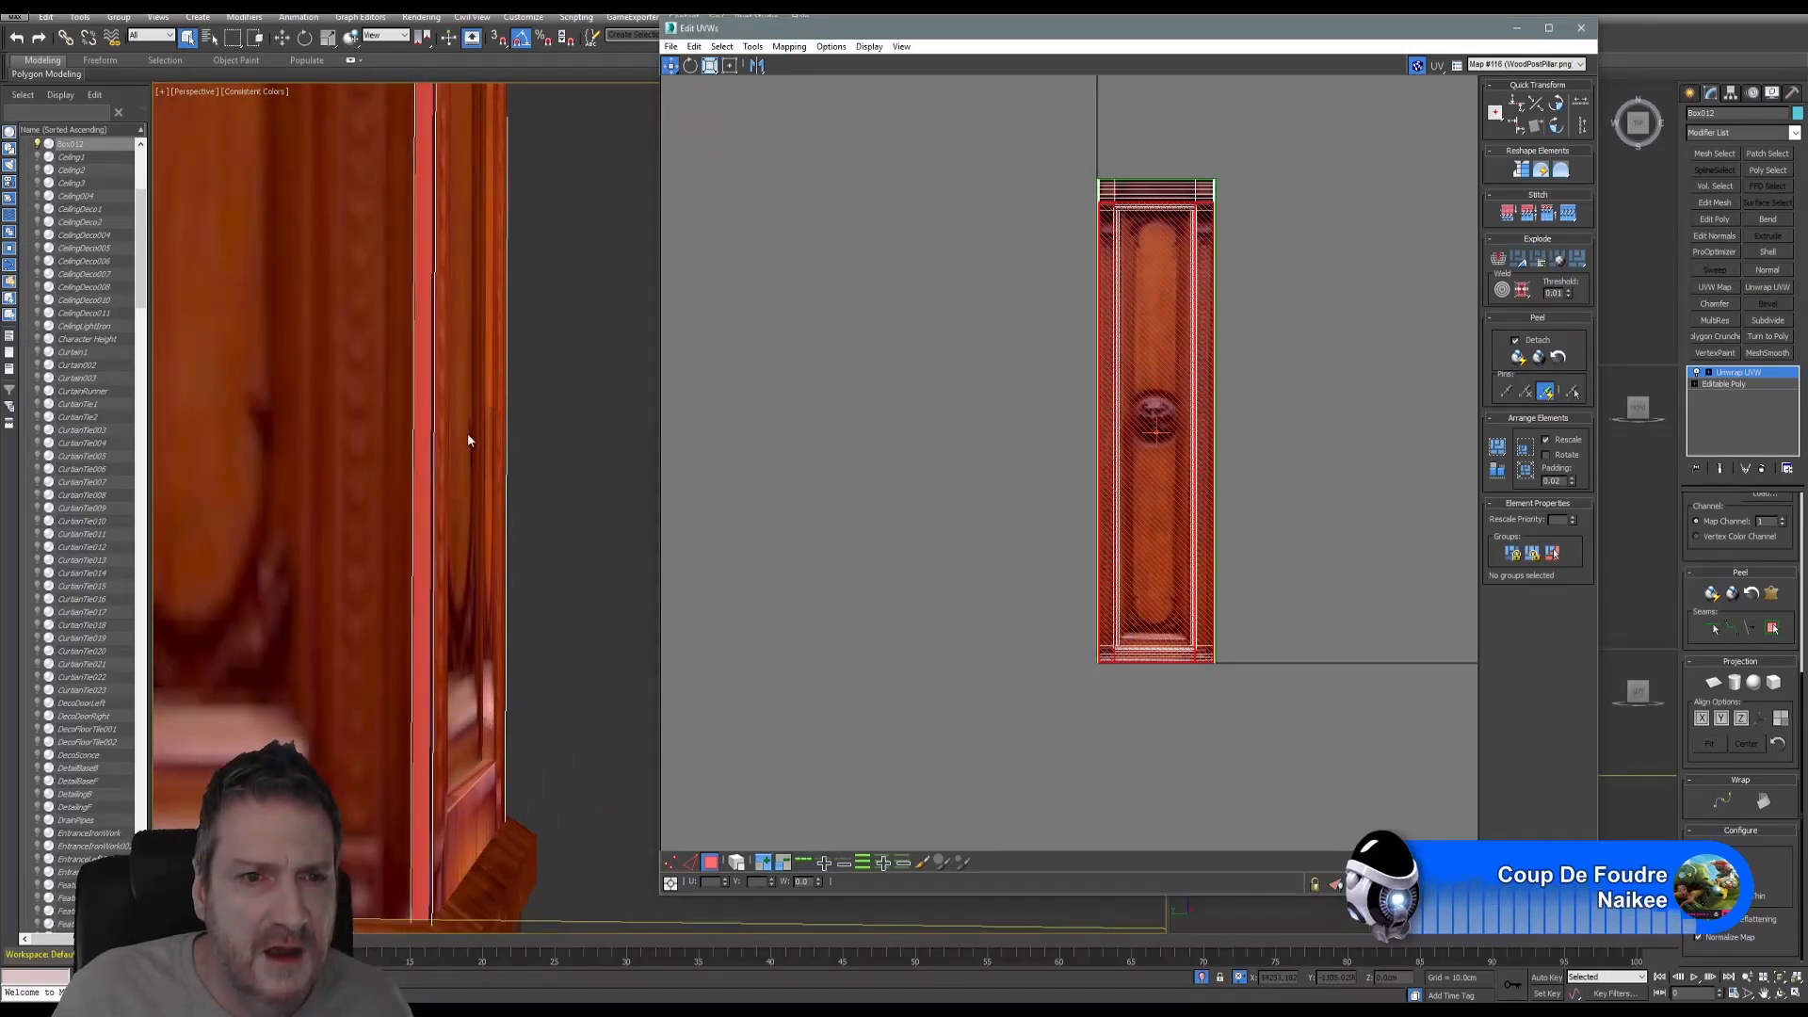
{"action": "middle_click_drag", "start_coordinate": [468, 436], "coordinate": [449, 525]}
{"action": "scroll", "coordinate": [417, 405], "scroll_direction": "down", "scroll_amount": 5}
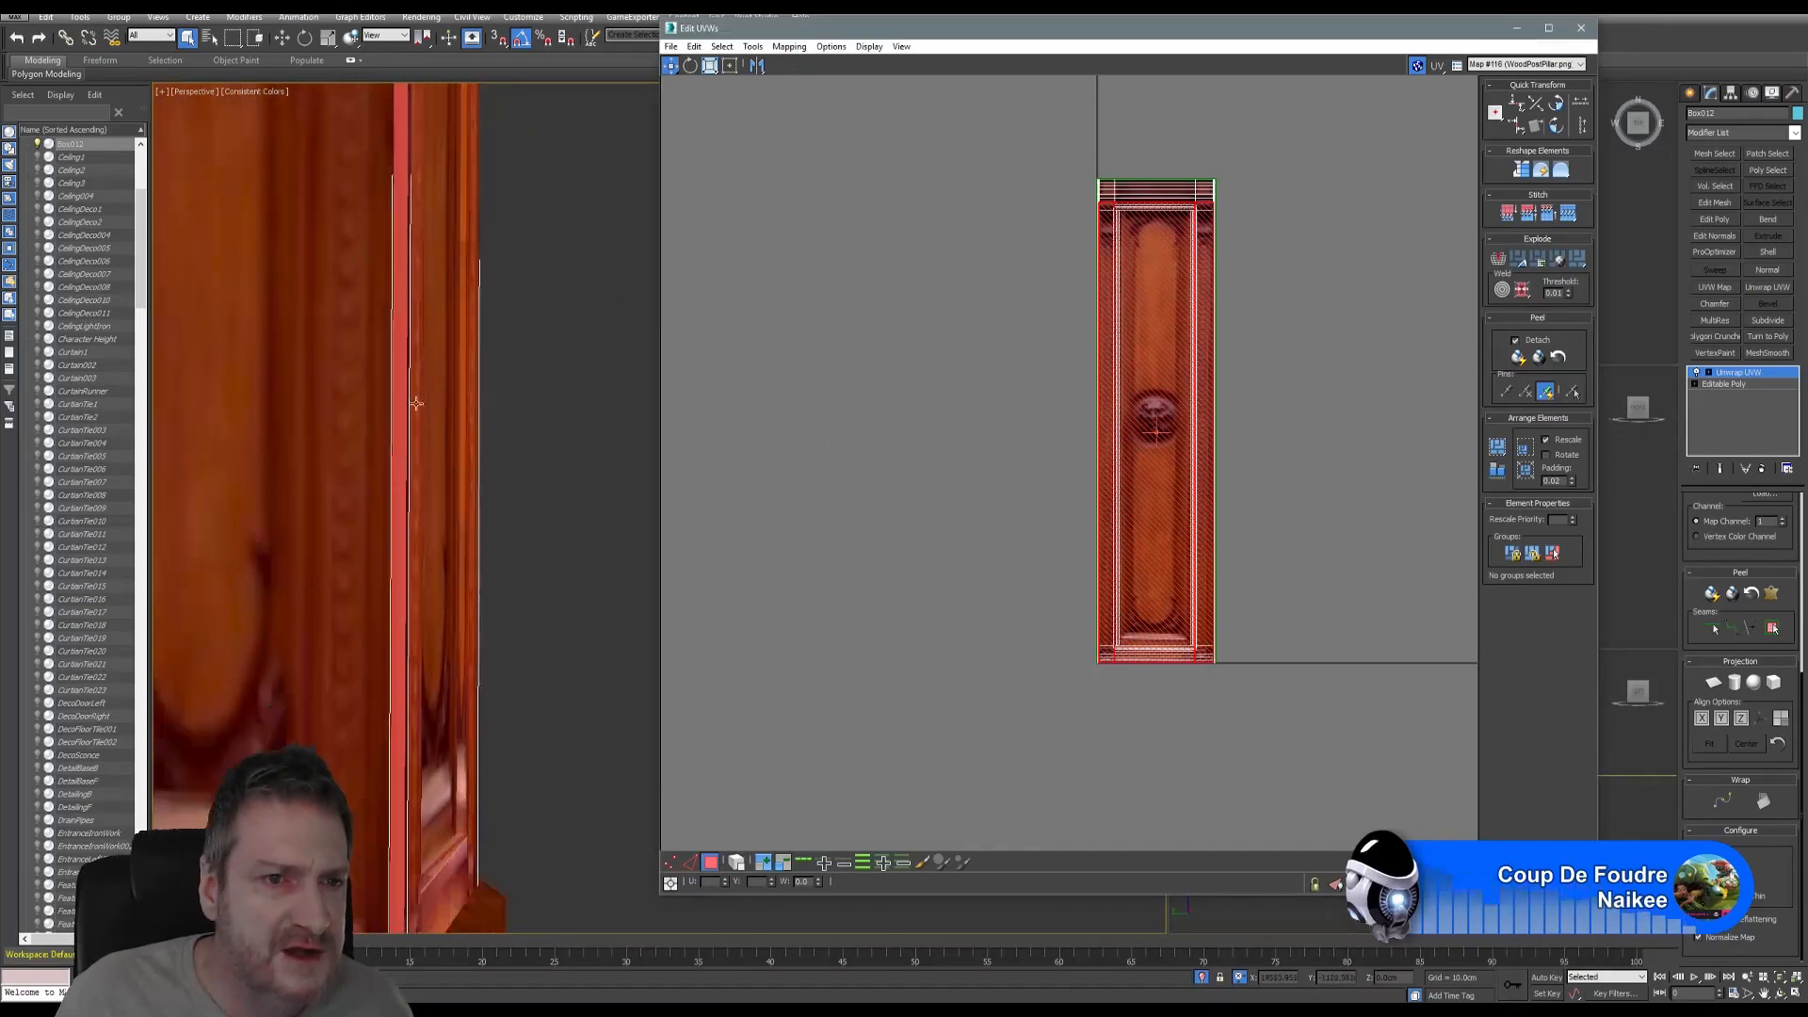
{"action": "middle_click_drag", "start_coordinate": [437, 443], "coordinate": [405, 587]}
{"action": "scroll", "coordinate": [405, 586], "scroll_direction": "down", "scroll_amount": 3}
{"action": "scroll", "coordinate": [442, 415], "scroll_direction": "down", "scroll_amount": 2}
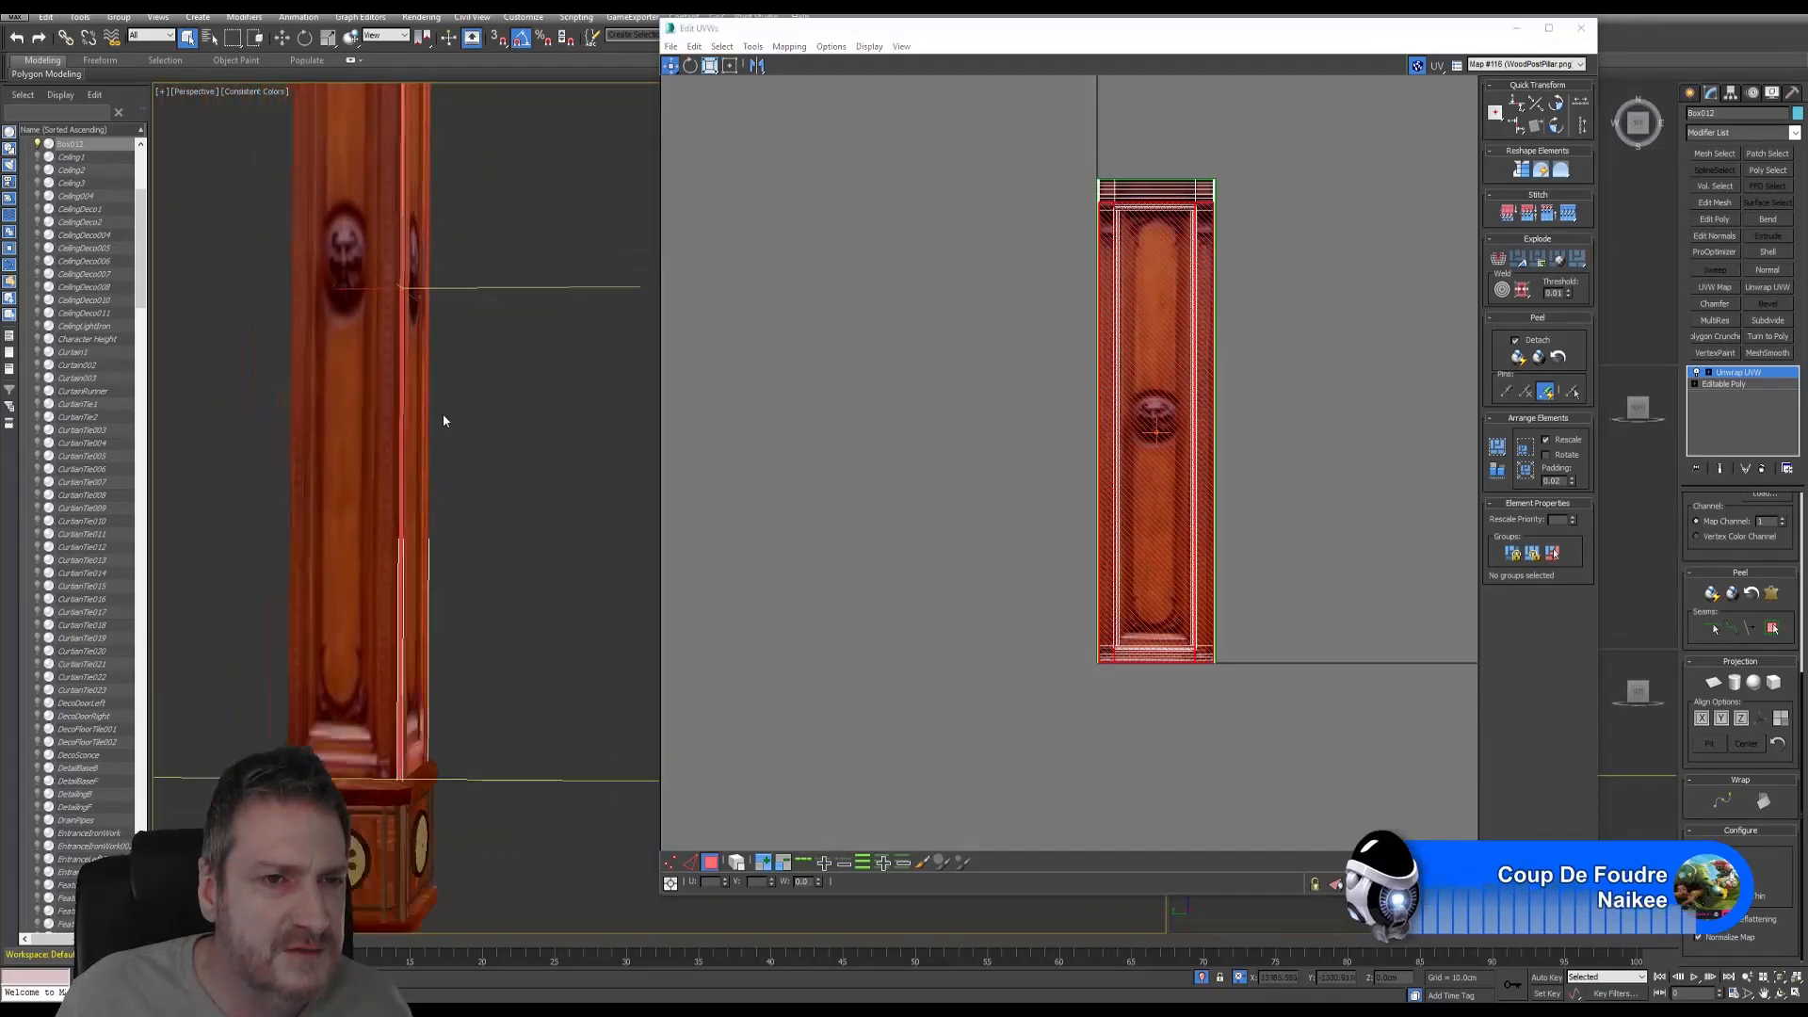
{"action": "middle_click_drag", "start_coordinate": [443, 414], "coordinate": [436, 500]}
{"action": "left_click", "coordinate": [752, 47]}
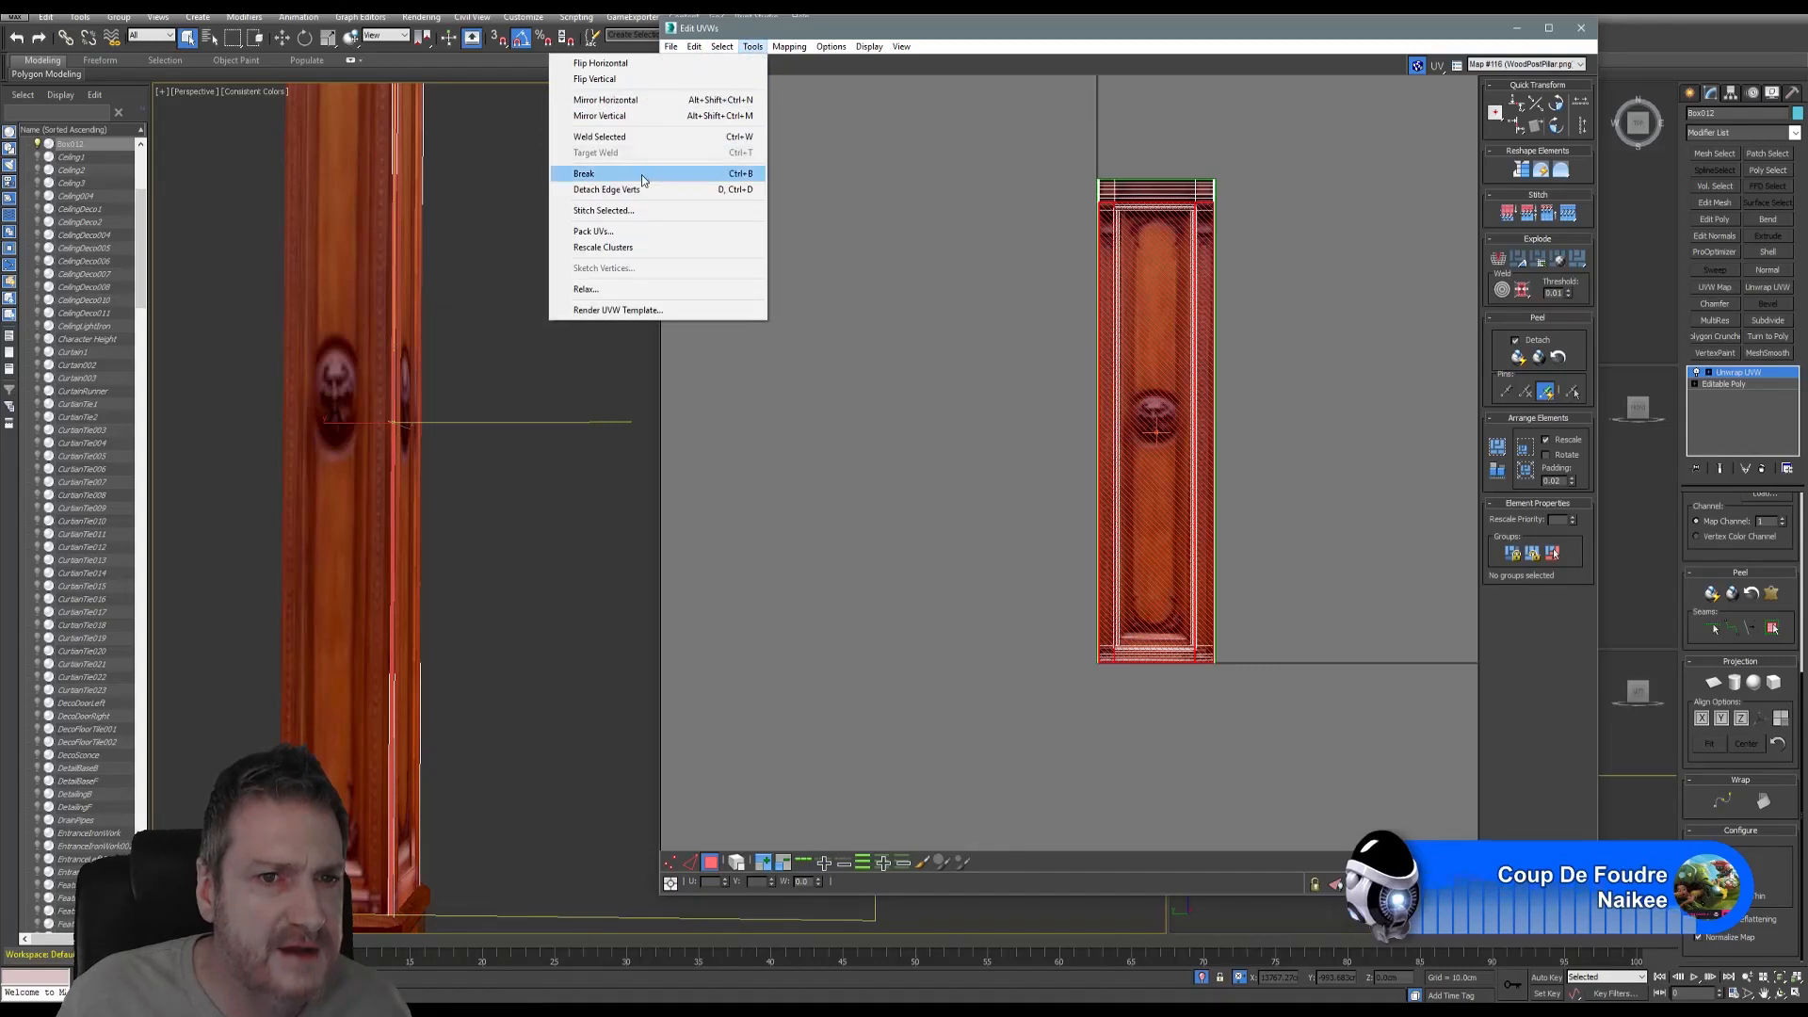
- Break the corner-strip faces' UVs apart and squeeze them into a thin vertical strip
{"action": "left_click", "coordinate": [605, 173]}
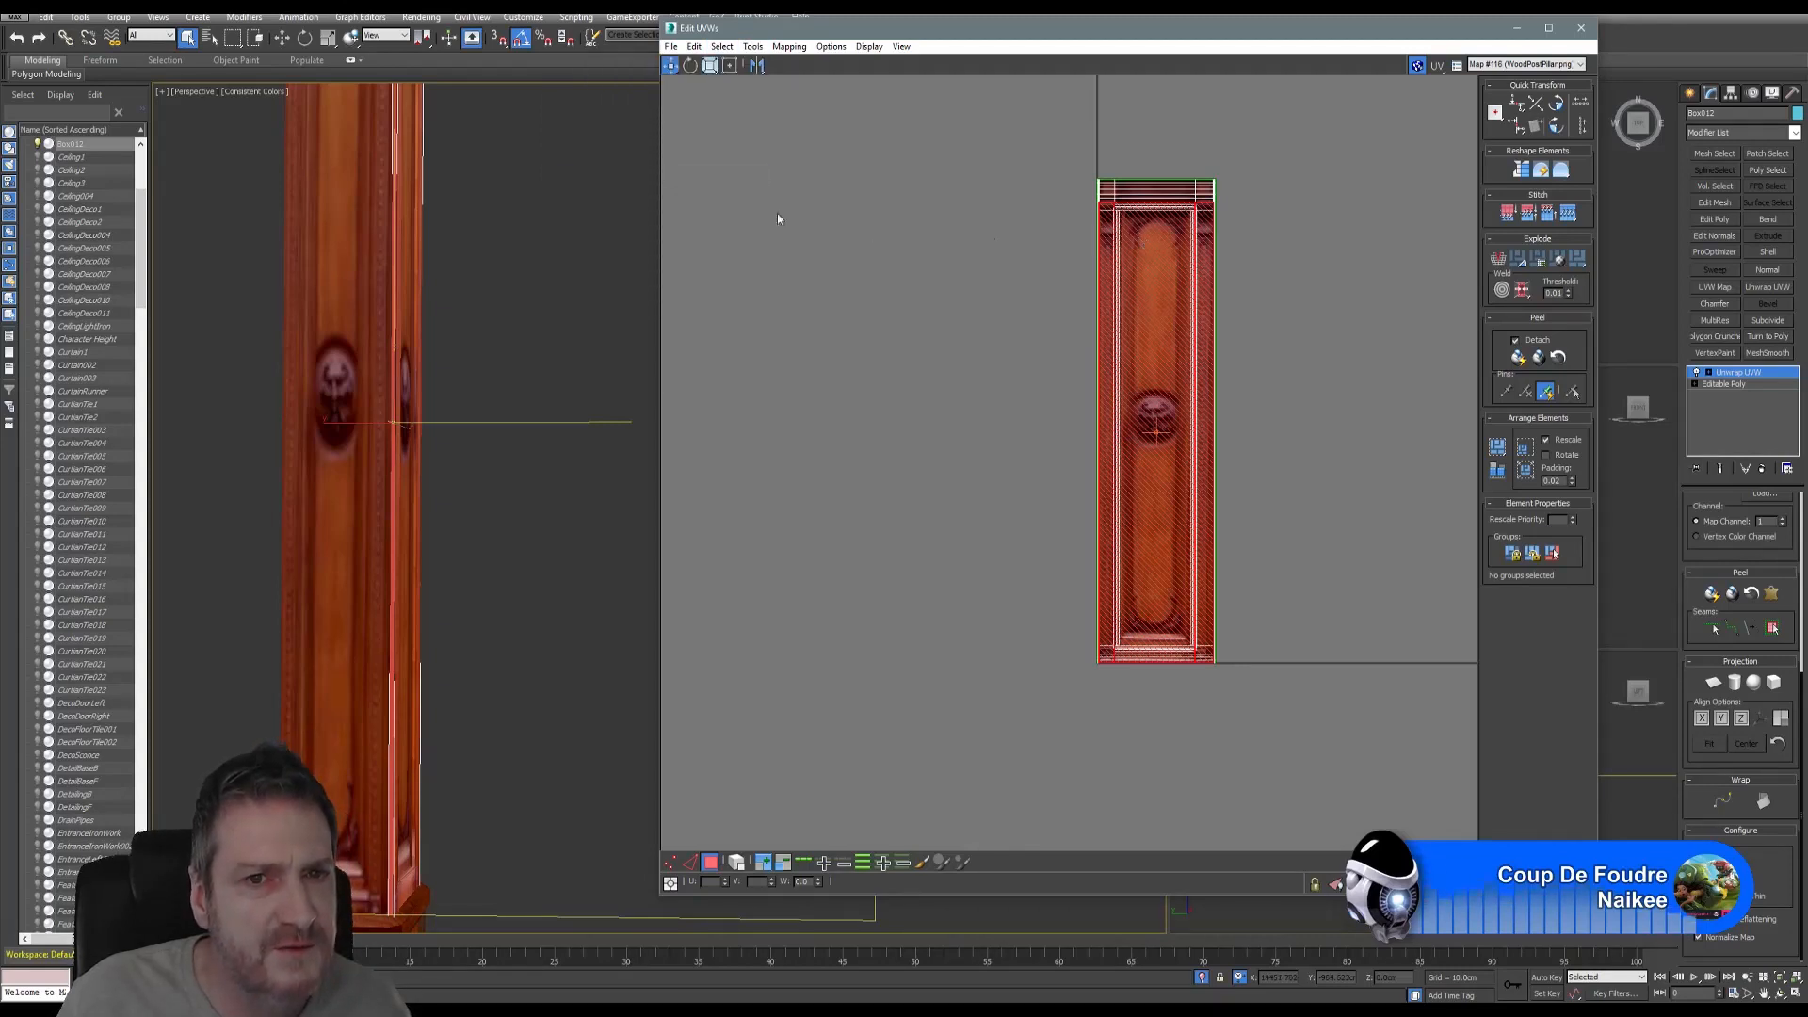
{"action": "left_click", "coordinate": [710, 65]}
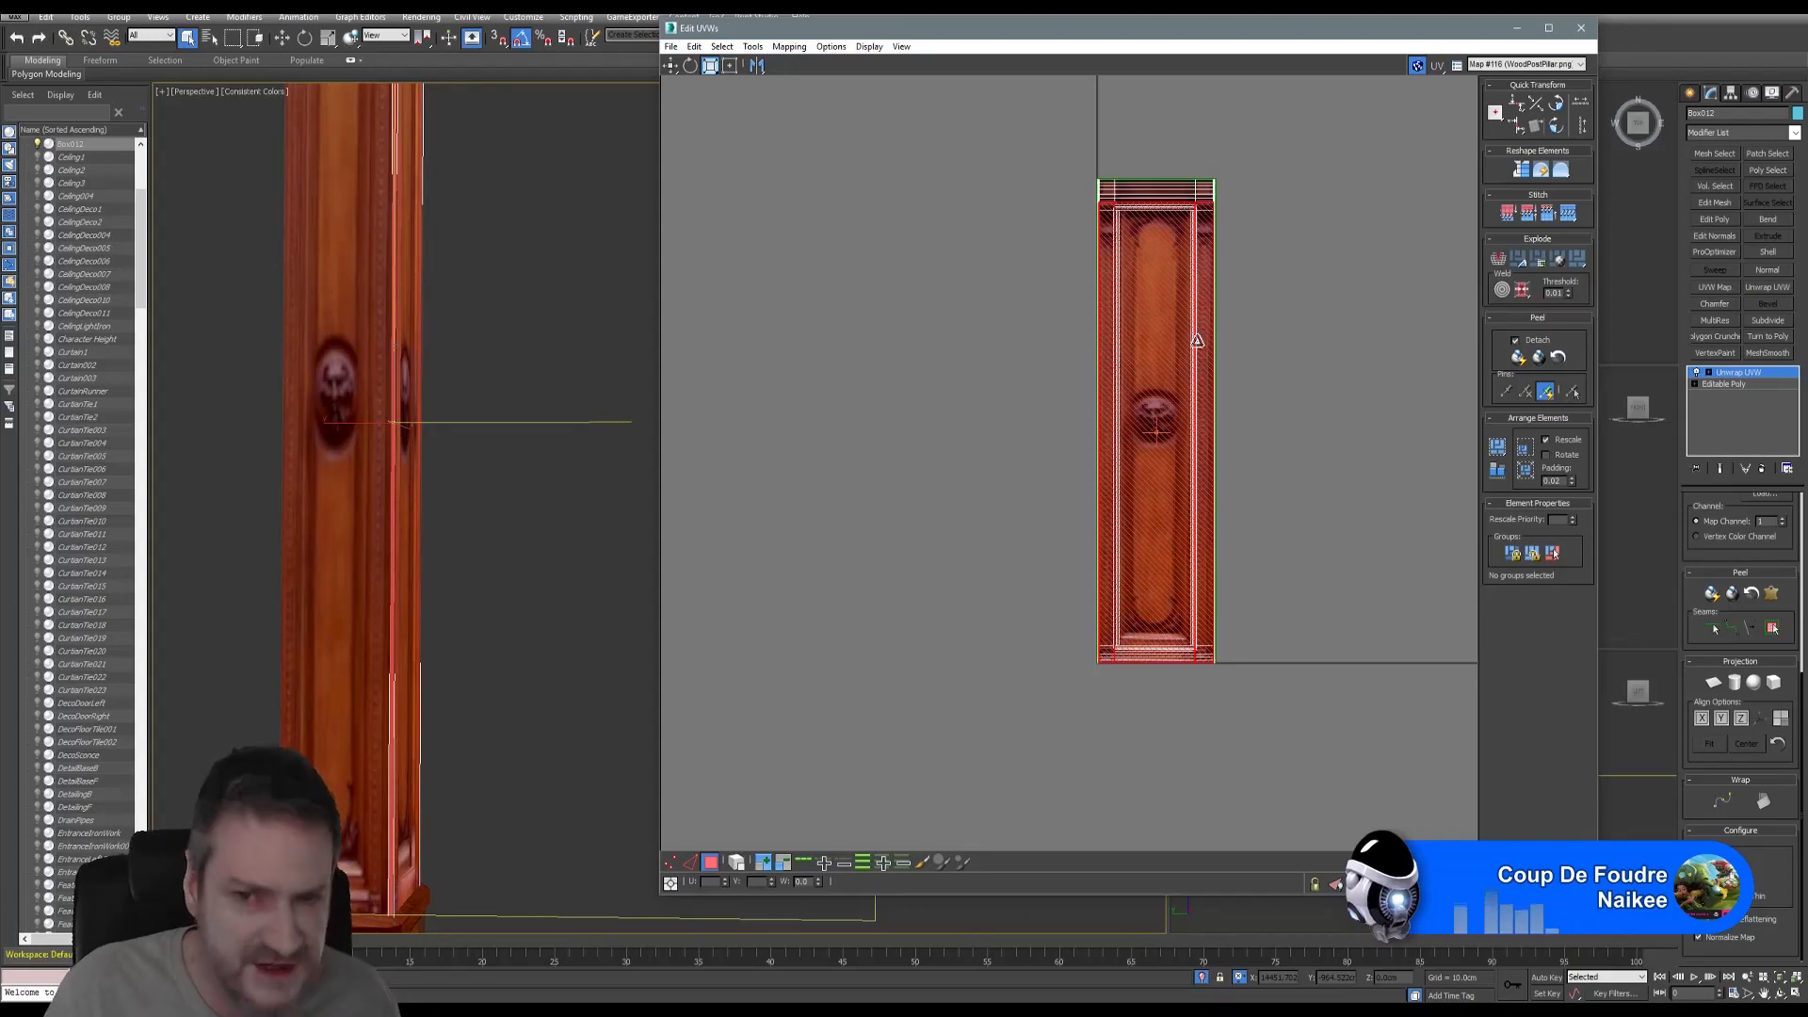
{"action": "left_click_drag", "start_coordinate": [1192, 345], "coordinate": [1160, 354]}
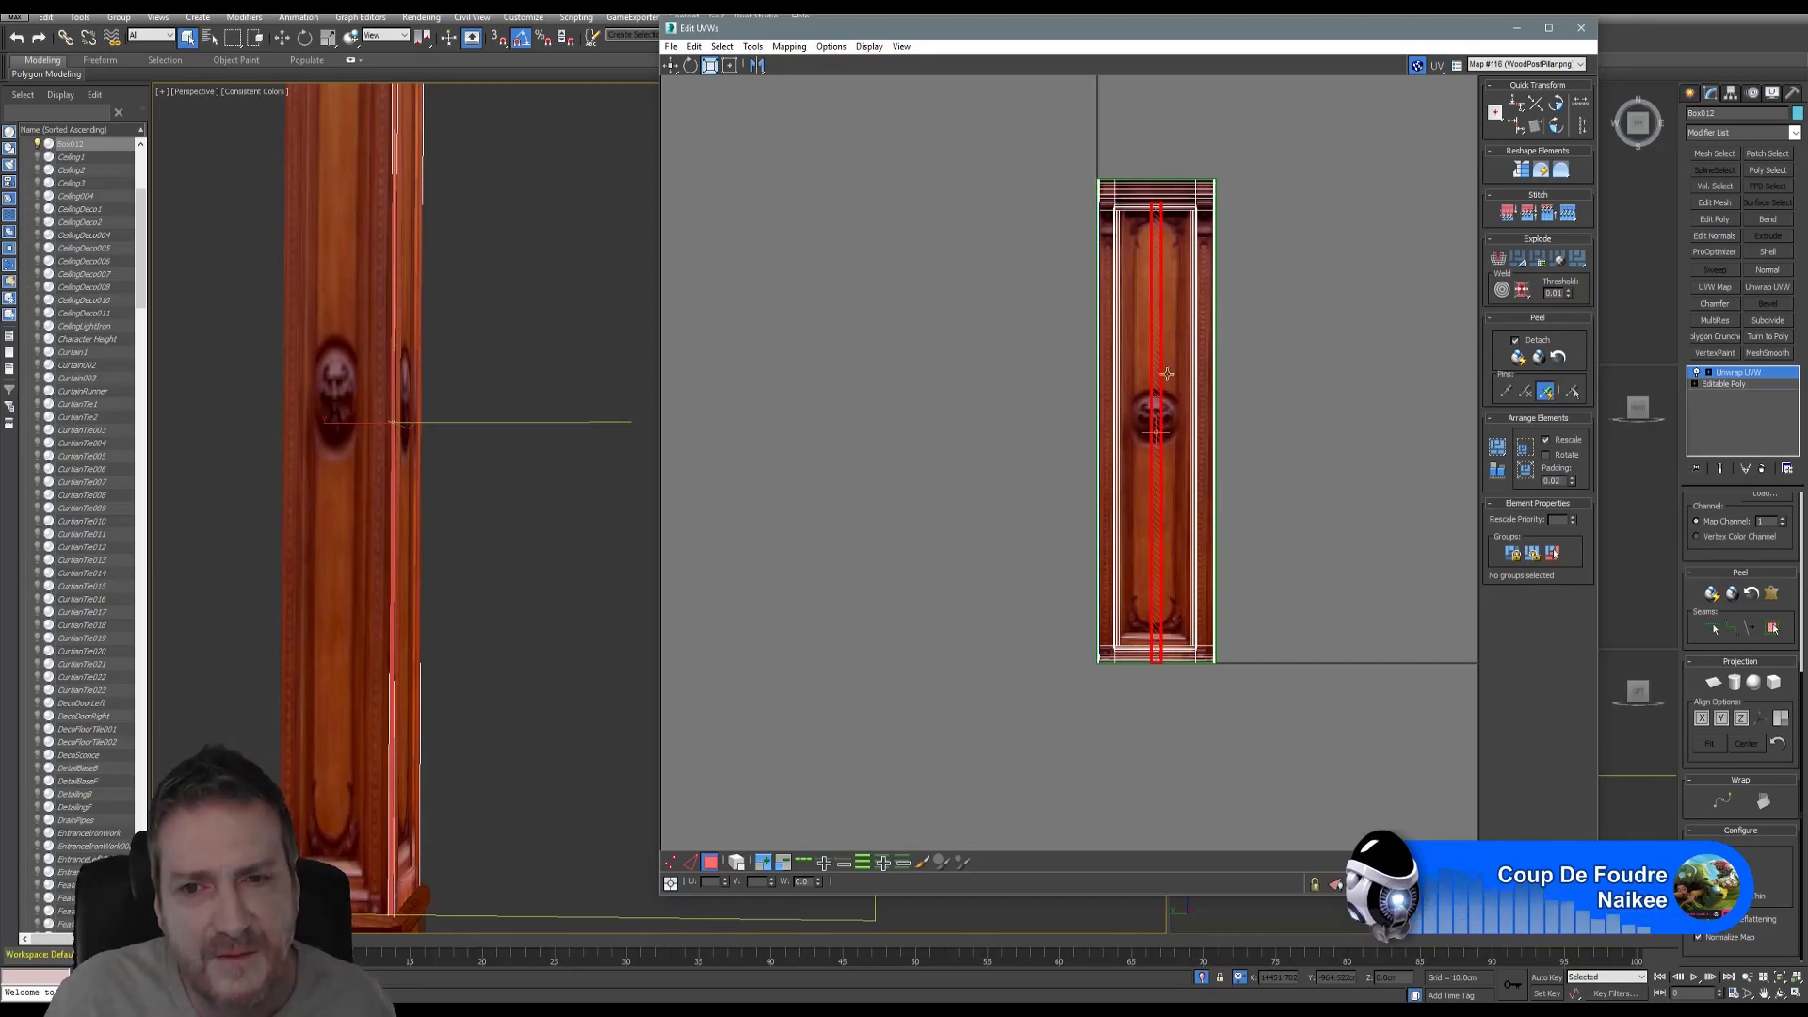
{"action": "scroll", "coordinate": [1167, 374], "scroll_direction": "up", "scroll_amount": 4}
{"action": "scroll", "coordinate": [1148, 395], "scroll_direction": "down", "scroll_amount": 4}
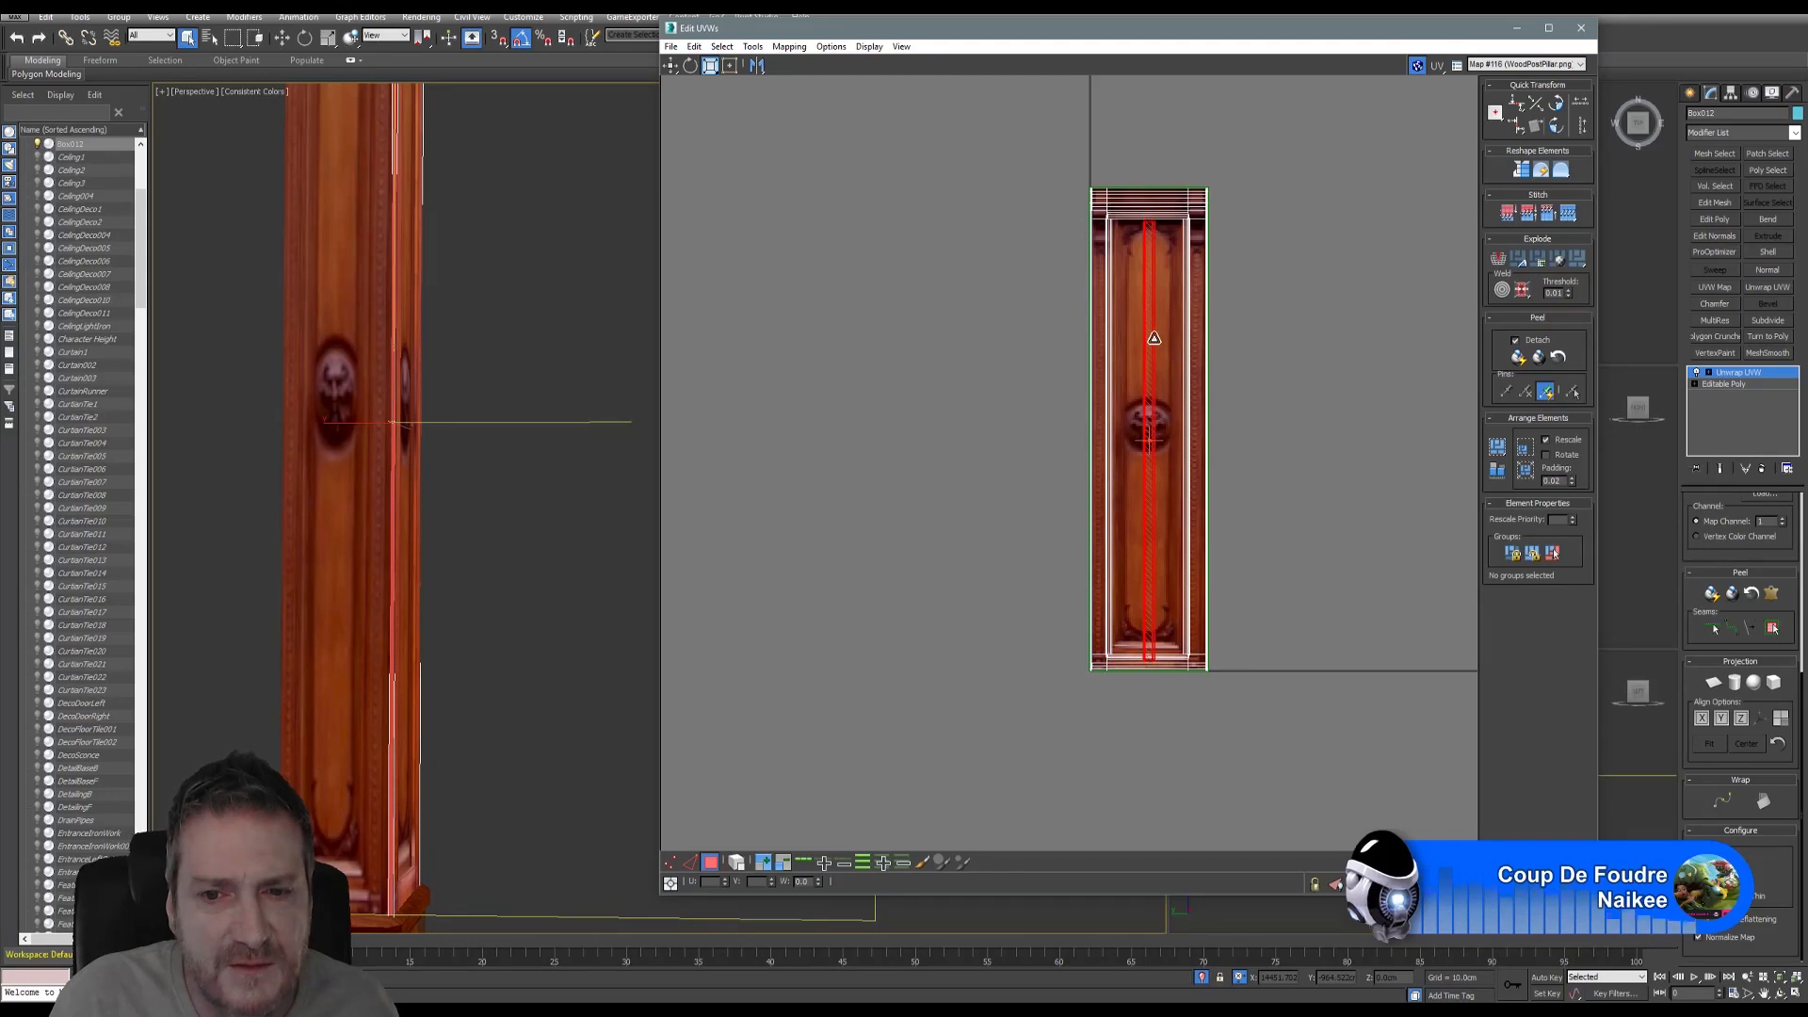
- Move the thin UV strip onto the wood texture's left border strip
{"action": "left_click", "coordinate": [671, 66]}
{"action": "scroll", "coordinate": [1152, 442], "scroll_direction": "up", "scroll_amount": 3}
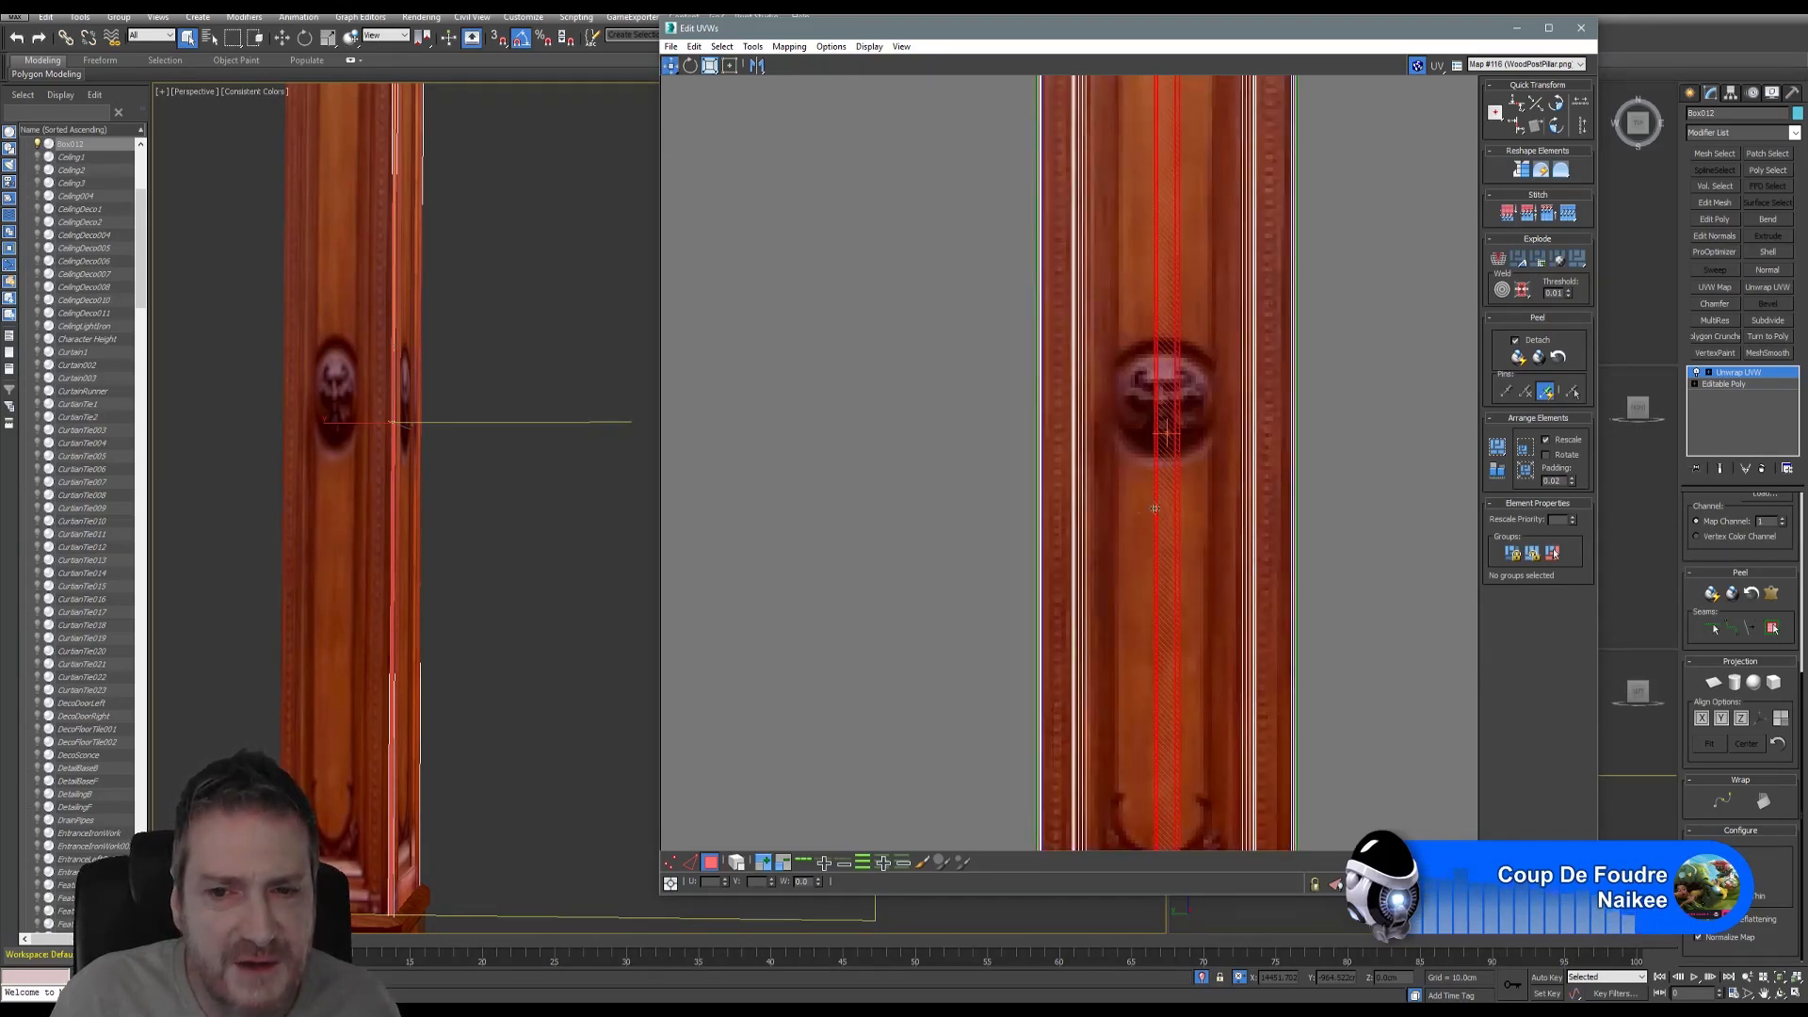
{"action": "left_click_drag", "start_coordinate": [1155, 508], "coordinate": [1058, 516]}
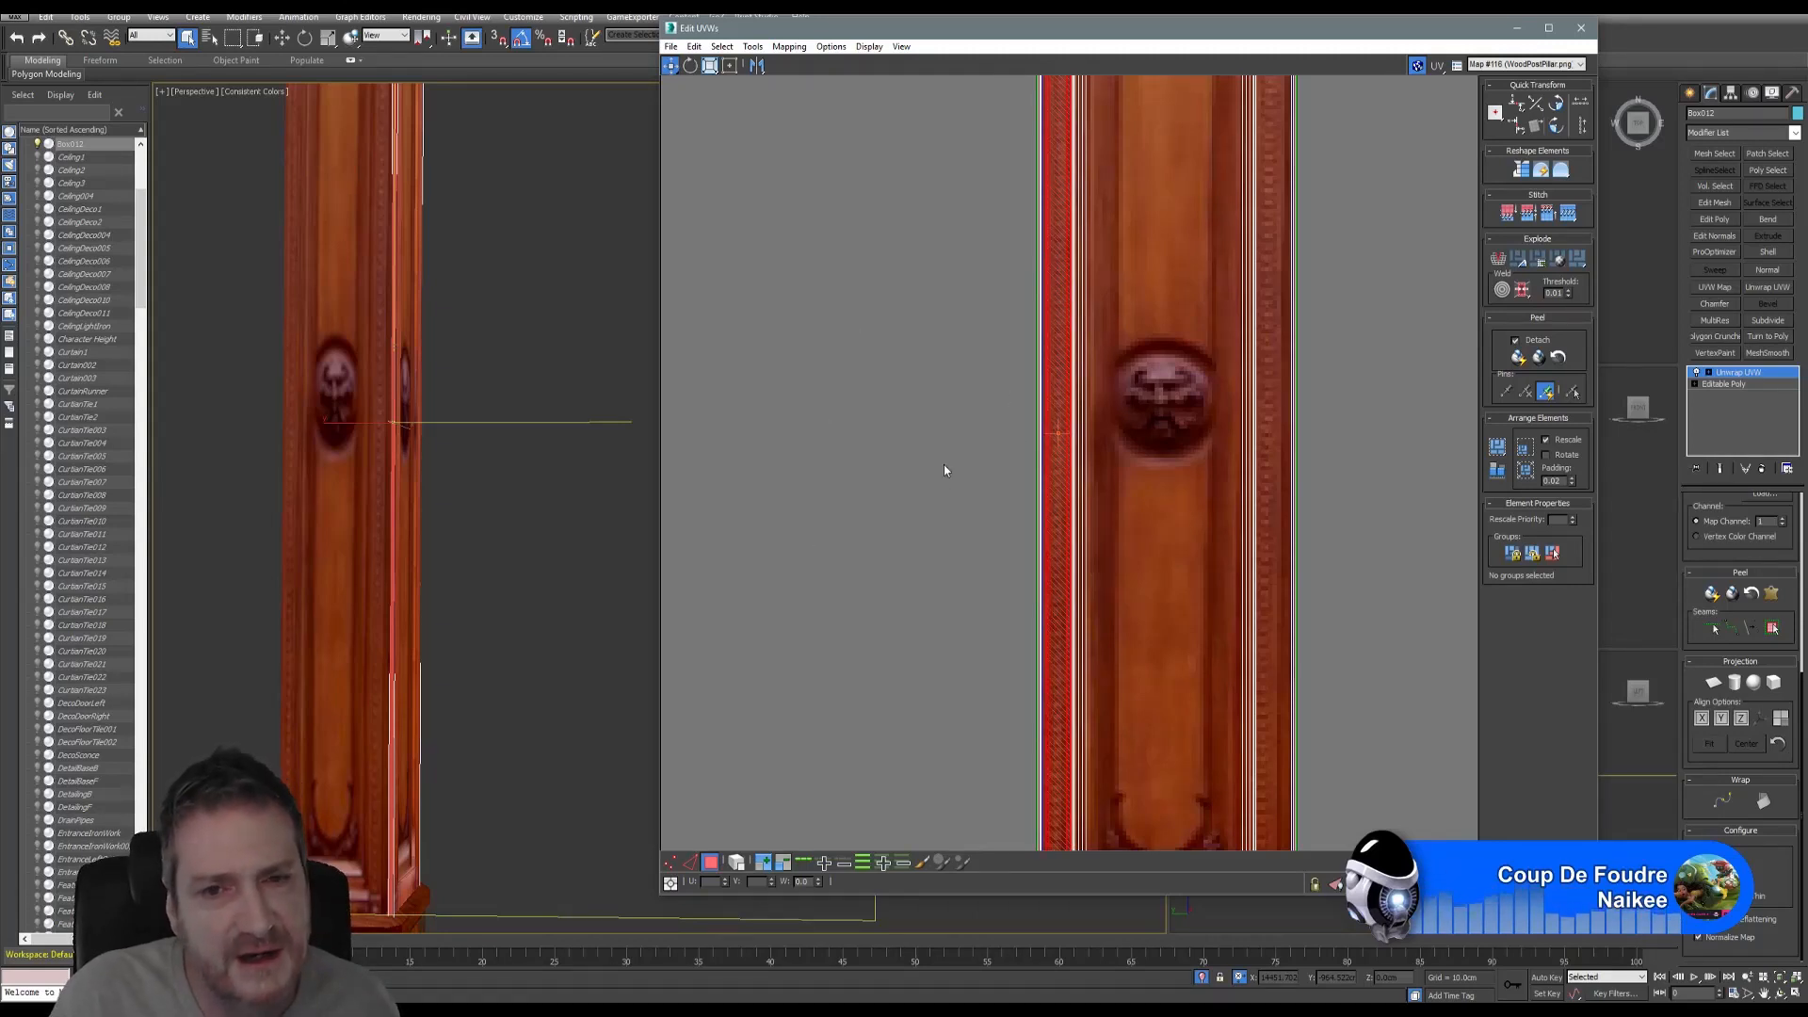
{"action": "scroll", "coordinate": [980, 443], "scroll_direction": "down", "scroll_amount": 3}
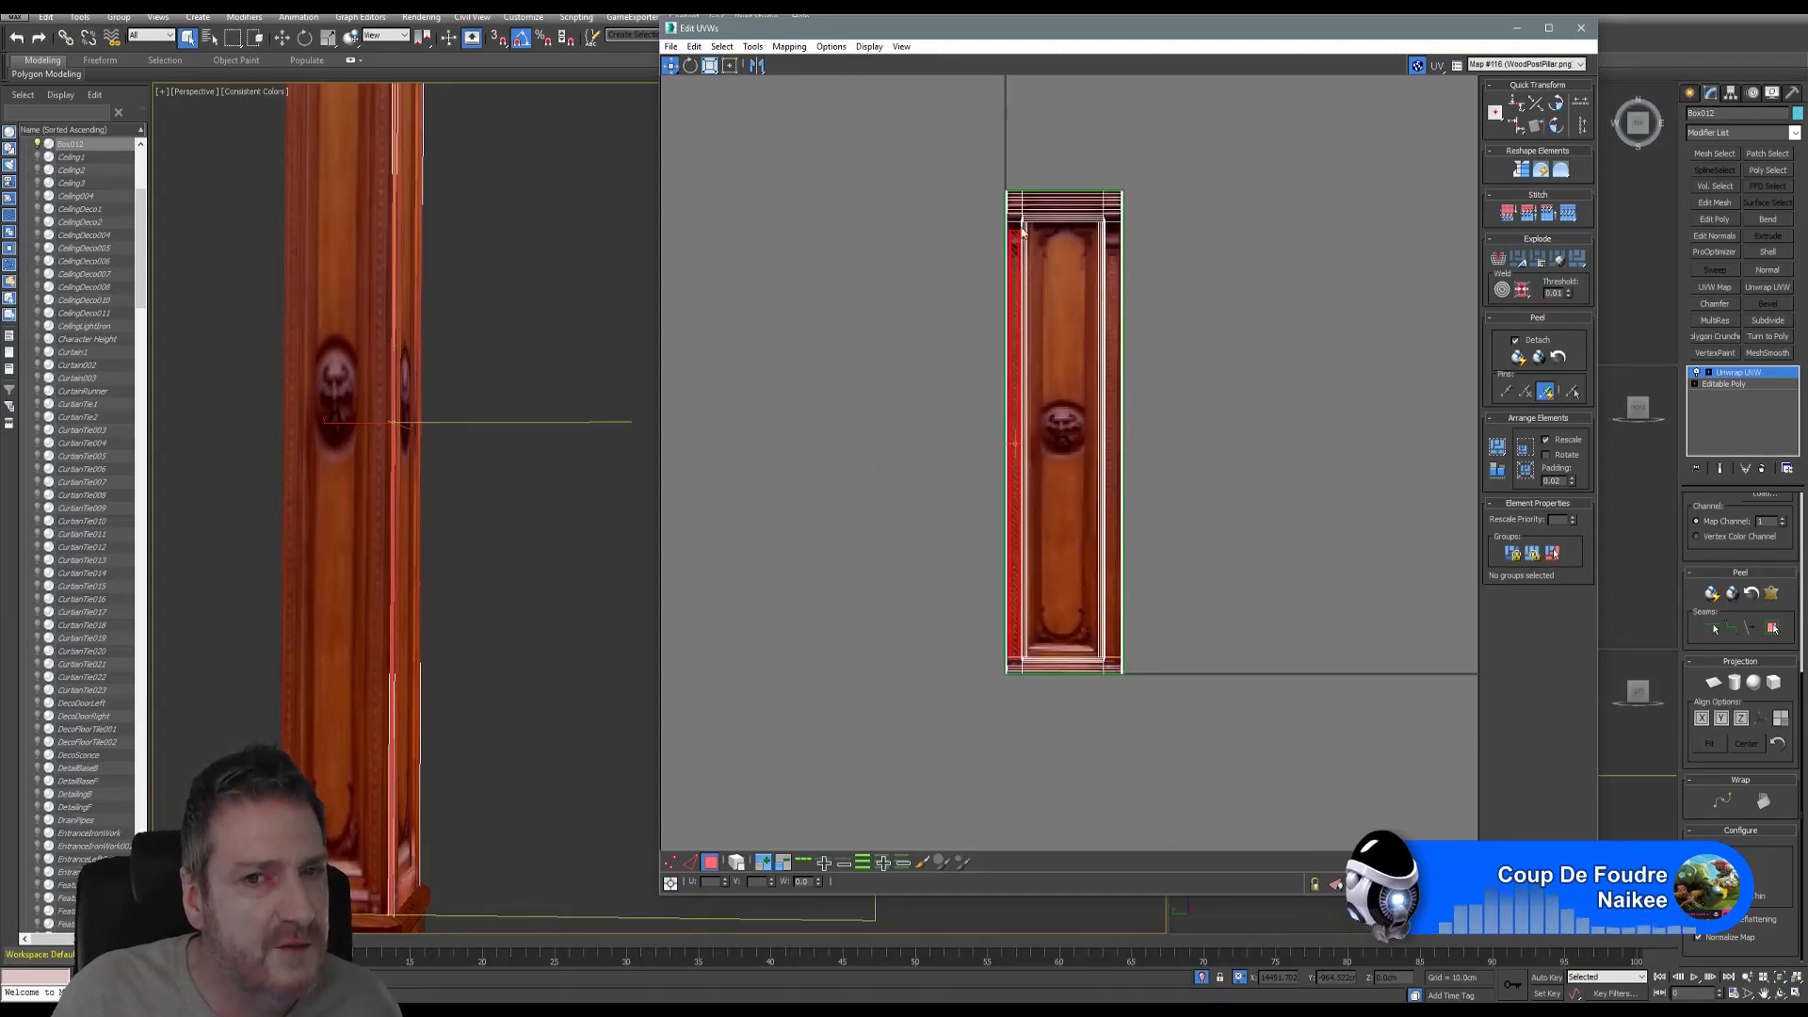
- Clear the current UV selection and orbit the view around the pillar's knob
{"action": "middle_click_drag", "start_coordinate": [444, 415], "coordinate": [463, 446]}
{"action": "left_click", "coordinate": [815, 479]}
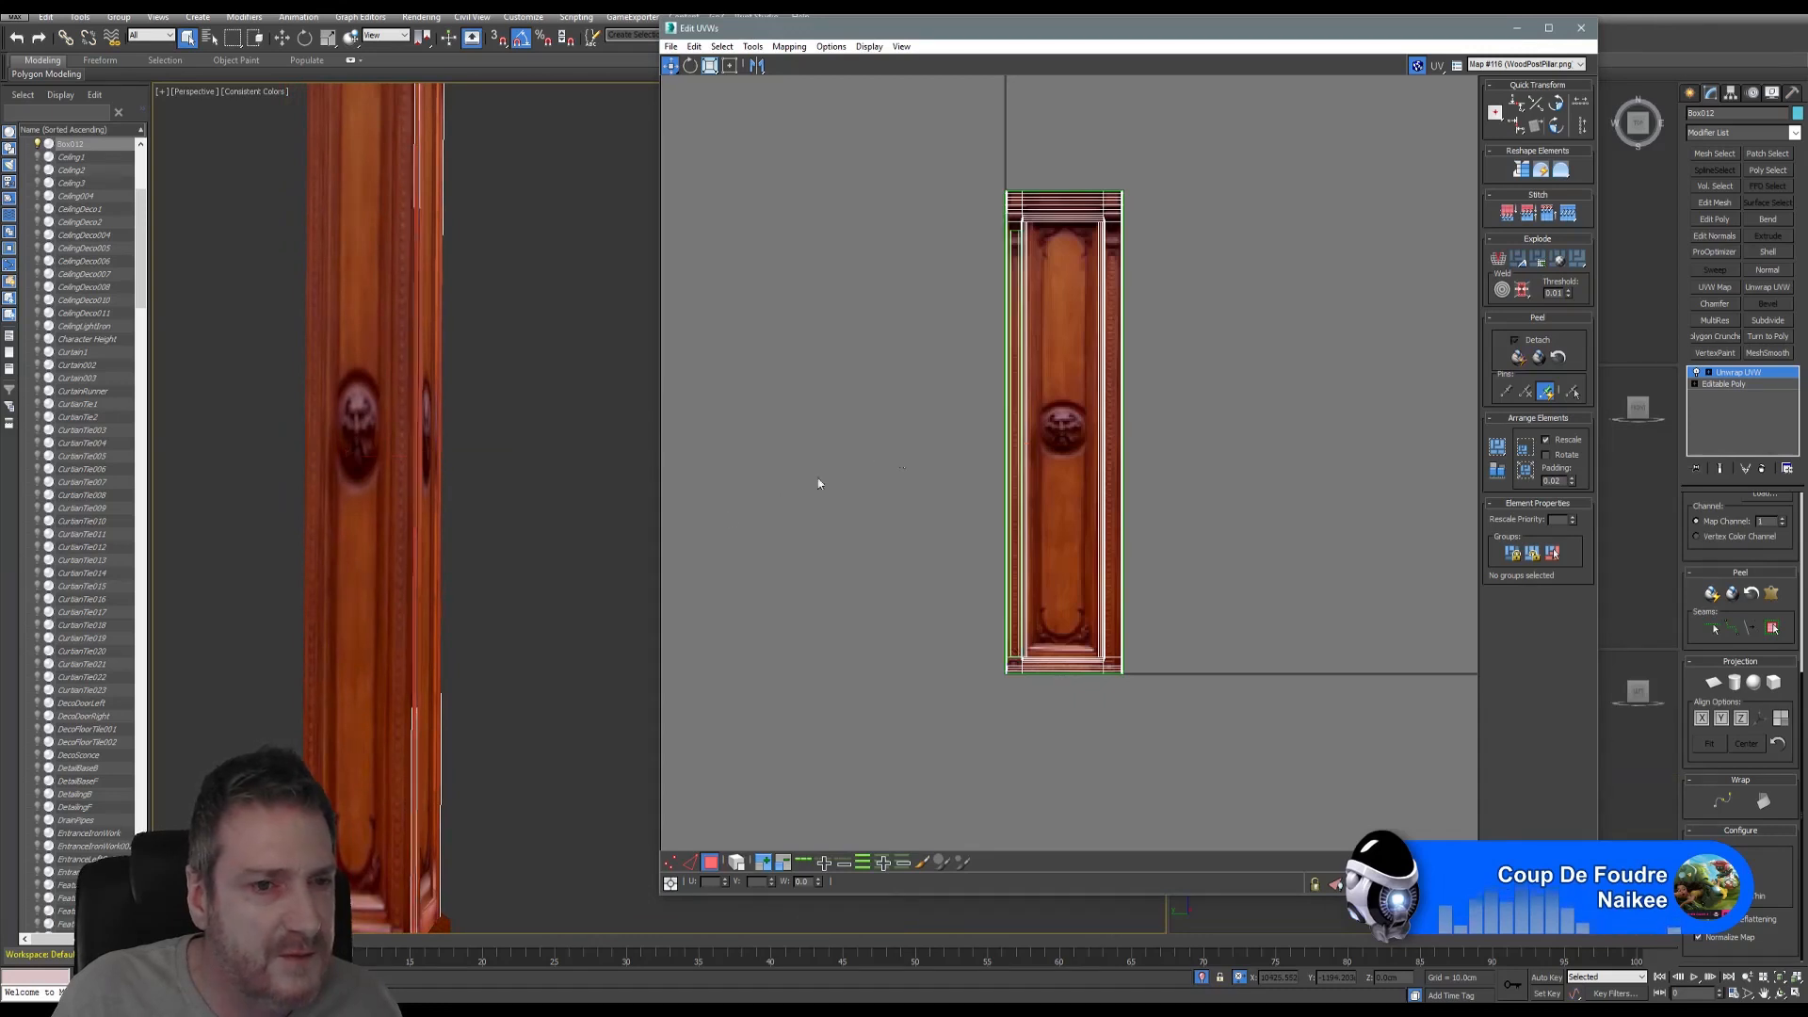
{"action": "scroll", "coordinate": [403, 550], "scroll_direction": "up", "scroll_amount": 1}
{"action": "scroll", "coordinate": [402, 550], "scroll_direction": "up", "scroll_amount": 6}
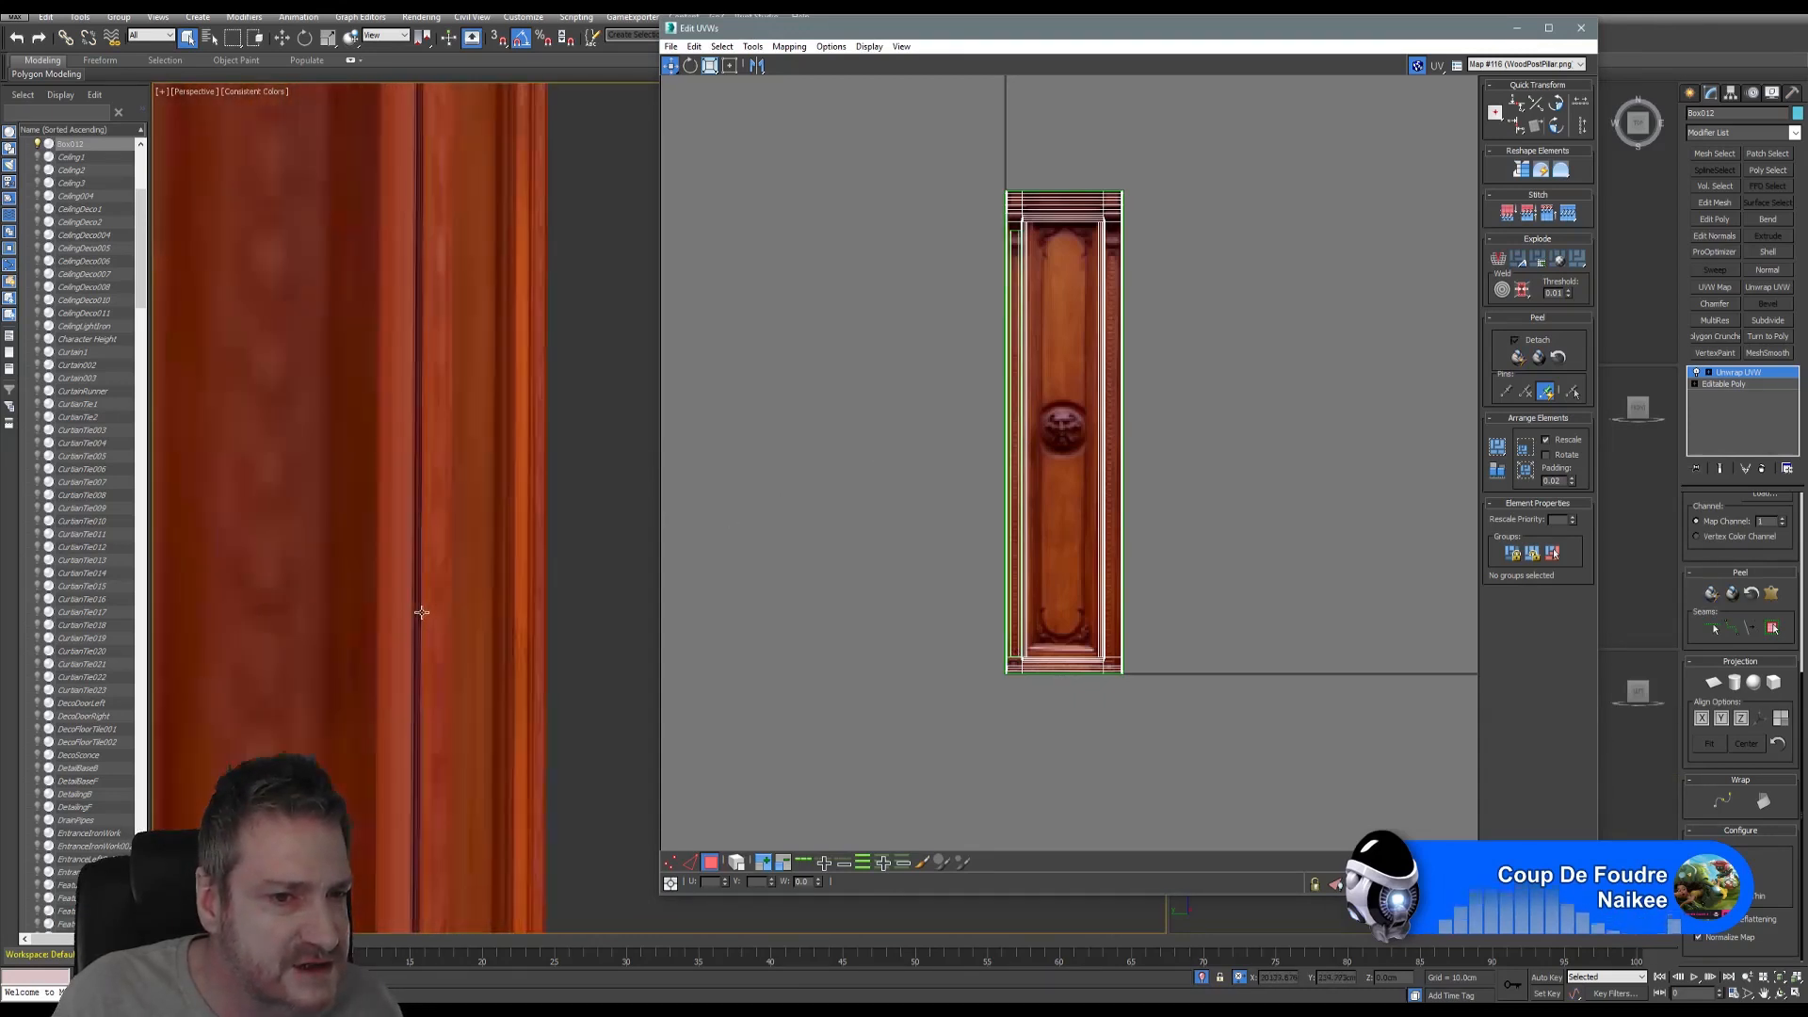
{"action": "scroll", "coordinate": [421, 613], "scroll_direction": "up", "scroll_amount": 4}
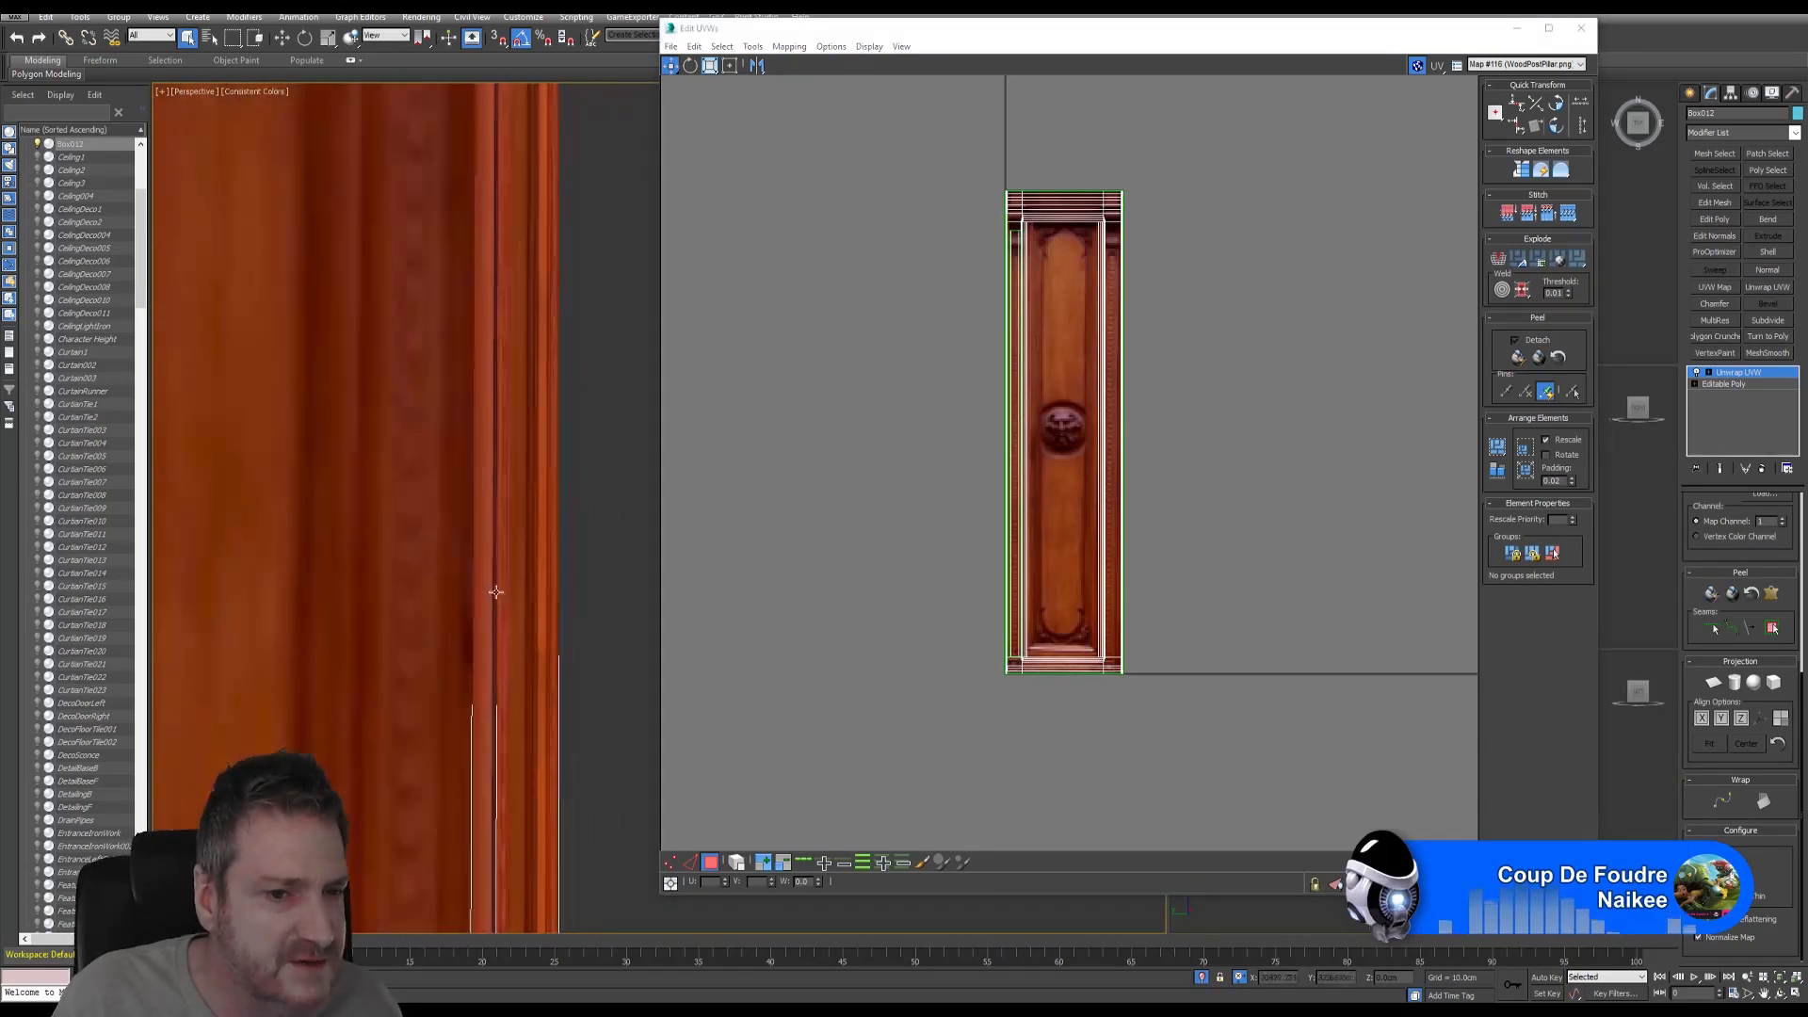
{"action": "scroll", "coordinate": [514, 650], "scroll_direction": "down", "scroll_amount": 3}
{"action": "middle_click_drag", "start_coordinate": [534, 545], "coordinate": [361, 683]}
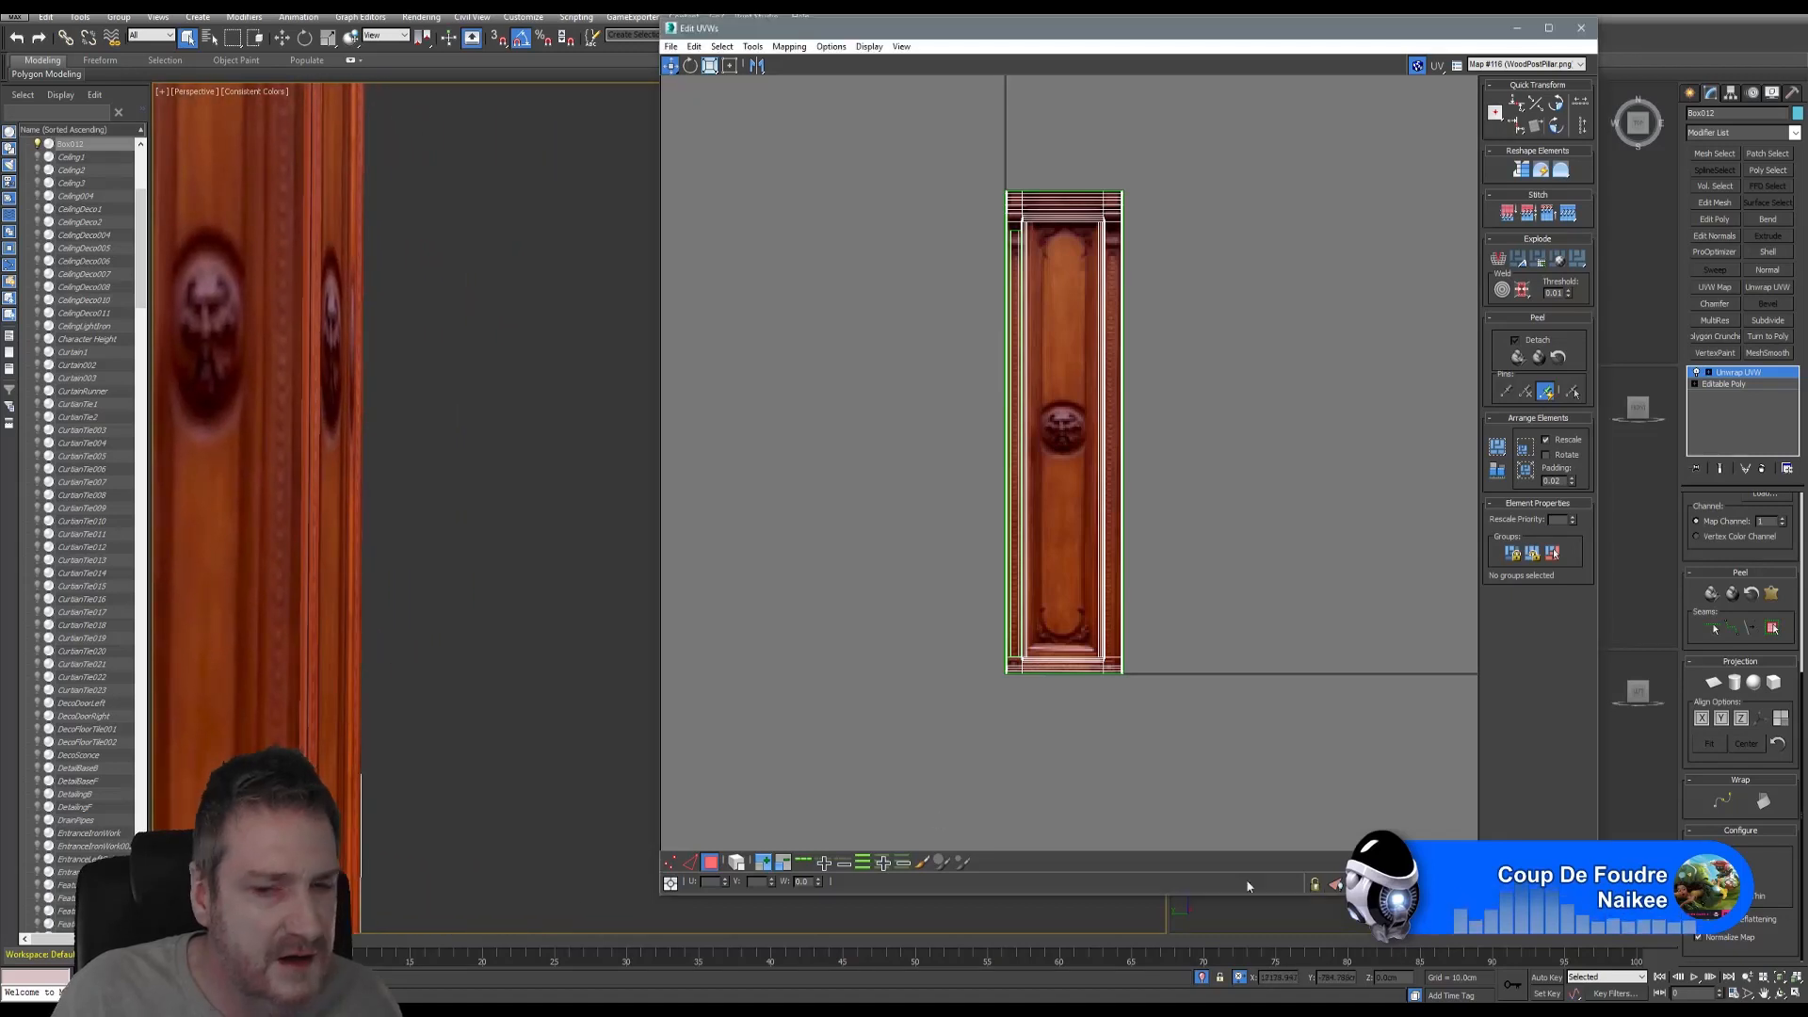
{"action": "left_click", "coordinate": [1780, 994]}
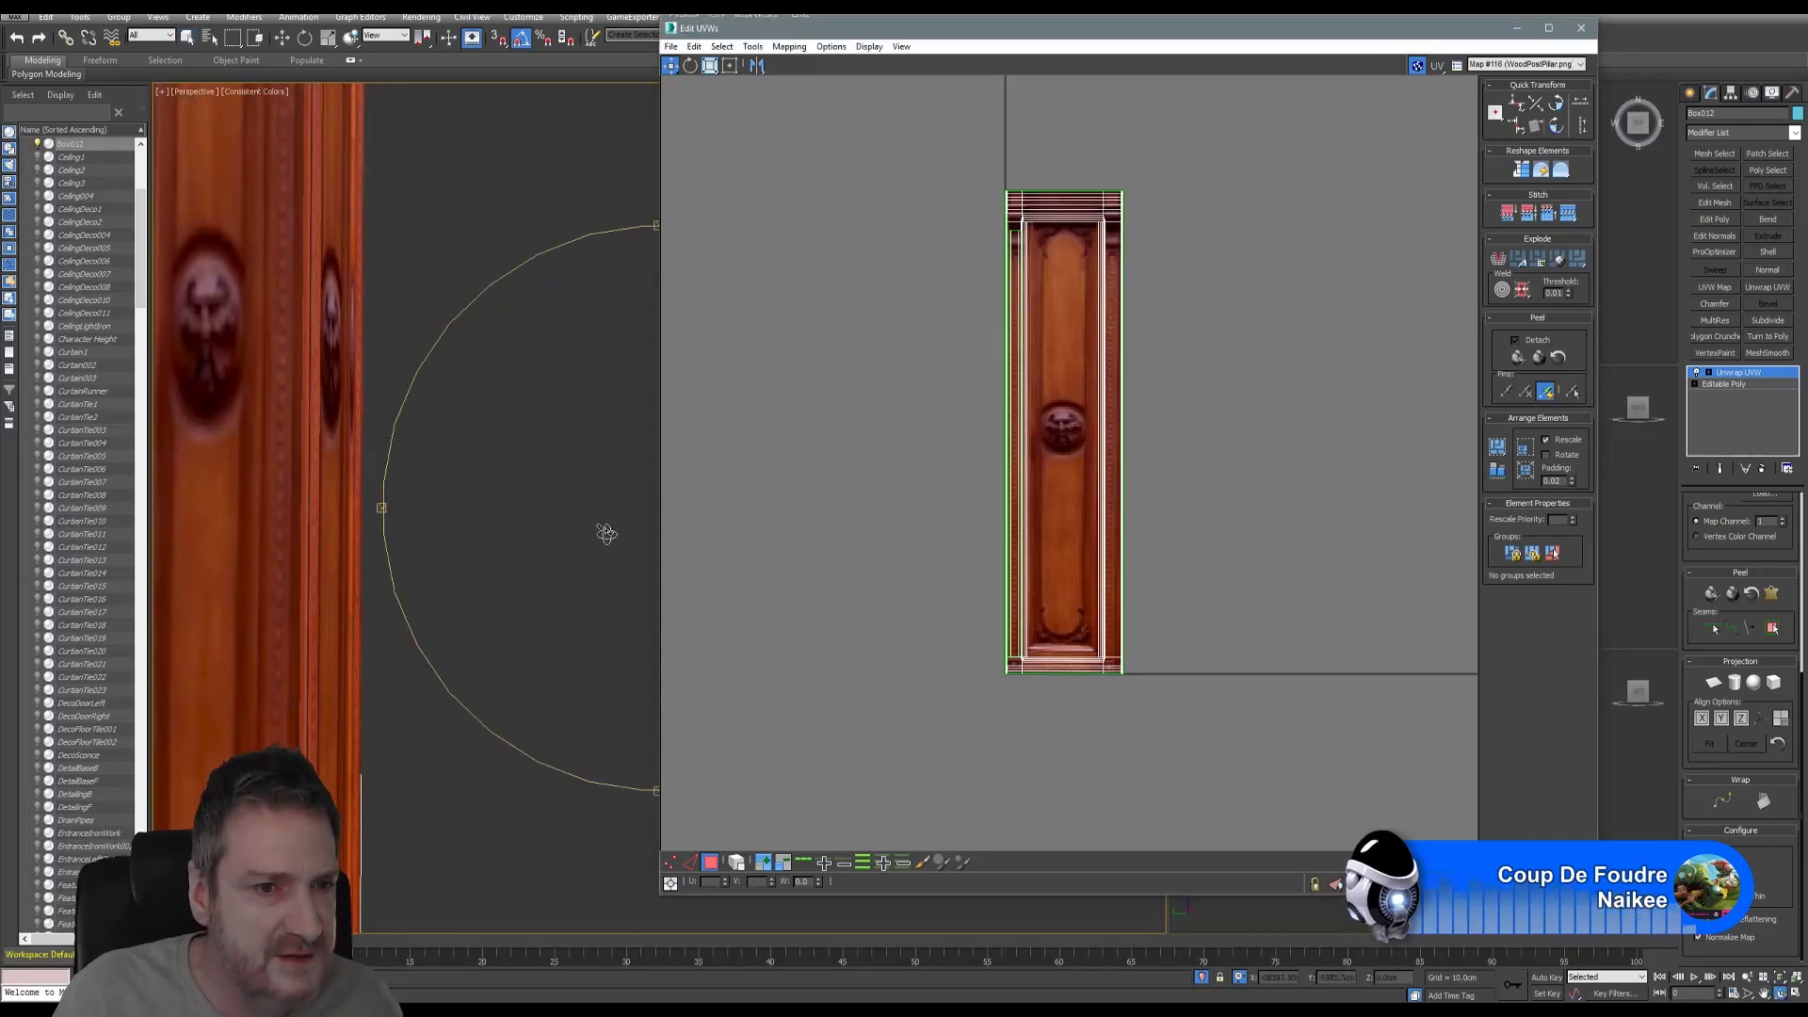
{"action": "left_click_drag", "start_coordinate": [605, 533], "coordinate": [298, 166]}
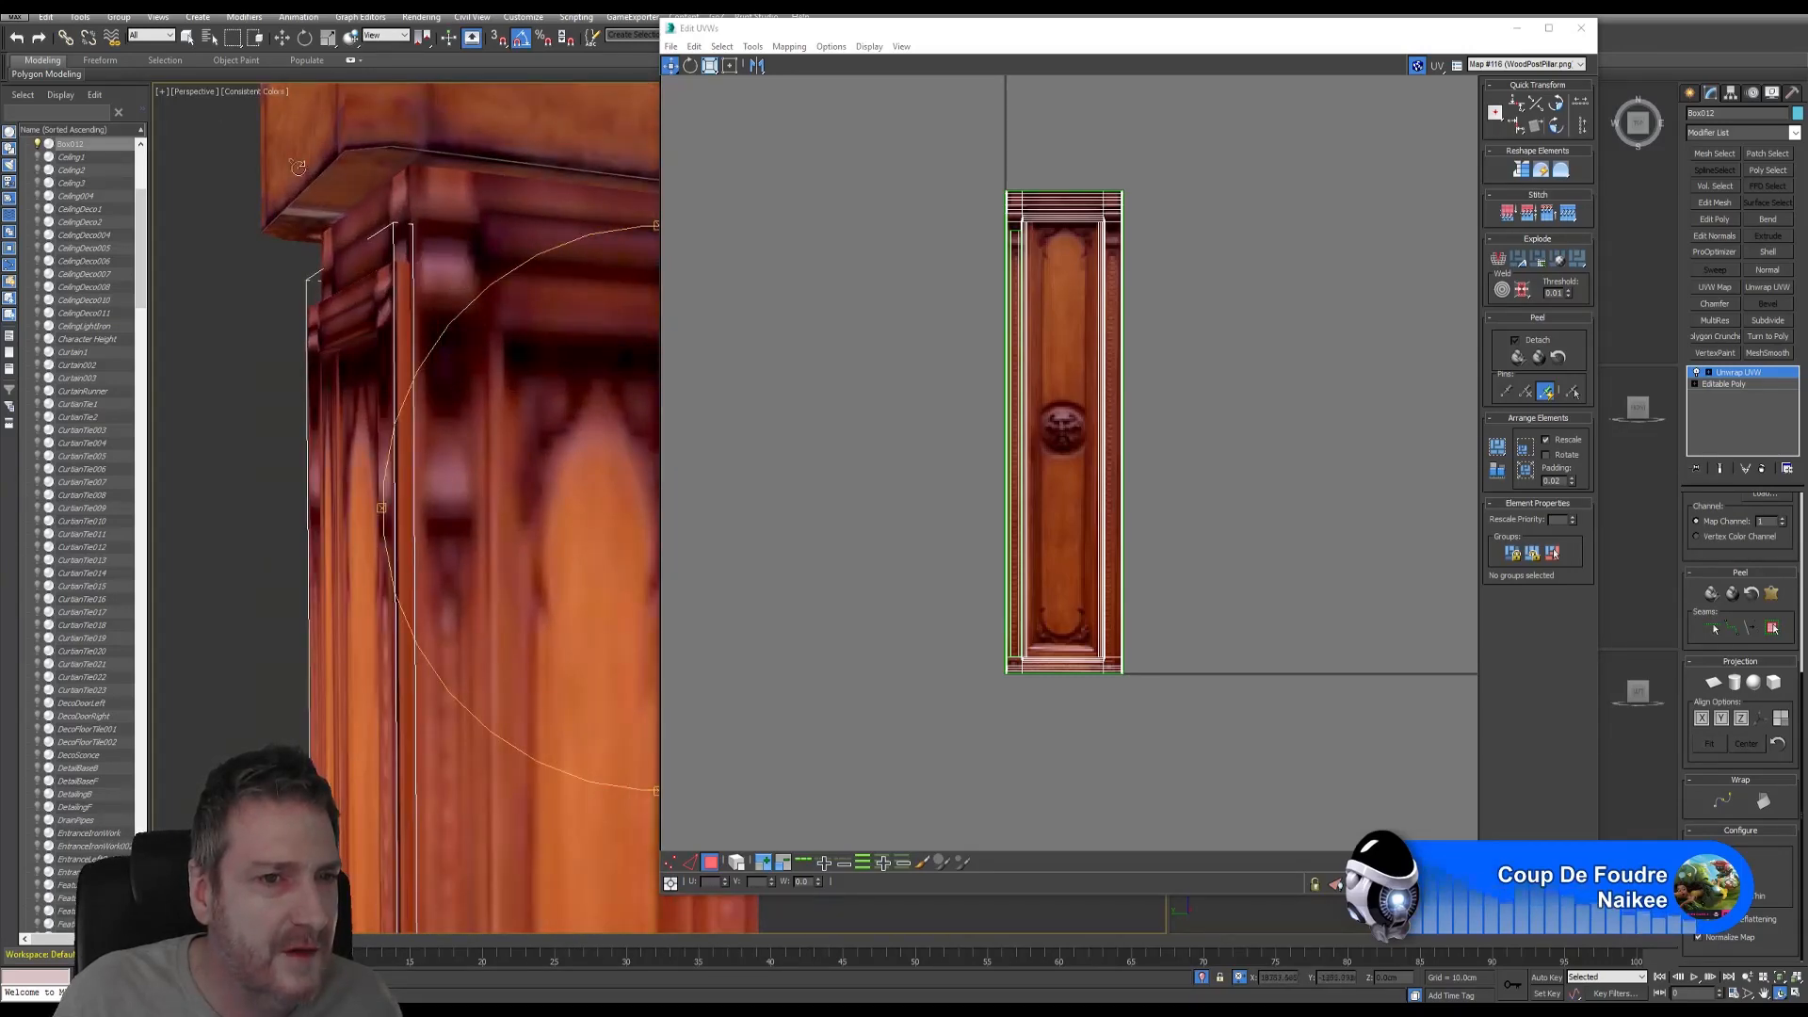
- Select the pillar's edge faces below the cap and down to its lower corner
{"action": "left_click", "coordinate": [188, 38]}
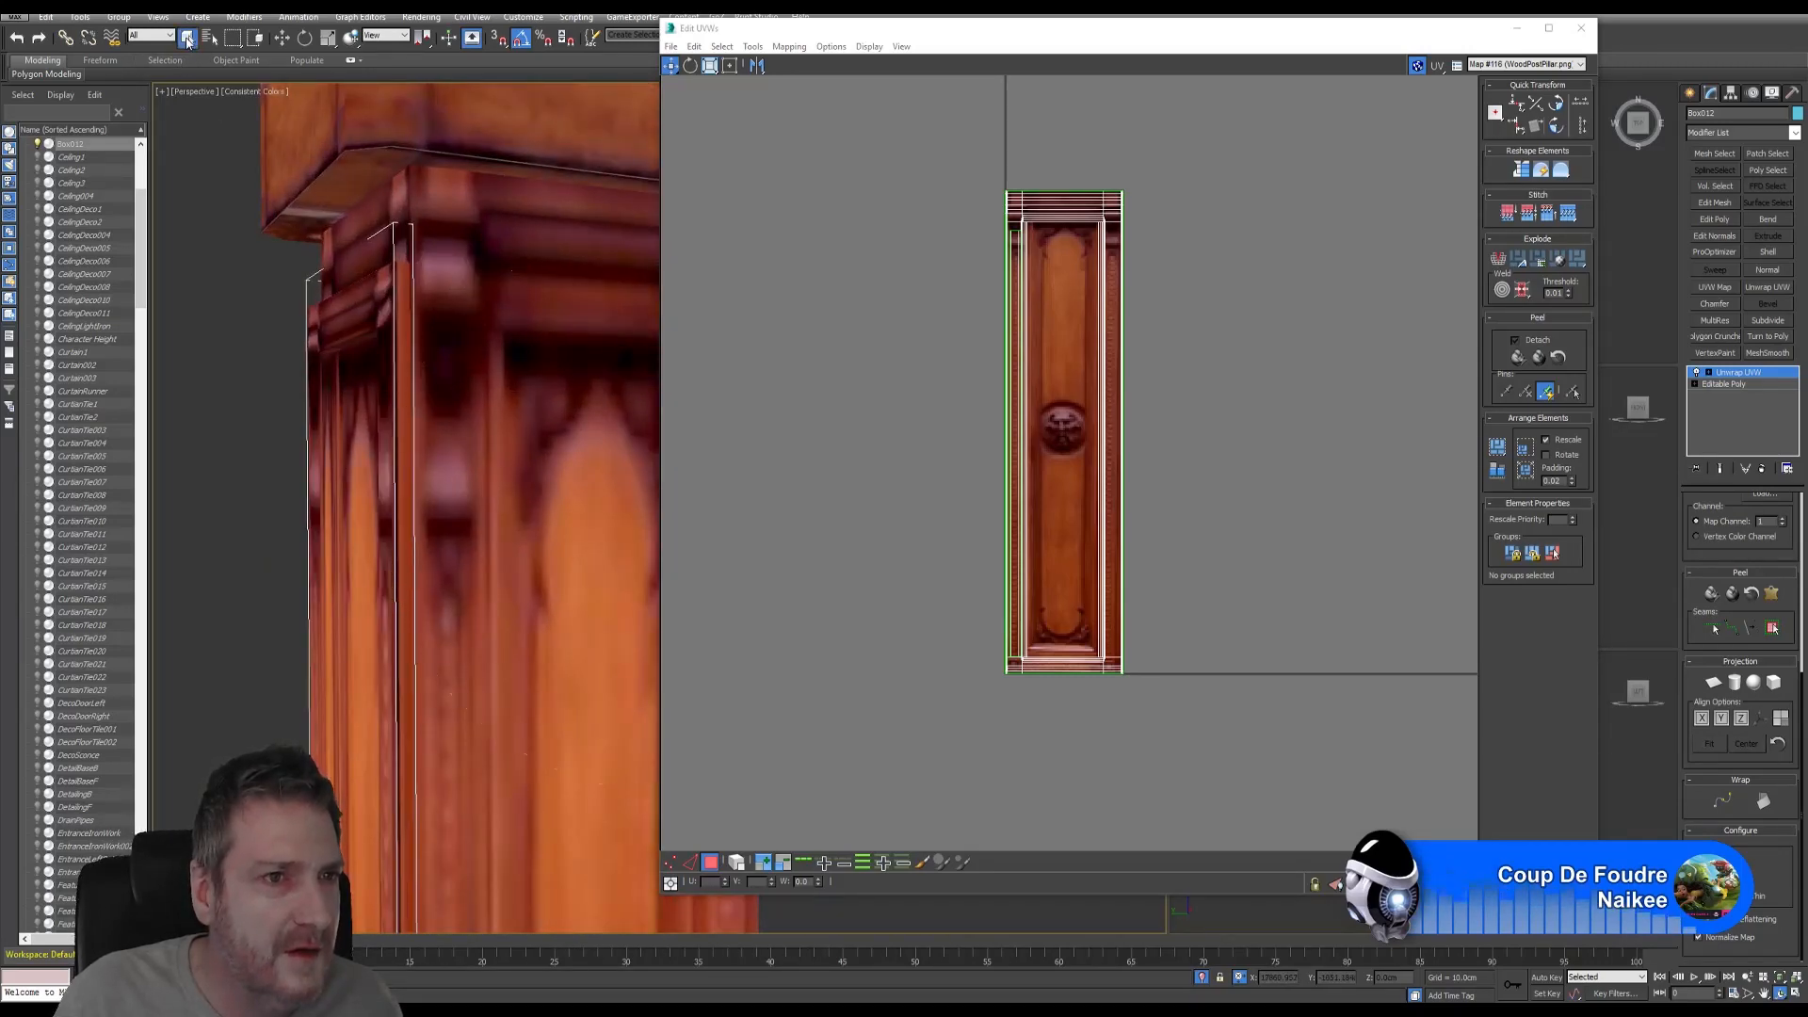
{"action": "left_click", "coordinate": [403, 290]}
{"action": "left_click", "coordinate": [407, 384], "text": "ctrl"}
{"action": "mouse_move", "coordinate": [452, 885]}
{"action": "middle_mouse_down"}
{"action": "mouse_move", "coordinate": [409, 584]}
{"action": "mouse_move", "coordinate": [406, 141]}
{"action": "middle_mouse_up"}
{"action": "scroll", "coordinate": [409, 613], "scroll_direction": "down", "scroll_amount": 3}
{"action": "scroll", "coordinate": [408, 613], "scroll_direction": "down", "scroll_amount": 1}
{"action": "scroll", "coordinate": [436, 625], "scroll_direction": "down", "scroll_amount": 1}
{"action": "middle_click_drag", "start_coordinate": [435, 626], "coordinate": [444, 536]}
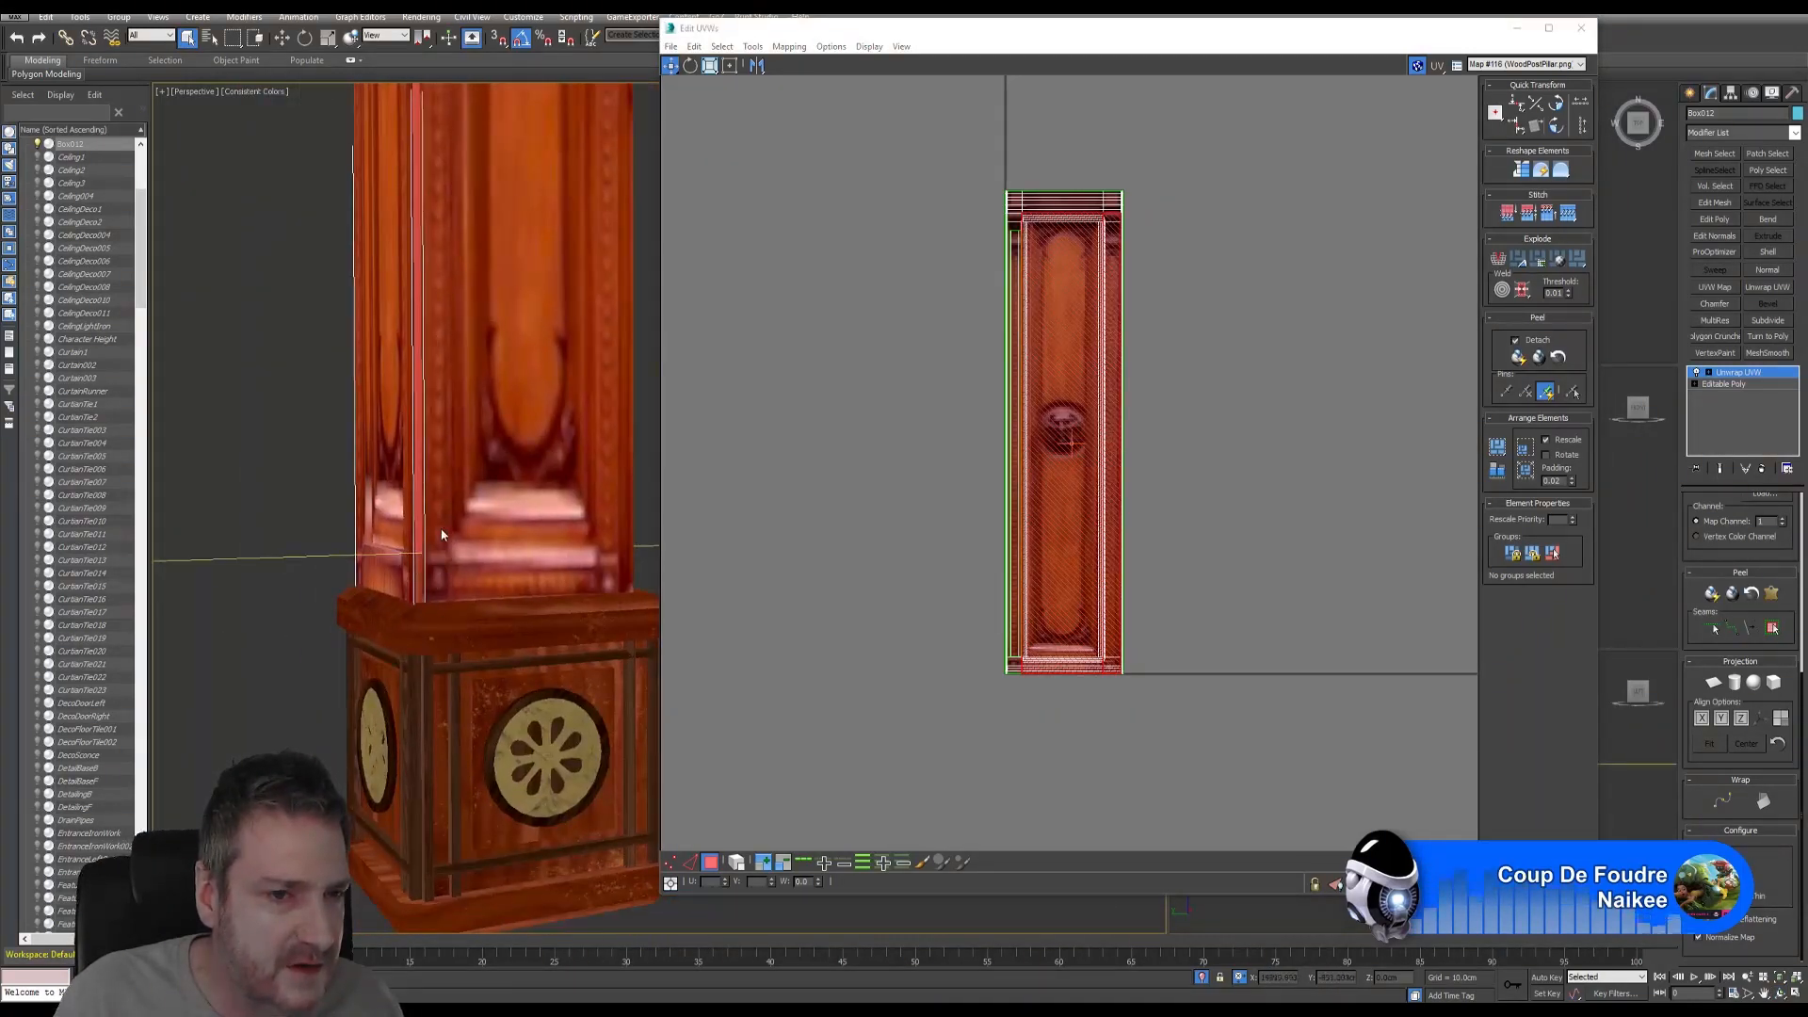
{"action": "scroll", "coordinate": [386, 615], "scroll_direction": "up", "scroll_amount": 4}
{"action": "left_click", "coordinate": [395, 608], "text": "ctrl"}
{"action": "middle_click_drag", "start_coordinate": [1037, 441], "coordinate": [1040, 441]}
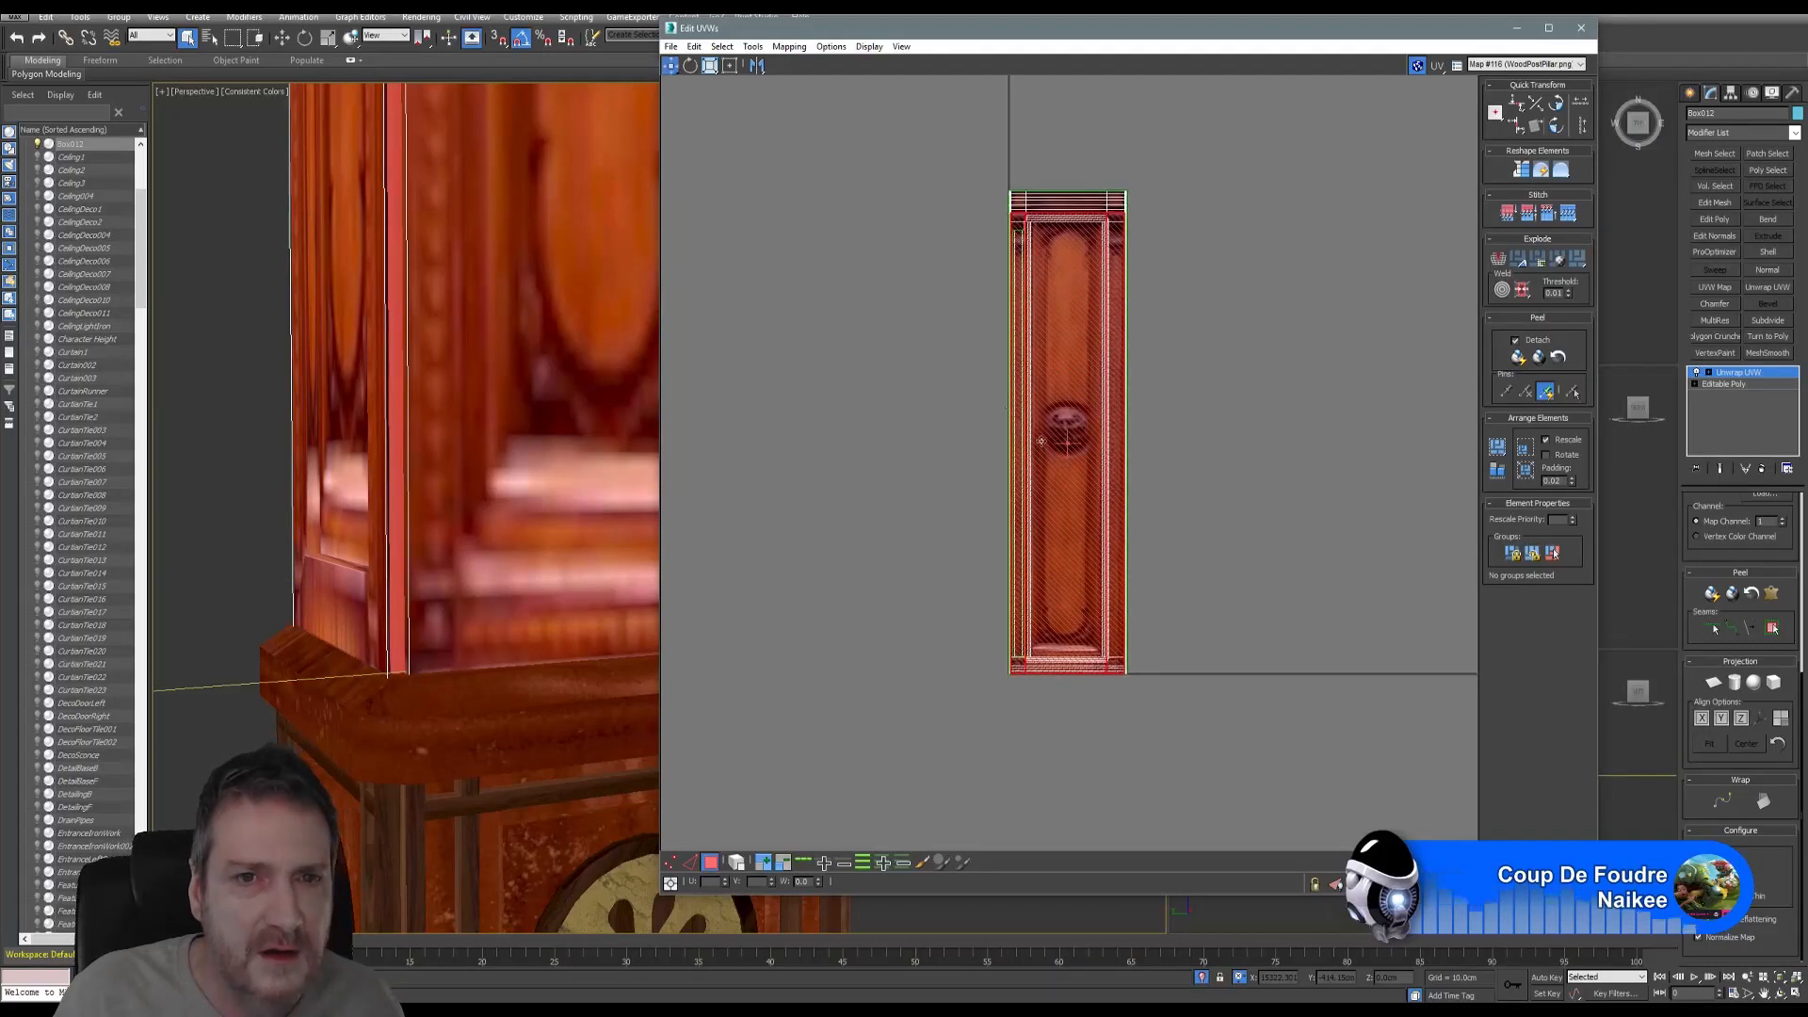
{"action": "left_click", "coordinate": [751, 50]}
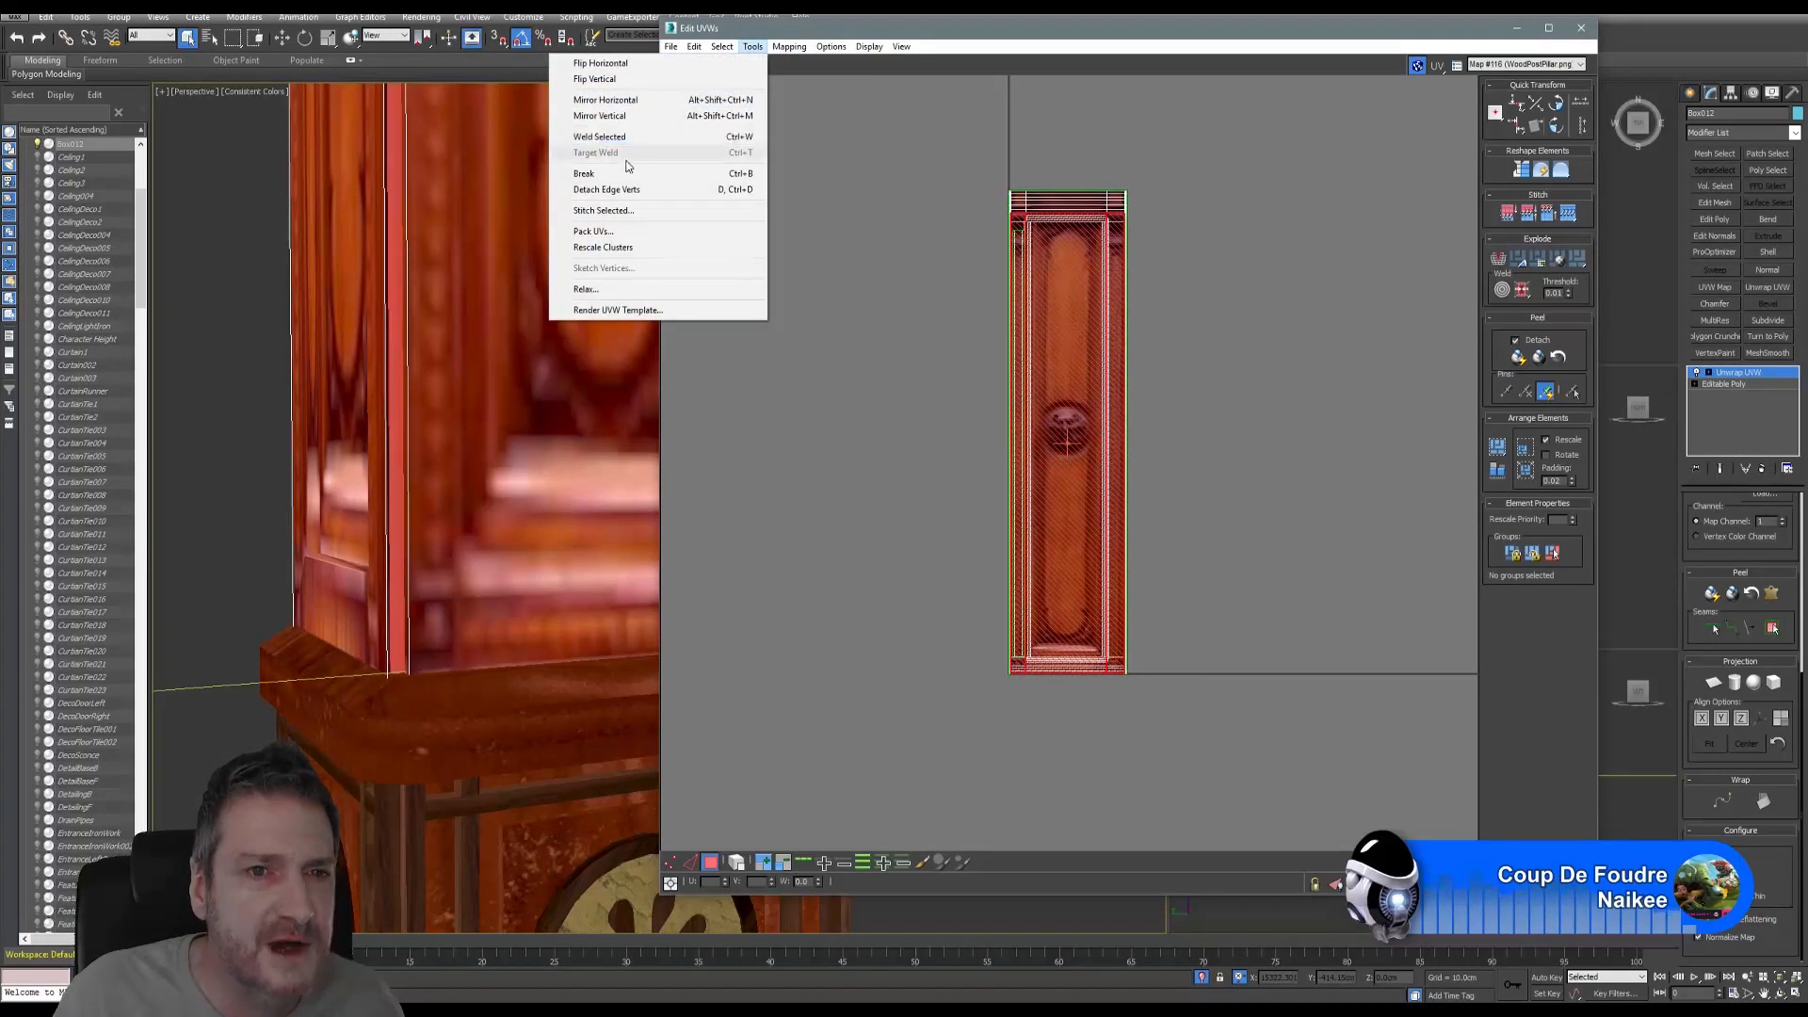
- Break the selected UVs apart, squash them into a thin shortened strip, and move it onto the right border detail
{"action": "left_click", "coordinate": [615, 175]}
{"action": "left_click", "coordinate": [710, 65]}
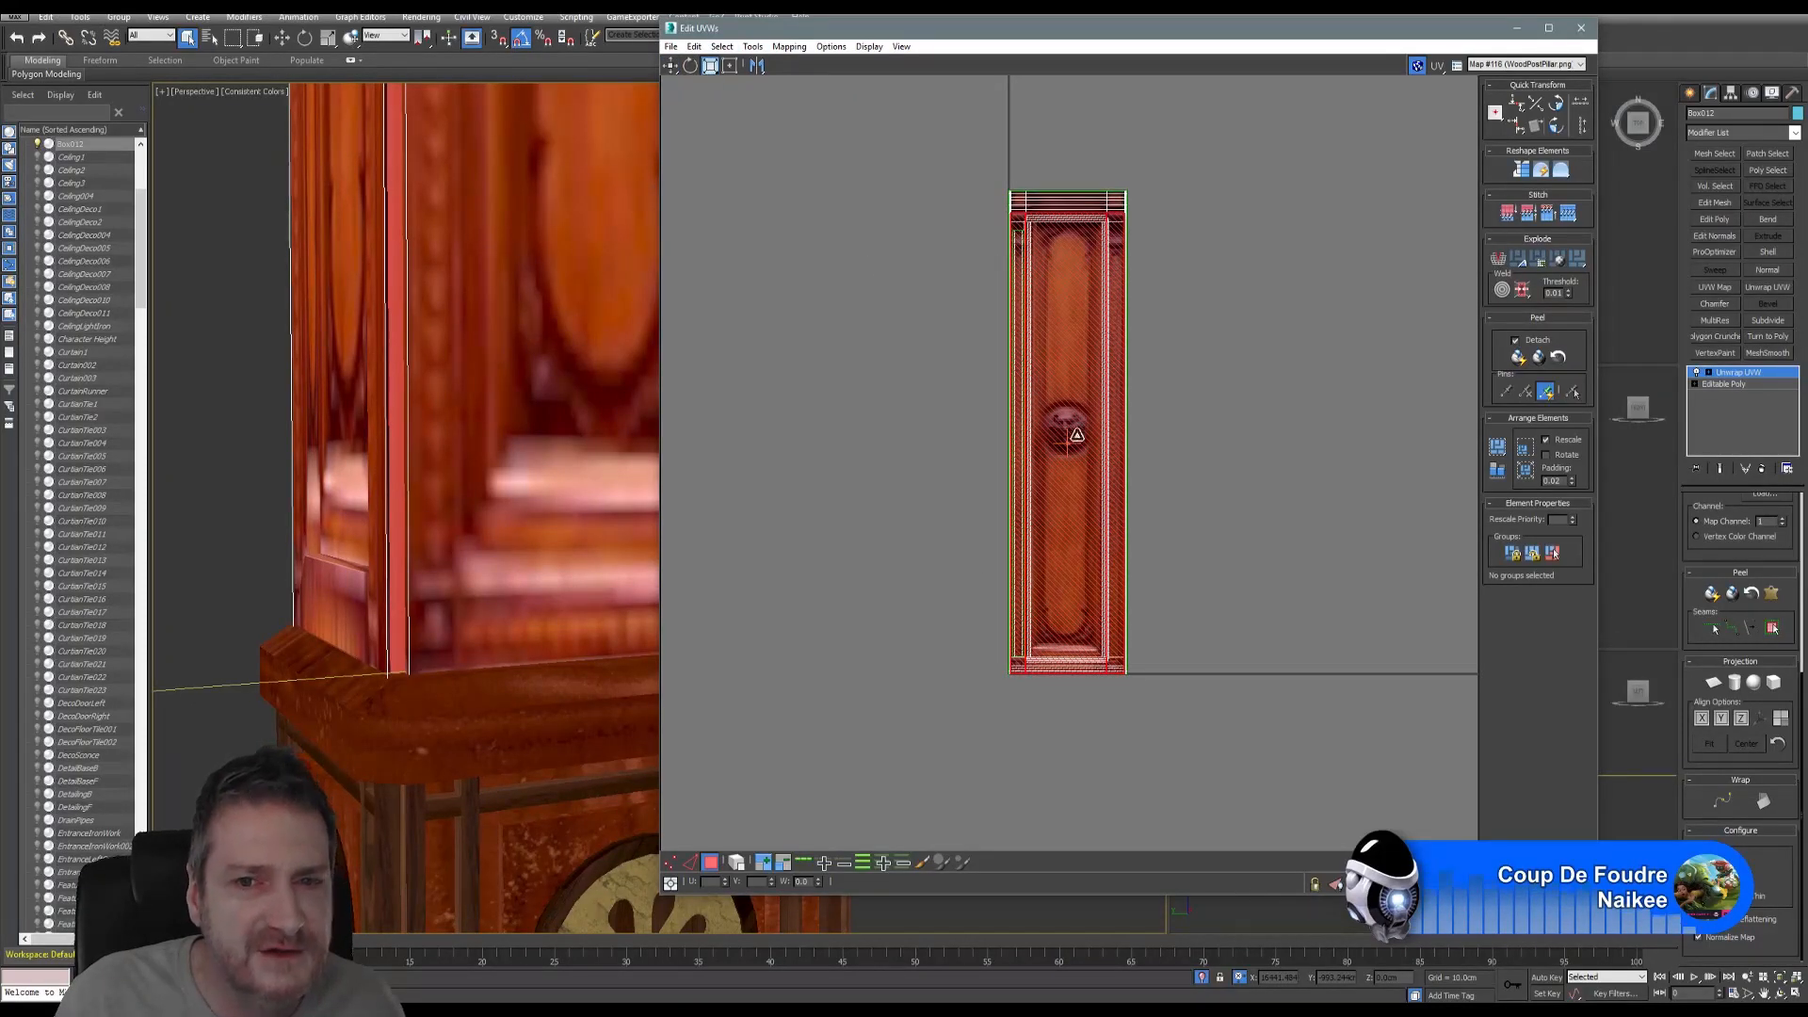
{"action": "left_click_drag", "start_coordinate": [1068, 459], "coordinate": [1043, 471]}
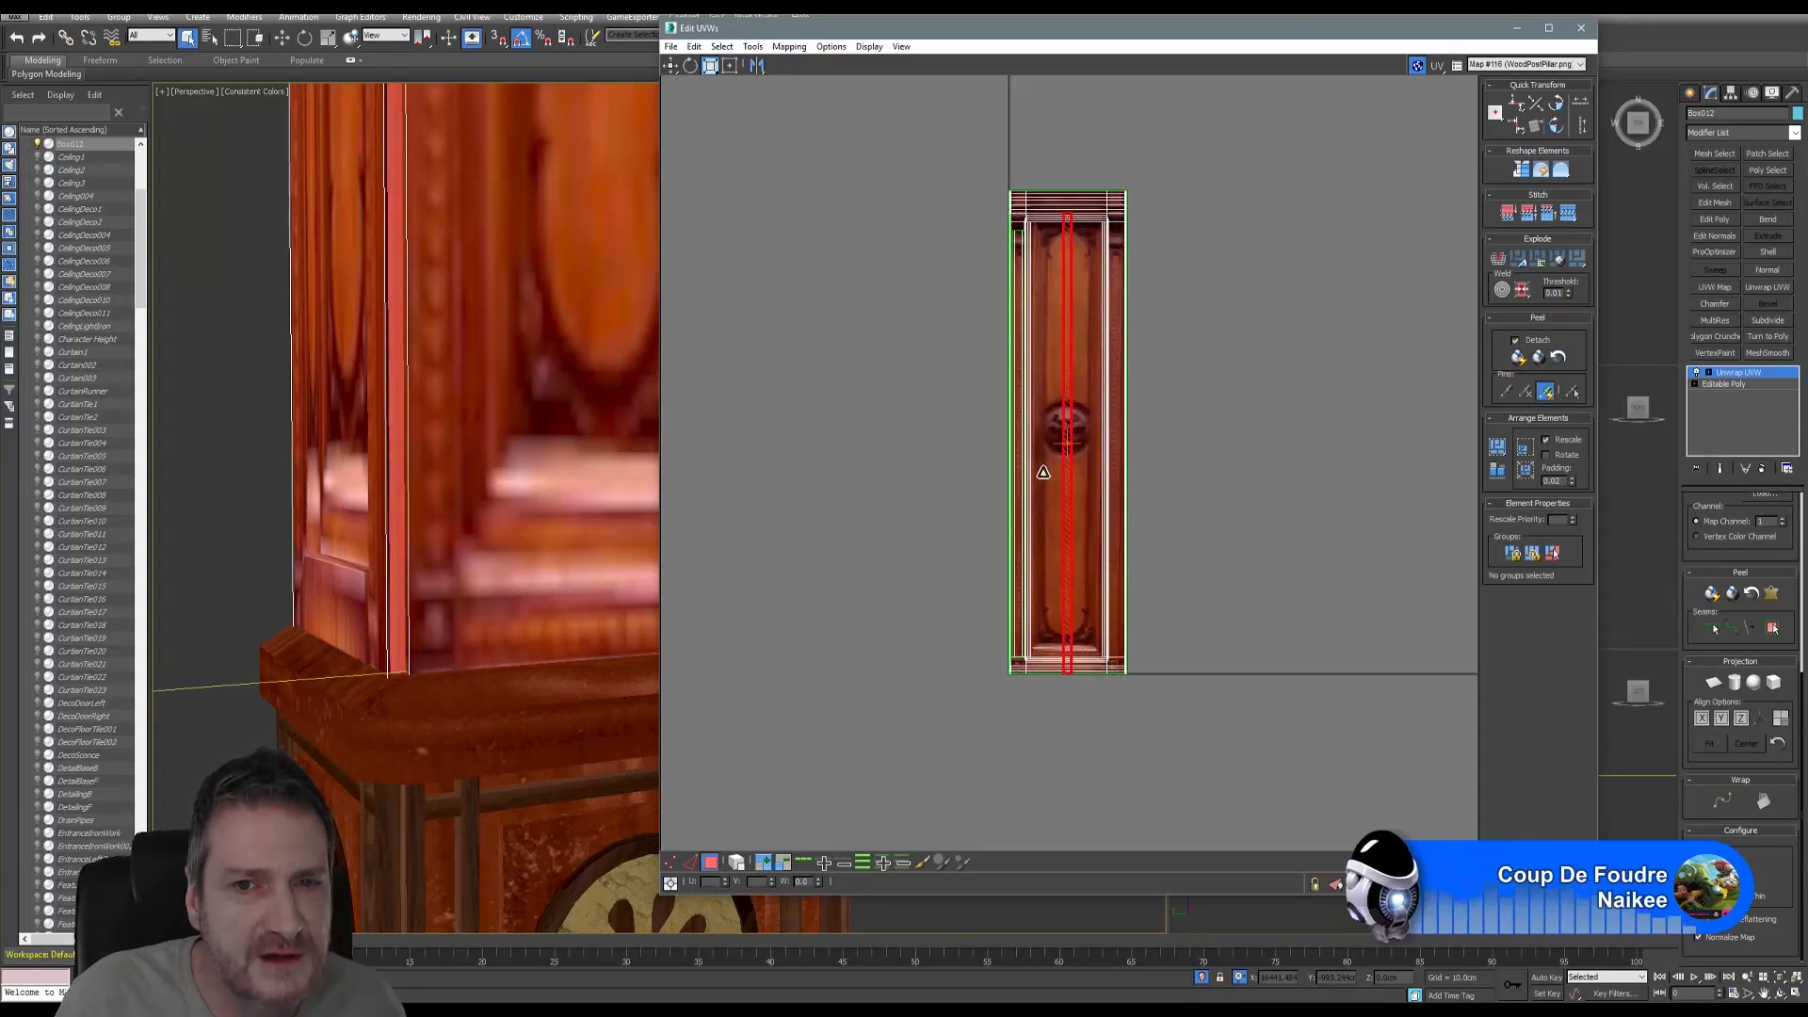
{"action": "left_click_drag", "start_coordinate": [1067, 380], "coordinate": [1068, 400]}
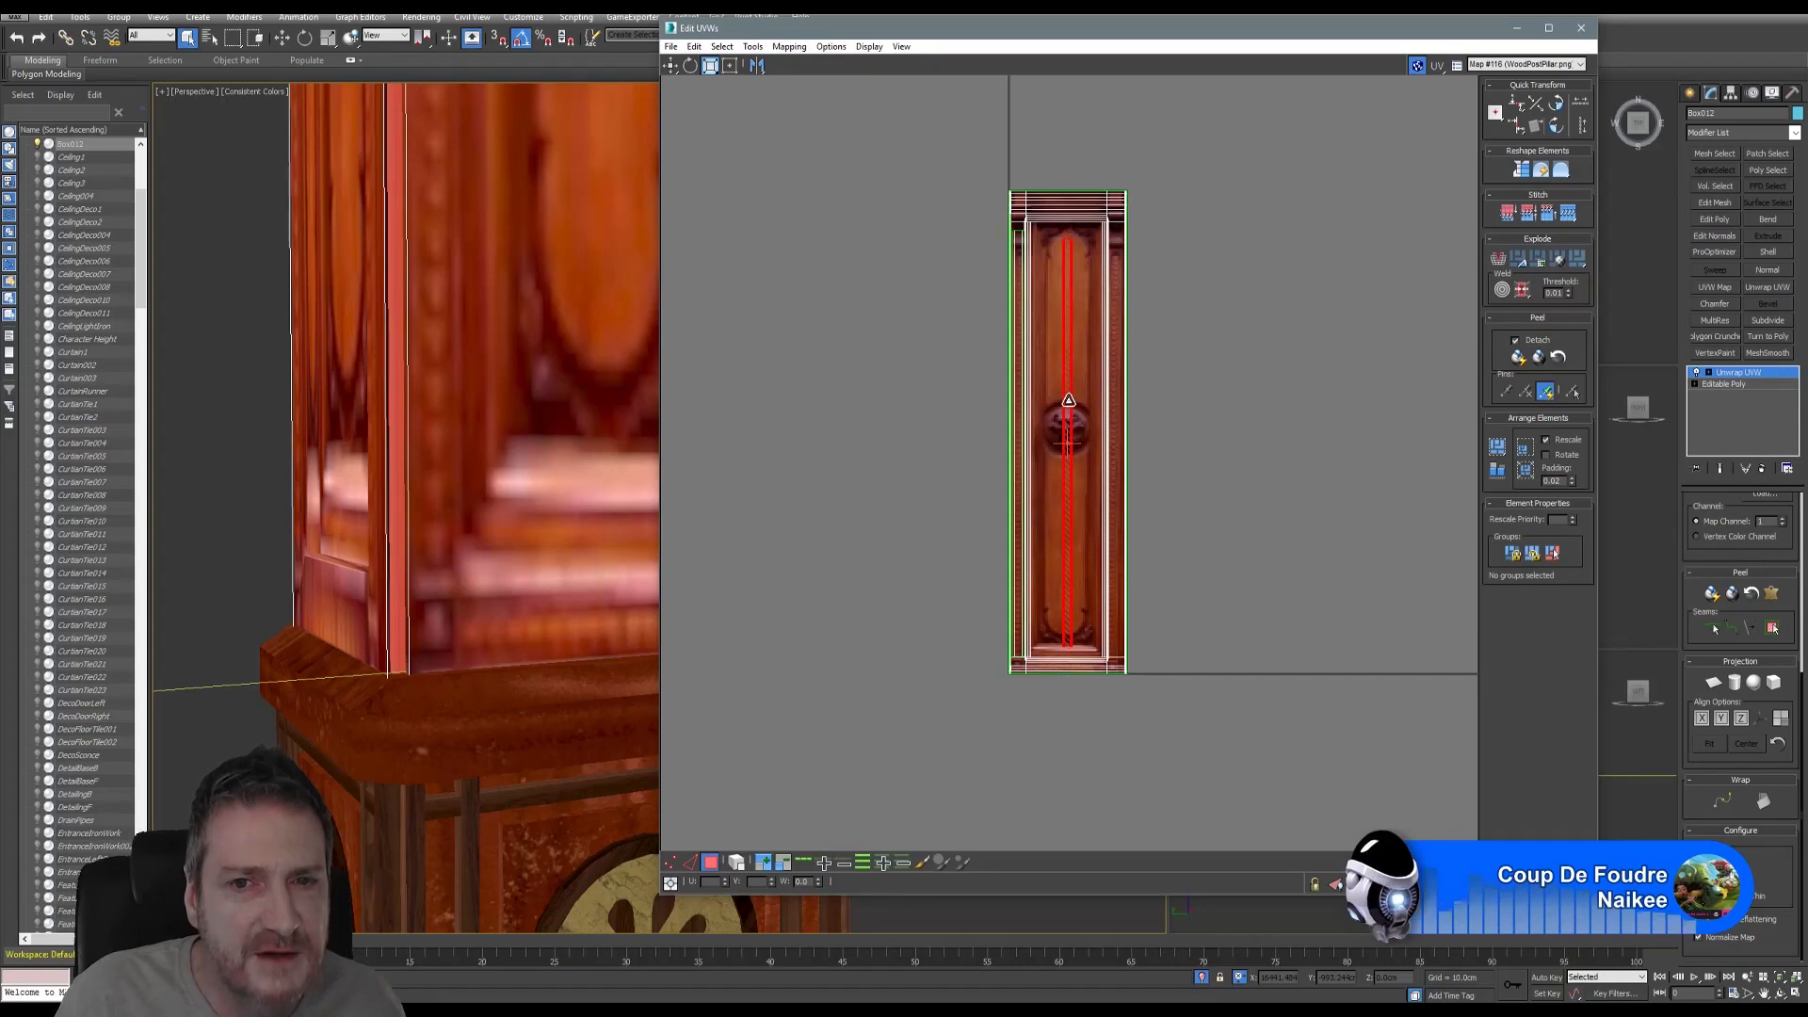
{"action": "scroll", "coordinate": [1064, 388], "scroll_direction": "up", "scroll_amount": 5}
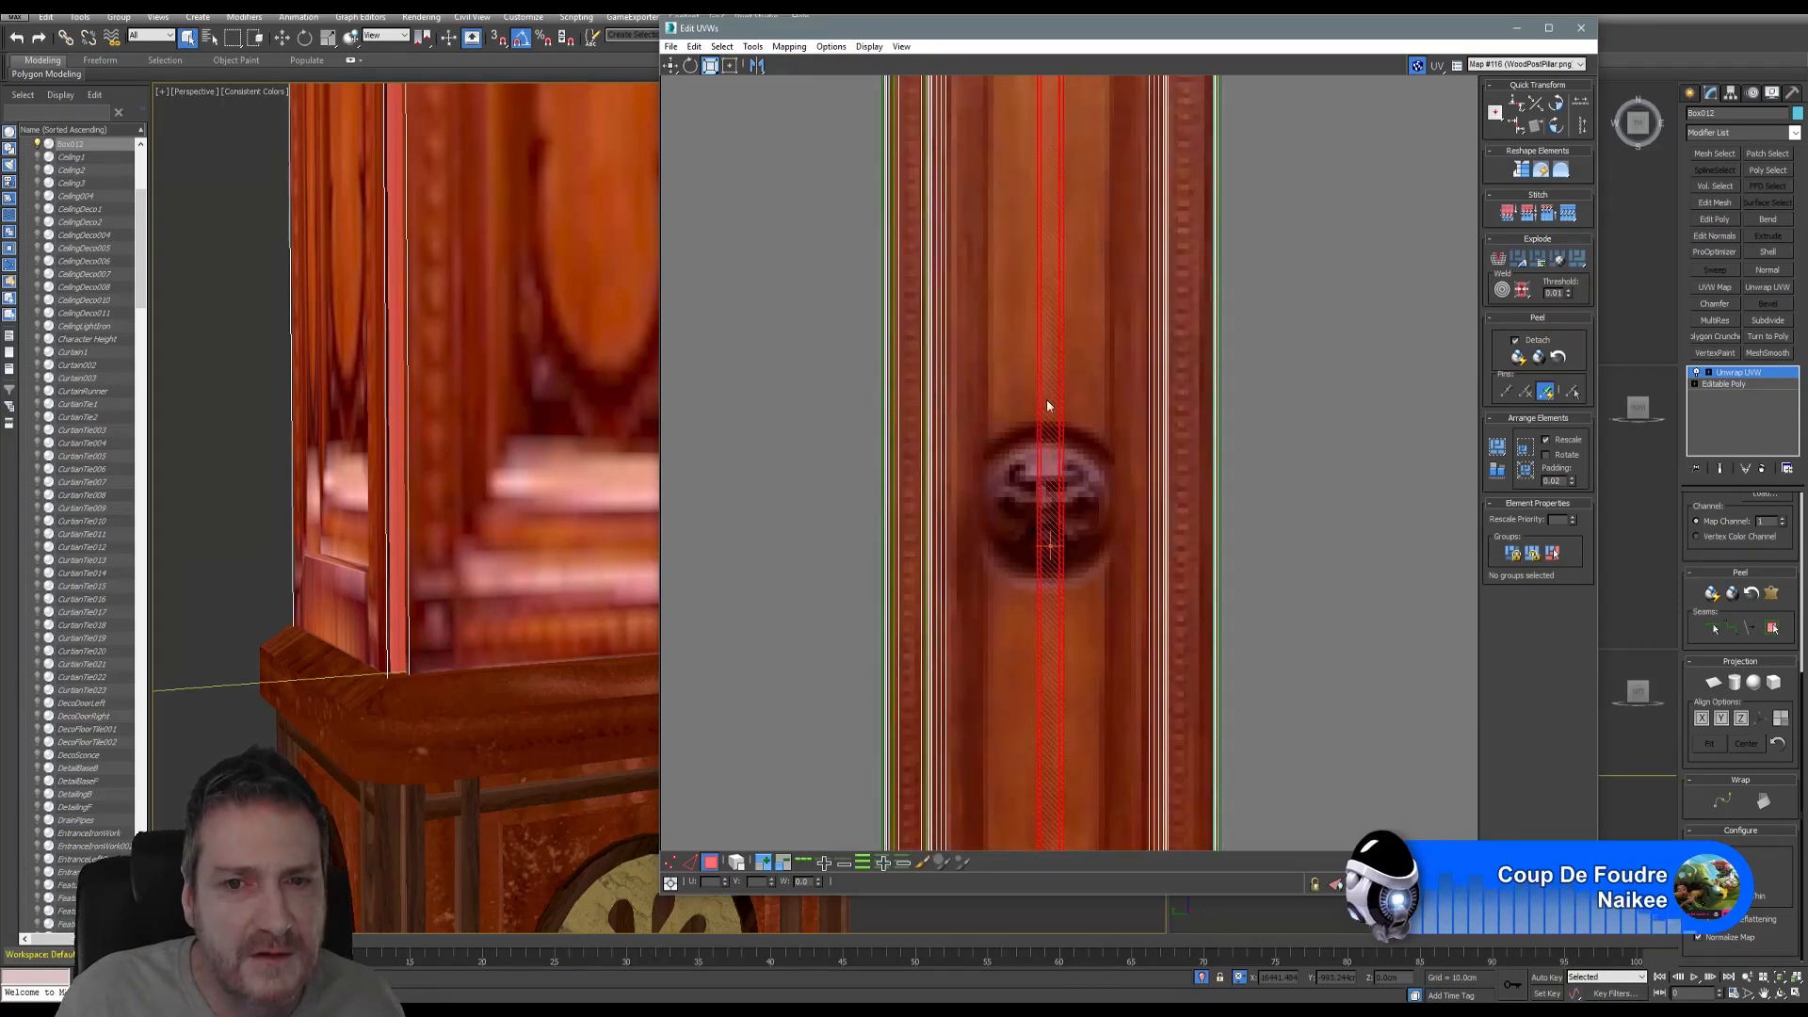
{"action": "left_click", "coordinate": [670, 65]}
{"action": "left_click_drag", "start_coordinate": [1049, 404], "coordinate": [1185, 406]}
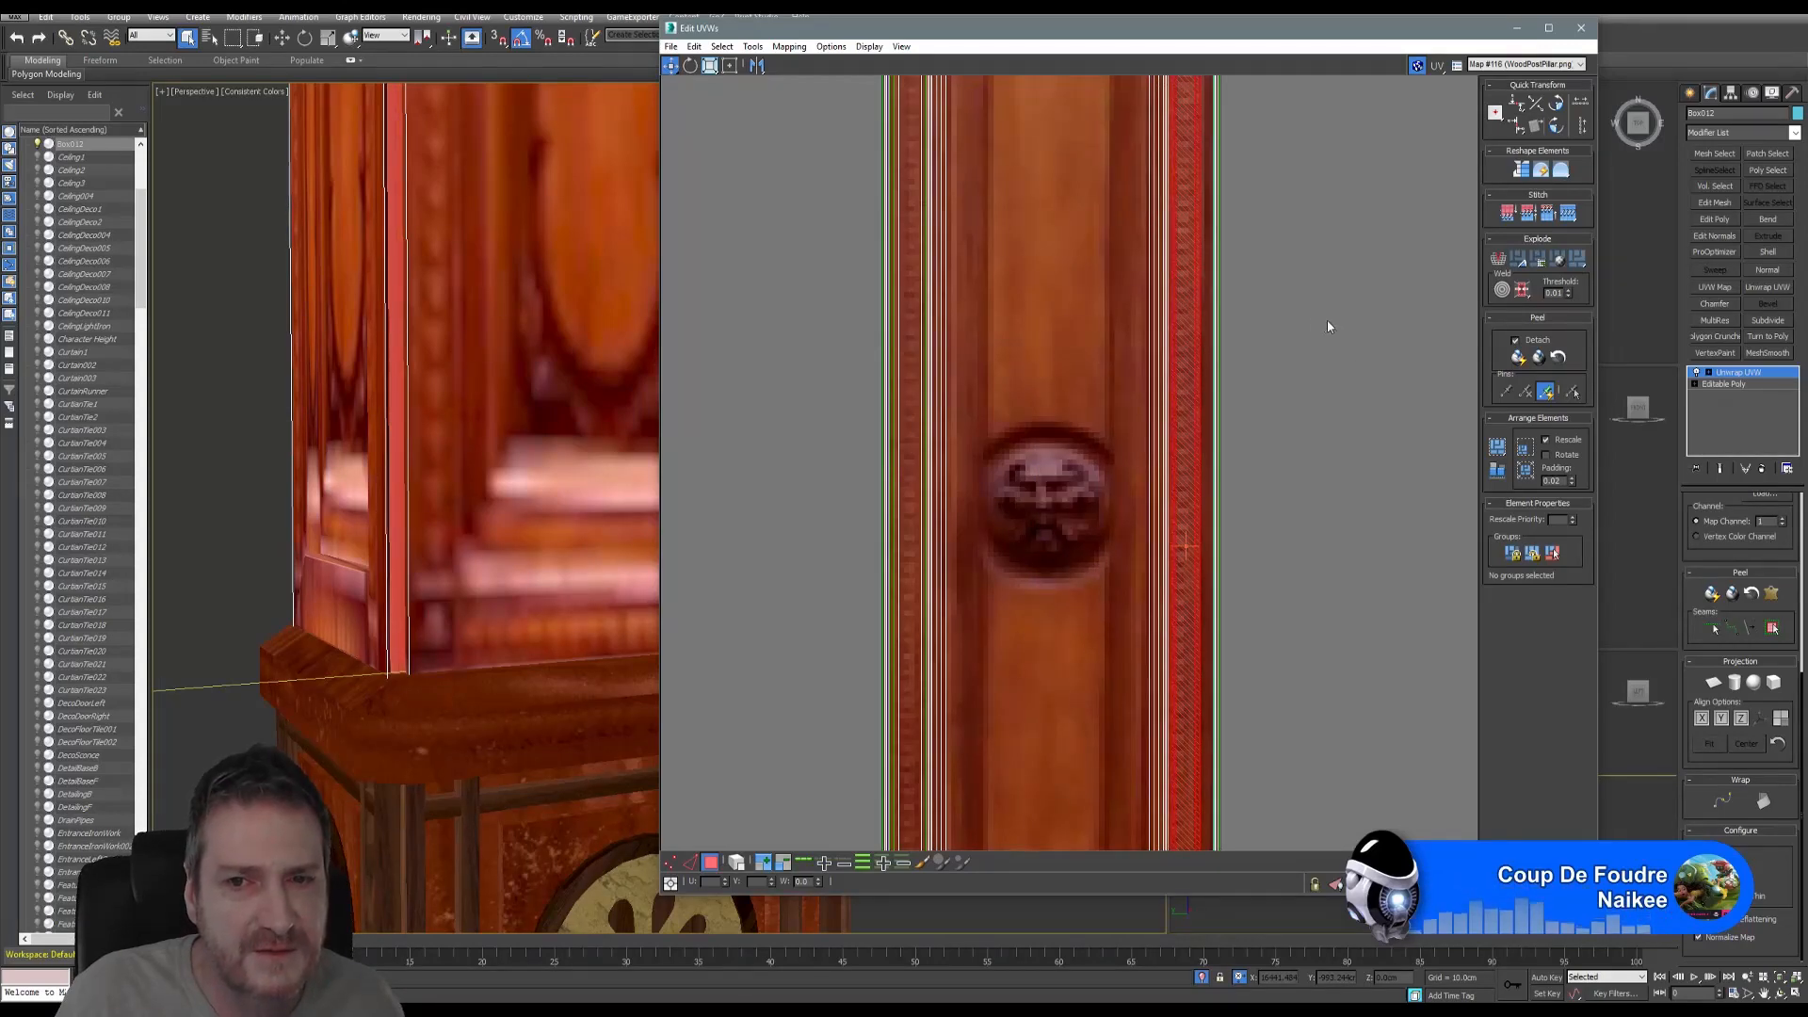
- Deselect the UV faces and pan down the pillar to check the medallions and capital
{"action": "left_click", "coordinate": [1282, 338]}
{"action": "scroll", "coordinate": [512, 454], "scroll_direction": "down", "scroll_amount": 3}
{"action": "middle_click_drag", "start_coordinate": [512, 454], "coordinate": [515, 530]}
{"action": "scroll", "coordinate": [515, 534], "scroll_direction": "down", "scroll_amount": 3}
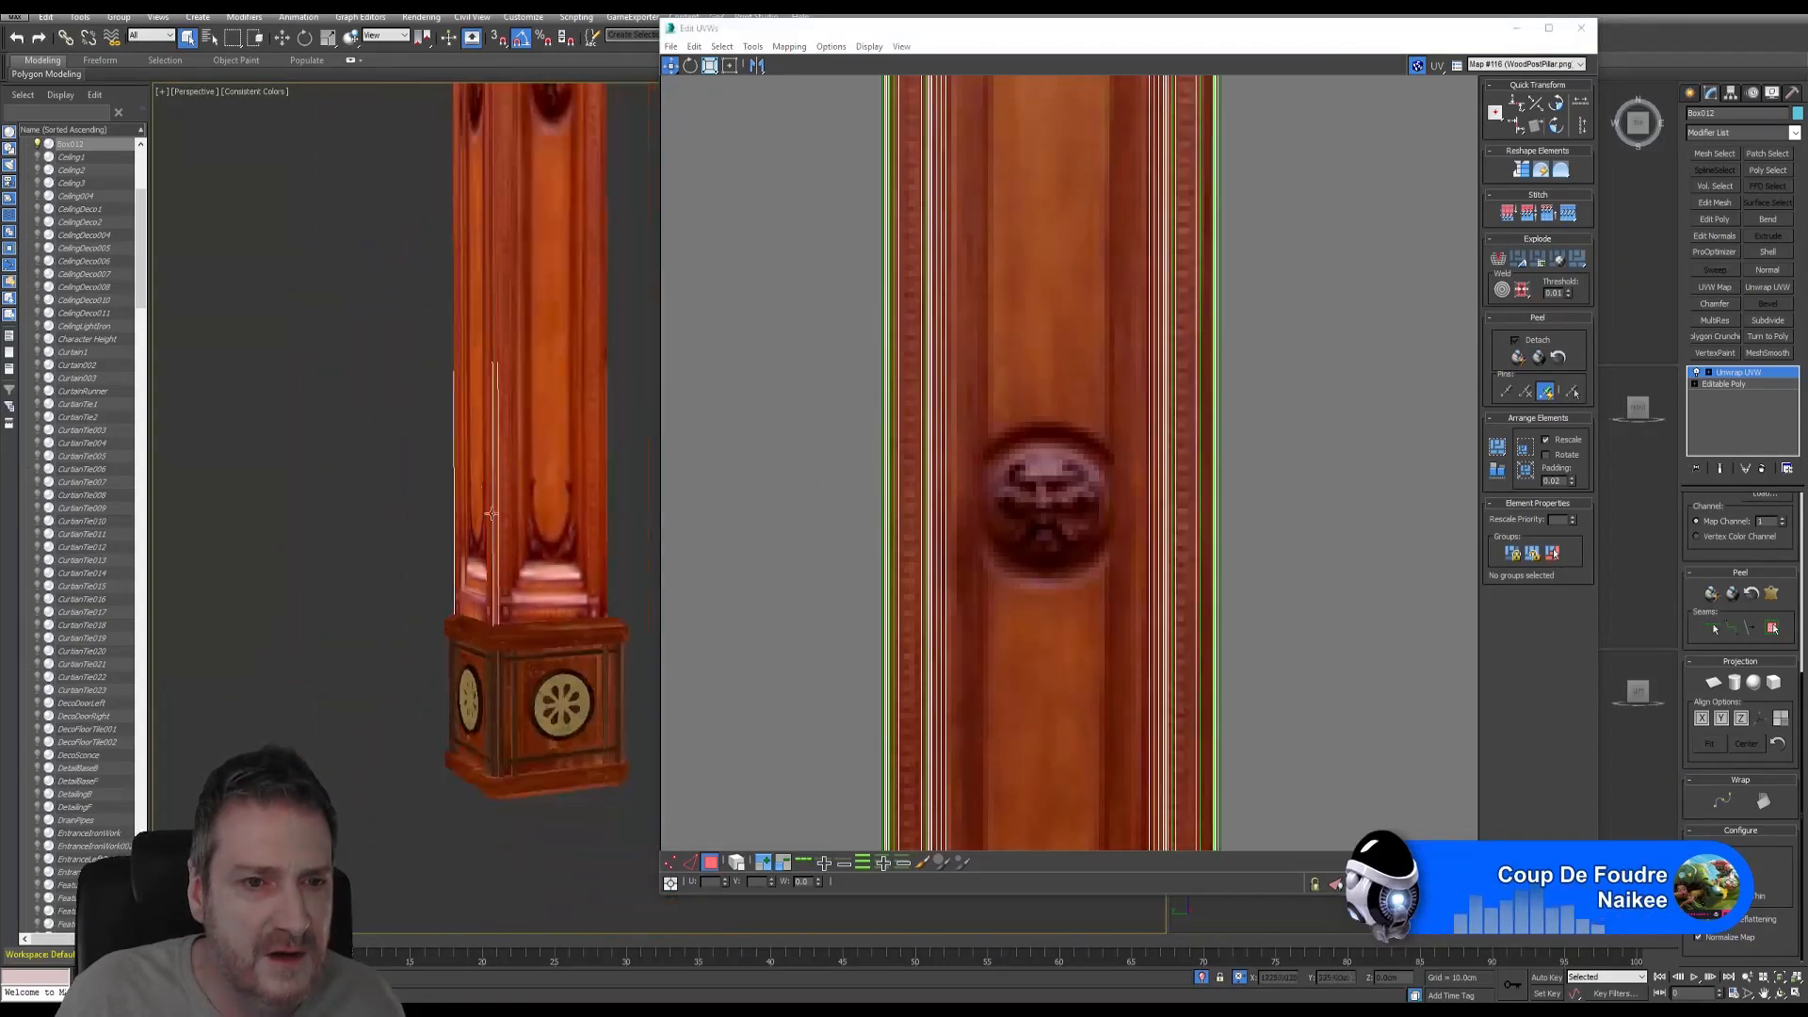
{"action": "scroll", "coordinate": [485, 371], "scroll_direction": "down", "scroll_amount": 1}
{"action": "middle_click_drag", "start_coordinate": [513, 235], "coordinate": [548, 599]}
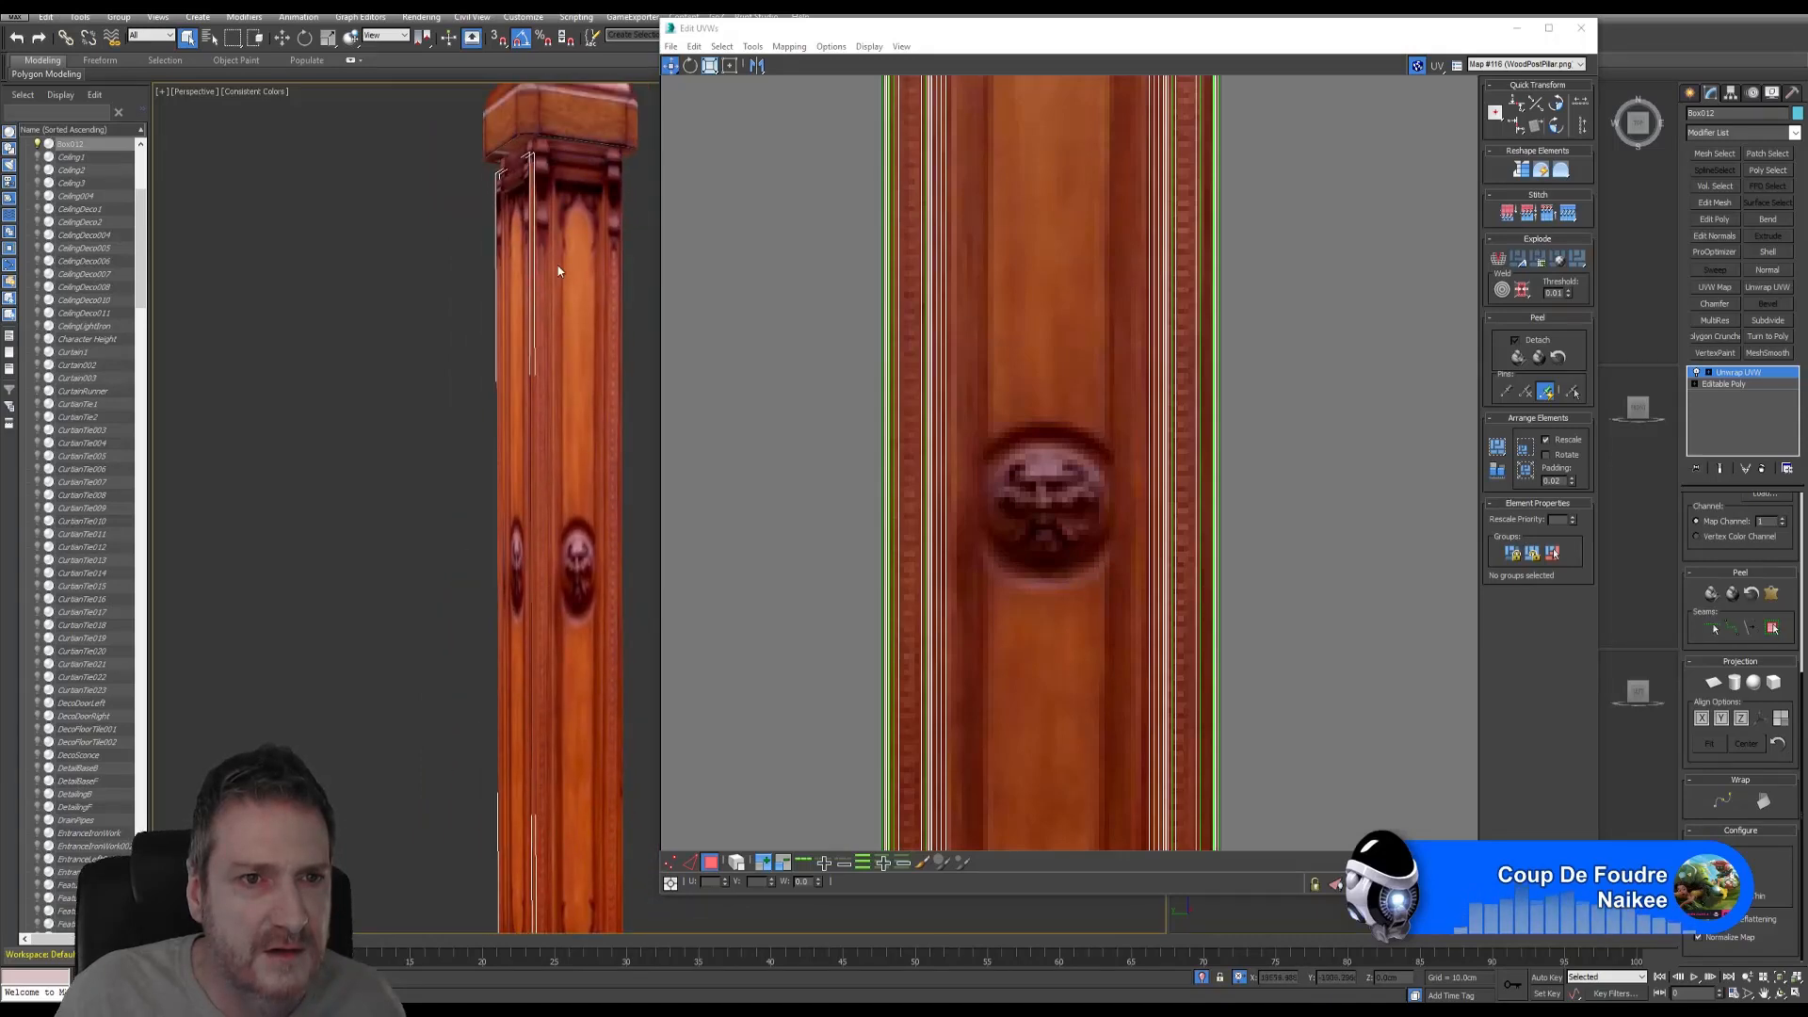
{"action": "middle_click_drag", "start_coordinate": [557, 271], "coordinate": [571, 348]}
{"action": "left_click", "coordinate": [818, 272]}
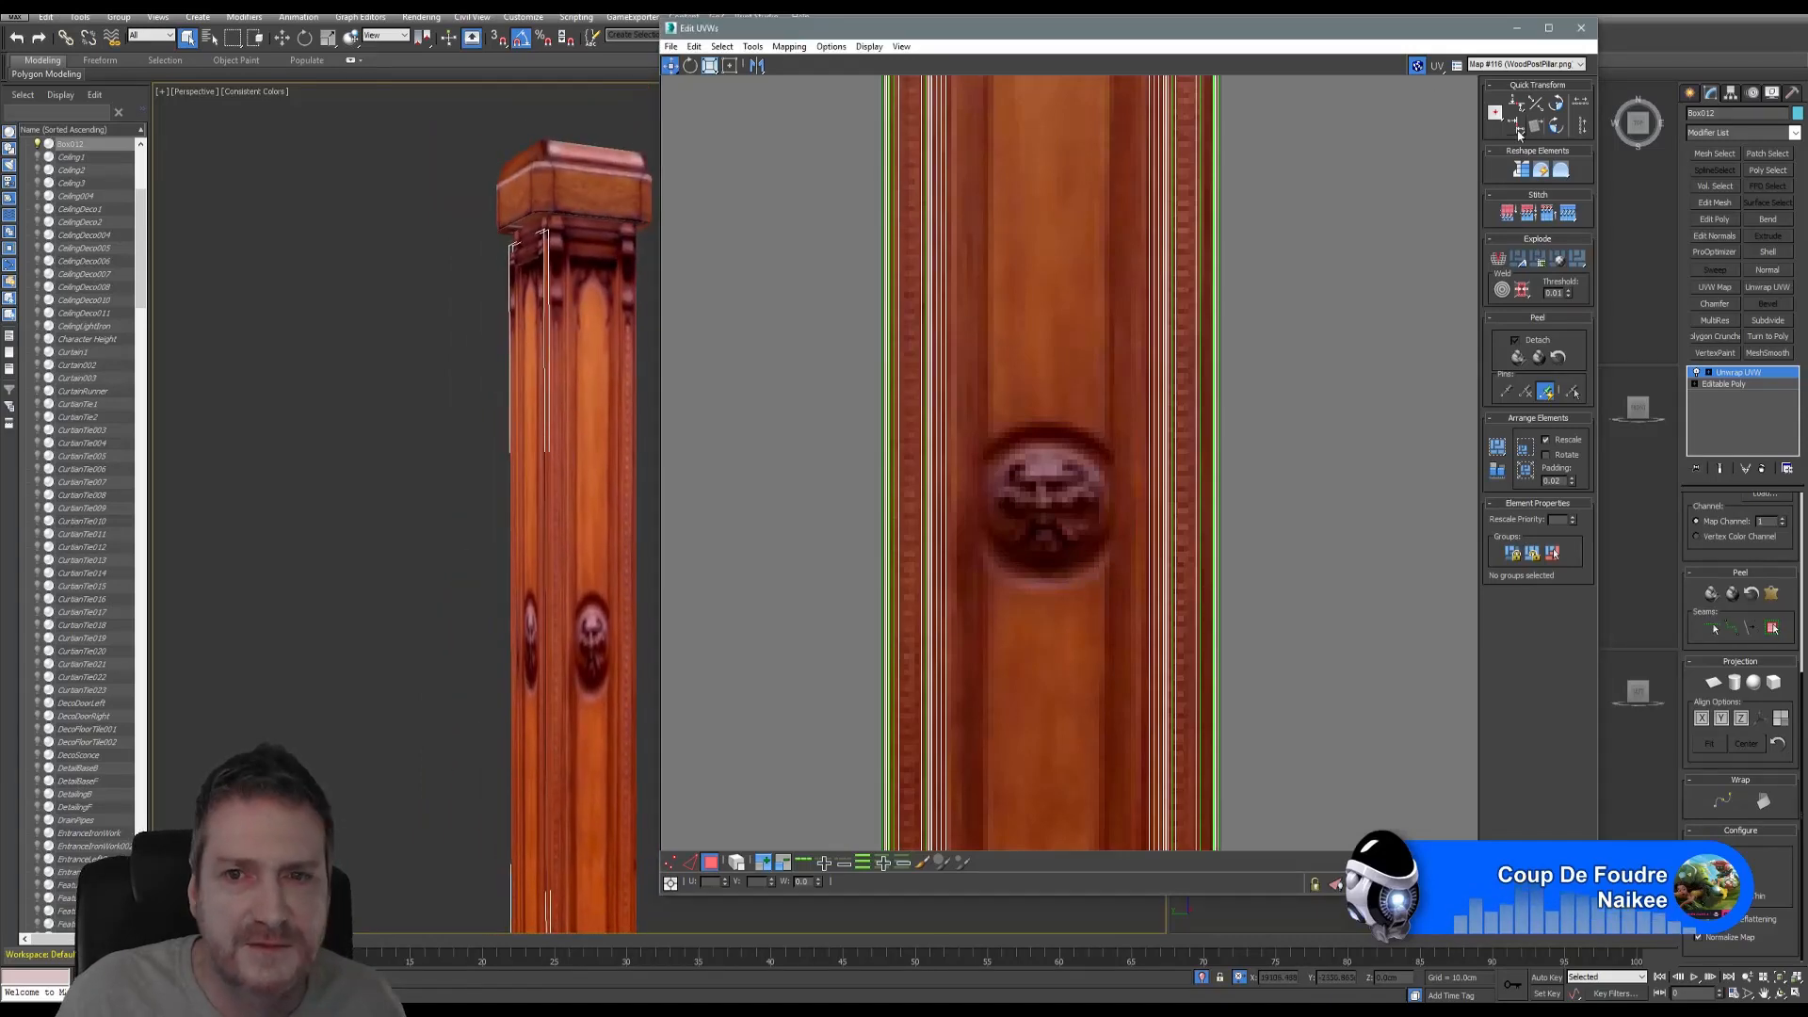
- Close the UV editor and zoom in to check the pillar's capital
{"action": "left_click", "coordinate": [1581, 28]}
{"action": "middle_click_drag", "start_coordinate": [667, 547], "coordinate": [695, 533]}
{"action": "scroll", "coordinate": [545, 383], "scroll_direction": "up", "scroll_amount": 8}
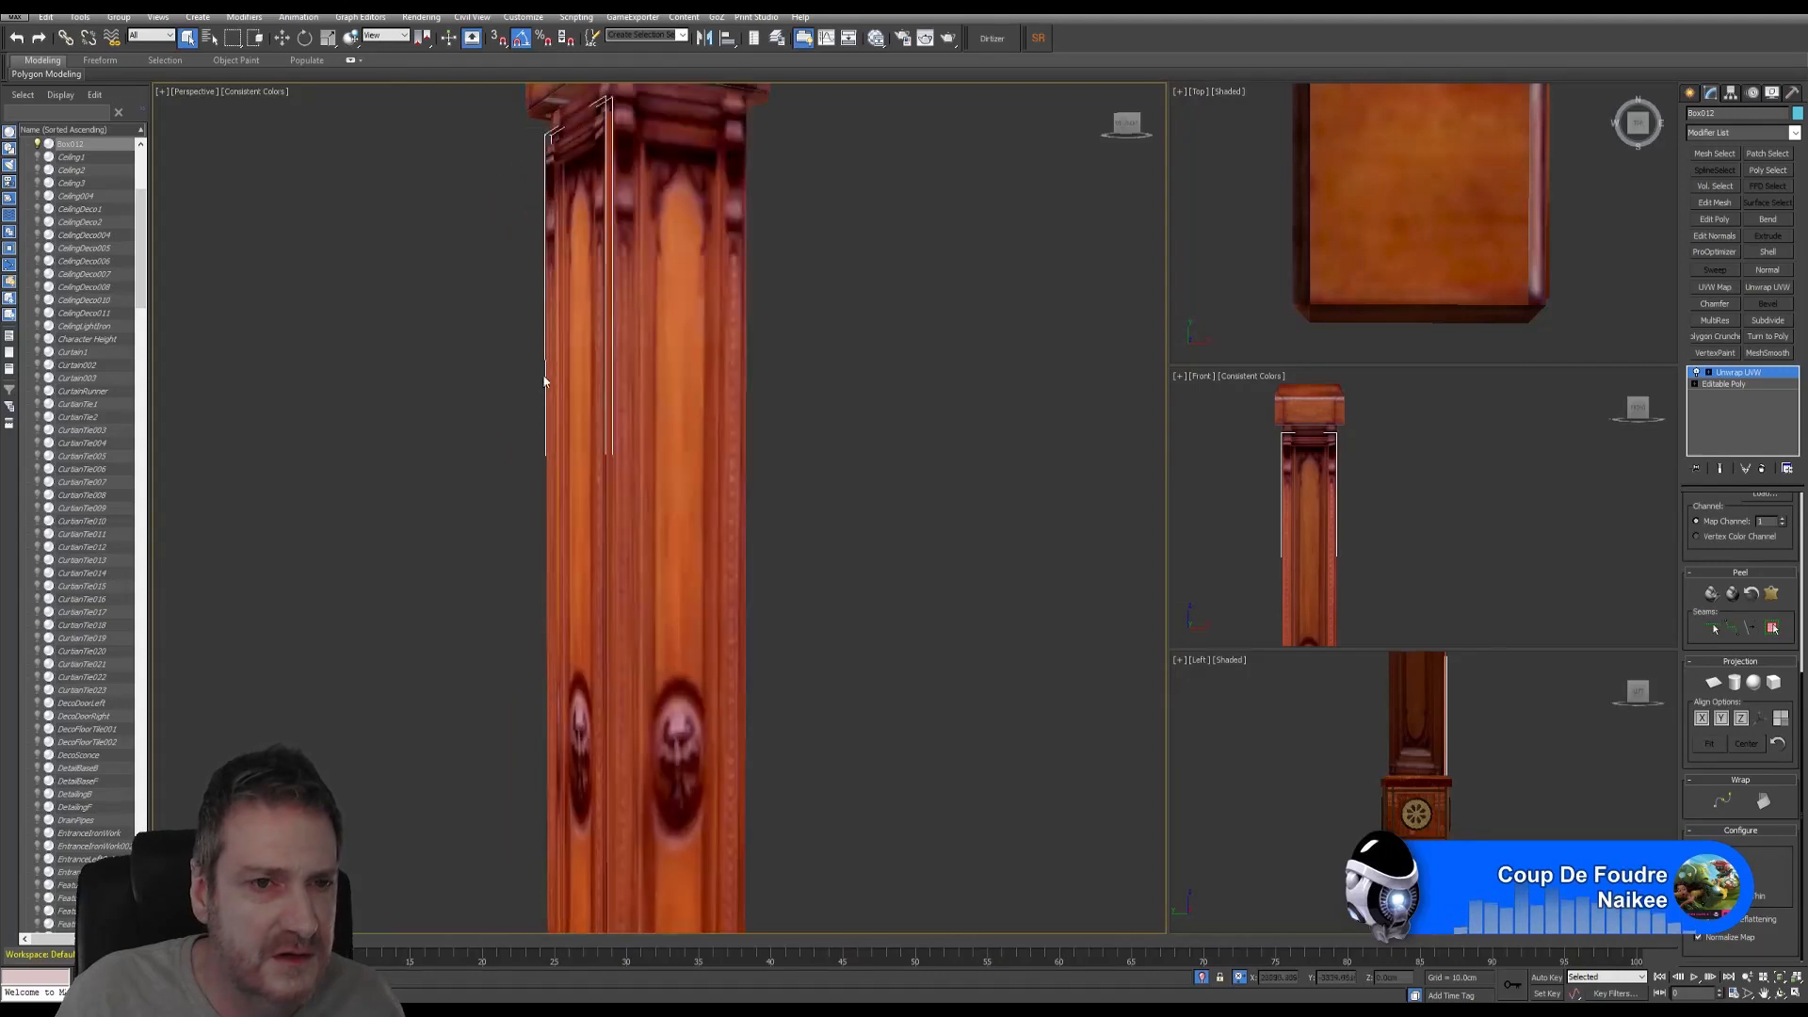
{"action": "middle_click_drag", "start_coordinate": [575, 300], "coordinate": [553, 418]}
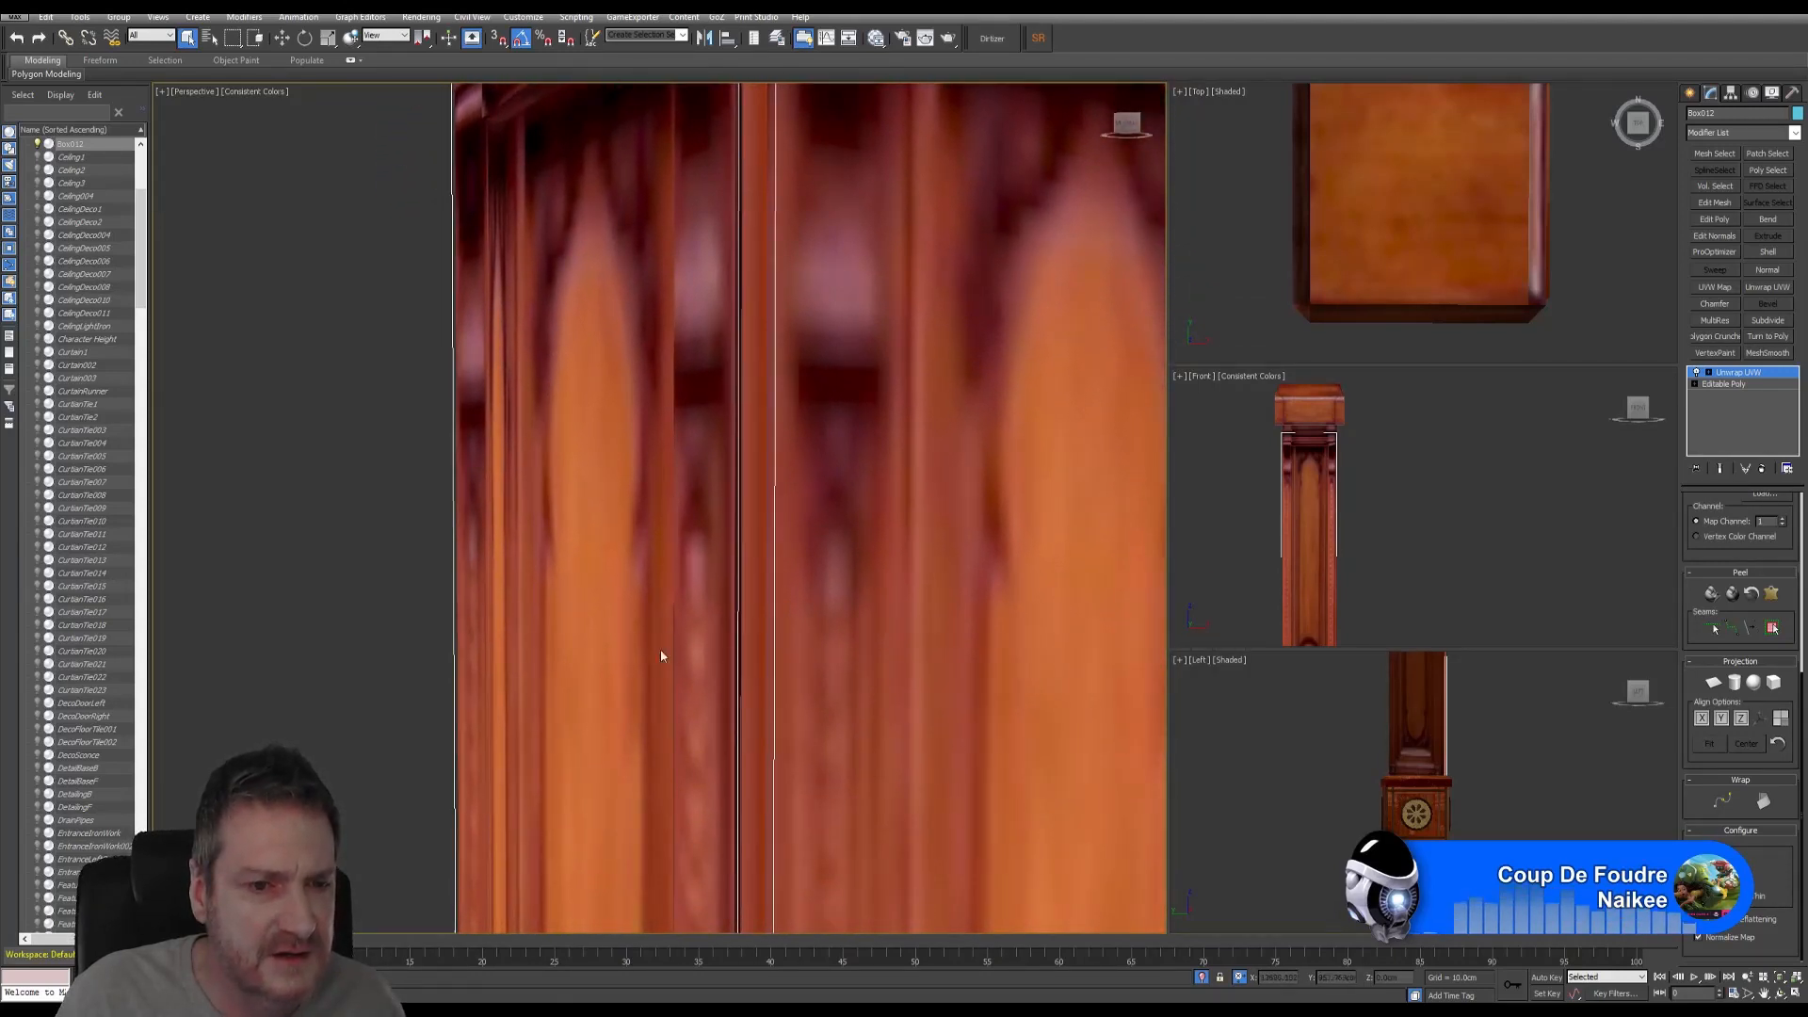
{"action": "scroll", "coordinate": [1757, 725], "scroll_direction": "up", "scroll_amount": 5}
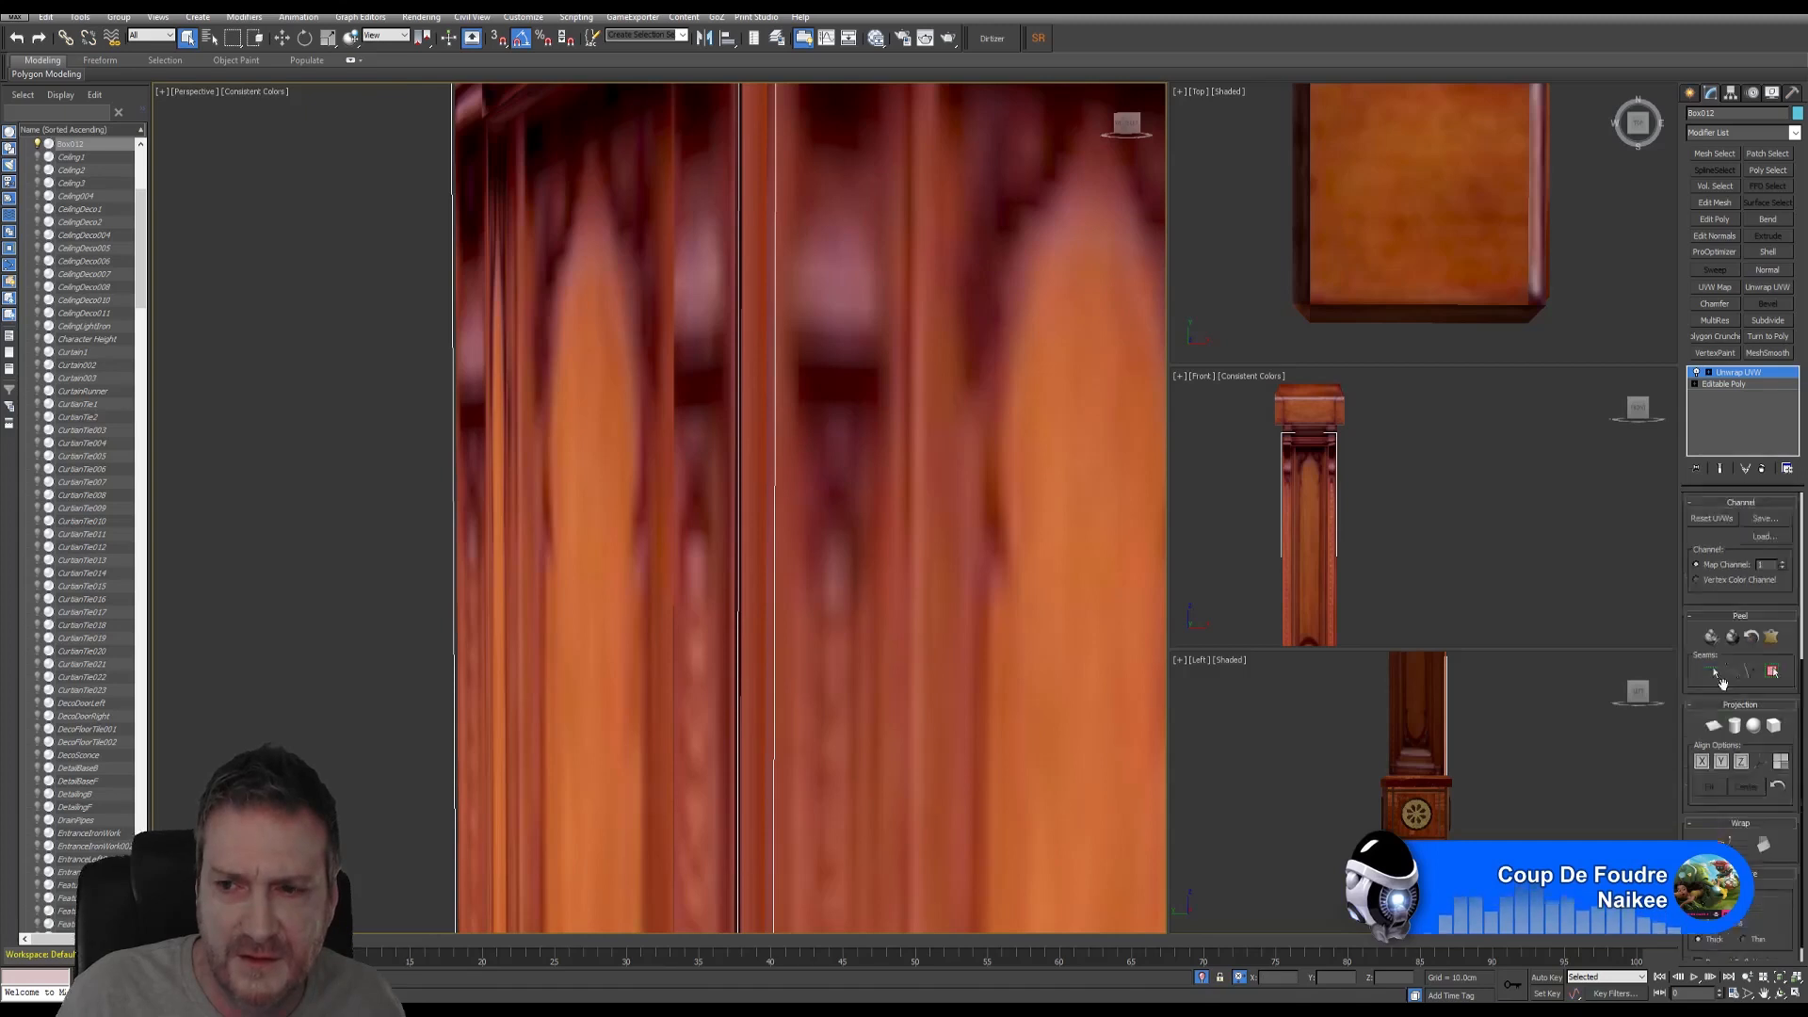
- Reopen the UV editor and select the pillar's long side face
{"action": "left_click", "coordinate": [1741, 668]}
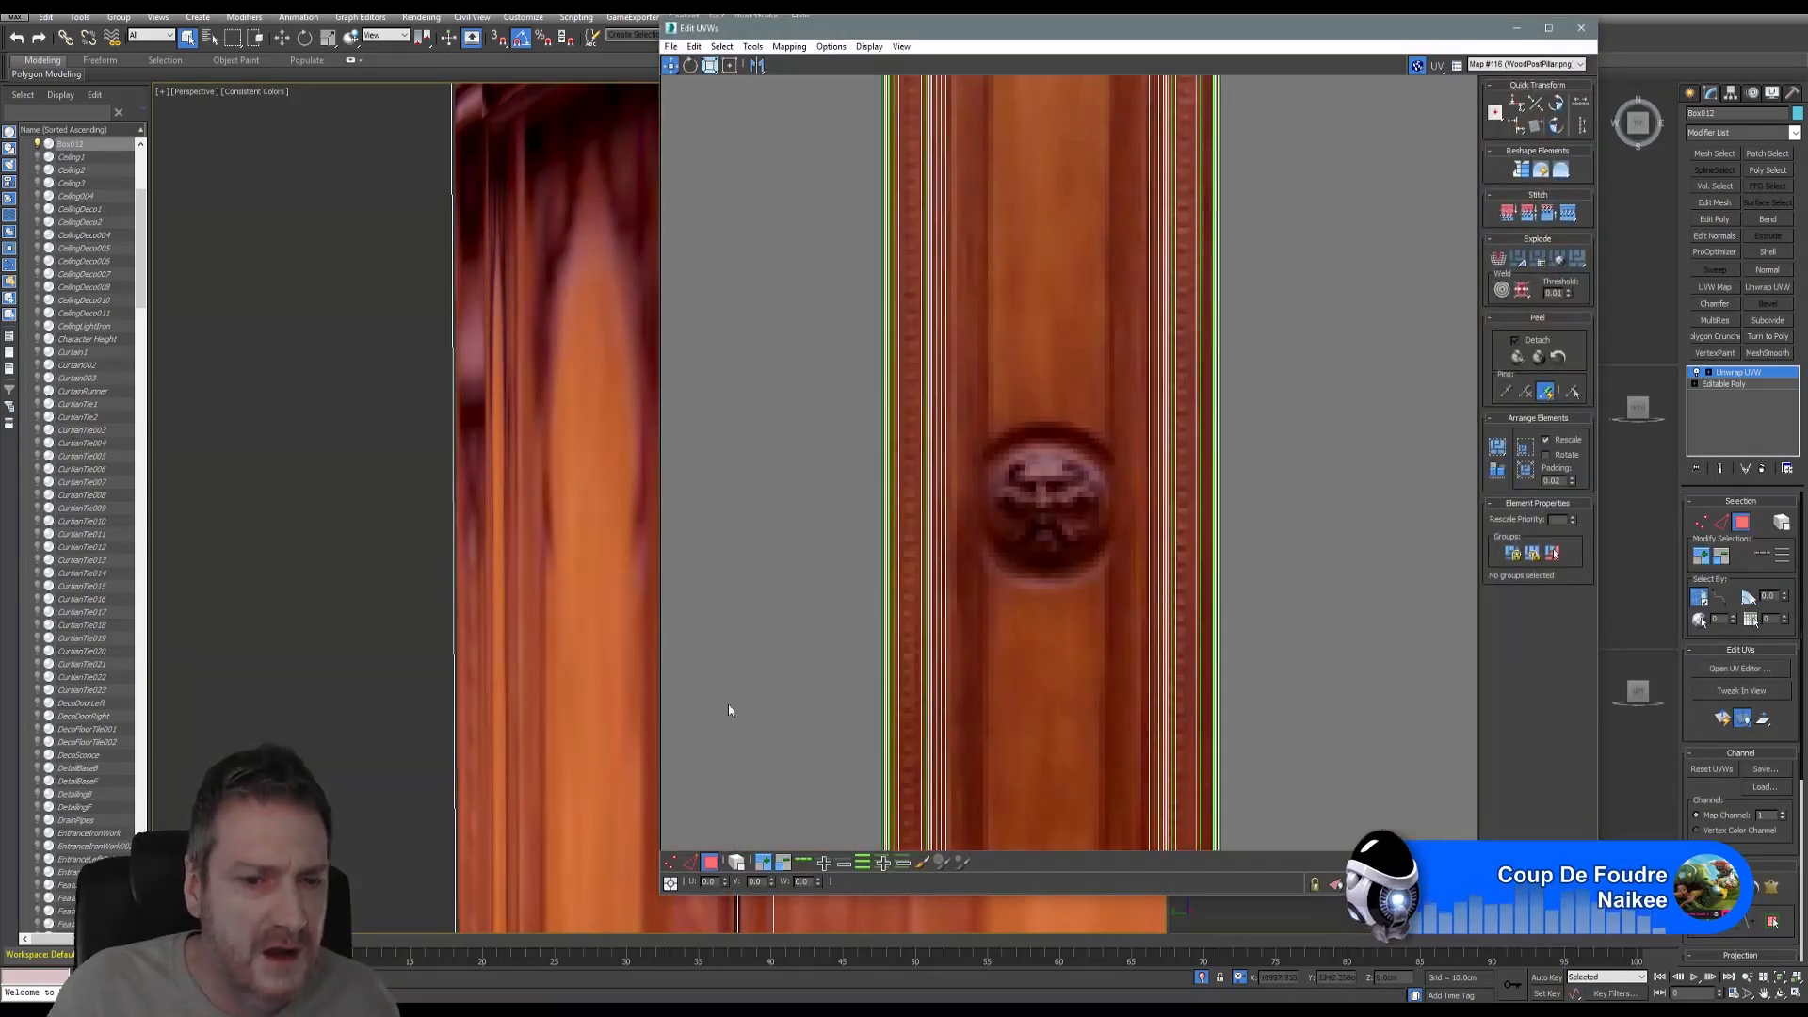
{"action": "left_click", "coordinate": [500, 450]}
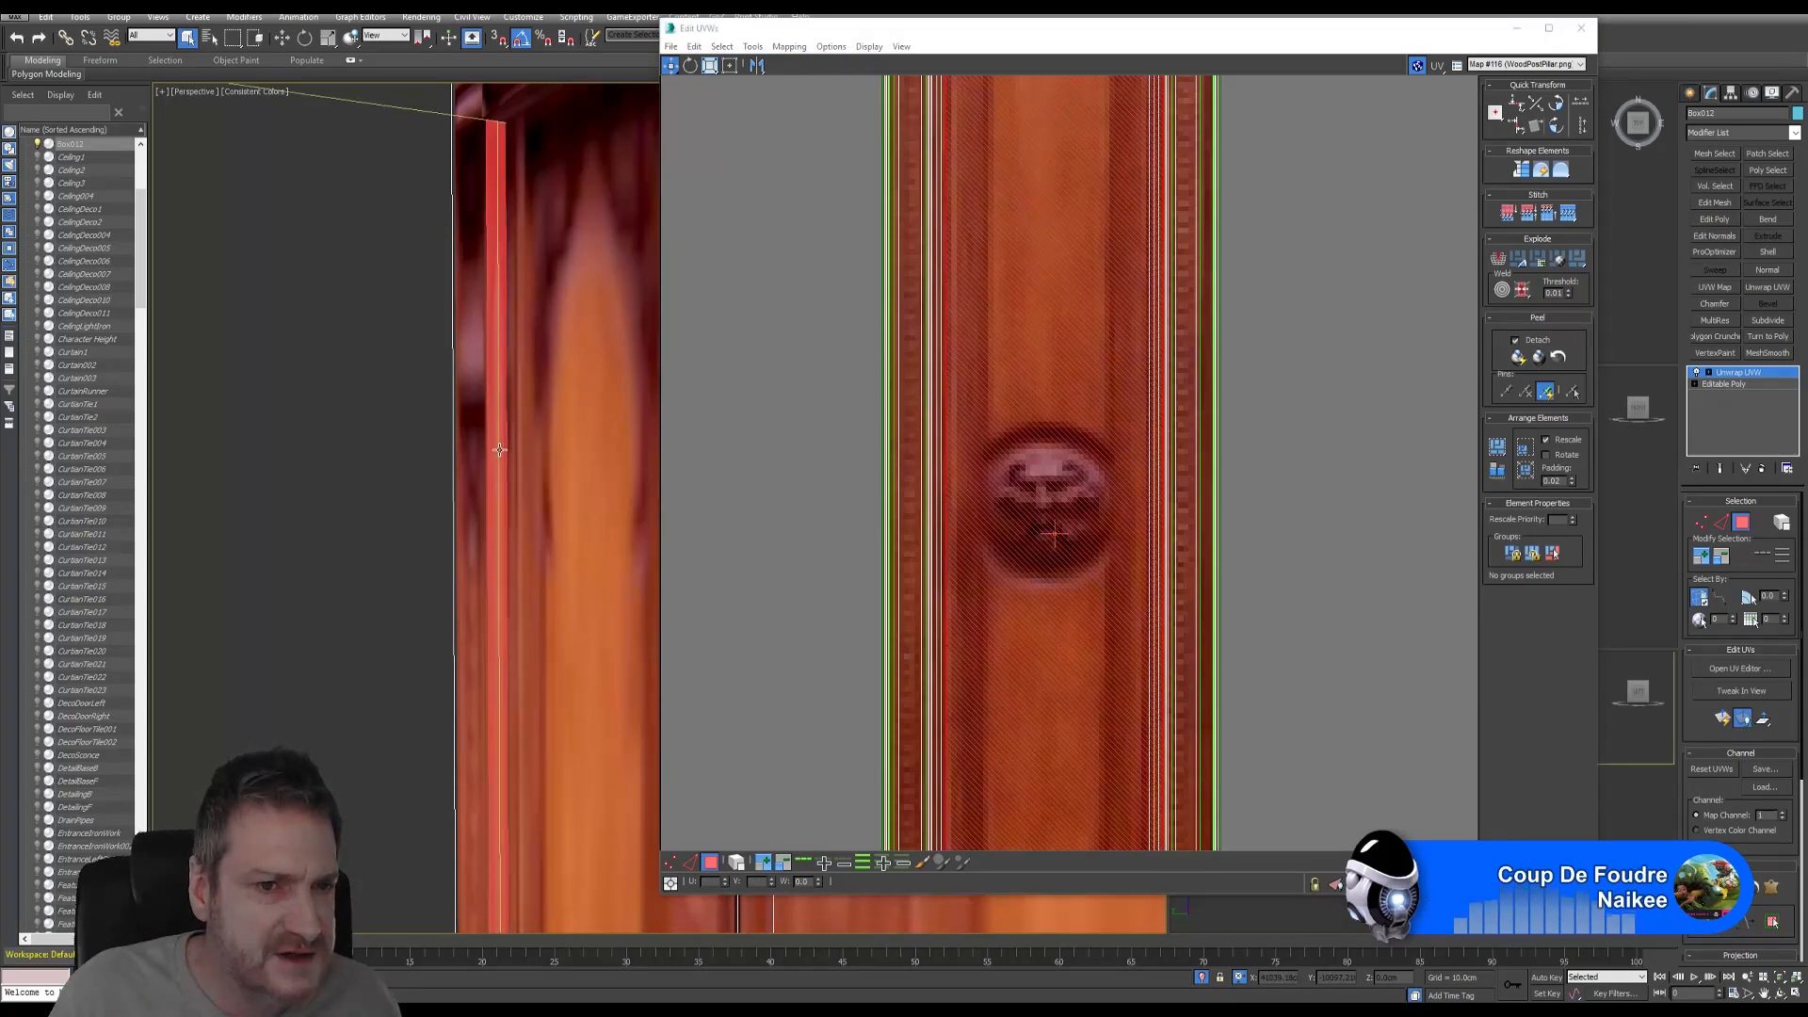
{"action": "scroll", "coordinate": [510, 461], "scroll_direction": "down", "scroll_amount": 4}
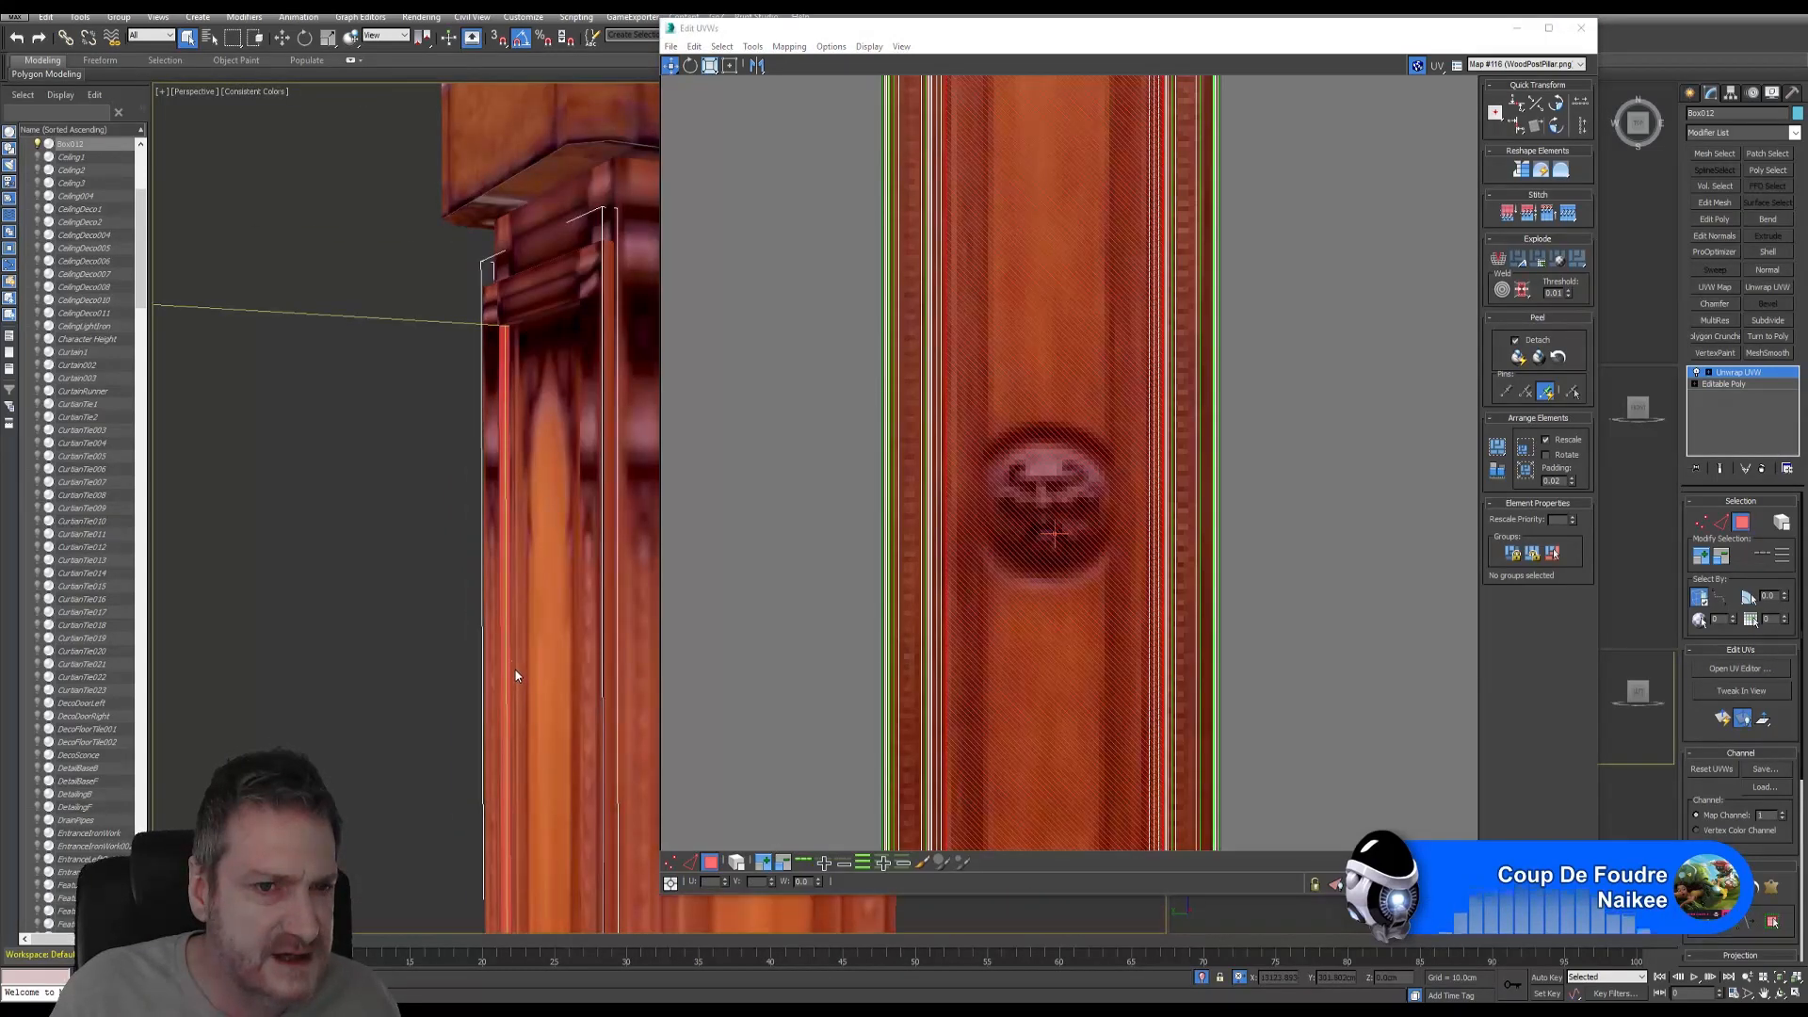
{"action": "middle_click_drag", "start_coordinate": [516, 670], "coordinate": [509, 355]}
{"action": "middle_click_drag", "start_coordinate": [528, 824], "coordinate": [525, 160]}
{"action": "middle_click_drag", "start_coordinate": [494, 704], "coordinate": [492, 405]}
{"action": "scroll", "coordinate": [483, 525], "scroll_direction": "up", "scroll_amount": 3}
{"action": "scroll", "coordinate": [497, 534], "scroll_direction": "up", "scroll_amount": 2}
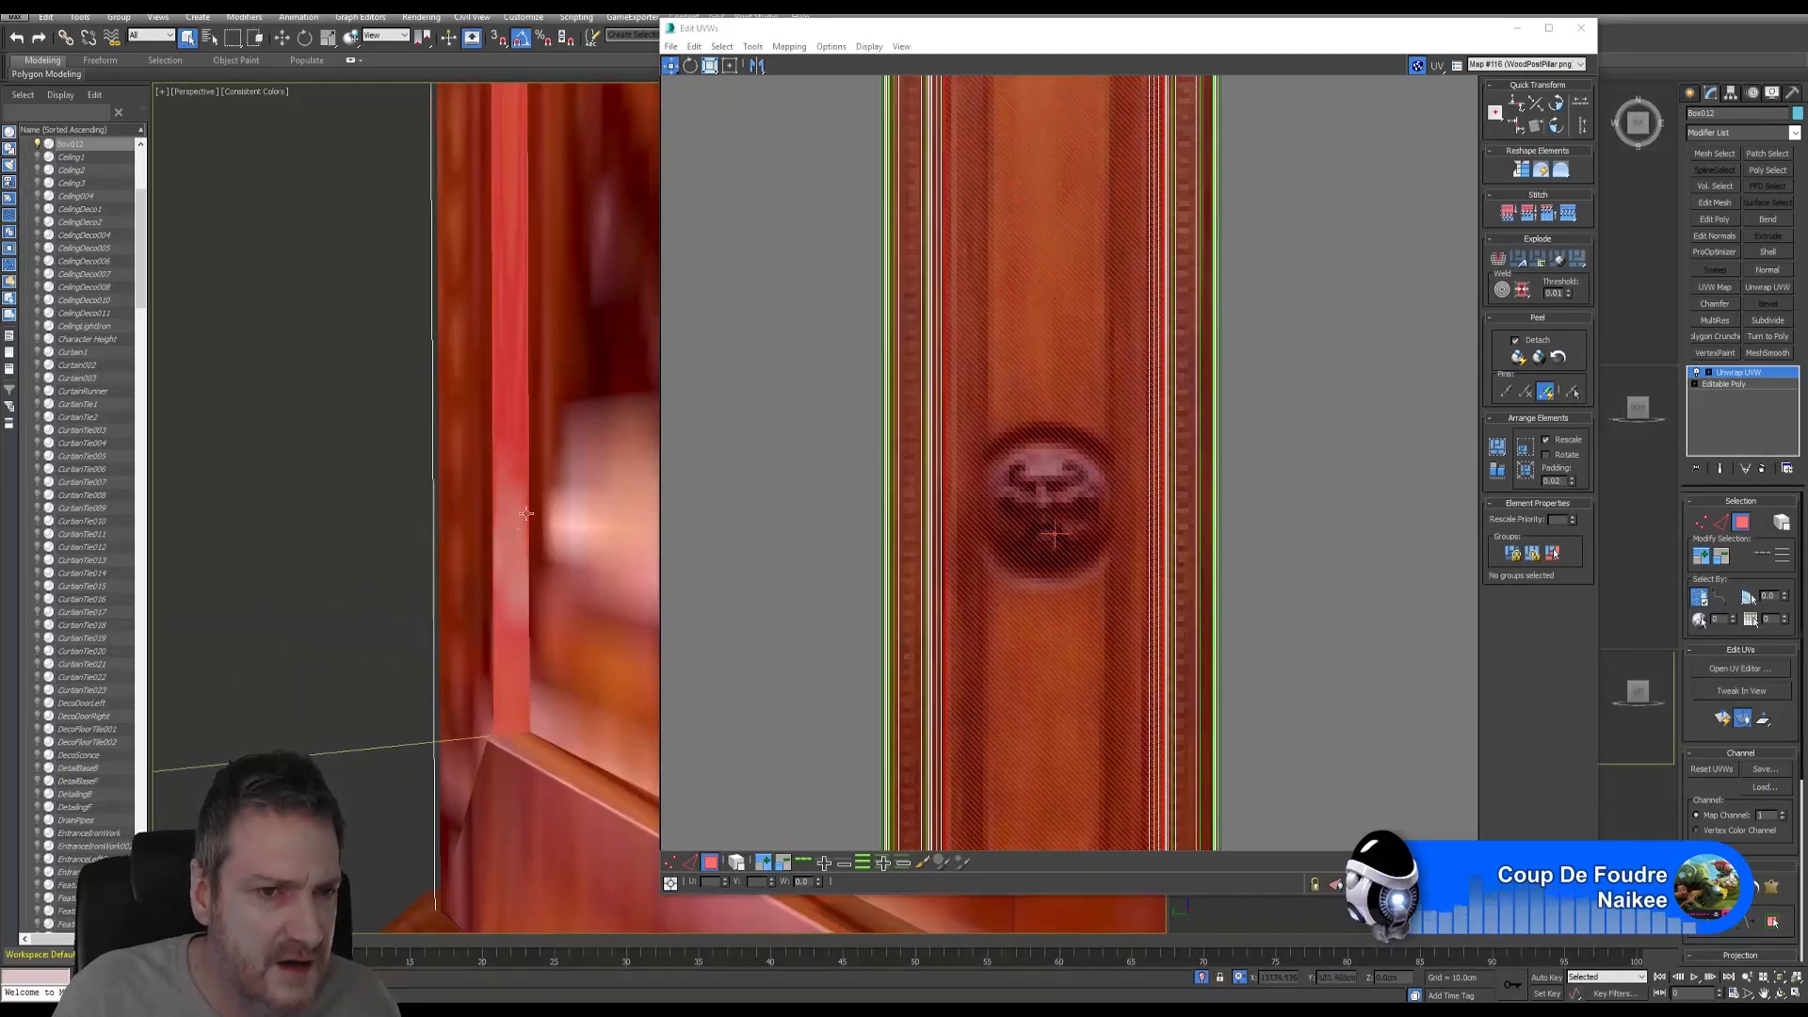
{"action": "left_click", "coordinate": [377, 475]}
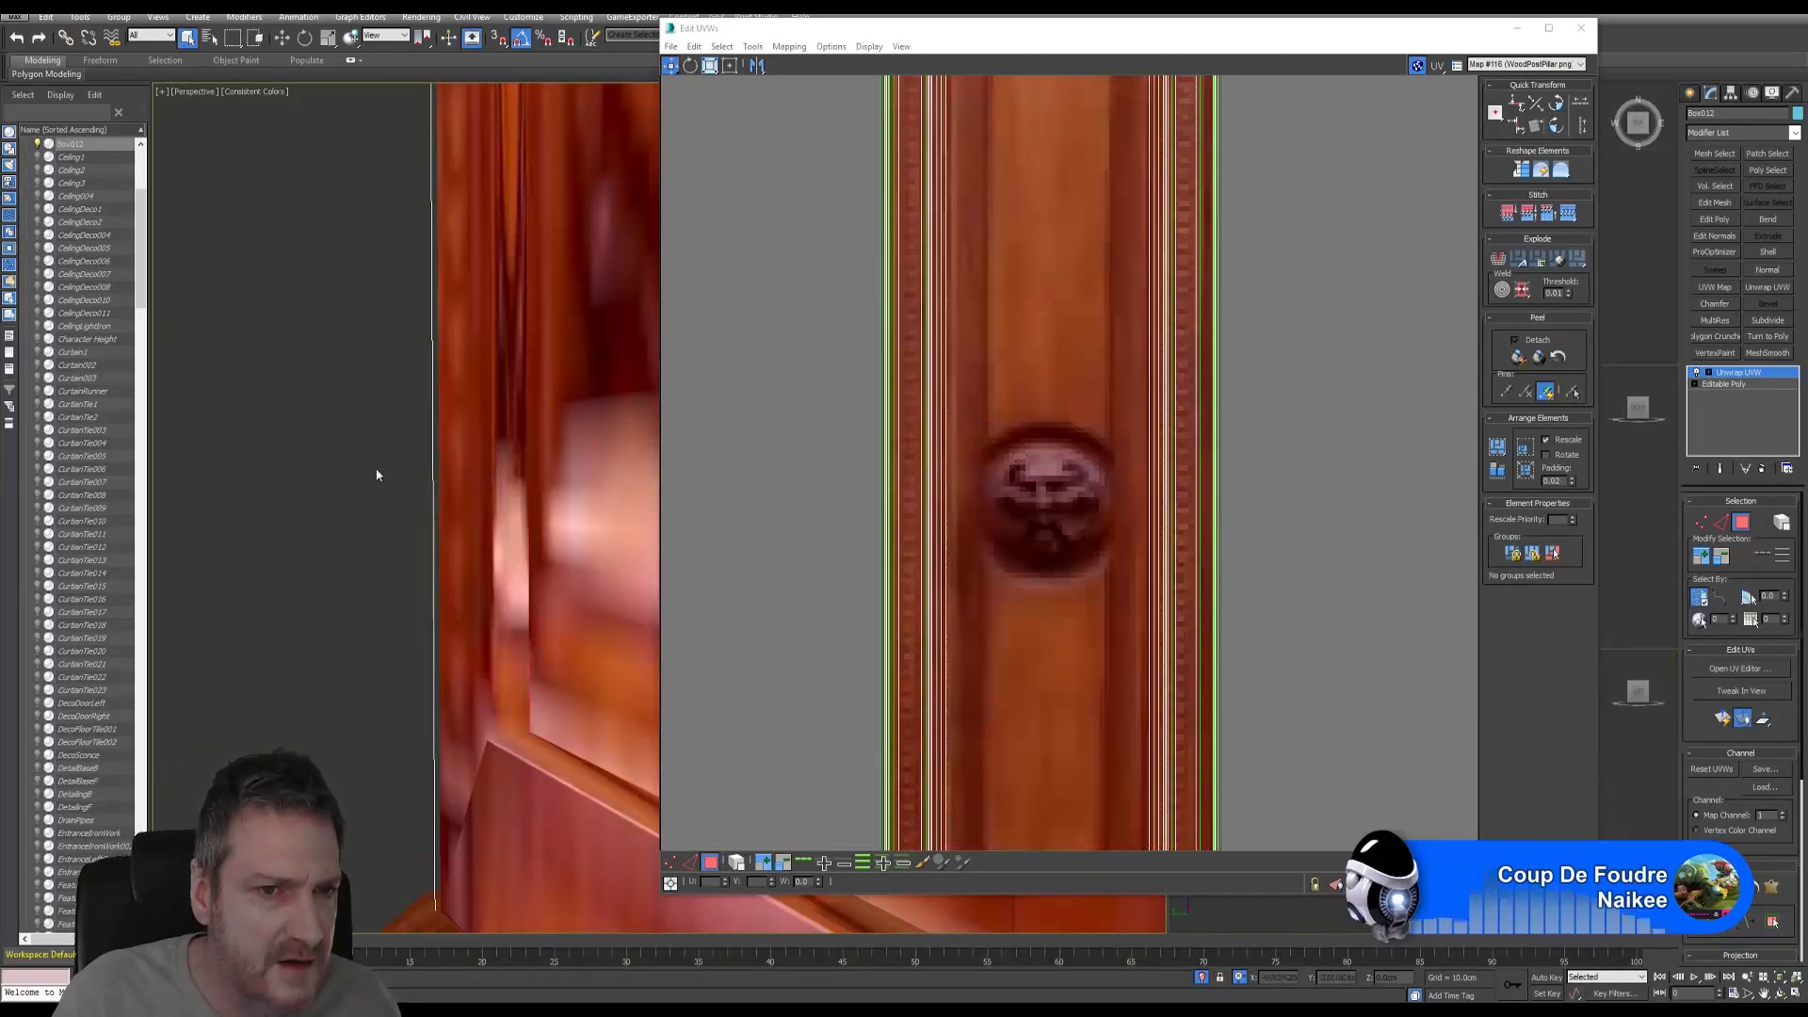
{"action": "left_click", "coordinate": [508, 369]}
{"action": "scroll", "coordinate": [1015, 341], "scroll_direction": "down", "scroll_amount": 5}
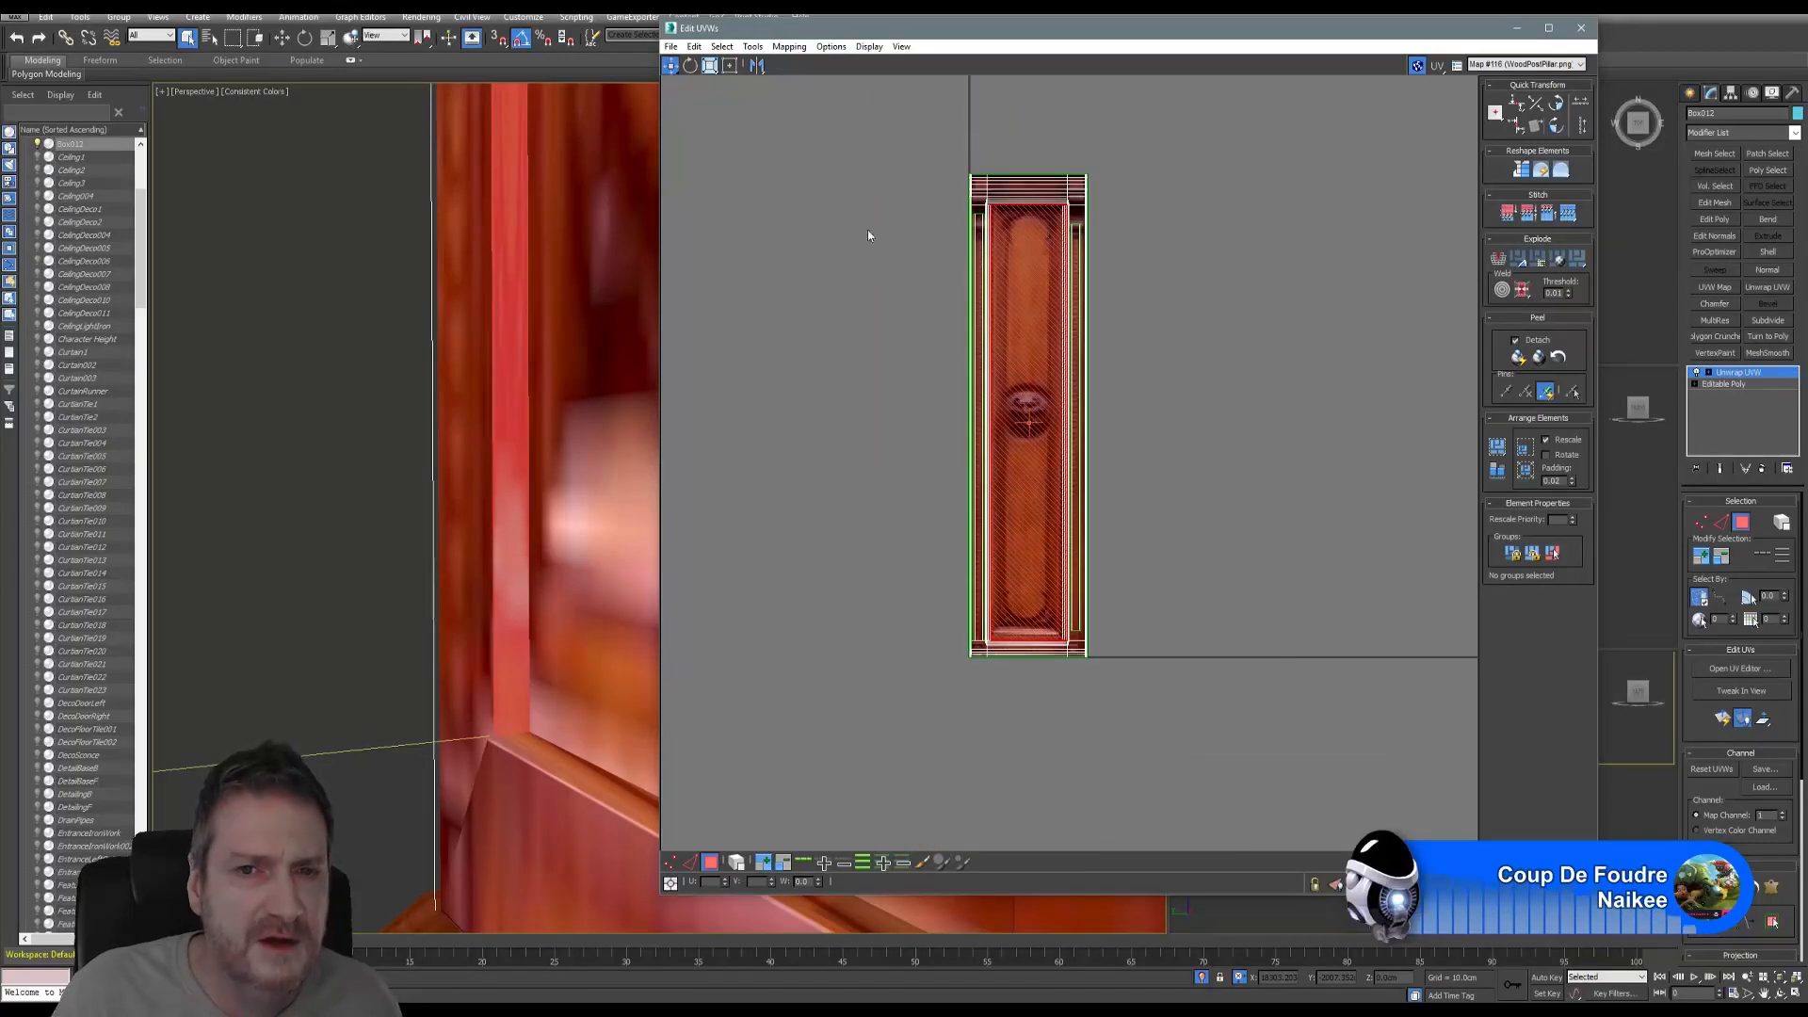
- Break the selected face's UVs and scale the strip narrower and shorter
{"action": "left_click", "coordinate": [721, 46]}
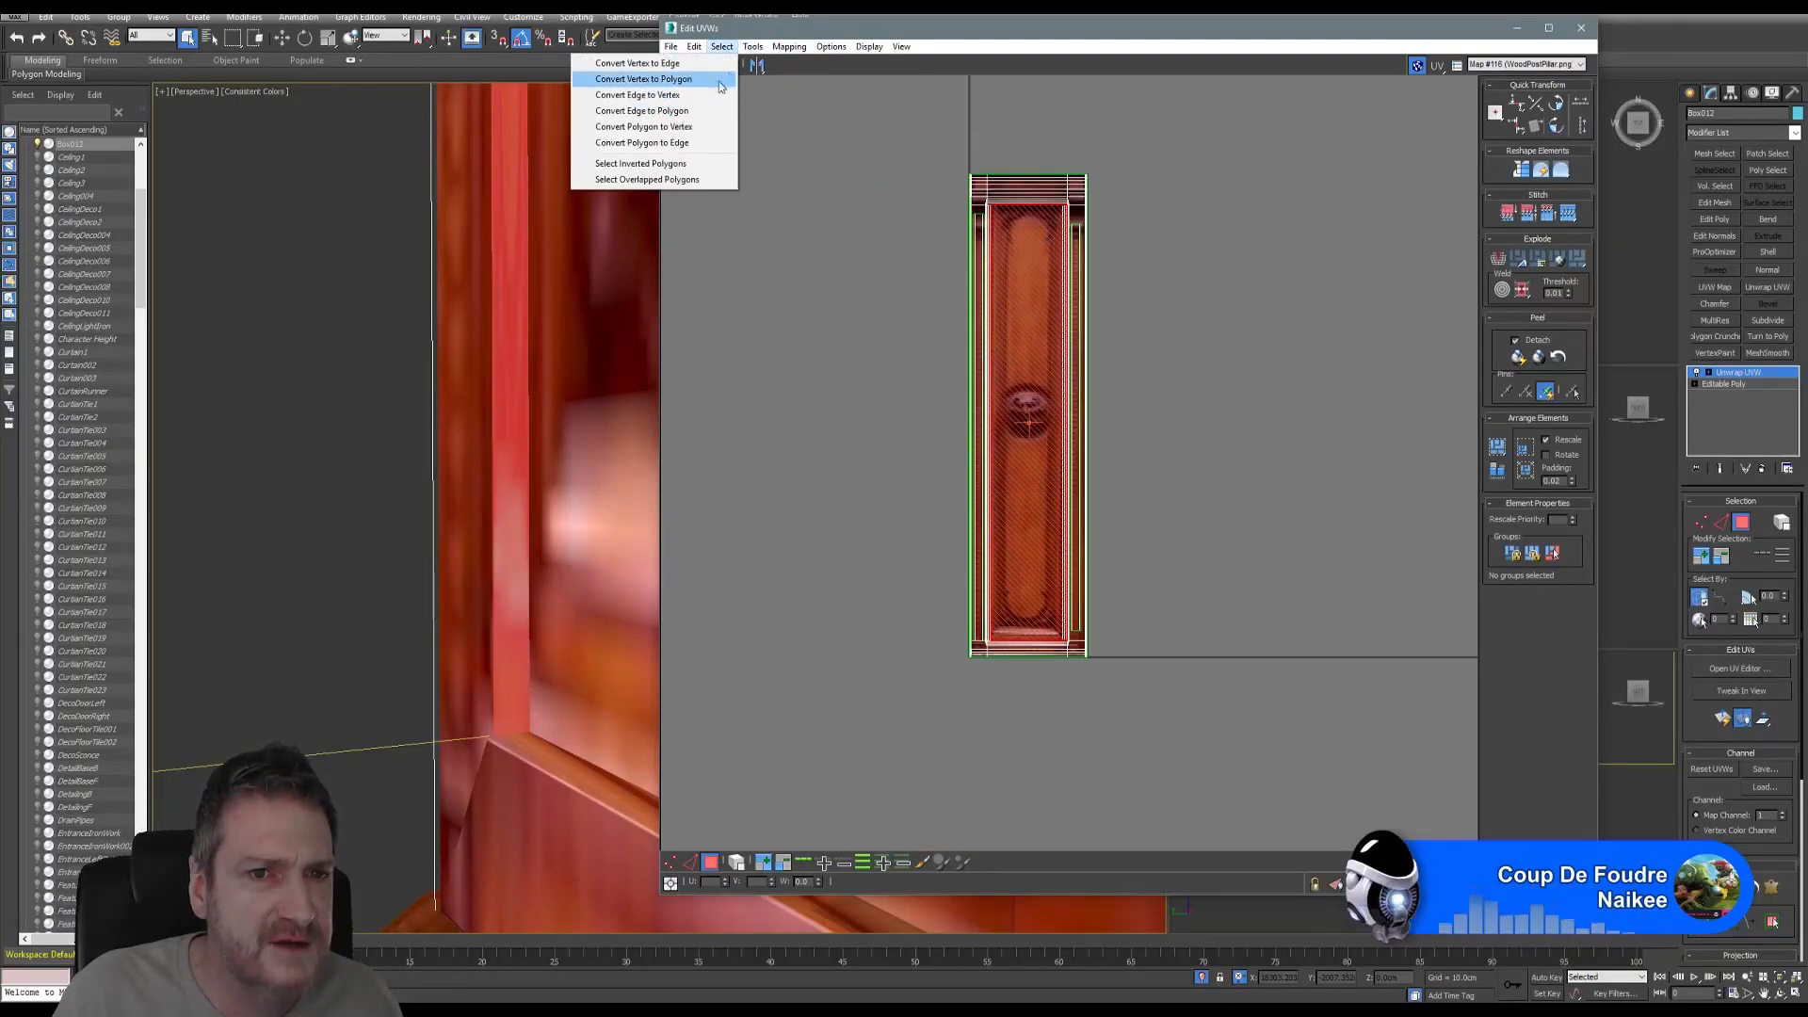
{"action": "mouse_move", "coordinate": [752, 47]}
{"action": "left_click", "coordinate": [632, 175]}
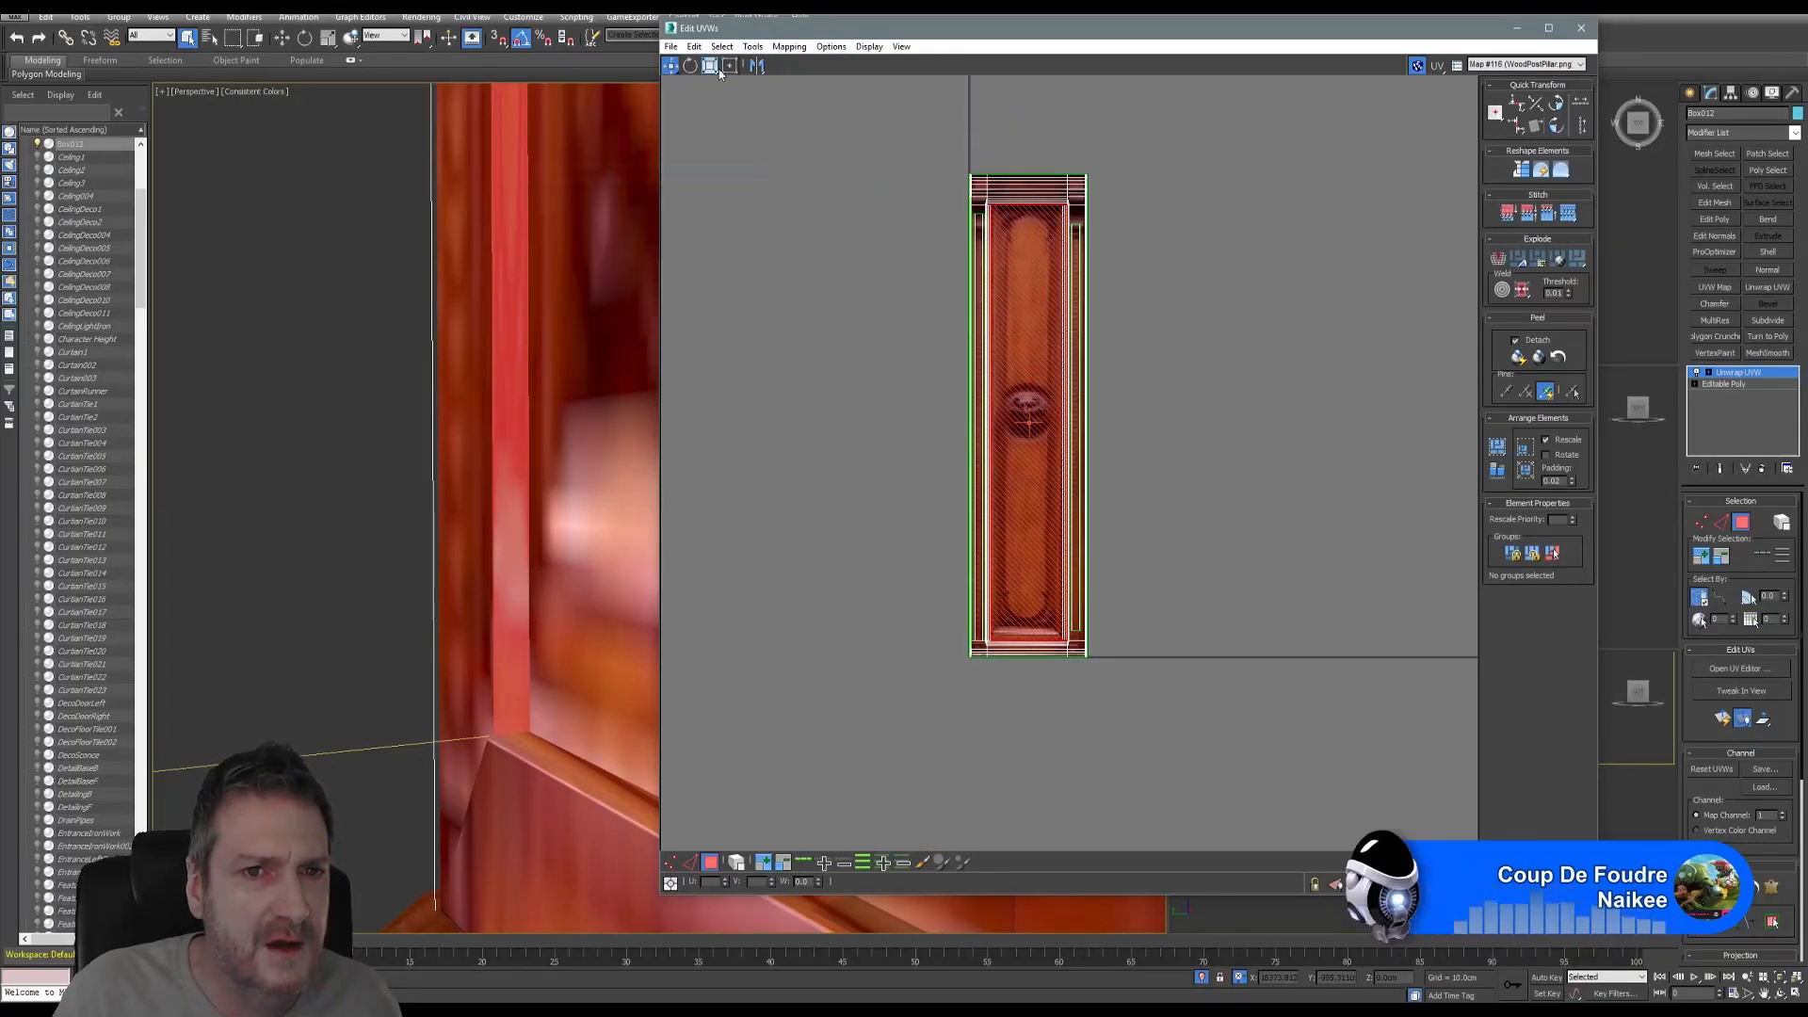
{"action": "left_click", "coordinate": [711, 69]}
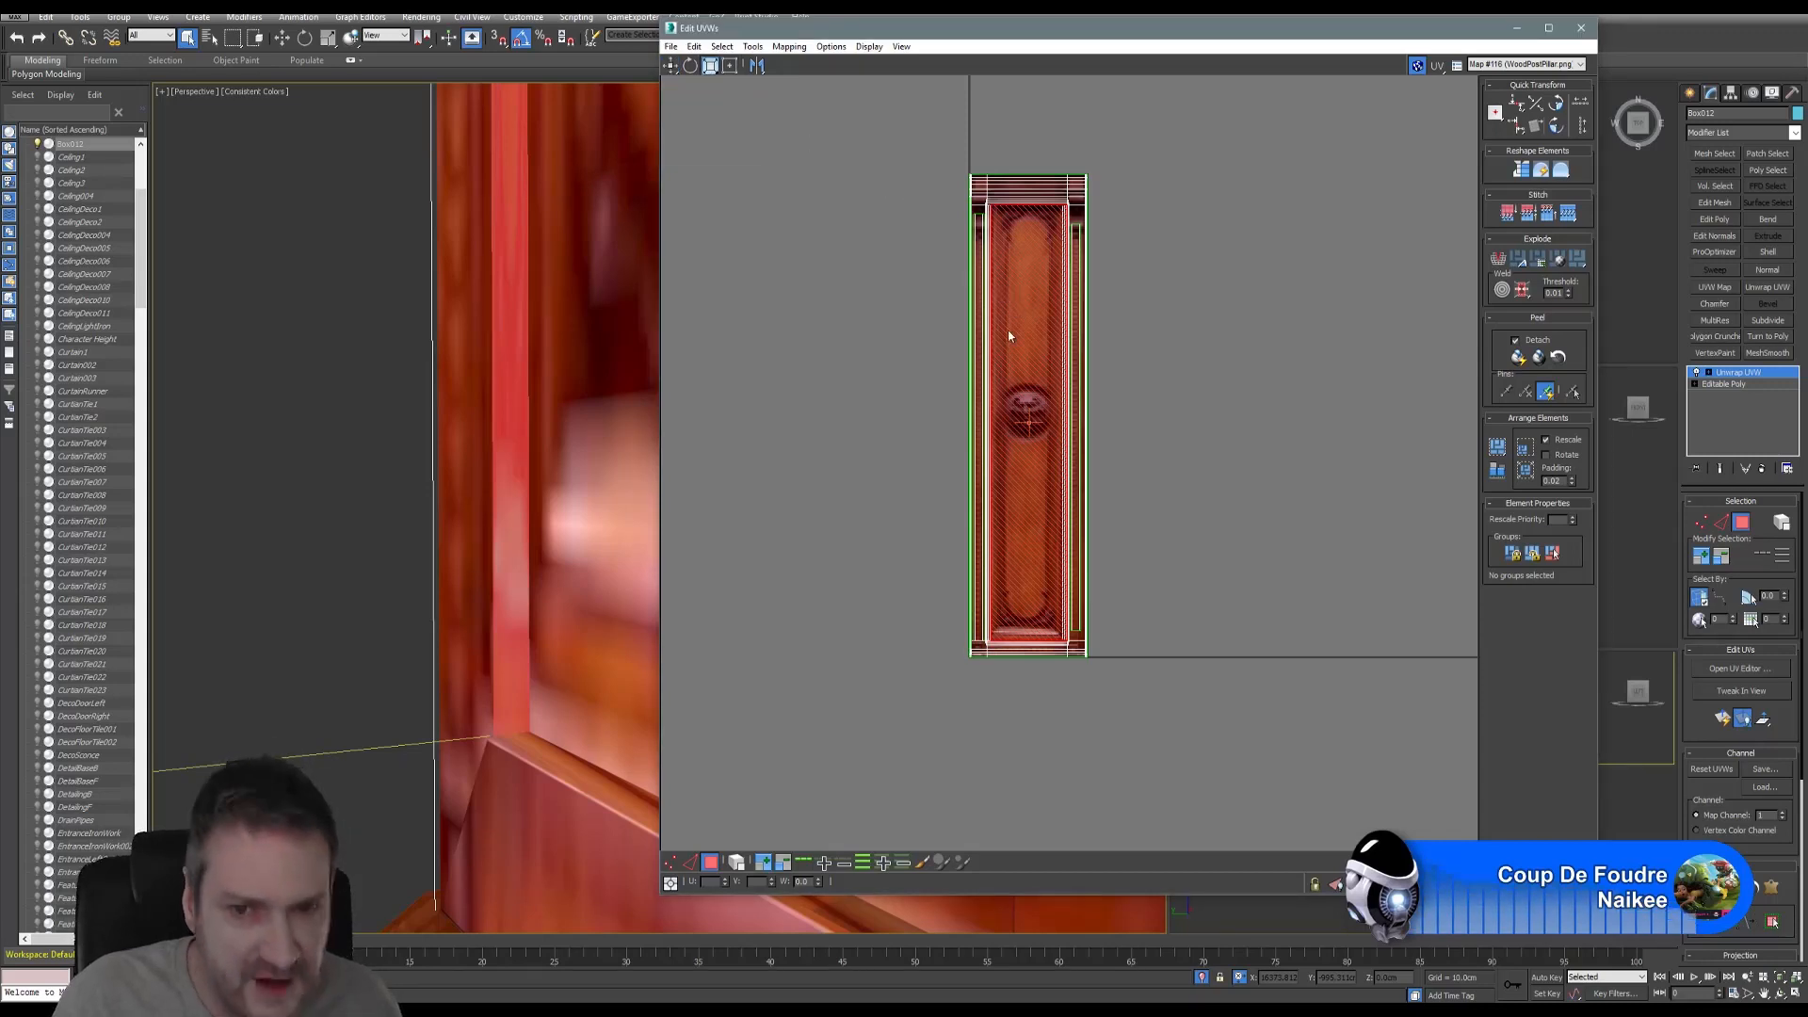
{"action": "left_click_drag", "start_coordinate": [1036, 411], "coordinate": [1007, 408]}
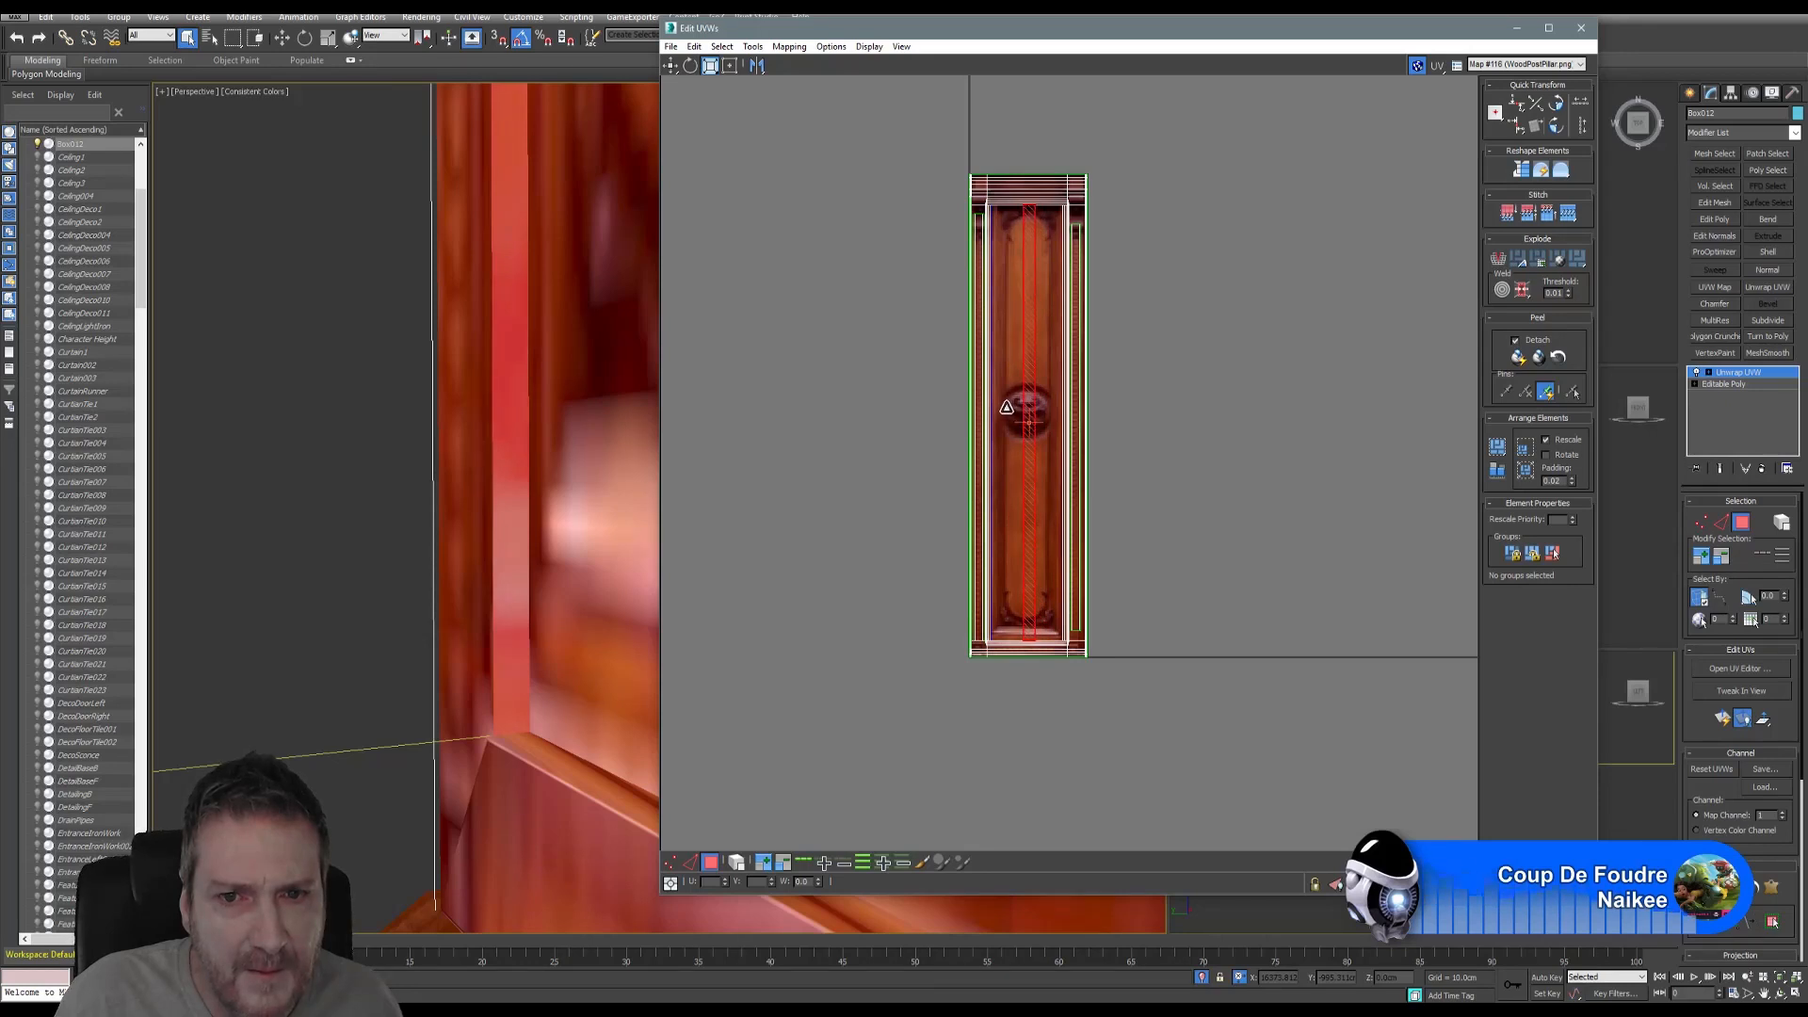
{"action": "scroll", "coordinate": [1005, 407], "scroll_direction": "up", "scroll_amount": 4}
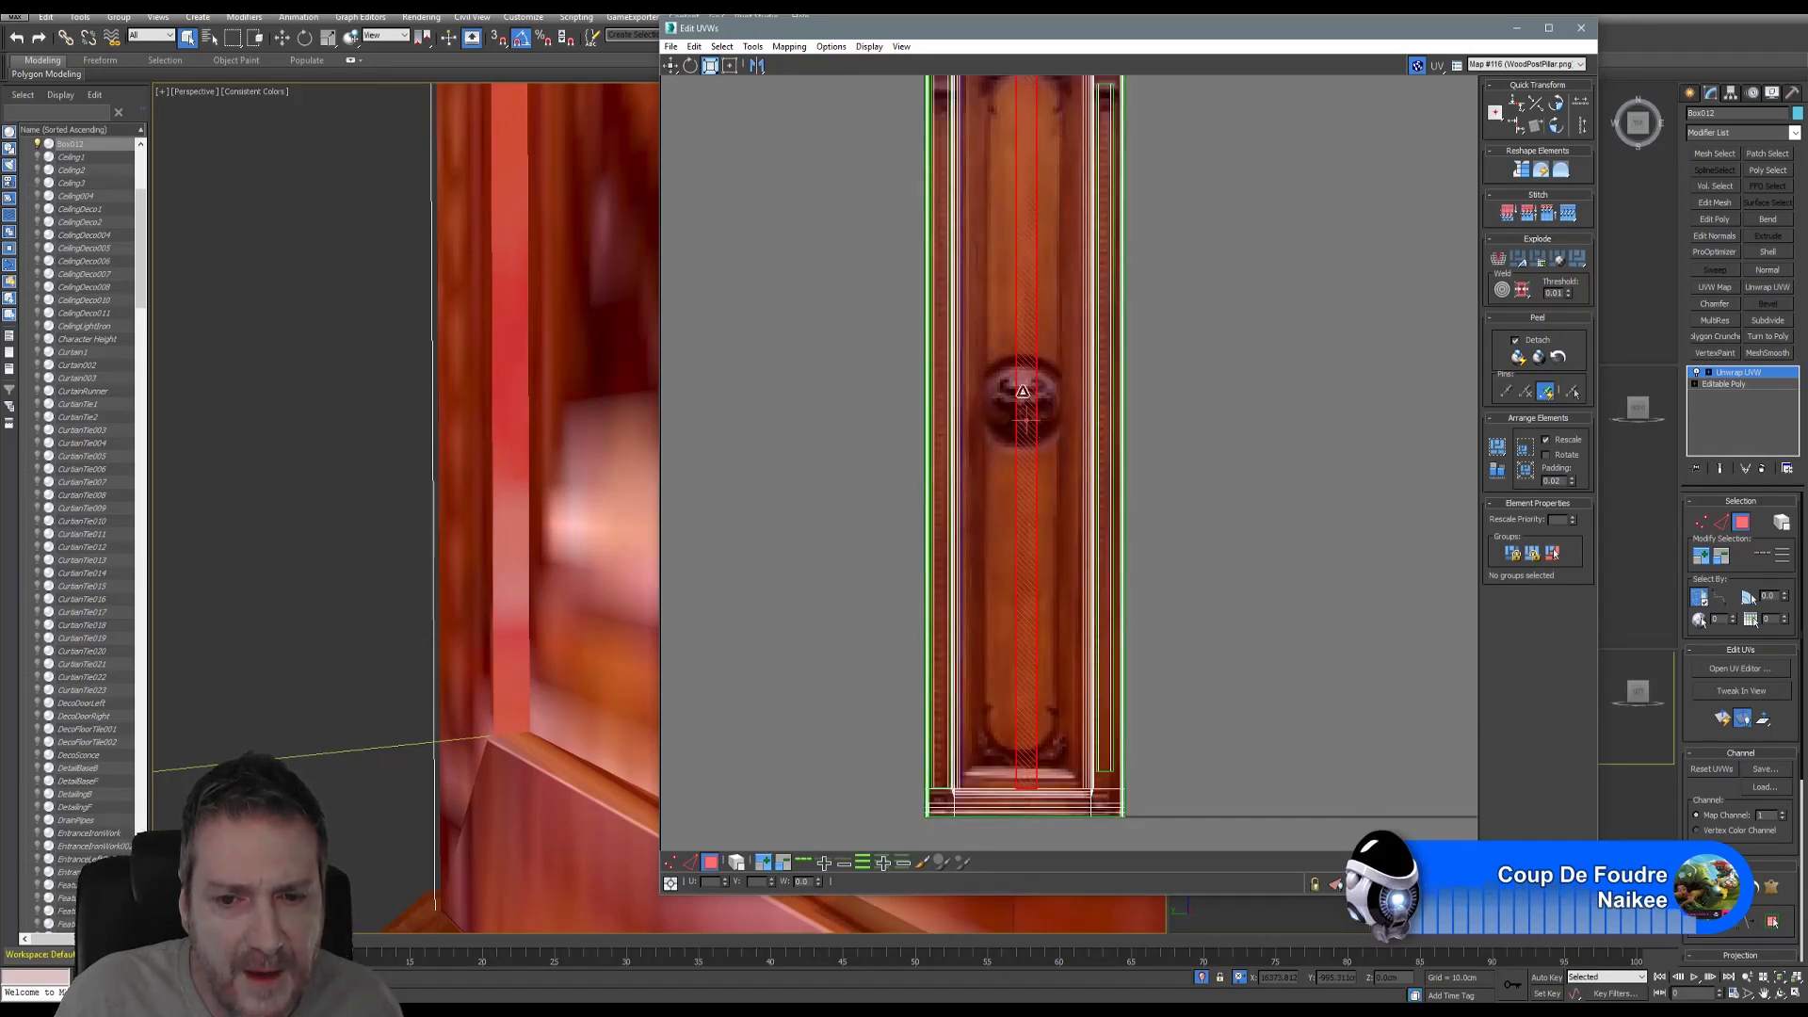
{"action": "left_click_drag", "start_coordinate": [1025, 302], "coordinate": [1028, 347]}
- Move the UV strip left onto the texture's left side, then clear the face selection
{"action": "key", "text": "q"}
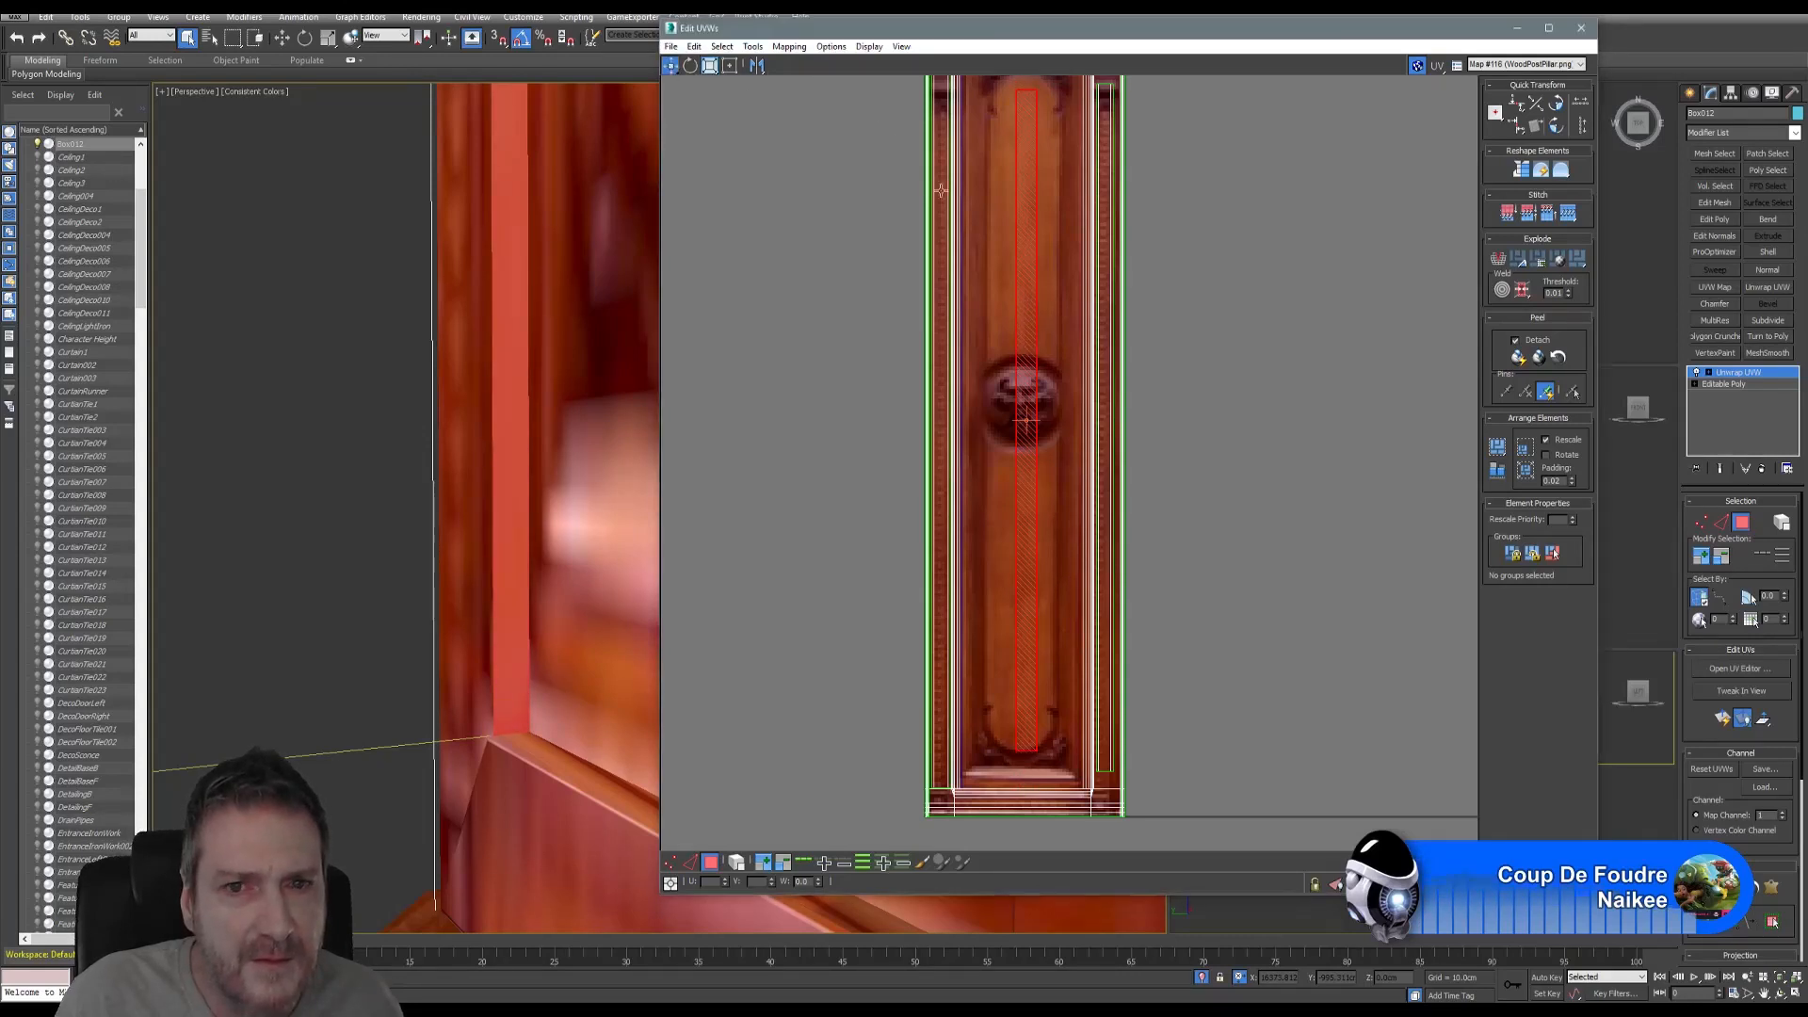
{"action": "left_click_drag", "start_coordinate": [1026, 469], "coordinate": [980, 470]}
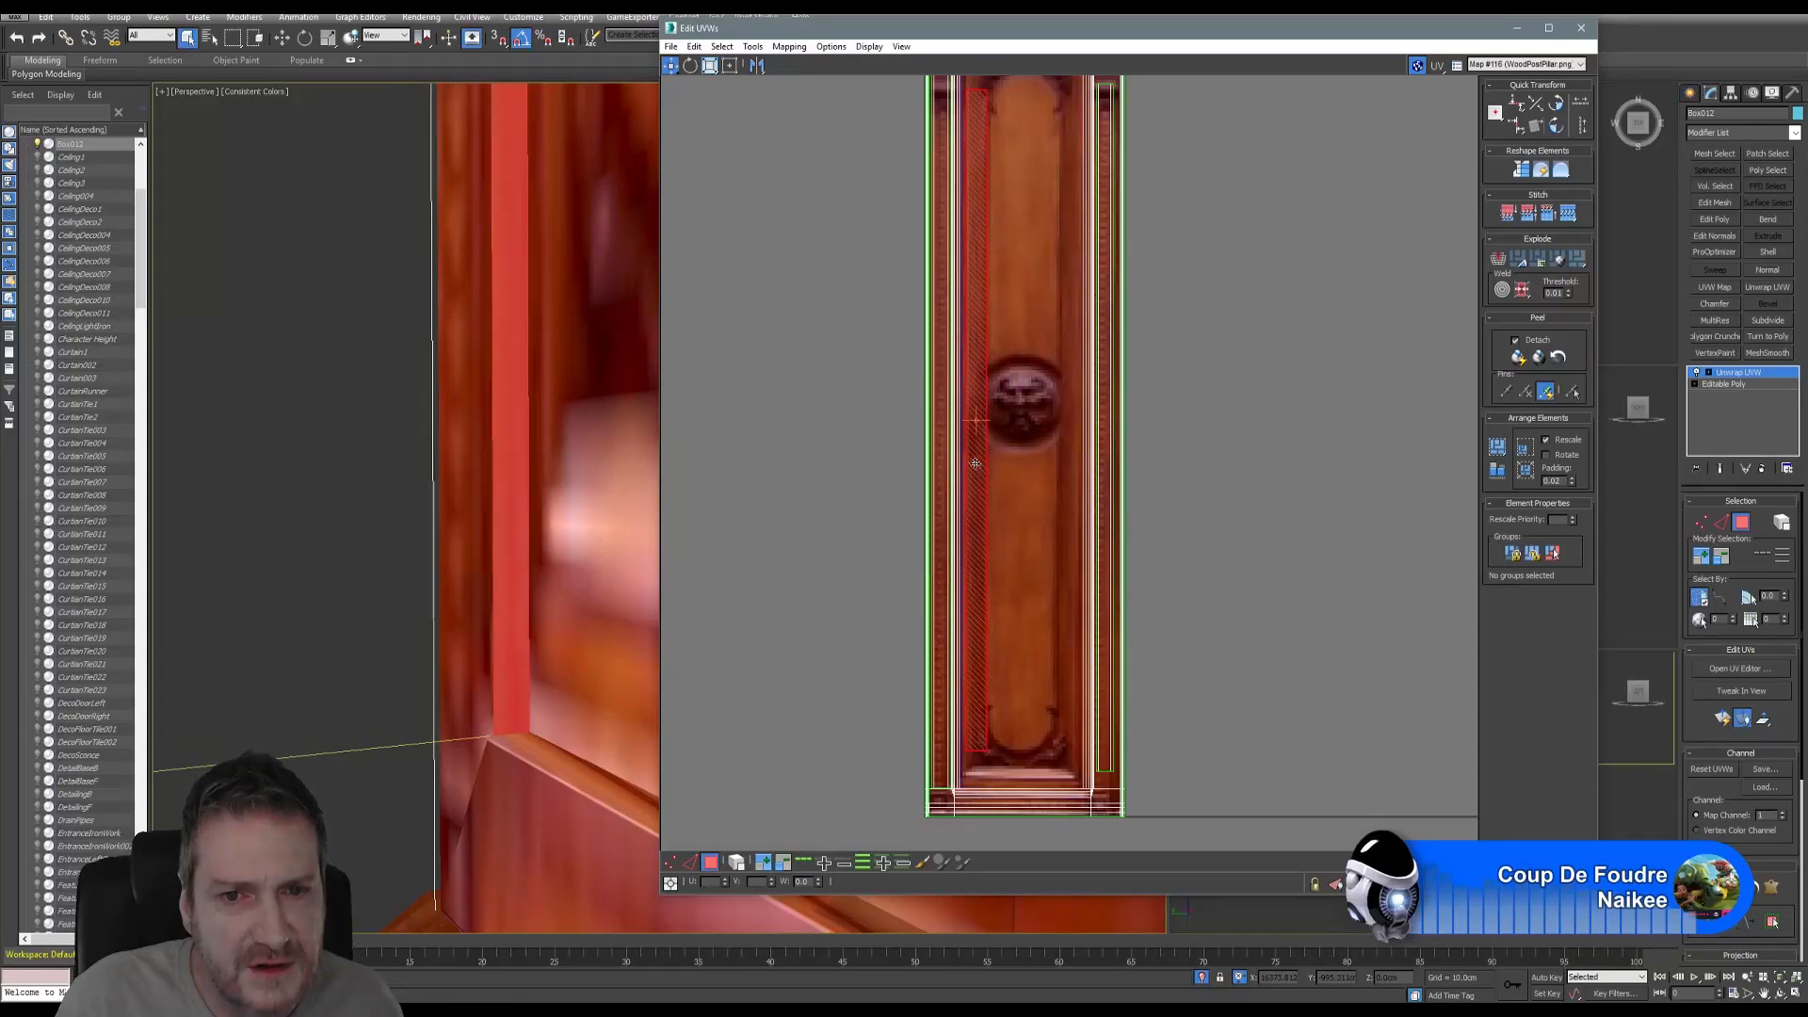
{"action": "left_click", "coordinate": [709, 66]}
{"action": "scroll", "coordinate": [1009, 481], "scroll_direction": "up", "scroll_amount": 3}
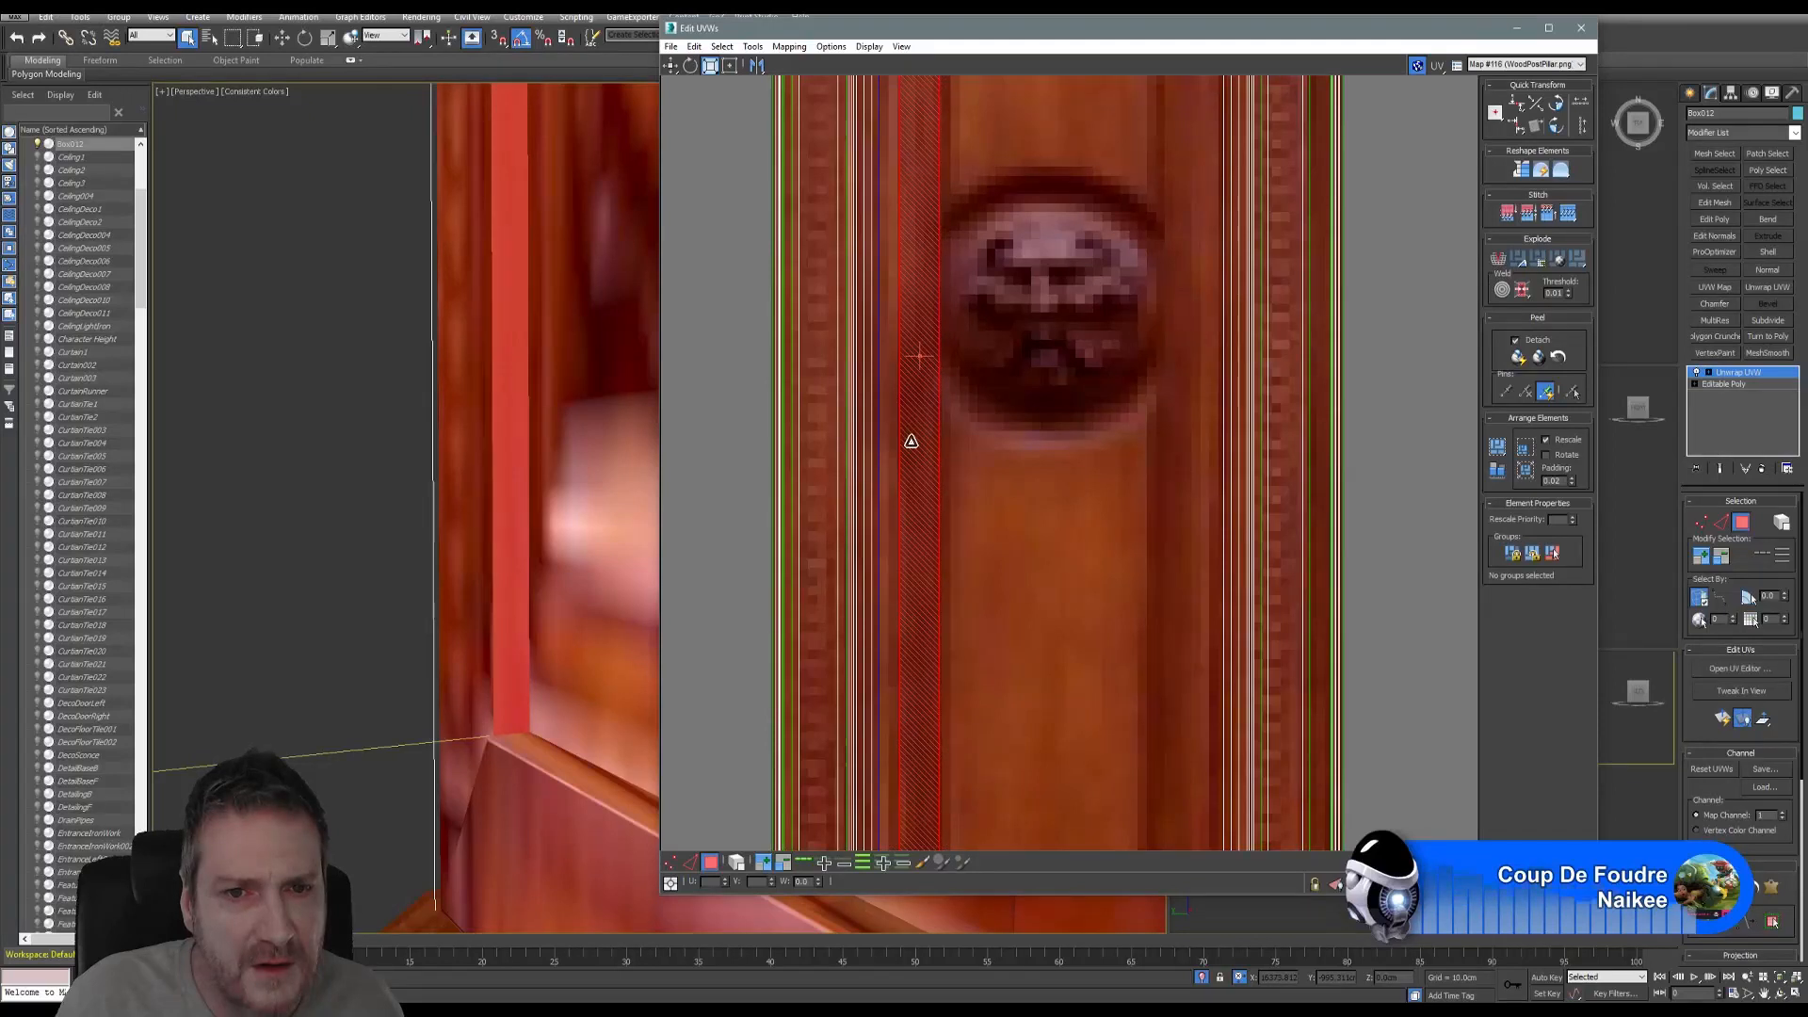
{"action": "left_click", "coordinate": [670, 66]}
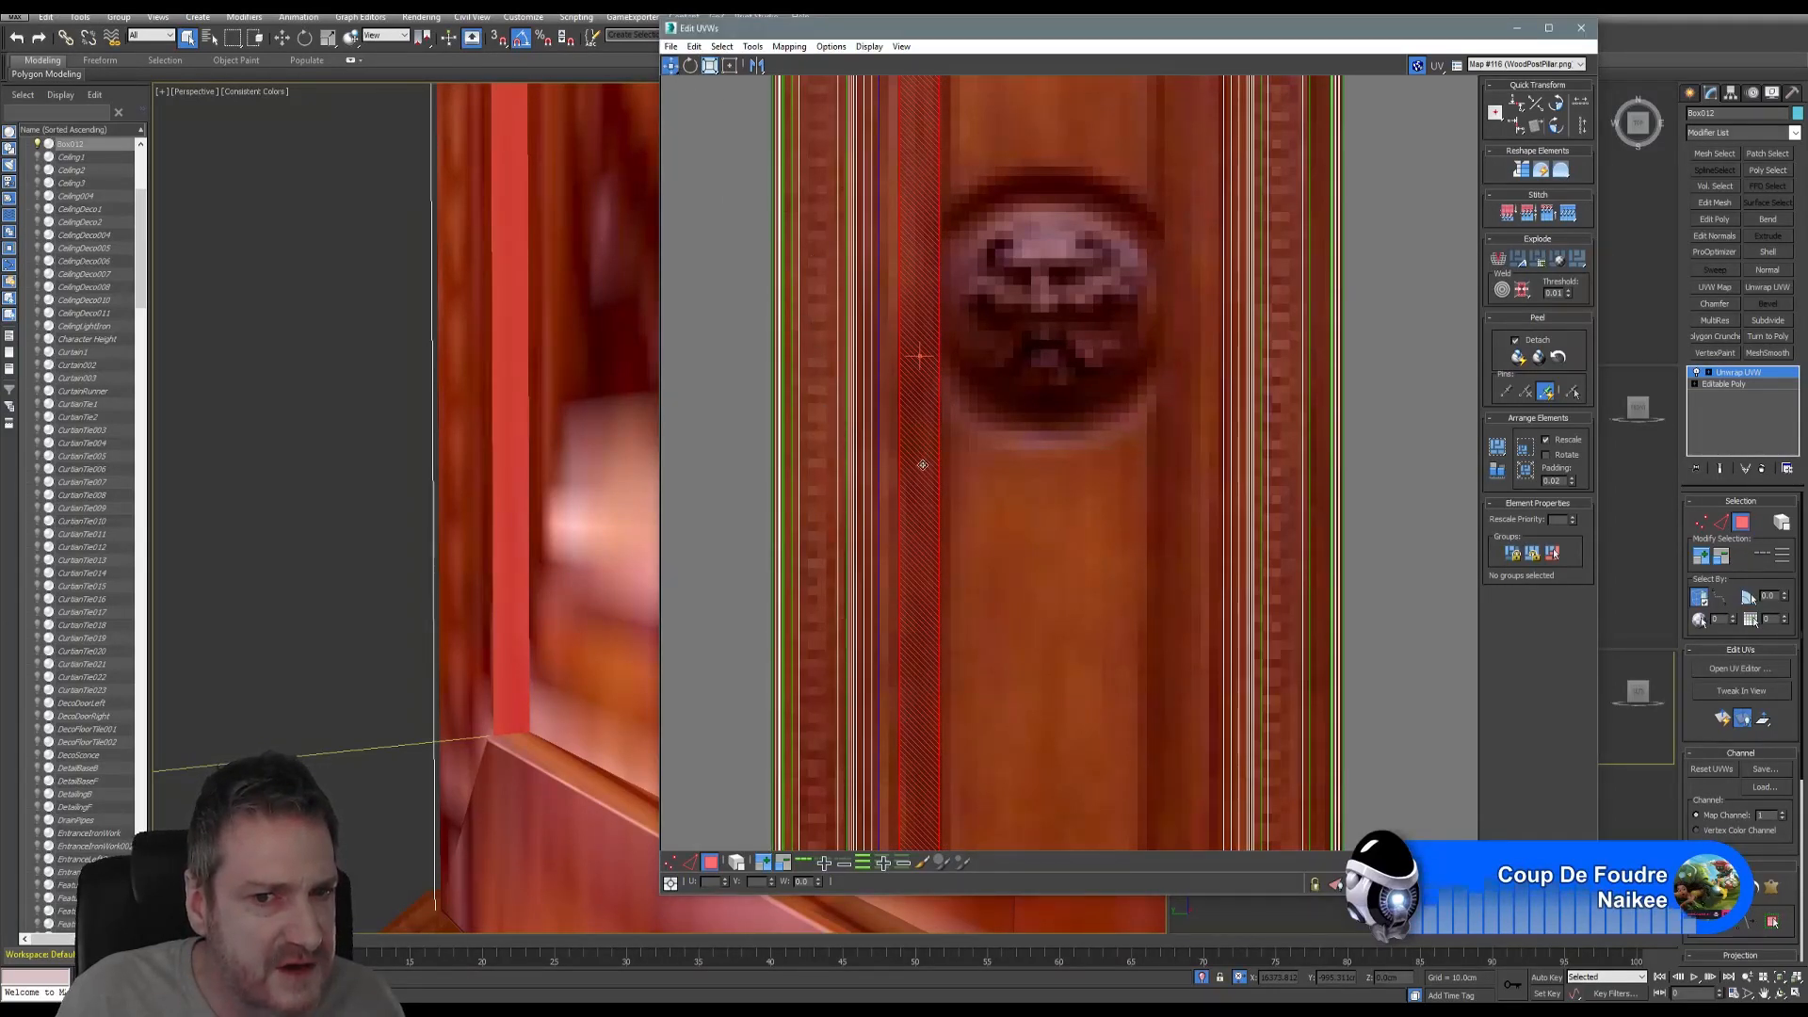
{"action": "left_click_drag", "start_coordinate": [923, 464], "coordinate": [818, 471]}
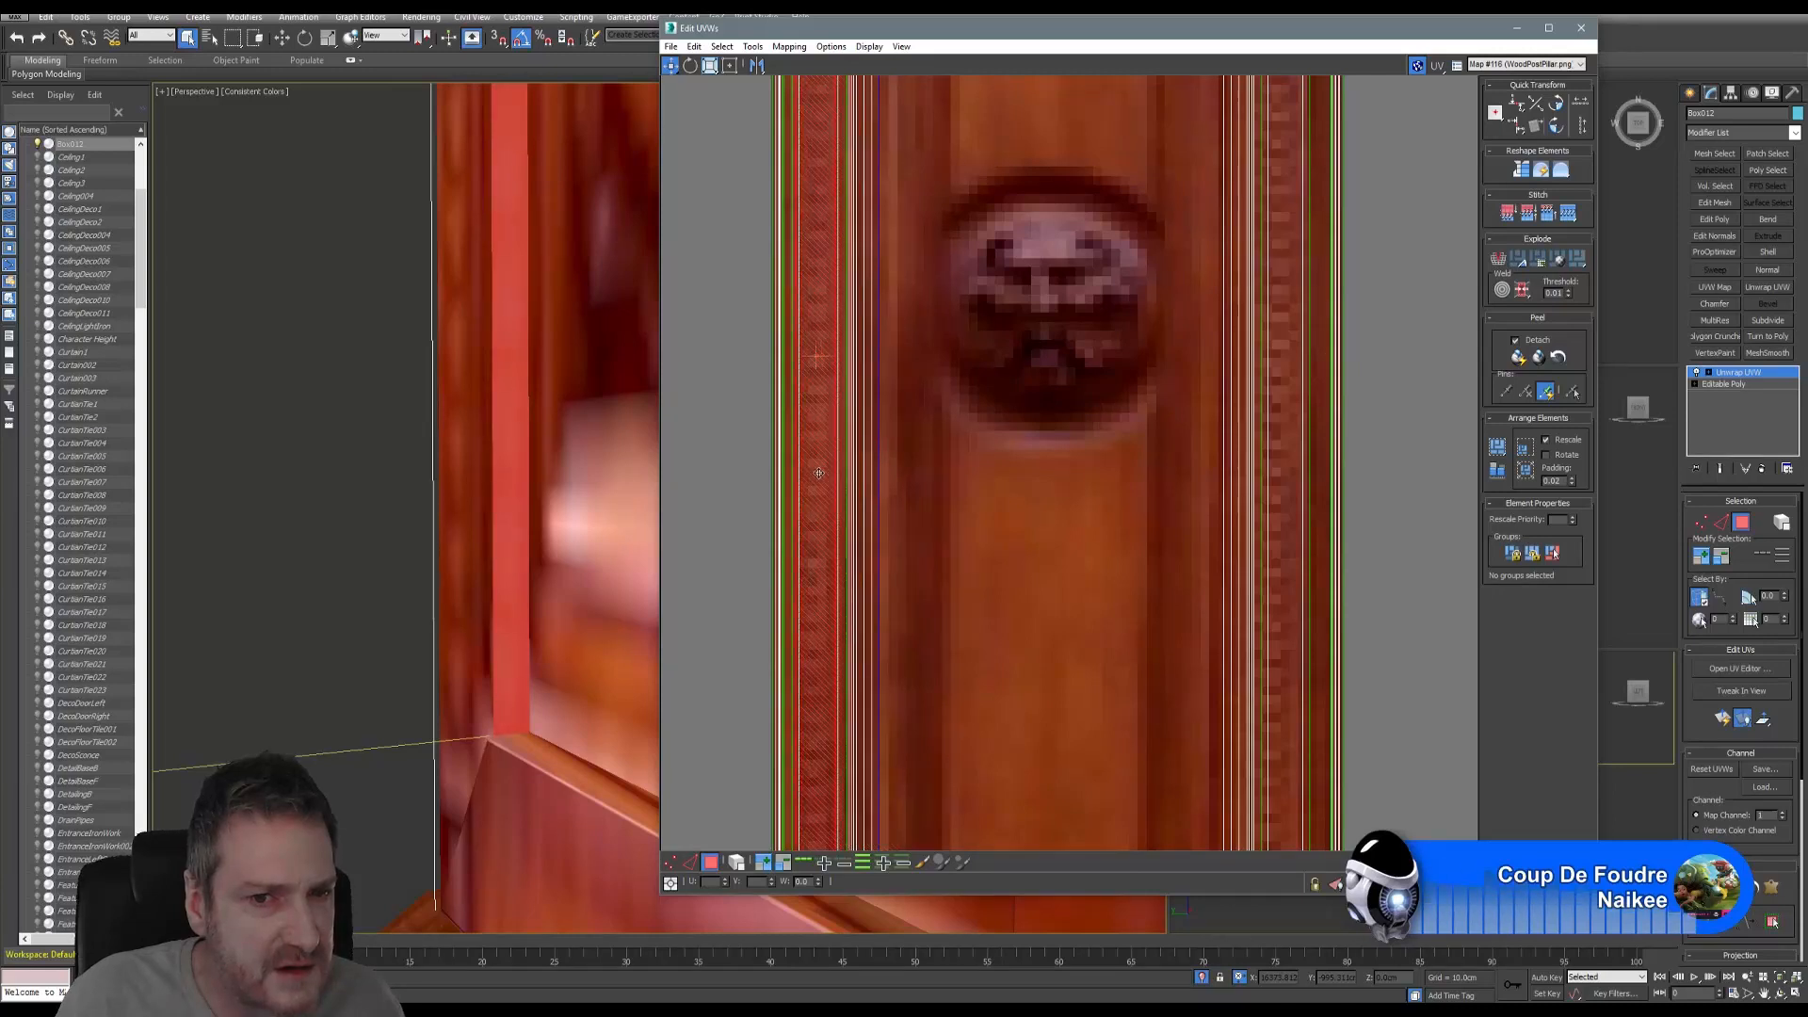
{"action": "left_click", "coordinate": [371, 573]}
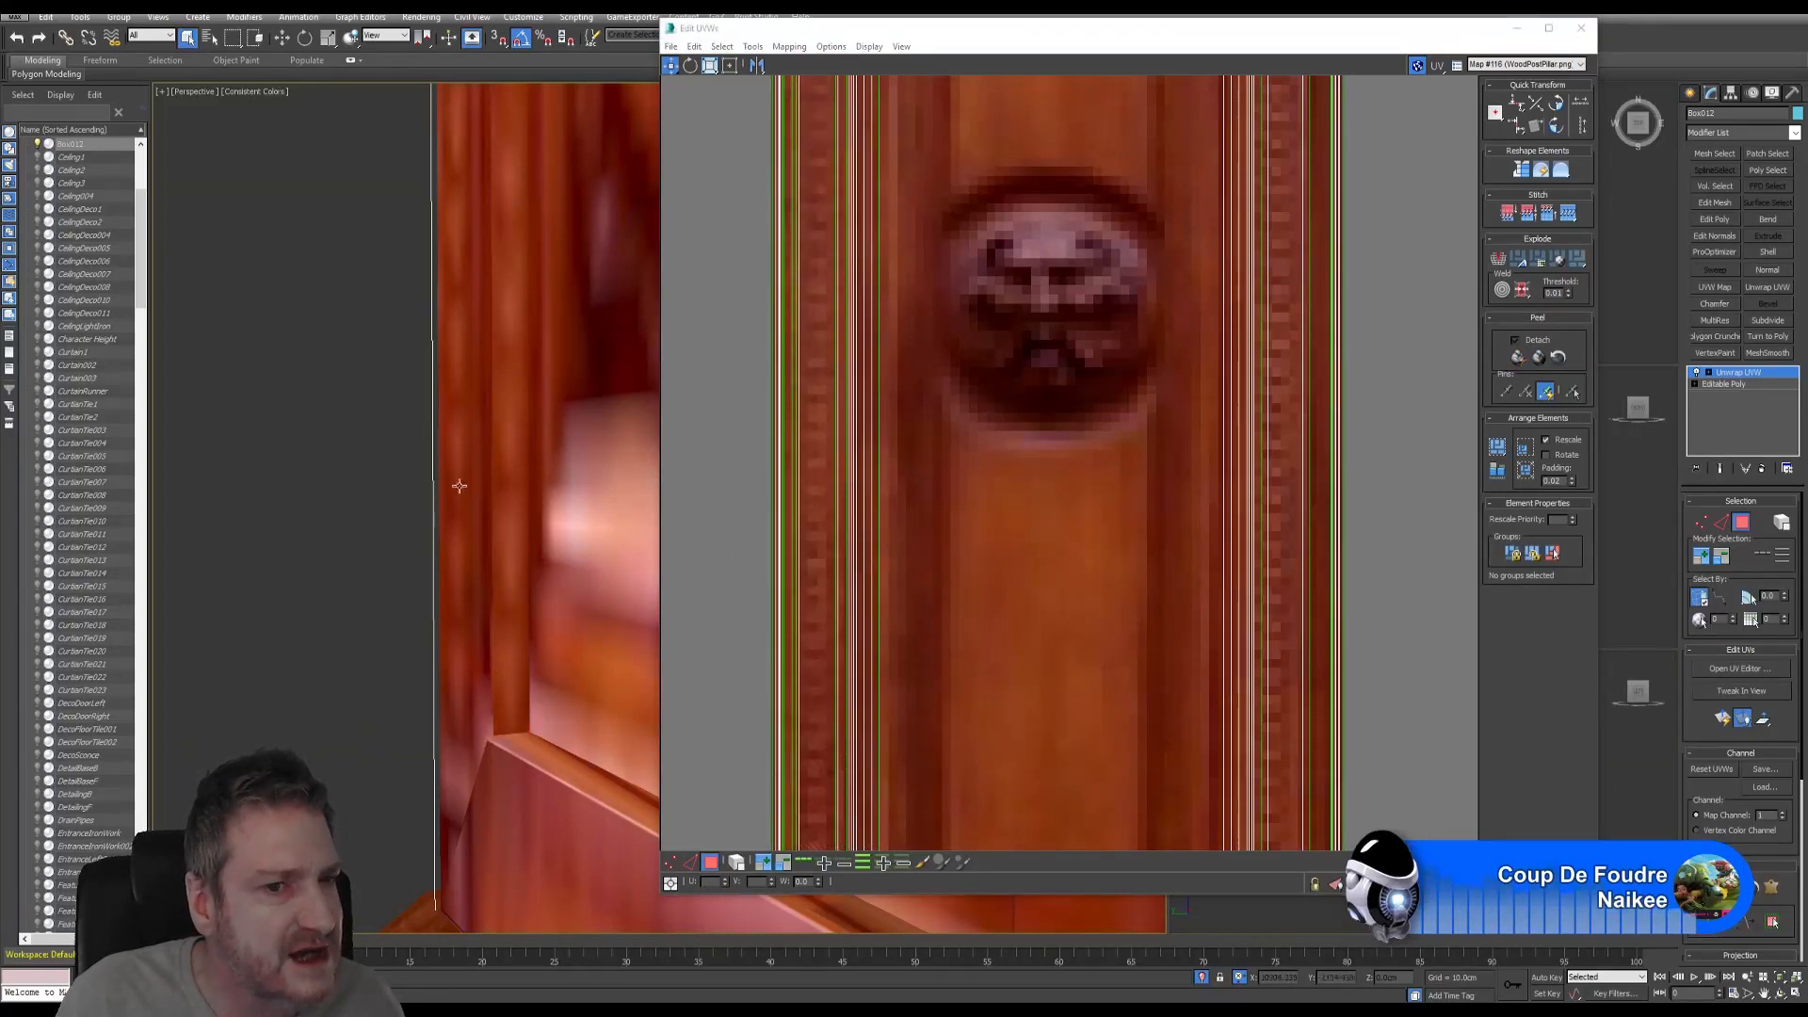
{"action": "scroll", "coordinate": [540, 672], "scroll_direction": "down", "scroll_amount": 4}
{"action": "scroll", "coordinate": [514, 564], "scroll_direction": "up", "scroll_amount": 5}
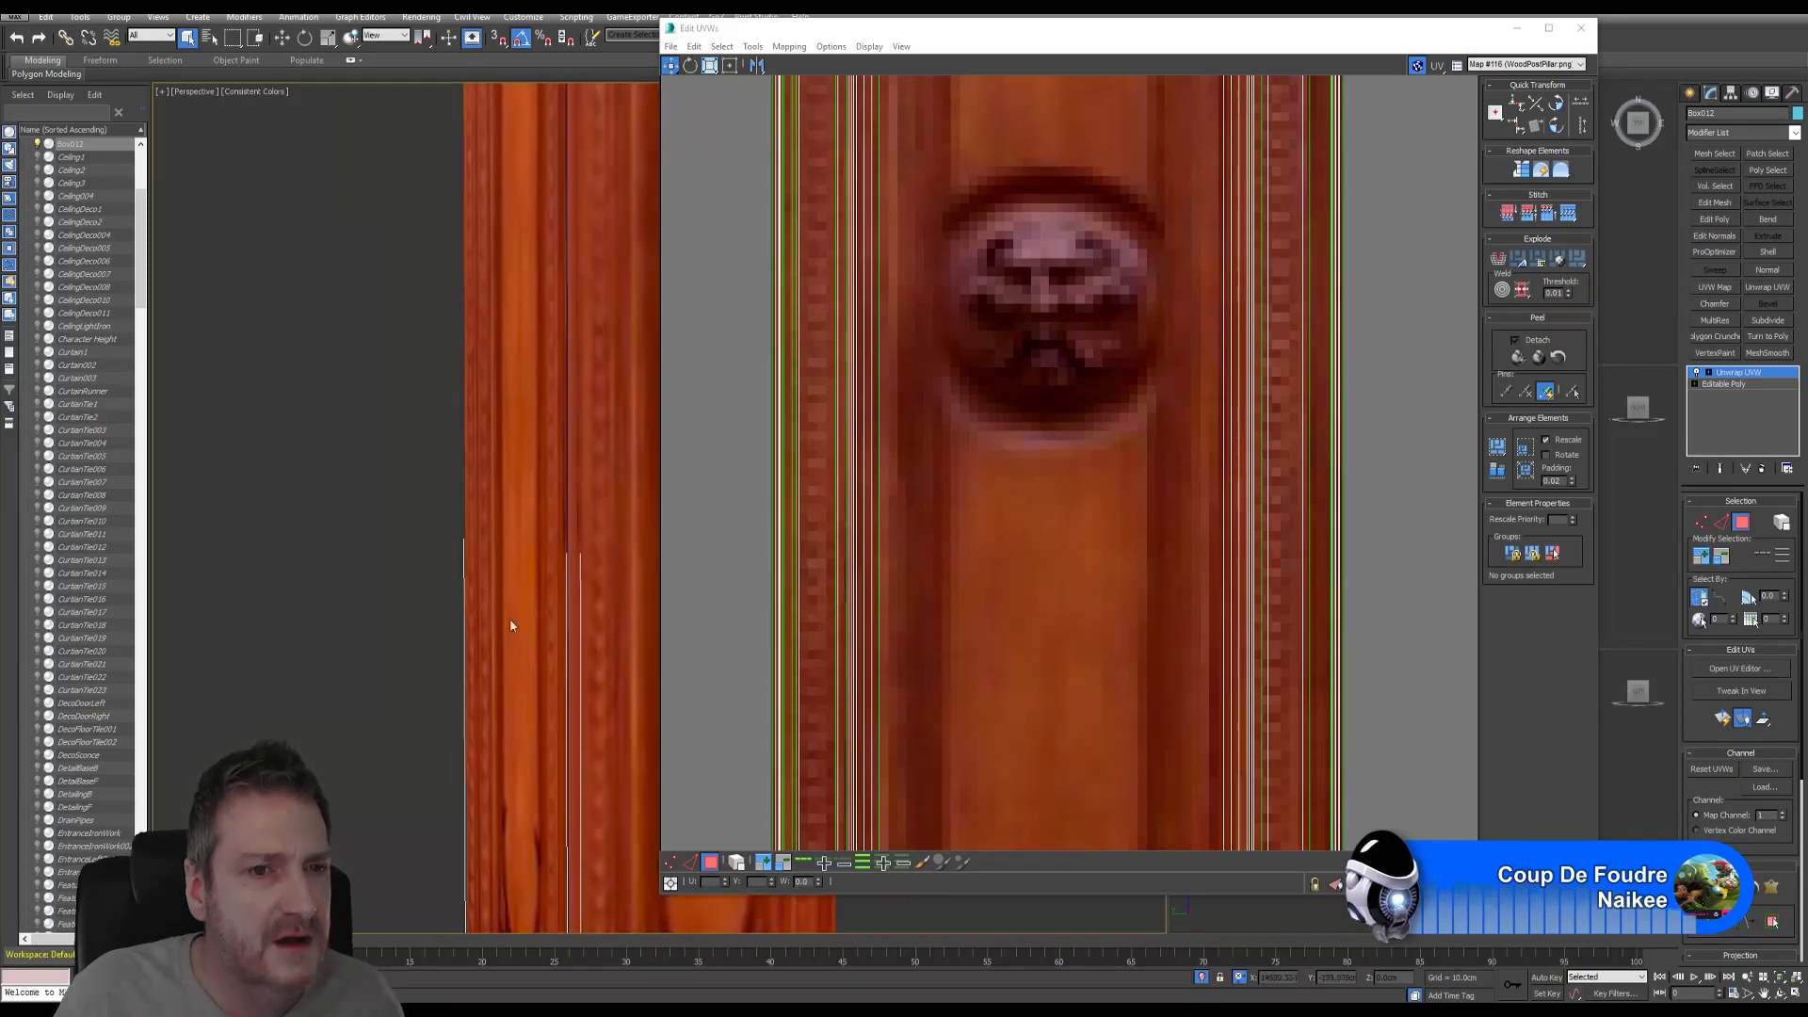
{"action": "scroll", "coordinate": [510, 416], "scroll_direction": "down", "scroll_amount": 1}
{"action": "scroll", "coordinate": [486, 300], "scroll_direction": "up", "scroll_amount": 1}
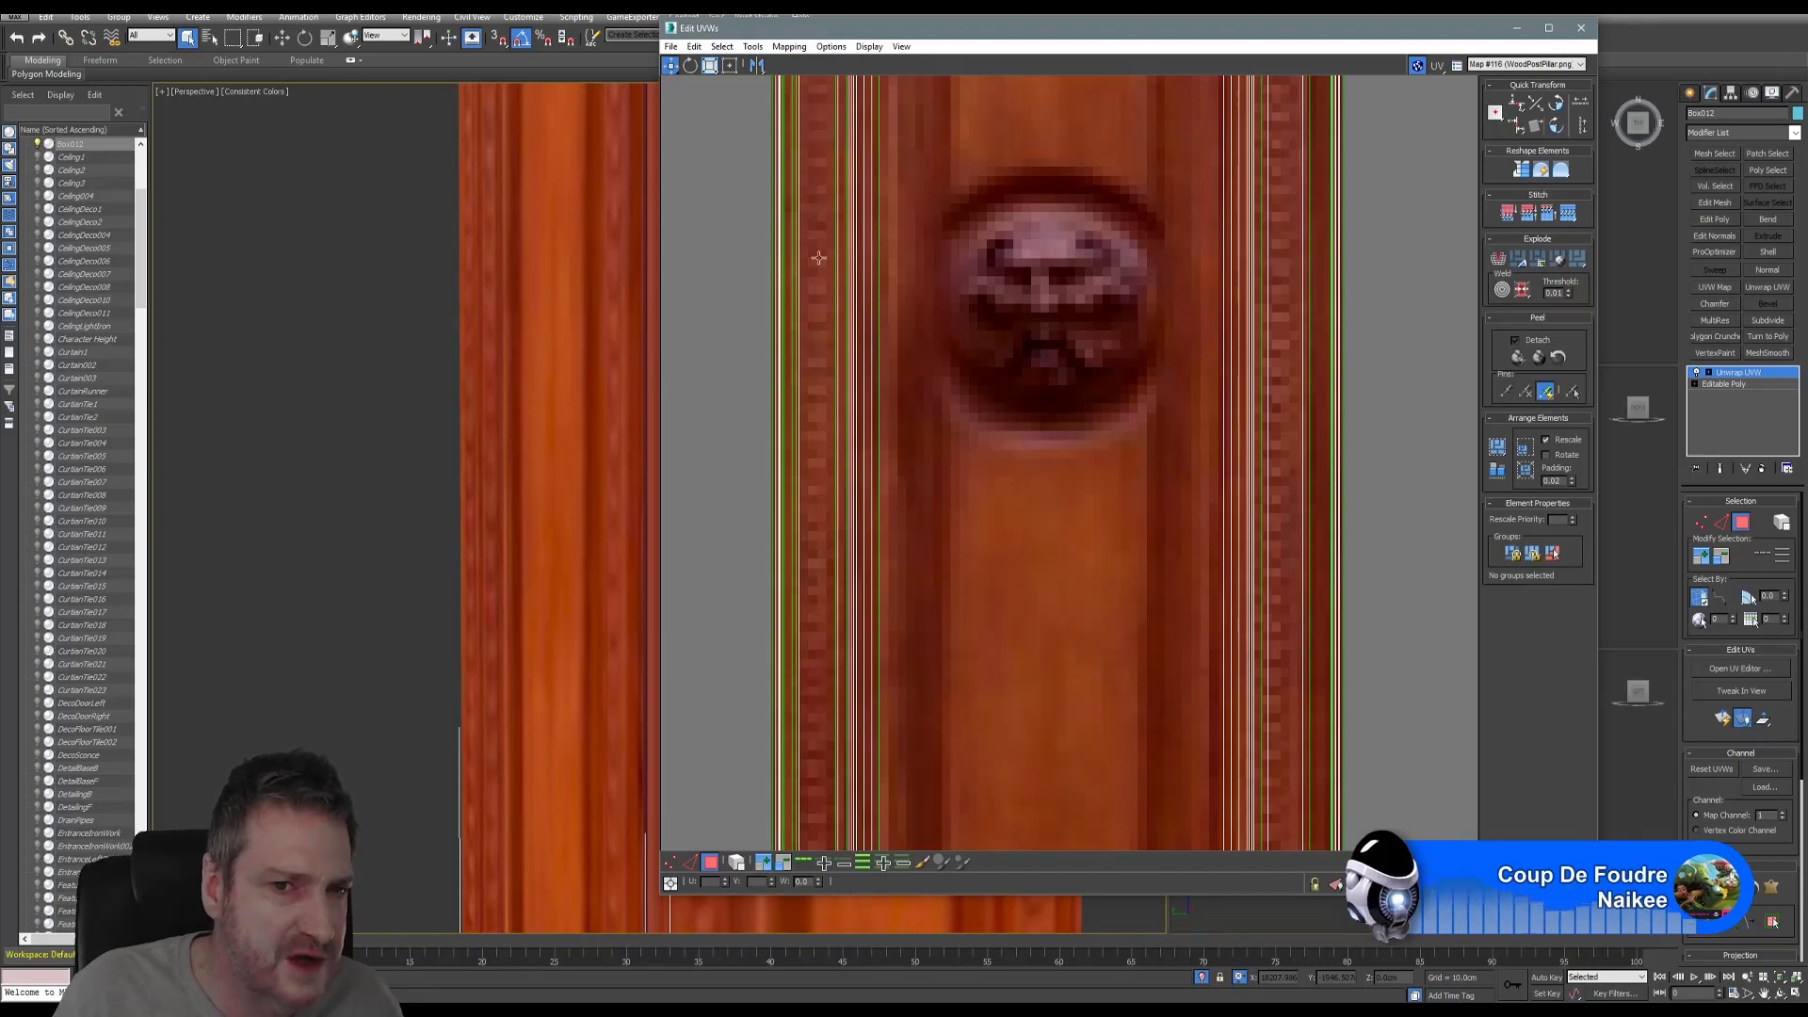
- Orbit the view to bring the pillar's two carved faces up close
{"action": "scroll", "coordinate": [570, 664], "scroll_direction": "down", "scroll_amount": 2}
{"action": "middle_click_drag", "start_coordinate": [541, 617], "coordinate": [502, 678], "text": "alt"}
{"action": "left_click", "coordinate": [1780, 996]}
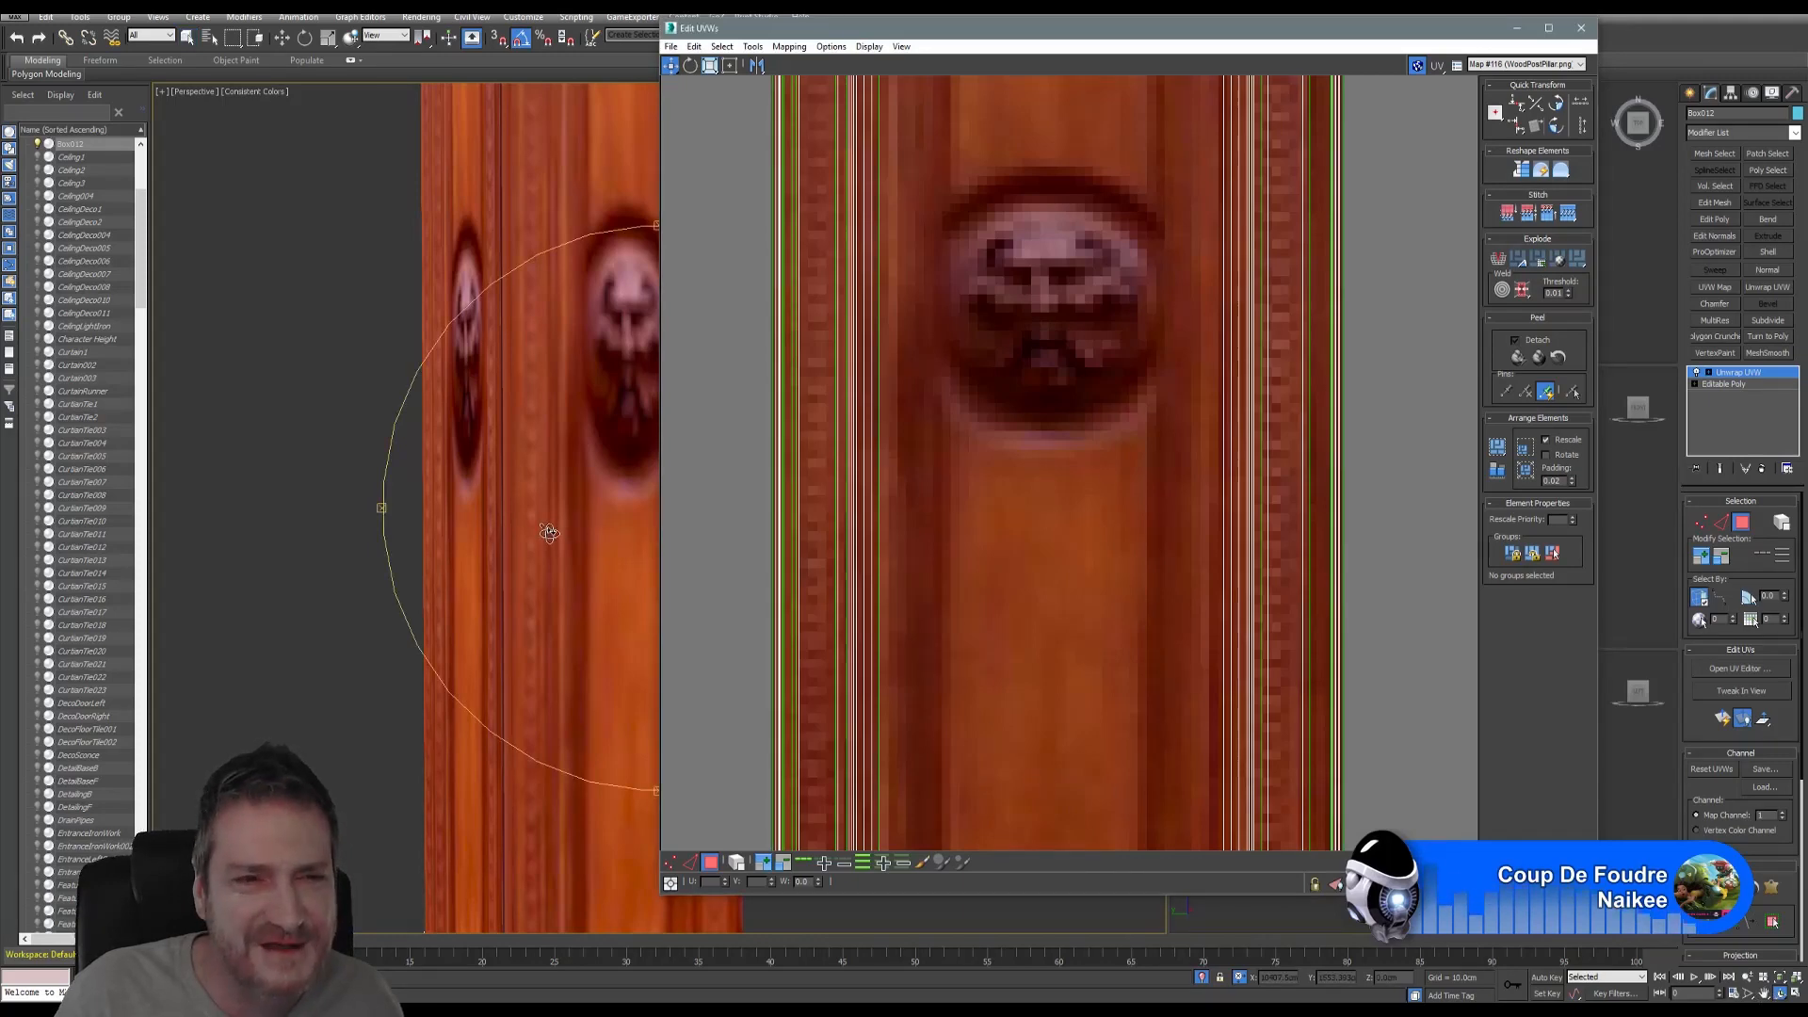
{"action": "left_click_drag", "start_coordinate": [527, 522], "coordinate": [701, 534]}
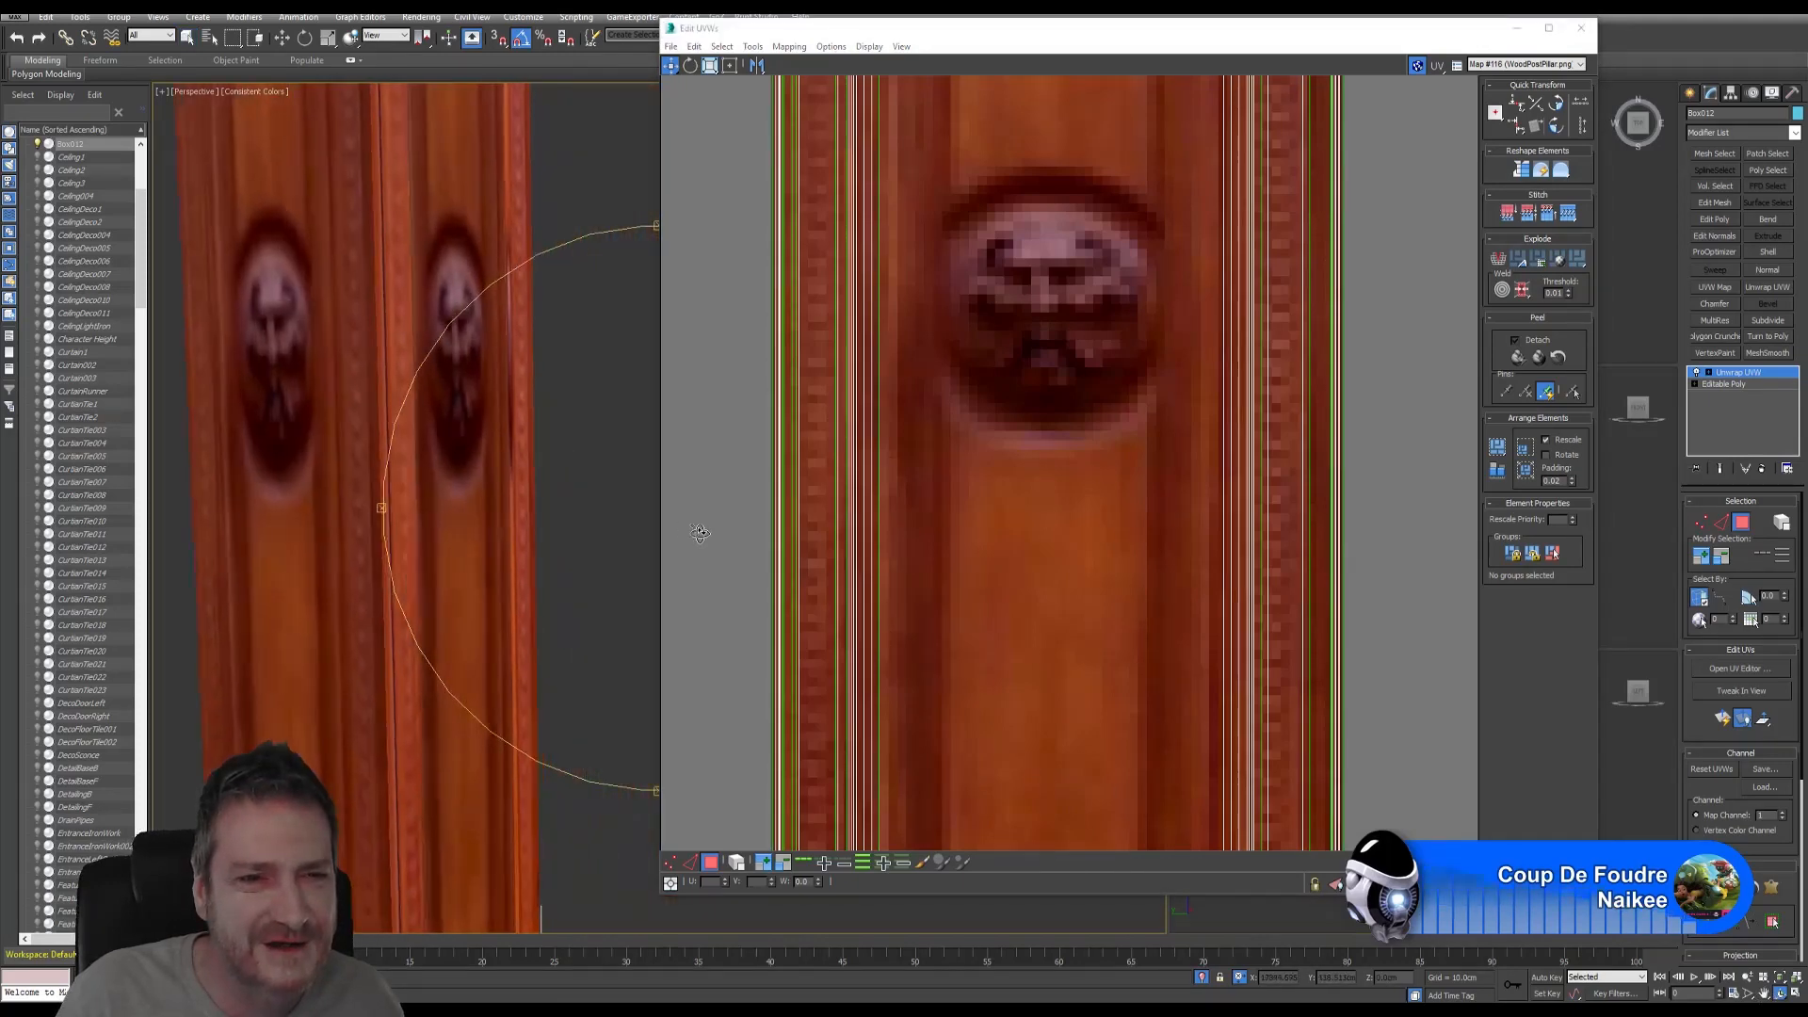
{"action": "left_click_drag", "start_coordinate": [526, 416], "coordinate": [530, 370]}
{"action": "scroll", "coordinate": [532, 369], "scroll_direction": "up", "scroll_amount": 3}
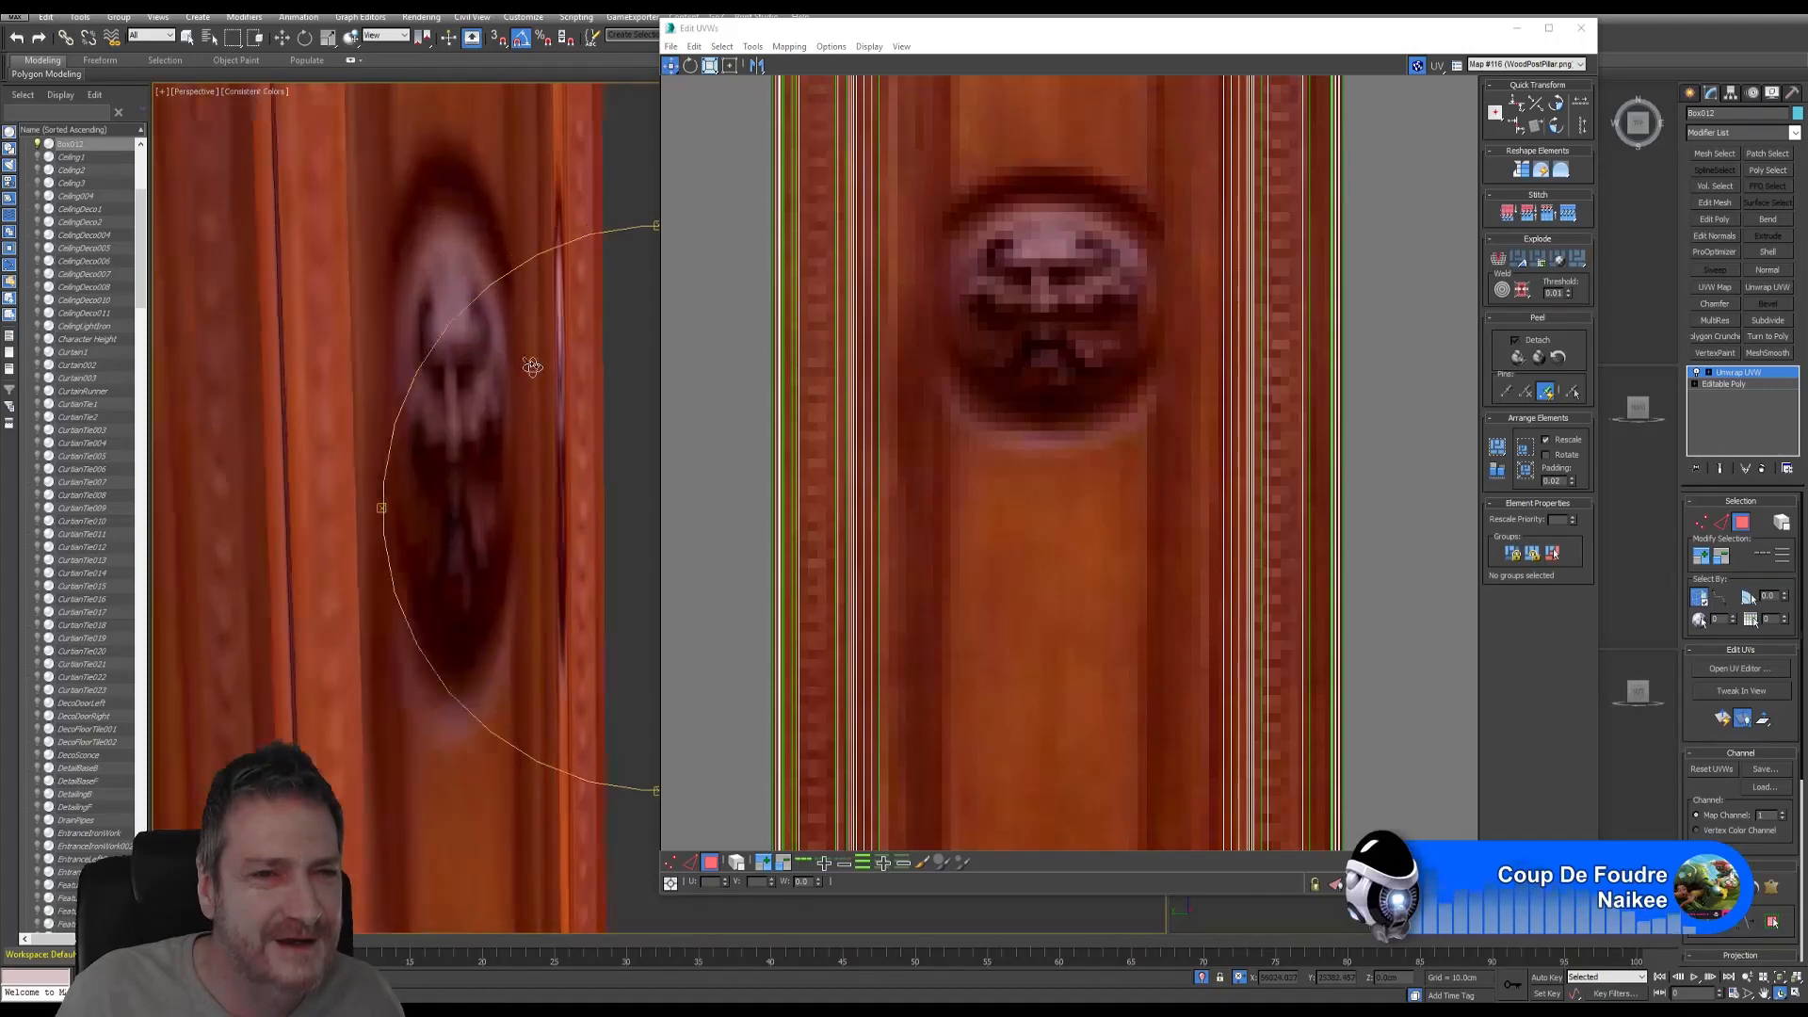
- Select a carved pillar face and zoom out the UV editor to show its whole strip
{"action": "left_click", "coordinate": [187, 37]}
{"action": "left_click", "coordinate": [740, 780]}
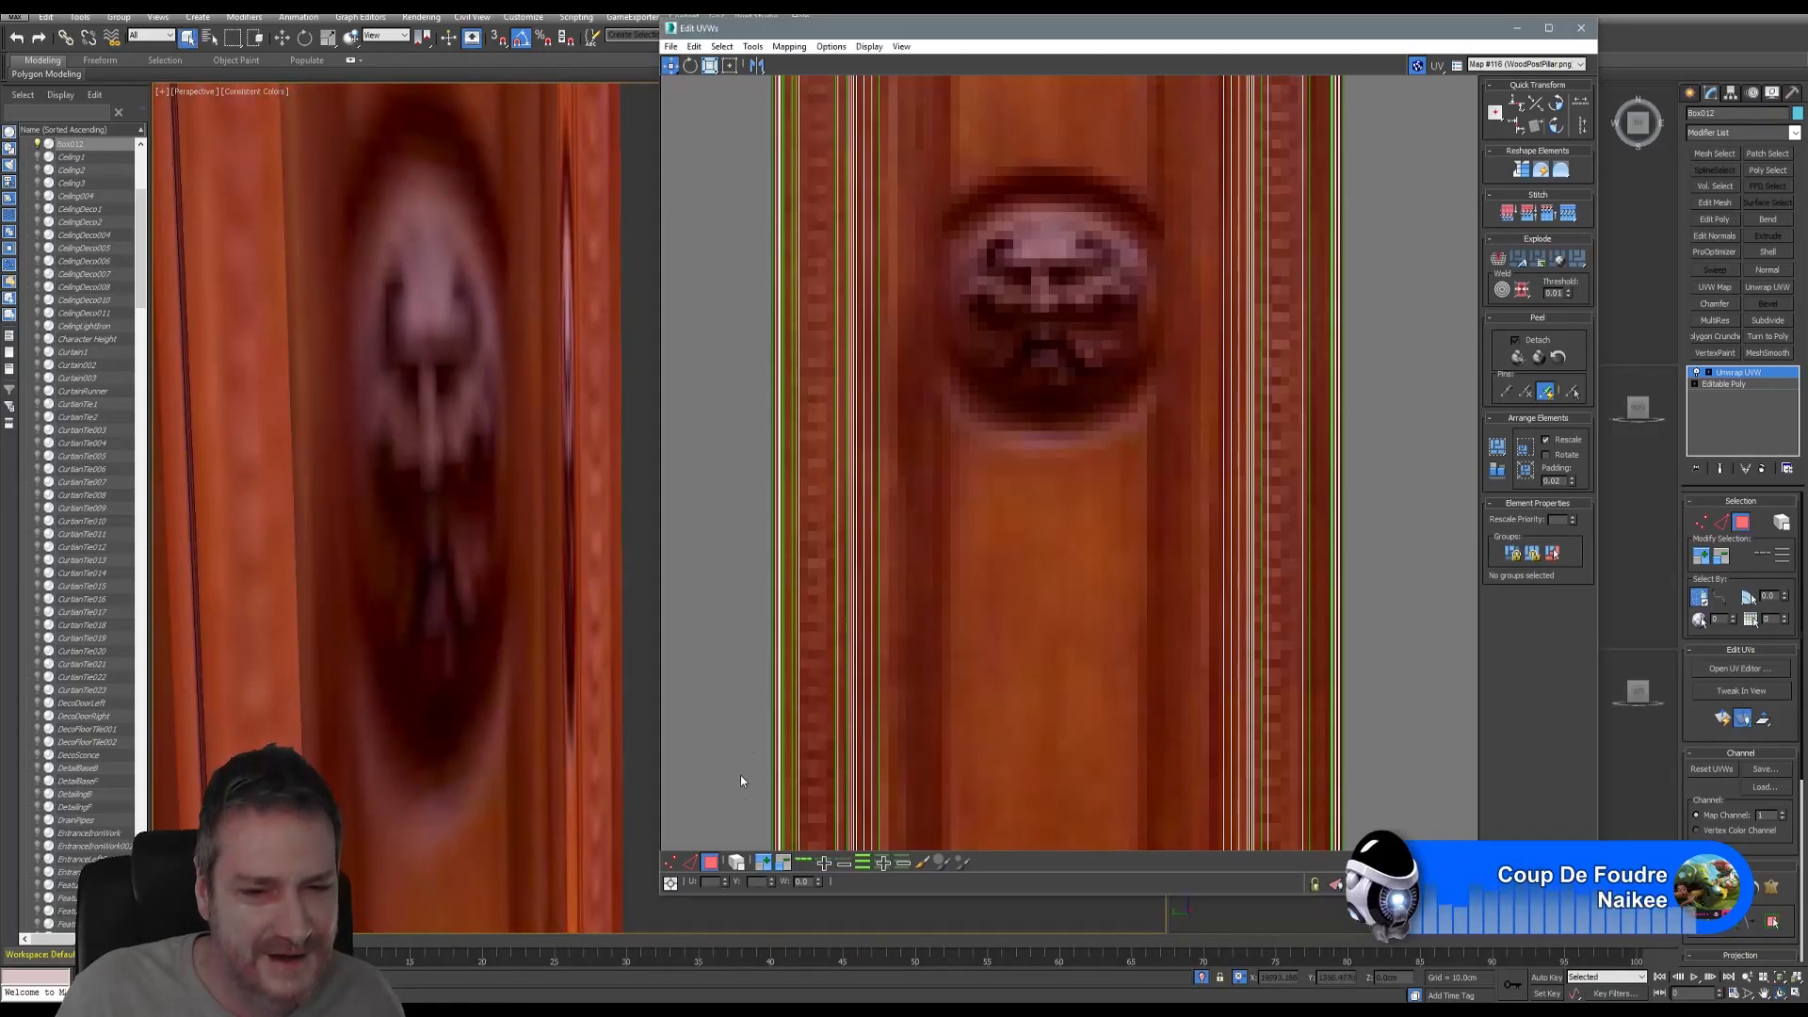
{"action": "left_click", "coordinate": [568, 422]}
{"action": "middle_click_drag", "start_coordinate": [569, 422], "coordinate": [582, 747]}
{"action": "scroll", "coordinate": [581, 747], "scroll_direction": "down", "scroll_amount": 6}
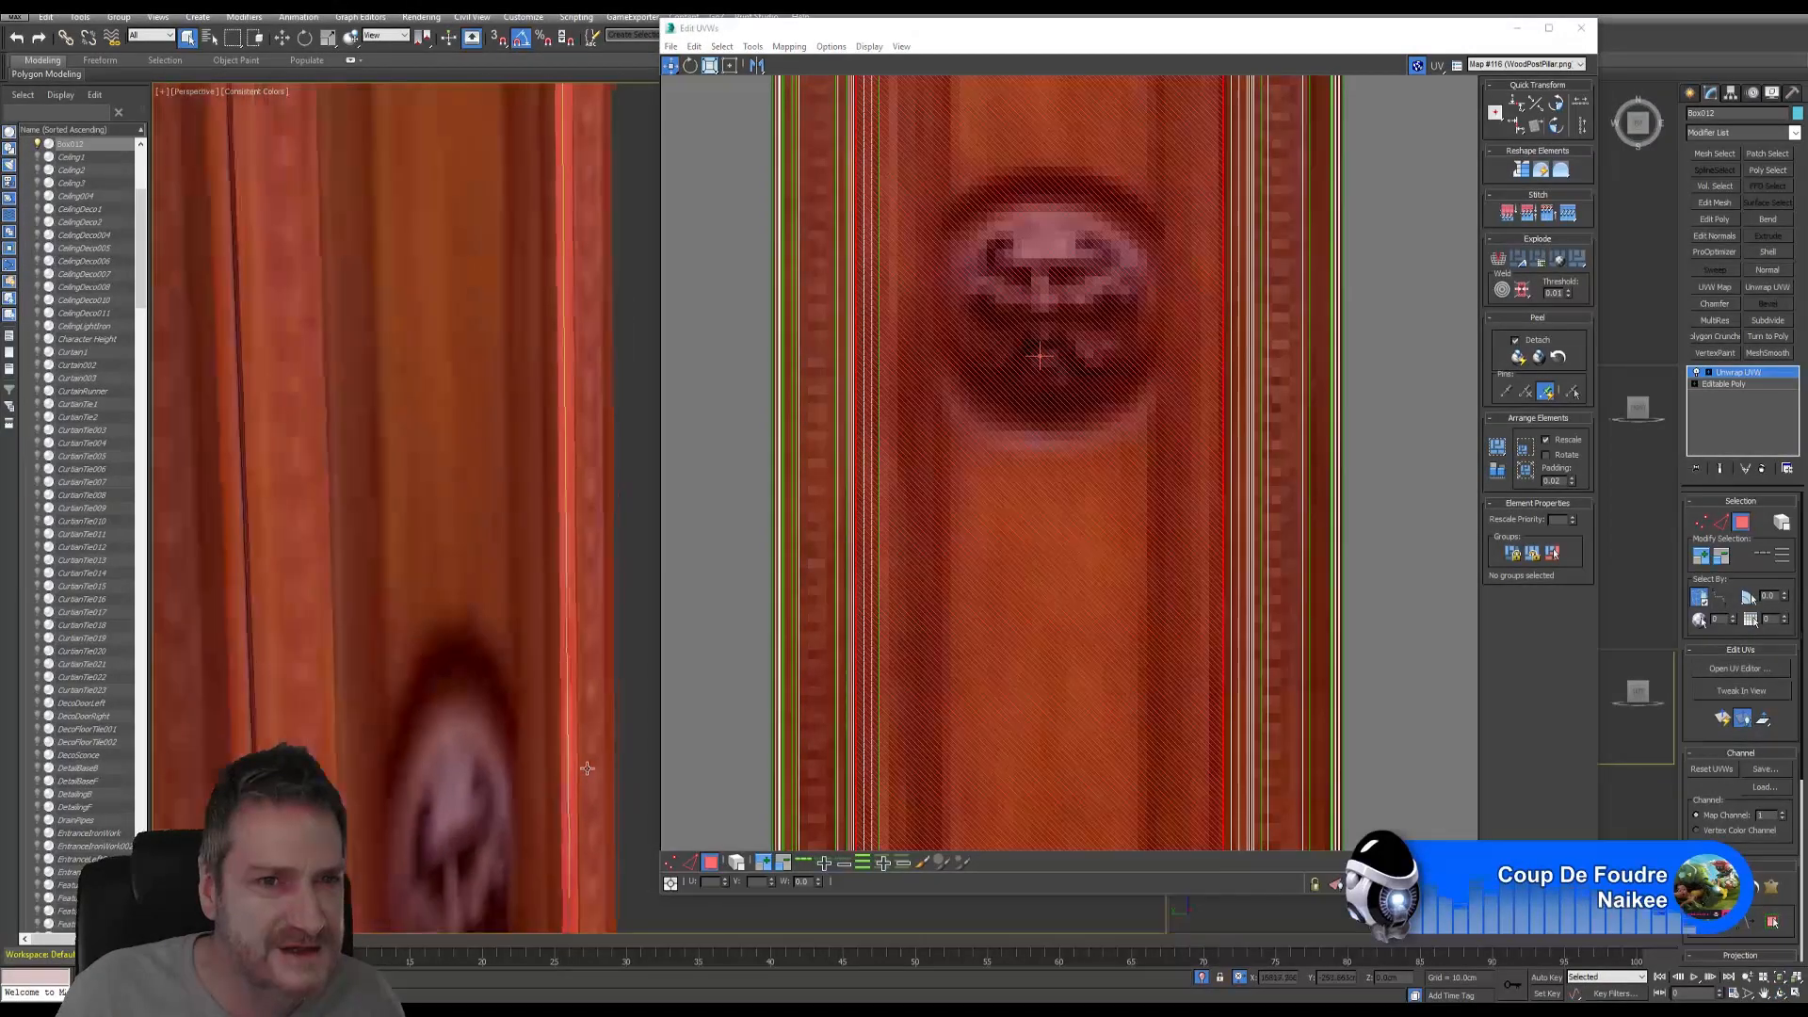
{"action": "scroll", "coordinate": [568, 656], "scroll_direction": "down", "scroll_amount": 2}
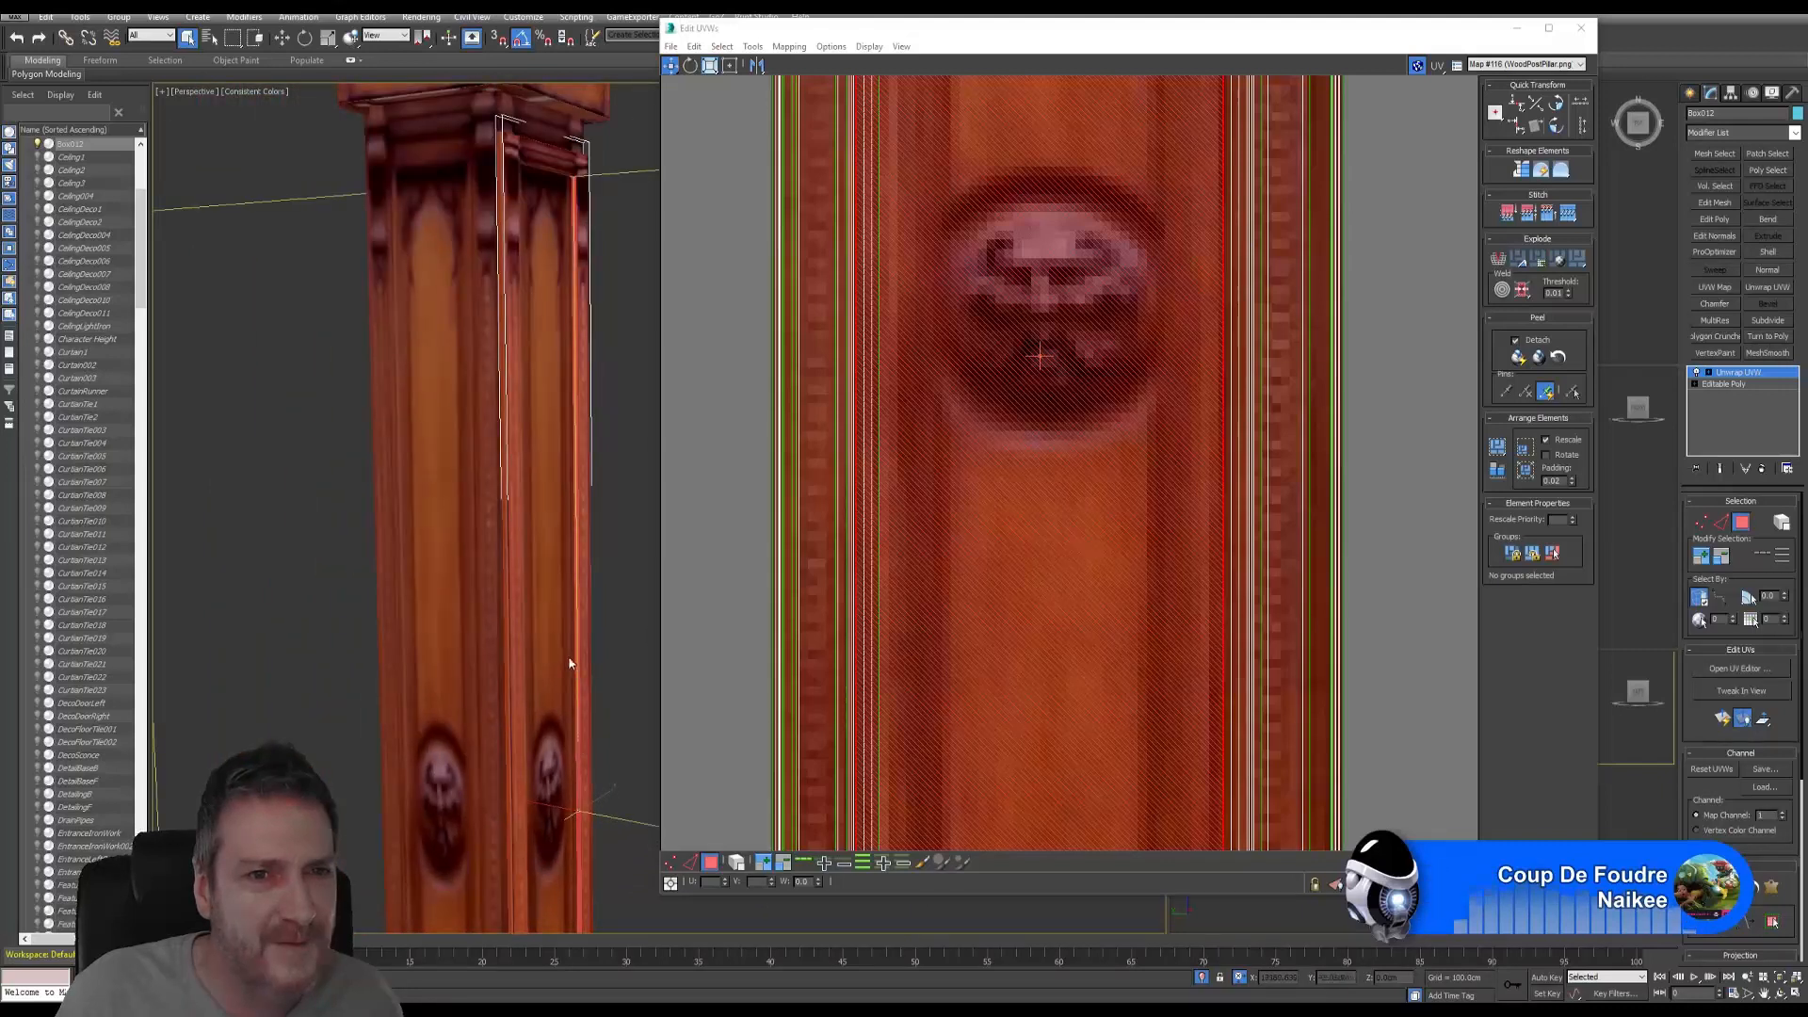
{"action": "middle_click_drag", "start_coordinate": [568, 655], "coordinate": [489, 763]}
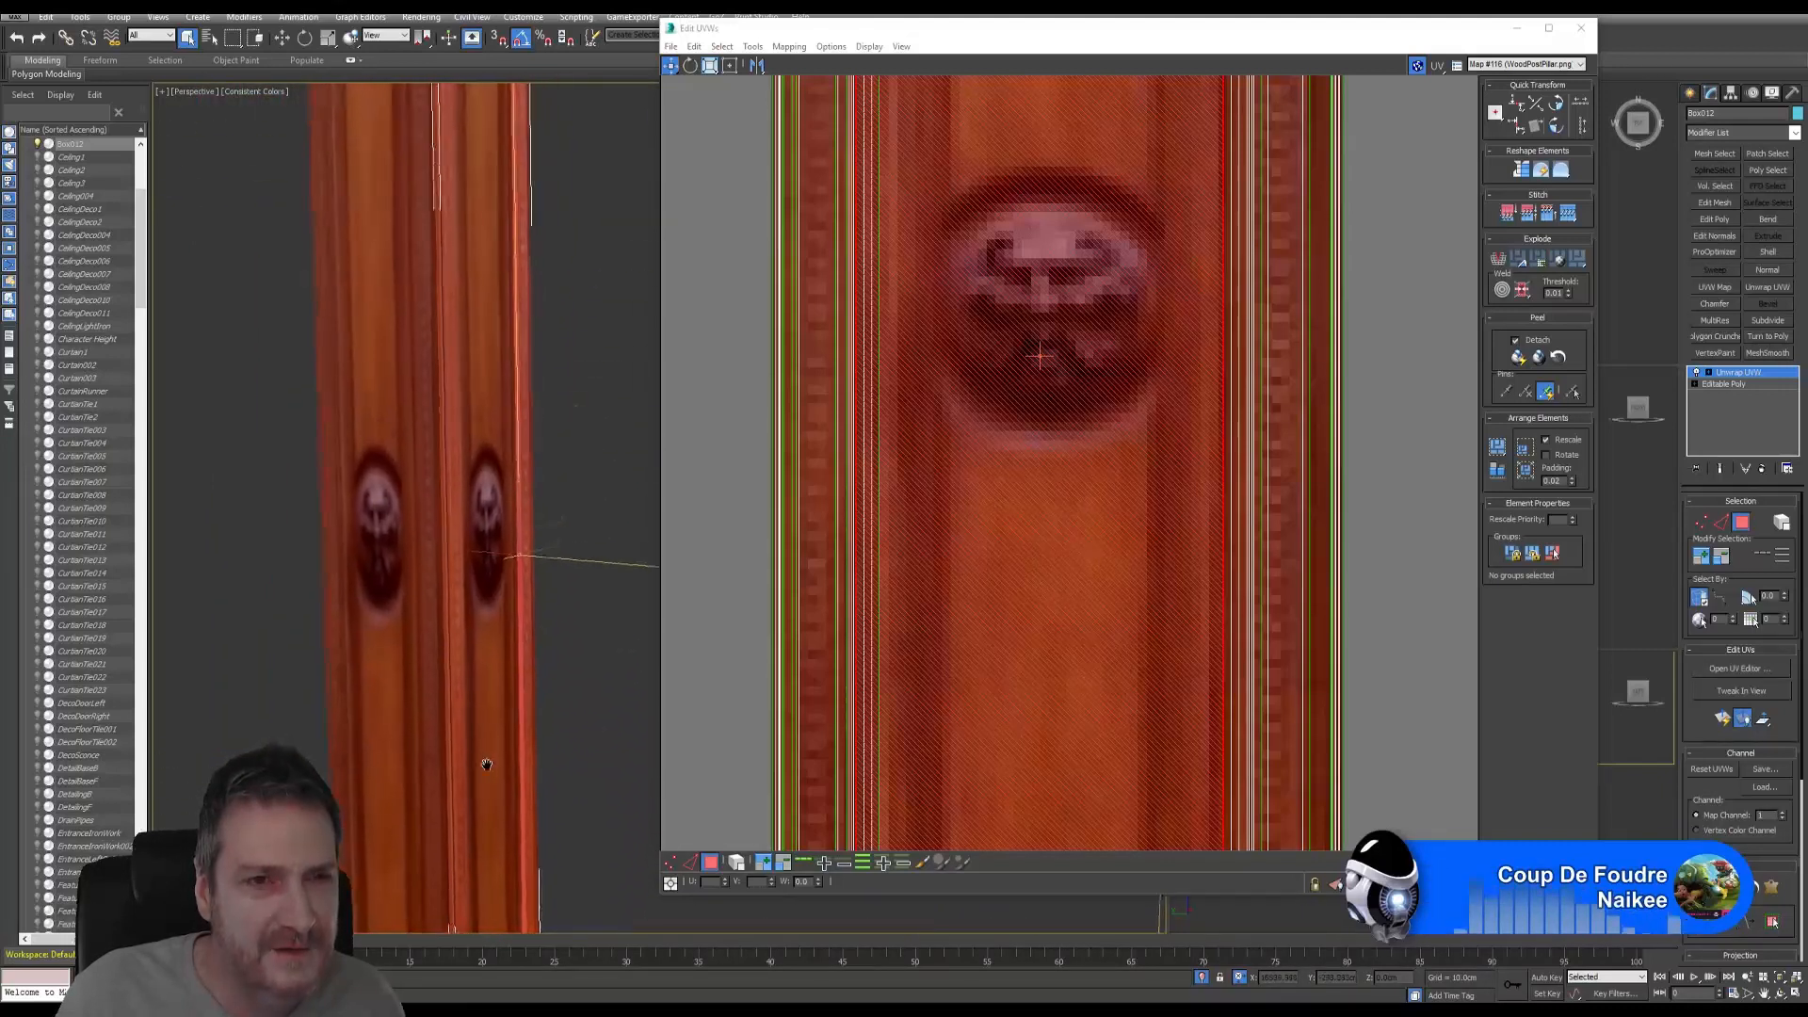
{"action": "middle_click_drag", "start_coordinate": [519, 447], "coordinate": [545, 689]}
{"action": "left_click", "coordinate": [886, 479]}
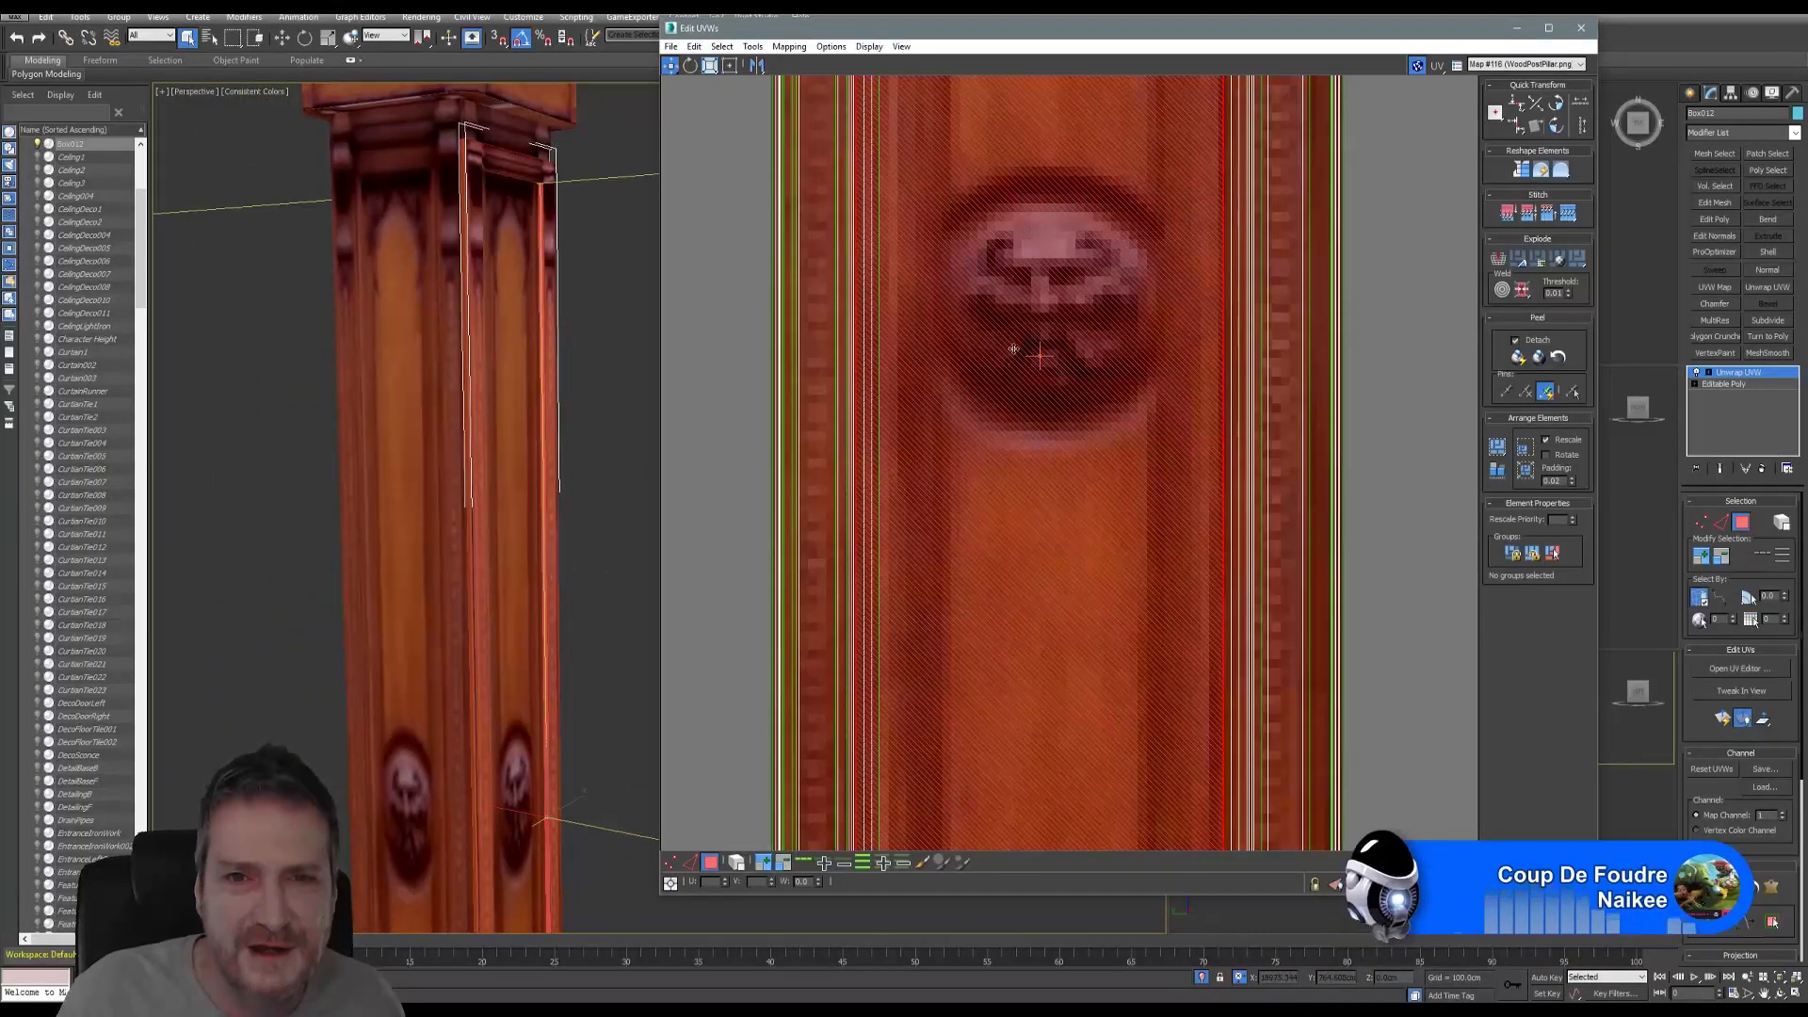
{"action": "scroll", "coordinate": [1070, 404], "scroll_direction": "down", "scroll_amount": 8}
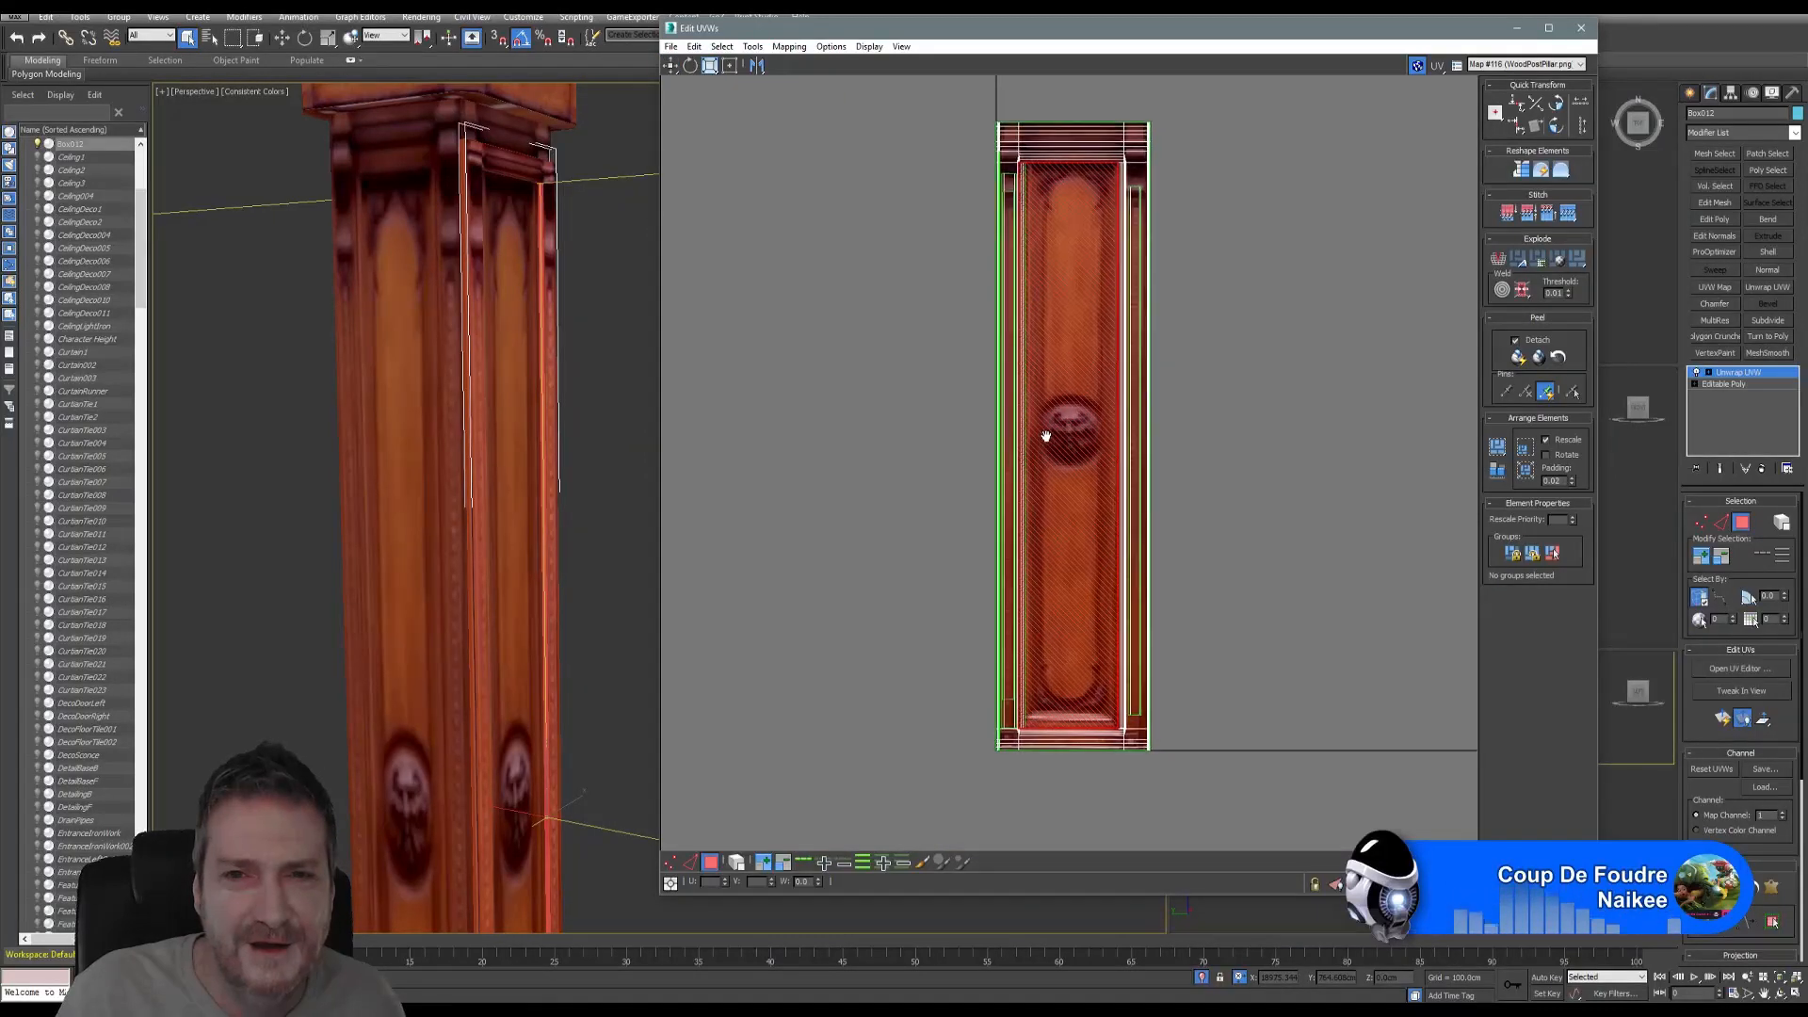
- Break the pillar panel's UVs from their neighbours and switch to the Scale tool
{"action": "left_click", "coordinate": [753, 46]}
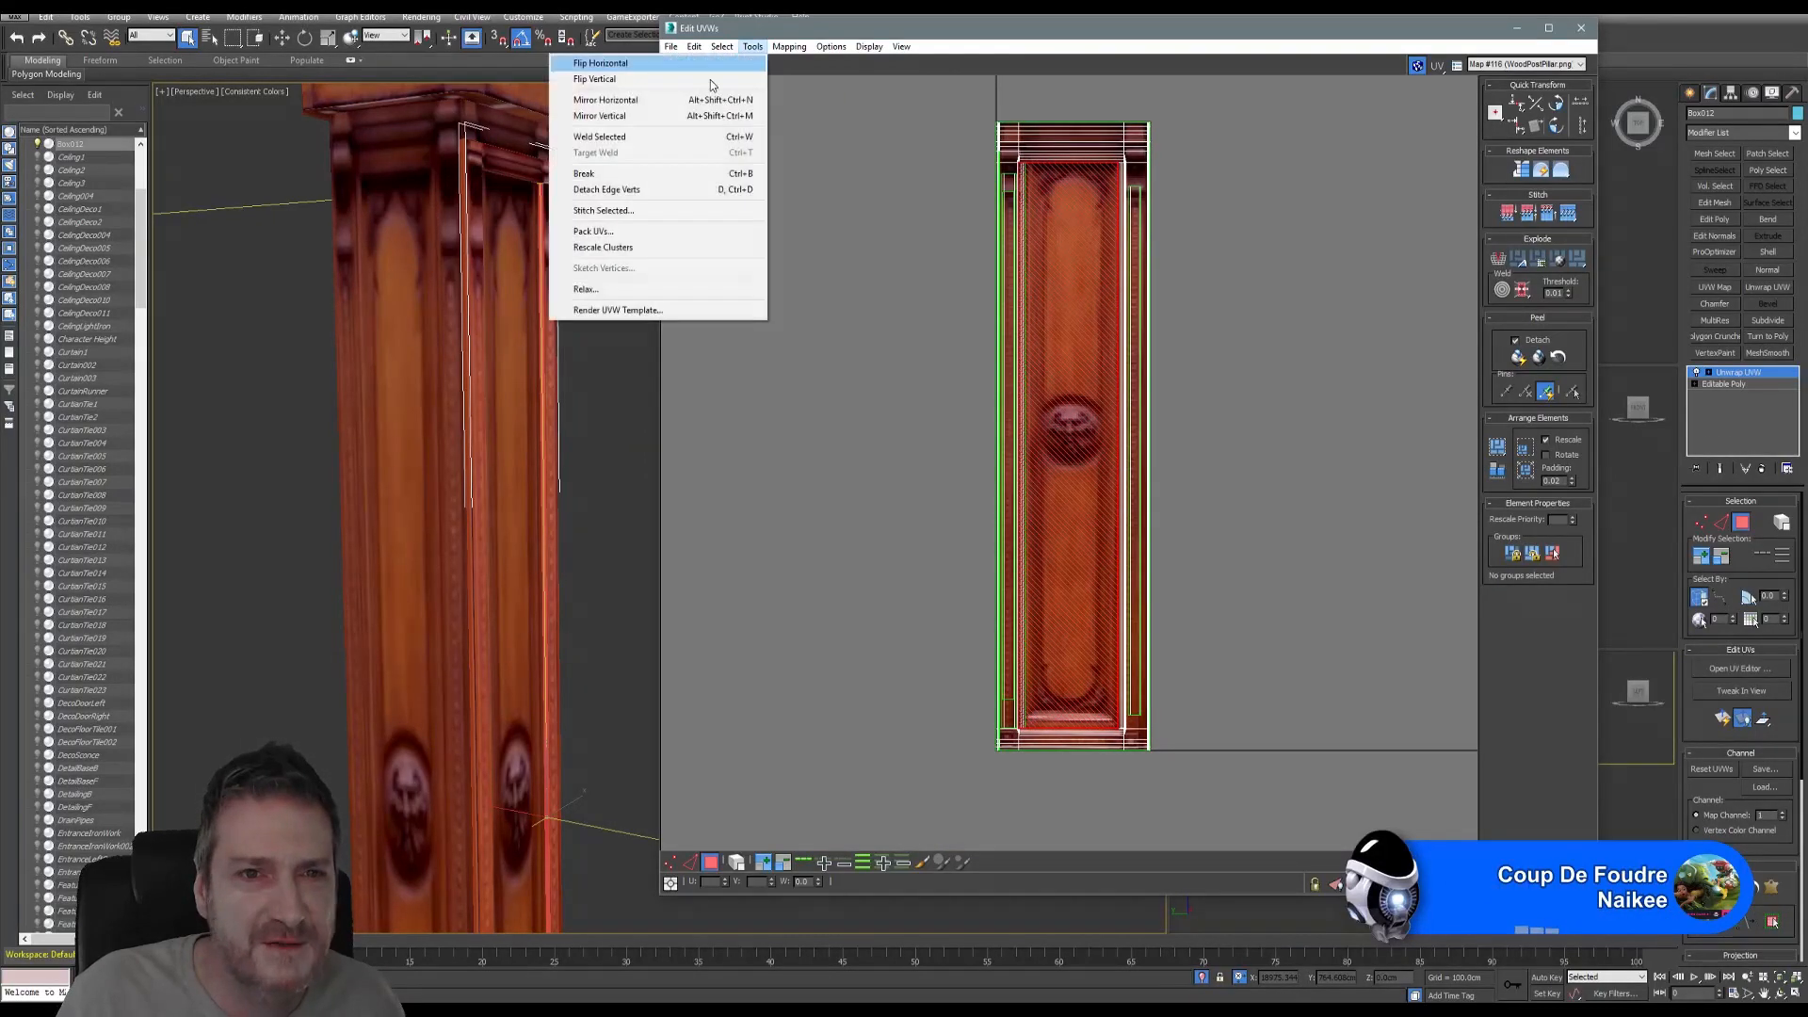
{"action": "left_click", "coordinate": [687, 173]}
{"action": "left_click", "coordinate": [710, 64]}
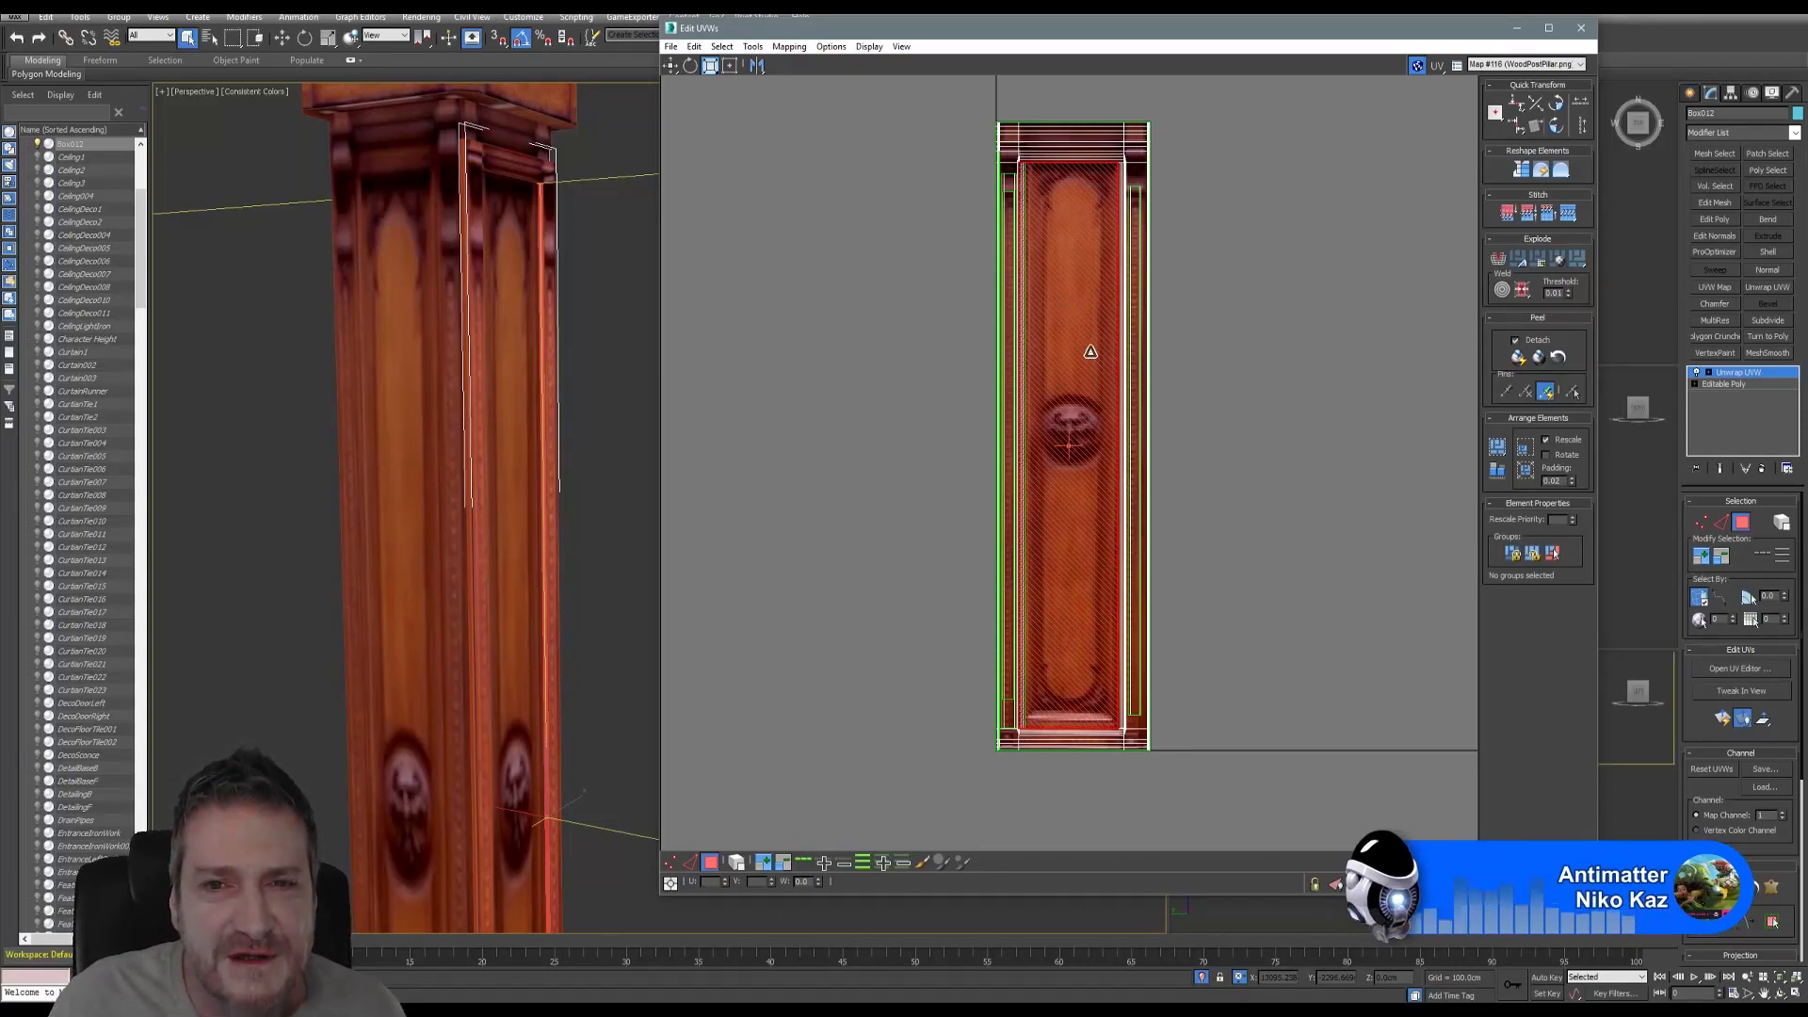
- Select the narrow central UV strip and shrink it vertically
{"action": "left_click", "coordinate": [1062, 356]}
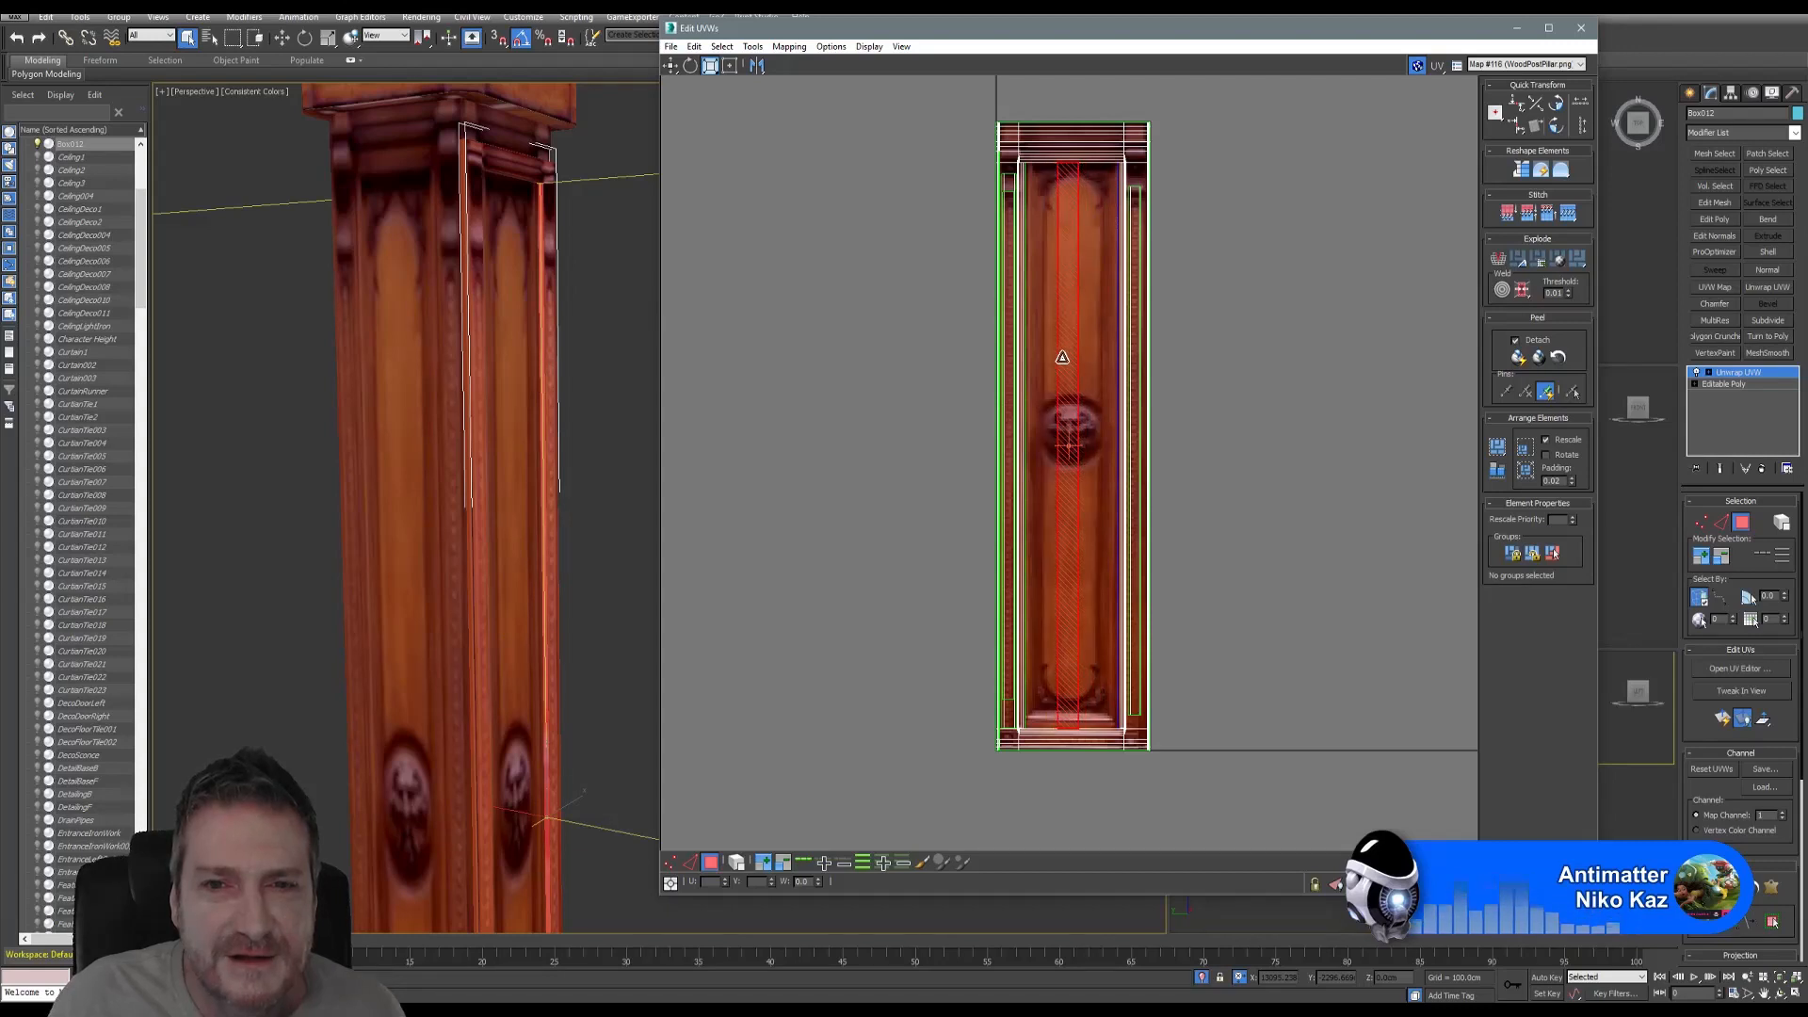
{"action": "left_click", "coordinate": [1059, 357]}
{"action": "left_click", "coordinate": [1063, 358]}
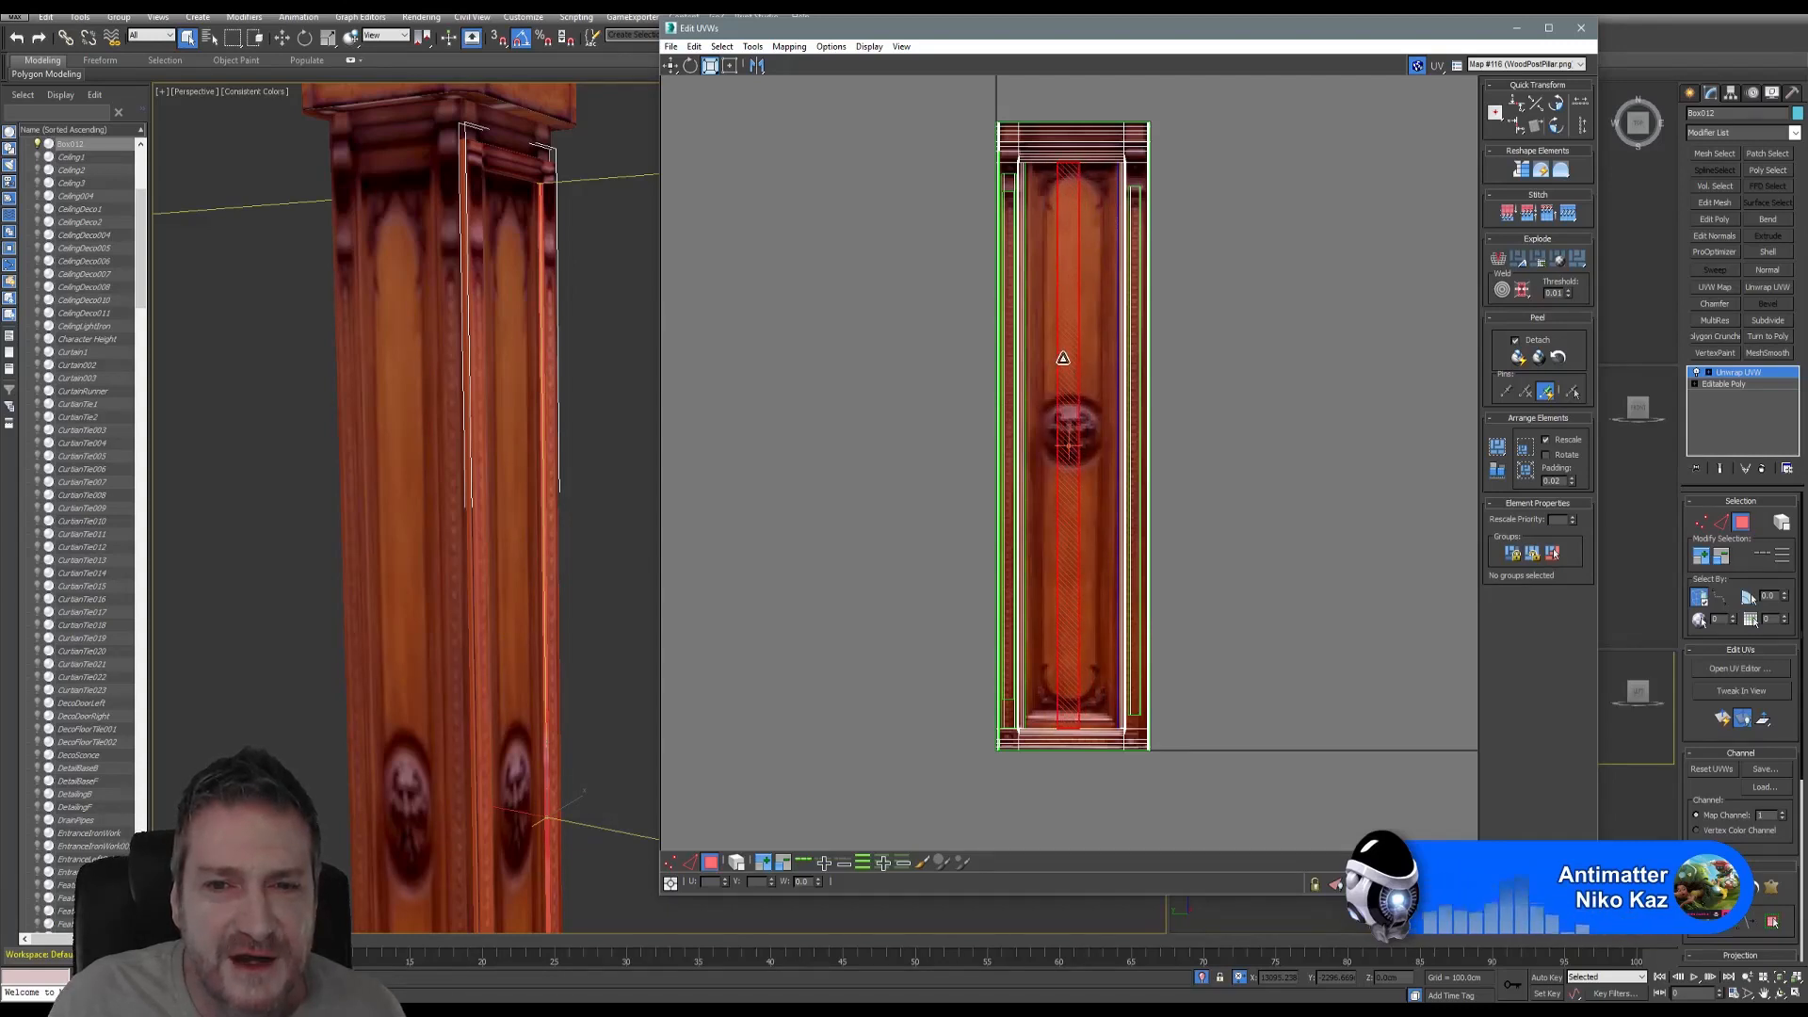
{"action": "left_click", "coordinate": [1062, 358]}
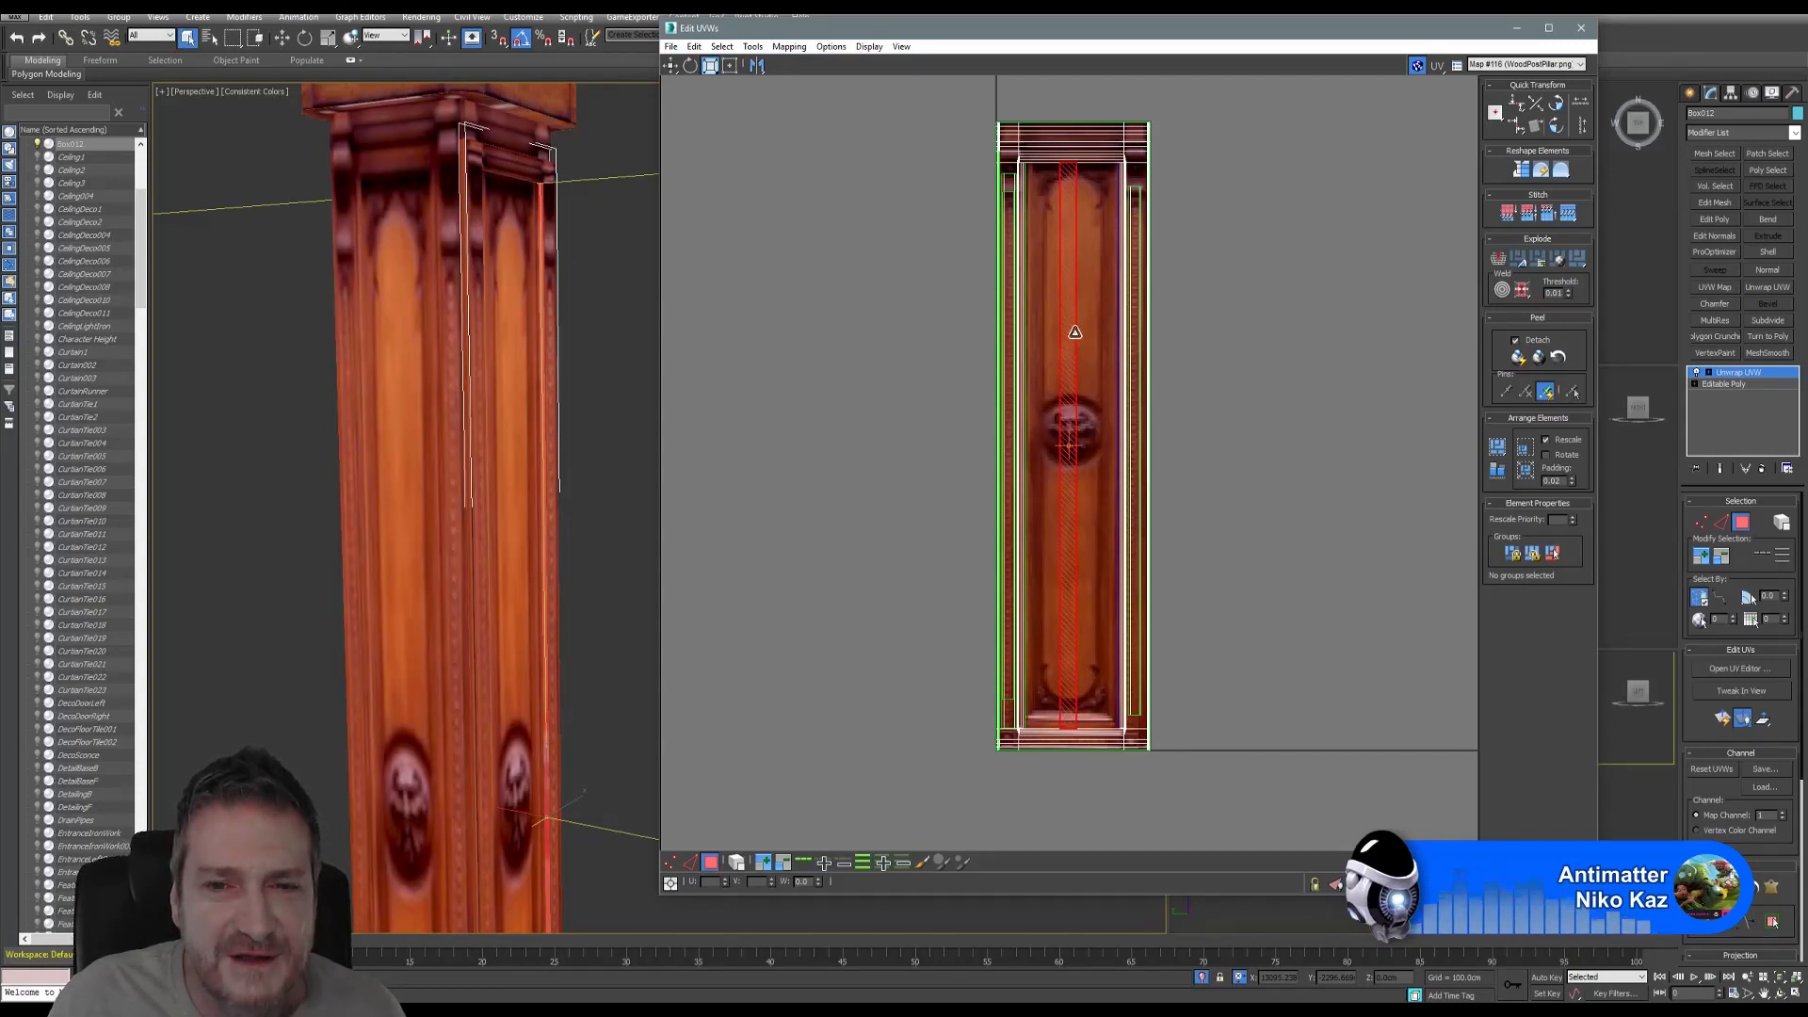
{"action": "left_click_drag", "start_coordinate": [1070, 313], "coordinate": [1074, 337]}
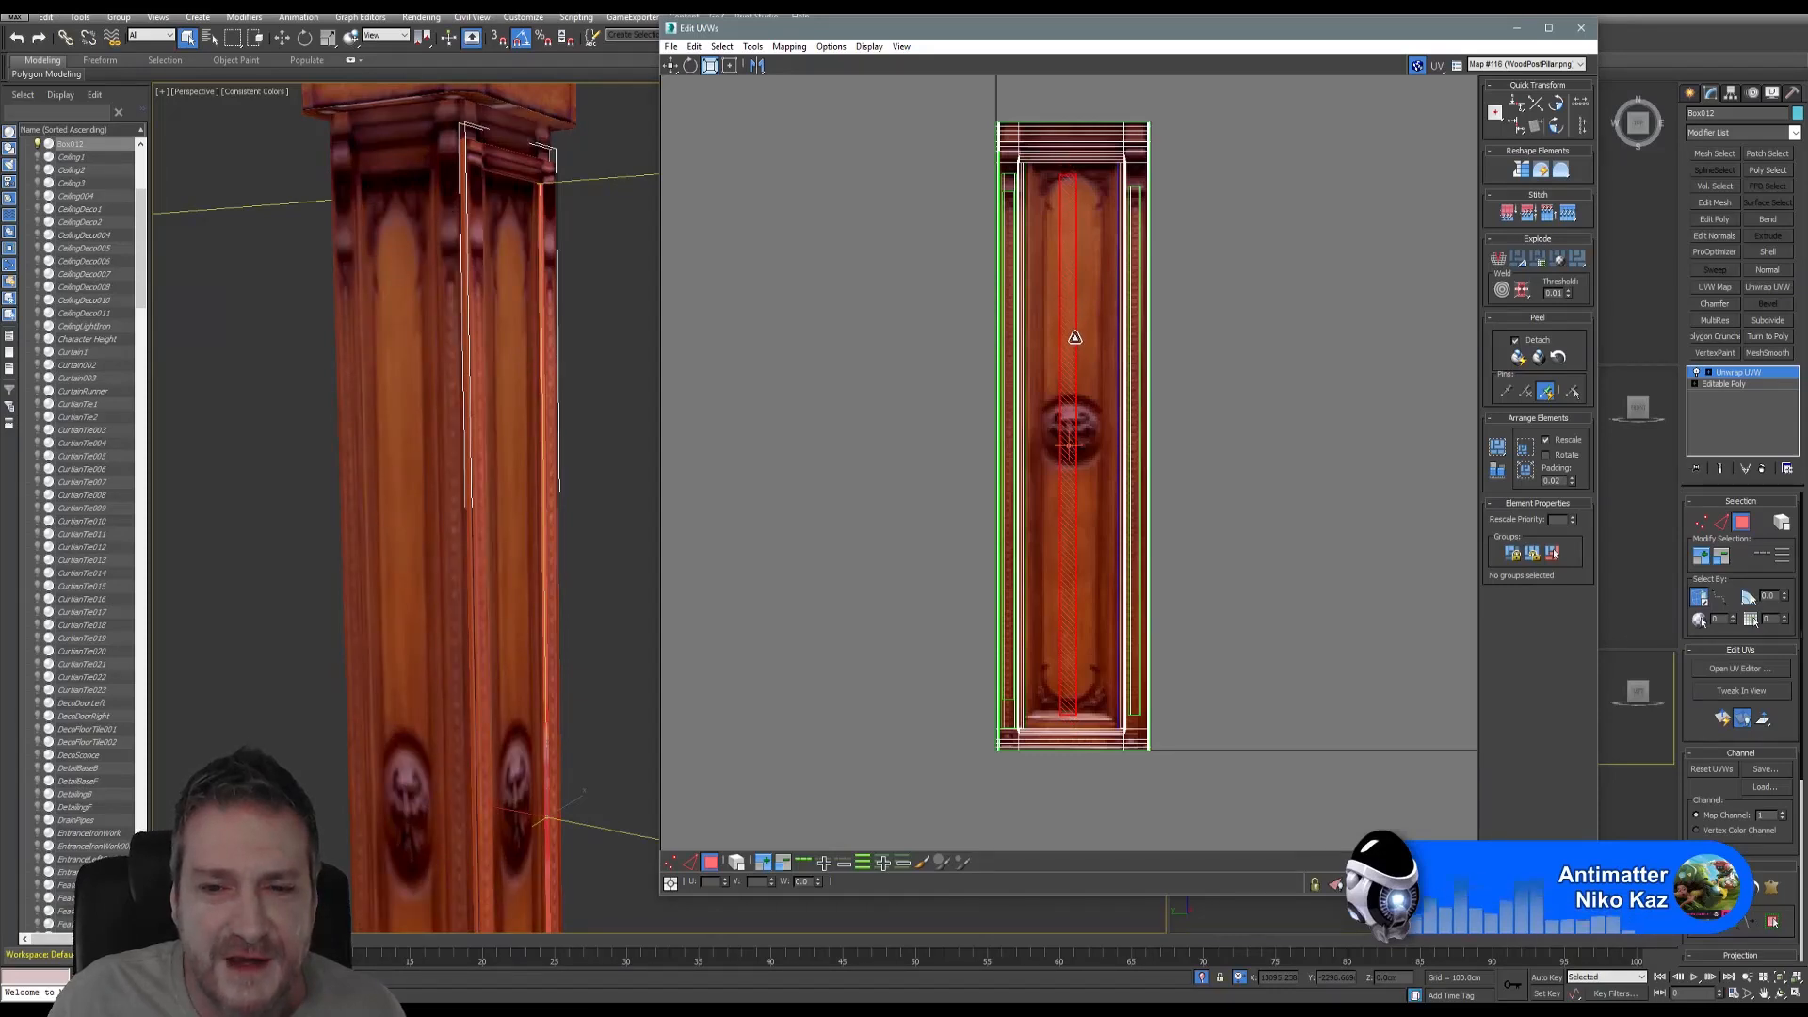
- Move the strip onto the texture's right-edge trim, nudging it slightly left
{"action": "left_click", "coordinate": [672, 66]}
{"action": "scroll", "coordinate": [1119, 345], "scroll_direction": "up", "scroll_amount": 3}
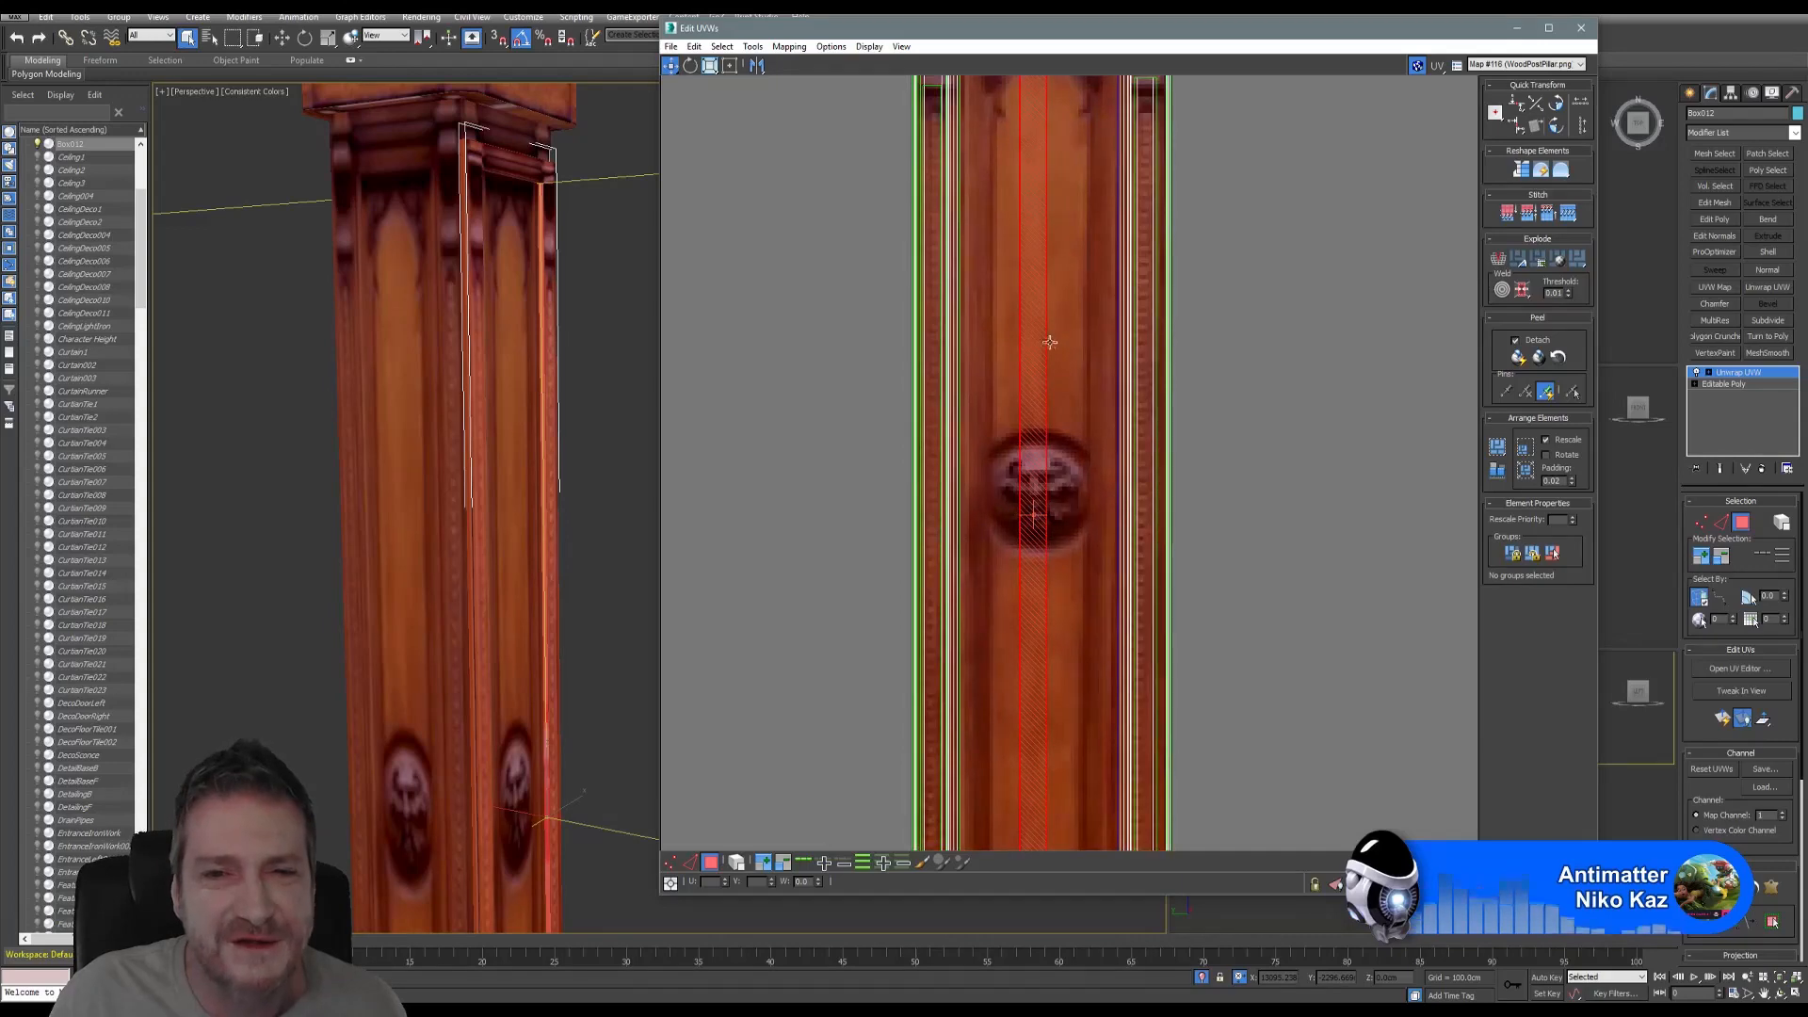
{"action": "left_click_drag", "start_coordinate": [1038, 354], "coordinate": [1152, 356]}
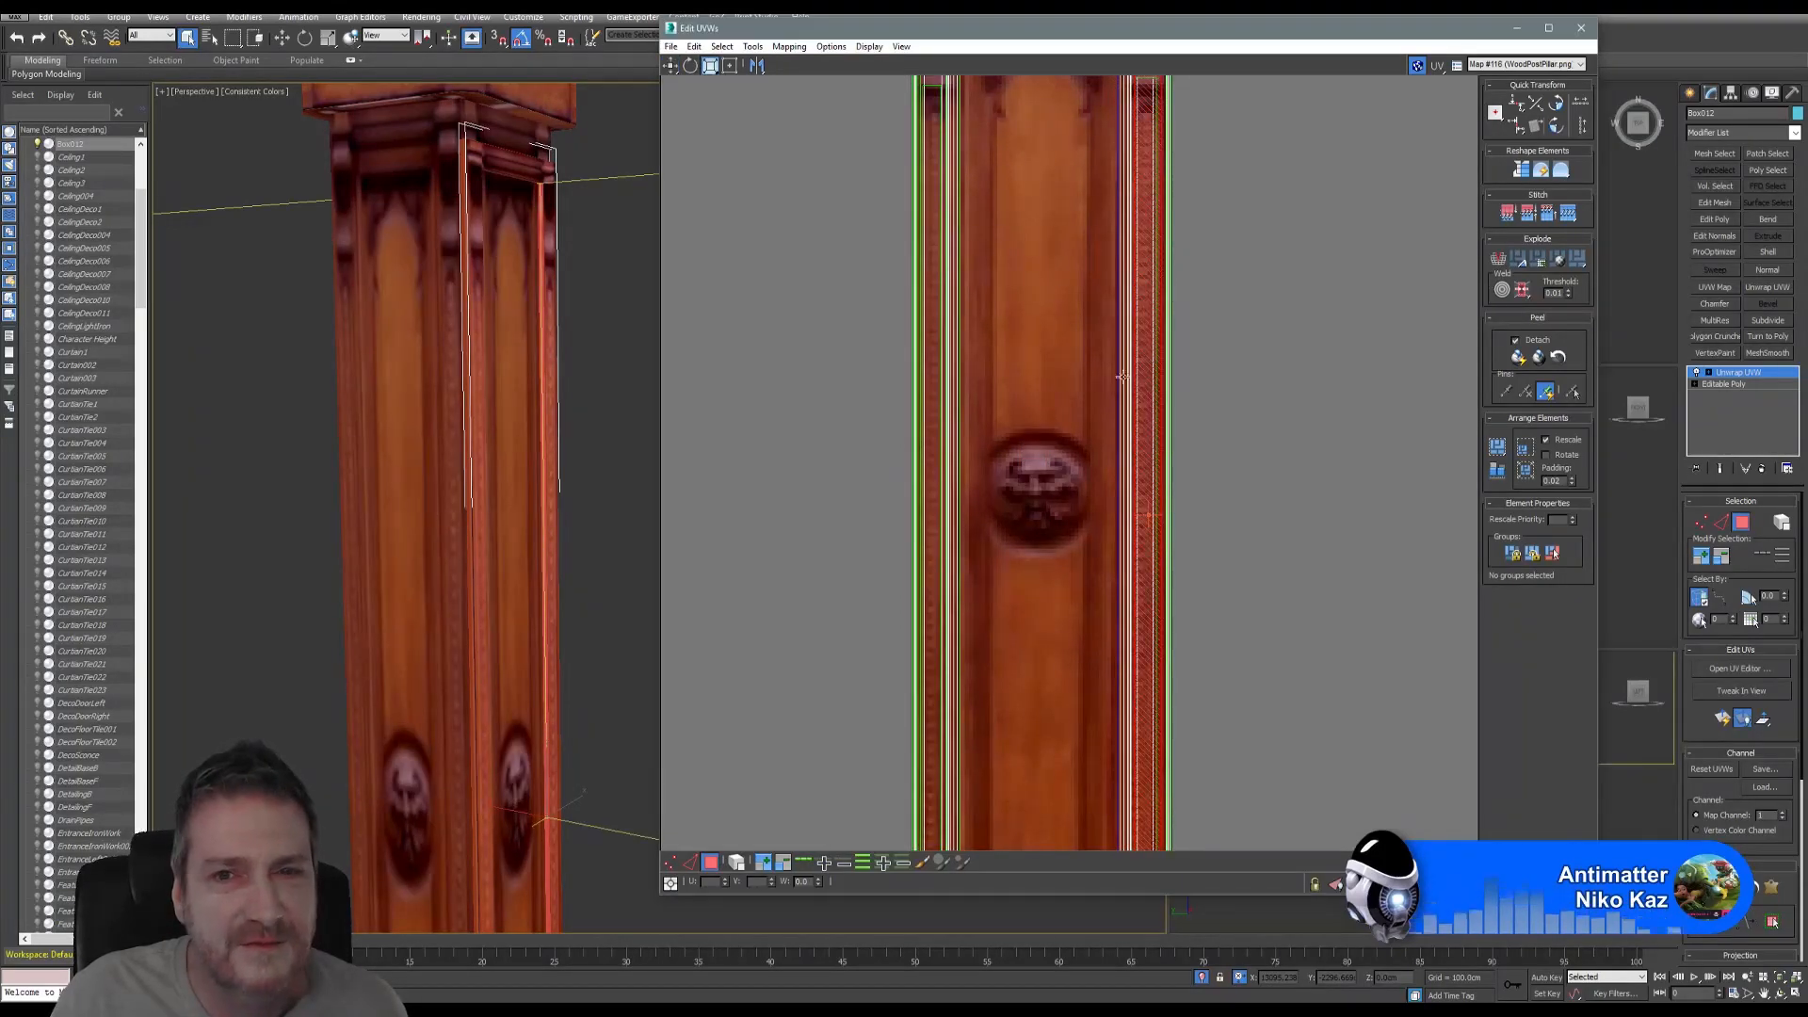
{"action": "scroll", "coordinate": [1146, 376], "scroll_direction": "up", "scroll_amount": 2}
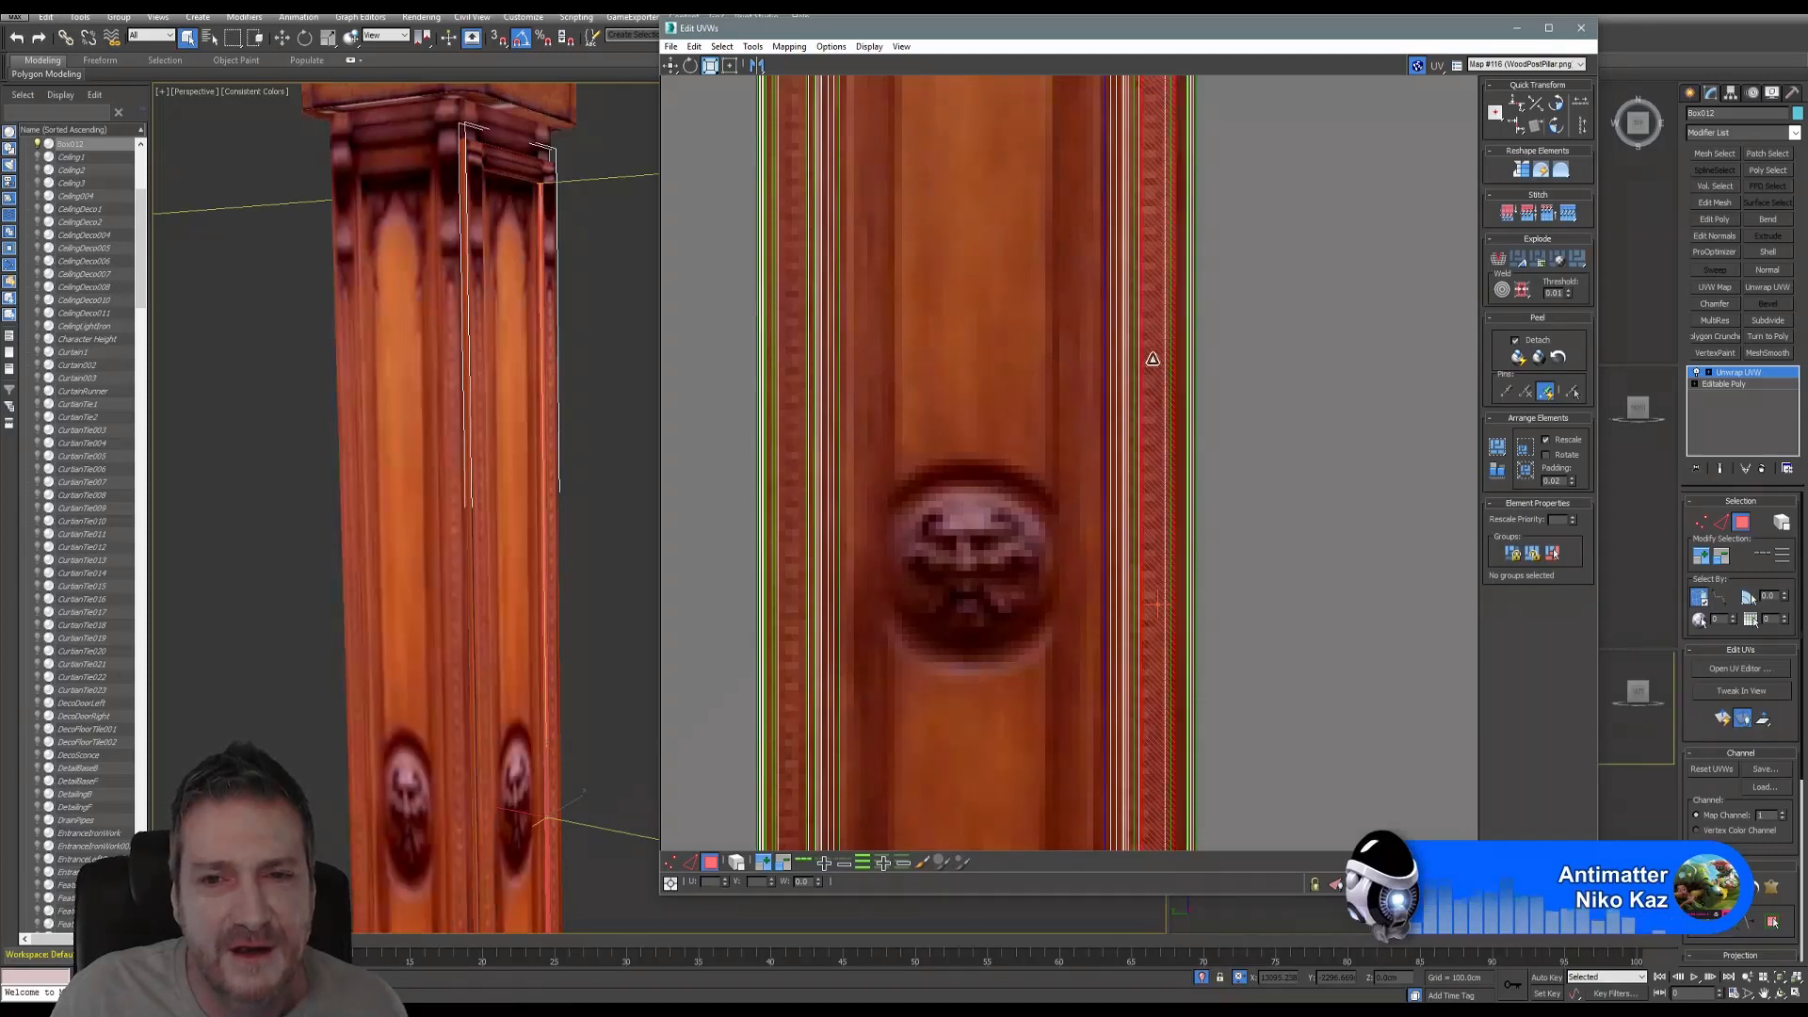
{"action": "left_click", "coordinate": [672, 68]}
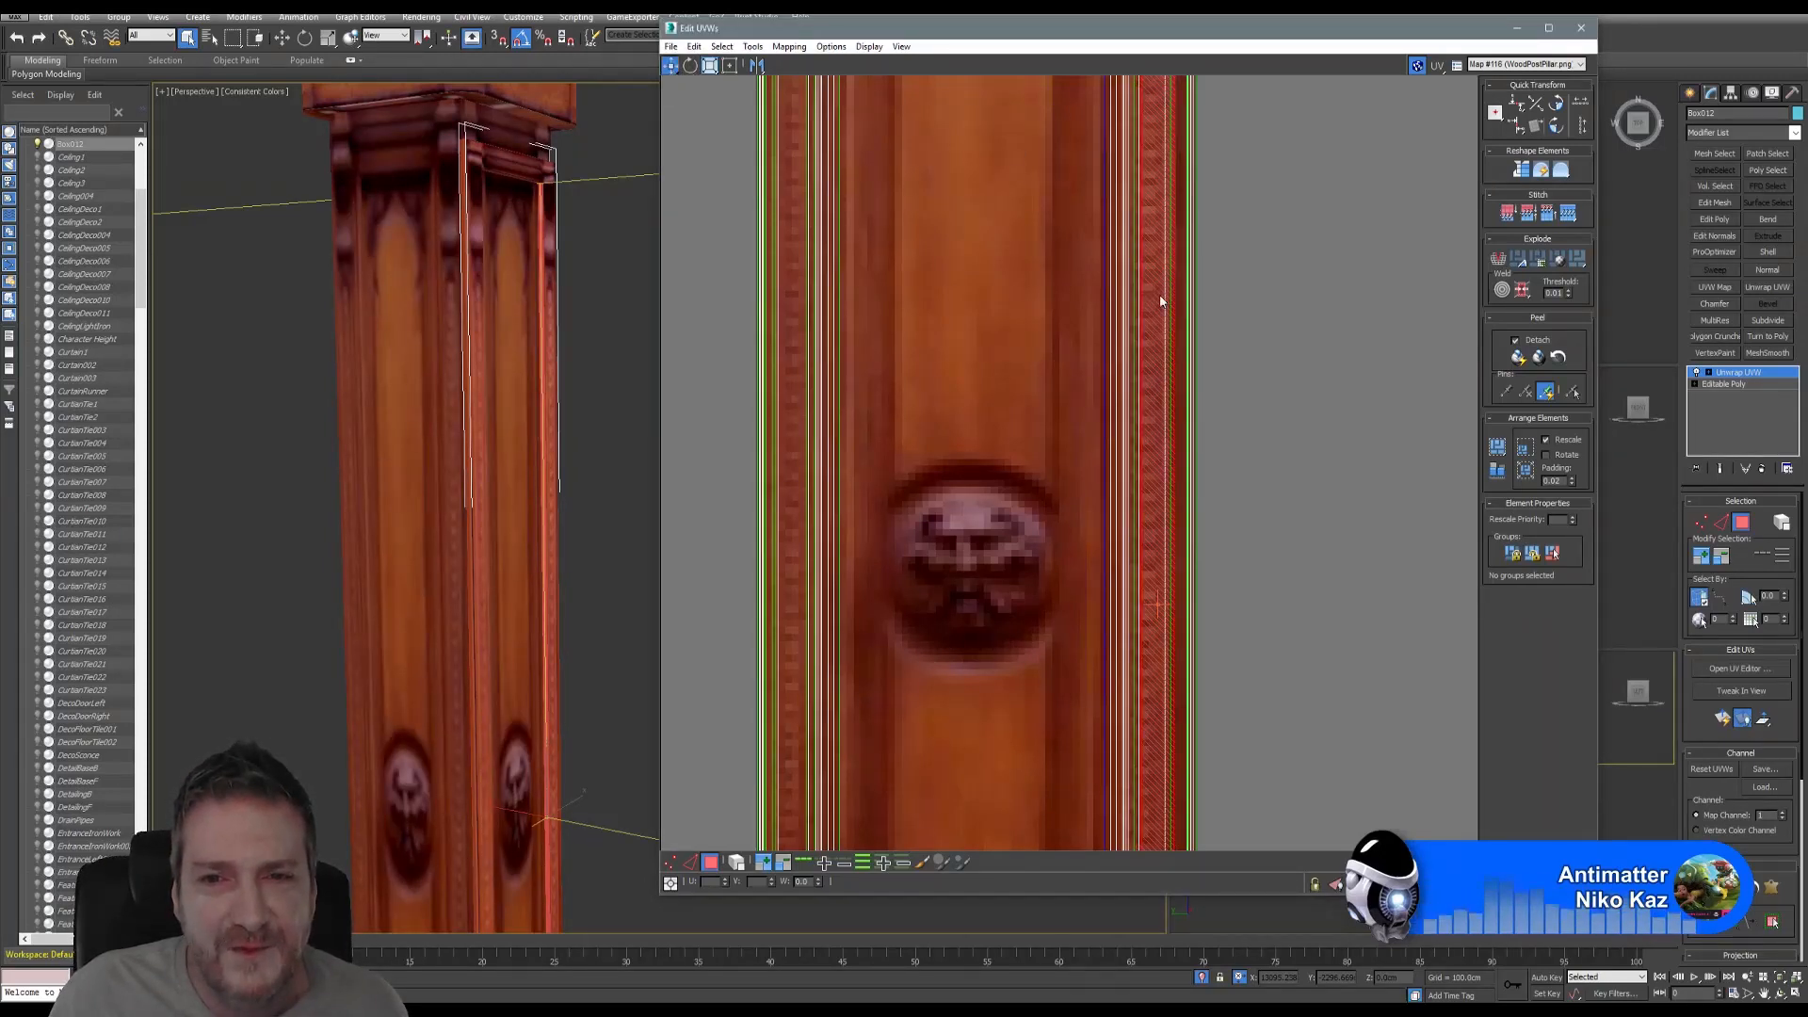
{"action": "left_click_drag", "start_coordinate": [1157, 296], "coordinate": [1150, 296]}
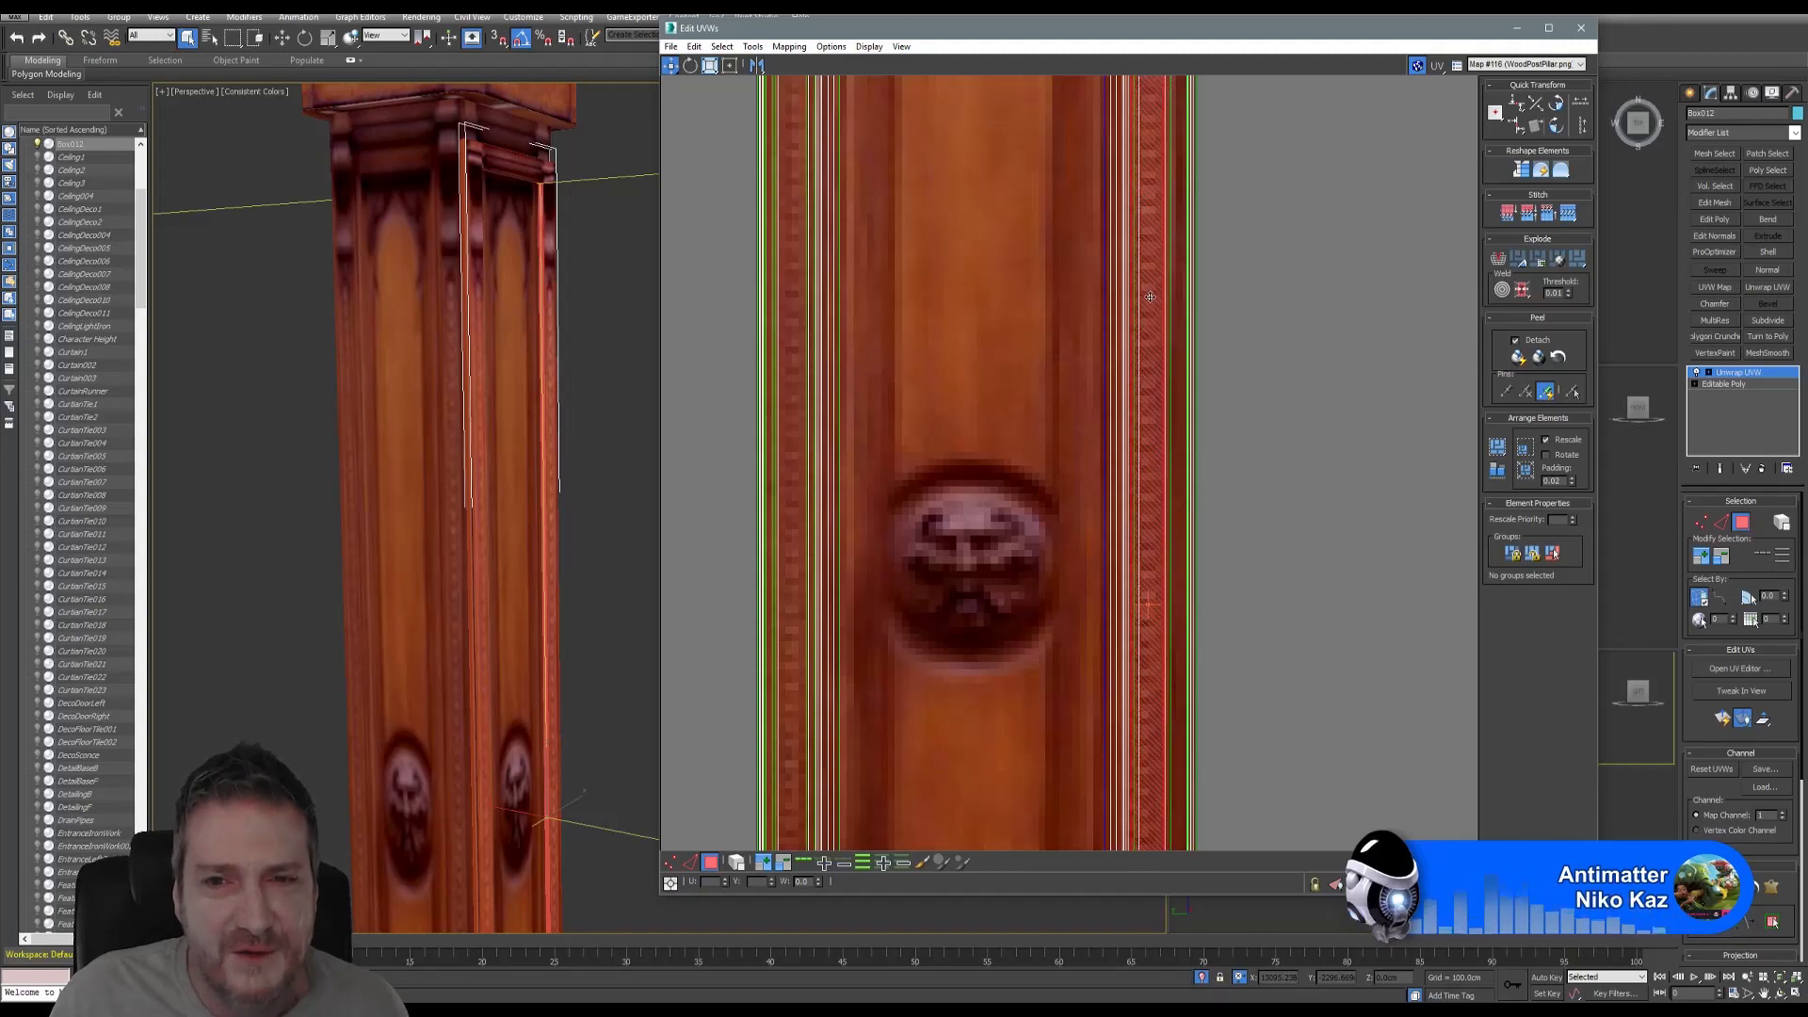
{"action": "scroll", "coordinate": [1286, 394], "scroll_direction": "down", "scroll_amount": 5}
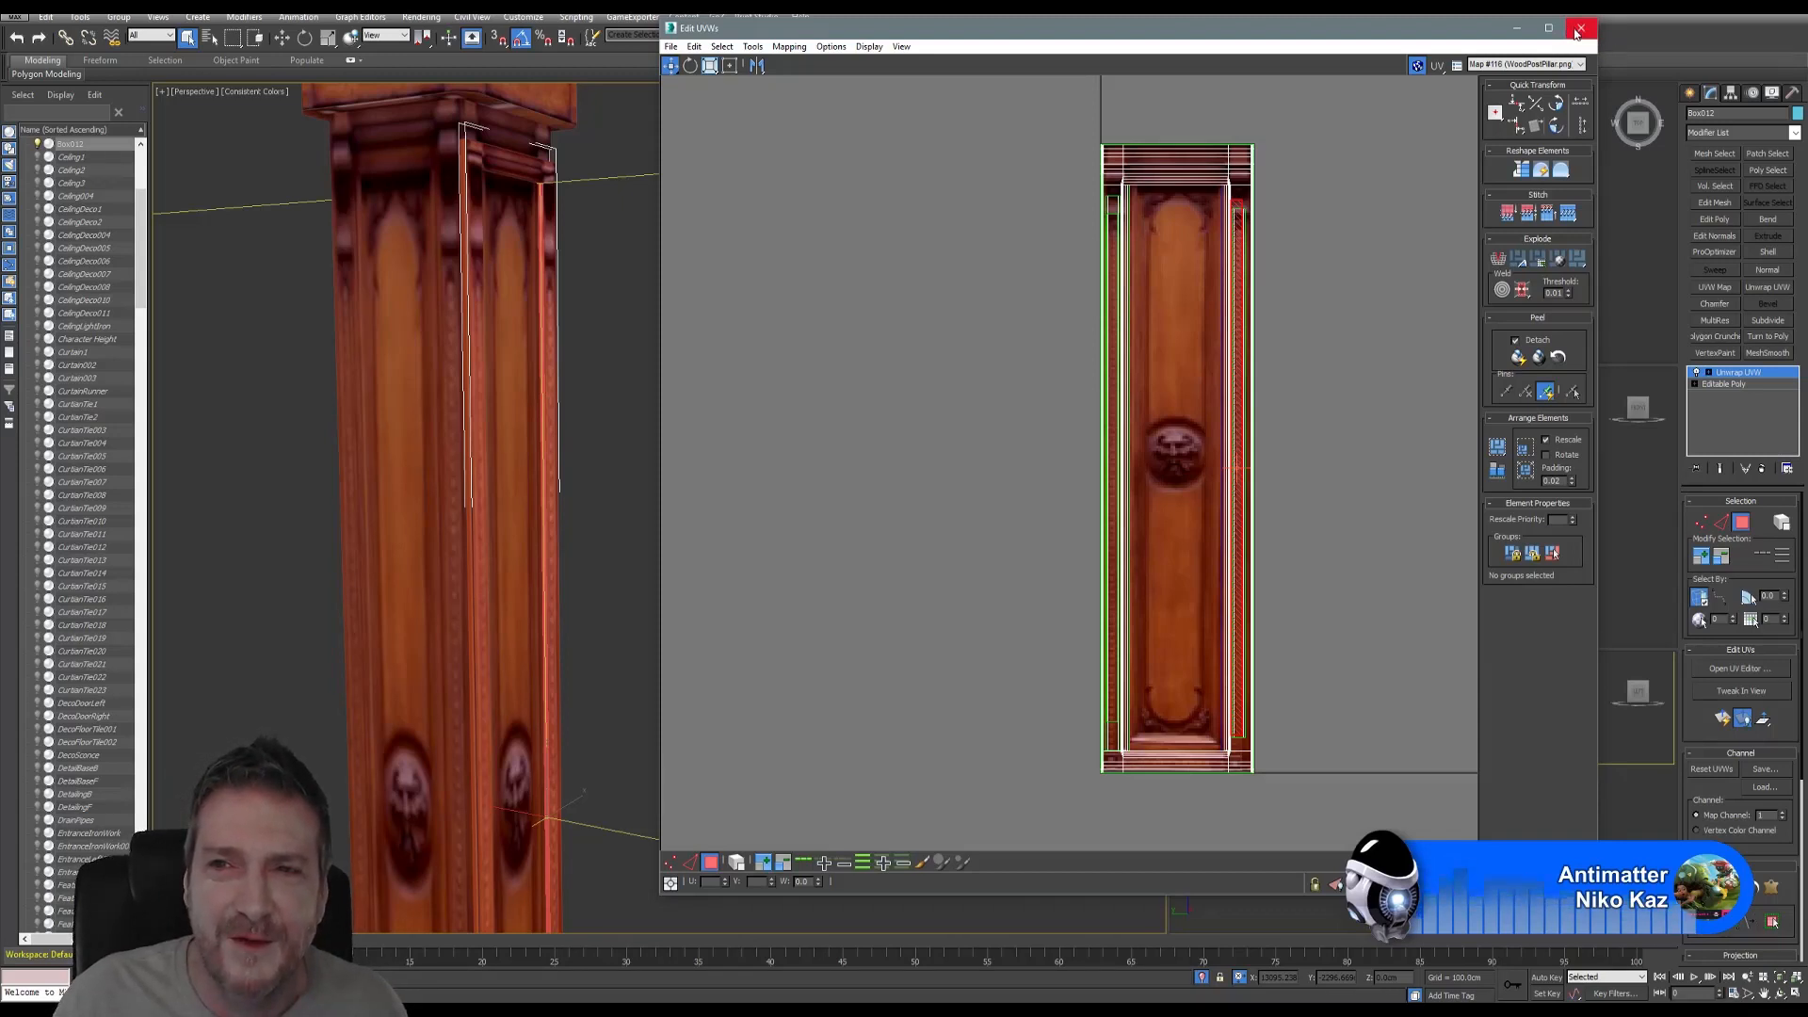
- Orbit and zoom around the retextured pillar to inspect its top
{"action": "middle_click_drag", "start_coordinate": [536, 358], "coordinate": [515, 413]}
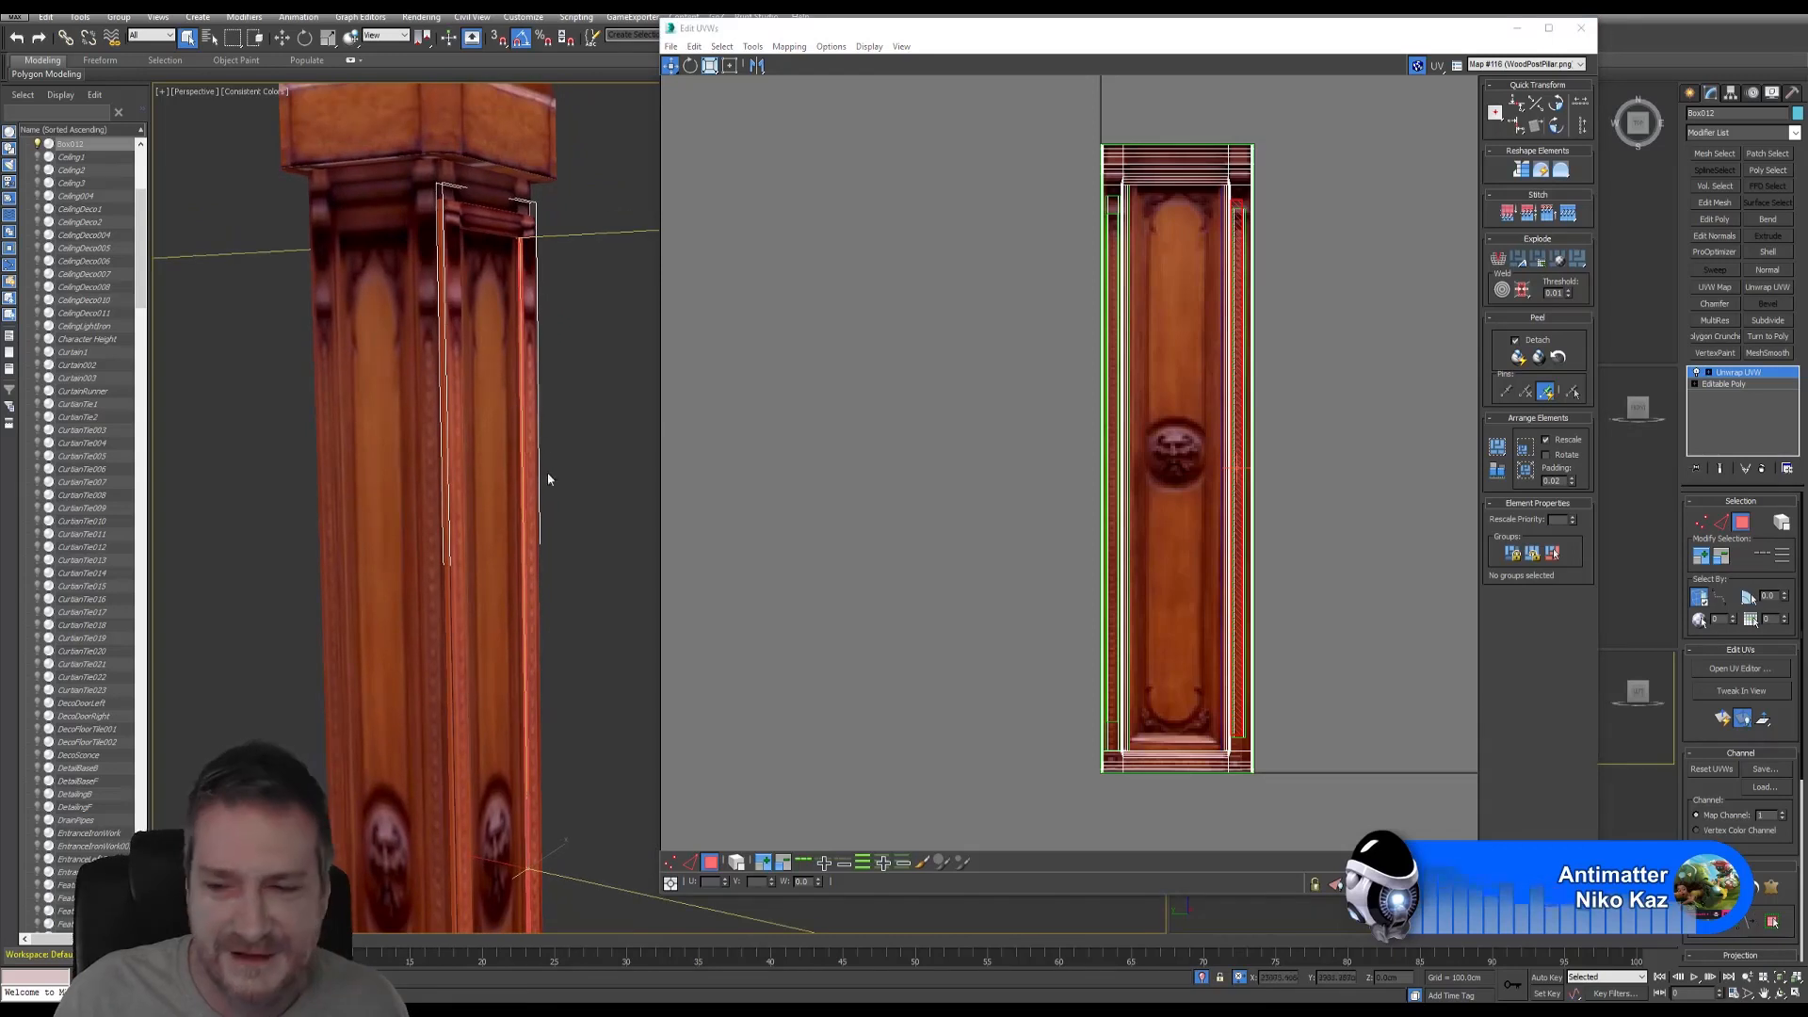
{"action": "left_click", "coordinate": [1779, 995]}
{"action": "left_click_drag", "start_coordinate": [565, 468], "coordinate": [539, 343]}
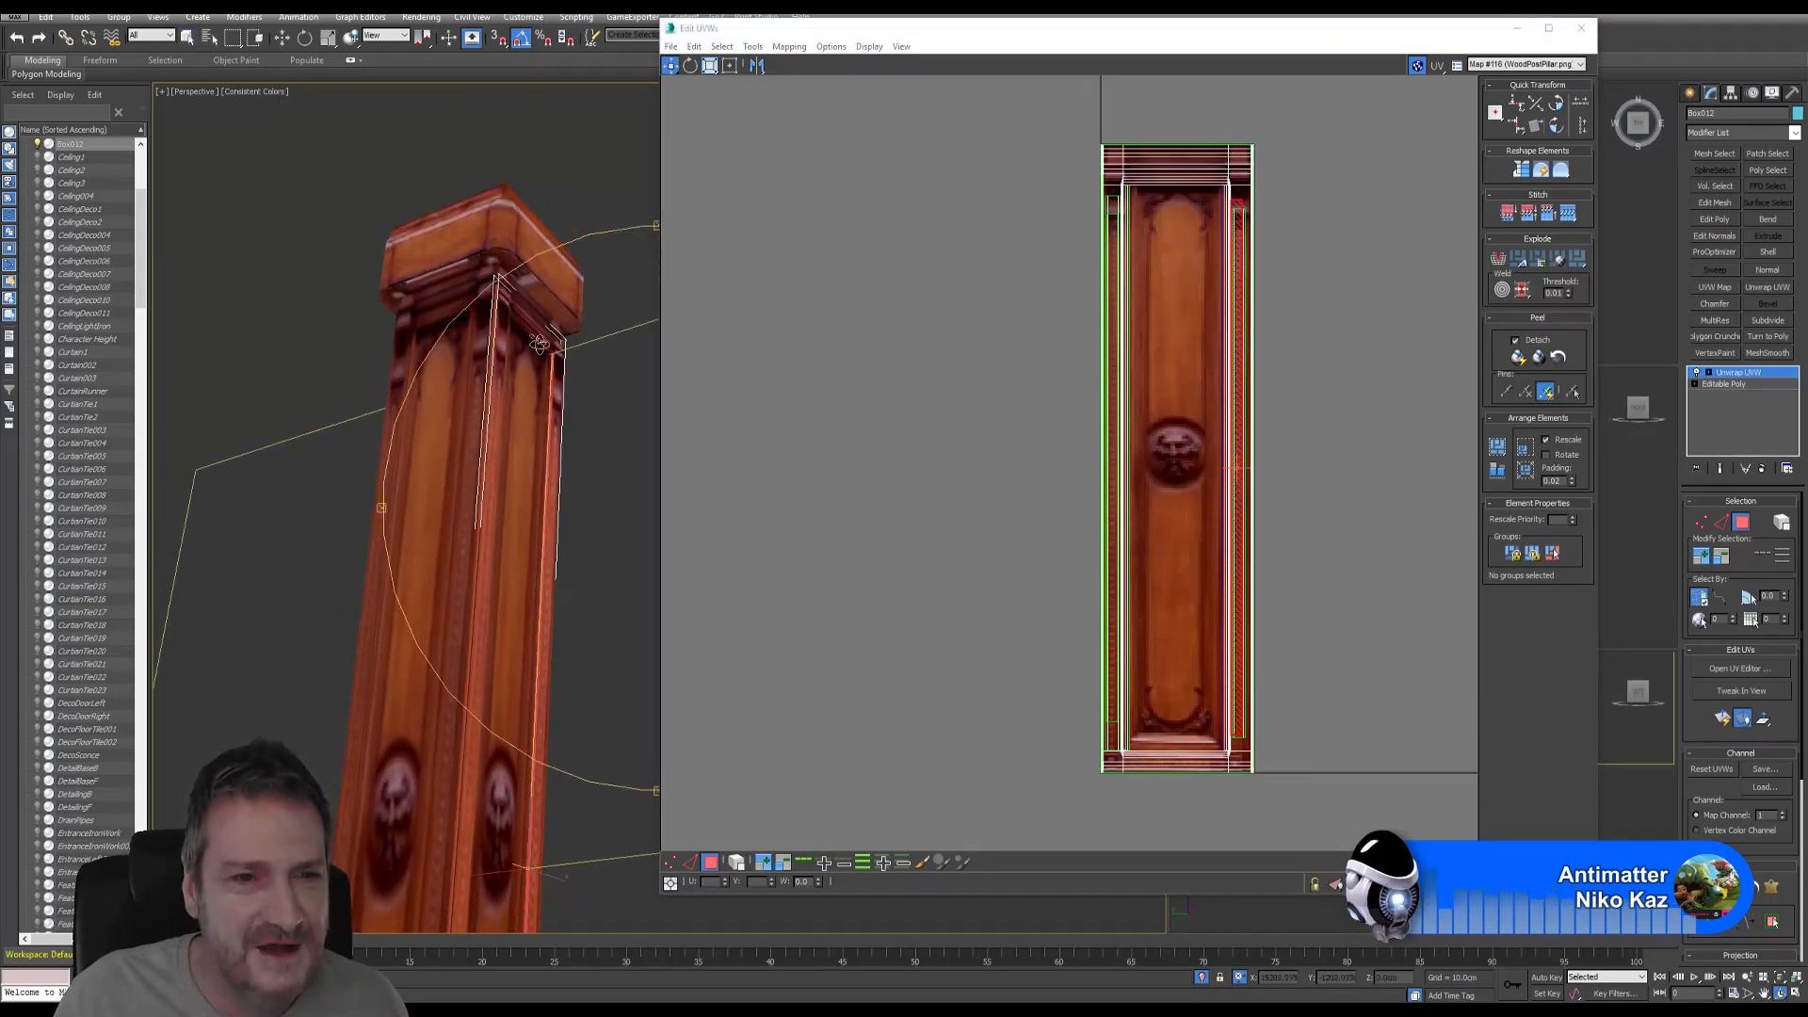
{"action": "scroll", "coordinate": [538, 343], "scroll_direction": "up", "scroll_amount": 6}
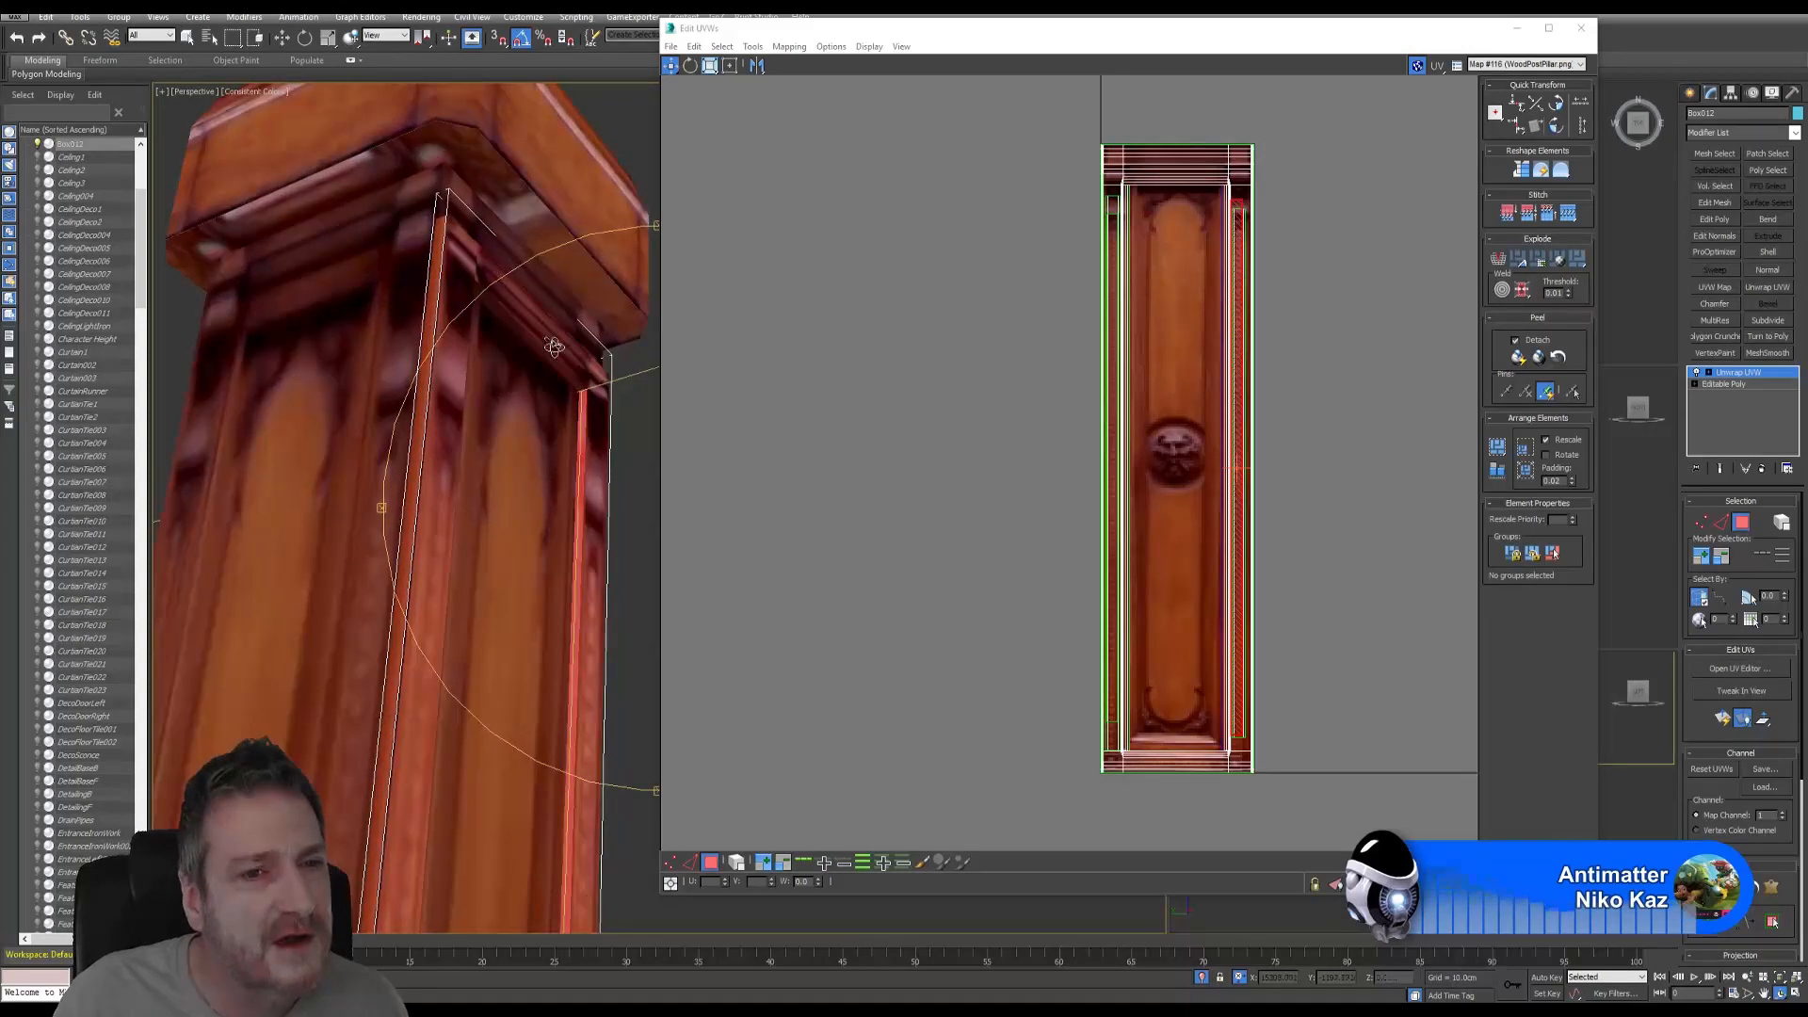
{"action": "scroll", "coordinate": [553, 348], "scroll_direction": "up", "scroll_amount": 4}
{"action": "left_click", "coordinate": [188, 37]}
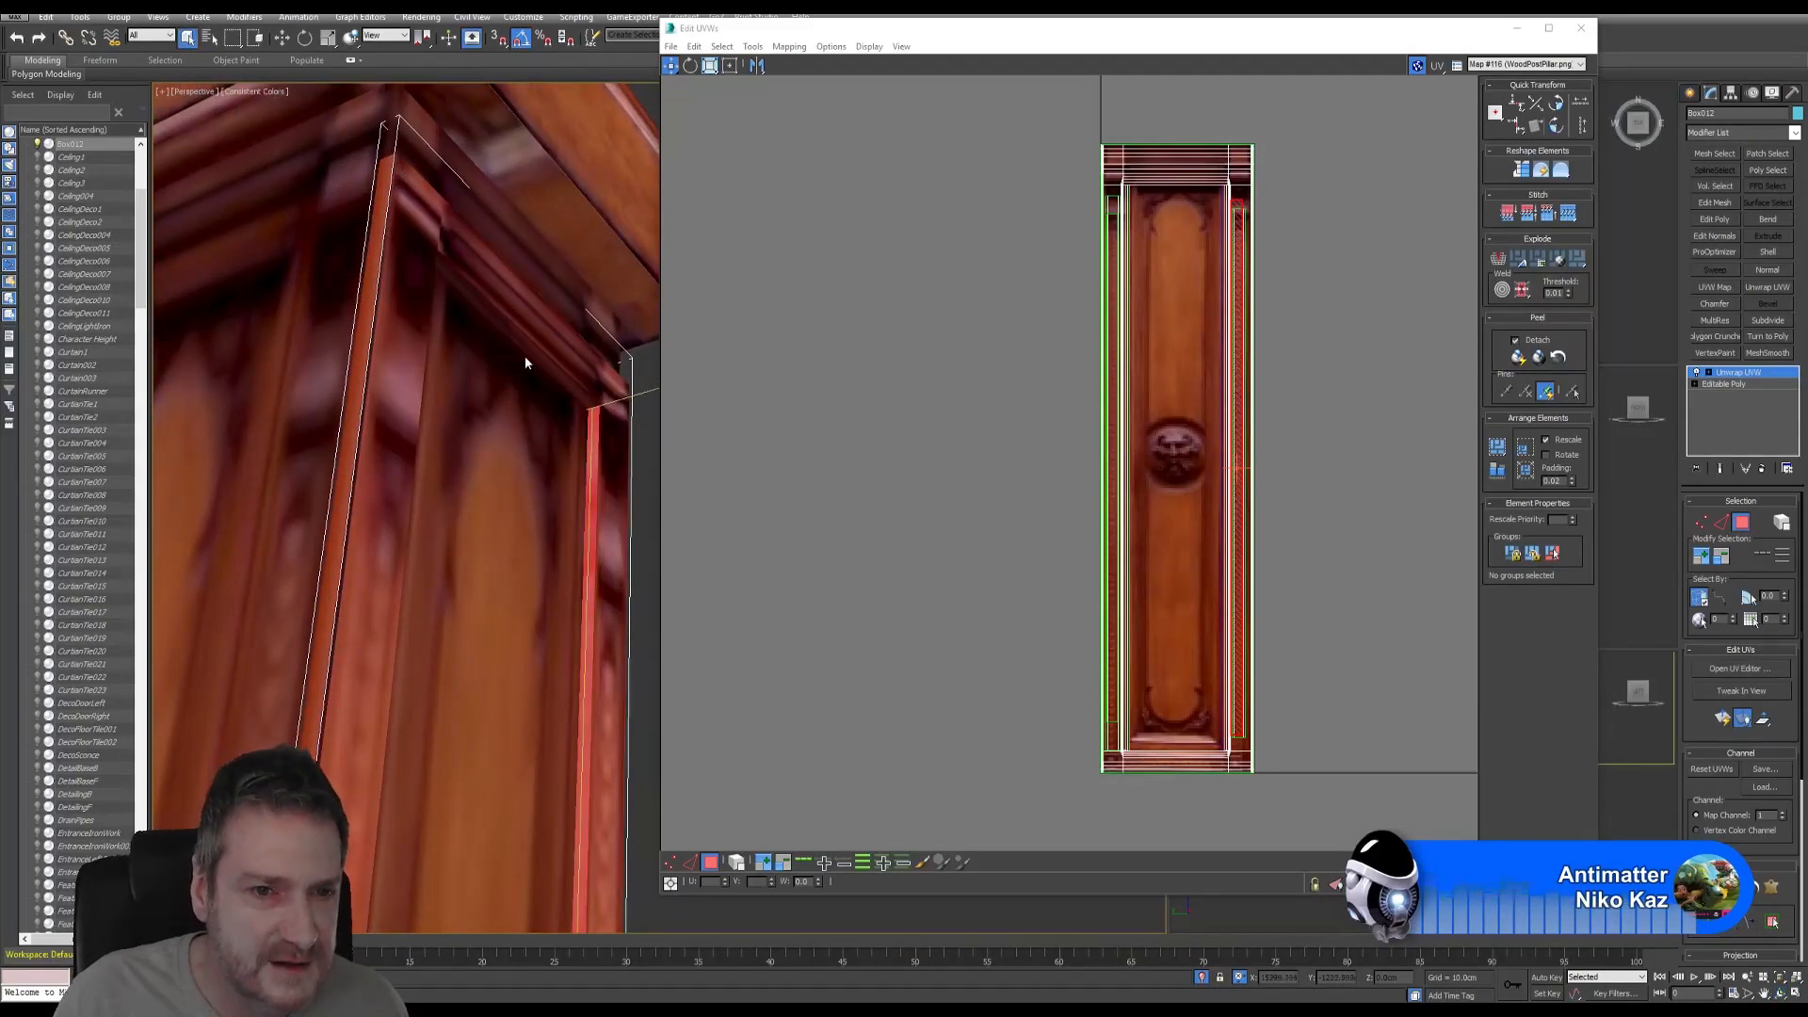
{"action": "scroll", "coordinate": [528, 356], "scroll_direction": "up", "scroll_amount": 5}
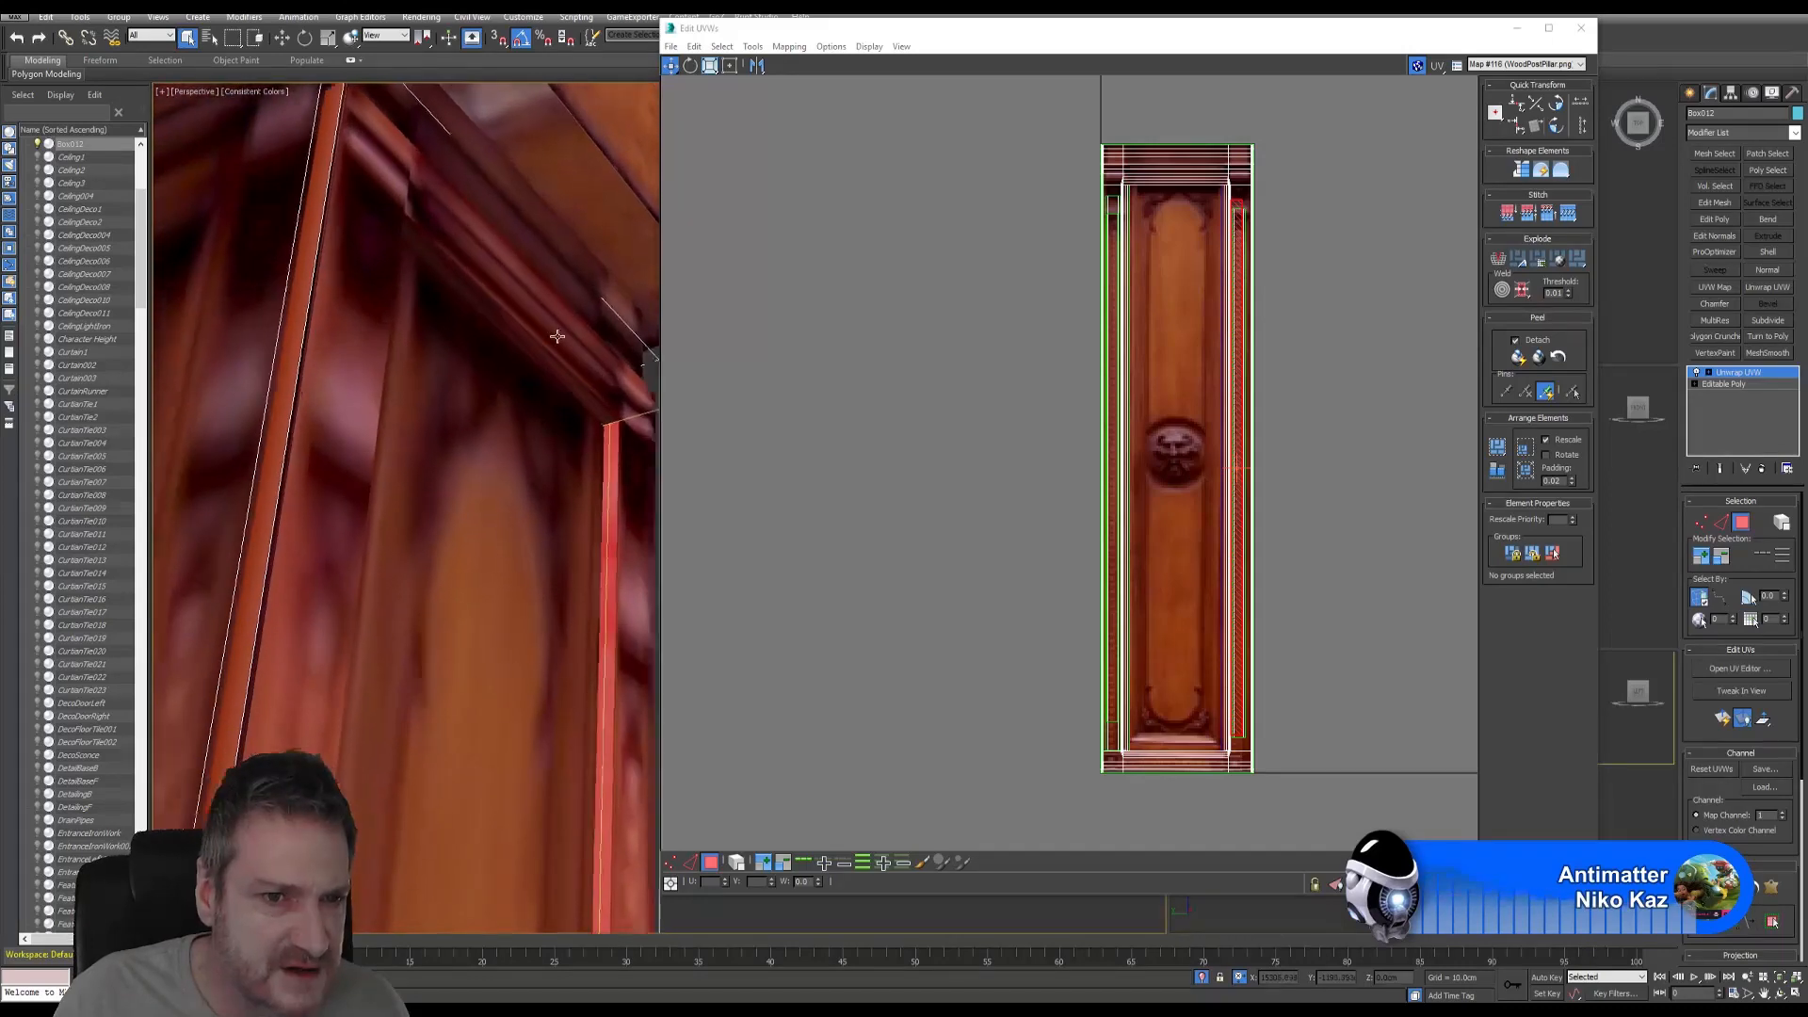
{"action": "scroll", "coordinate": [534, 403], "scroll_direction": "down", "scroll_amount": 6}
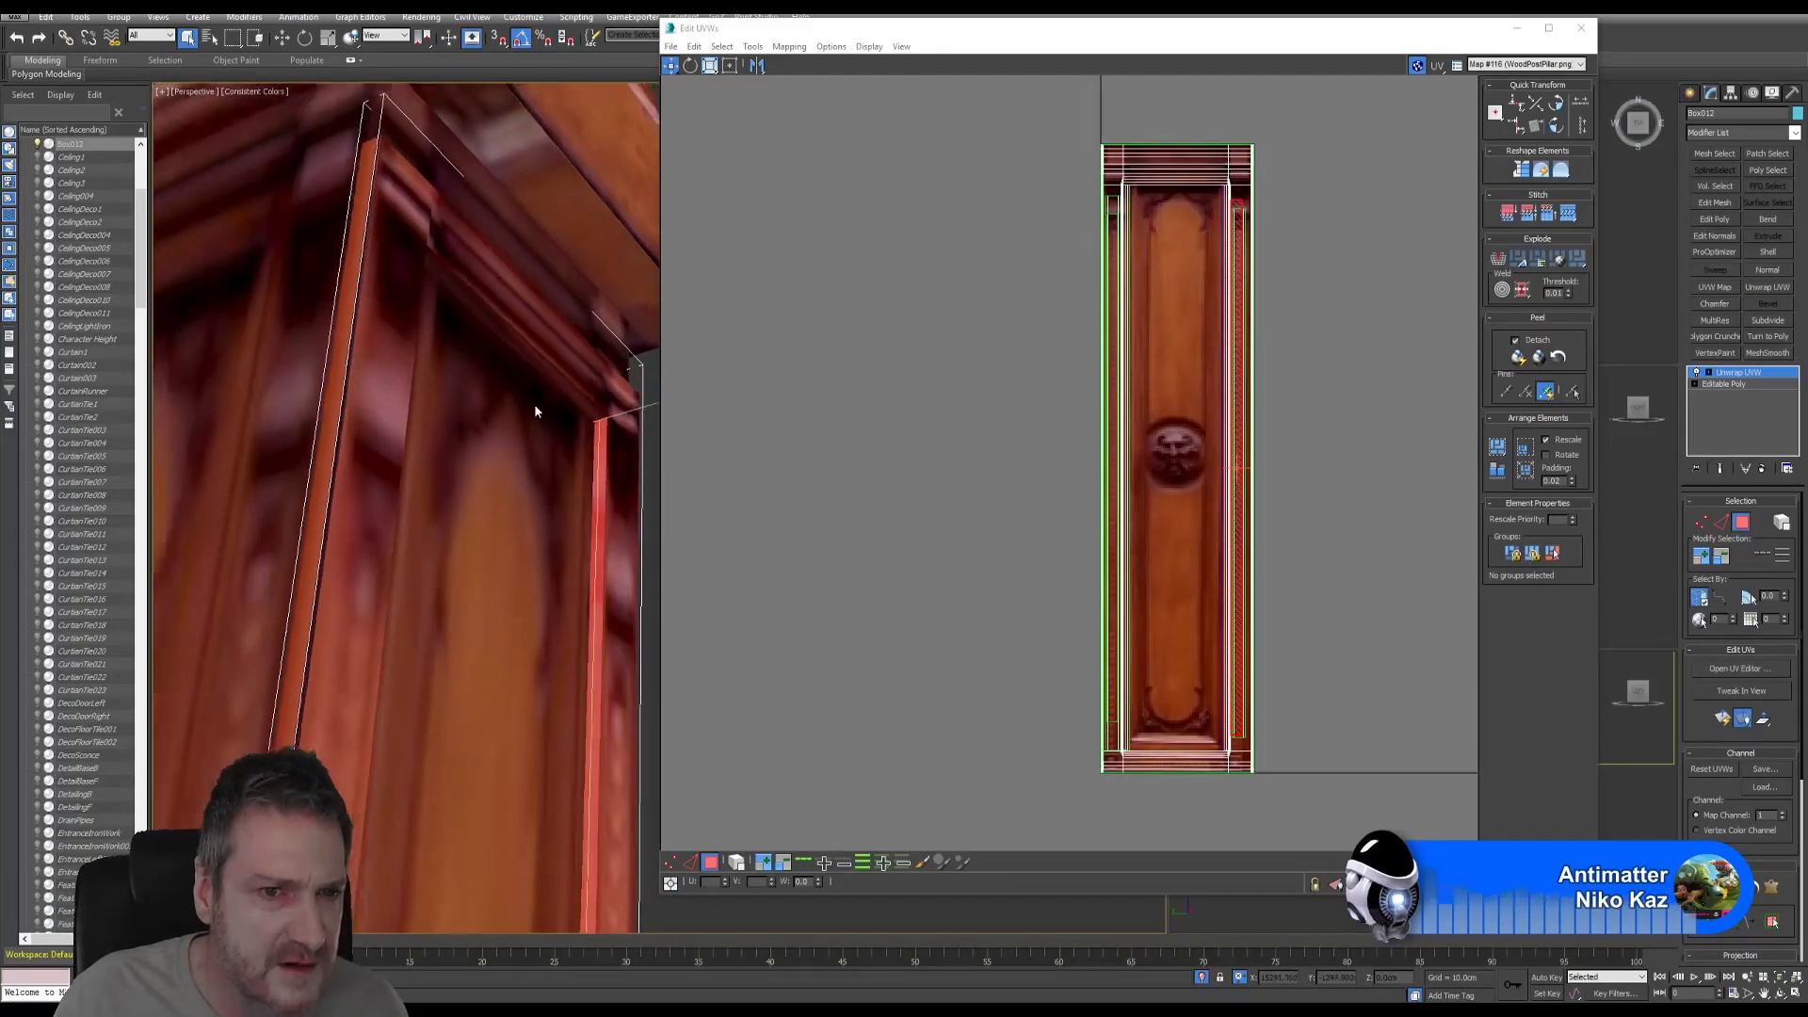
{"action": "scroll", "coordinate": [527, 428], "scroll_direction": "down", "scroll_amount": 1}
- Move the view down to the pillar's base and select a face on the base molding
{"action": "middle_click_drag", "start_coordinate": [528, 428], "coordinate": [488, 274]}
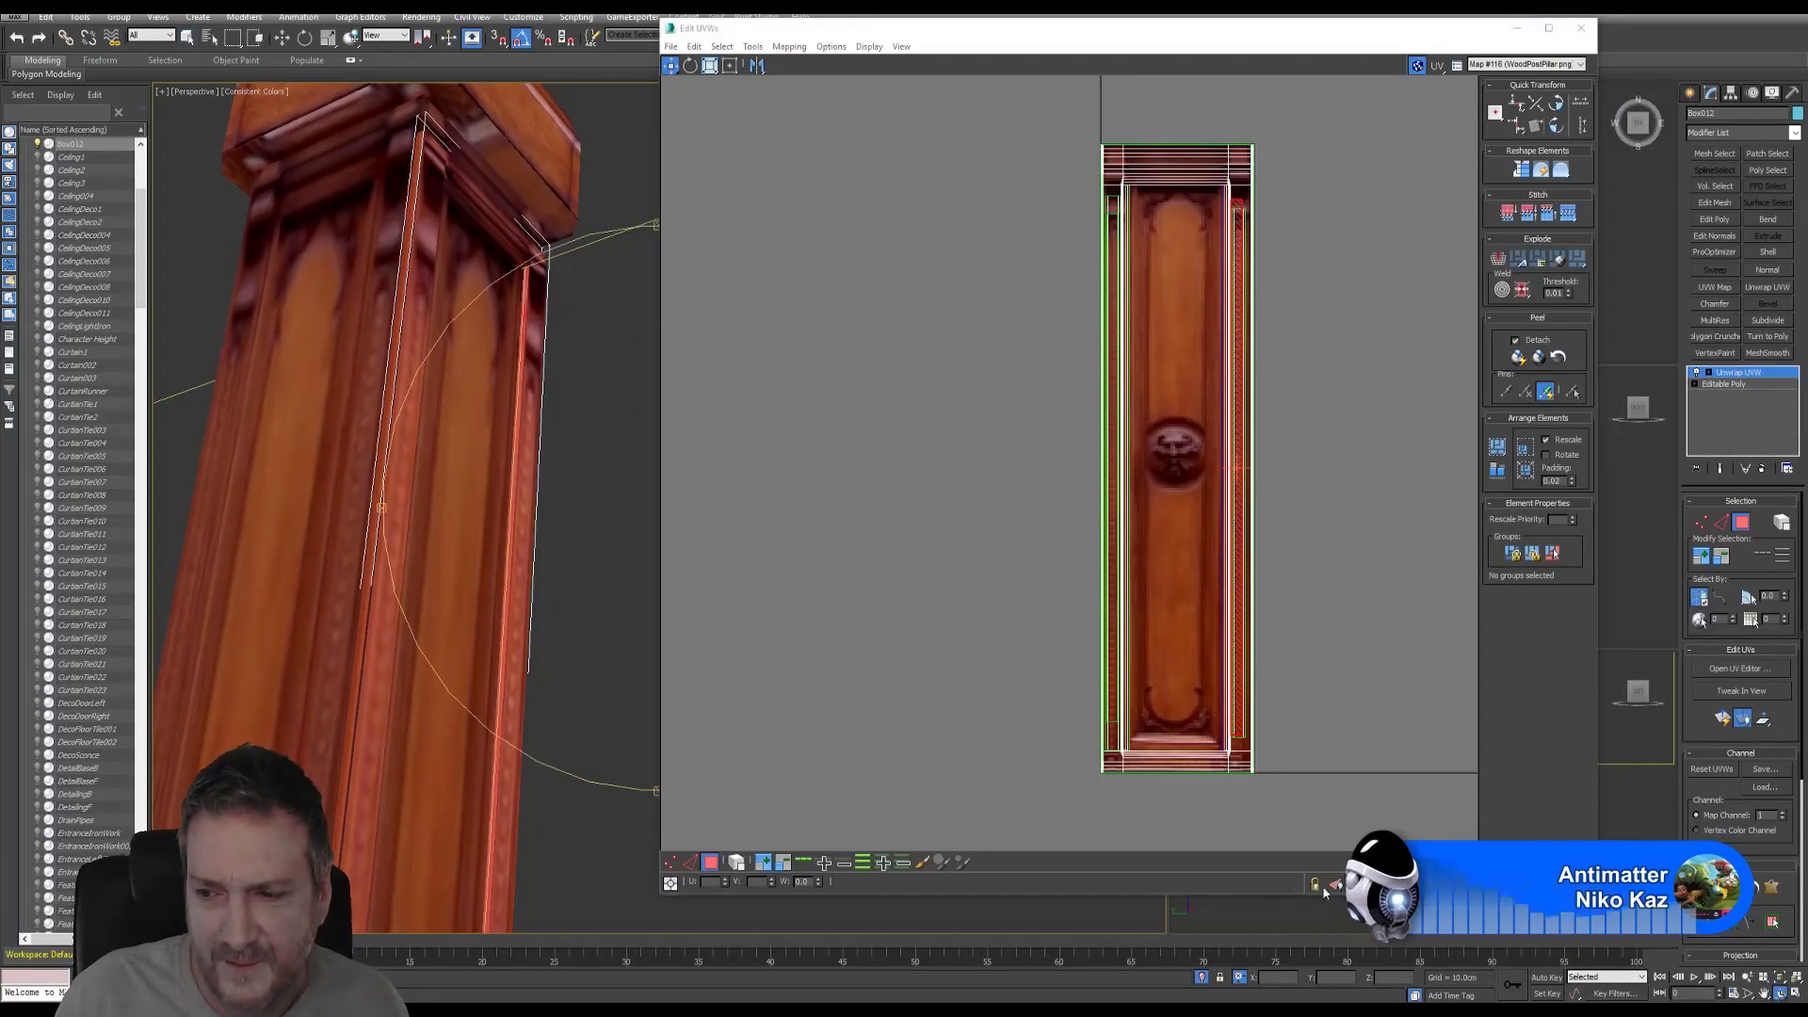
{"action": "middle_click_drag", "start_coordinate": [556, 648], "coordinate": [463, 766], "text": "alt"}
{"action": "scroll", "coordinate": [478, 757], "scroll_direction": "up", "scroll_amount": 1}
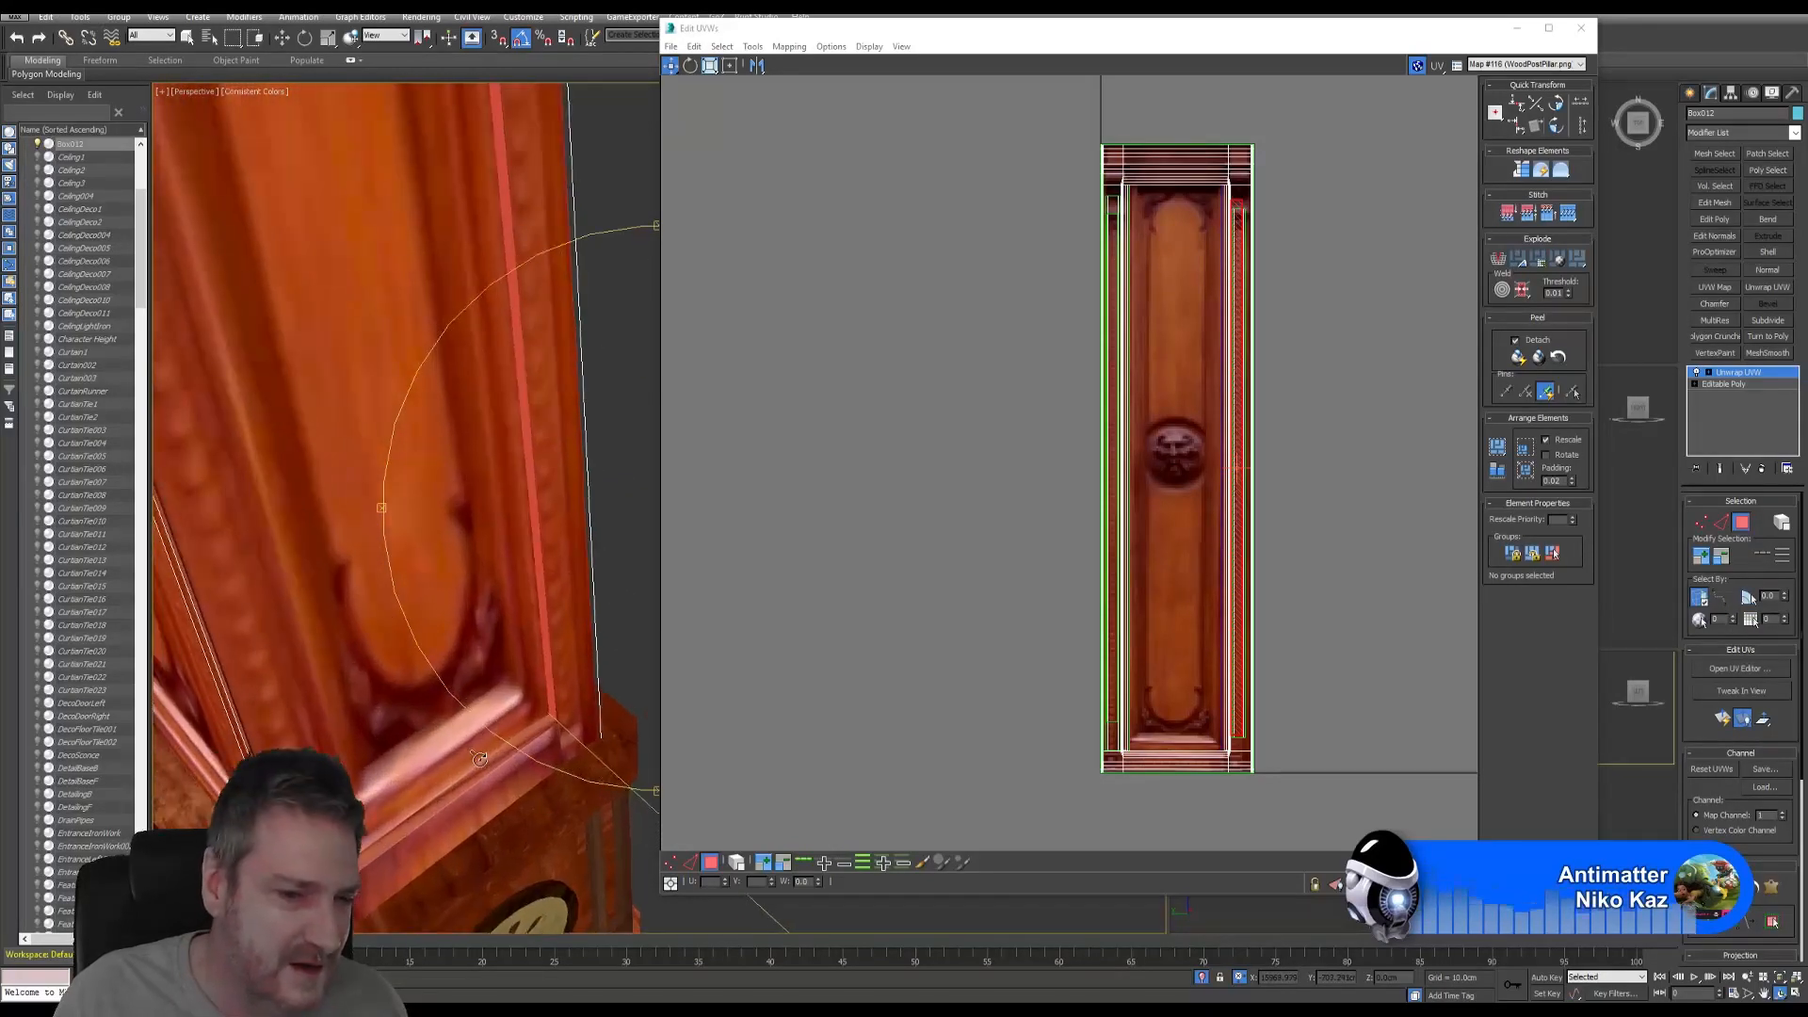
{"action": "middle_click_drag", "start_coordinate": [529, 669], "coordinate": [616, 506]}
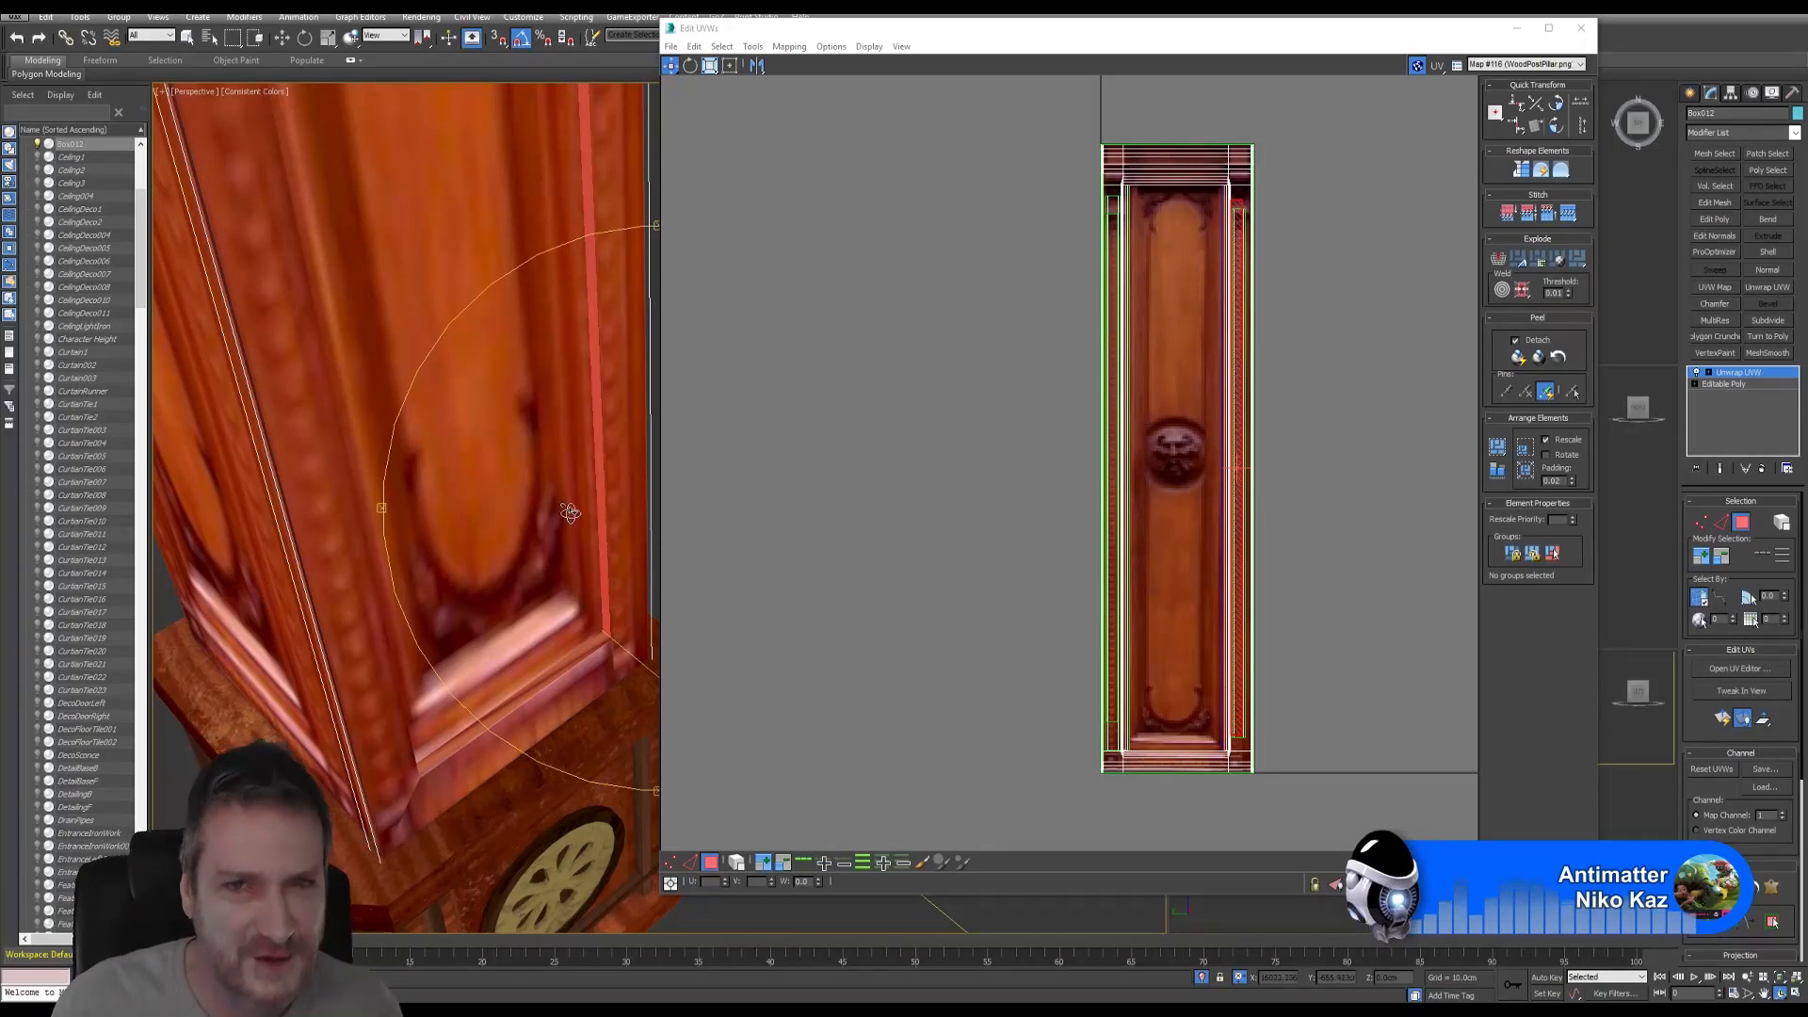
{"action": "left_click_drag", "start_coordinate": [548, 486], "coordinate": [596, 380]}
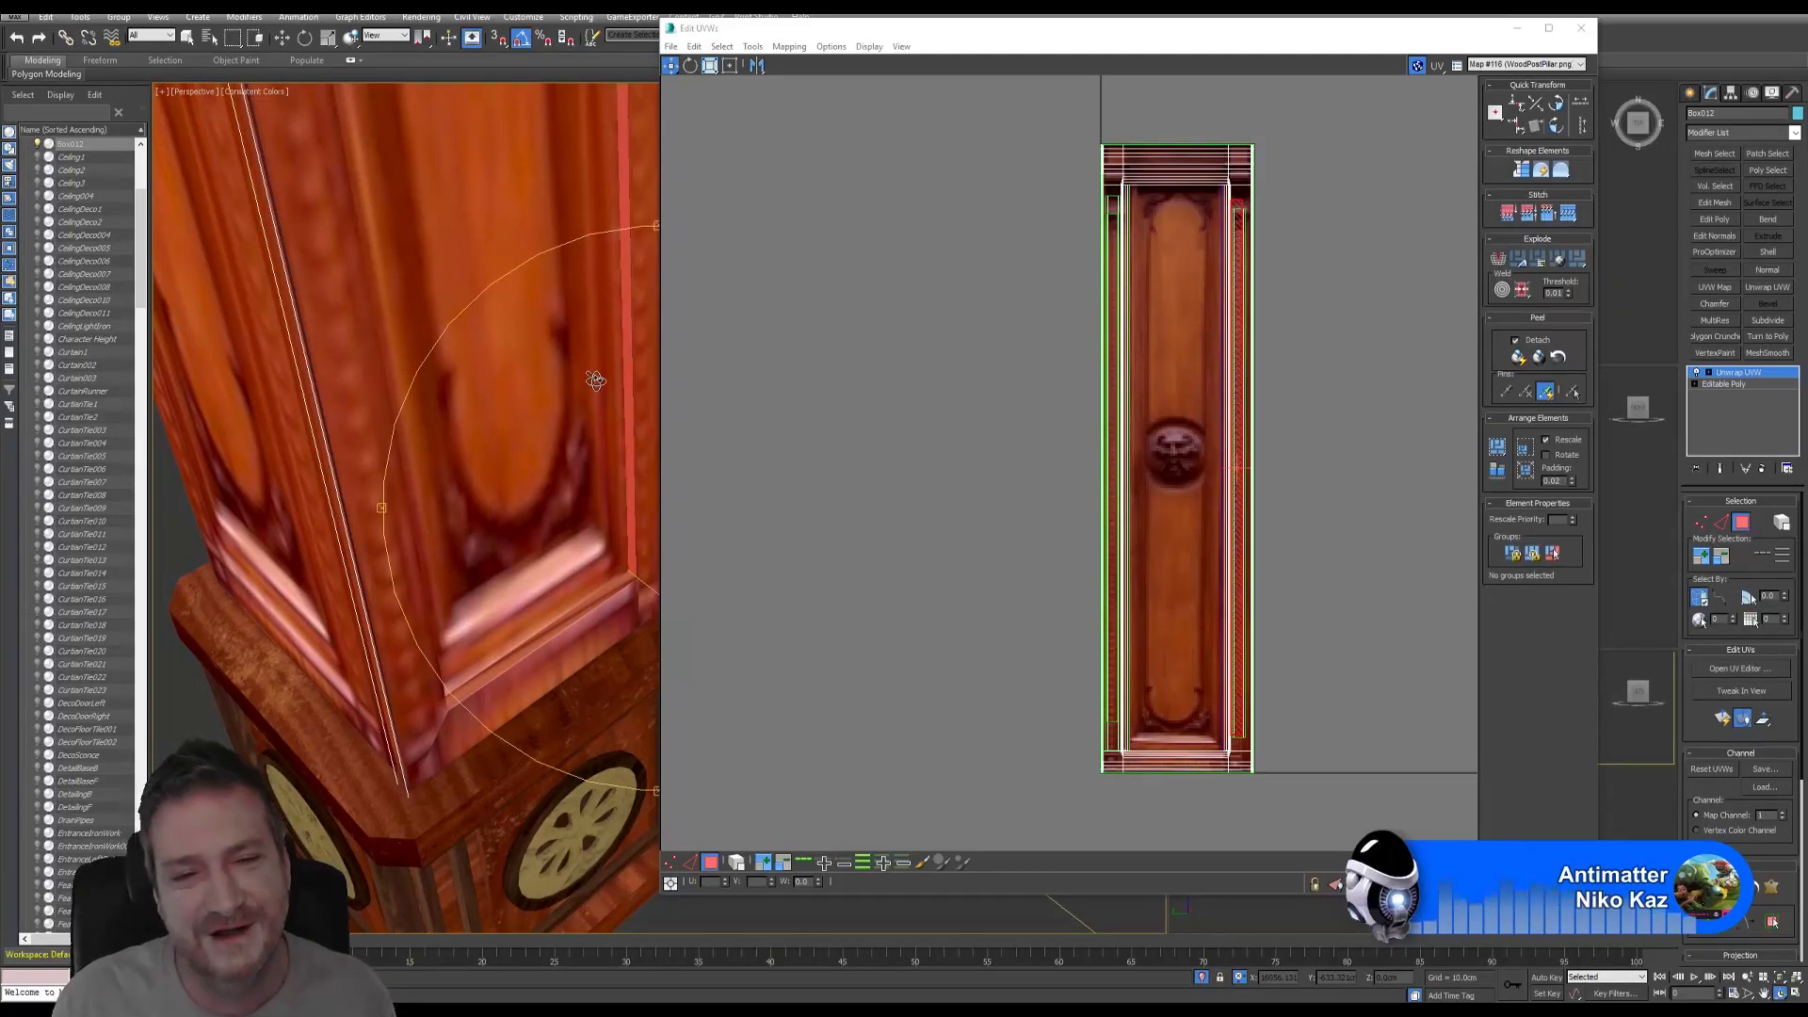
{"action": "left_click", "coordinate": [188, 37]}
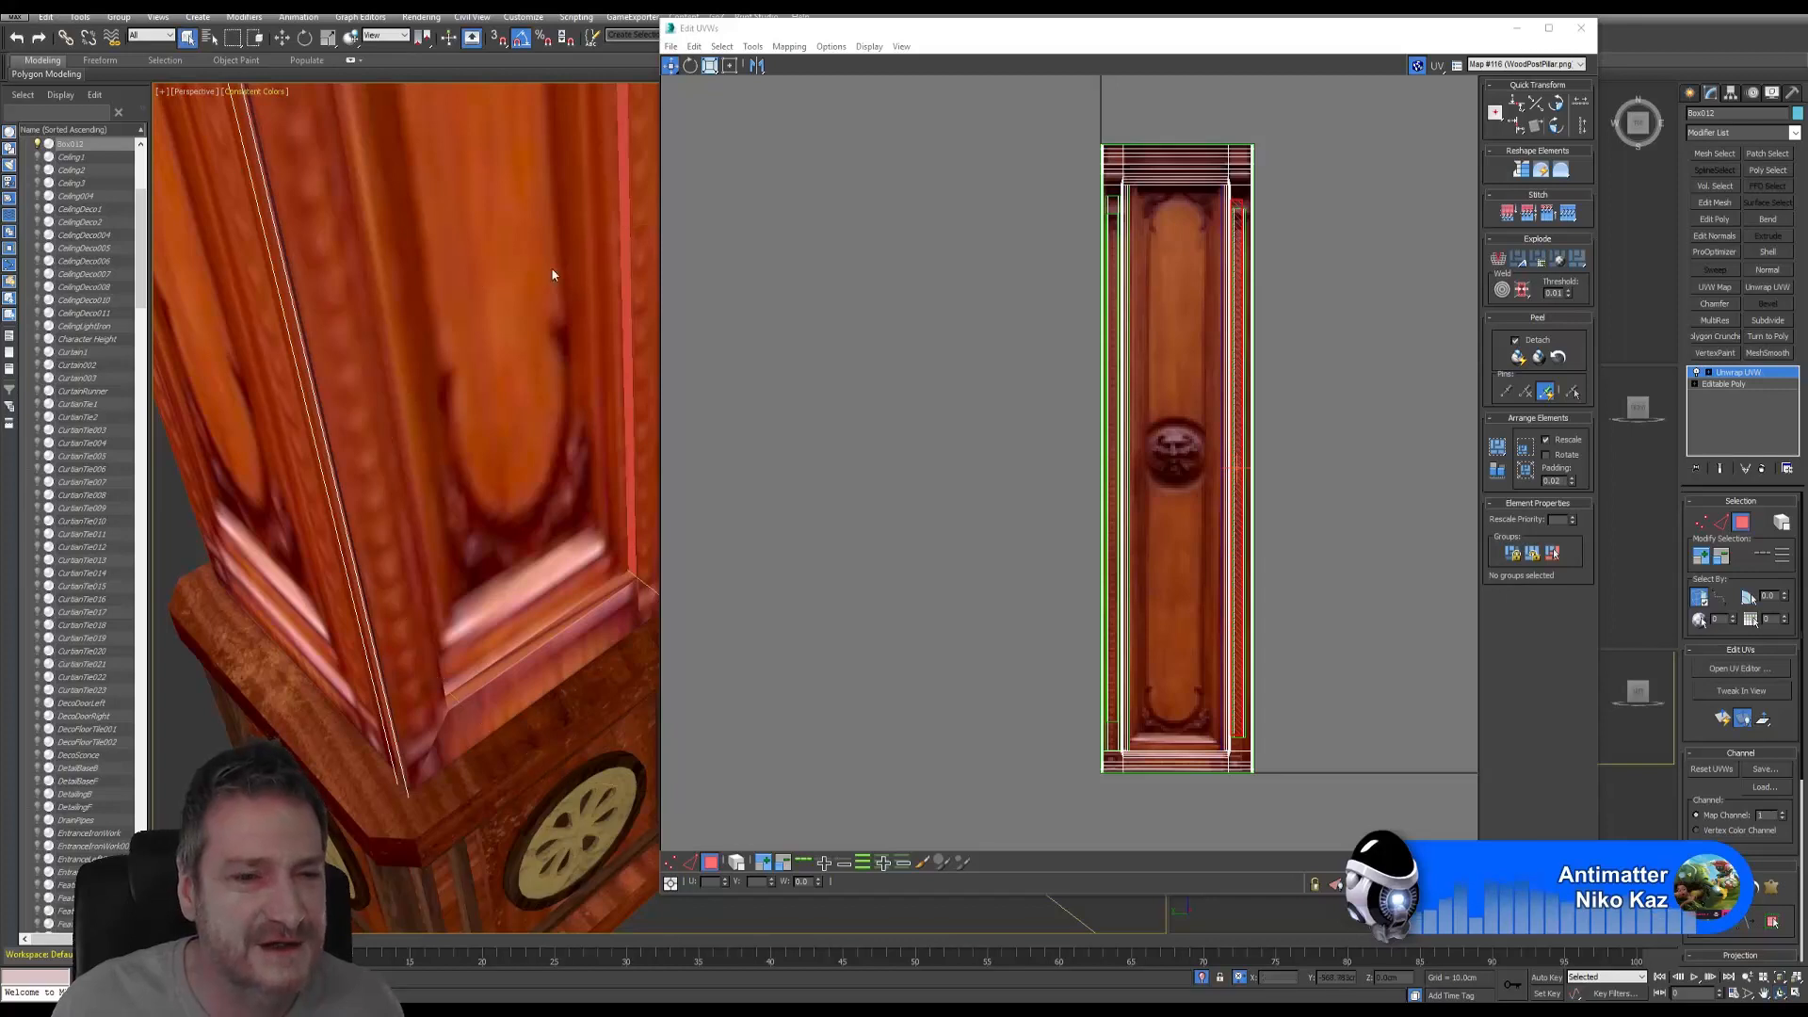
{"action": "left_click", "coordinate": [568, 618]}
{"action": "left_click", "coordinate": [738, 593]}
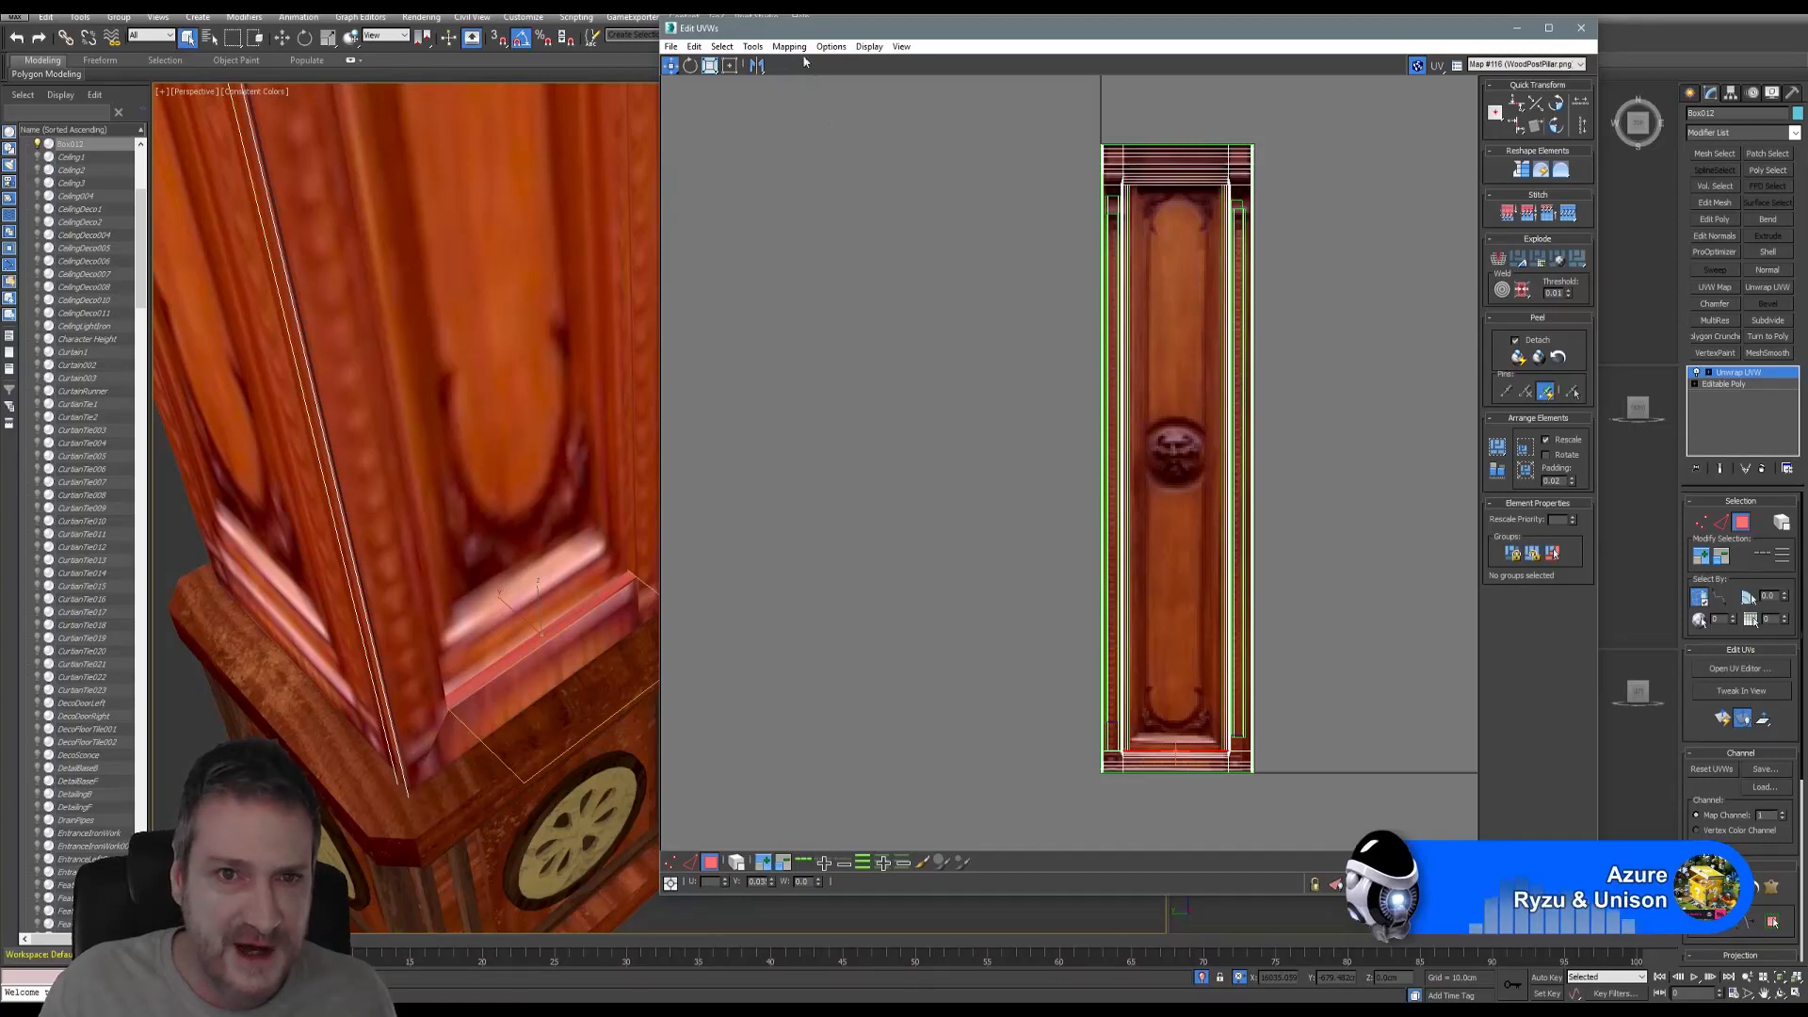
- Break the small face's UVs and apply Flatten Mapping to it
{"action": "left_click", "coordinate": [754, 49]}
{"action": "left_click", "coordinate": [610, 175]}
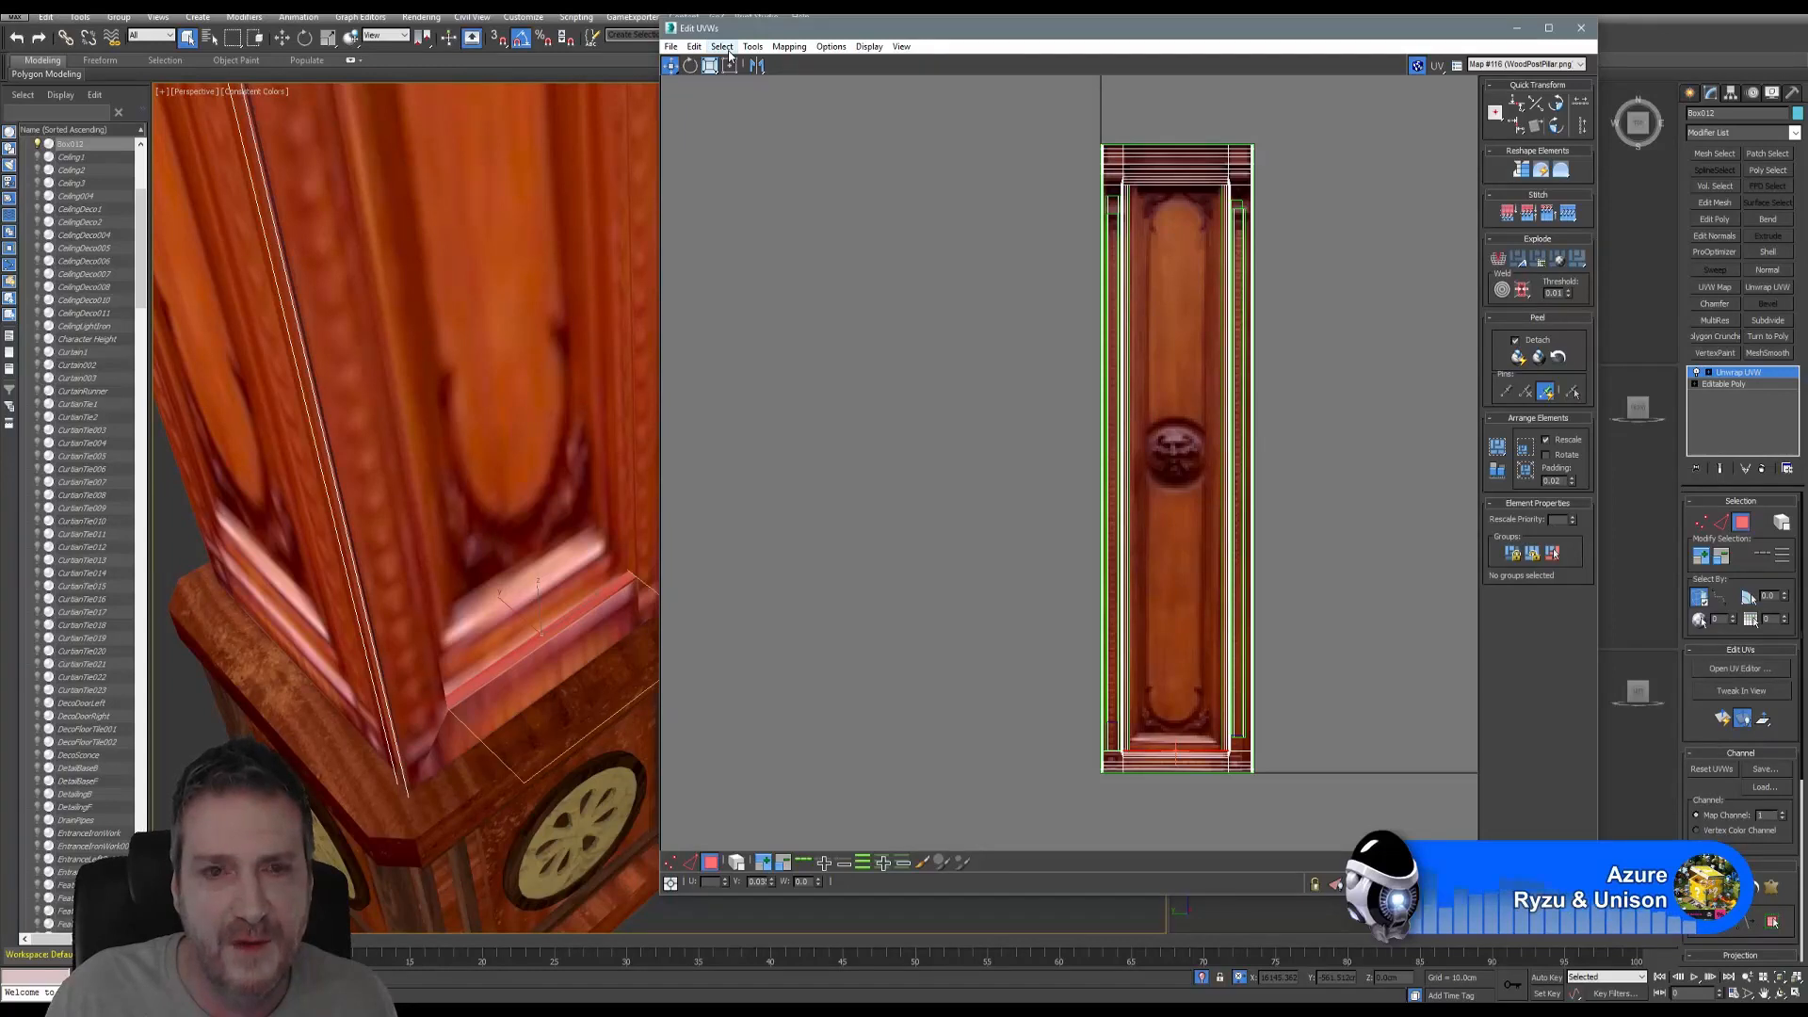
{"action": "left_click", "coordinate": [789, 49]}
{"action": "left_click", "coordinate": [774, 64]}
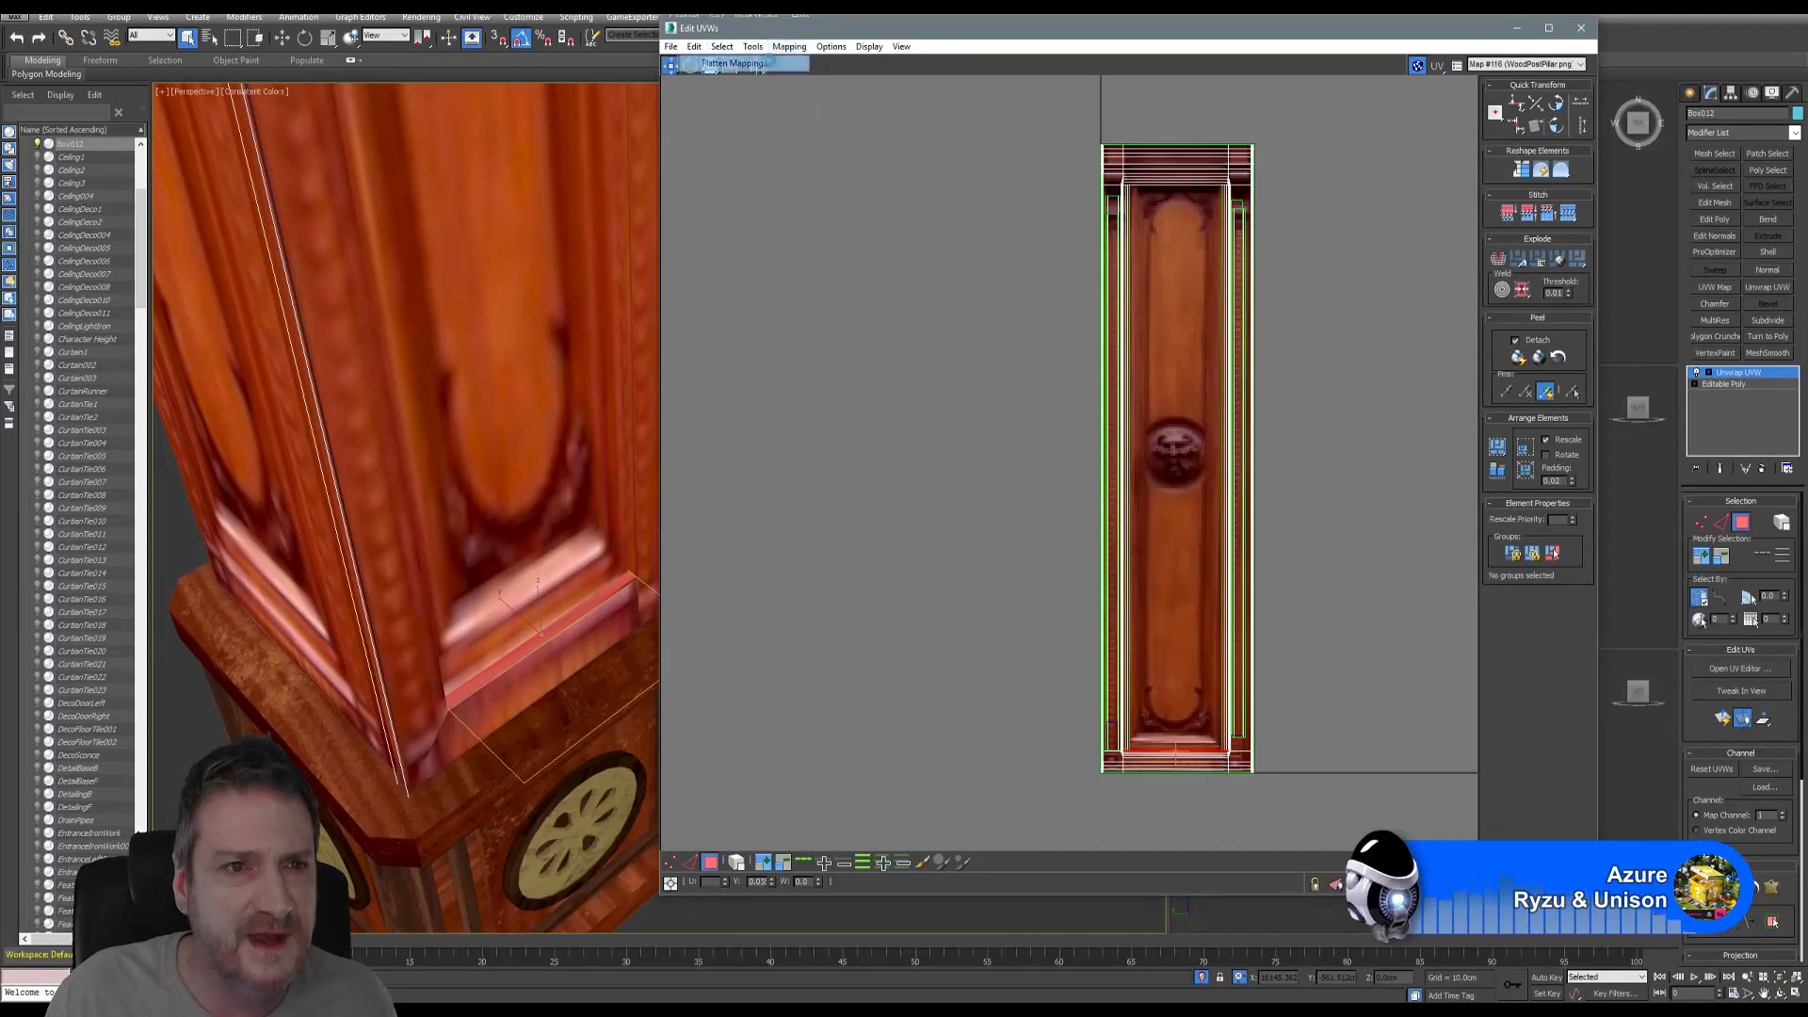
{"action": "left_click", "coordinate": [188, 90]}
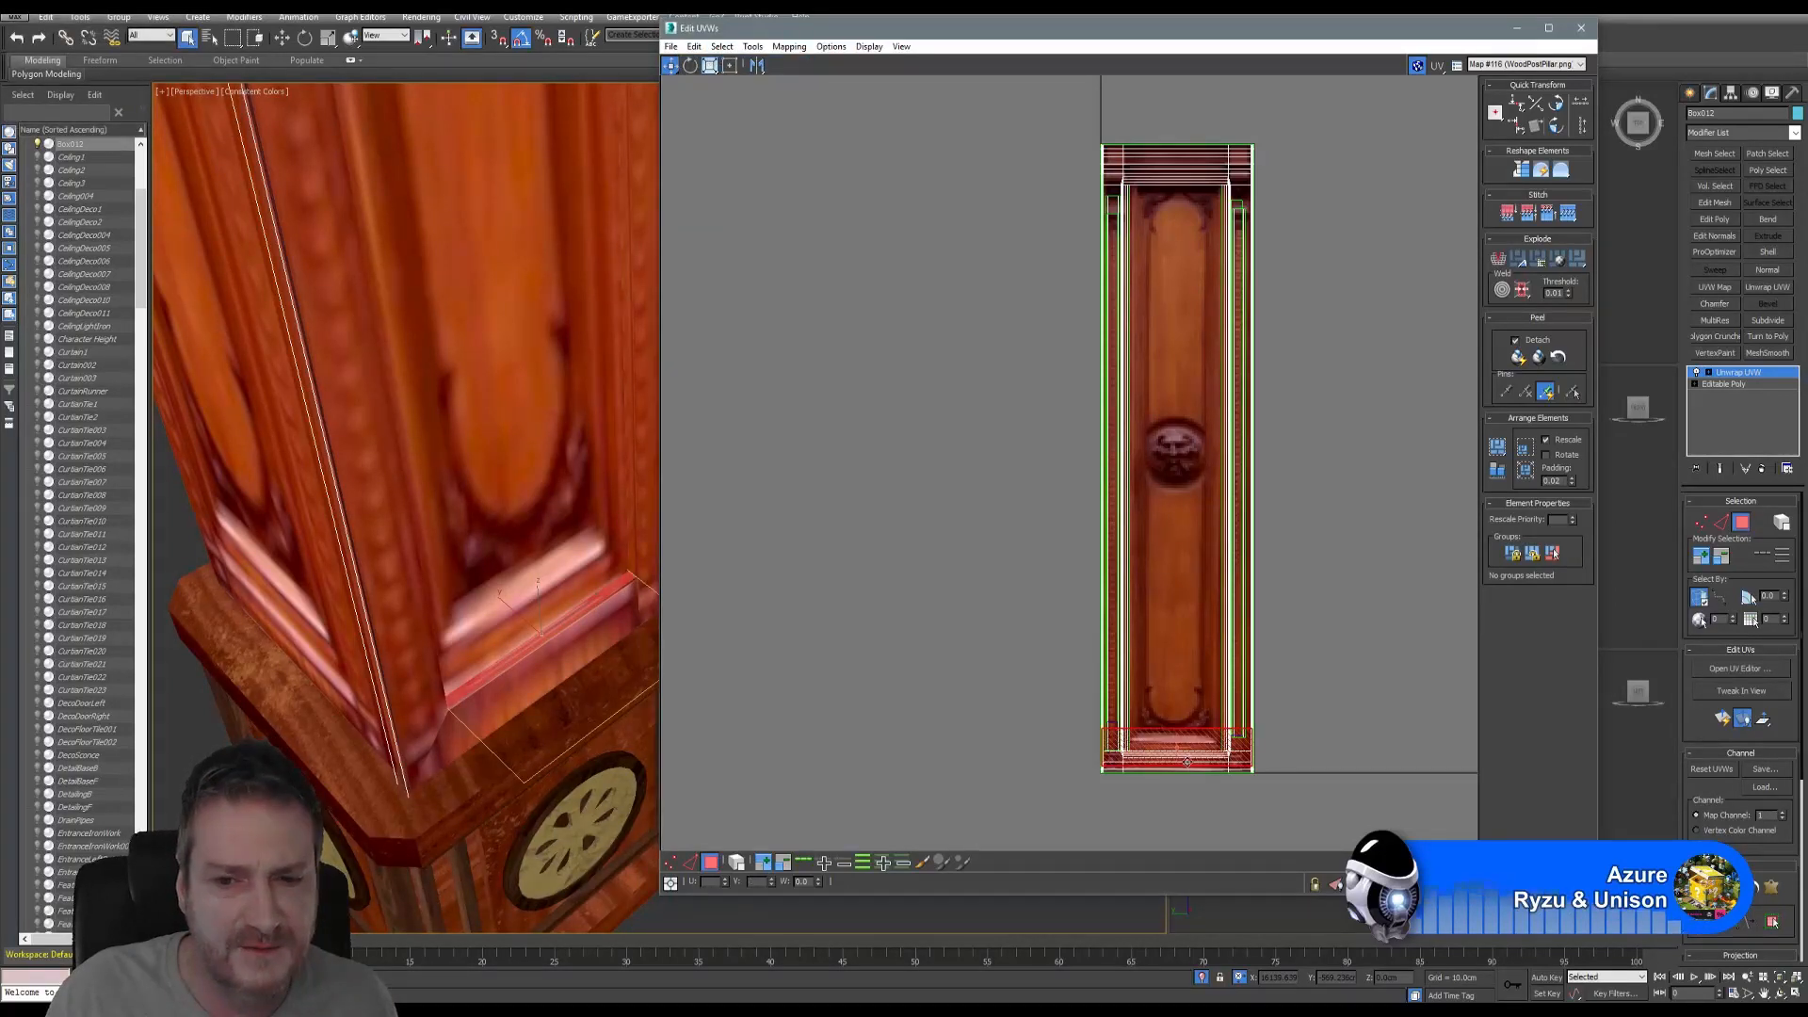
- Rotate the UV face 90°, scale it taller and narrower, and move it onto the plain panel
{"action": "left_click", "coordinate": [692, 66]}
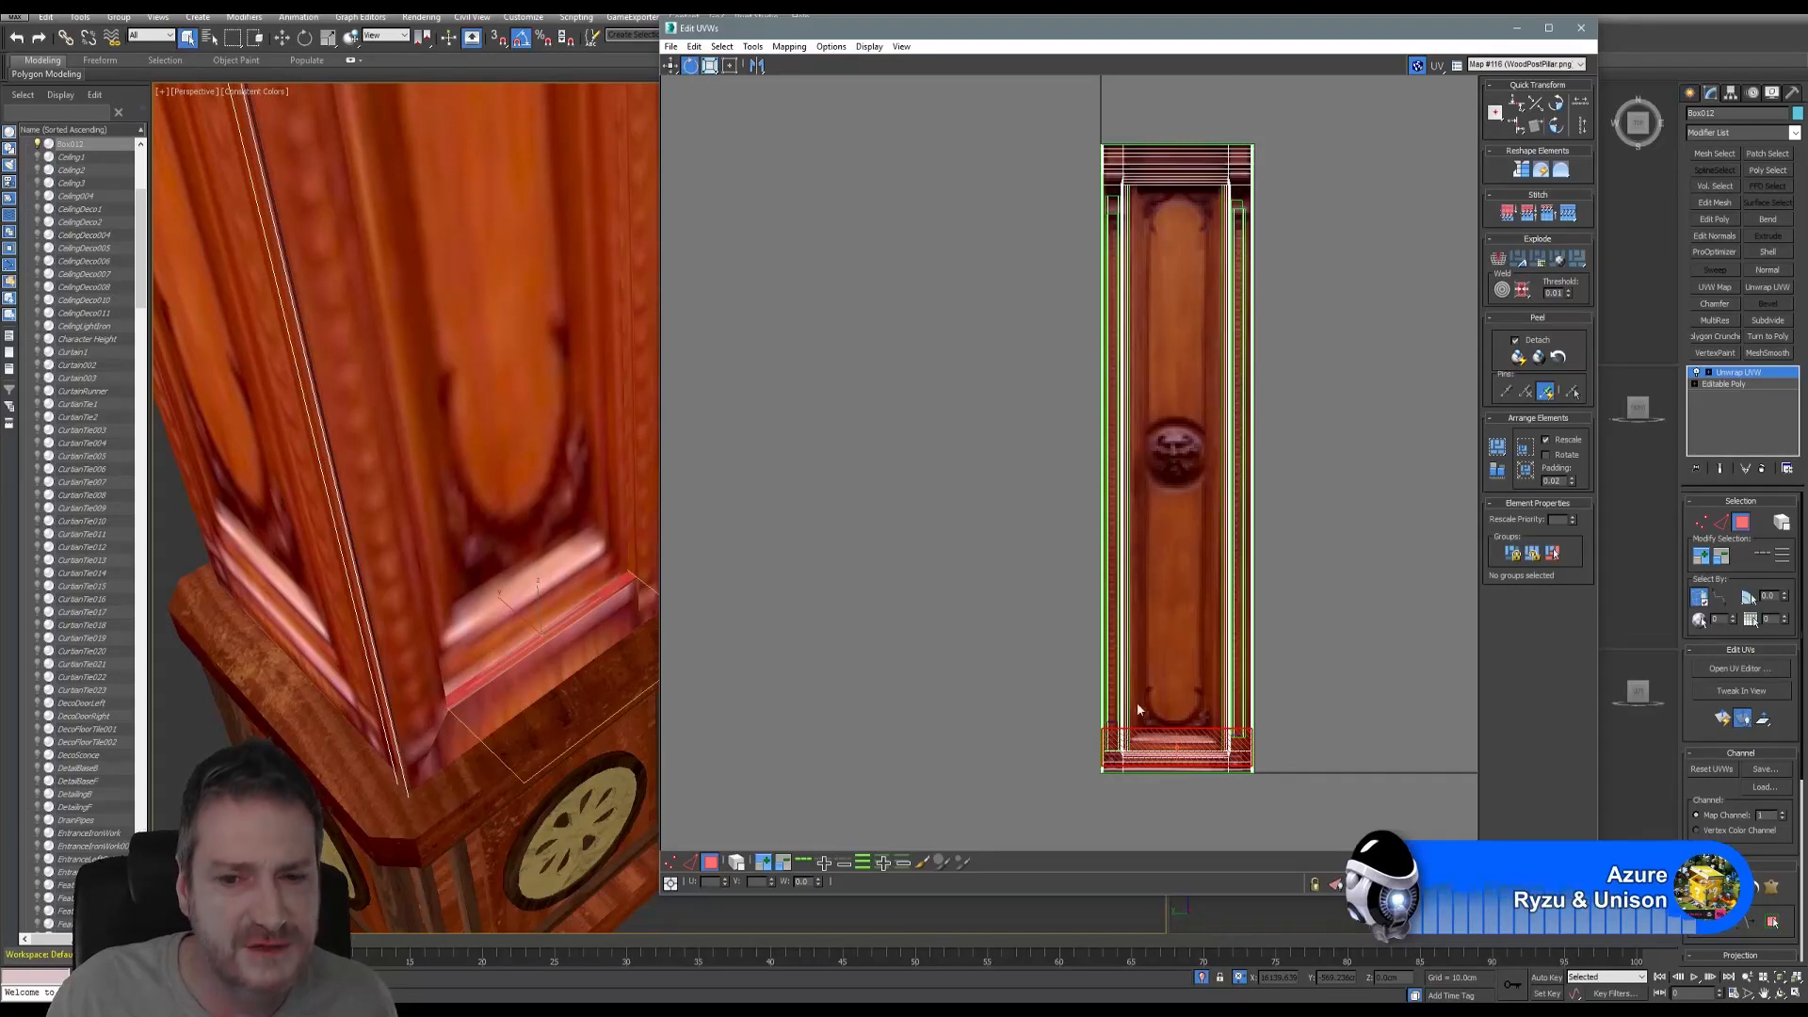
{"action": "left_click_drag", "start_coordinate": [1136, 737], "coordinate": [1177, 816]}
{"action": "left_click", "coordinate": [710, 65]}
{"action": "scroll", "coordinate": [1176, 809], "scroll_direction": "up", "scroll_amount": 5}
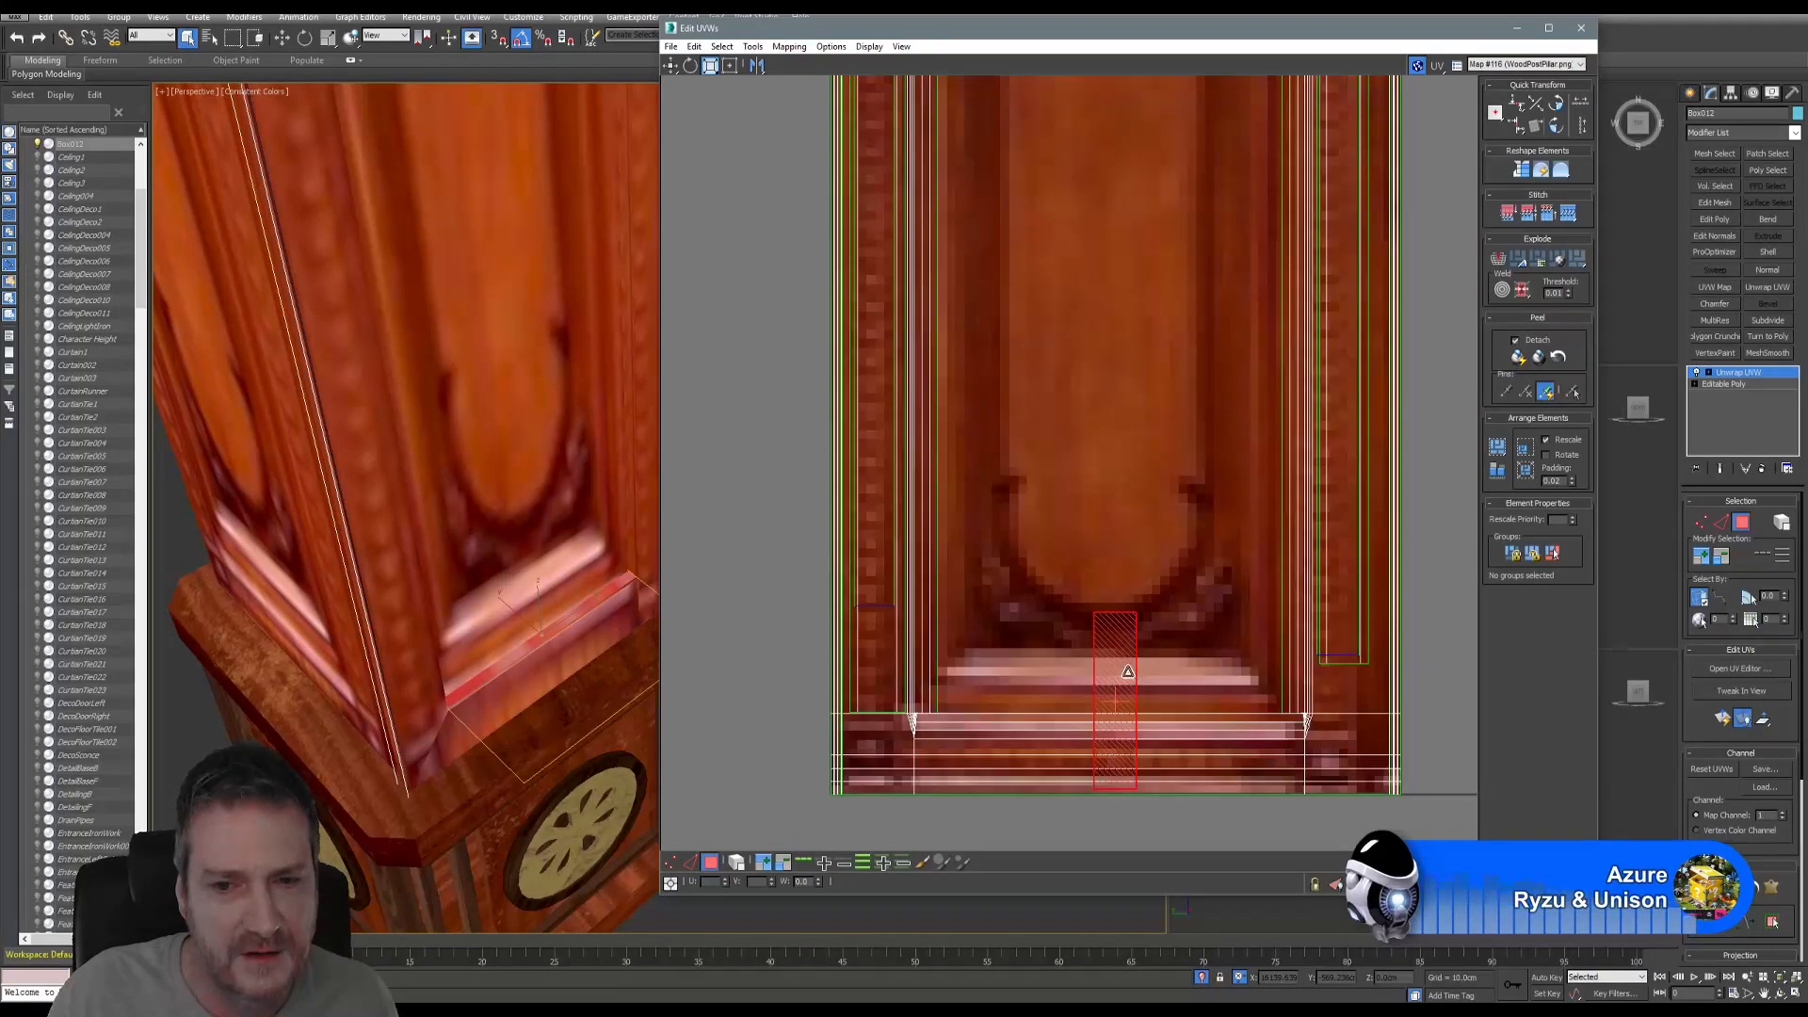
{"action": "left_click_drag", "start_coordinate": [1128, 672], "coordinate": [1118, 656]}
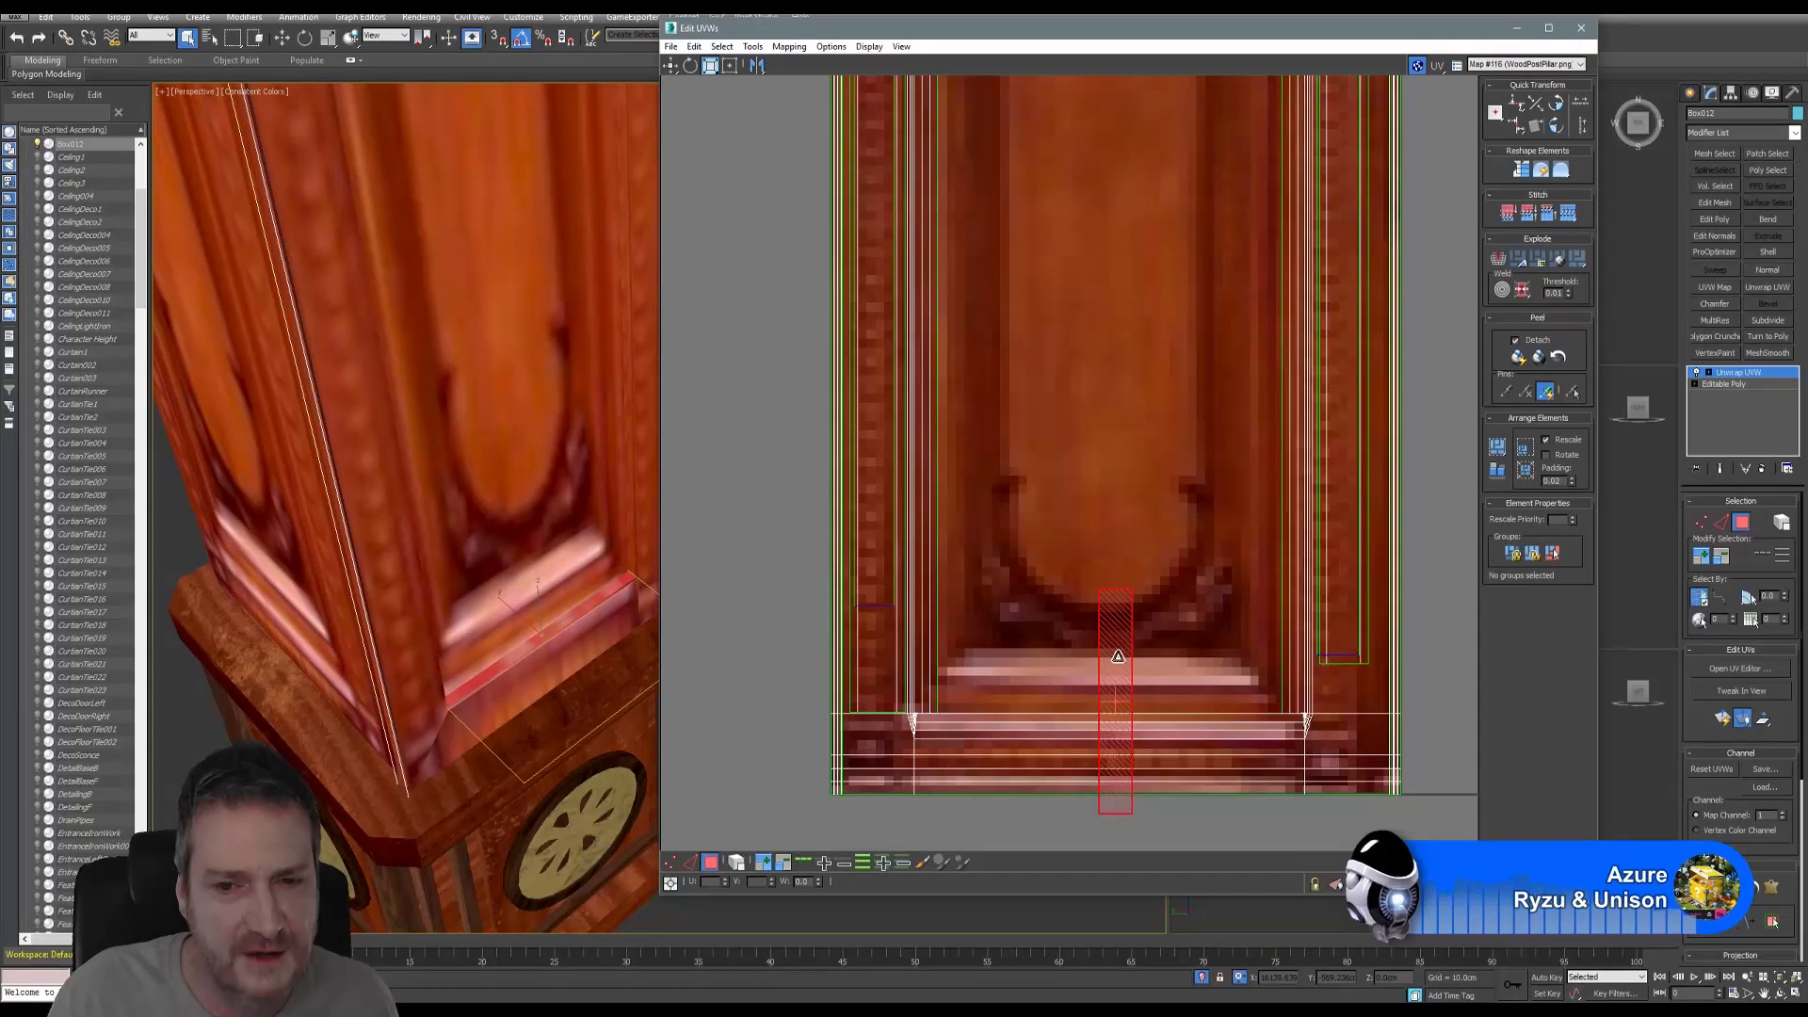
{"action": "left_click", "coordinate": [671, 68]}
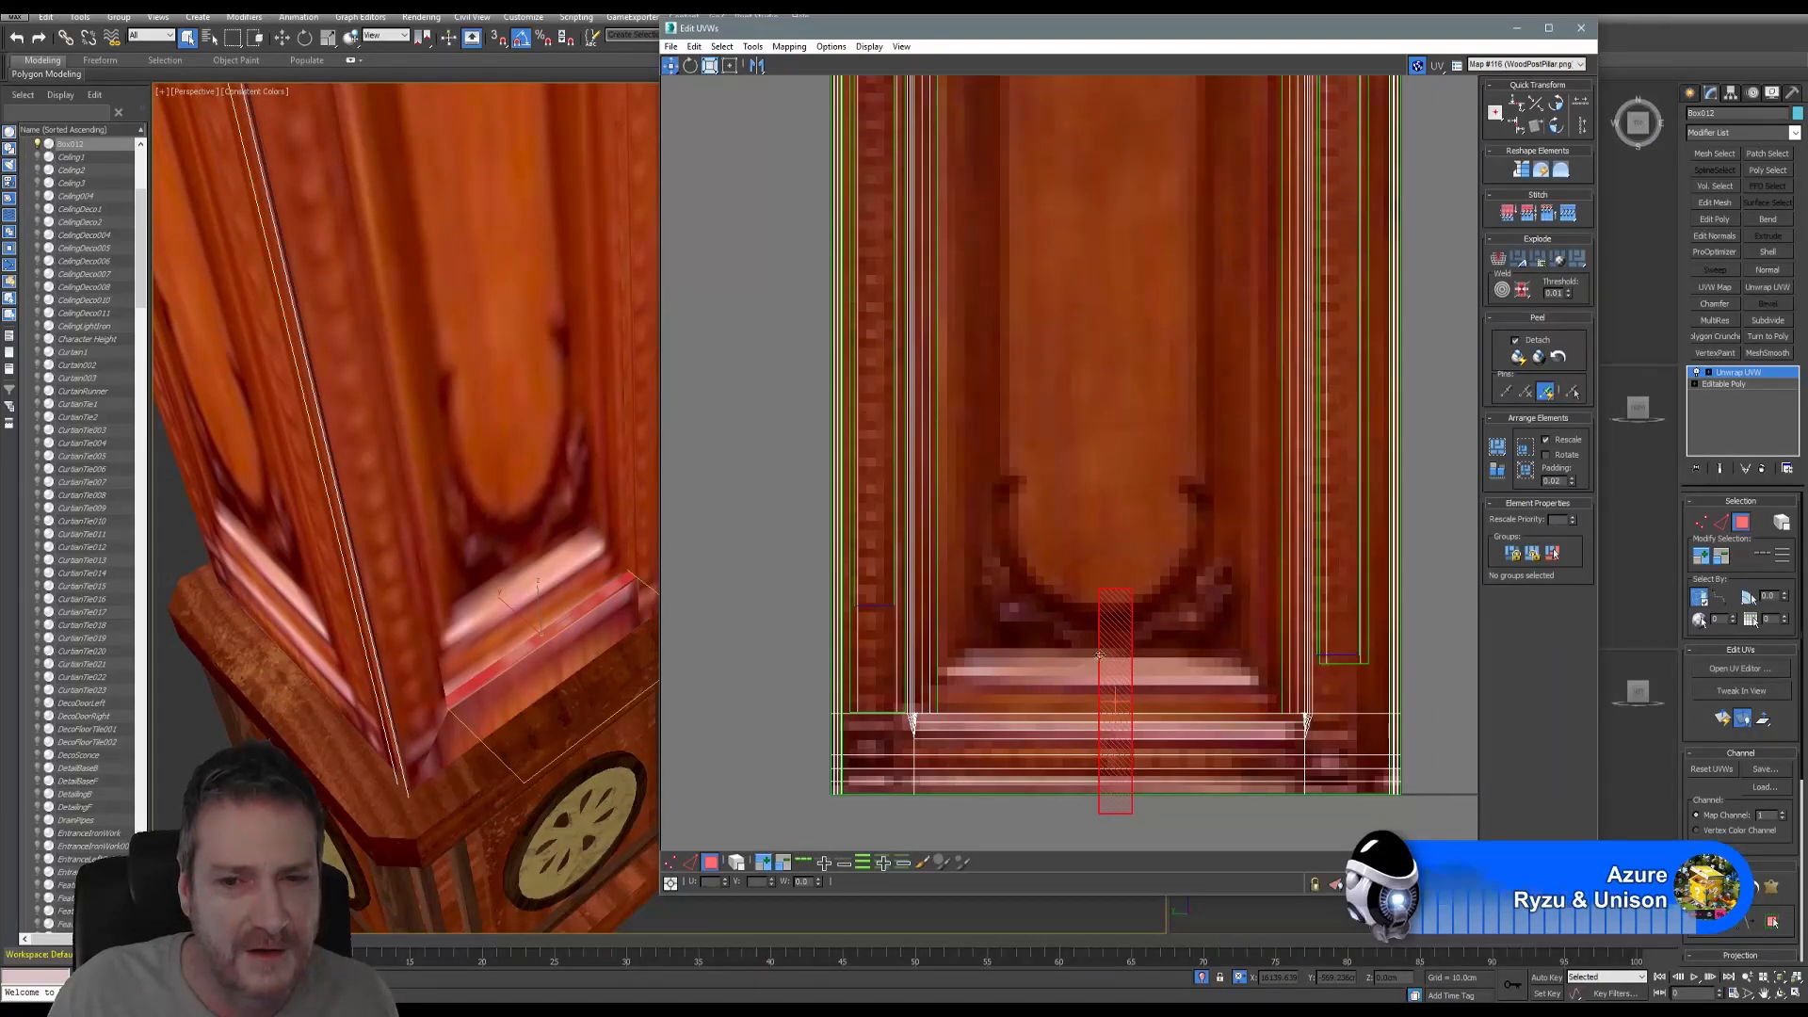
{"action": "left_click_drag", "start_coordinate": [1106, 650], "coordinate": [1091, 376]}
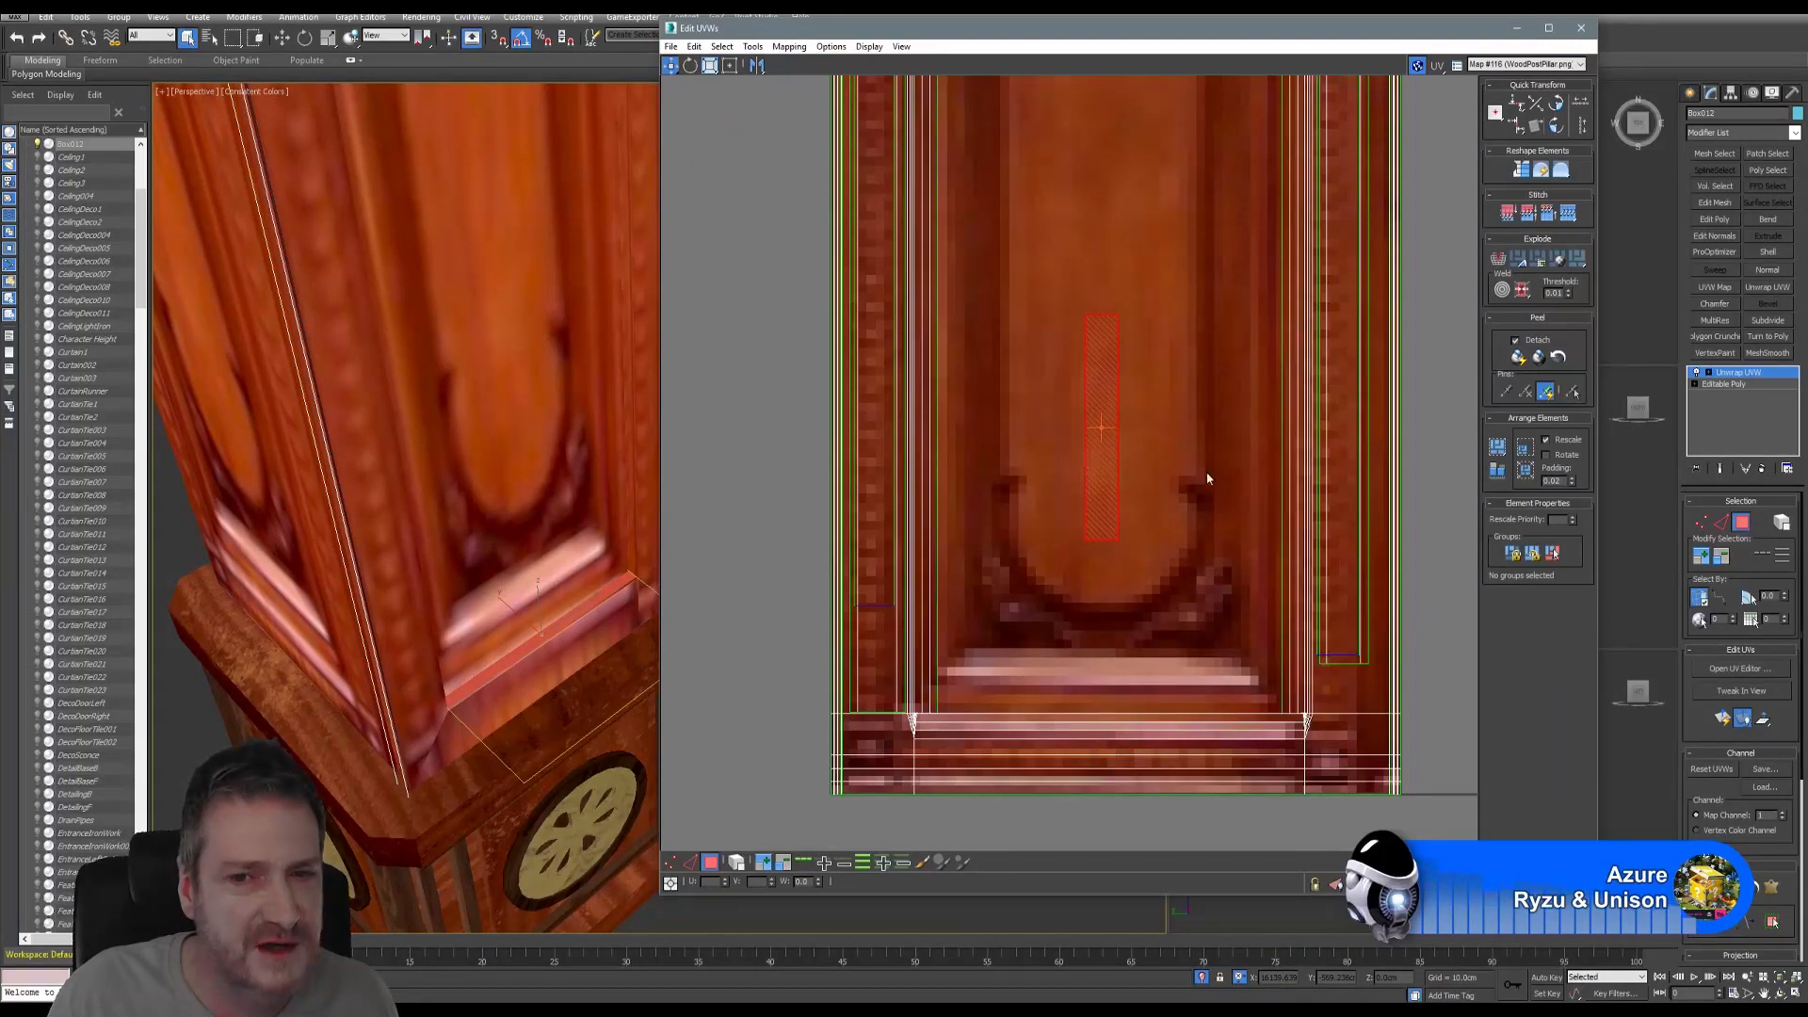
- Undo the accidental large-face selection and shift the small UV face up-left over plain wood
{"action": "left_click", "coordinate": [715, 618]}
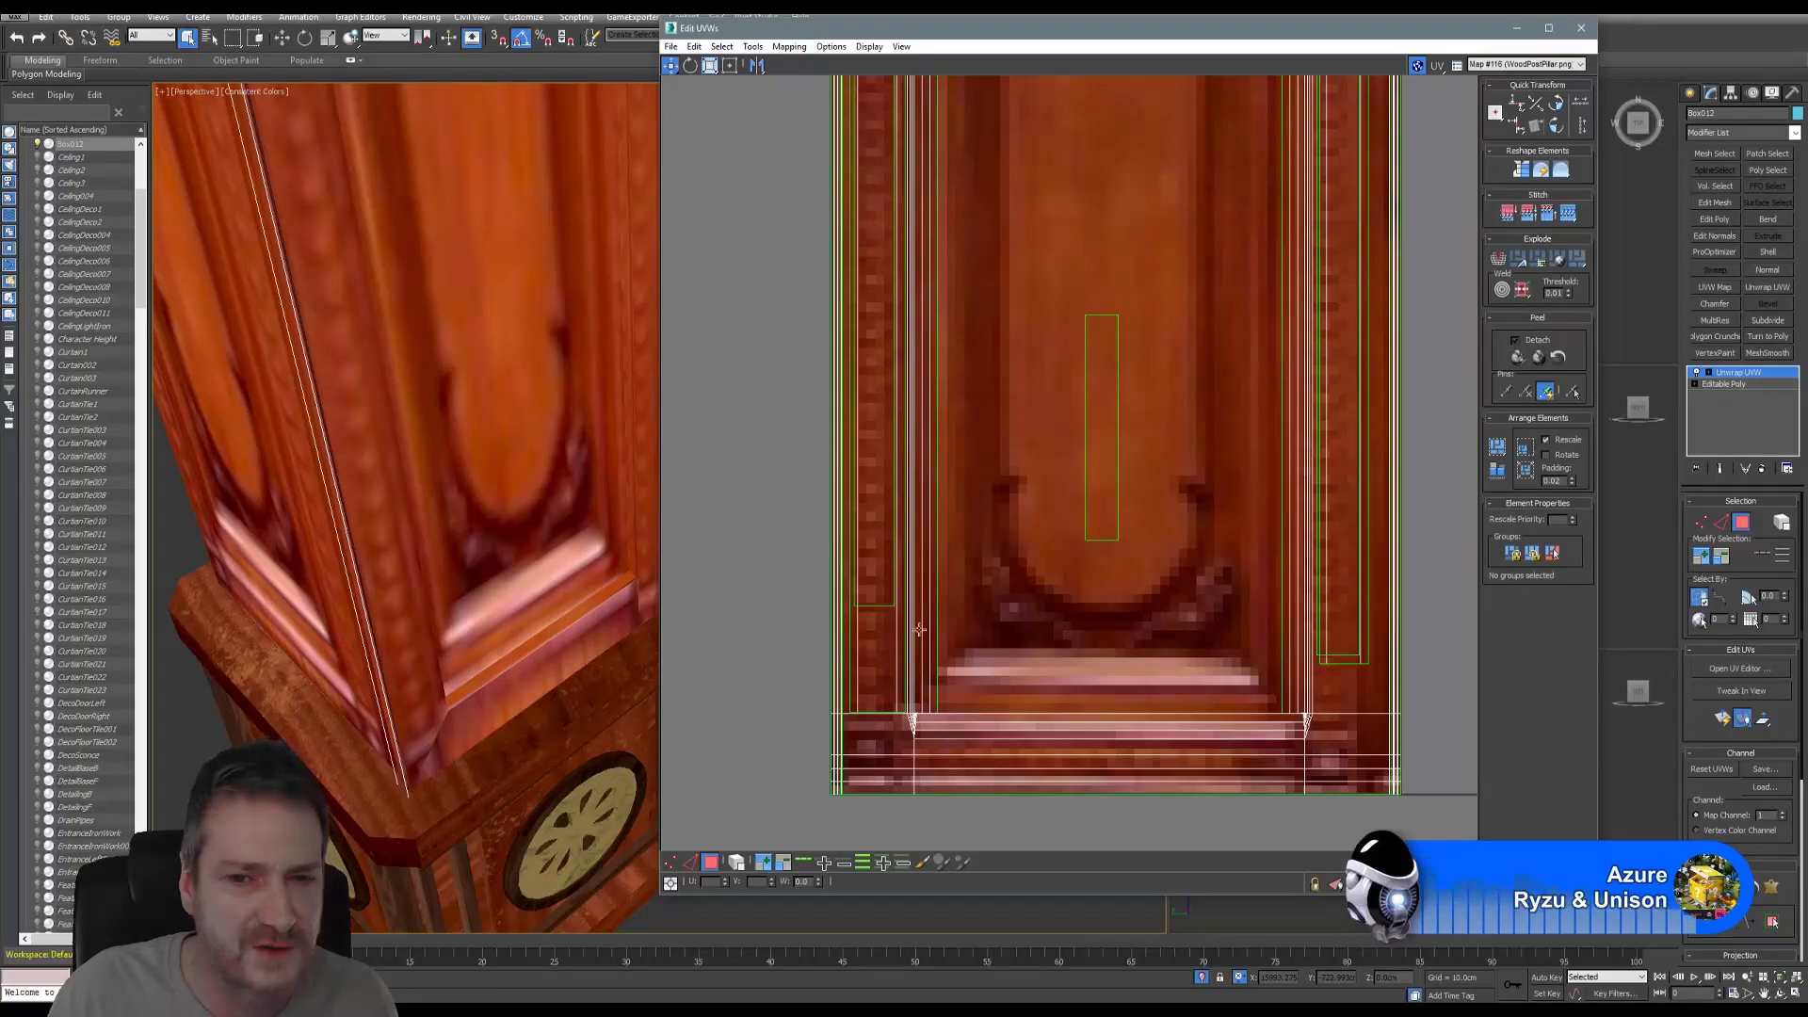
{"action": "left_click", "coordinate": [1050, 276]}
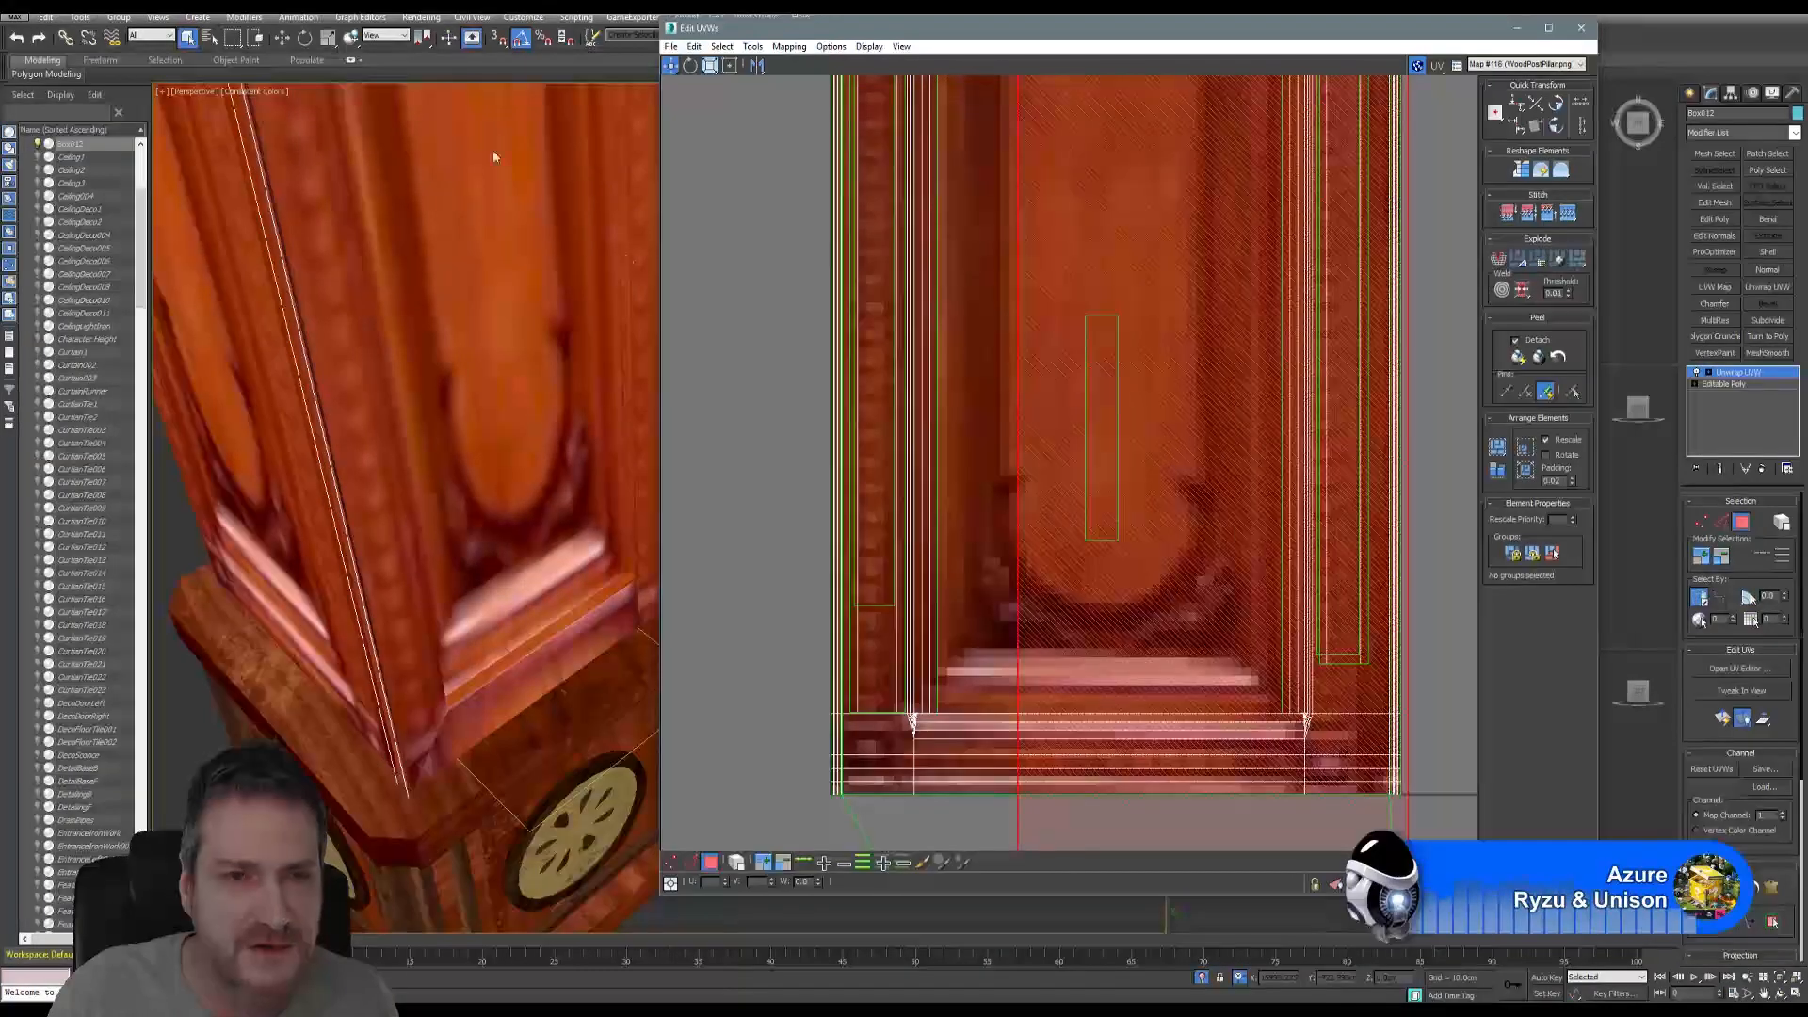
{"action": "left_click", "coordinate": [18, 37]}
{"action": "left_click", "coordinate": [18, 40]}
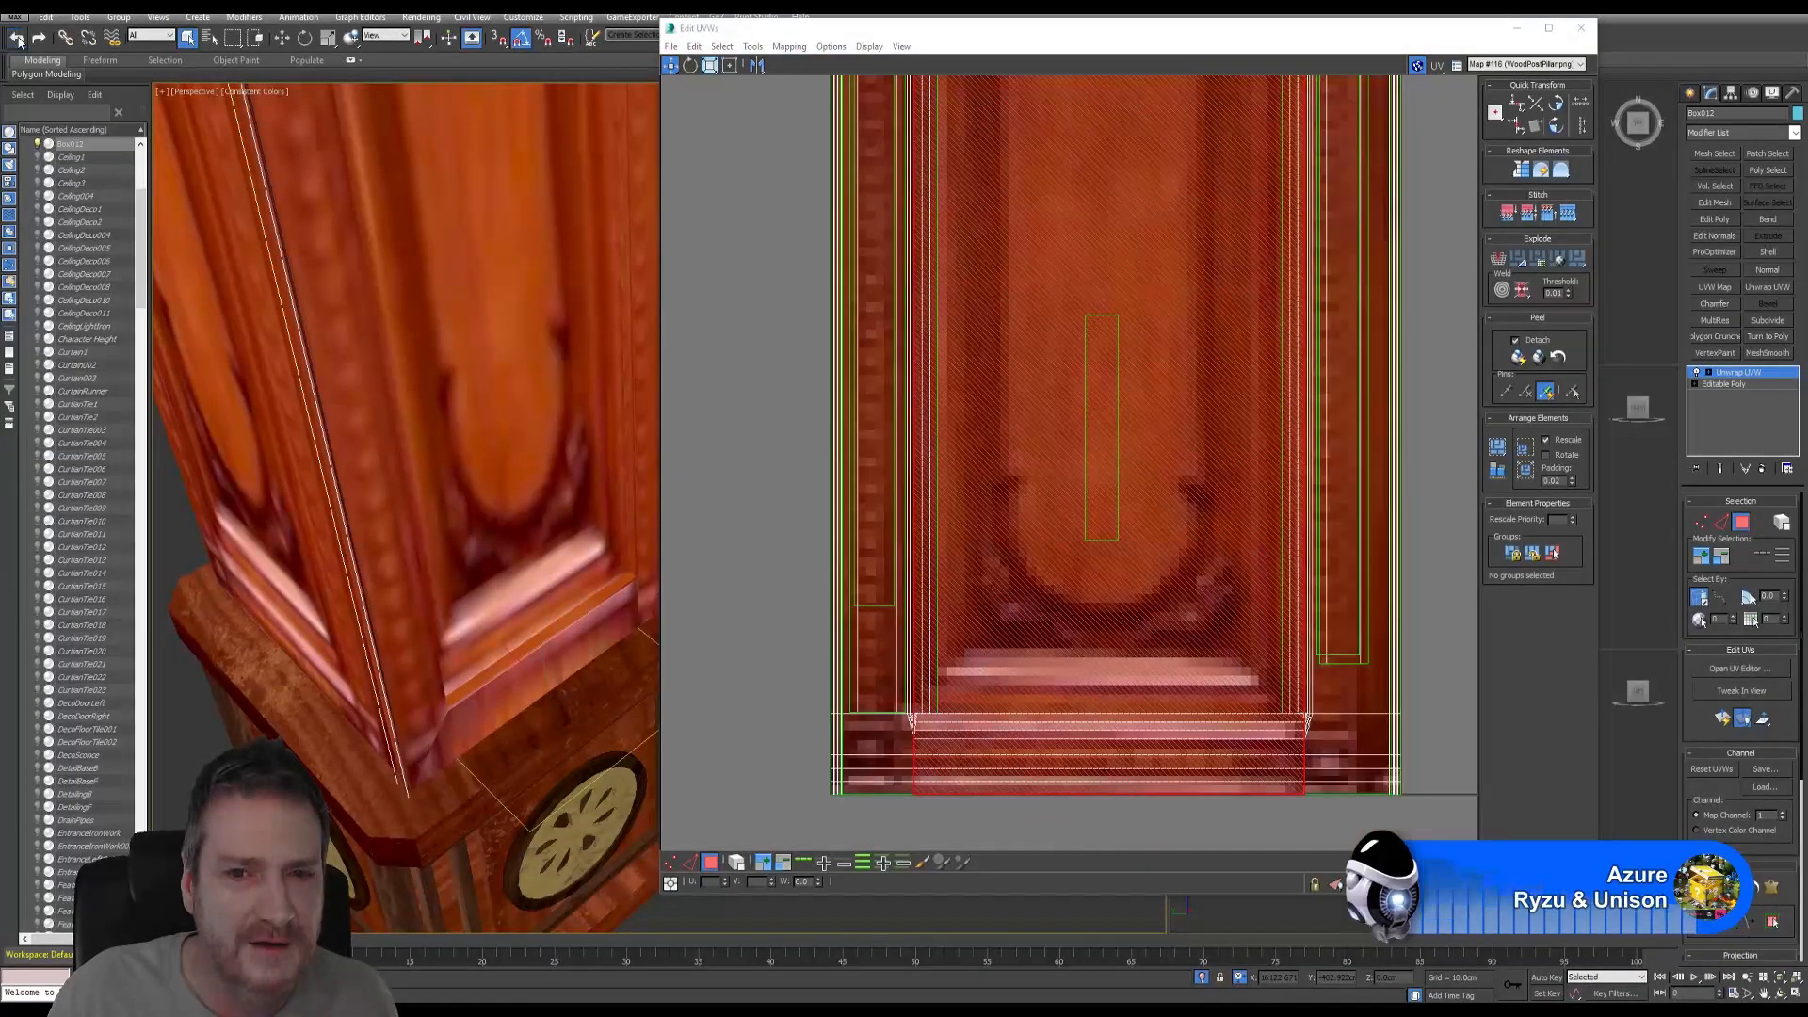
{"action": "left_click", "coordinate": [19, 41]}
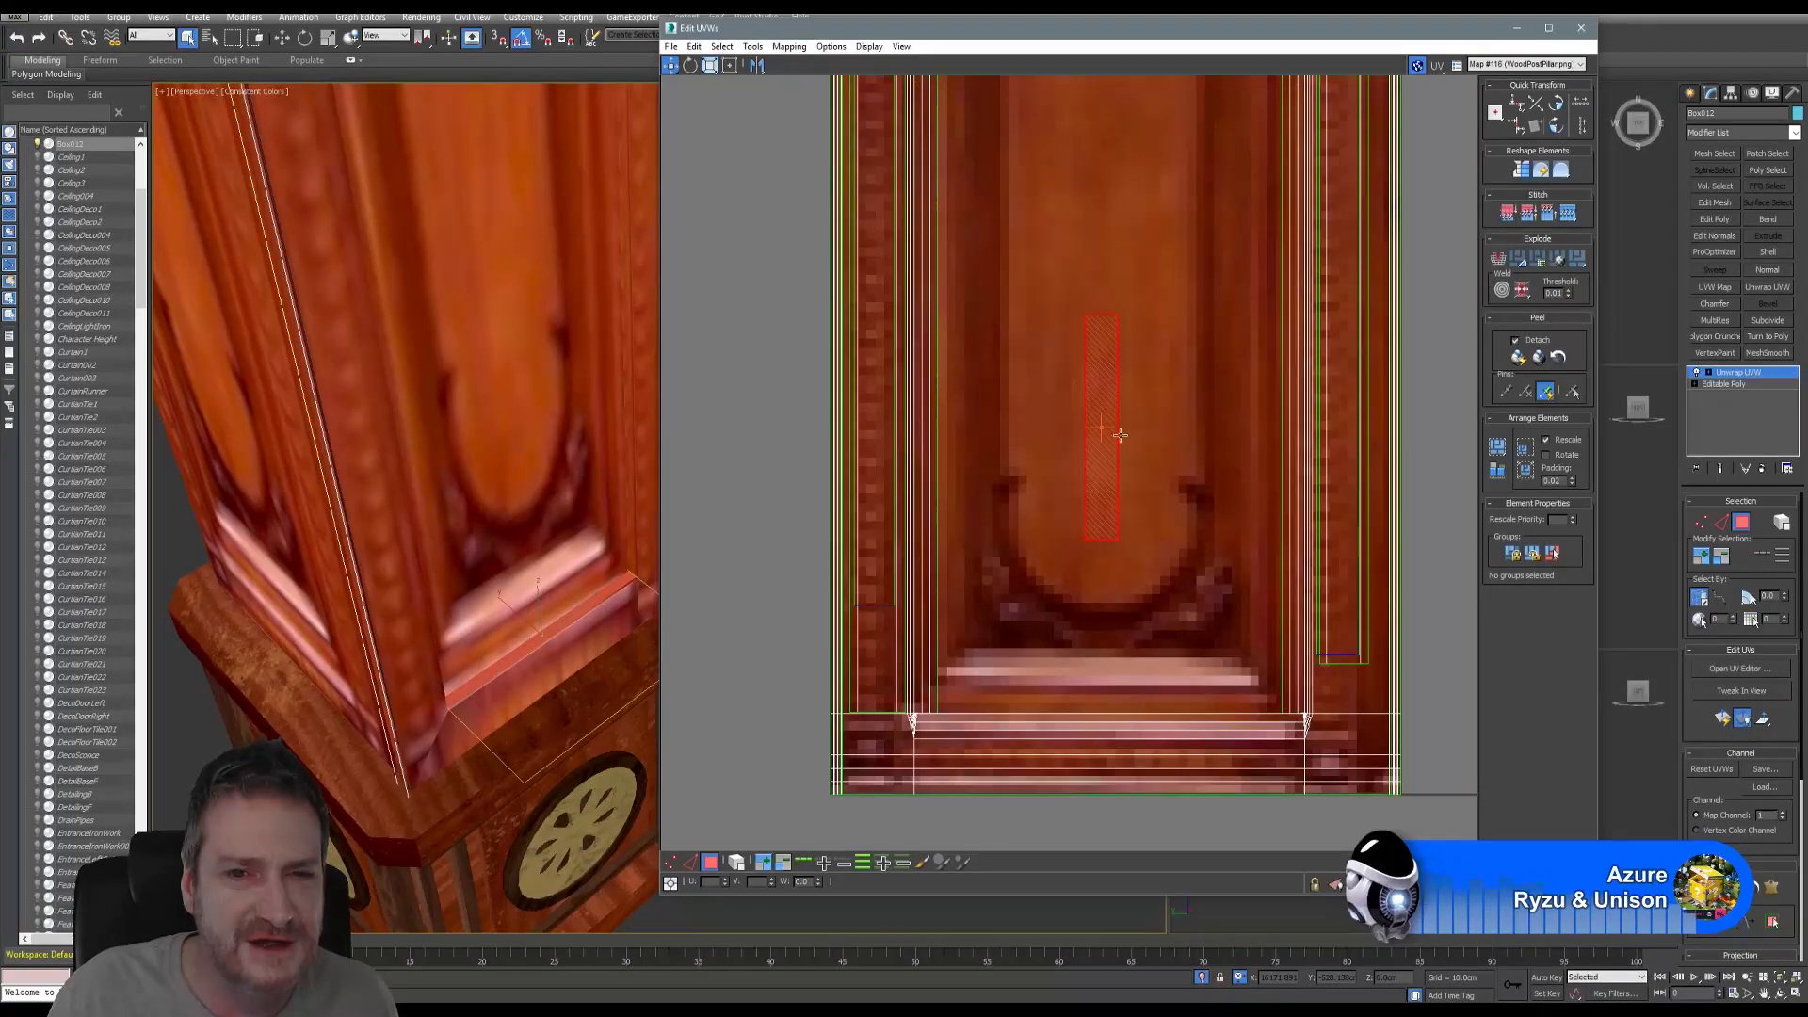
{"action": "mouse_move", "coordinate": [1097, 399]}
{"action": "left_mouse_down"}
{"action": "mouse_move", "coordinate": [1011, 383]}
{"action": "mouse_move", "coordinate": [977, 327]}
{"action": "left_mouse_up"}
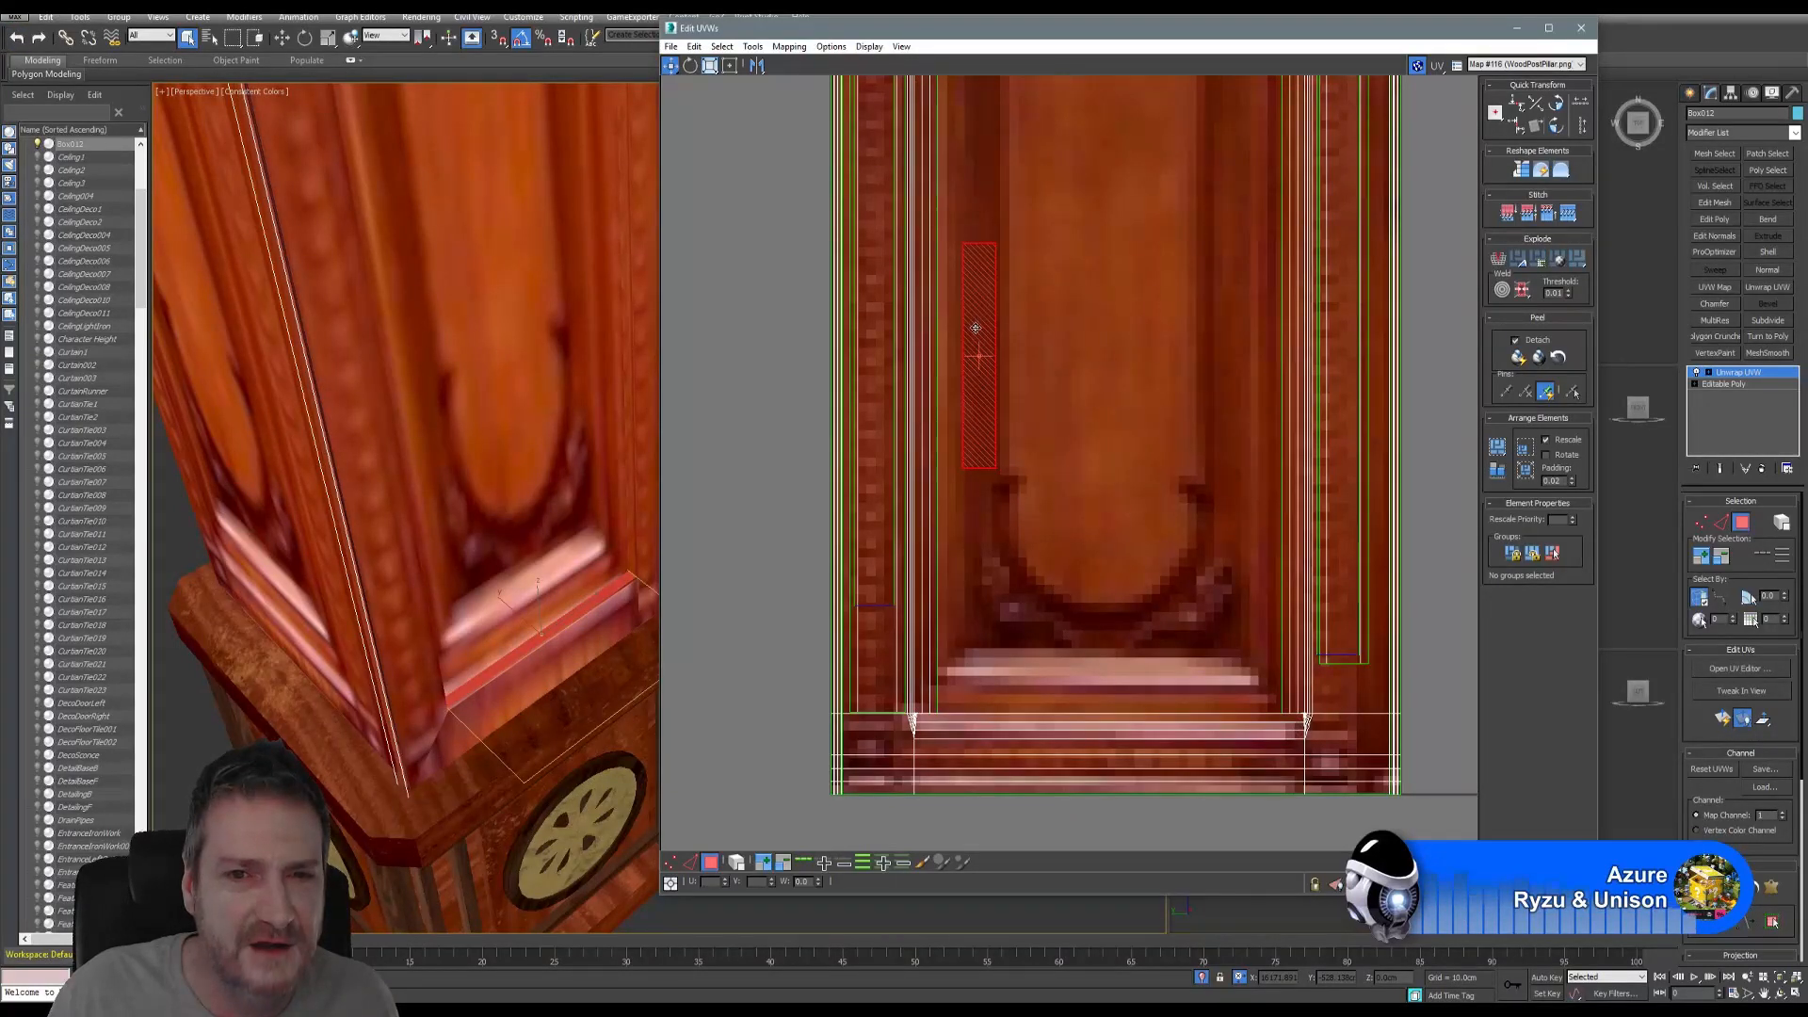
{"action": "left_click", "coordinate": [749, 550]}
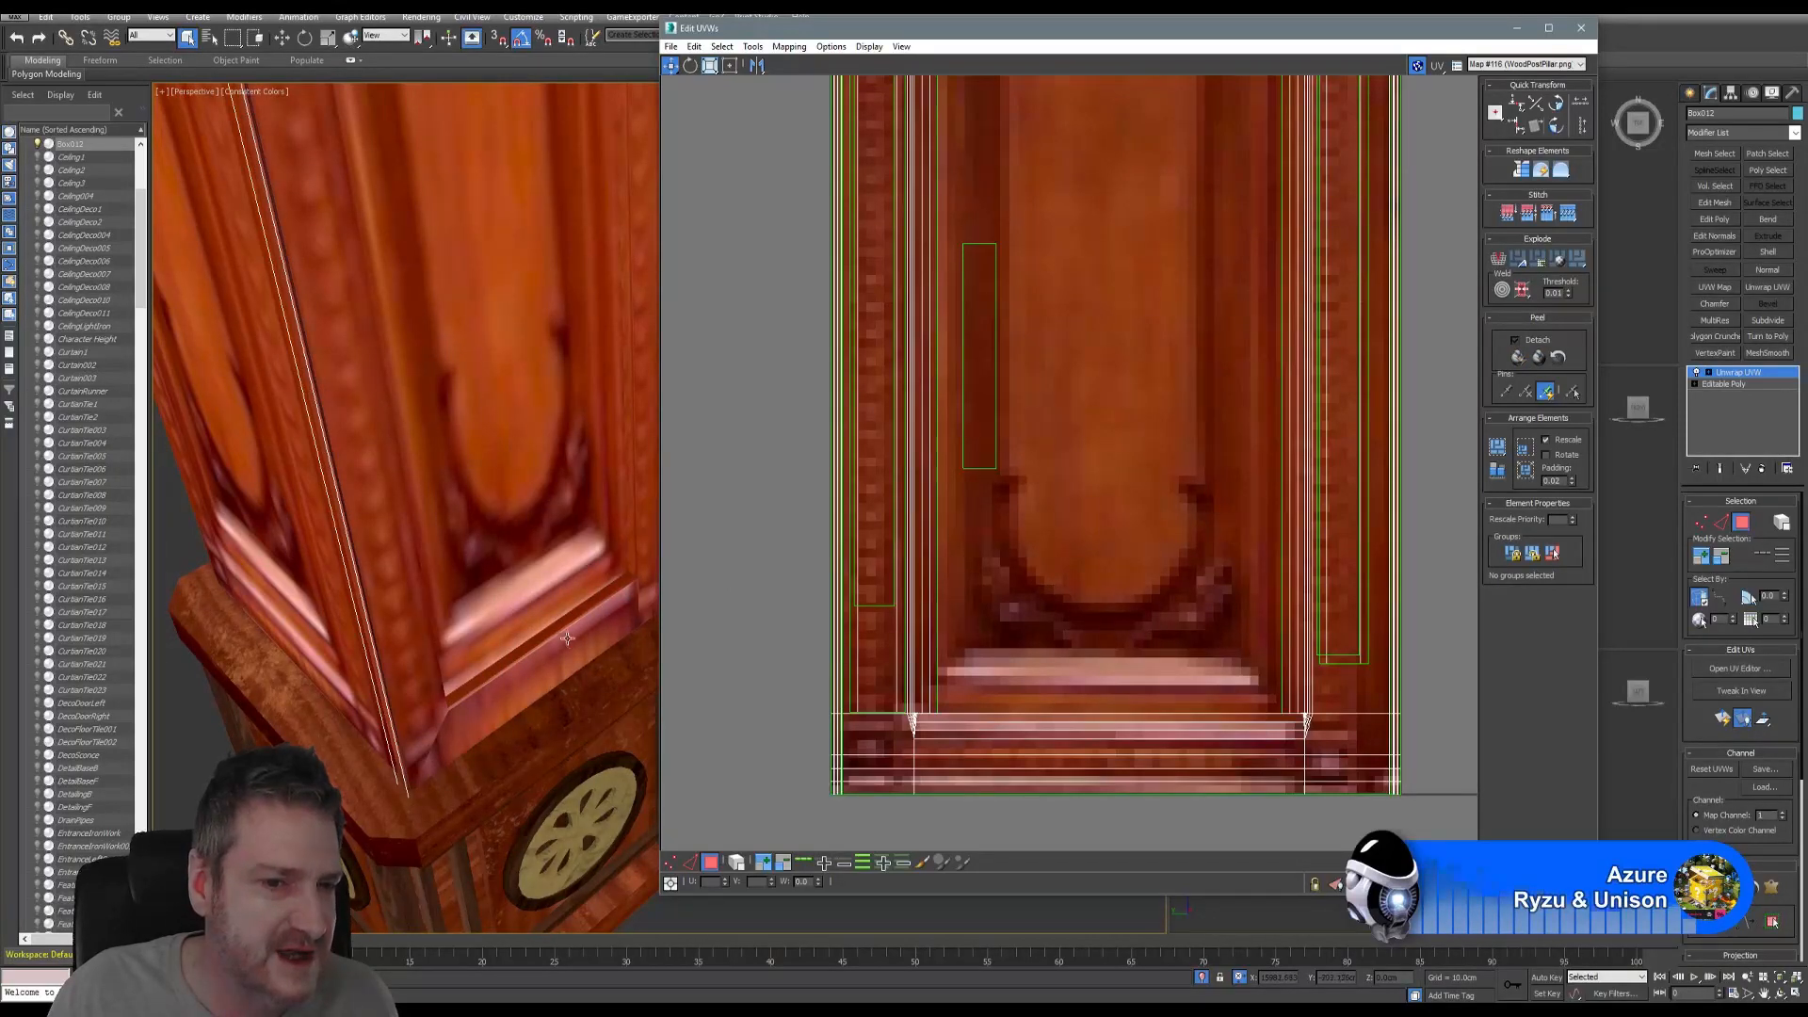
- Close the Edit UVWs window and orbit the Perspective view to show the pillar's corner and capital
{"action": "left_click", "coordinate": [1581, 28]}
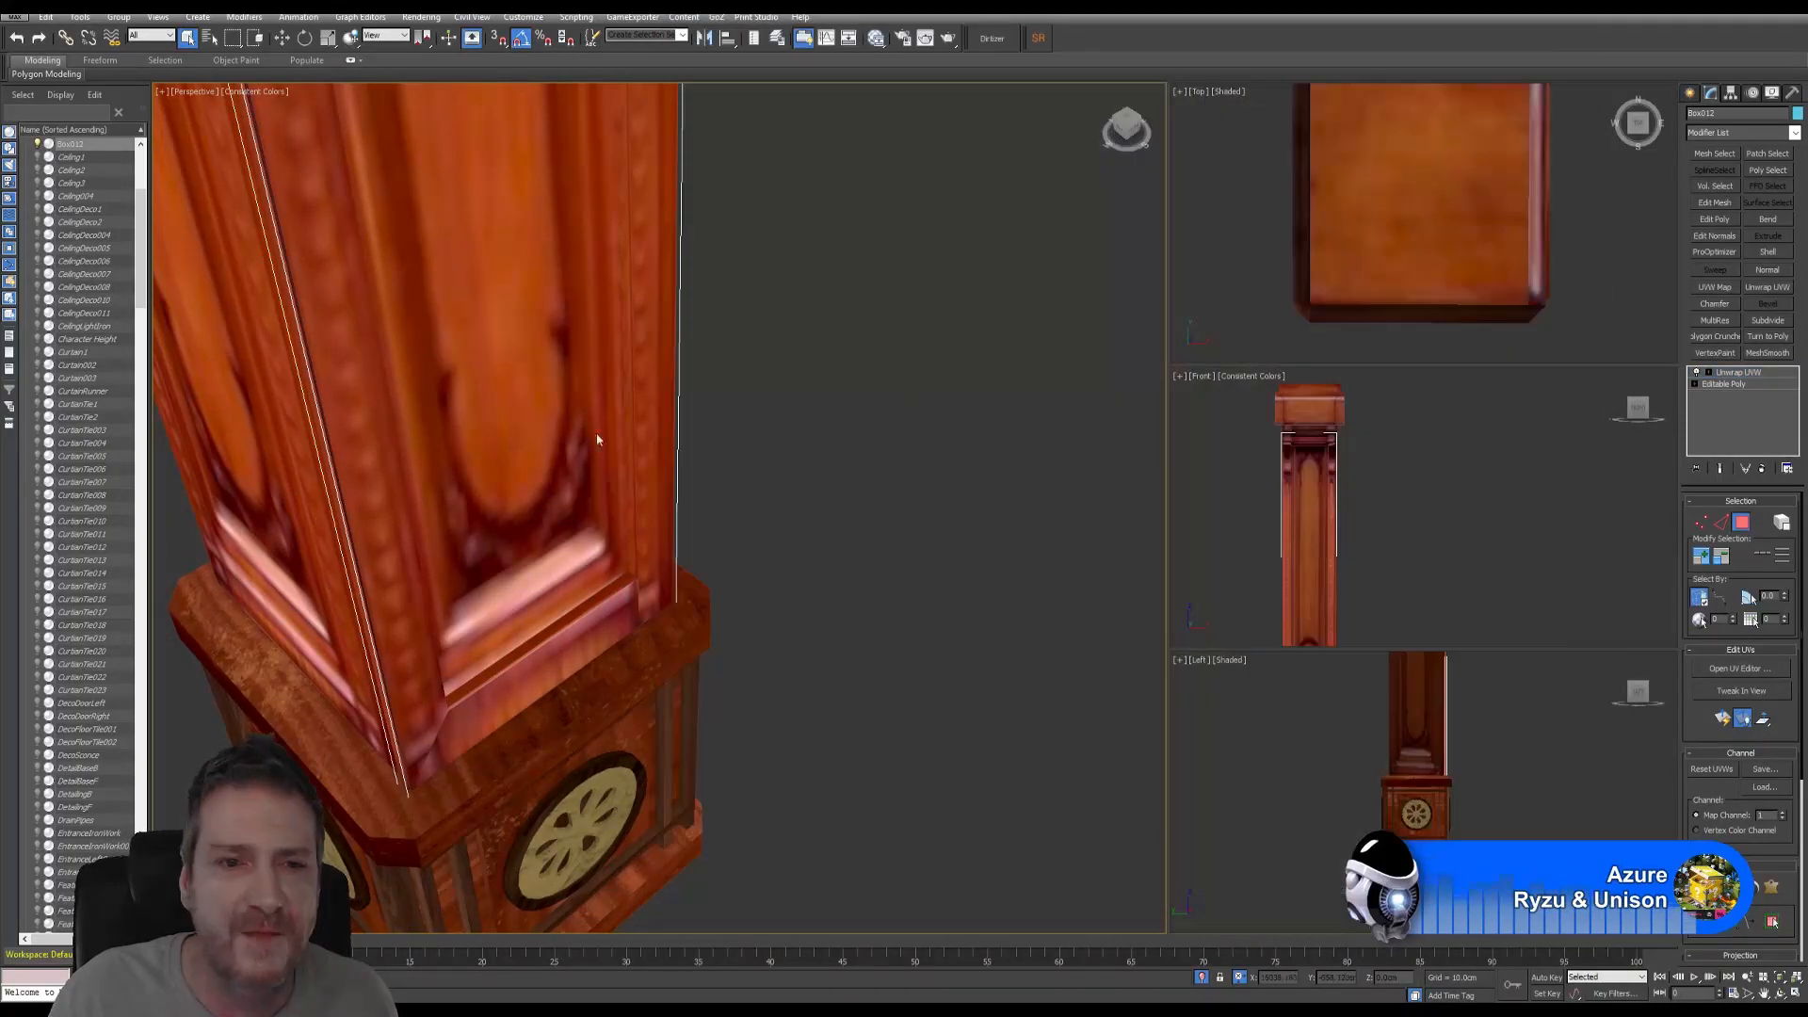
{"action": "scroll", "coordinate": [621, 508], "scroll_direction": "down", "scroll_amount": 8}
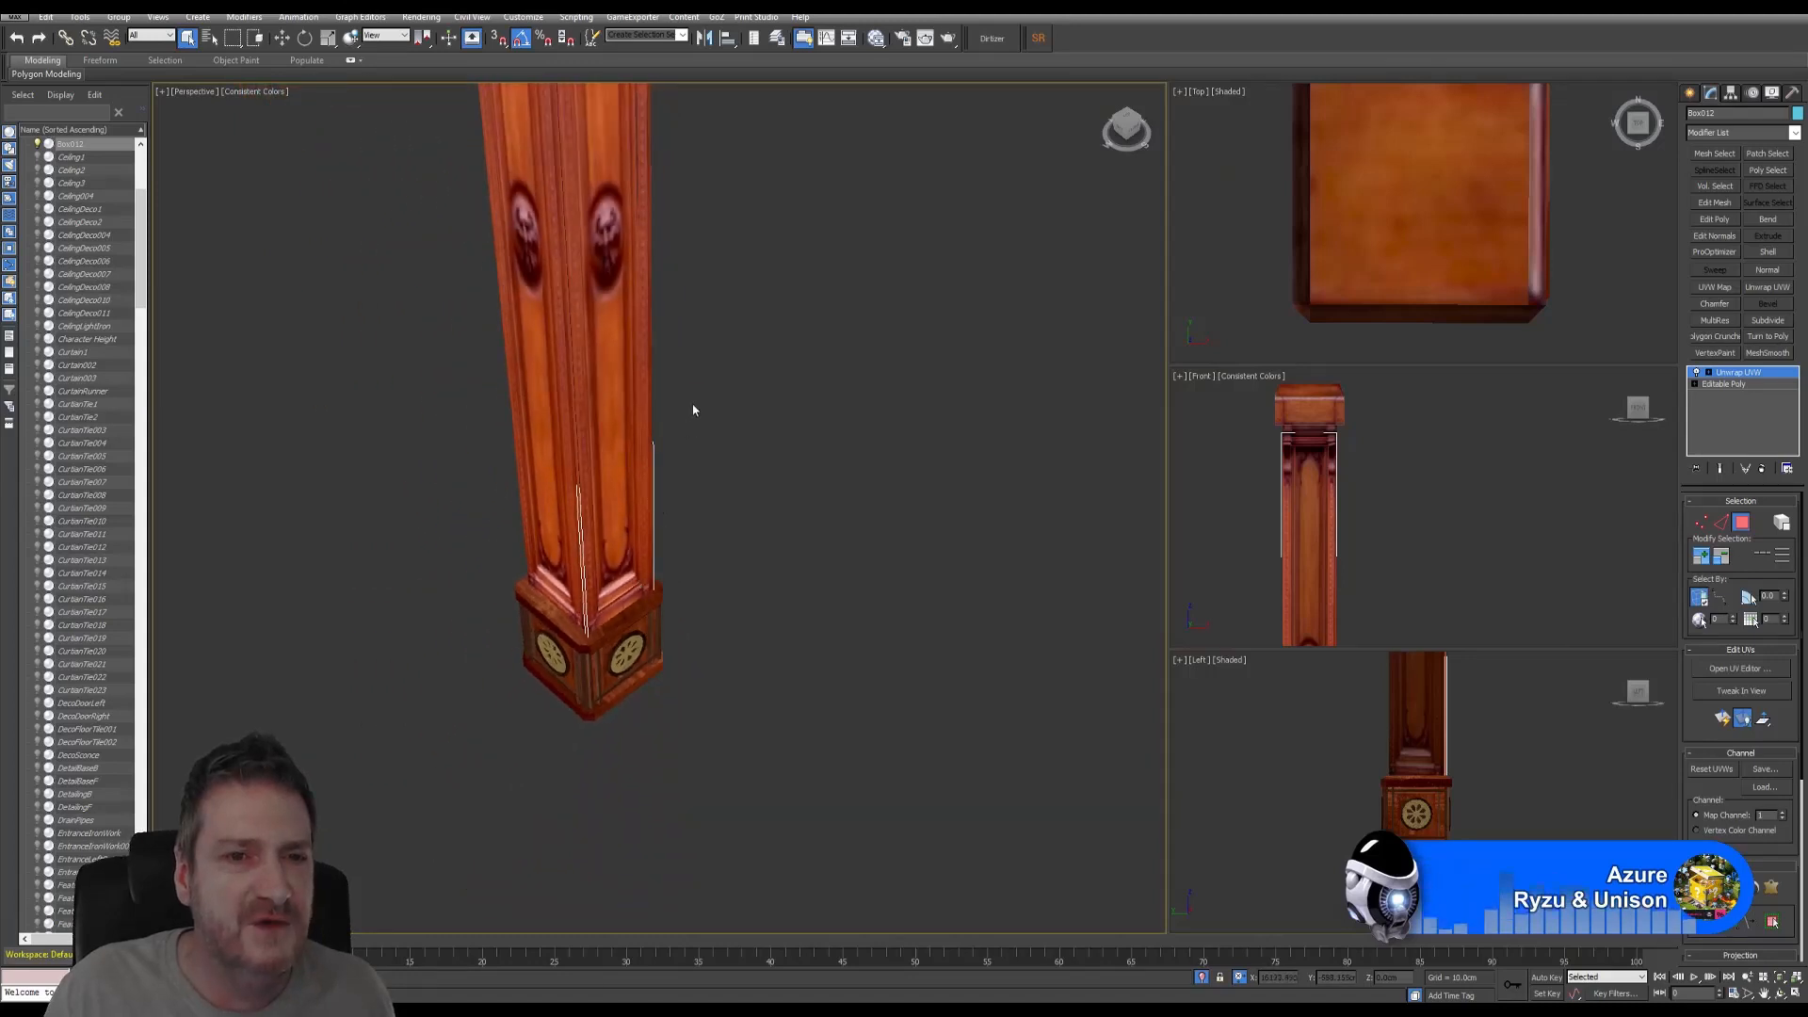
{"action": "middle_click_drag", "start_coordinate": [694, 408], "coordinate": [706, 617]}
{"action": "scroll", "coordinate": [706, 618], "scroll_direction": "down", "scroll_amount": 2}
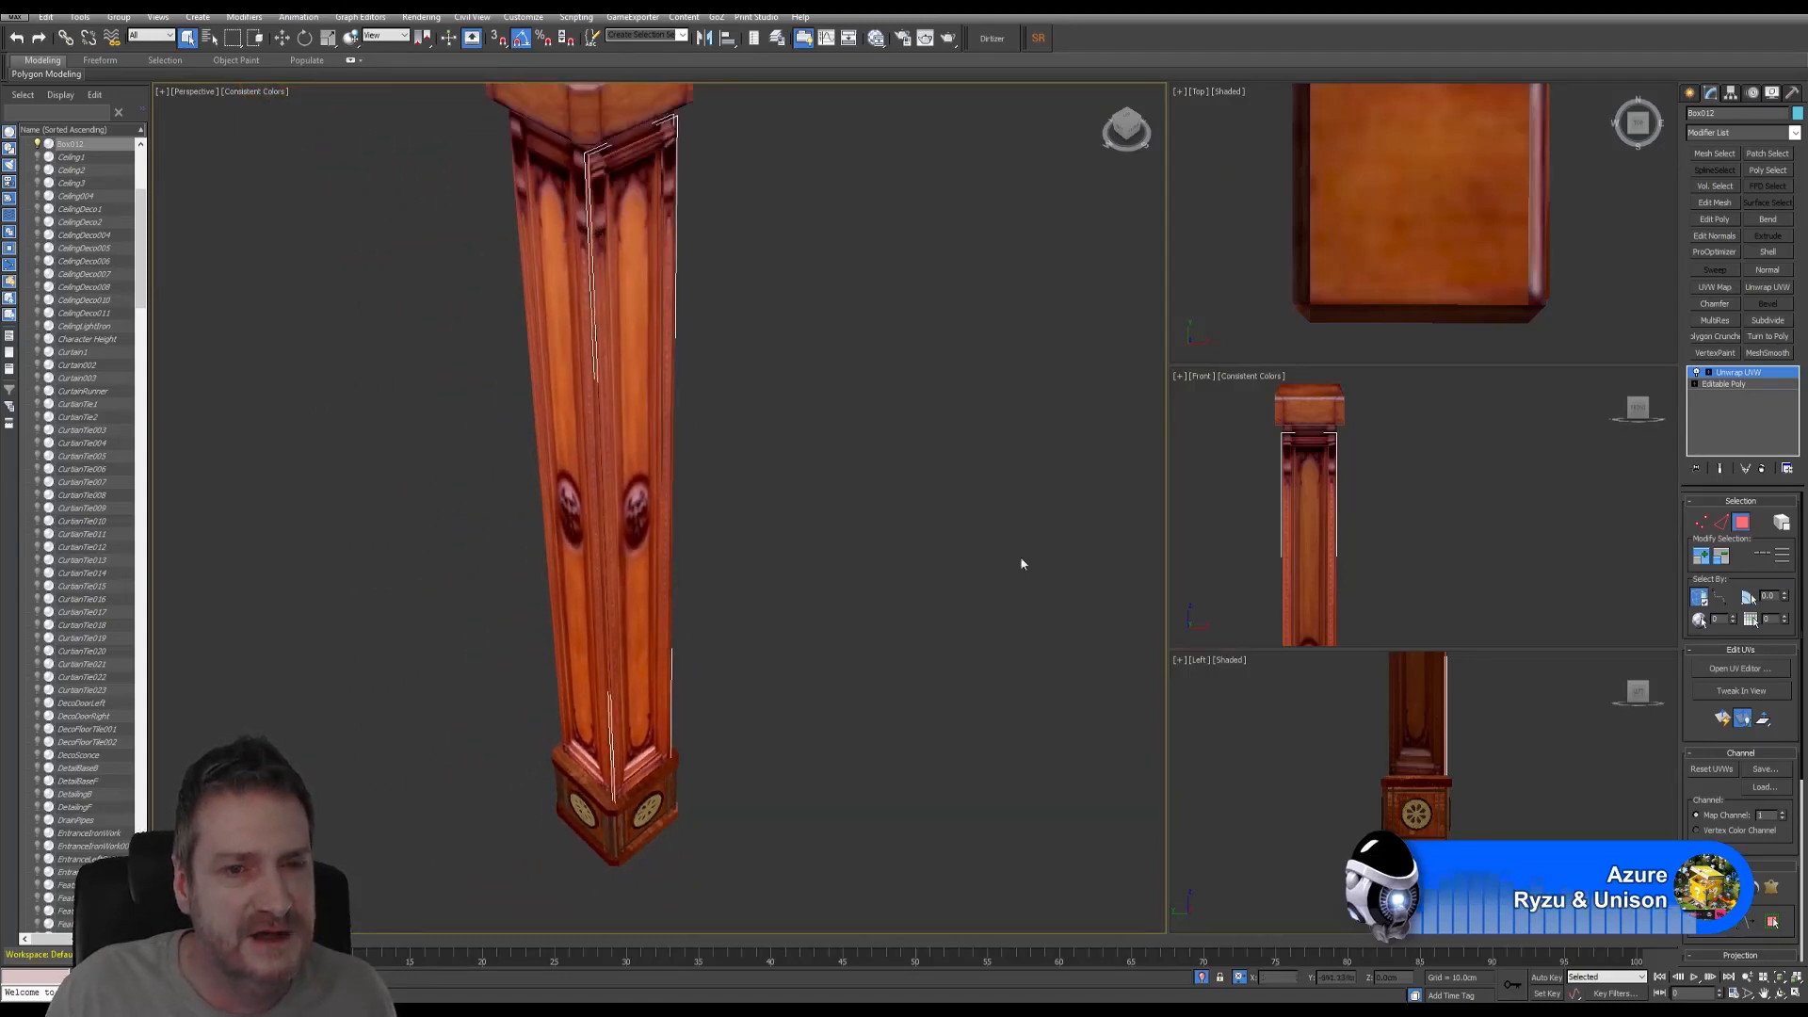
{"action": "left_click", "coordinate": [1778, 994]}
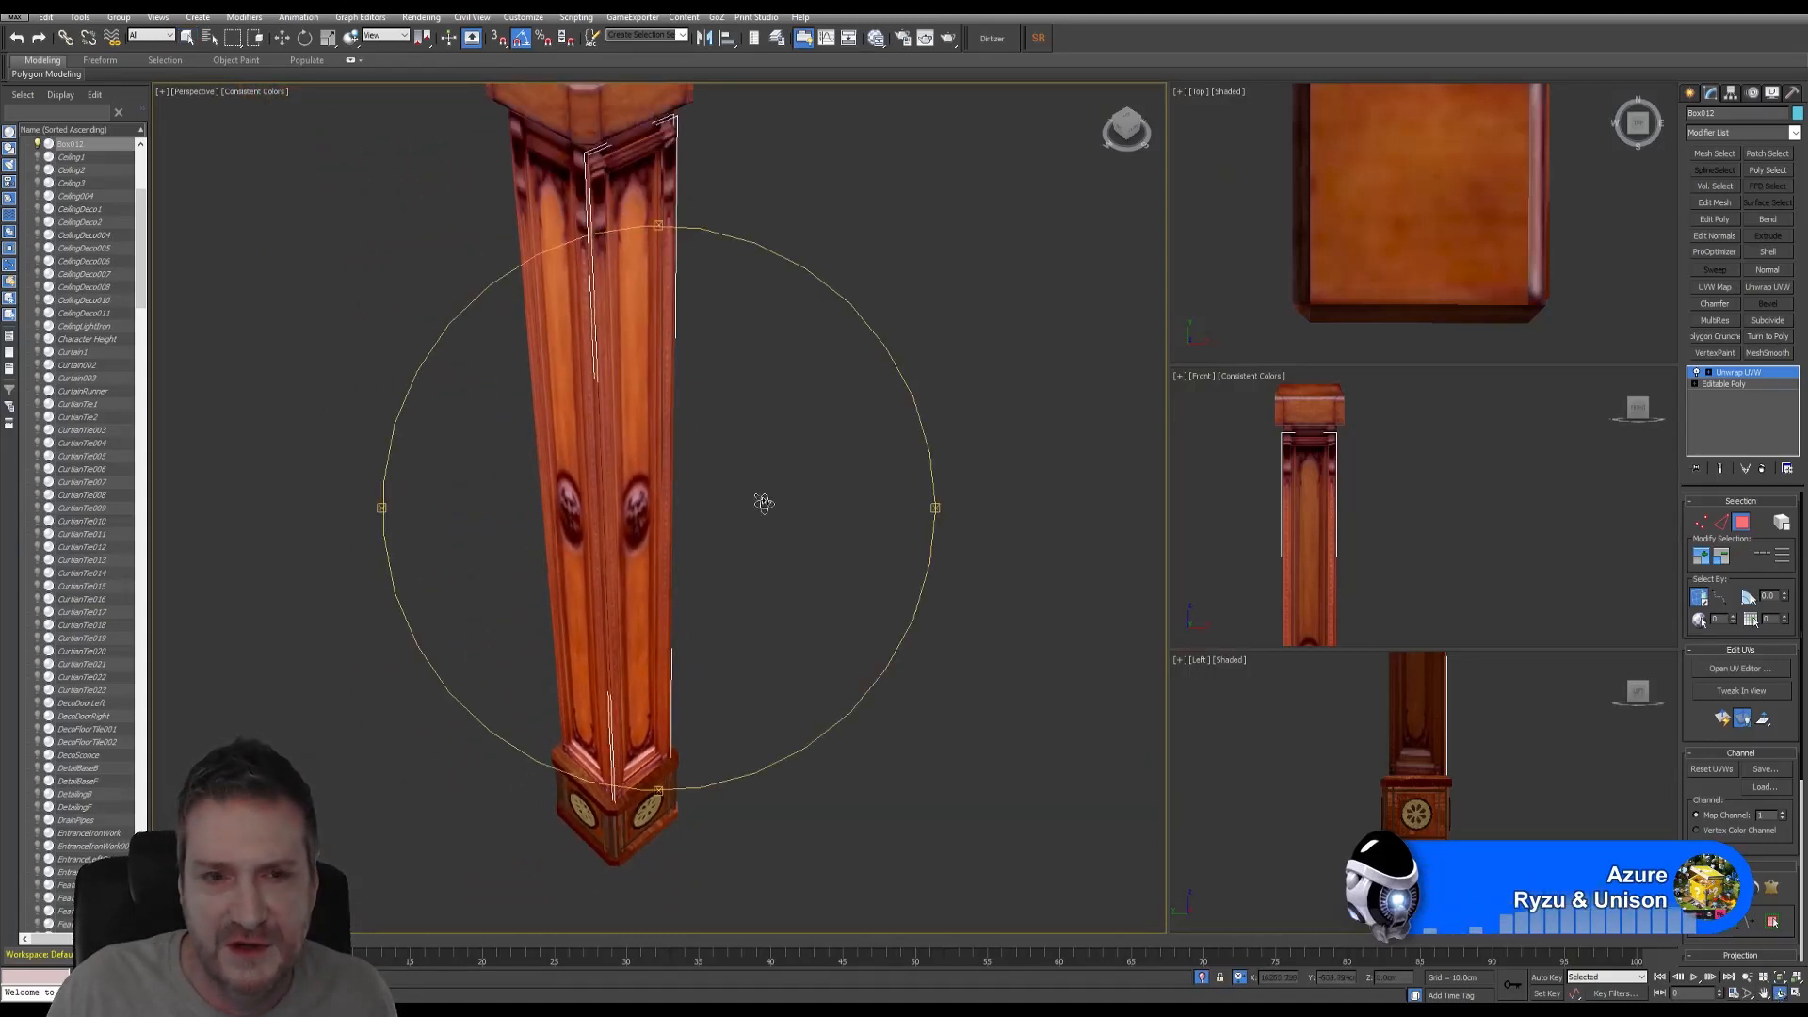
{"action": "left_click_drag", "start_coordinate": [759, 500], "coordinate": [763, 404]}
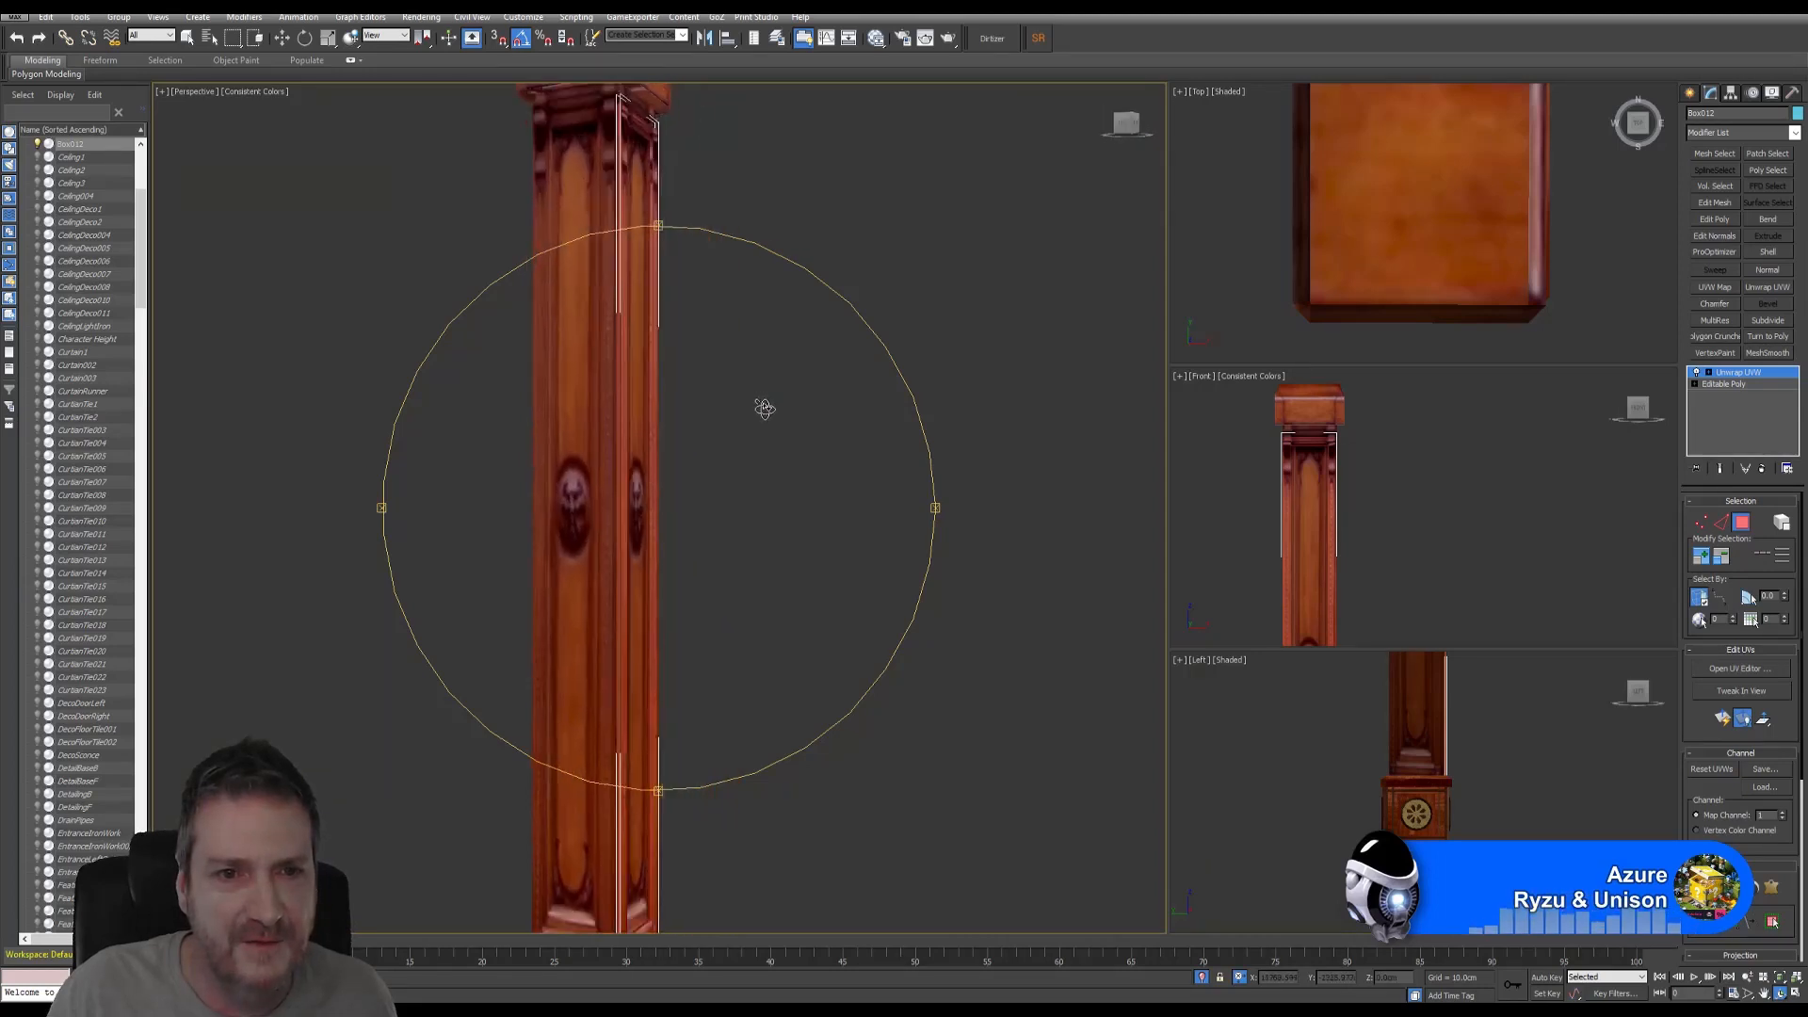
{"action": "scroll", "coordinate": [635, 120], "scroll_direction": "up", "scroll_amount": 6}
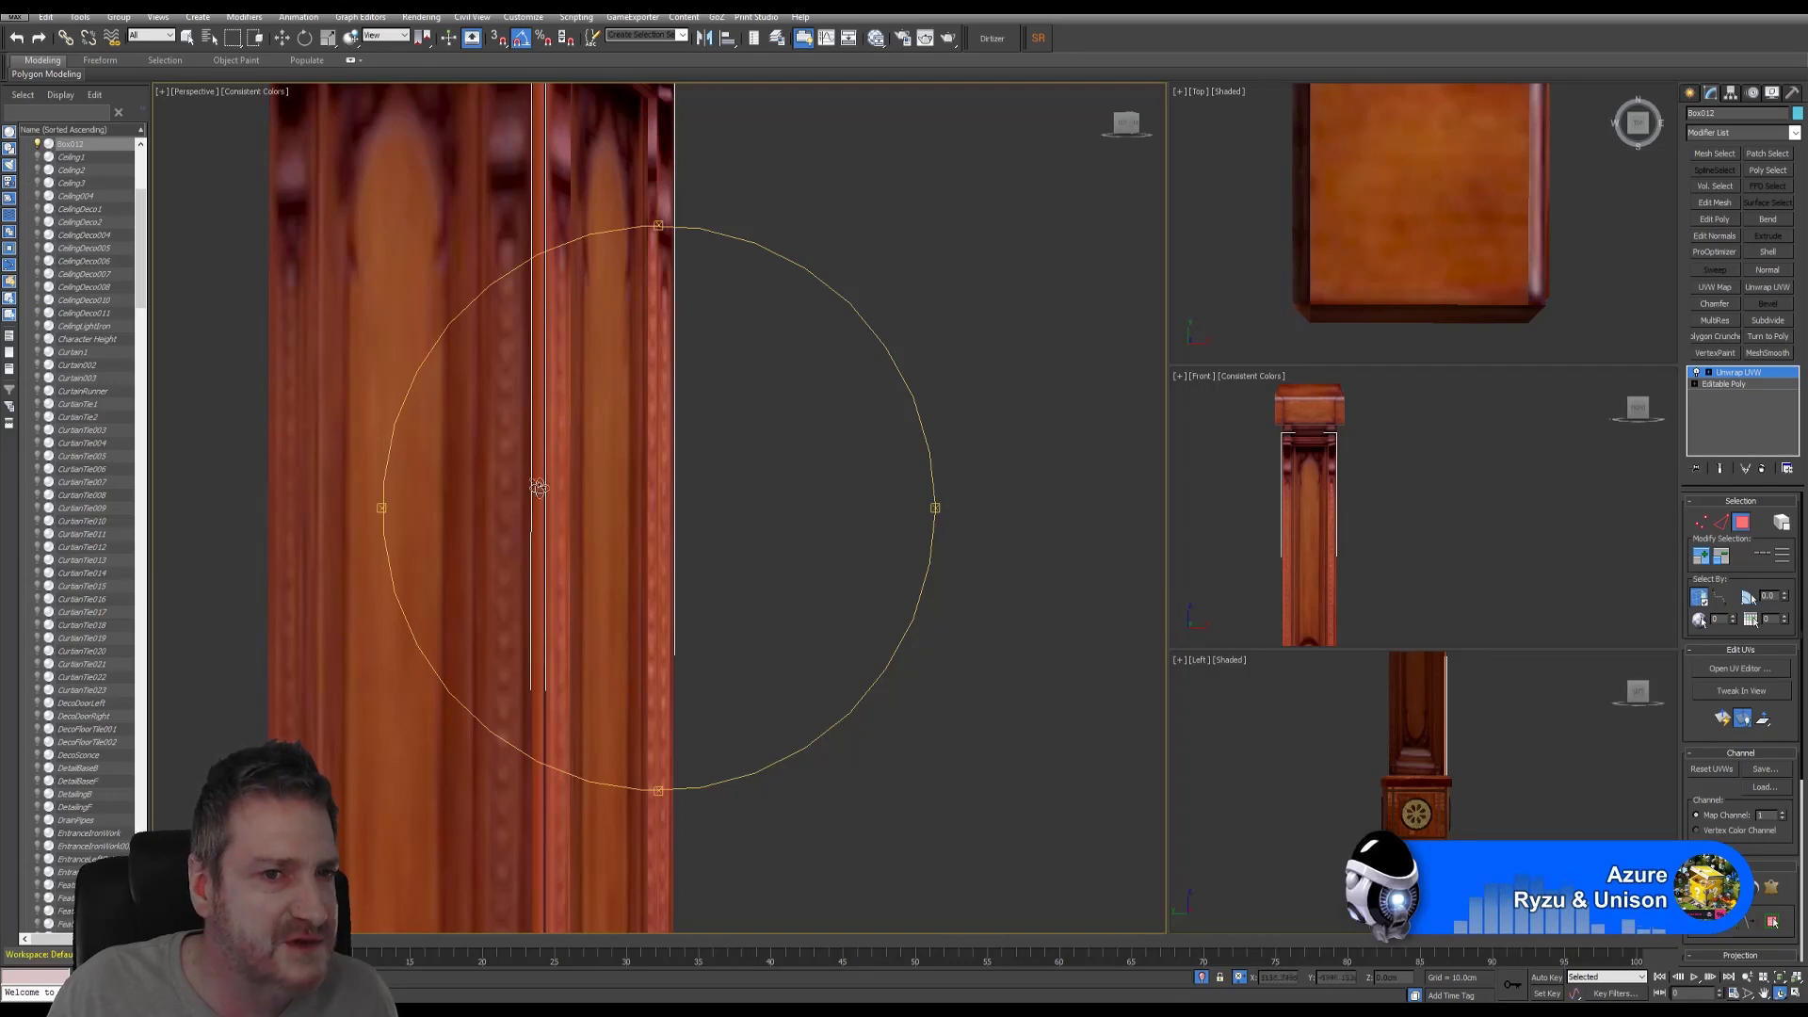
{"action": "left_click_drag", "start_coordinate": [669, 512], "coordinate": [699, 372]}
{"action": "scroll", "coordinate": [692, 371], "scroll_direction": "up", "scroll_amount": 3}
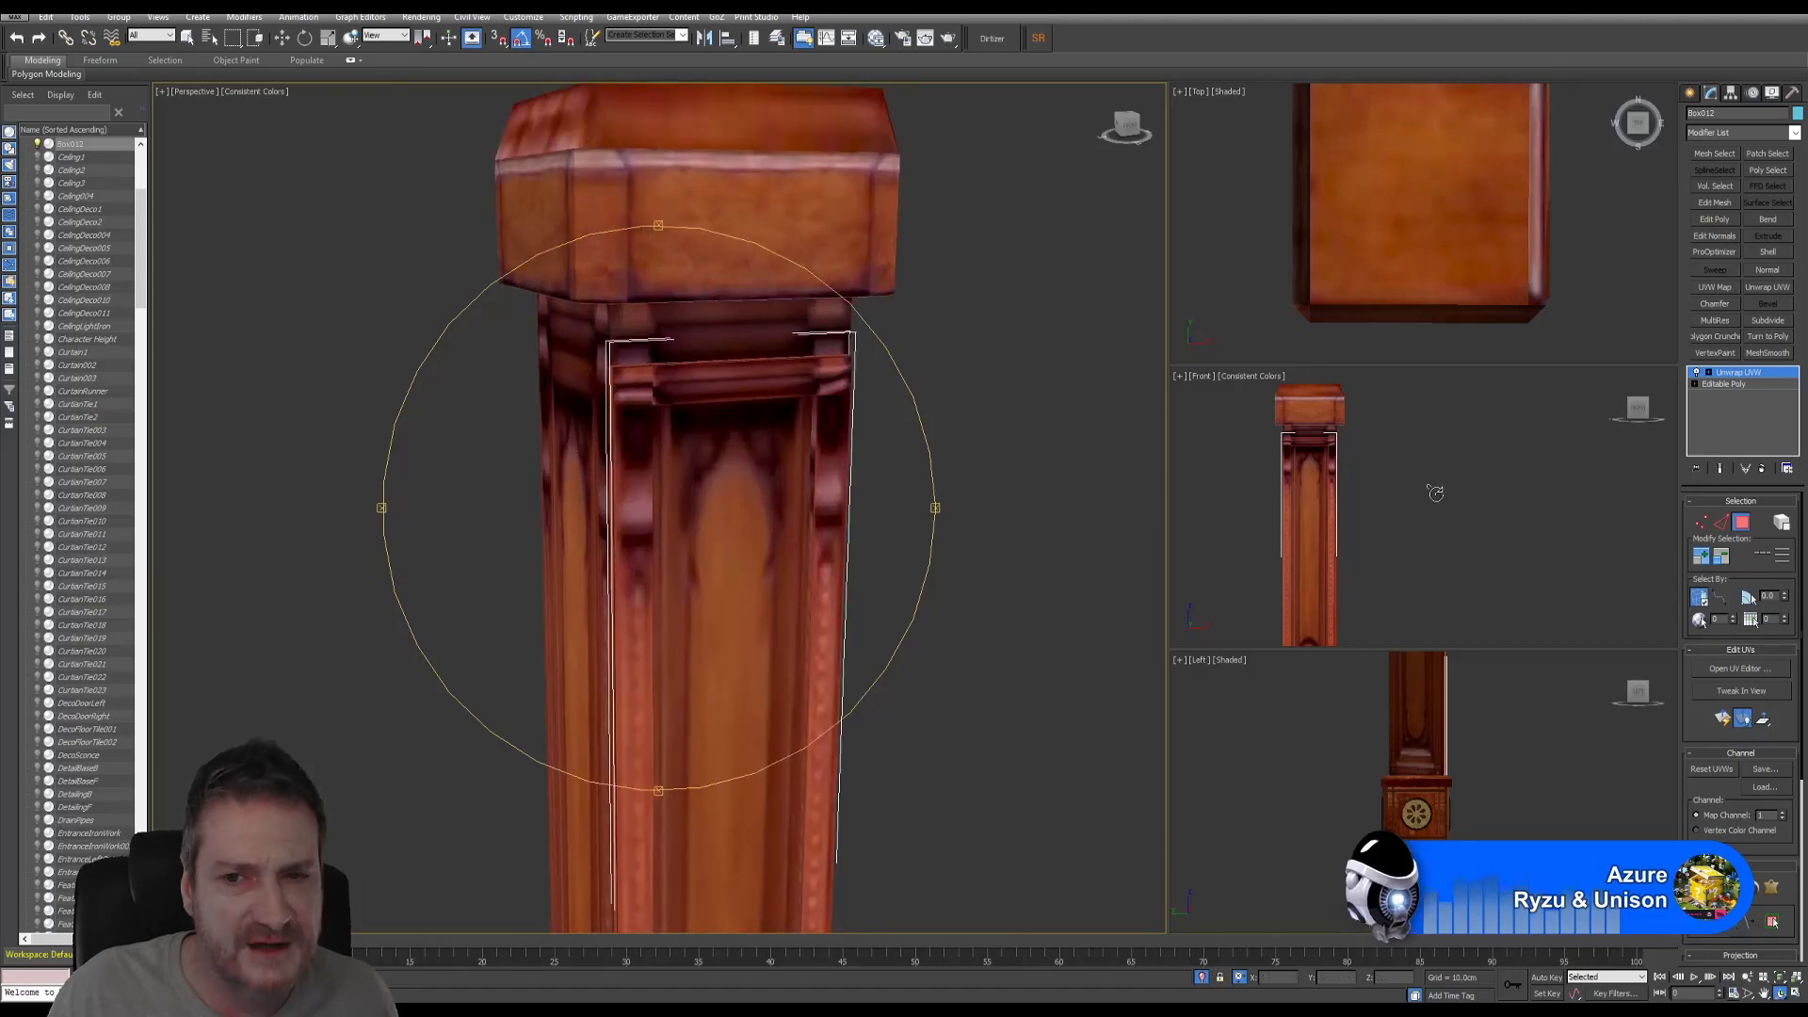
- Maximize the Front viewport and zoom in on the pillar's capital
{"action": "right_click", "coordinate": [1434, 492]}
{"action": "left_click", "coordinate": [1796, 994]}
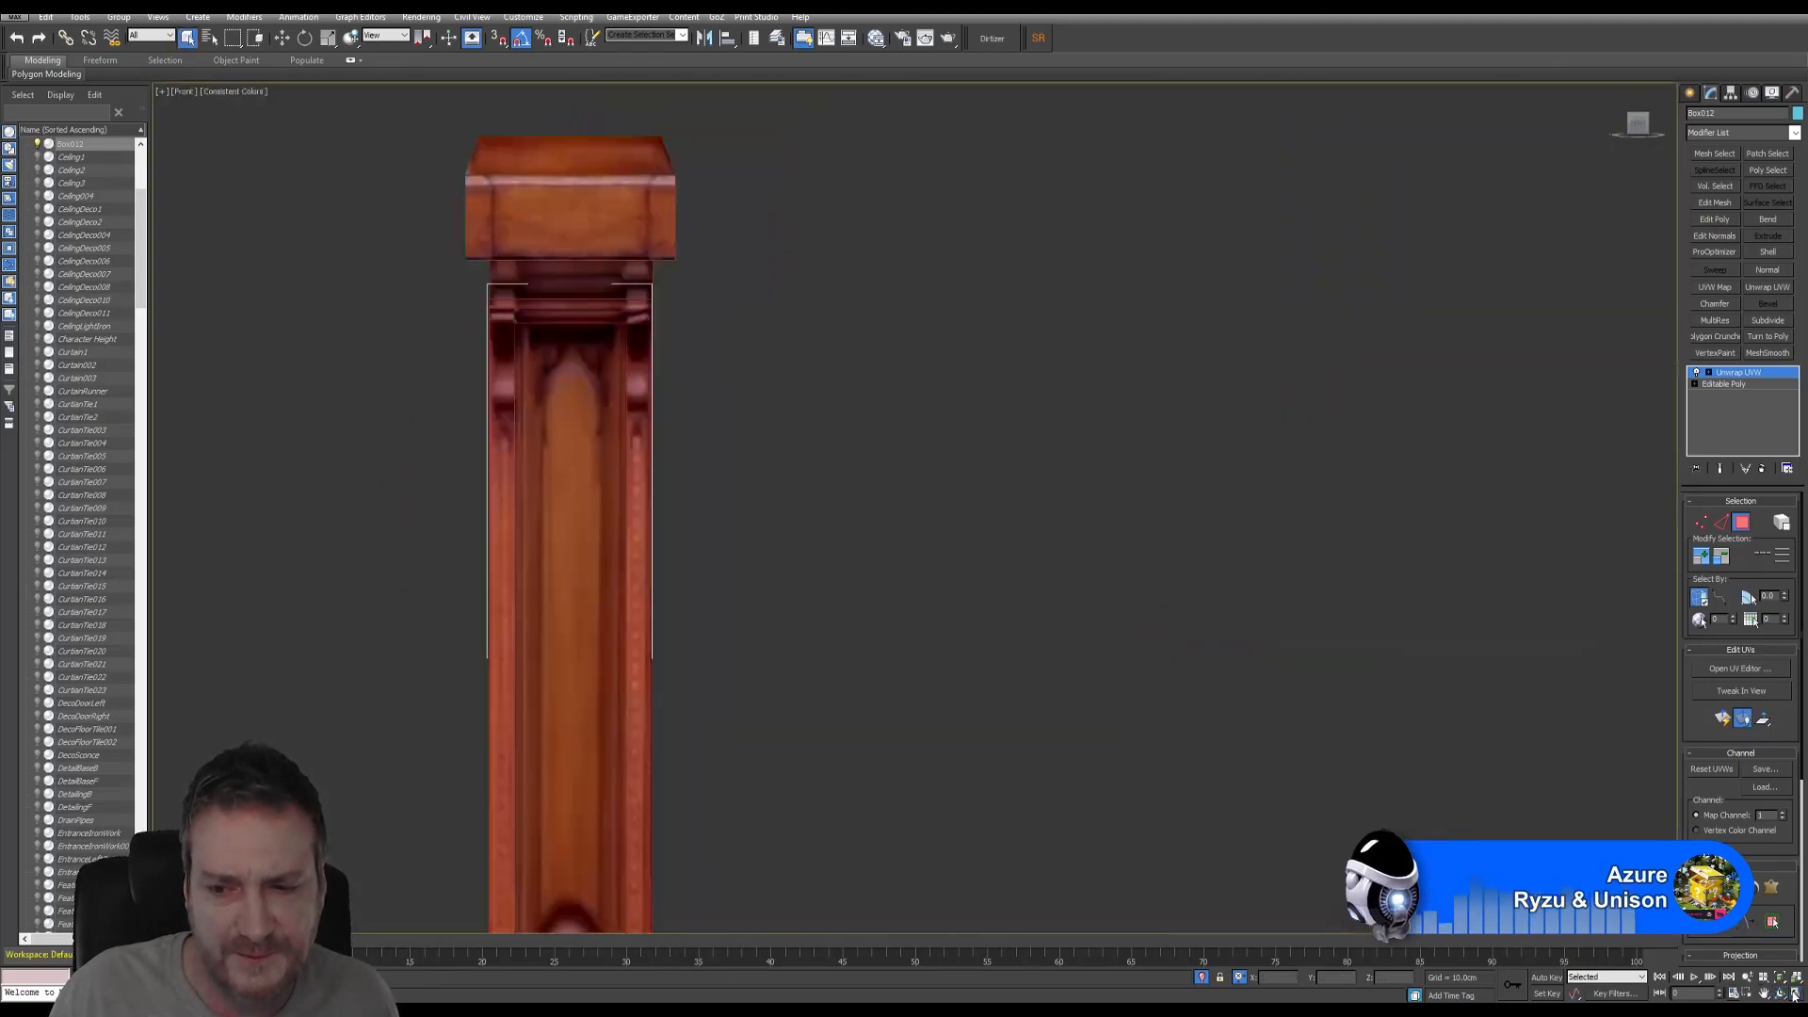
{"action": "middle_click_drag", "start_coordinate": [749, 335], "coordinate": [969, 468]}
{"action": "scroll", "coordinate": [771, 428], "scroll_direction": "up", "scroll_amount": 5}
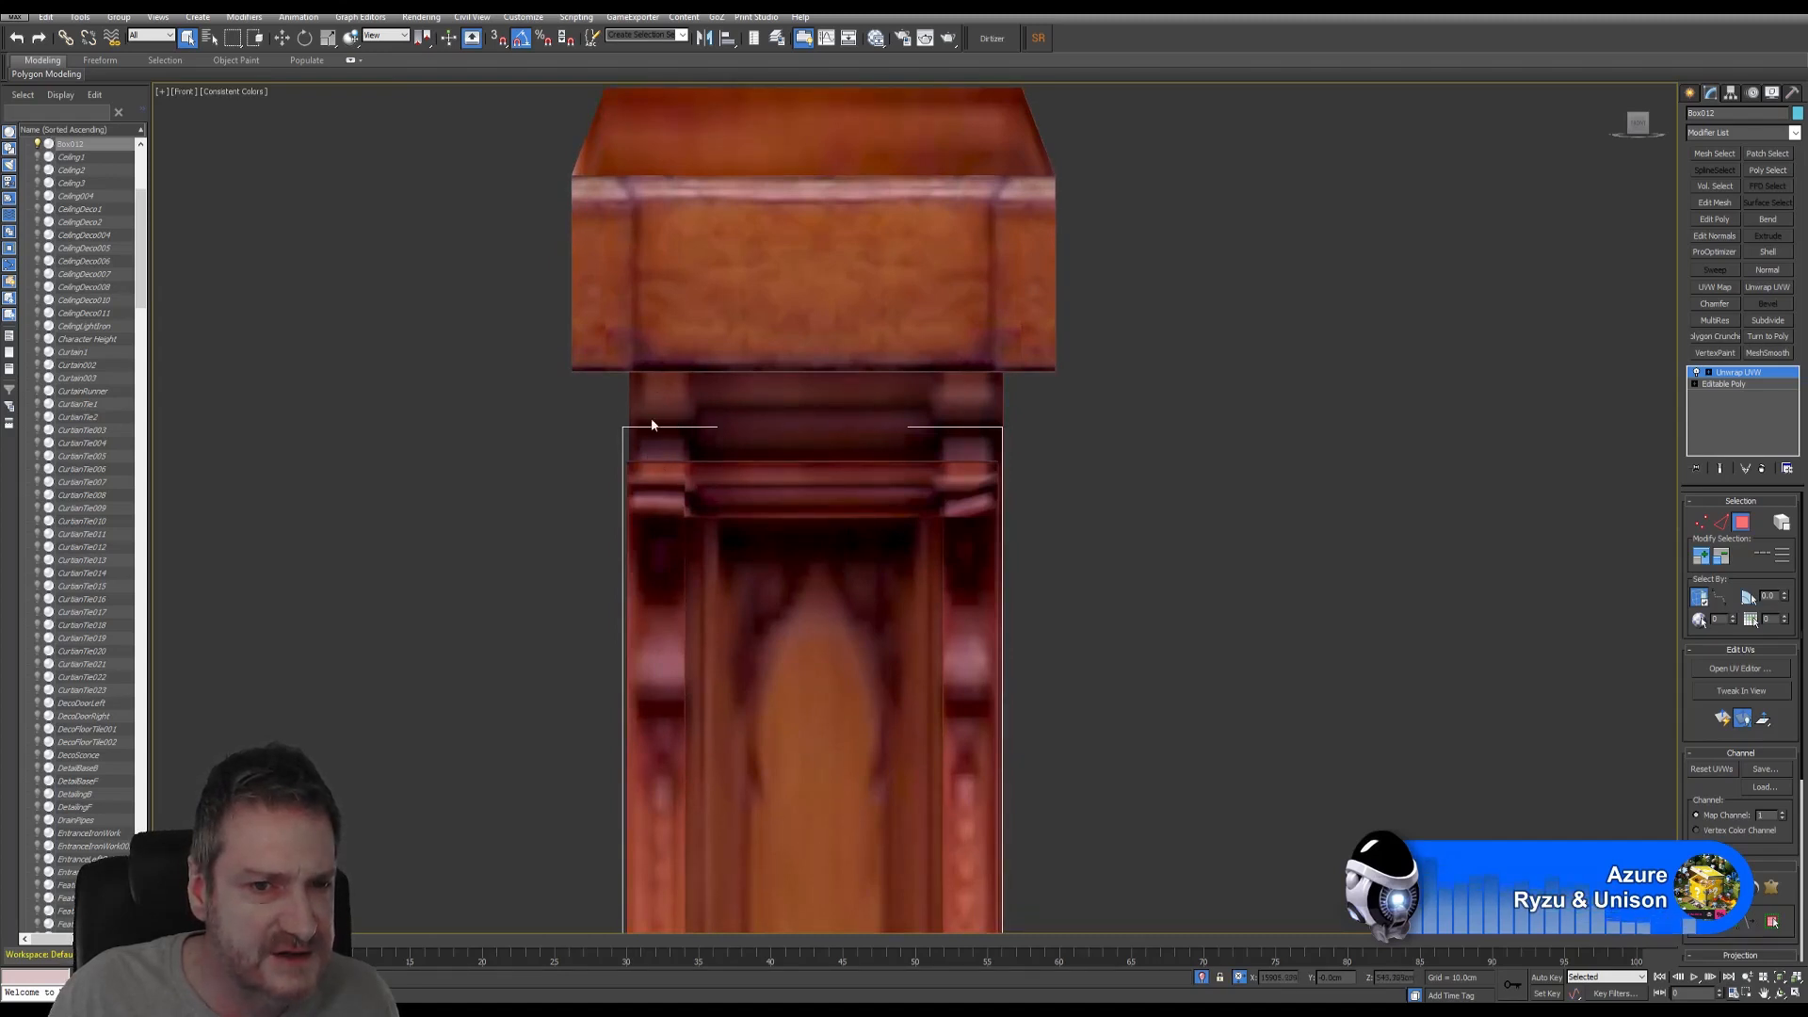
{"action": "left_click", "coordinate": [1740, 523]}
- Draw a small box, Box013, under the cap's left corner
{"action": "left_click", "coordinate": [1690, 92]}
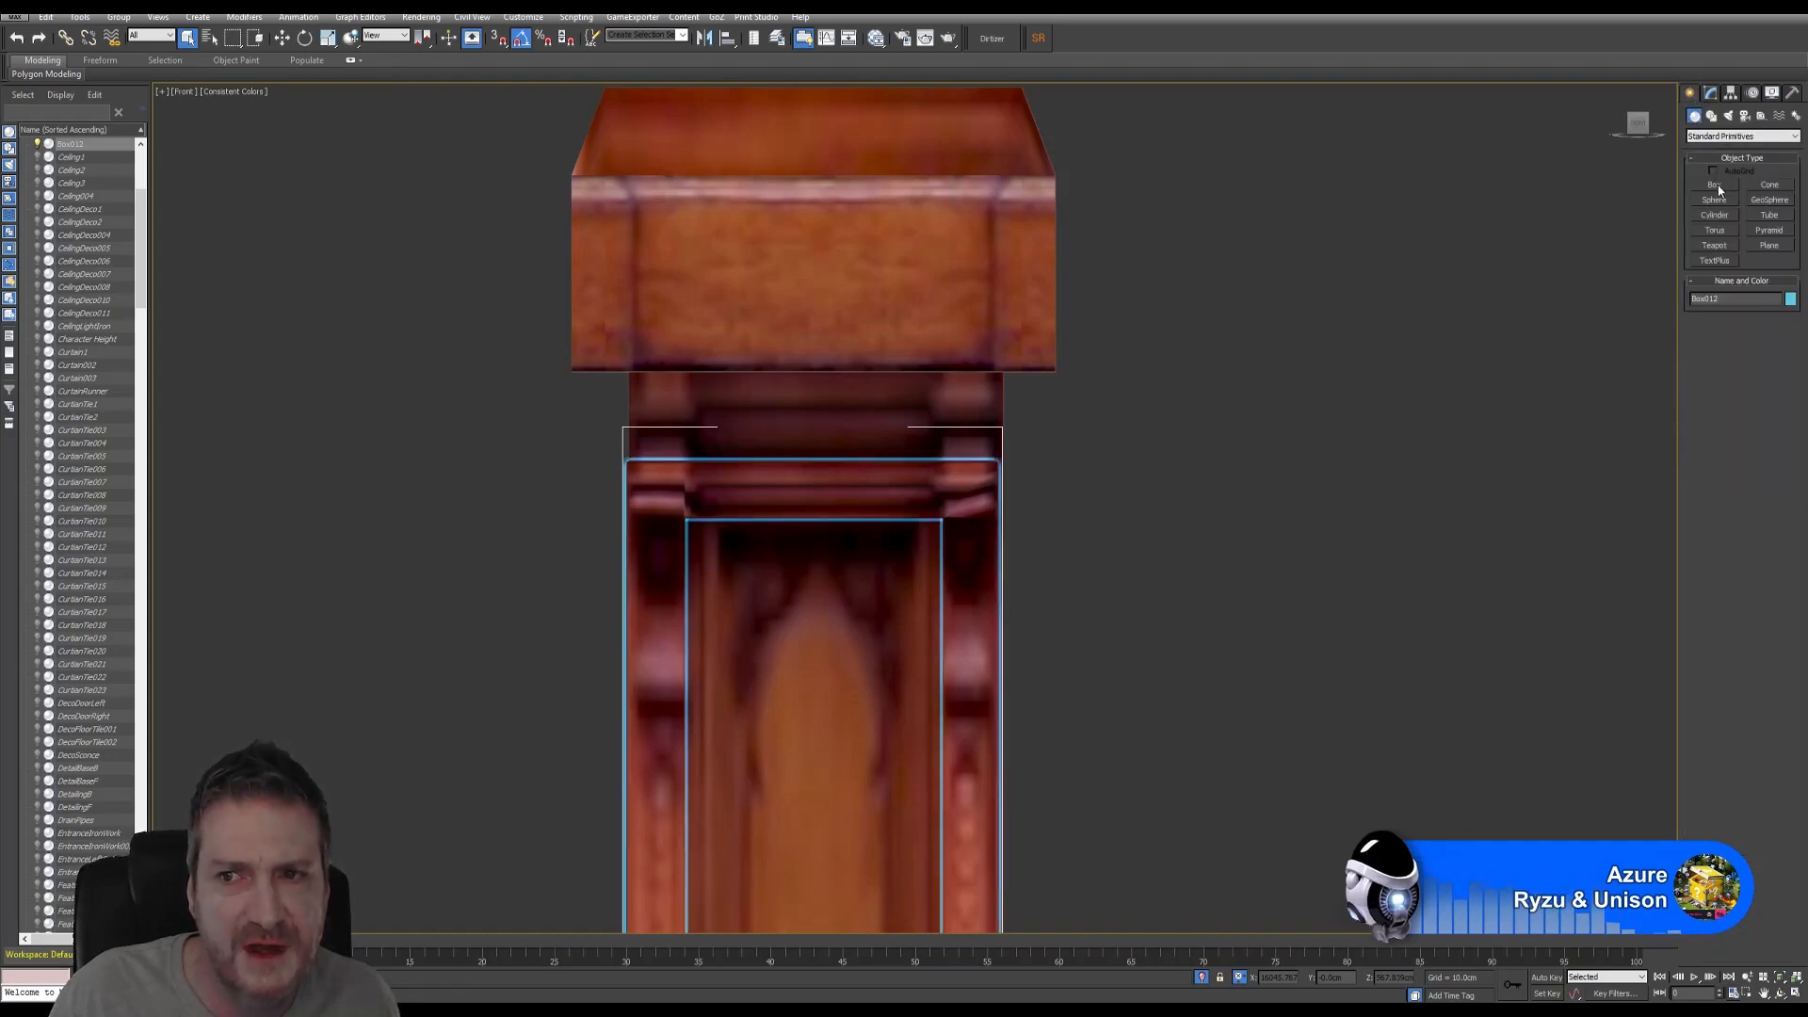
{"action": "left_click", "coordinate": [1716, 186]}
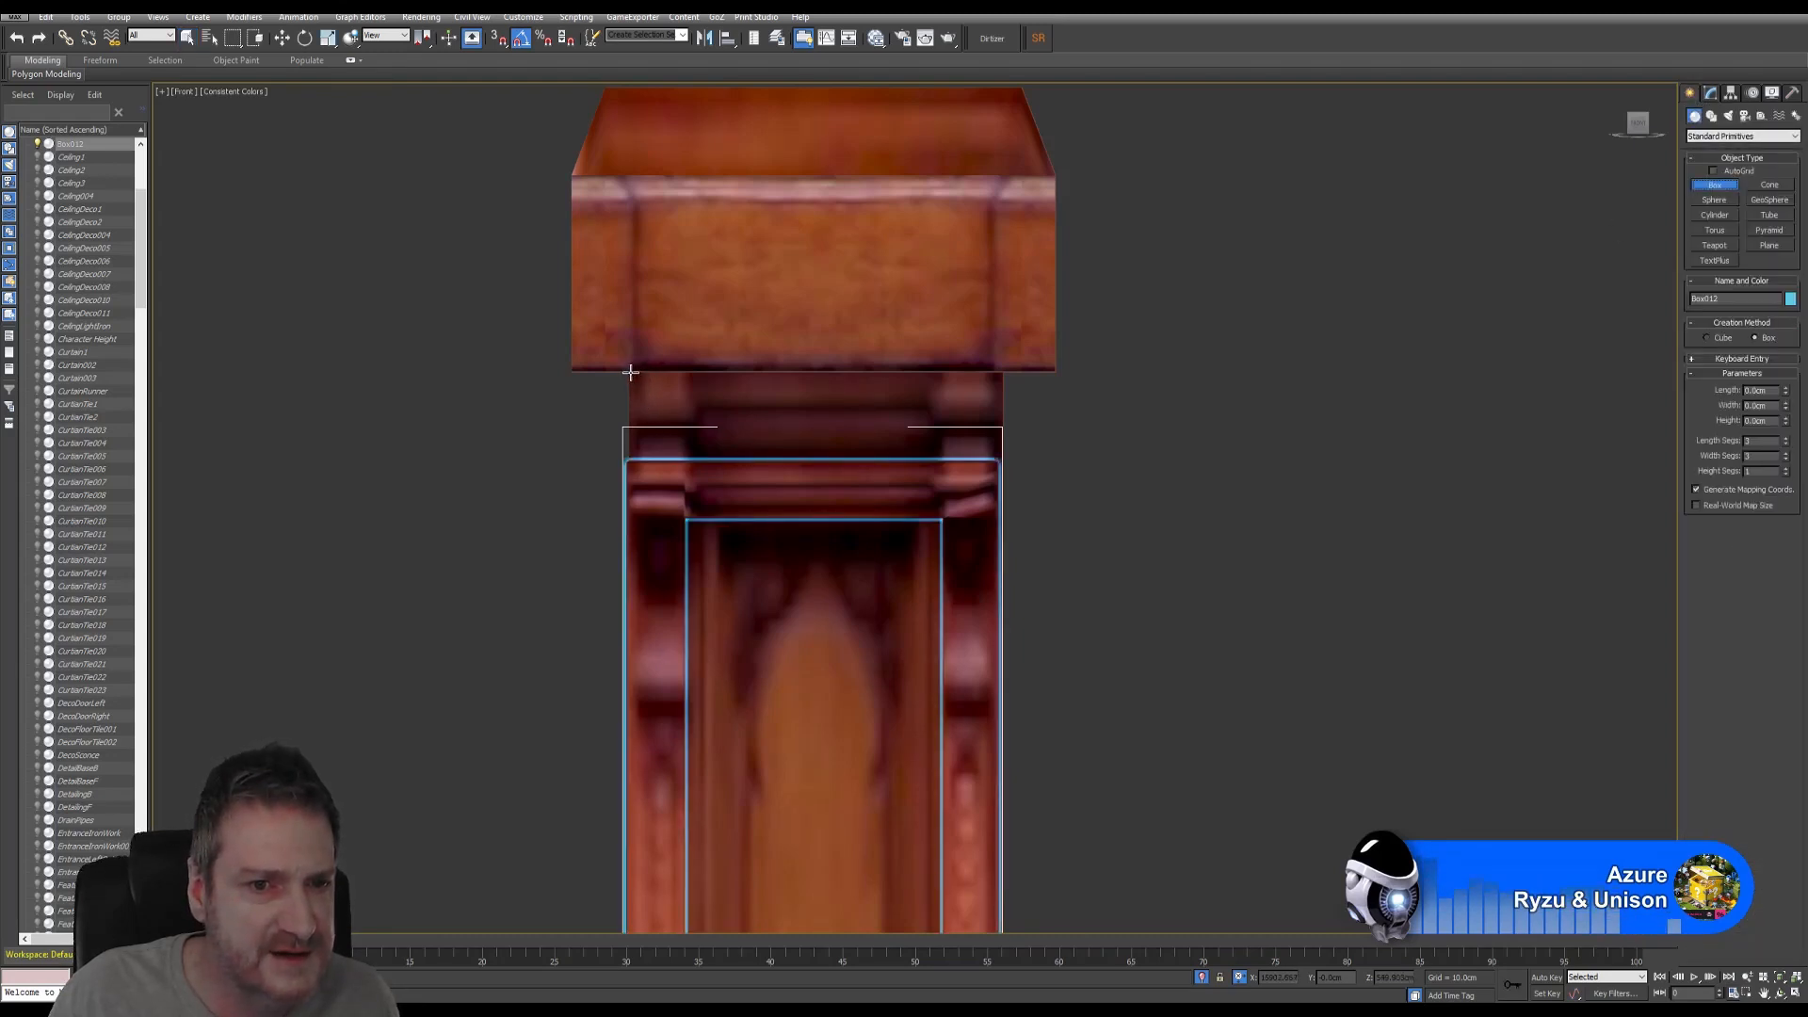
{"action": "left_click_drag", "start_coordinate": [630, 372], "coordinate": [694, 428]}
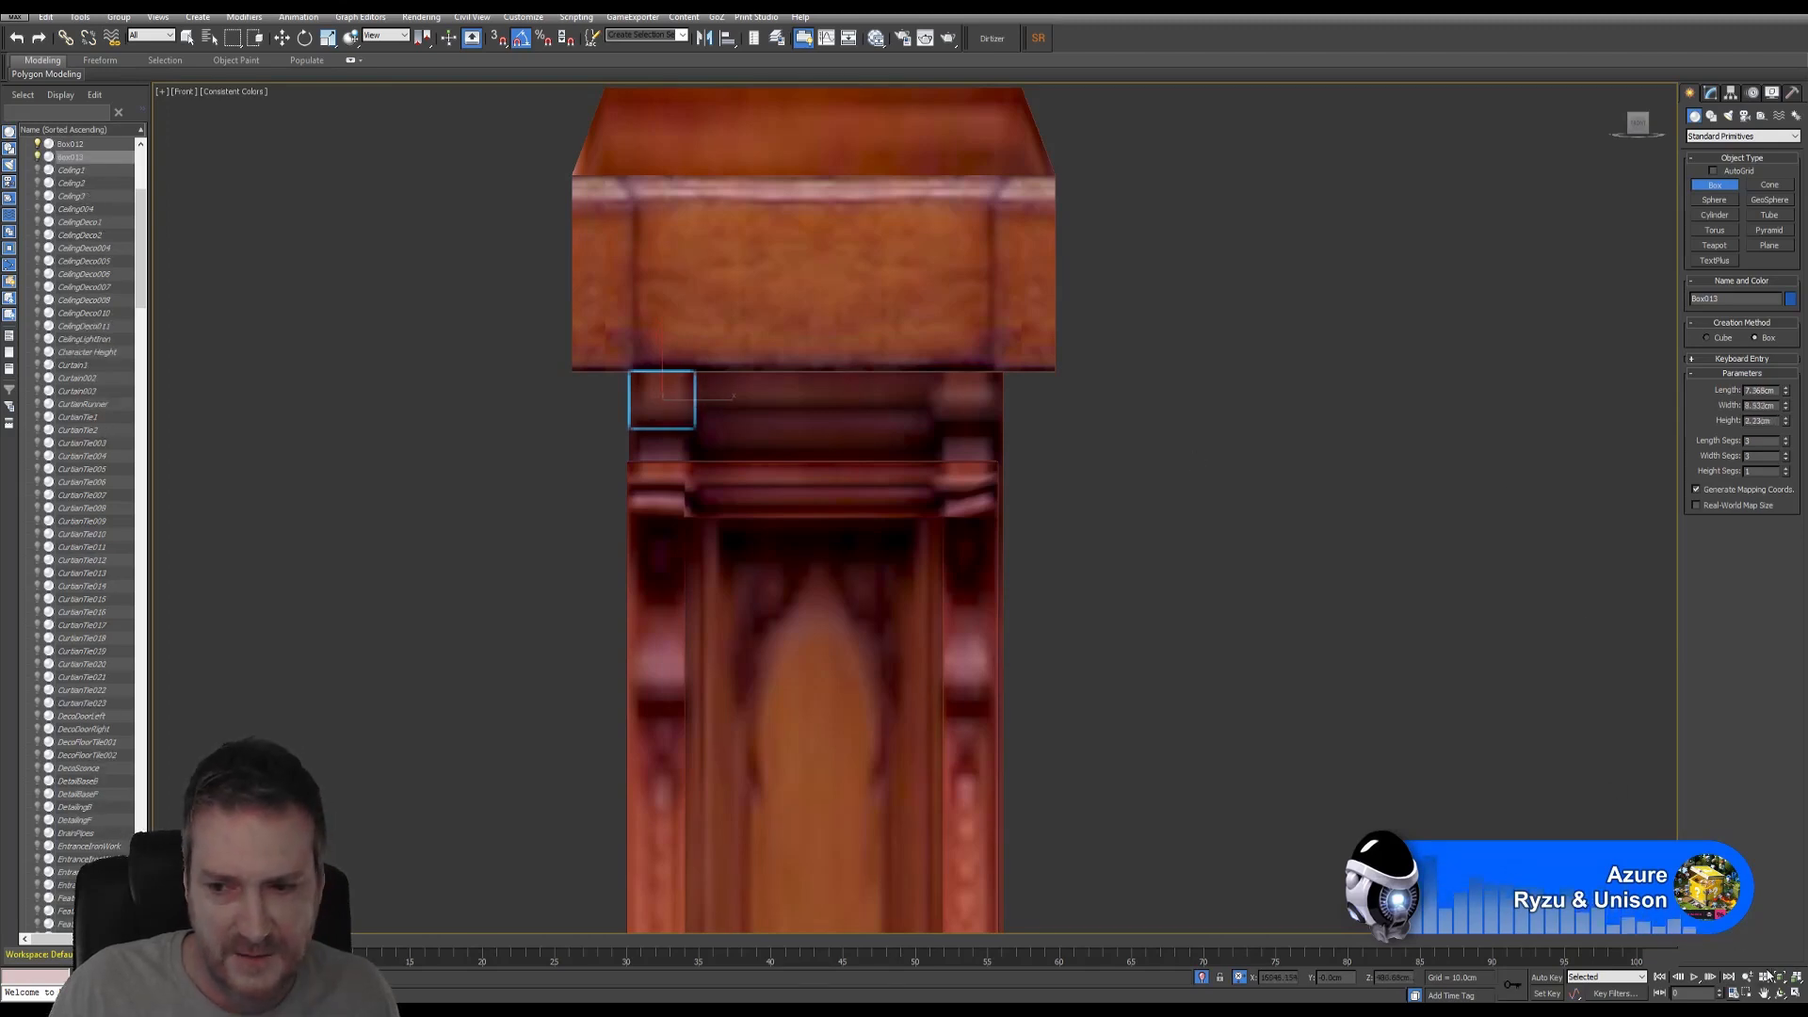
- In the maximized Top view, move Box013 along Y onto the pillar and up to the larger box's edge
{"action": "left_click", "coordinate": [1795, 994]}
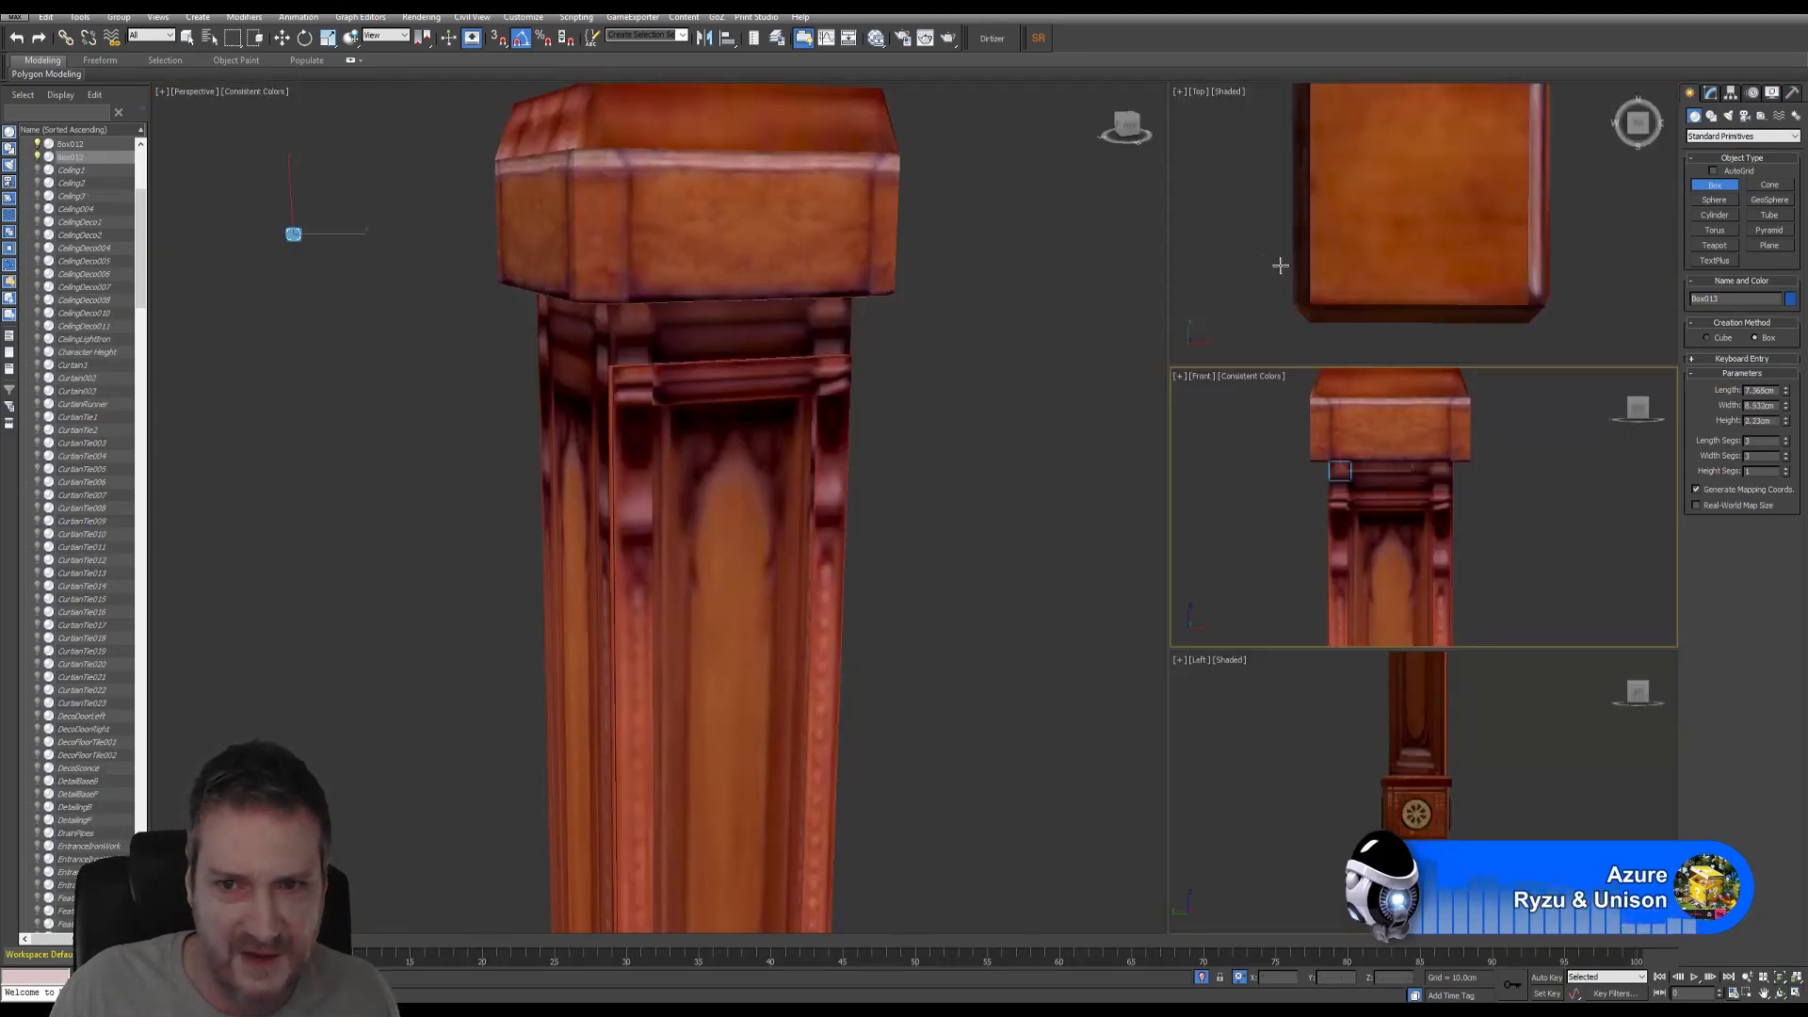
{"action": "left_click", "coordinate": [1795, 995]}
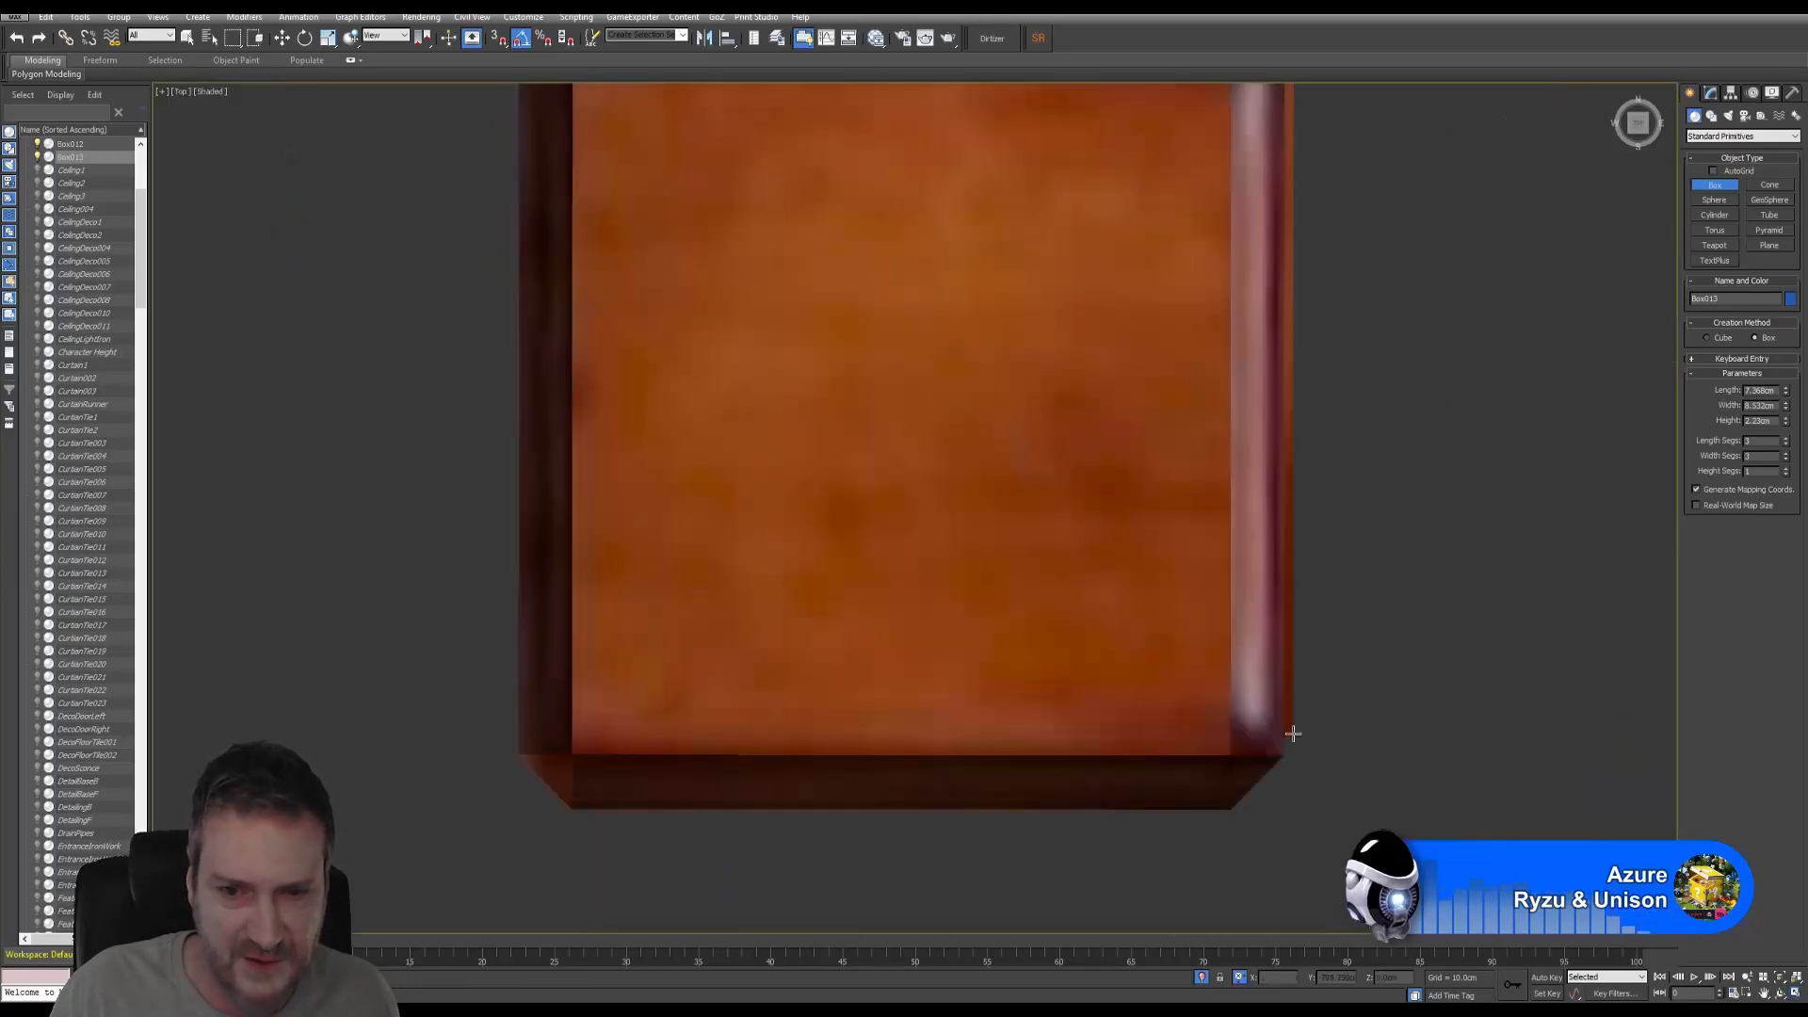
{"action": "scroll", "coordinate": [898, 614], "scroll_direction": "down", "scroll_amount": 6}
{"action": "scroll", "coordinate": [897, 614], "scroll_direction": "down", "scroll_amount": 8}
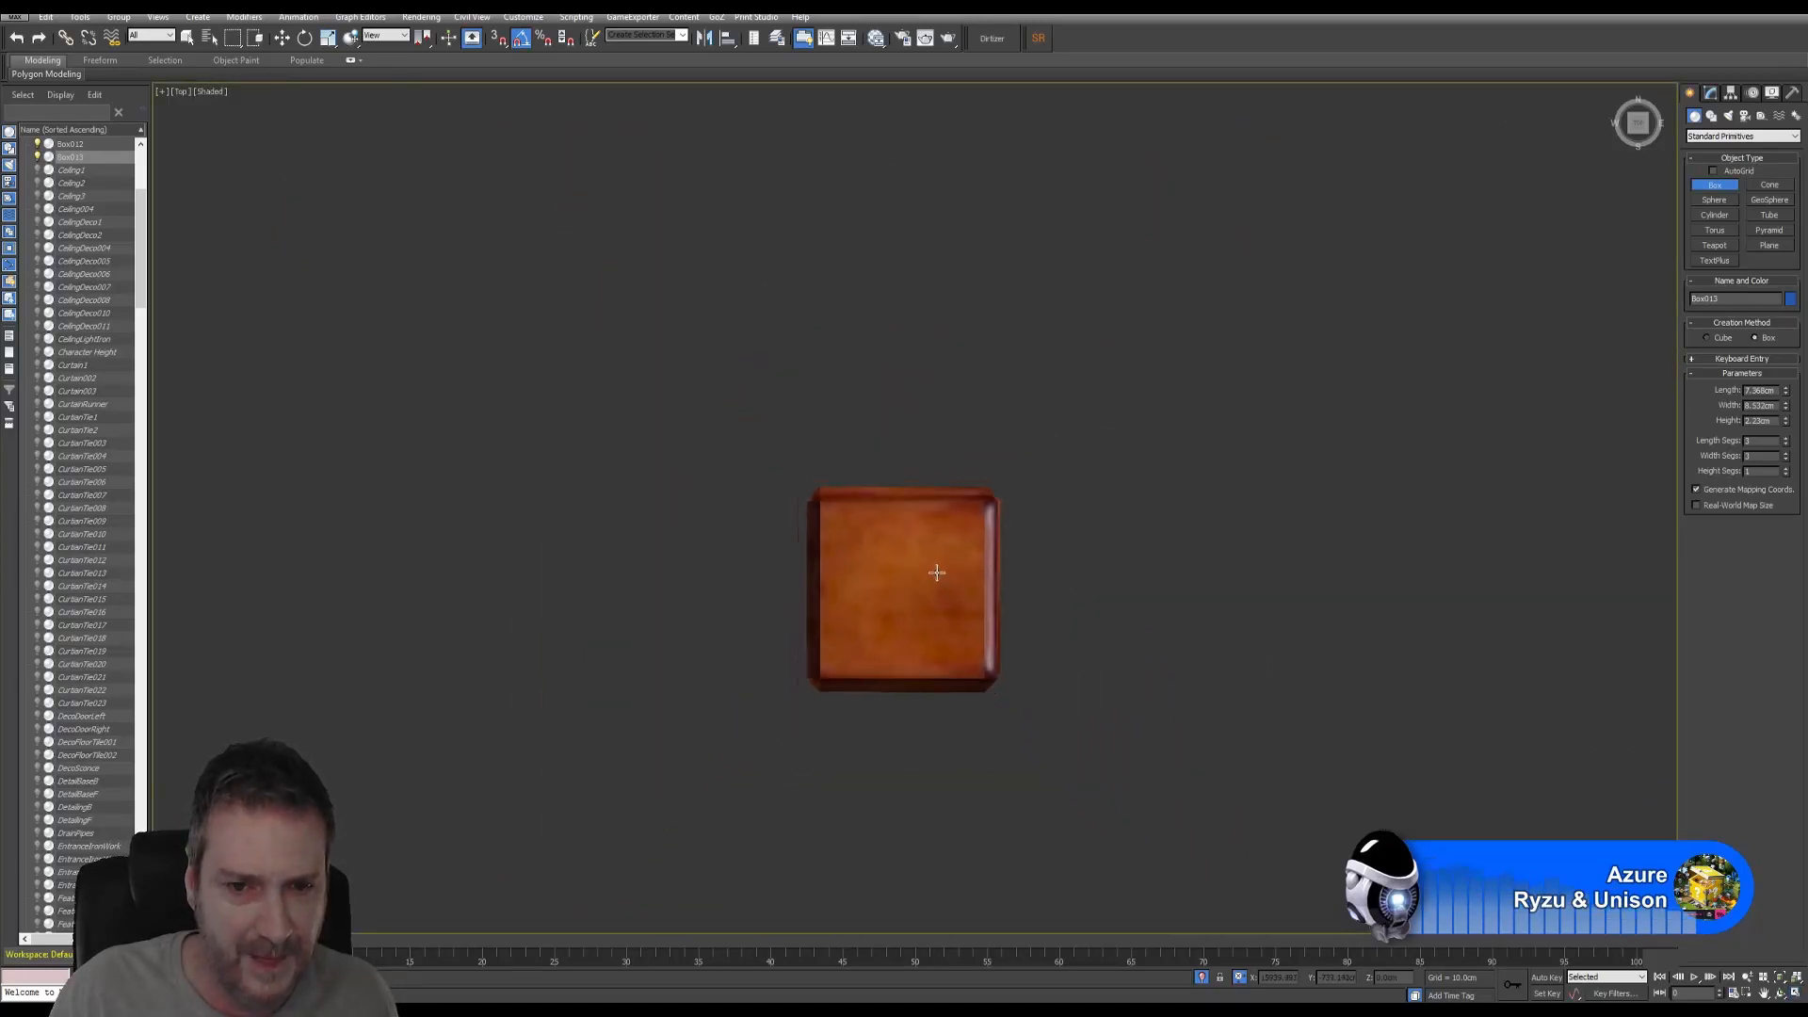
{"action": "scroll", "coordinate": [969, 465], "scroll_direction": "down", "scroll_amount": 4}
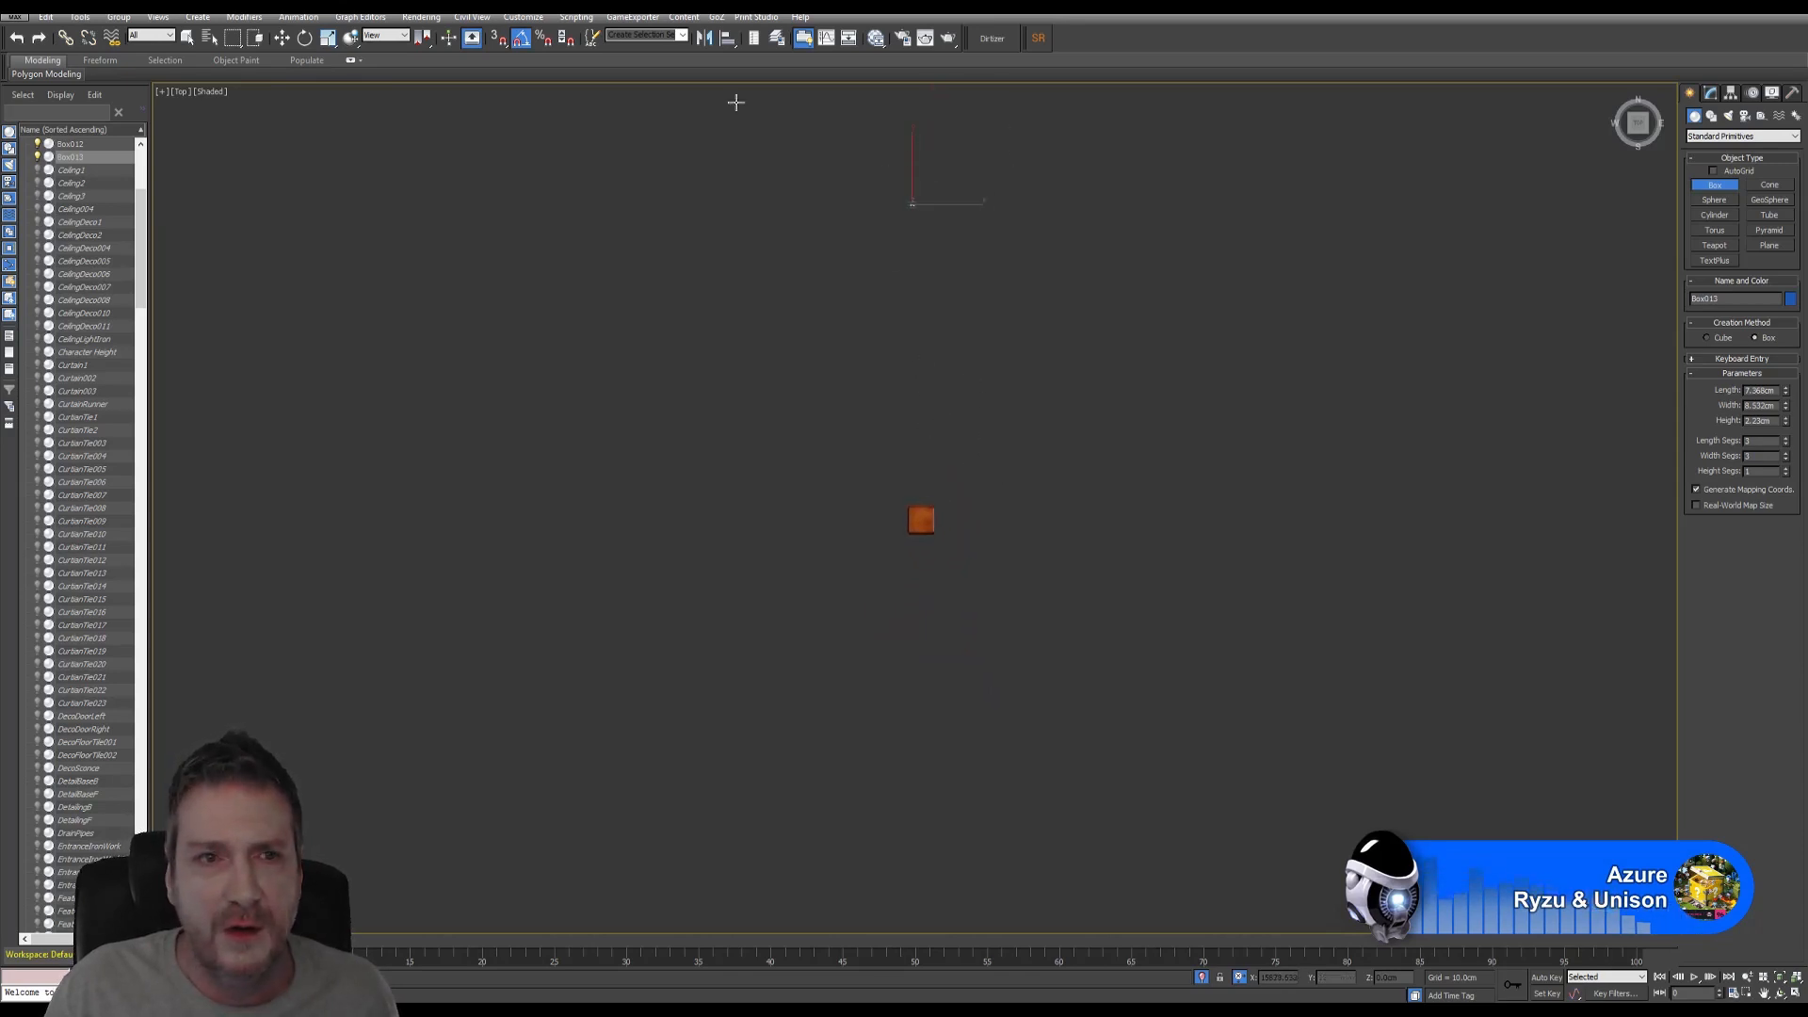
{"action": "key", "text": "w"}
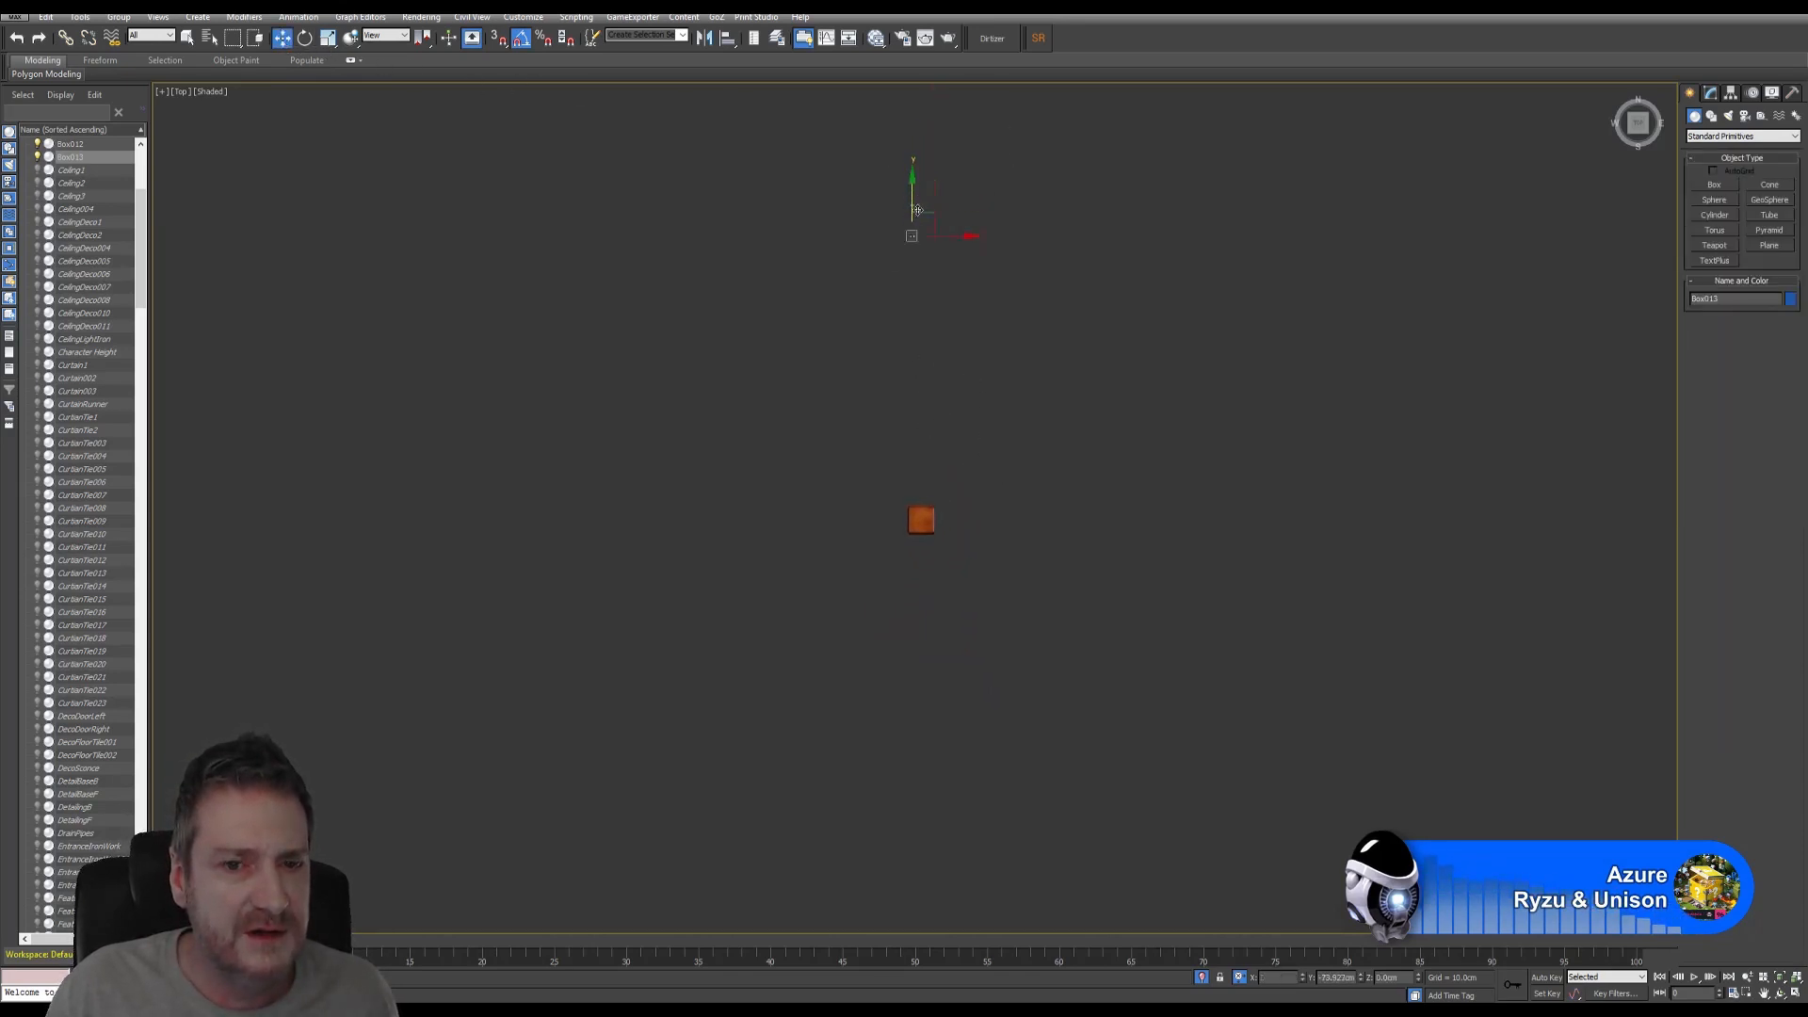
{"action": "left_click_drag", "start_coordinate": [917, 169], "coordinate": [924, 501]}
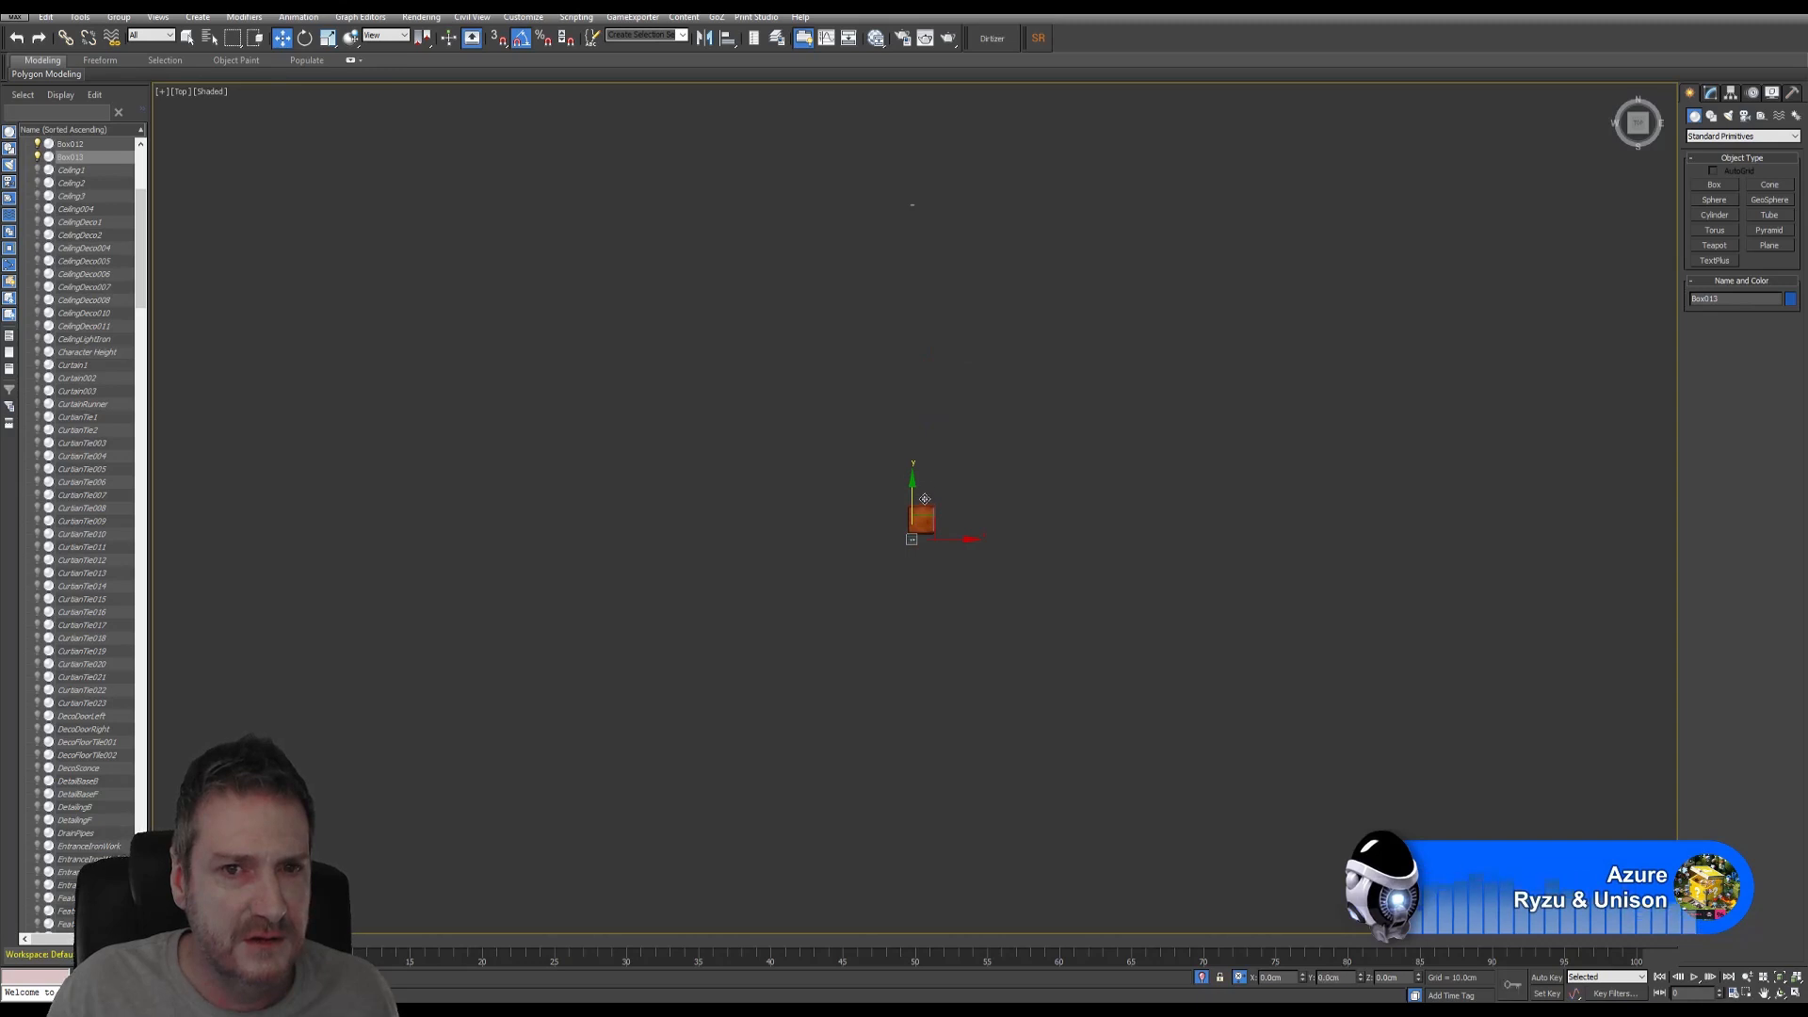
{"action": "scroll", "coordinate": [942, 174], "scroll_direction": "up", "scroll_amount": 4}
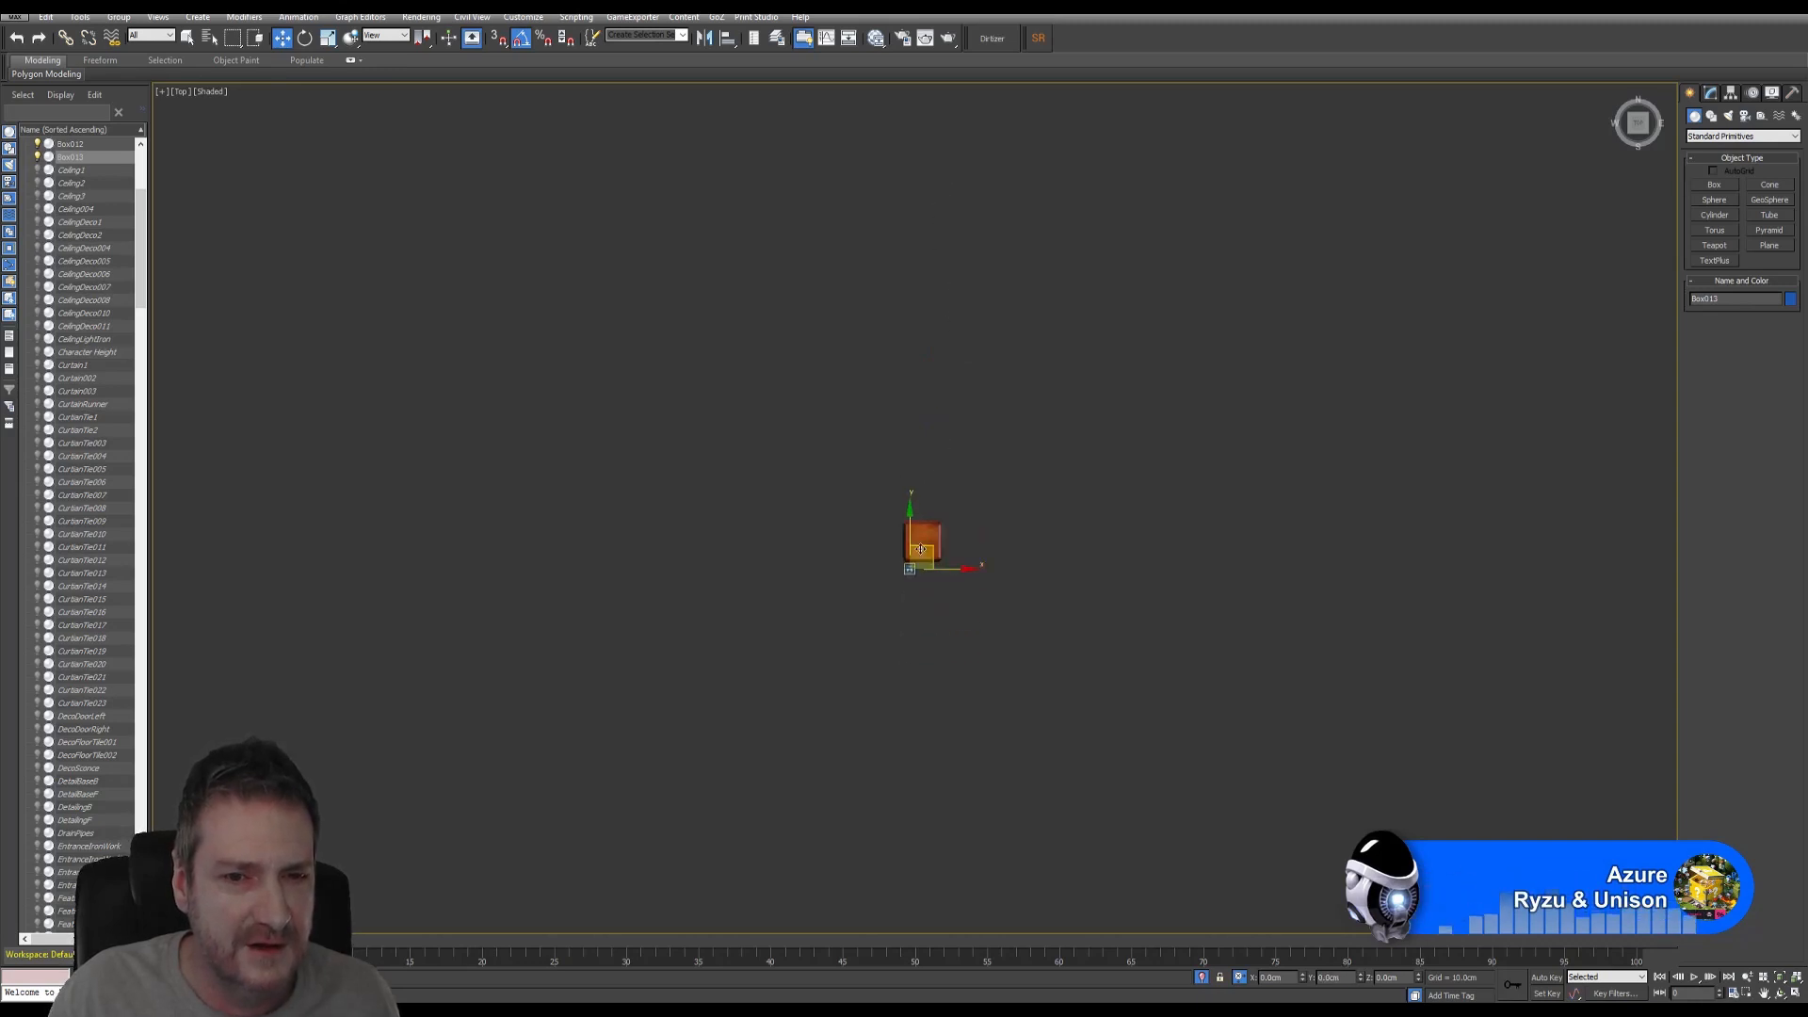
{"action": "scroll", "coordinate": [908, 568], "scroll_direction": "up", "scroll_amount": 8}
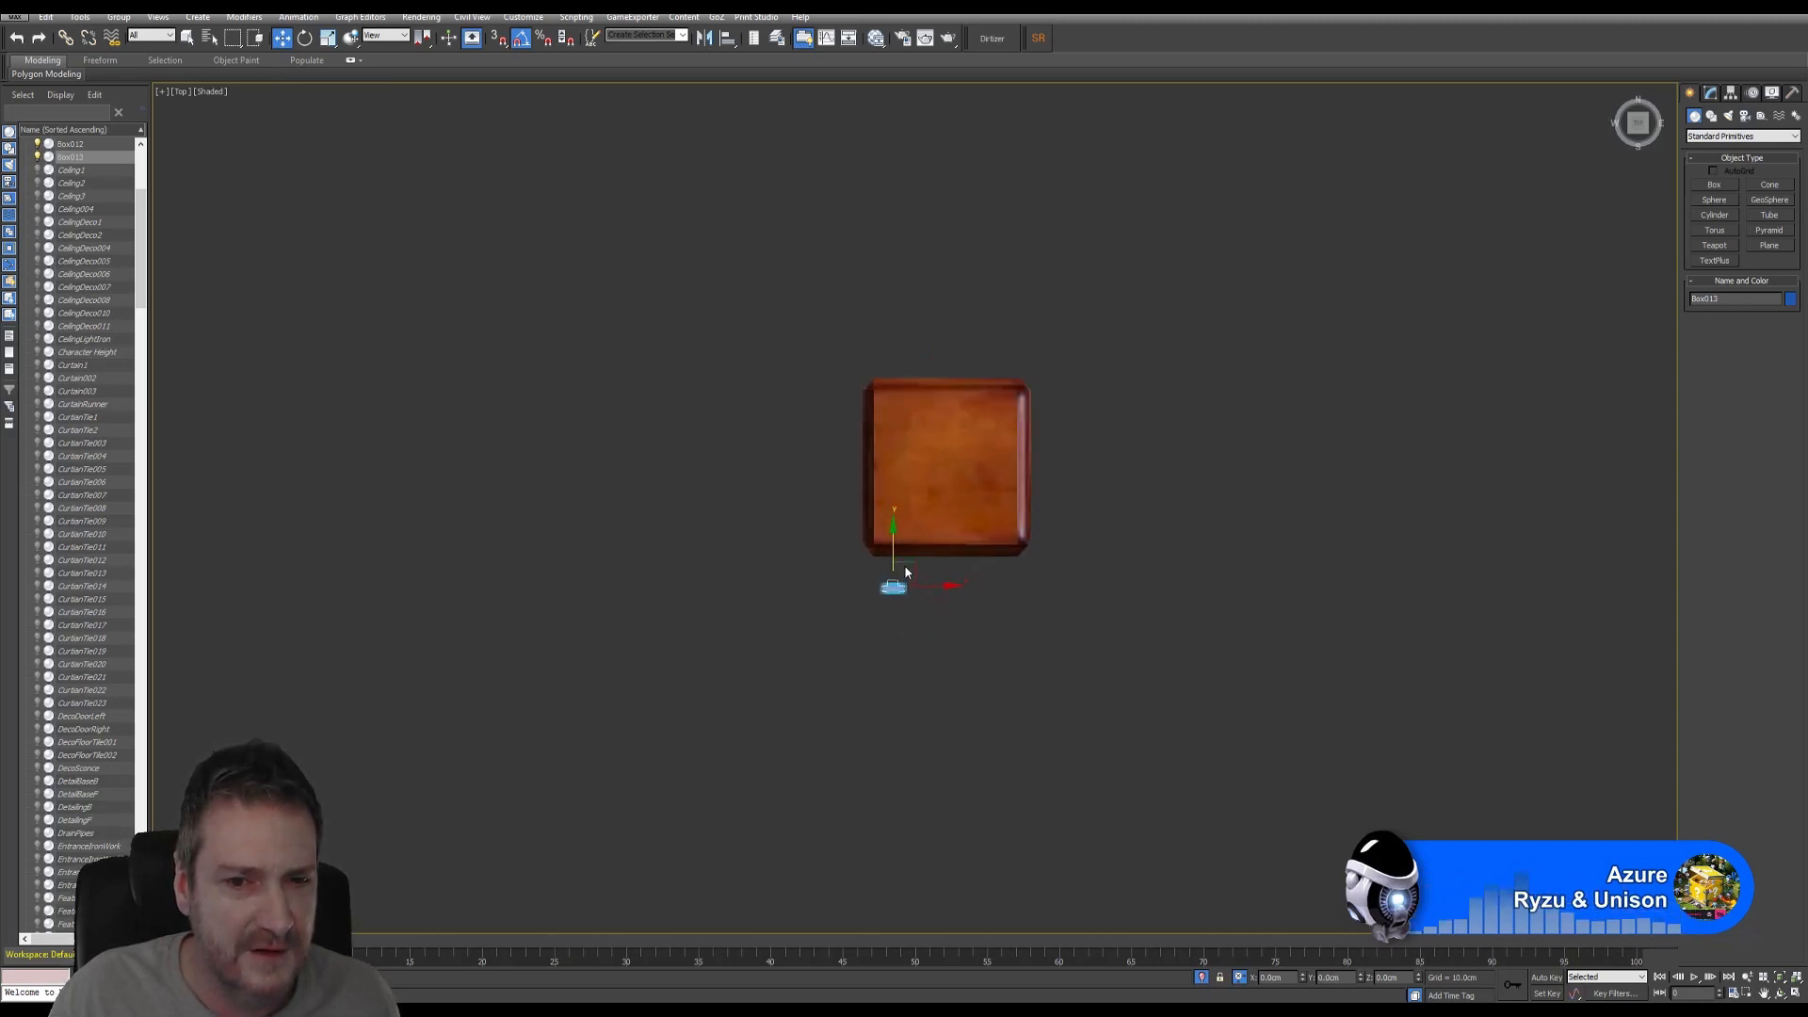
{"action": "left_click_drag", "start_coordinate": [886, 568], "coordinate": [886, 521]}
- Show Box013 in the Modify panel and, in Perspective, move it left under the cap
{"action": "left_click", "coordinate": [1710, 93]}
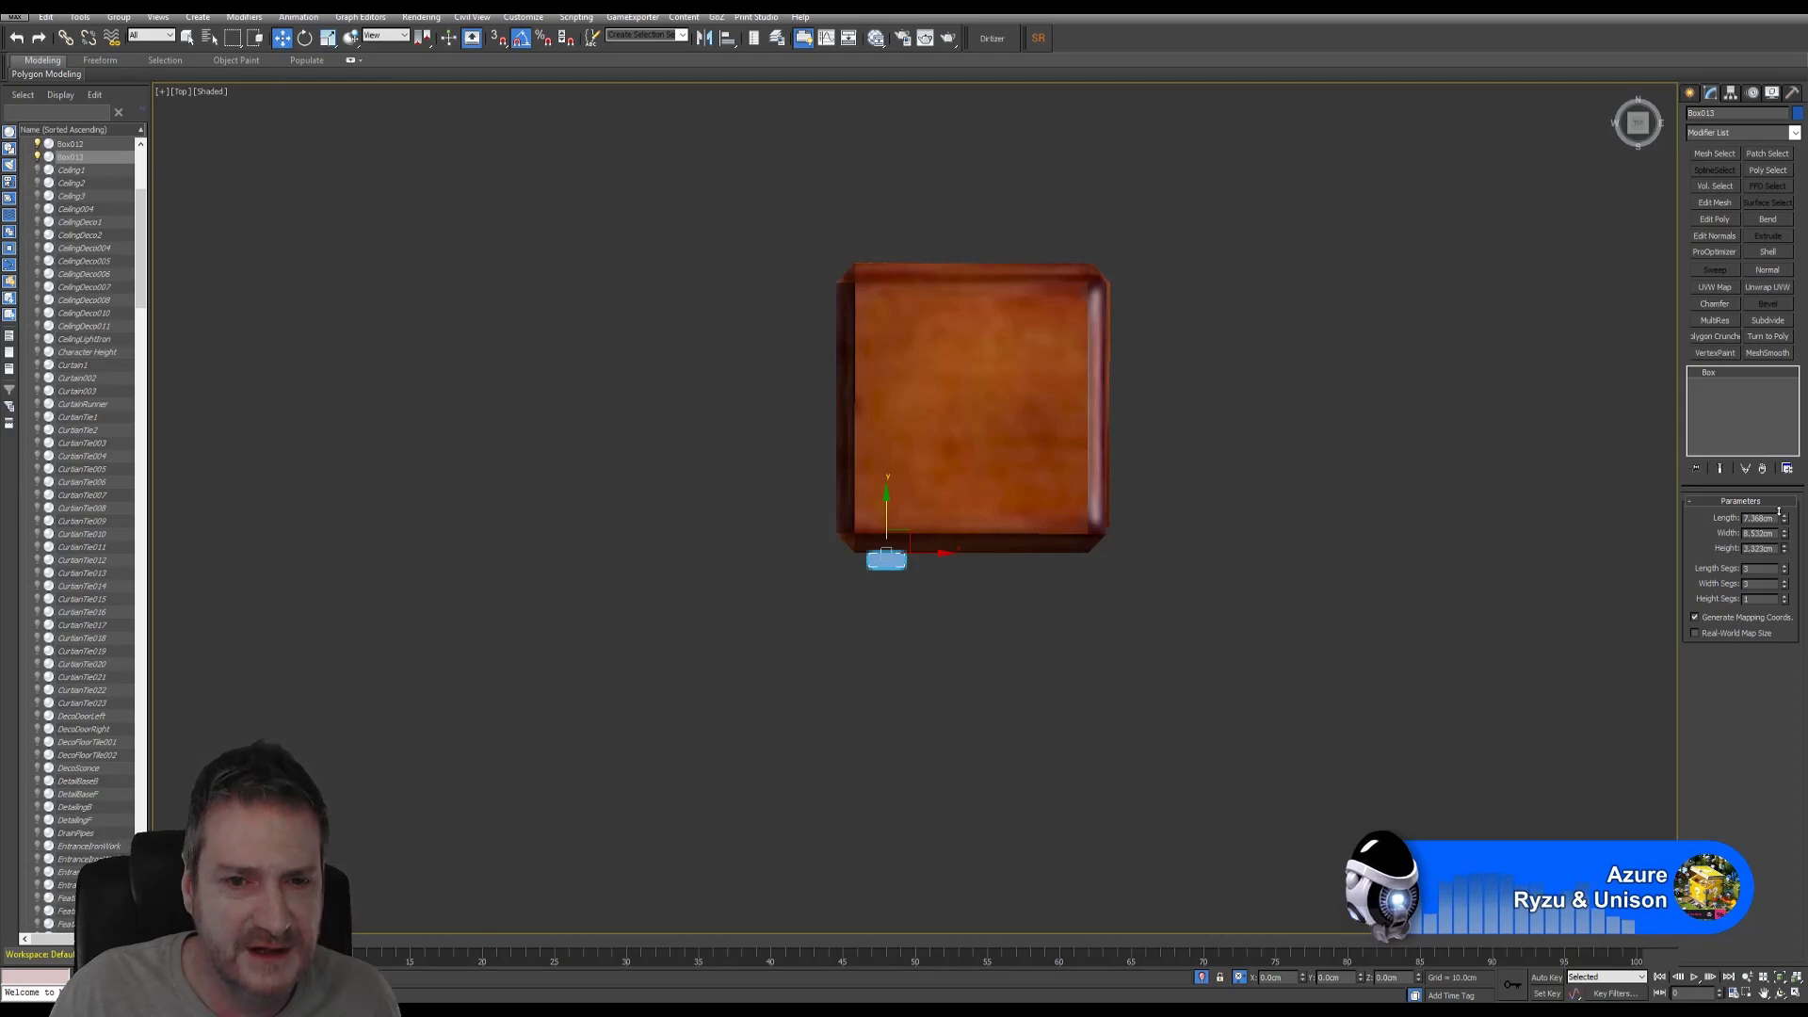
{"action": "left_click", "coordinate": [1795, 994]}
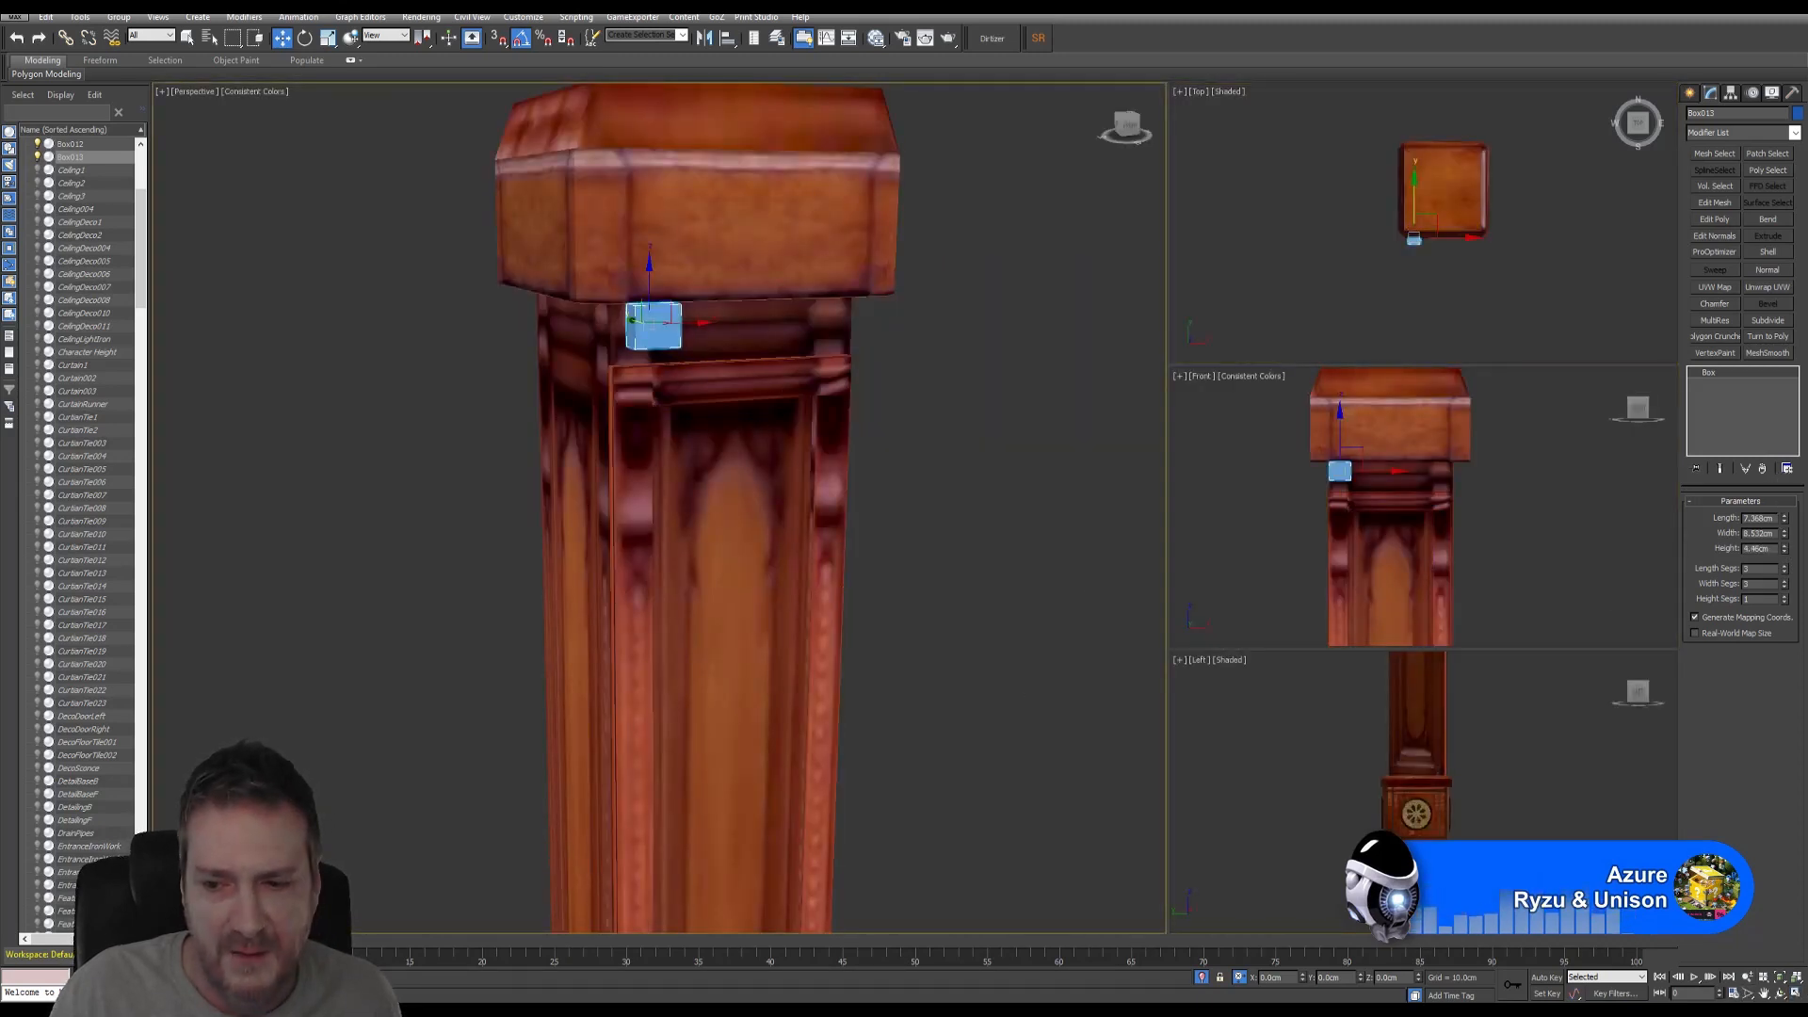
{"action": "left_click", "coordinate": [1779, 993]}
{"action": "left_click_drag", "start_coordinate": [574, 452], "coordinate": [720, 446]}
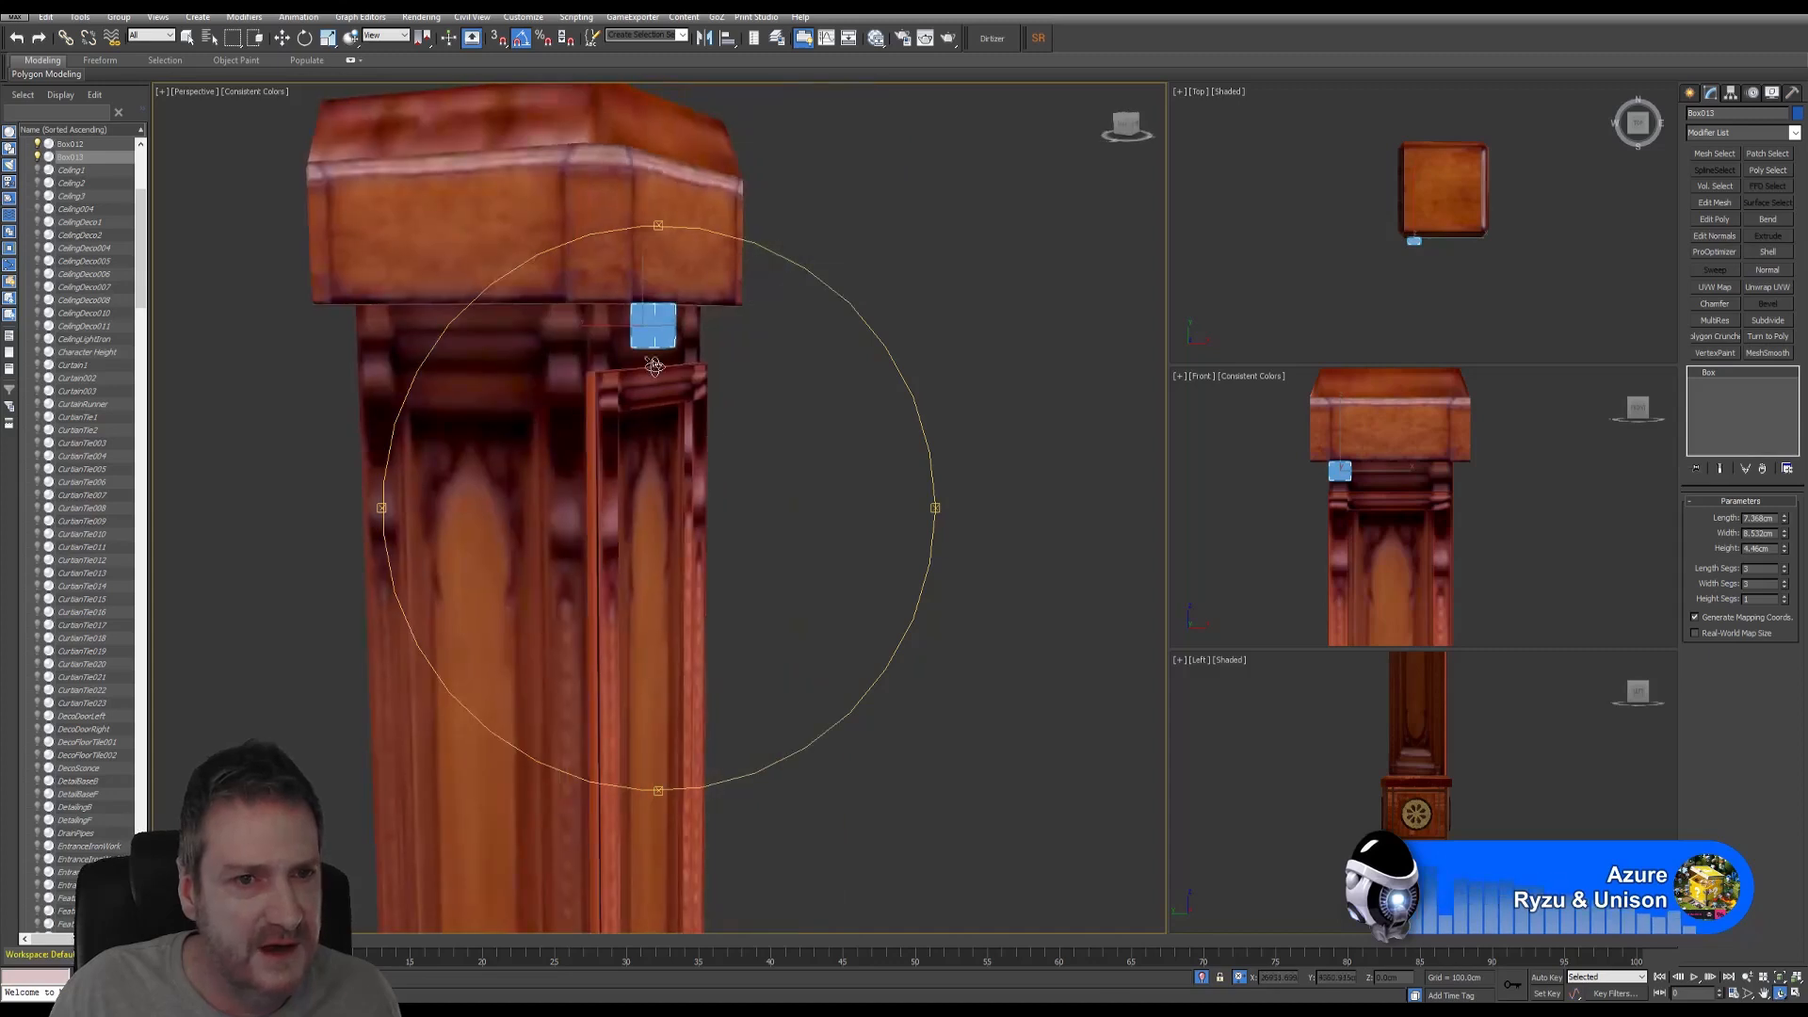
{"action": "left_click", "coordinate": [284, 37]}
{"action": "left_click_drag", "start_coordinate": [597, 319], "coordinate": [550, 319]}
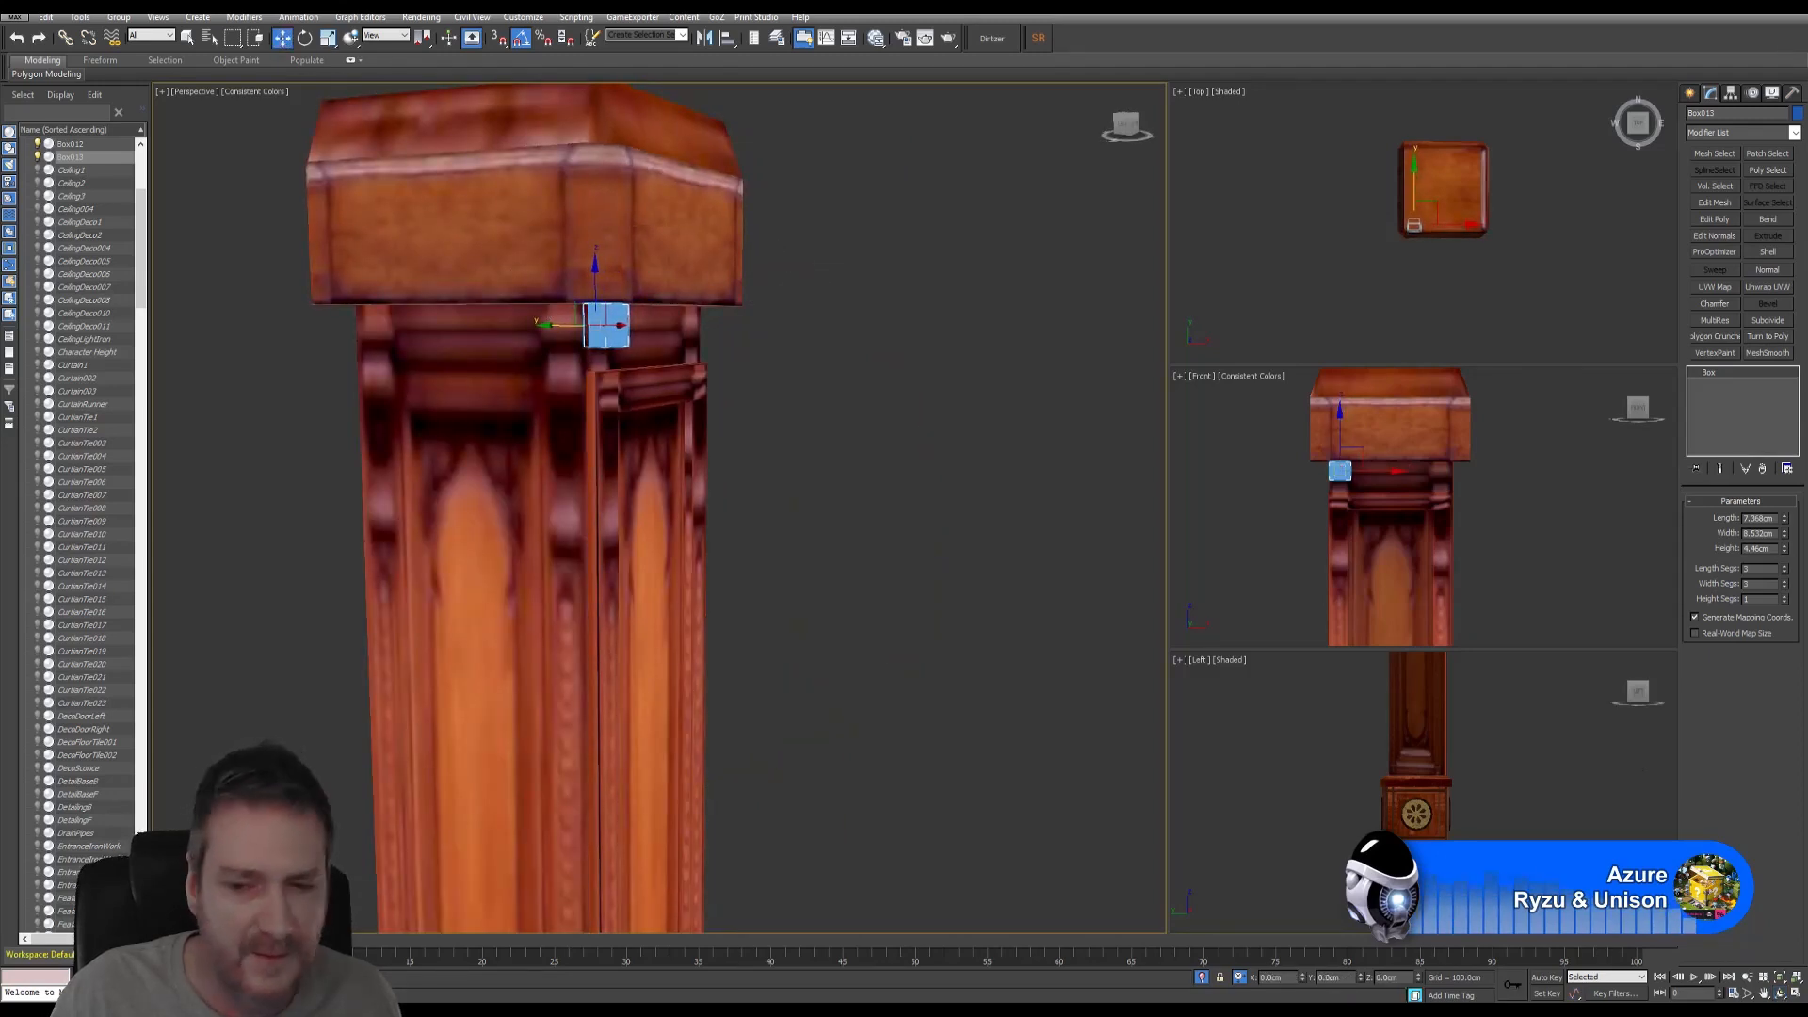
- Increase Box013's Height and add an Edit Poly modifier to it
{"action": "left_click", "coordinate": [1780, 994]}
{"action": "left_click_drag", "start_coordinate": [727, 468], "coordinate": [743, 430]}
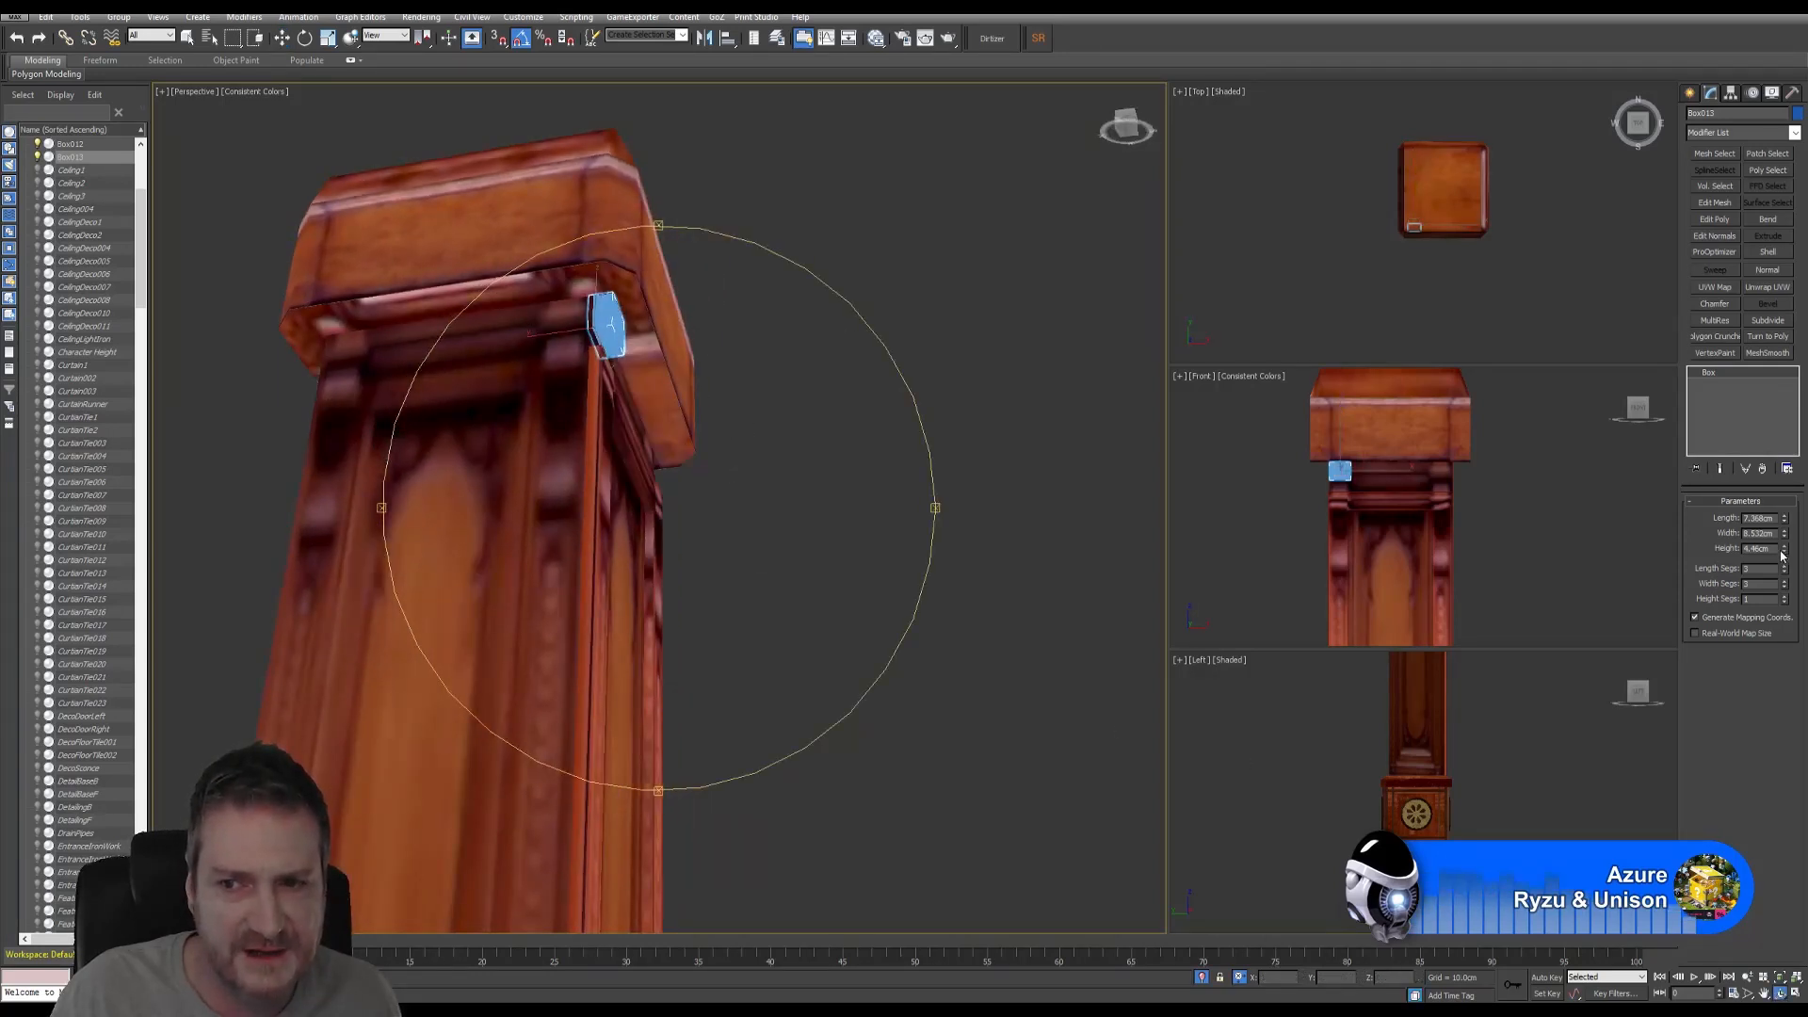
{"action": "left_click_drag", "start_coordinate": [1786, 553], "coordinate": [1785, 516]}
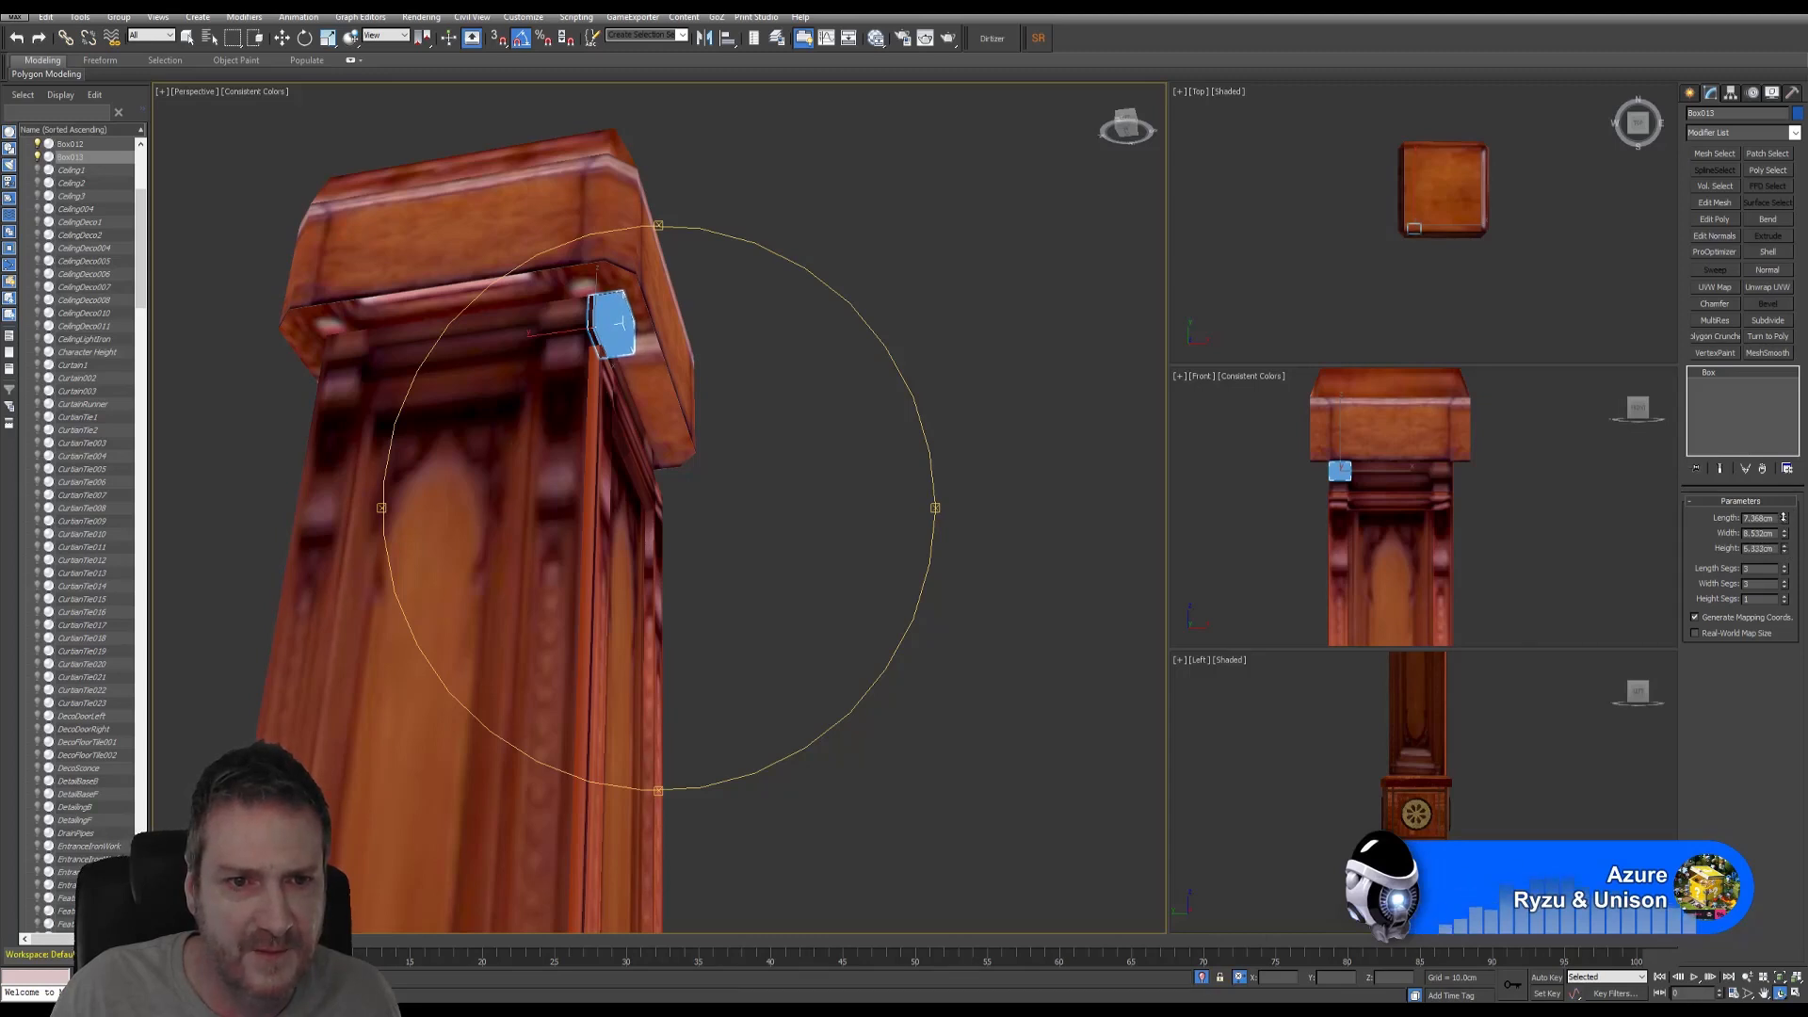
{"action": "left_click_drag", "start_coordinate": [757, 503], "coordinate": [690, 518]}
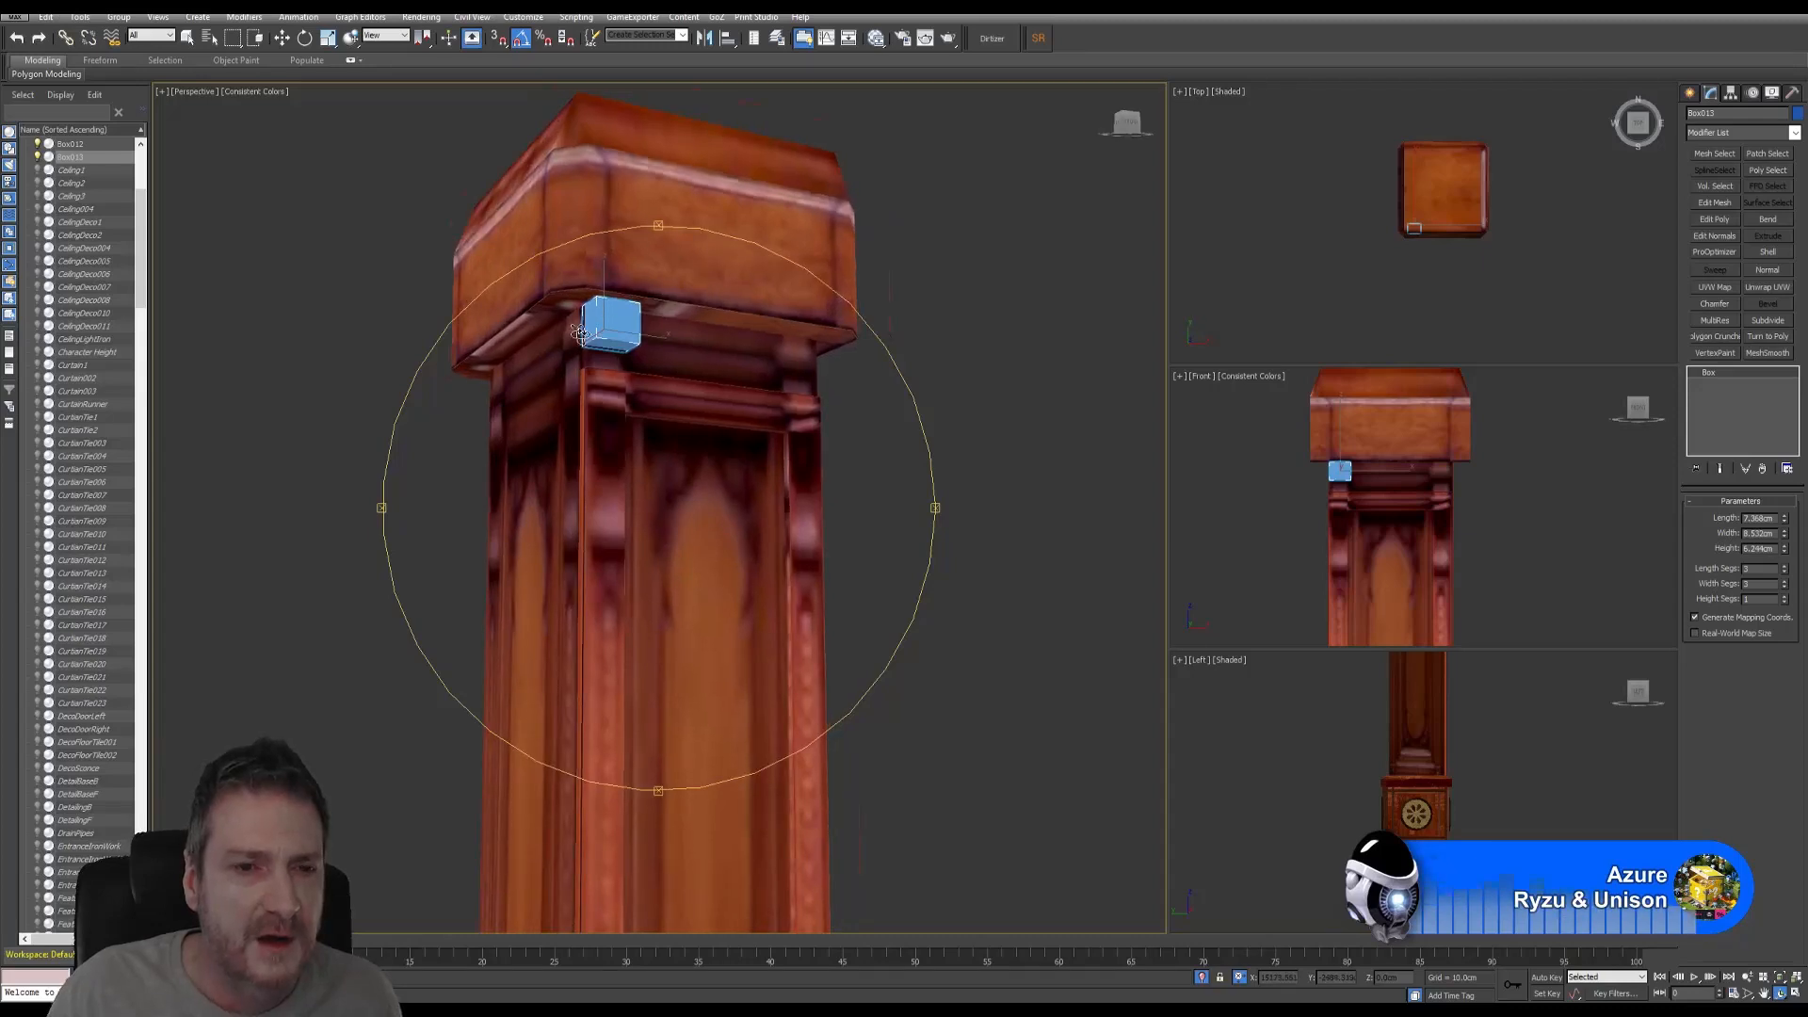
{"action": "scroll", "coordinate": [579, 332], "scroll_direction": "up", "scroll_amount": 5}
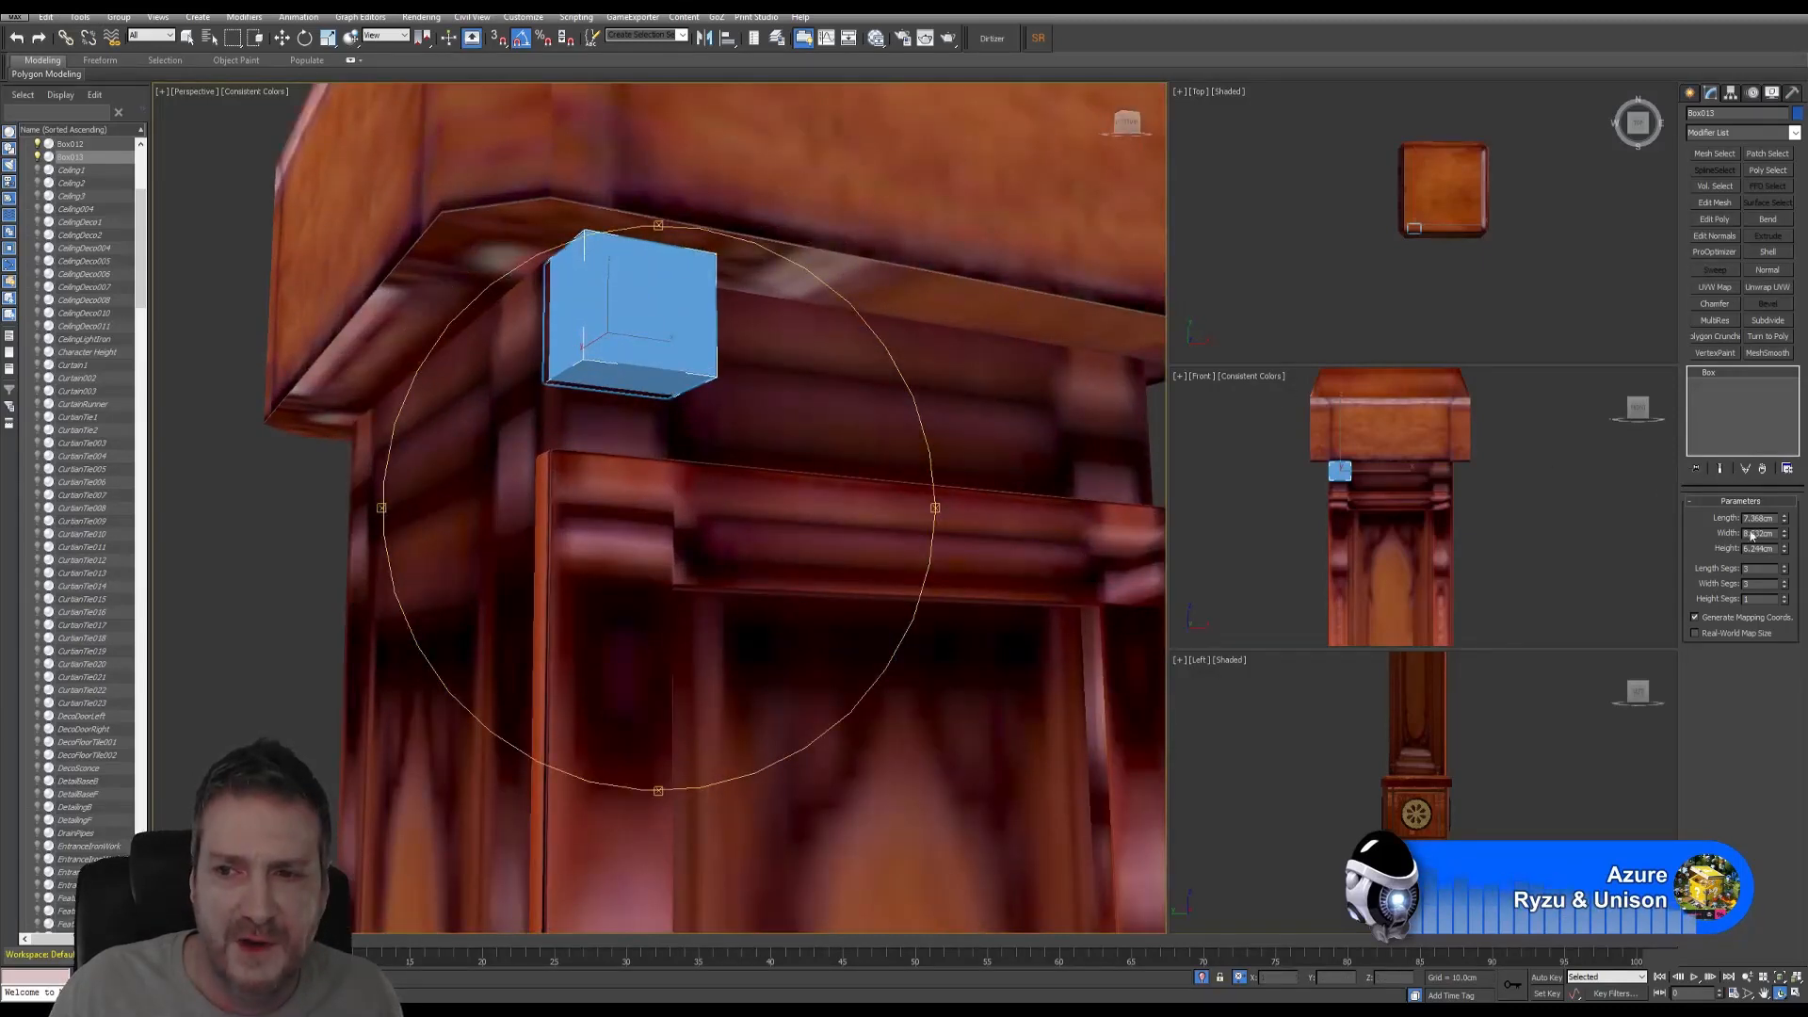
{"action": "left_click", "coordinate": [1715, 219]}
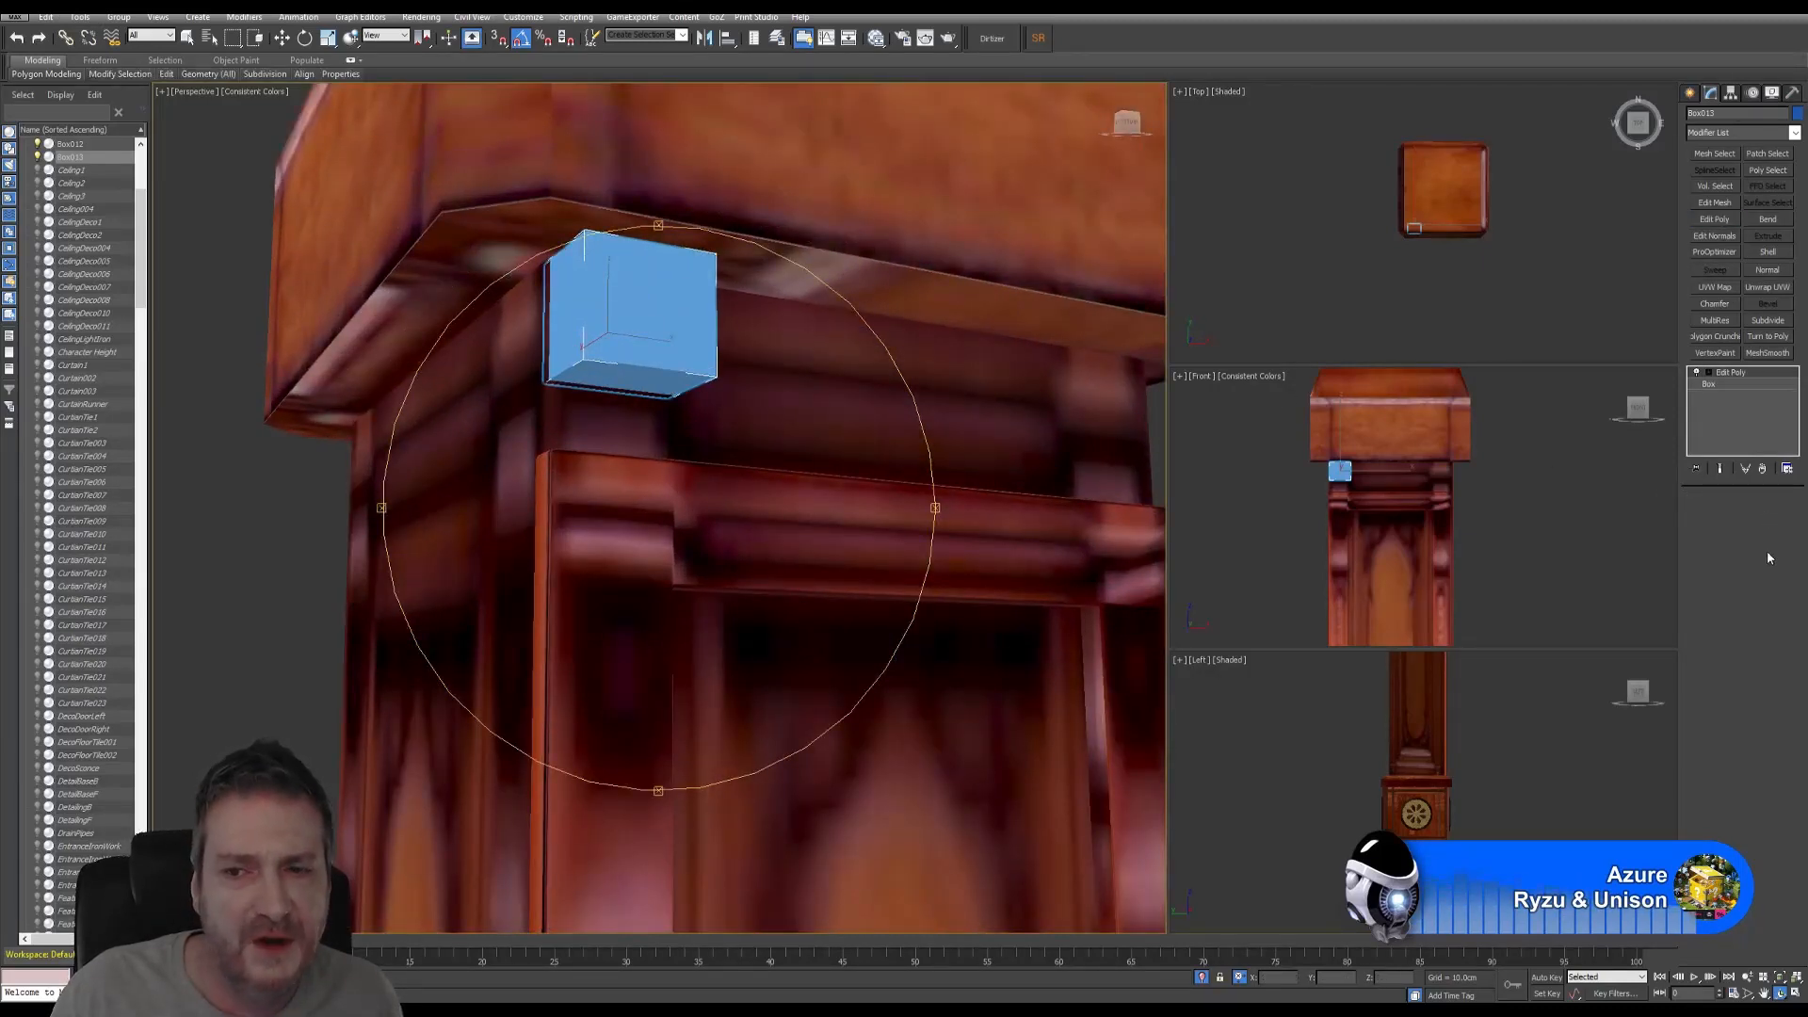
- Select four edges of Box013 in Edge mode and add a Chamfer modifier to them
{"action": "left_click", "coordinate": [1722, 613]}
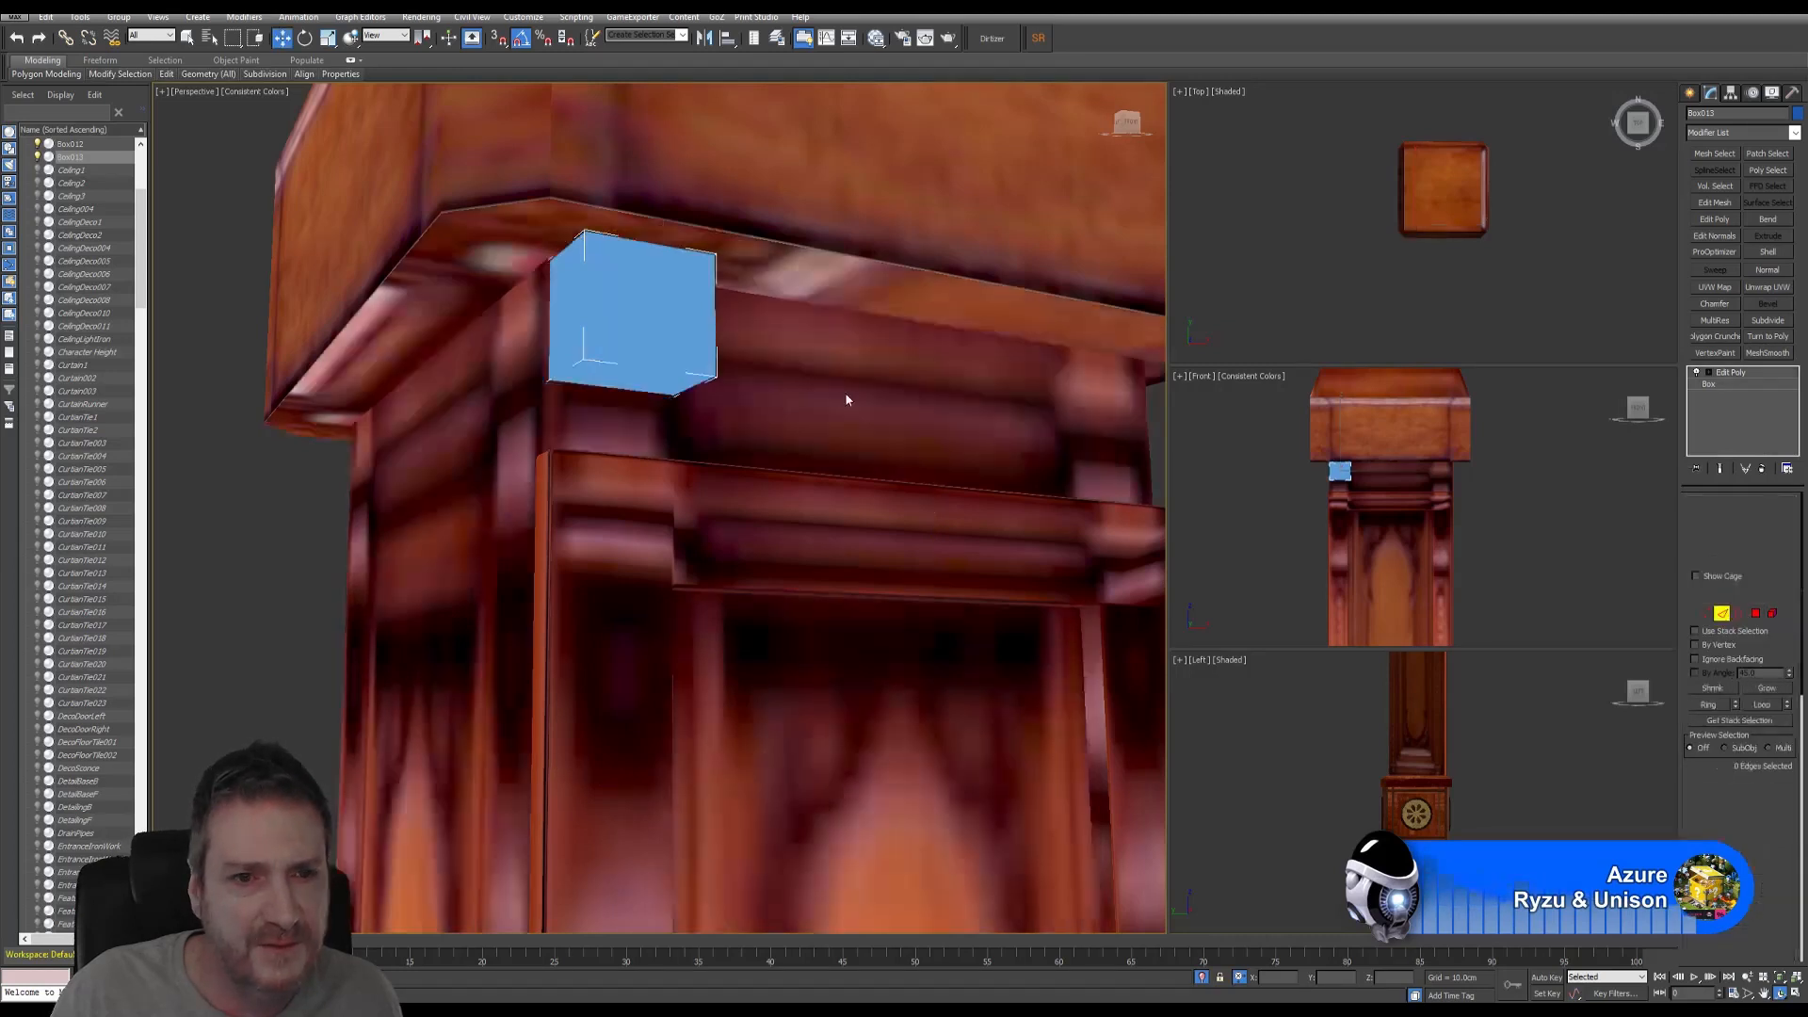
{"action": "left_click", "coordinate": [585, 265]}
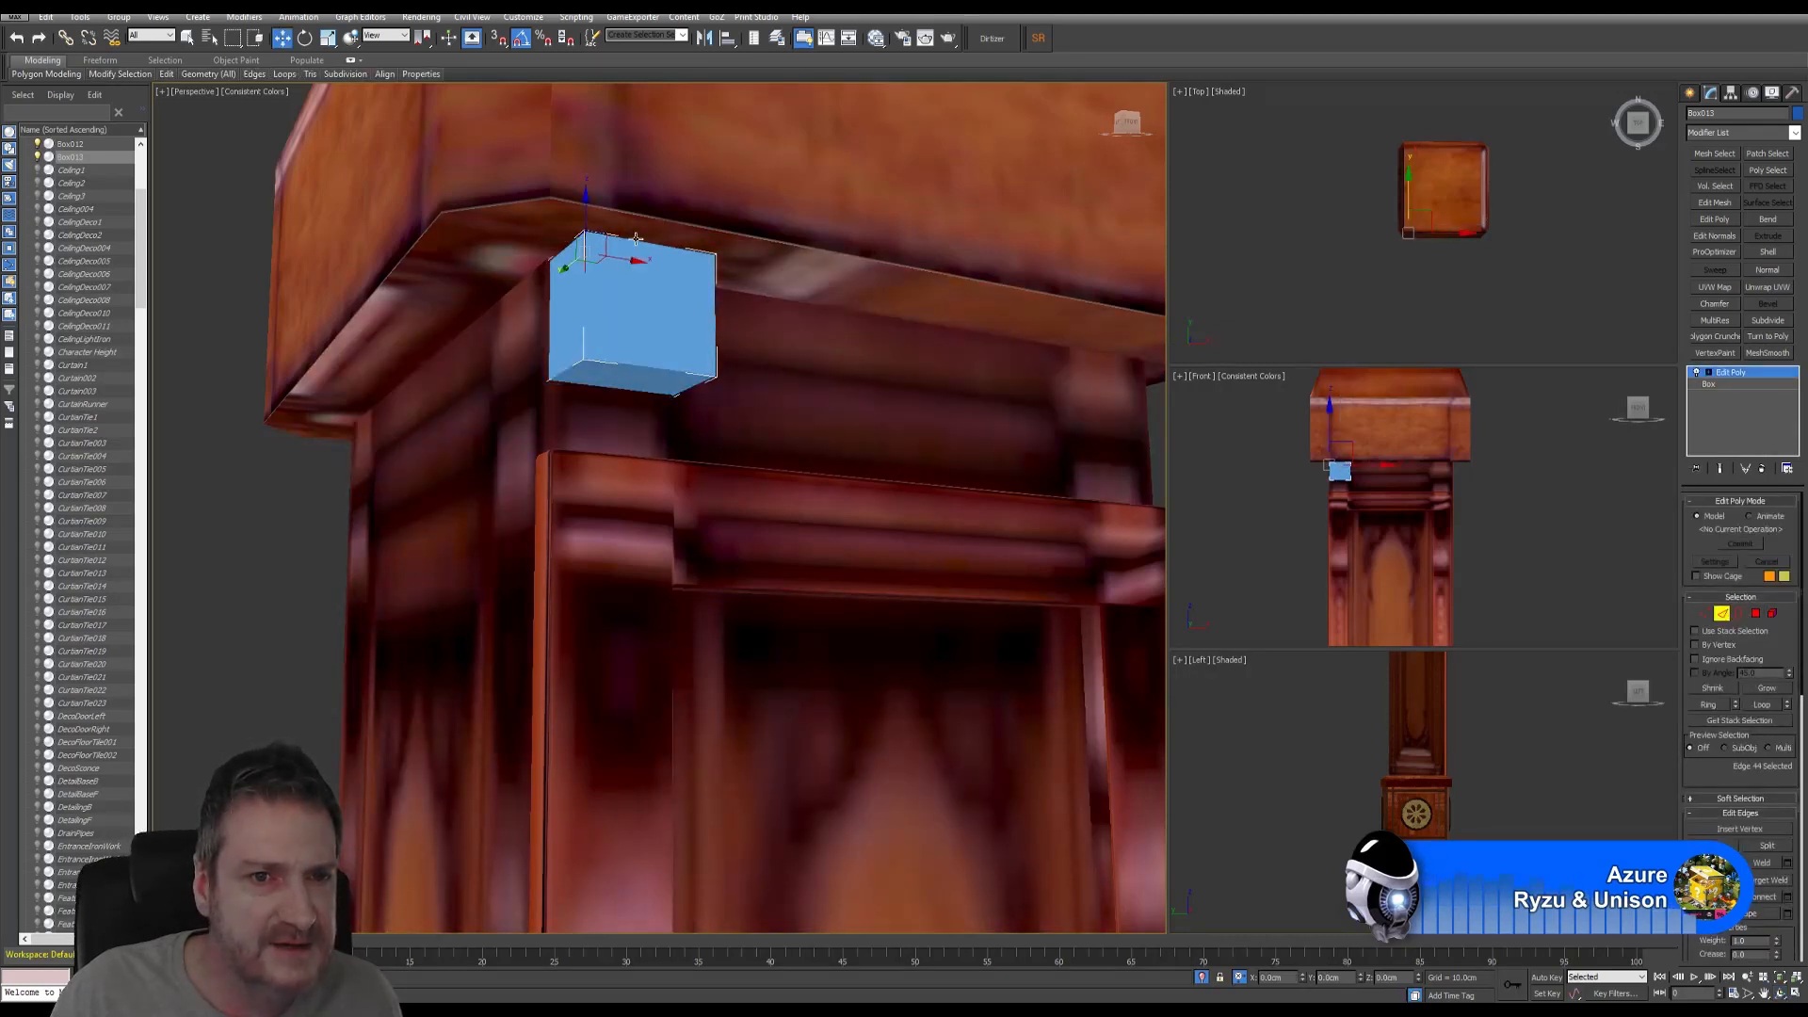
{"action": "left_click", "coordinate": [636, 240], "text": "ctrl"}
{"action": "left_click", "coordinate": [715, 315], "text": "ctrl"}
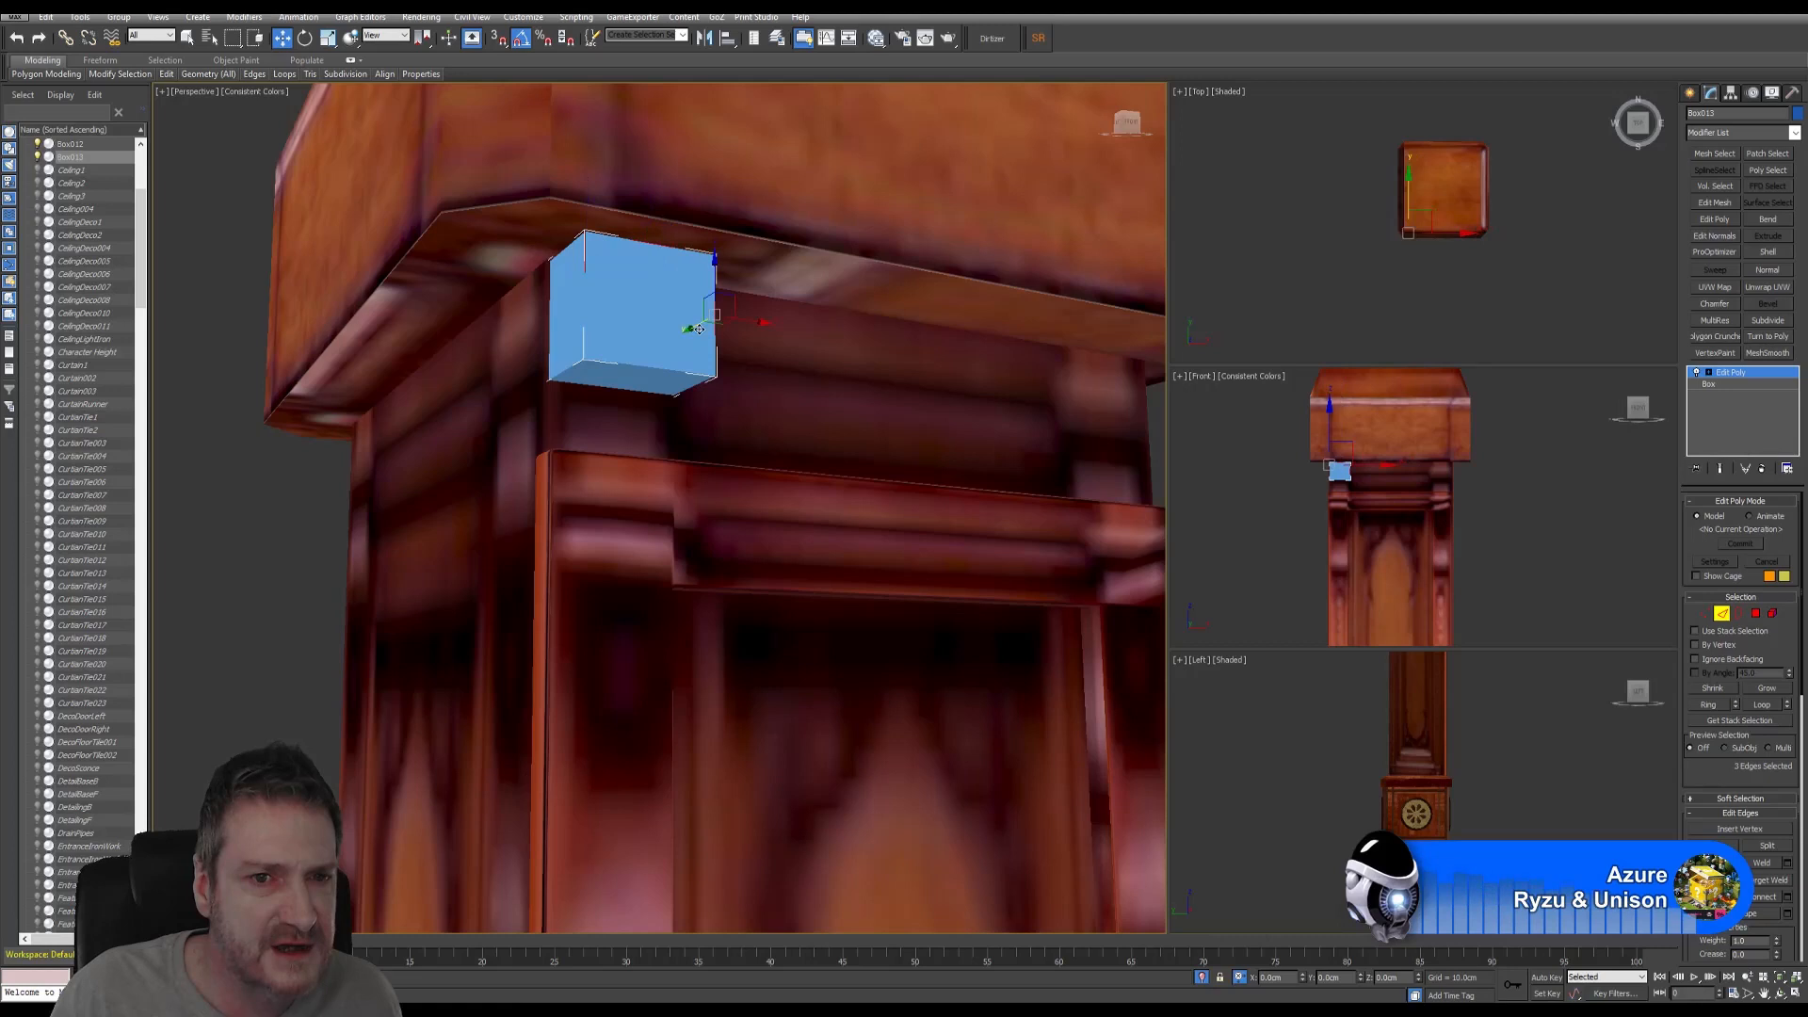
{"action": "left_click", "coordinate": [632, 369], "text": "ctrl"}
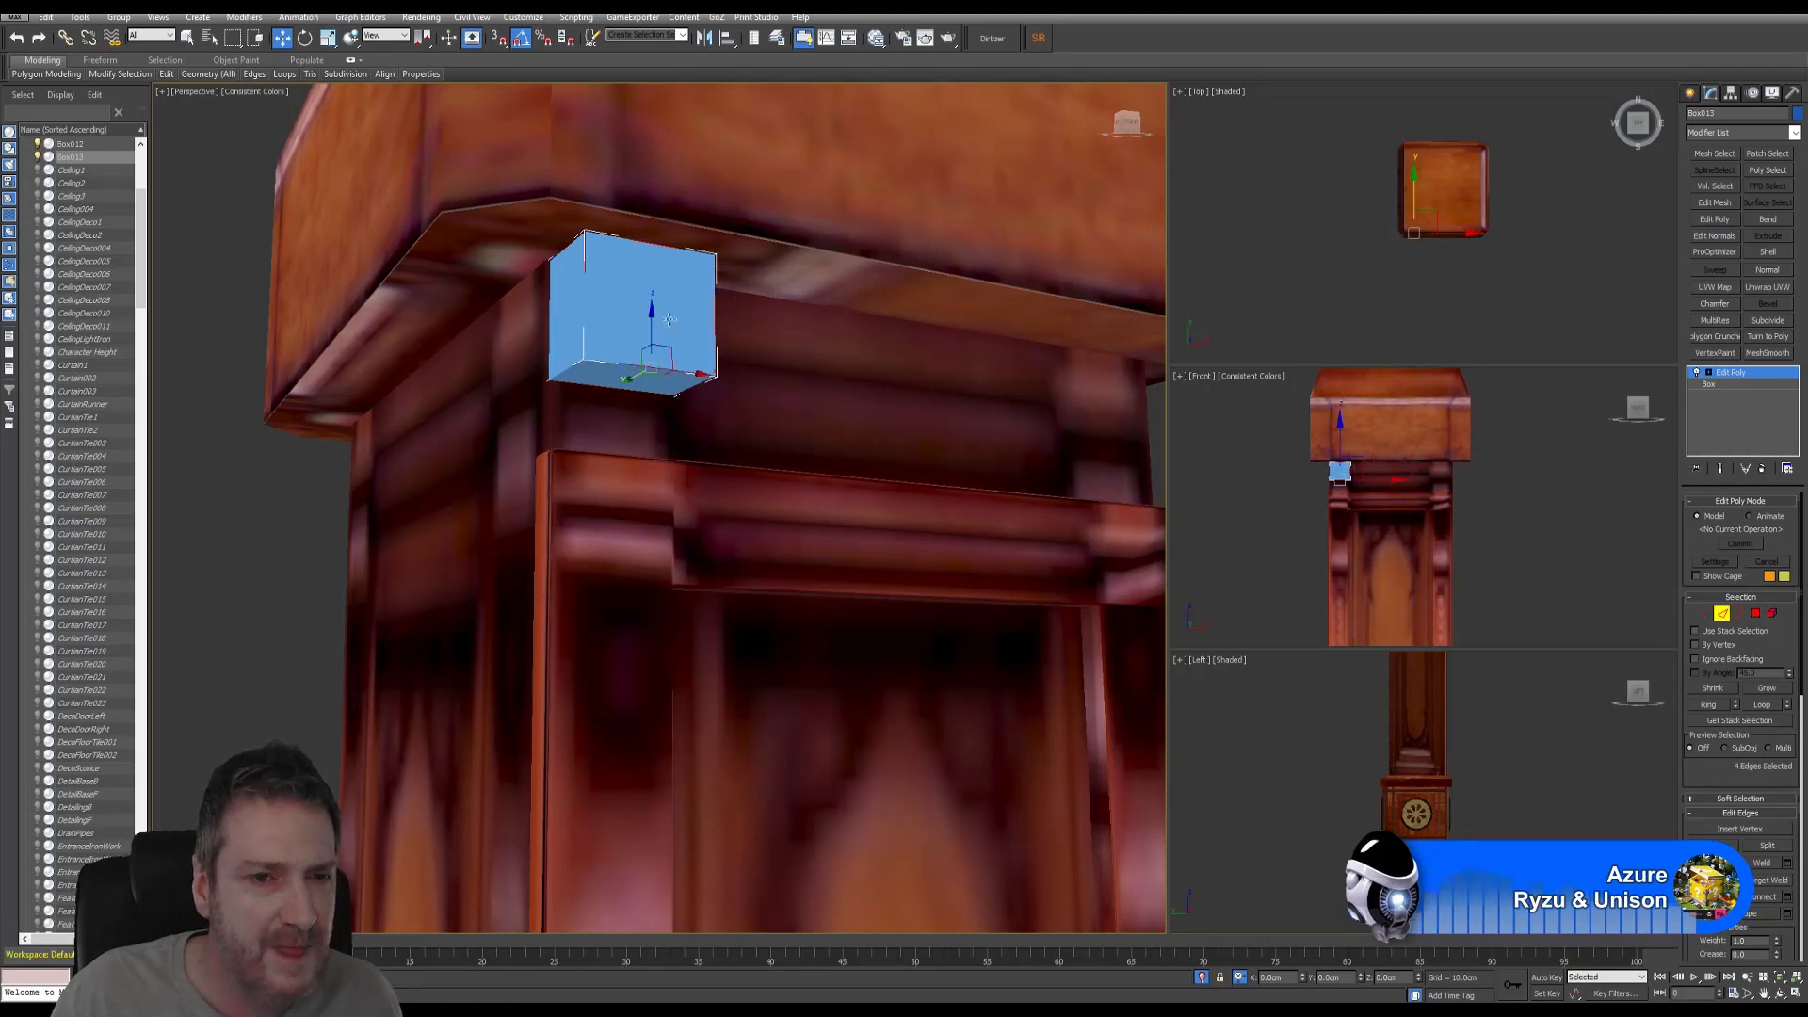
{"action": "left_click", "coordinate": [587, 267], "text": "ctrl"}
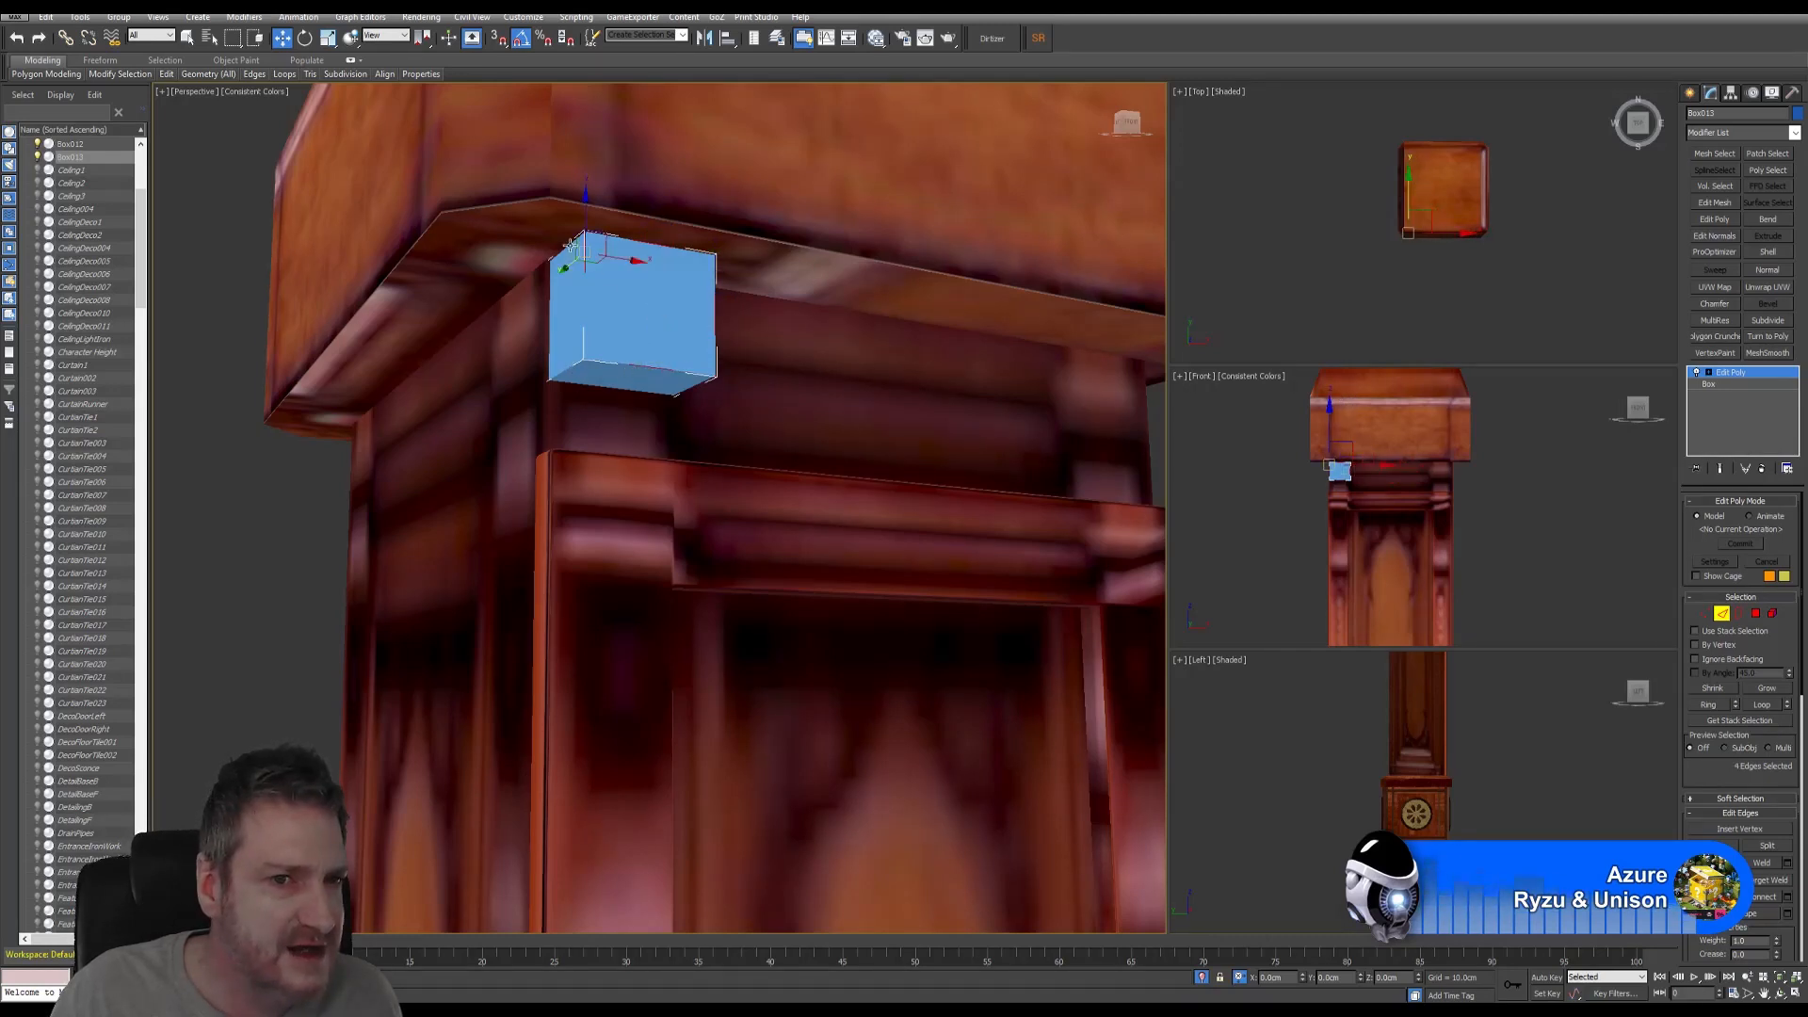
{"action": "left_click", "coordinate": [711, 315], "text": "ctrl"}
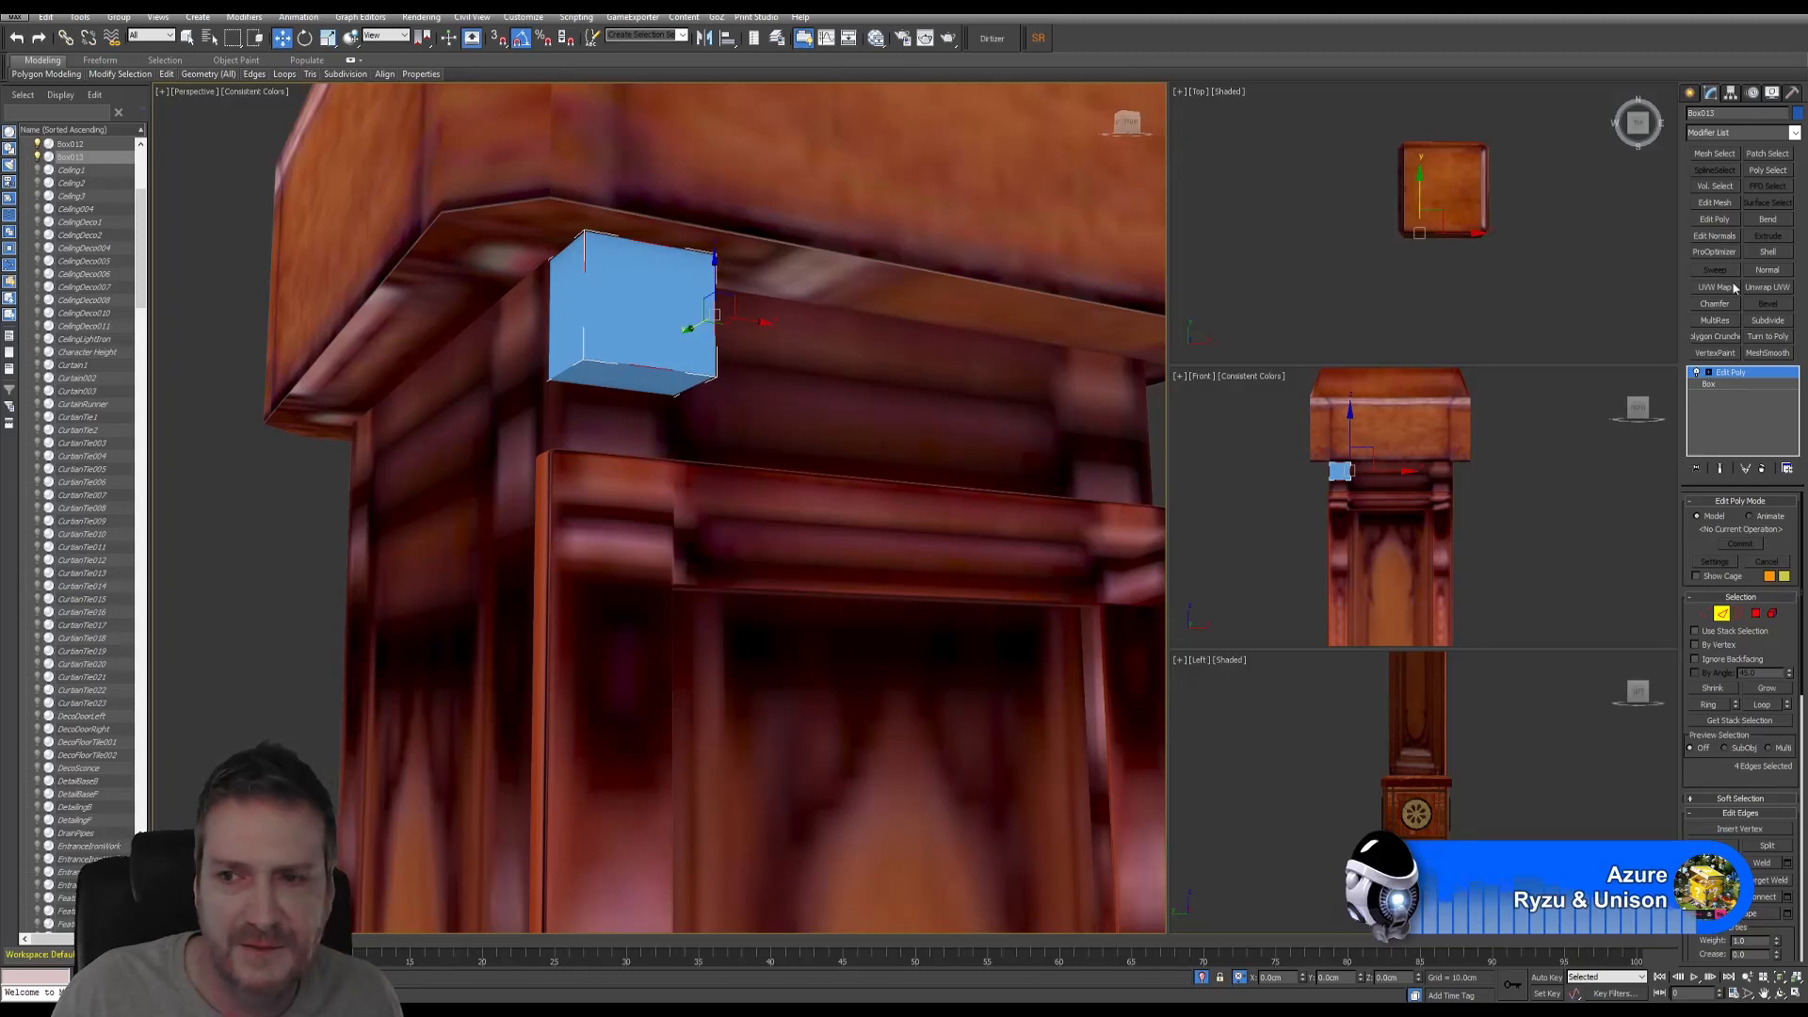
{"action": "left_click", "coordinate": [1794, 135]}
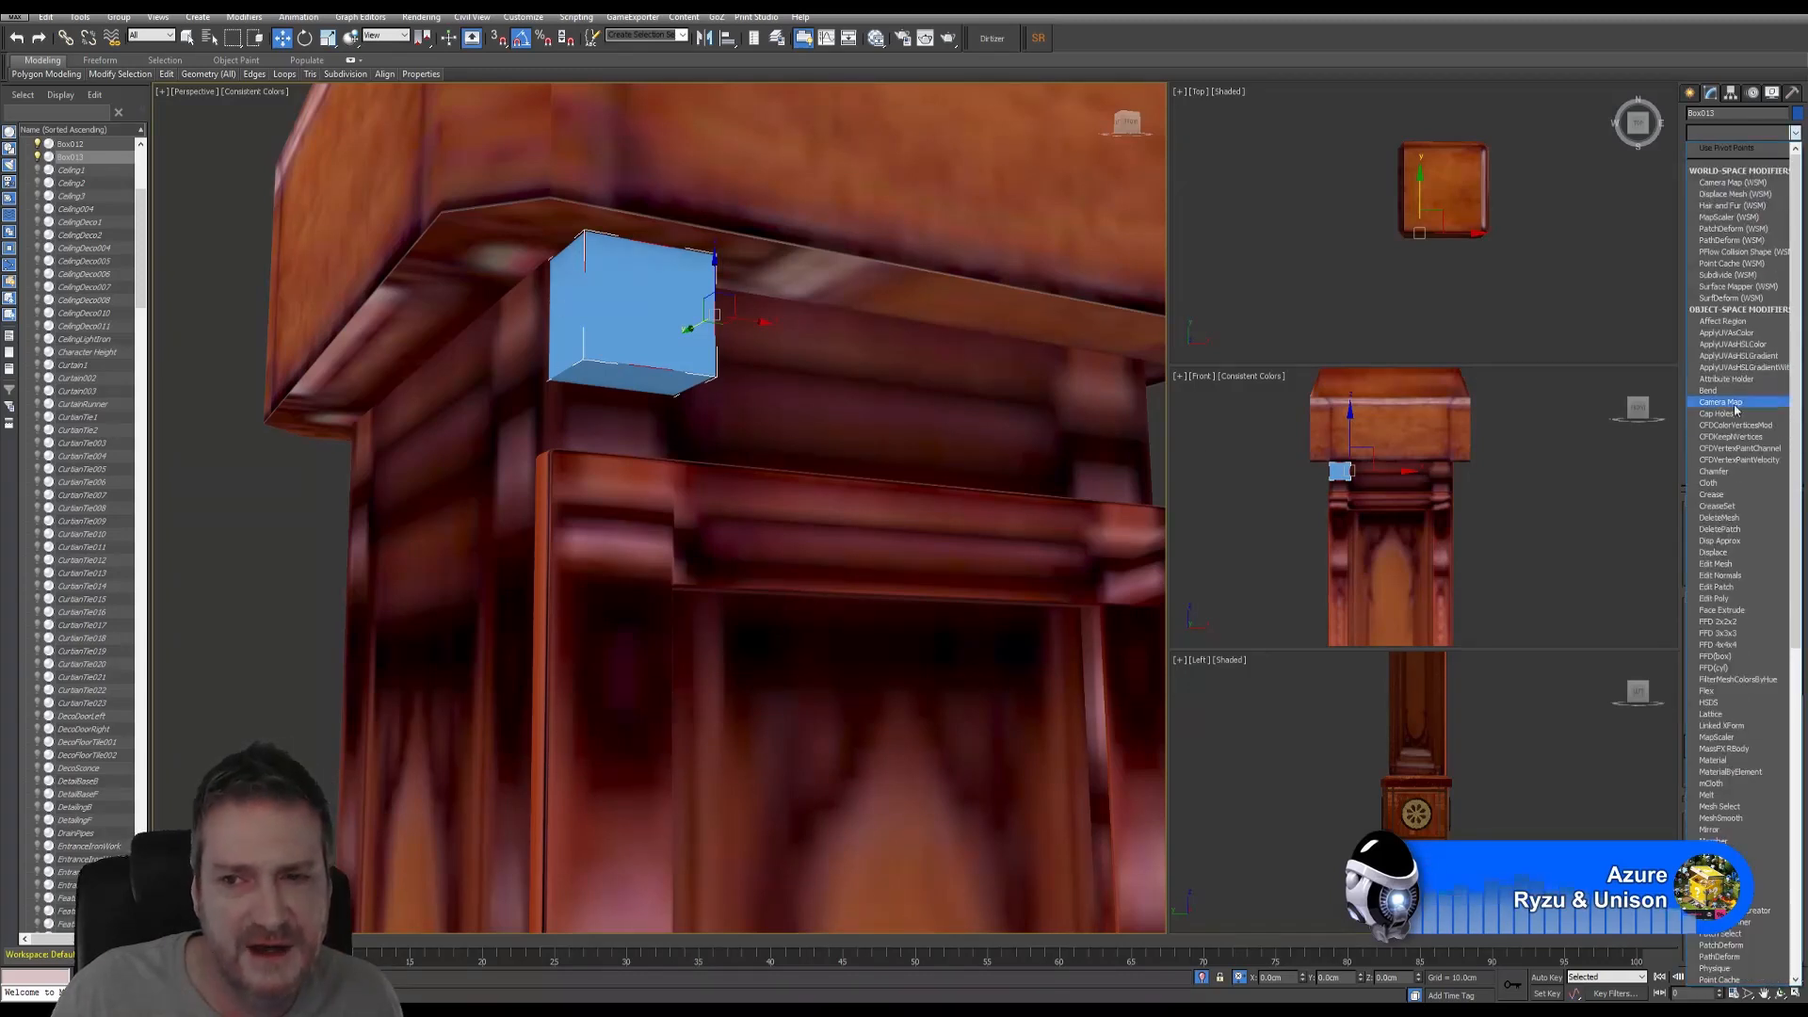
{"action": "left_click", "coordinate": [1729, 473]}
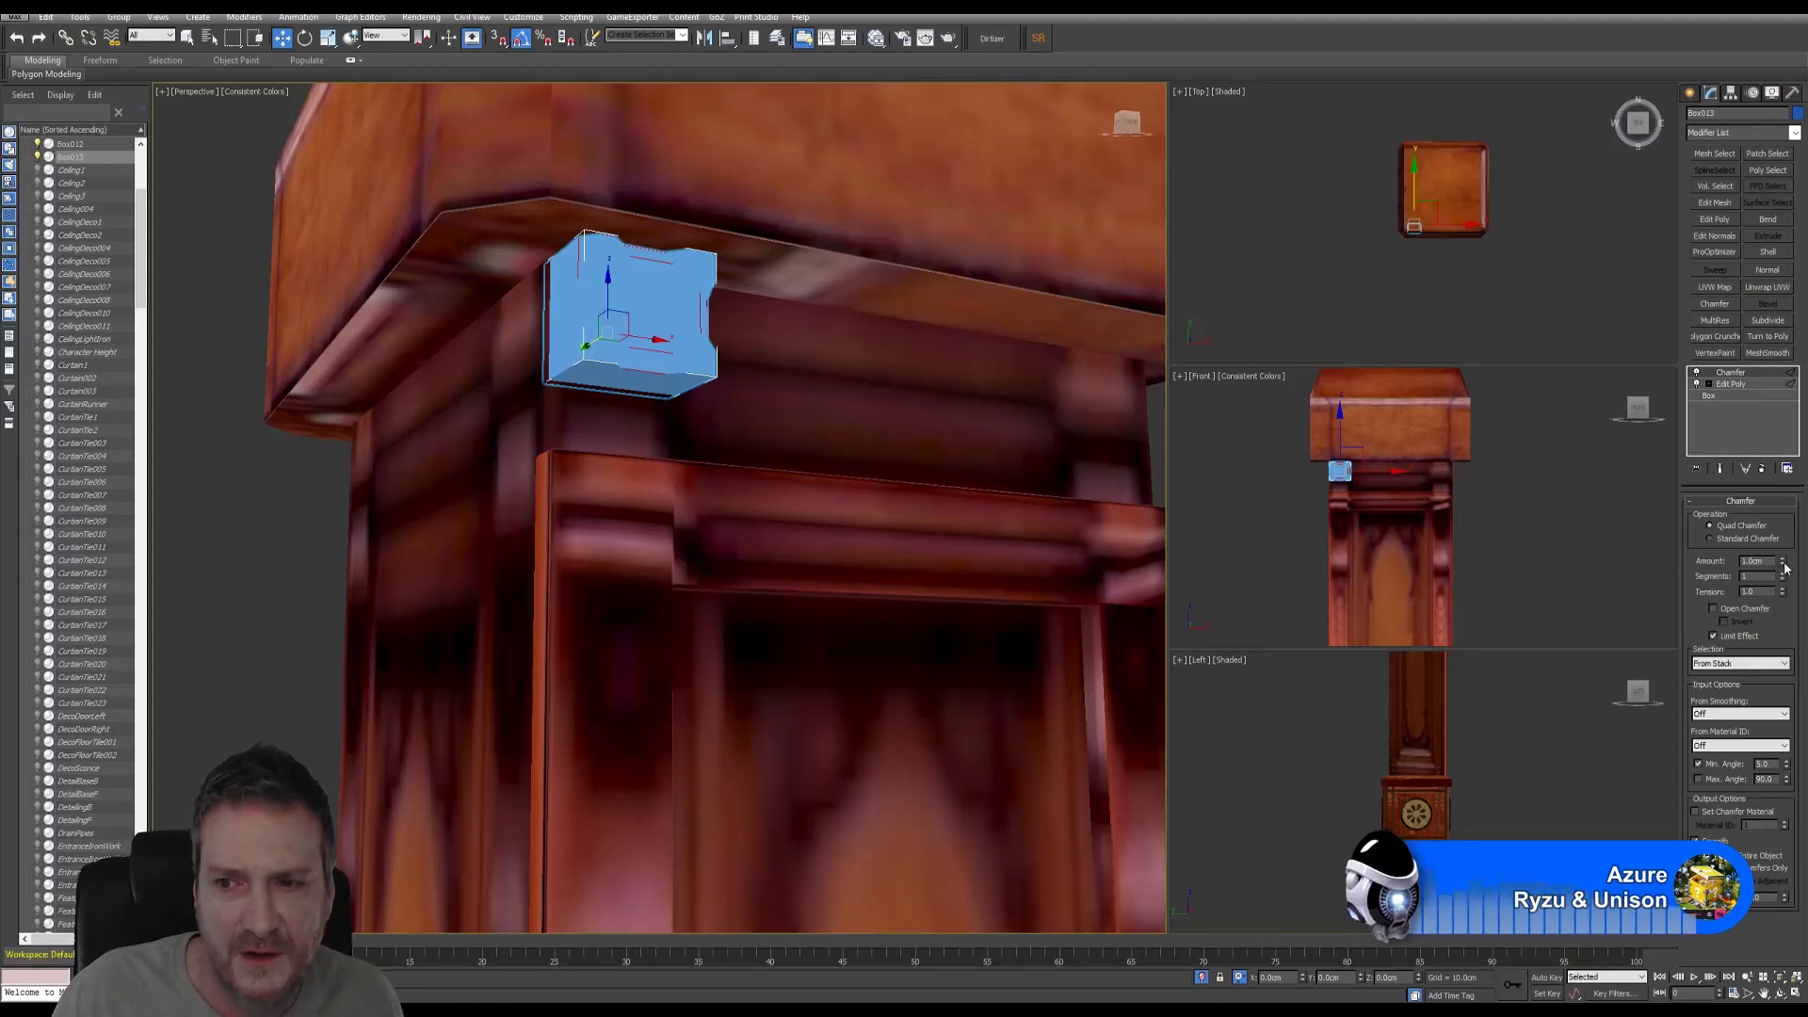
- Set the chamfer amount to 0.2cm, frame the box, then delete the Chamfer modifier
{"action": "left_click_drag", "start_coordinate": [1783, 564], "coordinate": [1781, 625]}
{"action": "middle_click_drag", "start_coordinate": [657, 415], "coordinate": [646, 513]}
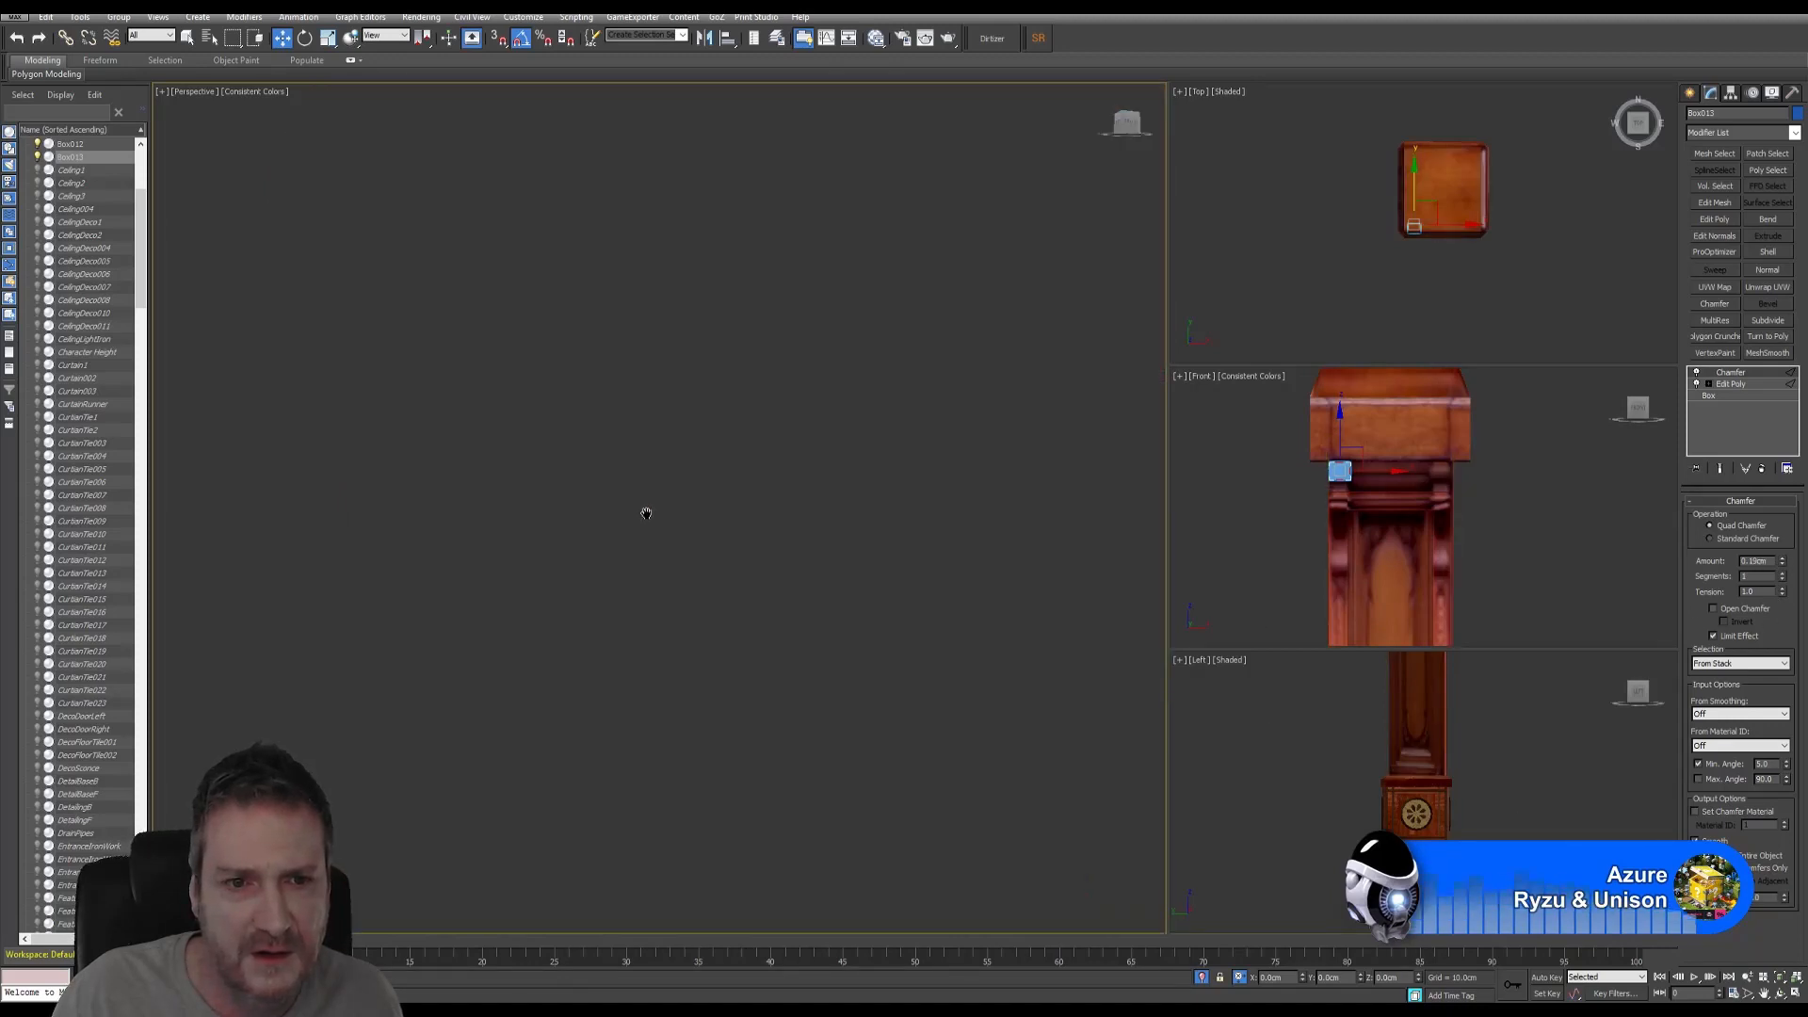
{"action": "left_click", "coordinate": [1779, 979]}
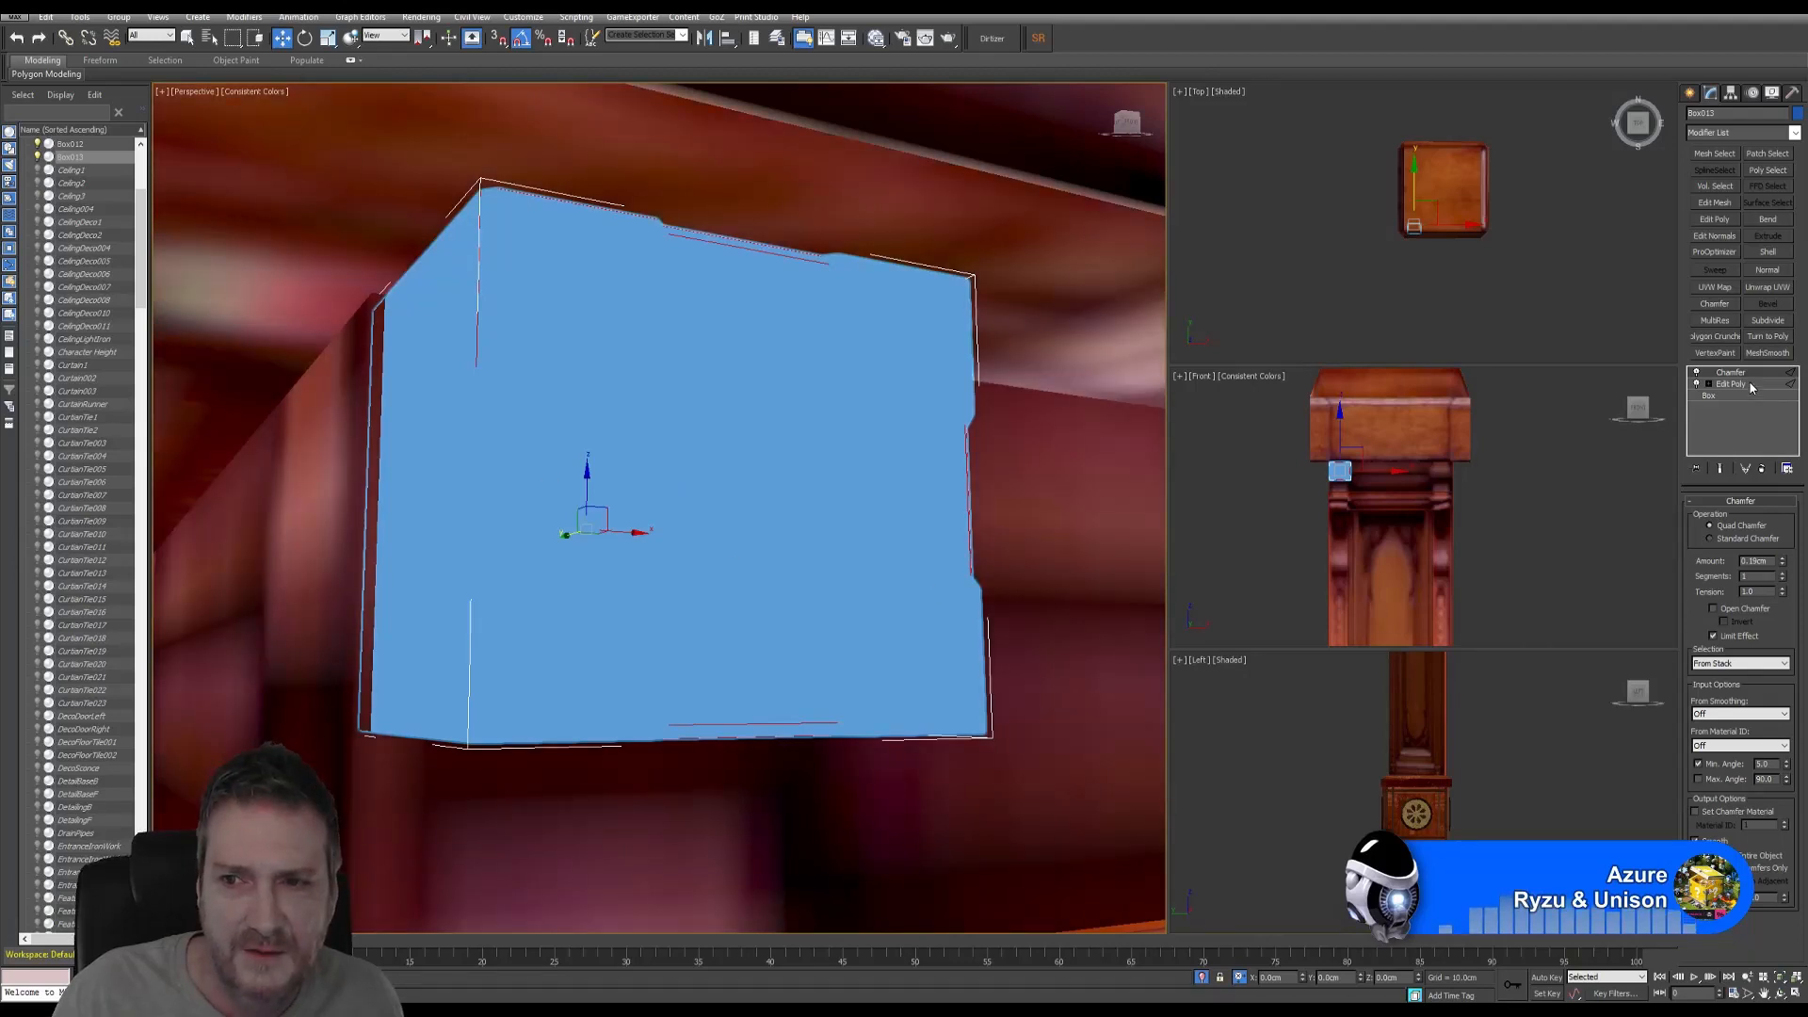
{"action": "left_click", "coordinate": [1762, 468]}
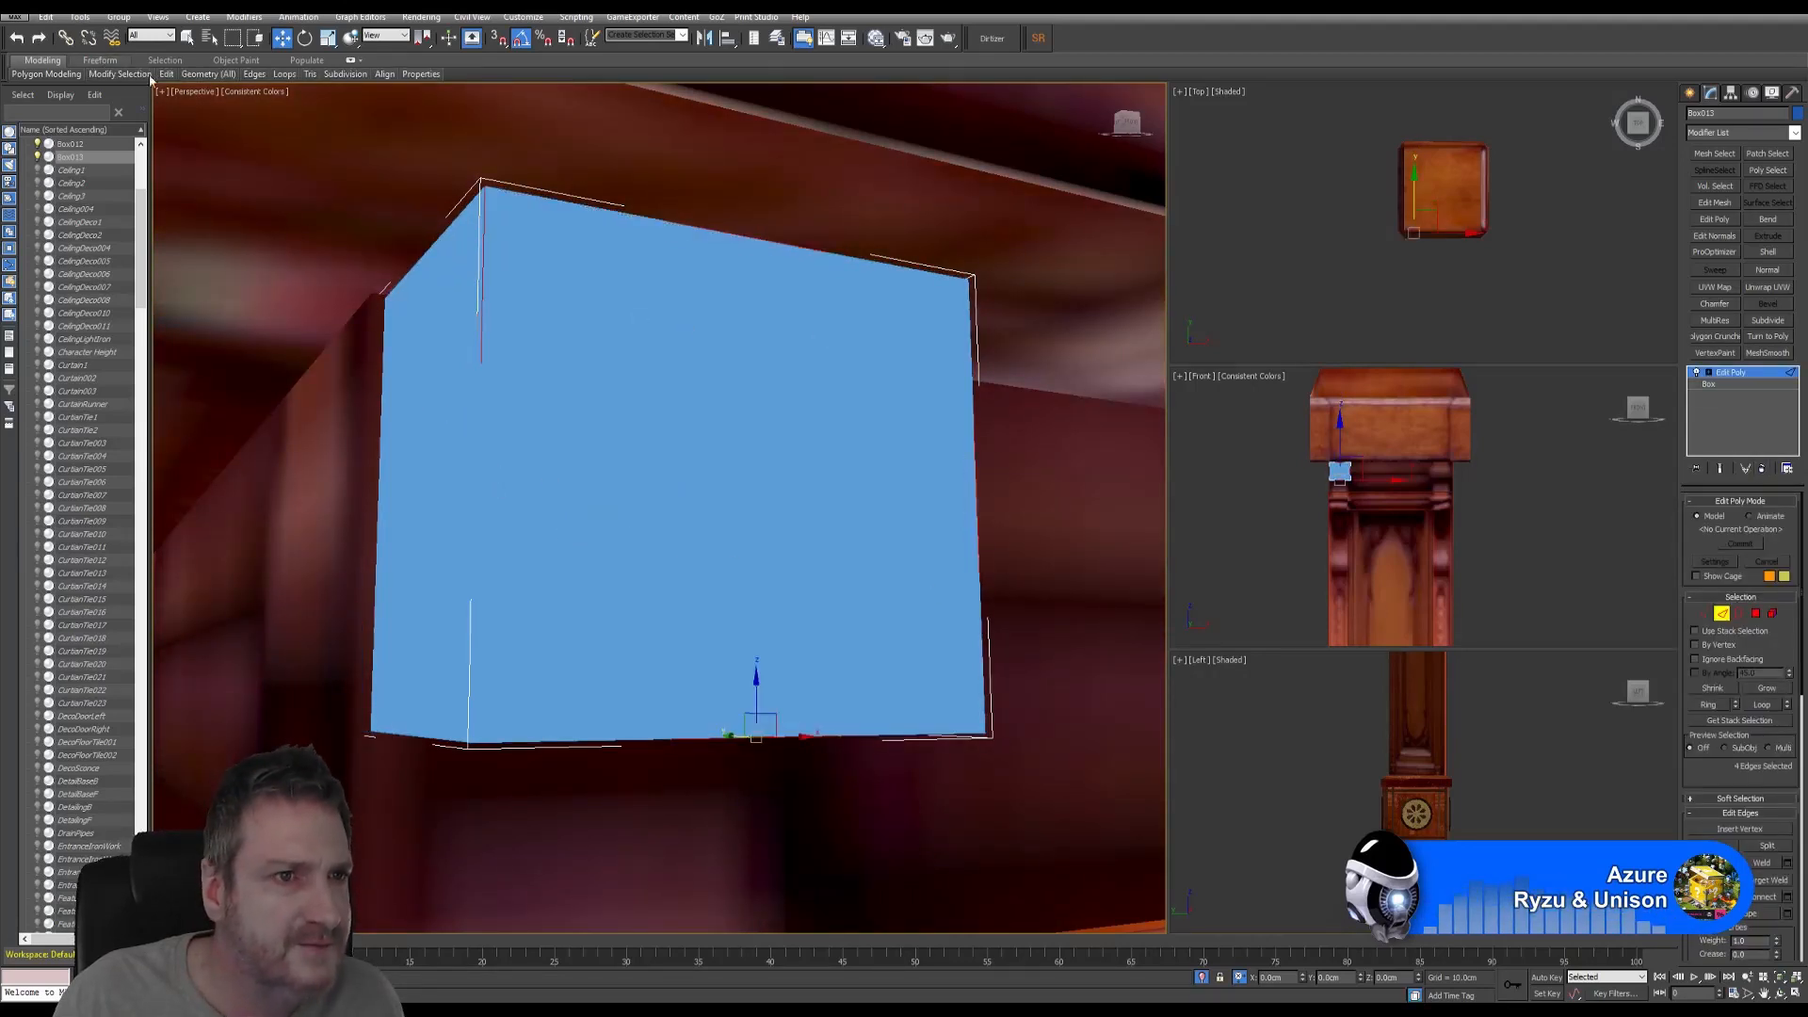
- Turn on Edged Faces display in the Perspective viewport
{"action": "right_click", "coordinate": [245, 170]}
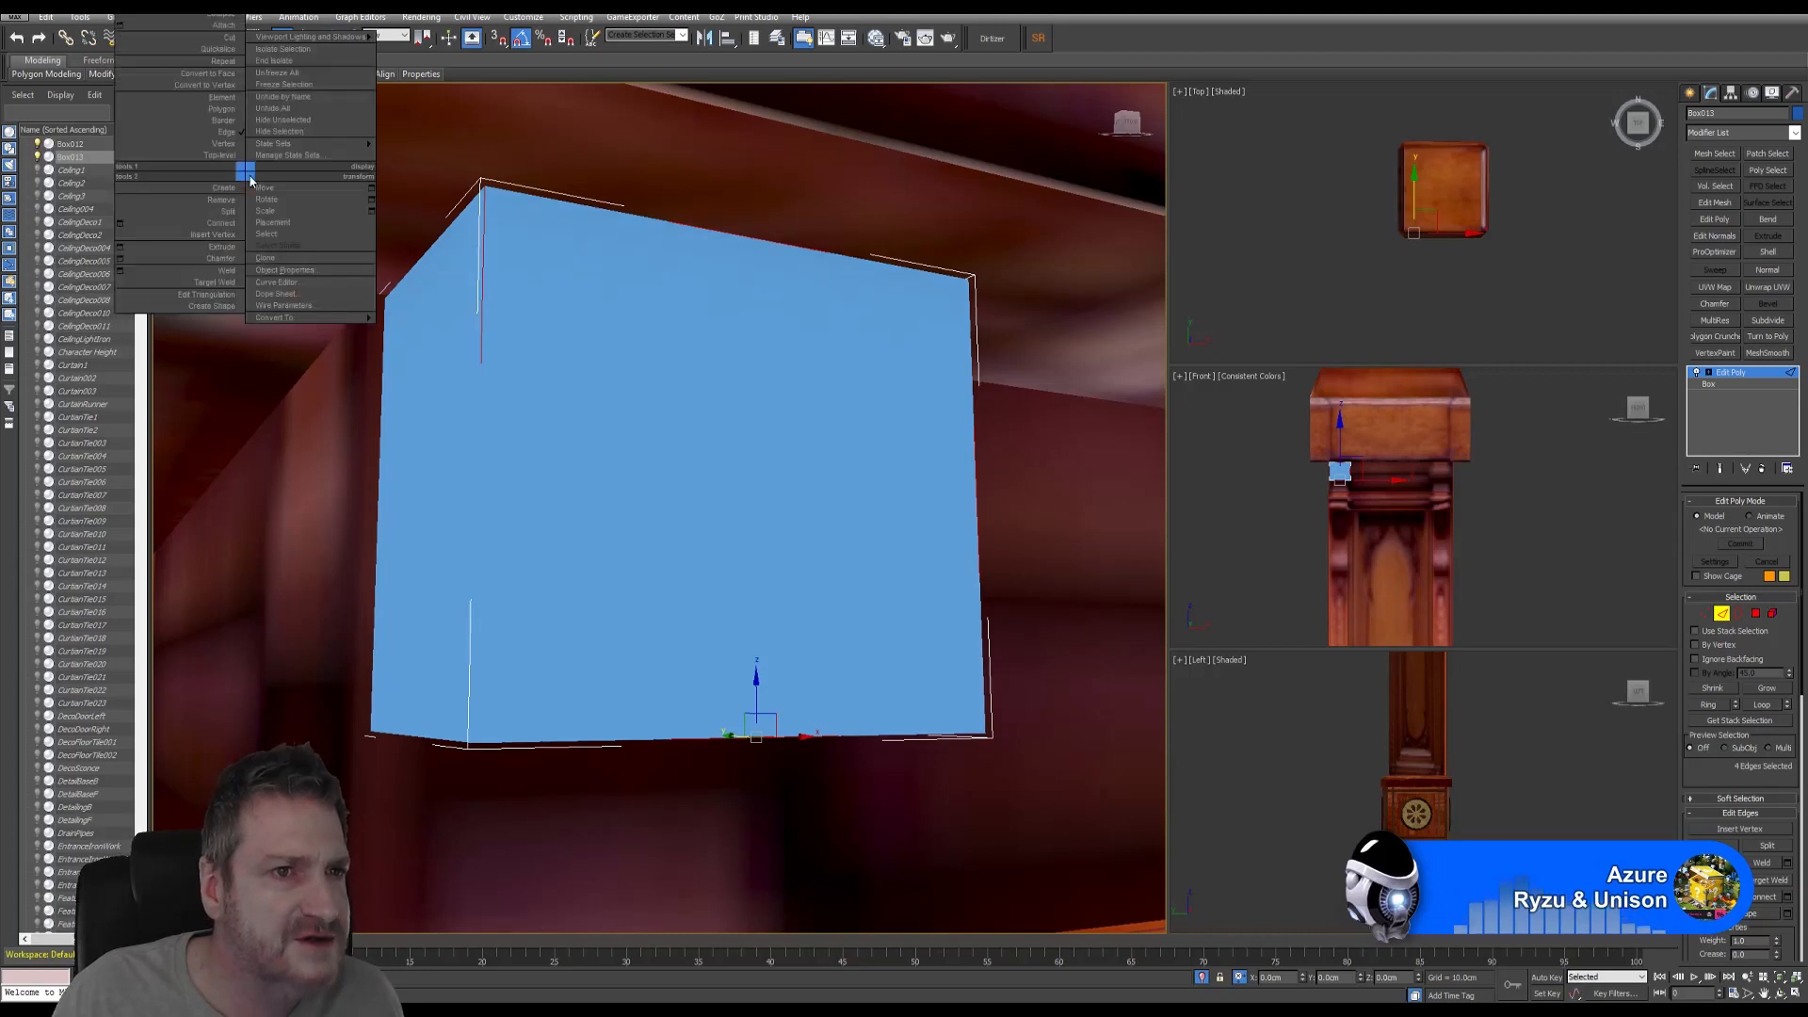
{"action": "left_click", "coordinate": [714, 73]}
{"action": "right_click", "coordinate": [259, 88]}
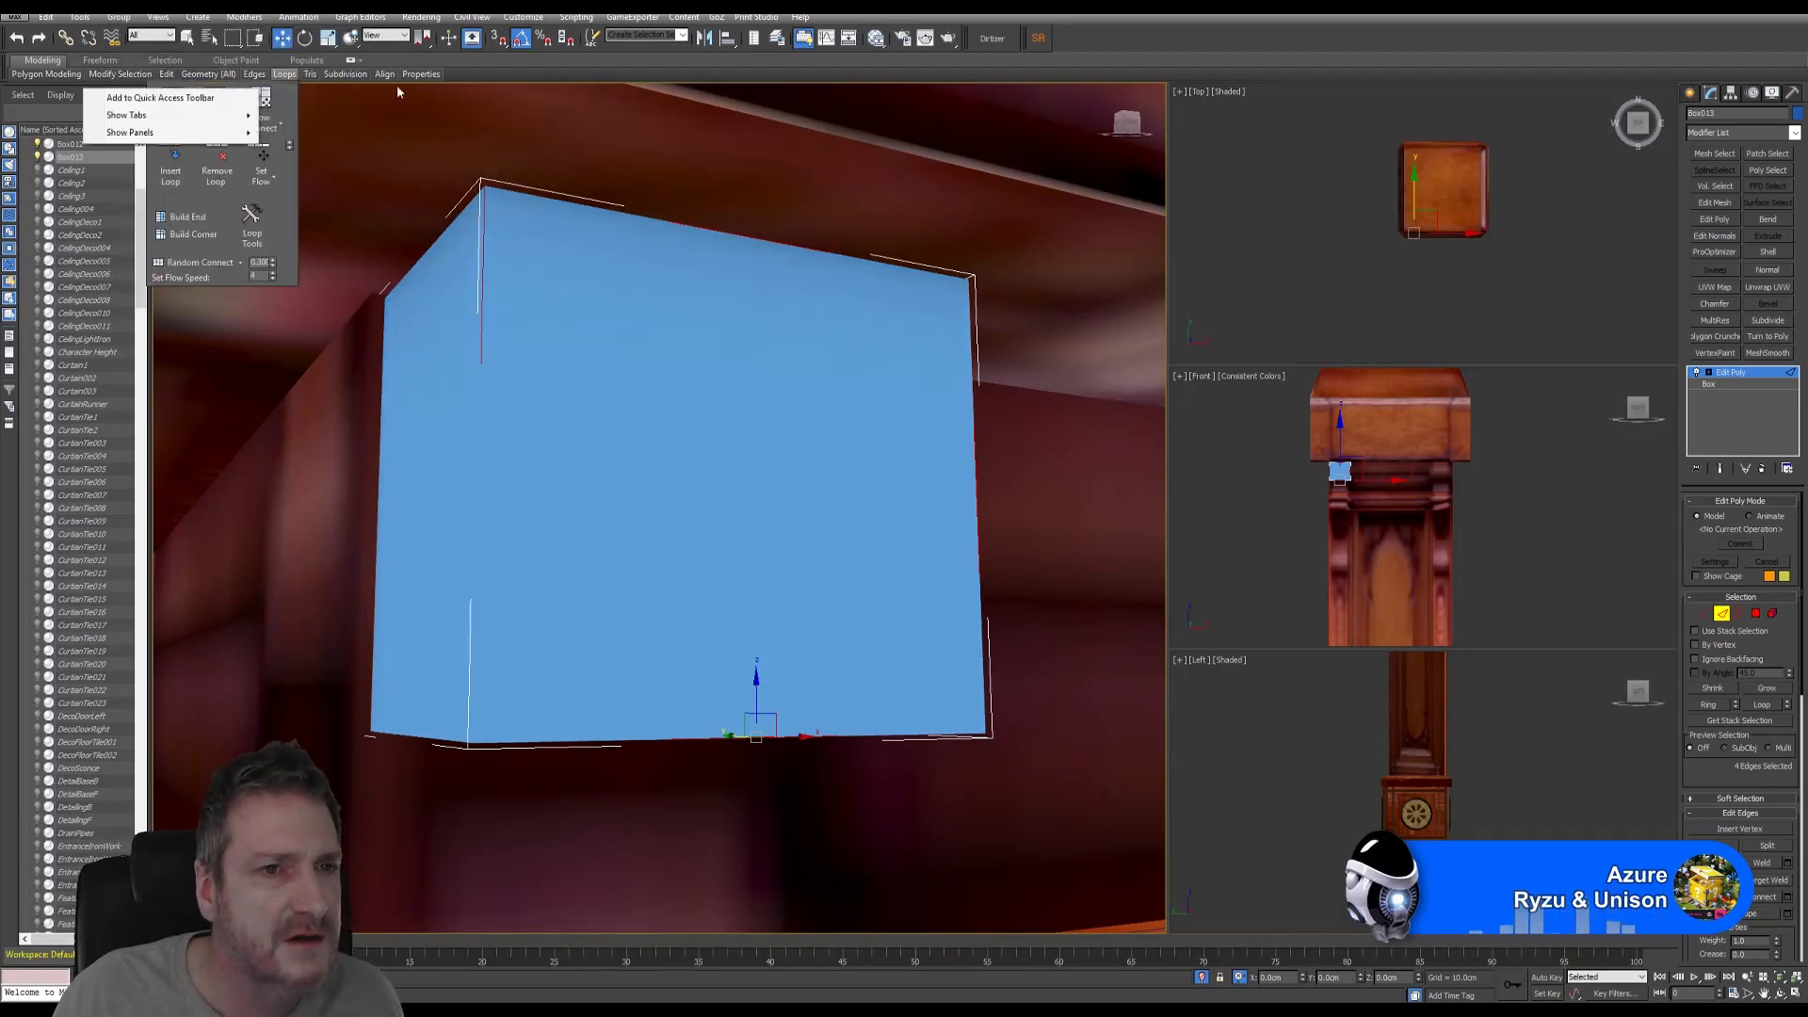
{"action": "left_click", "coordinate": [511, 62]}
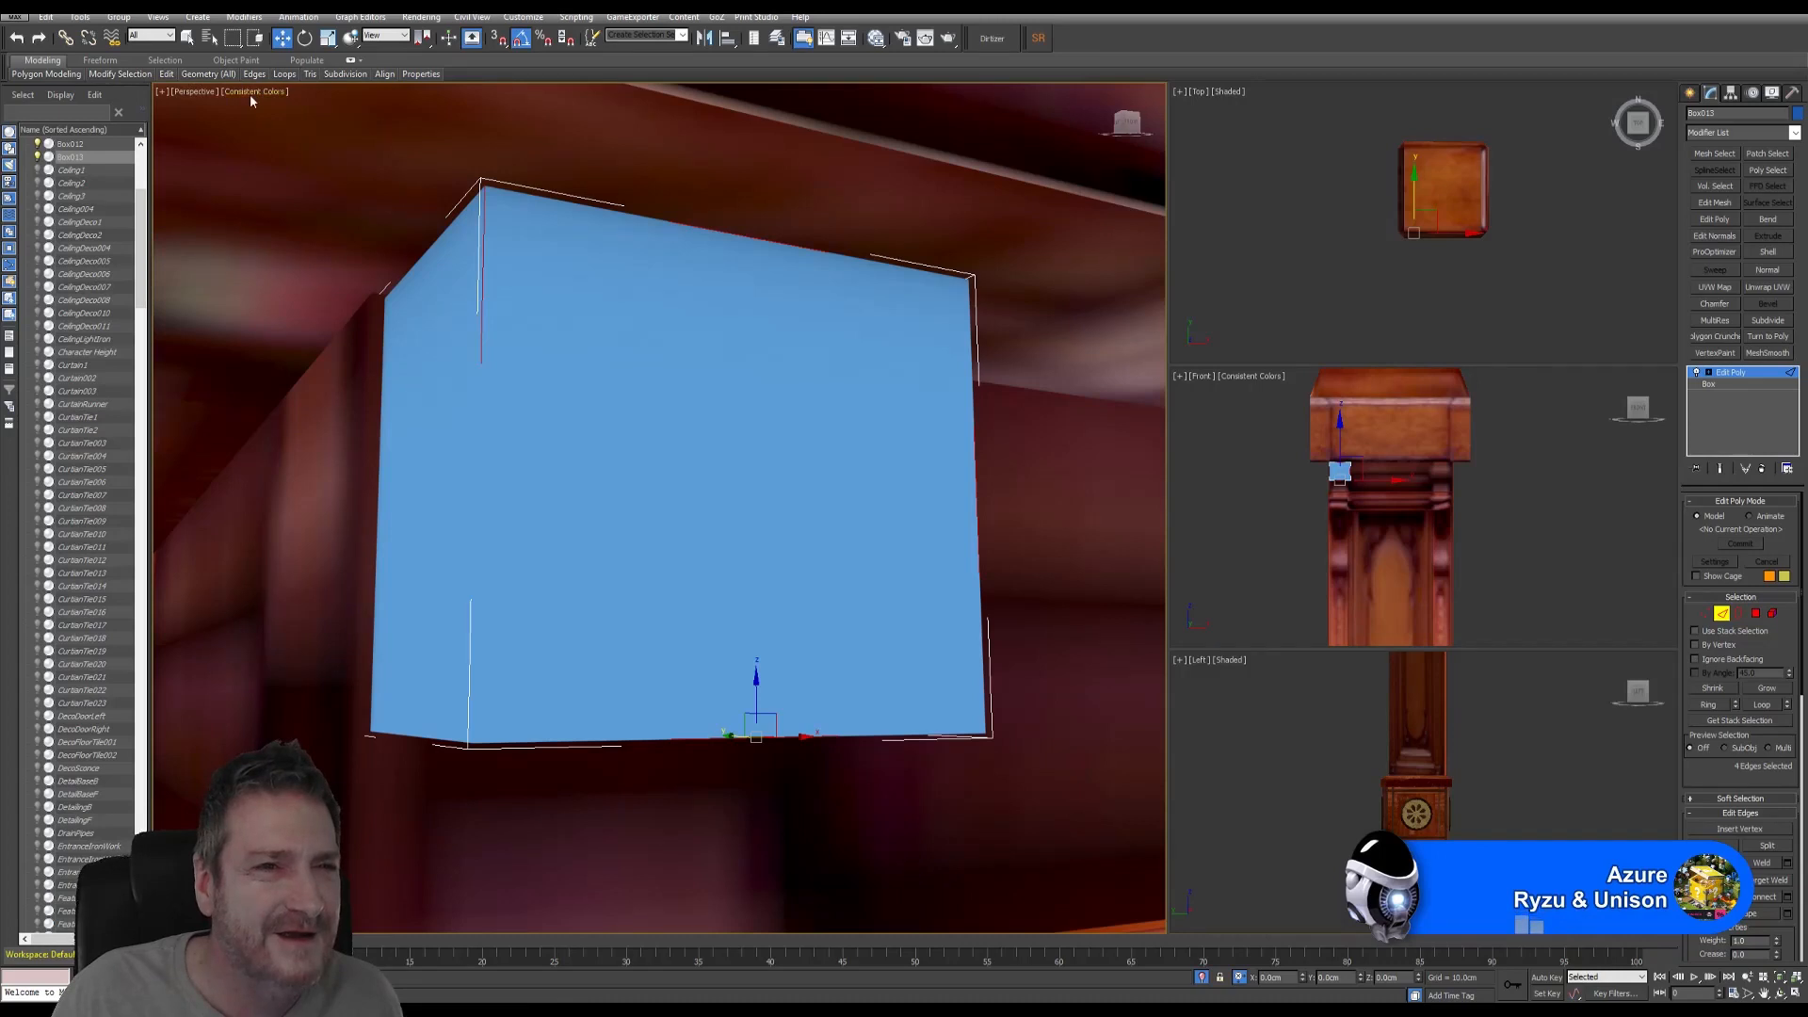
{"action": "left_click", "coordinate": [250, 93]}
{"action": "left_click", "coordinate": [316, 156]}
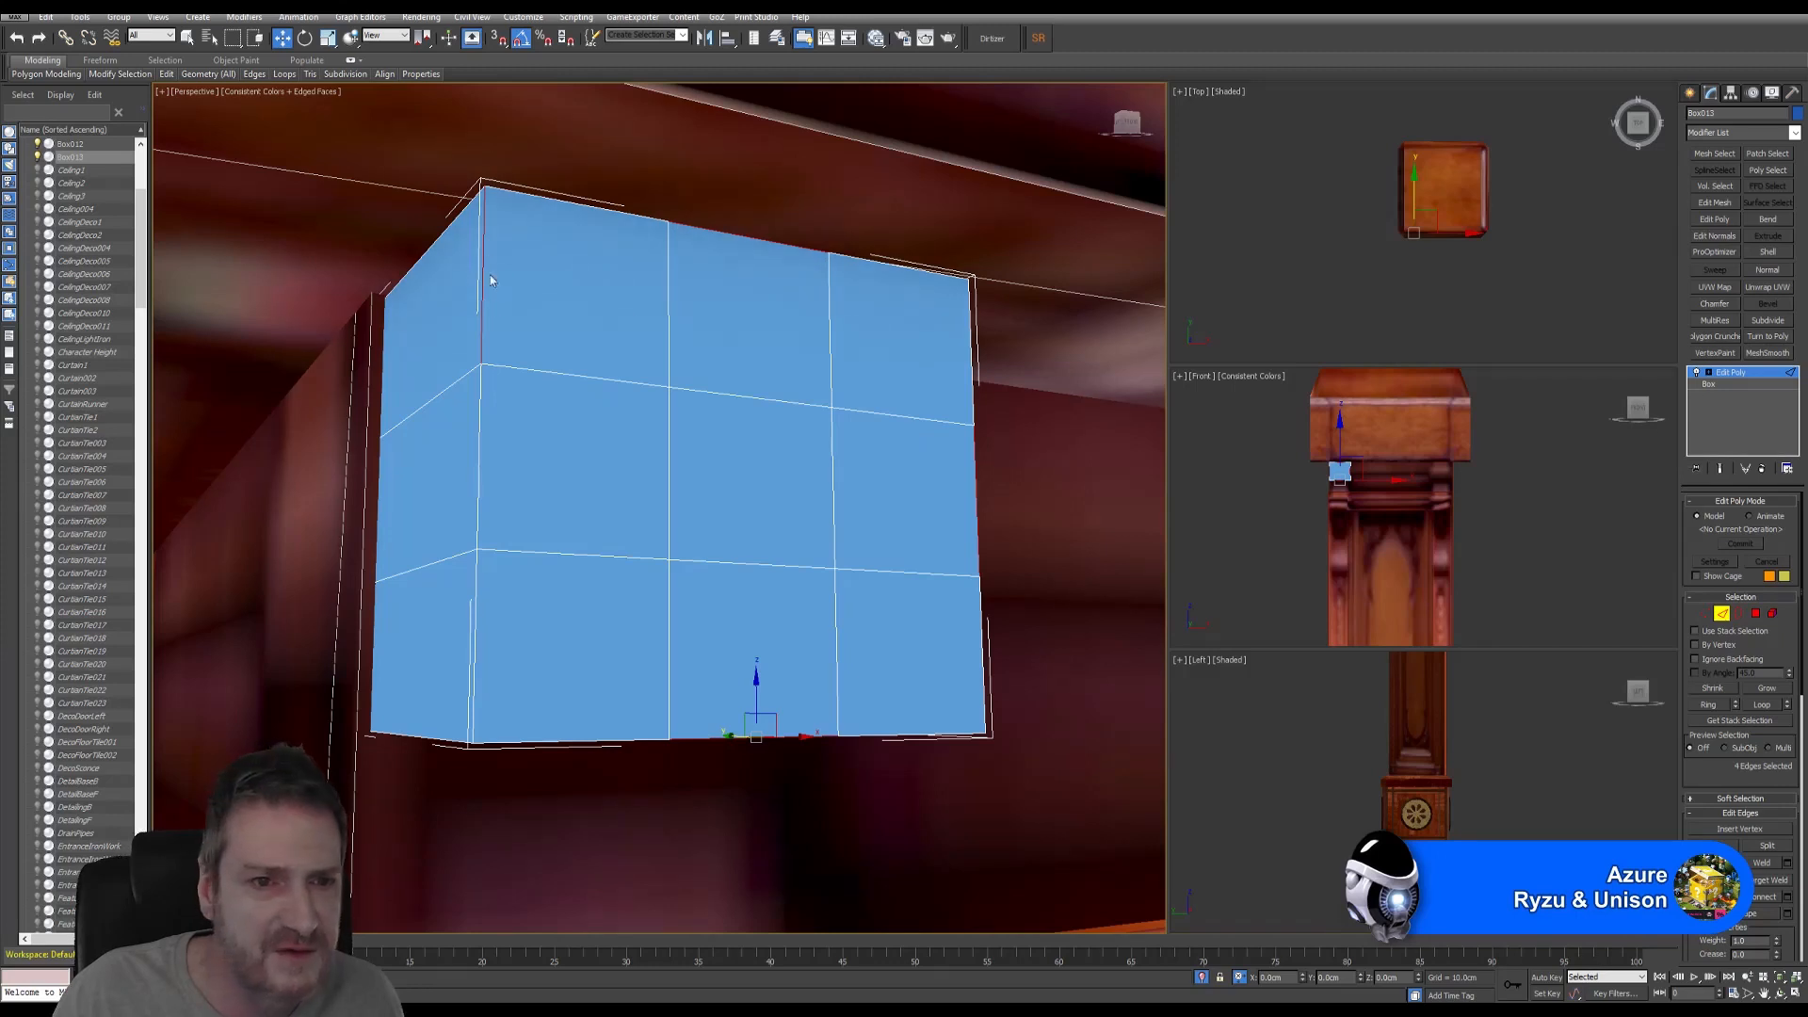
- Delete Edit Poly, set Length and Width Segs to 1, and re-add Edit Poly
{"action": "left_click", "coordinate": [1765, 469]}
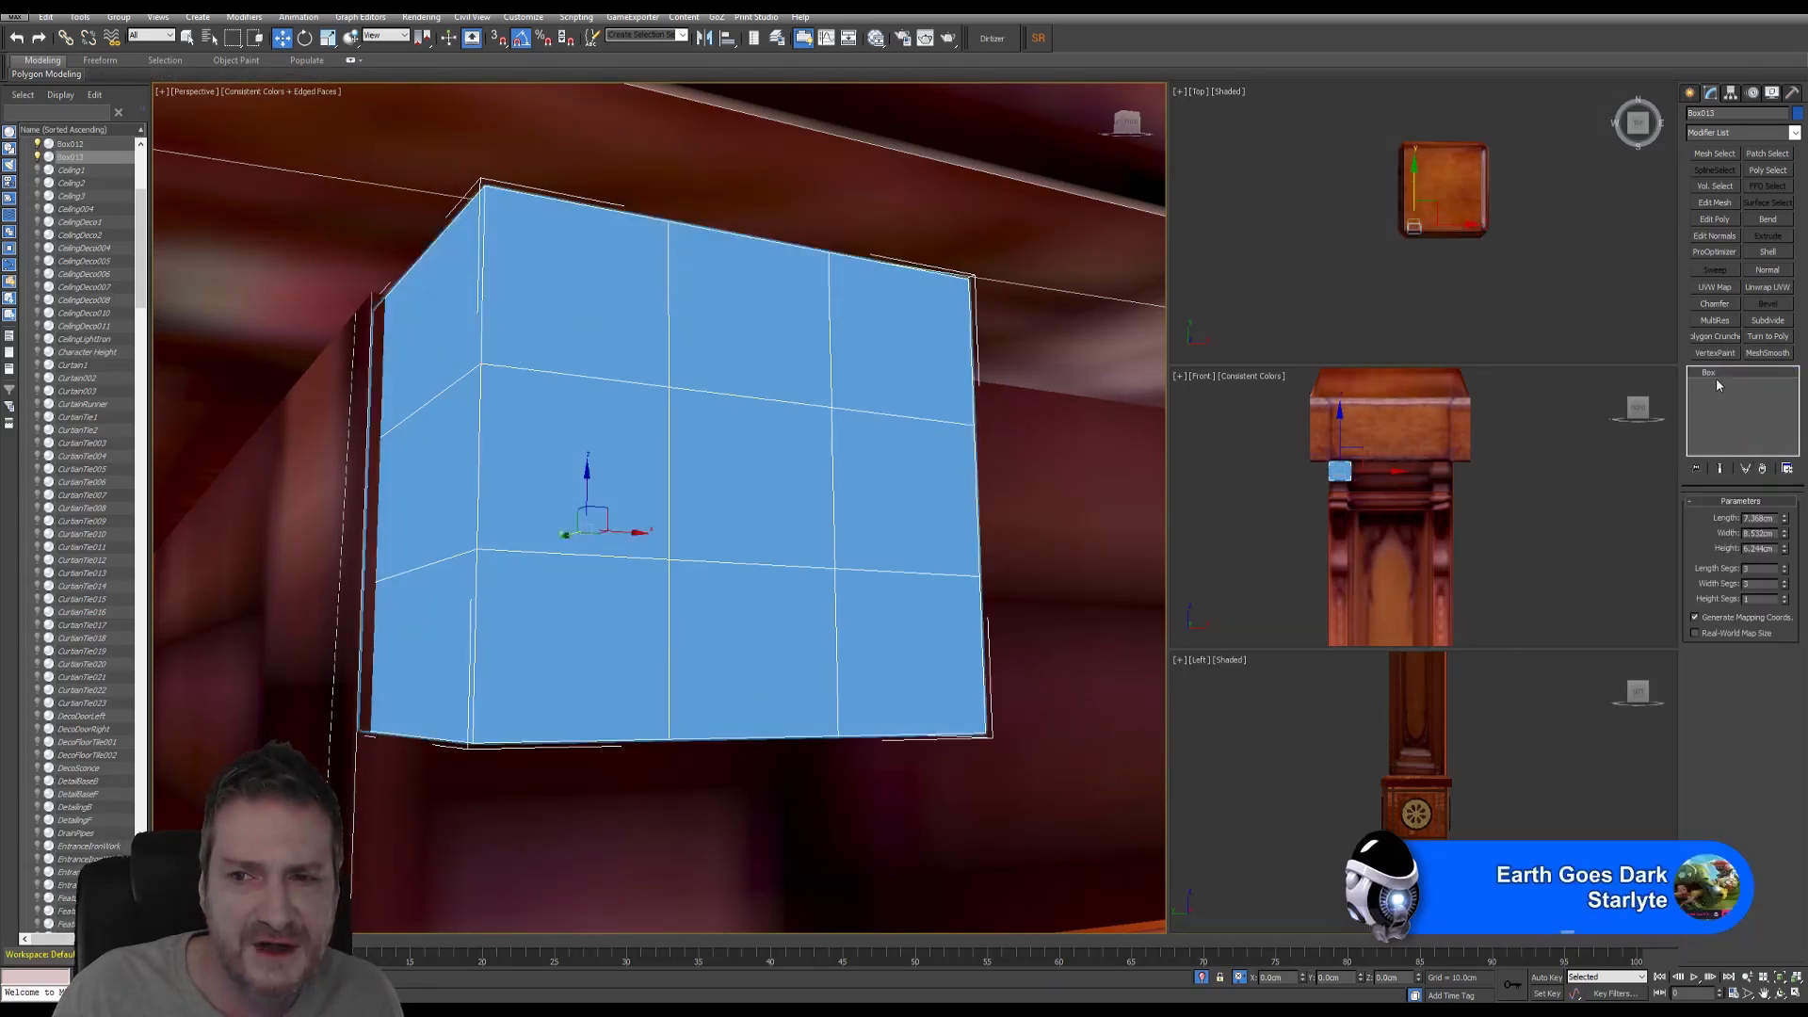
{"action": "left_click", "coordinate": [1785, 575]}
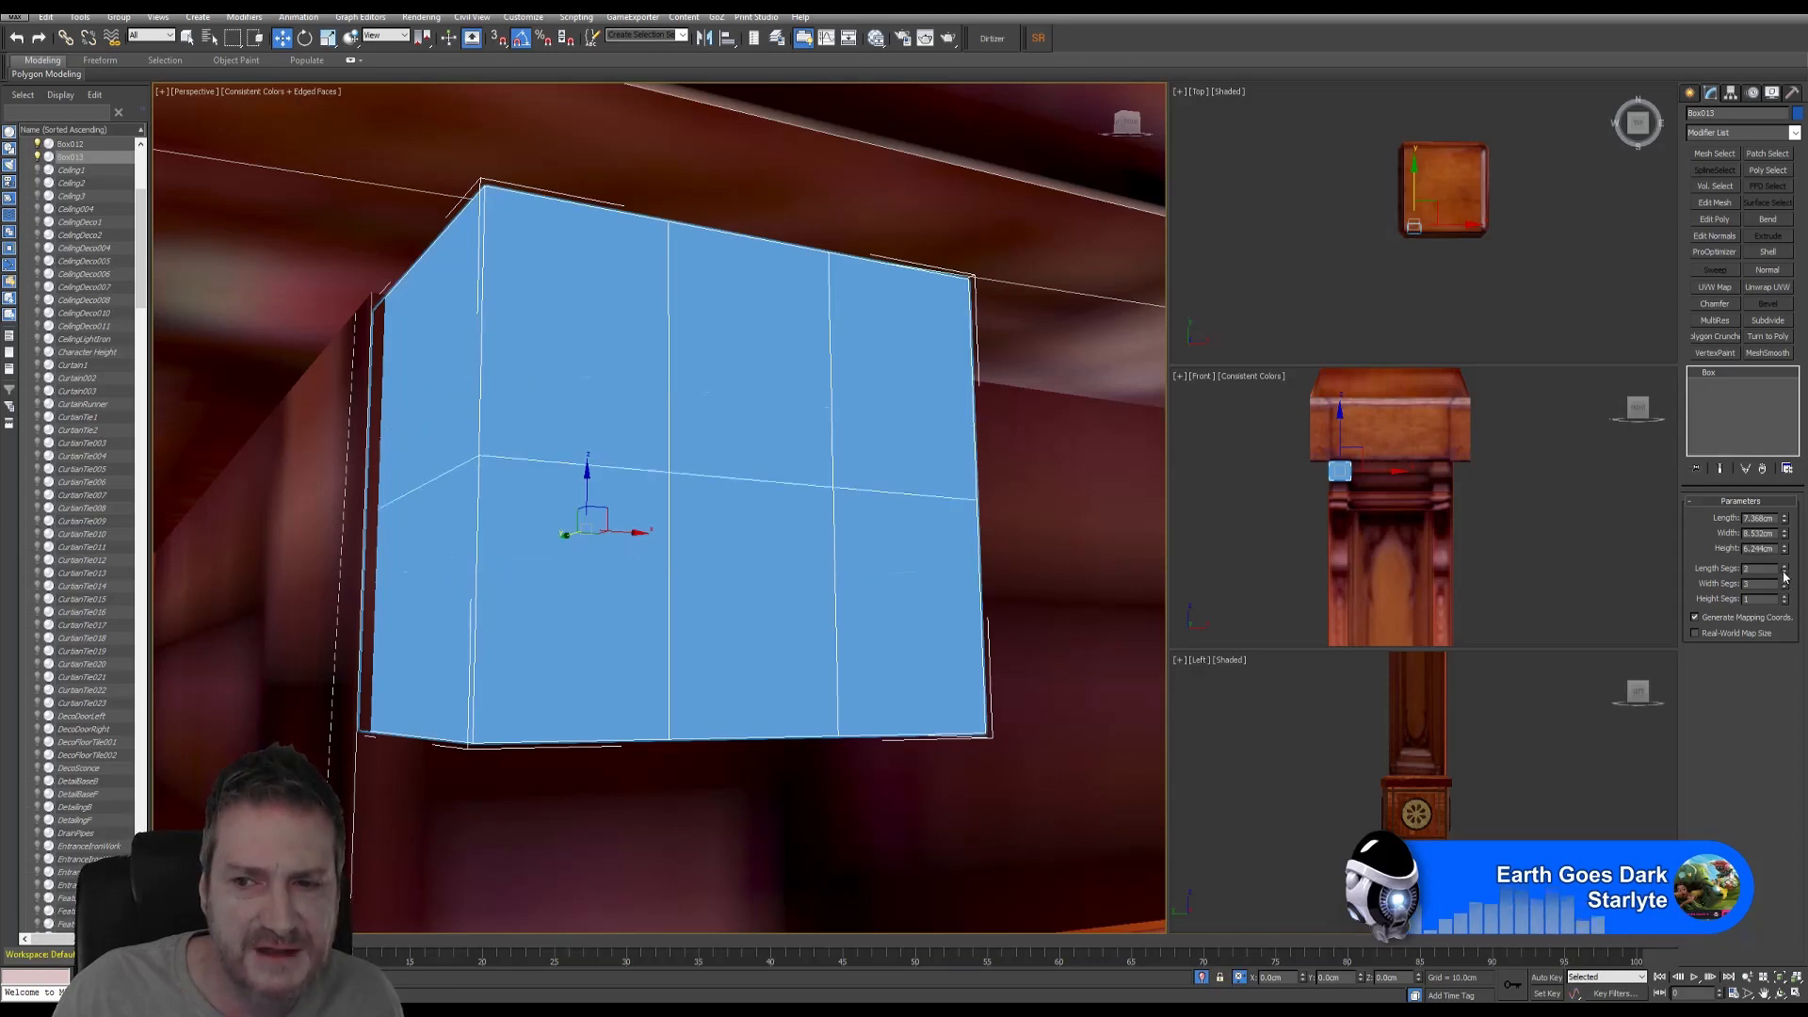
{"action": "left_click", "coordinate": [1784, 575]}
{"action": "left_click", "coordinate": [1784, 588]}
{"action": "left_click", "coordinate": [1784, 587]}
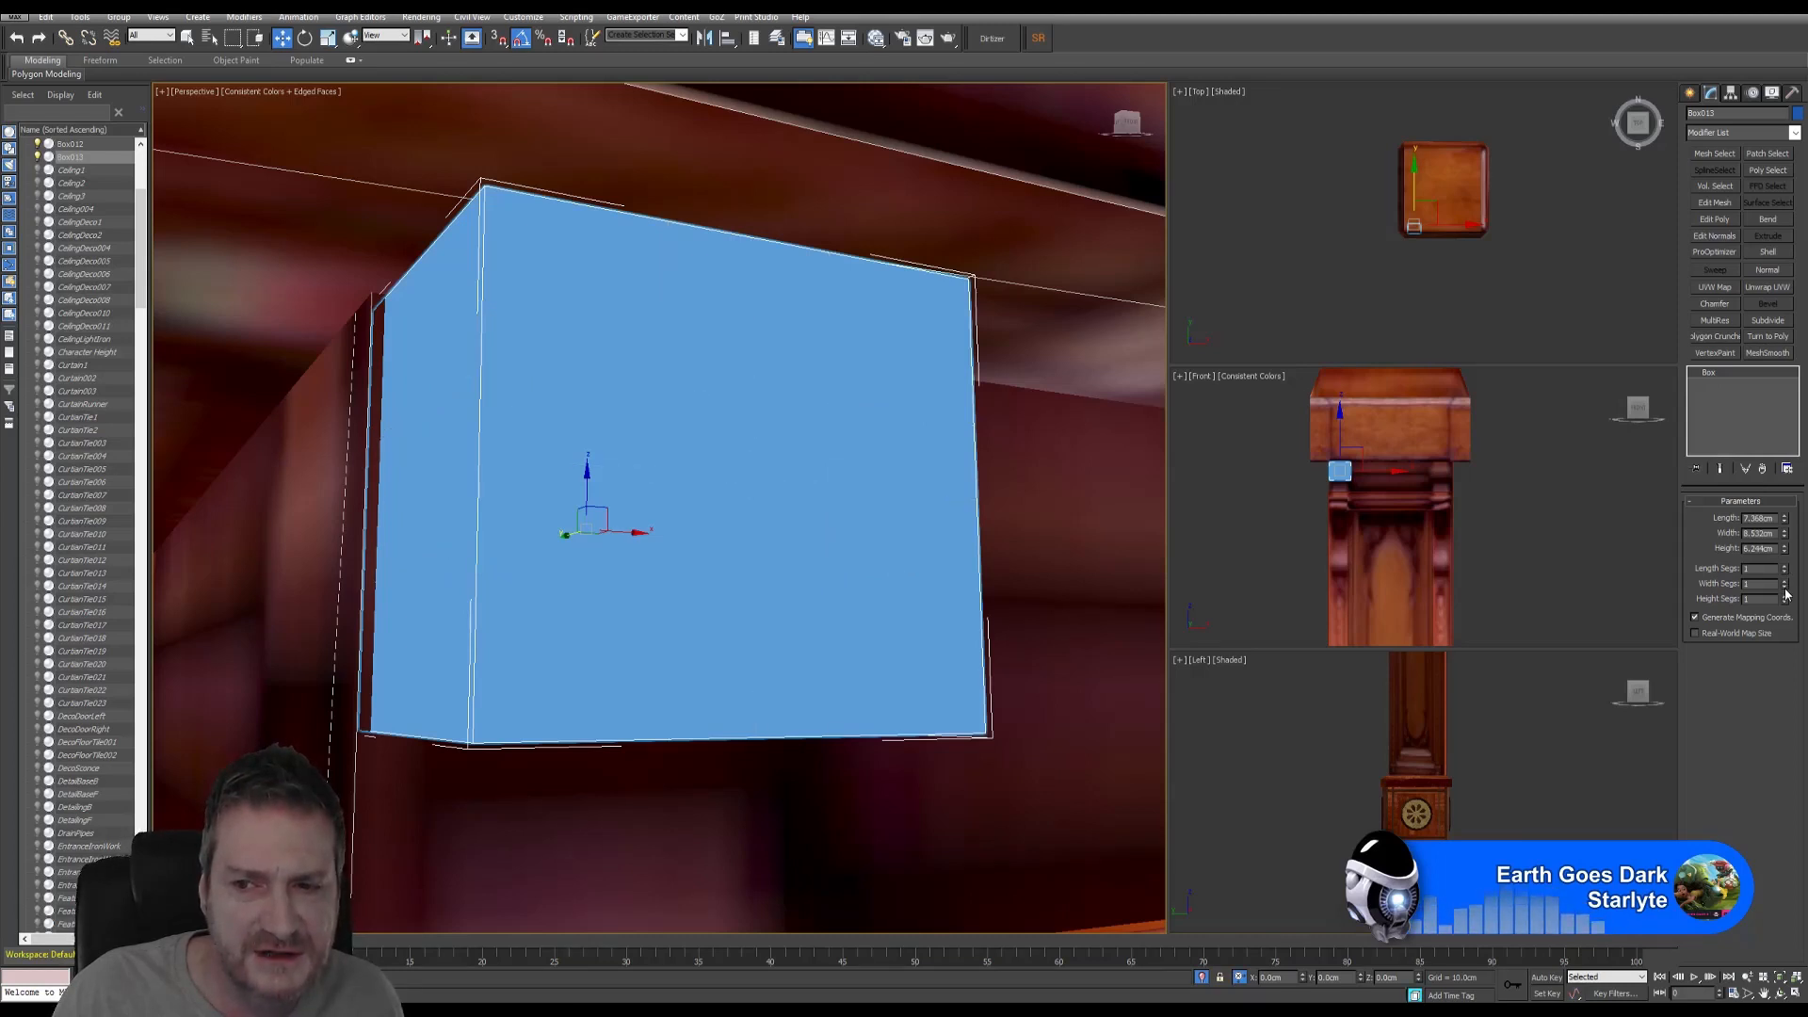
{"action": "left_click", "coordinate": [1719, 222]}
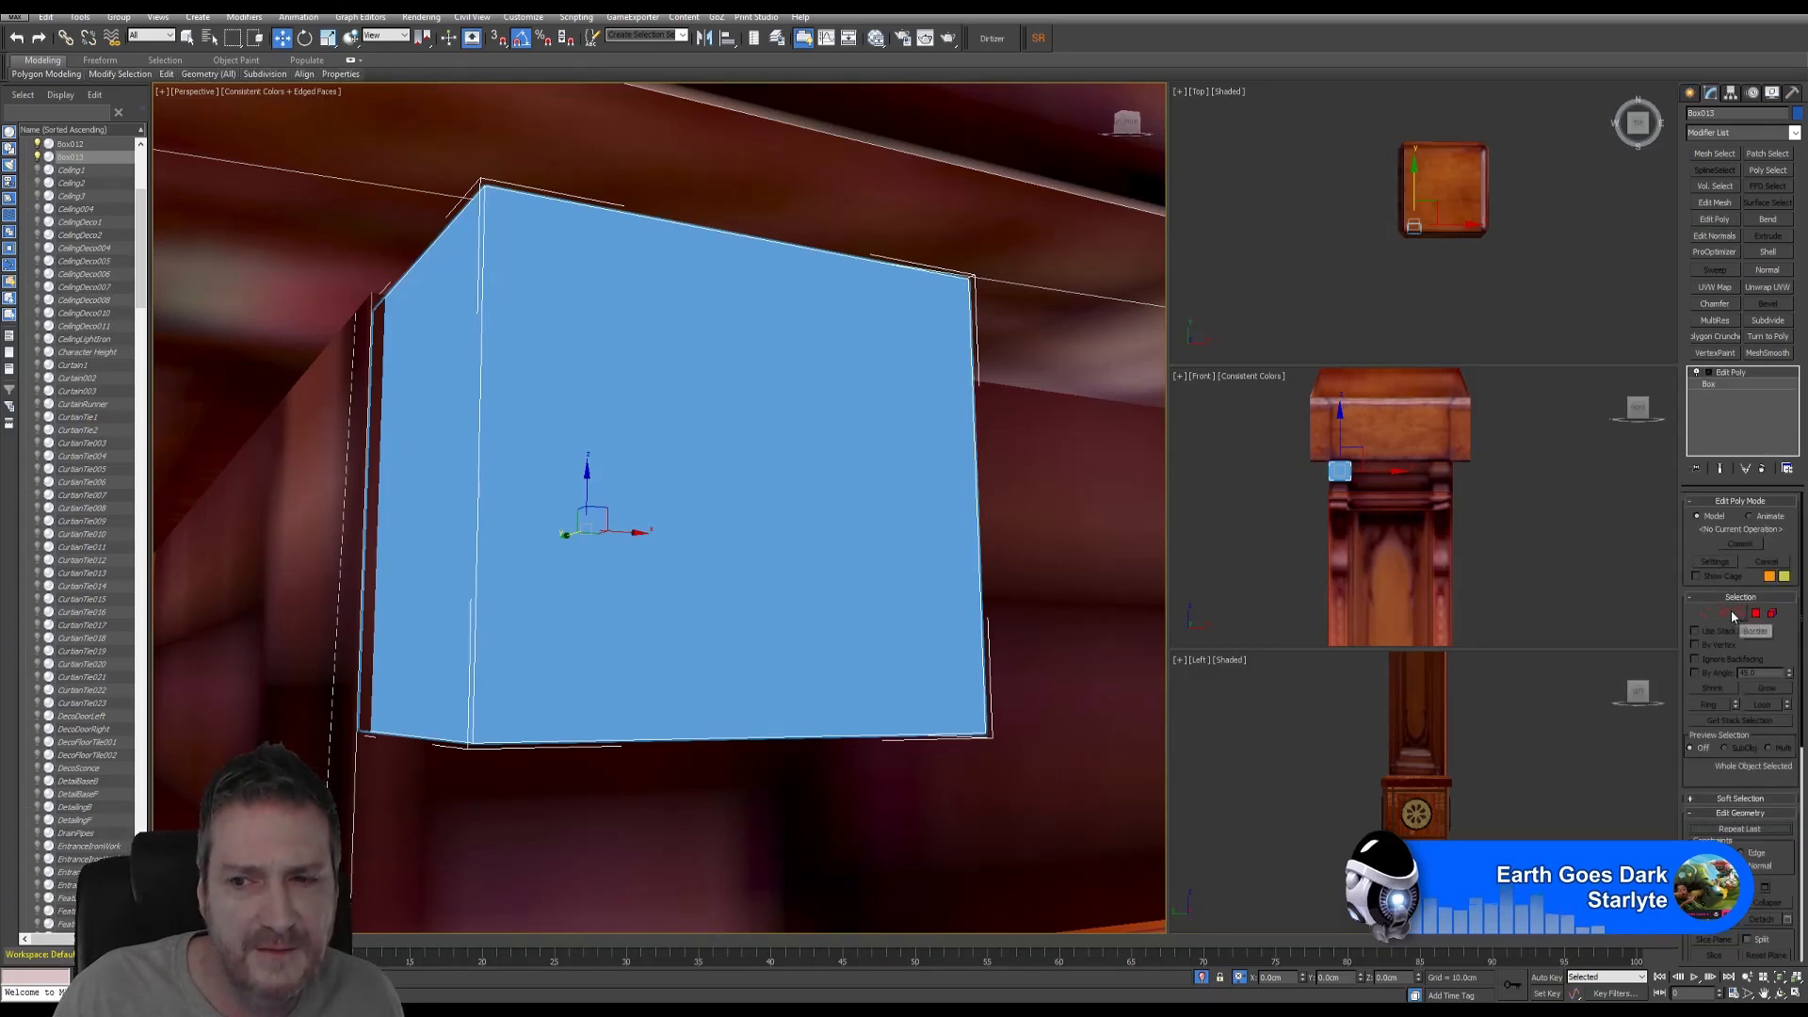
- In Edge mode, select the four outer edges of Box013's front face
{"action": "left_click", "coordinate": [1722, 613]}
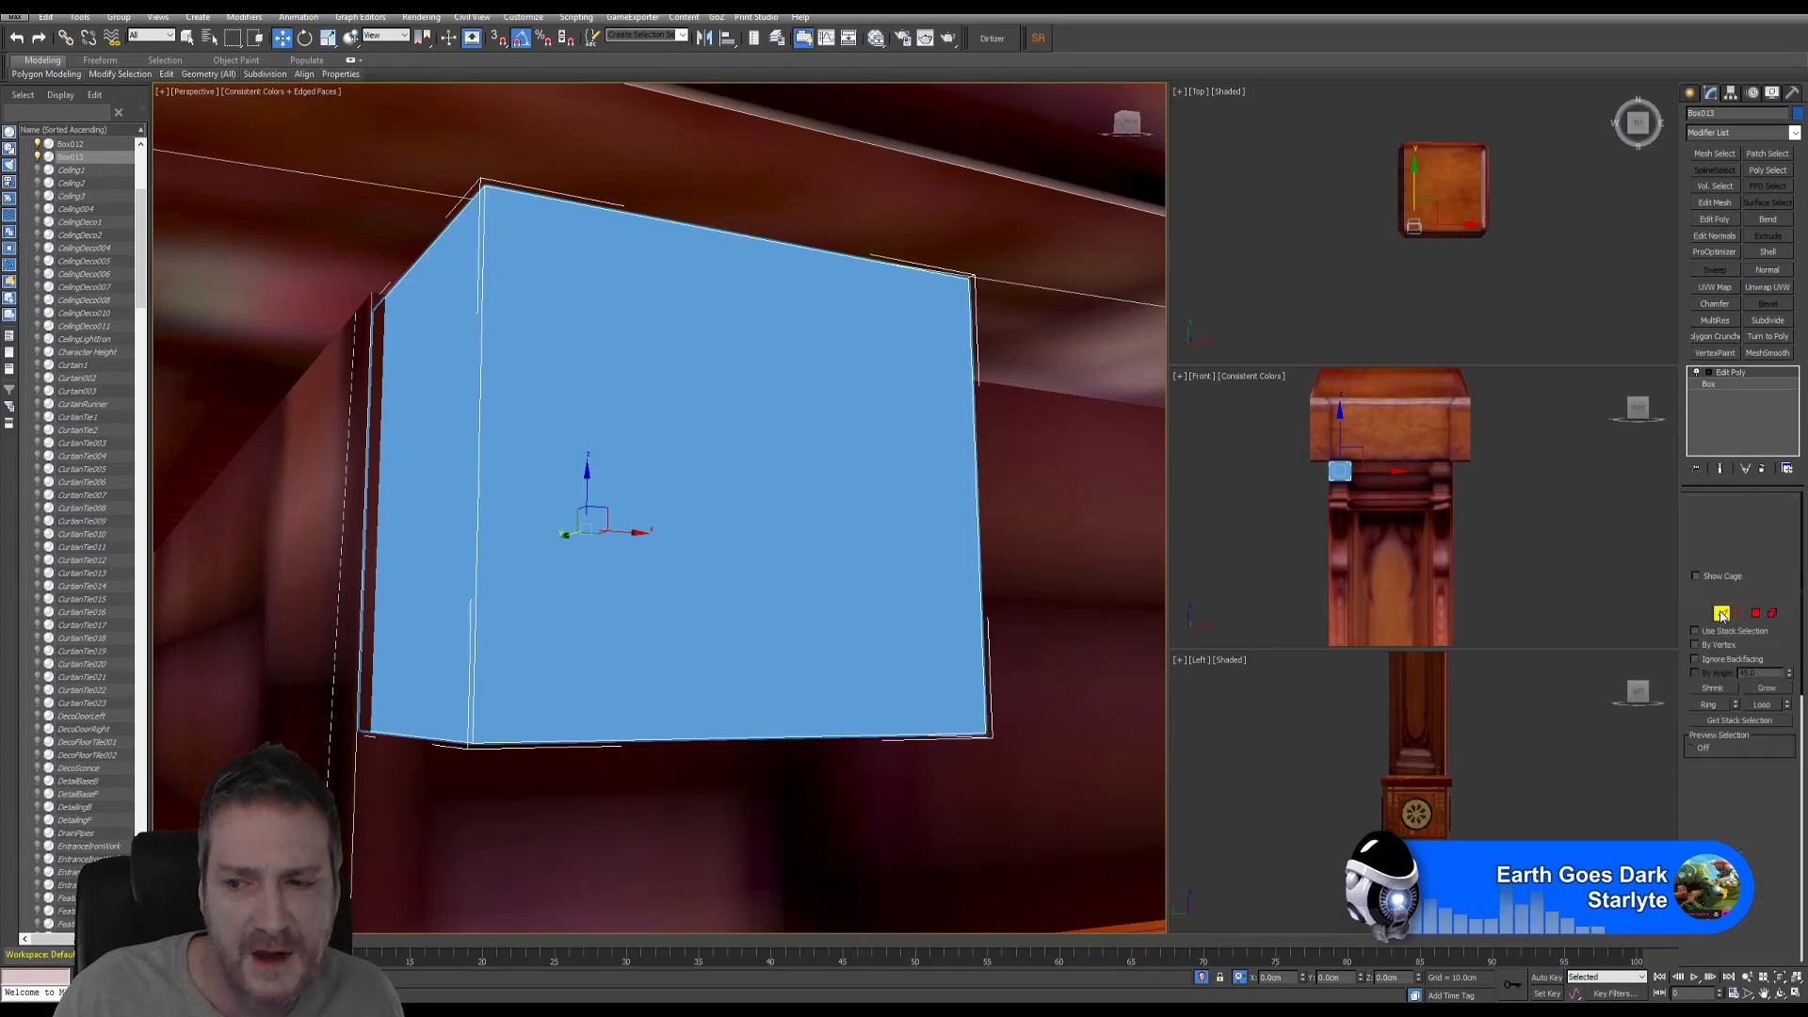
{"action": "left_click", "coordinate": [477, 587]}
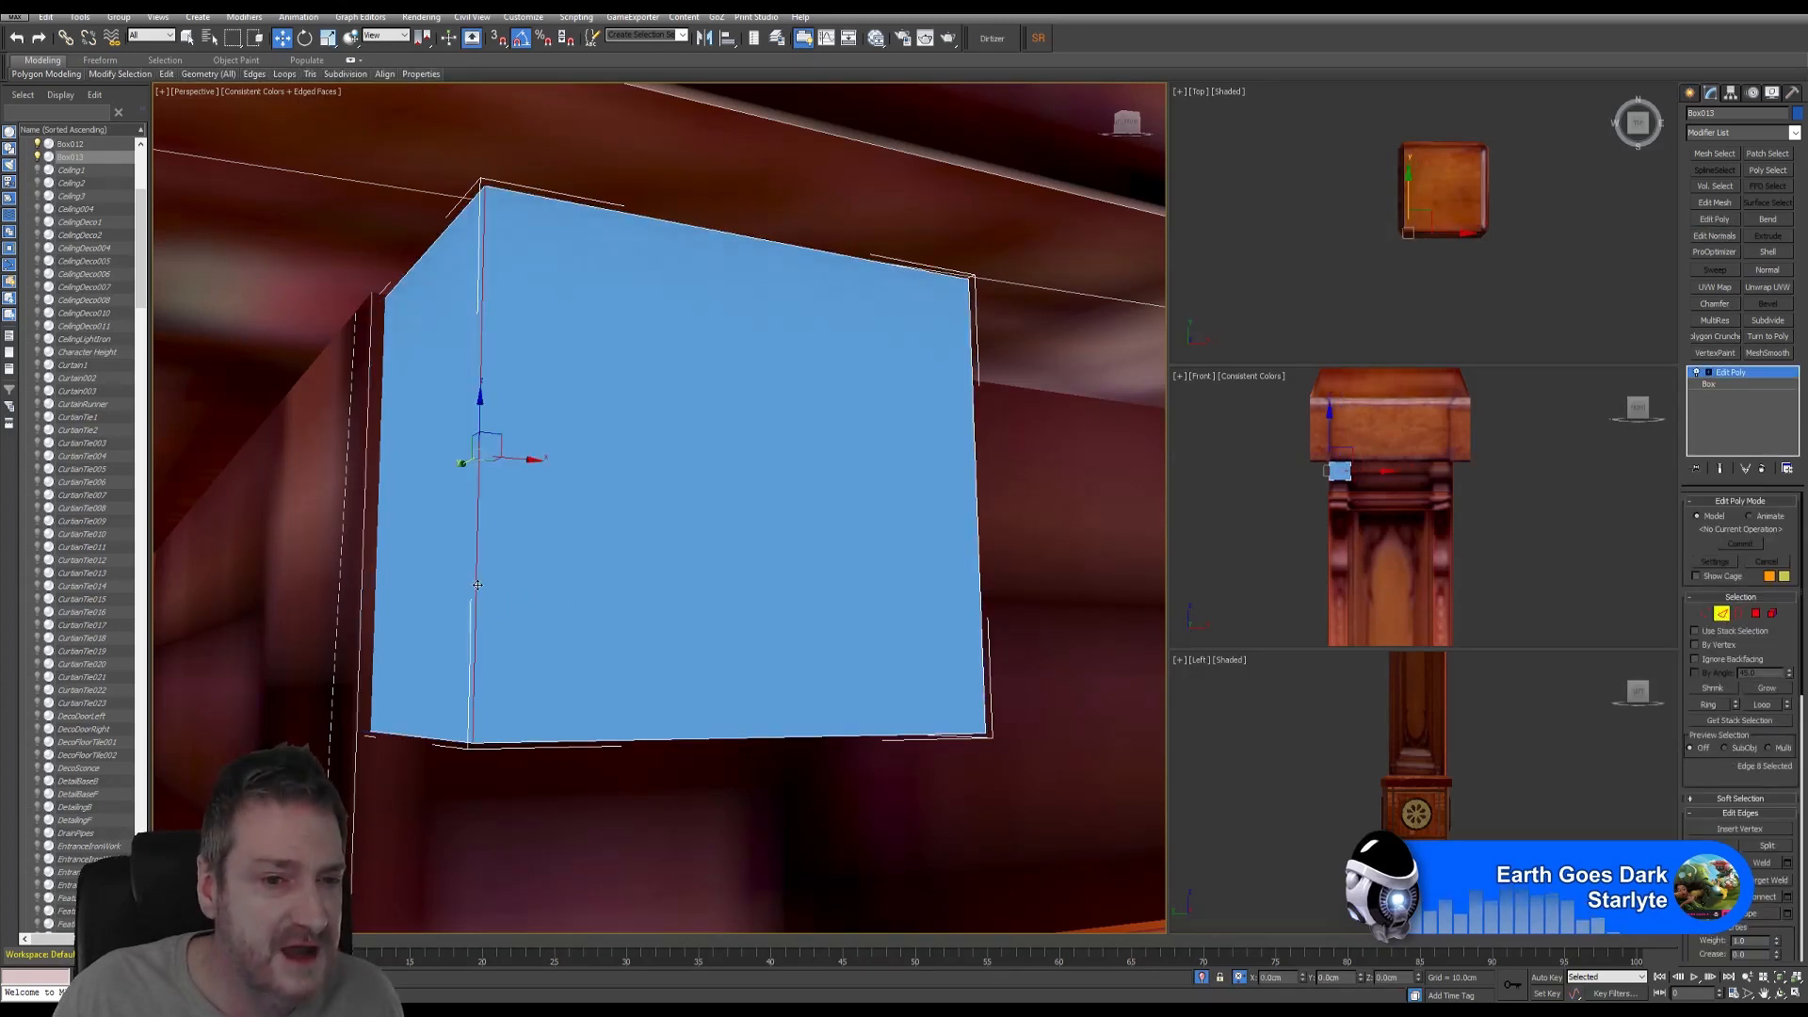
{"action": "left_click", "coordinate": [741, 237], "text": "ctrl"}
{"action": "left_click", "coordinate": [974, 462], "text": "ctrl"}
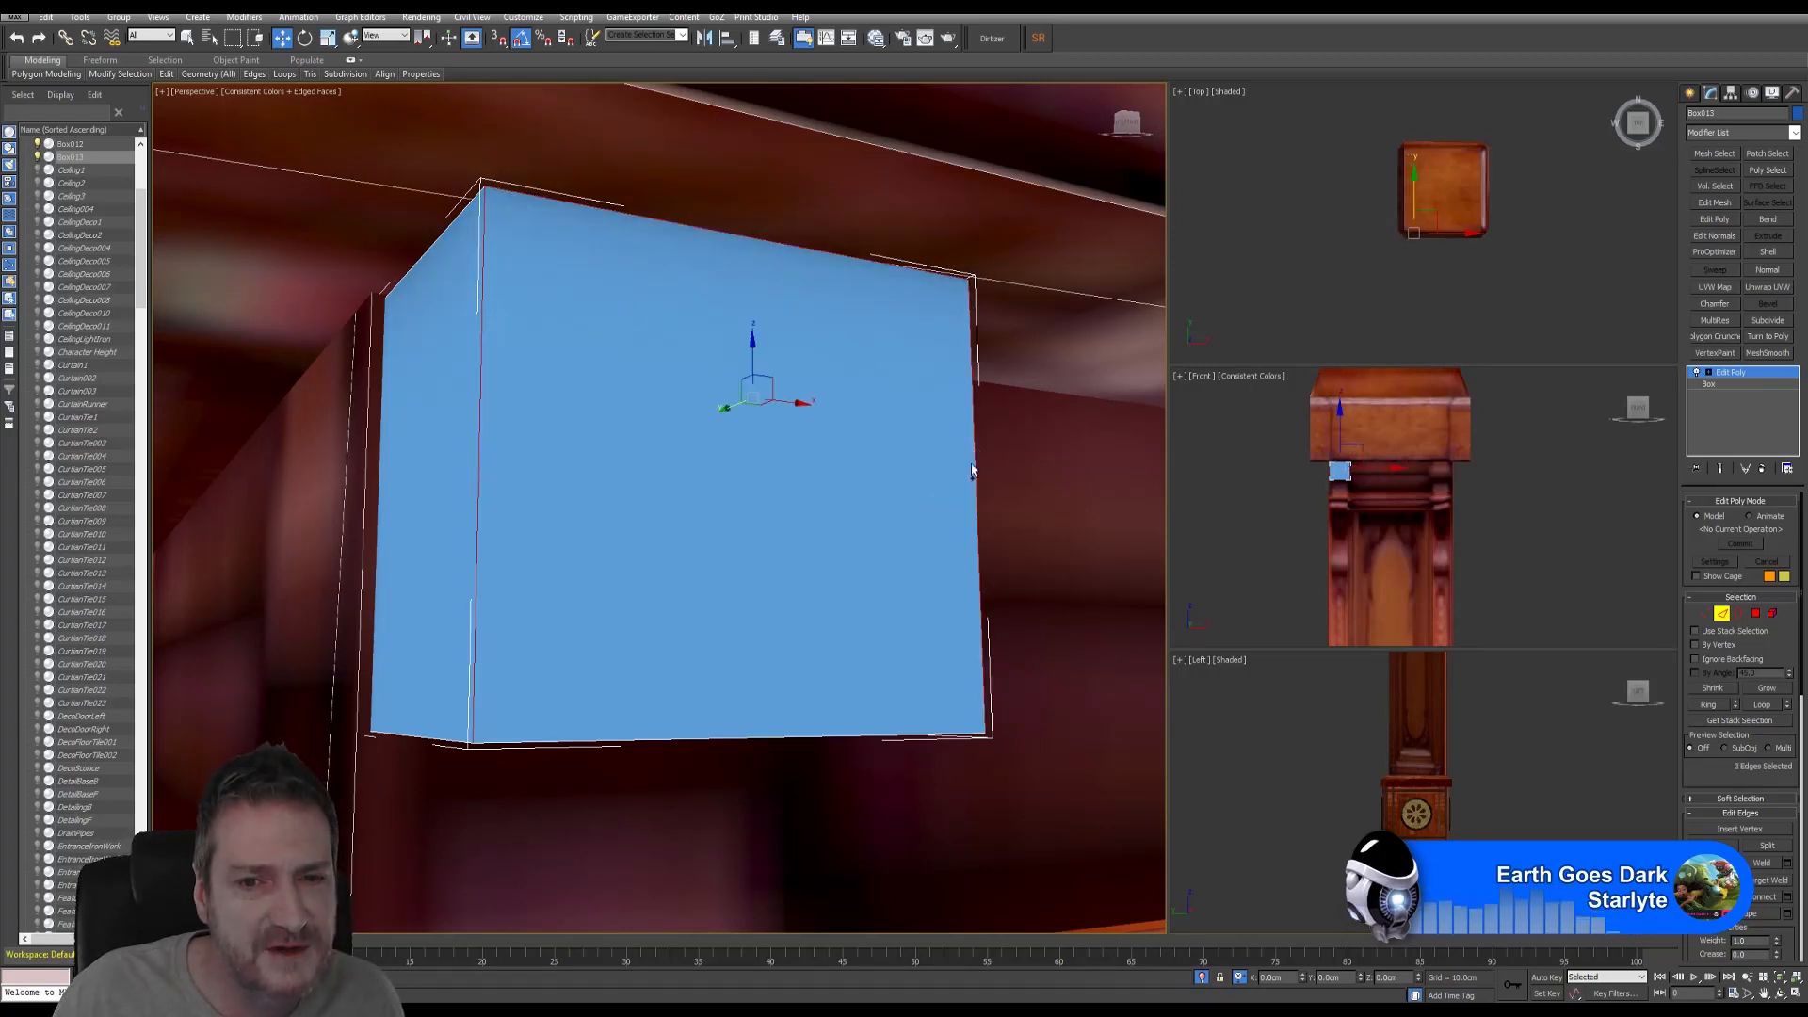
{"action": "left_click", "coordinate": [705, 738], "text": "ctrl"}
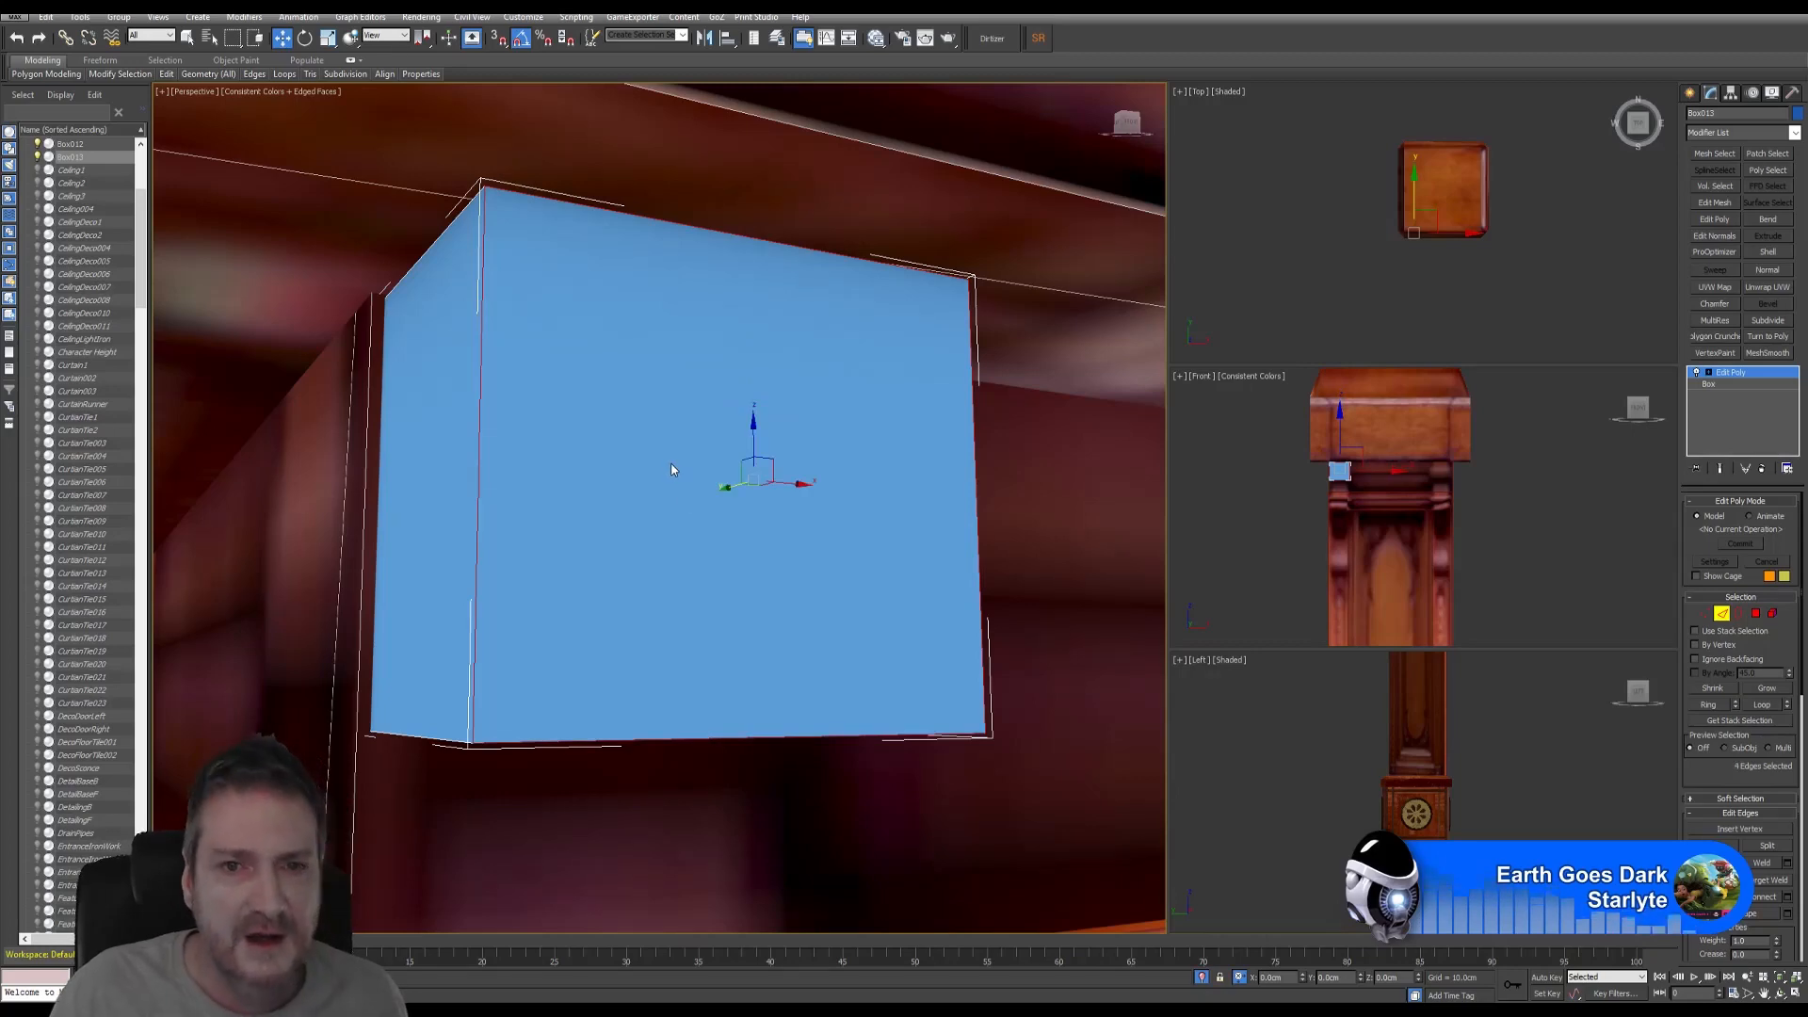
- Turn off Edged Faces and apply a Chamfer modifier to the selected edges
{"action": "scroll", "coordinate": [678, 481], "scroll_direction": "down", "scroll_amount": 10}
{"action": "scroll", "coordinate": [697, 566], "scroll_direction": "down", "scroll_amount": 6}
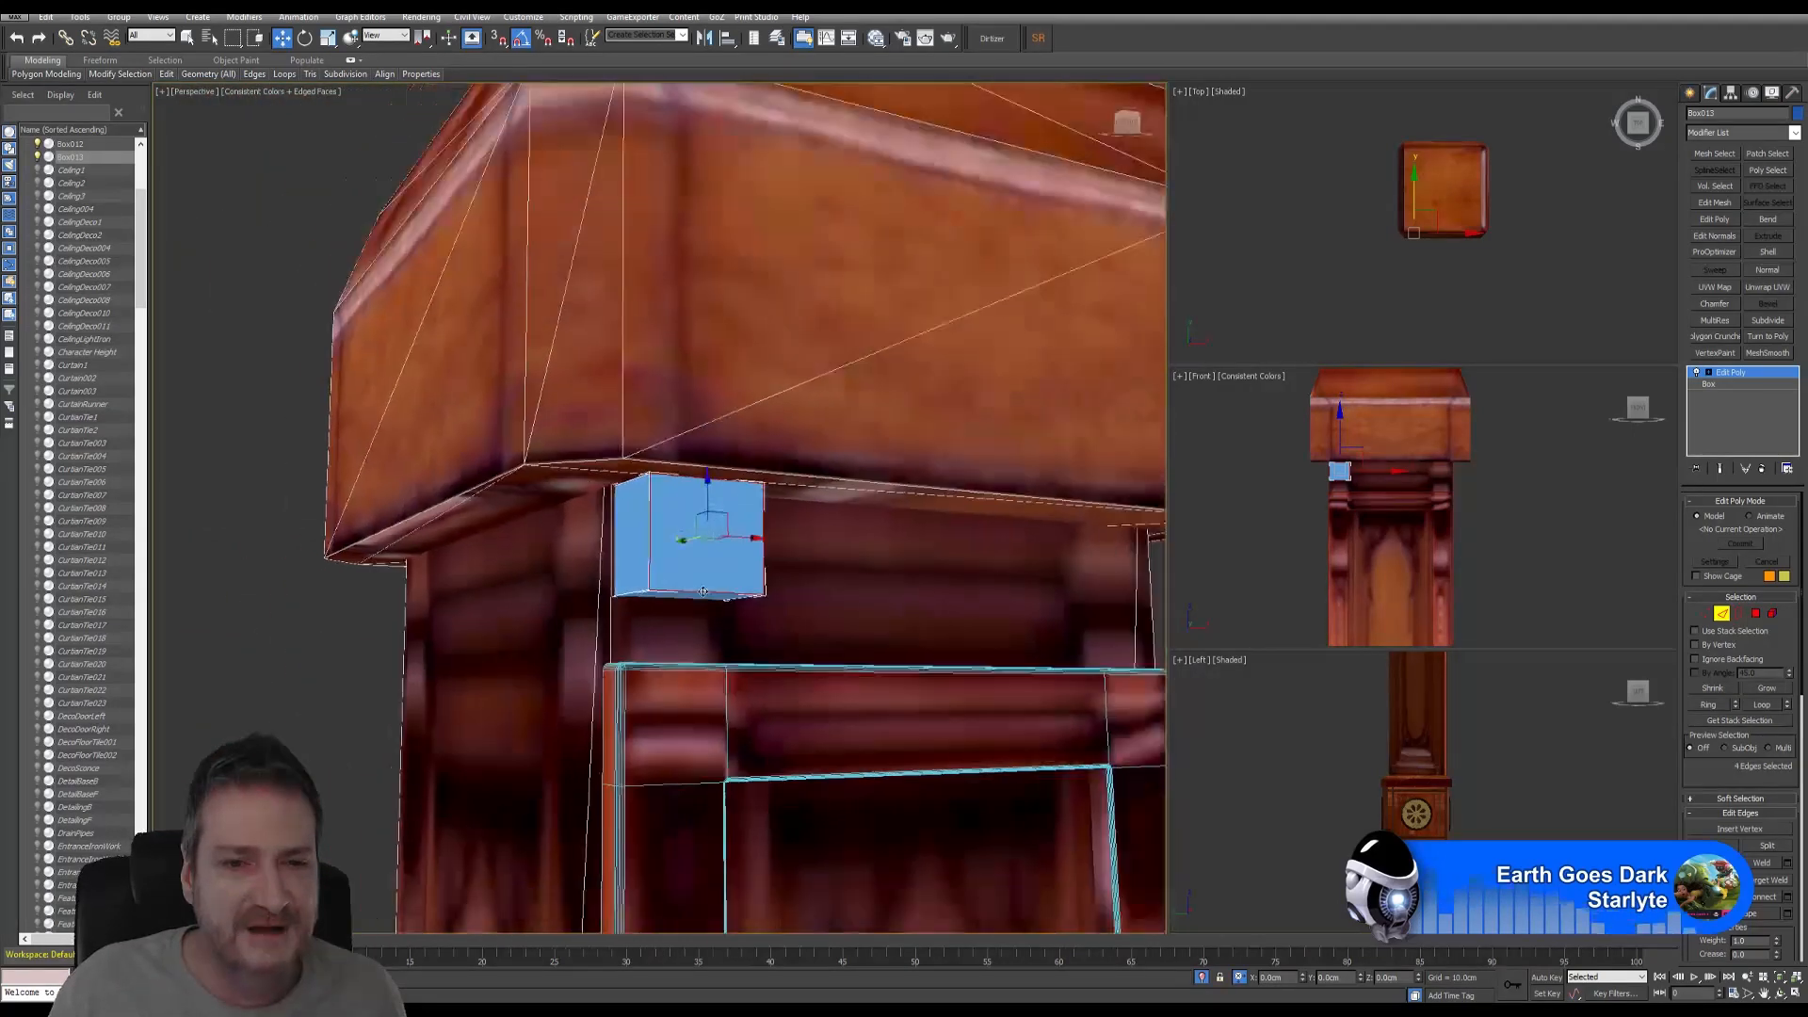
{"action": "middle_click_drag", "start_coordinate": [670, 431], "coordinate": [606, 352]}
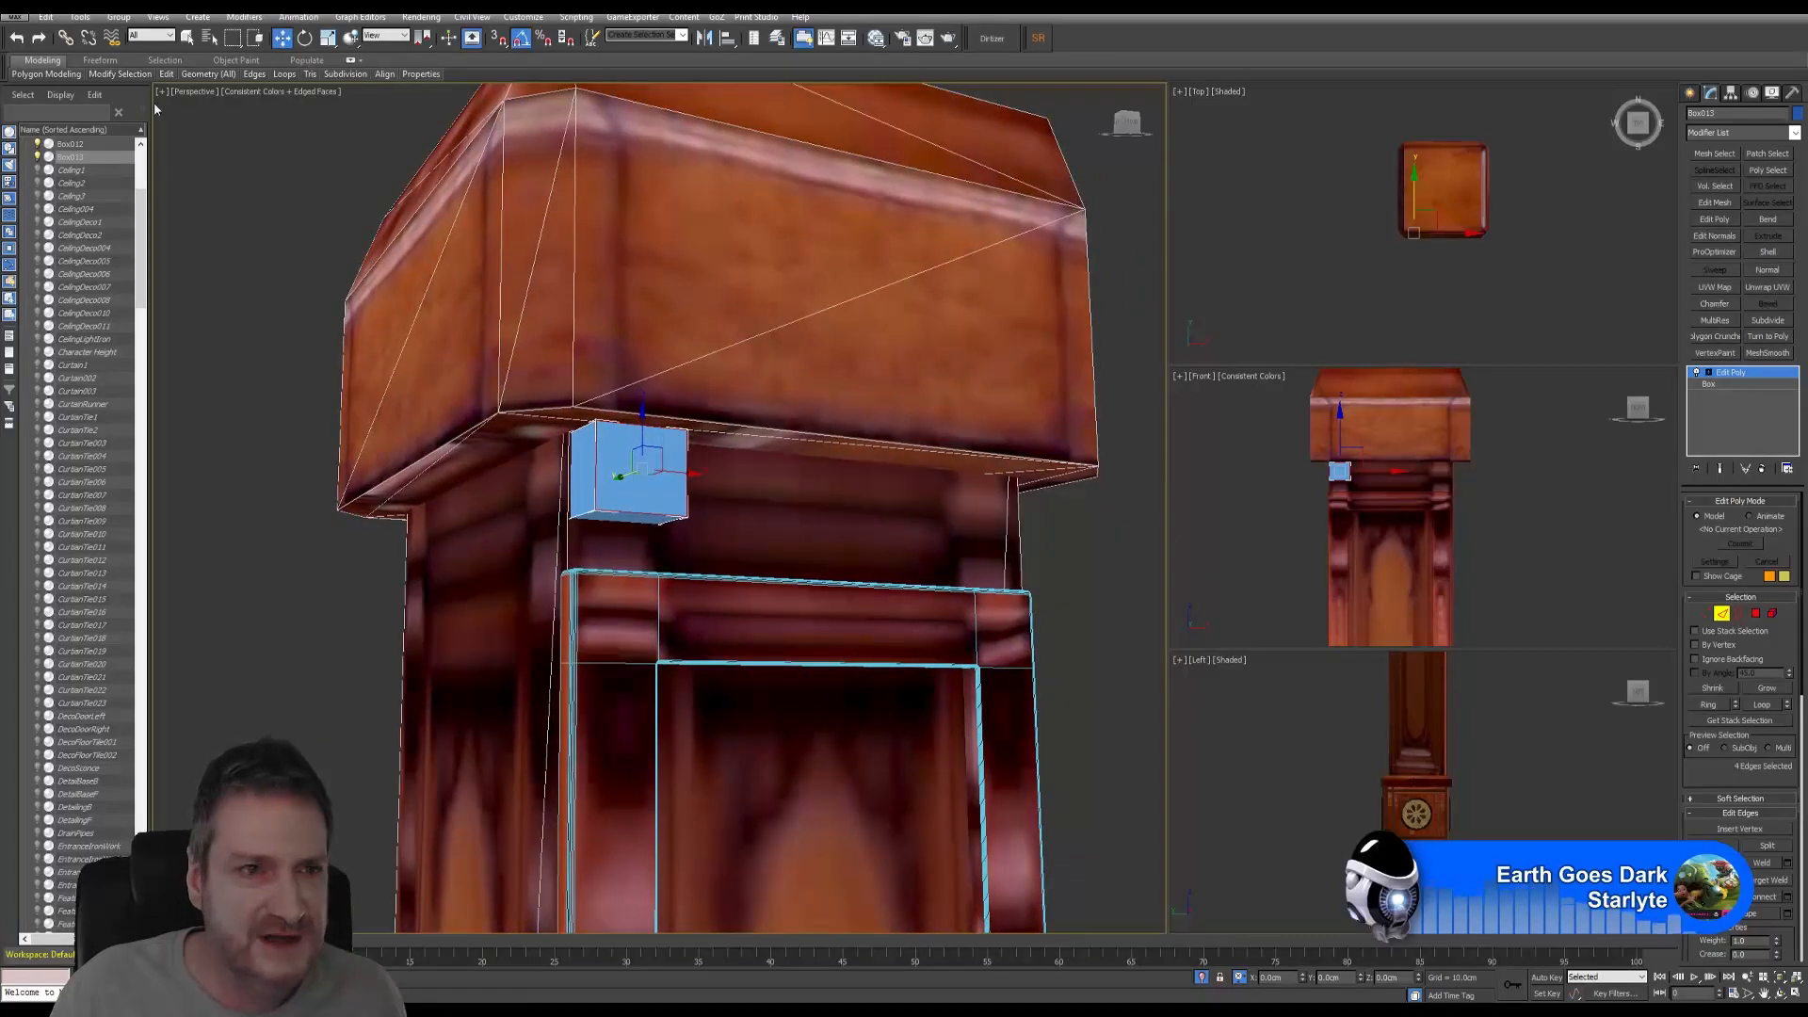
{"action": "left_click", "coordinate": [301, 93]}
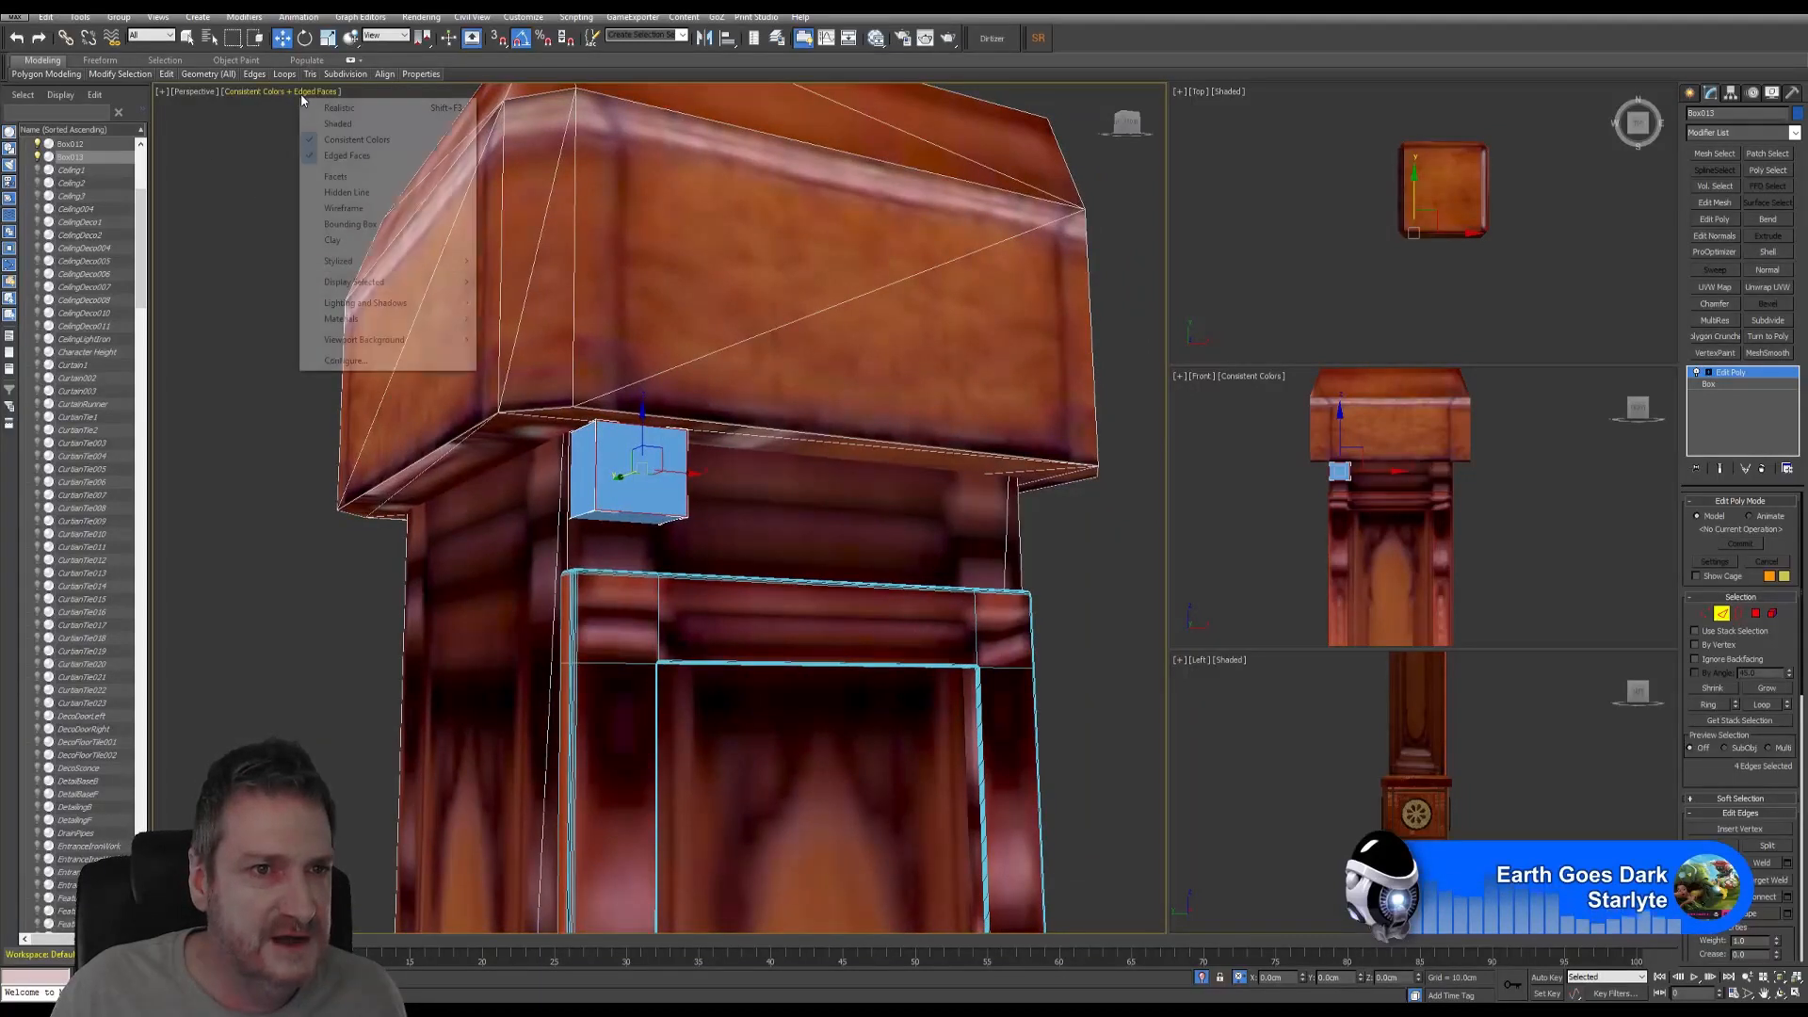
{"action": "left_click", "coordinate": [342, 156]}
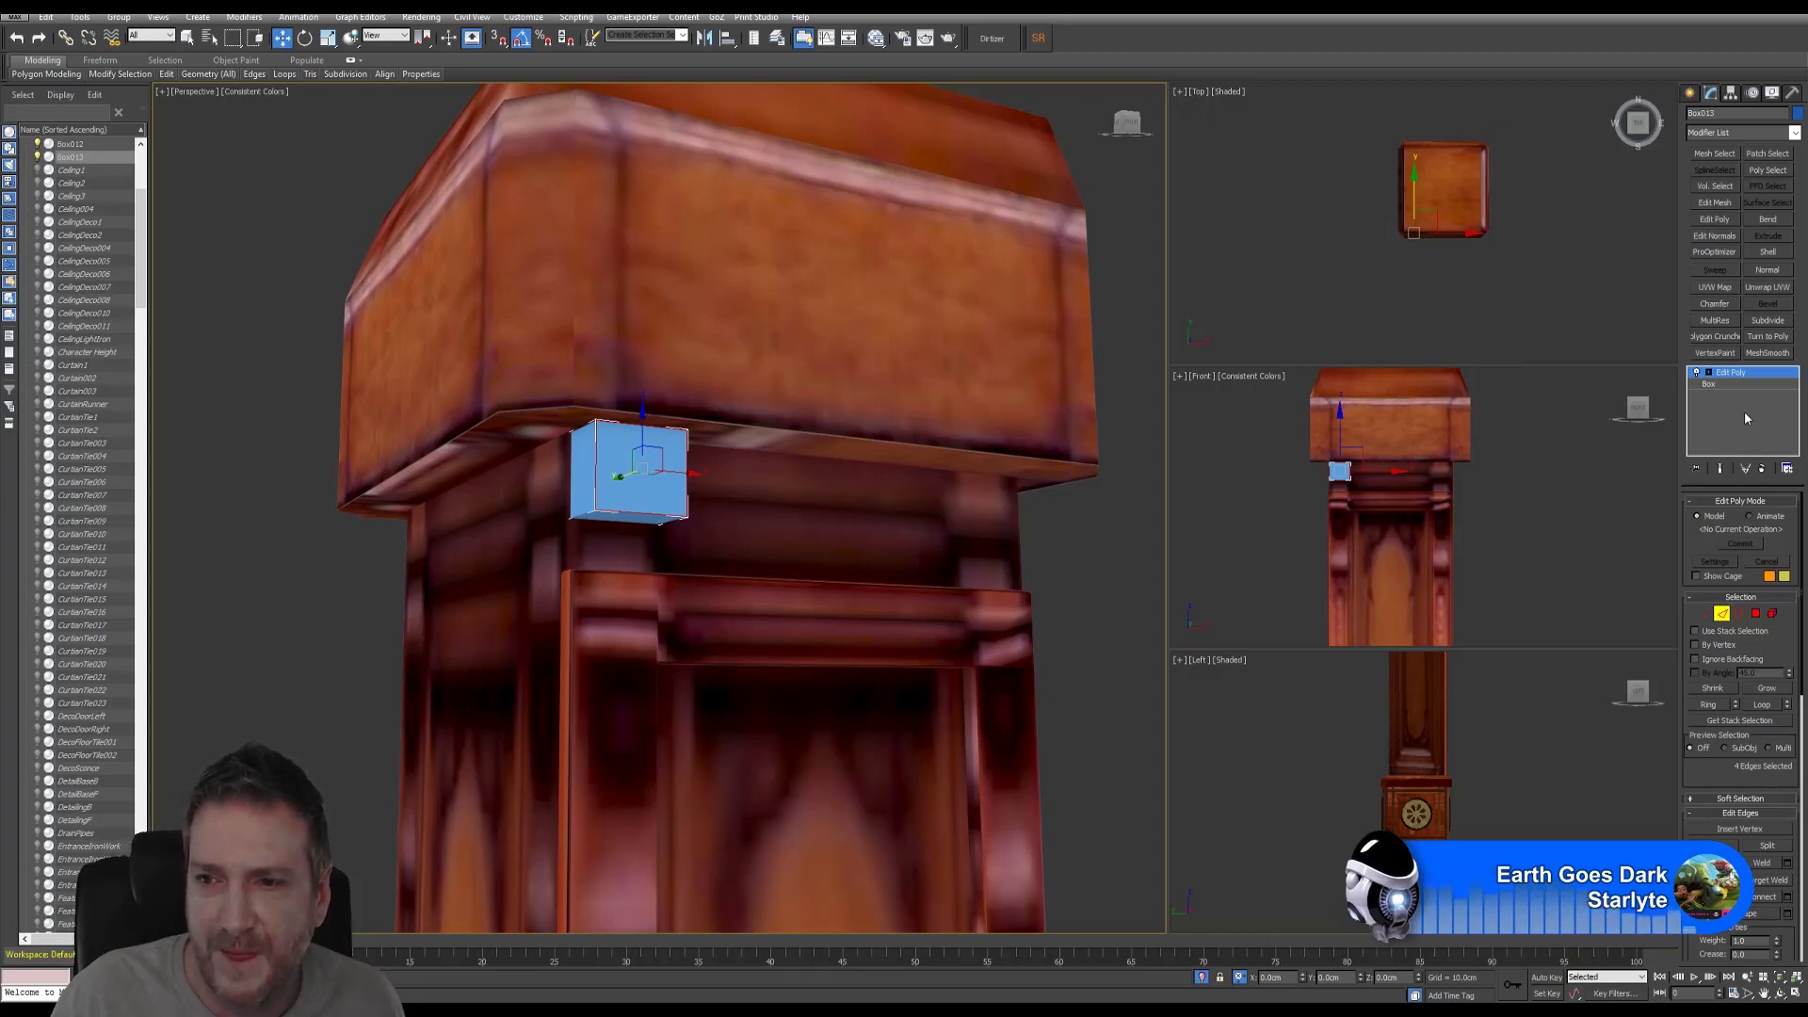
{"action": "left_click", "coordinate": [1714, 304]}
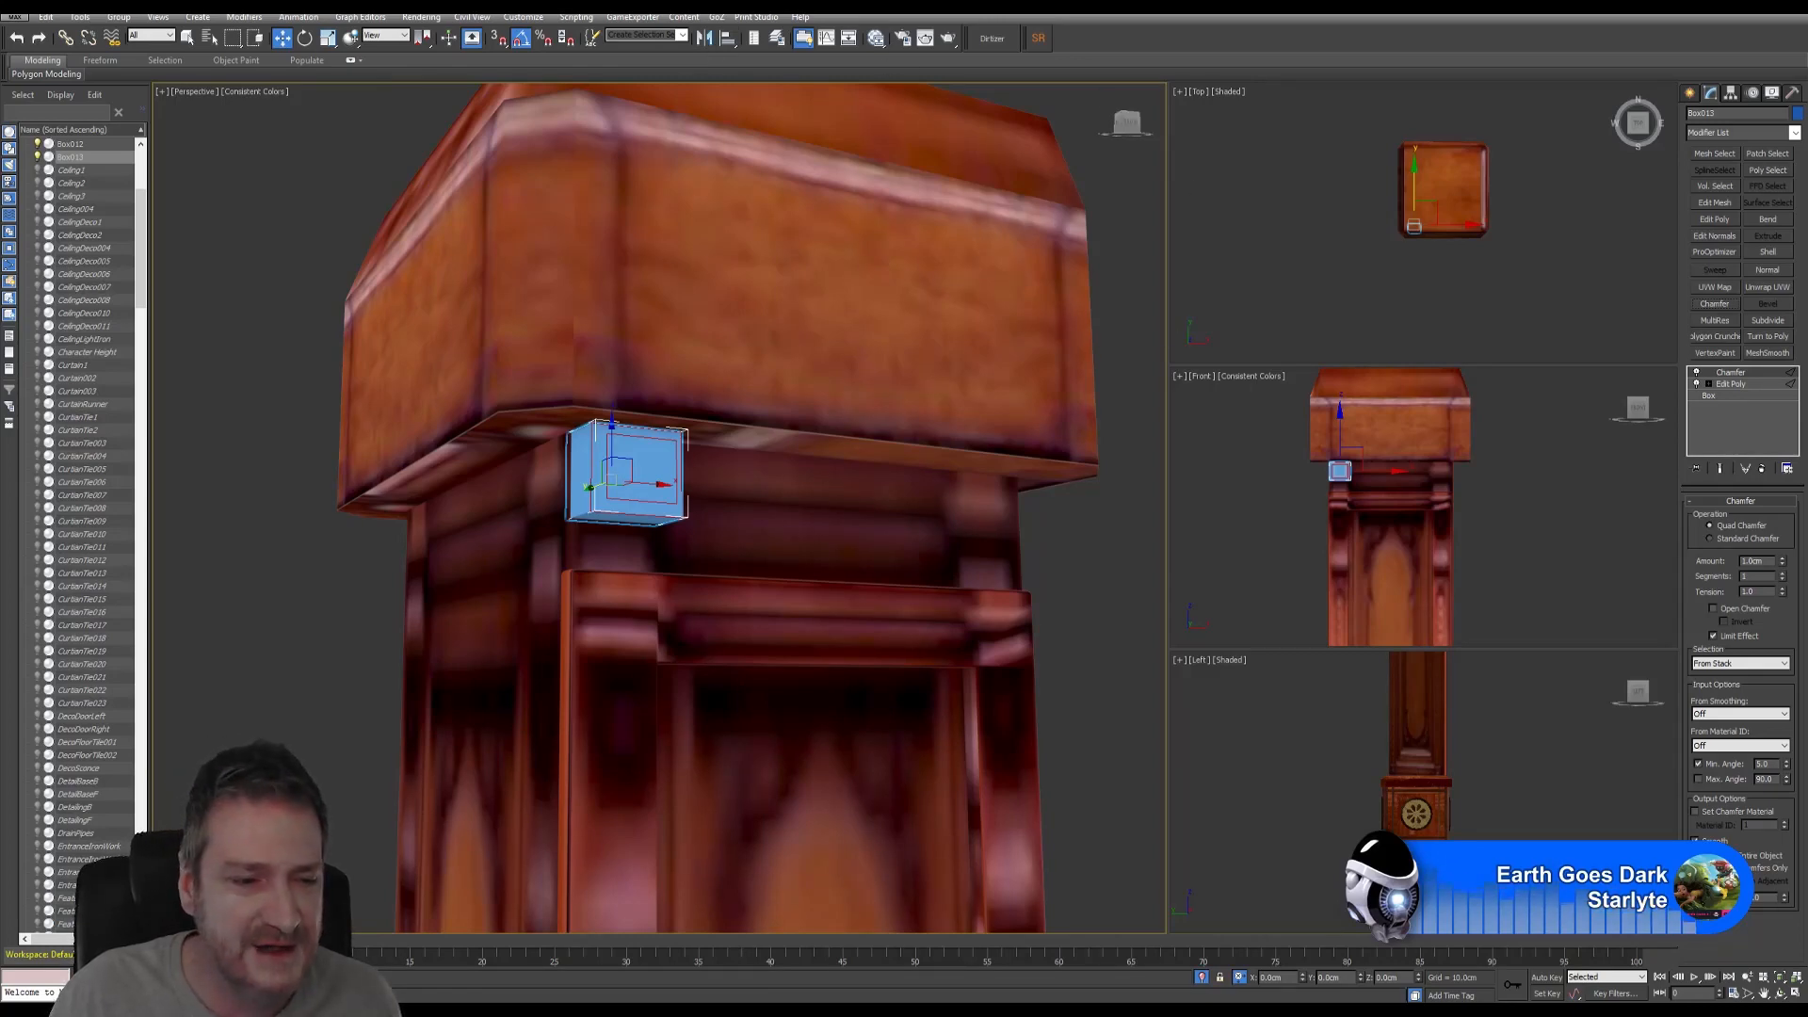
- Dismiss the Start menu and set the chamfer to 0.51cm Amount, 3 Segments and 0.79 Tension
{"action": "key", "text": "super"}
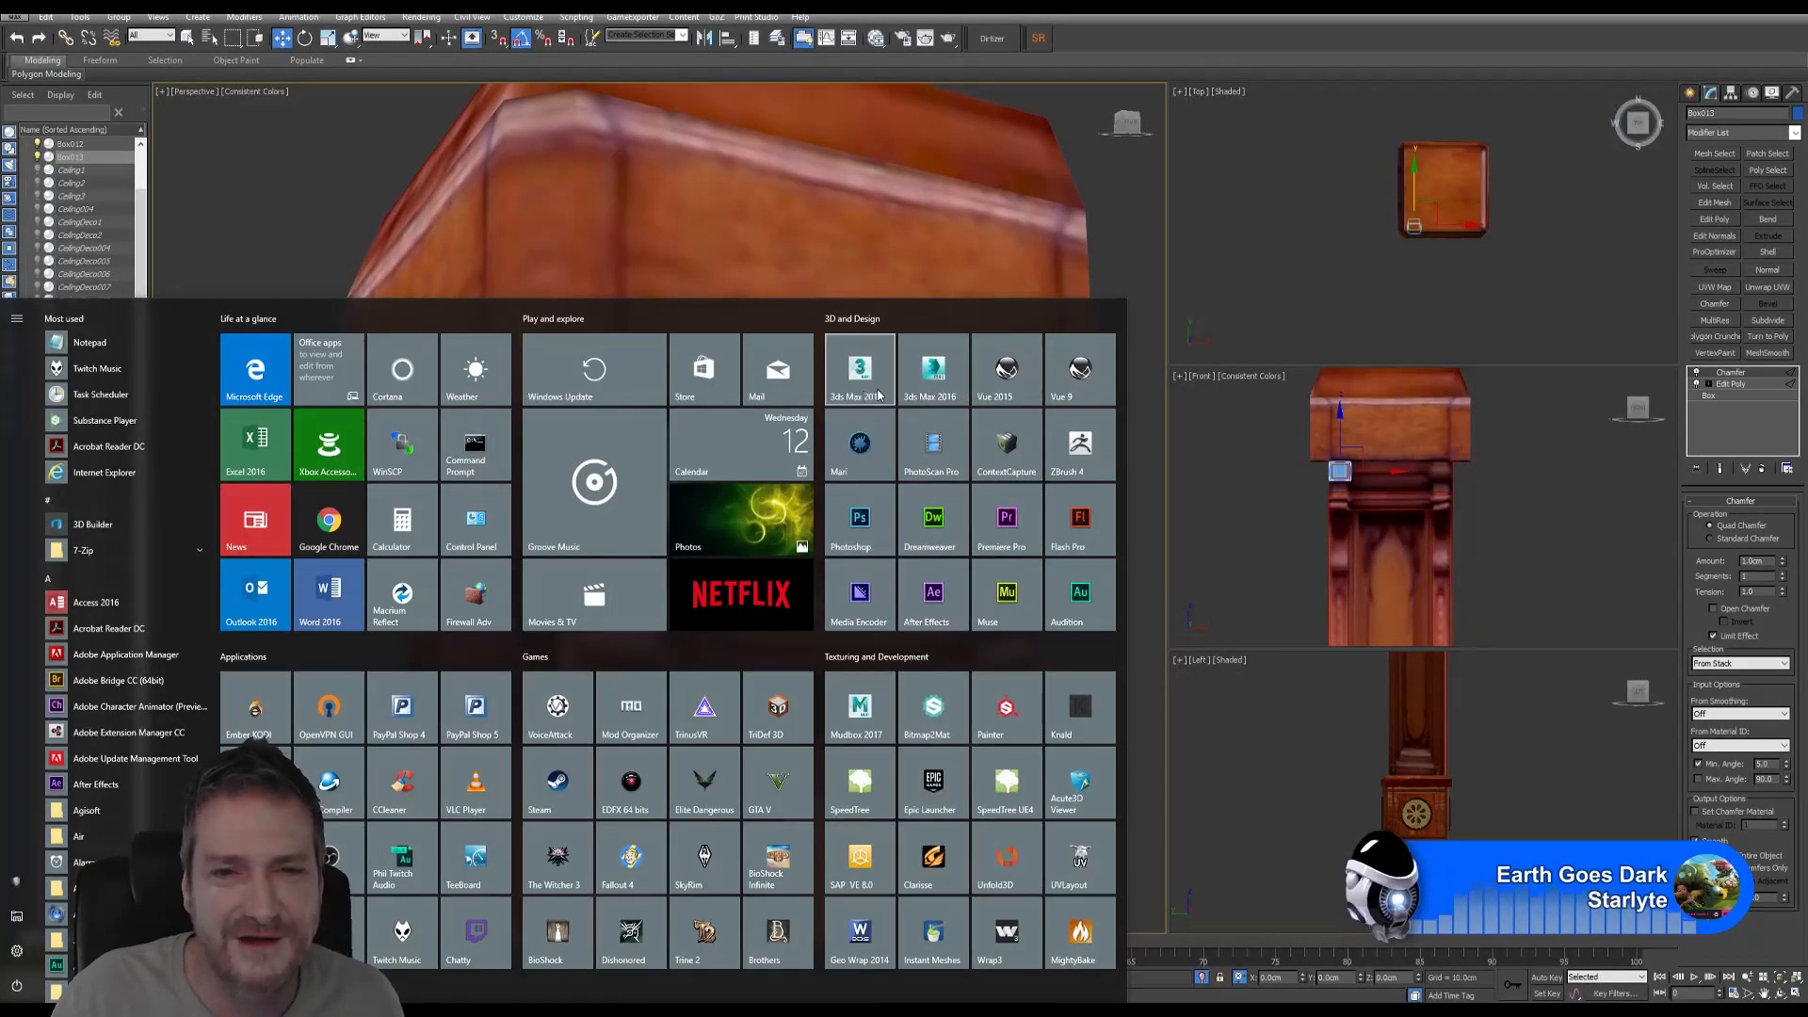
{"action": "left_click", "coordinate": [1163, 38]}
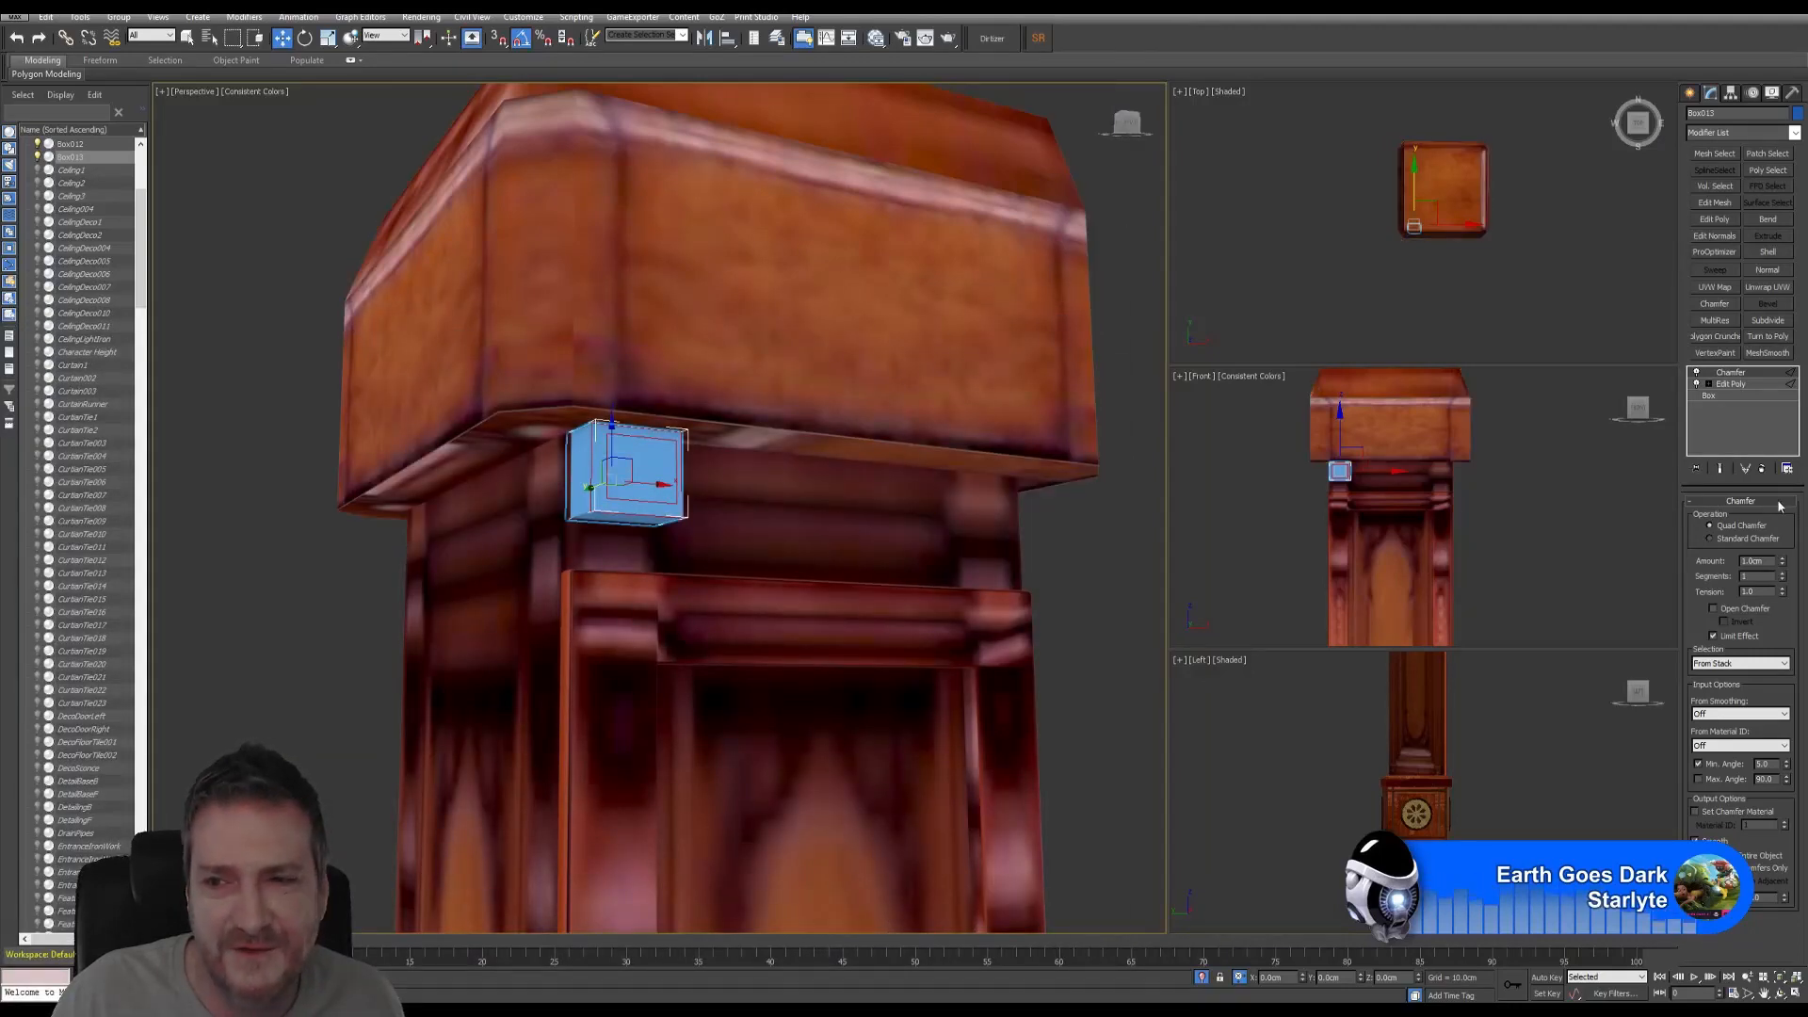
{"action": "scroll", "coordinate": [648, 486], "scroll_direction": "up", "scroll_amount": 1}
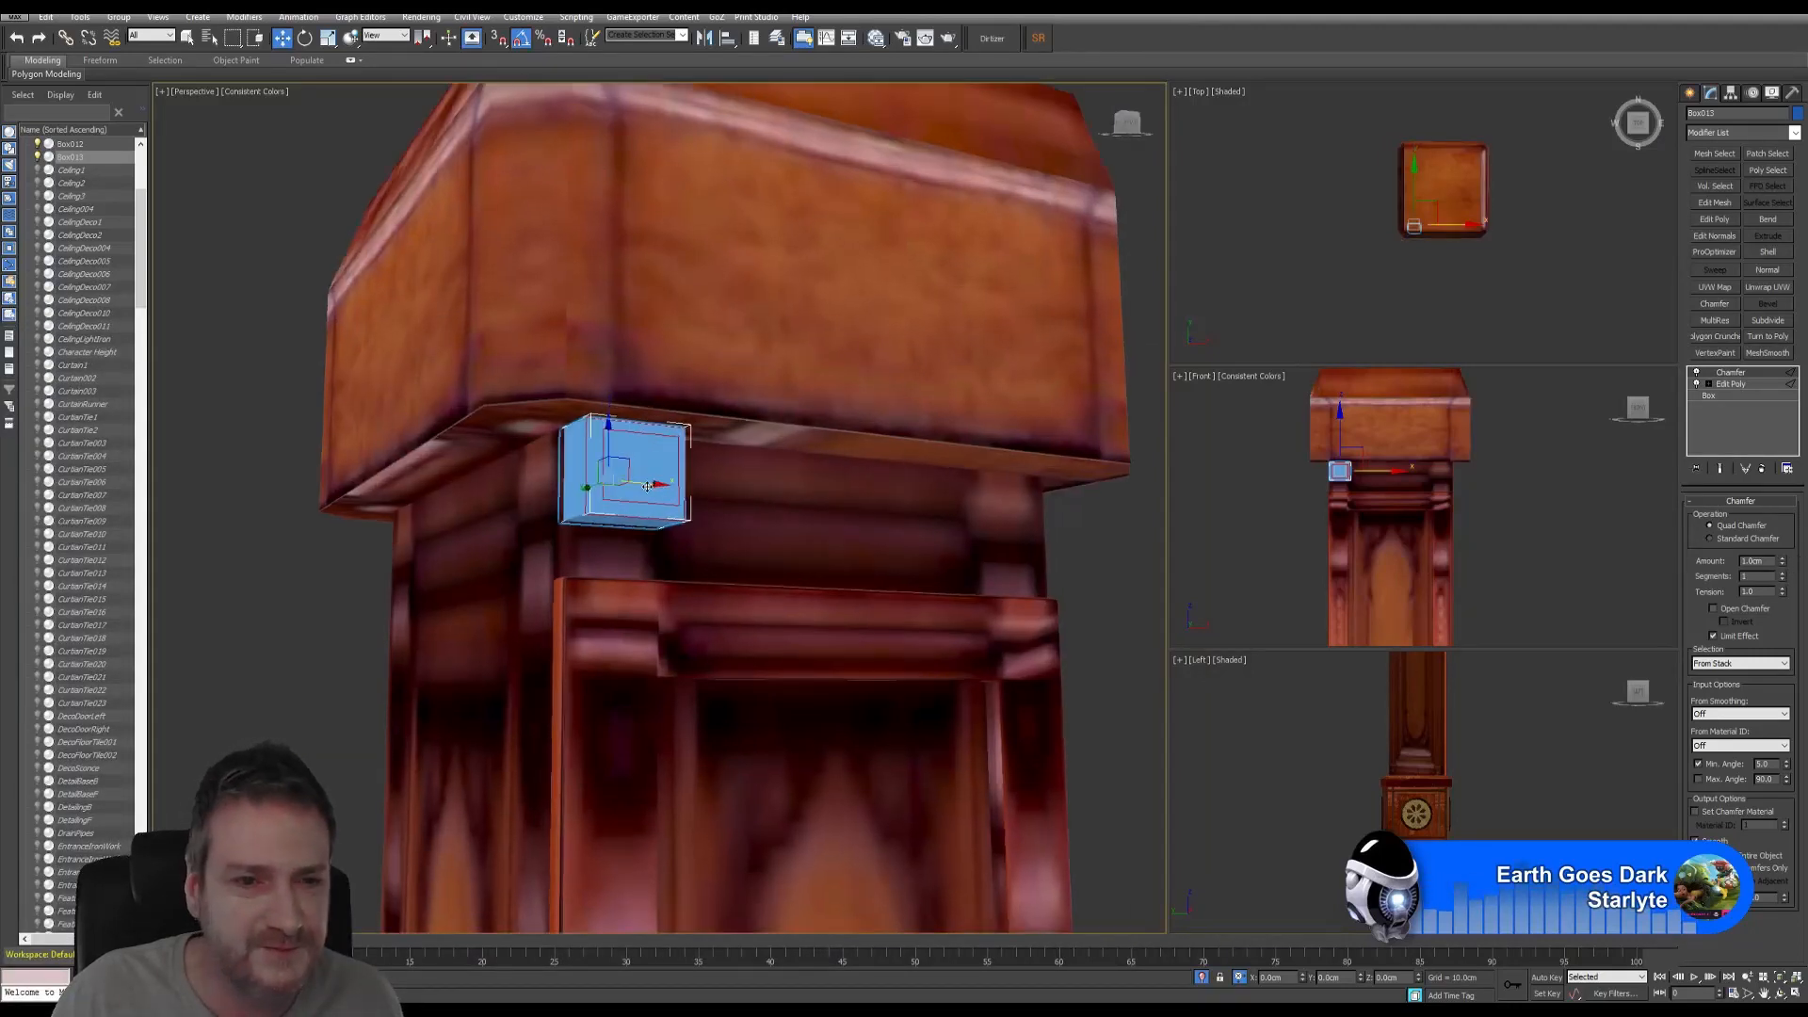
{"action": "scroll", "coordinate": [648, 486], "scroll_direction": "up", "scroll_amount": 4}
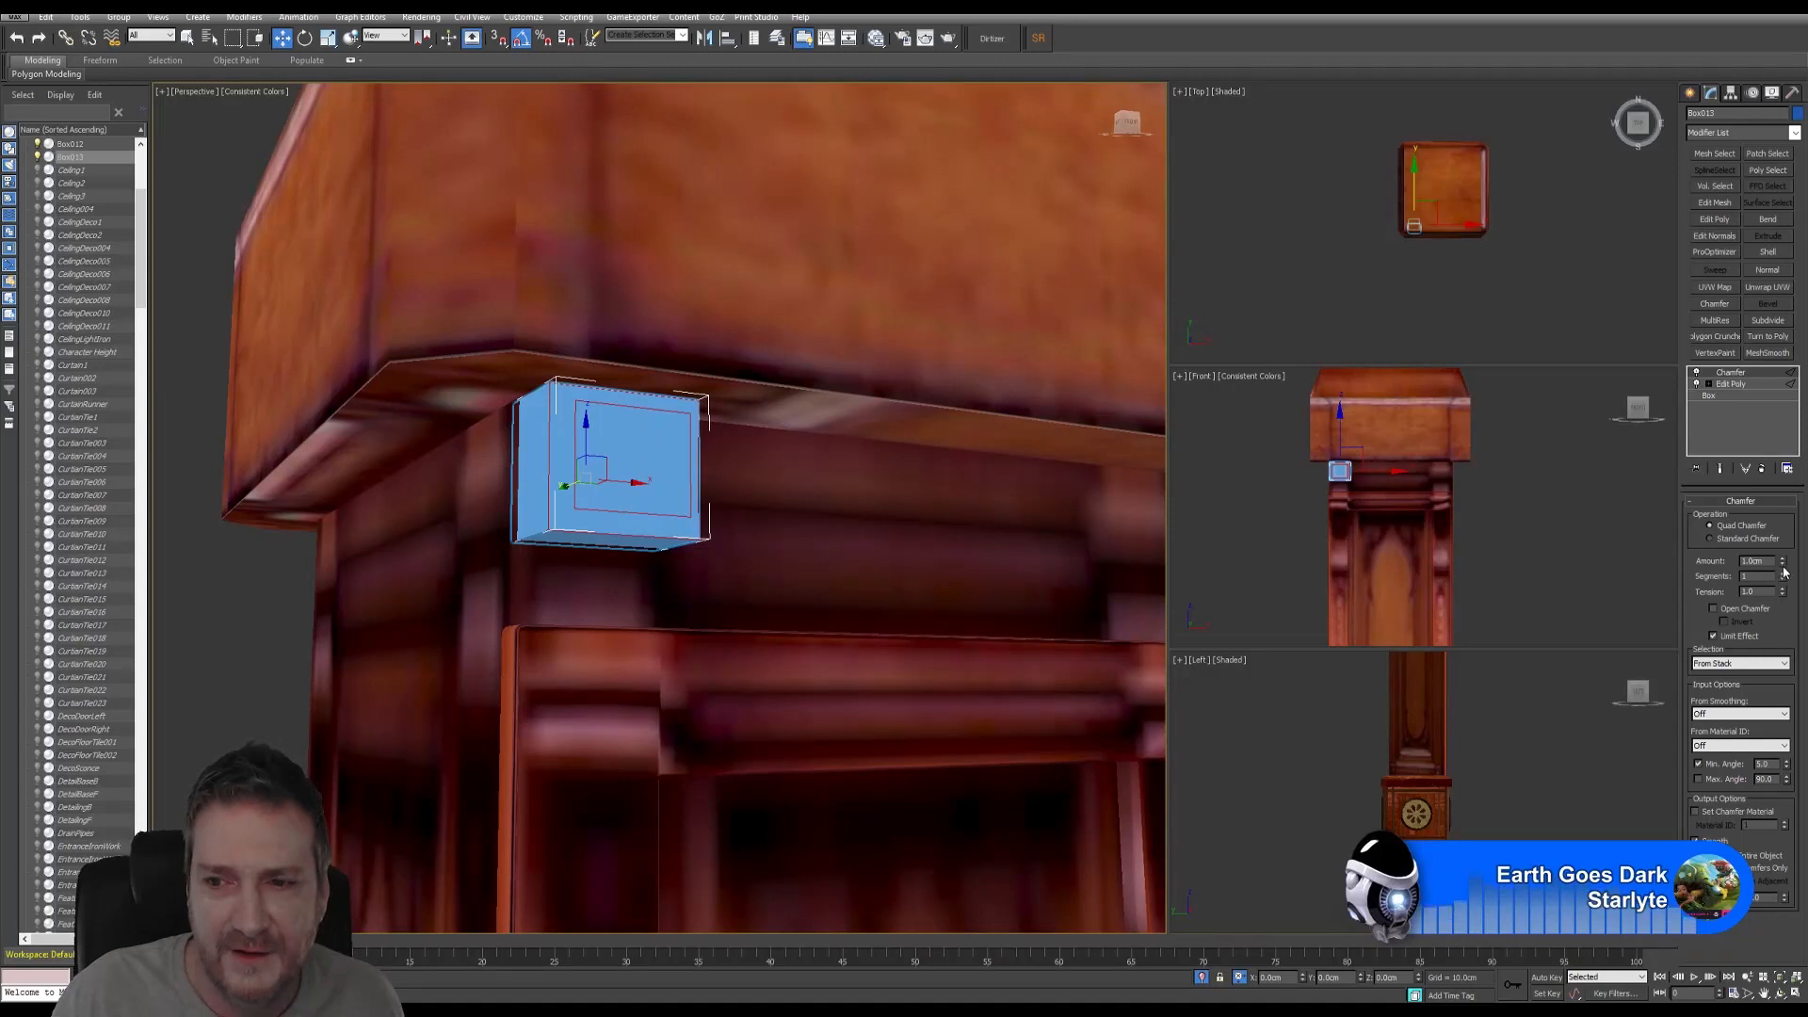
{"action": "left_click_drag", "start_coordinate": [1782, 570], "coordinate": [1776, 599]}
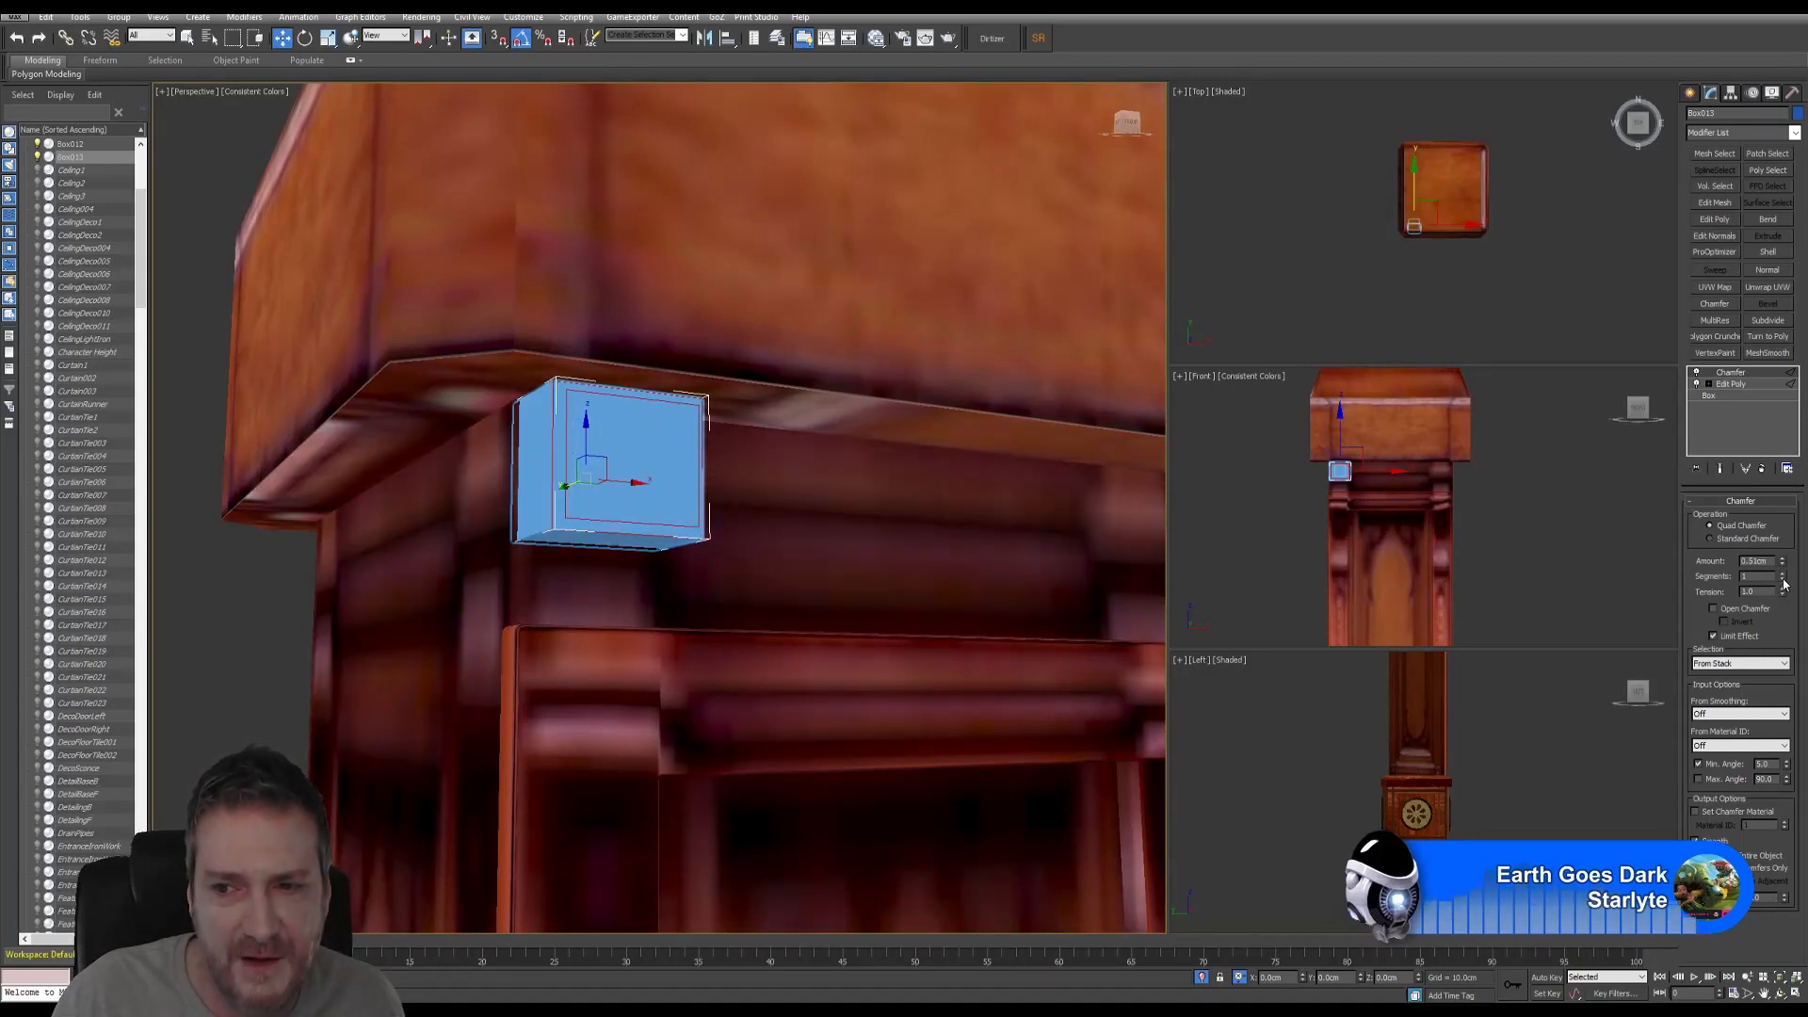
{"action": "left_click", "coordinate": [1783, 572]}
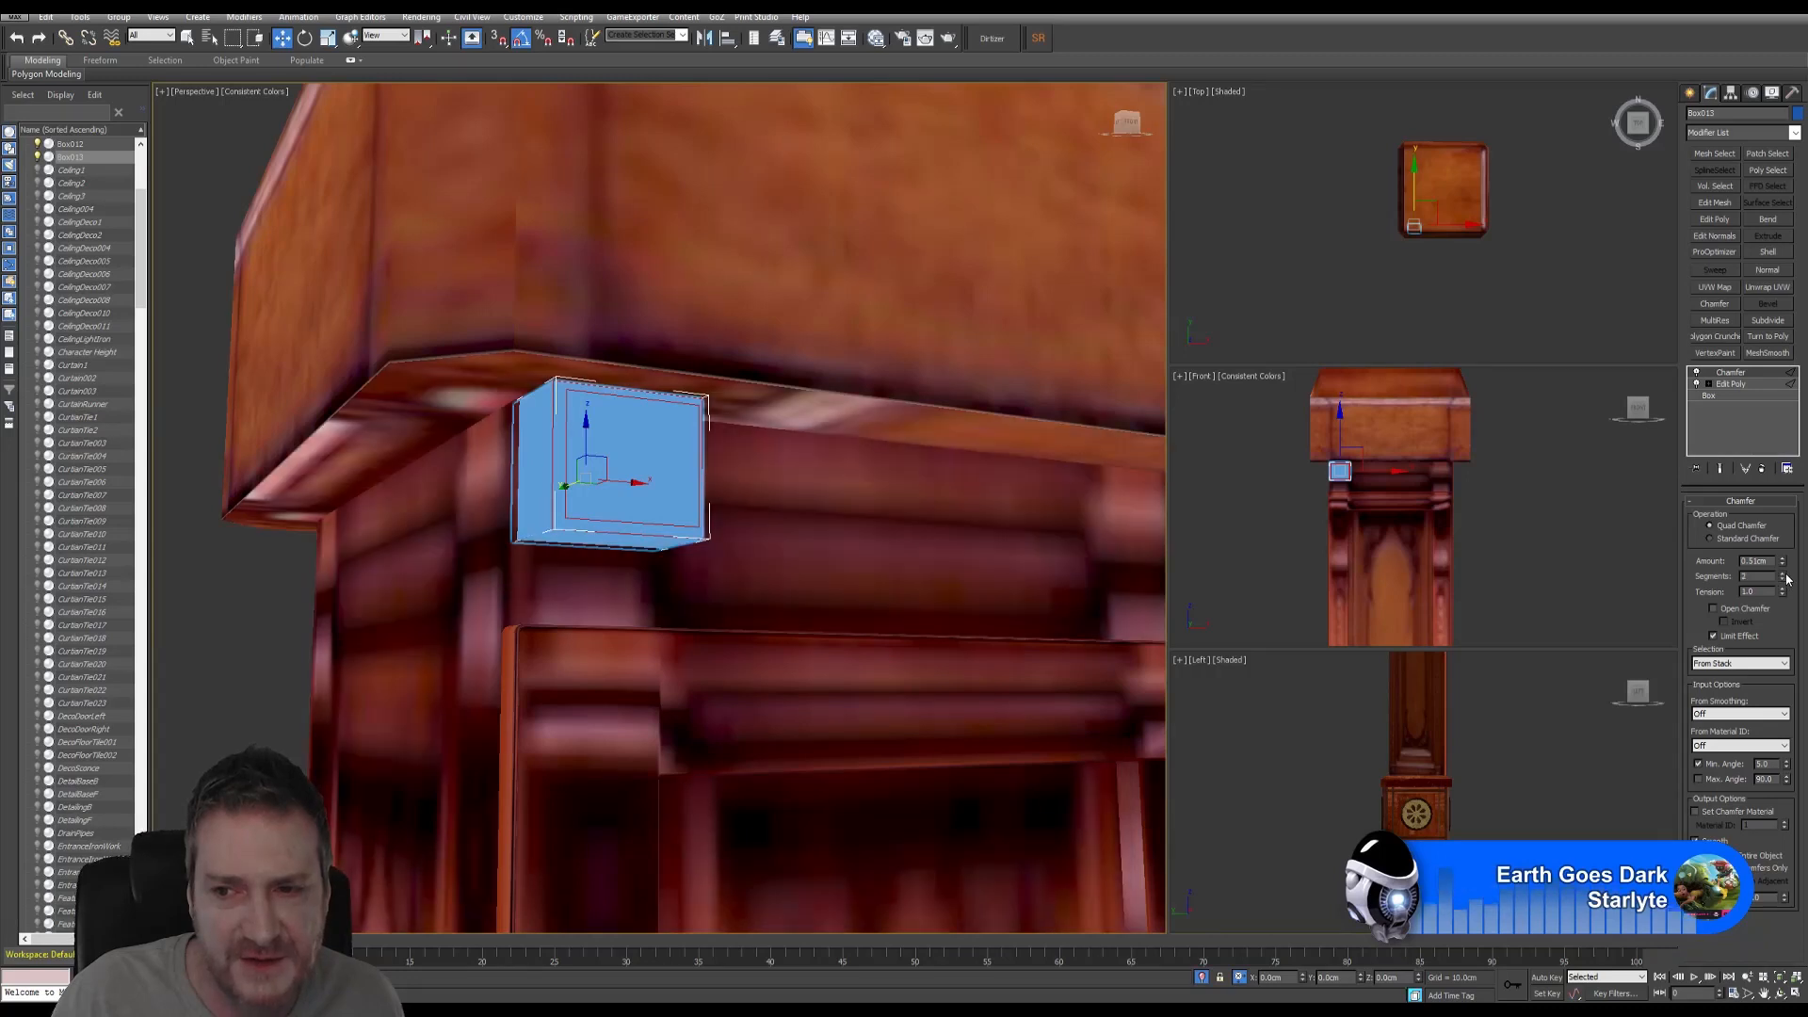
{"action": "left_click", "coordinate": [1782, 572]}
{"action": "left_click_drag", "start_coordinate": [1783, 591], "coordinate": [1792, 618]}
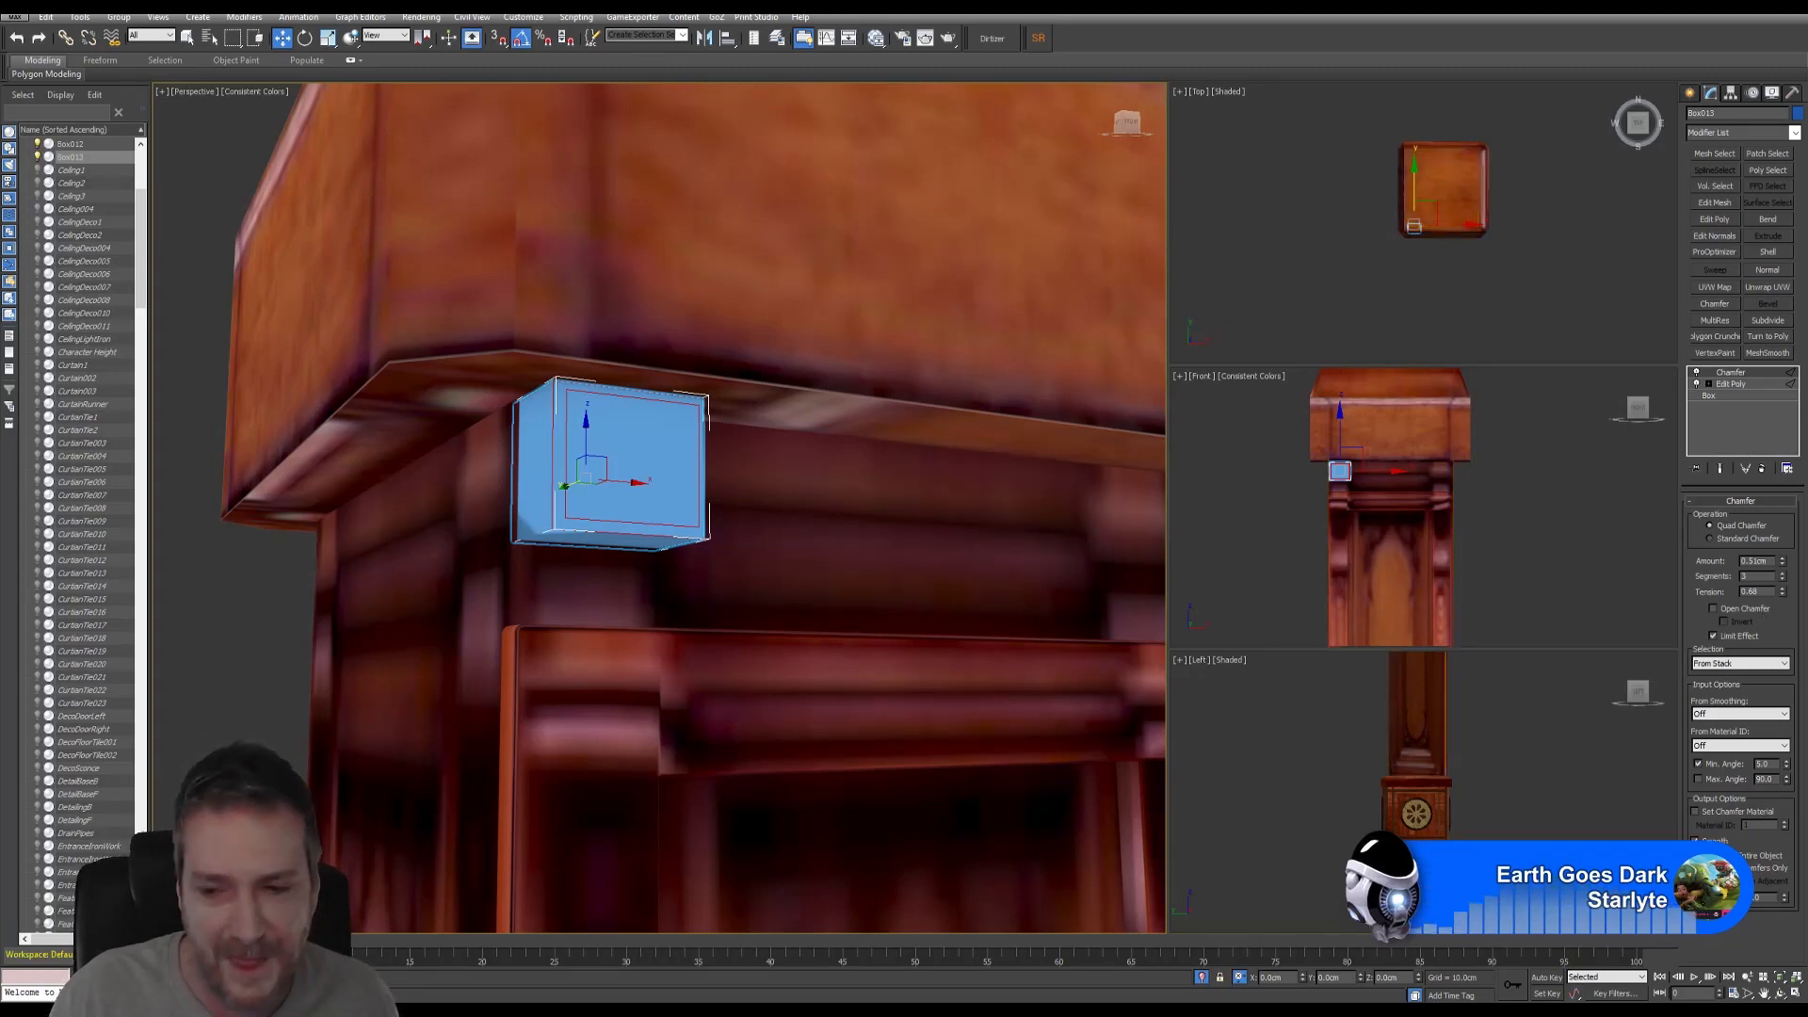
{"action": "left_click", "coordinate": [1781, 993]}
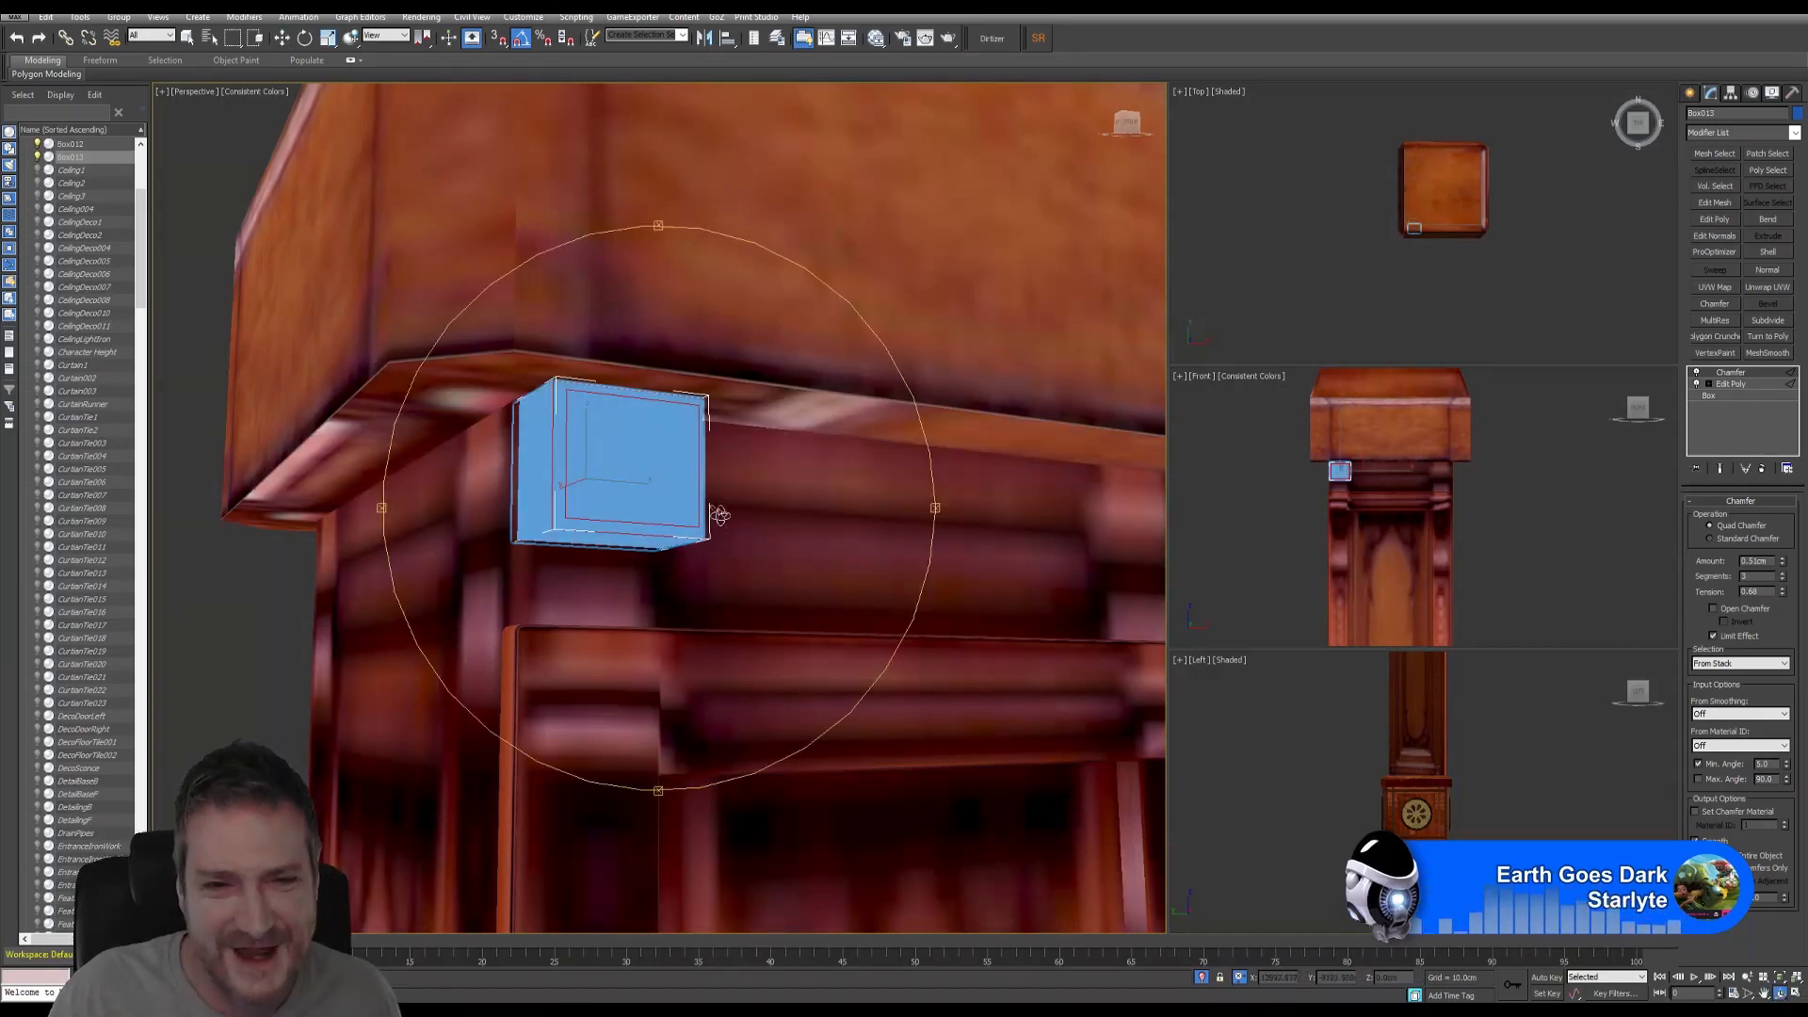
{"action": "mouse_move", "coordinate": [720, 515]}
{"action": "left_mouse_down"}
{"action": "mouse_move", "coordinate": [665, 496]}
{"action": "mouse_move", "coordinate": [713, 505]}
{"action": "left_mouse_up"}
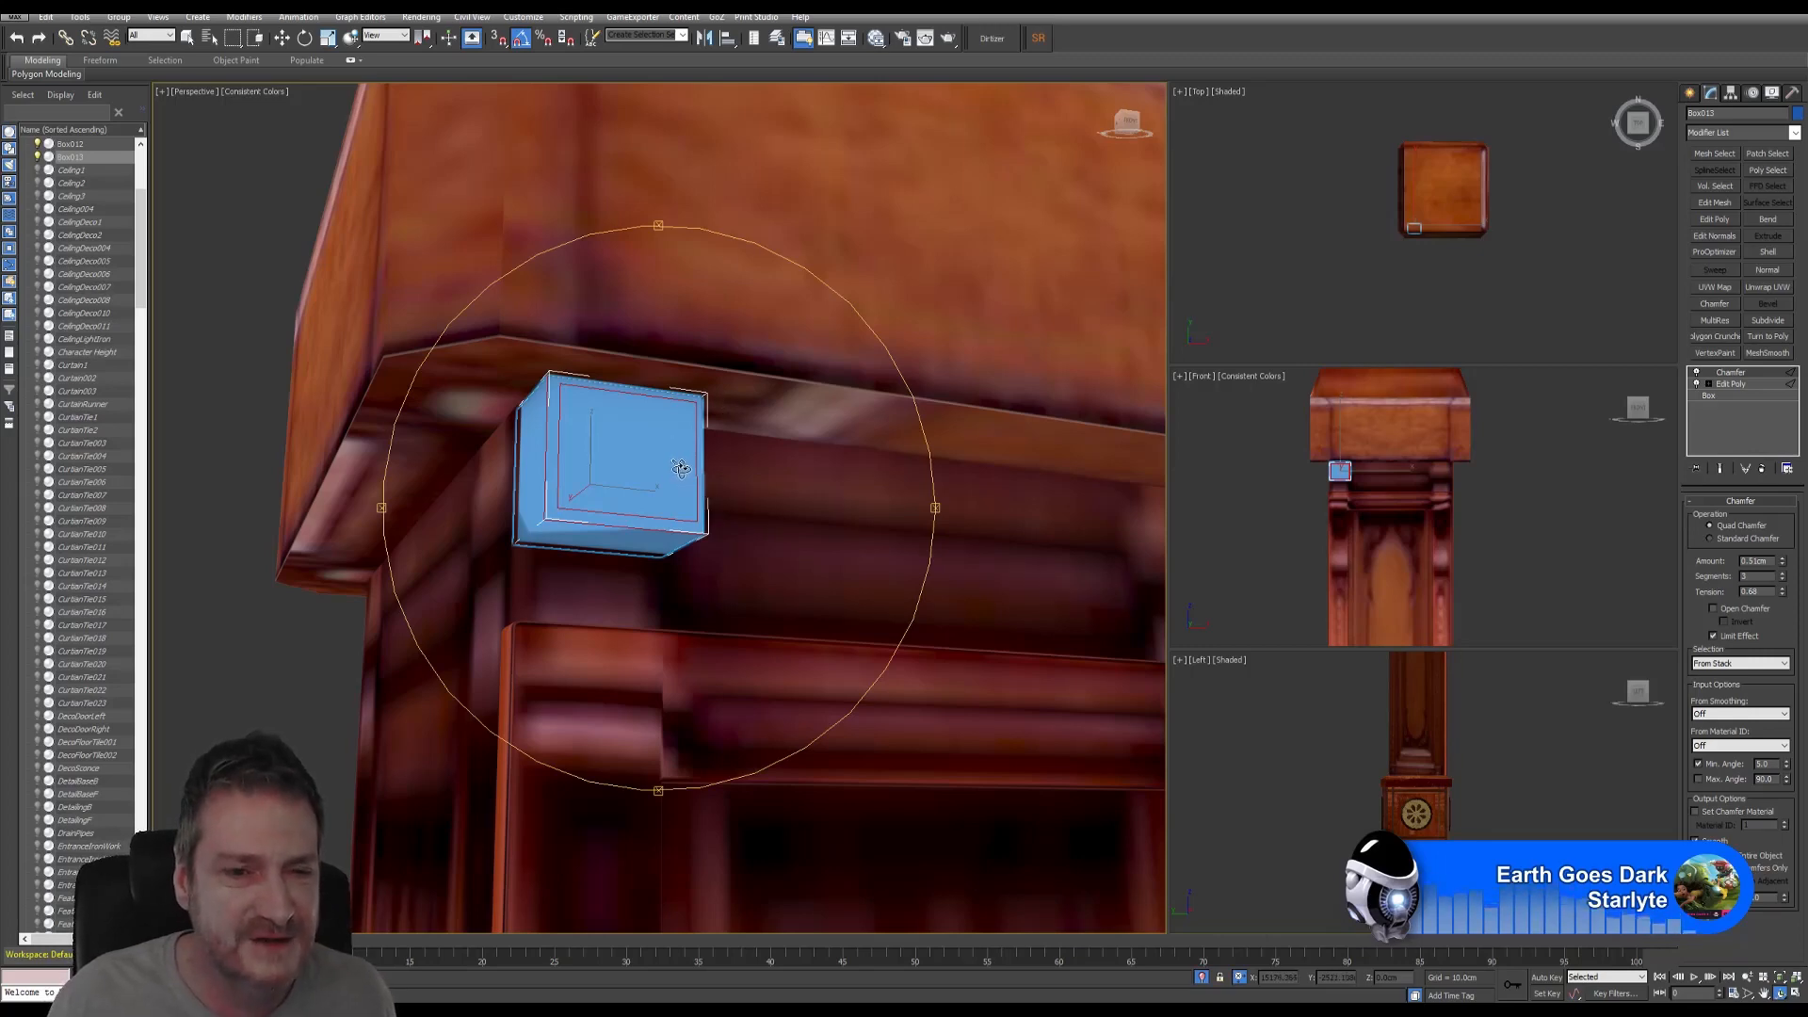
{"action": "mouse_move", "coordinate": [667, 435]}
{"action": "middle_mouse_down", "text": "alt"}
{"action": "mouse_move", "coordinate": [582, 436]}
{"action": "mouse_move", "coordinate": [695, 415]}
{"action": "middle_mouse_up", "text": "alt"}
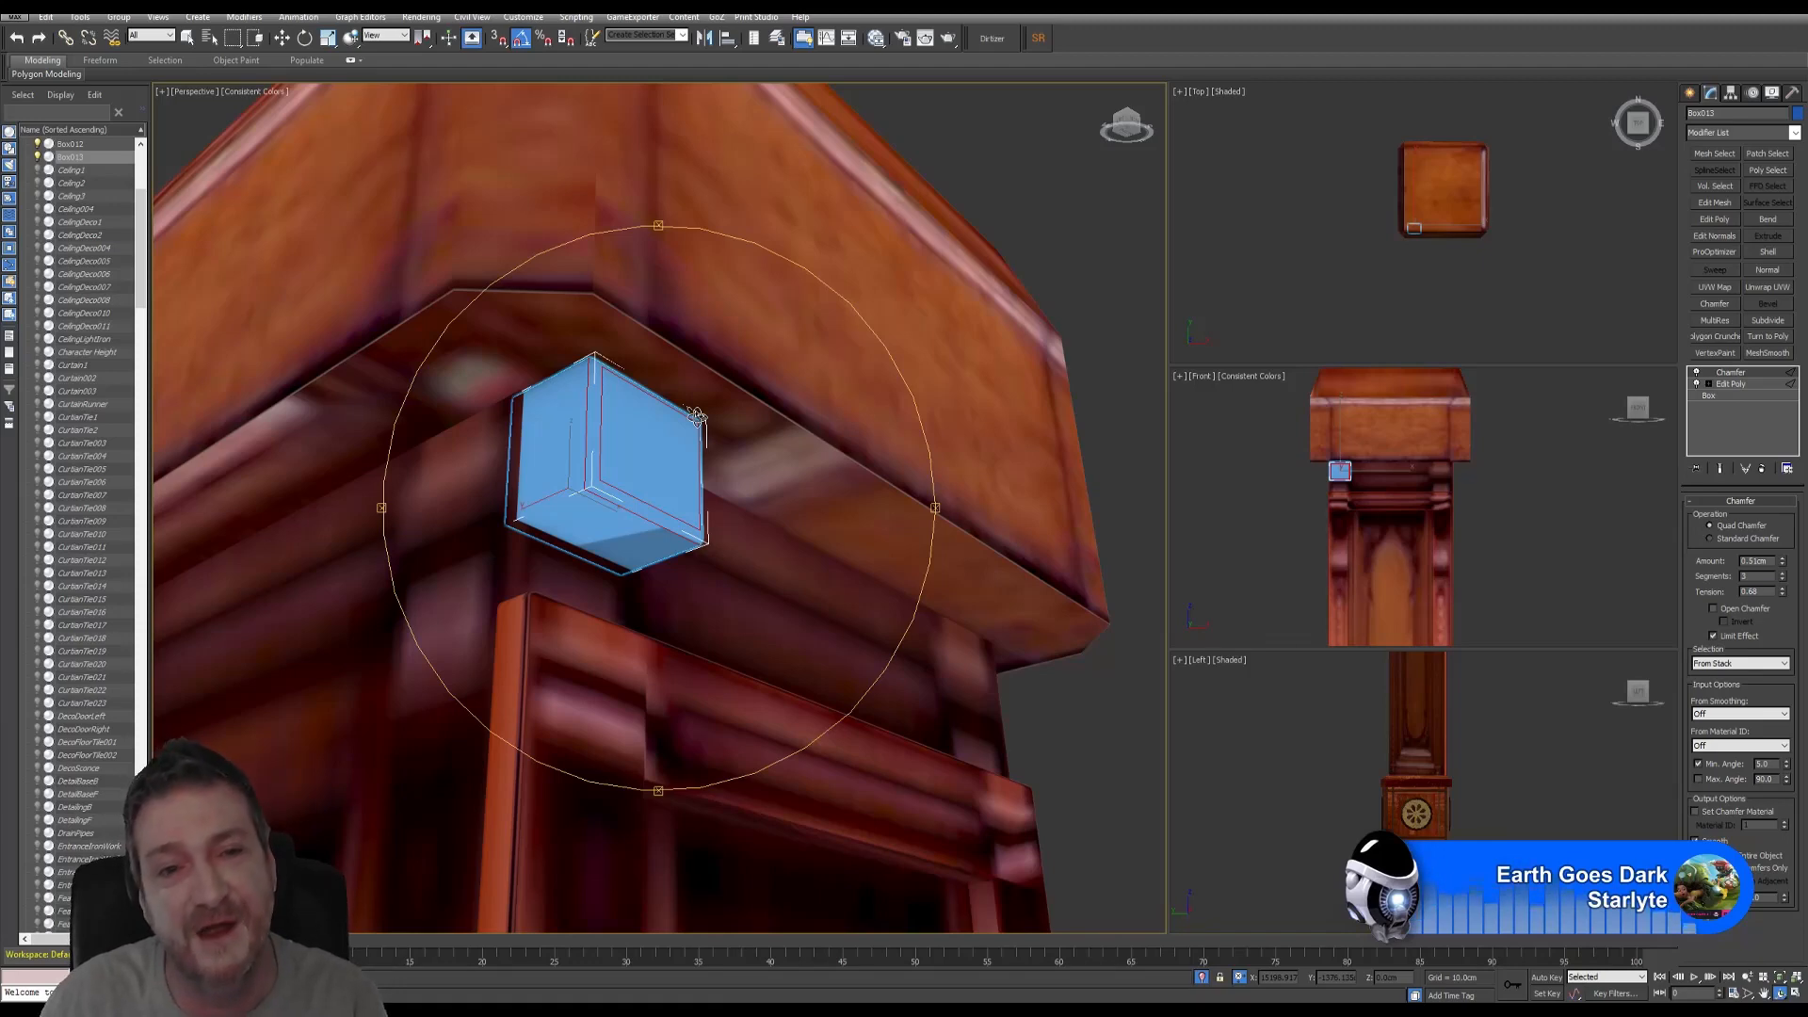
{"action": "left_click_drag", "start_coordinate": [705, 449], "coordinate": [611, 455]}
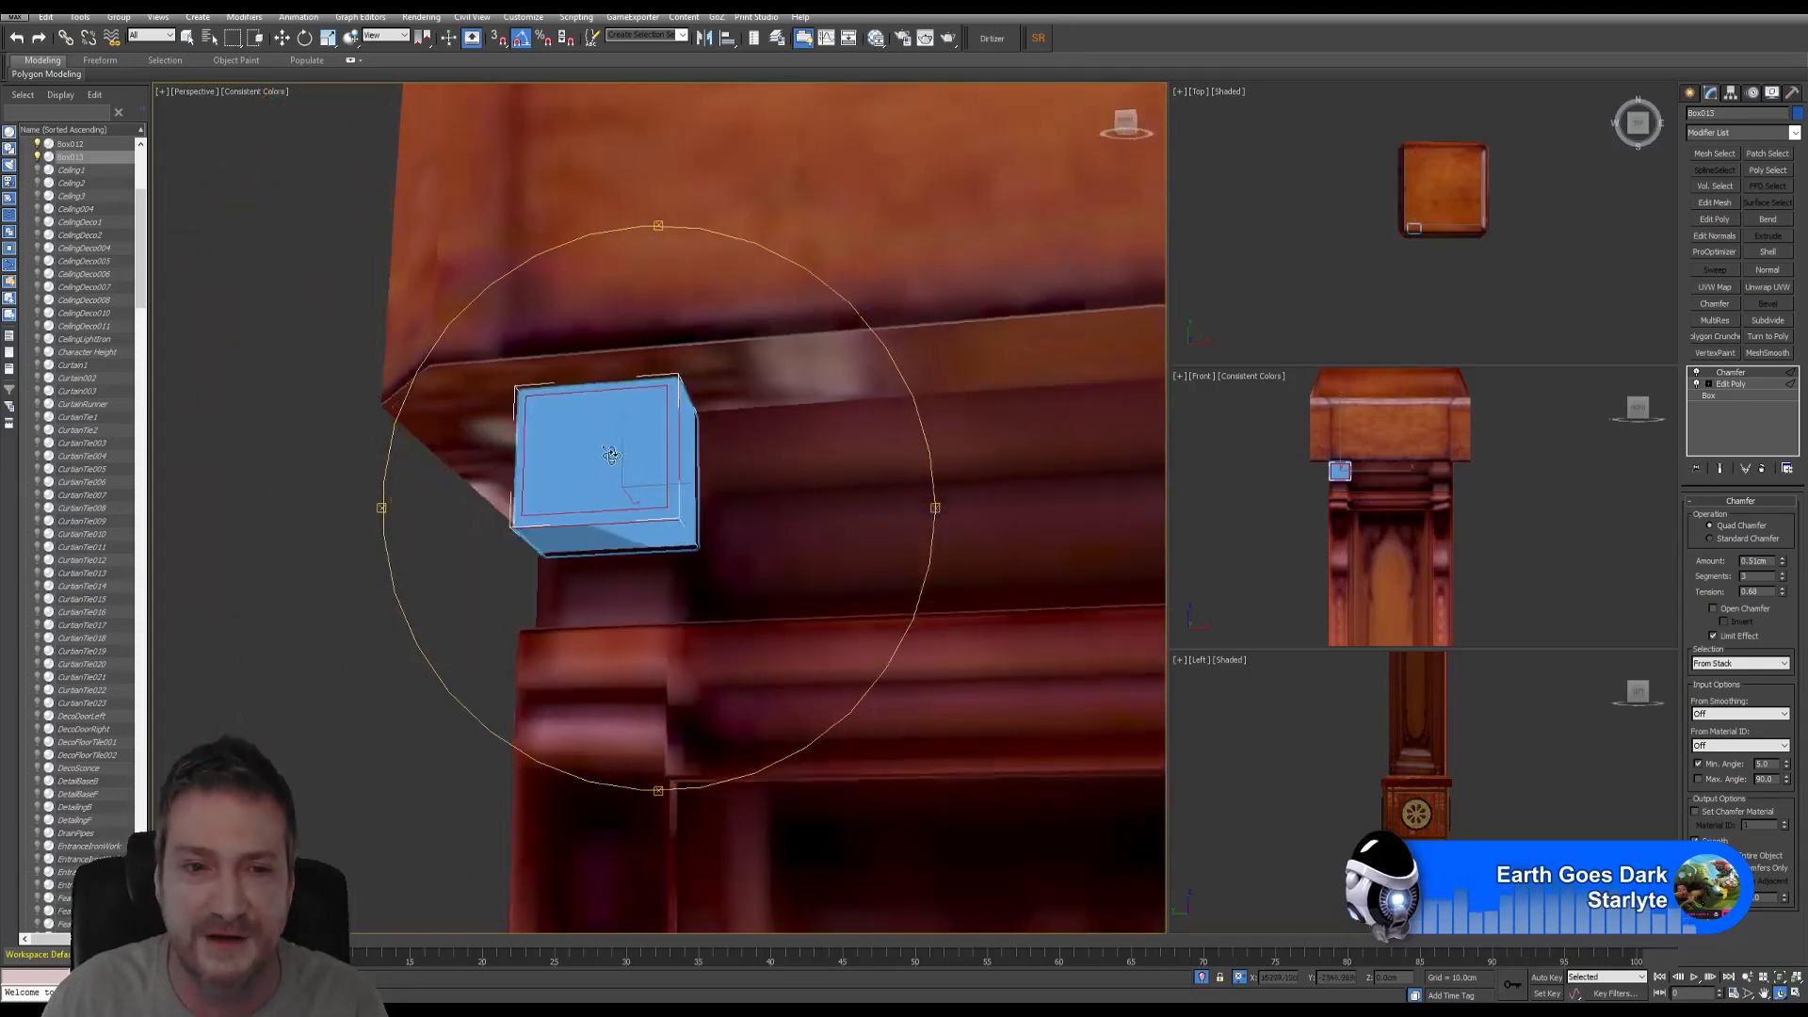
{"action": "middle_click_drag", "start_coordinate": [611, 455], "coordinate": [708, 448], "text": "alt"}
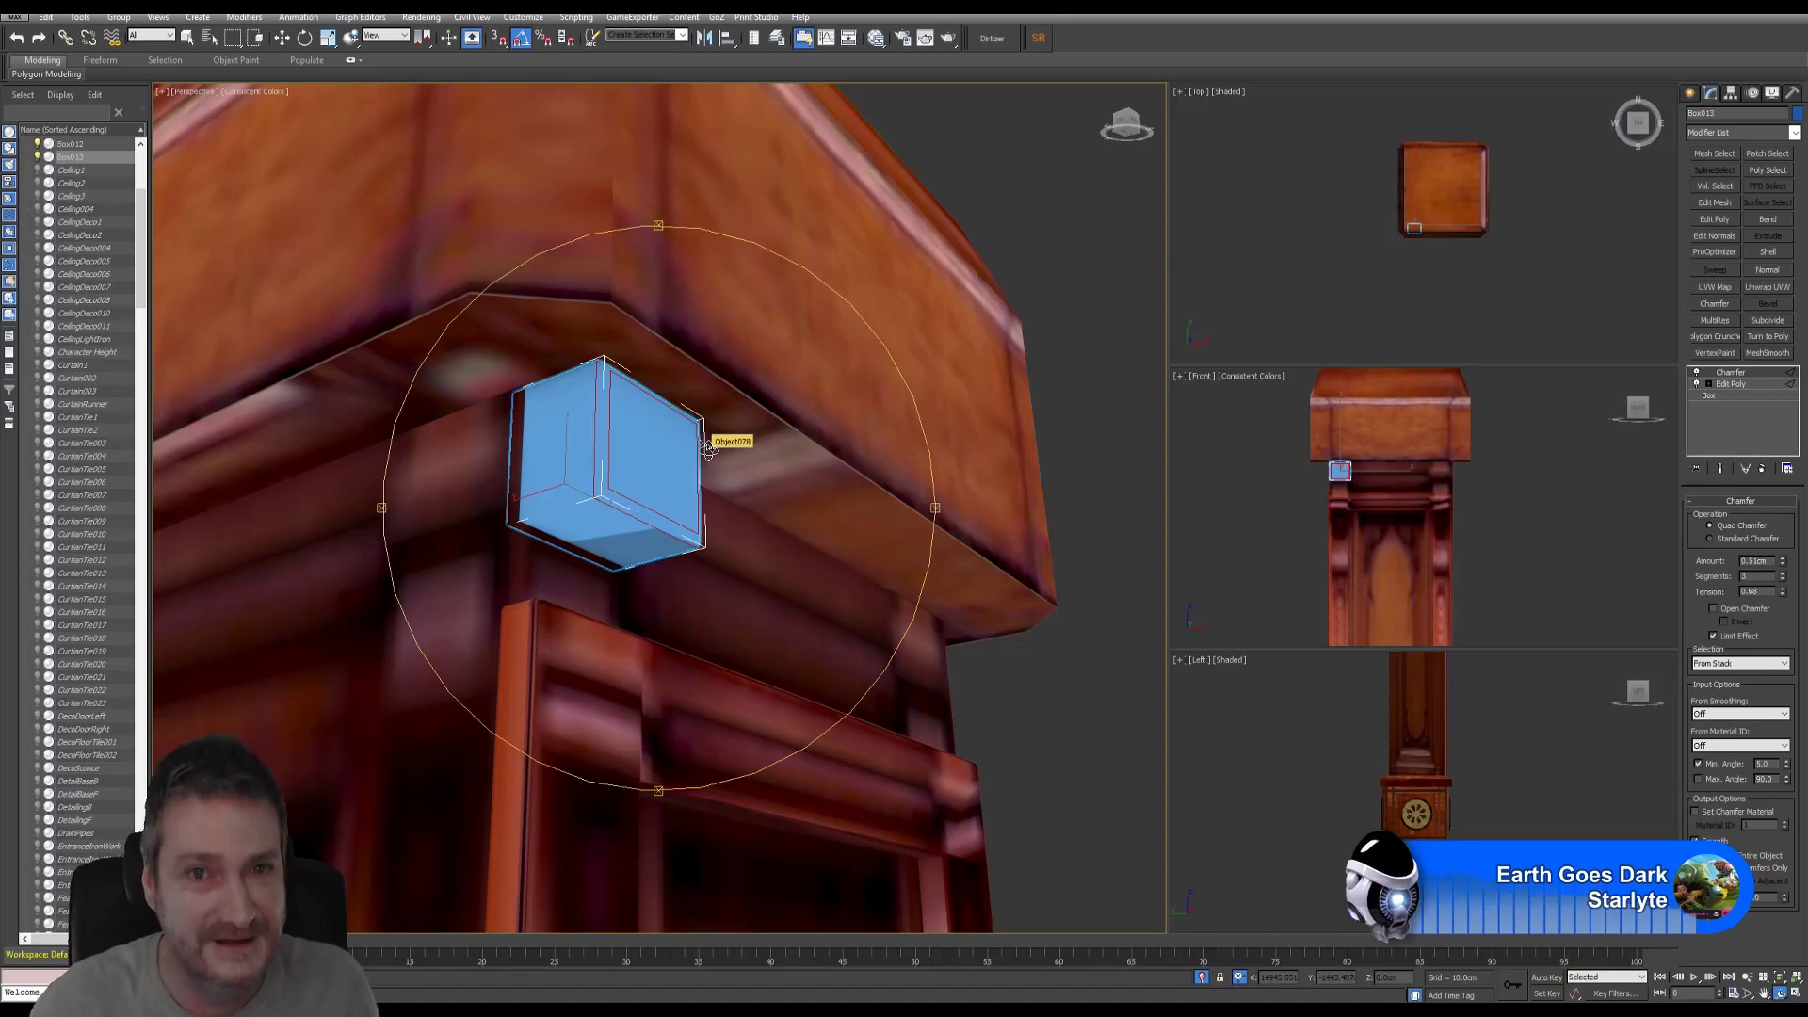
- Orbit around the chamfered Box013 under the cap corner, then return to the Move tool
{"action": "middle_click_drag", "start_coordinate": [708, 448], "coordinate": [669, 456], "text": "alt"}
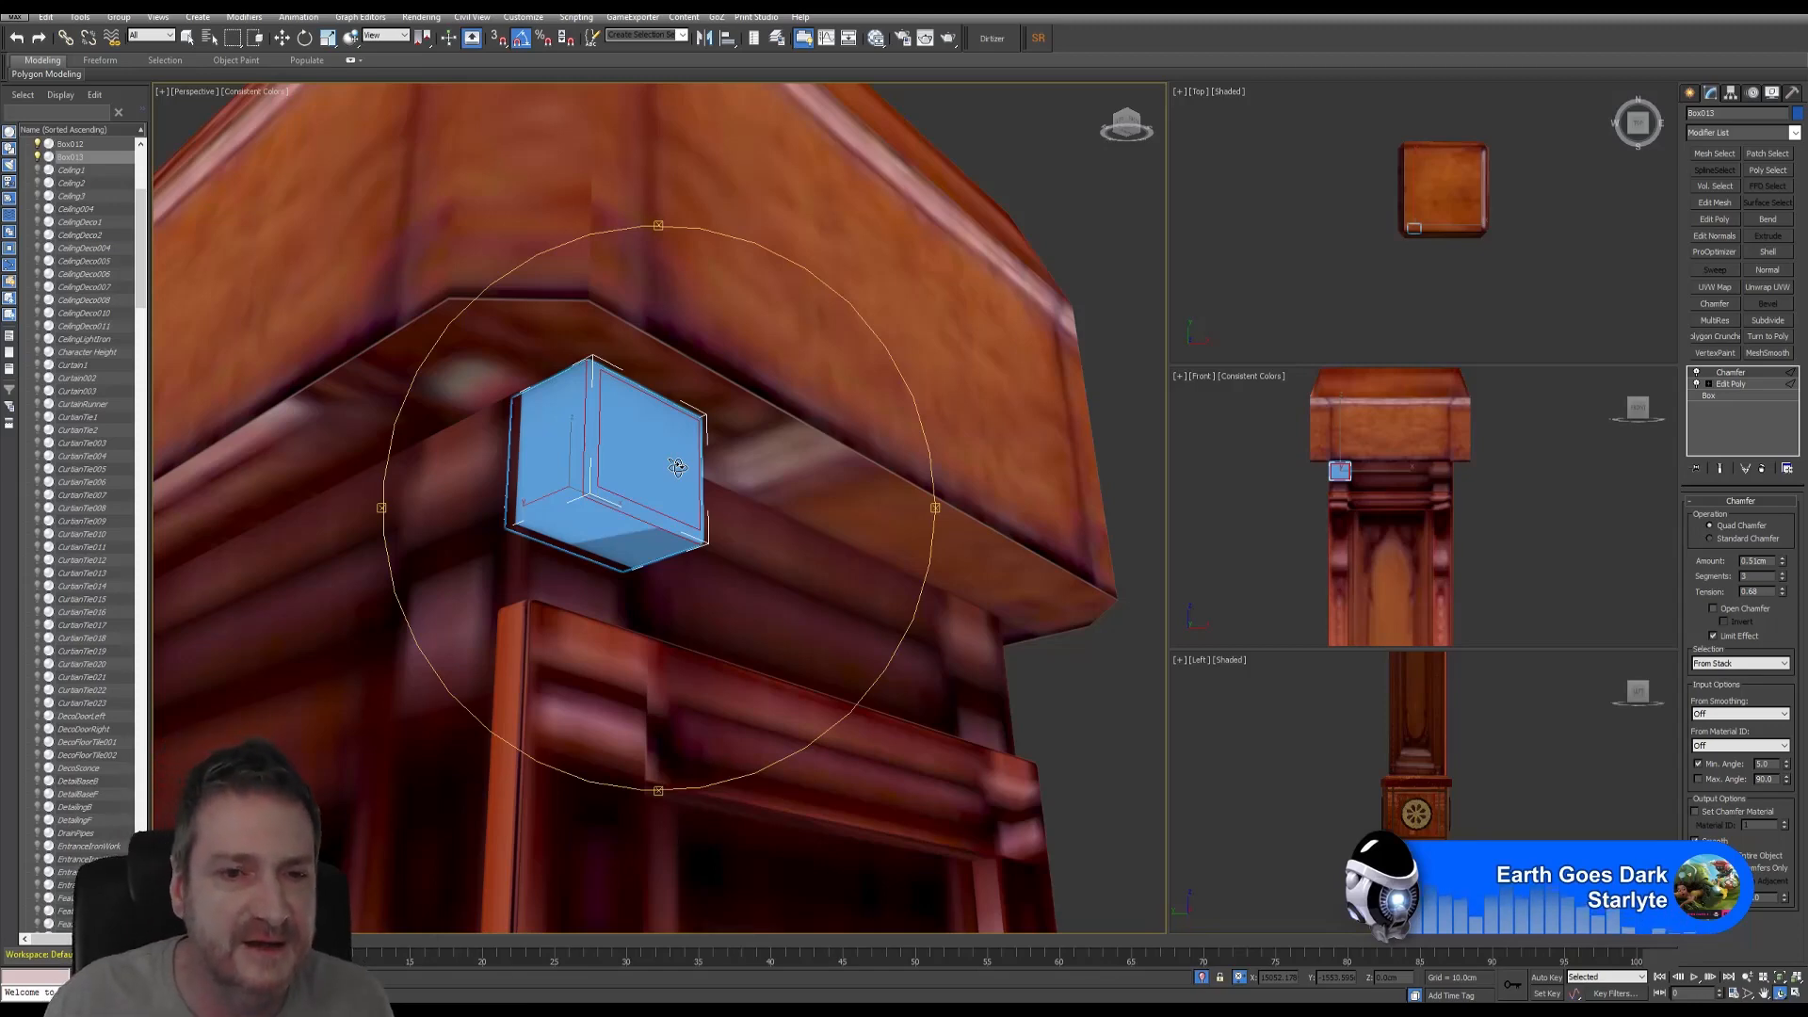
{"action": "mouse_move", "coordinate": [743, 527]}
{"action": "middle_mouse_down", "text": "alt"}
{"action": "mouse_move", "coordinate": [714, 518]}
{"action": "mouse_move", "coordinate": [725, 533]}
{"action": "middle_mouse_up", "text": "alt"}
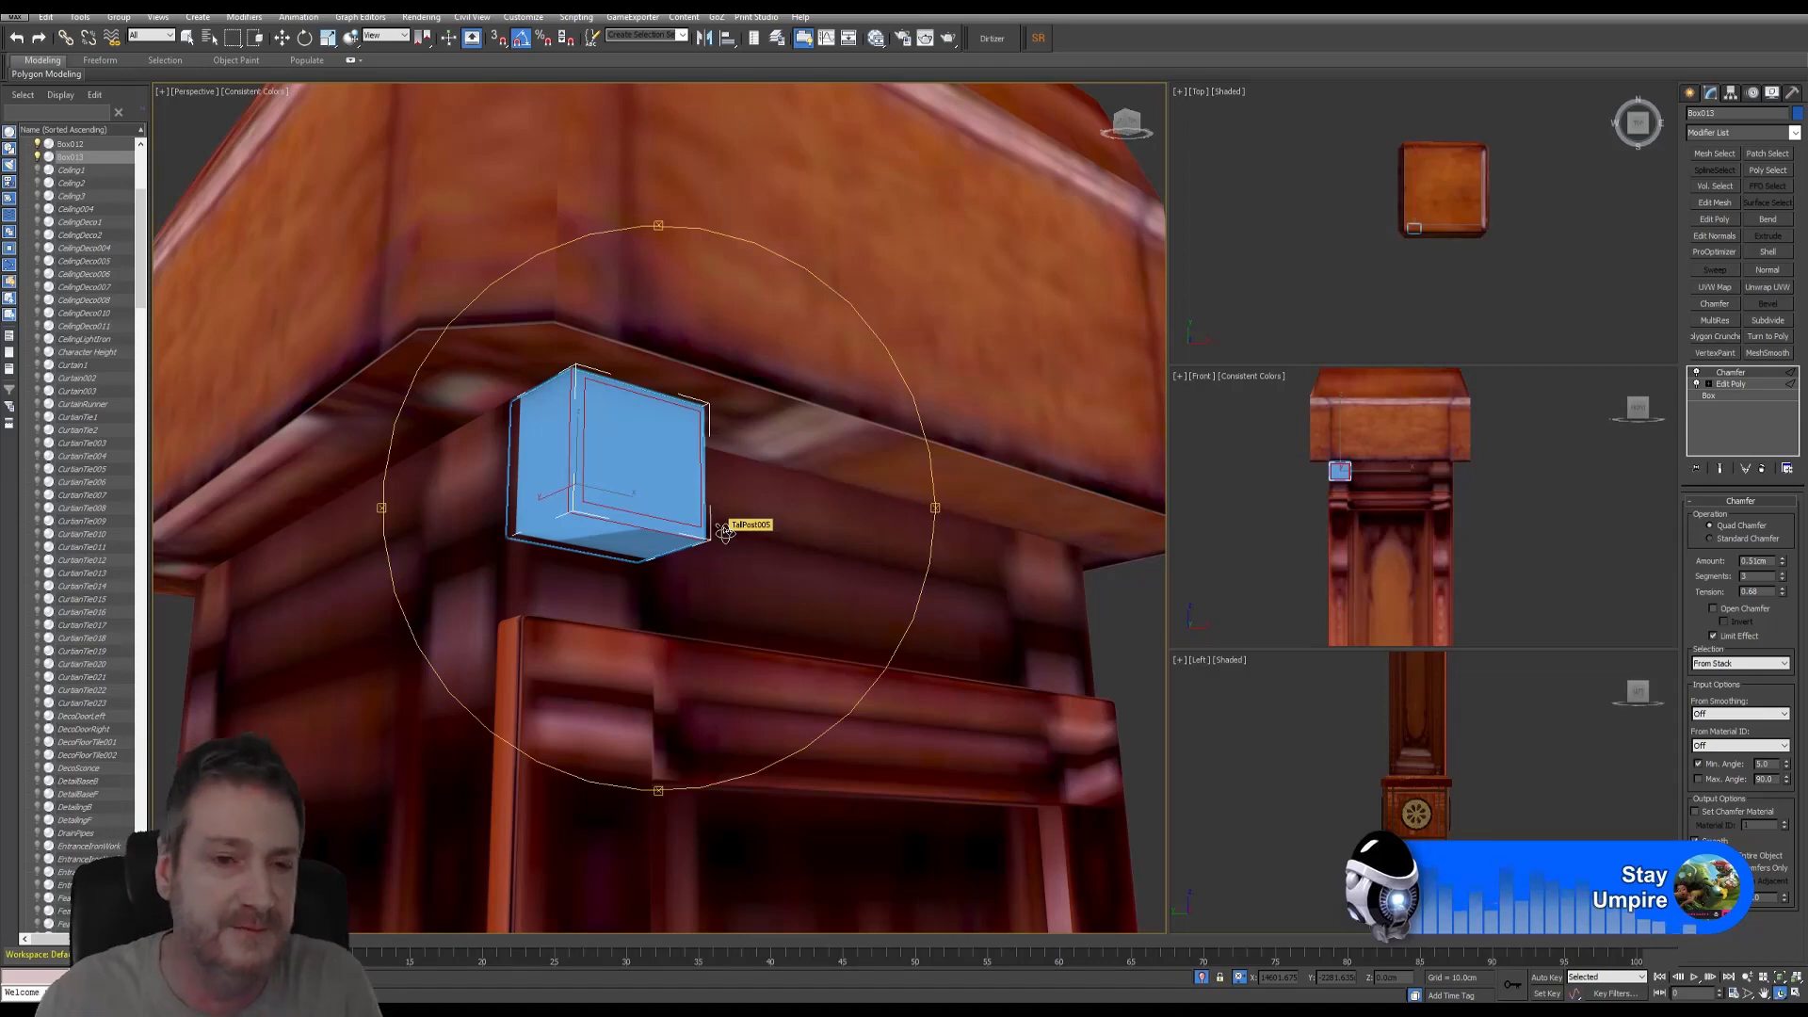
{"action": "mouse_move", "coordinate": [704, 497]}
{"action": "middle_mouse_down", "text": "alt"}
{"action": "mouse_move", "coordinate": [618, 453]}
{"action": "mouse_move", "coordinate": [719, 485]}
{"action": "middle_mouse_up", "text": "alt"}
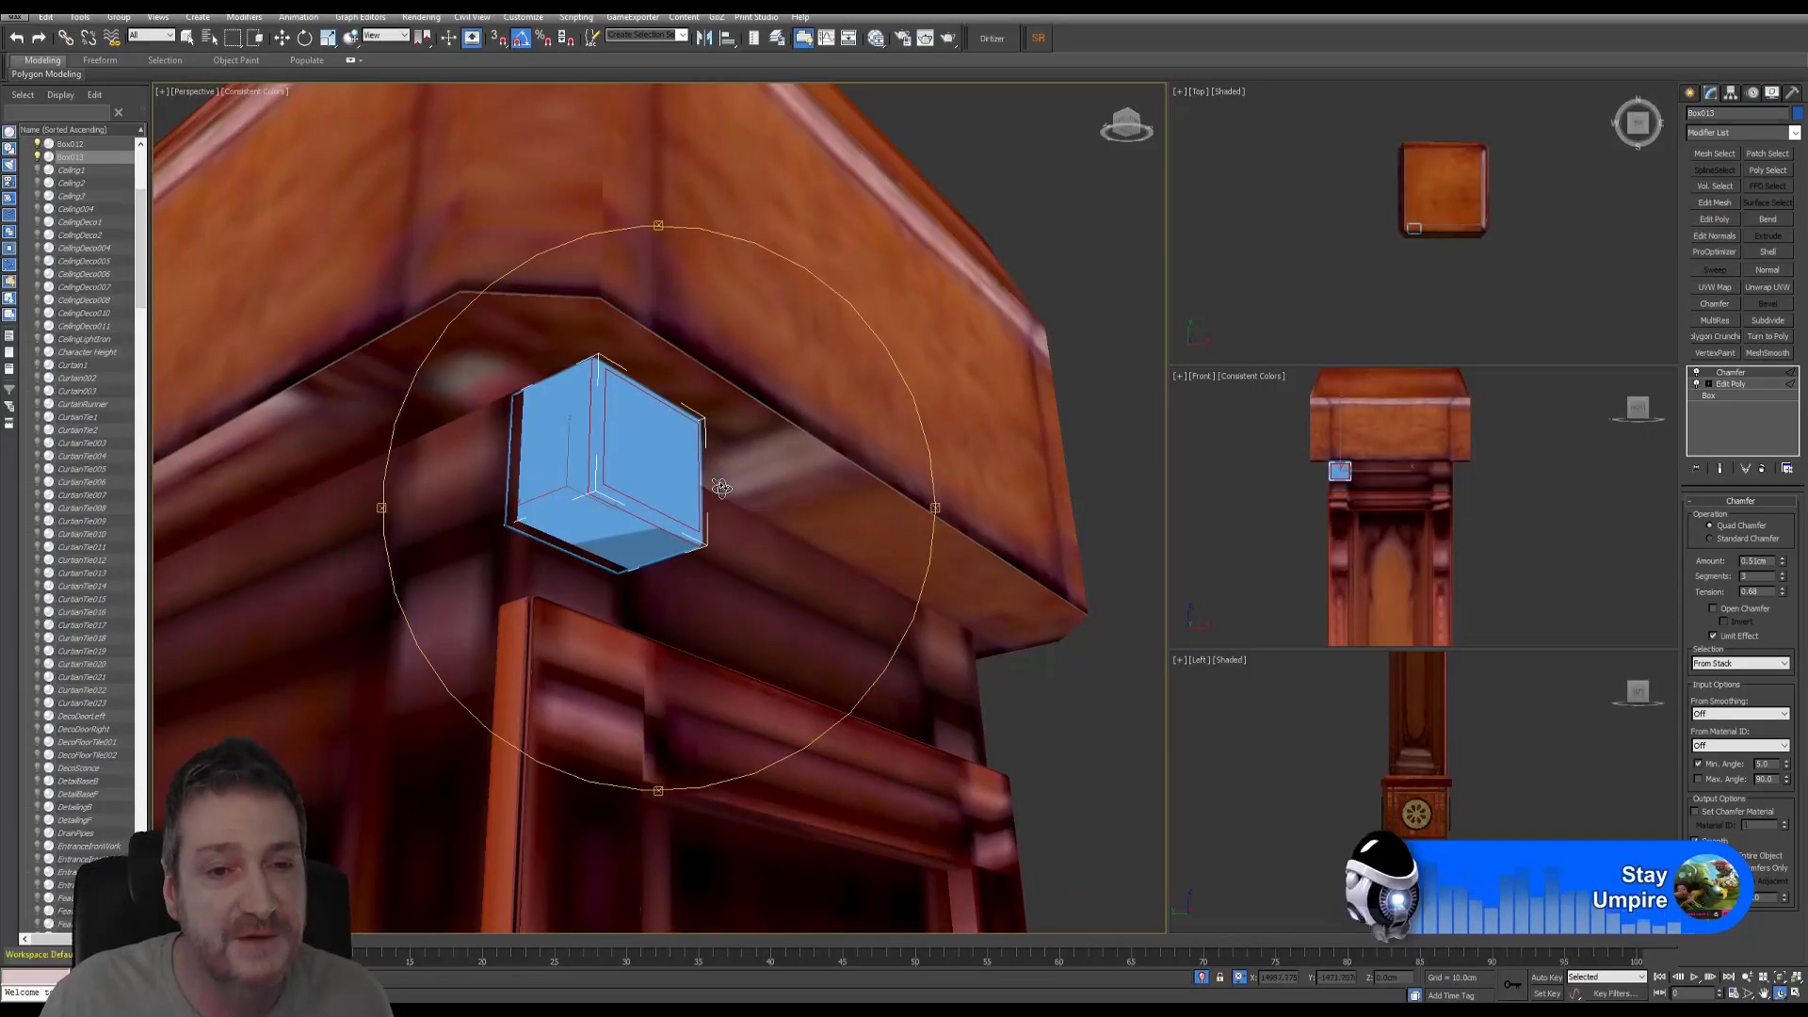
{"action": "middle_click_drag", "start_coordinate": [663, 453], "coordinate": [645, 450], "text": "alt"}
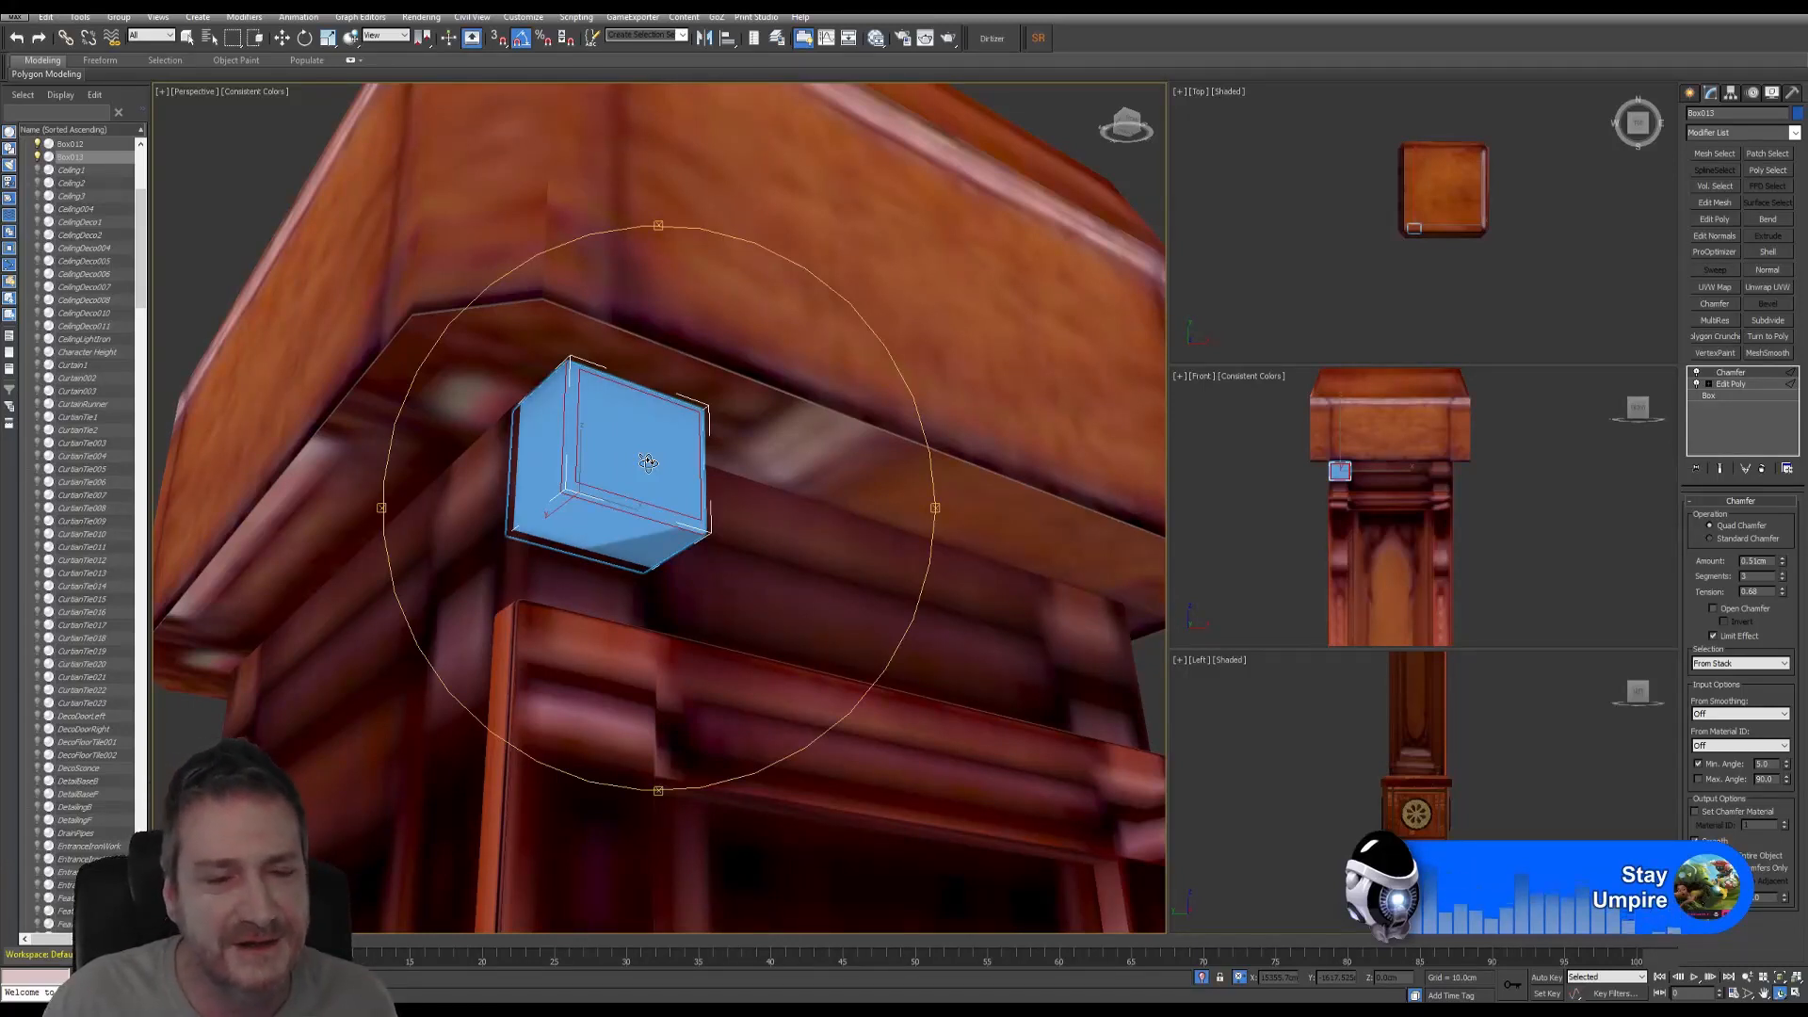
{"action": "middle_click_drag", "start_coordinate": [647, 462], "coordinate": [647, 458], "text": "alt"}
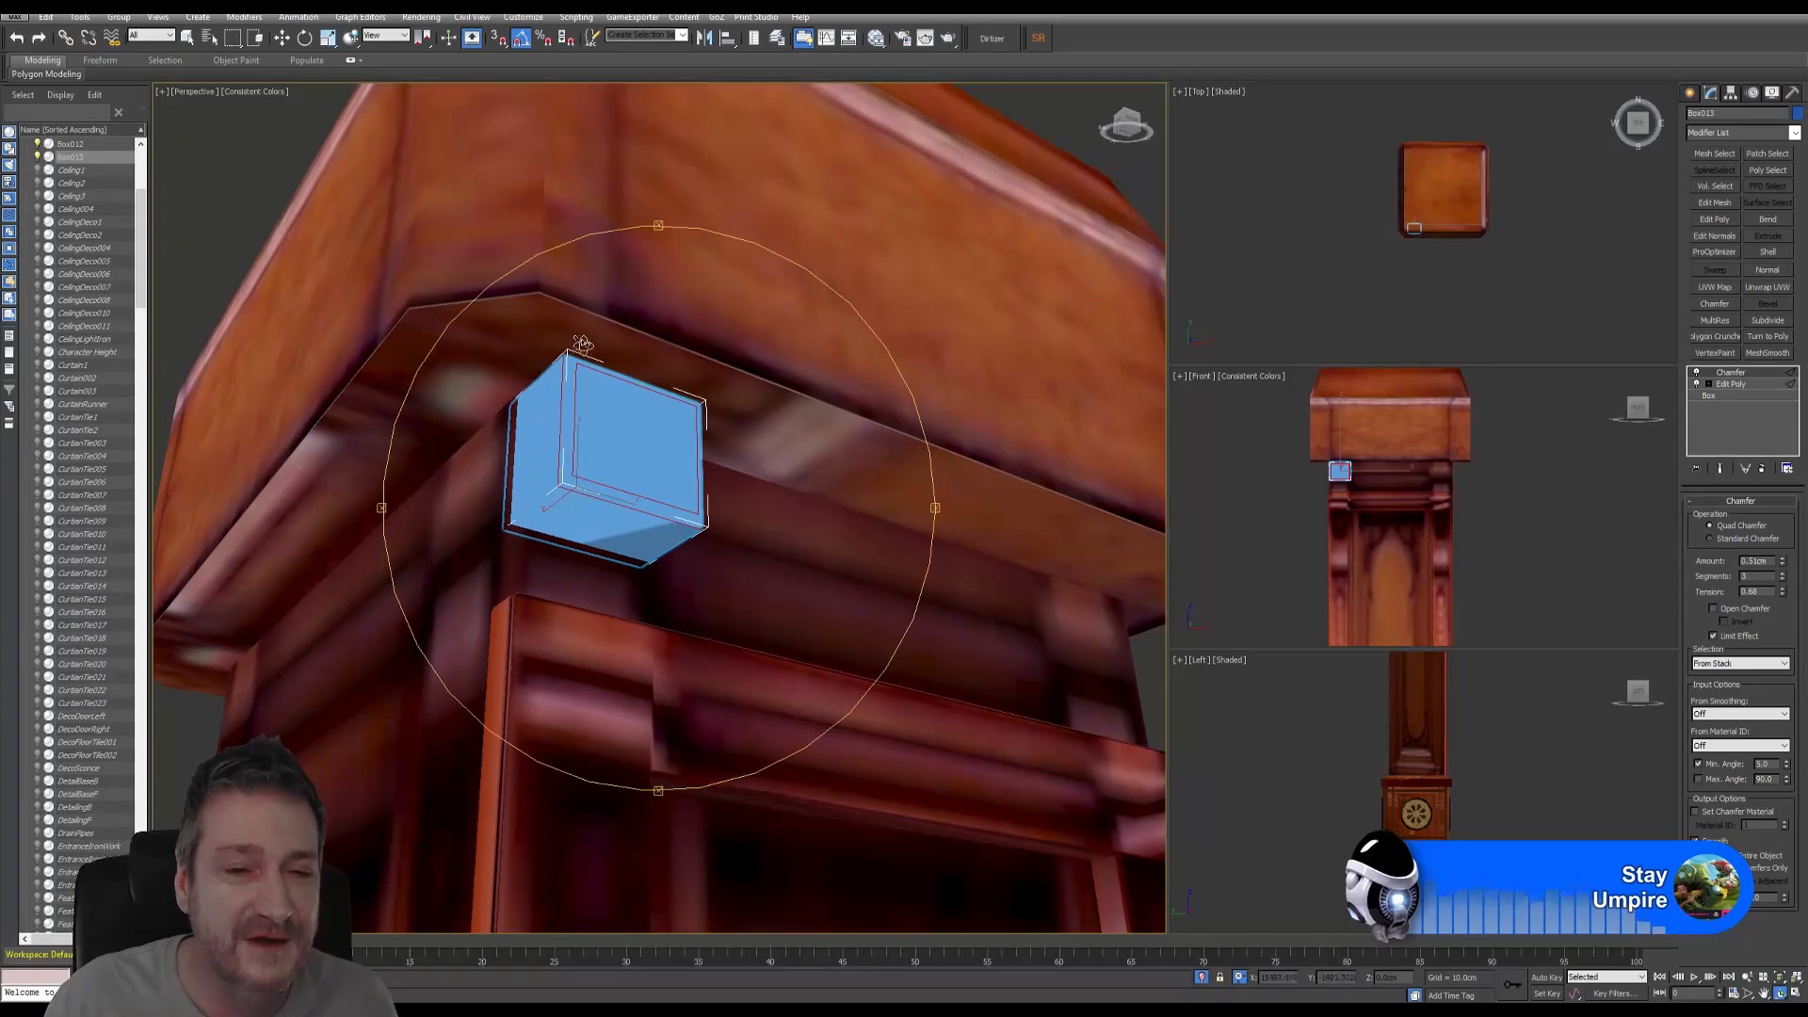
{"action": "left_click", "coordinate": [282, 38]}
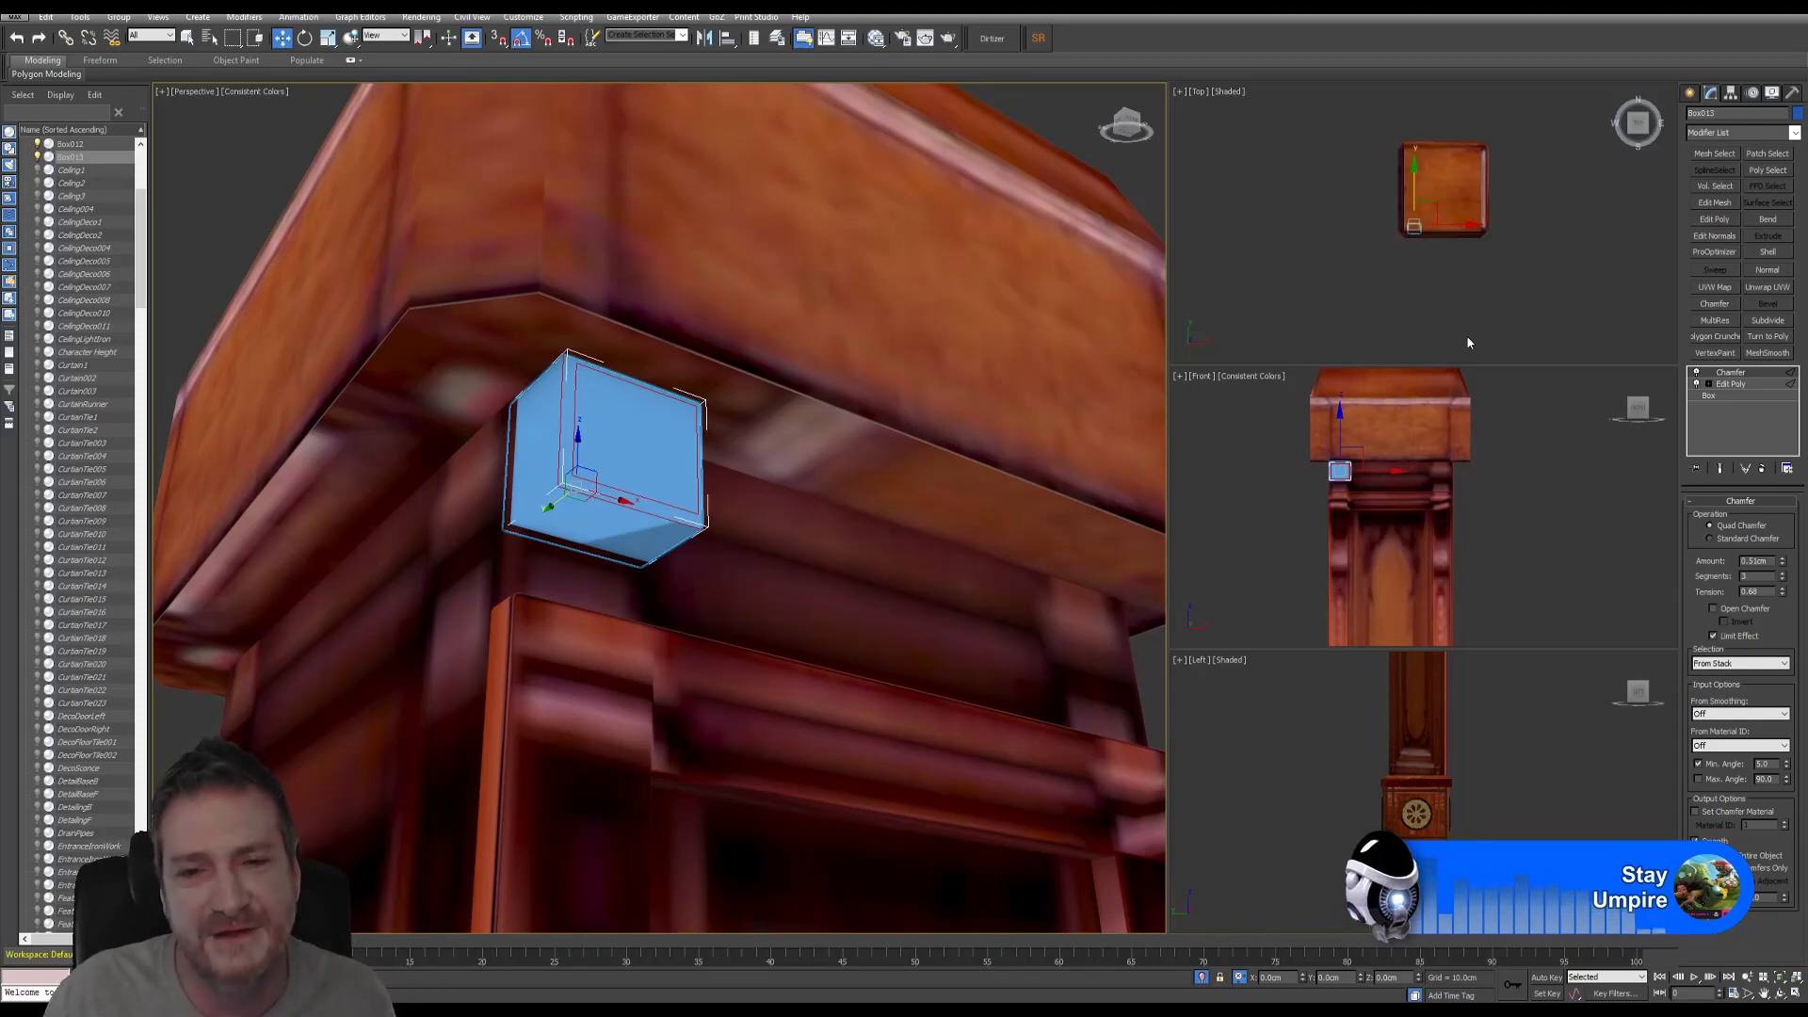
- Open the Slate Material Editor, inspect the Map #116 and Map #117 bitmap nodes, then close it
{"action": "middle_click_drag", "start_coordinate": [843, 377], "coordinate": [710, 345]}
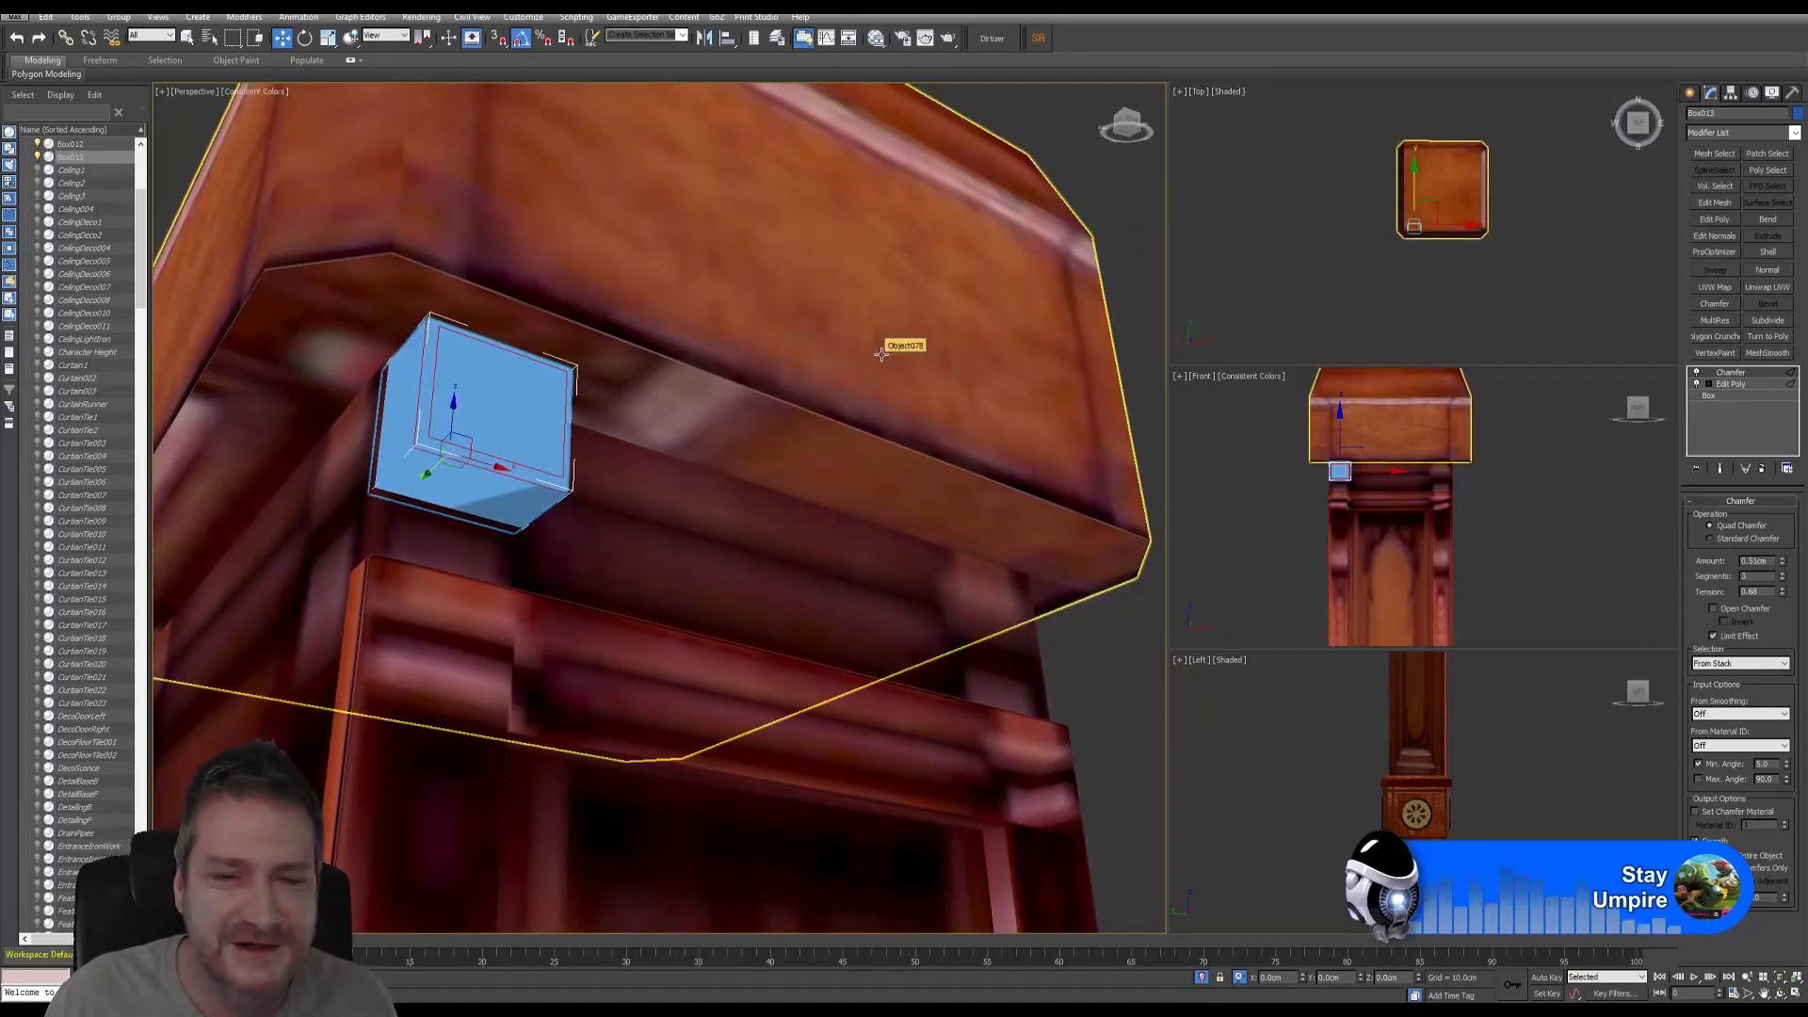
{"action": "left_click", "coordinate": [876, 38]}
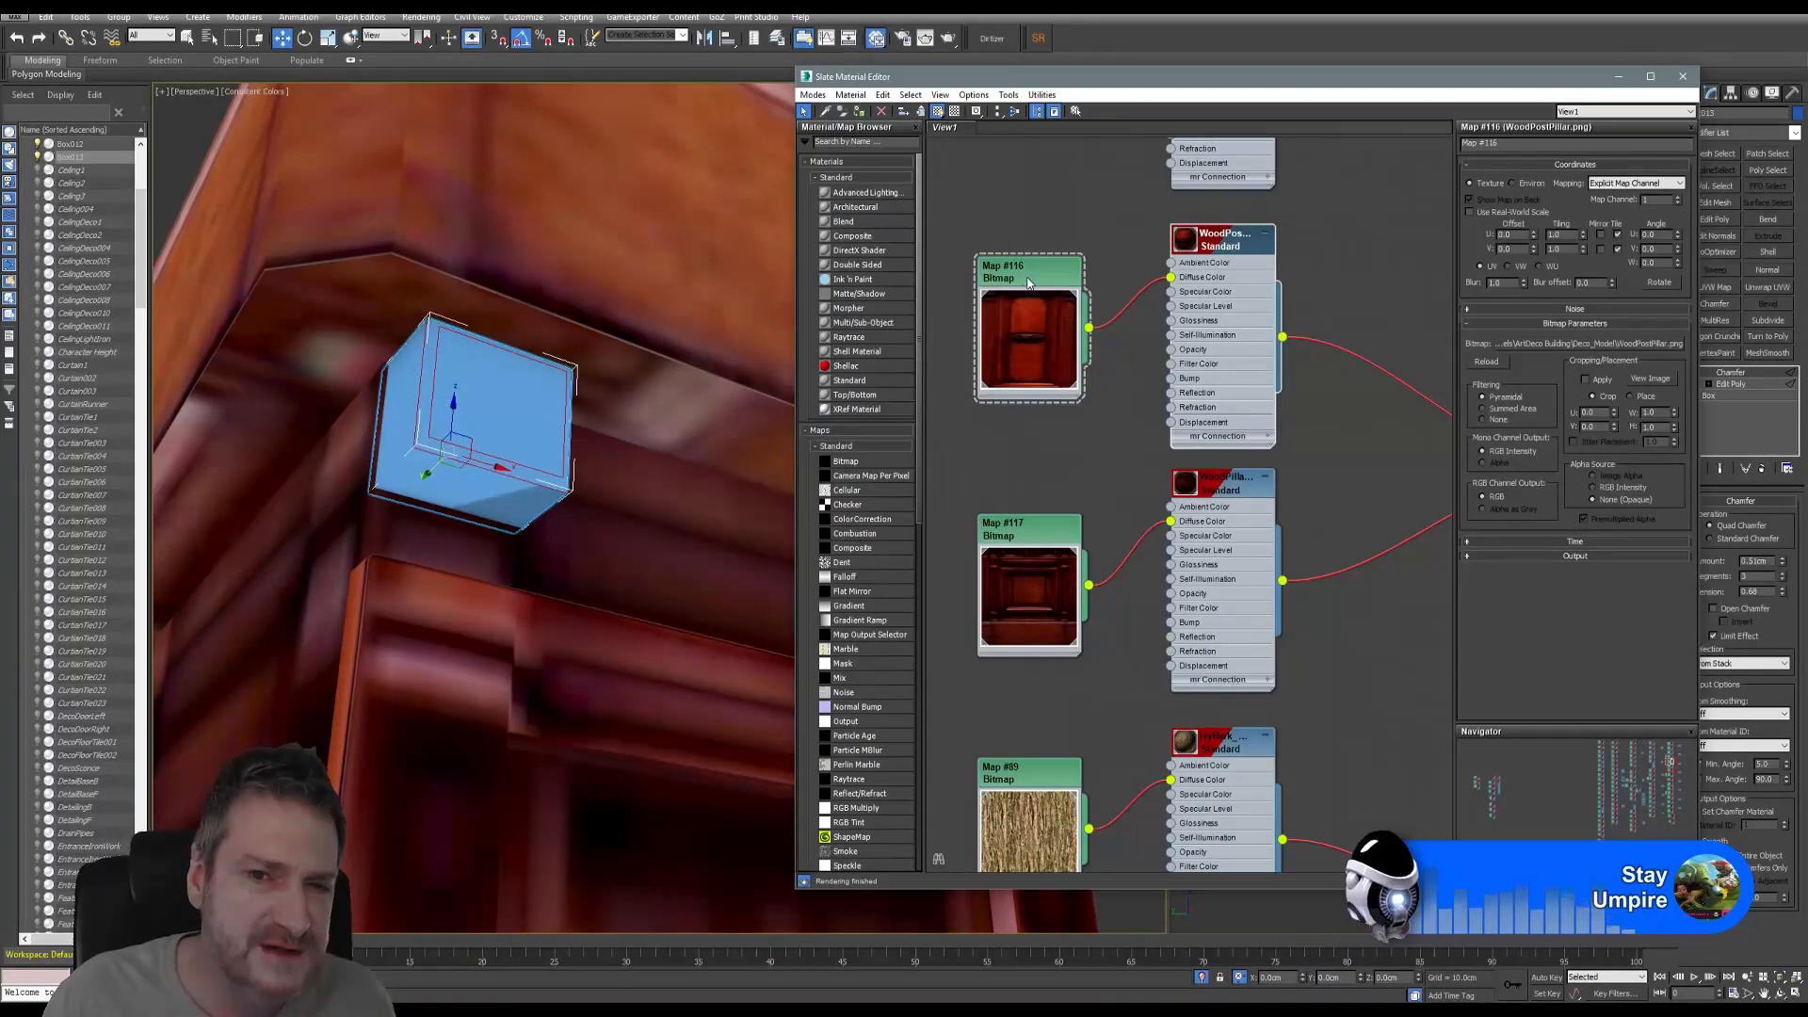
{"action": "left_click", "coordinate": [1002, 367]}
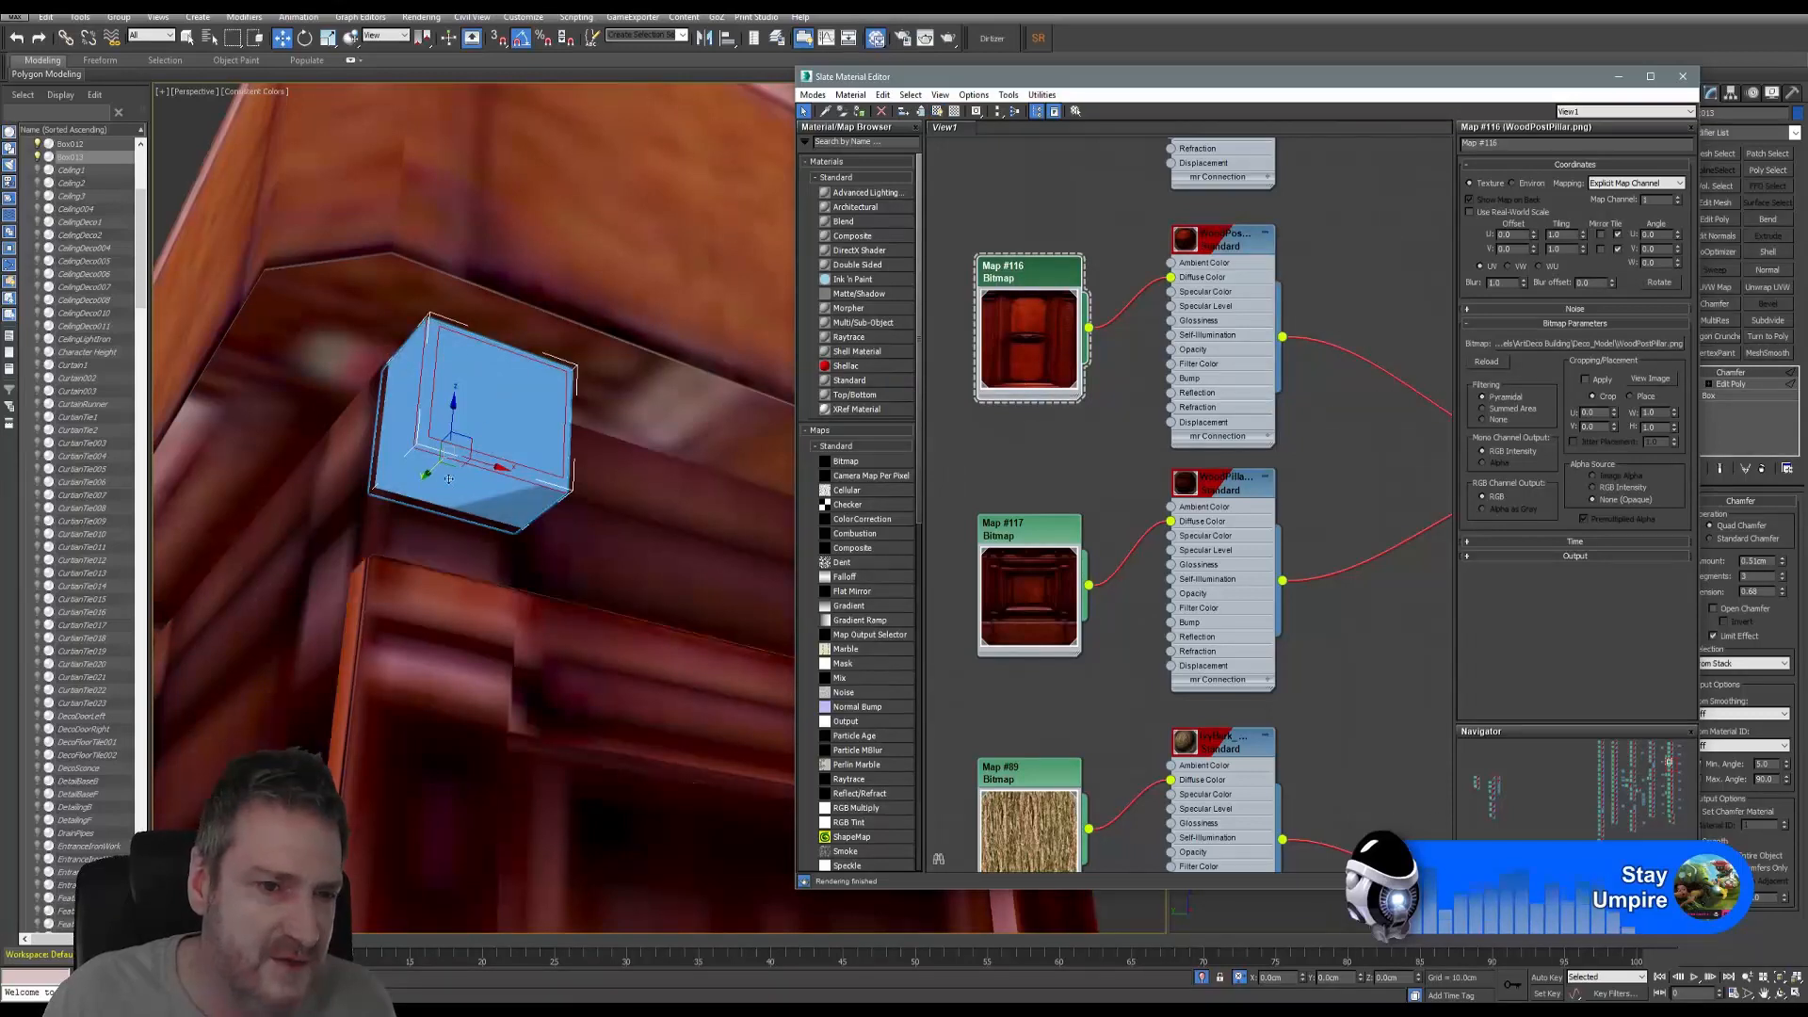
{"action": "left_click", "coordinate": [1044, 540]}
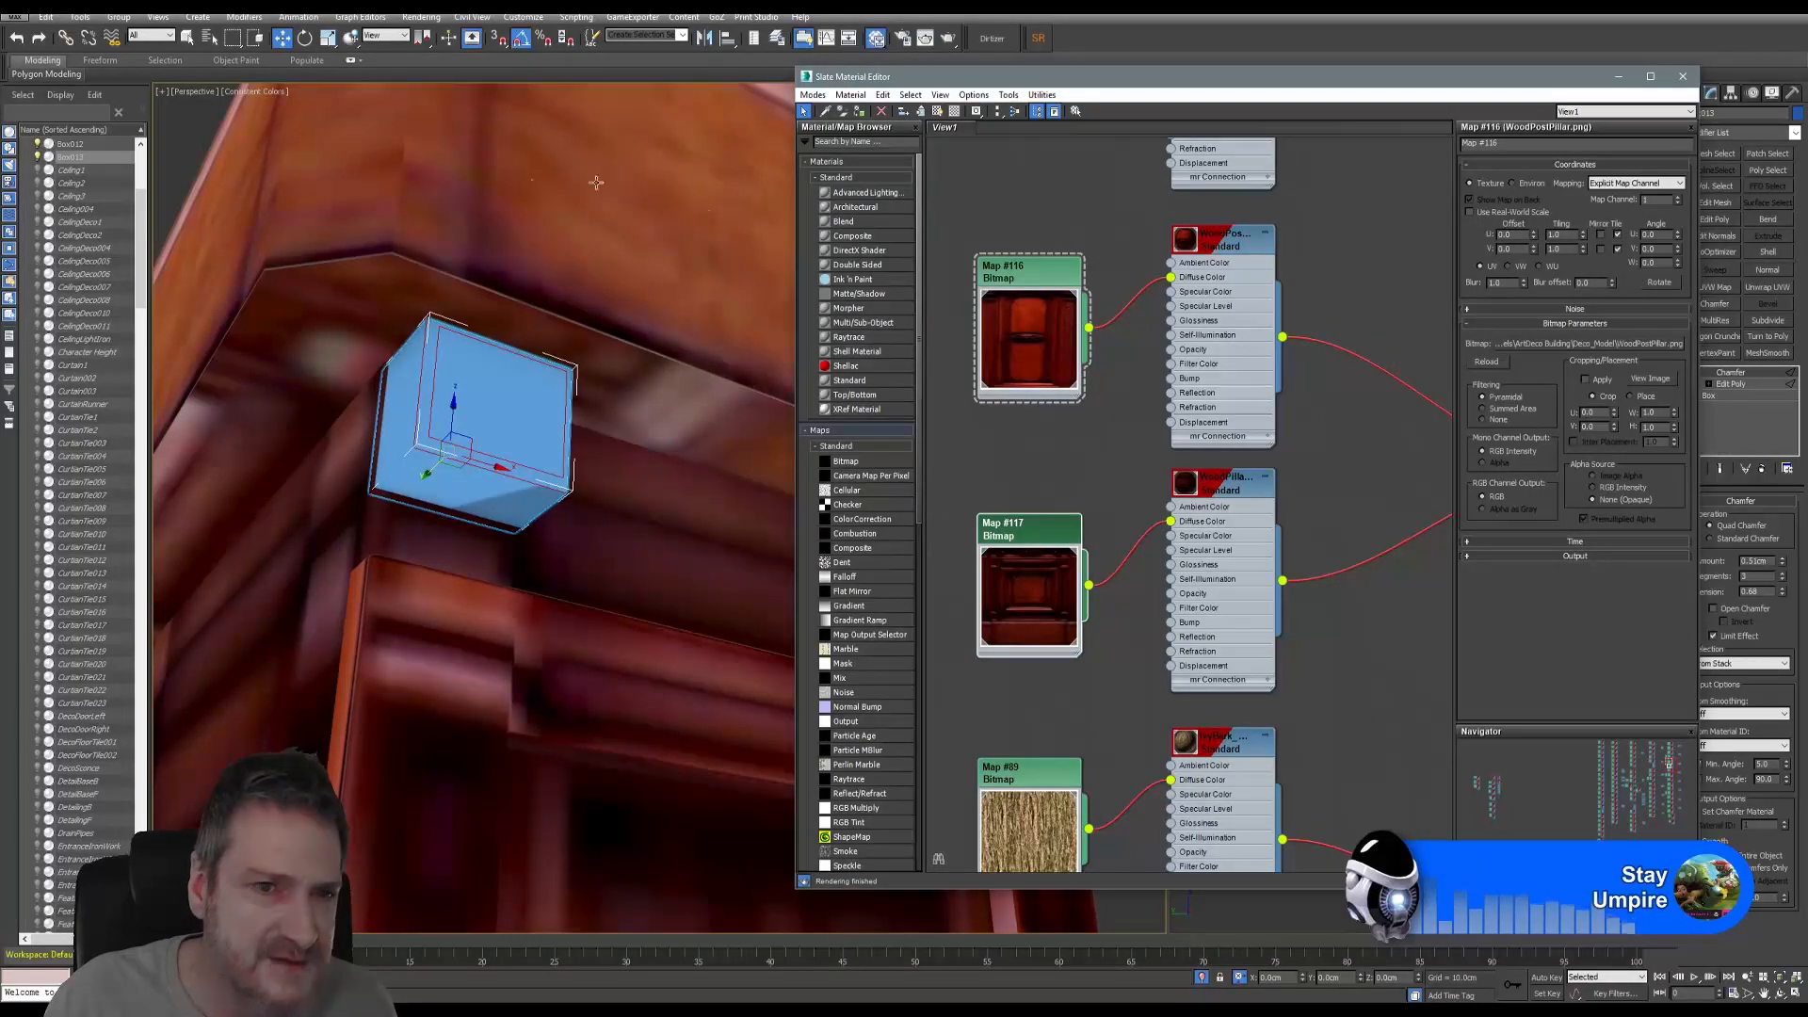
{"action": "right_click", "coordinate": [1029, 525]}
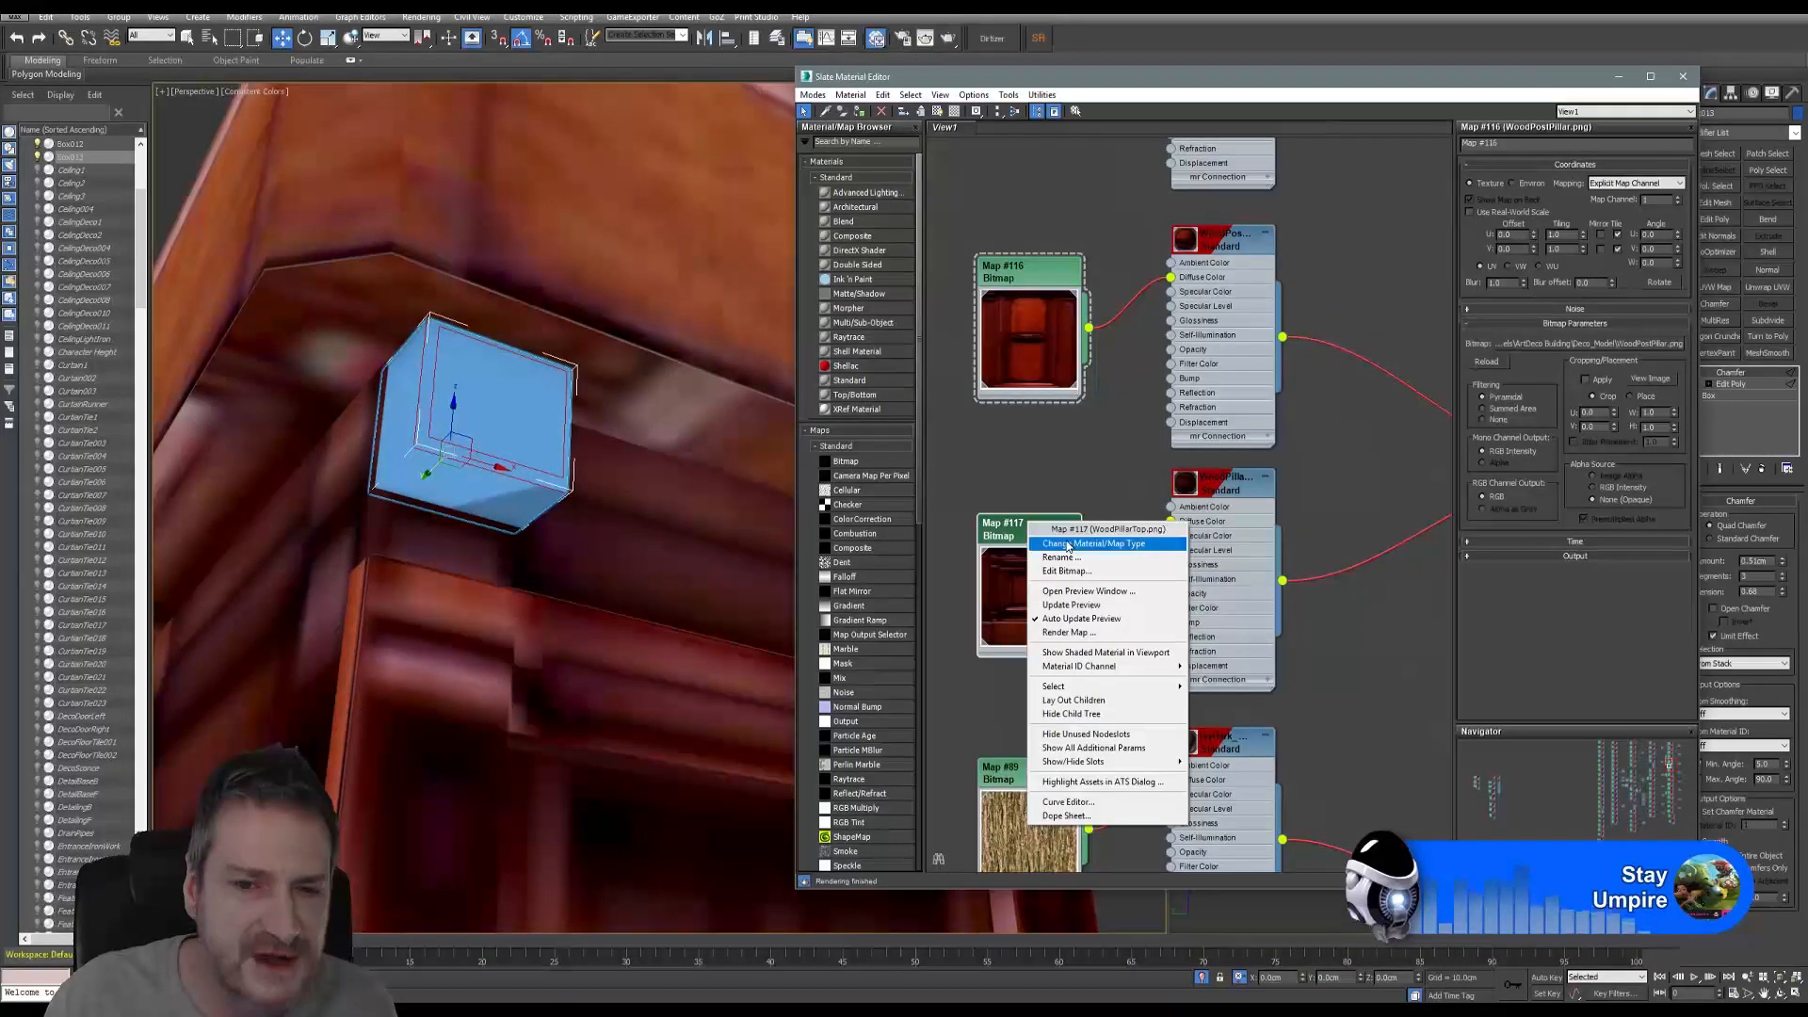
{"action": "left_click", "coordinate": [1004, 528]}
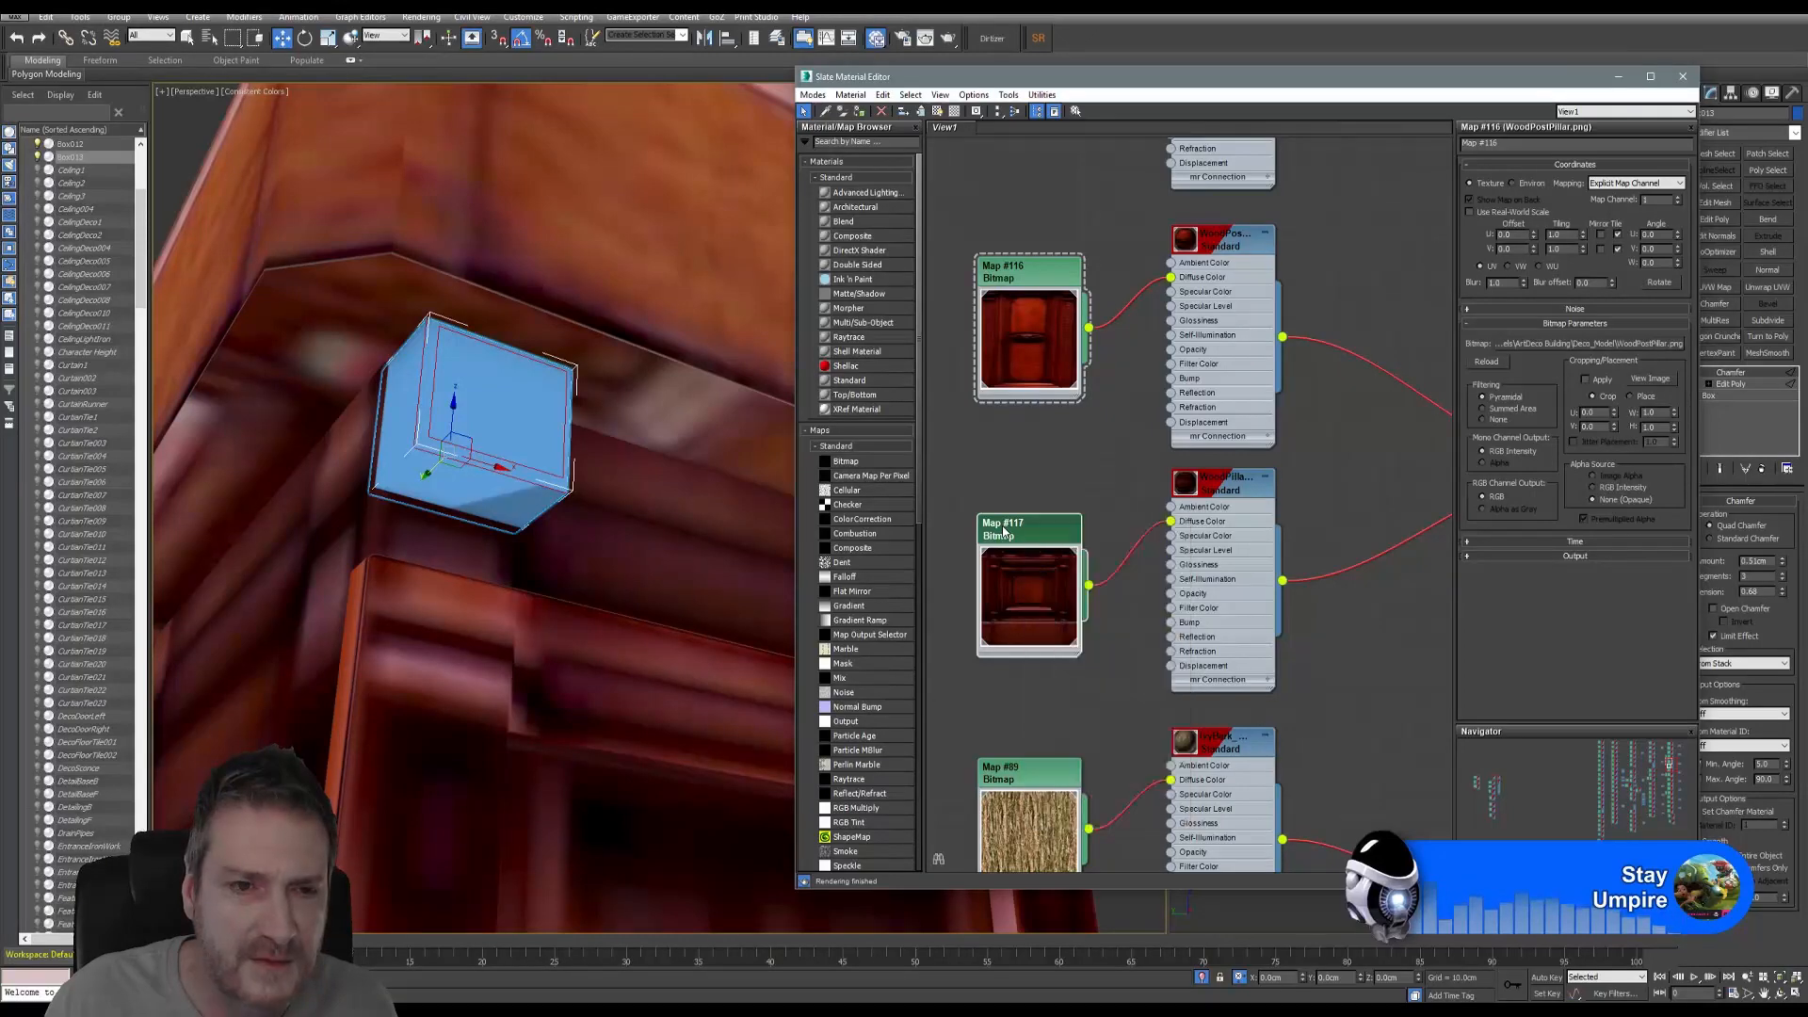
{"action": "left_click_drag", "start_coordinate": [1549, 77], "coordinate": [1442, 75]}
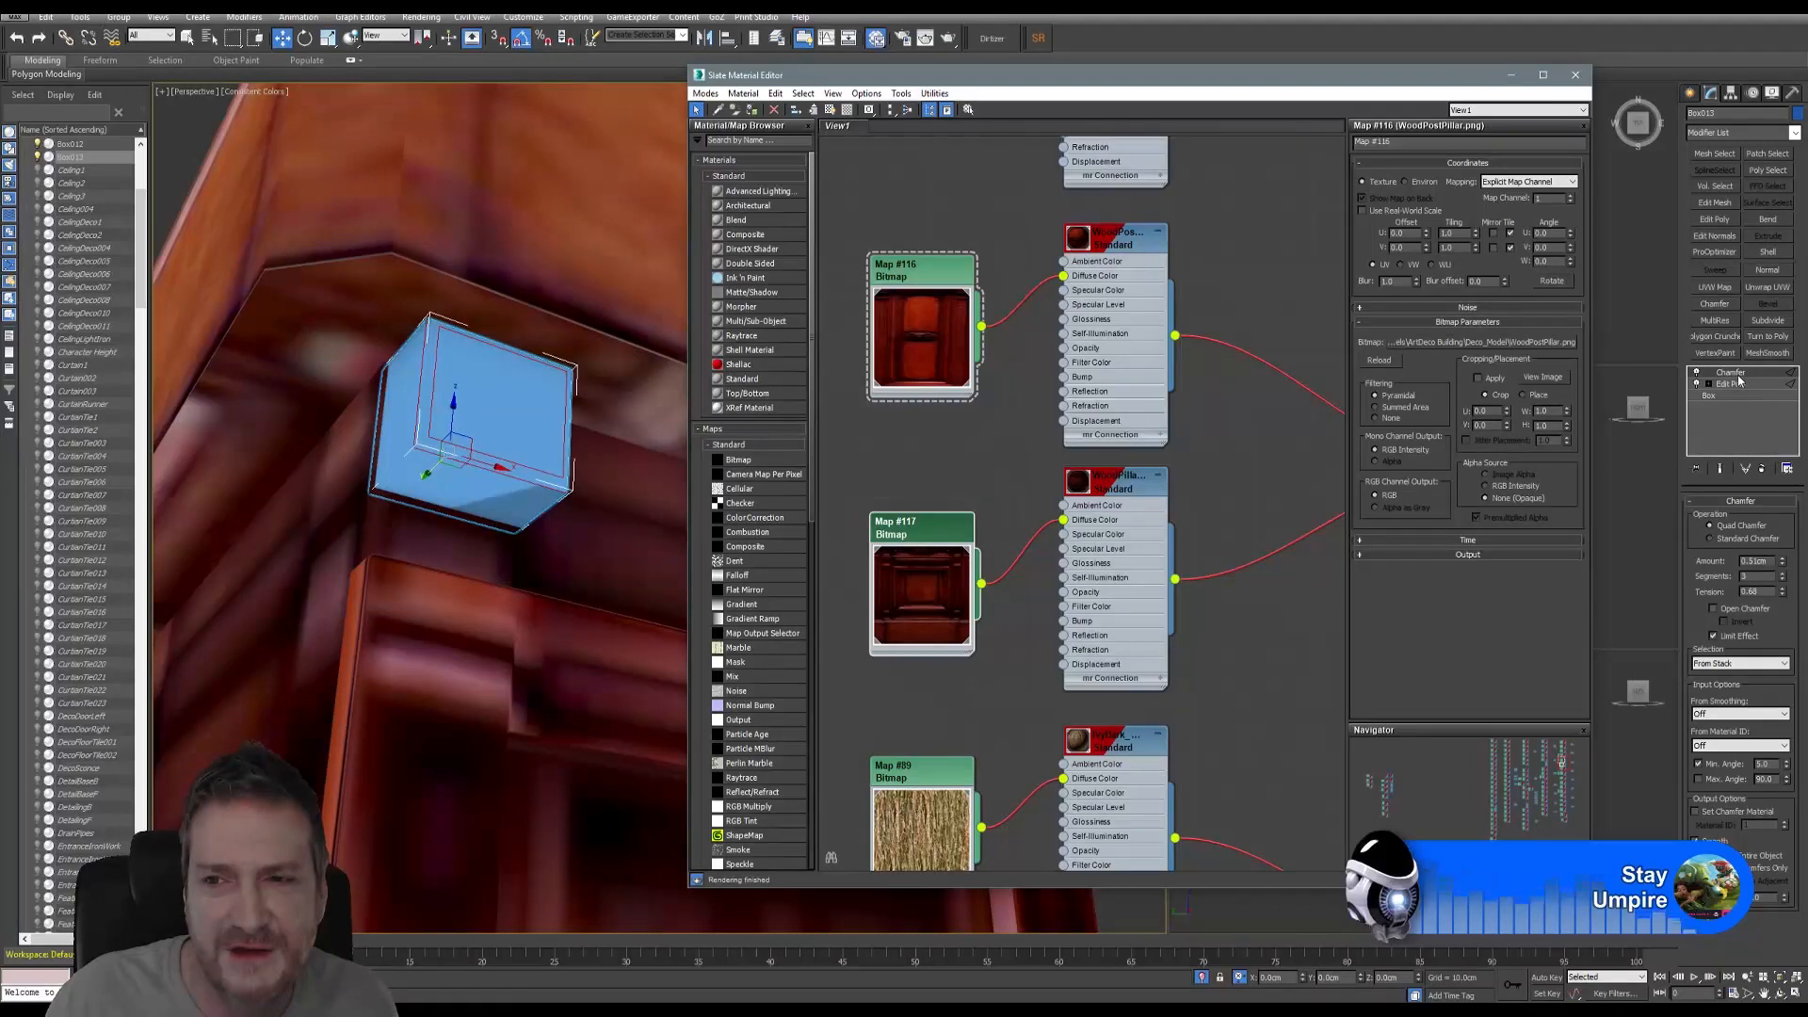
{"action": "left_click", "coordinate": [1573, 74]}
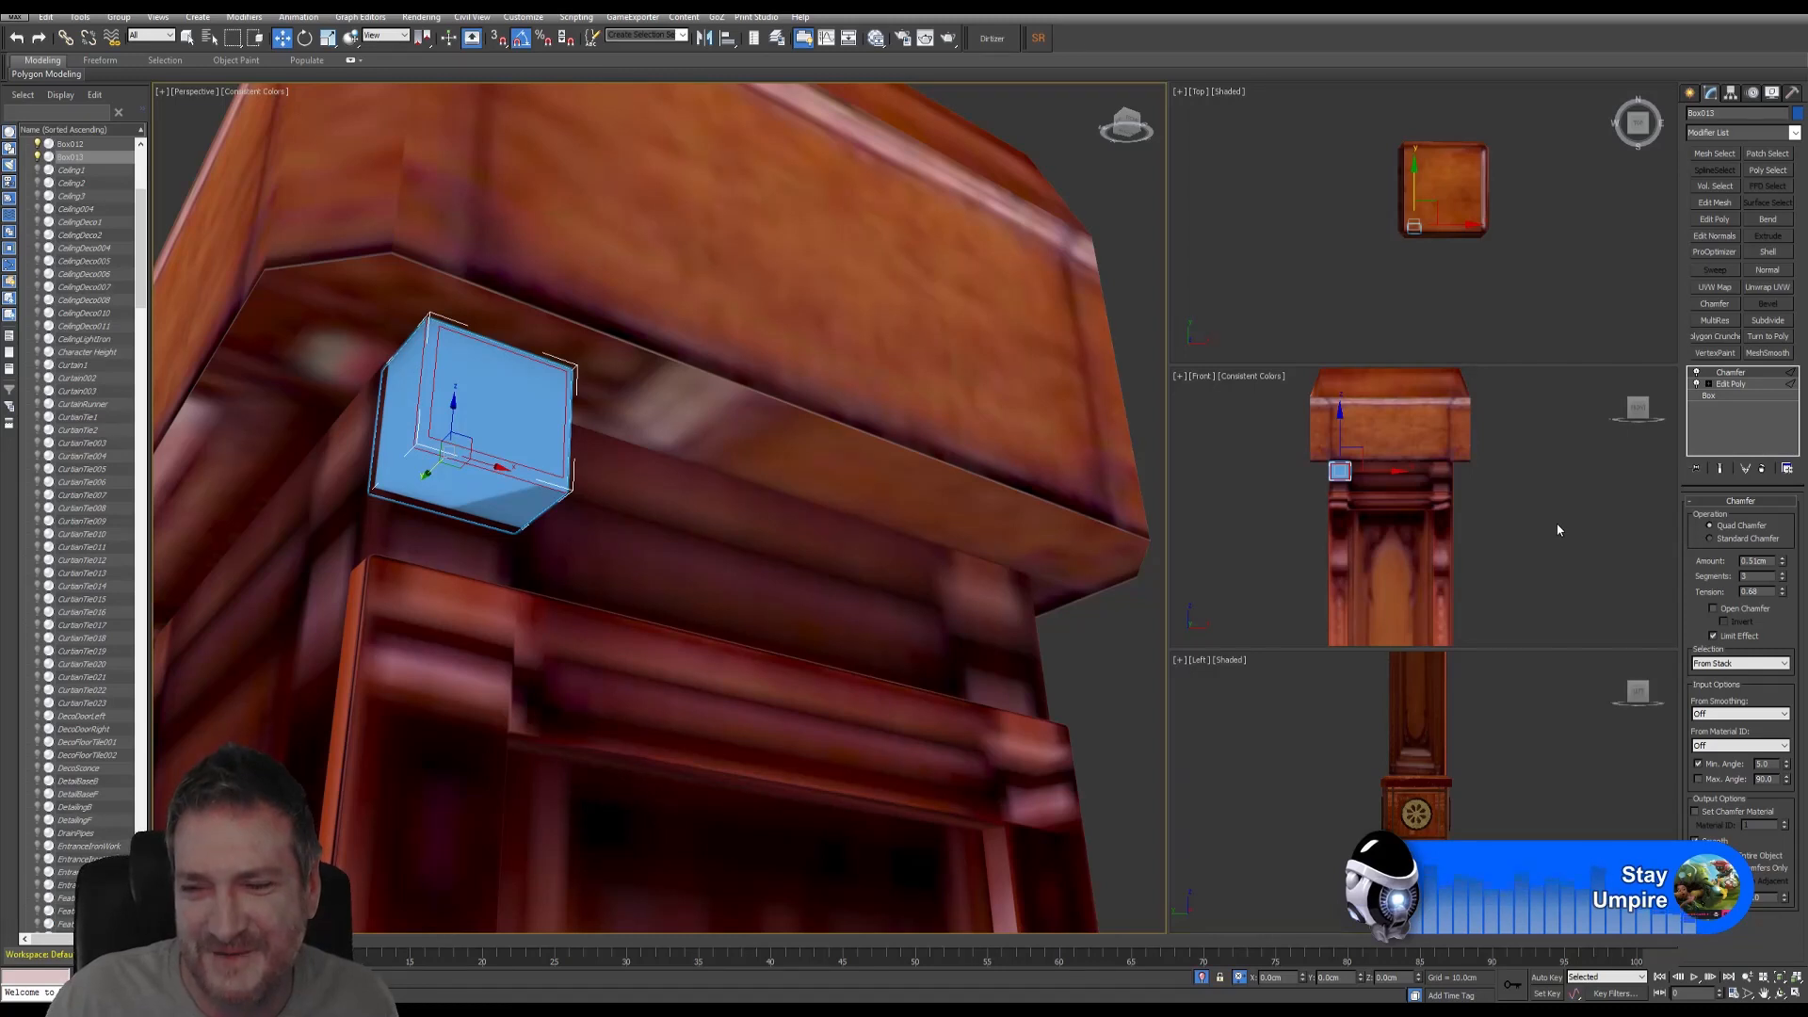
- Collapse Box013's whole modifier stack to an editable poly, confirming the warning
{"action": "right_click", "coordinate": [1730, 376]}
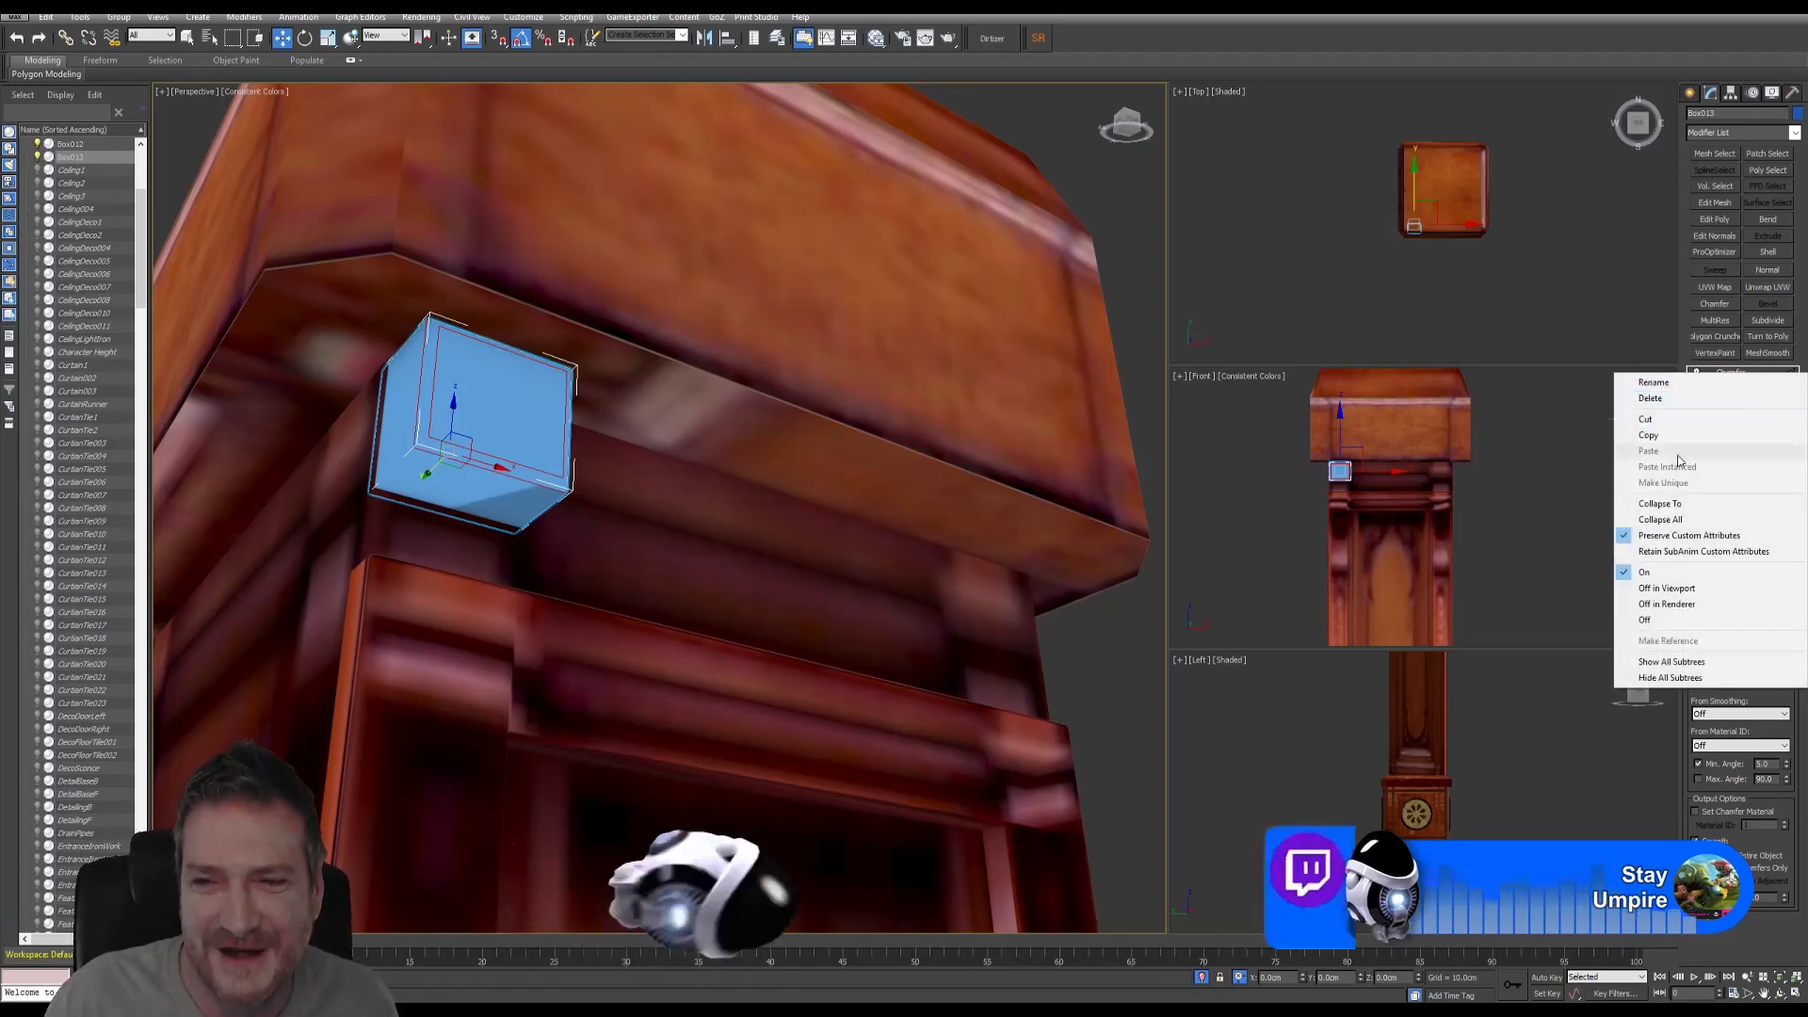
{"action": "left_click", "coordinate": [1660, 518]}
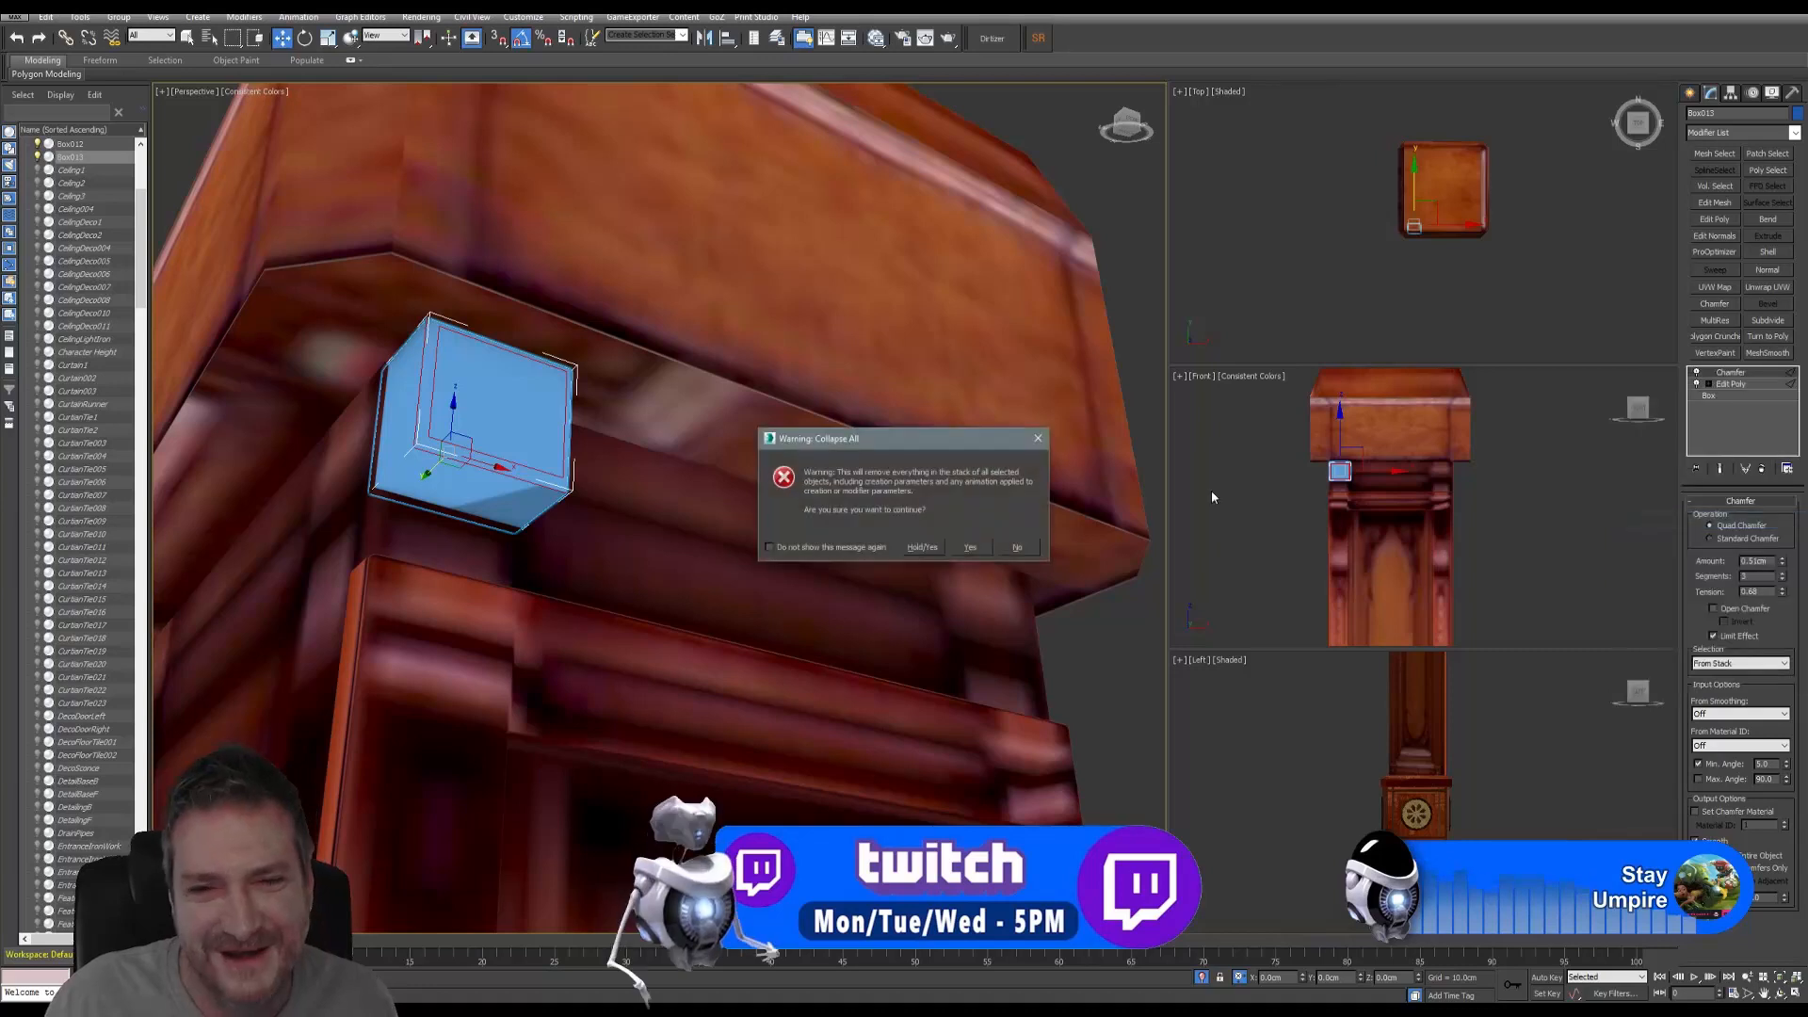
{"action": "left_click", "coordinate": [969, 546]}
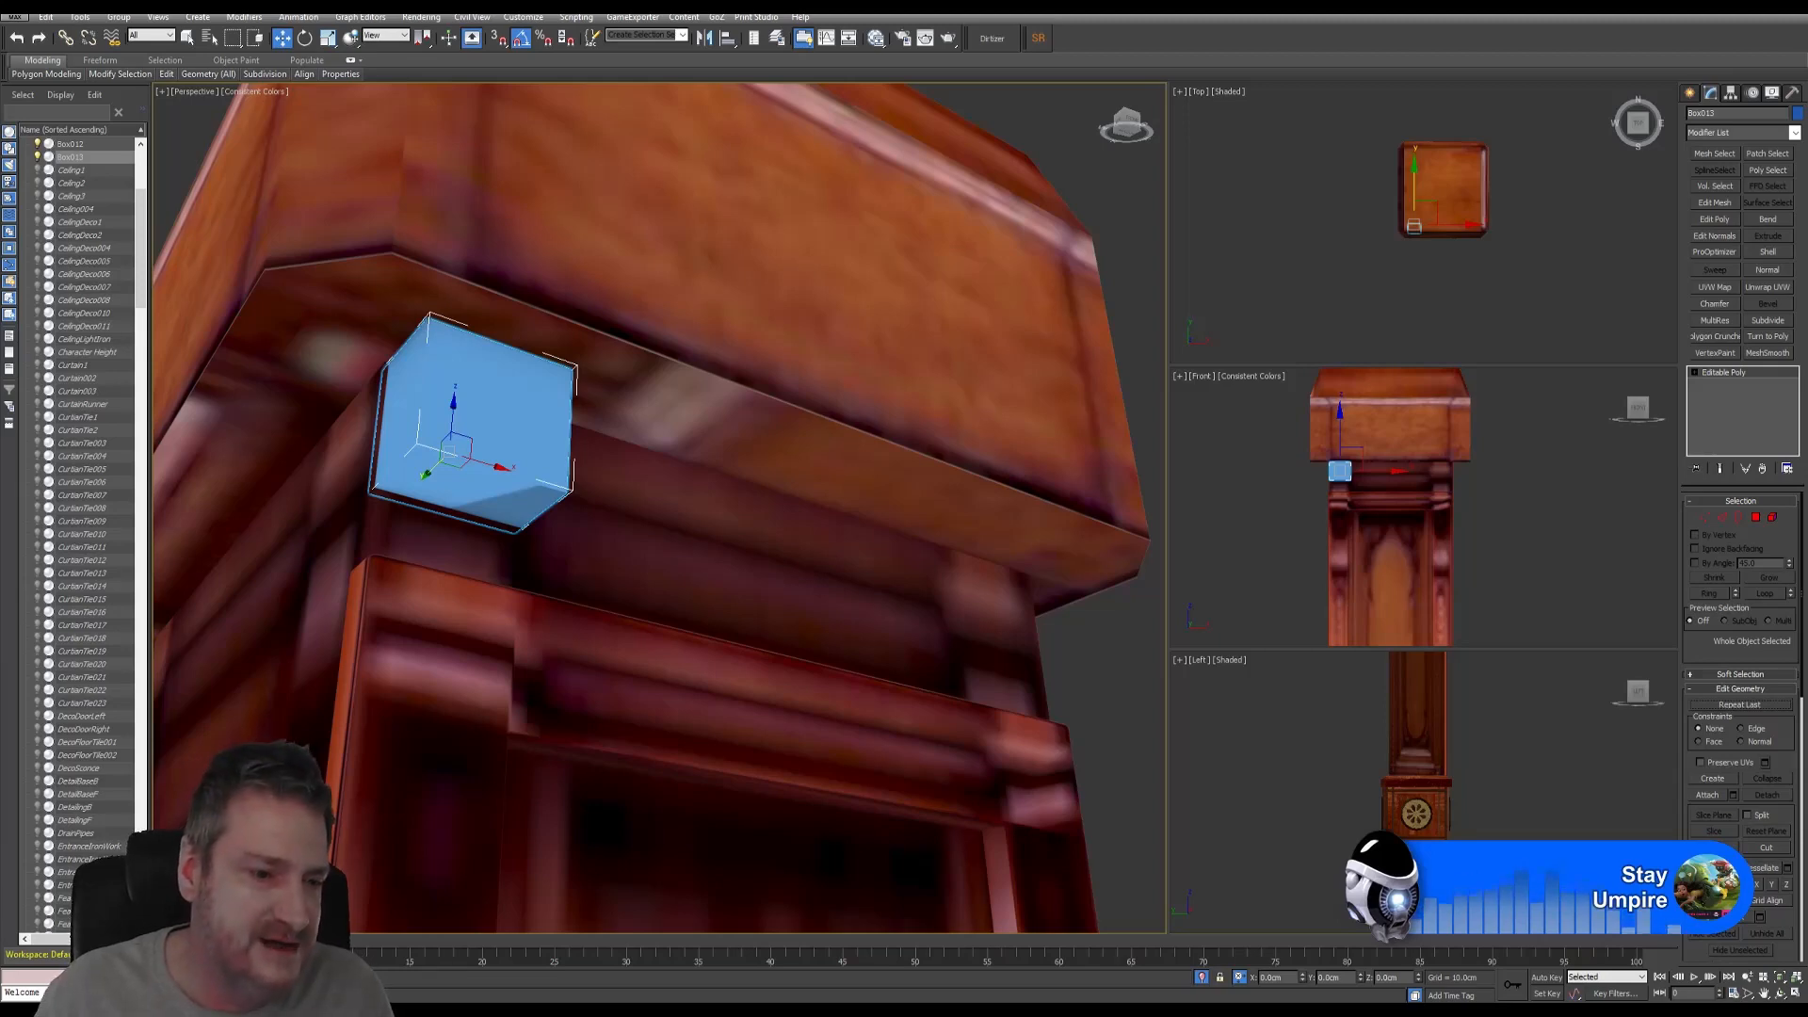
- Press the Windows key to show the Start menu
{"action": "key", "text": "super"}
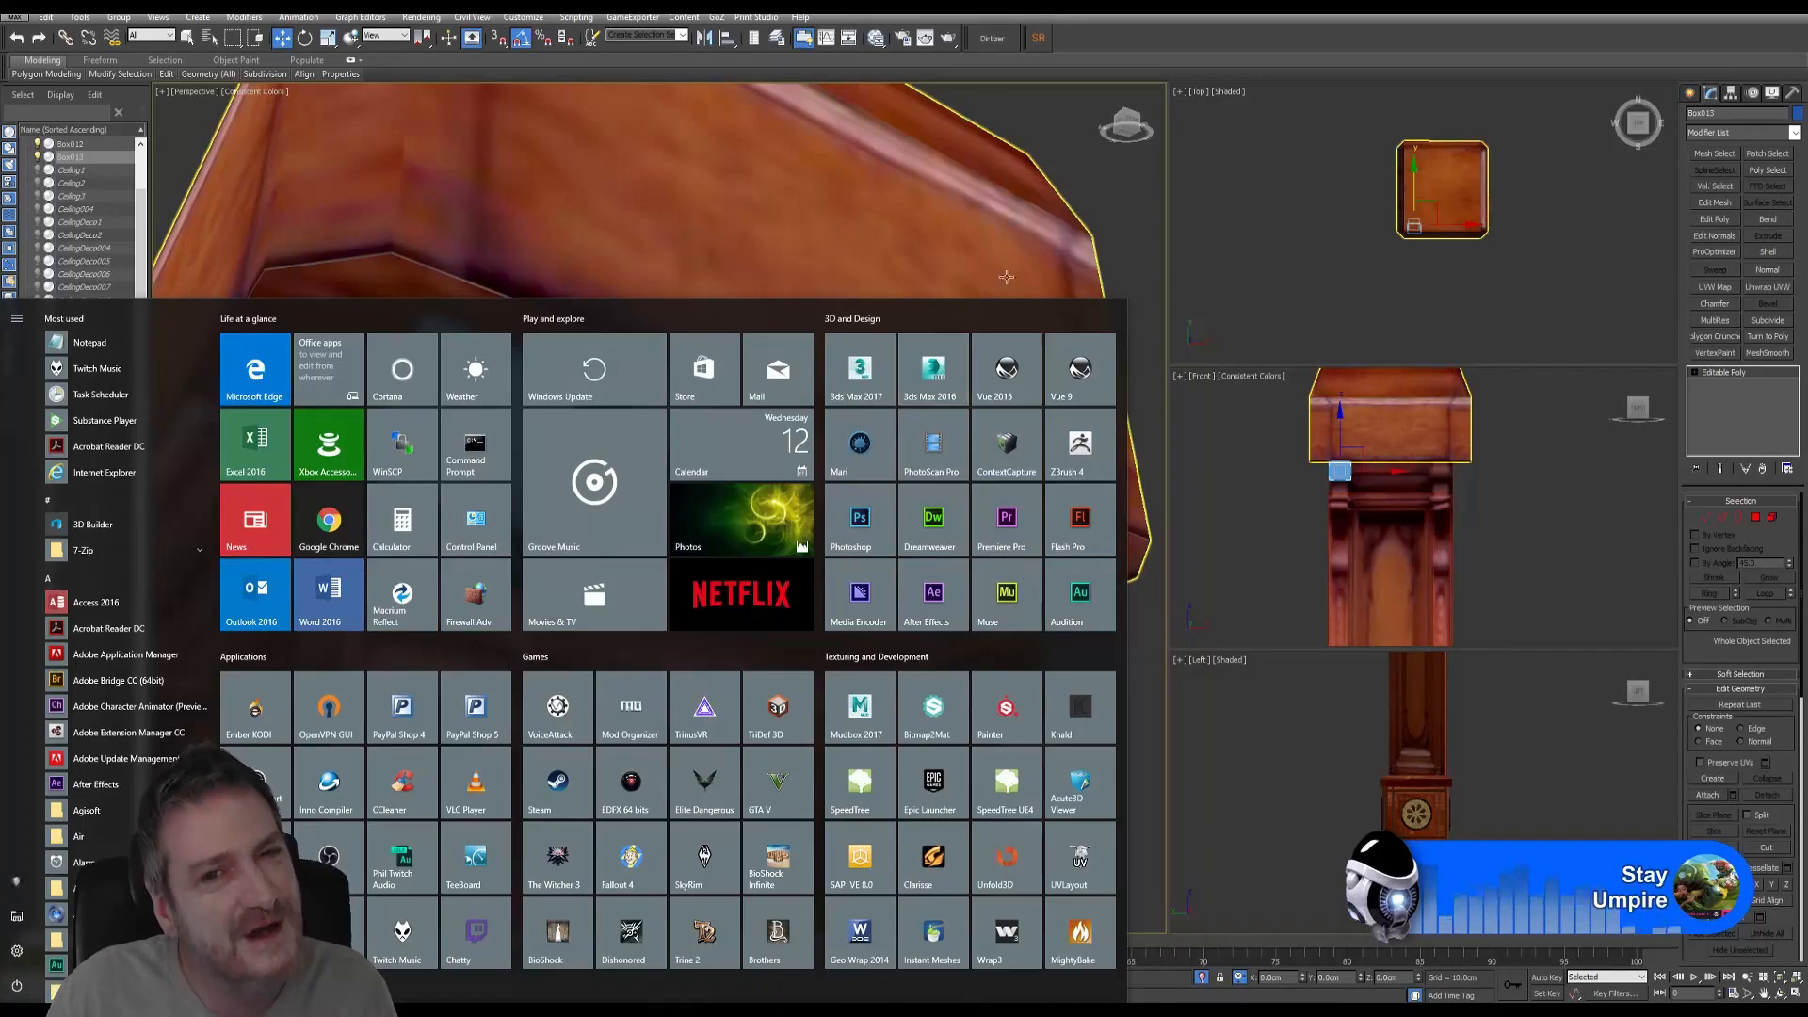
- Dismiss the Windows Start menu and open the 3ds Max application menu at its Save As options
{"action": "left_click", "coordinate": [1086, 36]}
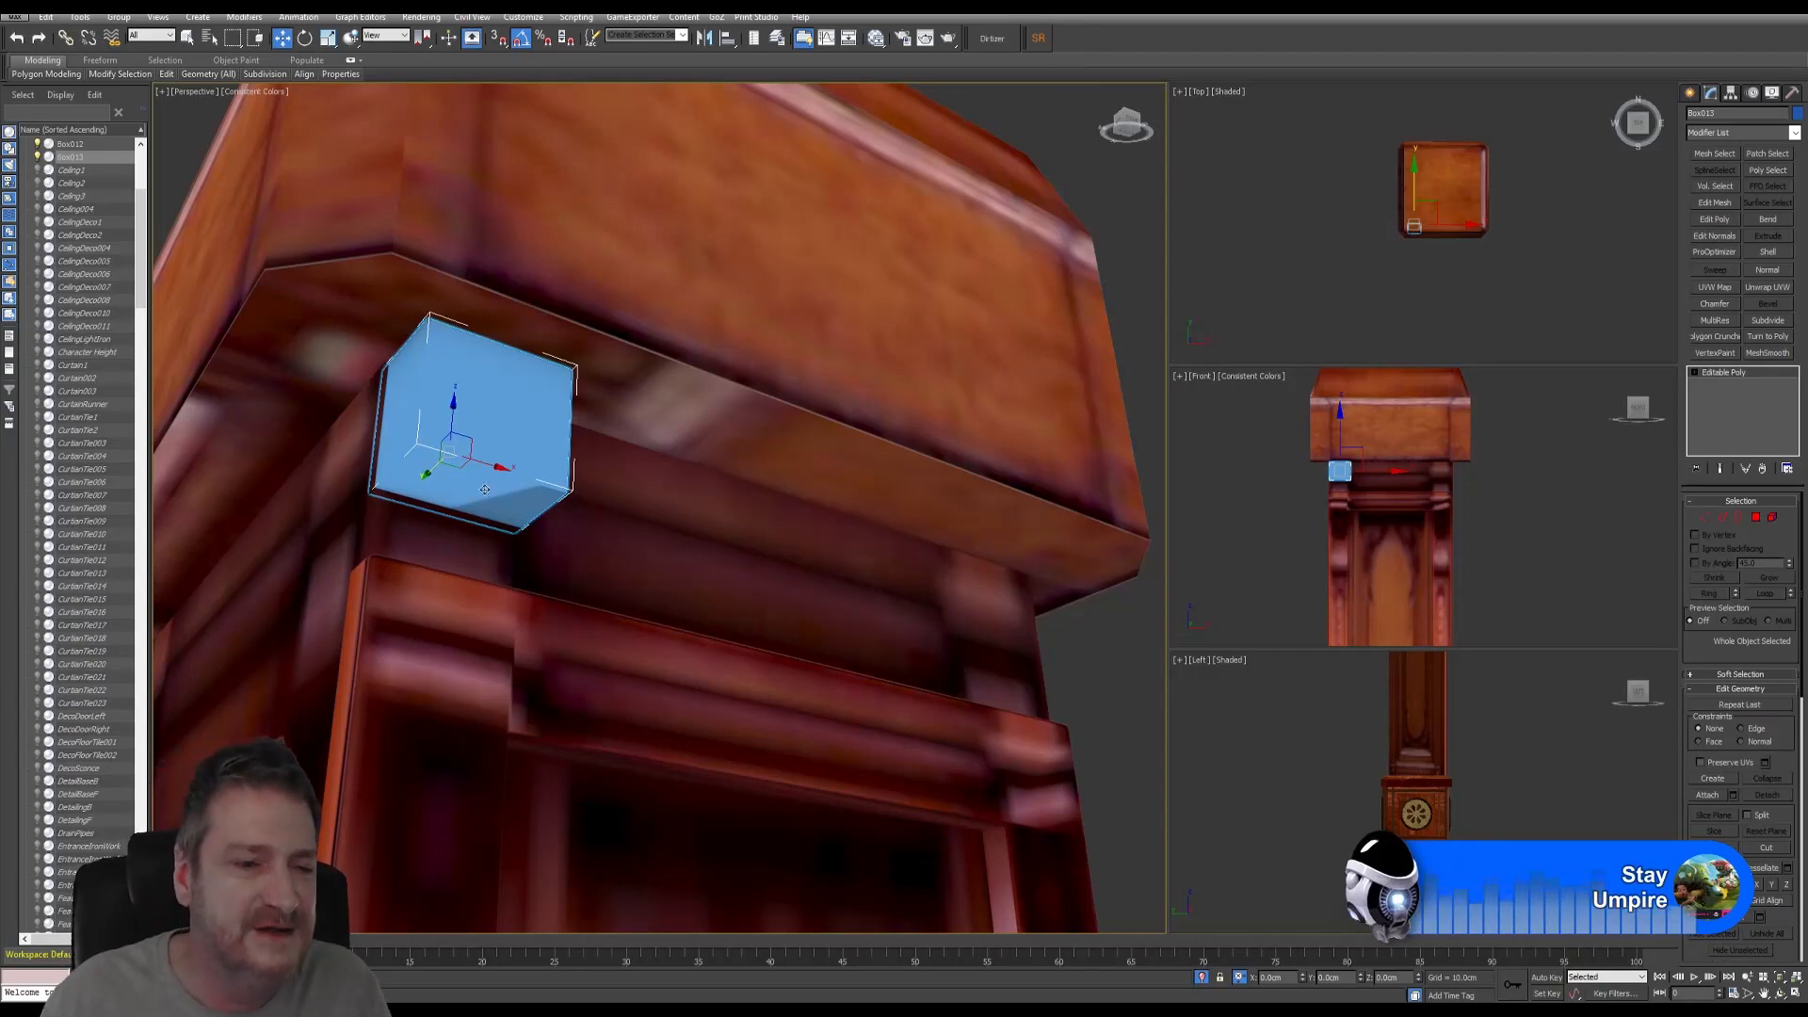
{"action": "key", "text": "super"}
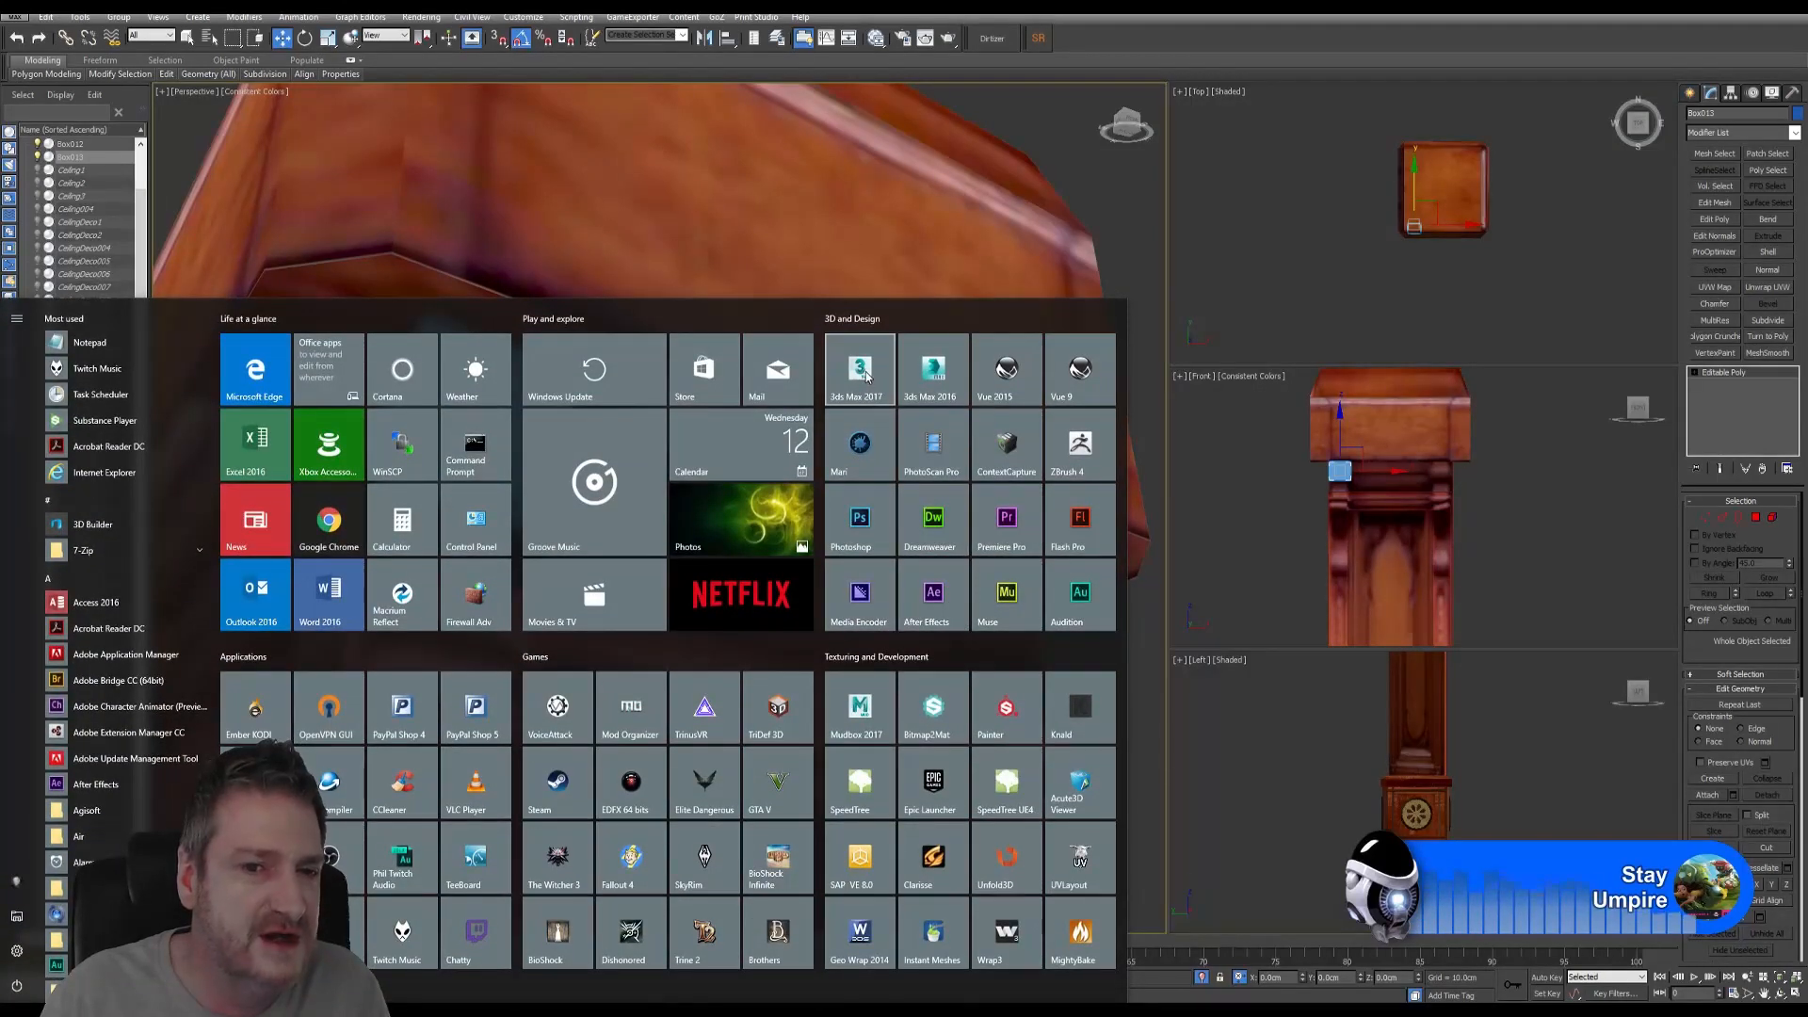
{"action": "left_click", "coordinate": [1111, 43]}
{"action": "left_click", "coordinate": [18, 15]}
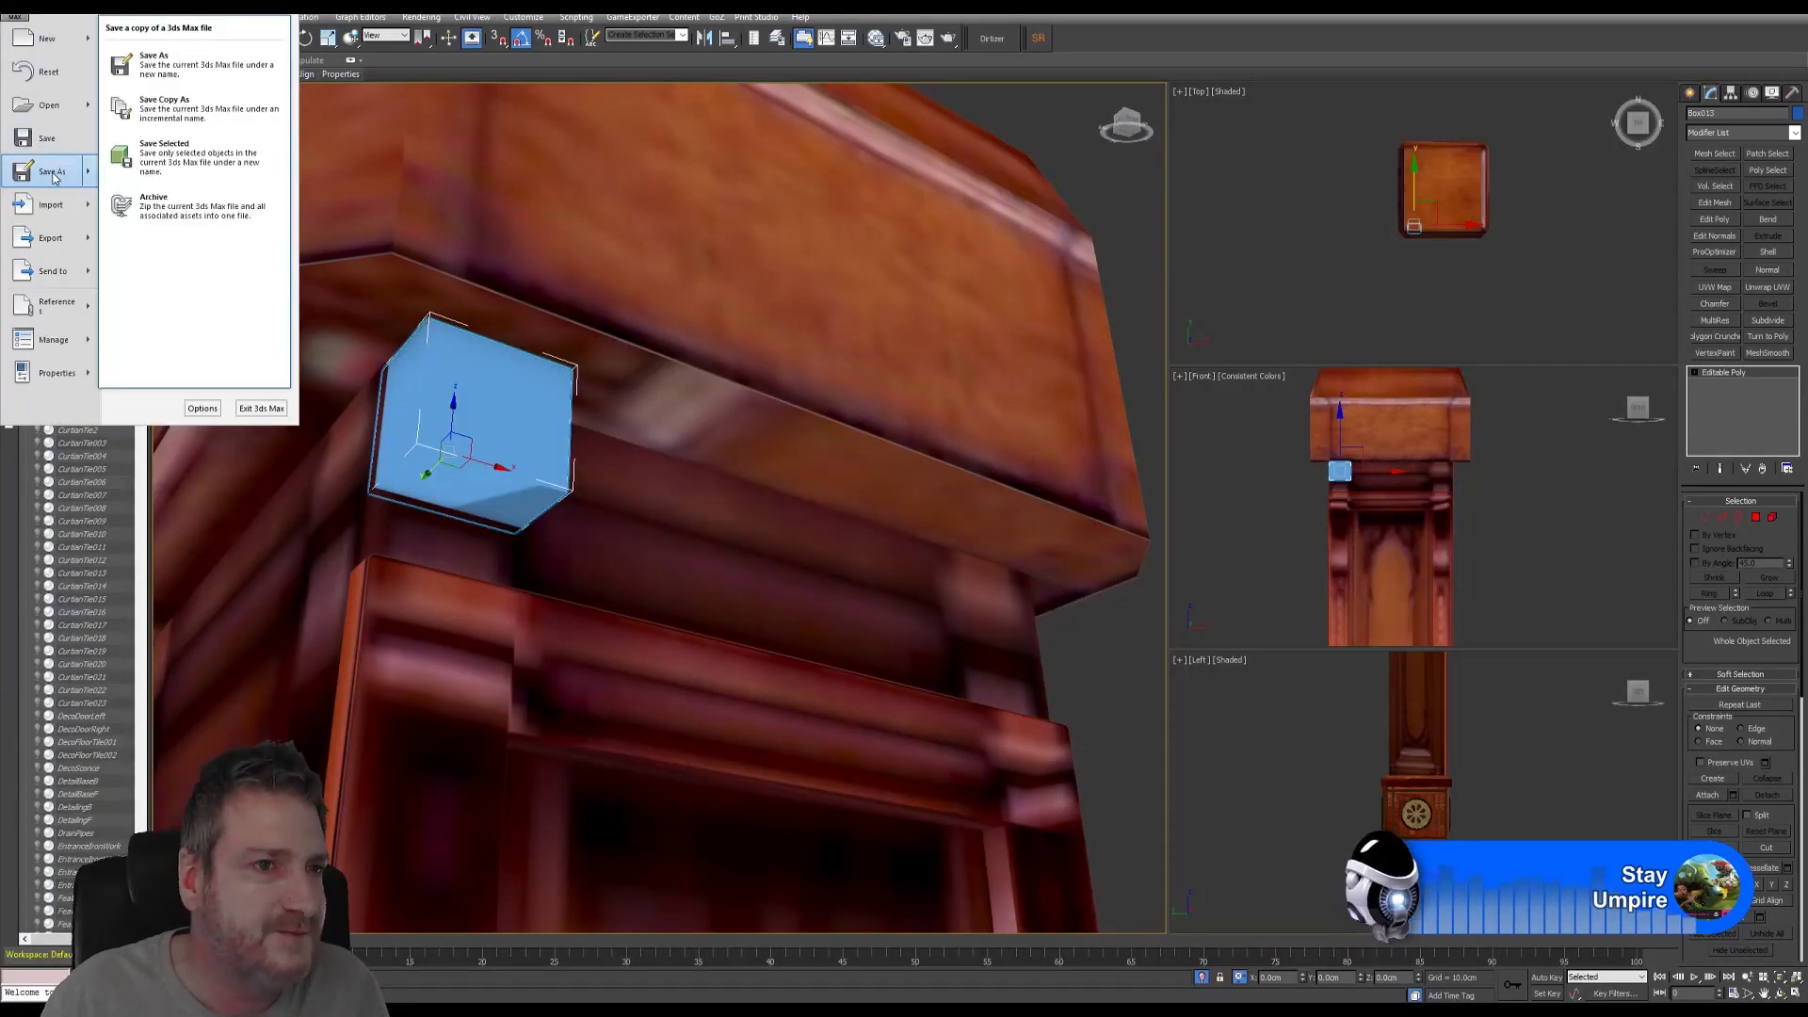
- Review the Save As file types for UE4_ArtDeco_Building_IntExt_R11.max, then close the dialog without saving
{"action": "left_click", "coordinate": [54, 175]}
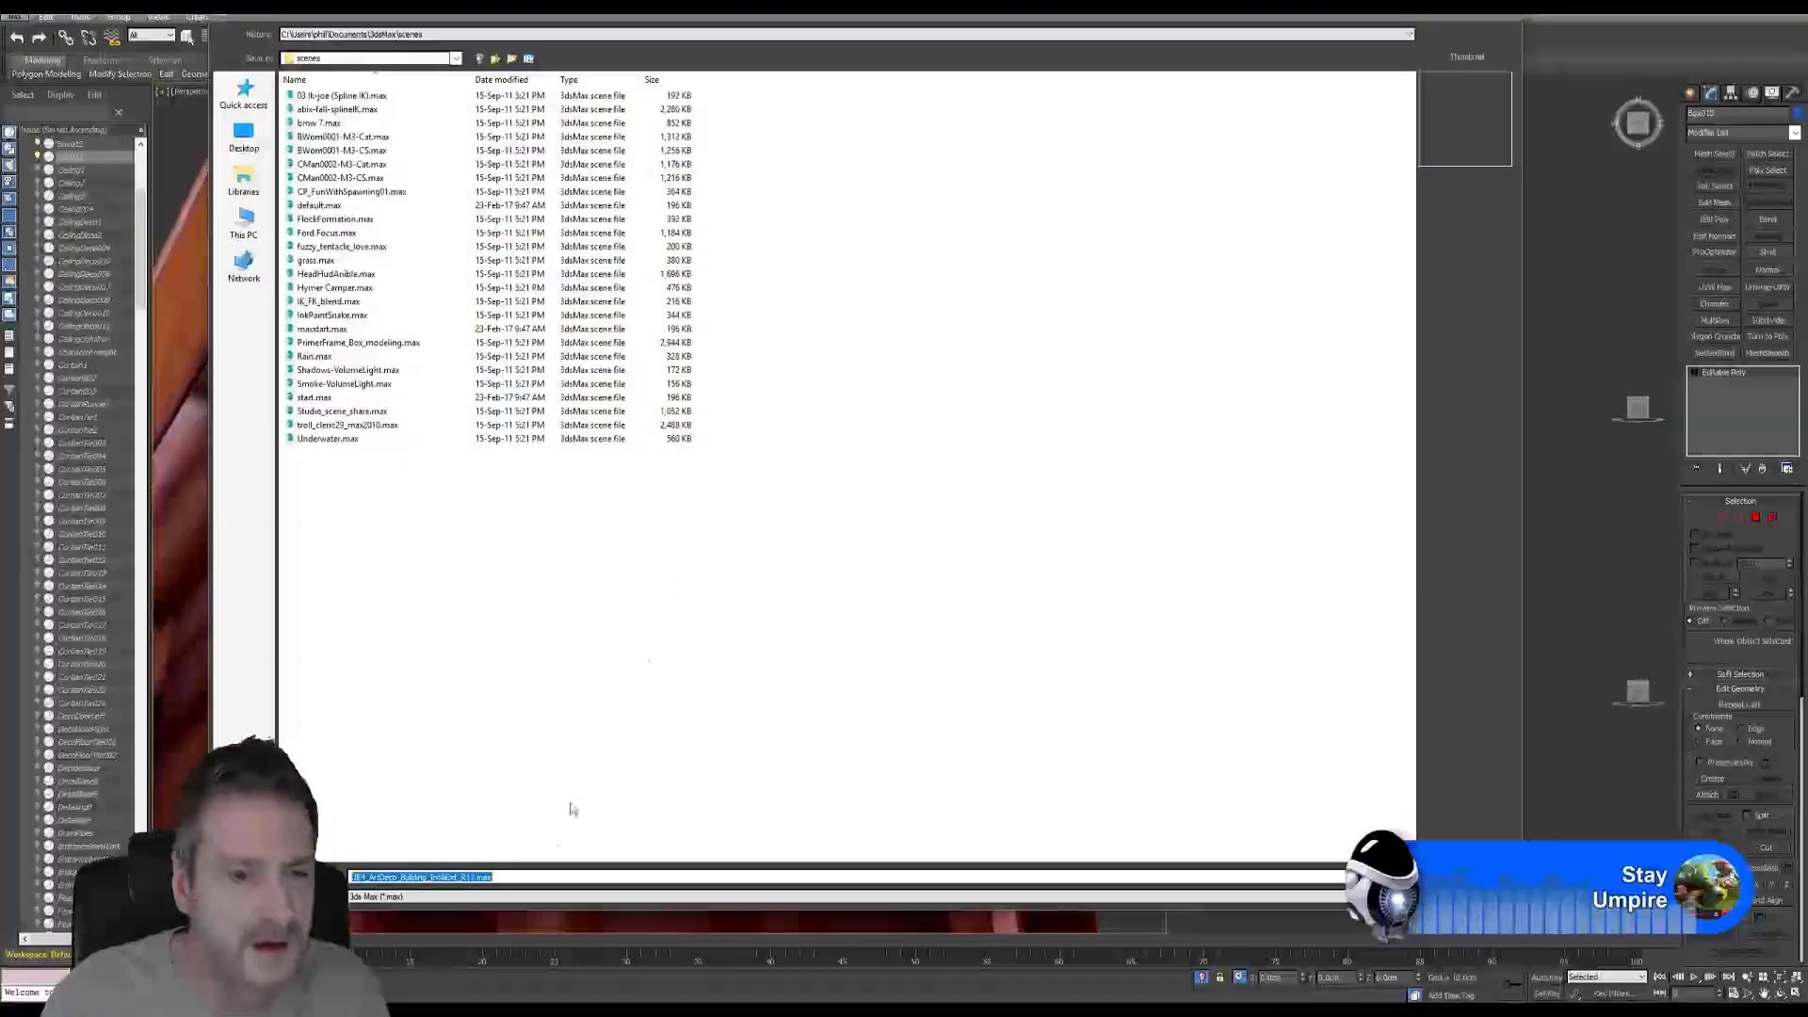
{"action": "left_click", "coordinate": [563, 896]}
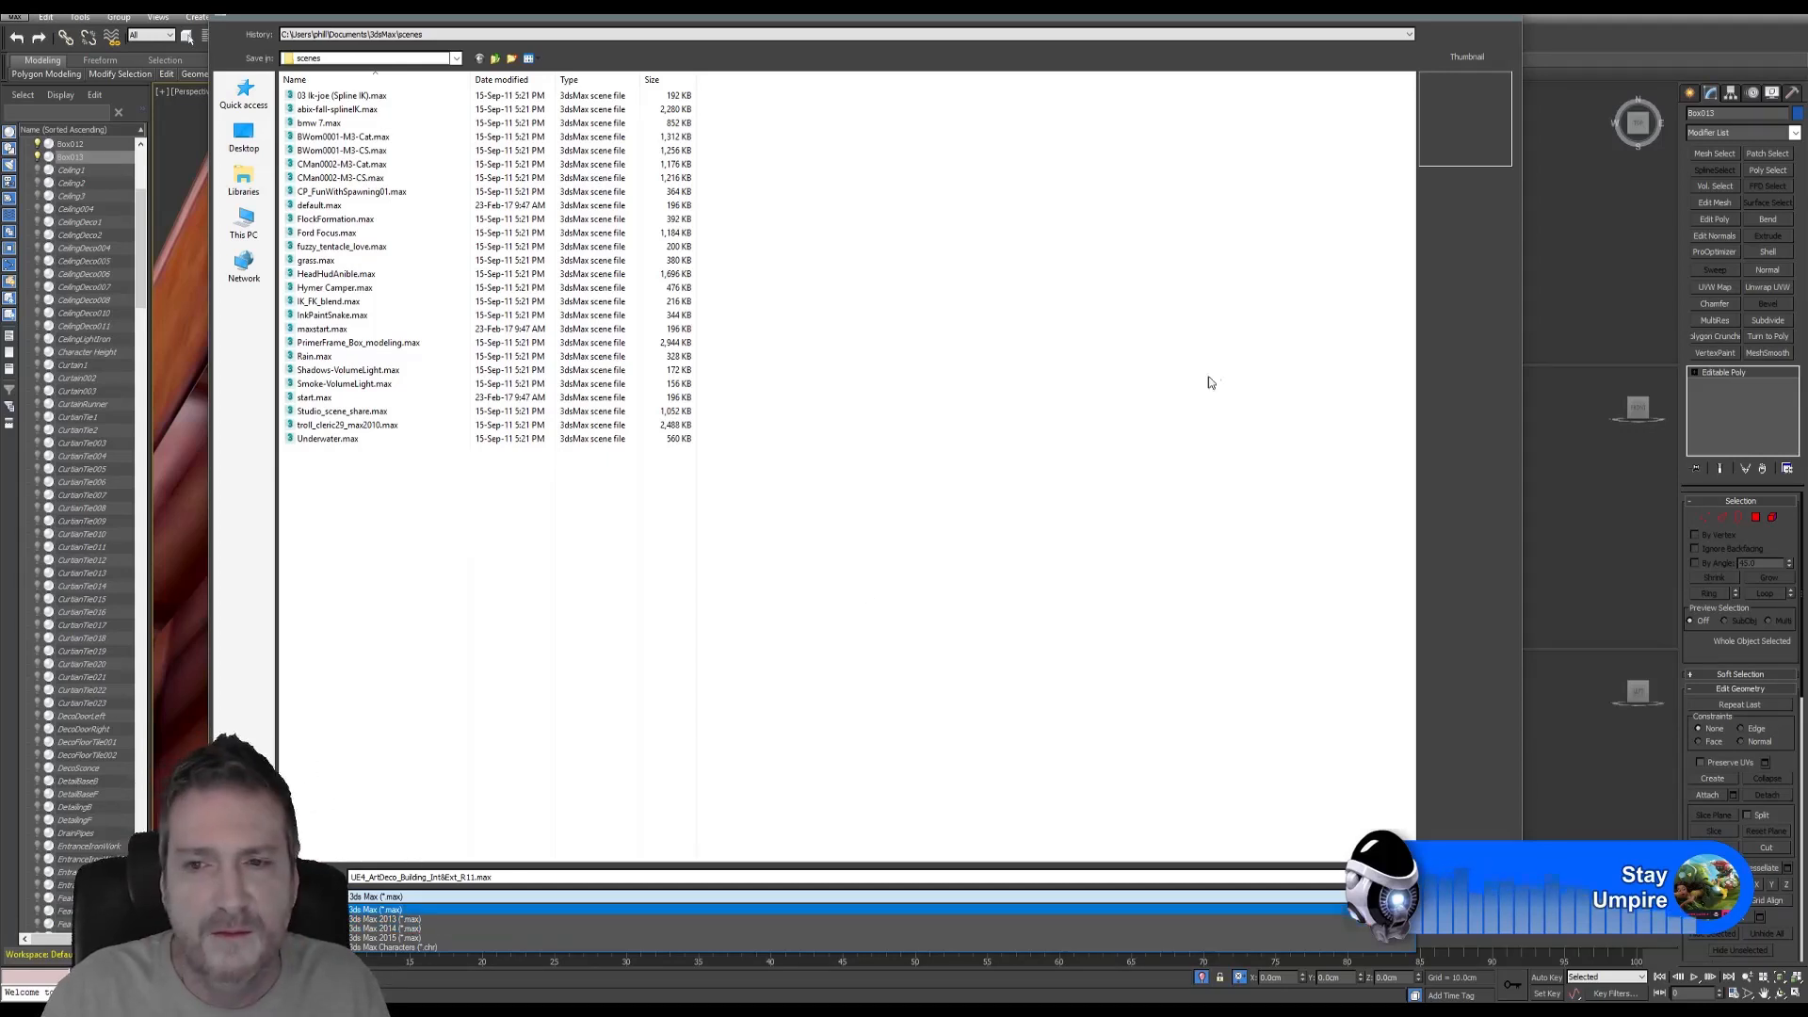
{"action": "left_click", "coordinate": [1291, 251]}
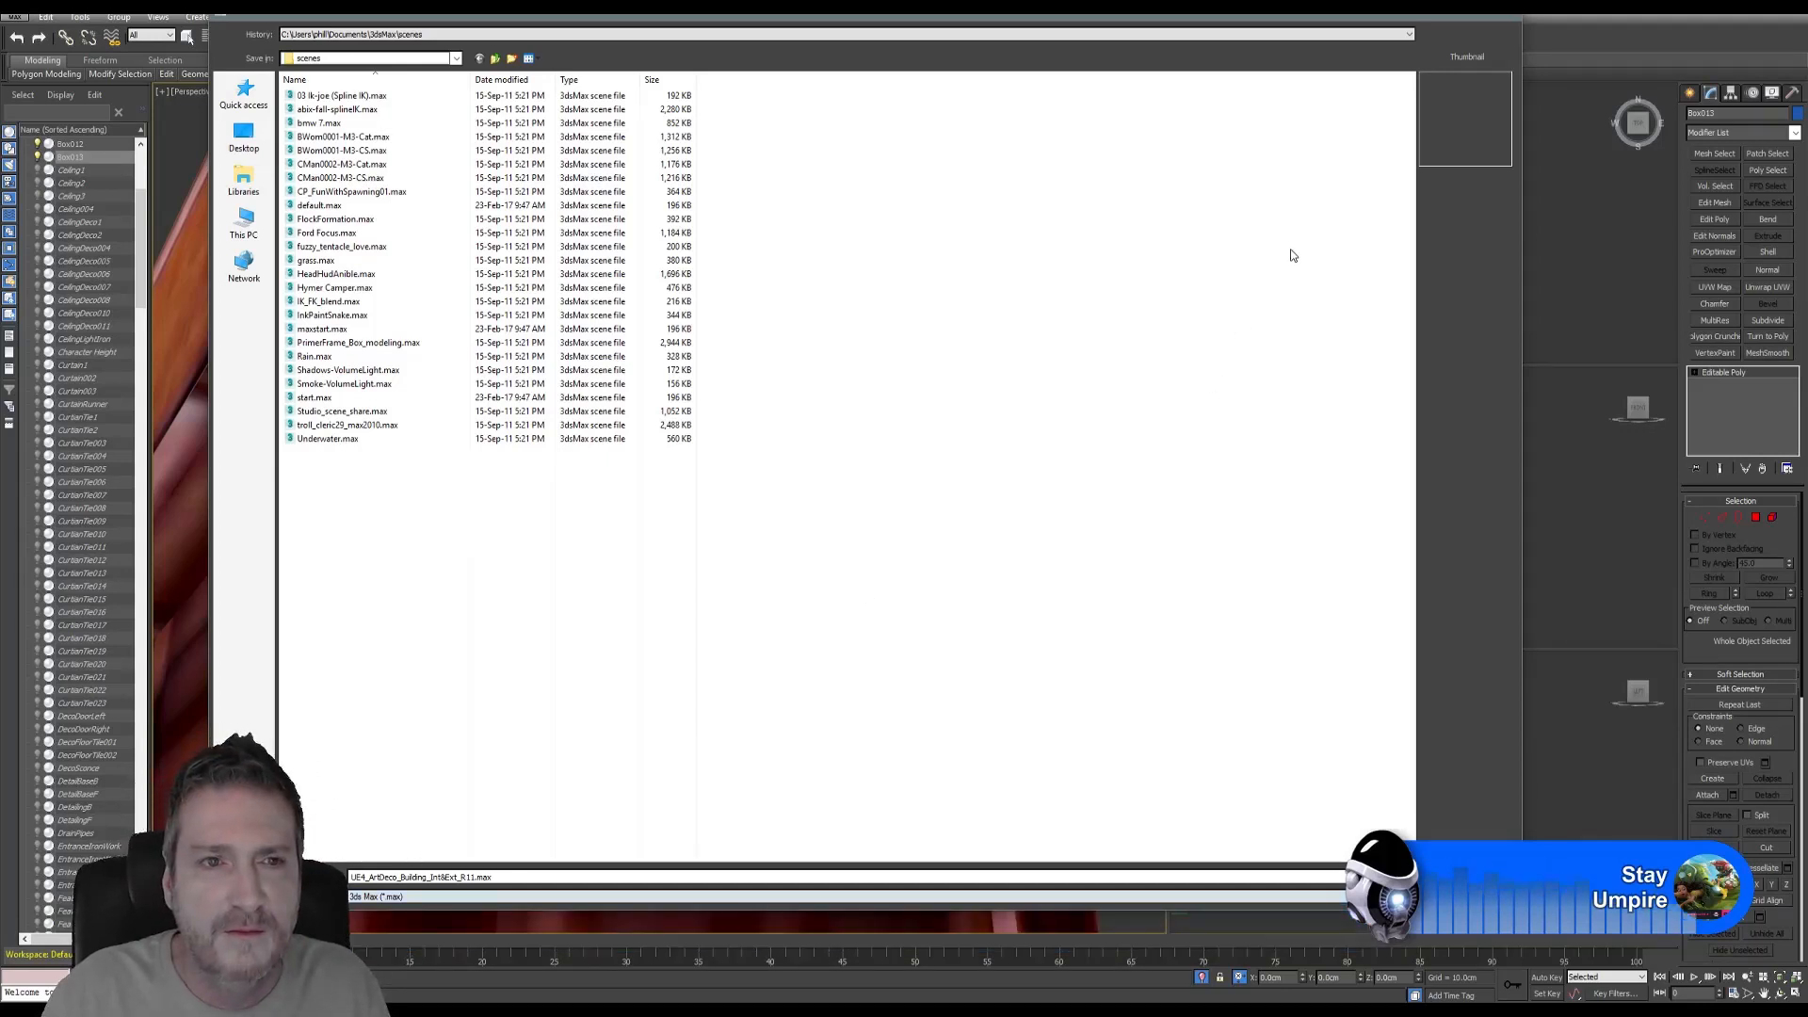
{"action": "left_click", "coordinate": [1512, 13]}
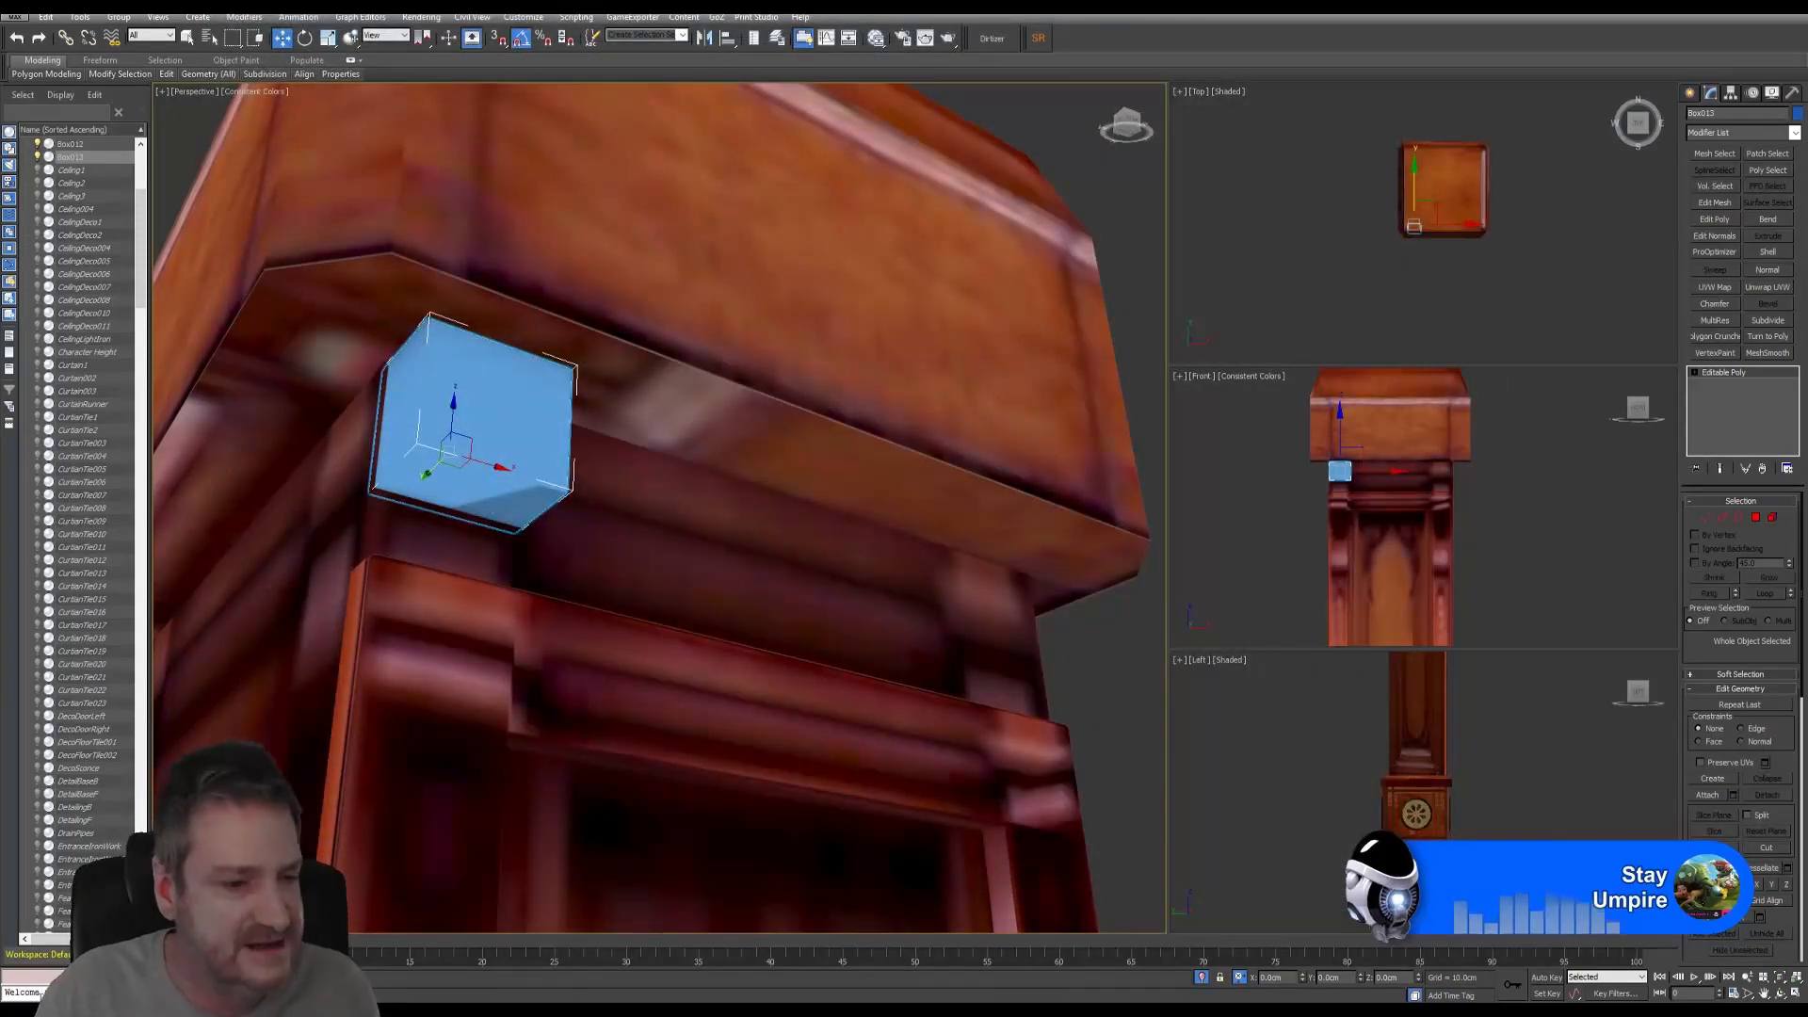
- Open Render Setup over the viewports and show the Choose Renderer list for Production
{"action": "key", "text": "super"}
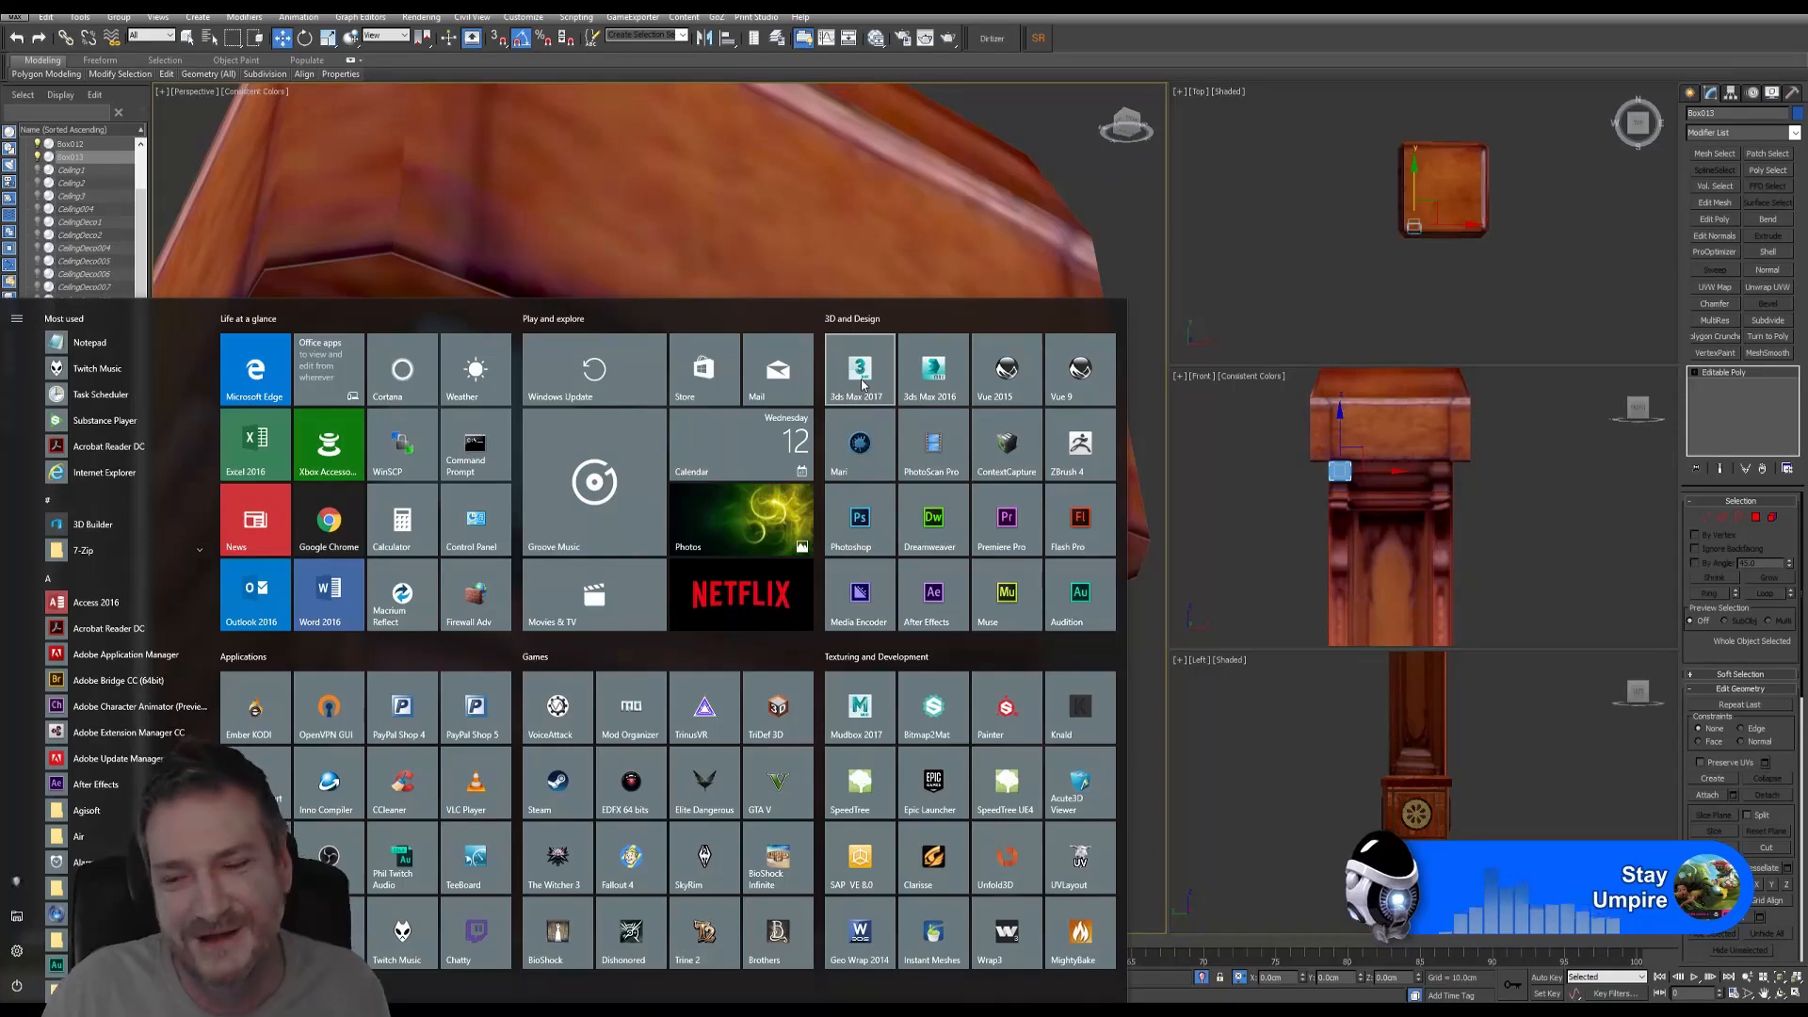
{"action": "left_click", "coordinate": [1135, 44]}
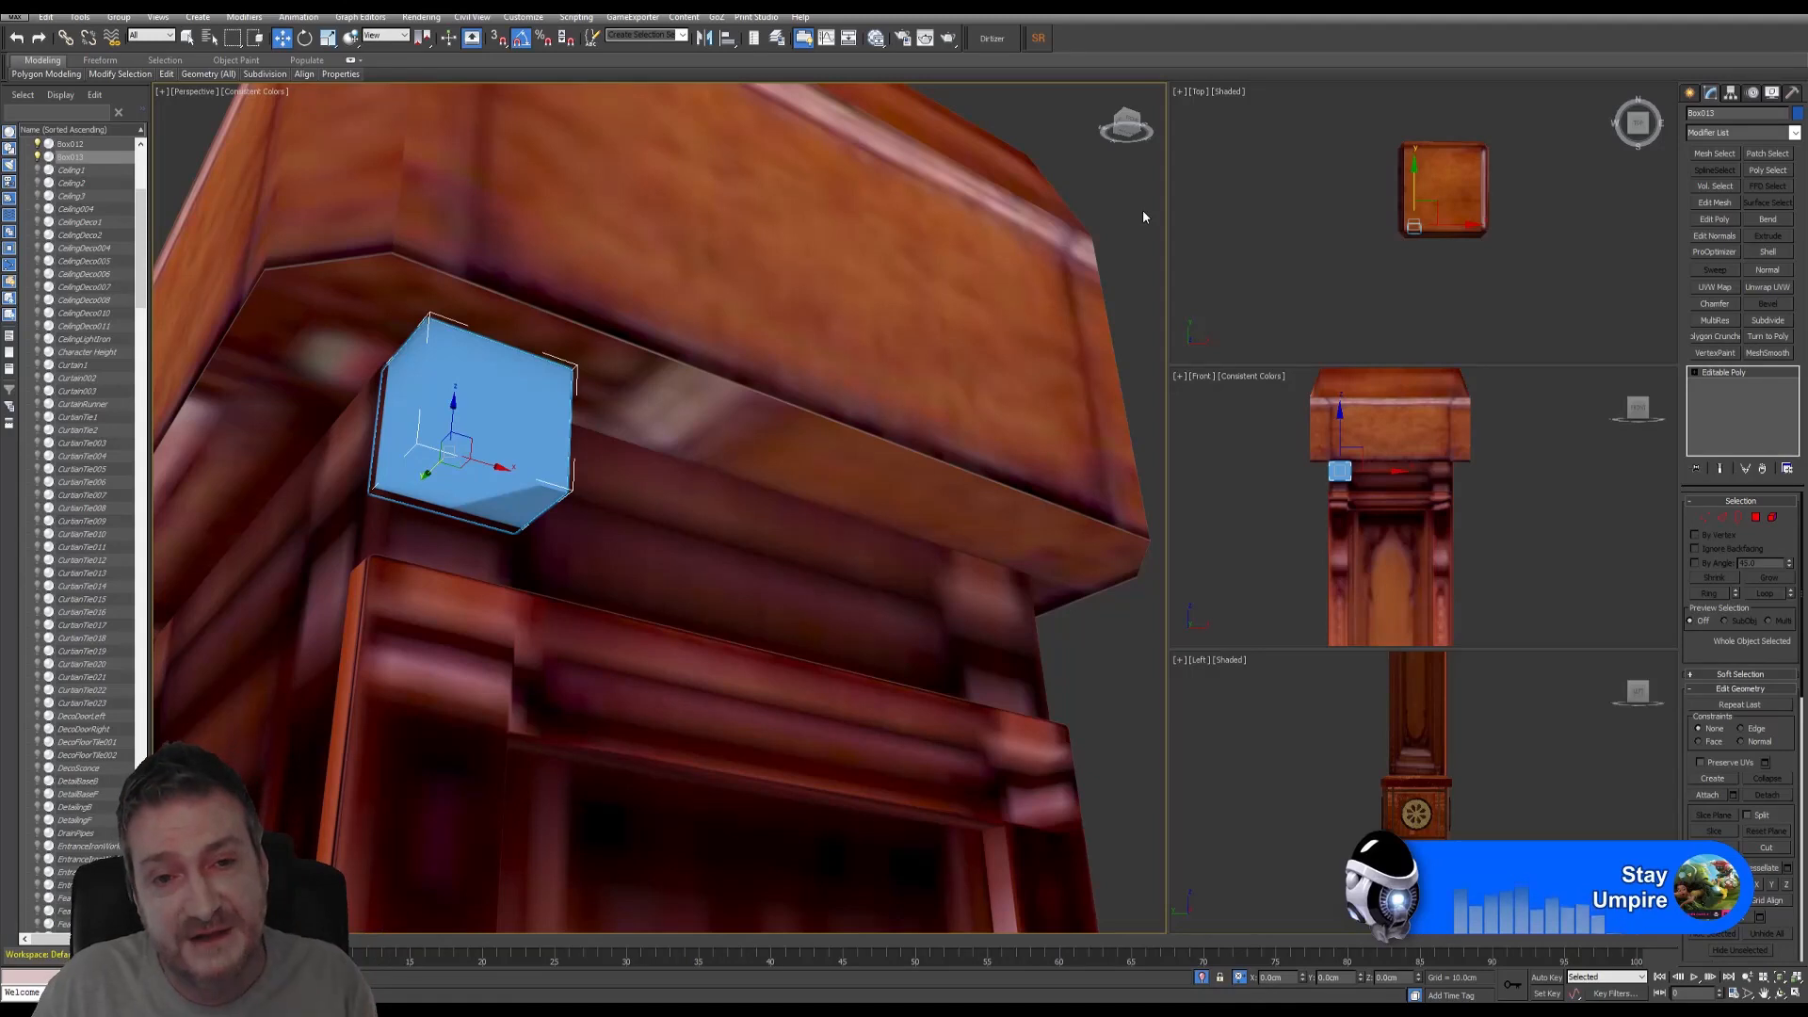
{"action": "left_click", "coordinate": [904, 41]}
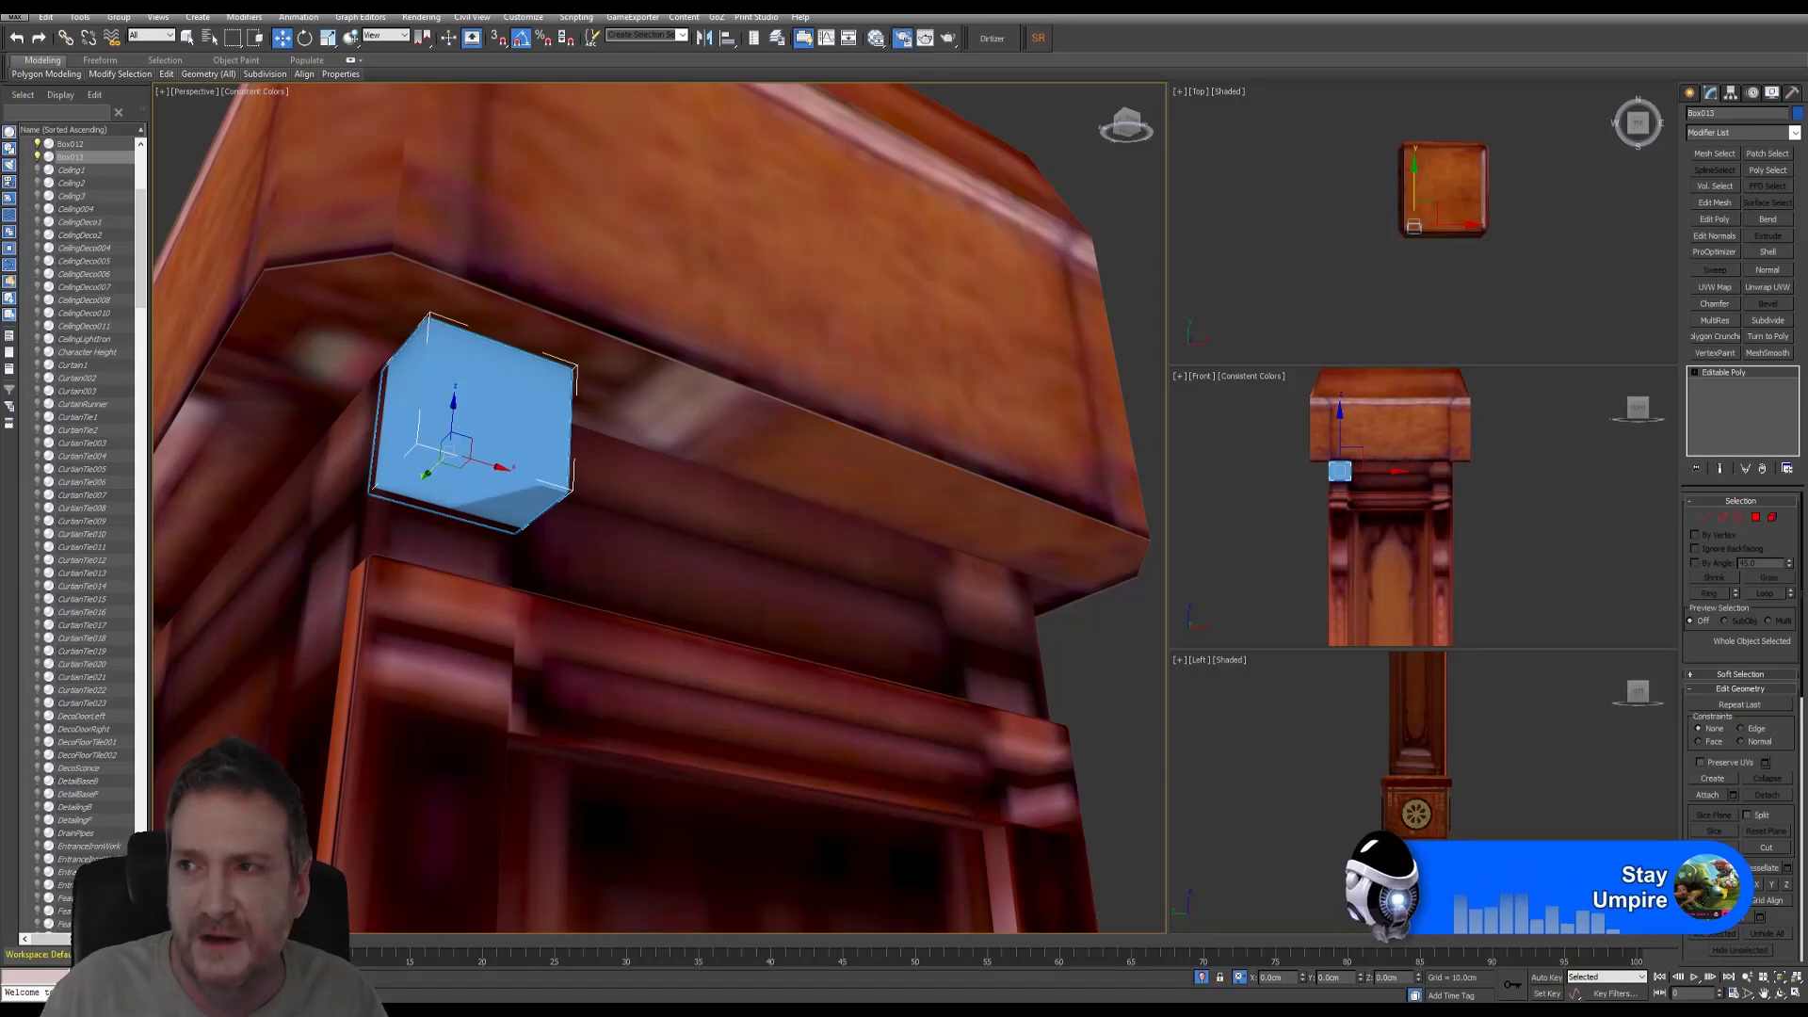
{"action": "left_click_drag", "start_coordinate": [1807, 26], "coordinate": [1323, 22]}
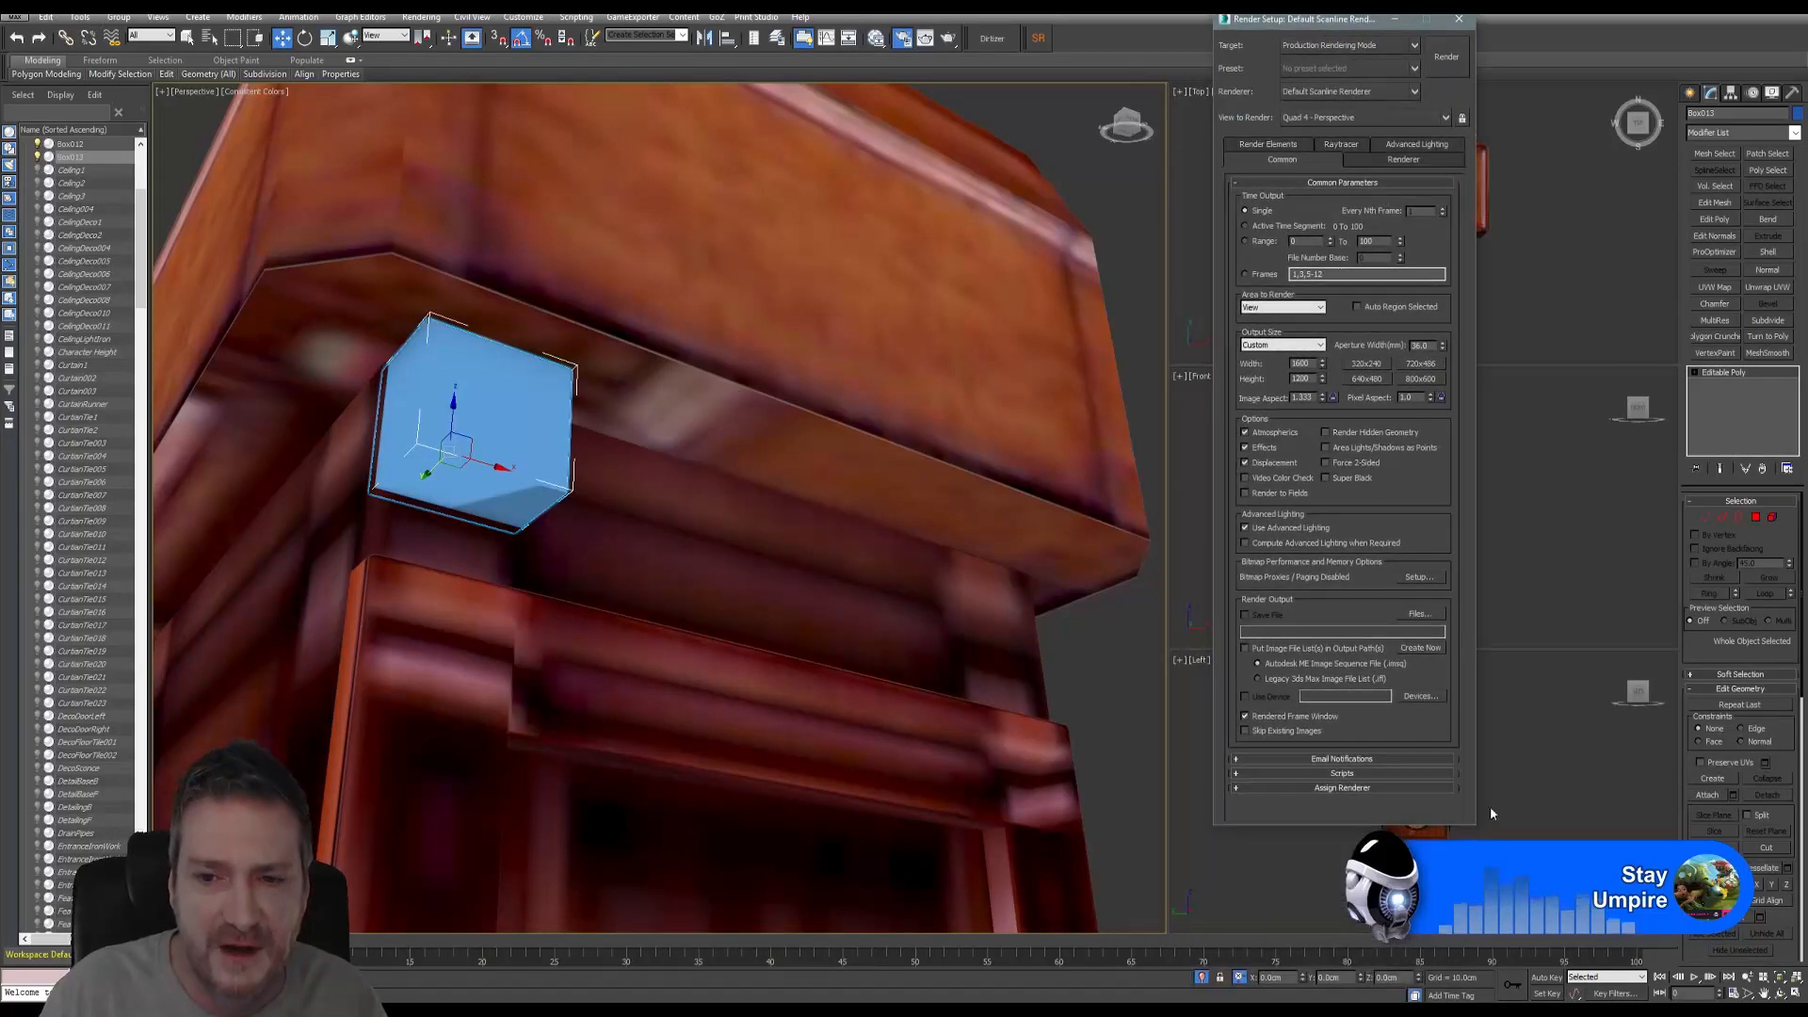
{"action": "left_click", "coordinate": [1345, 789]}
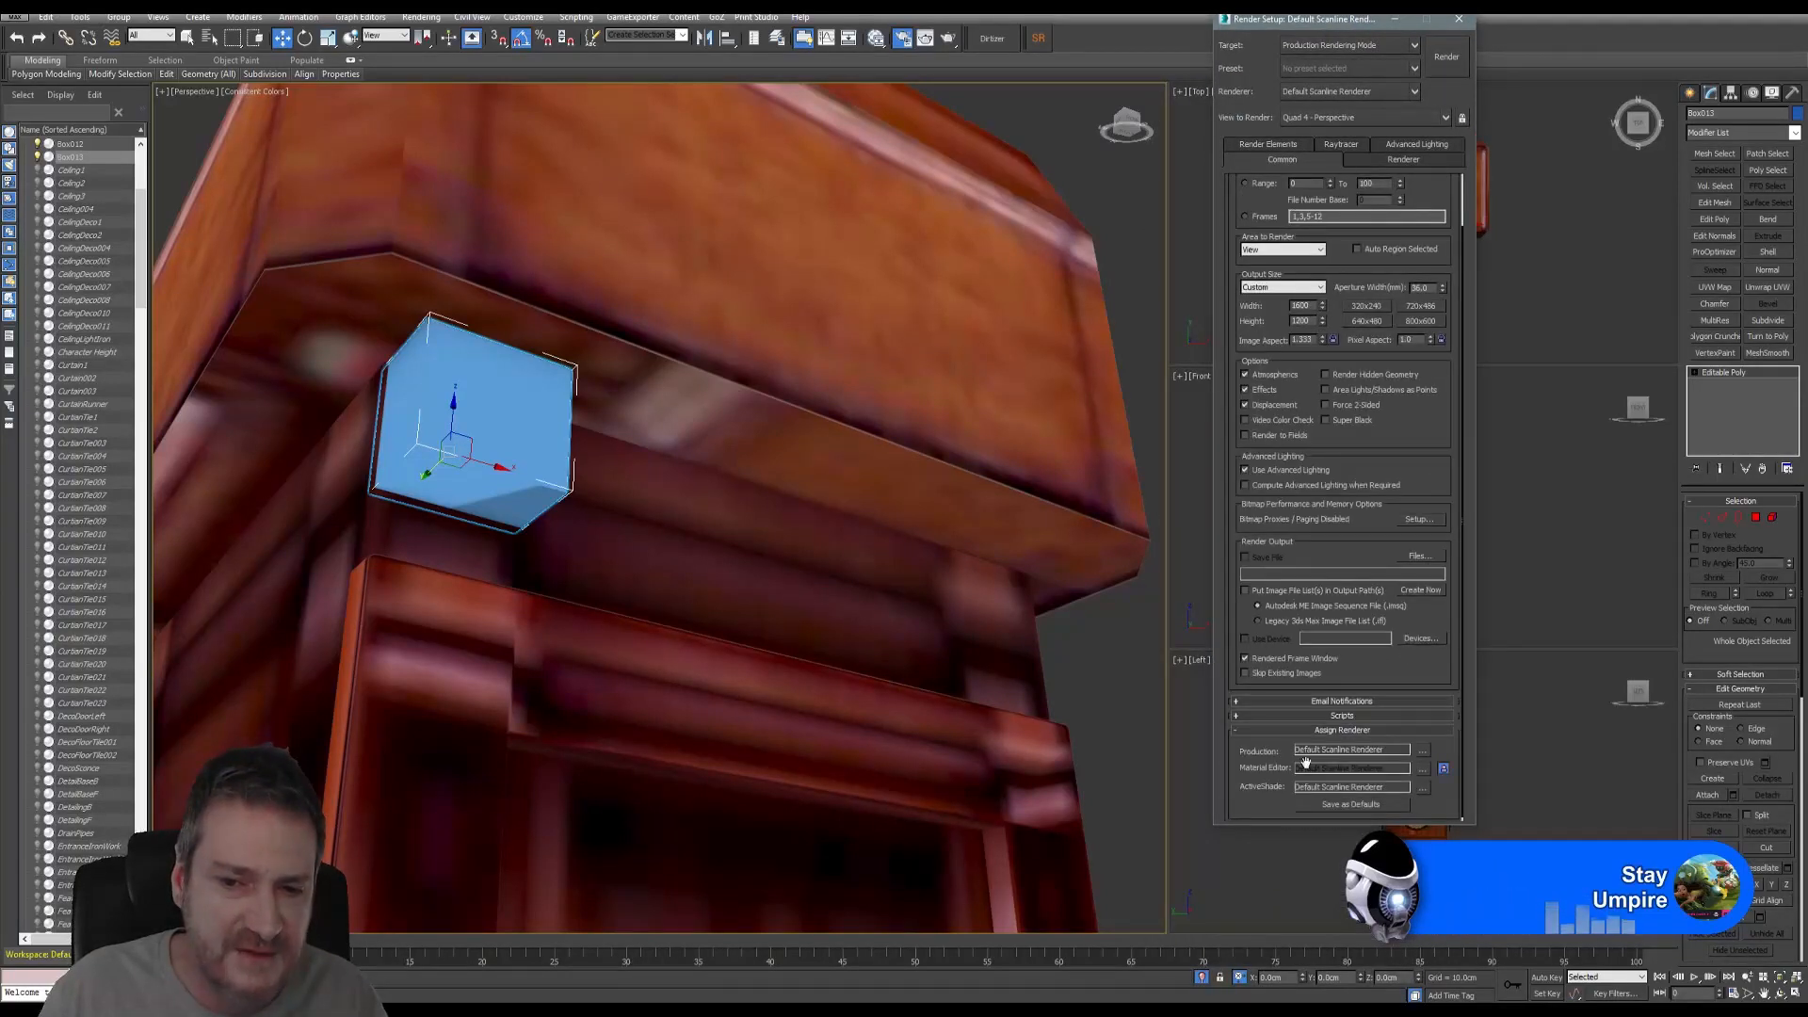
{"action": "left_click", "coordinate": [1423, 750]}
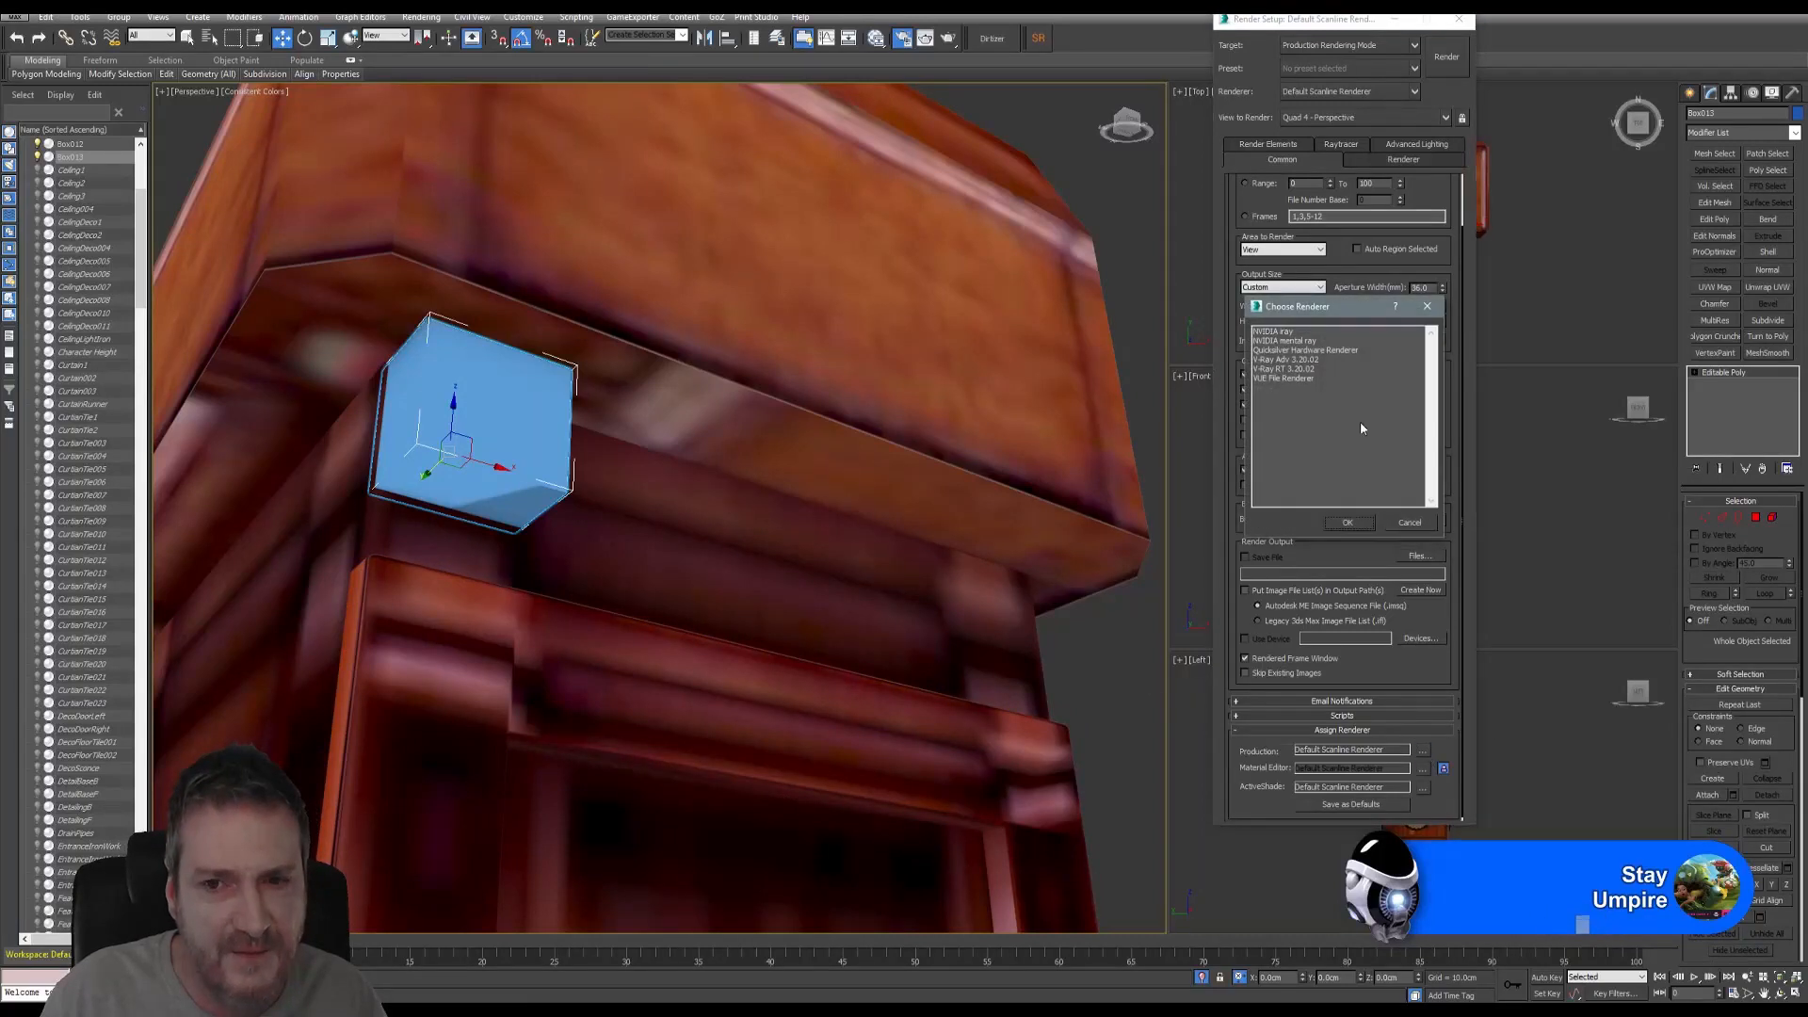
- Compare mental ray, iray and V-Ray Adv 3.20.02, then cancel to keep Default Scanline and close Render Setup
{"action": "left_click", "coordinate": [1298, 342]}
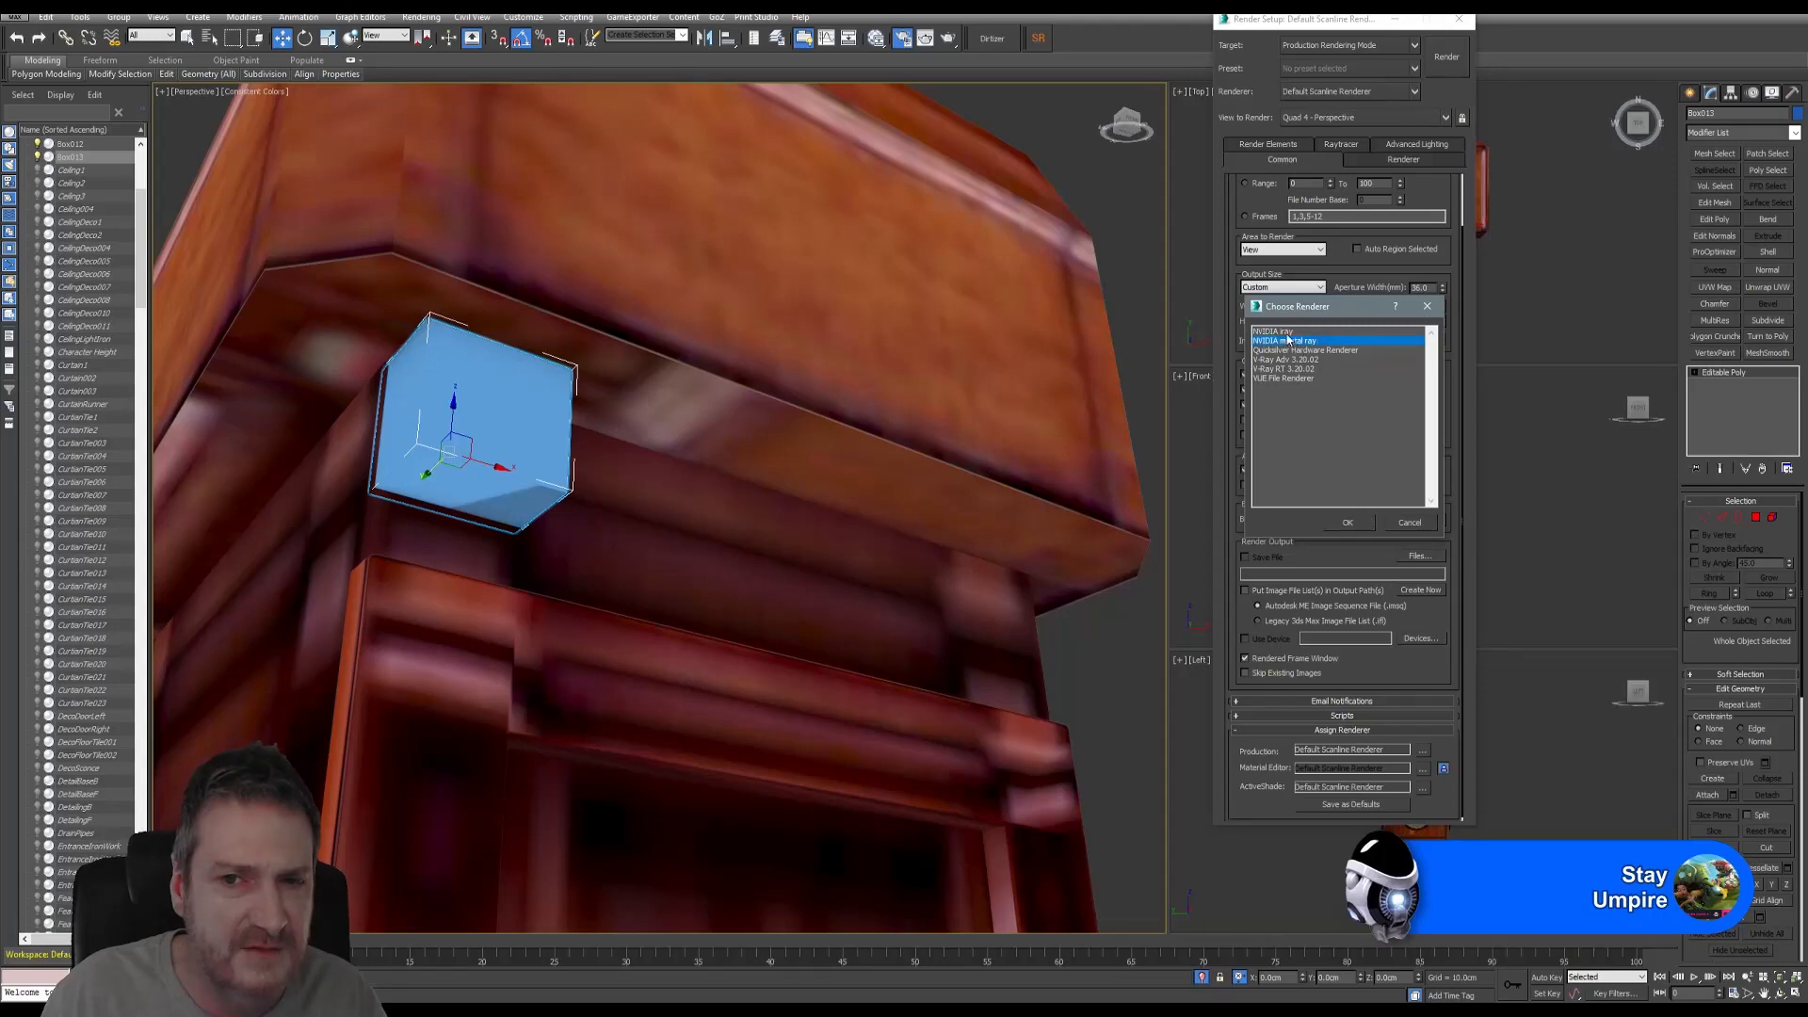
{"action": "left_click", "coordinate": [1286, 332]}
{"action": "left_click", "coordinate": [1294, 342]}
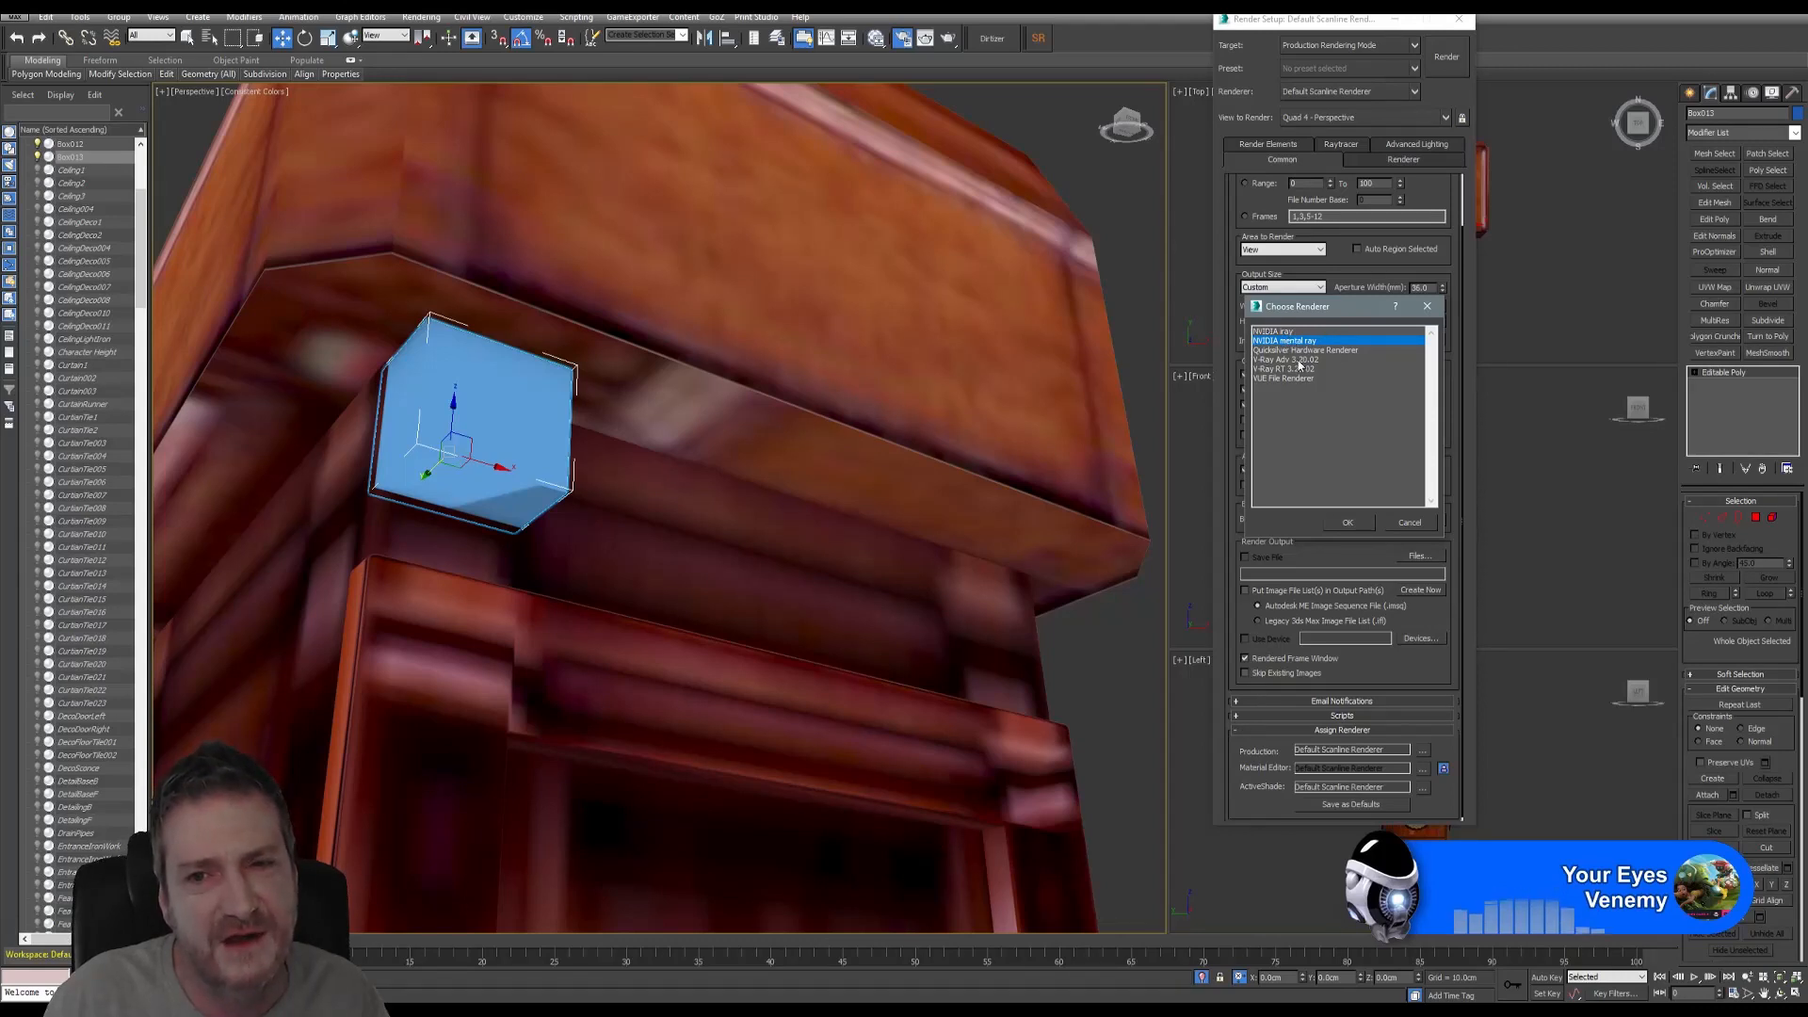
{"action": "left_click", "coordinate": [1297, 359]}
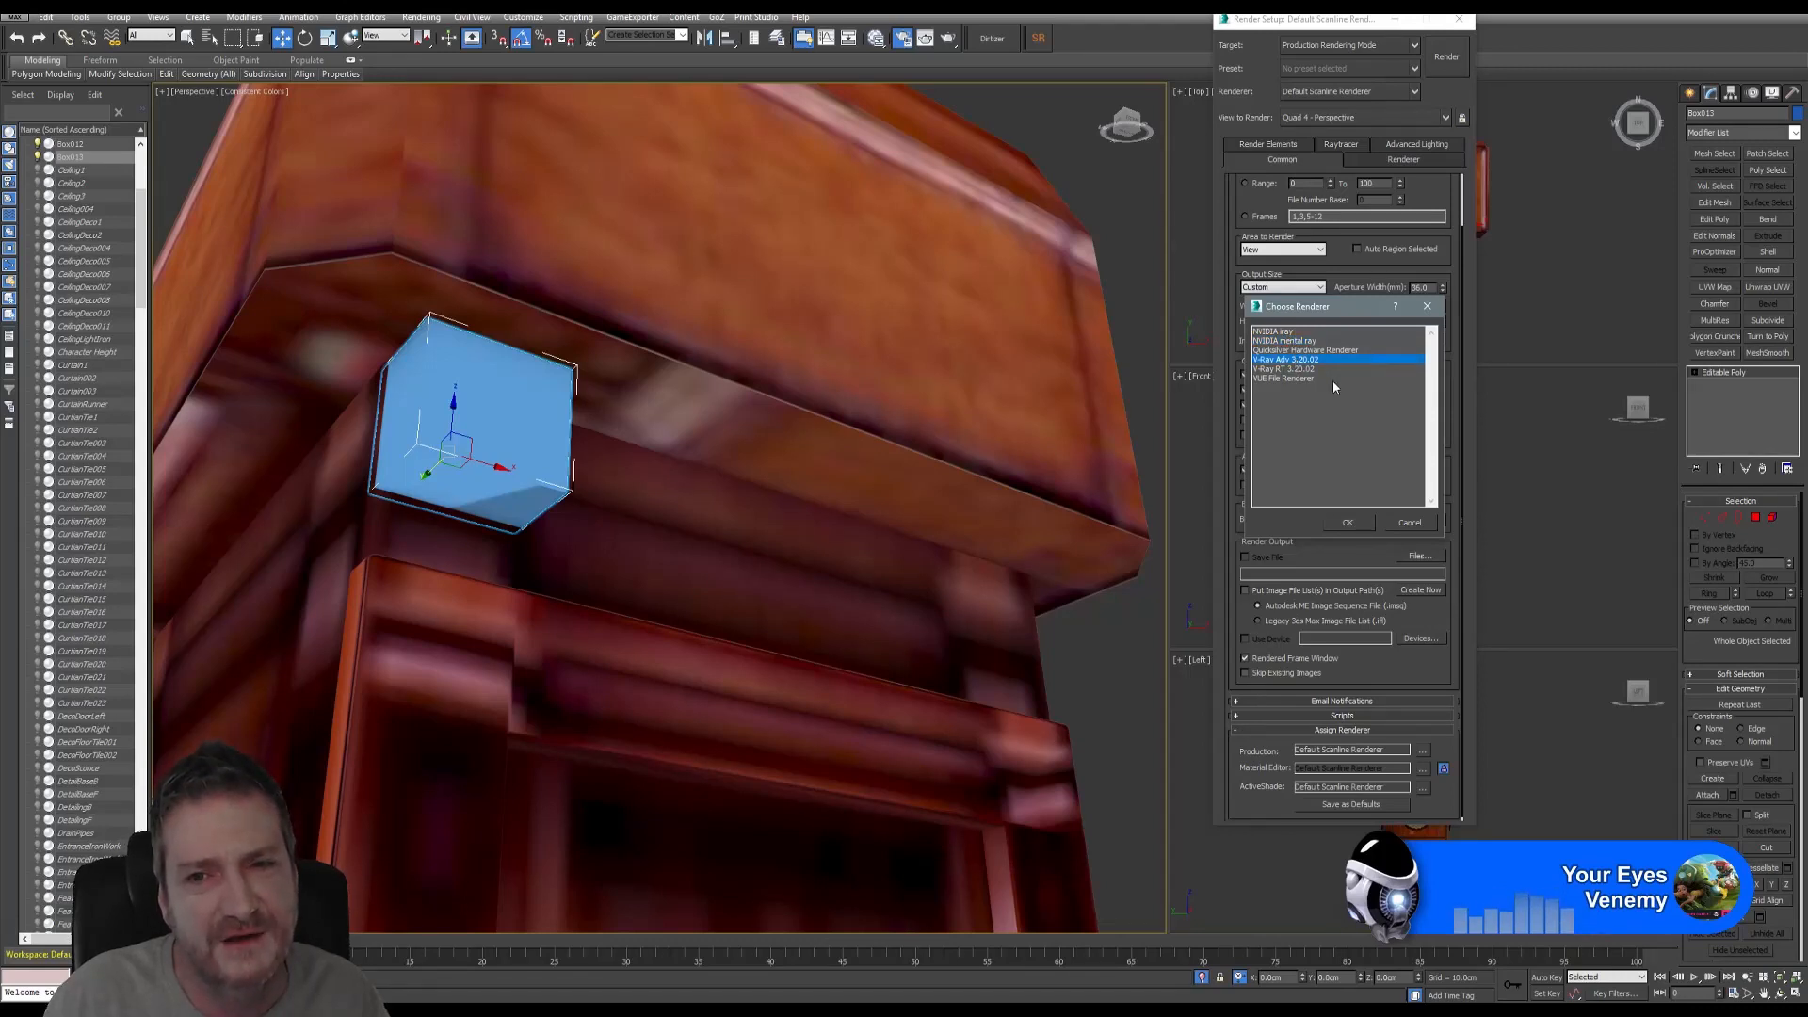
{"action": "left_click", "coordinate": [1281, 332]}
{"action": "left_click", "coordinate": [1288, 341]}
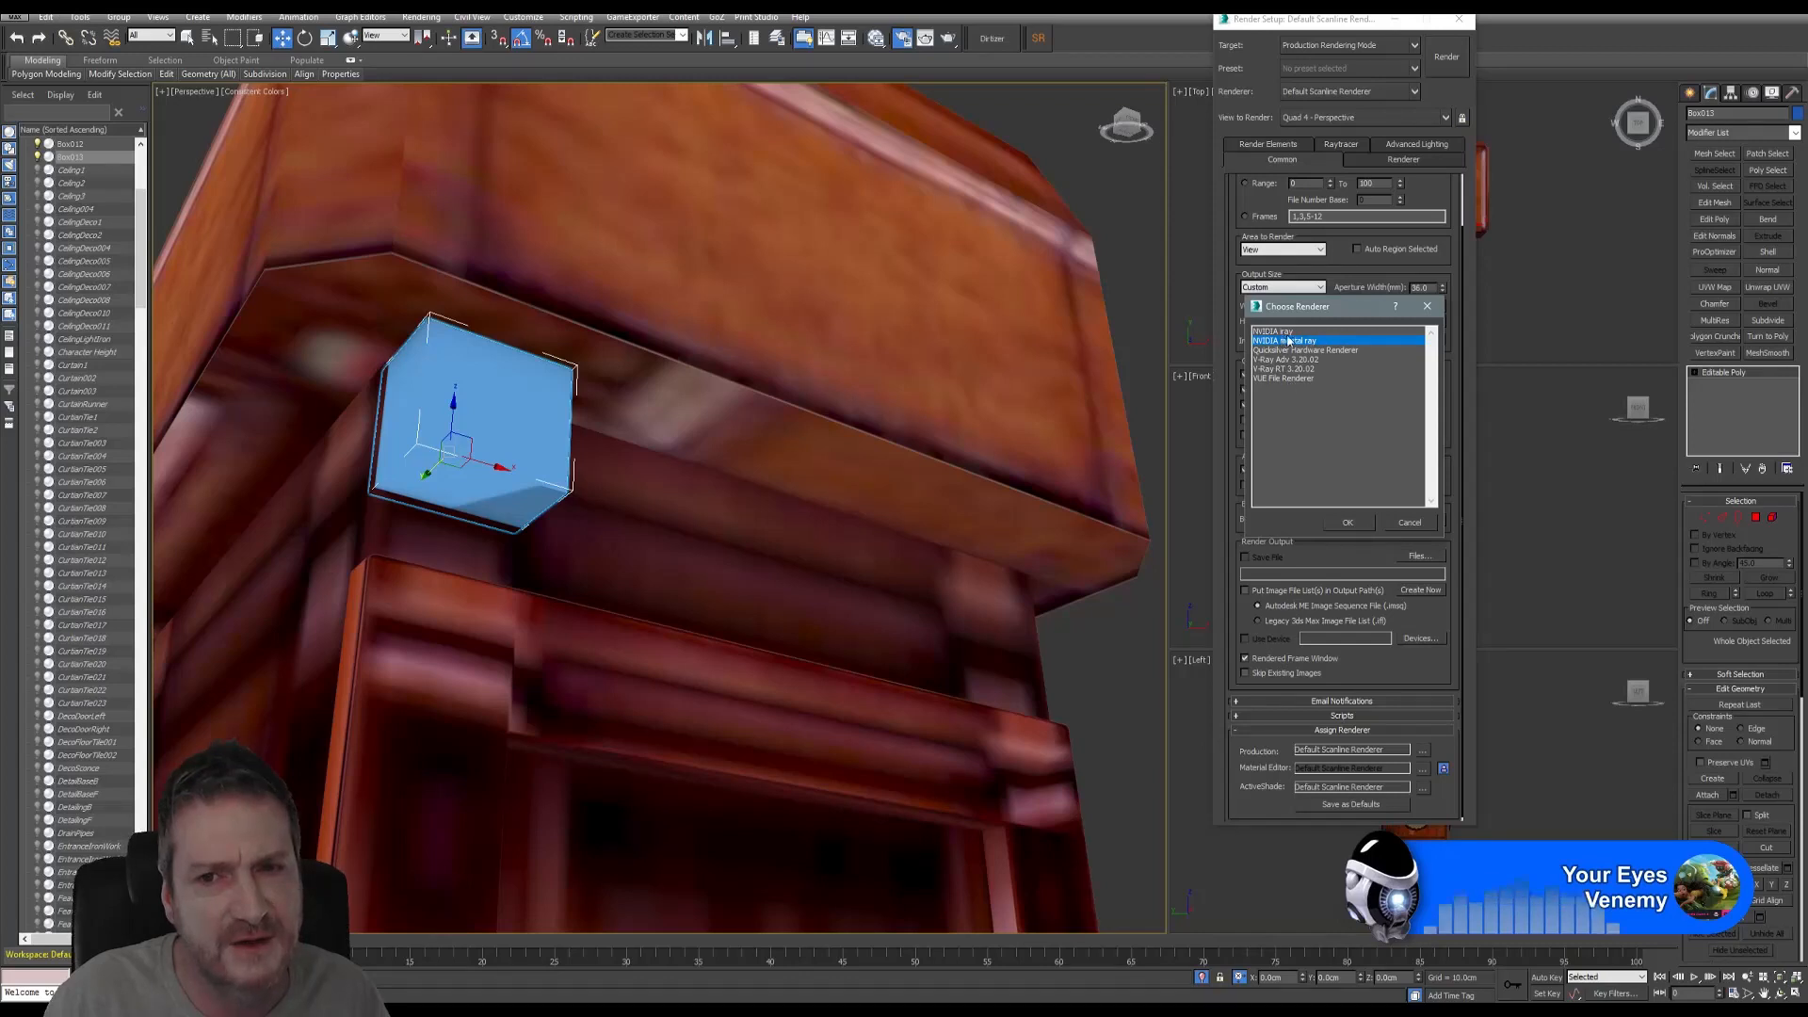
{"action": "left_click", "coordinate": [1409, 522]}
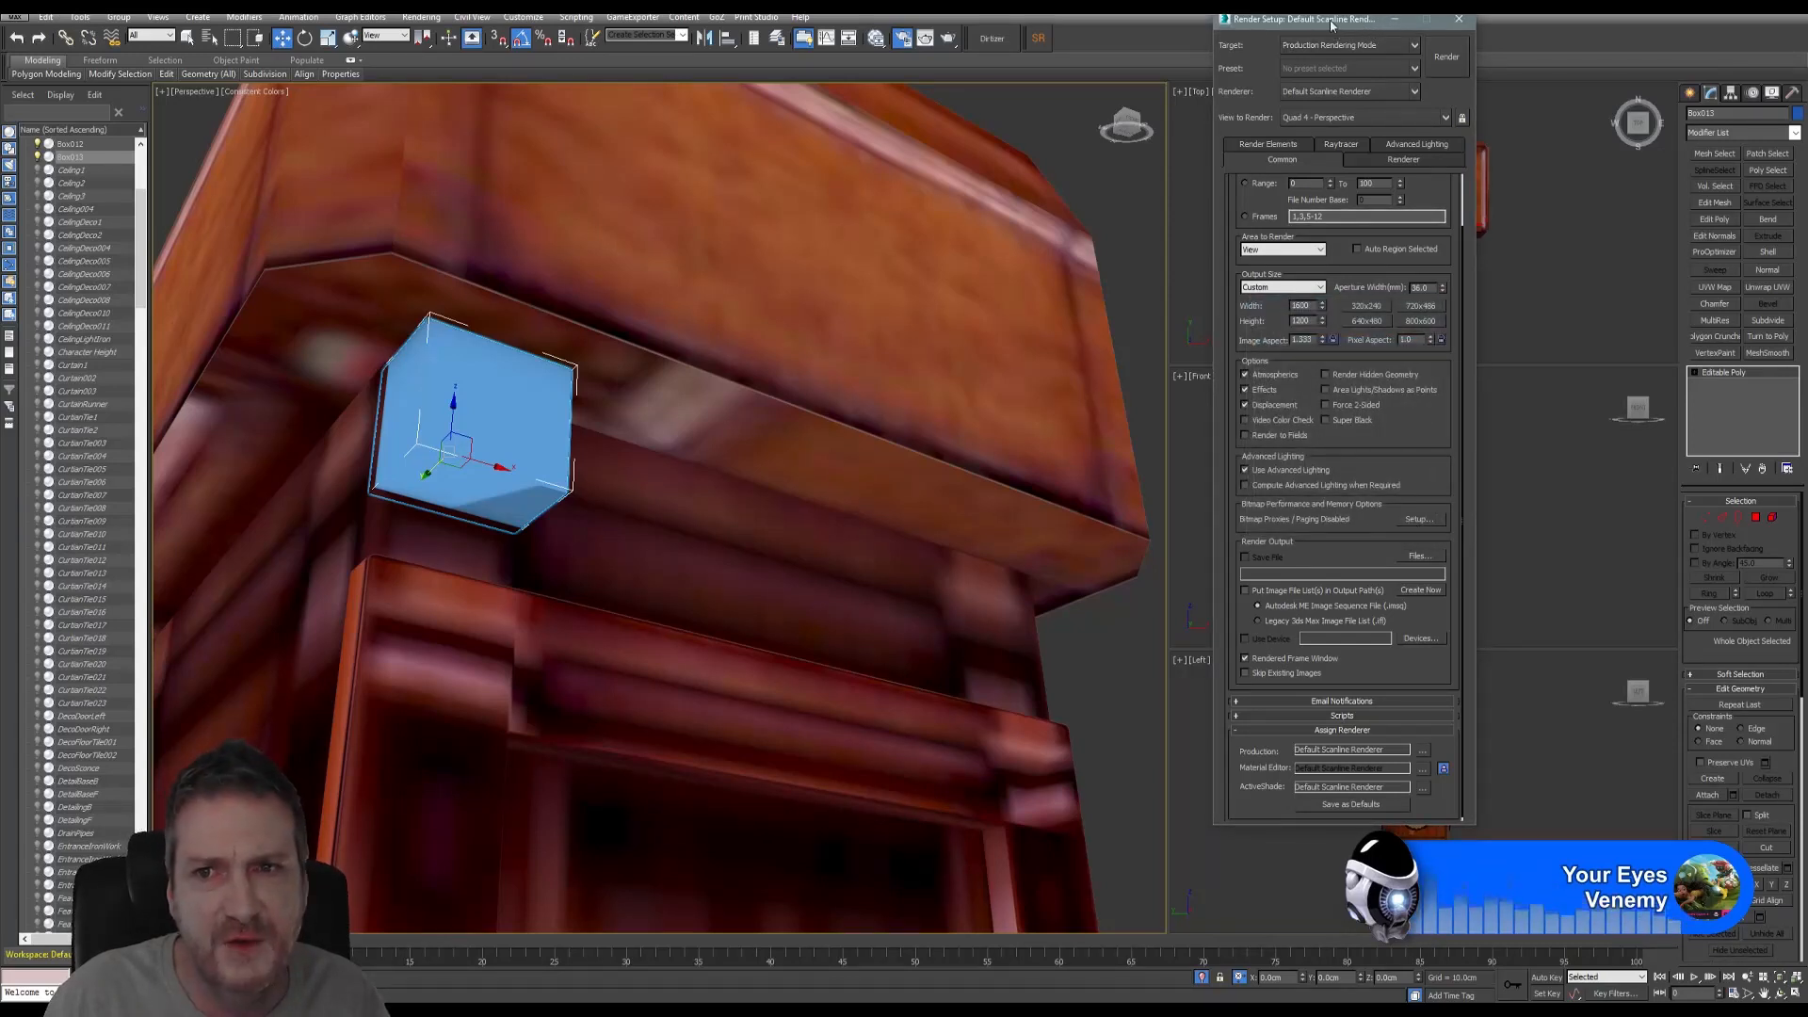
{"action": "left_click", "coordinate": [1459, 19]}
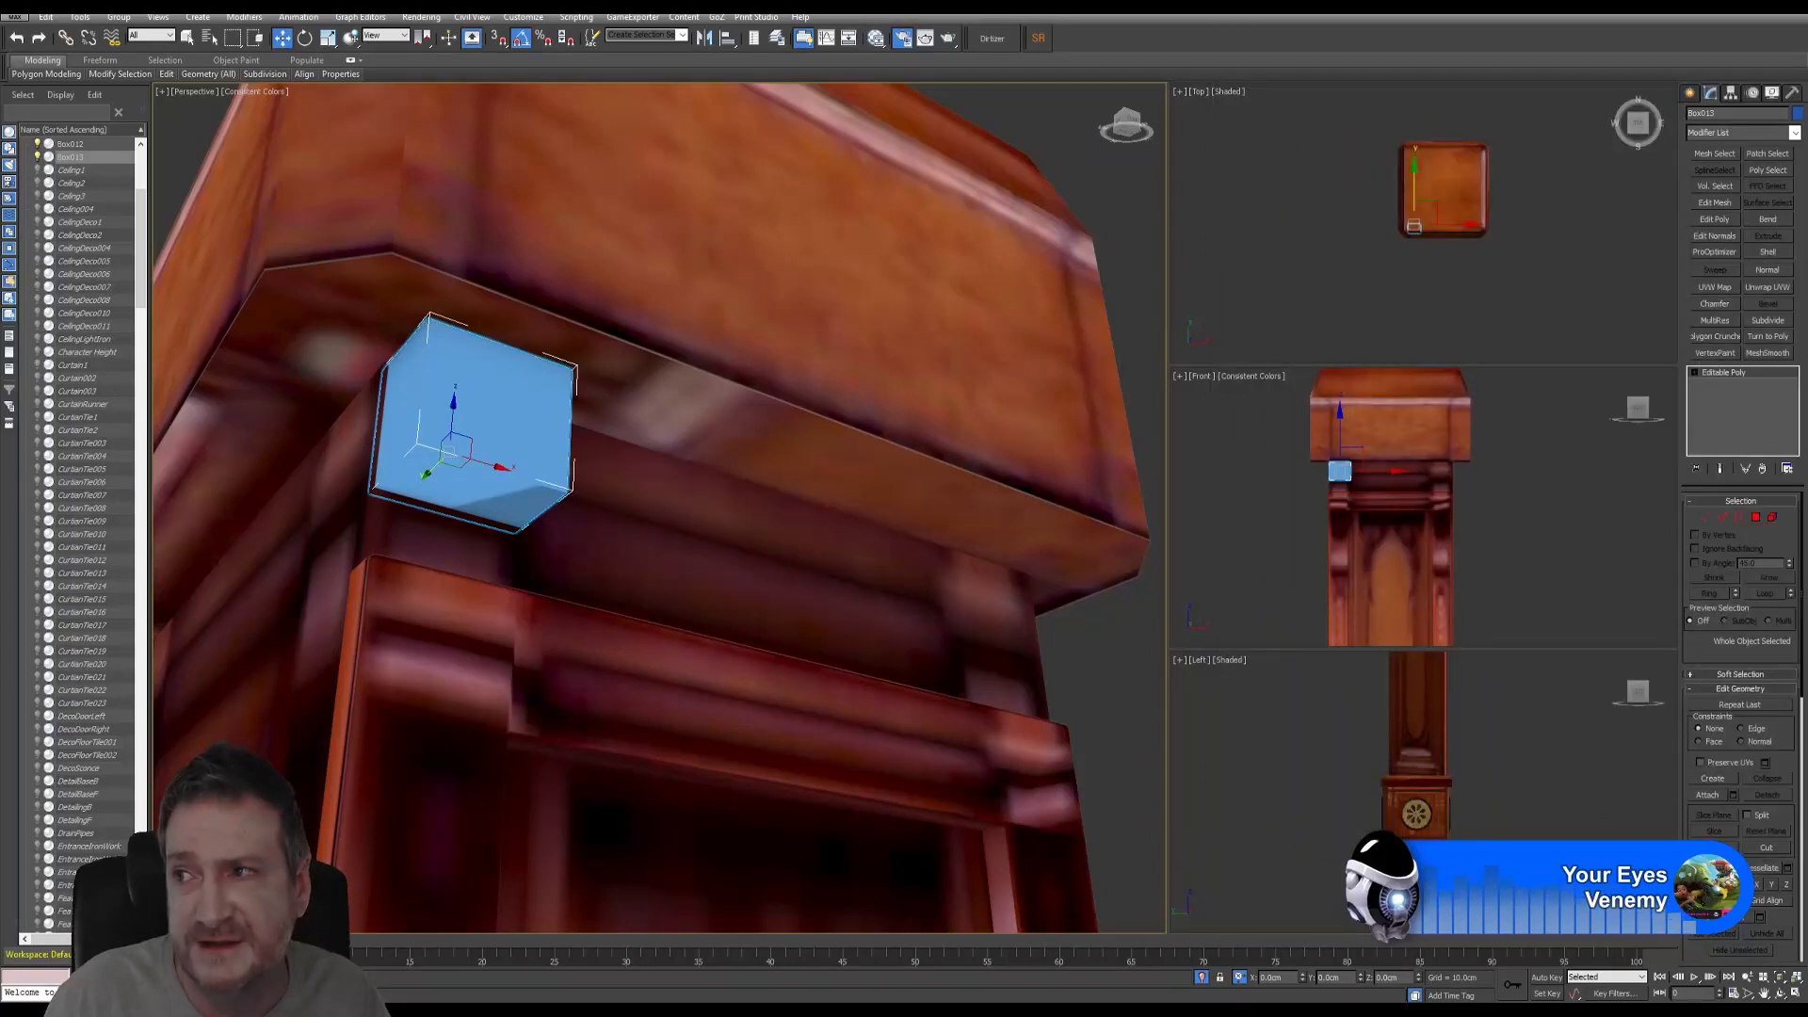
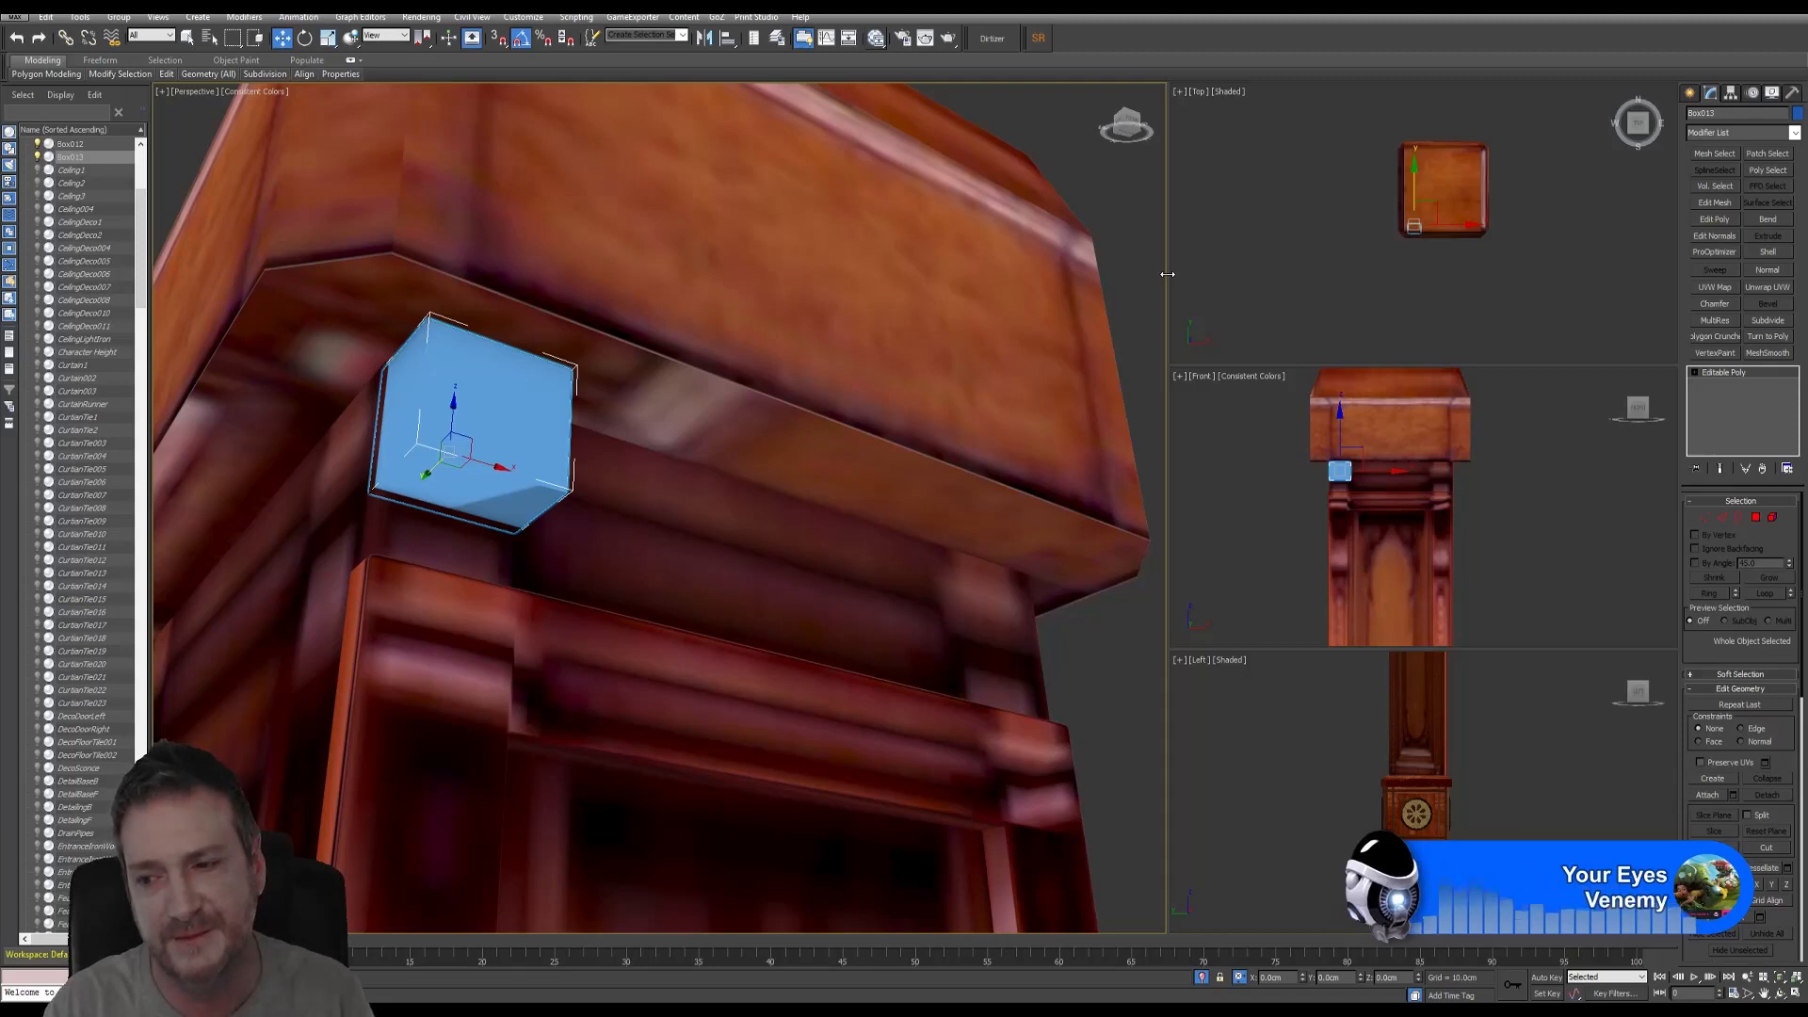
- Assign the WoodPillarTop material to the selected corner cube from the Slate Material Editor
{"action": "left_click", "coordinate": [876, 38]}
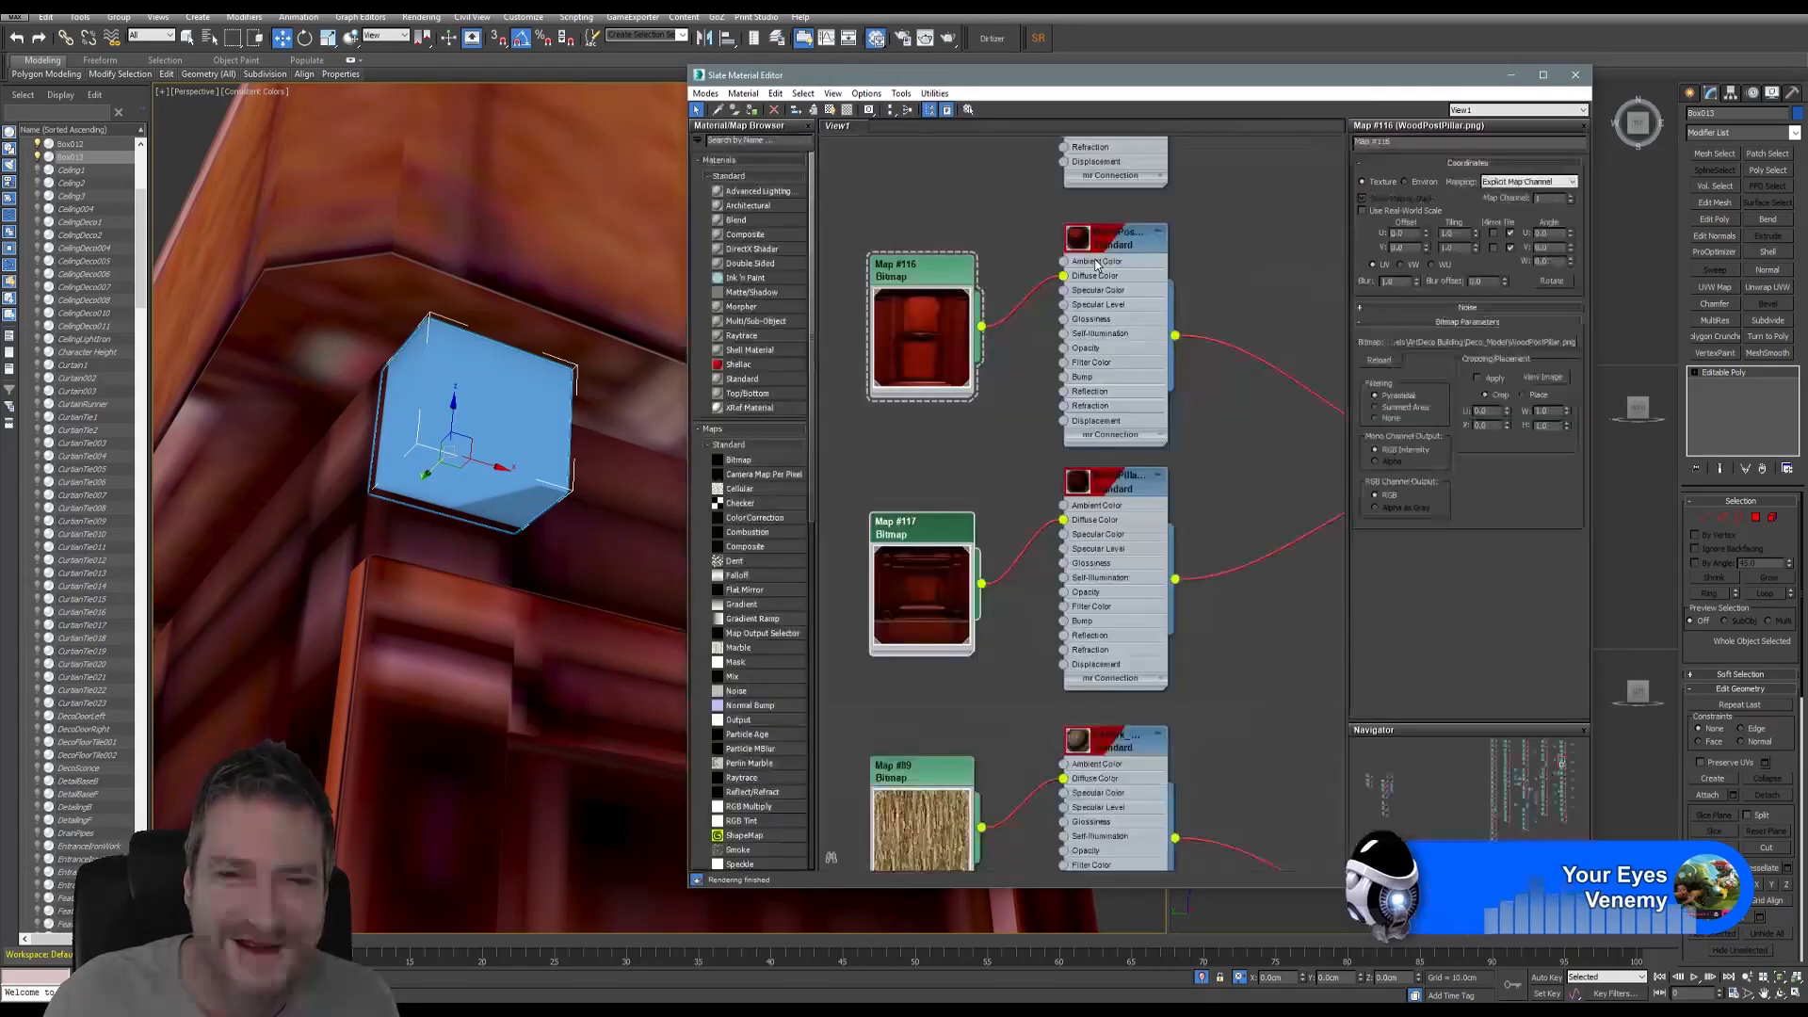
{"action": "right_click", "coordinate": [926, 537]}
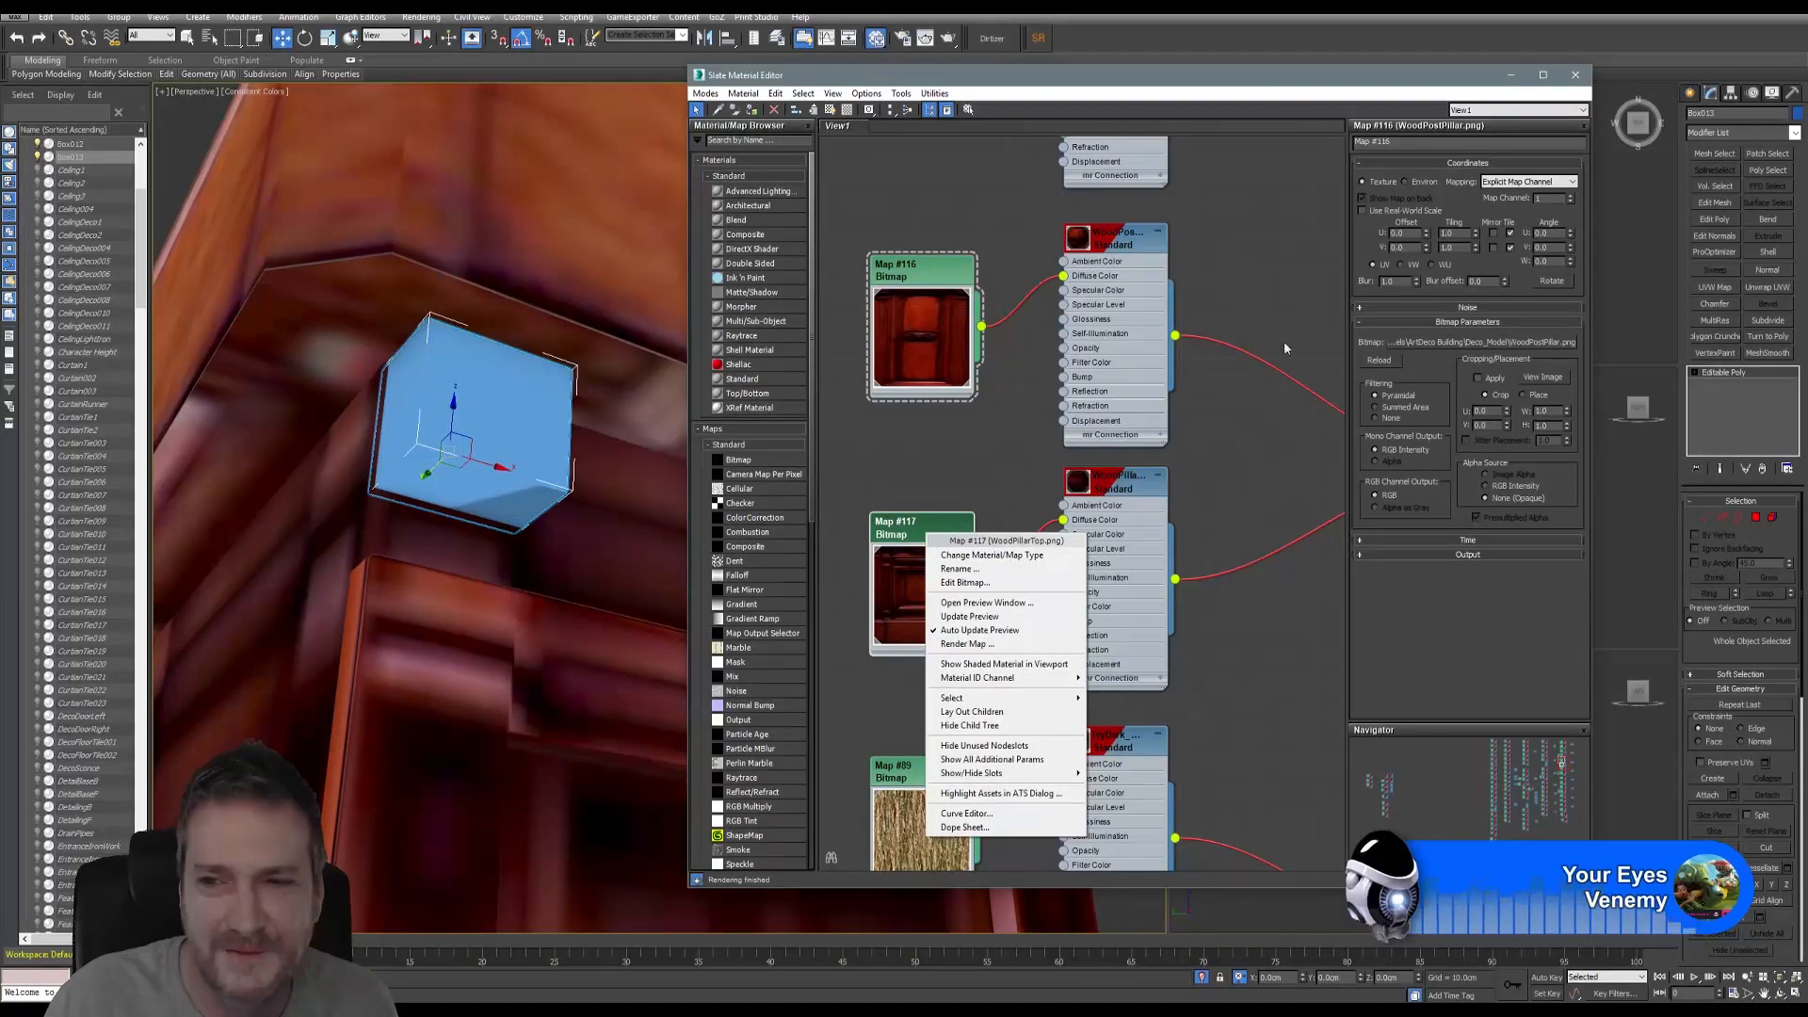
{"action": "left_click", "coordinate": [1236, 310]}
{"action": "left_click", "coordinate": [1116, 488]}
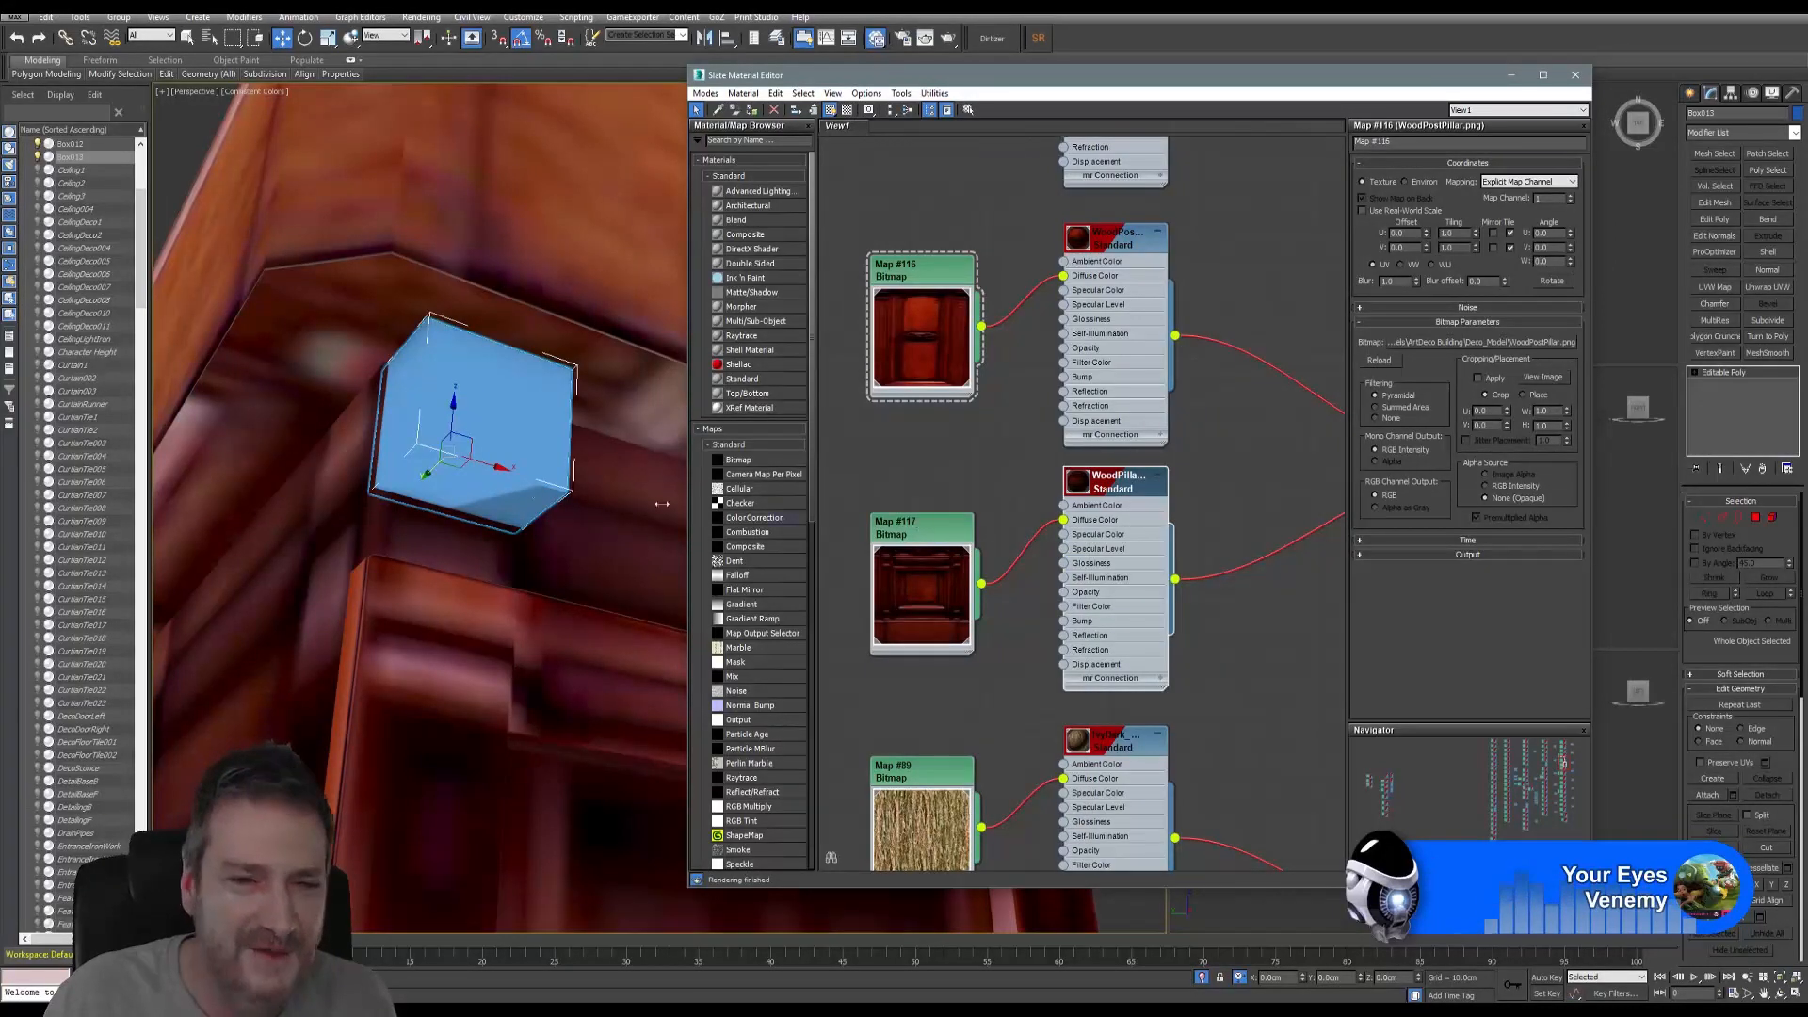
{"action": "left_click", "coordinate": [928, 533]}
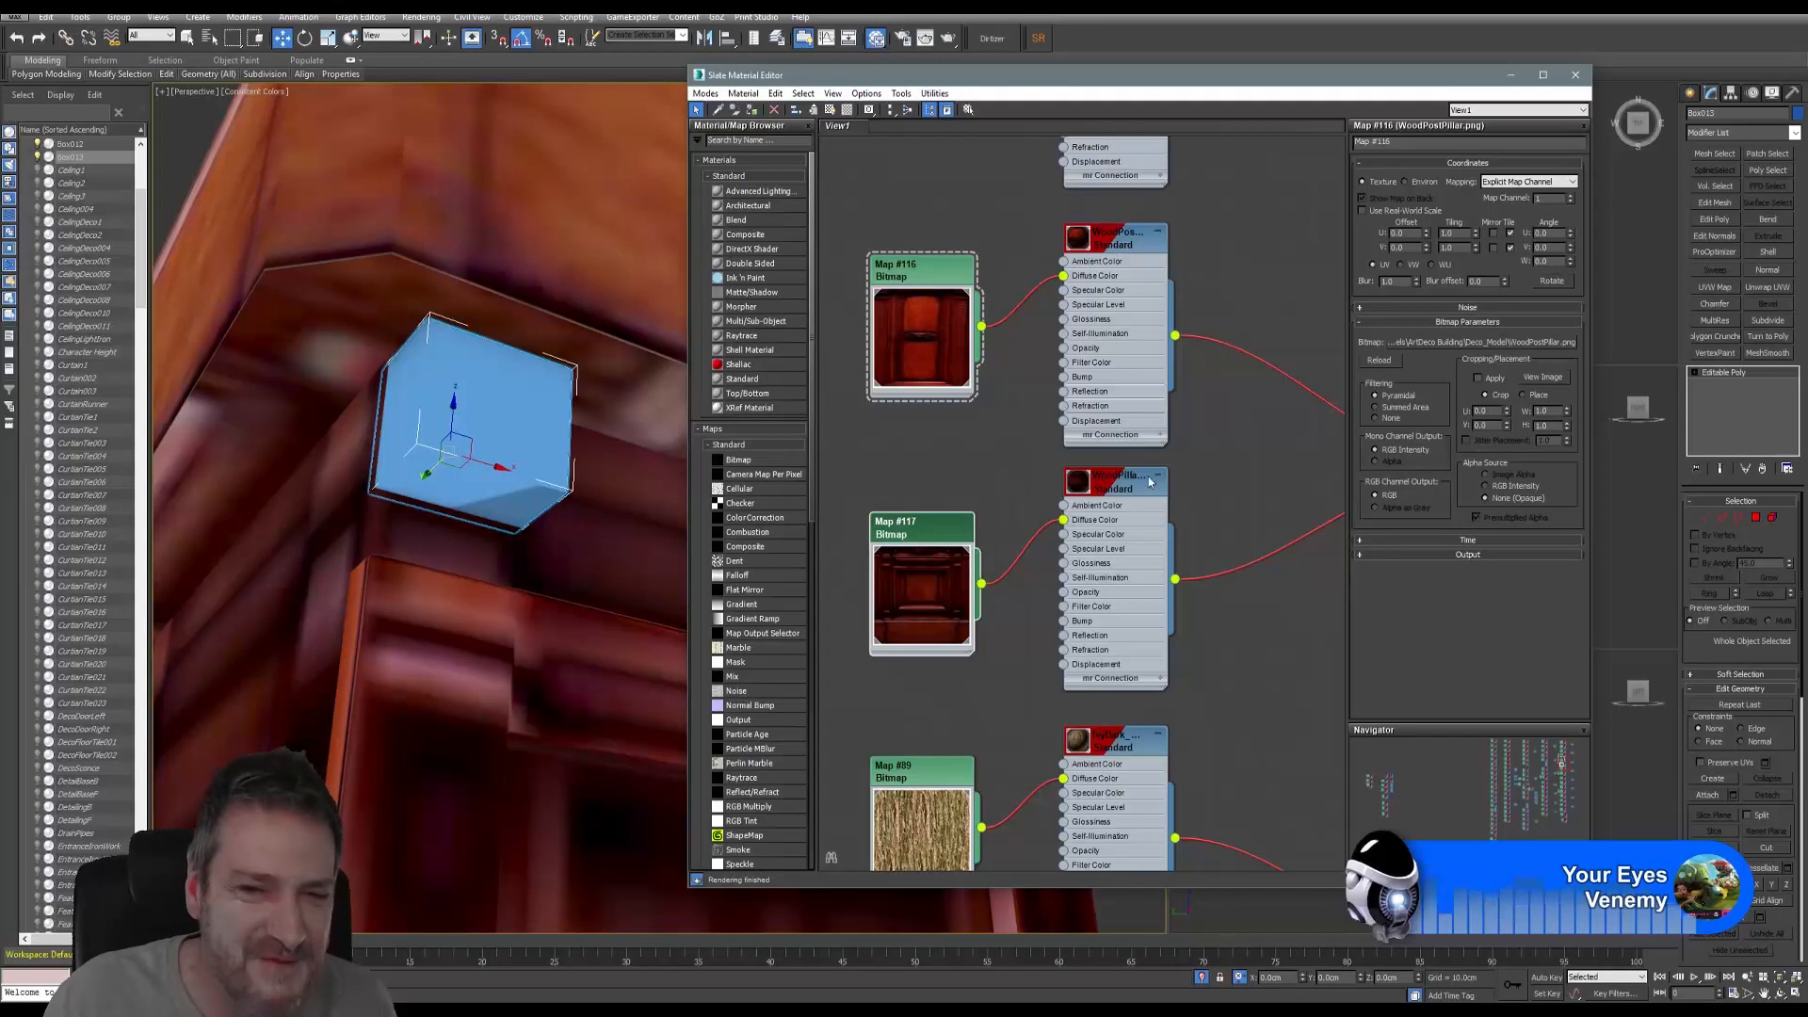
{"action": "left_click", "coordinate": [1114, 491]}
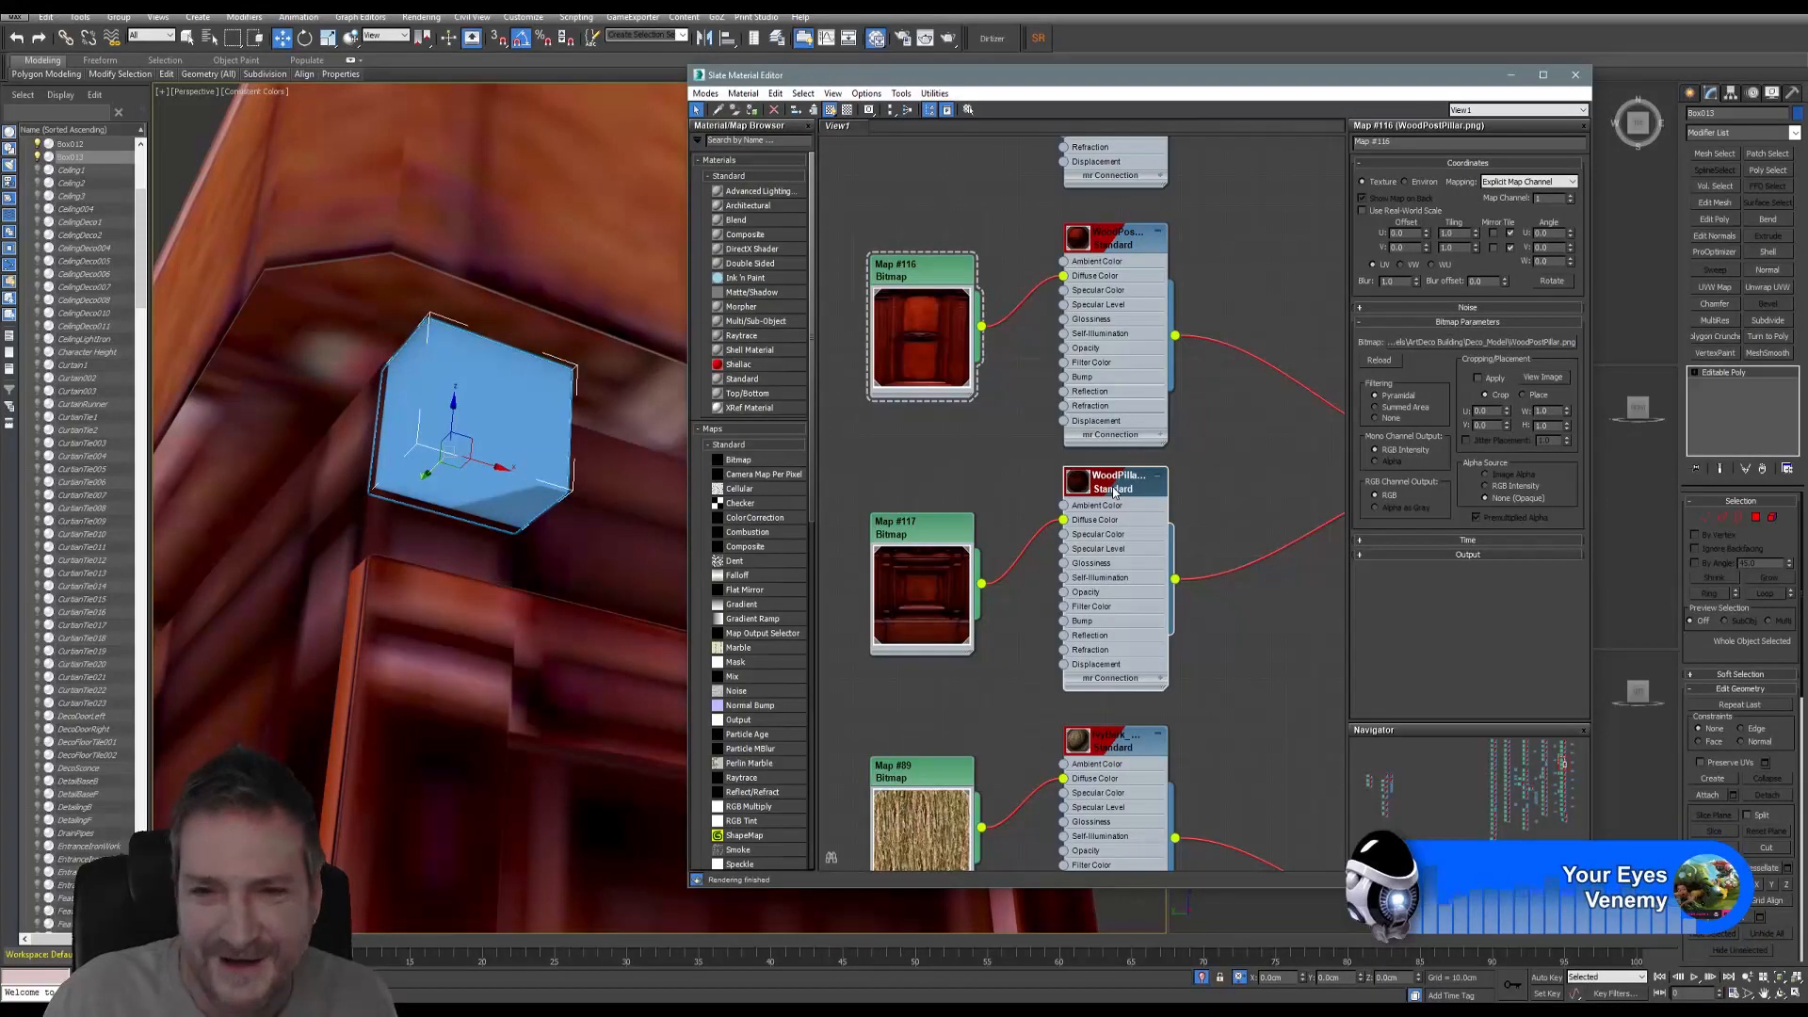
{"action": "right_click", "coordinate": [1113, 491]}
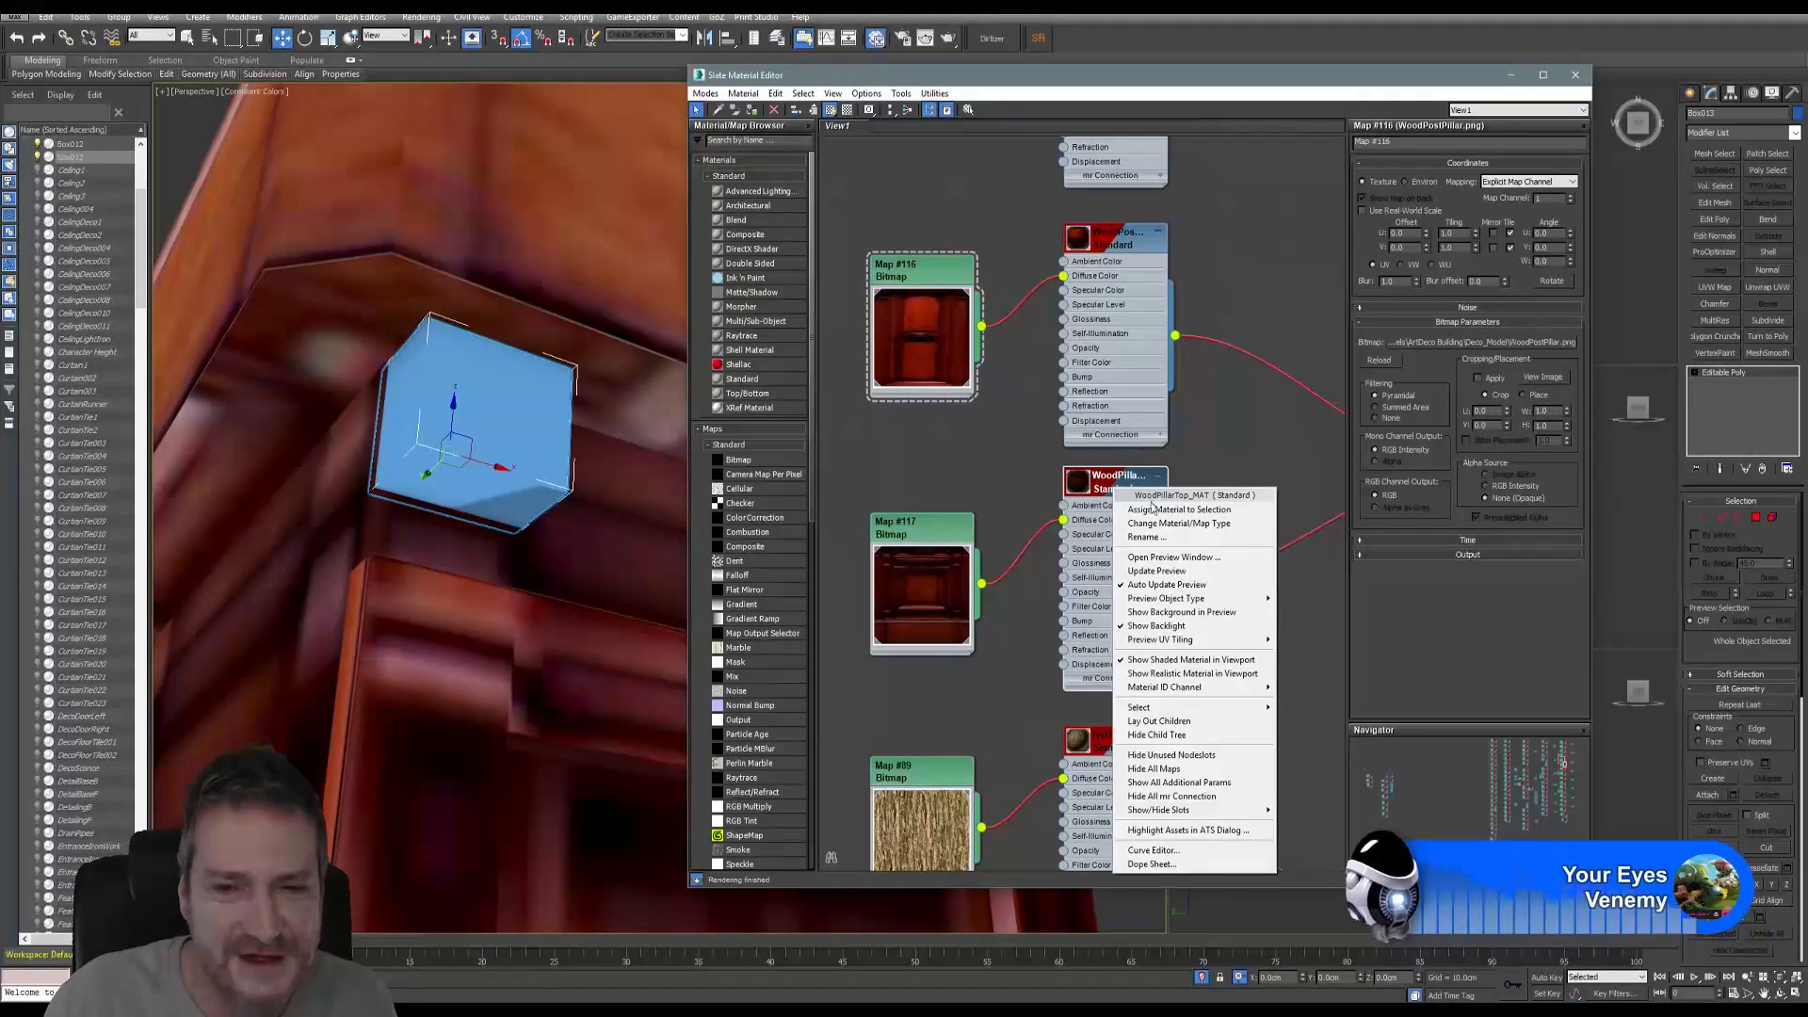
{"action": "left_click", "coordinate": [1157, 512]}
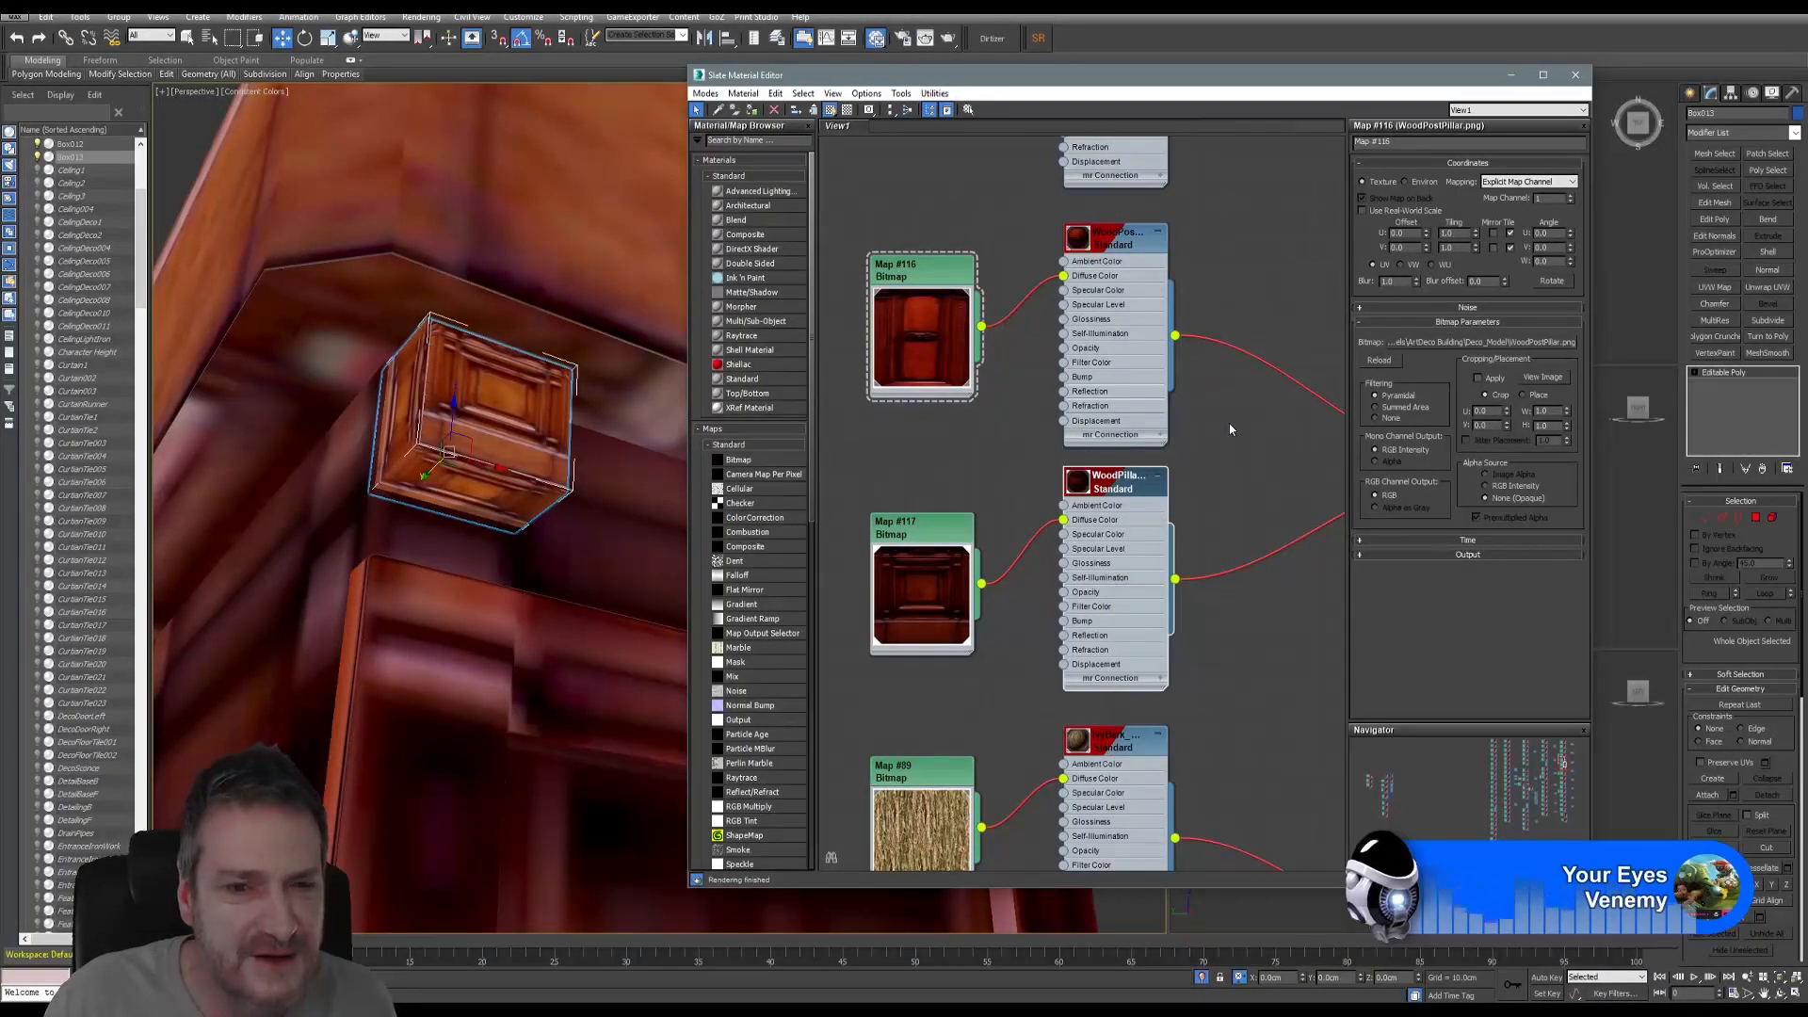
- Check the wood panel texture on the cube, then close the Slate Material Editor
{"action": "middle_click_drag", "start_coordinate": [868, 453], "coordinate": [914, 451]}
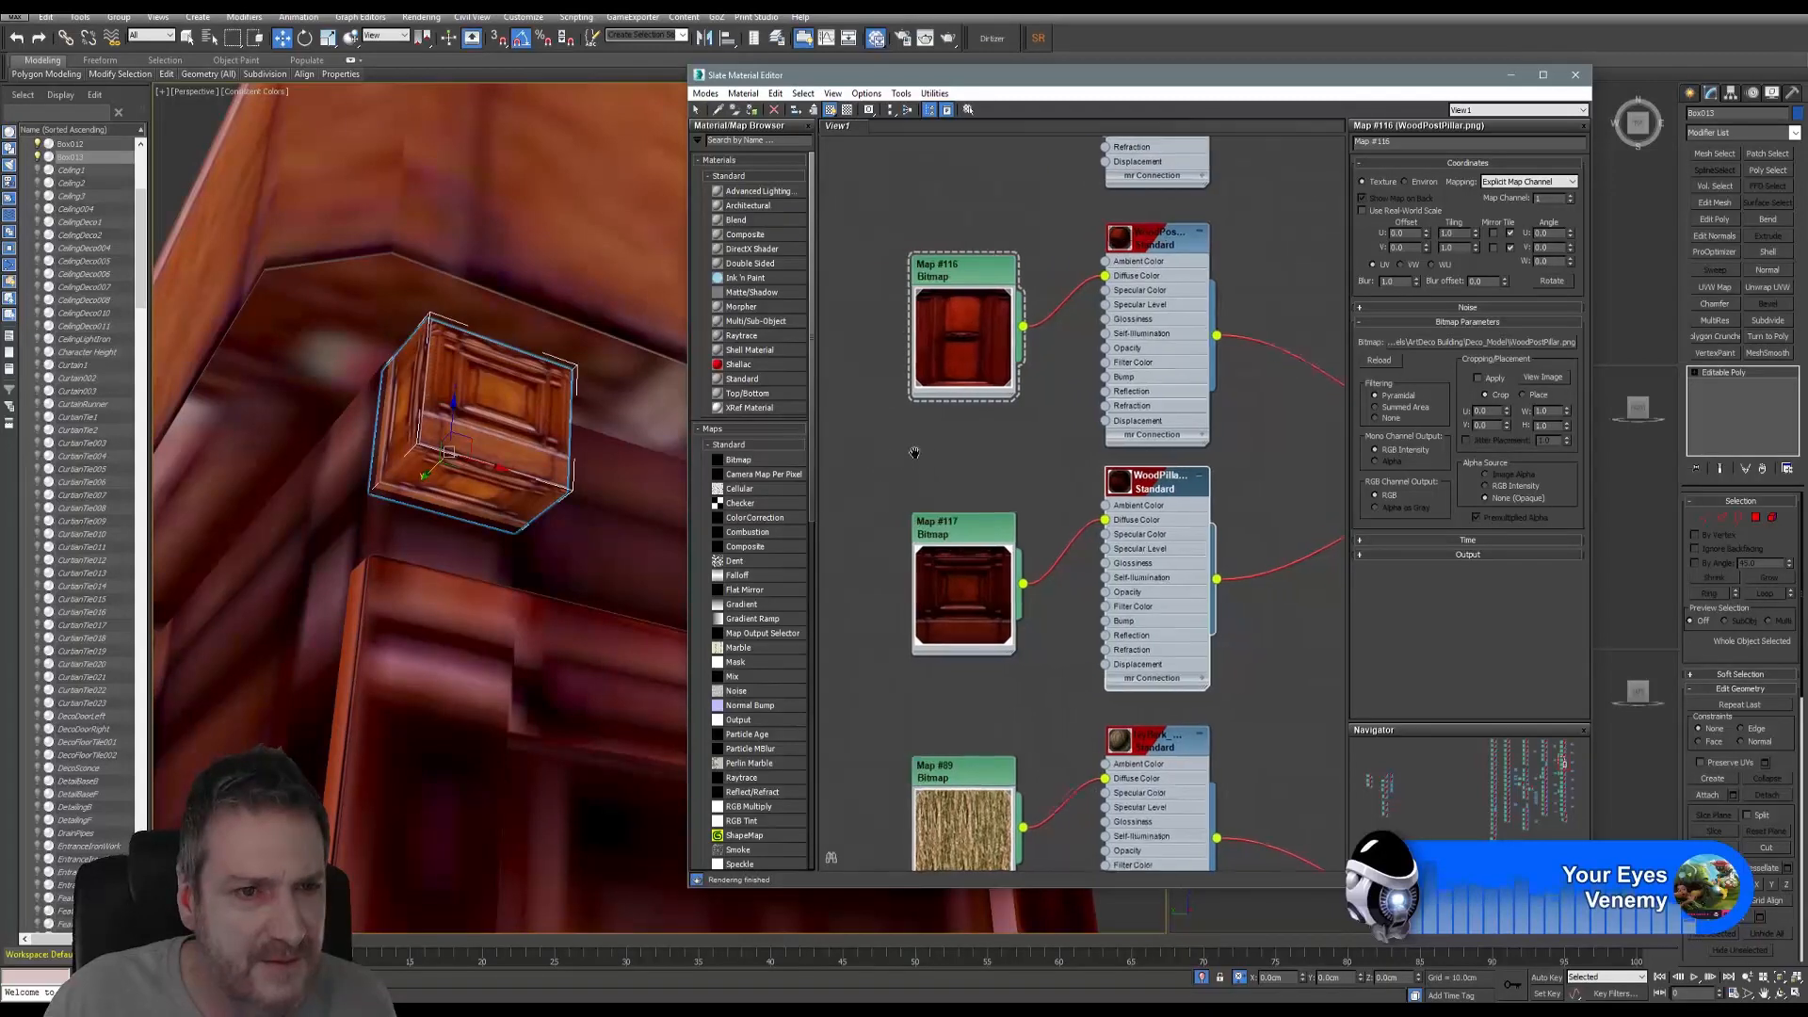
{"action": "middle_click_drag", "start_coordinate": [520, 492], "coordinate": [501, 507]}
{"action": "scroll", "coordinate": [501, 514], "scroll_direction": "down", "scroll_amount": 10}
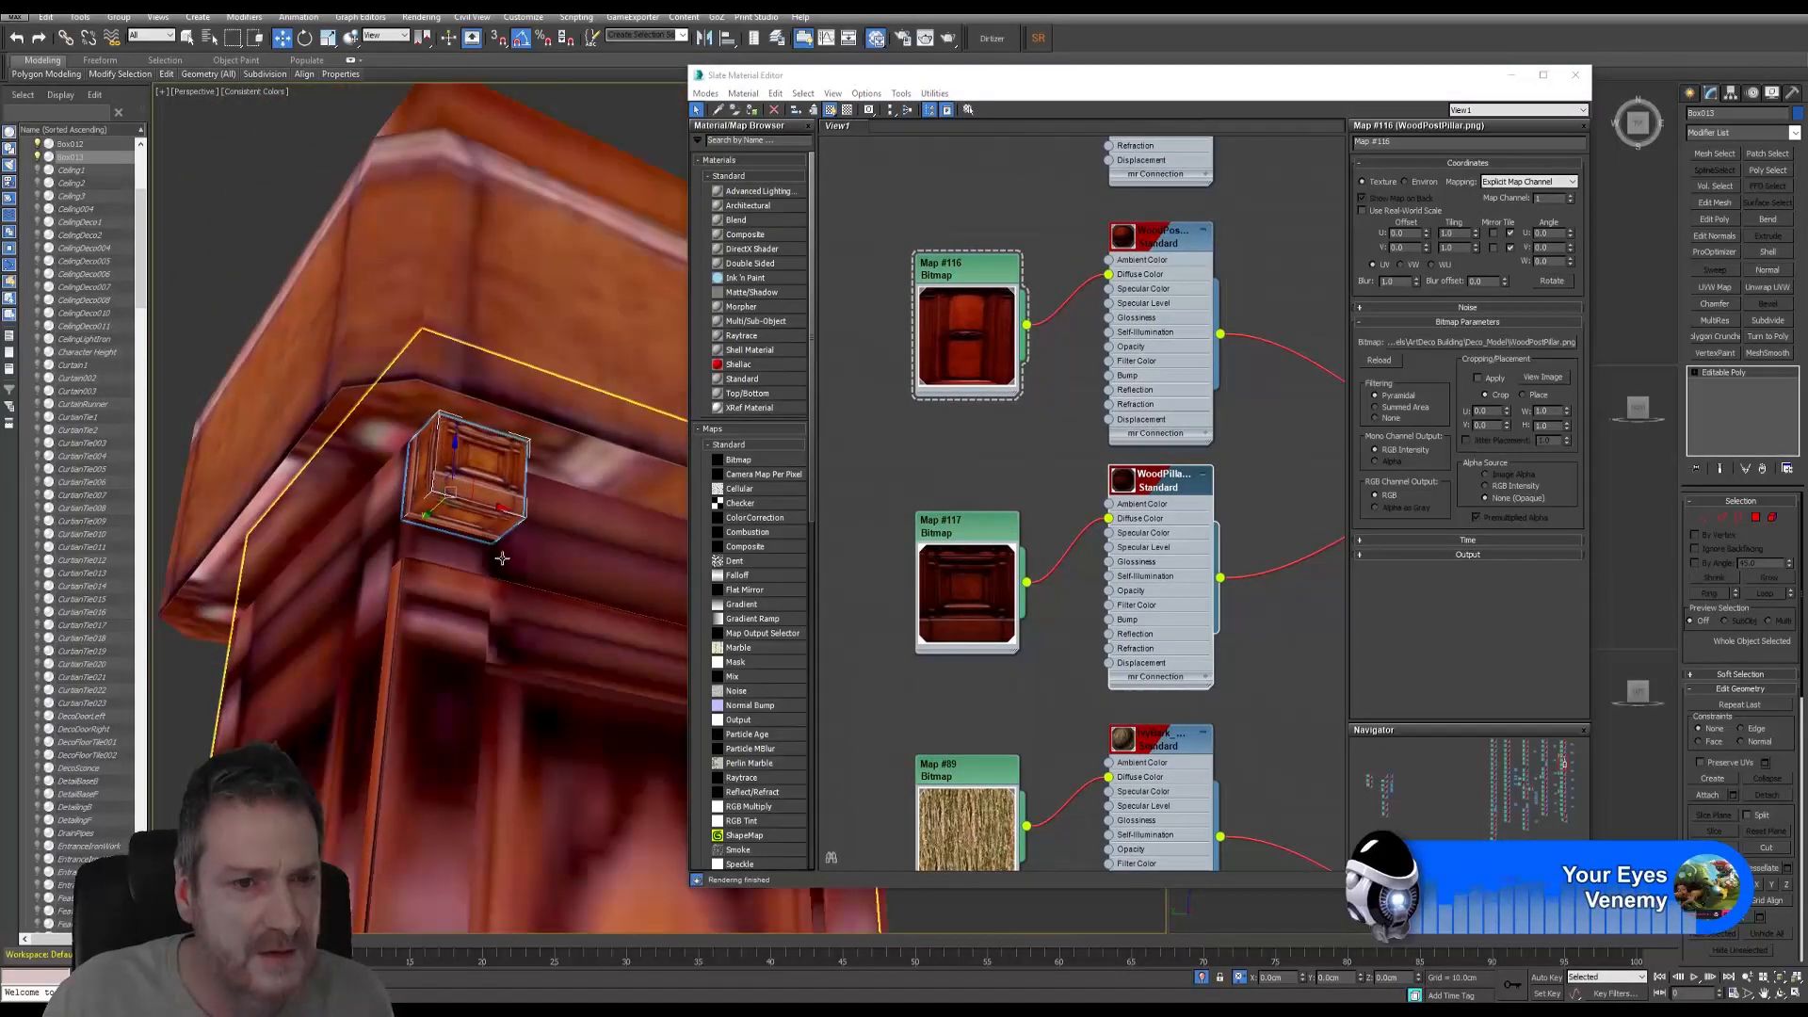
{"action": "scroll", "coordinate": [532, 598], "scroll_direction": "down", "scroll_amount": 5}
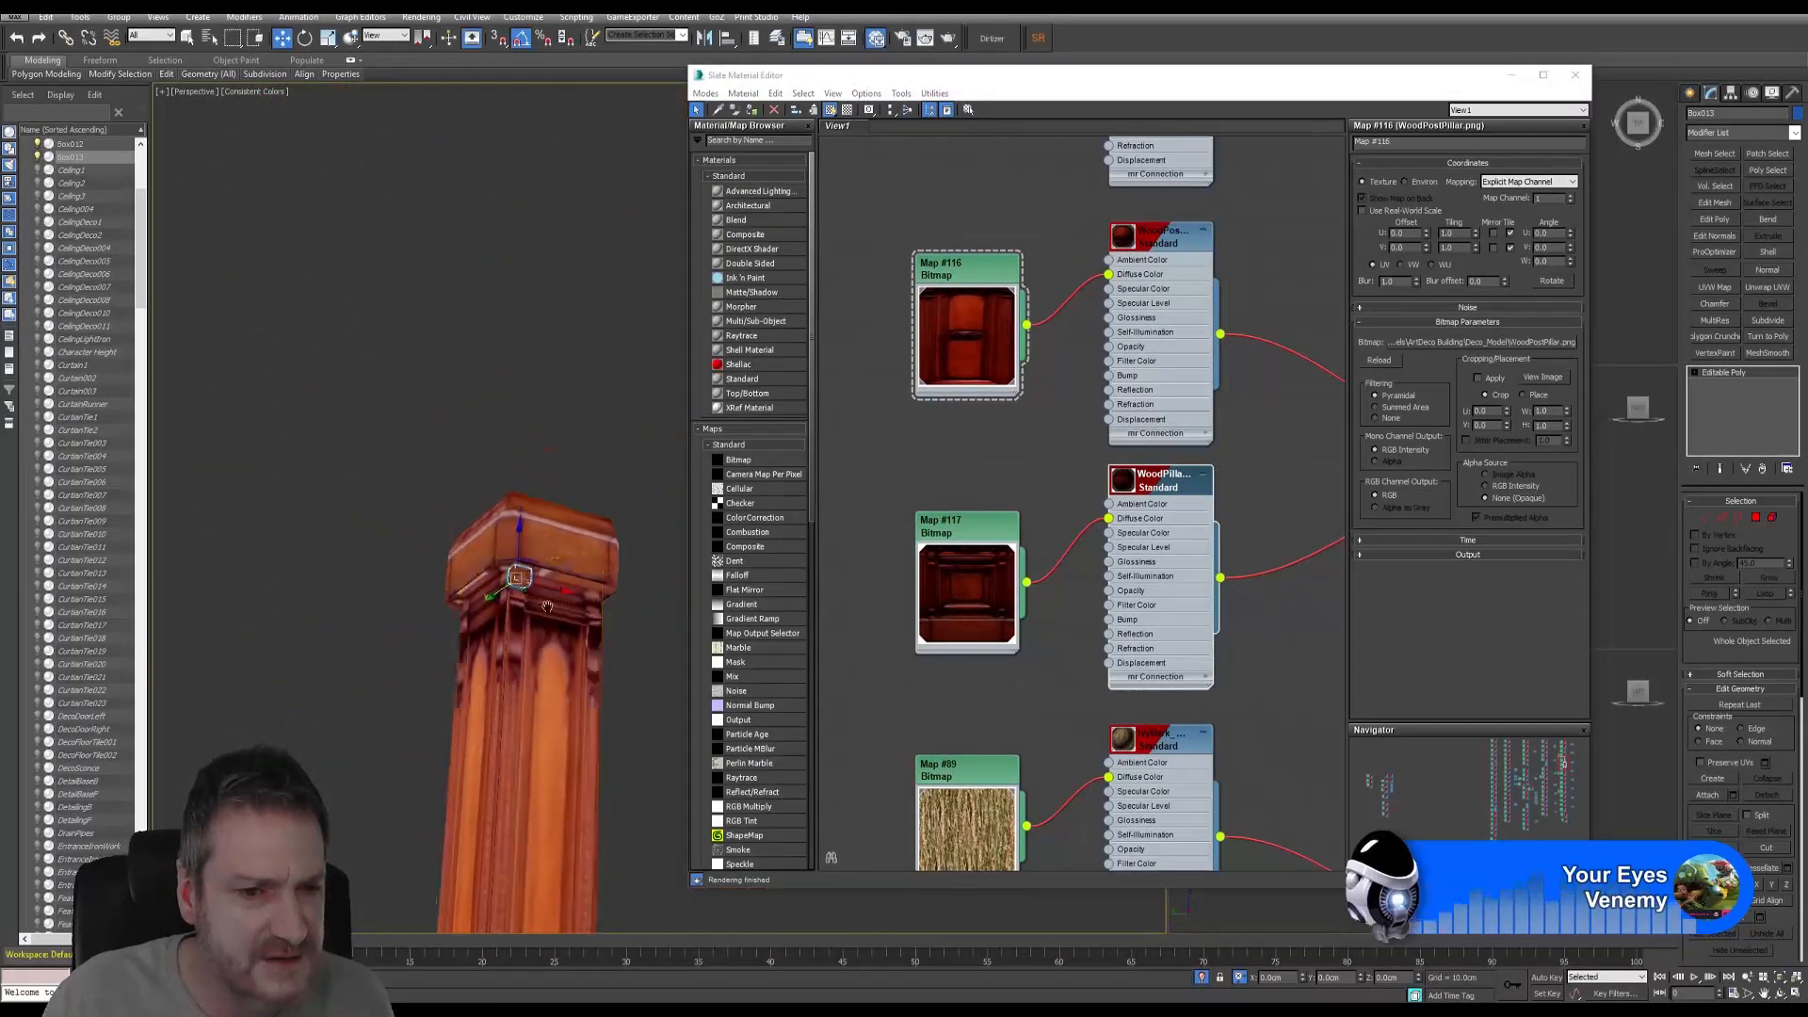
{"action": "mouse_move", "coordinate": [515, 597]}
{"action": "middle_mouse_down"}
{"action": "mouse_move", "coordinate": [488, 273]}
{"action": "mouse_move", "coordinate": [521, 613]}
{"action": "middle_mouse_up"}
{"action": "scroll", "coordinate": [524, 612], "scroll_direction": "up", "scroll_amount": 5}
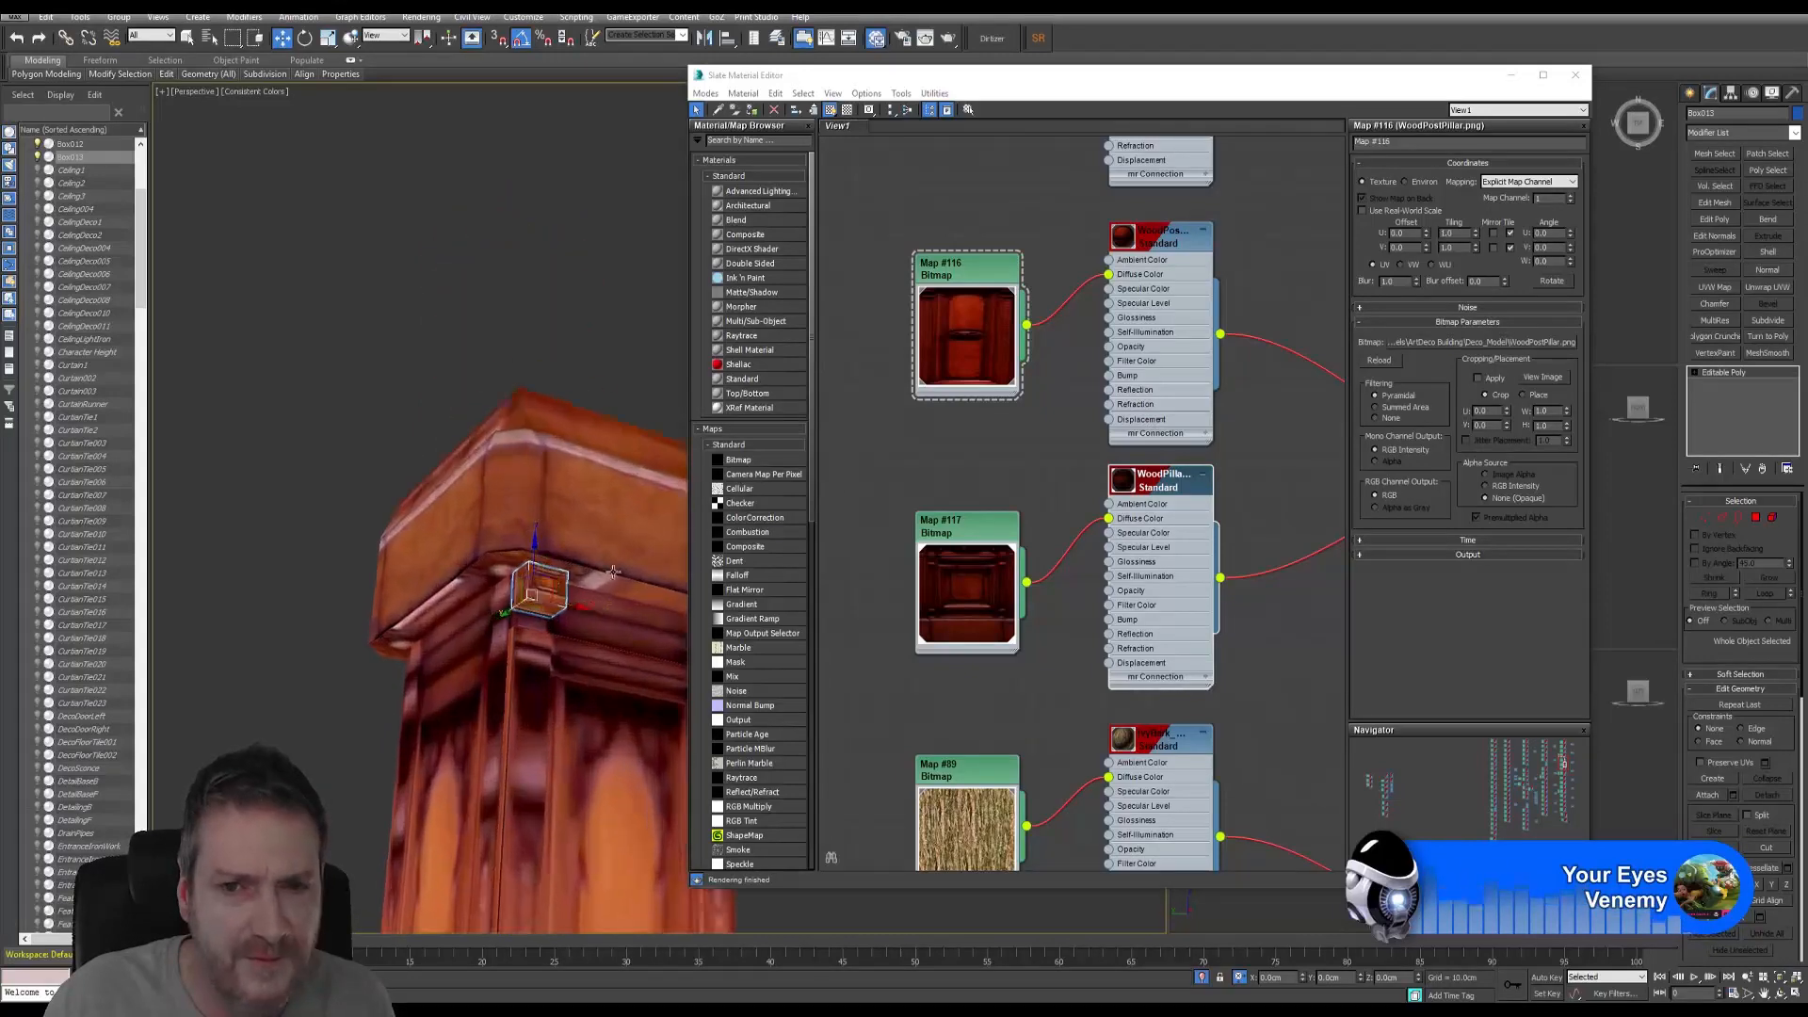
{"action": "middle_click_drag", "start_coordinate": [958, 411], "coordinate": [937, 487]}
{"action": "scroll", "coordinate": [543, 584], "scroll_direction": "up", "scroll_amount": 8}
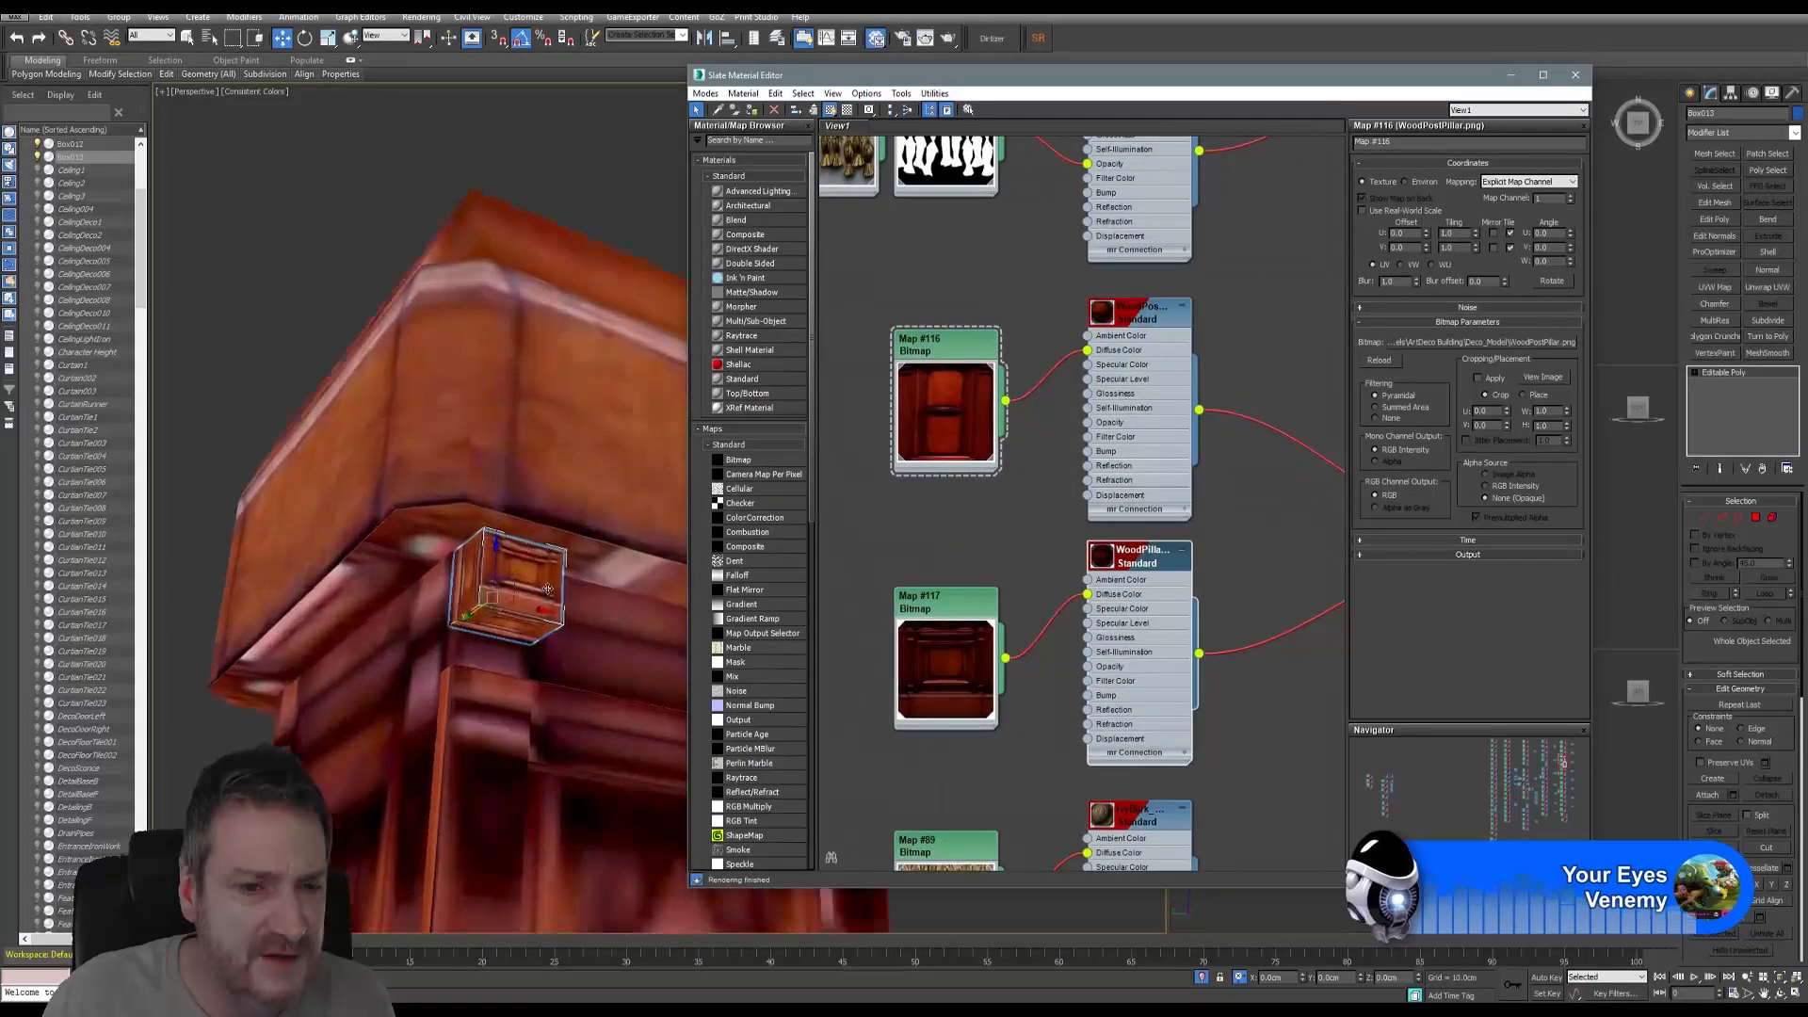
{"action": "scroll", "coordinate": [543, 584], "scroll_direction": "up", "scroll_amount": 2}
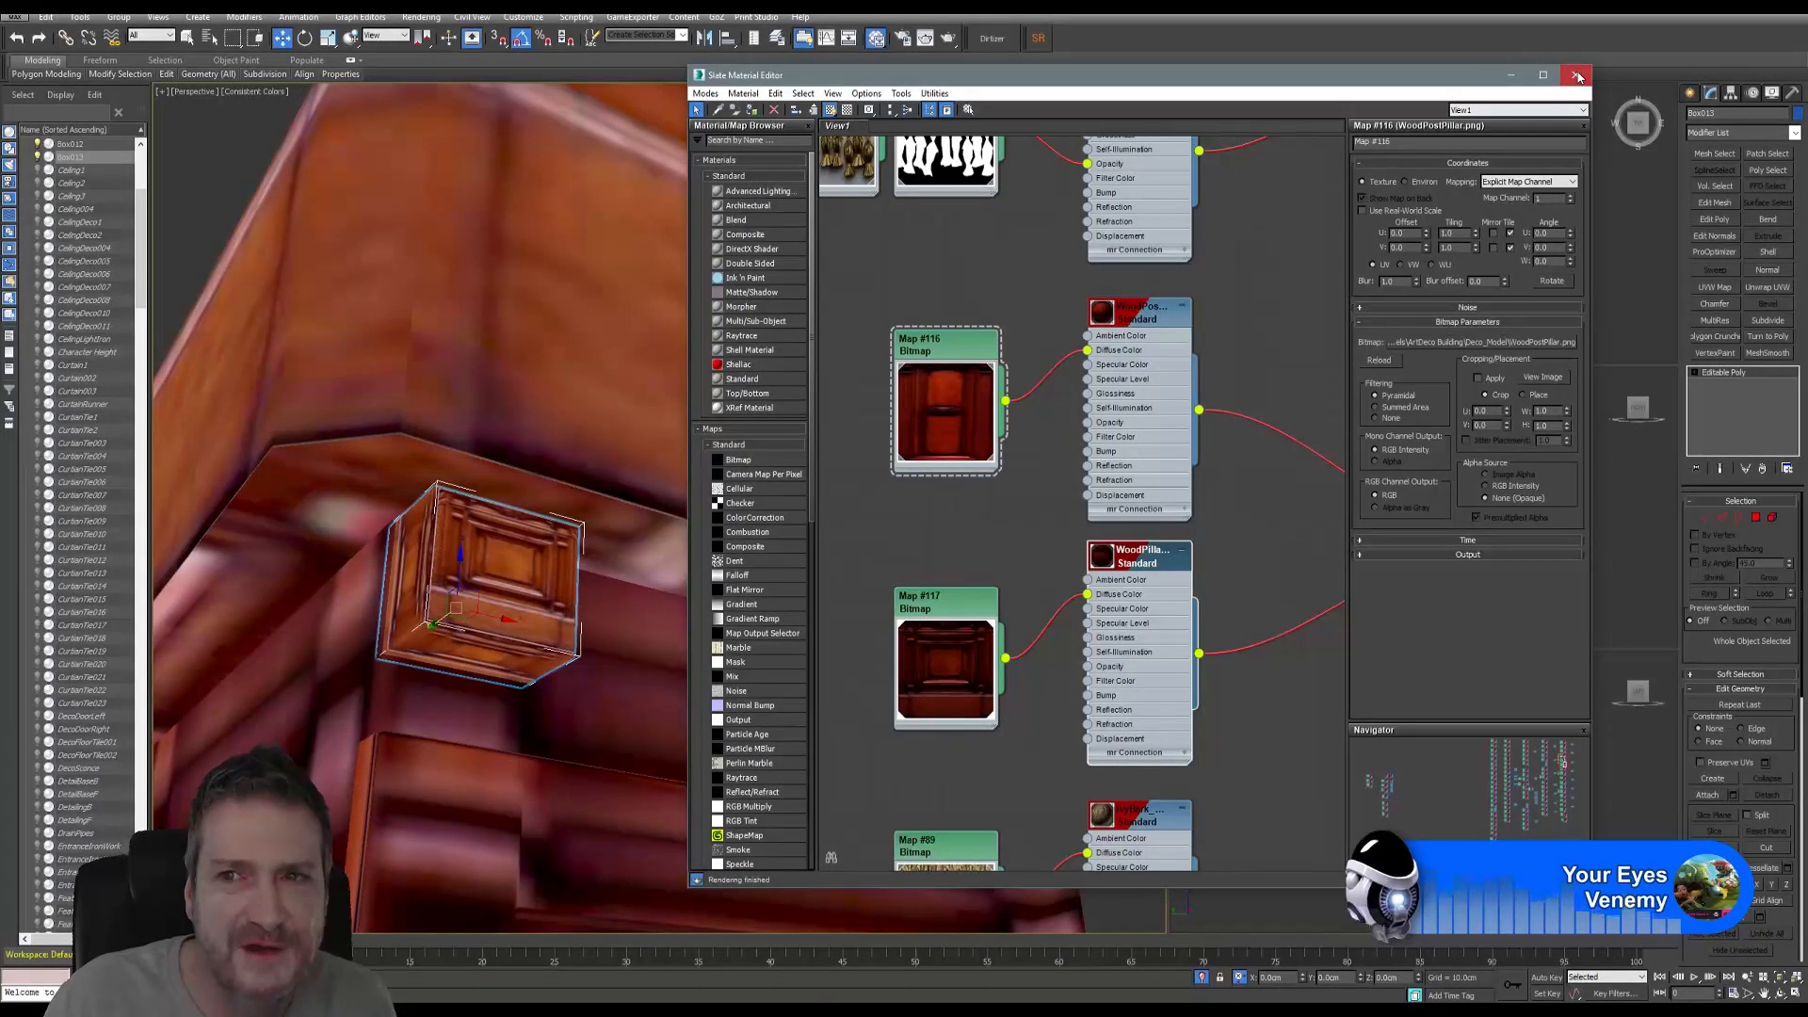
{"action": "left_click", "coordinate": [1575, 74]}
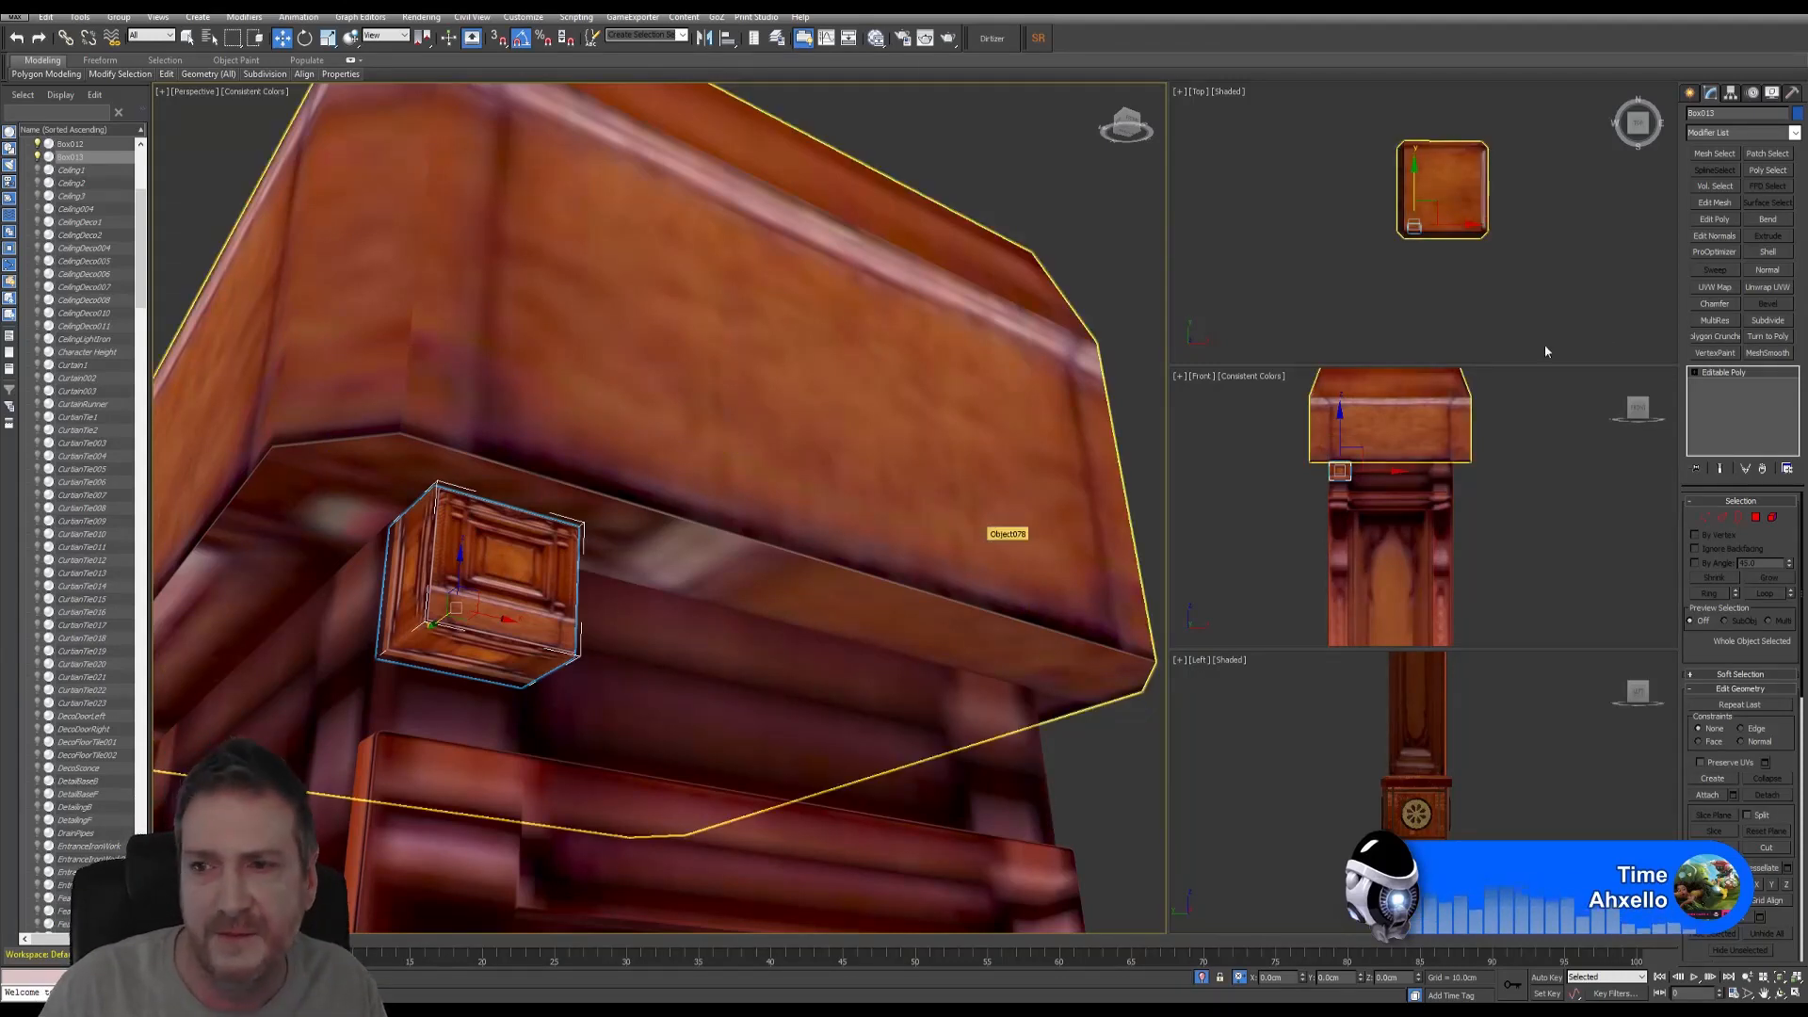
- Add an Unwrap UVW modifier above the corner cube's Editable Poly
{"action": "left_click", "coordinate": [1780, 288]}
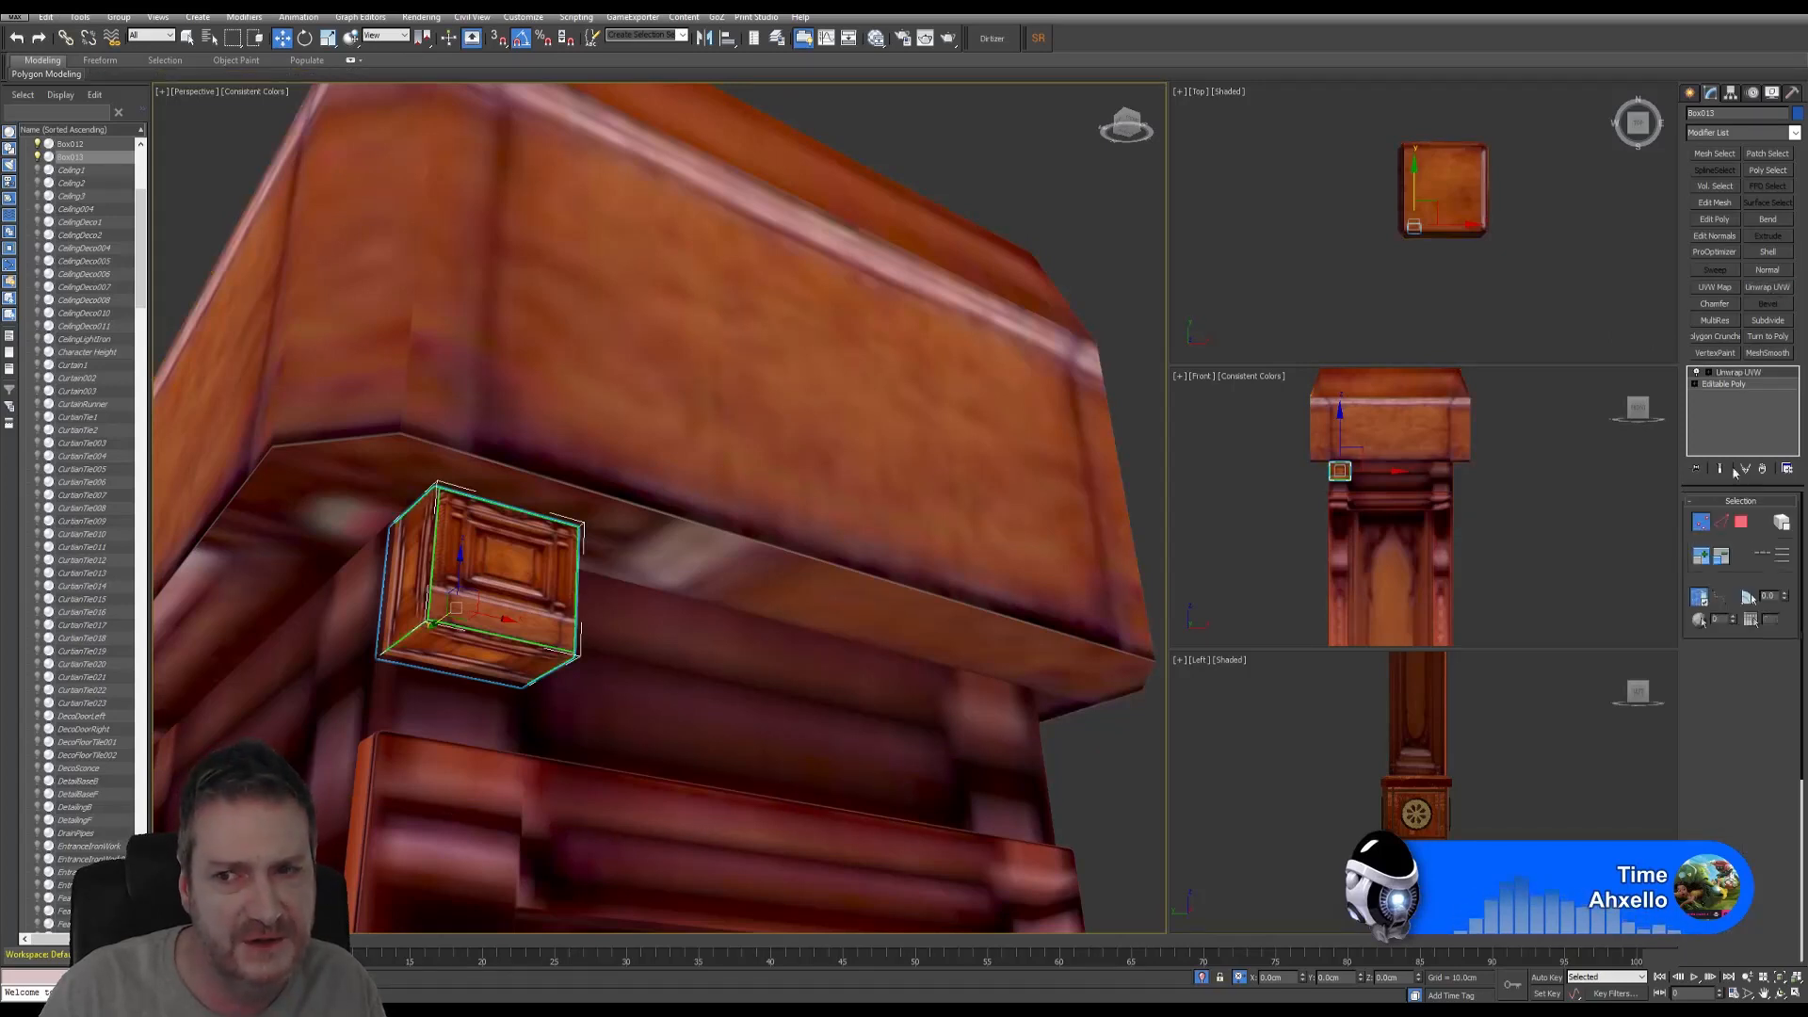
- Show Map #117 behind the UVs and select all of the cube's UV faces
{"action": "left_click", "coordinate": [1741, 667]}
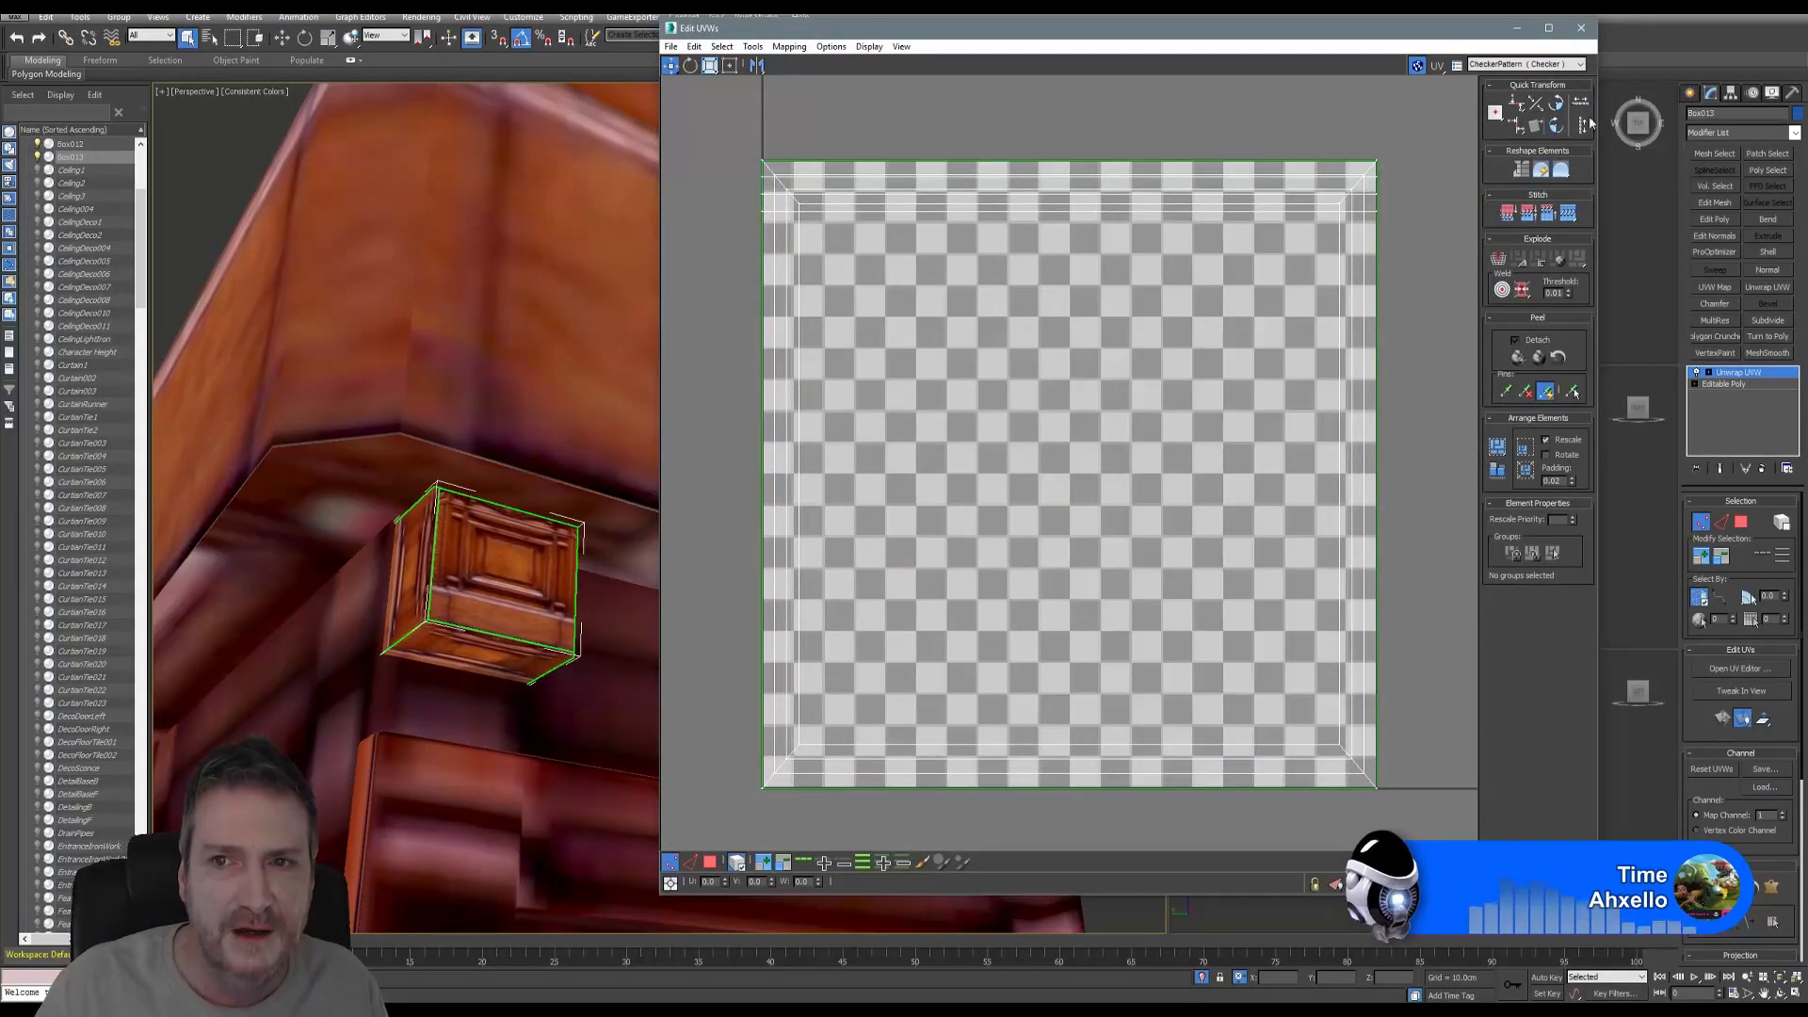
{"action": "left_click", "coordinate": [1497, 66]}
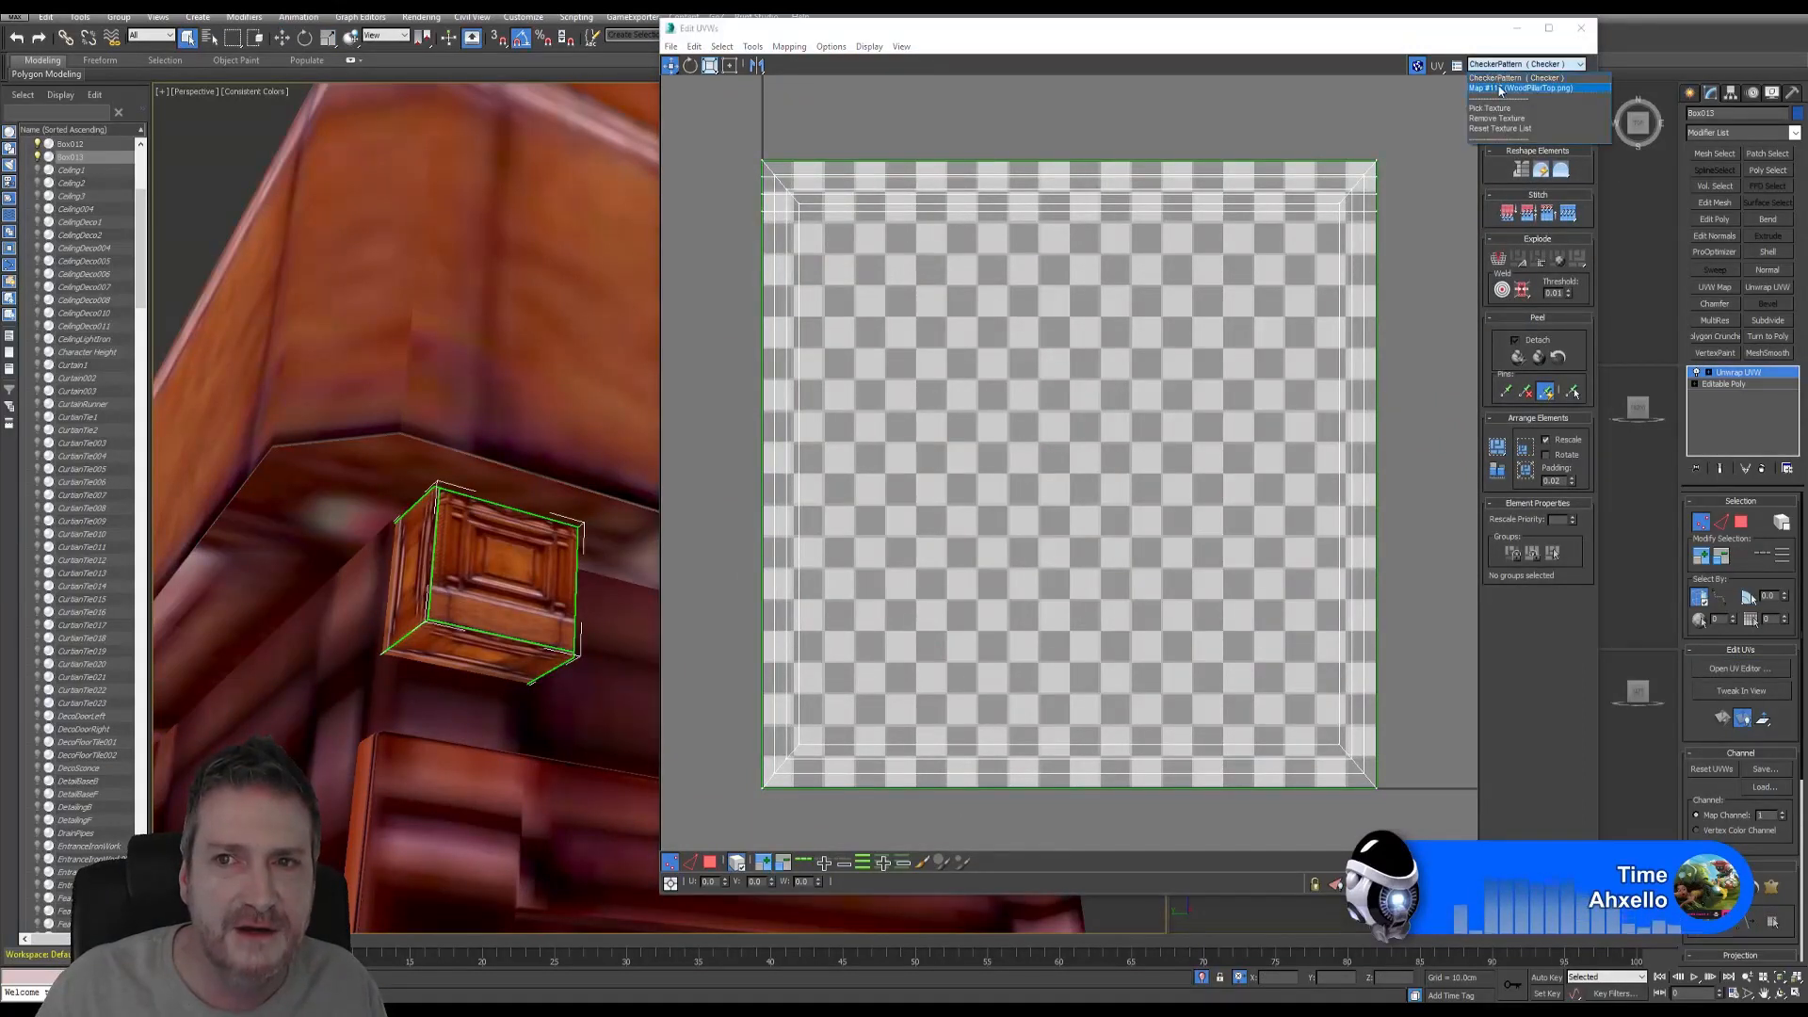
{"action": "left_click", "coordinate": [1502, 88]}
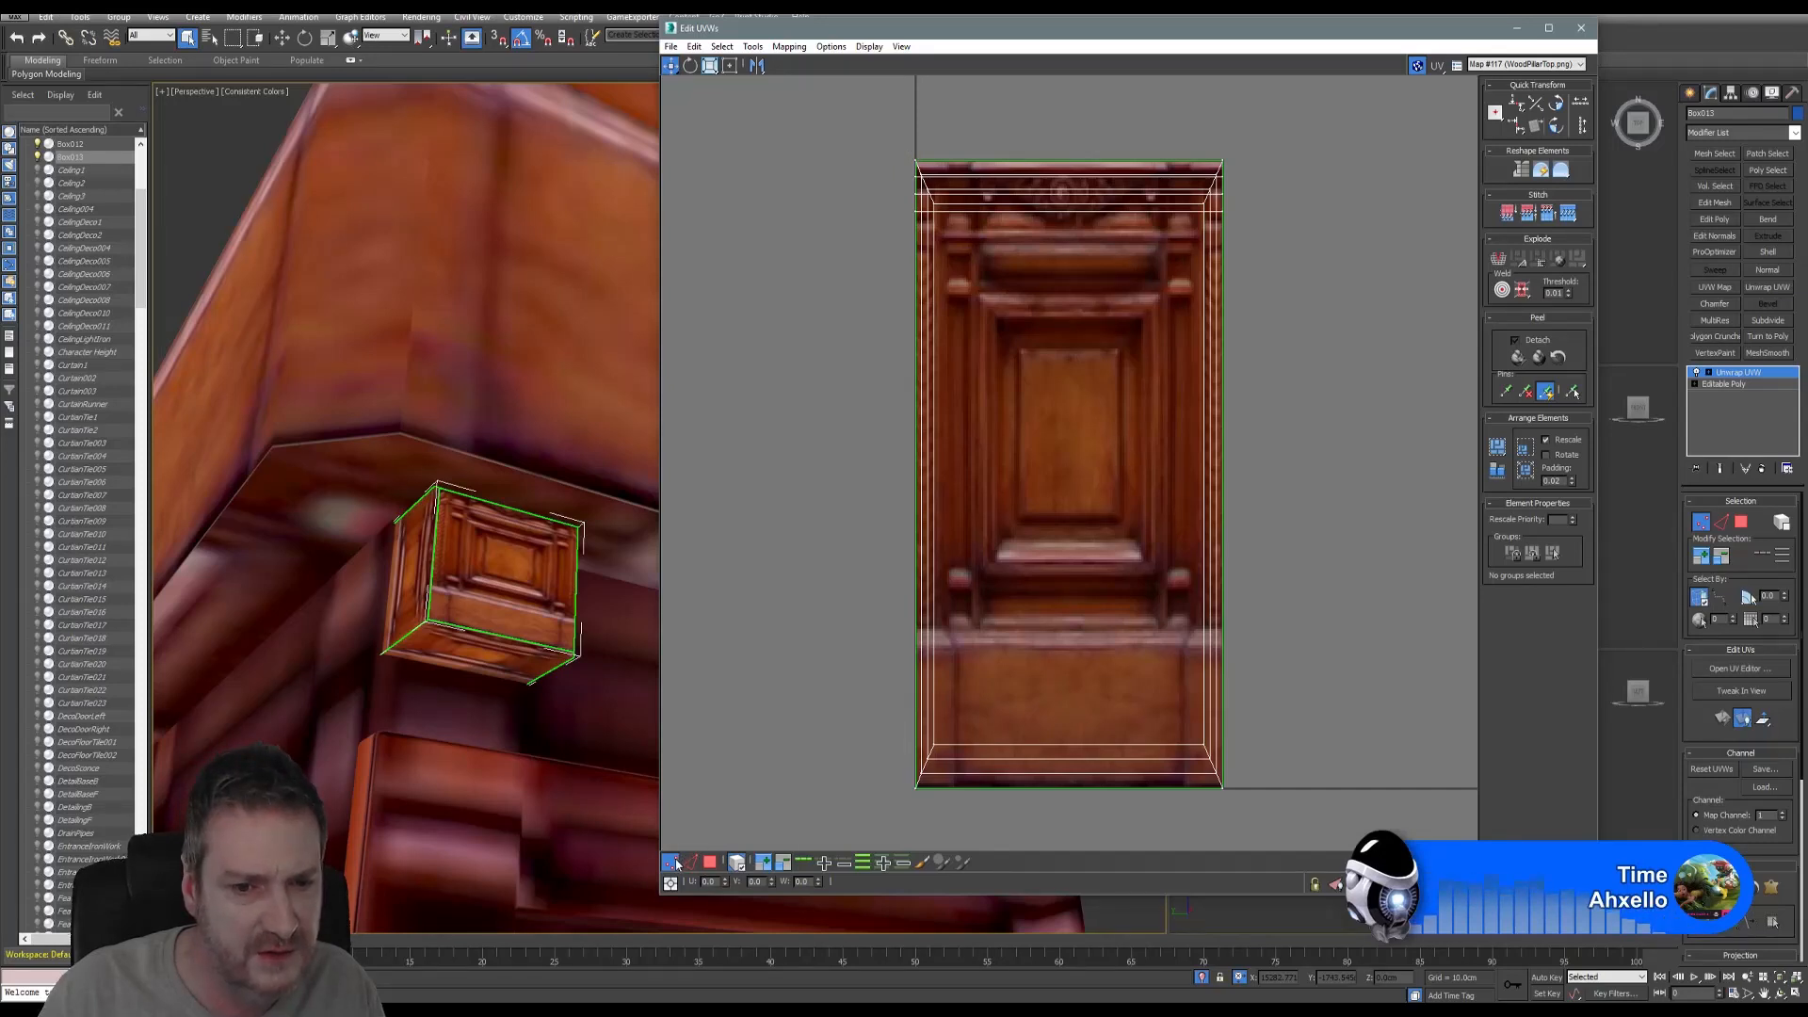
{"action": "left_click", "coordinate": [710, 863]}
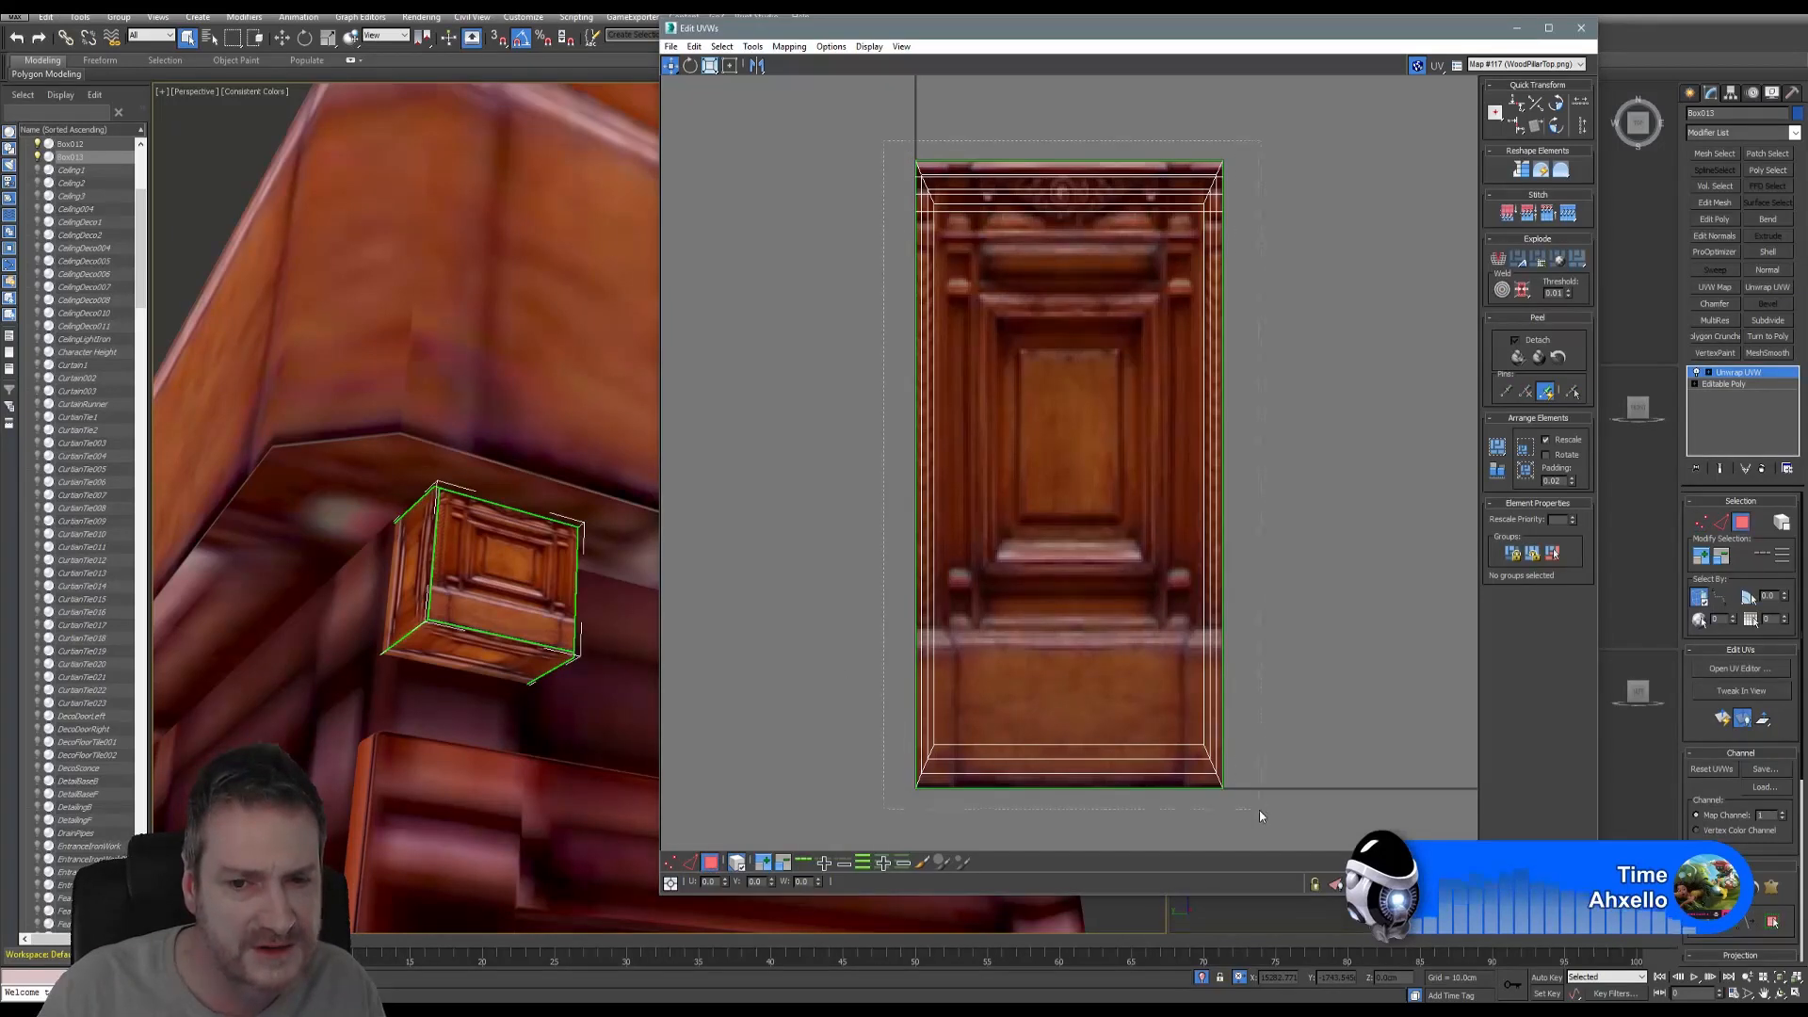
{"action": "key", "text": "ctrl+a"}
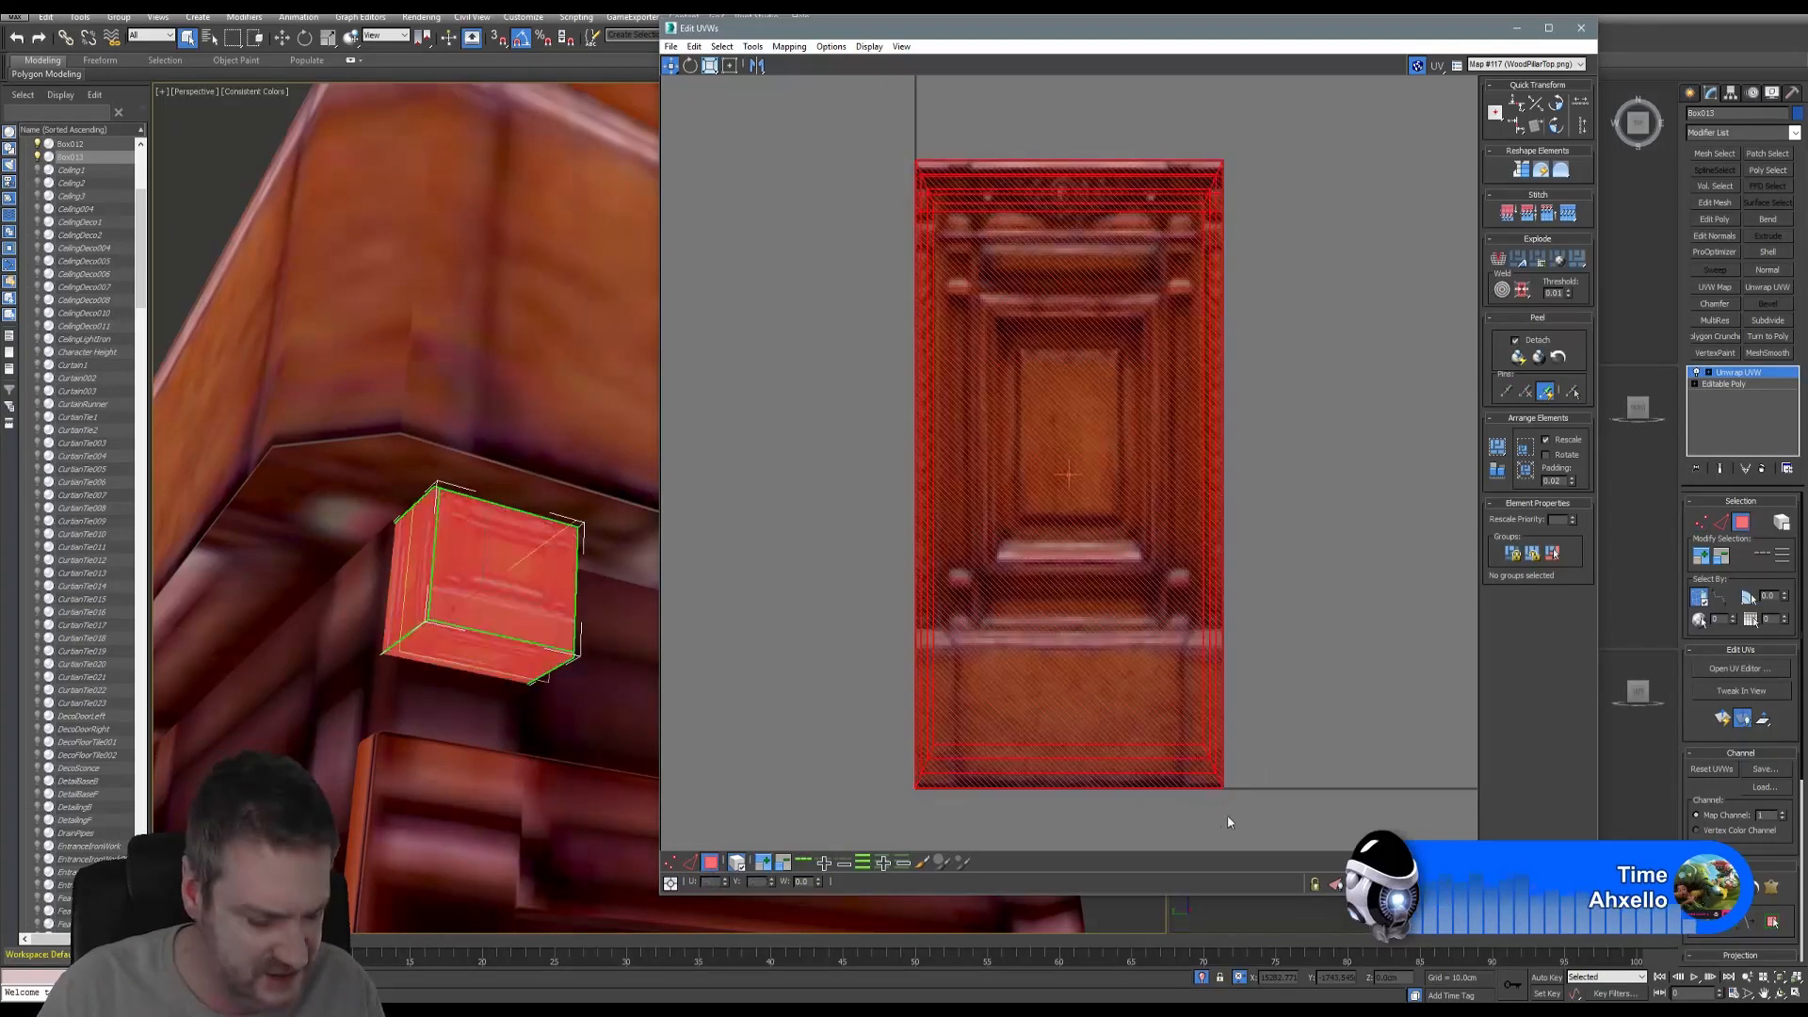
- Scale and move the UVs onto the texture's central carved panel
{"action": "left_click", "coordinate": [710, 65]}
{"action": "left_click_drag", "start_coordinate": [1062, 386], "coordinate": [1038, 535]}
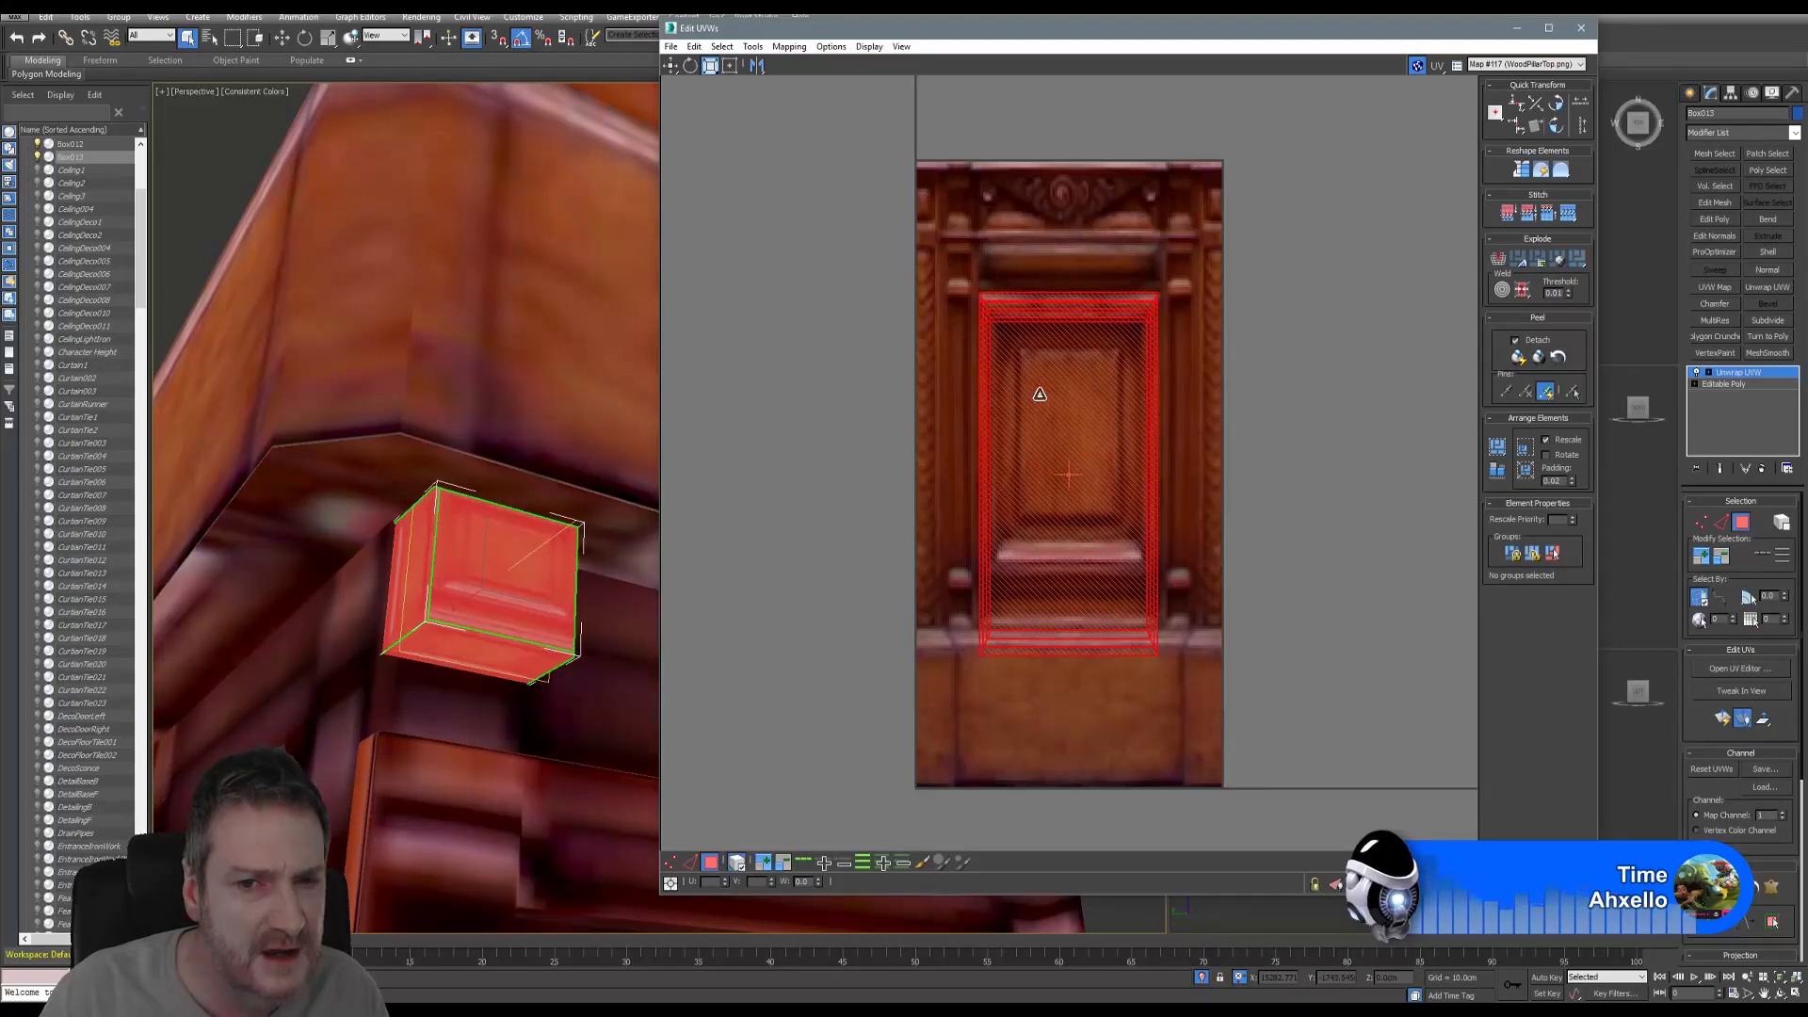
{"action": "left_click_drag", "start_coordinate": [1039, 393], "coordinate": [1033, 476]}
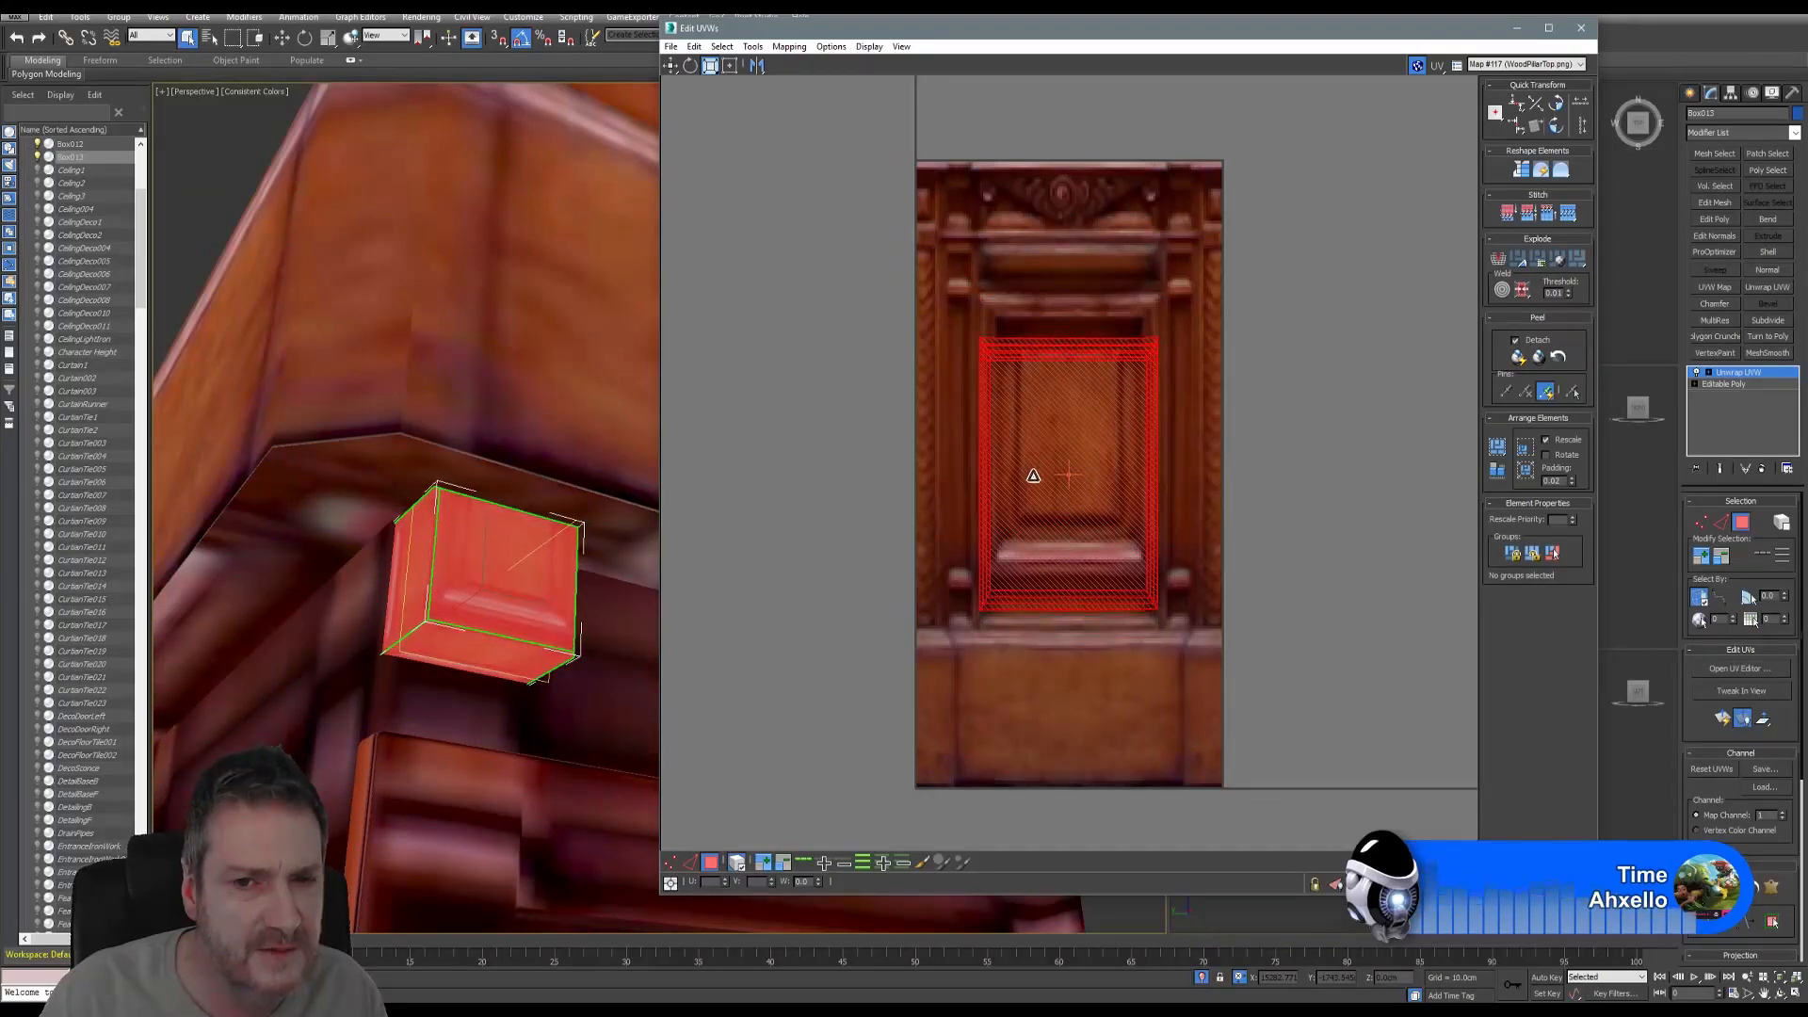
{"action": "left_click", "coordinate": [671, 65]}
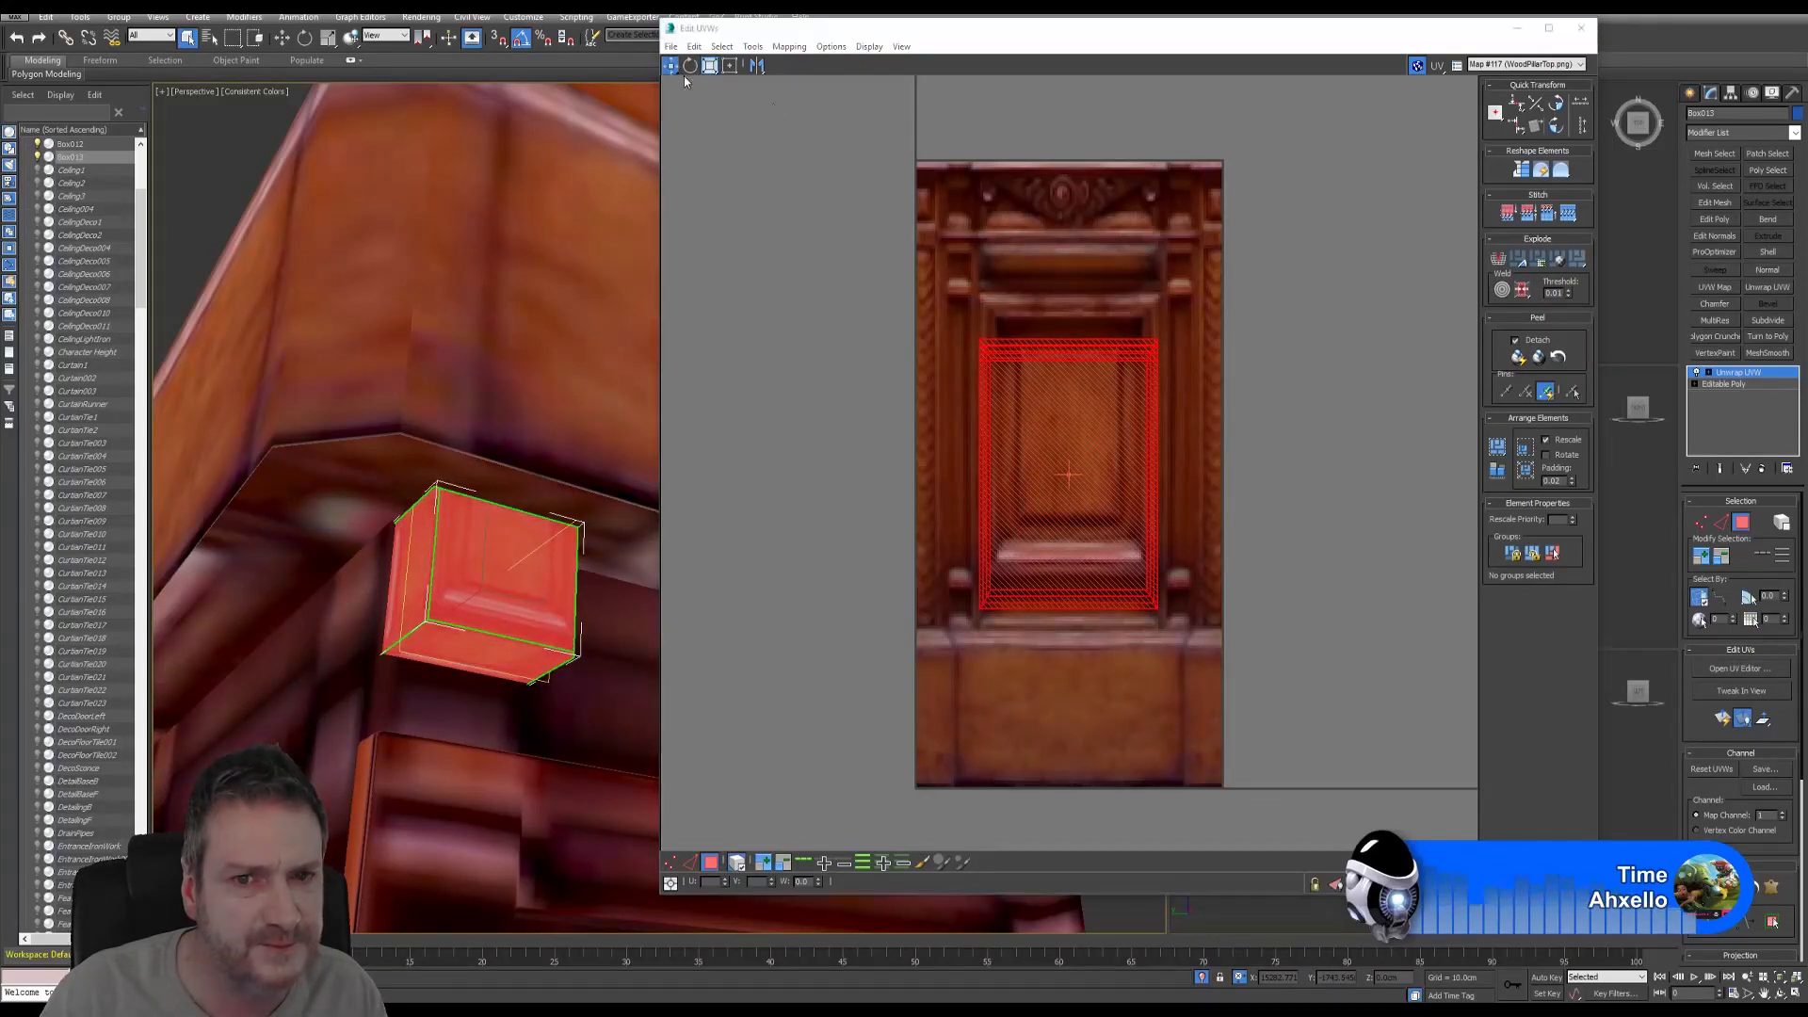
{"action": "left_click_drag", "start_coordinate": [1077, 424], "coordinate": [1080, 386]}
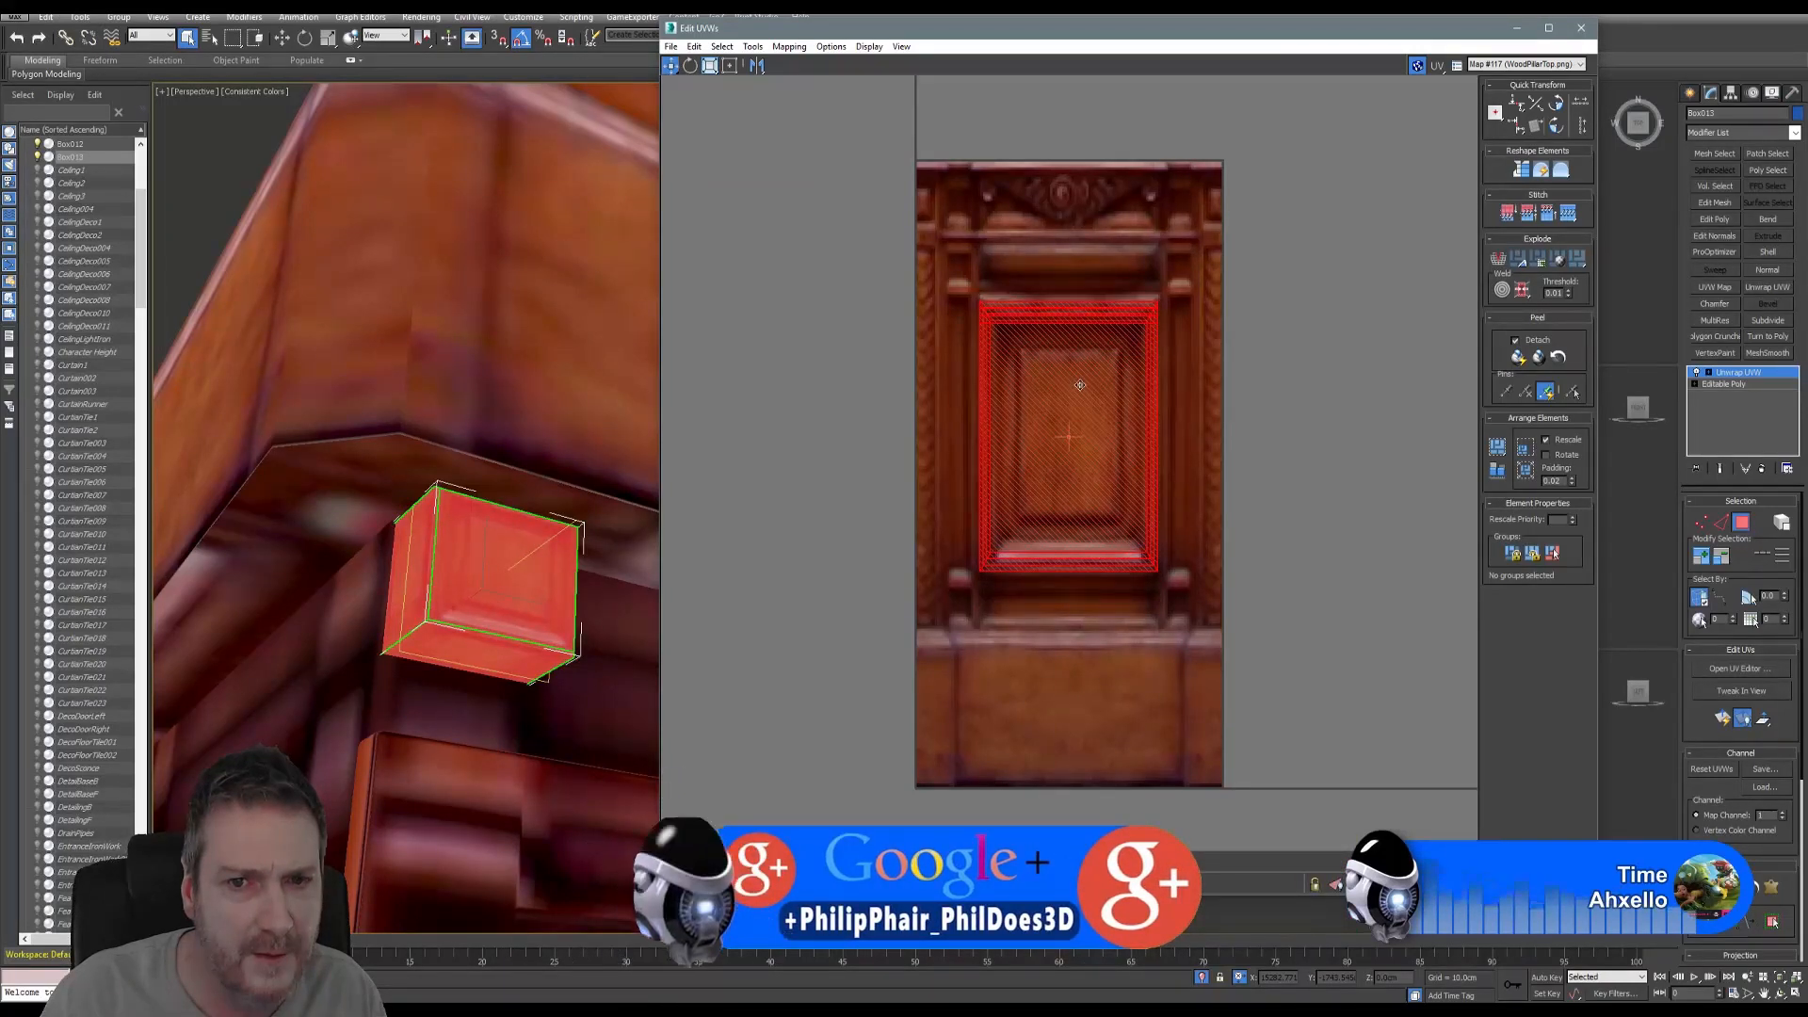
{"action": "left_click", "coordinate": [853, 490]}
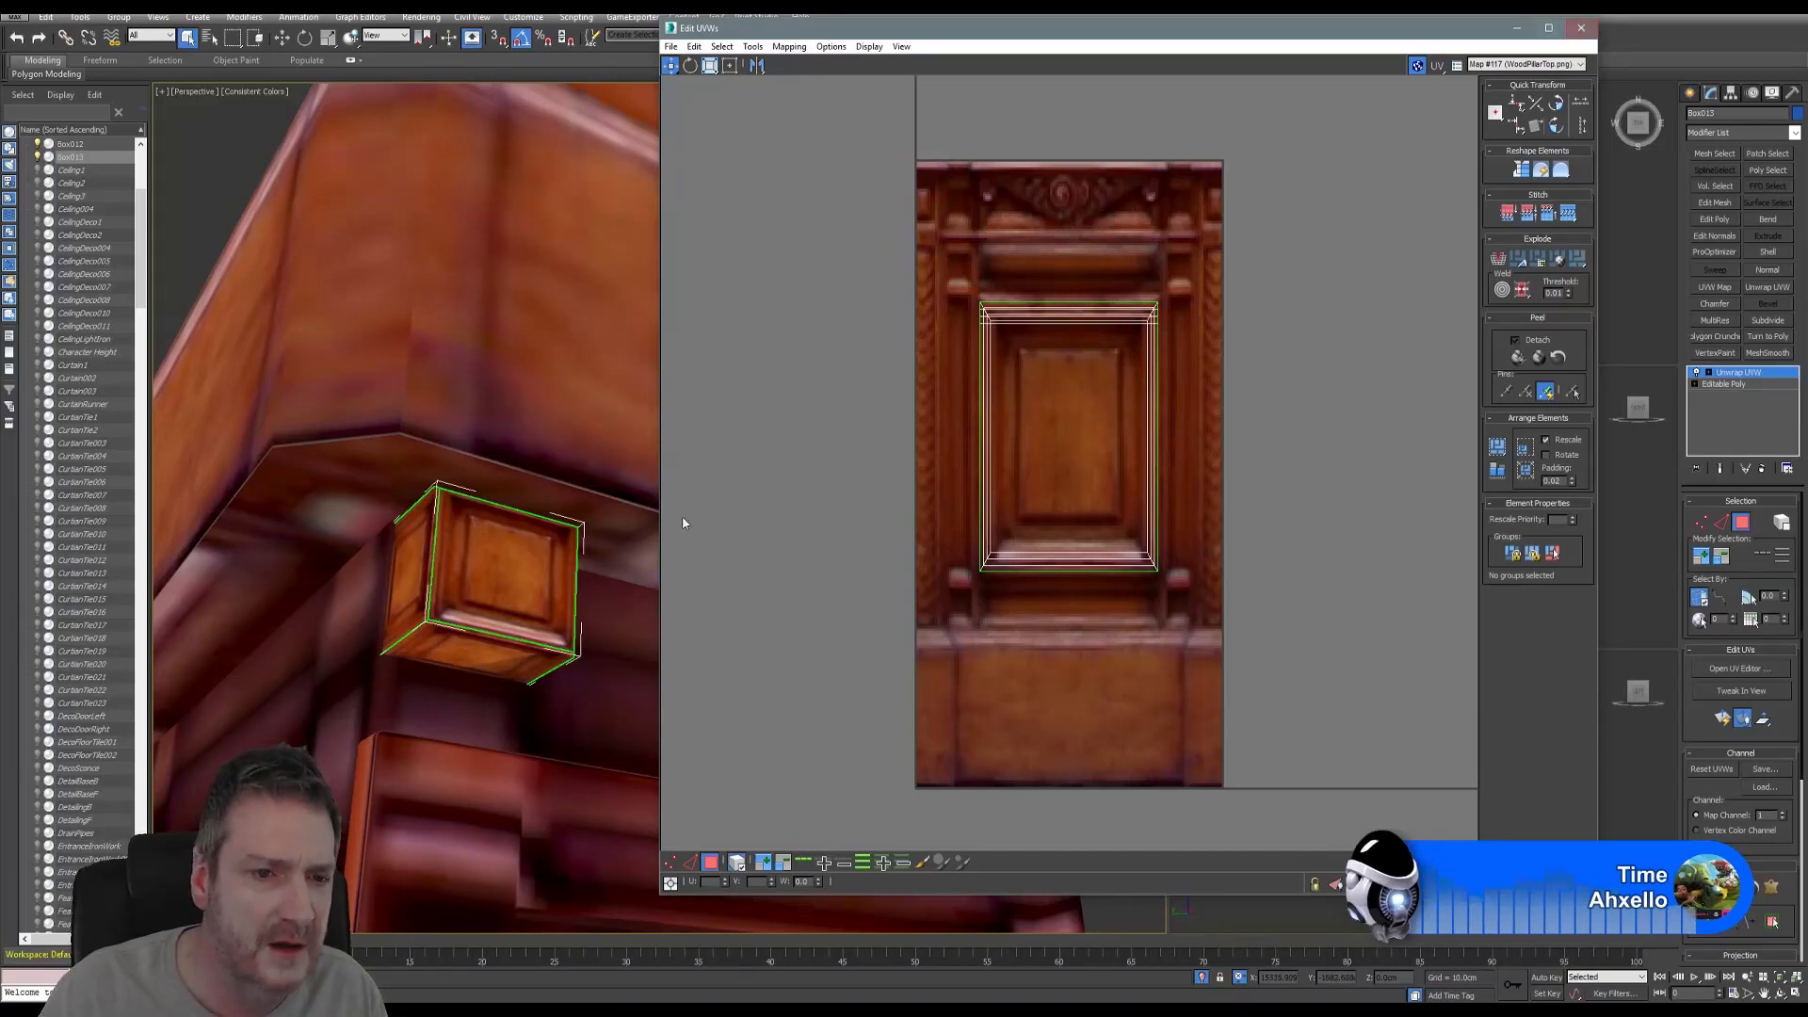
- Orbit around the cube to check the framed-panel mapping, then close the UV editor
{"action": "middle_click_drag", "start_coordinate": [477, 590], "coordinate": [471, 615]}
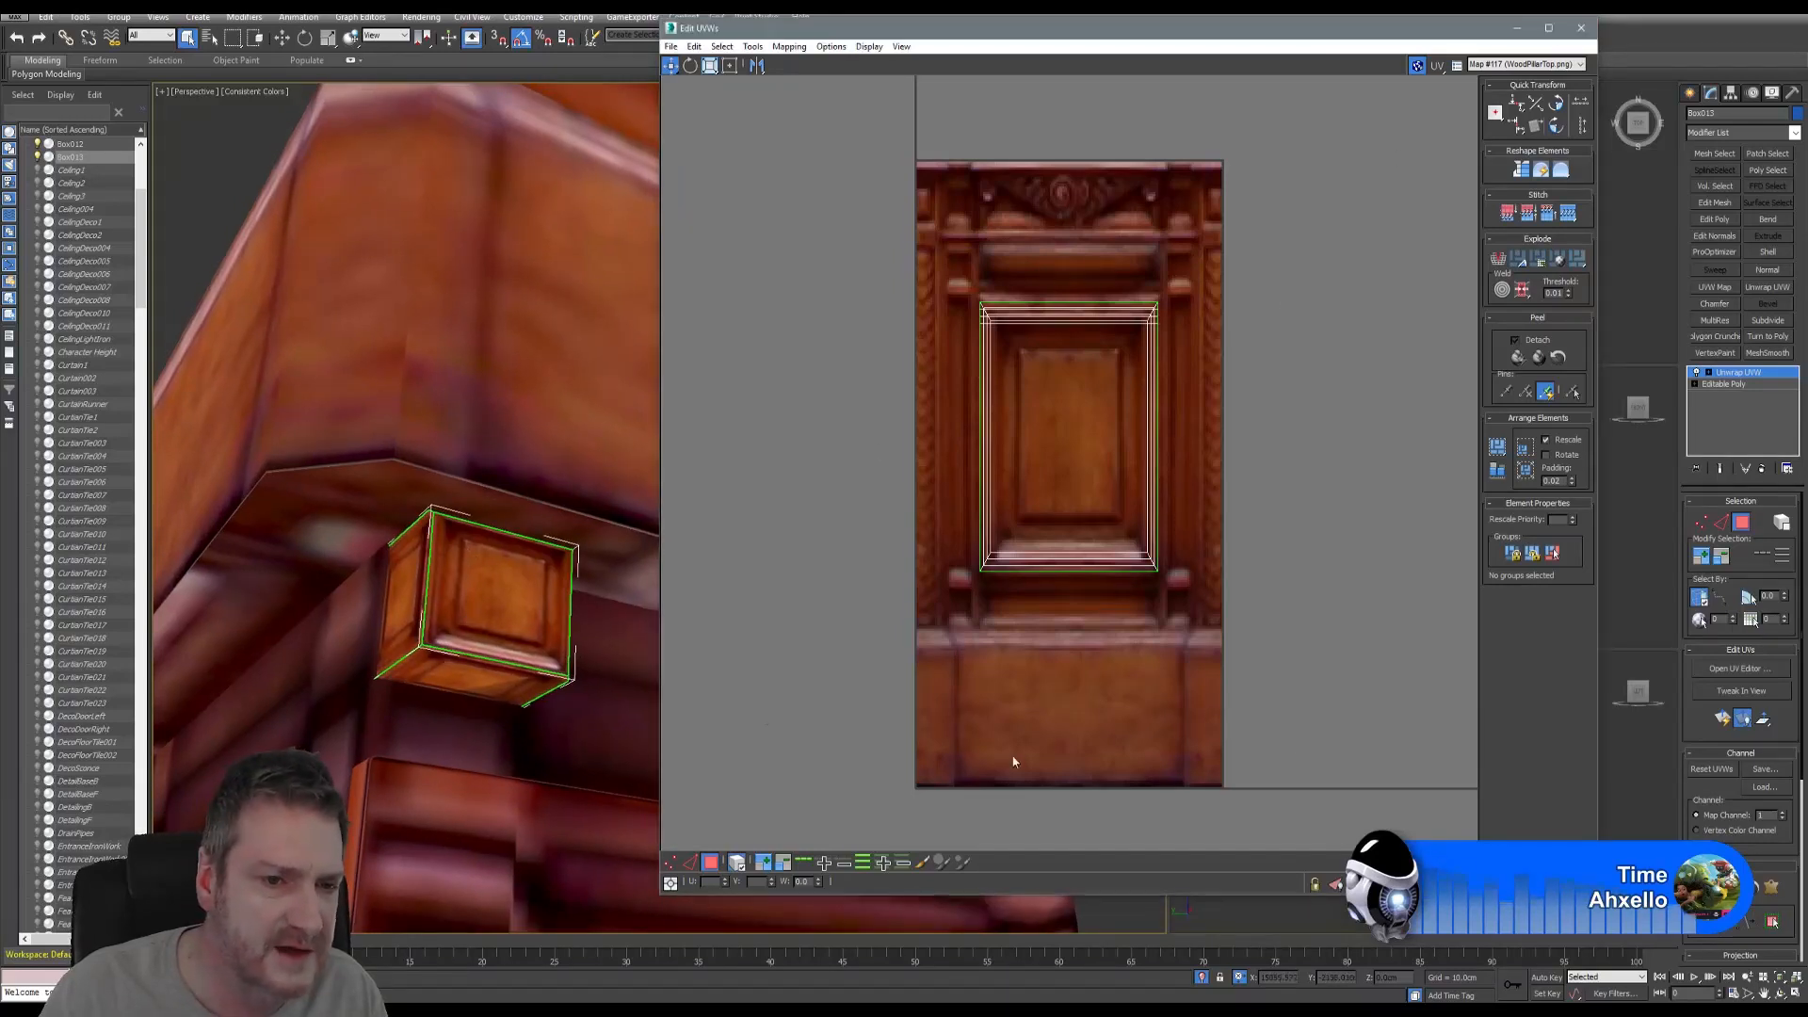
{"action": "left_click", "coordinate": [1778, 994]}
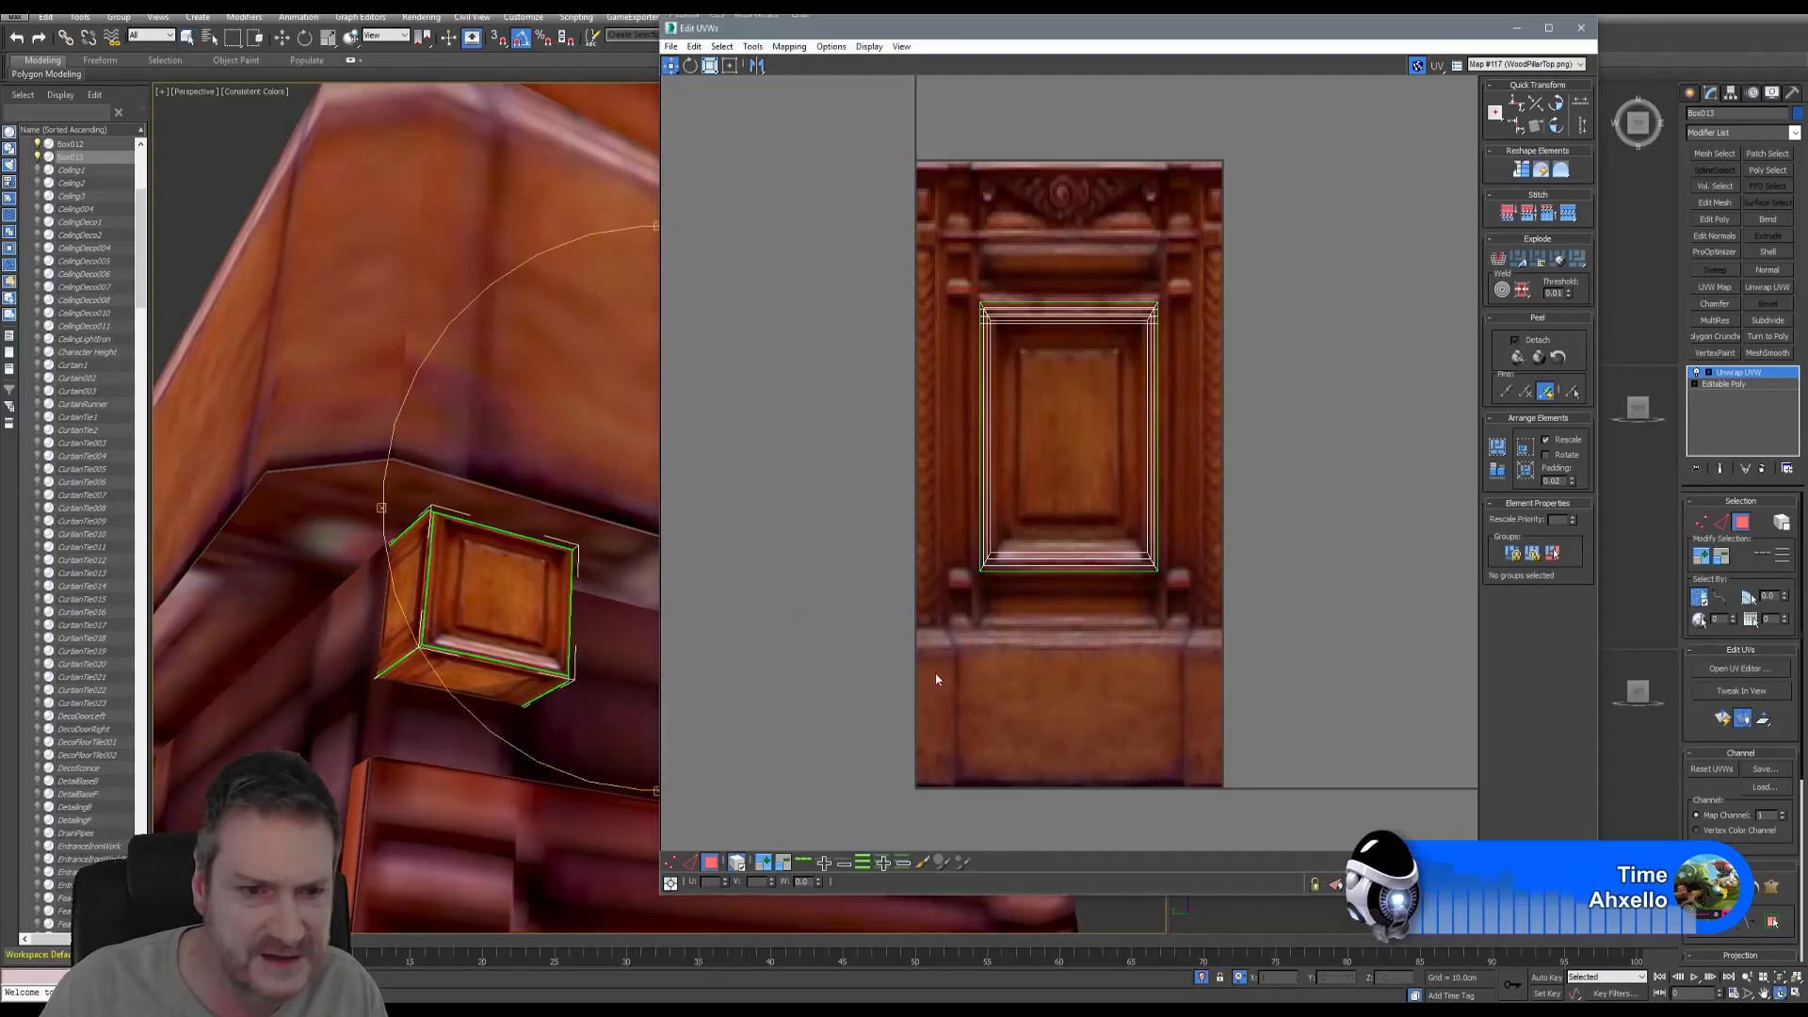
{"action": "mouse_move", "coordinate": [523, 535]}
{"action": "left_mouse_down"}
{"action": "mouse_move", "coordinate": [613, 543]}
{"action": "mouse_move", "coordinate": [500, 547]}
{"action": "left_mouse_up"}
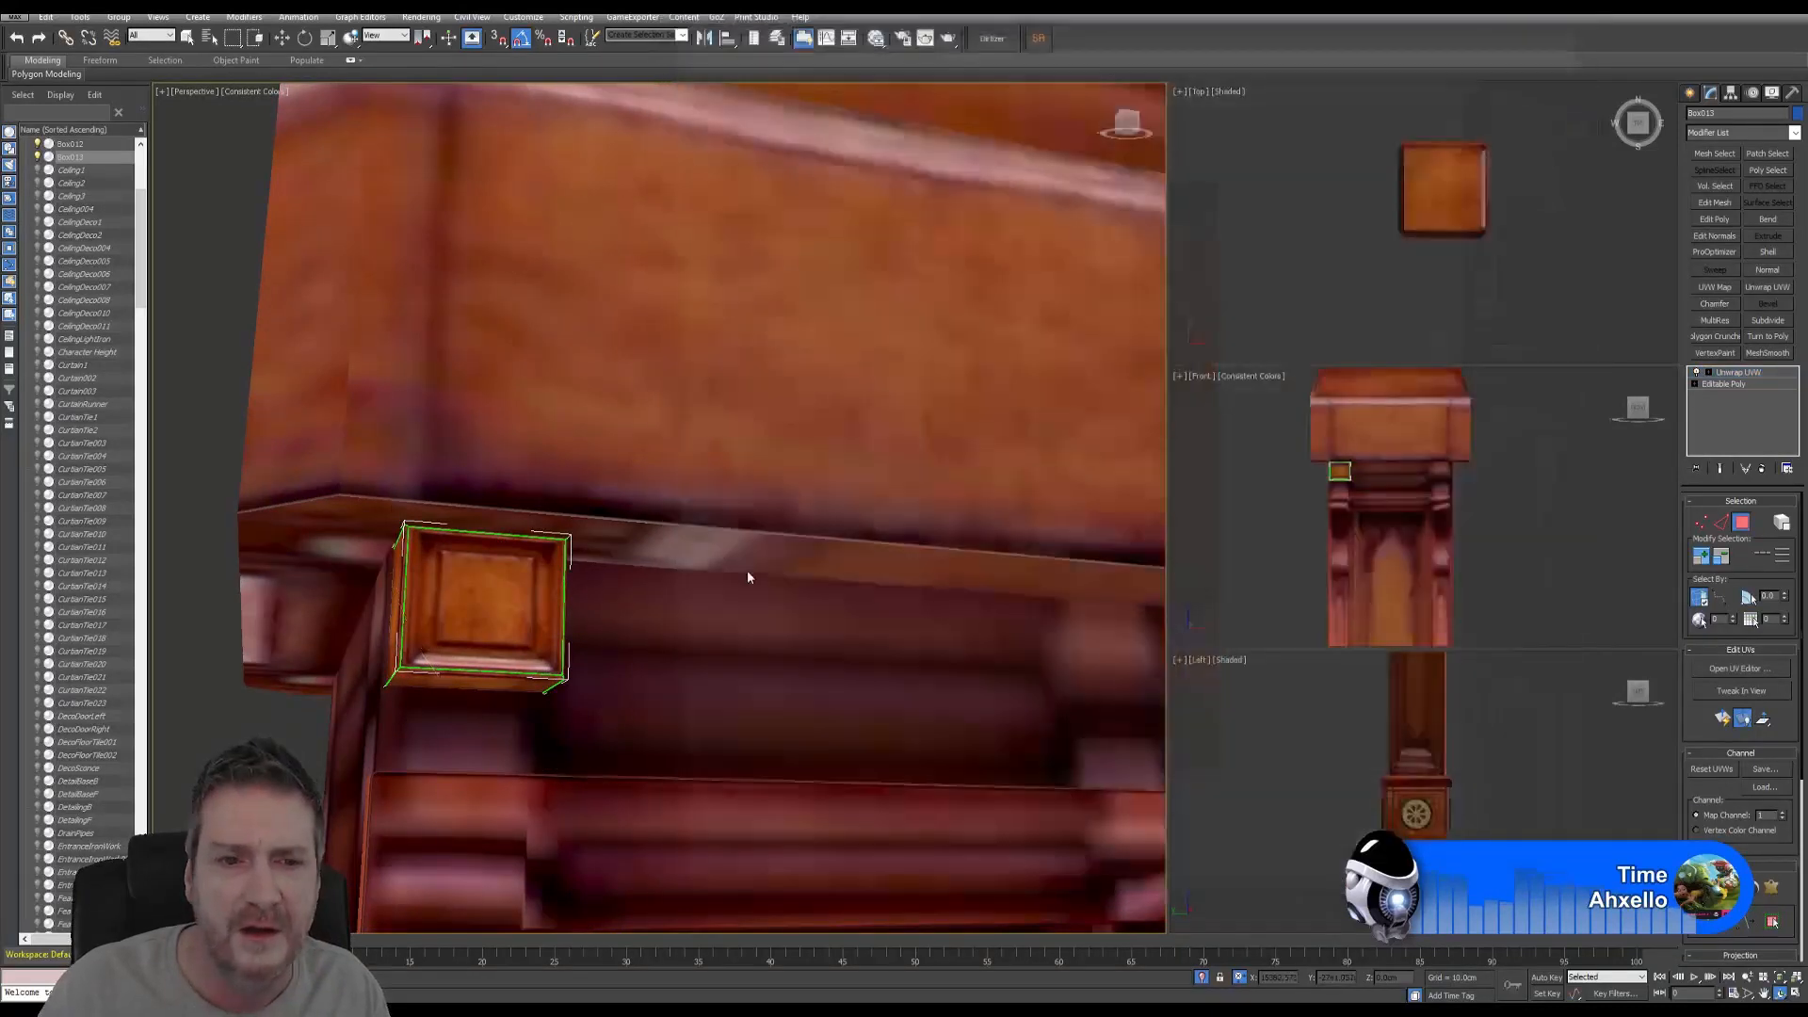
{"action": "left_click", "coordinate": [1581, 28]}
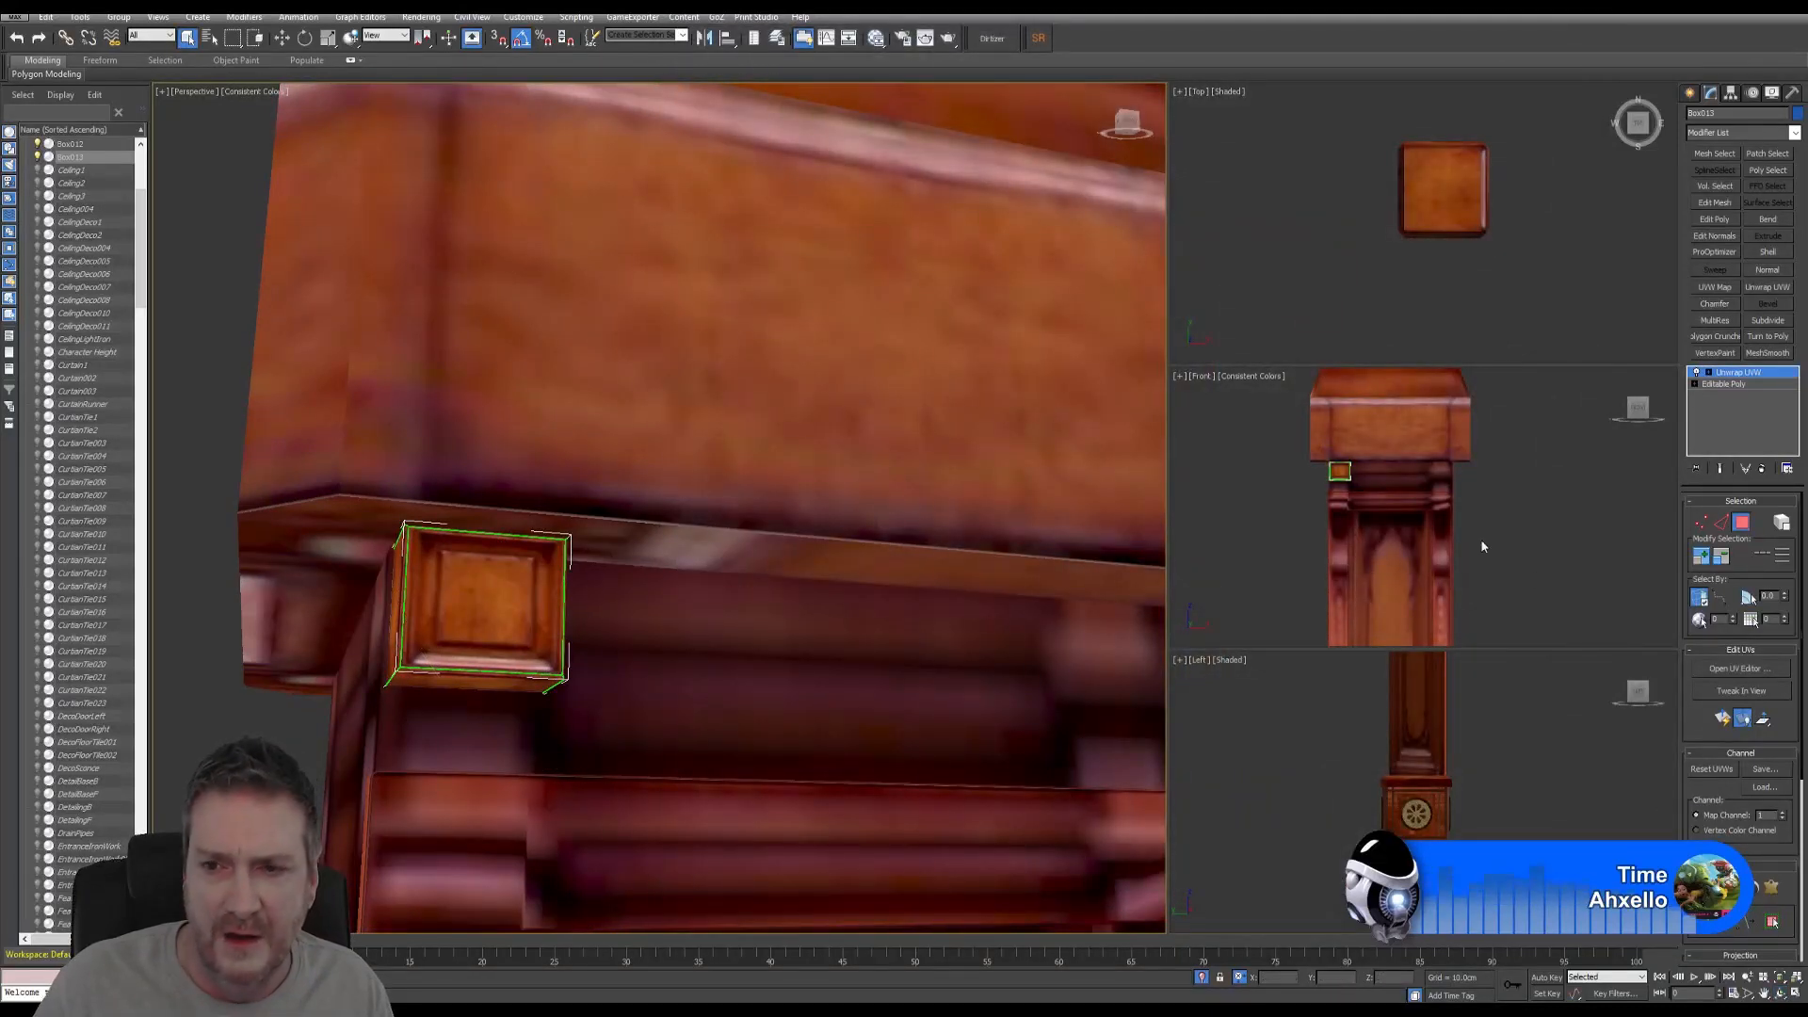
- In a maximized Front view, copy the corner box to the cap's right corner
{"action": "right_click", "coordinate": [1471, 460]}
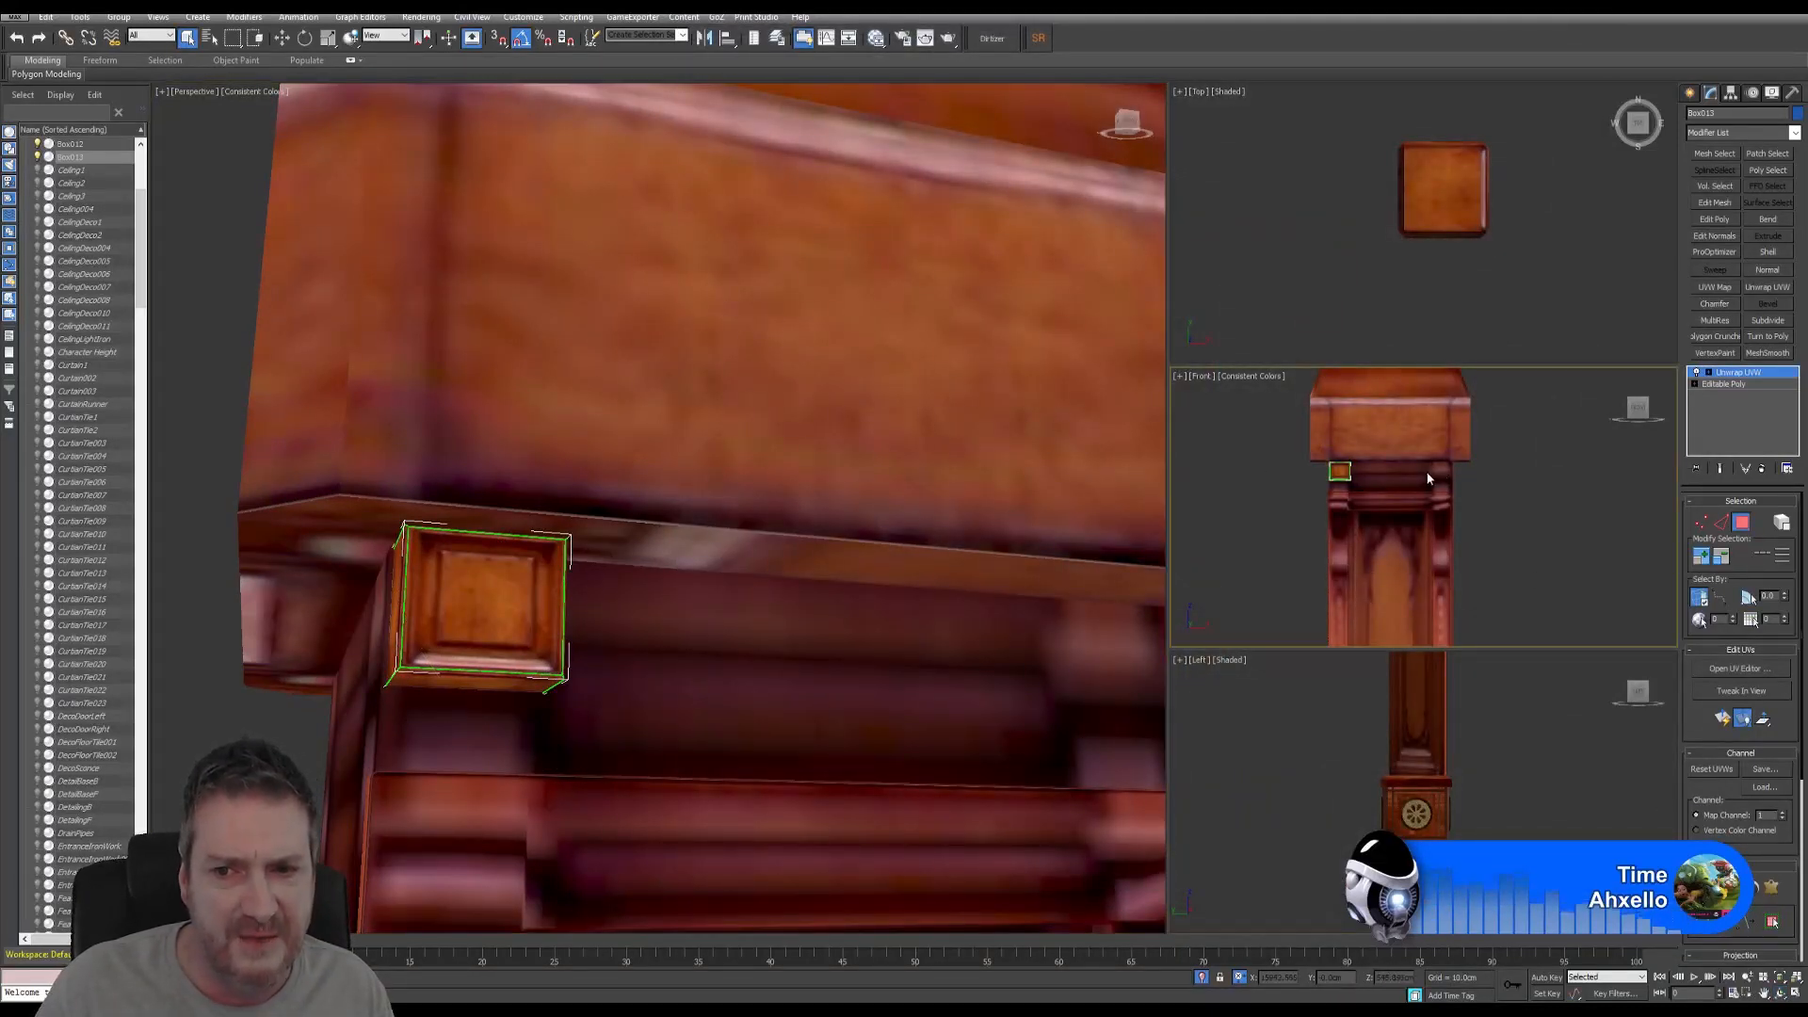
{"action": "left_click", "coordinate": [1793, 994]}
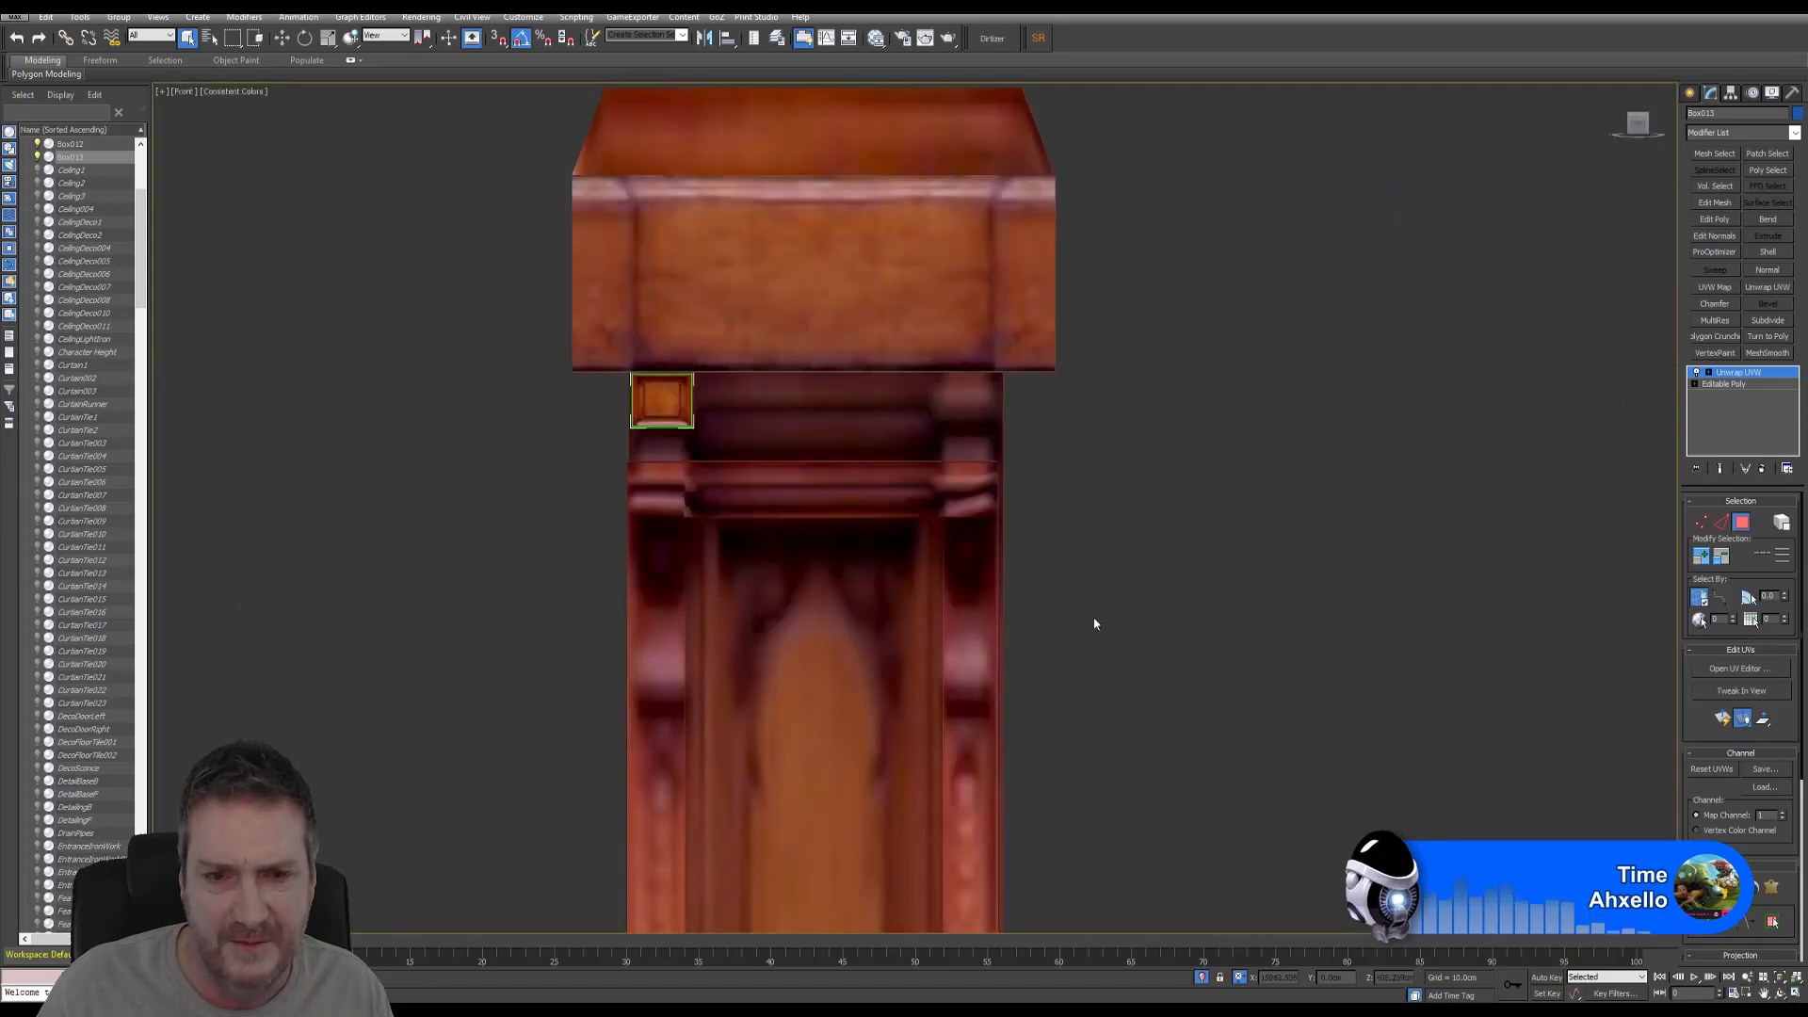
{"action": "left_click", "coordinate": [1746, 524]}
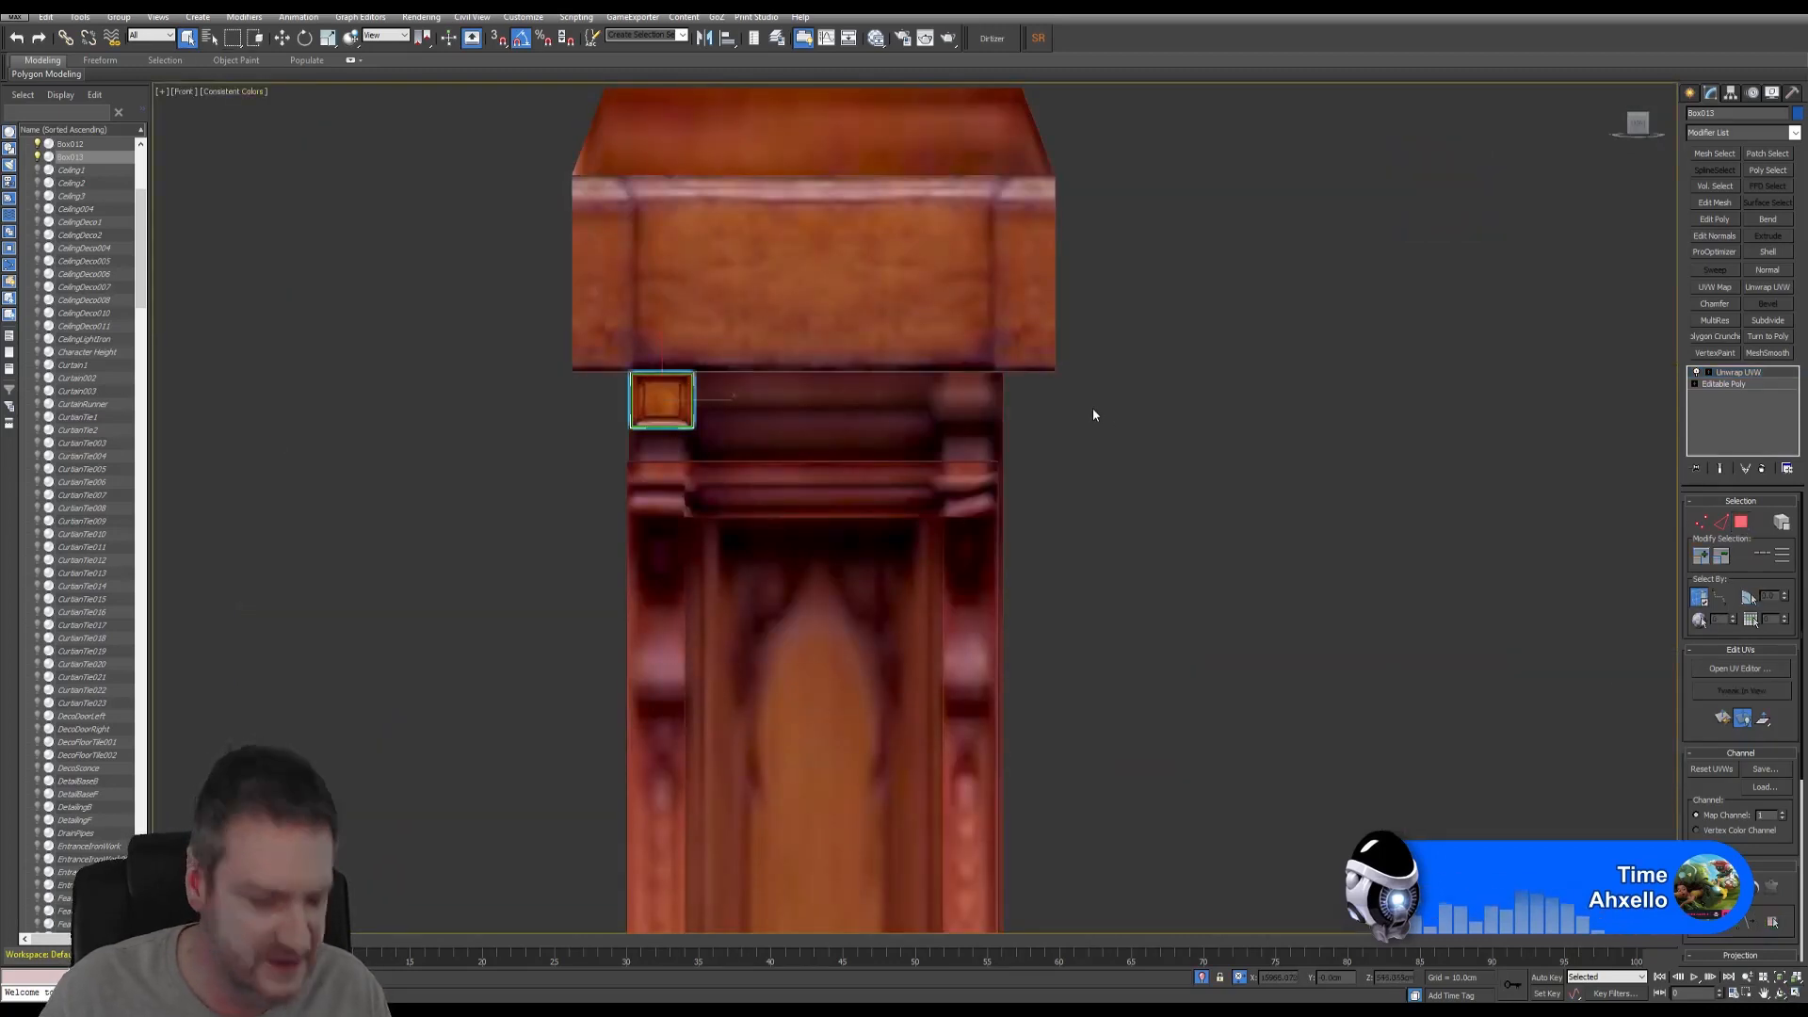
{"action": "left_click", "coordinate": [282, 38]}
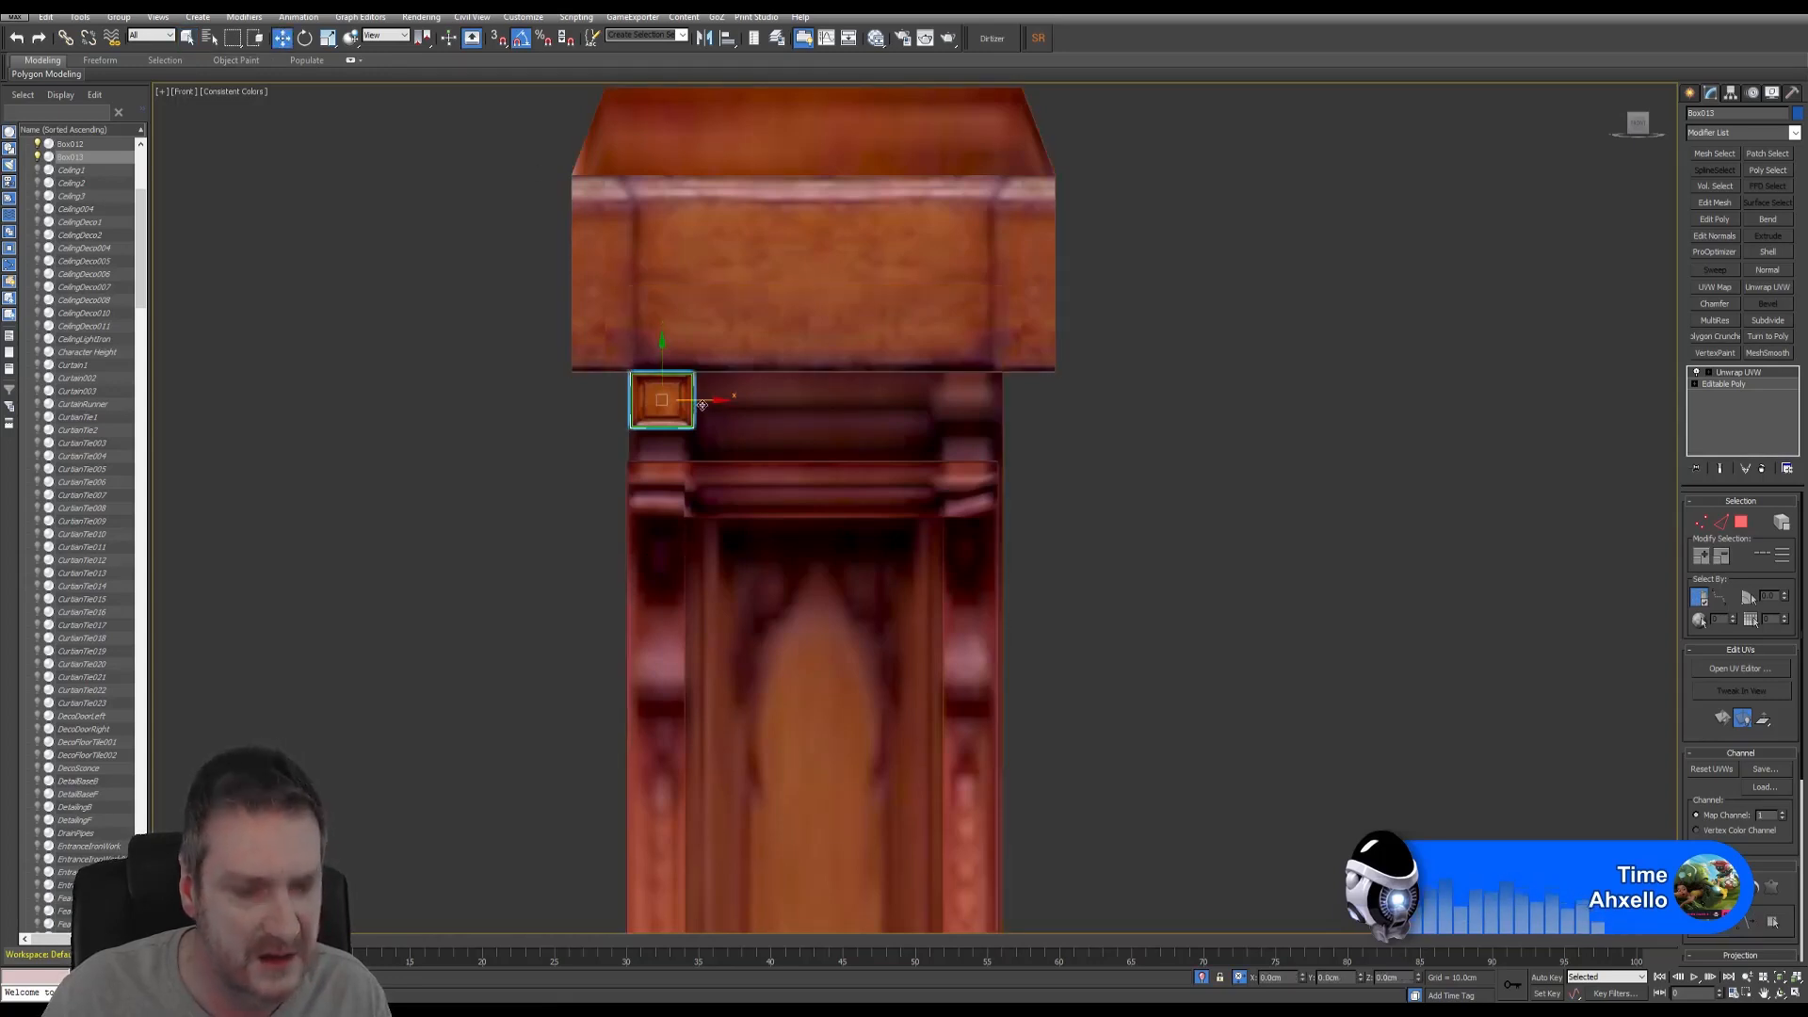
{"action": "left_click_drag", "start_coordinate": [703, 403], "coordinate": [1006, 401], "text": "shift"}
{"action": "left_click", "coordinate": [891, 565]}
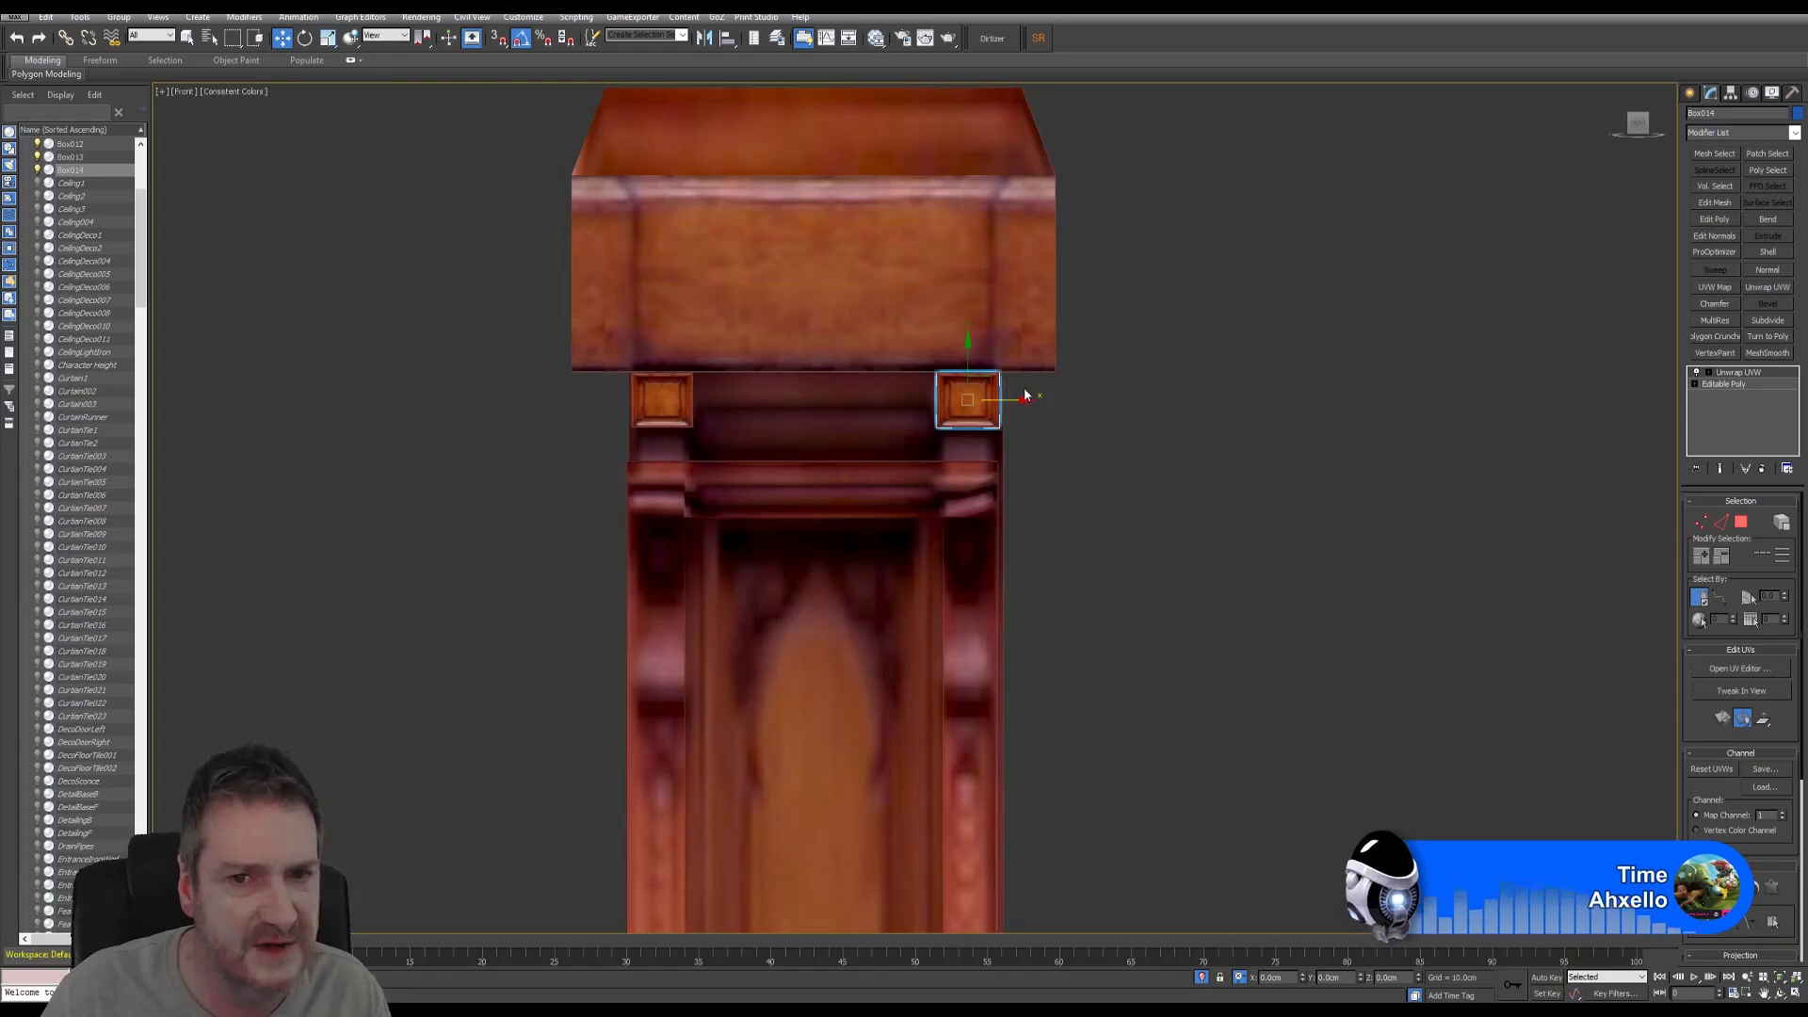
{"action": "left_click_drag", "start_coordinate": [969, 361], "coordinate": [968, 405]}
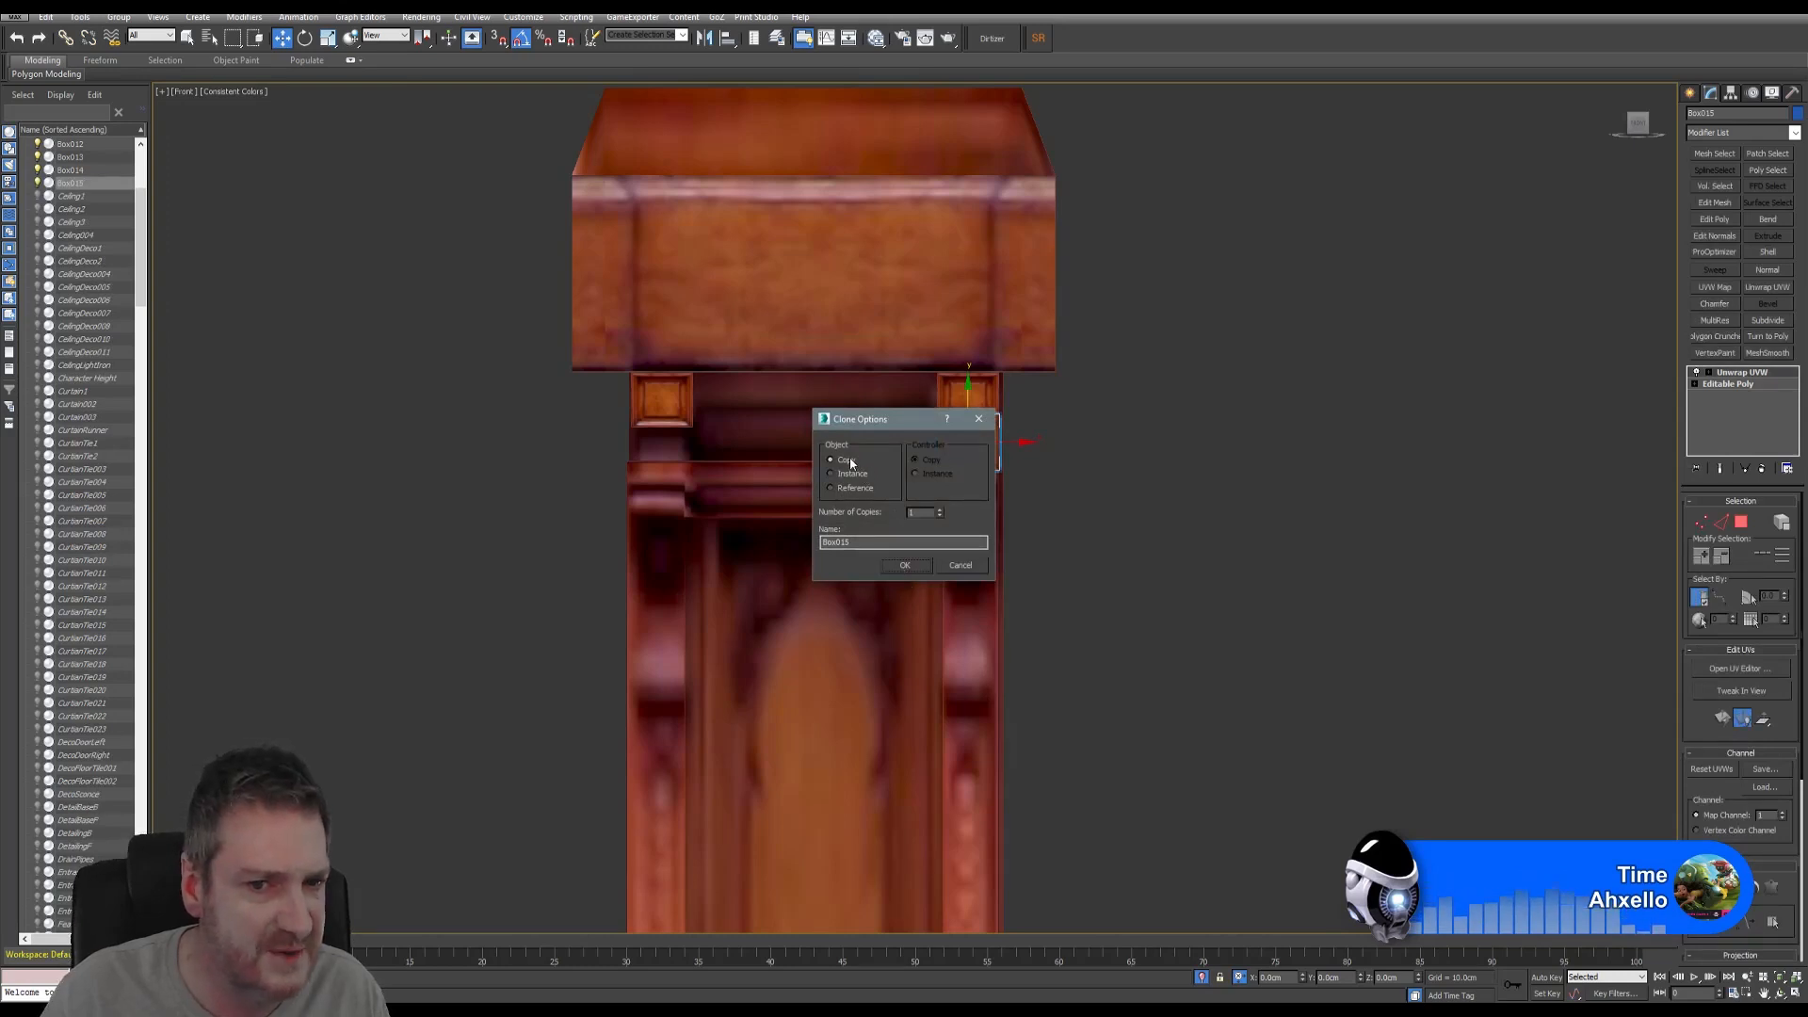
- Copy the right corner box below itself, scale it to about 92%, and align it underneath
{"action": "left_click", "coordinate": [904, 565]}
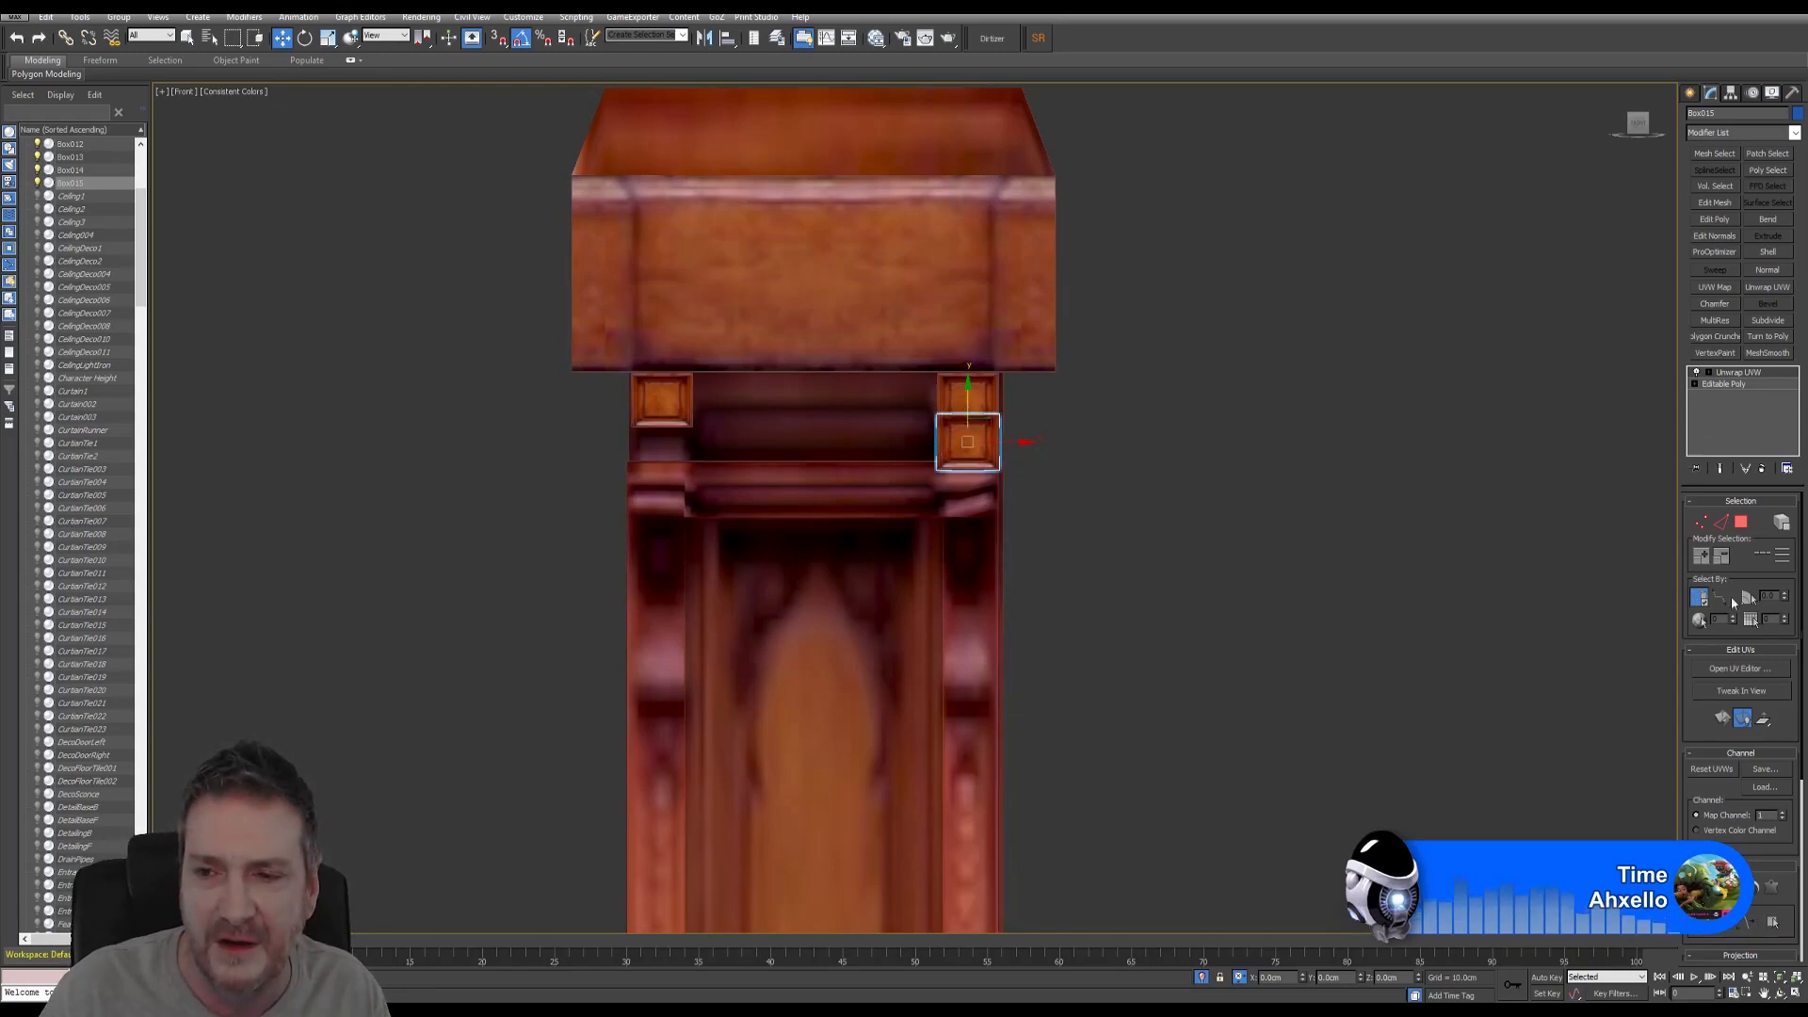
{"action": "left_click", "coordinate": [329, 44]}
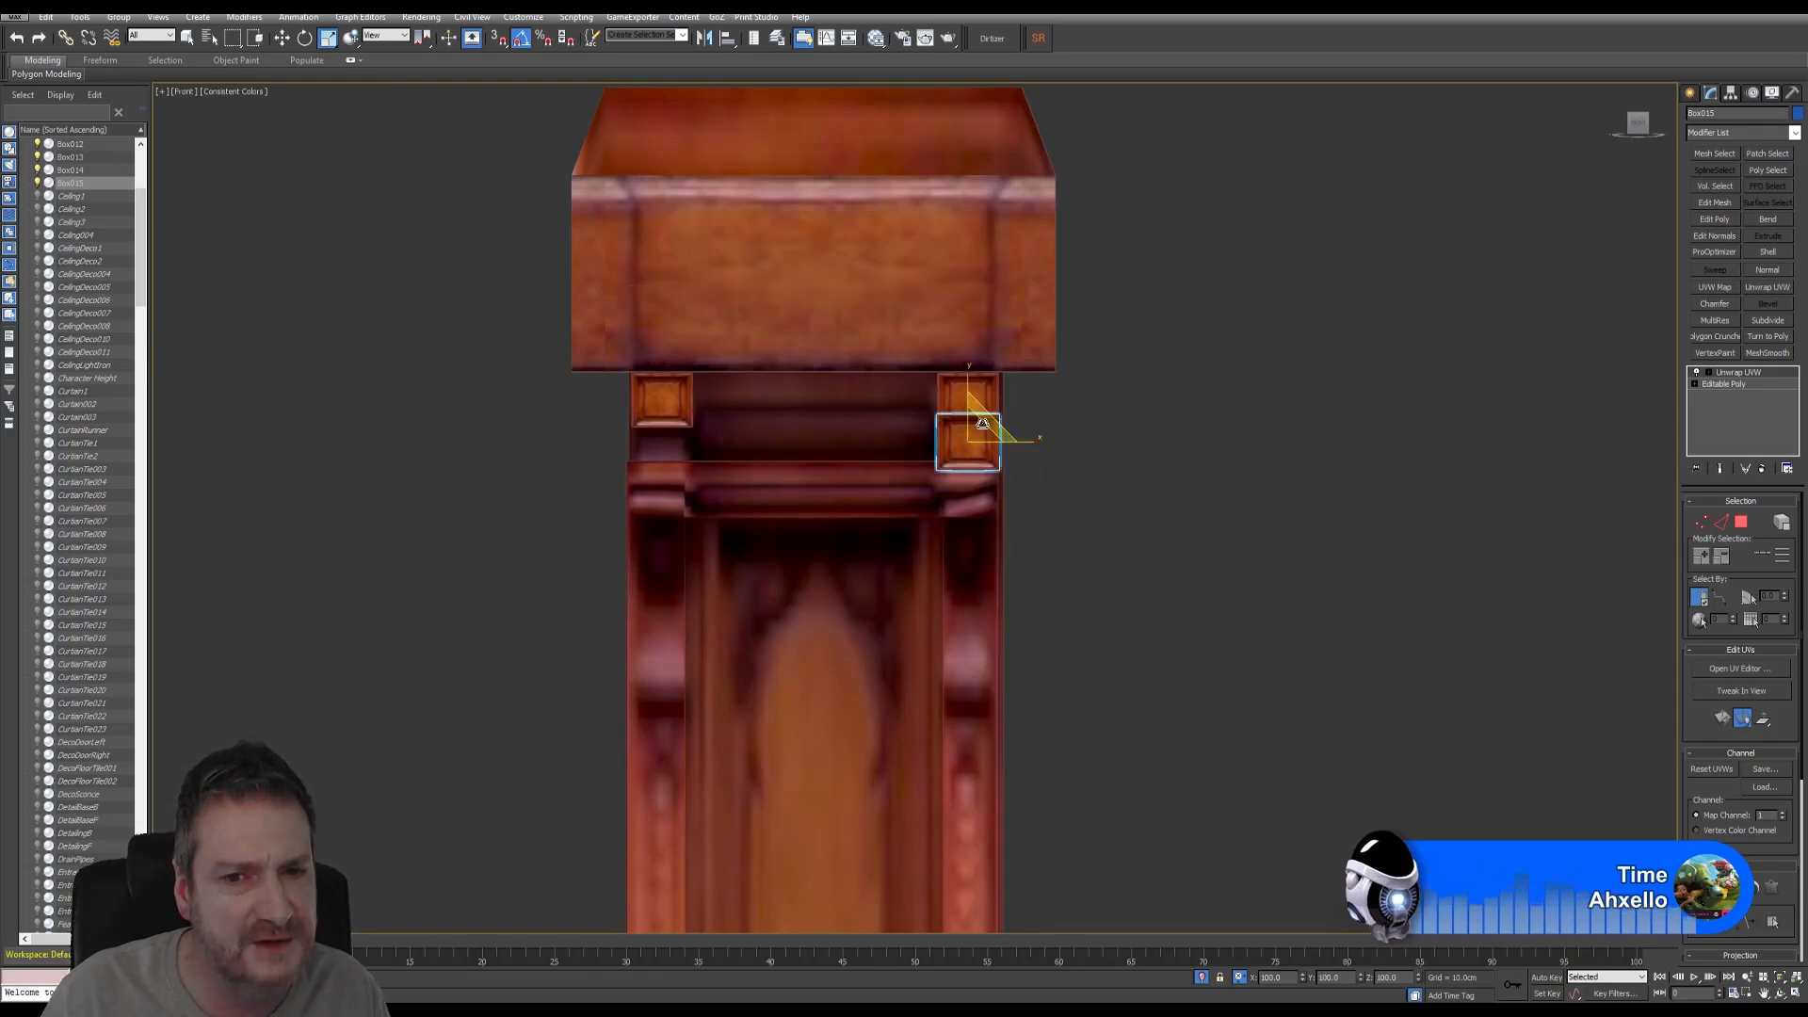
{"action": "left_click_drag", "start_coordinate": [980, 424], "coordinate": [978, 437]}
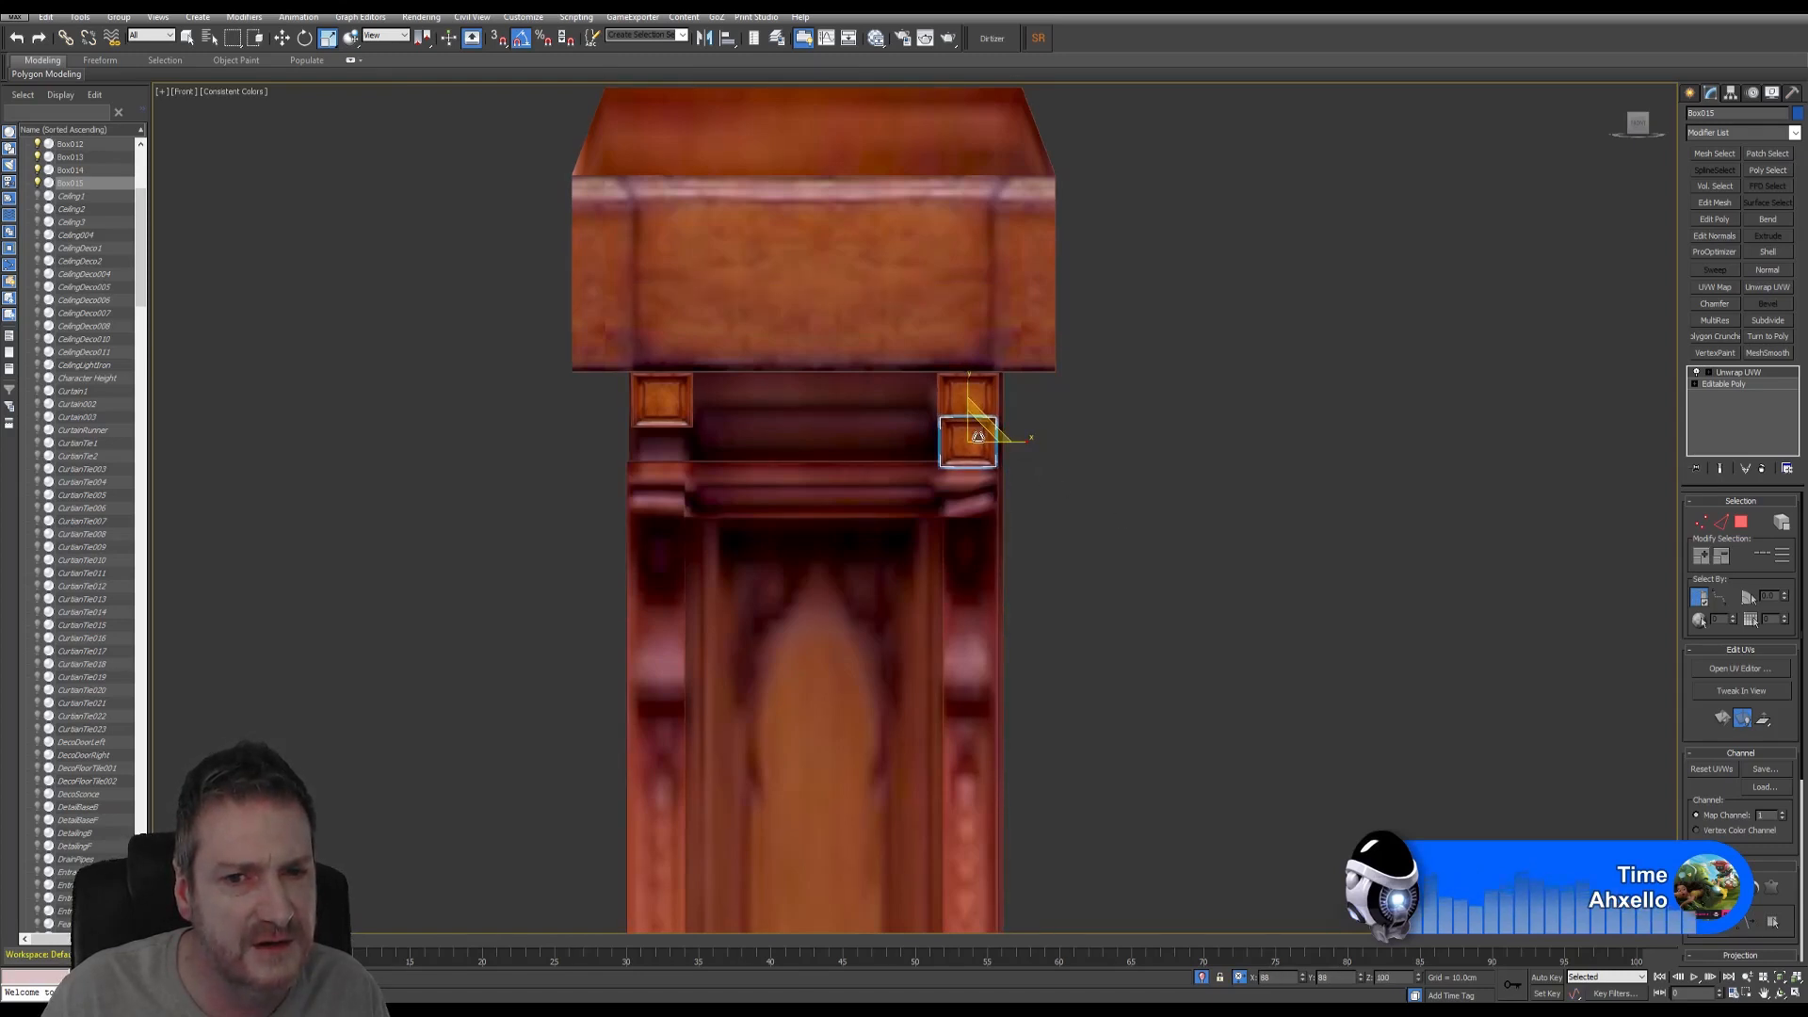
{"action": "scroll", "coordinate": [979, 438], "scroll_direction": "up", "scroll_amount": 8}
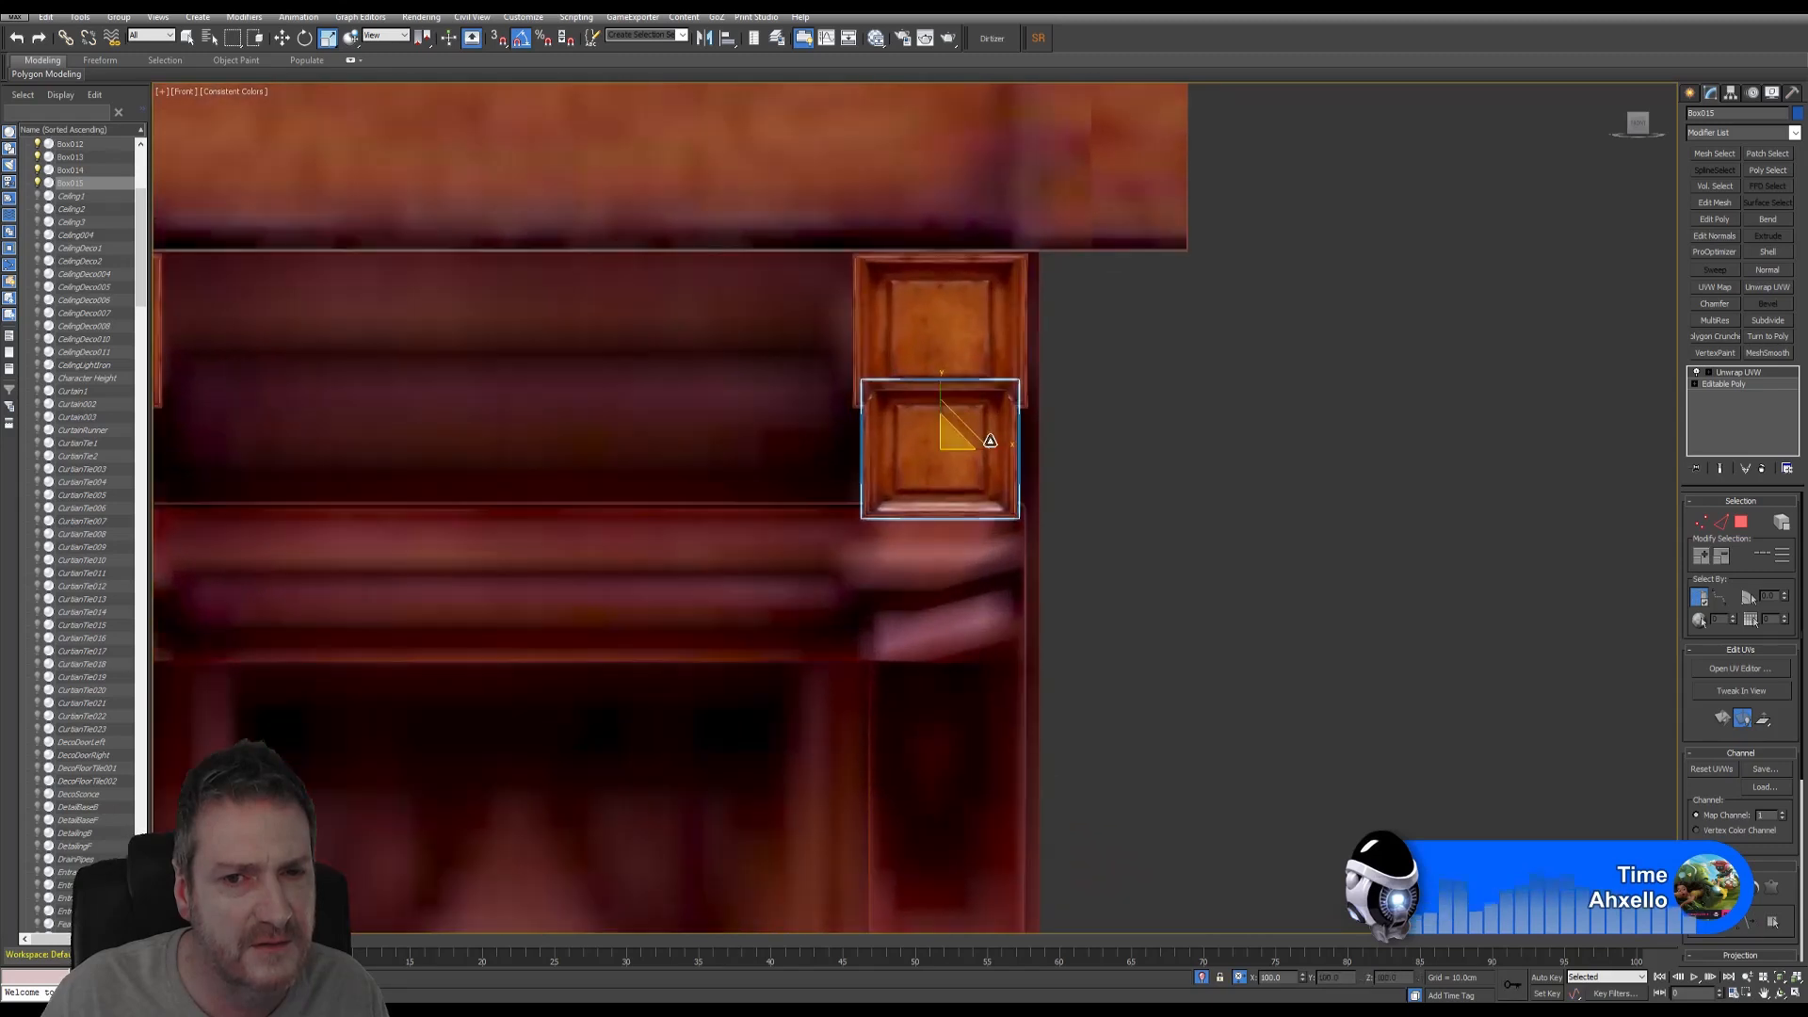
{"action": "left_click_drag", "start_coordinate": [953, 435], "coordinate": [957, 443]}
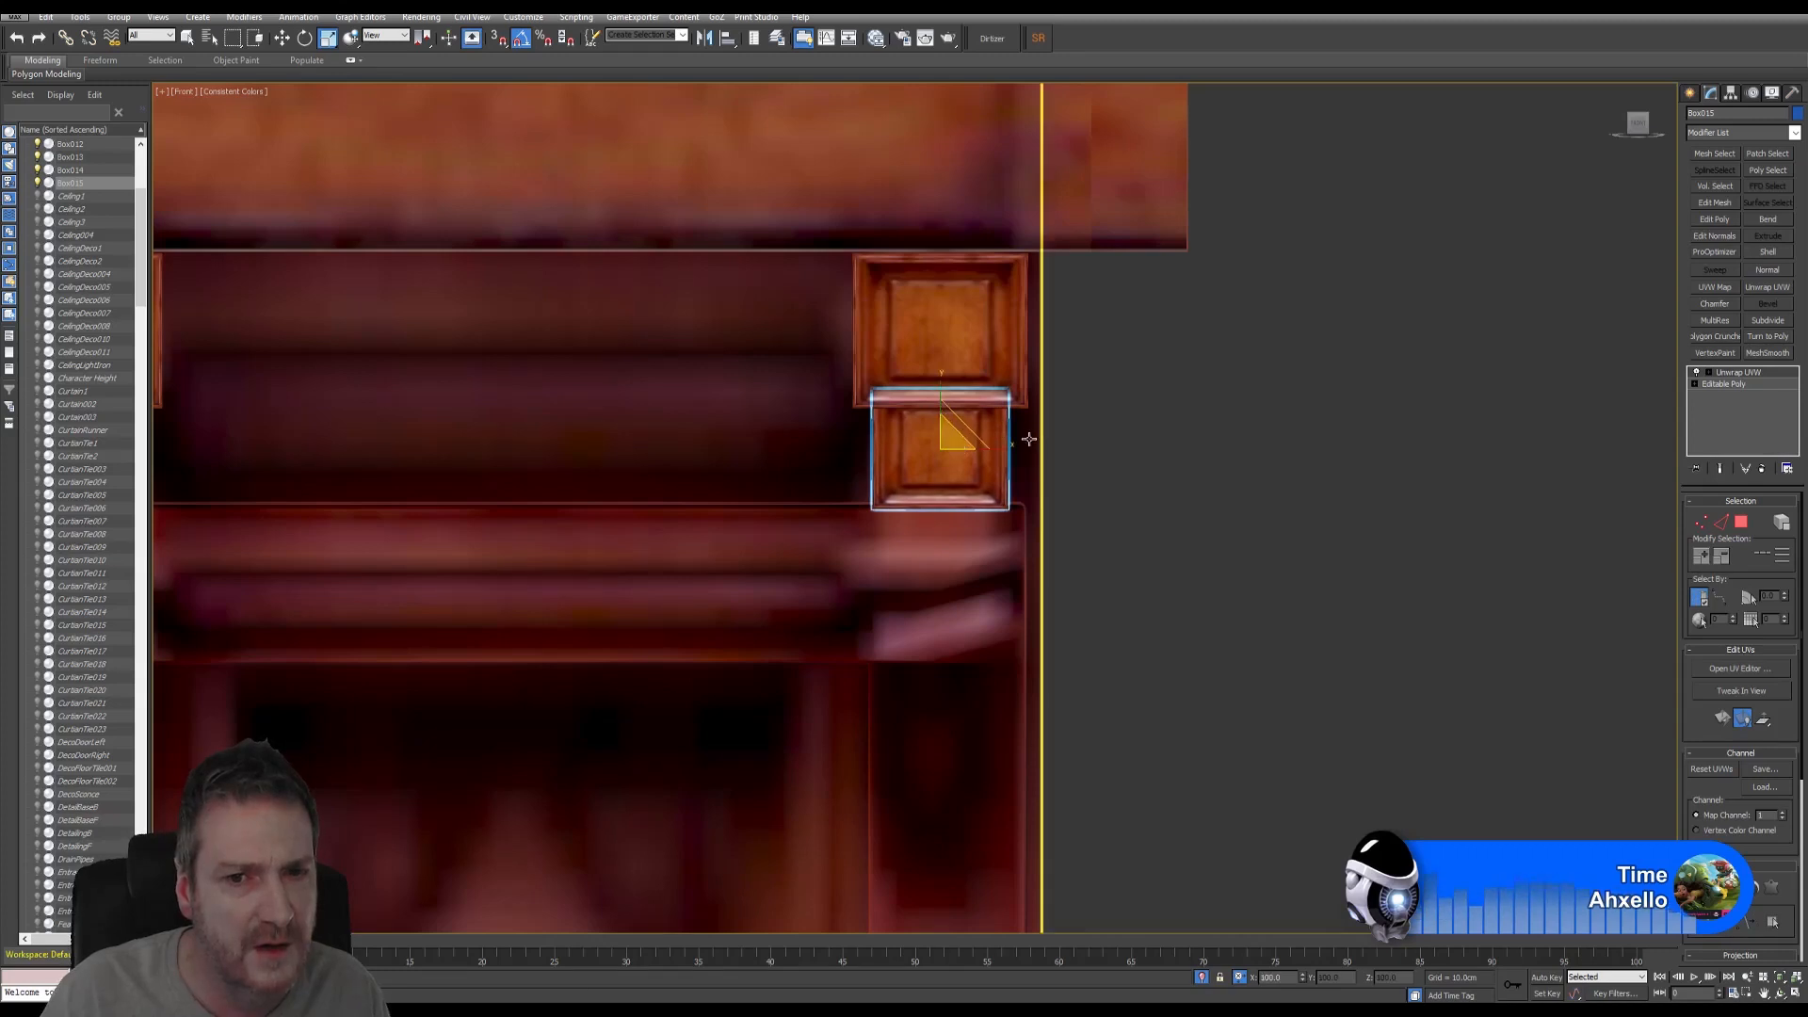
{"action": "left_click", "coordinate": [281, 38]}
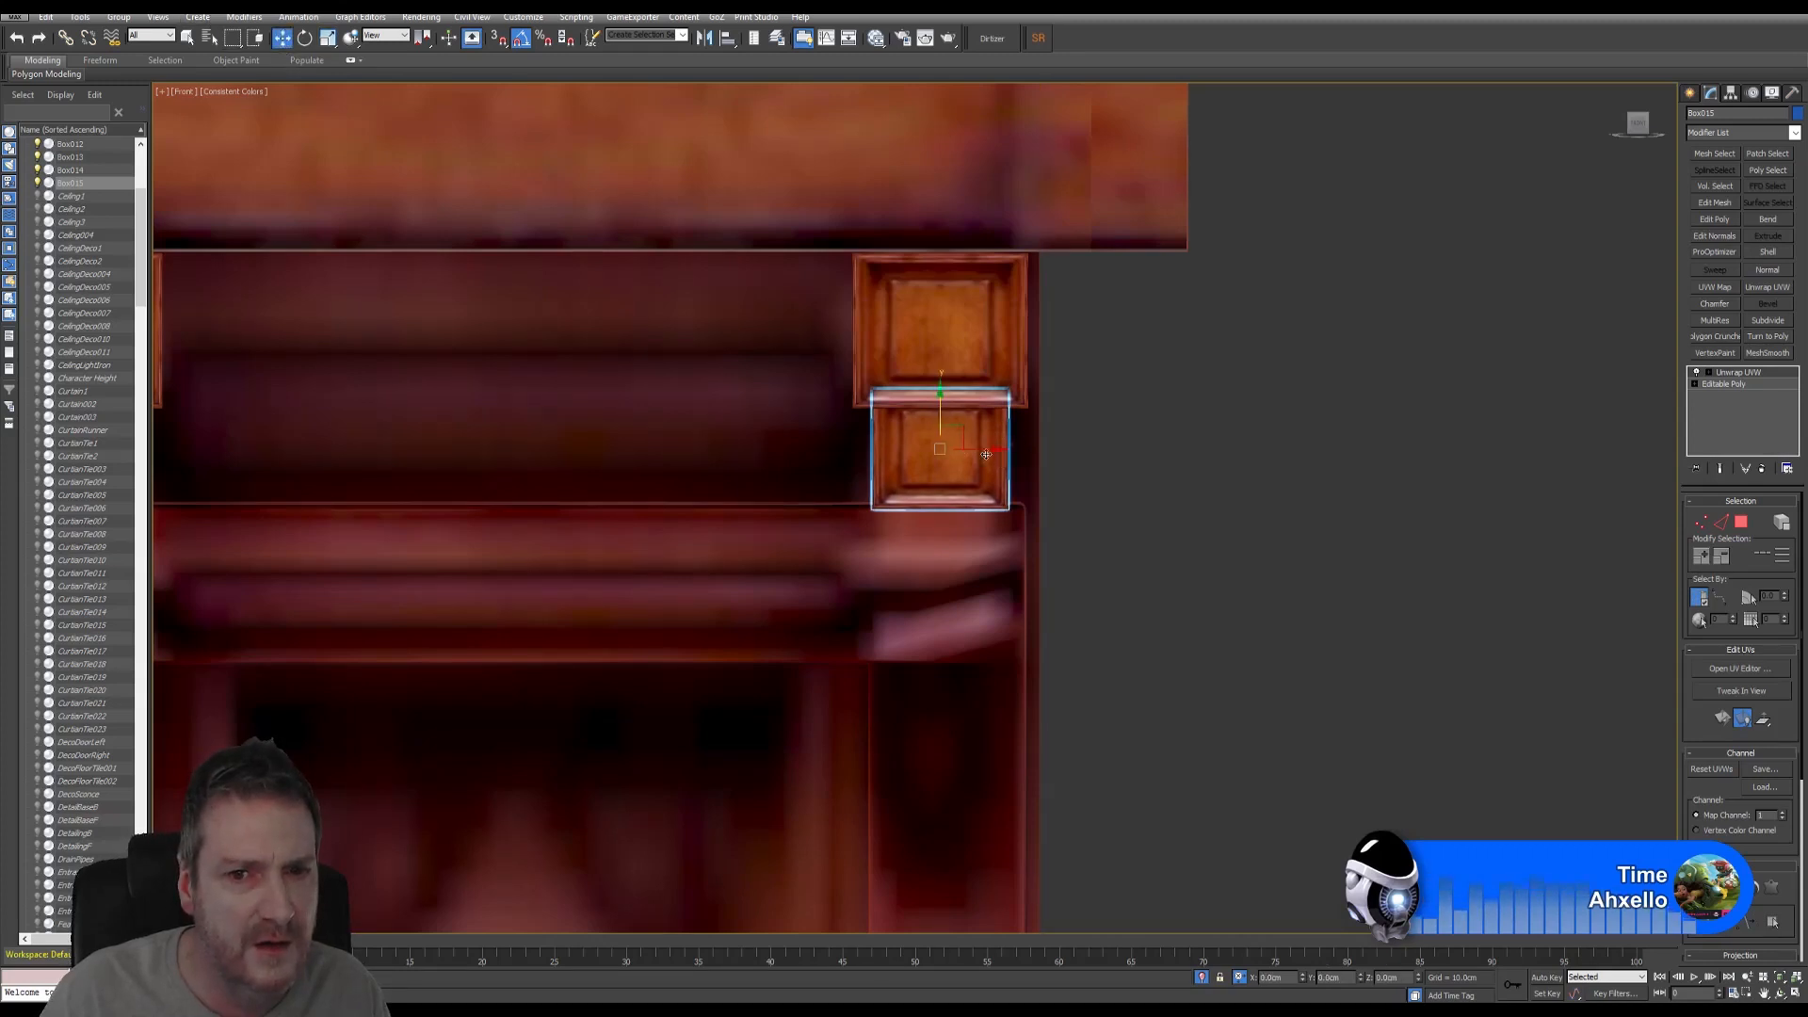
{"action": "left_click_drag", "start_coordinate": [982, 451], "coordinate": [987, 497]}
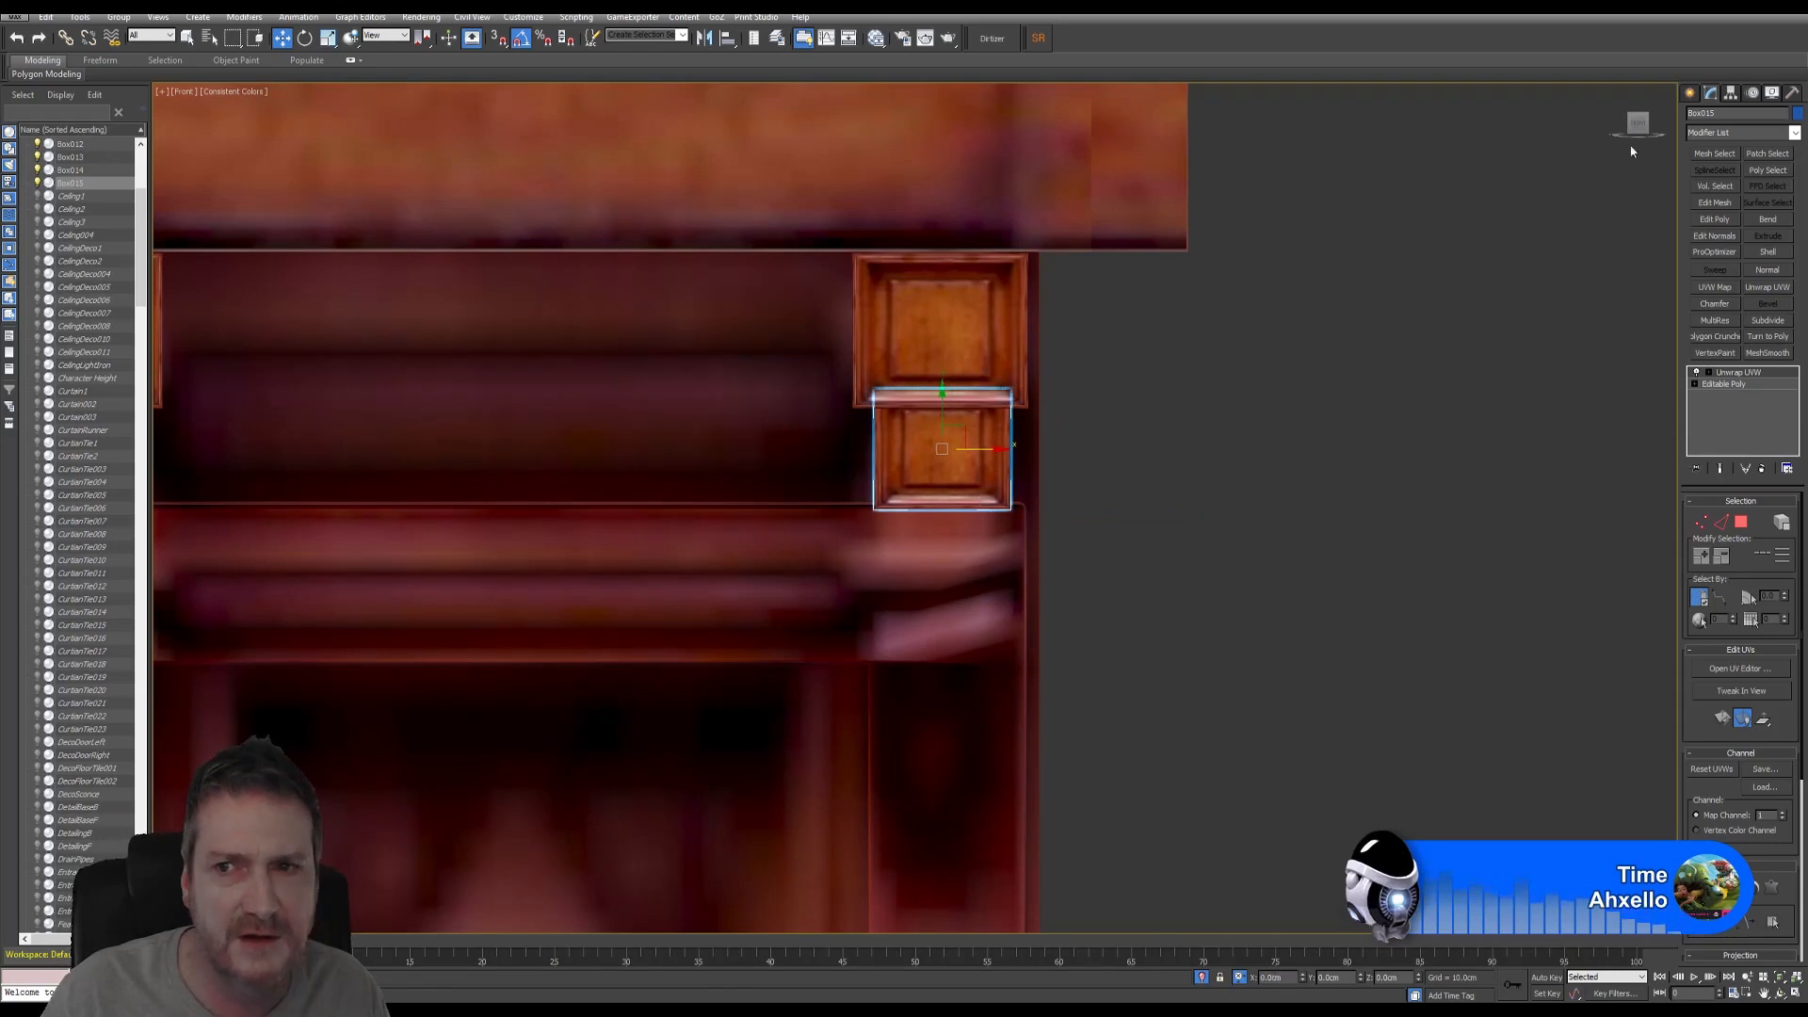
{"action": "left_click", "coordinate": [1740, 669]}
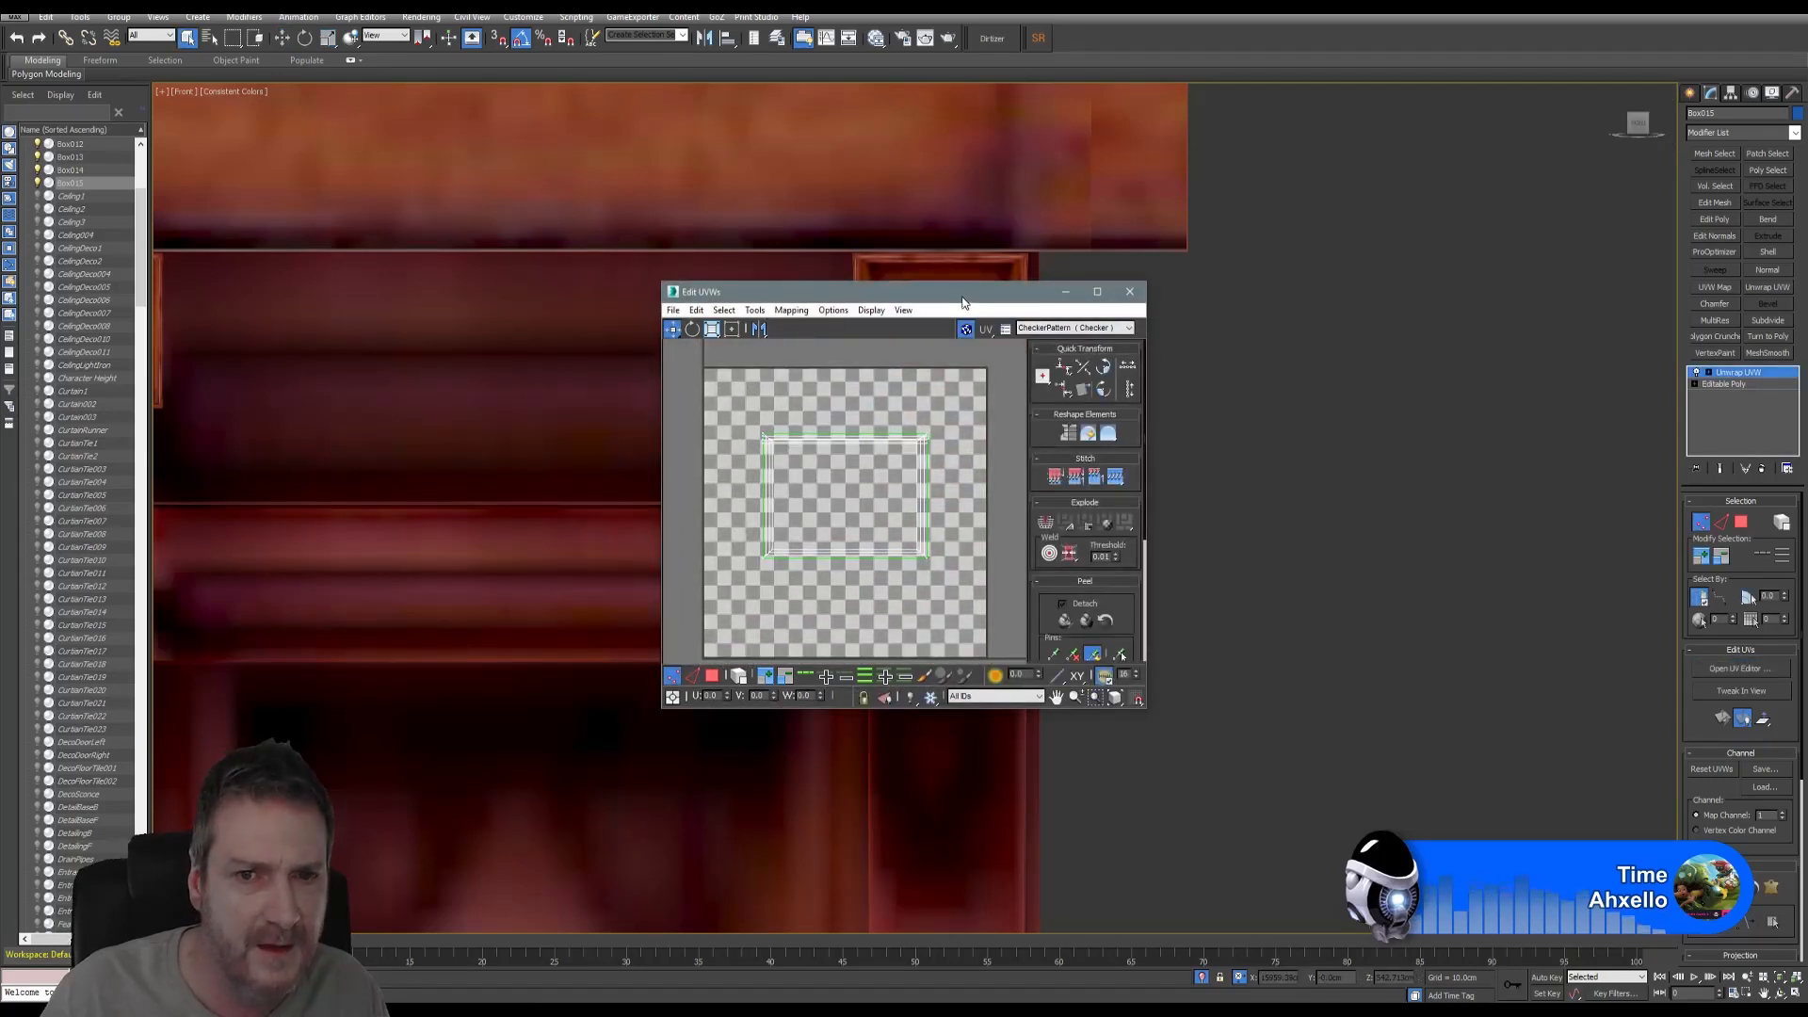
{"action": "left_click_drag", "start_coordinate": [963, 301], "coordinate": [1102, 127]}
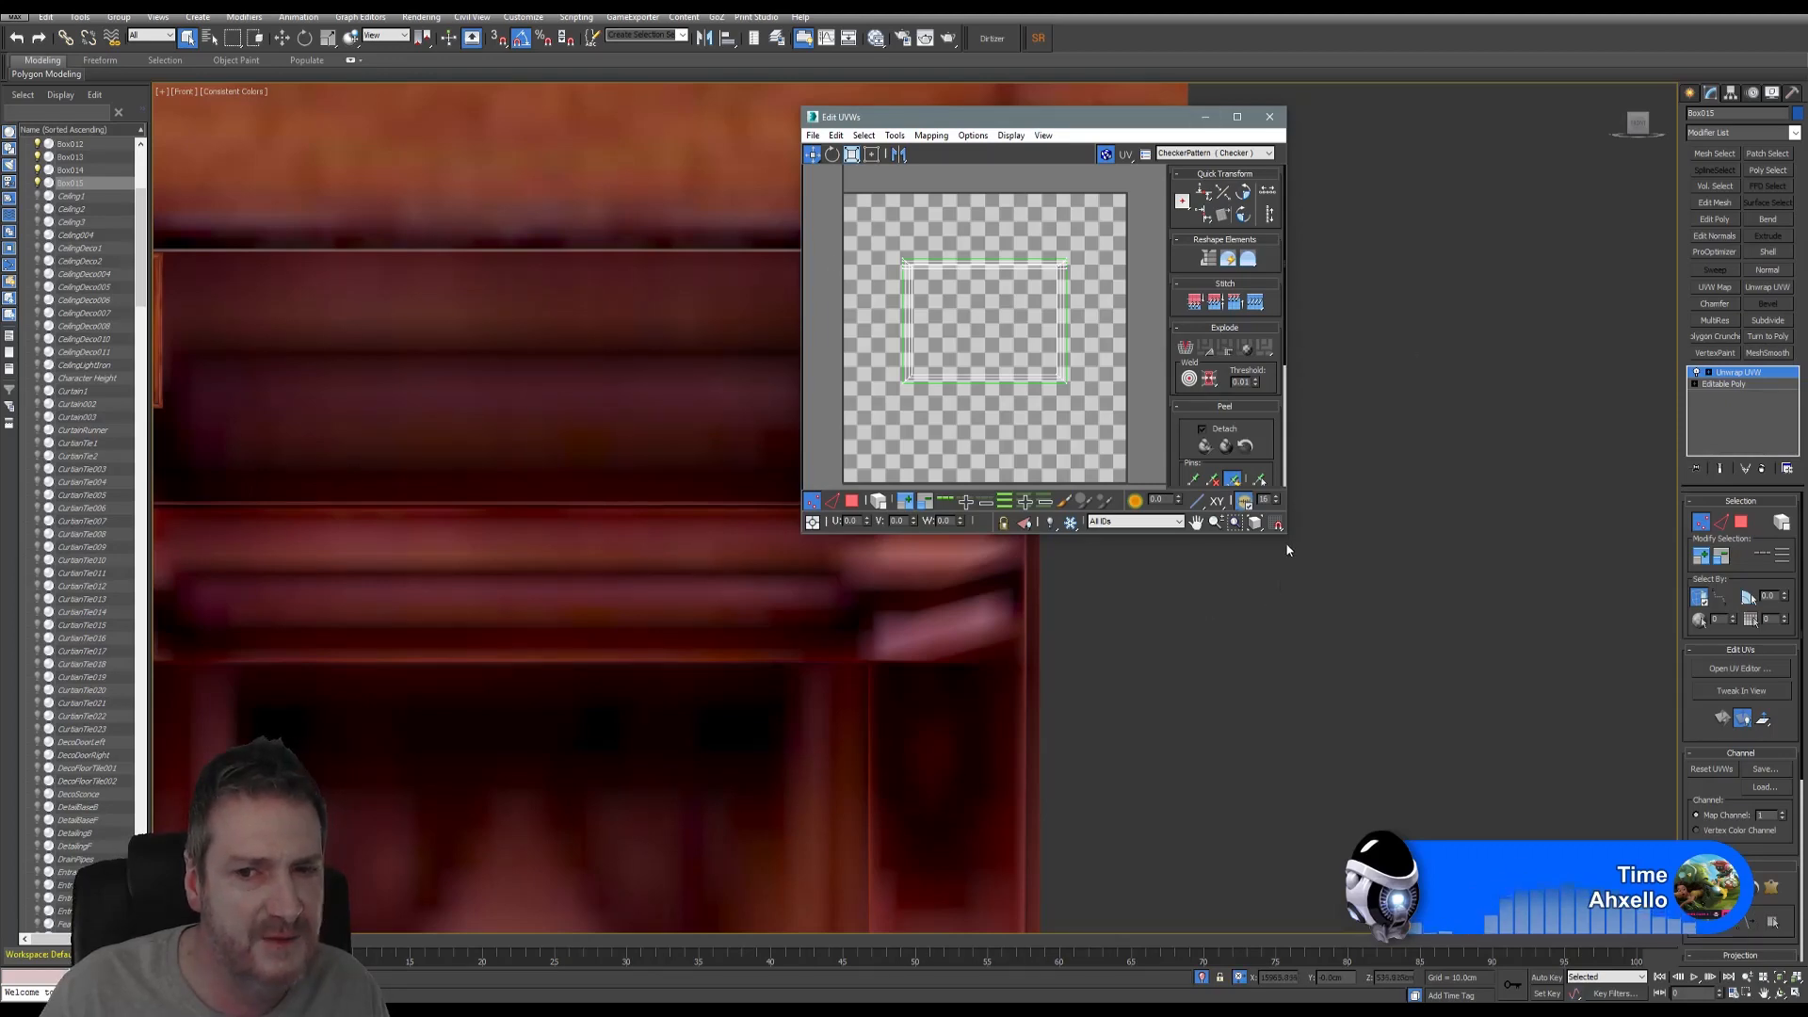
{"action": "left_click_drag", "start_coordinate": [1286, 533], "coordinate": [1701, 910]}
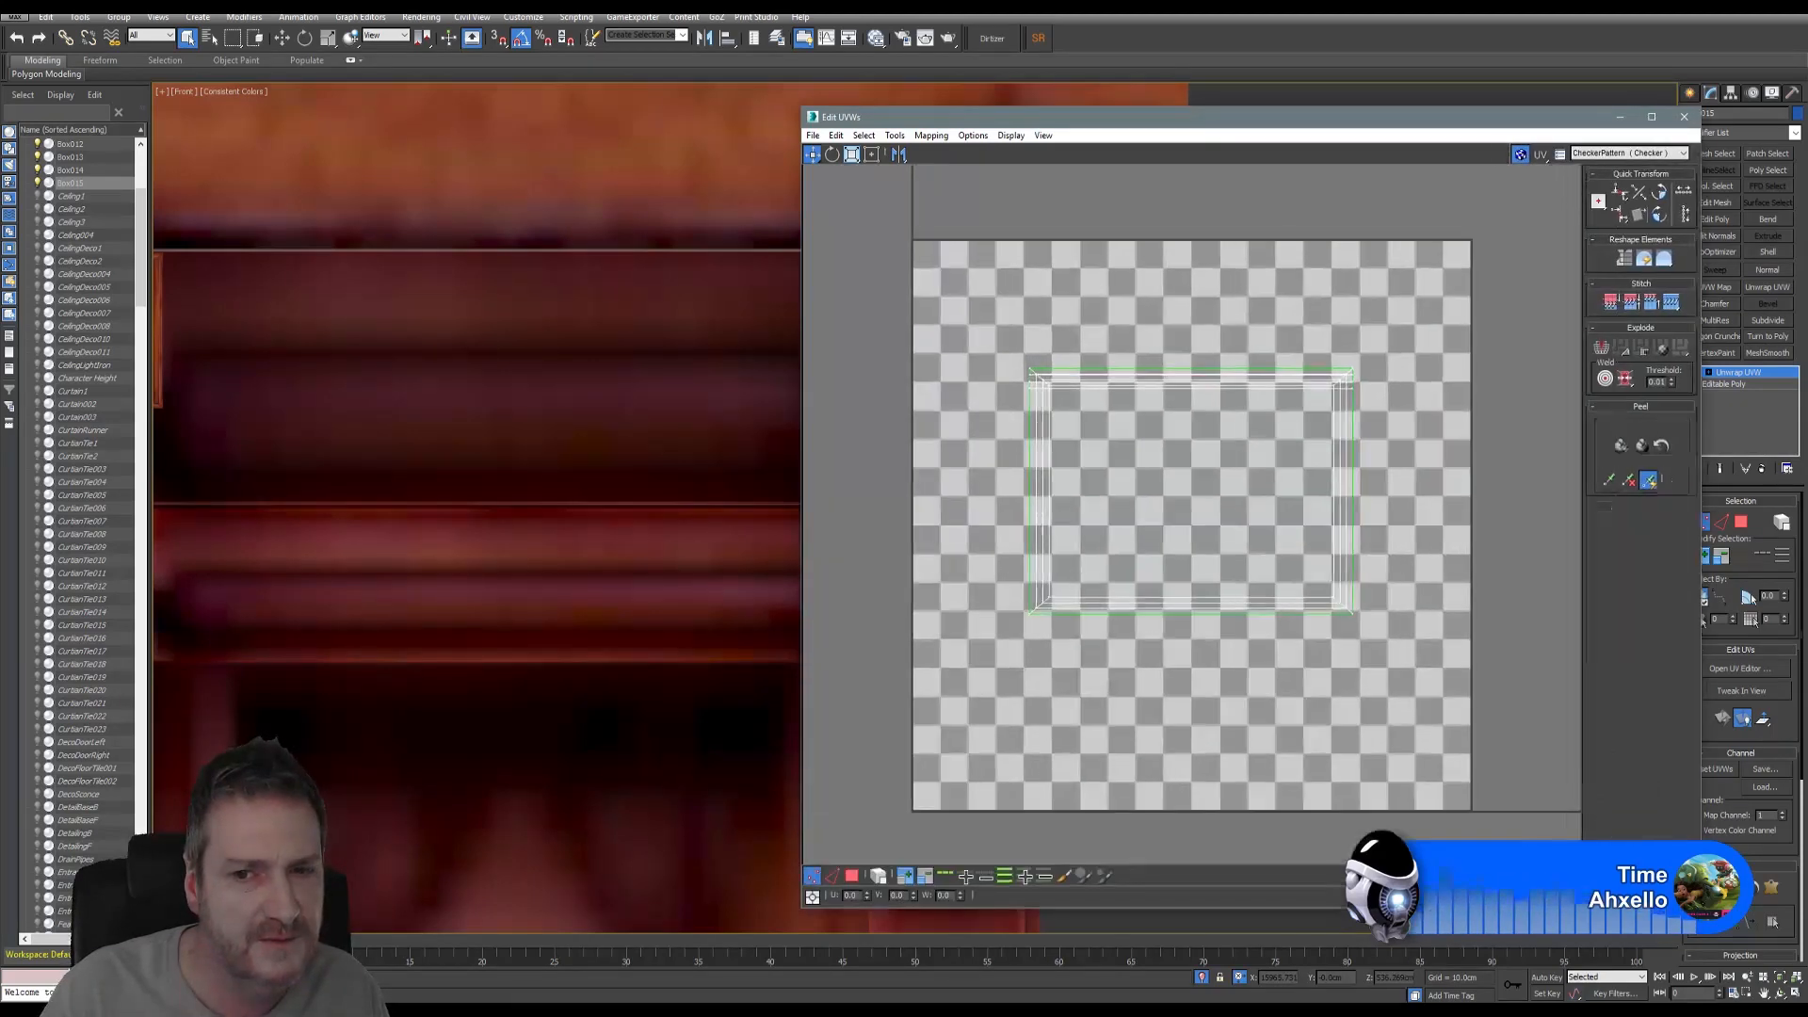
{"action": "left_click", "coordinate": [1613, 155]}
{"action": "left_click", "coordinate": [1612, 179]}
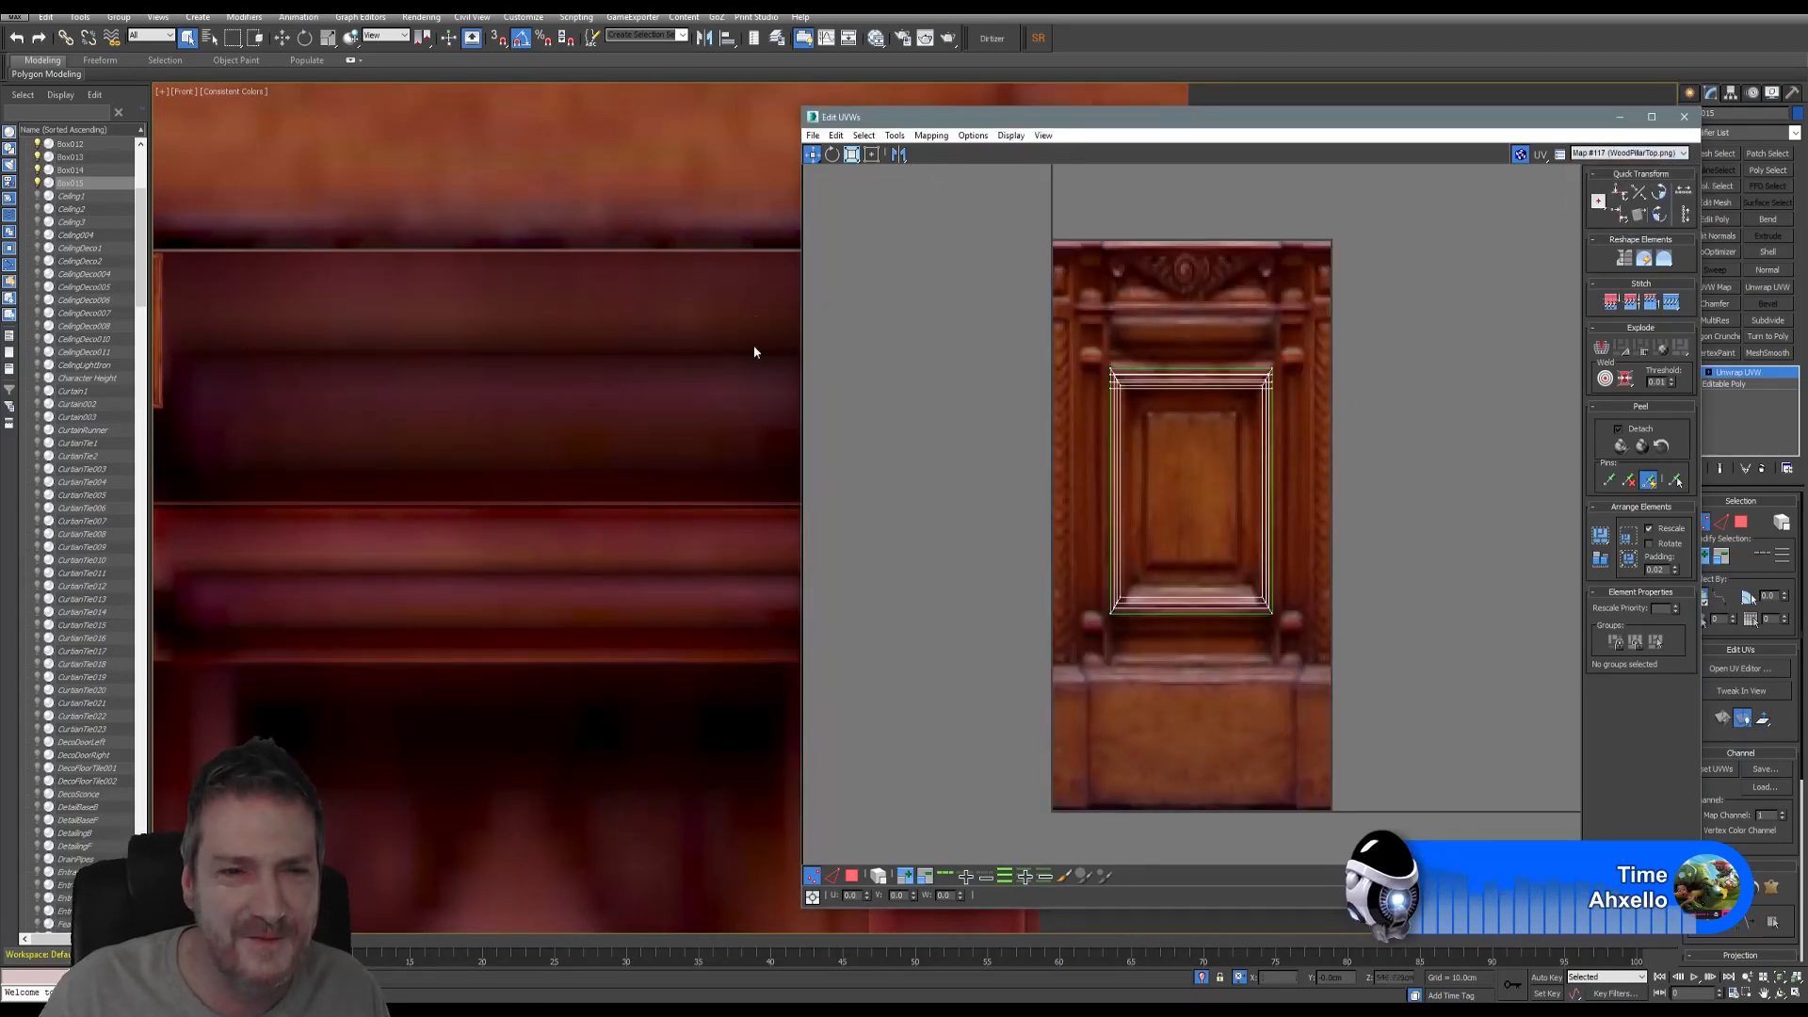
{"action": "middle_click_drag", "start_coordinate": [754, 352], "coordinate": [410, 367]}
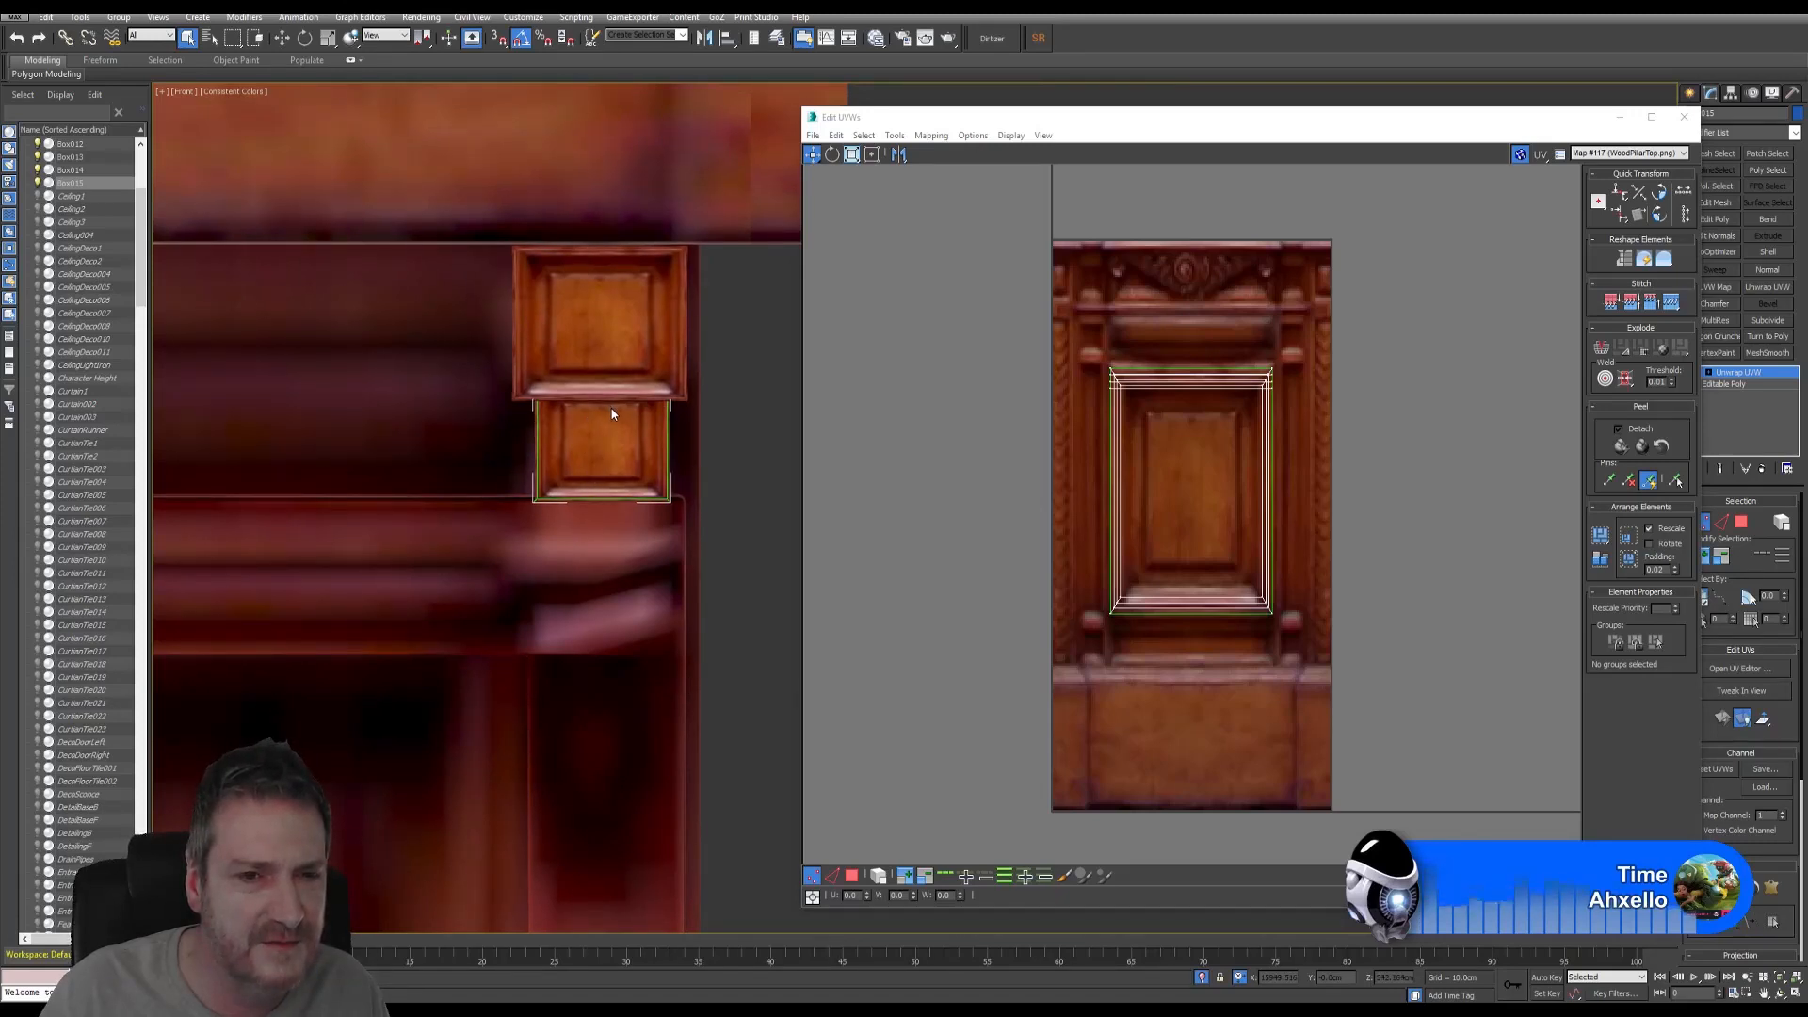
{"action": "scroll", "coordinate": [607, 429], "scroll_direction": "down", "scroll_amount": 6}
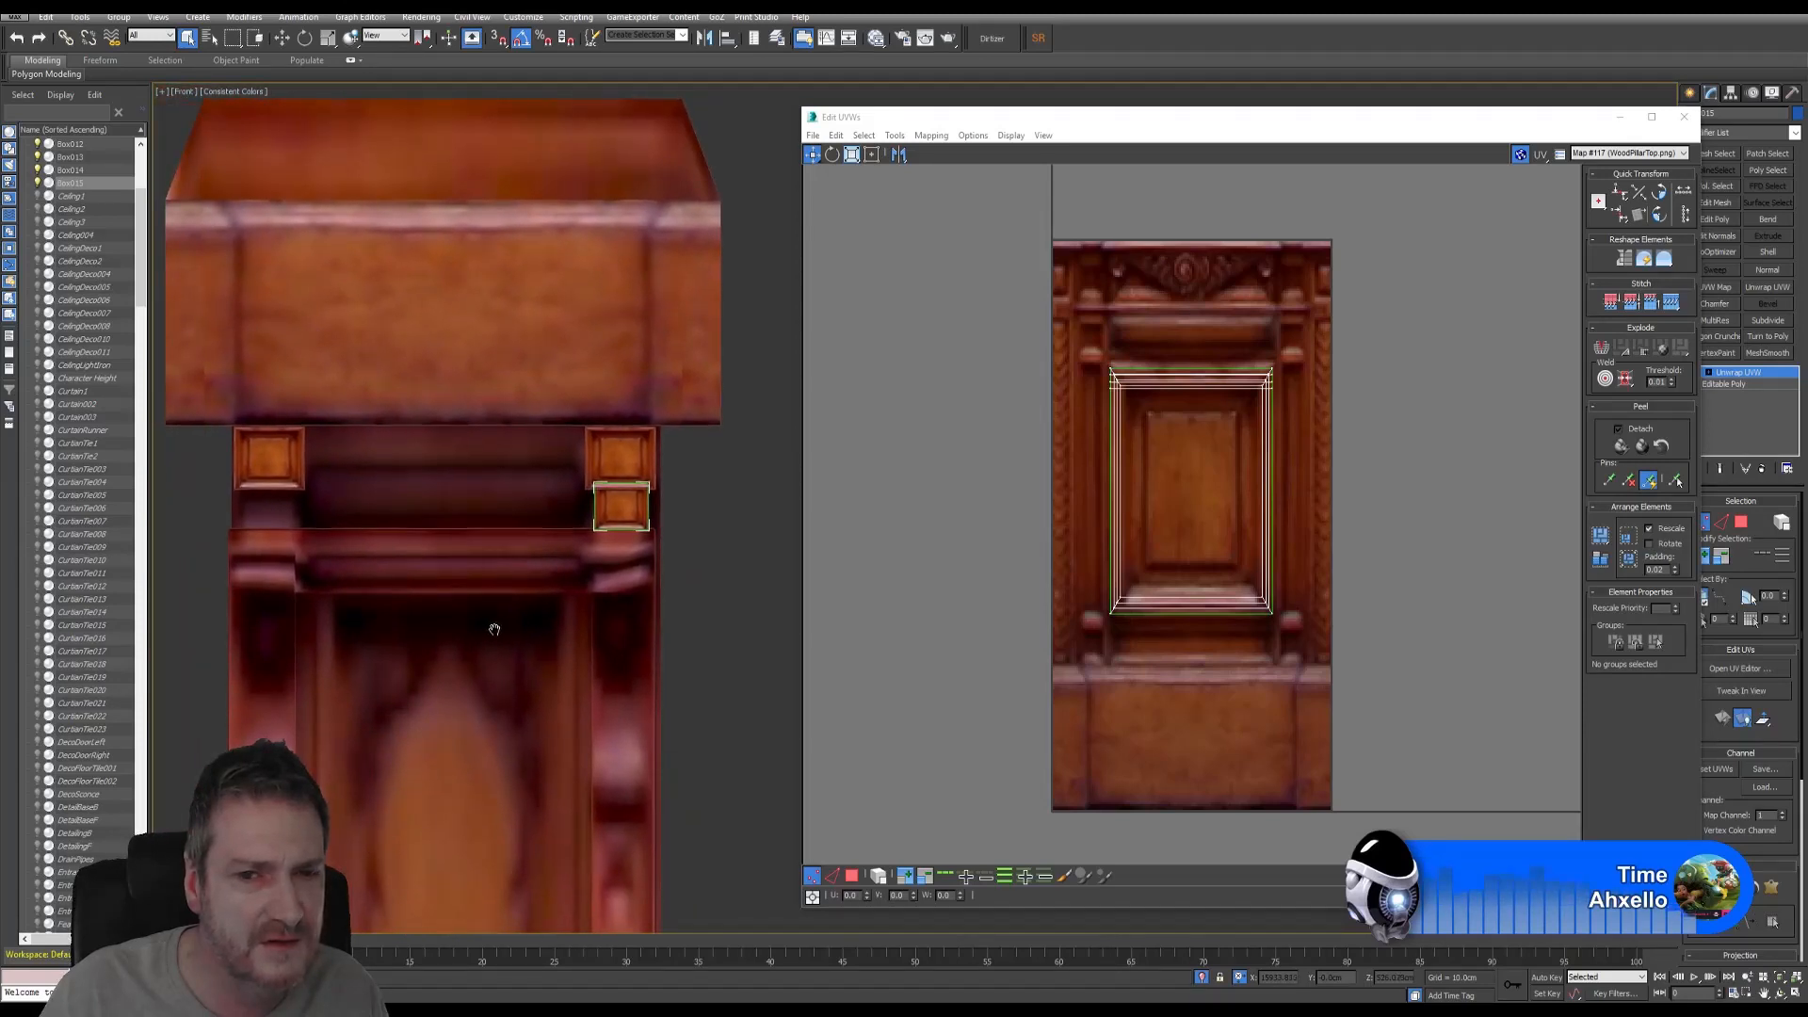
{"action": "left_click", "coordinate": [1039, 582]}
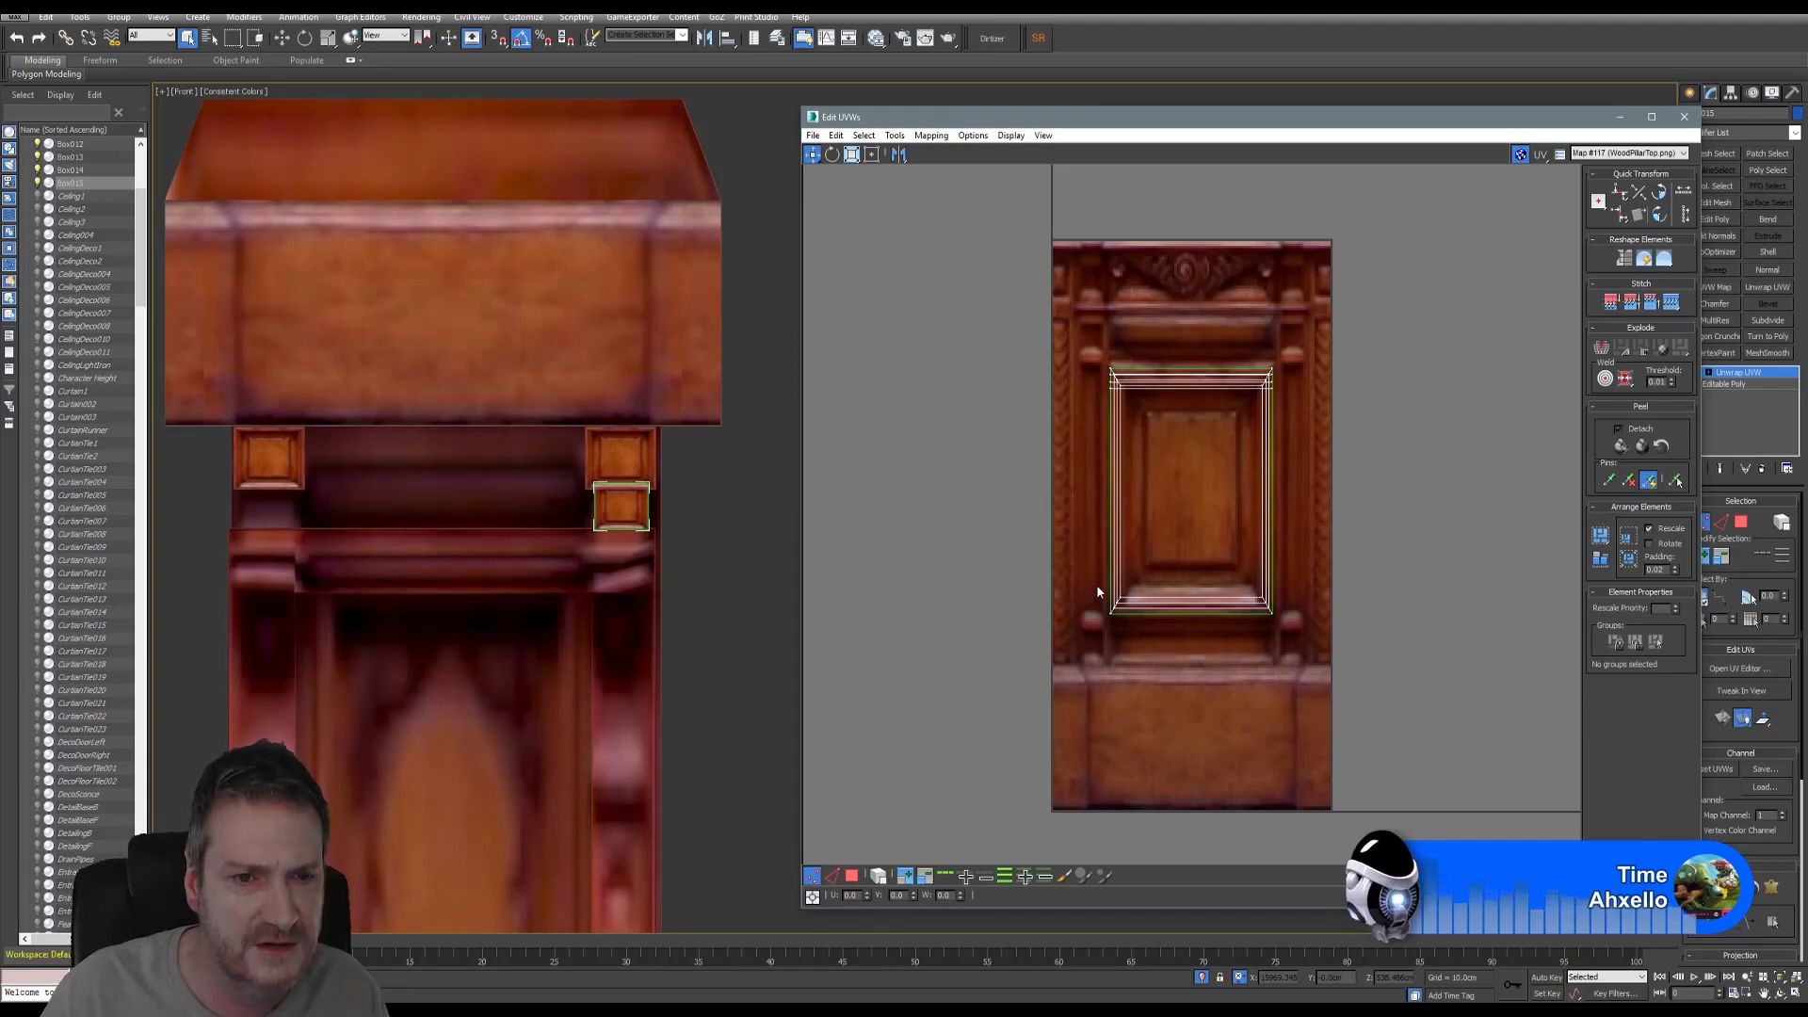
{"action": "left_click", "coordinate": [1684, 116]}
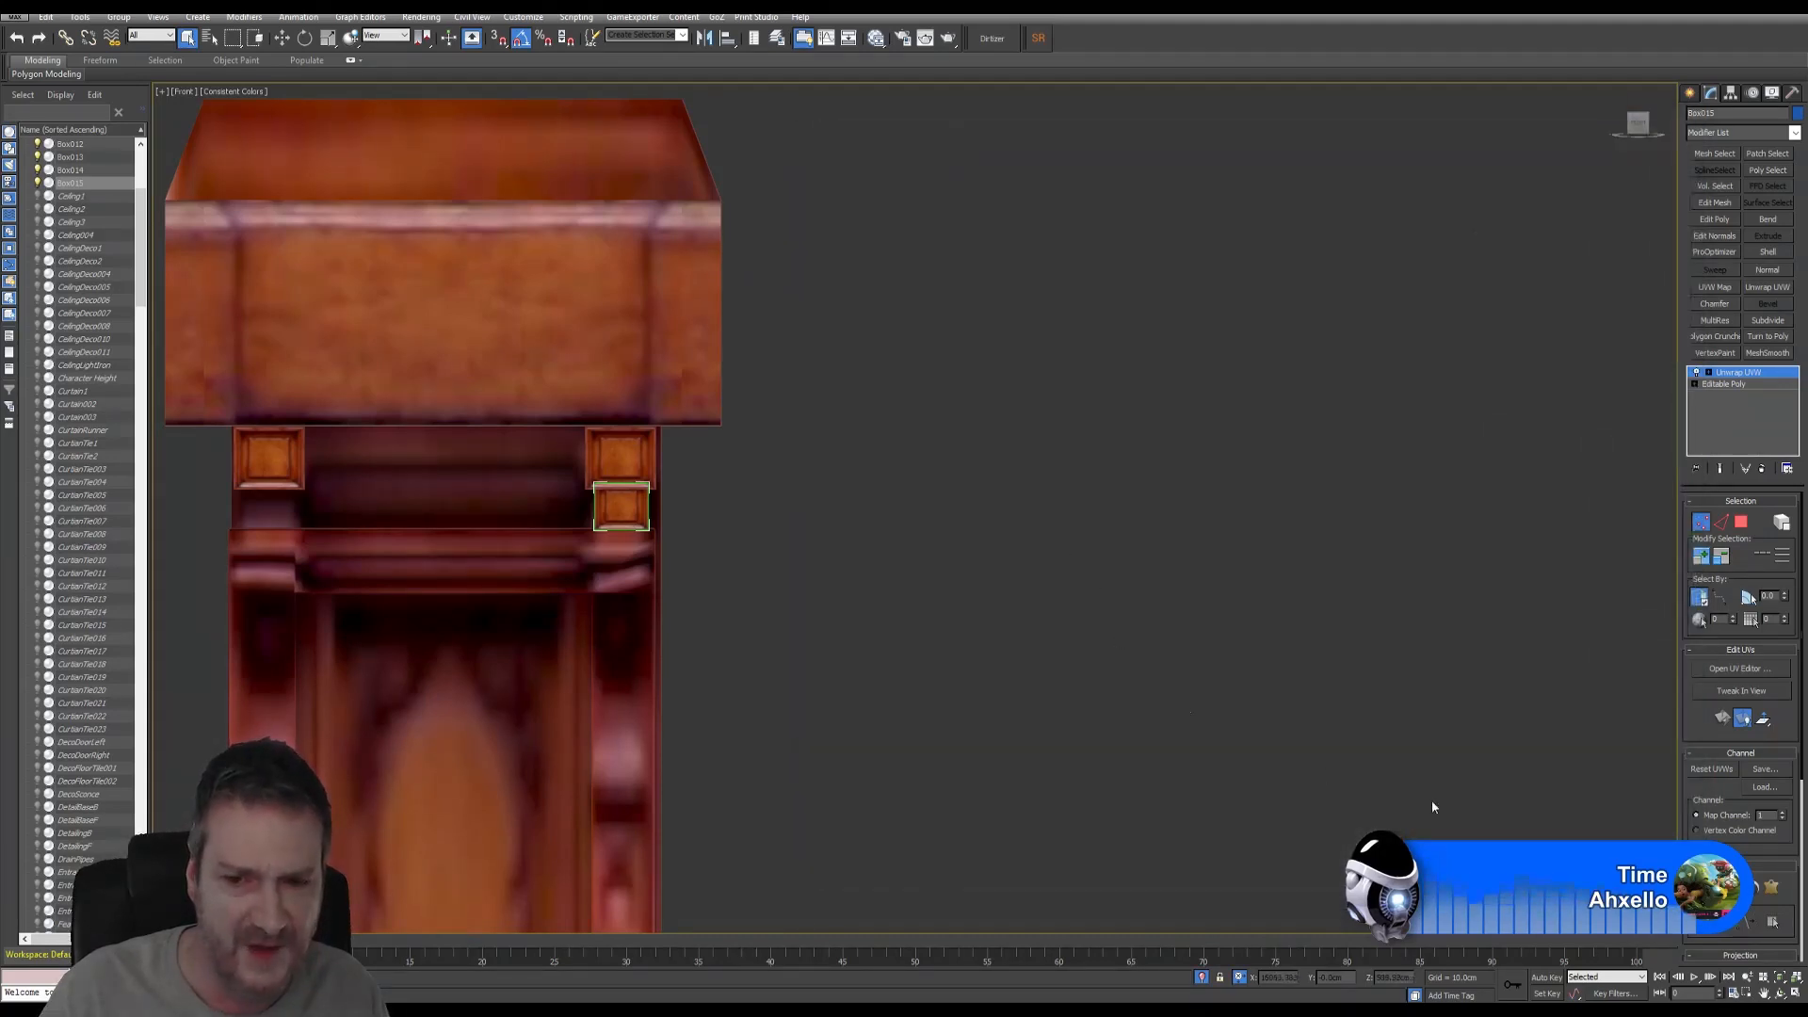
- Scale the lower right box Box015 narrower along Y, checking it in the Perspective view
{"action": "key", "text": "alt+w"}
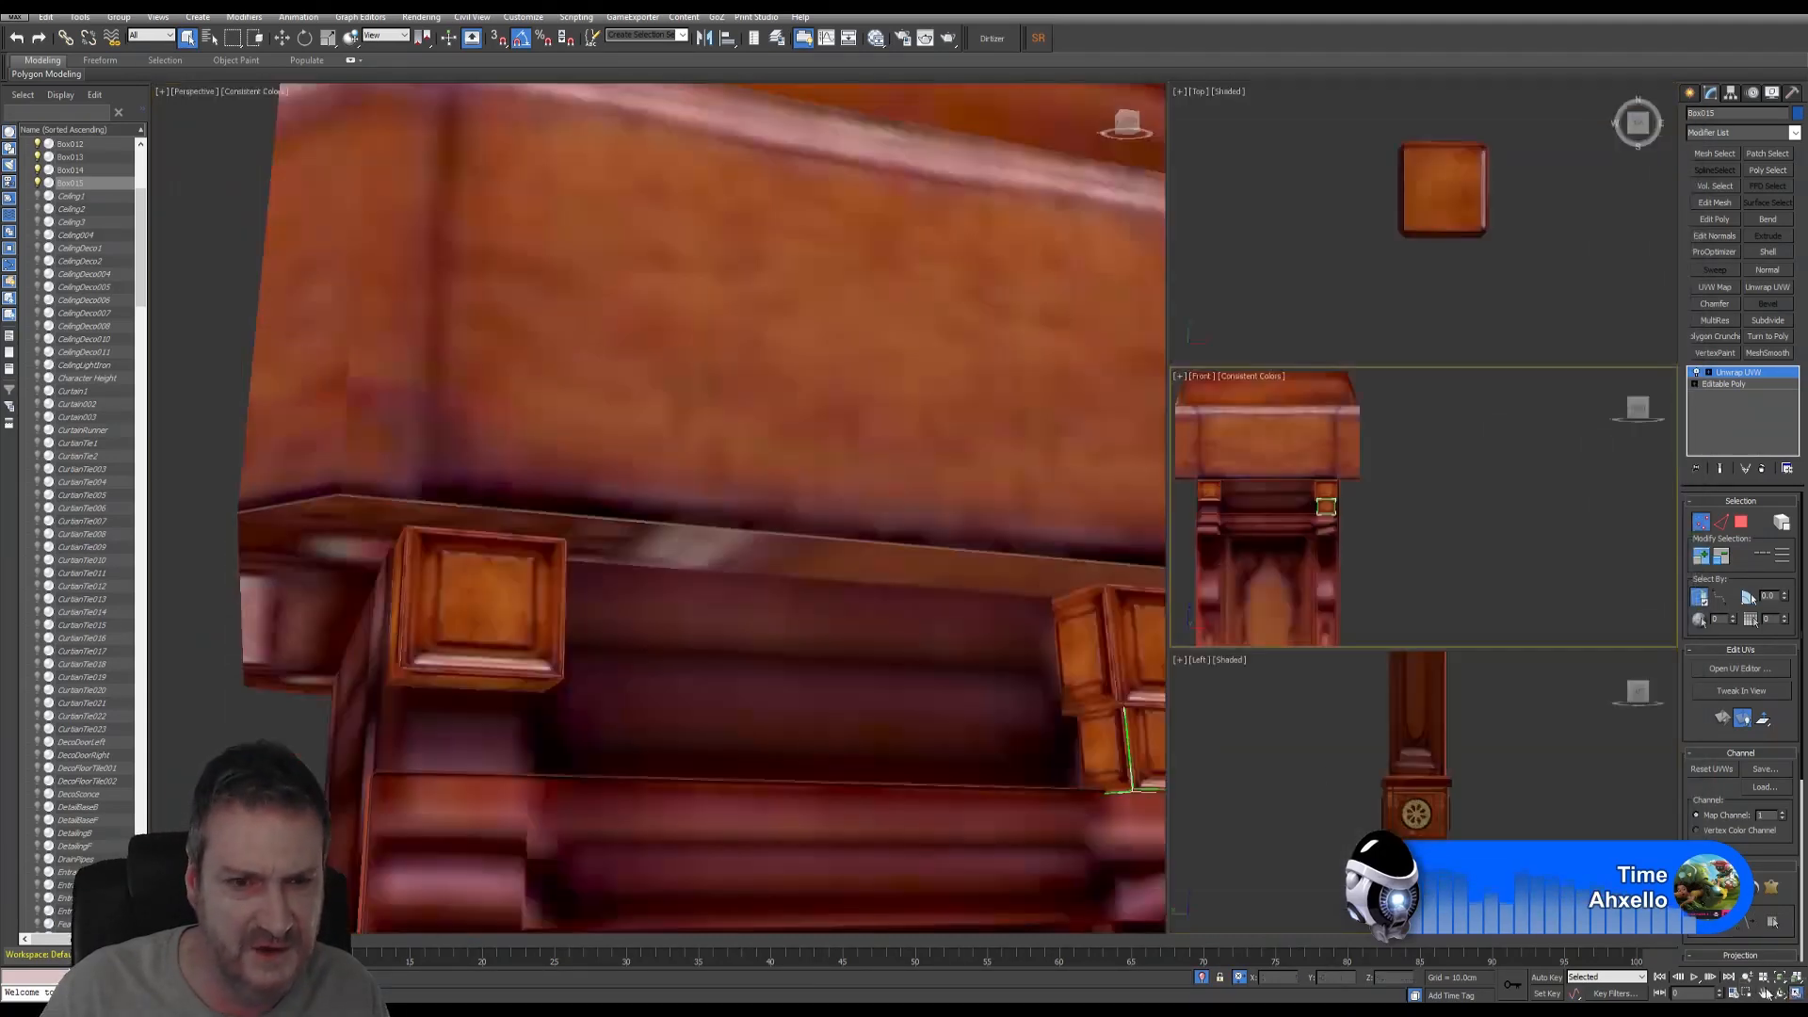
{"action": "middle_click_drag", "start_coordinate": [743, 538], "coordinate": [415, 406]}
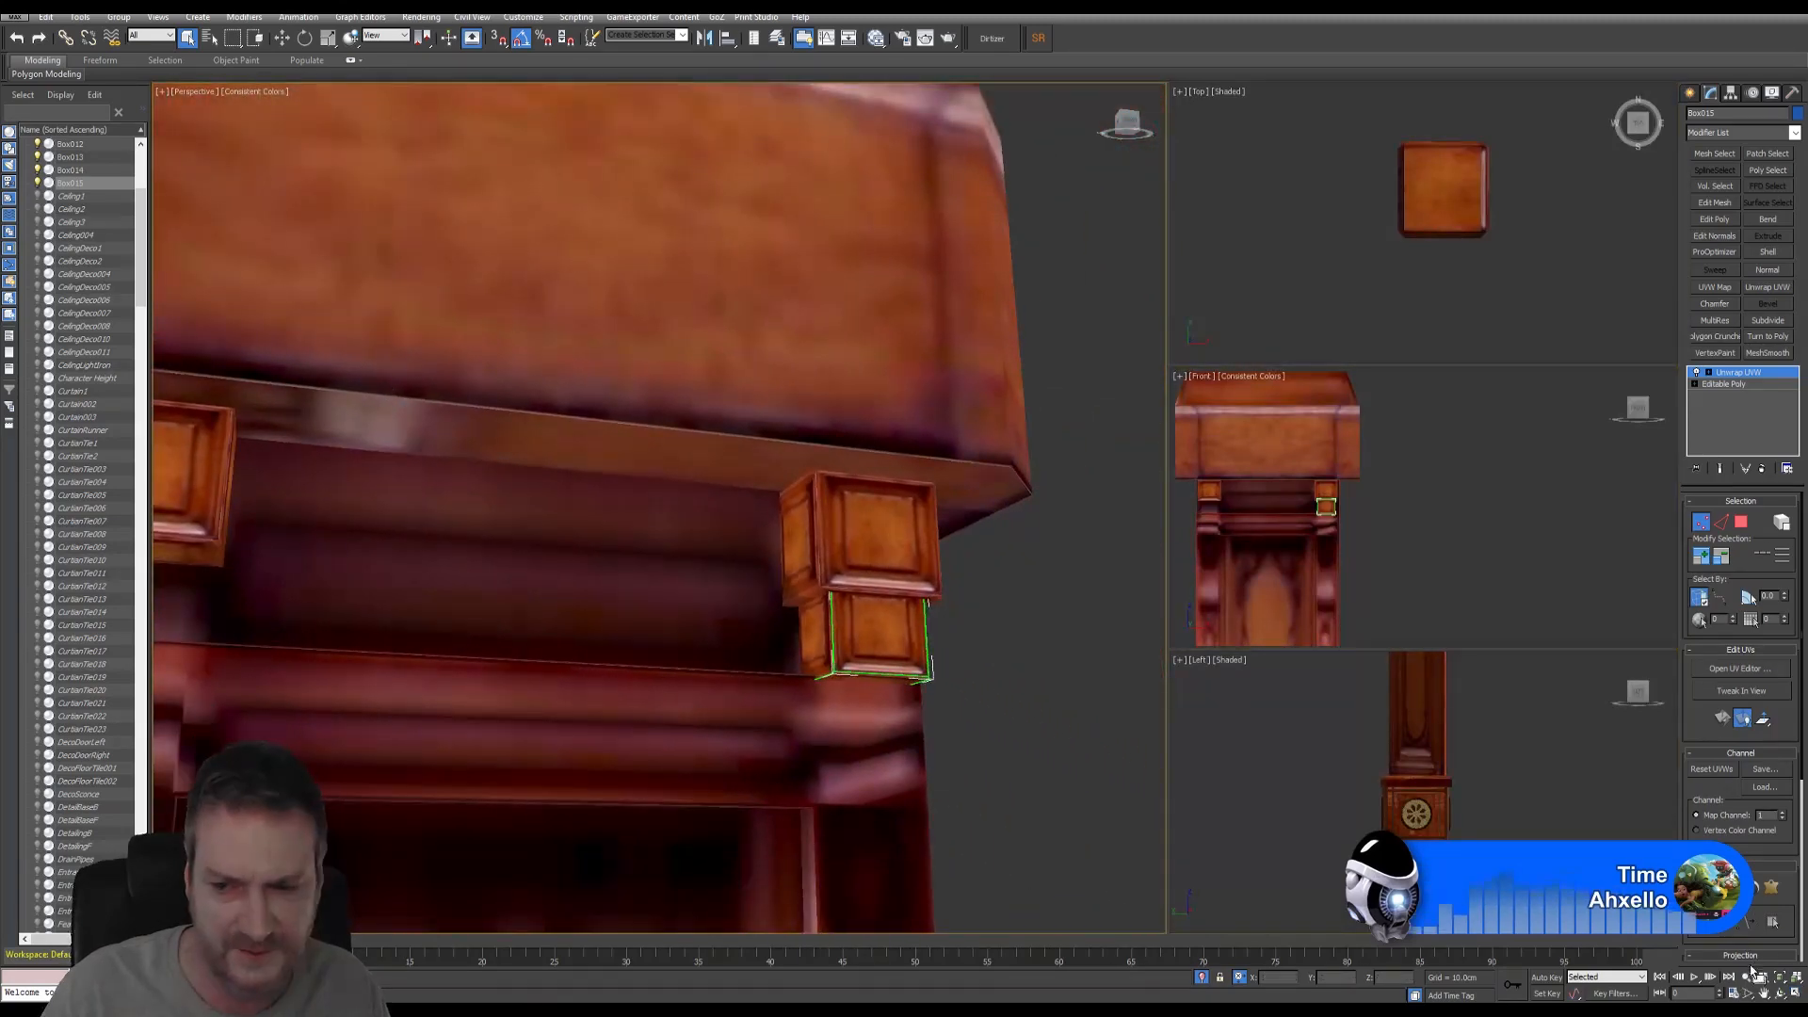
{"action": "left_click", "coordinate": [1780, 993]}
{"action": "mouse_move", "coordinate": [625, 518]}
{"action": "left_mouse_down"}
{"action": "mouse_move", "coordinate": [505, 517]}
{"action": "mouse_move", "coordinate": [666, 579]}
{"action": "mouse_move", "coordinate": [658, 509]}
{"action": "left_mouse_up"}
{"action": "scroll", "coordinate": [781, 640], "scroll_direction": "up", "scroll_amount": 3}
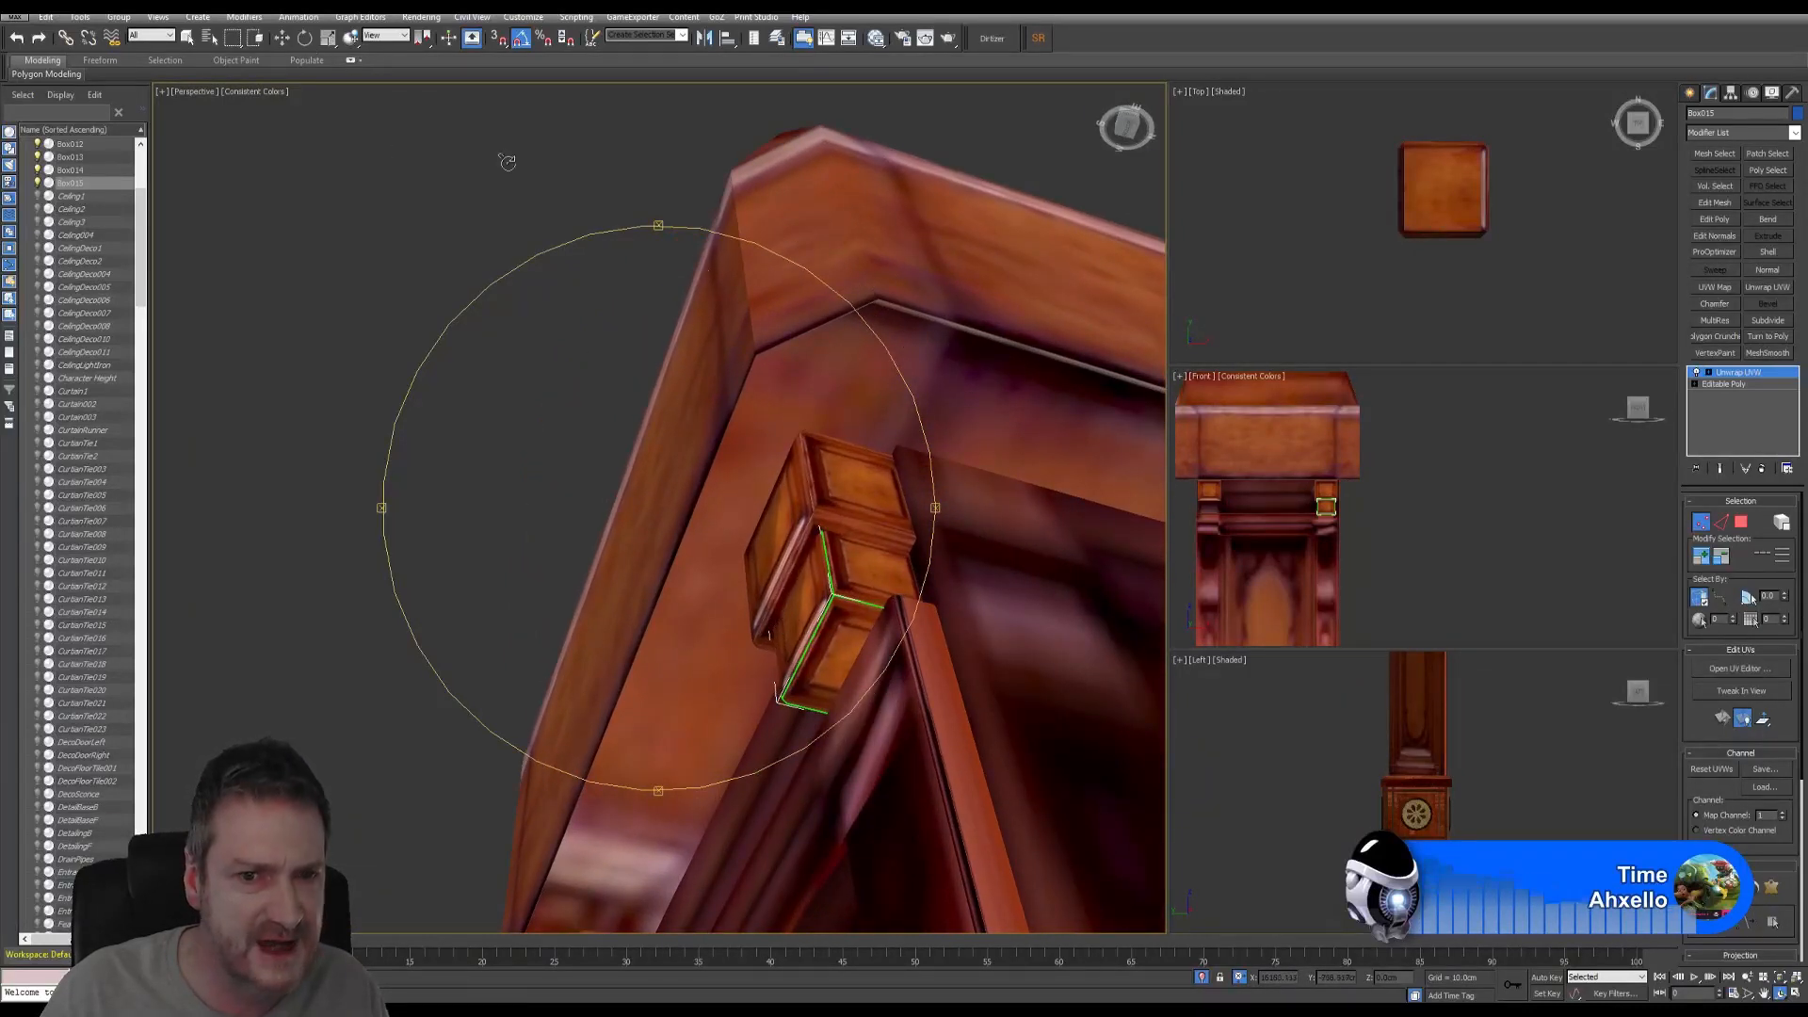
{"action": "left_click", "coordinate": [1701, 524]}
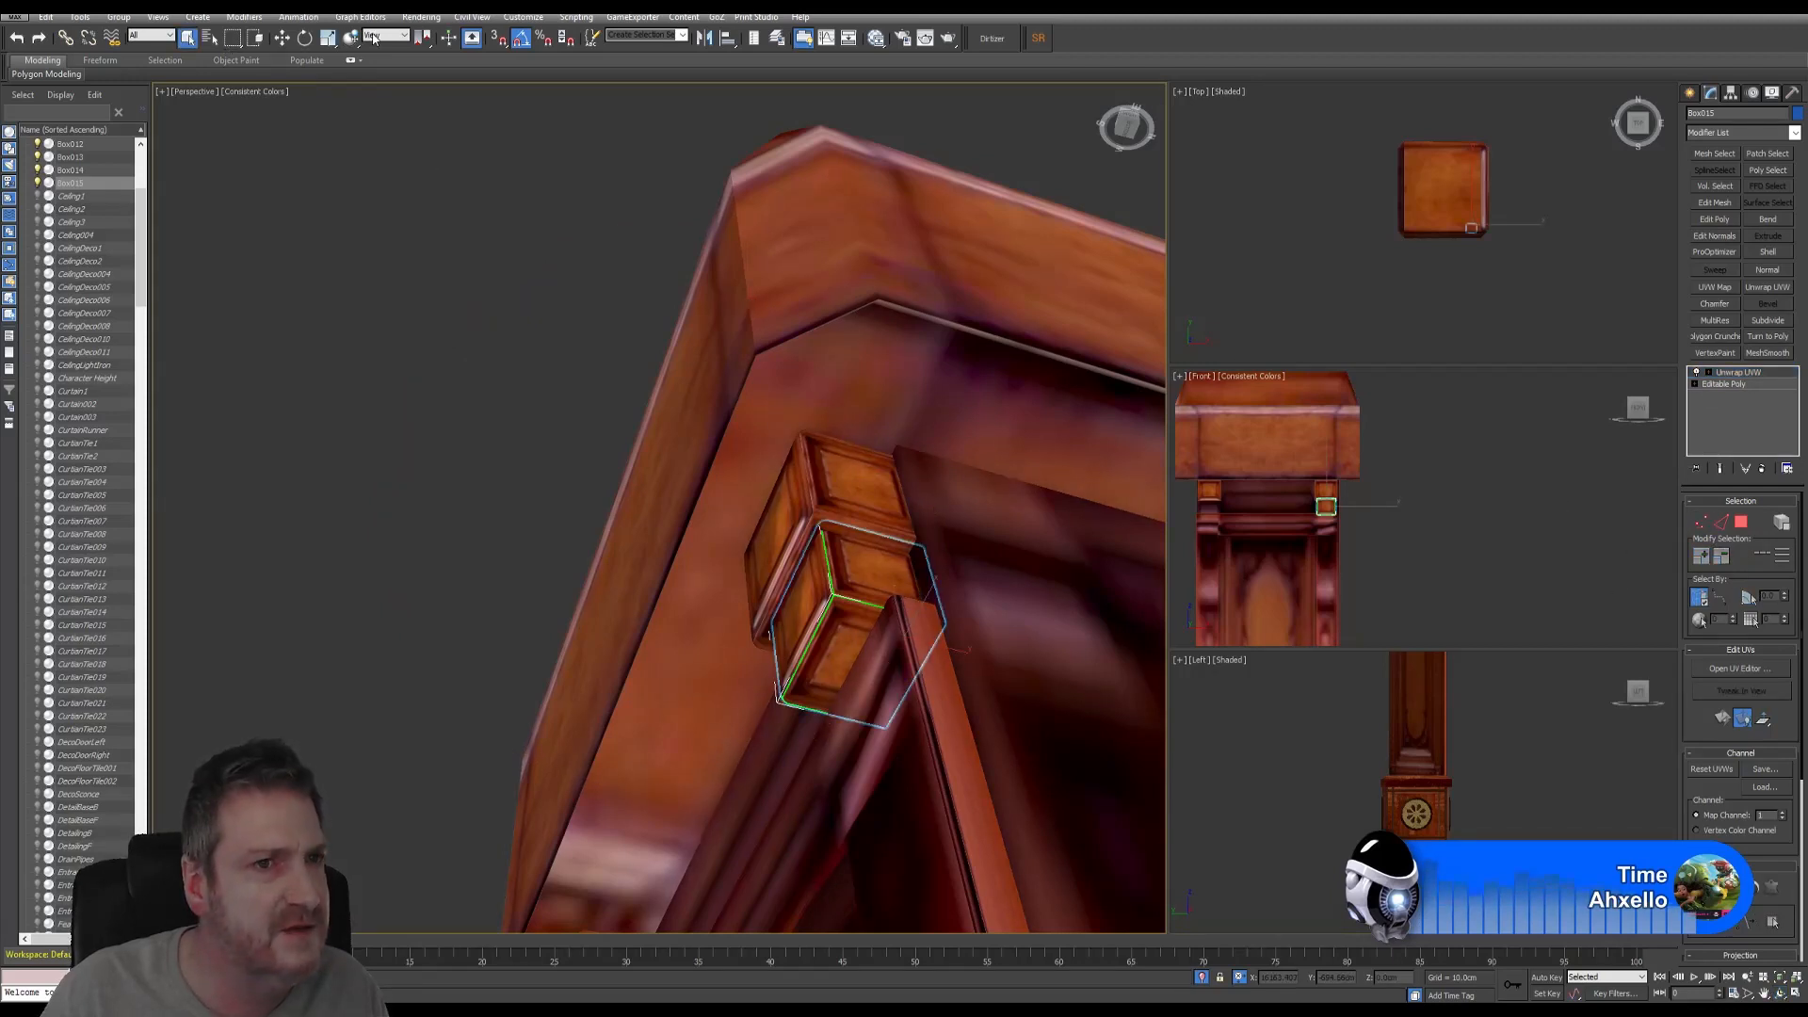
{"action": "left_click", "coordinate": [328, 38]}
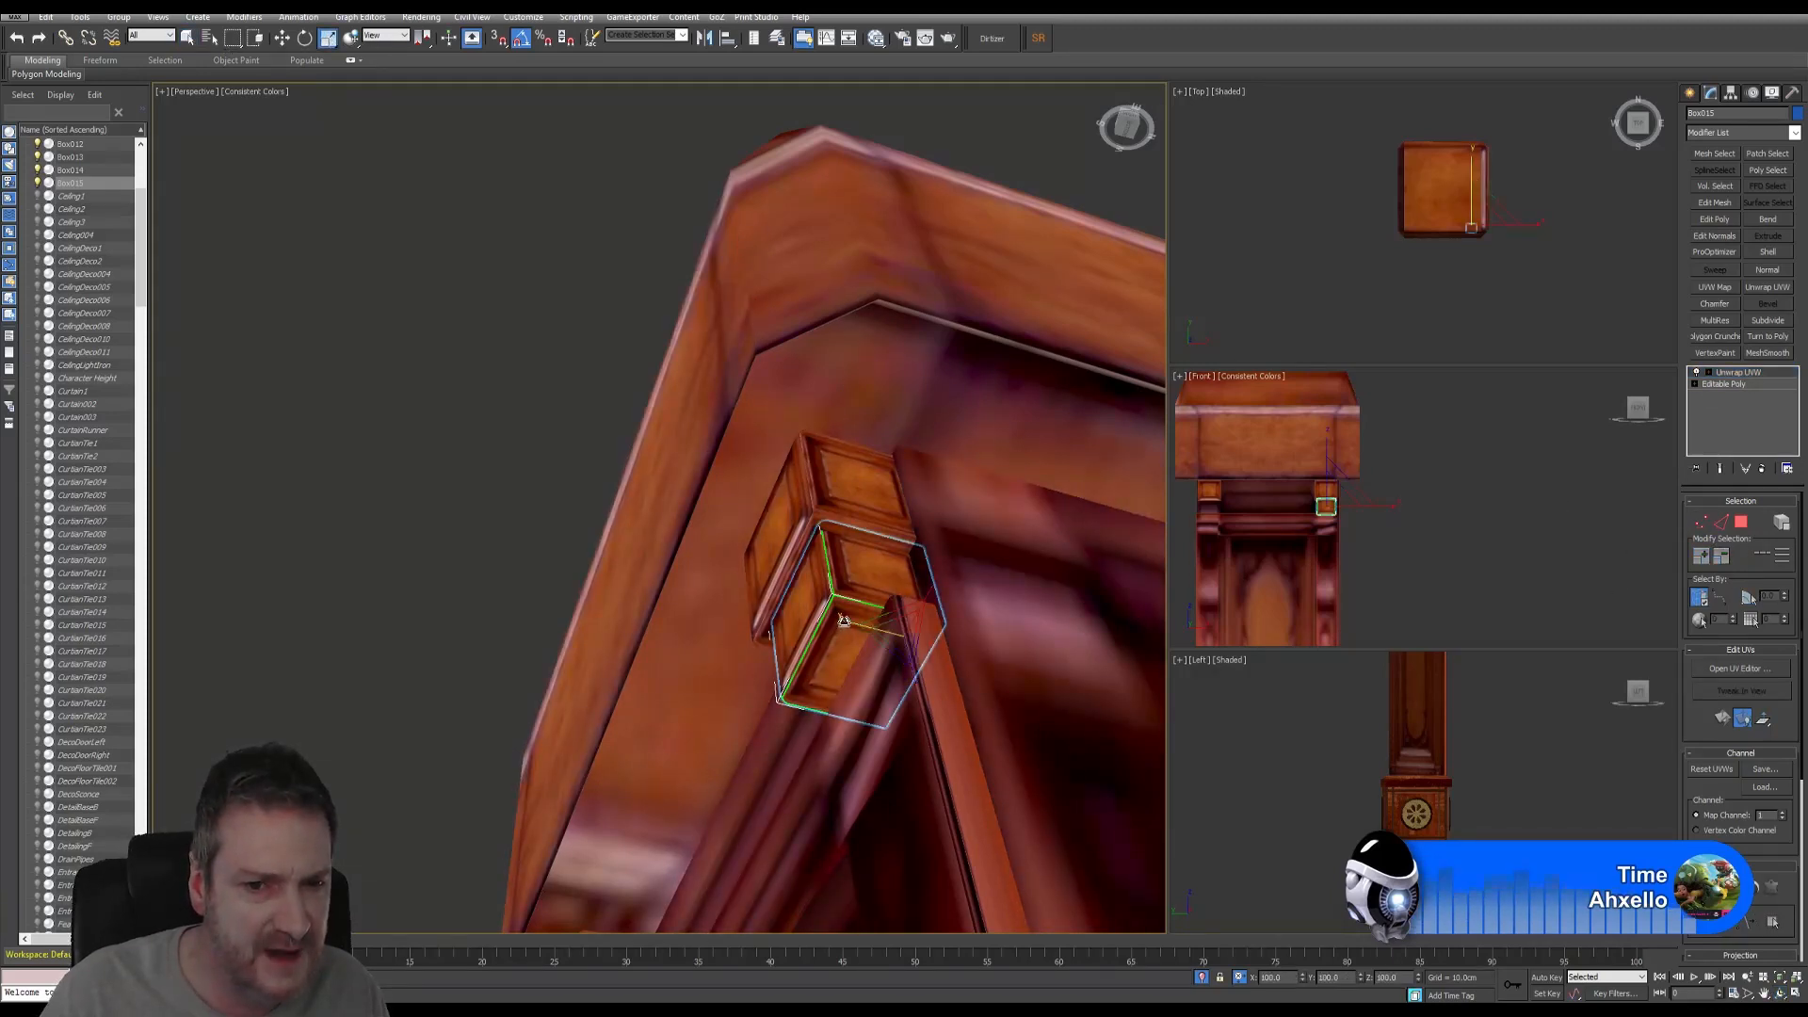
{"action": "left_click_drag", "start_coordinate": [844, 621], "coordinate": [866, 625]}
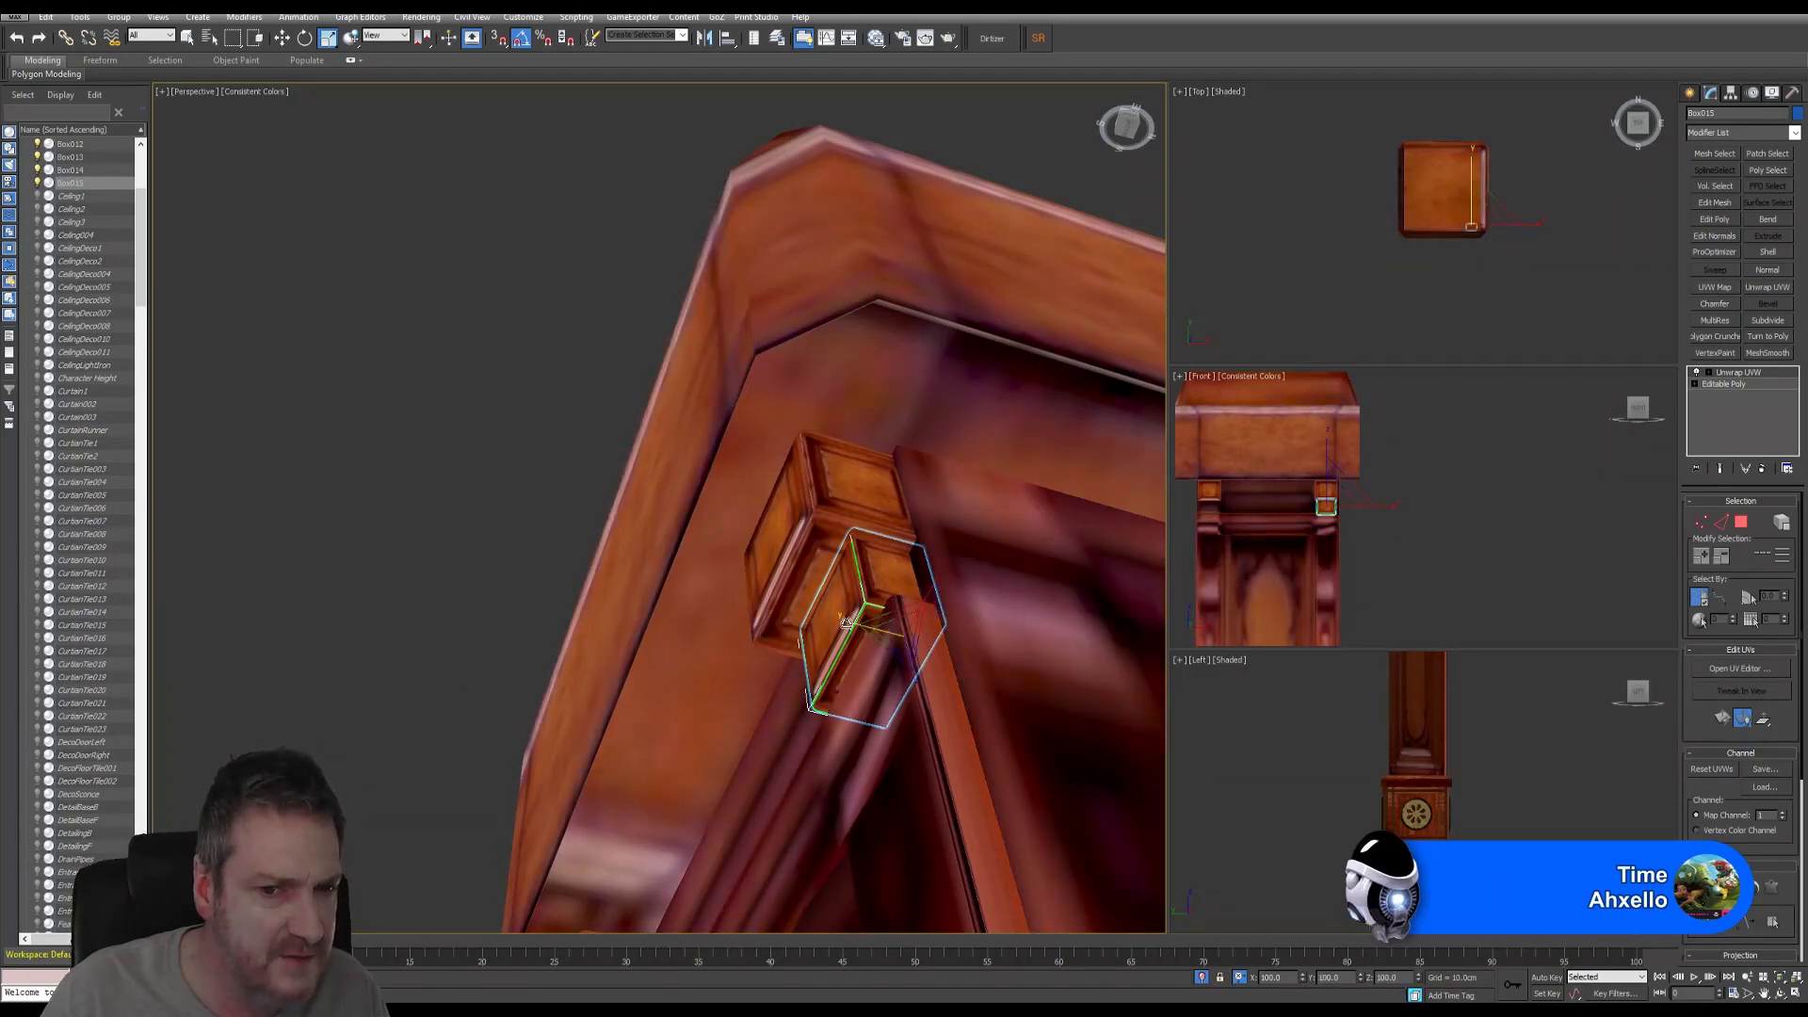
{"action": "left_click_drag", "start_coordinate": [836, 633], "coordinate": [840, 637]}
{"action": "middle_click_drag", "start_coordinate": [1025, 729], "coordinate": [795, 389], "text": "alt"}
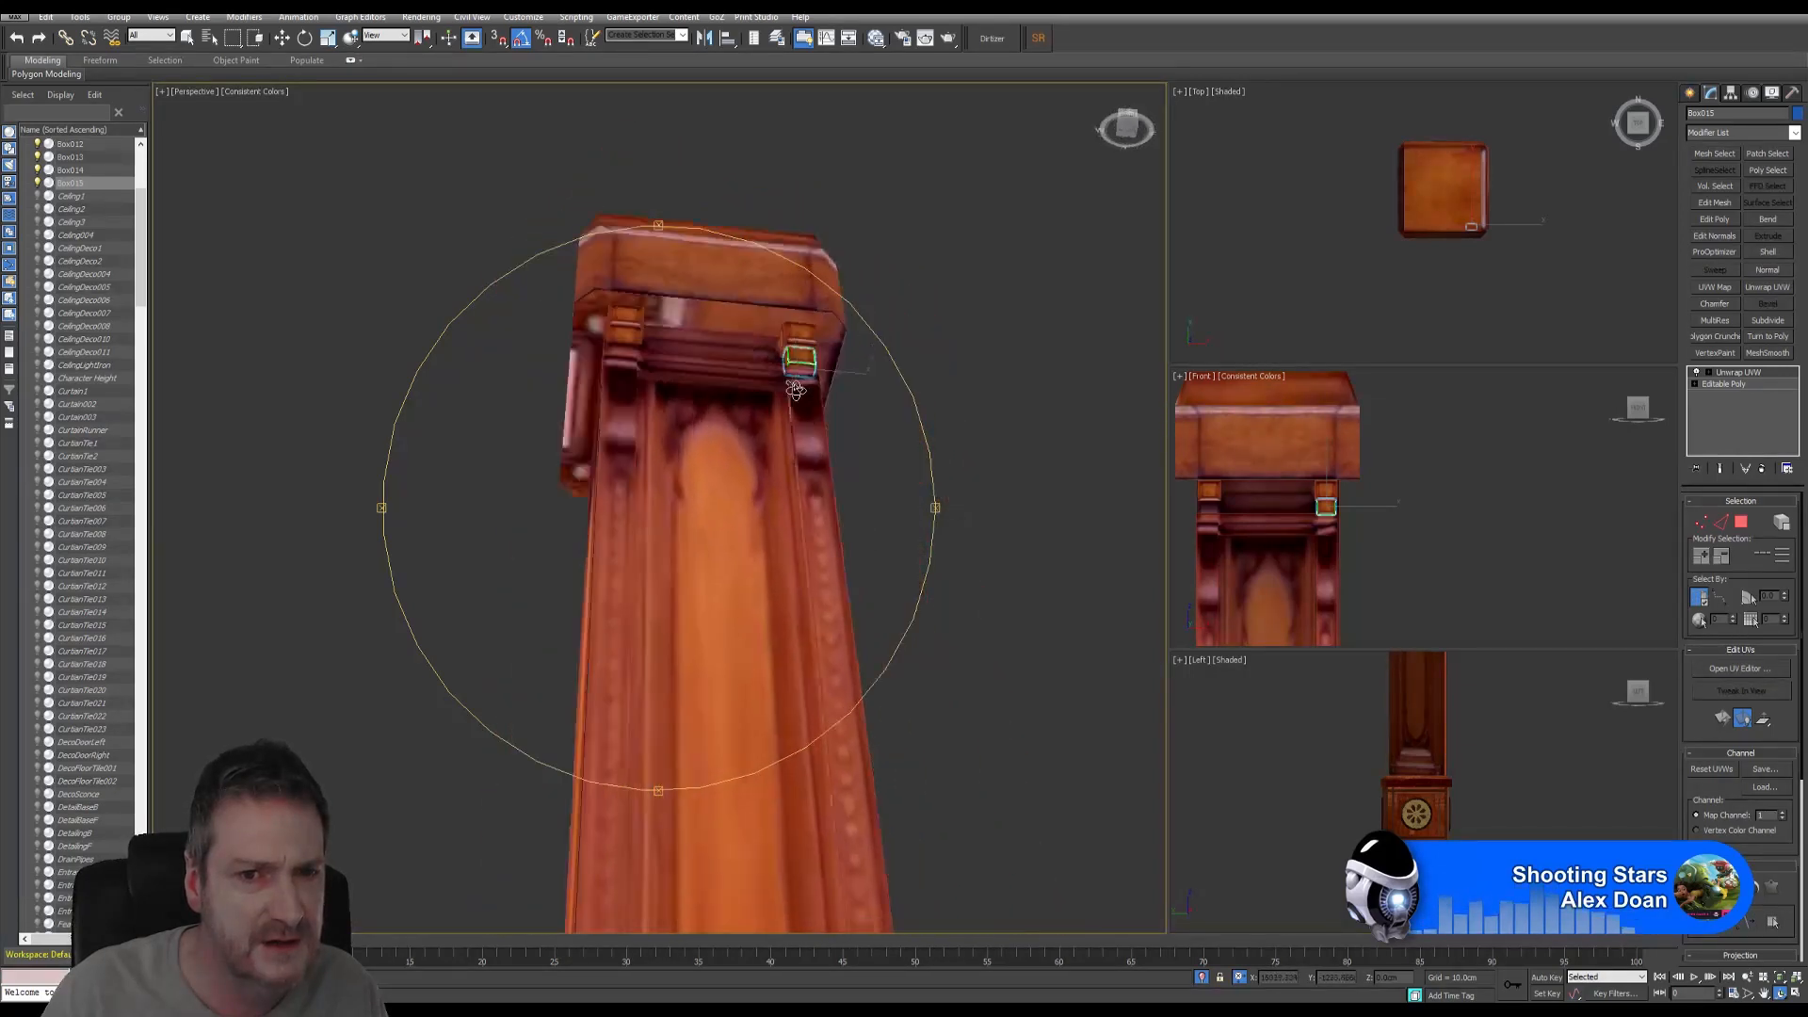
{"action": "left_click_drag", "start_coordinate": [796, 388], "coordinate": [799, 420]}
{"action": "right_click", "coordinate": [1444, 577]}
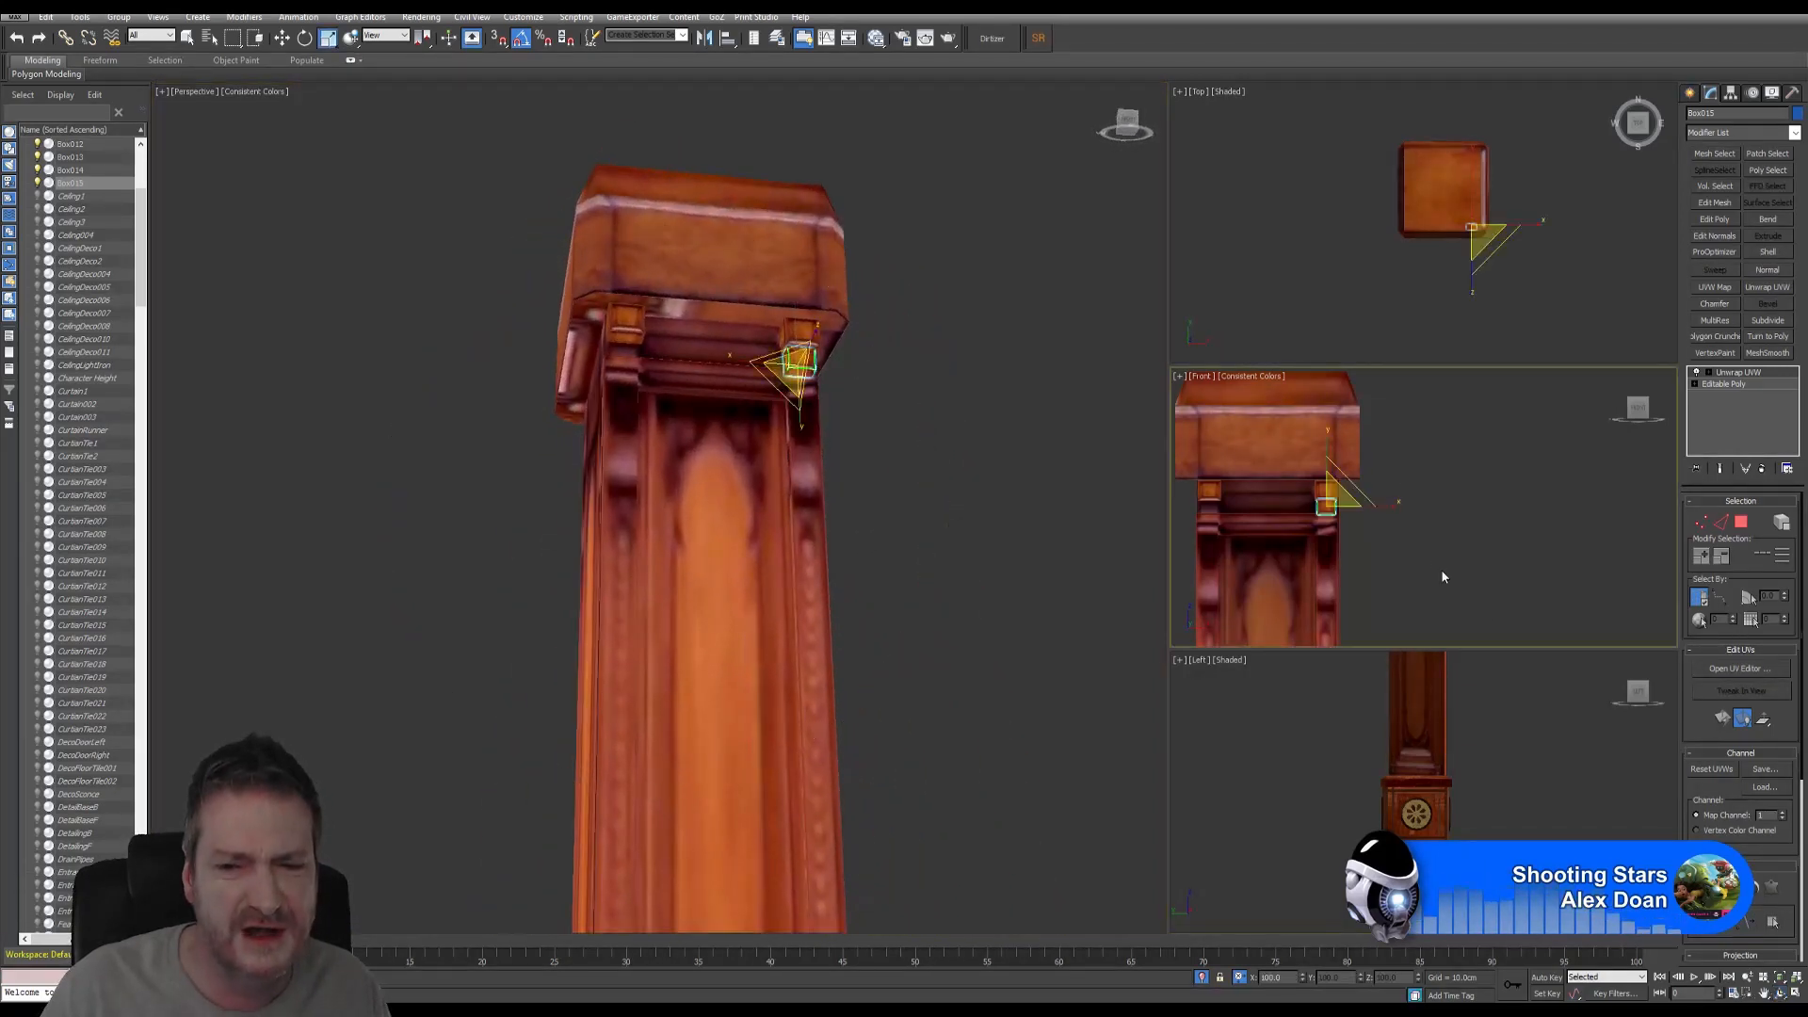
- Copy the lower right box to the cap's left corner in the maximized Front view
{"action": "left_click", "coordinate": [1795, 993]}
{"action": "key", "text": "w"}
{"action": "scroll", "coordinate": [941, 433], "scroll_direction": "up", "scroll_amount": 4}
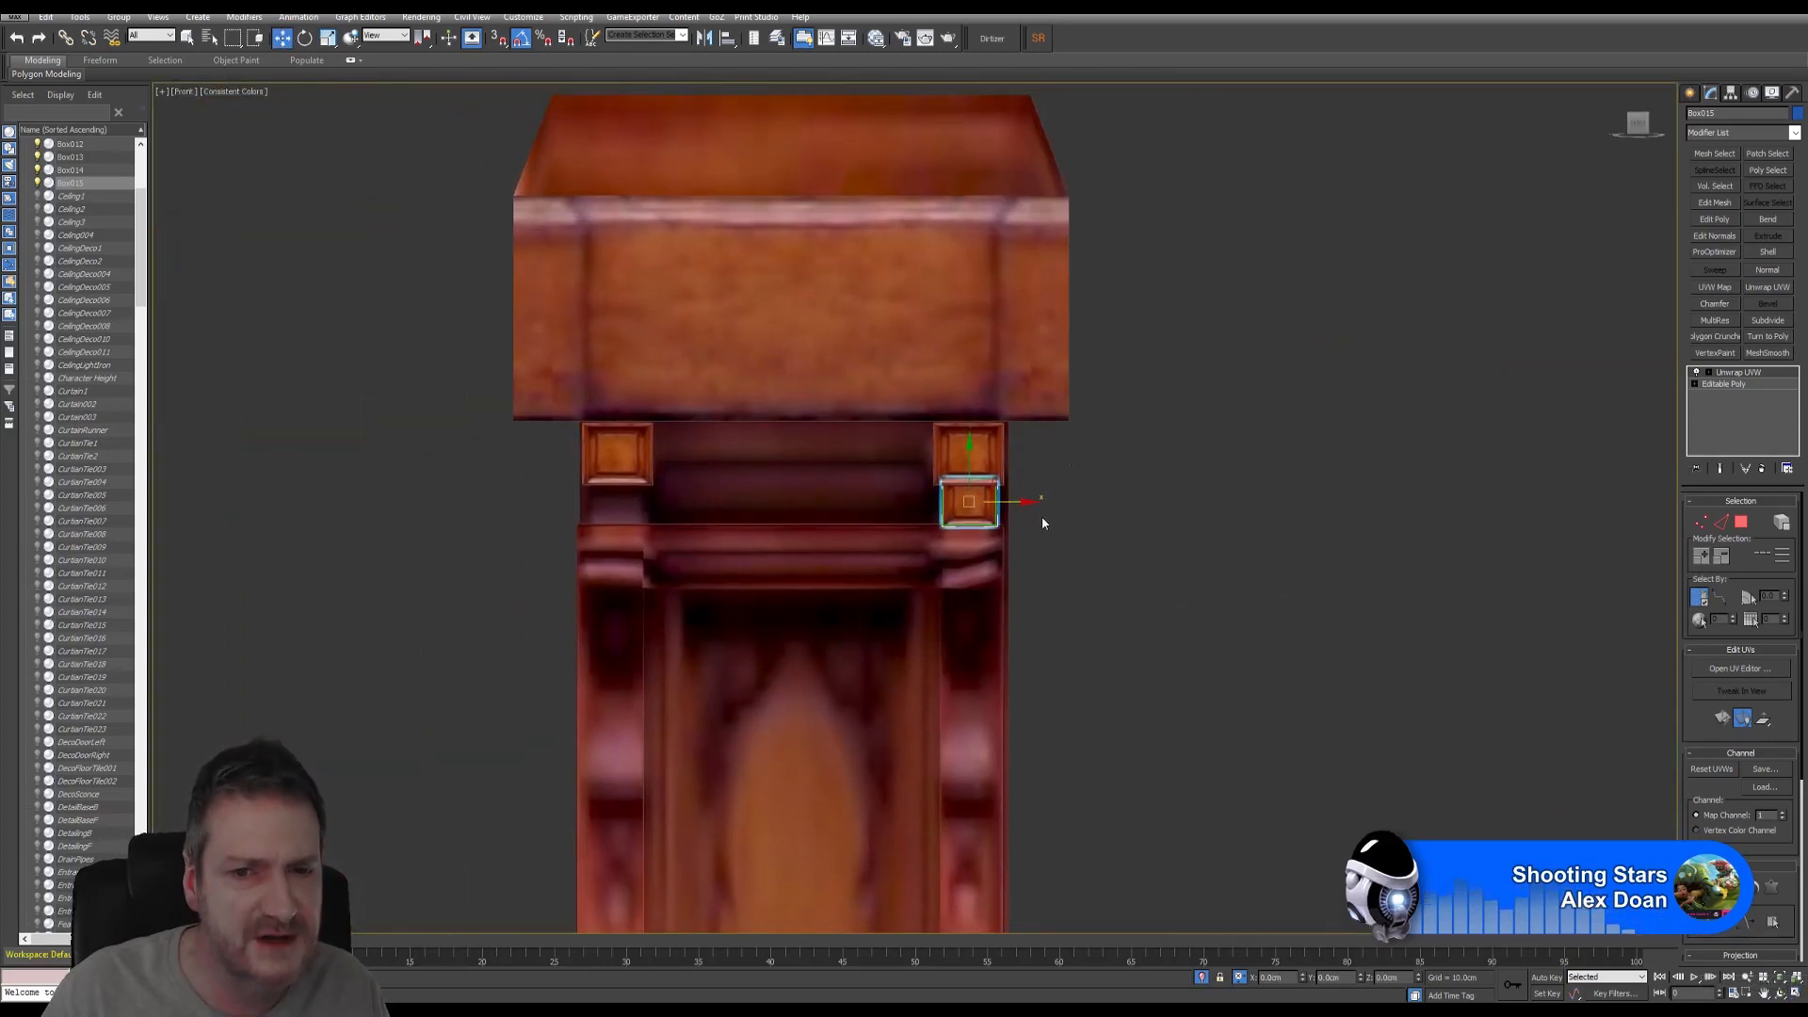
{"action": "scroll", "coordinate": [1003, 502], "scroll_direction": "up", "scroll_amount": 1}
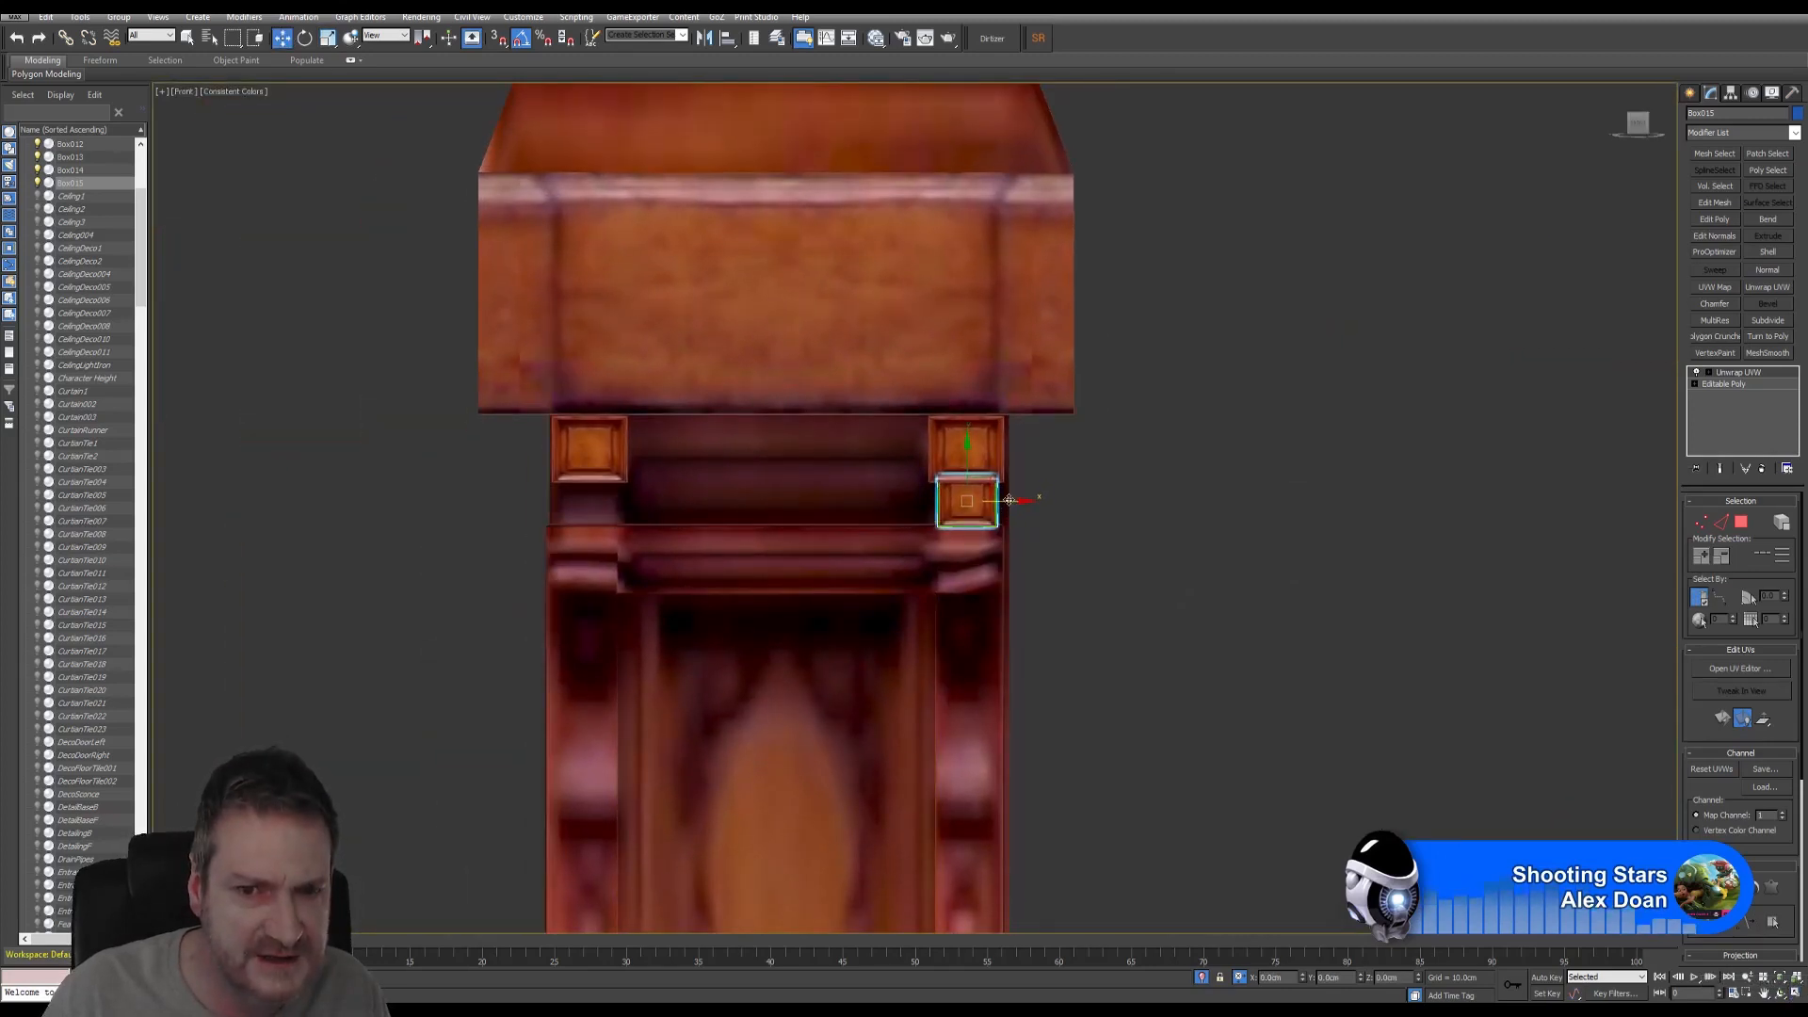
{"action": "left_click_drag", "start_coordinate": [1009, 500], "coordinate": [631, 502], "text": "shift"}
{"action": "left_click", "coordinate": [904, 568]}
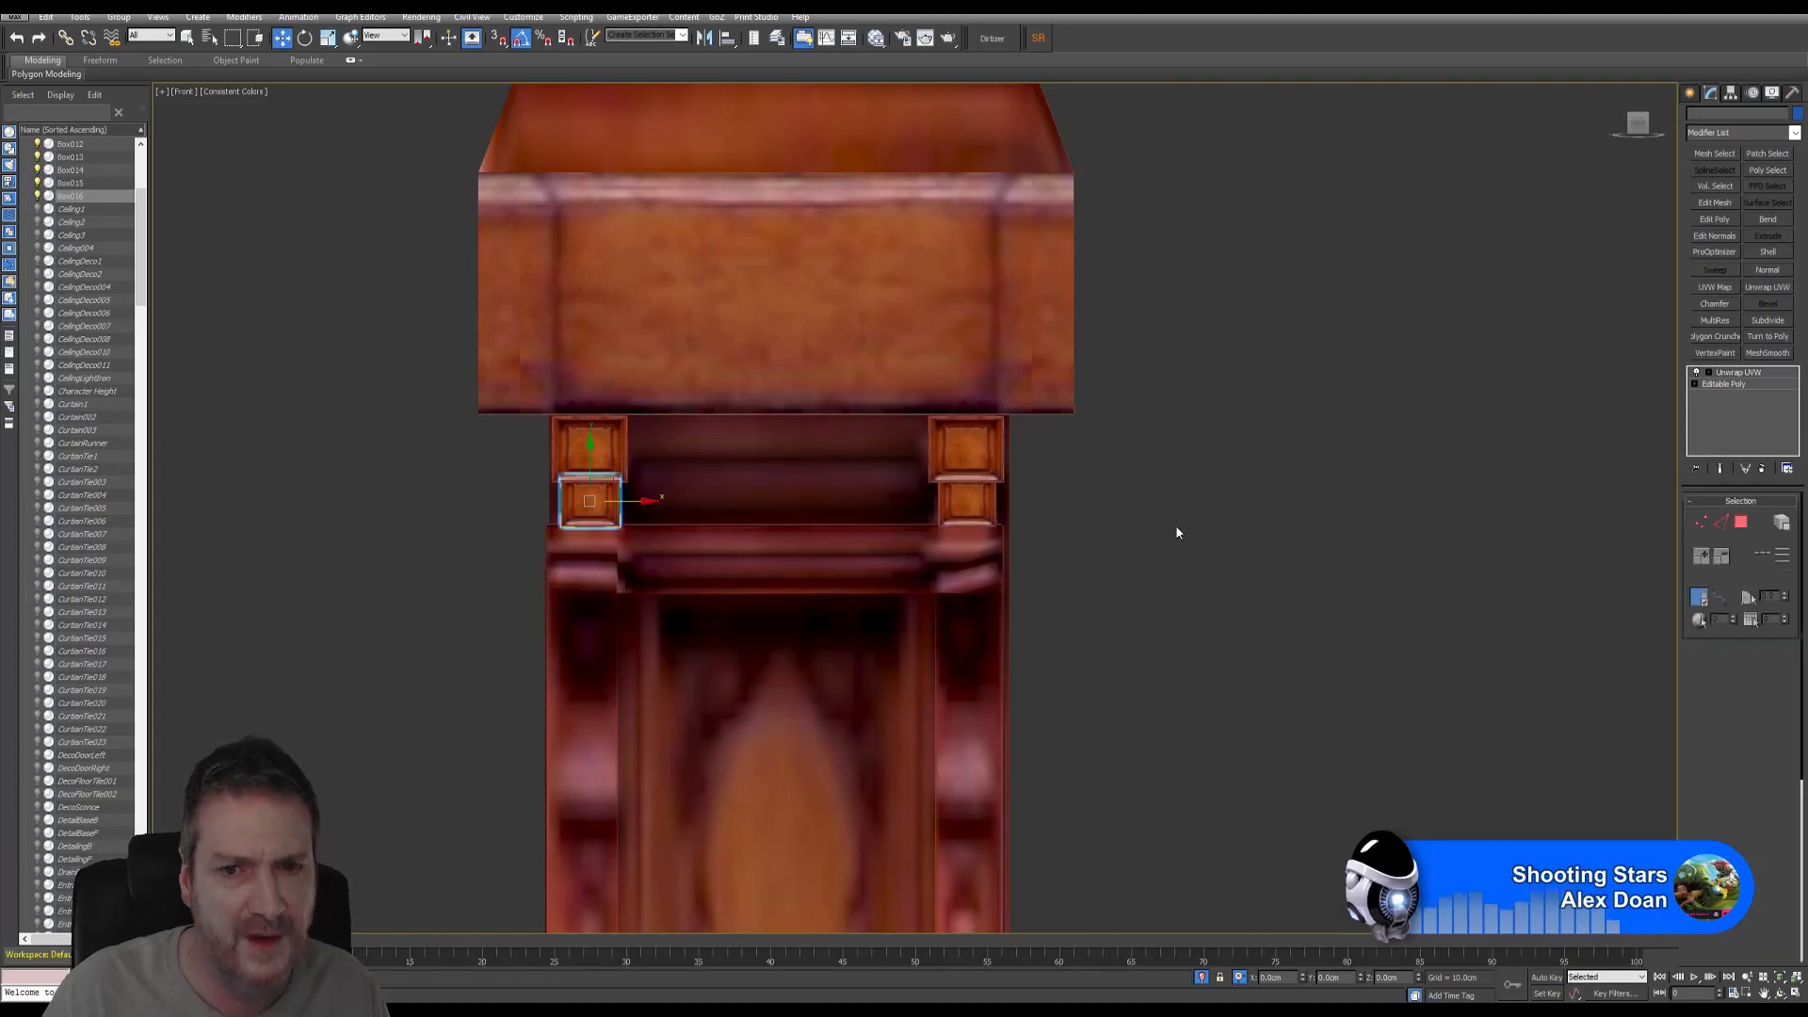
{"action": "left_click", "coordinate": [1796, 996]}
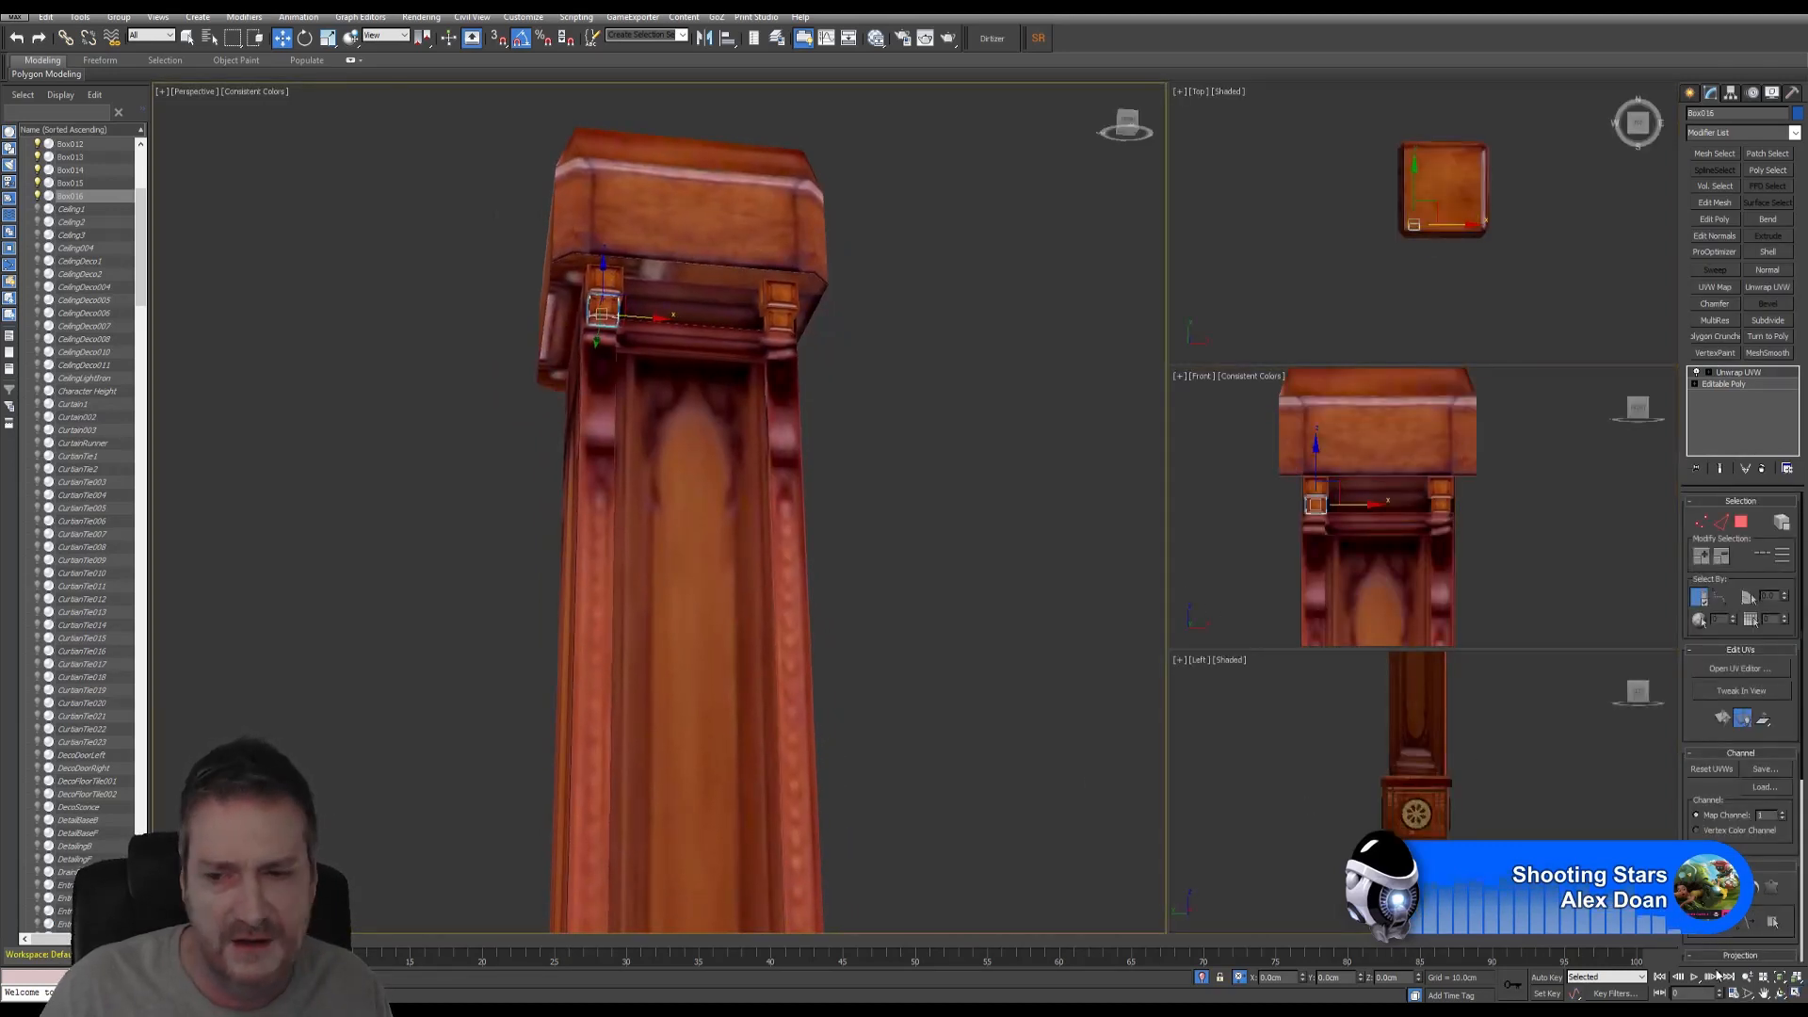
- Orbit to inspect the pillar top, then maximize the Front view and select the upper-left corner box
{"action": "left_click", "coordinate": [1779, 993]}
{"action": "left_click_drag", "start_coordinate": [831, 605], "coordinate": [747, 371]}
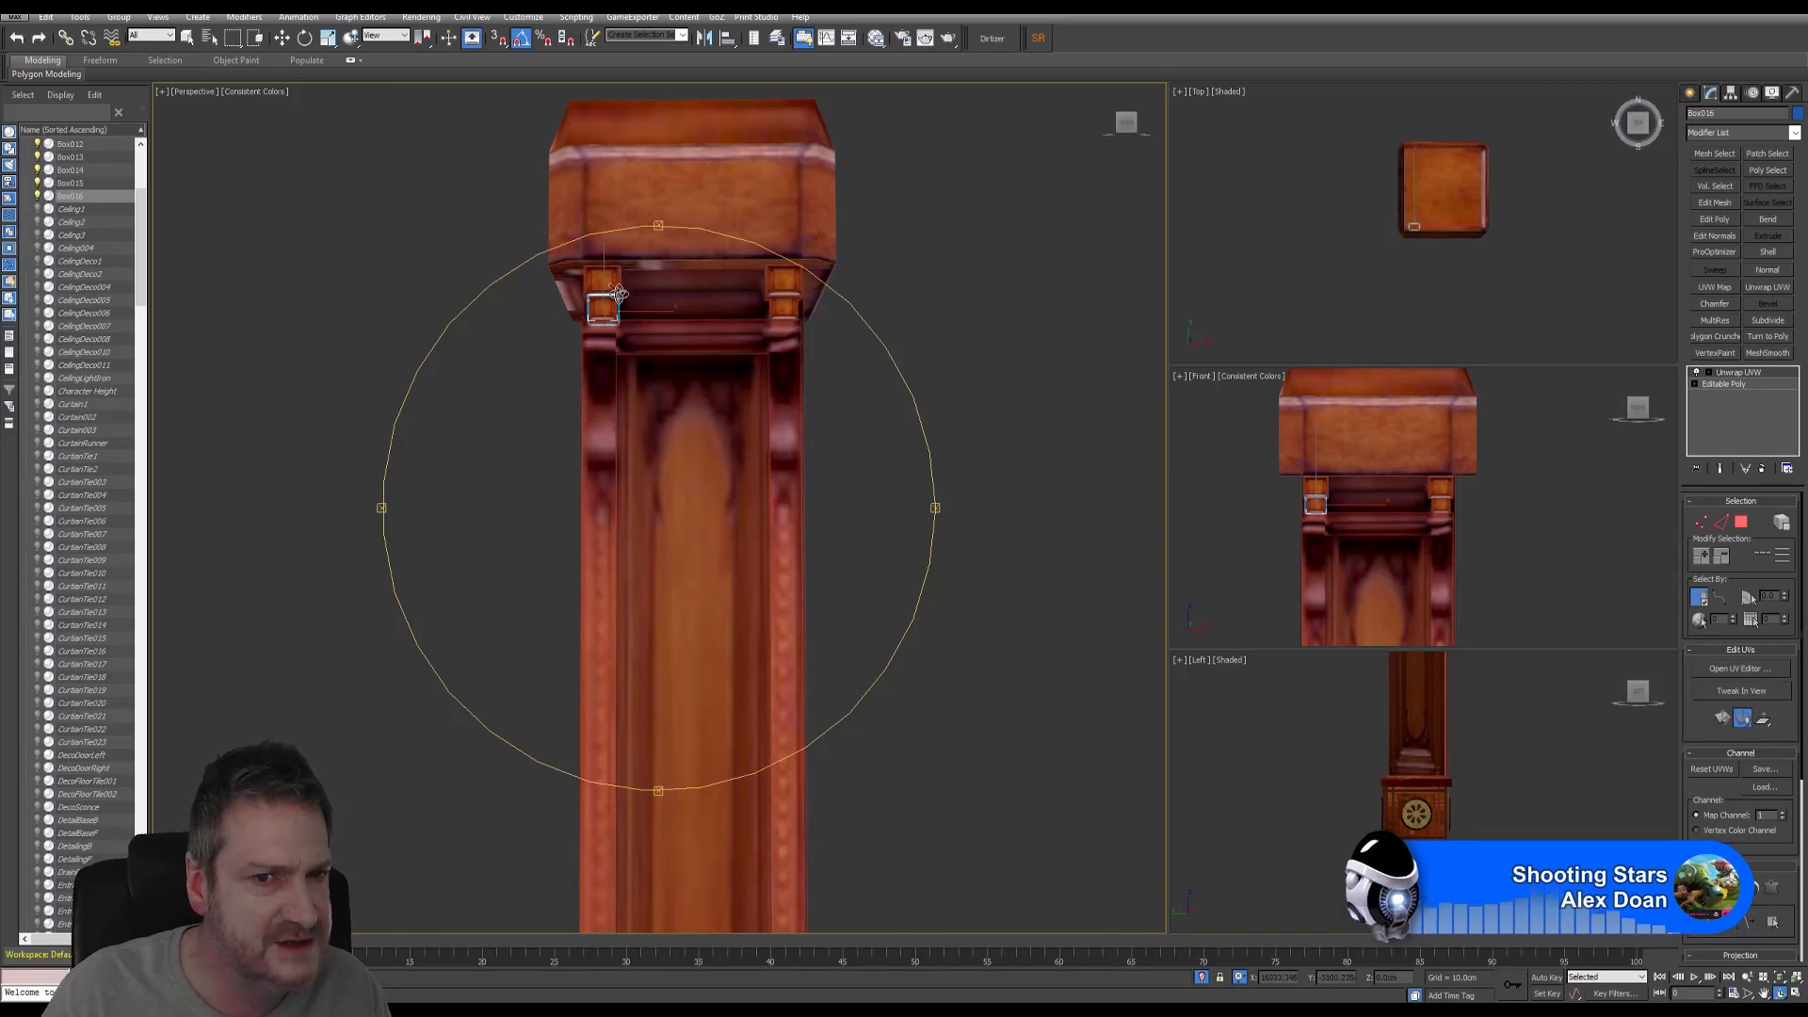
{"action": "left_click_drag", "start_coordinate": [600, 282], "coordinate": [624, 317]}
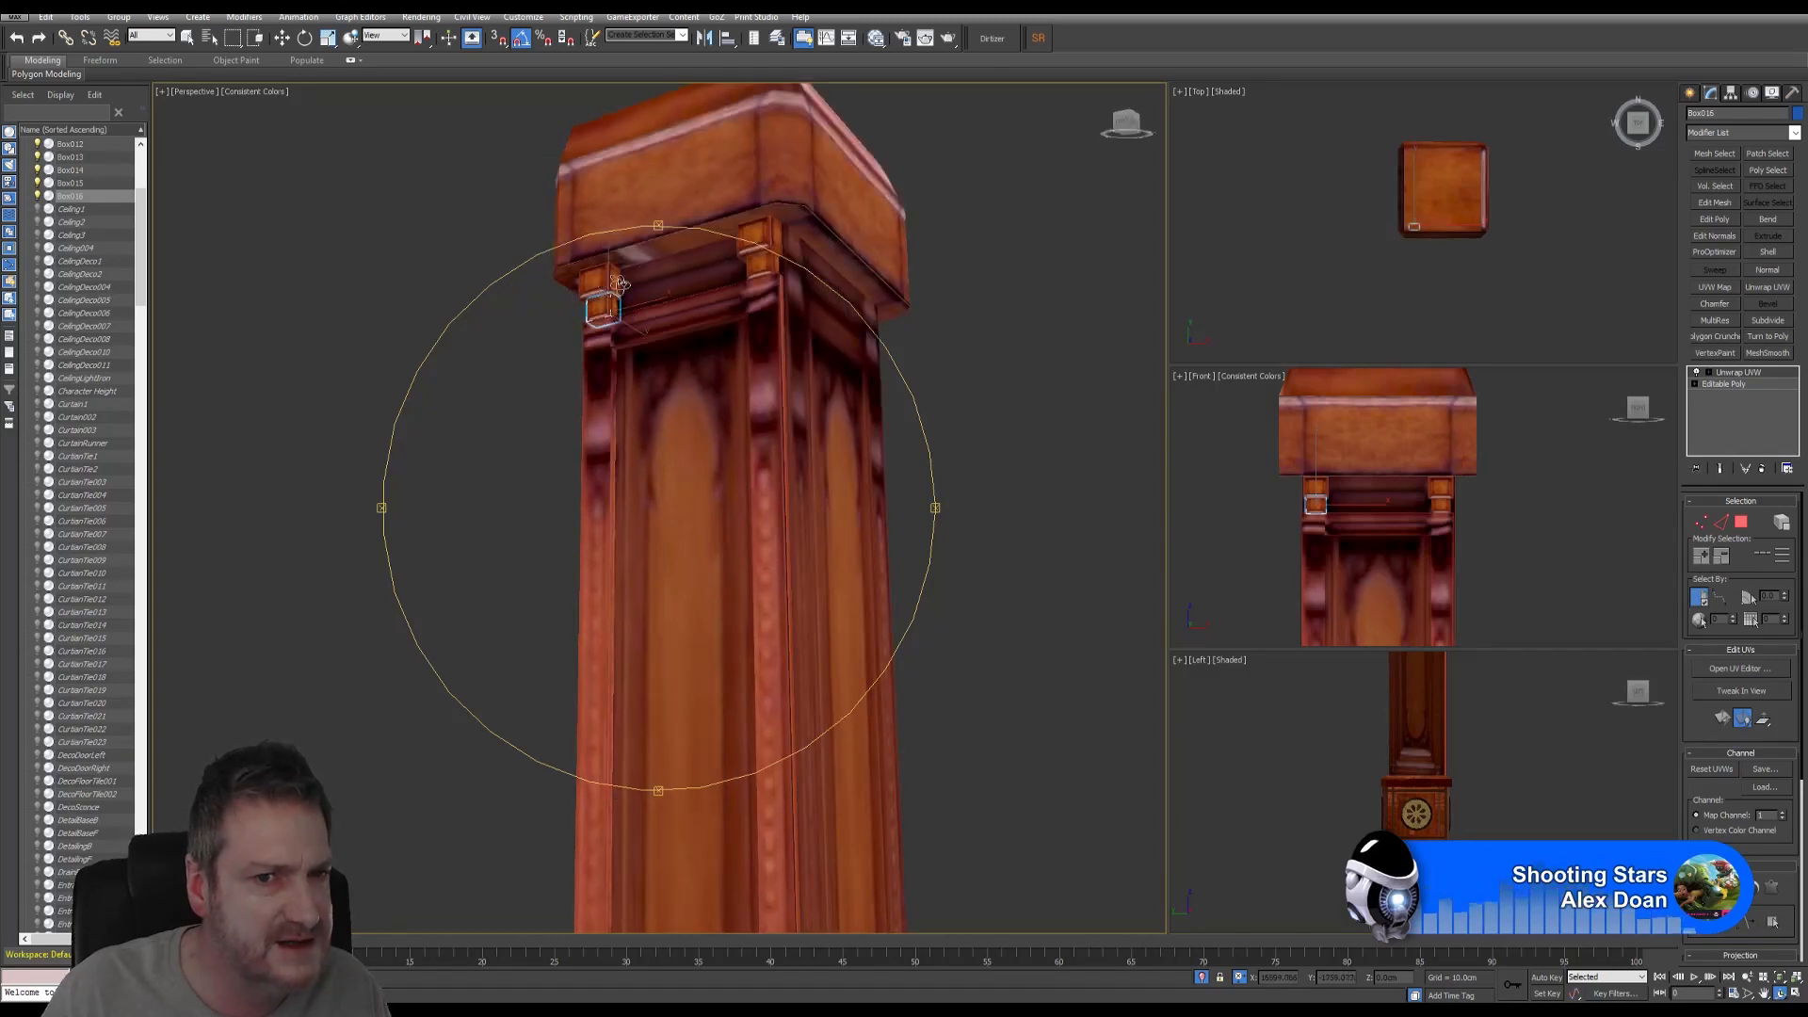
{"action": "left_click_drag", "start_coordinate": [680, 375], "coordinate": [730, 415]}
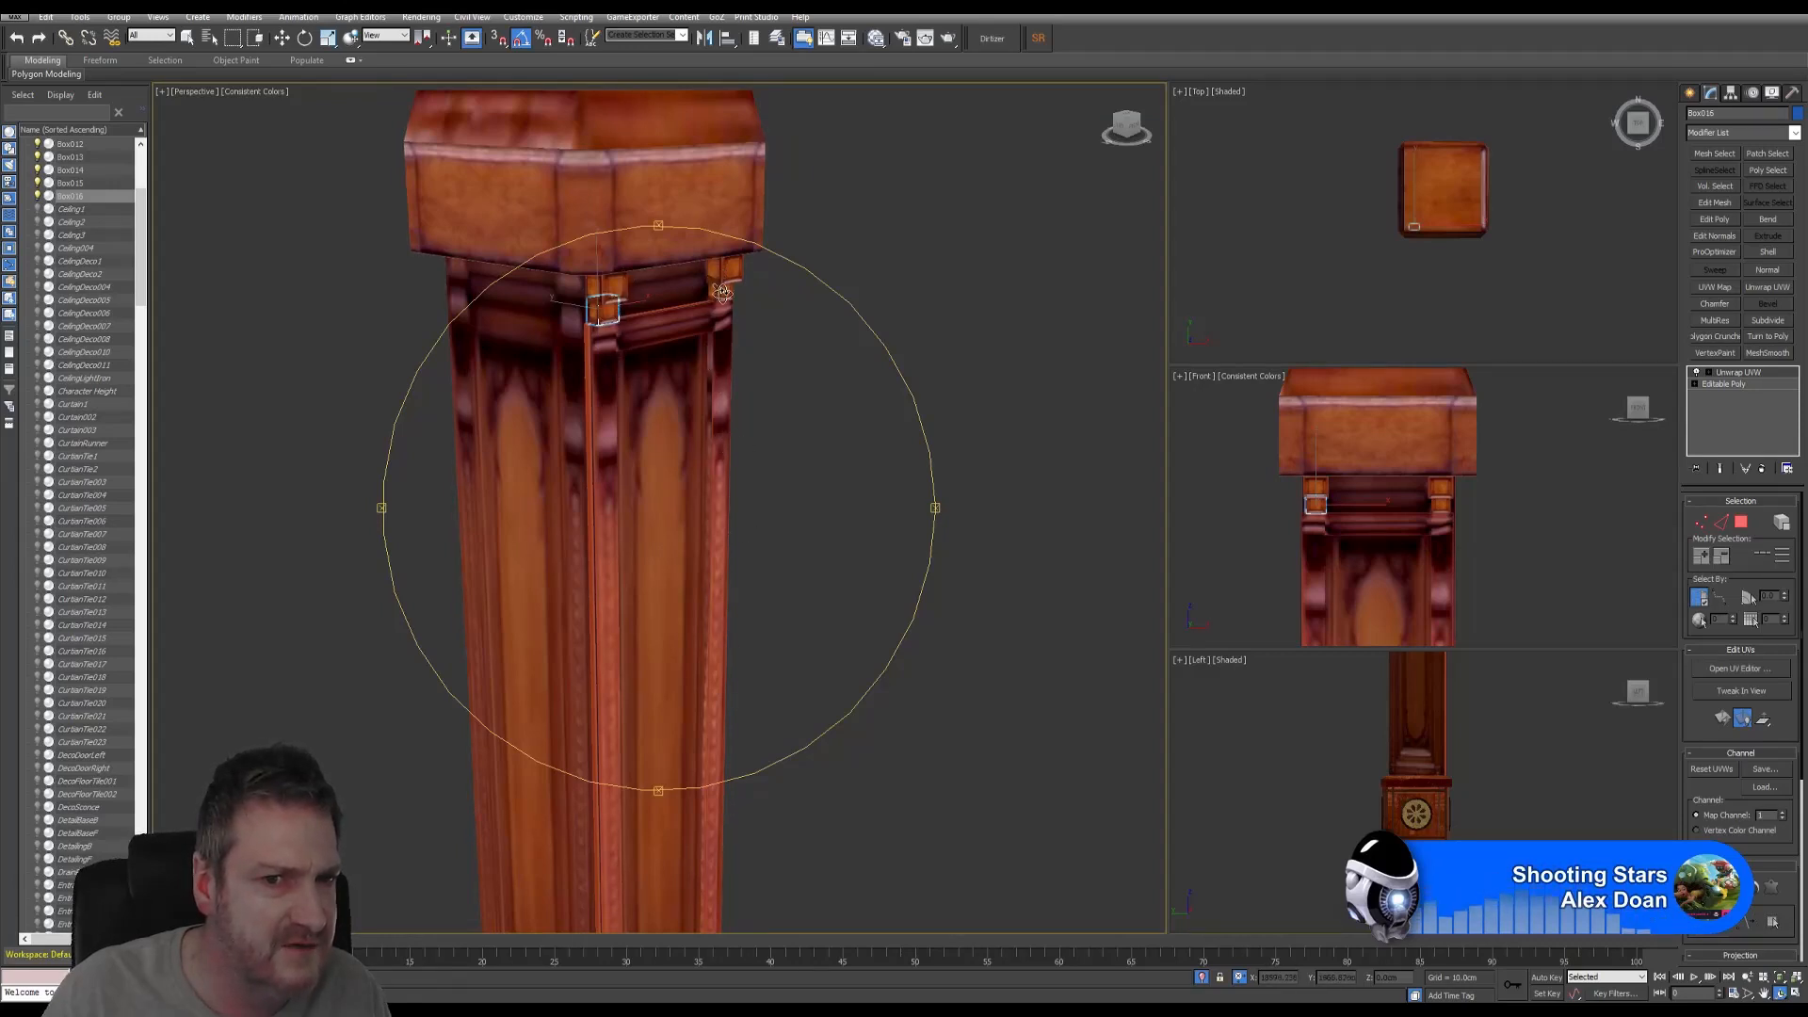
{"action": "left_click_drag", "start_coordinate": [696, 351], "coordinate": [725, 497]}
{"action": "right_click", "coordinate": [1466, 528]}
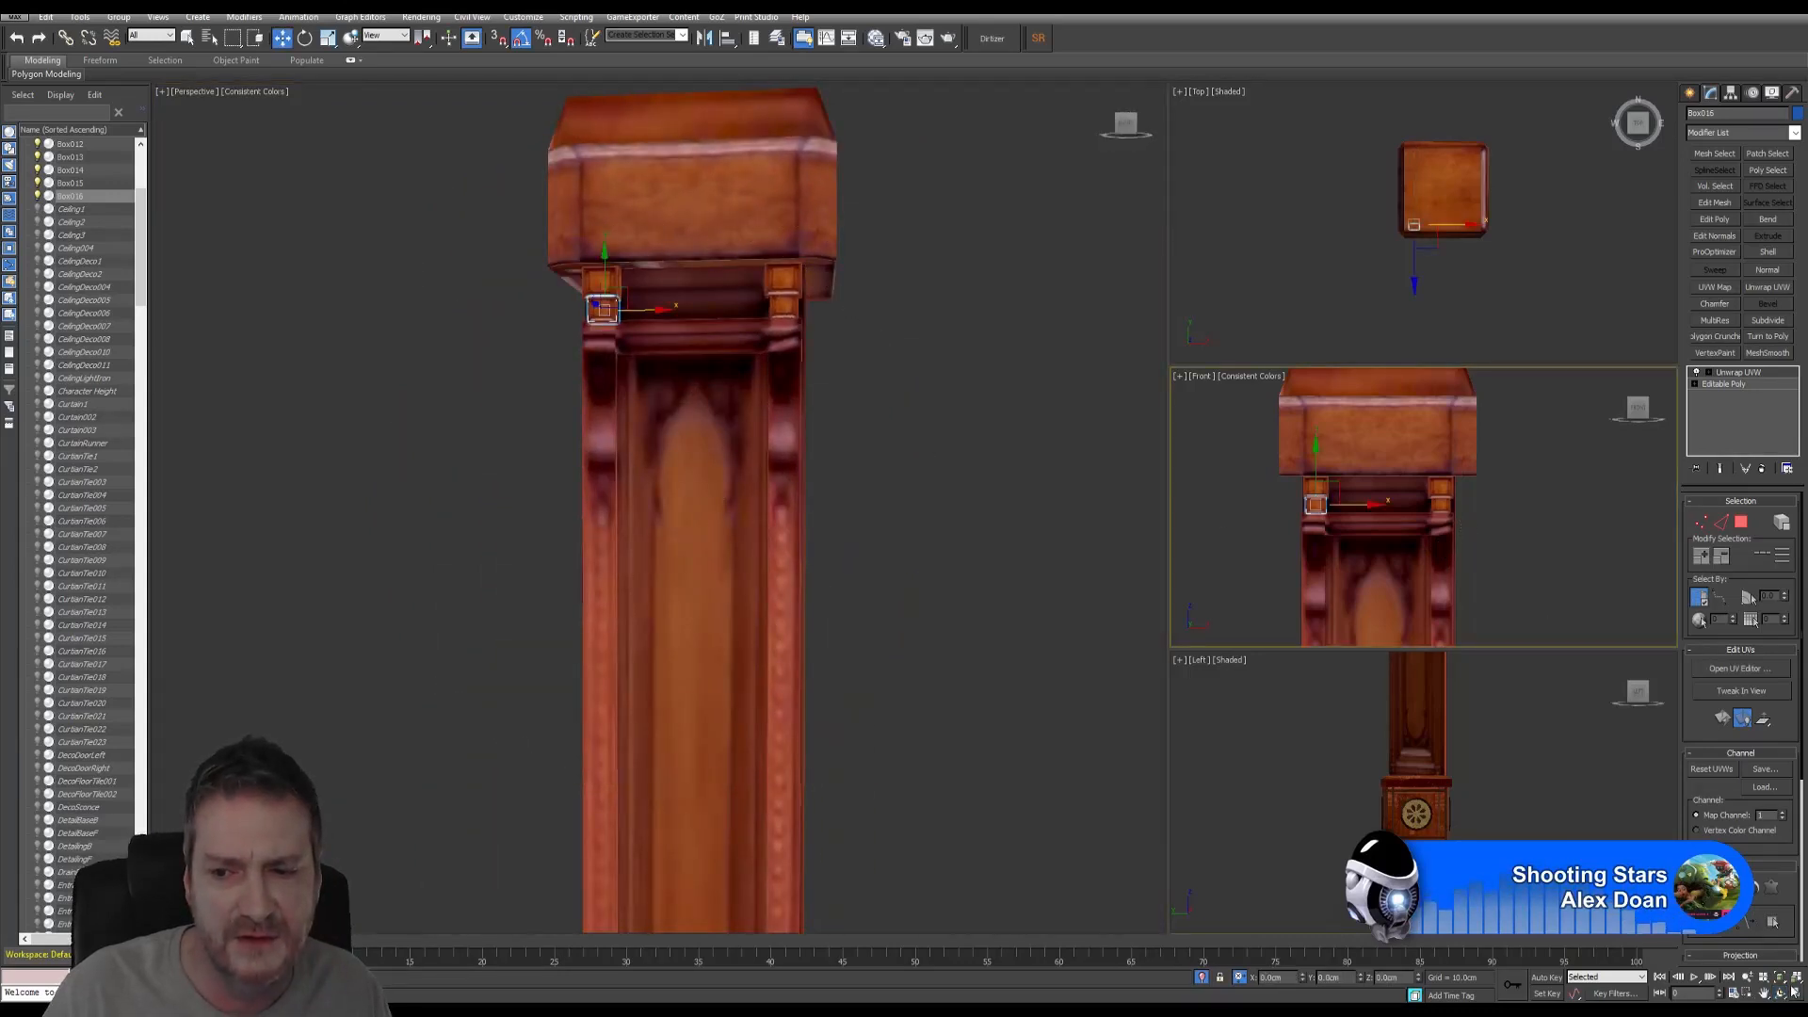
{"action": "left_click", "coordinate": [1795, 993]}
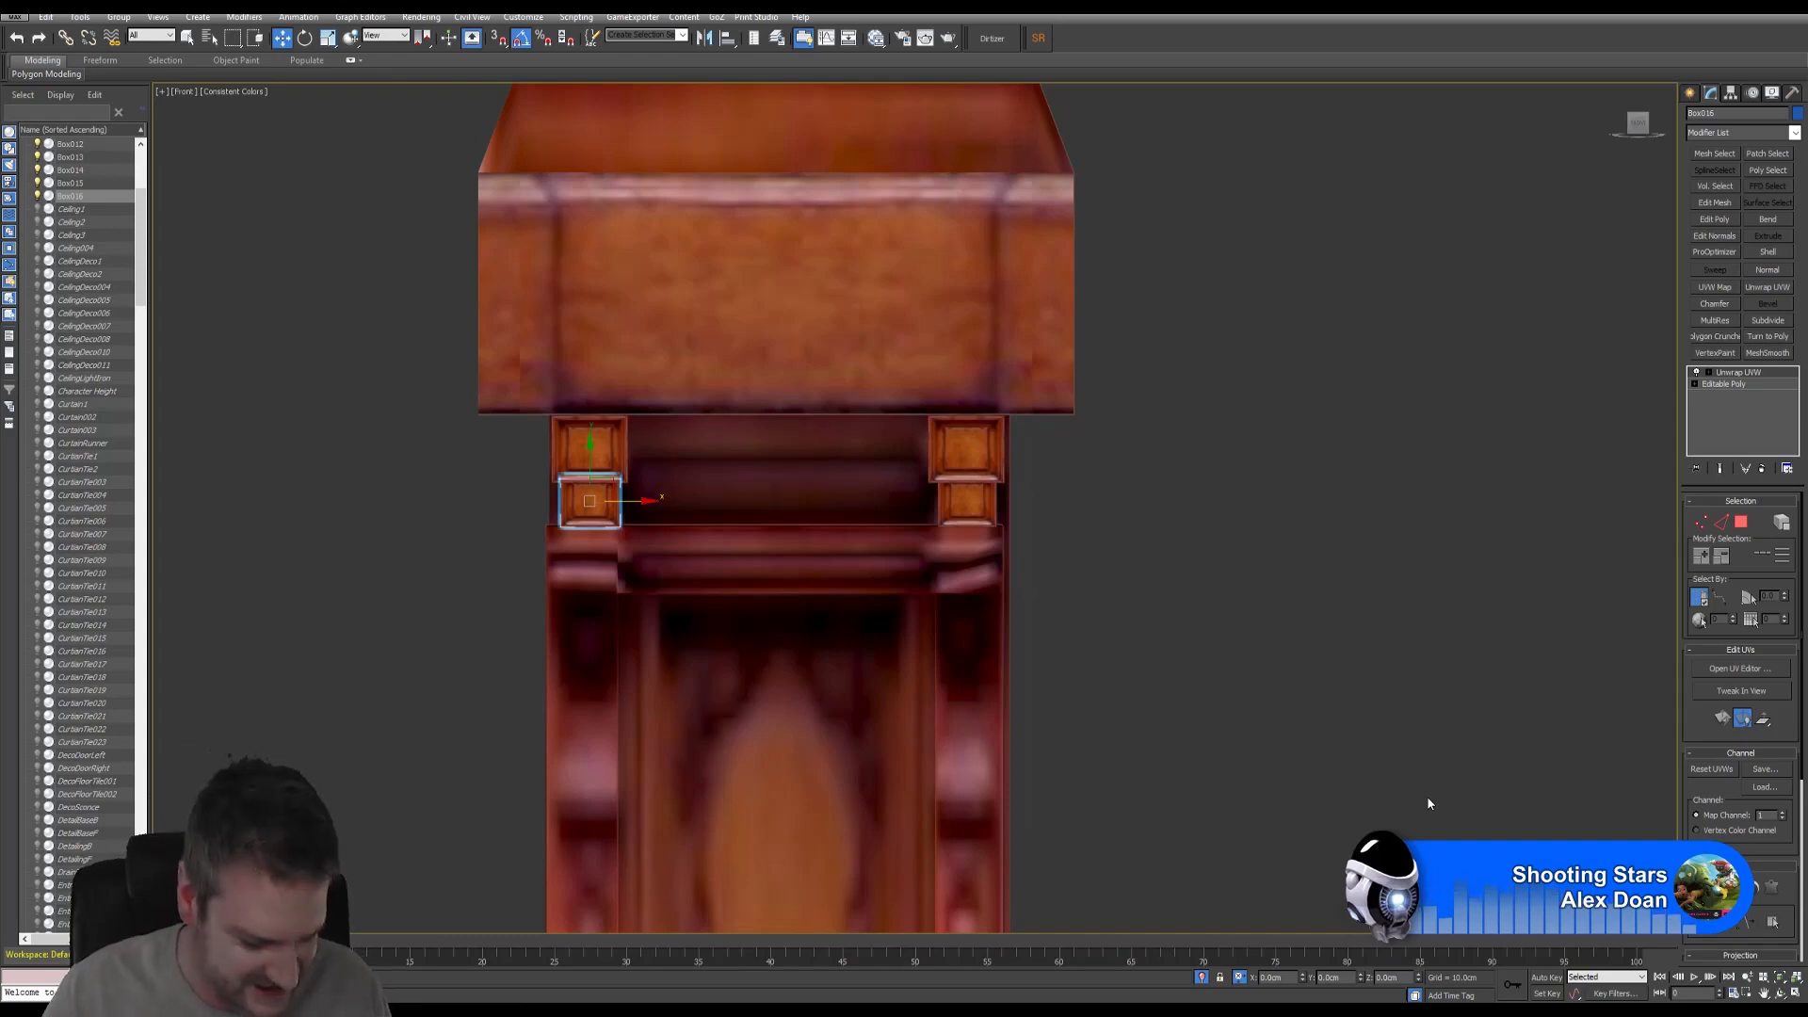
{"action": "left_click", "coordinate": [601, 435]}
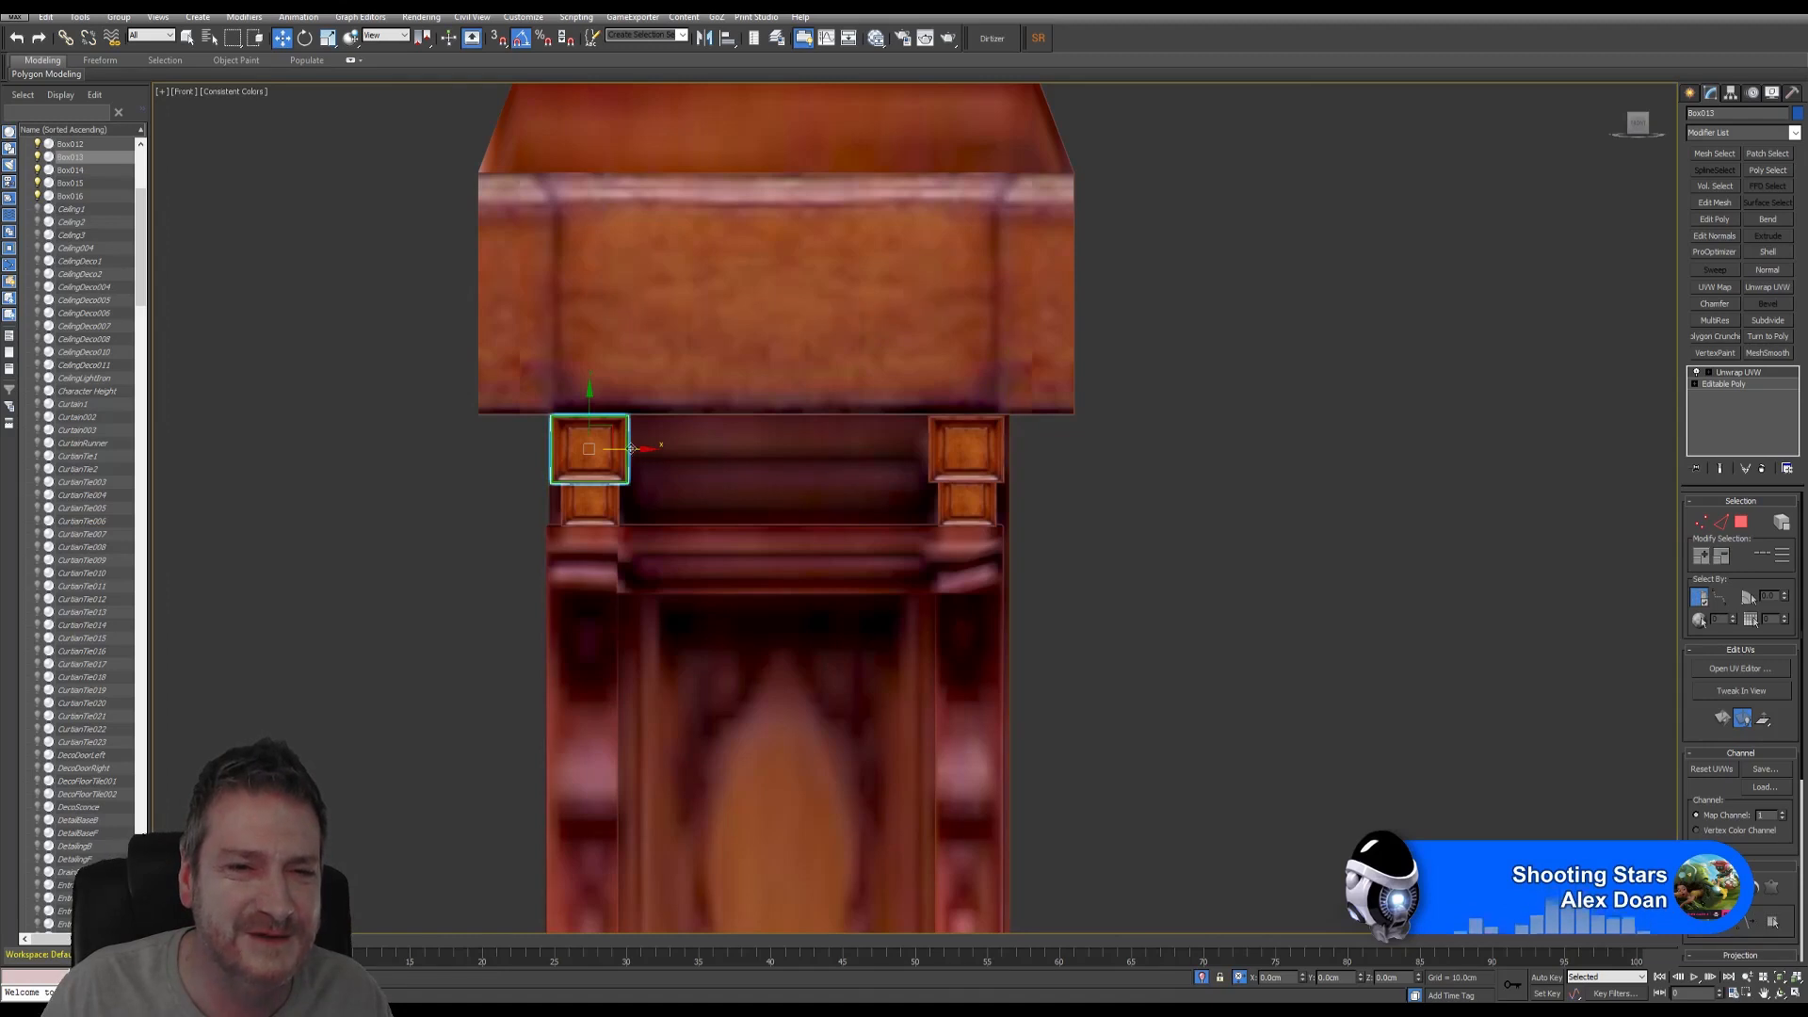
- Clone the corner box into a thin strip under the cap, stretched between the corner boxes
{"action": "left_click_drag", "start_coordinate": [631, 448], "coordinate": [812, 449], "text": "shift"}
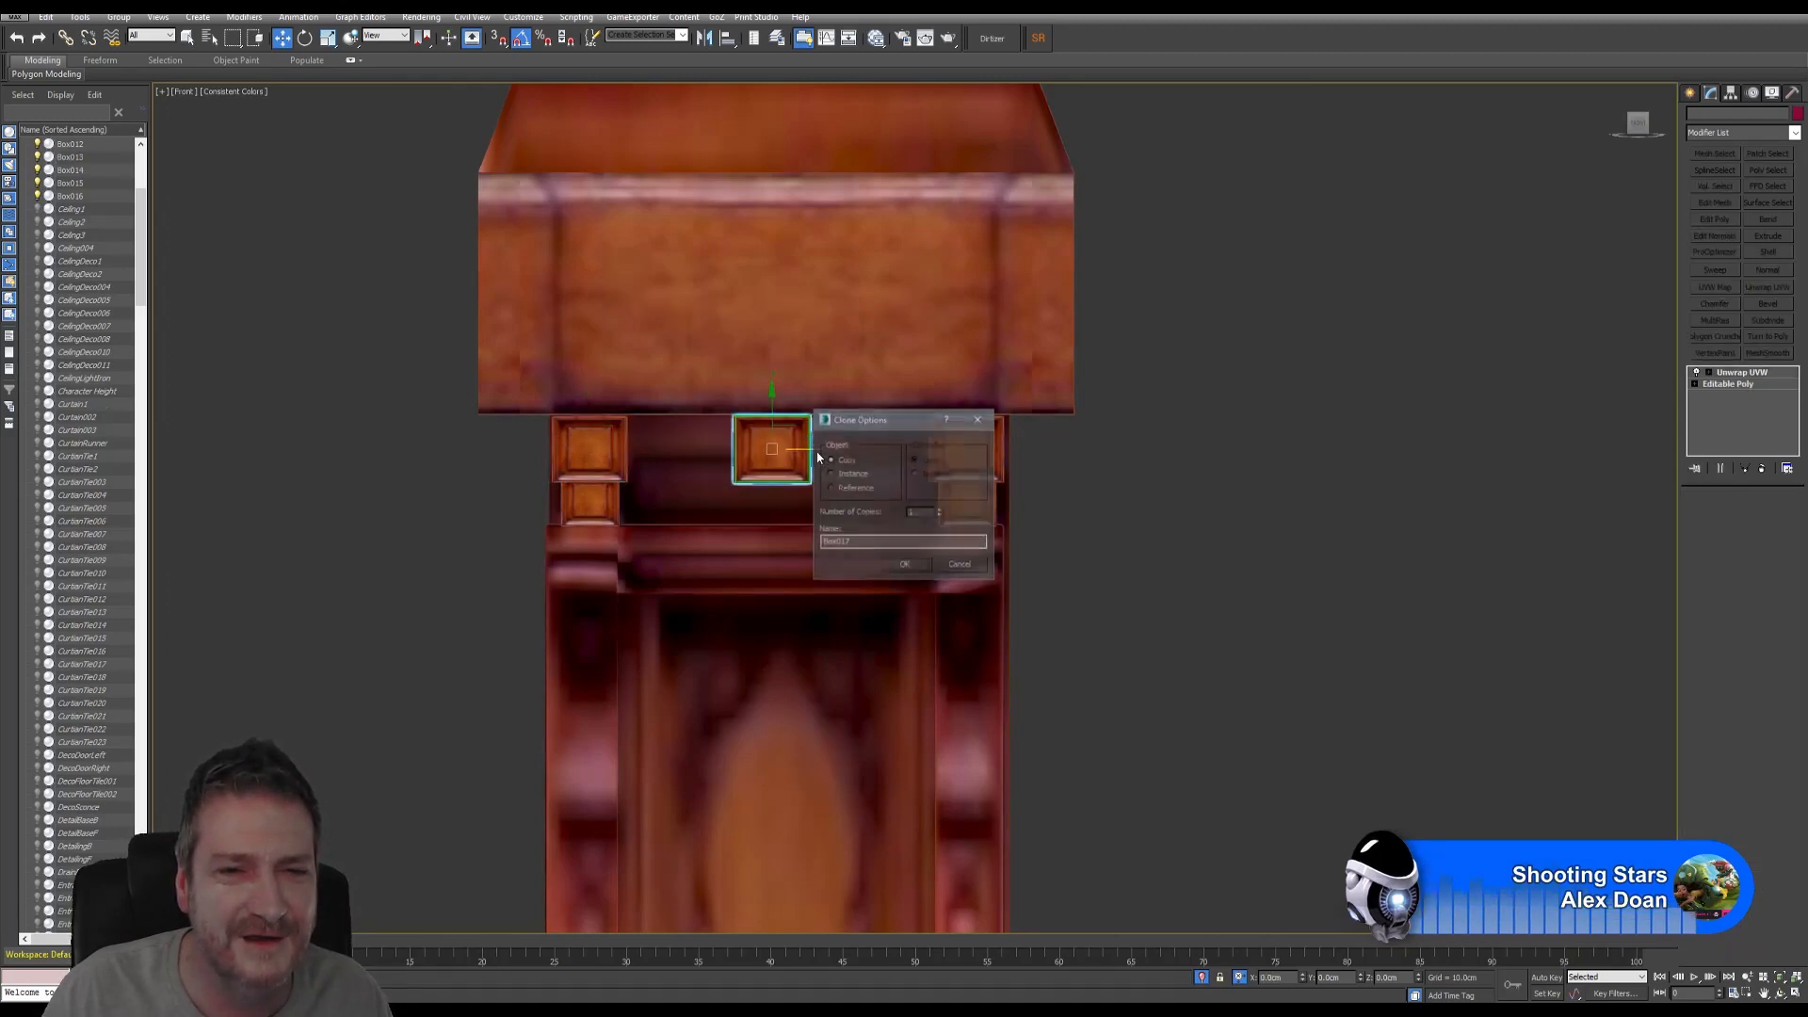
{"action": "left_click", "coordinate": [905, 565]}
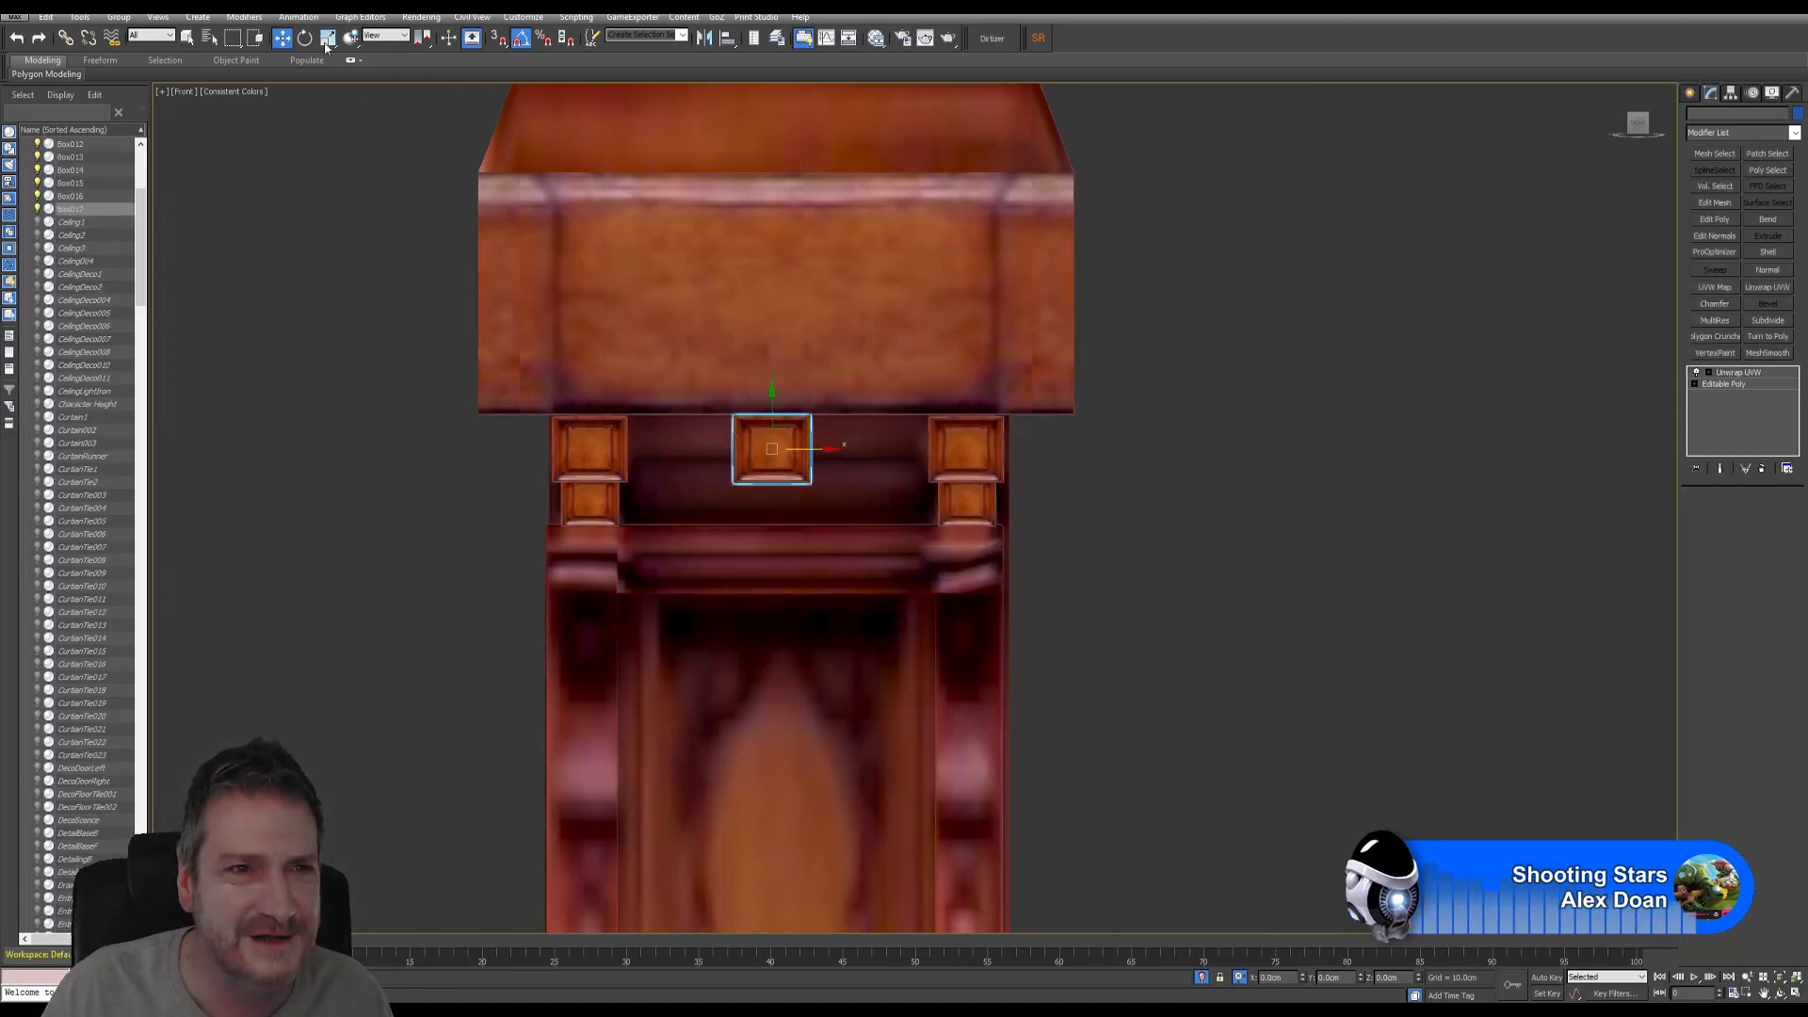
{"action": "key", "text": "r"}
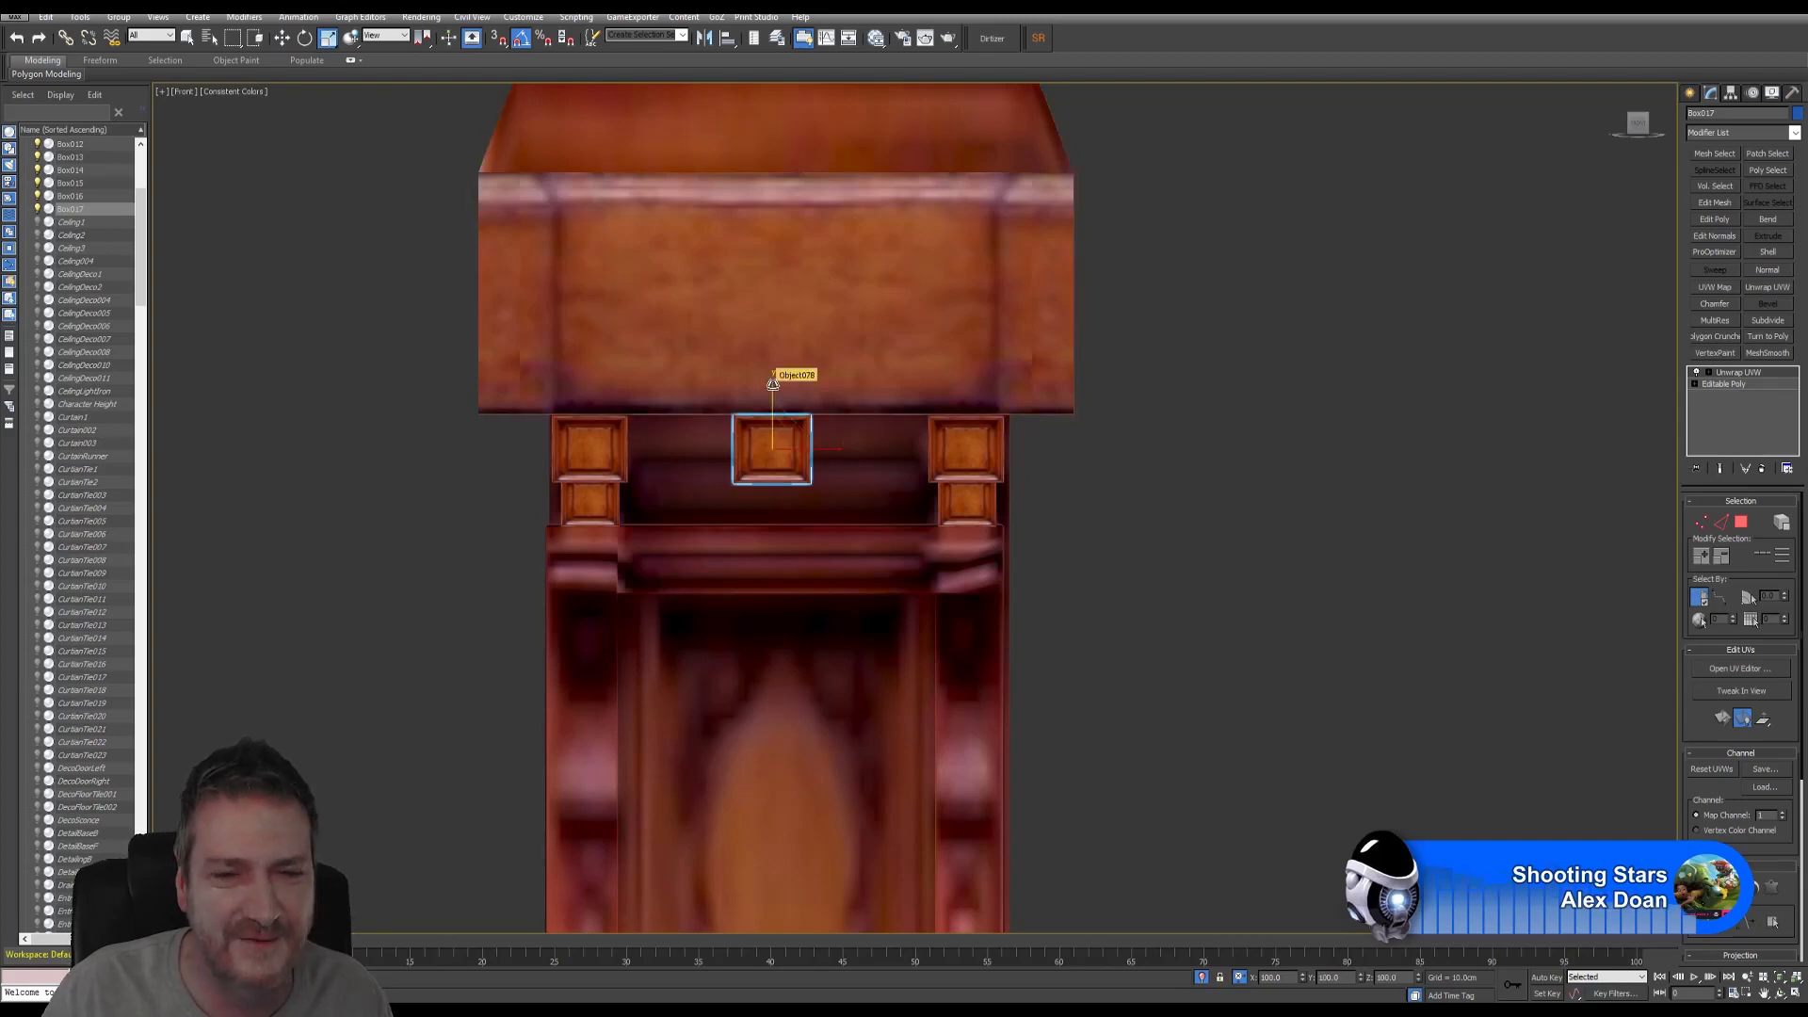
{"action": "left_click_drag", "start_coordinate": [772, 384], "coordinate": [767, 401]}
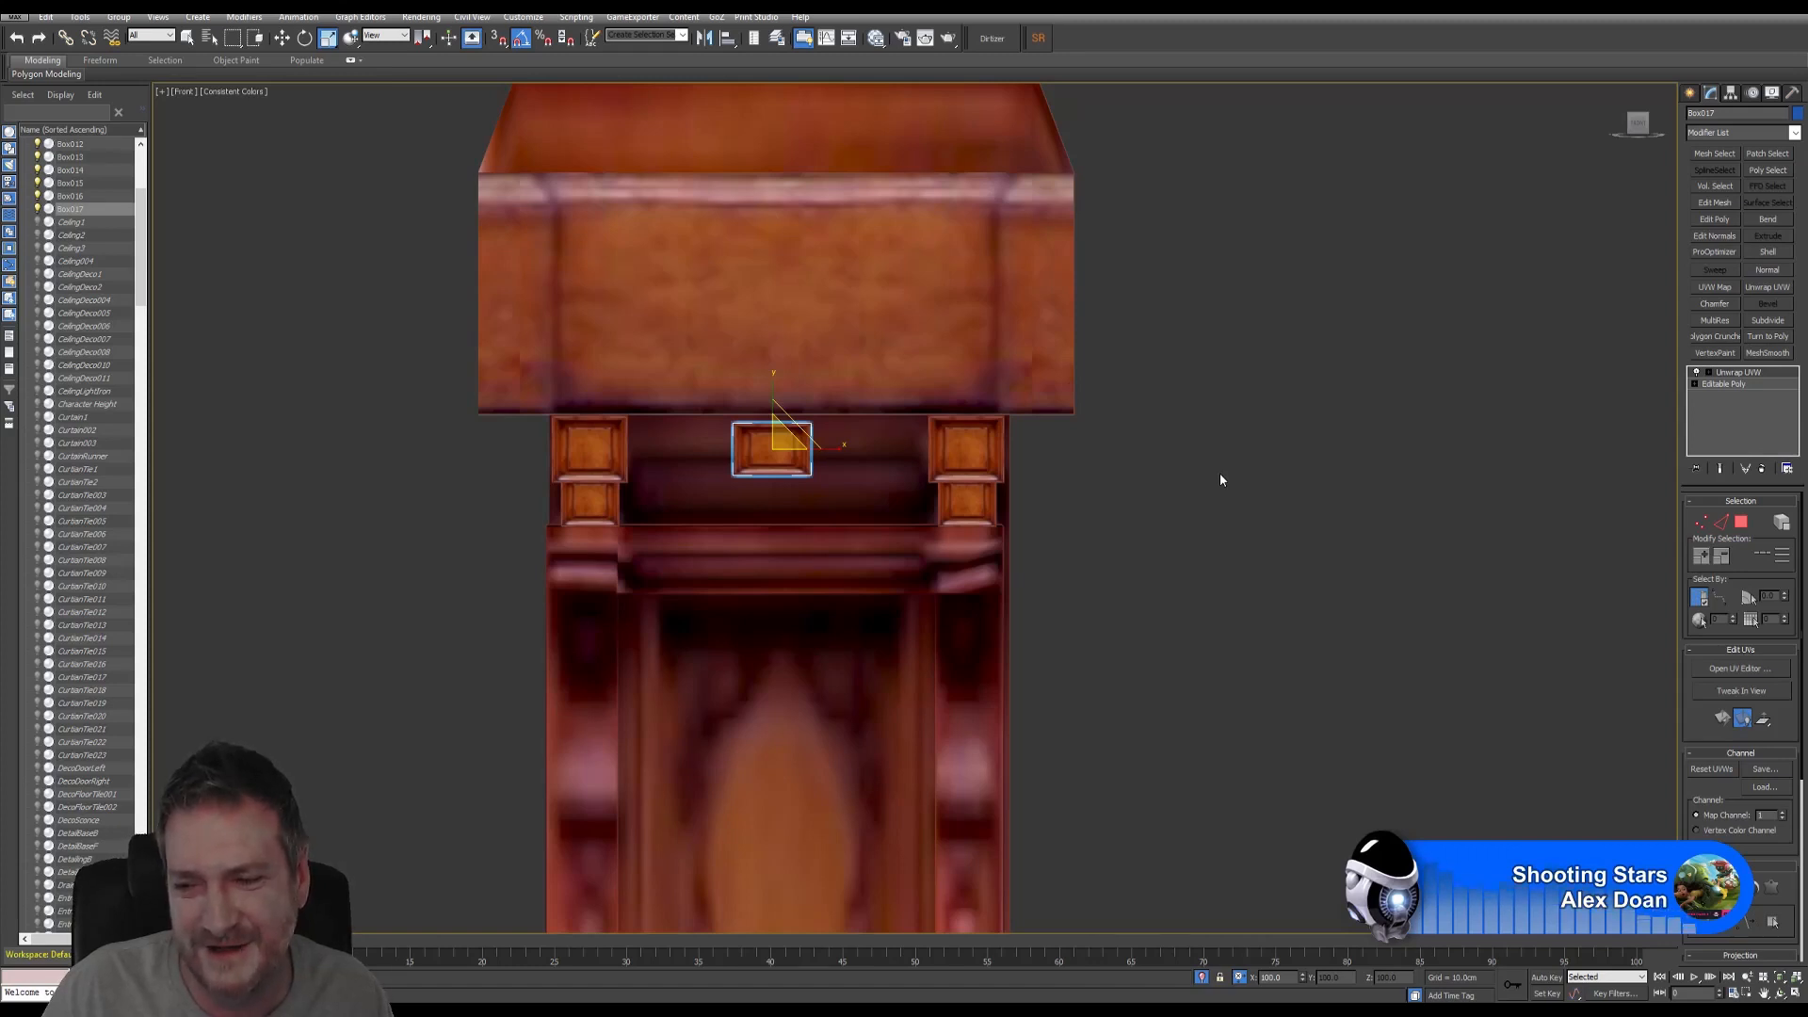
{"action": "left_click", "coordinate": [282, 38]}
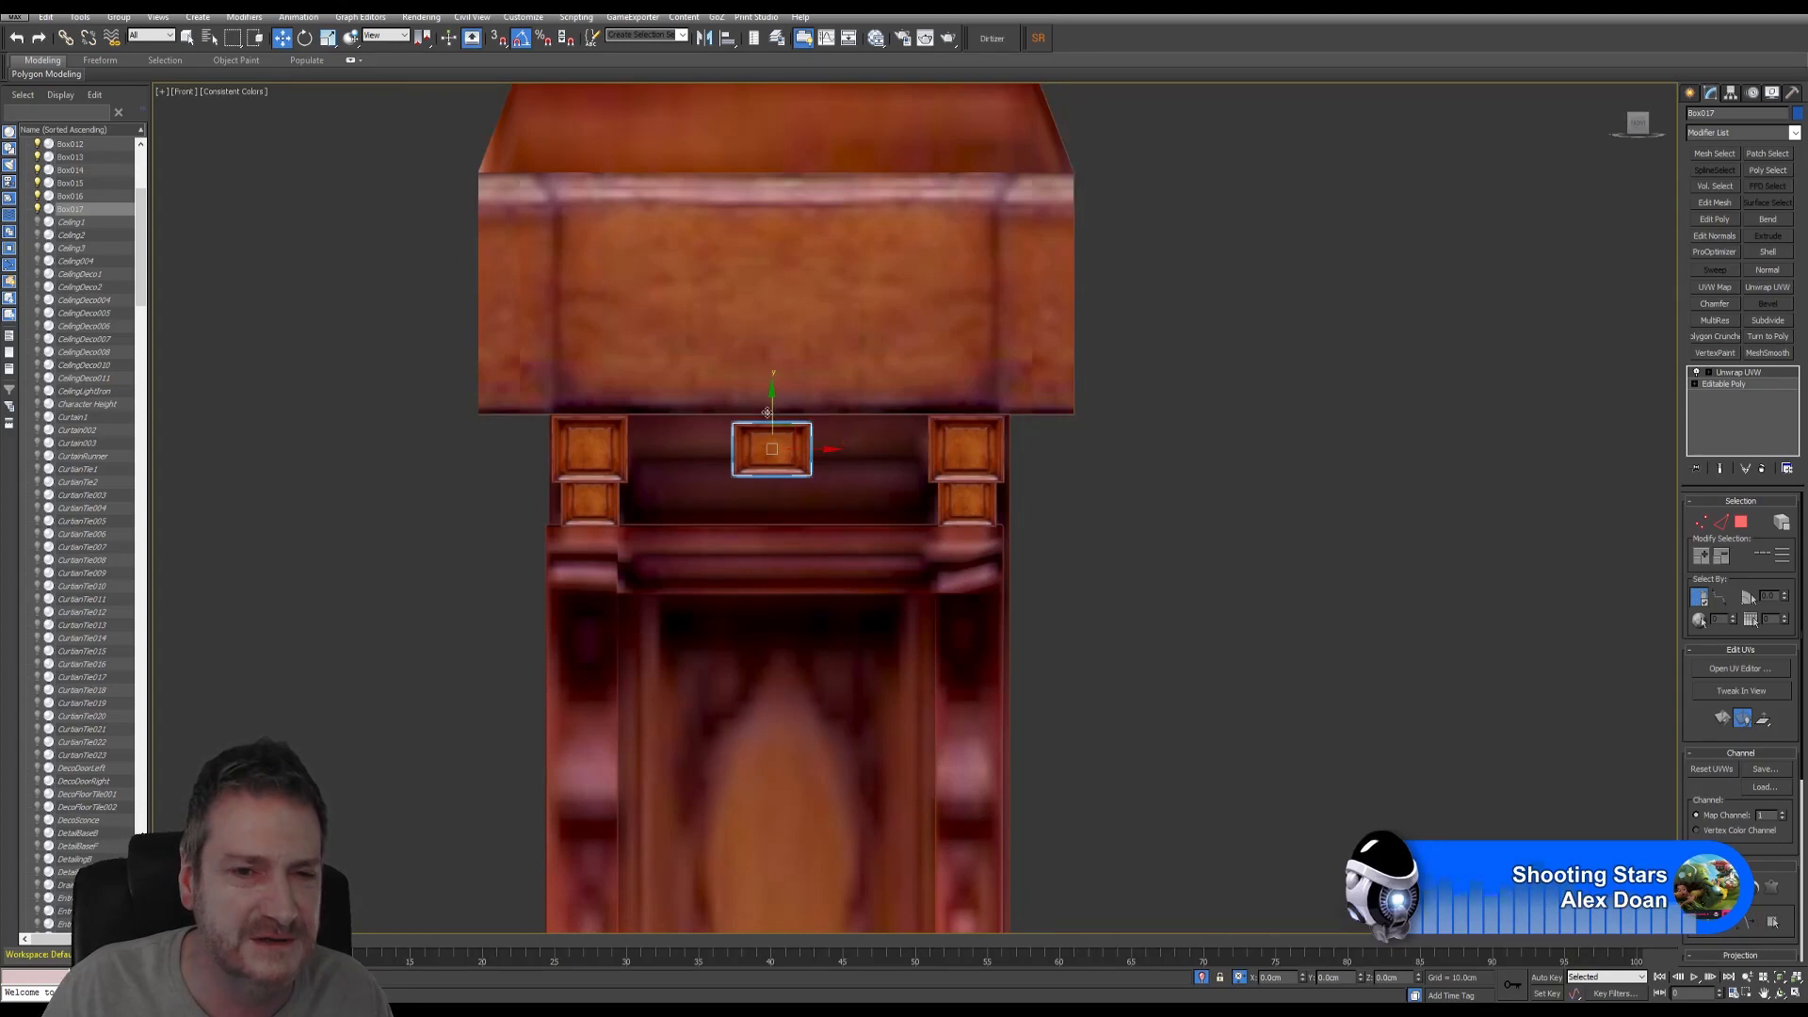
{"action": "left_click_drag", "start_coordinate": [774, 414], "coordinate": [790, 401]}
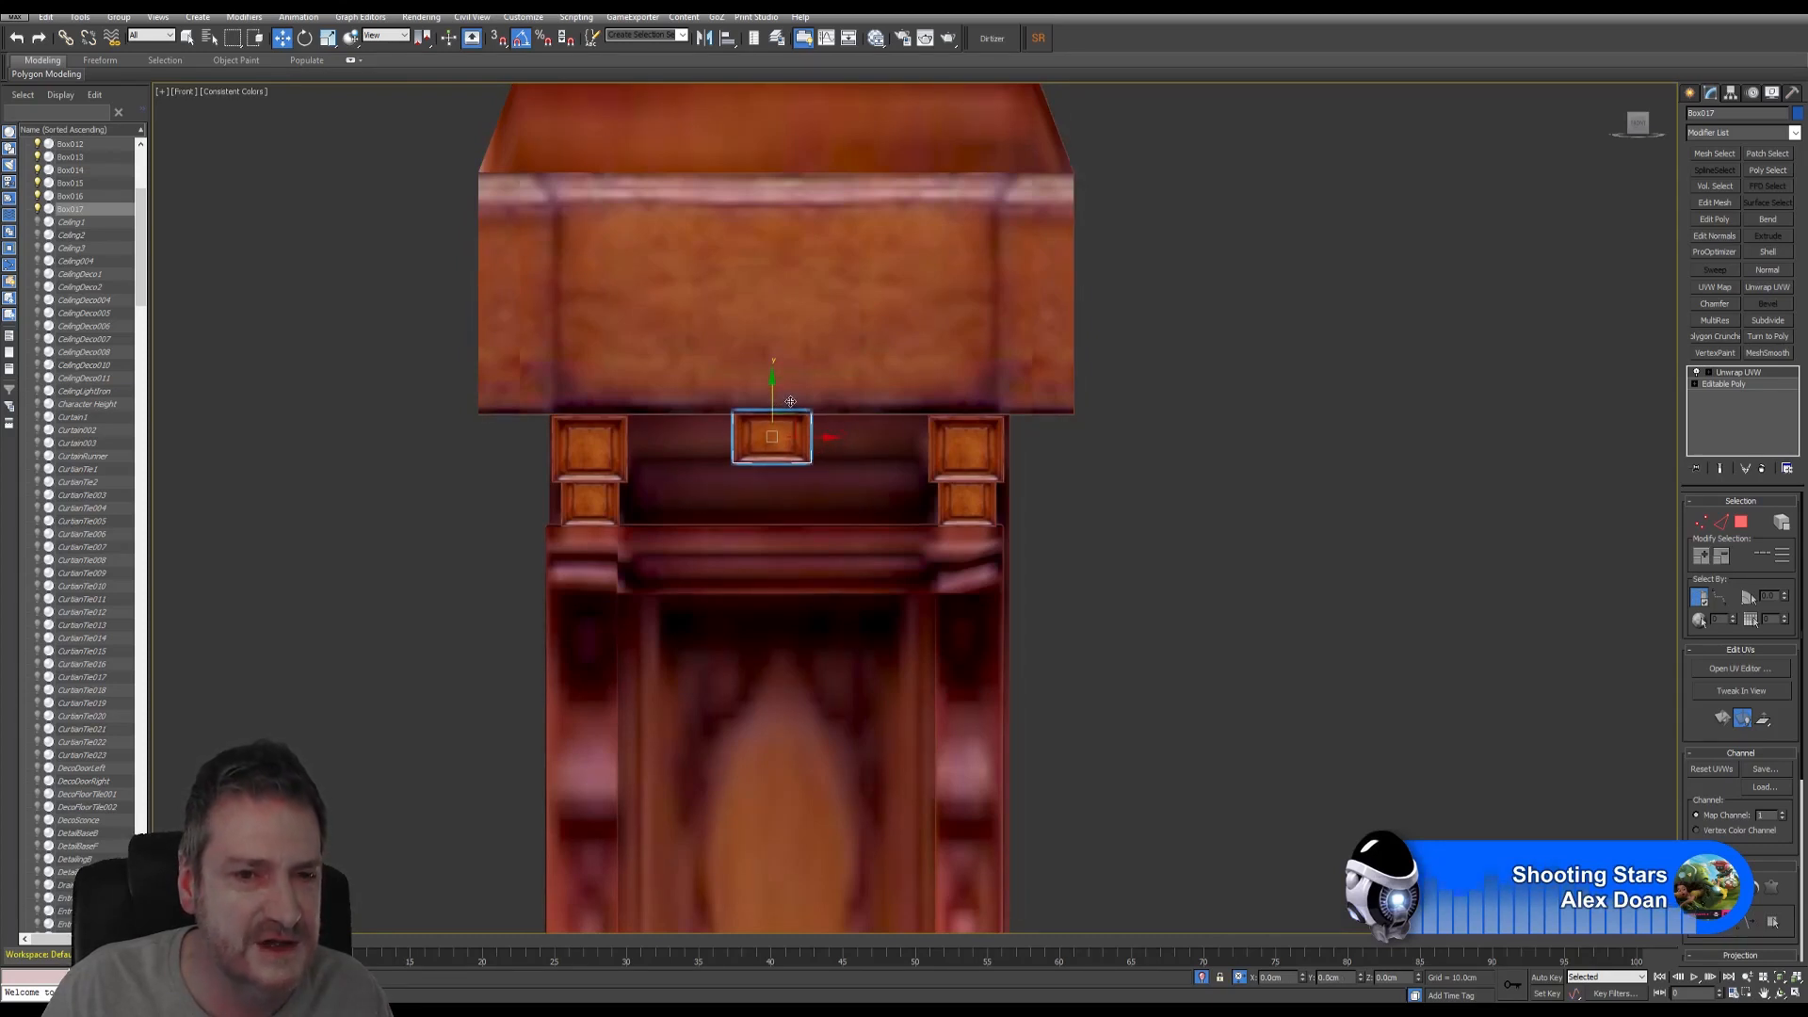
{"action": "left_click", "coordinate": [329, 38]}
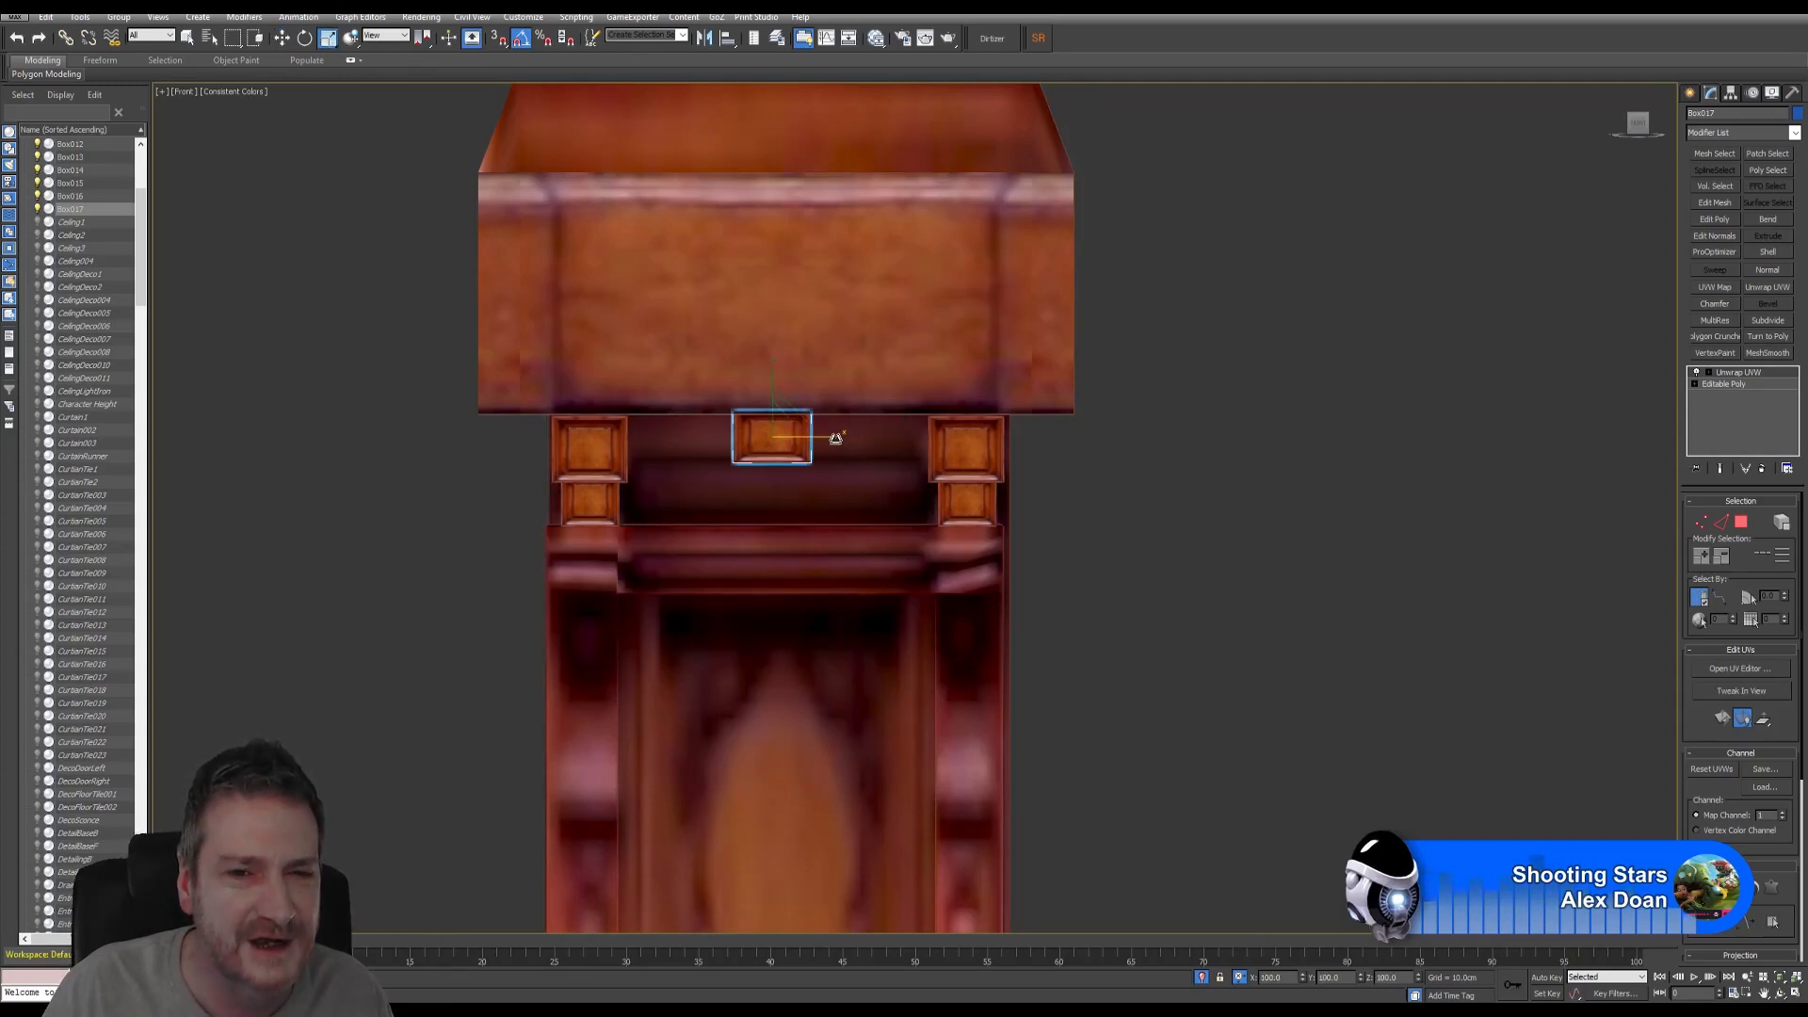
{"action": "left_click_drag", "start_coordinate": [835, 438], "coordinate": [989, 441]}
{"action": "key", "text": "w"}
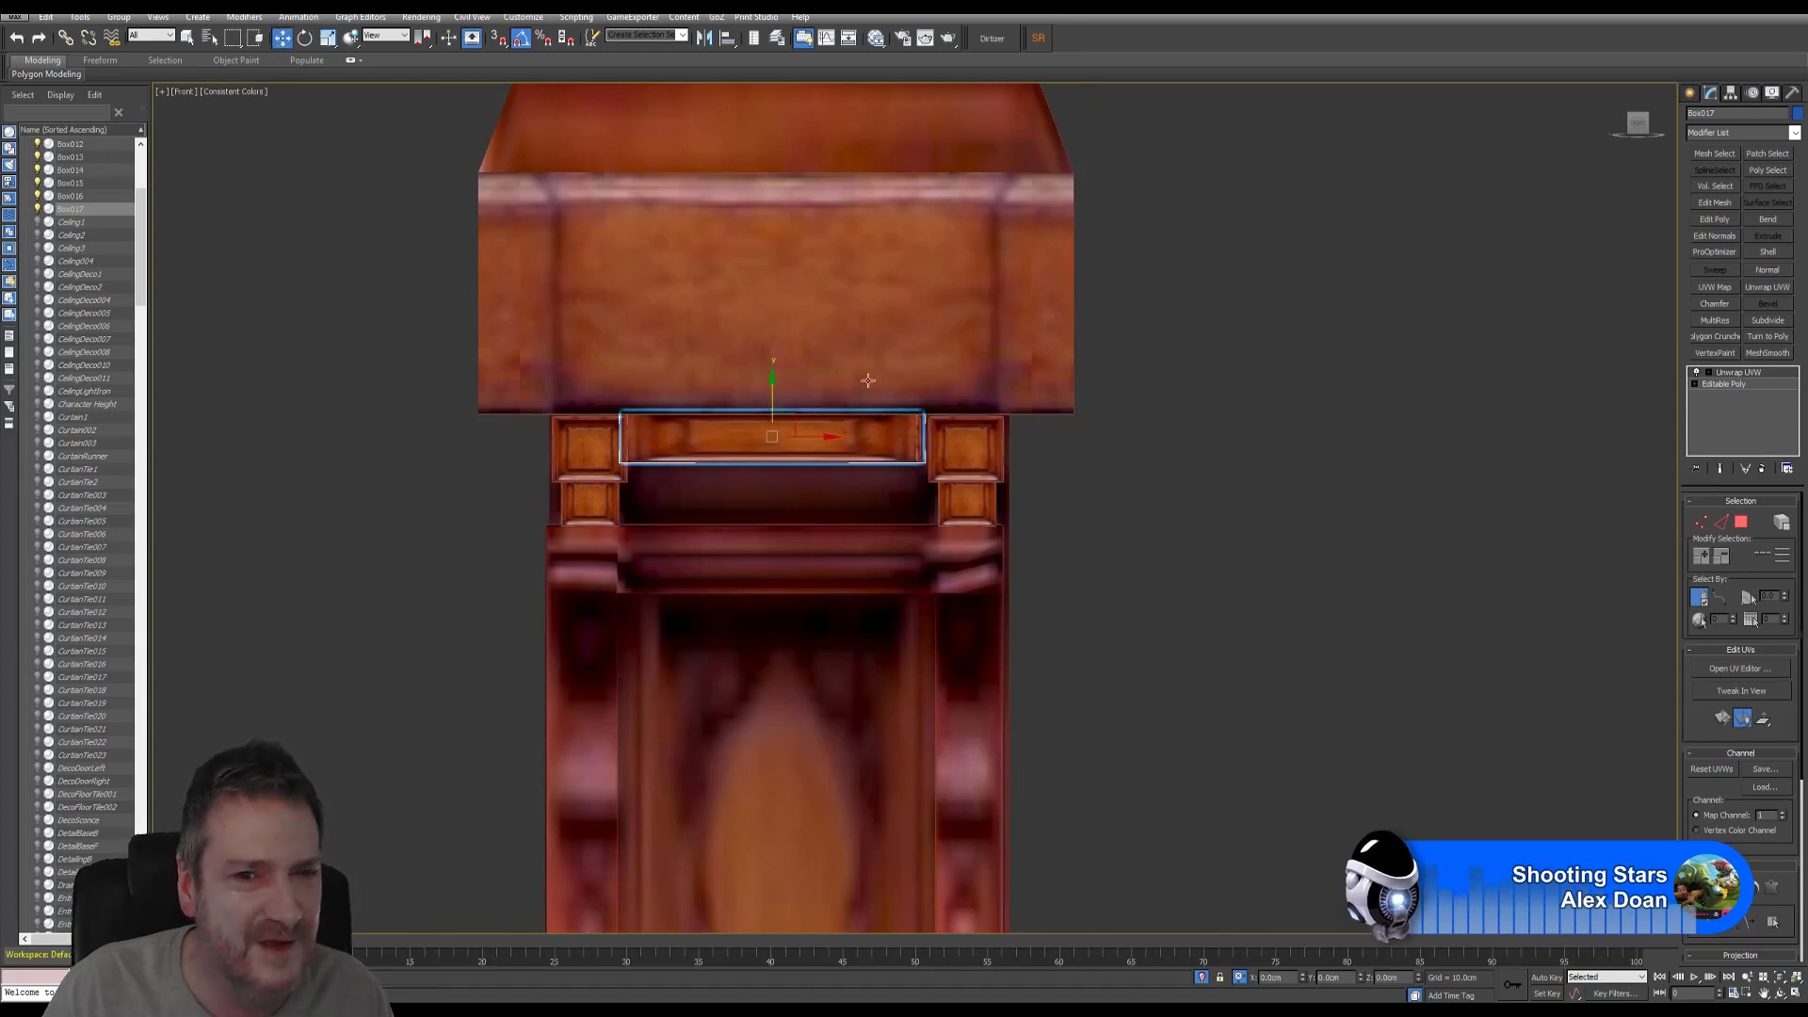
{"action": "left_click_drag", "start_coordinate": [816, 435], "coordinate": [821, 434]}
{"action": "left_click_drag", "start_coordinate": [824, 433], "coordinate": [822, 434]}
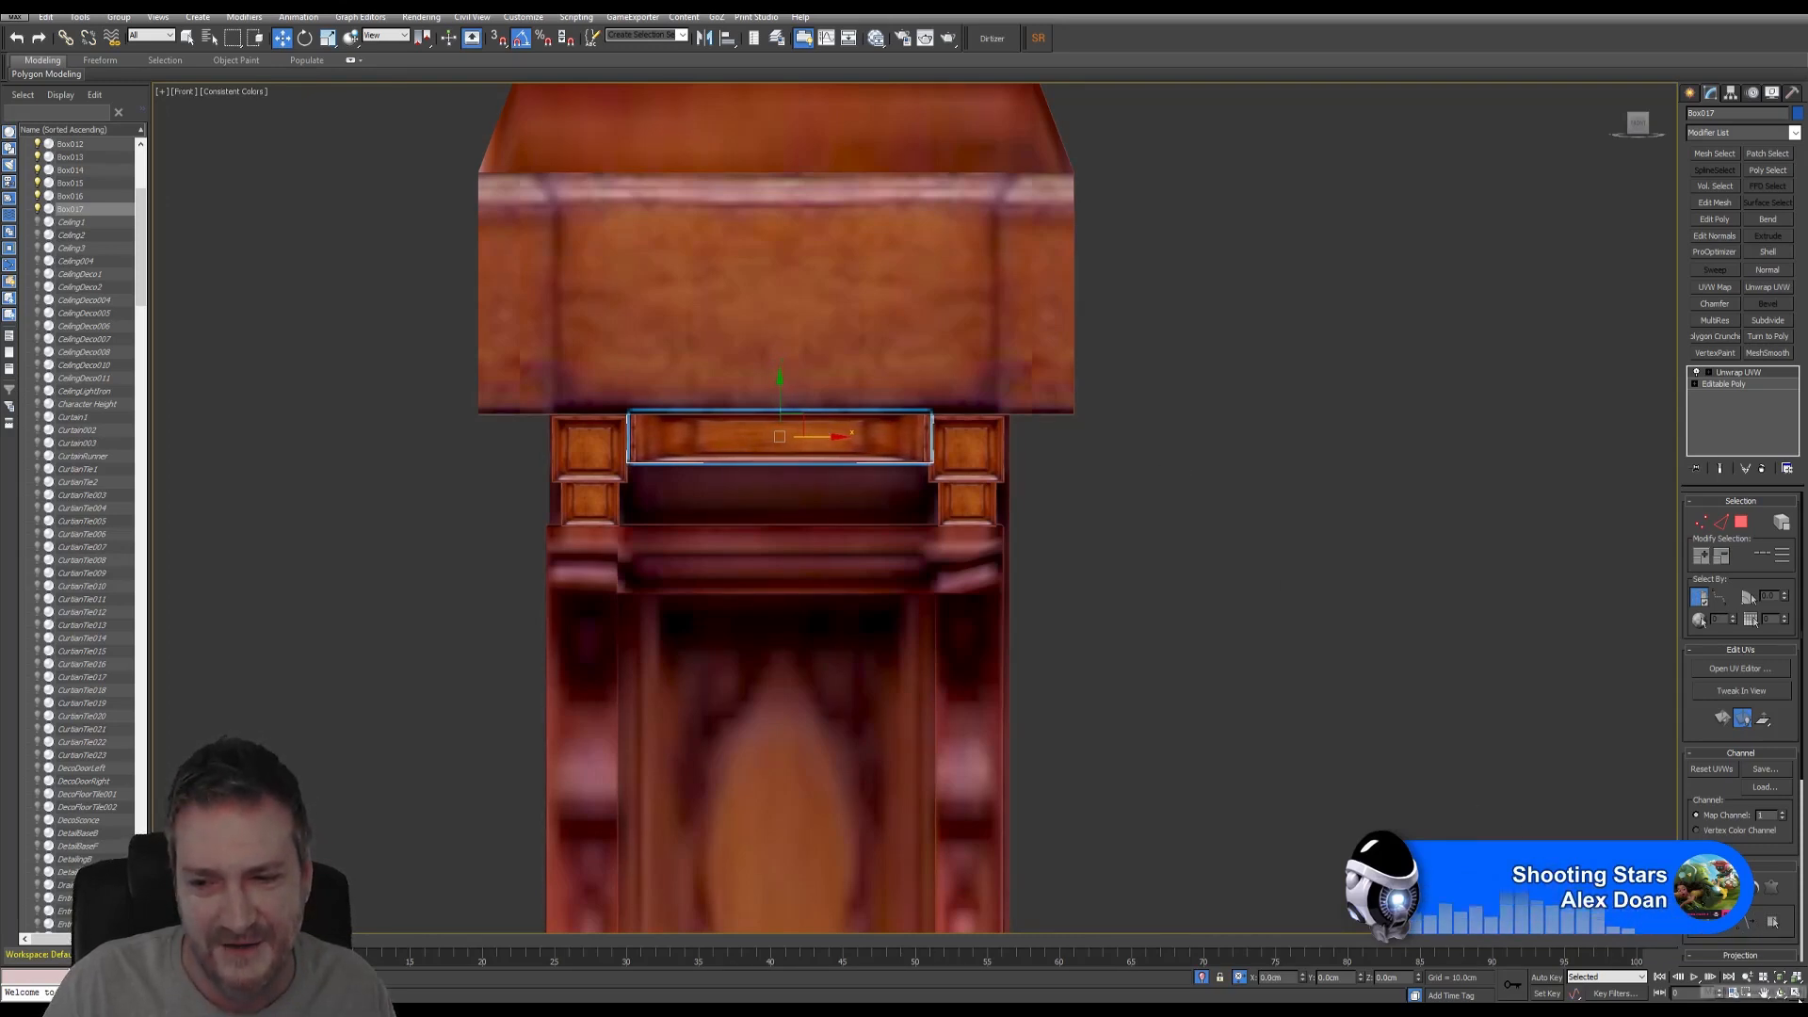
- Restore the four-view layout and orbit the Perspective view to inspect the new strip
{"action": "key", "text": "alt+w"}
{"action": "middle_click_drag", "start_coordinate": [870, 359], "coordinate": [892, 392]}
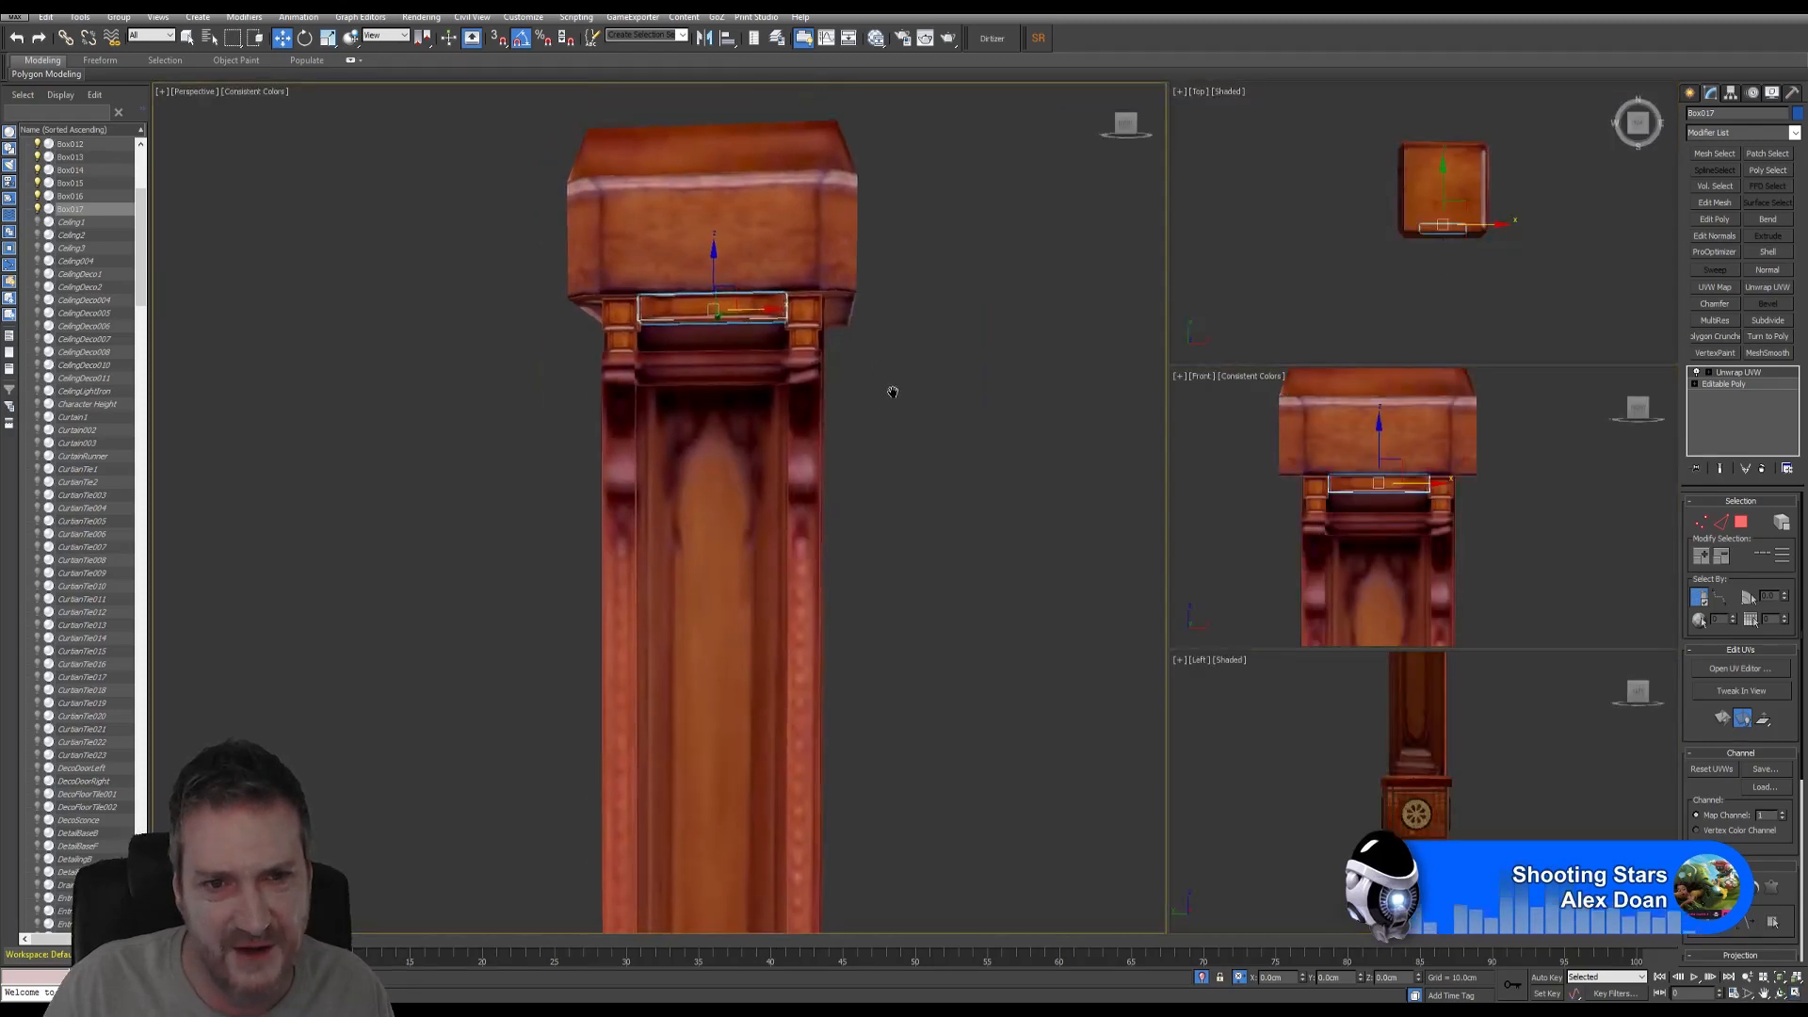
{"action": "key", "text": "ctrl+r"}
{"action": "mouse_move", "coordinate": [681, 417]}
{"action": "left_mouse_down"}
{"action": "mouse_move", "coordinate": [740, 410]}
{"action": "mouse_move", "coordinate": [731, 284]}
{"action": "mouse_move", "coordinate": [718, 293]}
{"action": "left_mouse_up"}
{"action": "right_click", "coordinate": [720, 306]}
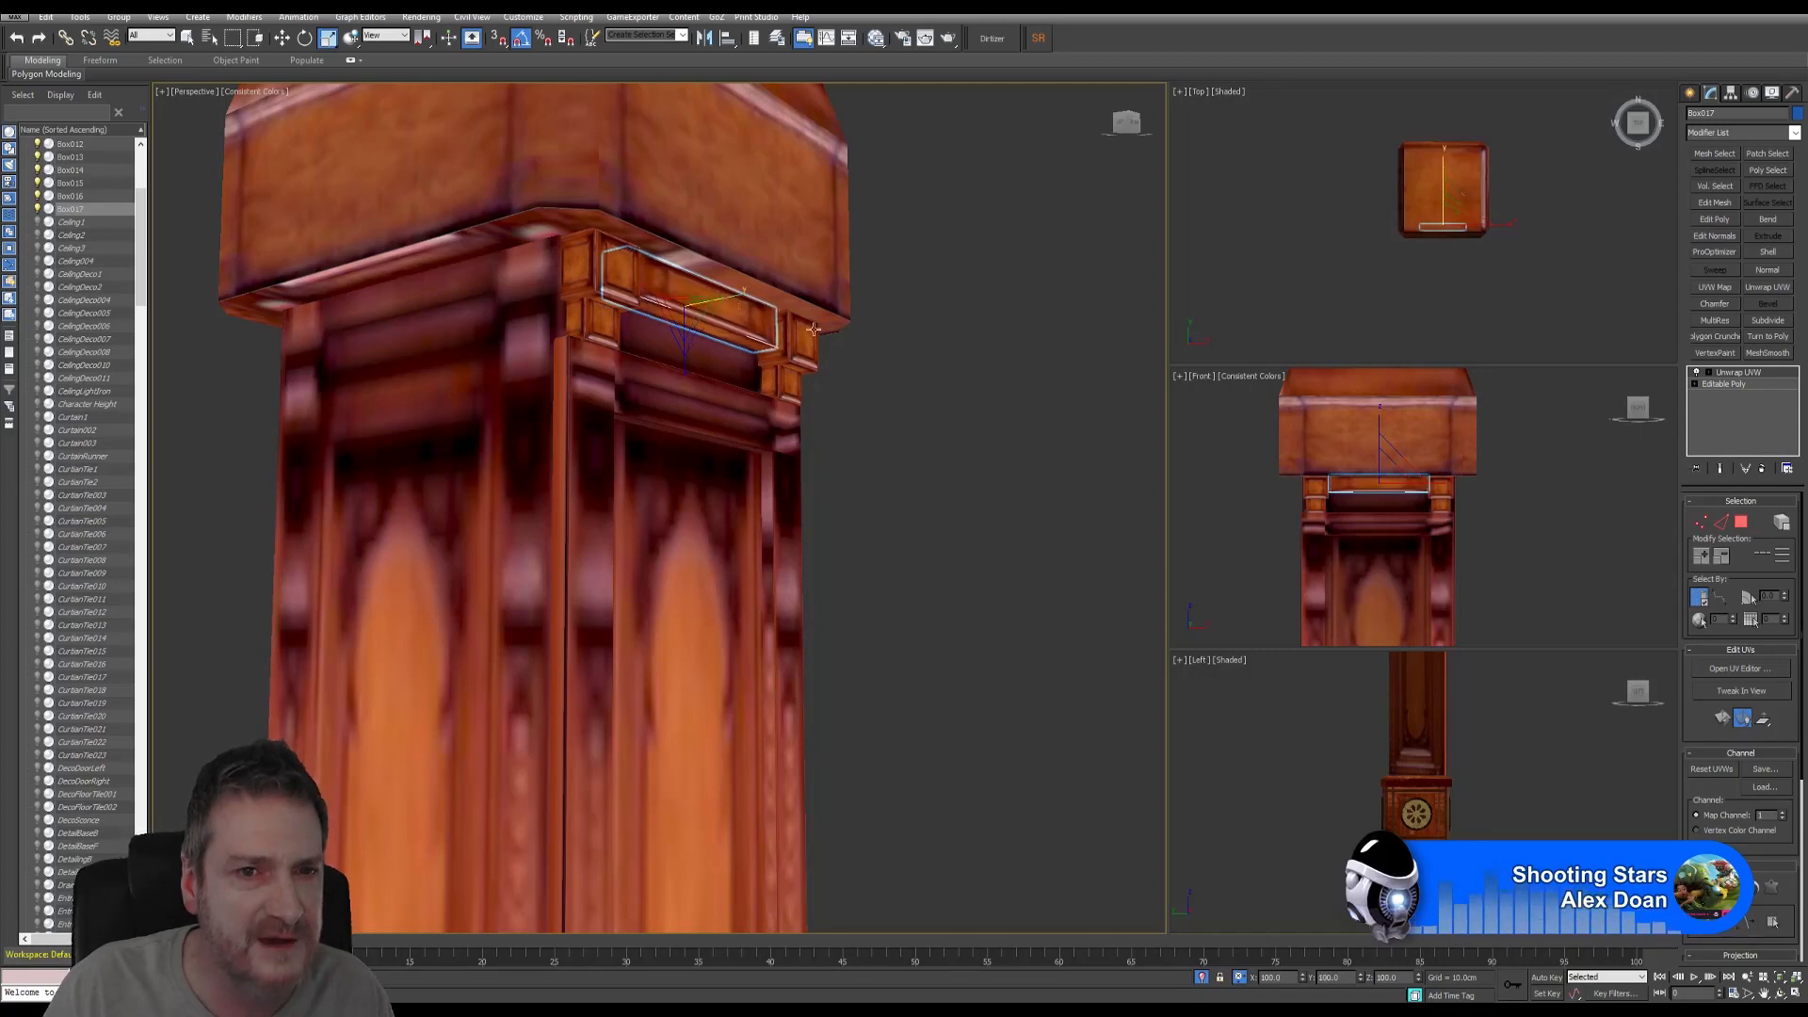
{"action": "left_click", "coordinate": [1777, 997]}
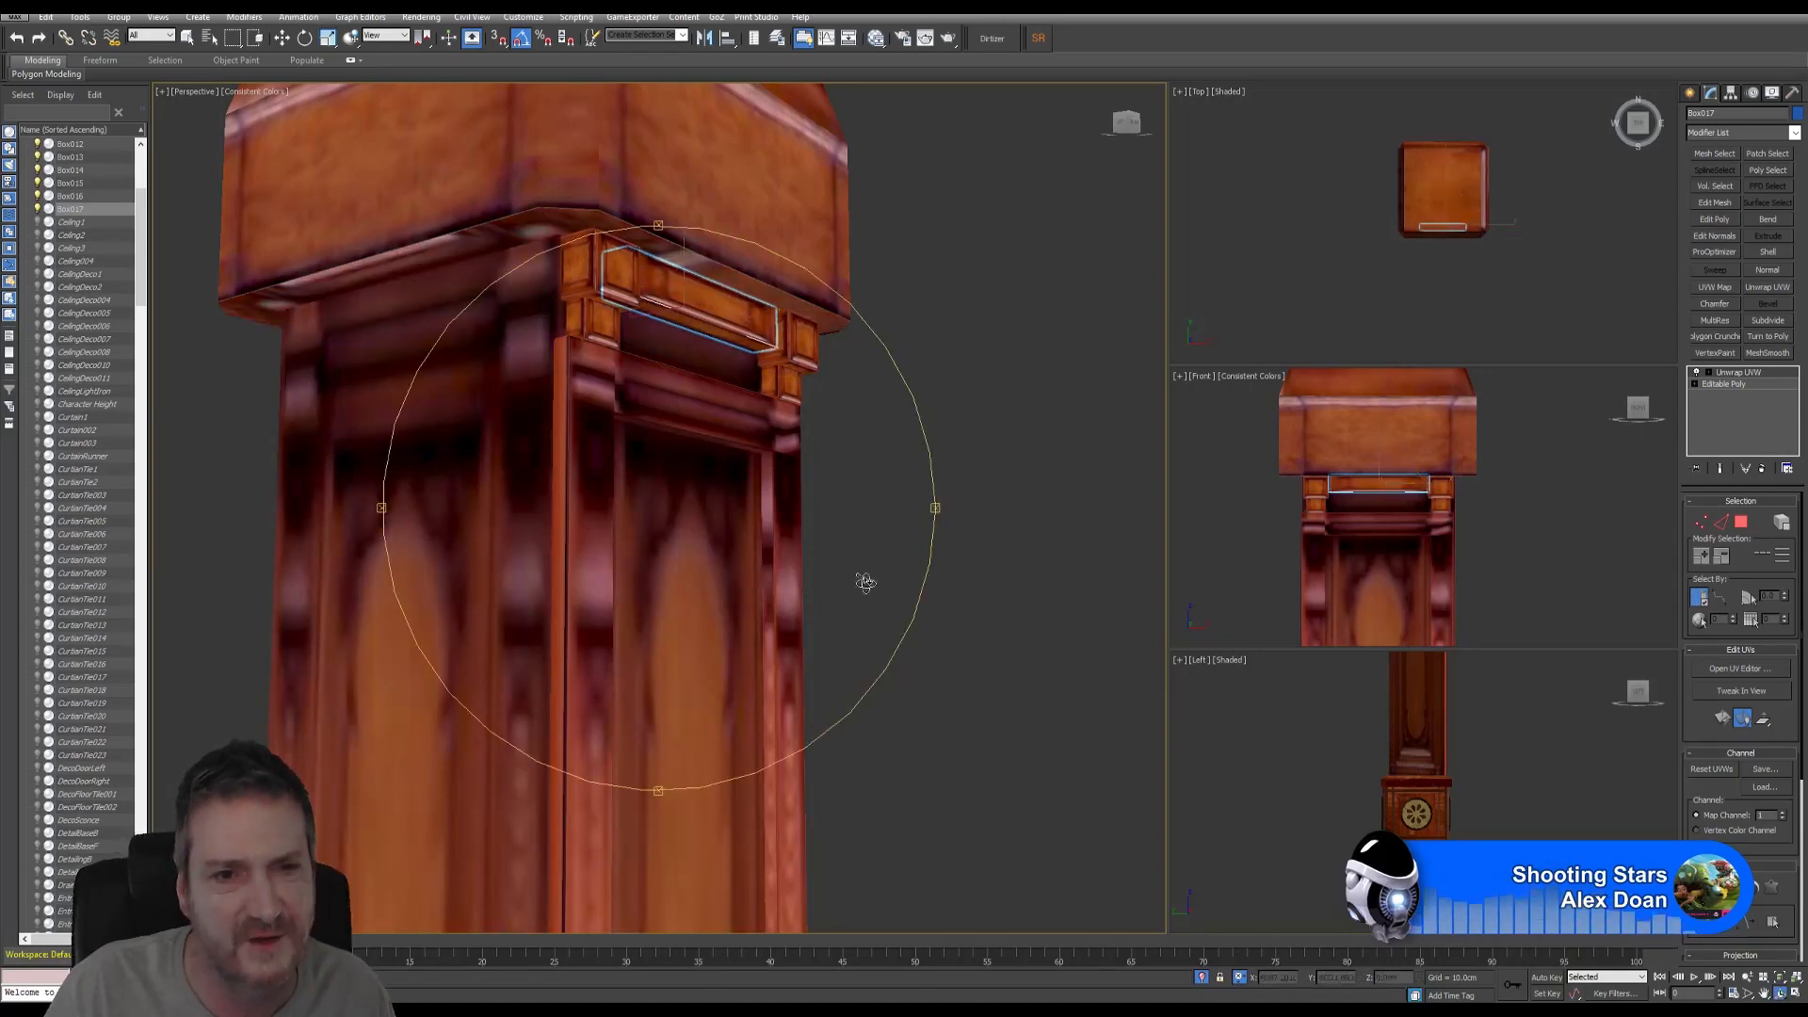
{"action": "left_click_drag", "start_coordinate": [859, 578], "coordinate": [644, 481]}
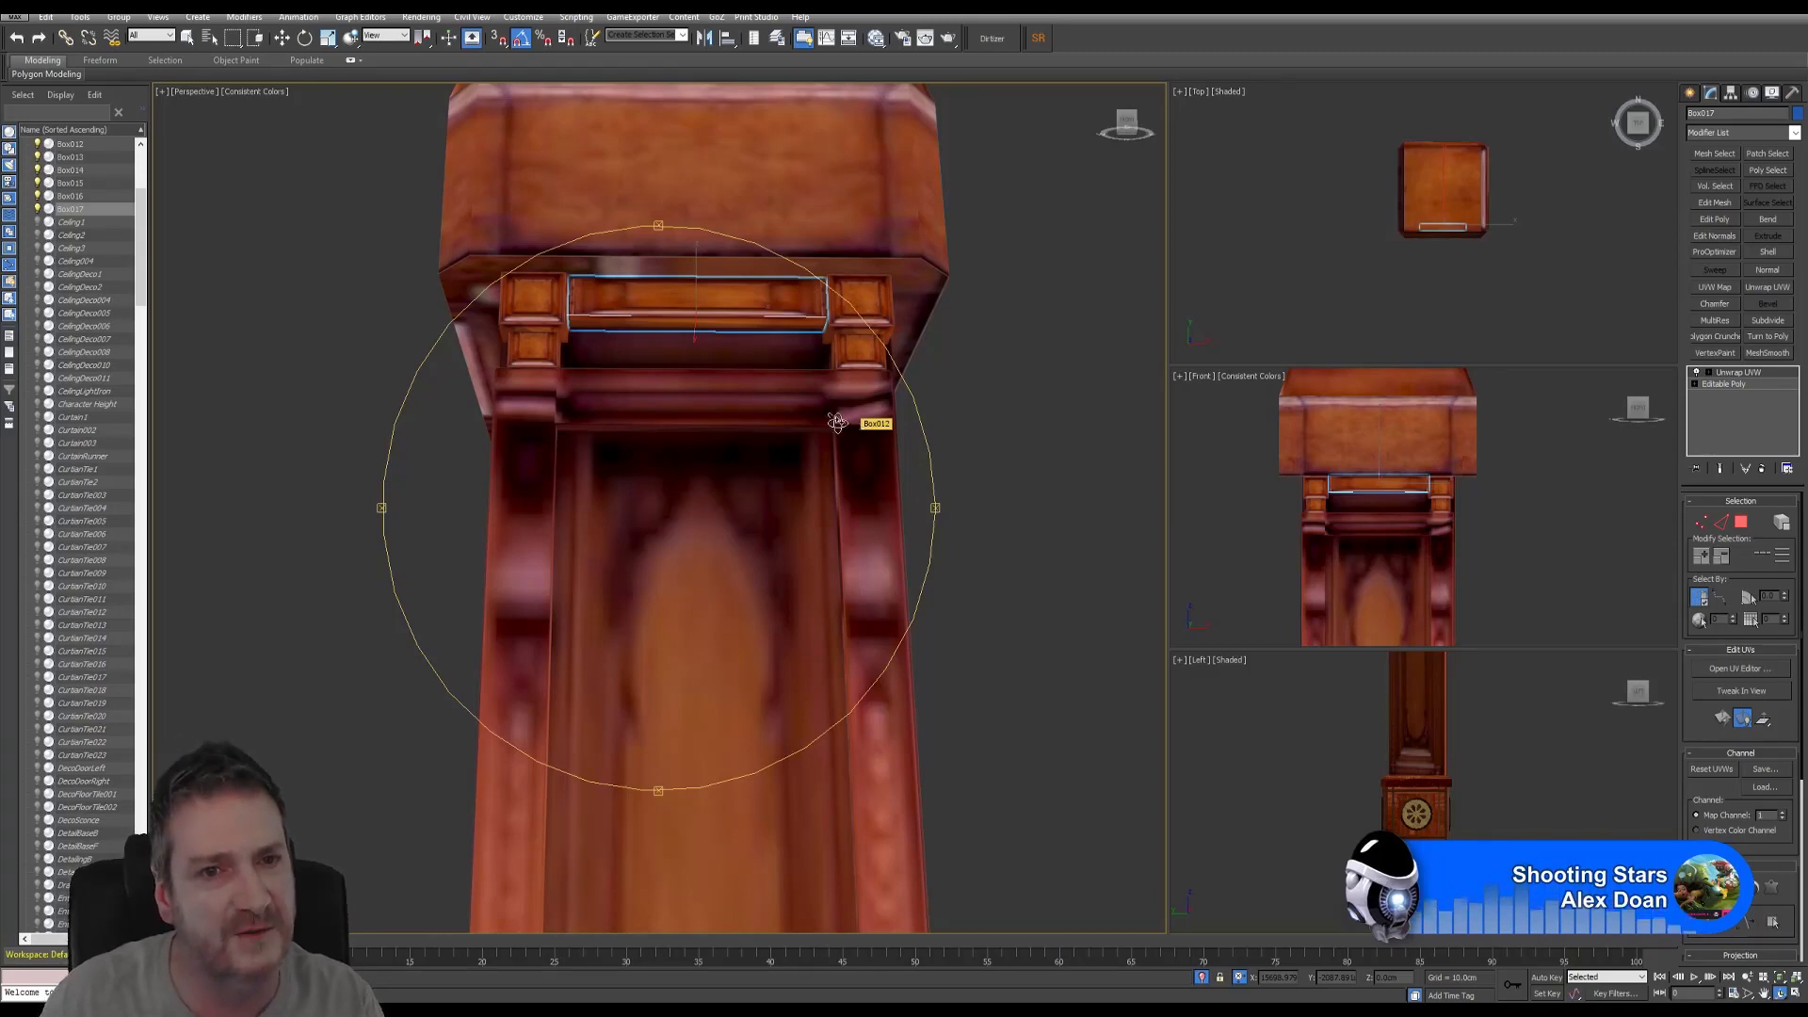
{"action": "middle_click_drag", "start_coordinate": [713, 468], "coordinate": [765, 443], "text": "alt"}
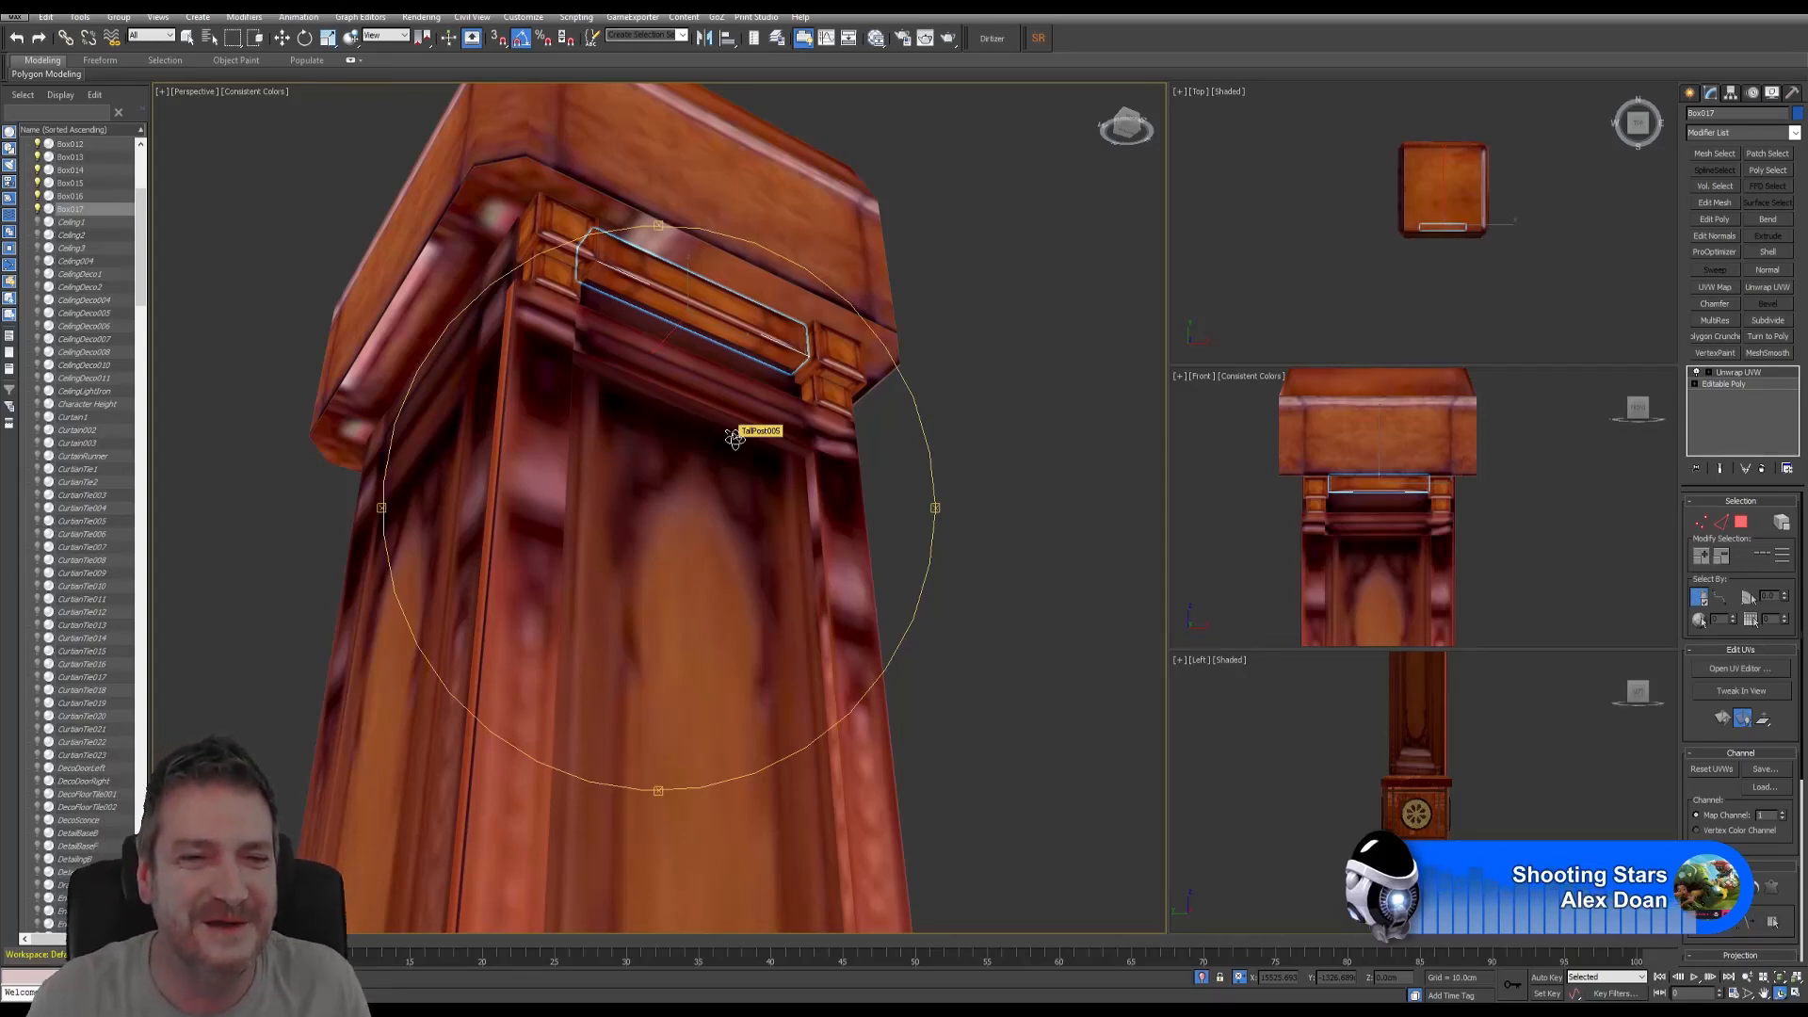
{"action": "mouse_move", "coordinate": [762, 464]}
{"action": "middle_mouse_down", "text": "alt"}
{"action": "mouse_move", "coordinate": [799, 480]}
{"action": "mouse_move", "coordinate": [674, 462]}
{"action": "mouse_move", "coordinate": [766, 460]}
{"action": "middle_mouse_up", "text": "alt"}
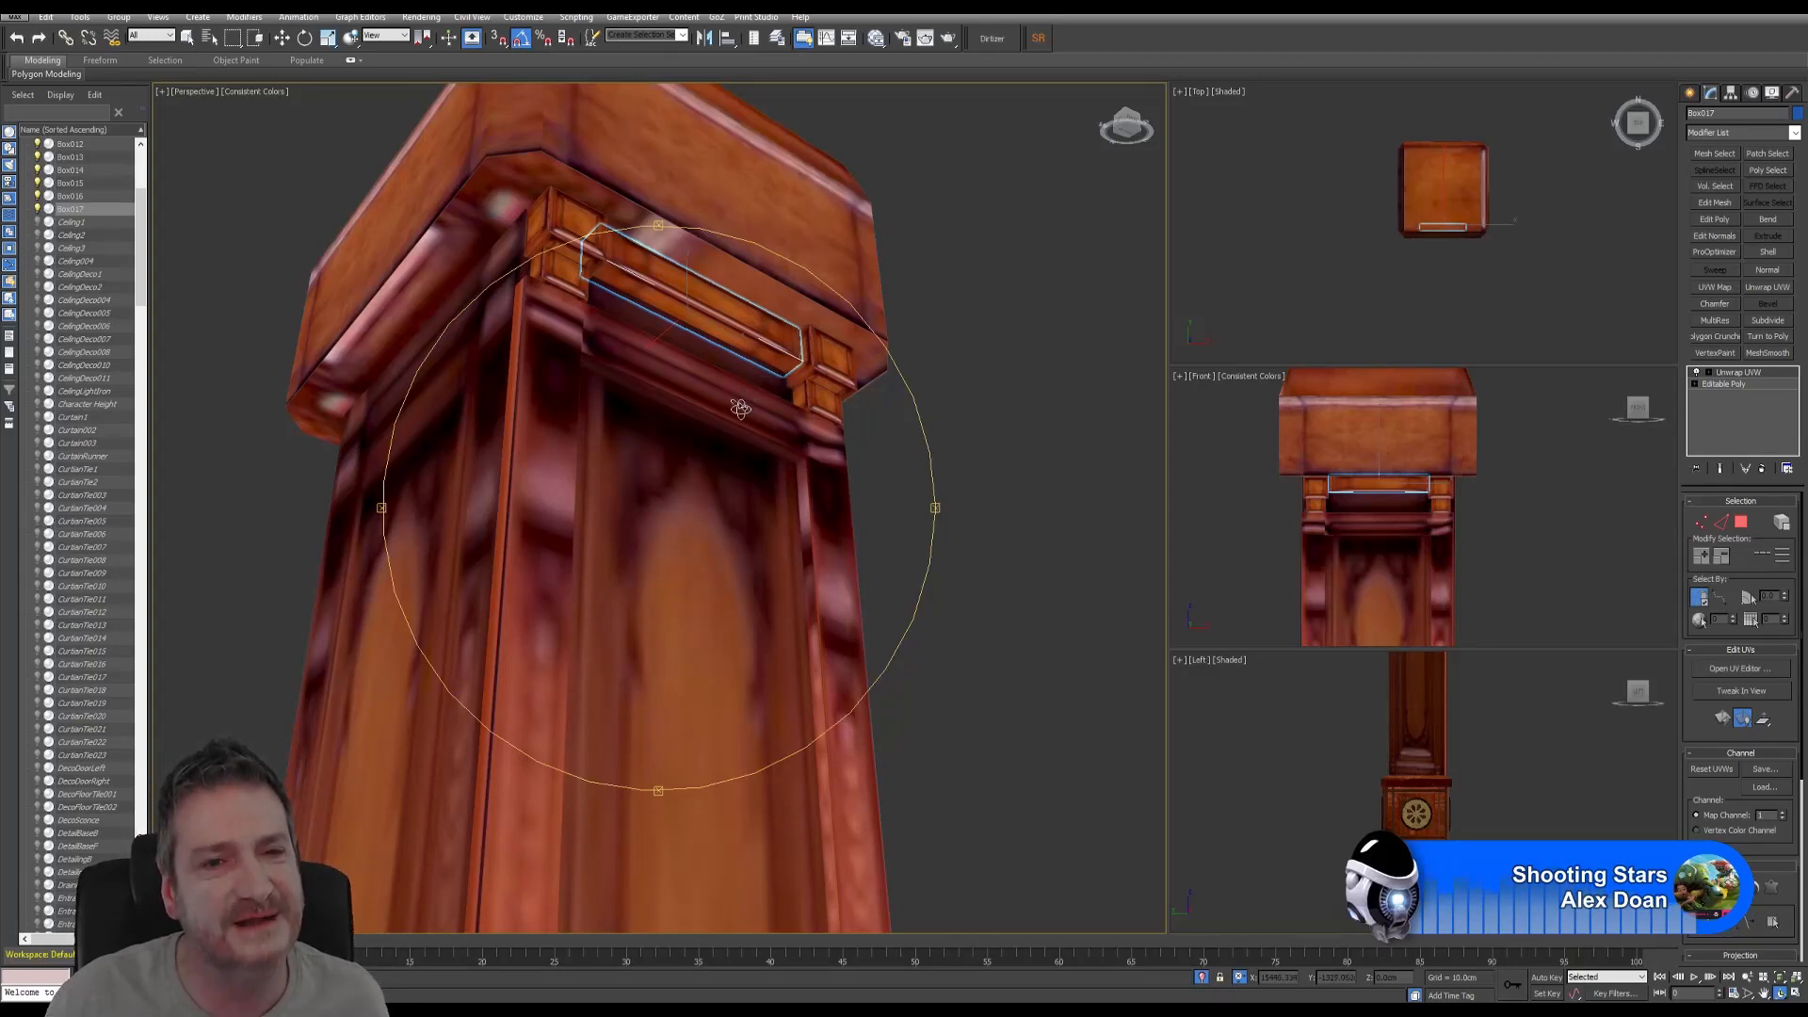
{"action": "mouse_move", "coordinate": [739, 415]}
{"action": "middle_mouse_down", "text": "alt"}
{"action": "mouse_move", "coordinate": [720, 438]}
{"action": "mouse_move", "coordinate": [634, 436]}
{"action": "mouse_move", "coordinate": [686, 464]}
{"action": "mouse_move", "coordinate": [726, 449]}
{"action": "mouse_move", "coordinate": [744, 405]}
{"action": "mouse_move", "coordinate": [725, 417]}
{"action": "mouse_move", "coordinate": [671, 378]}
{"action": "mouse_move", "coordinate": [736, 412]}
{"action": "middle_mouse_up", "text": "alt"}
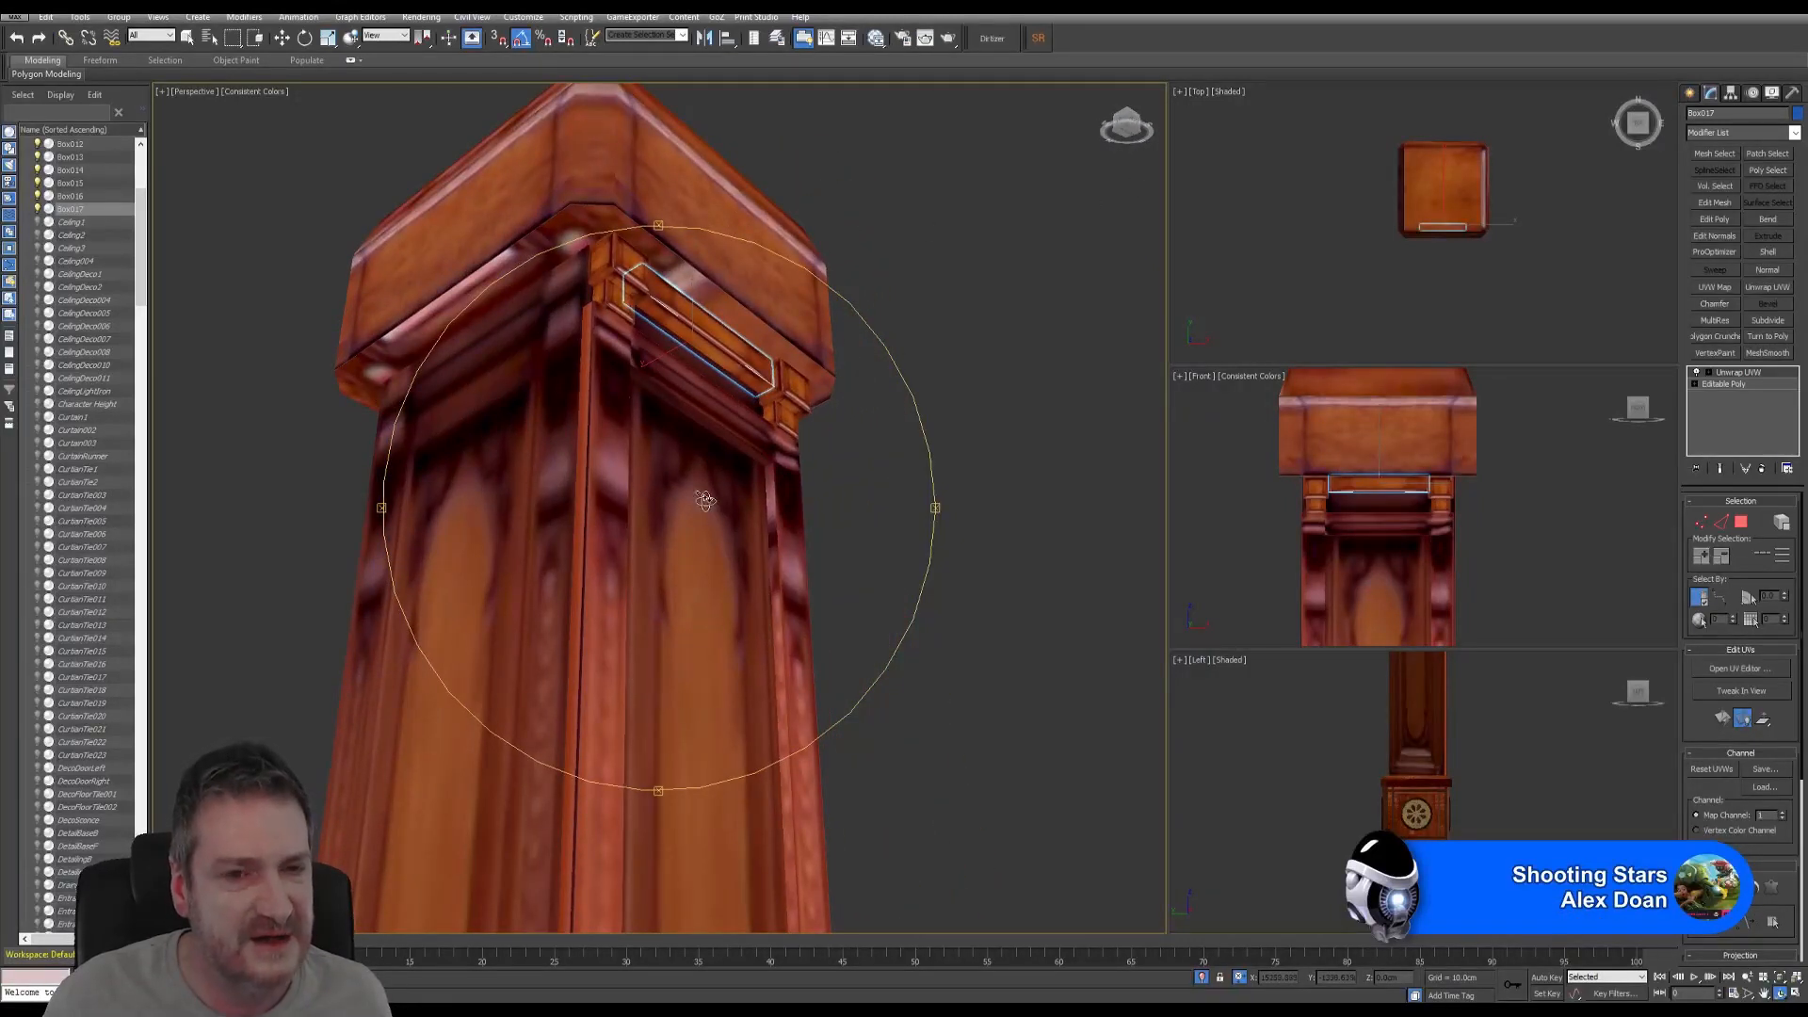
{"action": "middle_click_drag", "start_coordinate": [705, 500], "coordinate": [716, 415], "text": "alt"}
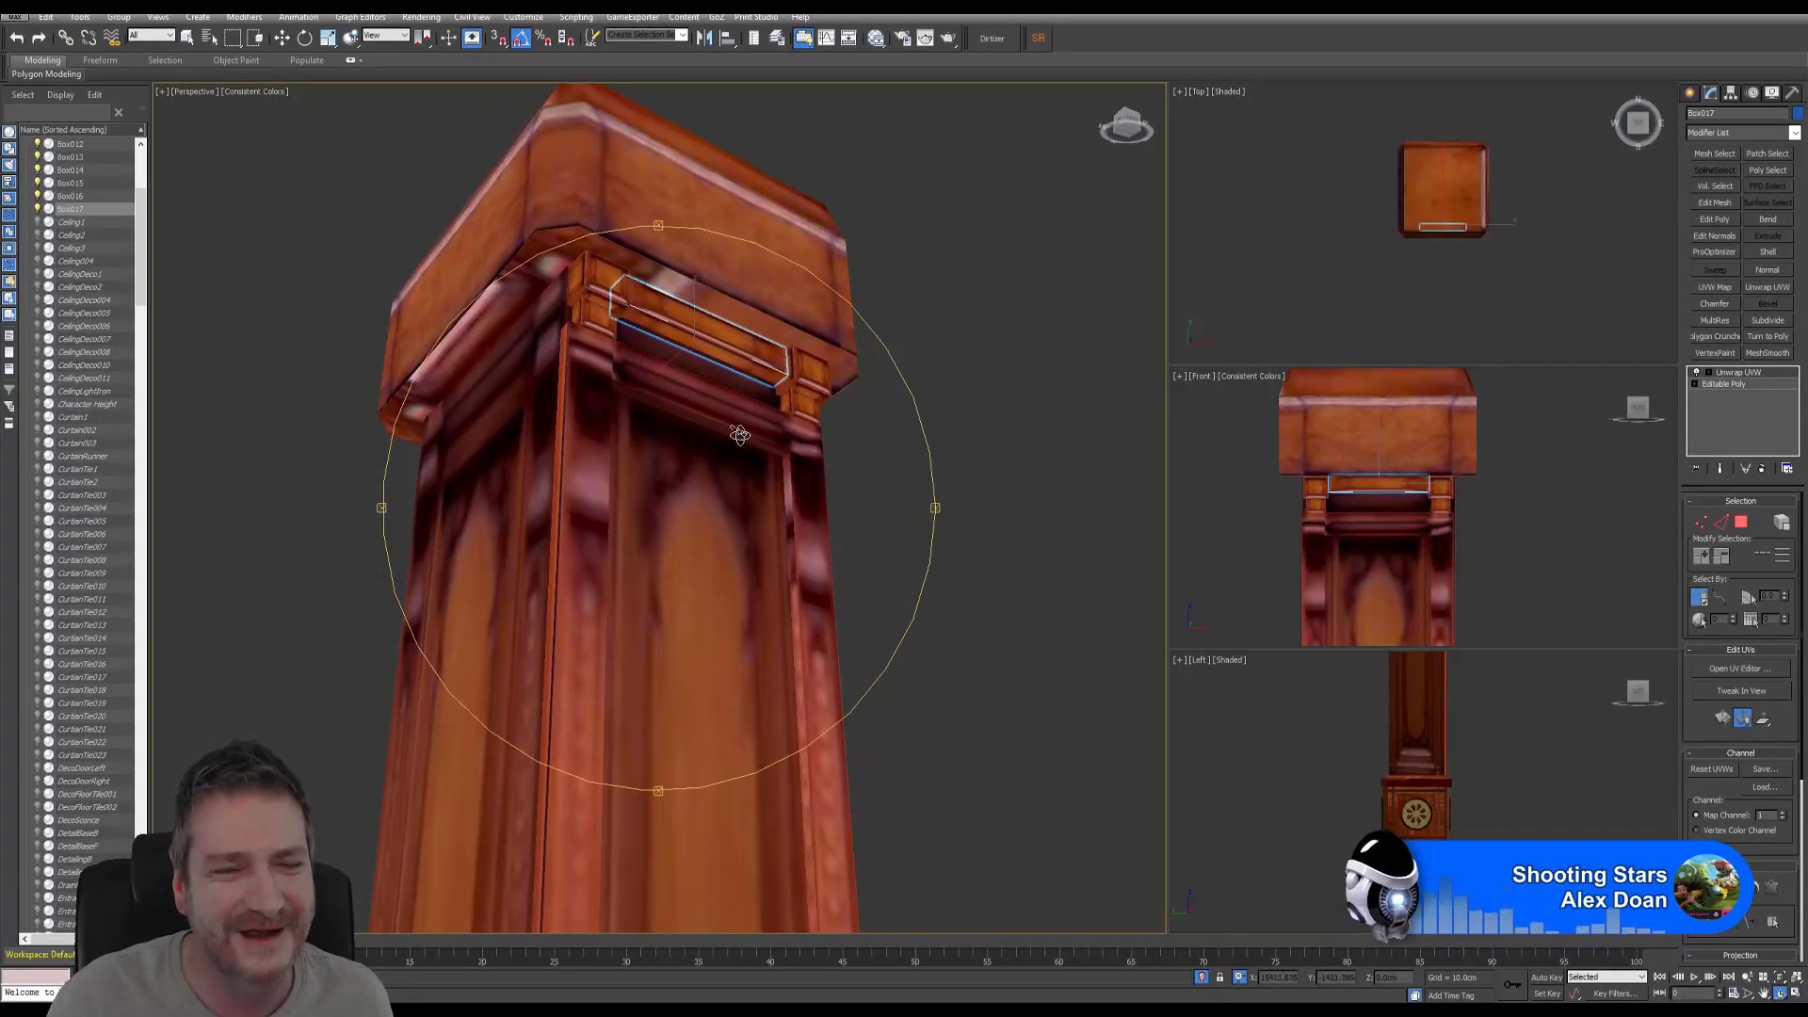
{"action": "left_click", "coordinate": [281, 38]}
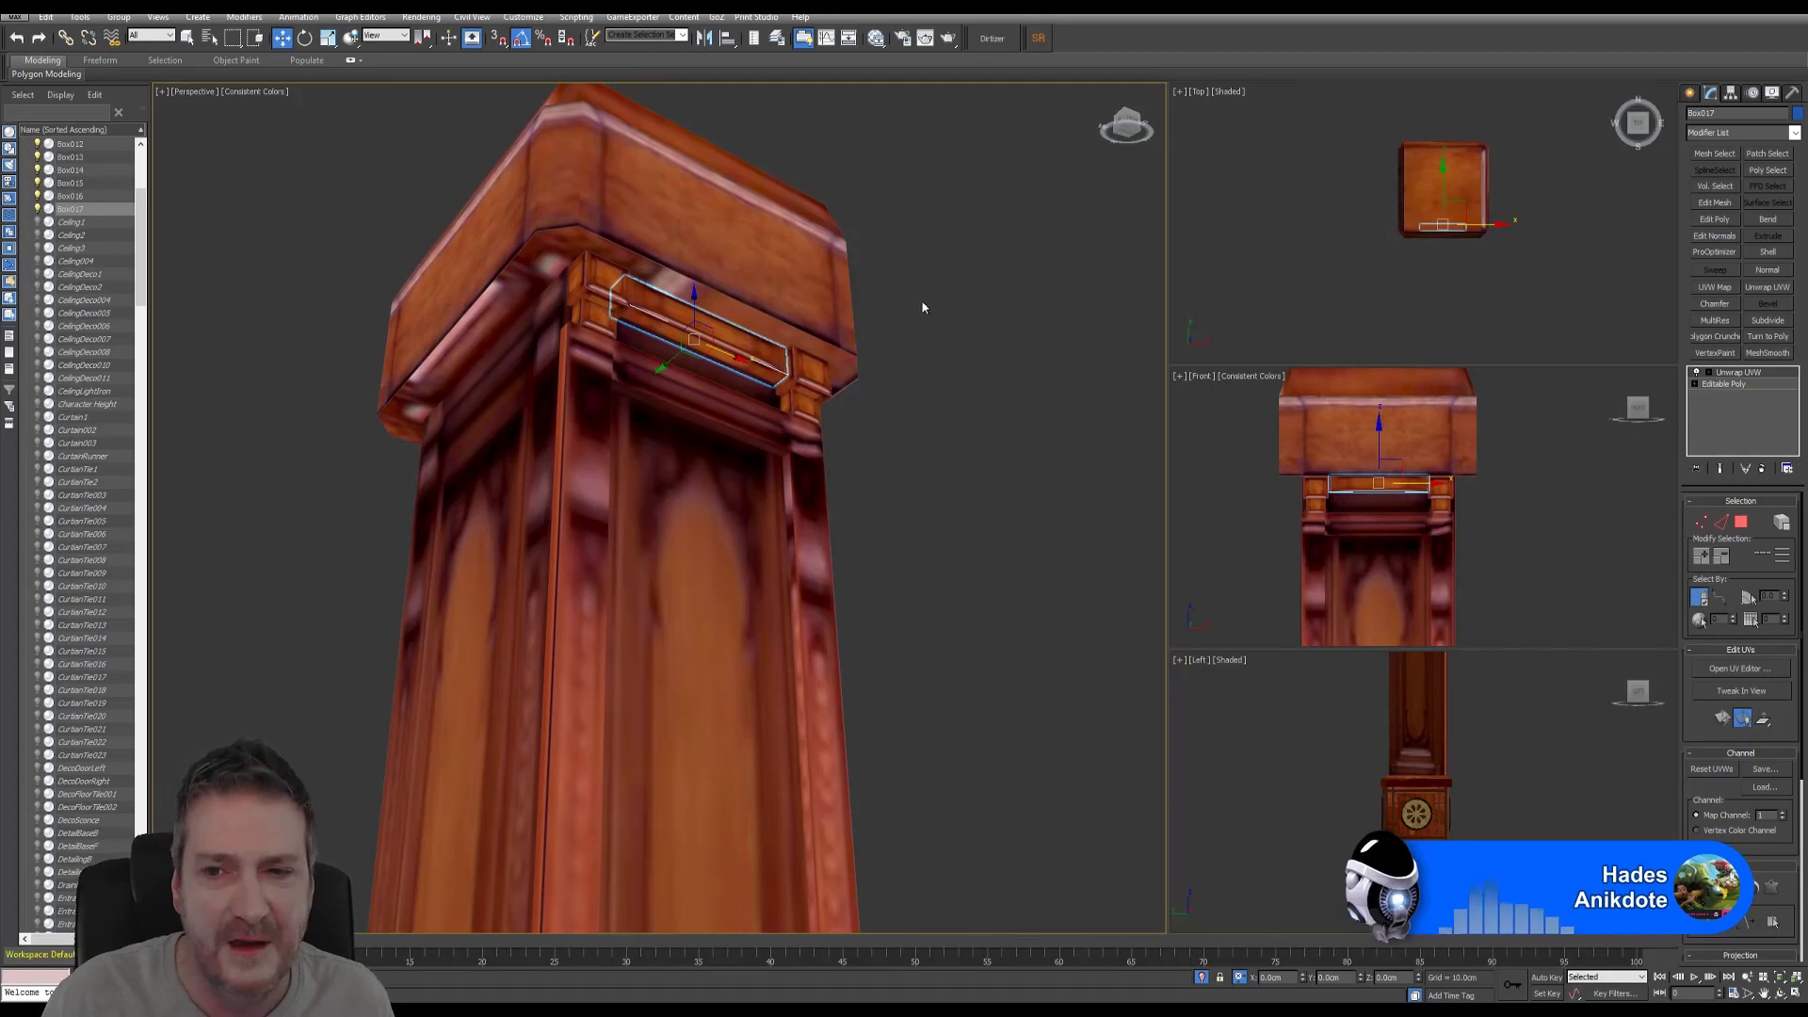
- In the maximized Front view, copy the strip downward to create a second strip
{"action": "right_click", "coordinate": [1514, 583]}
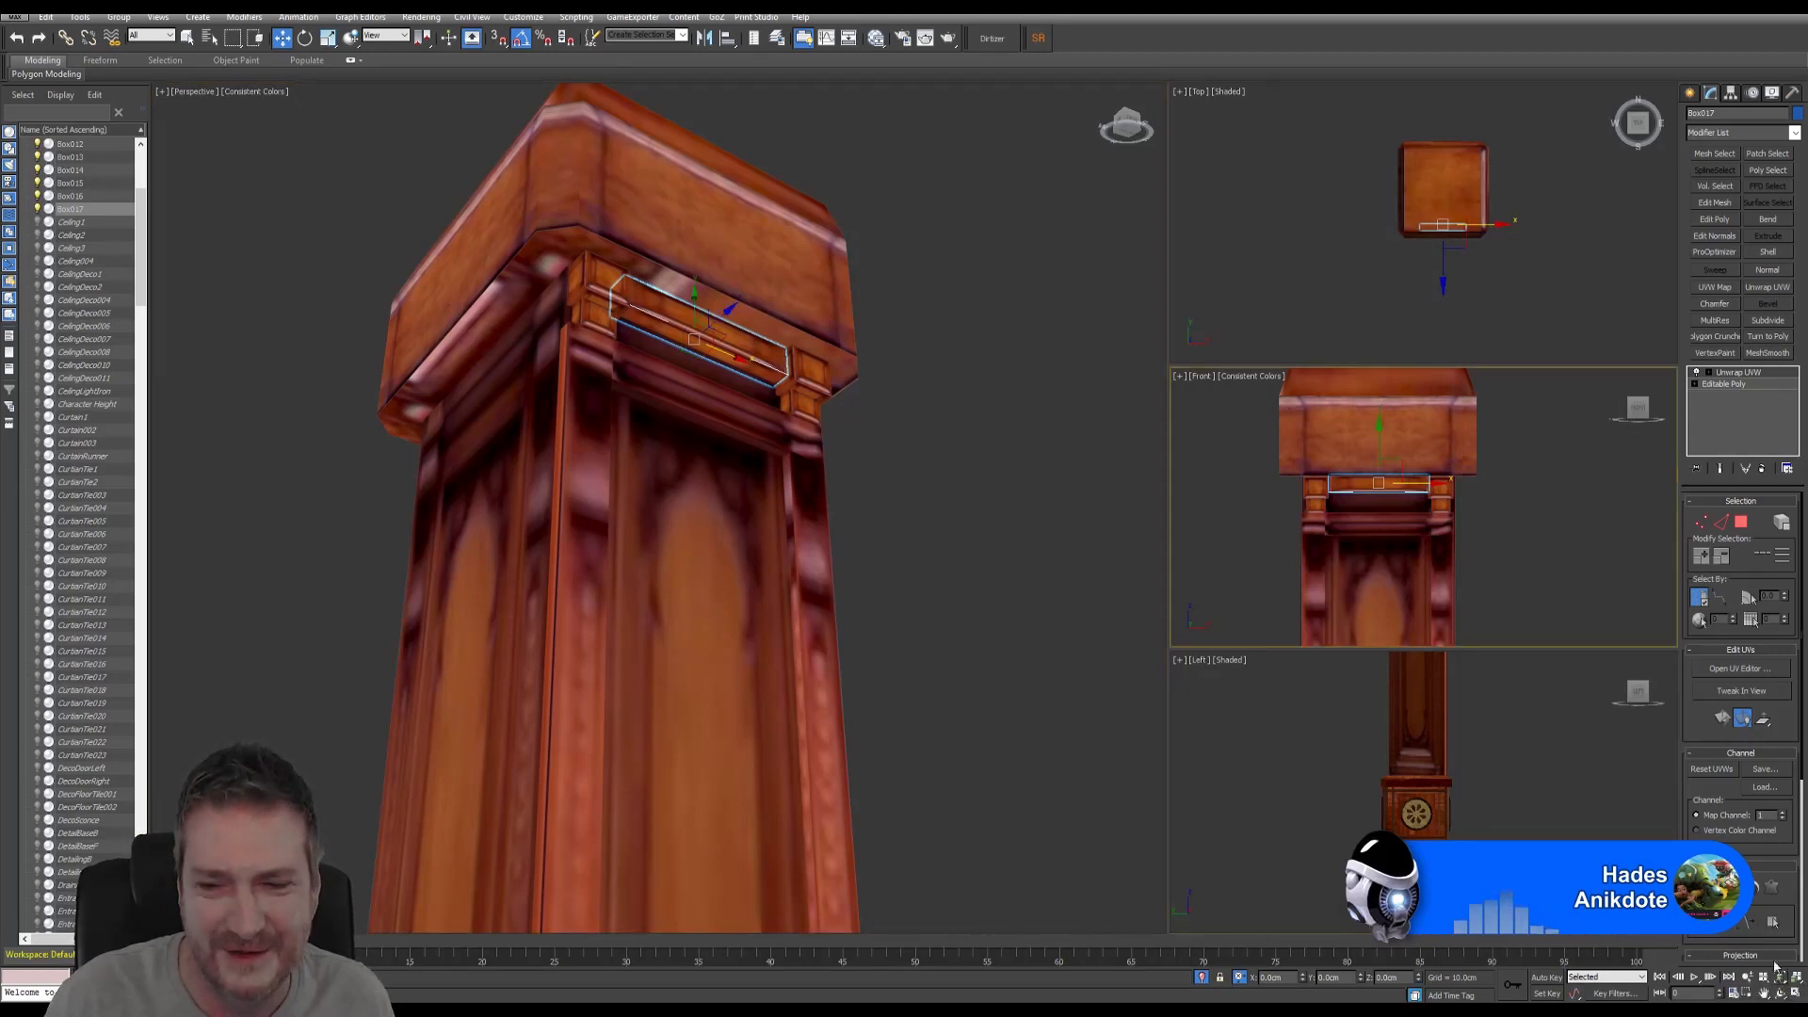
{"action": "left_click", "coordinate": [1794, 995]}
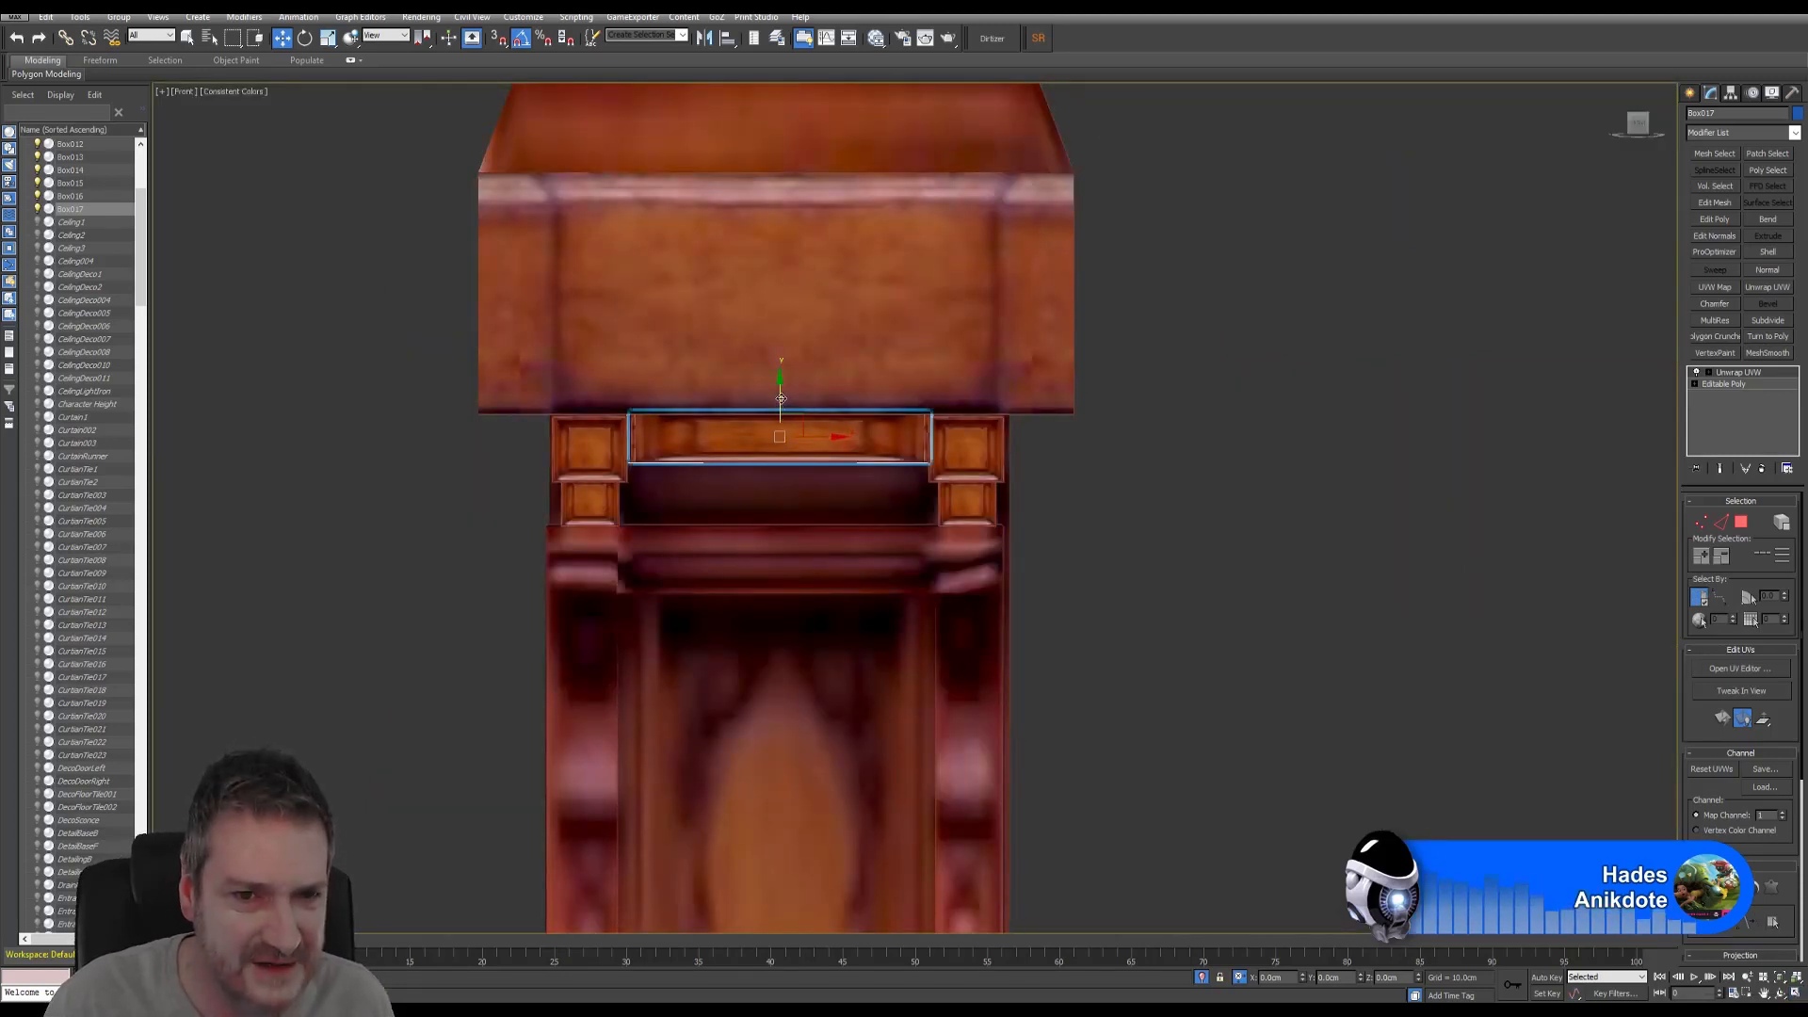
{"action": "left_click_drag", "start_coordinate": [780, 398], "coordinate": [771, 457], "text": "shift"}
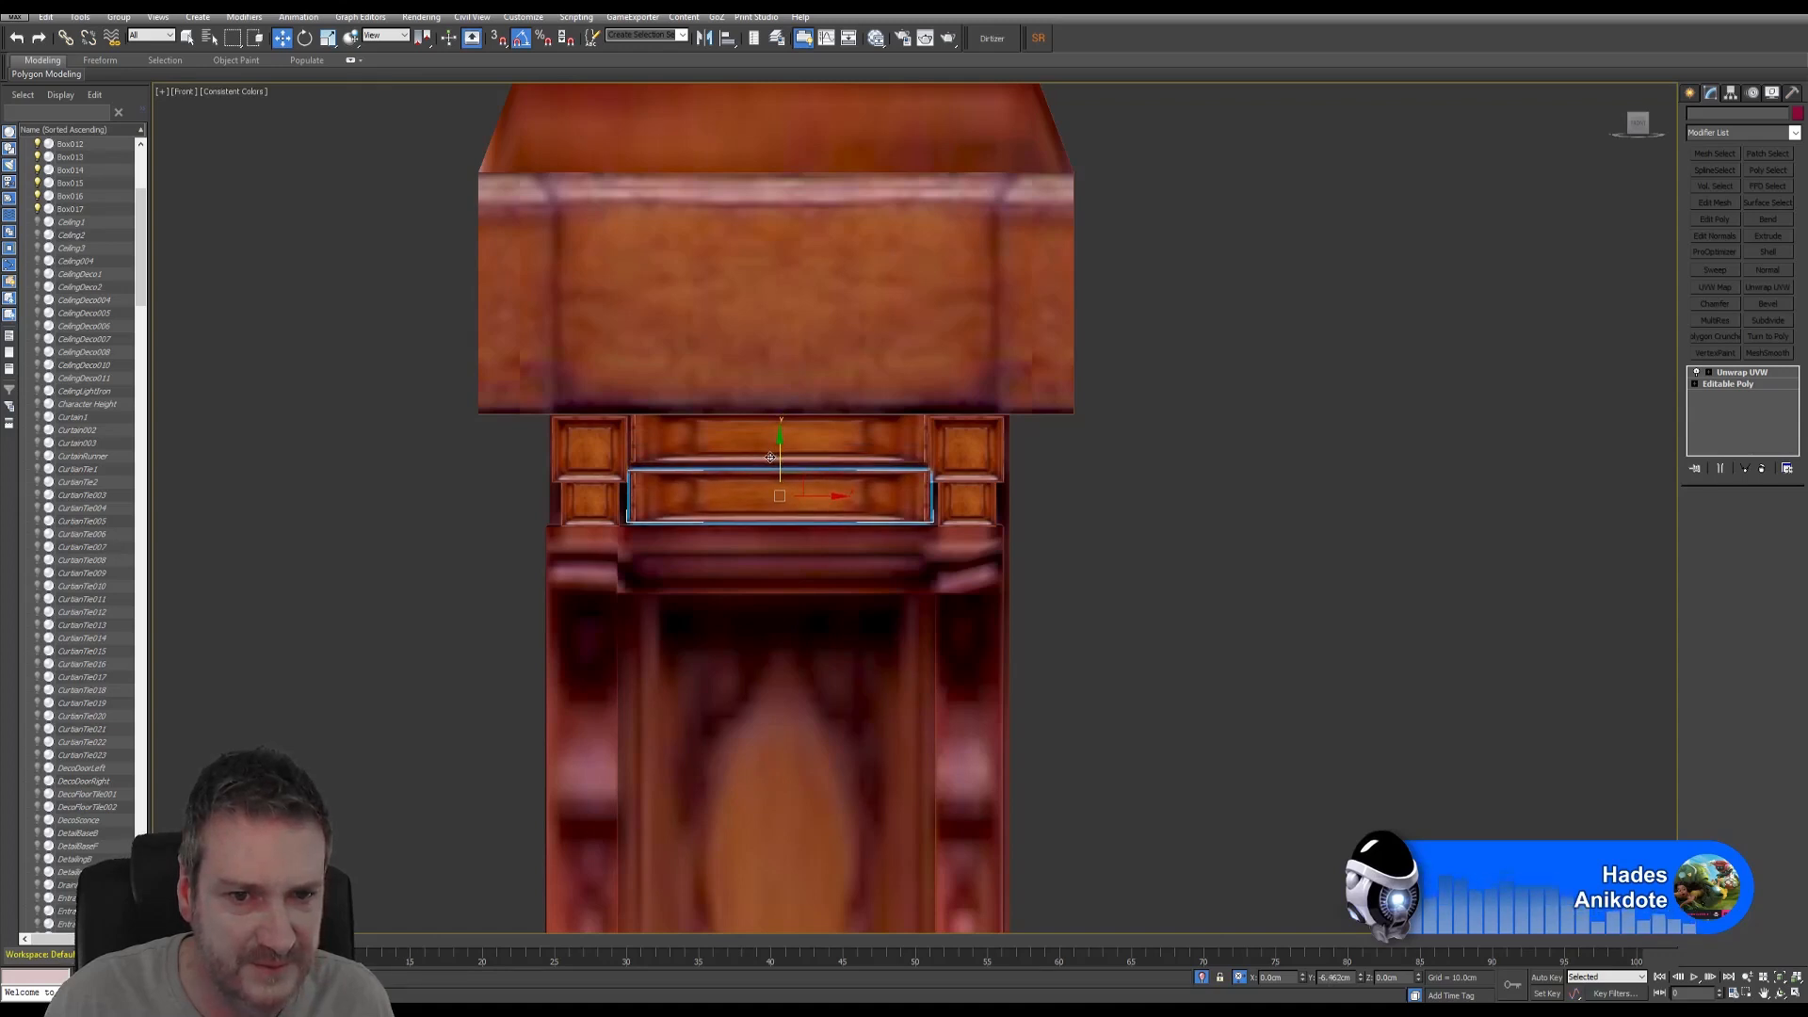
{"action": "left_click_drag", "start_coordinate": [770, 458], "coordinate": [772, 457], "text": "shift"}
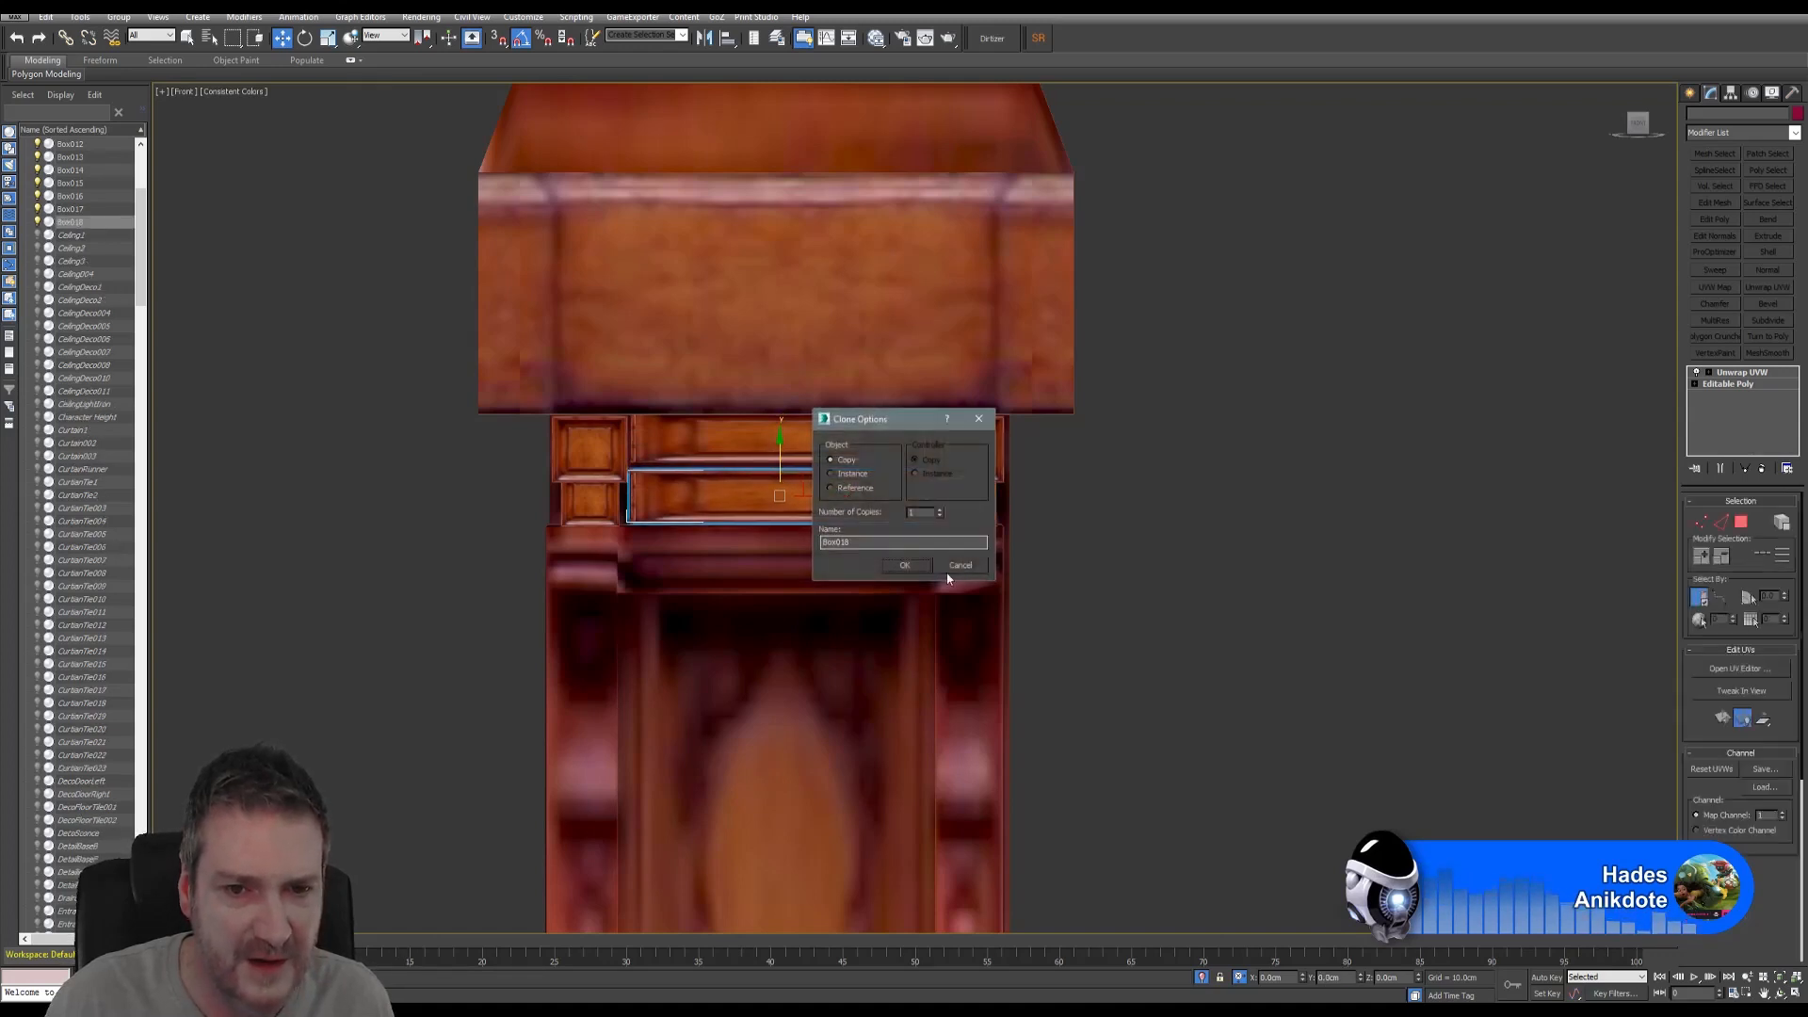
{"action": "left_click", "coordinate": [903, 563]}
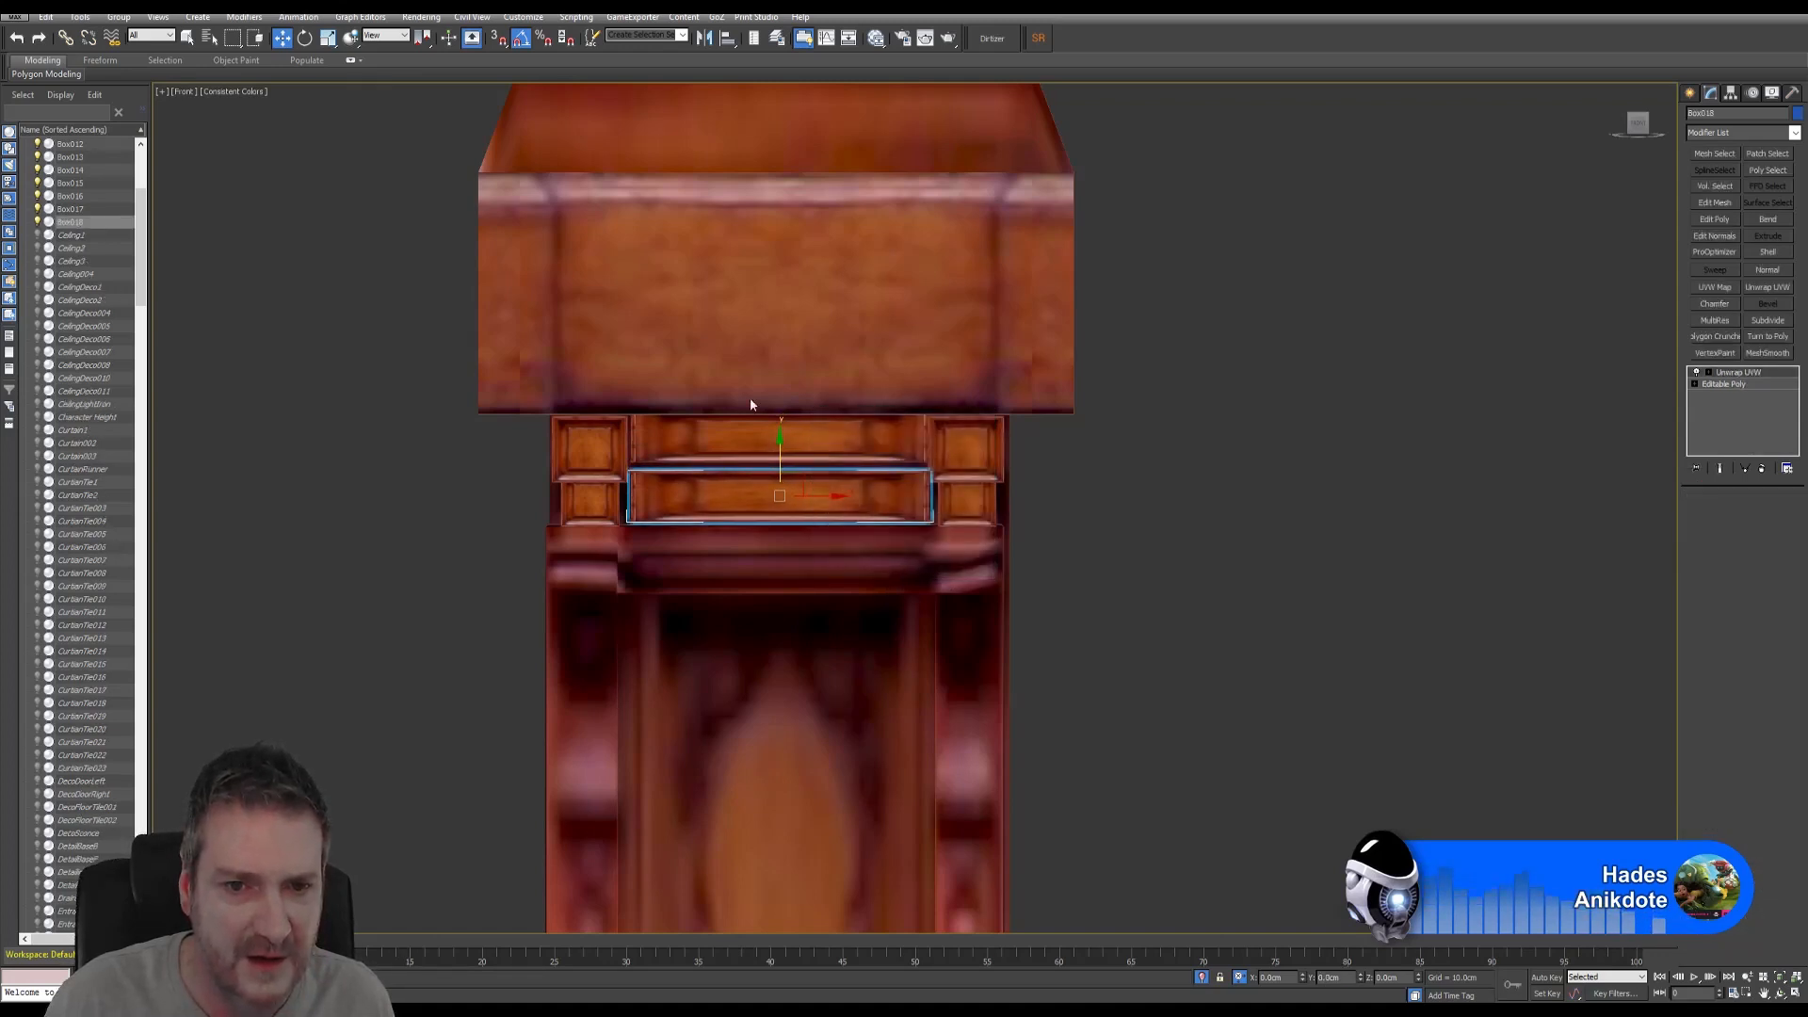
- Scale the lower strip slightly taller on Y, then return to the four-view layout
{"action": "left_click", "coordinate": [327, 38]}
{"action": "scroll", "coordinate": [782, 479], "scroll_direction": "up", "scroll_amount": 2}
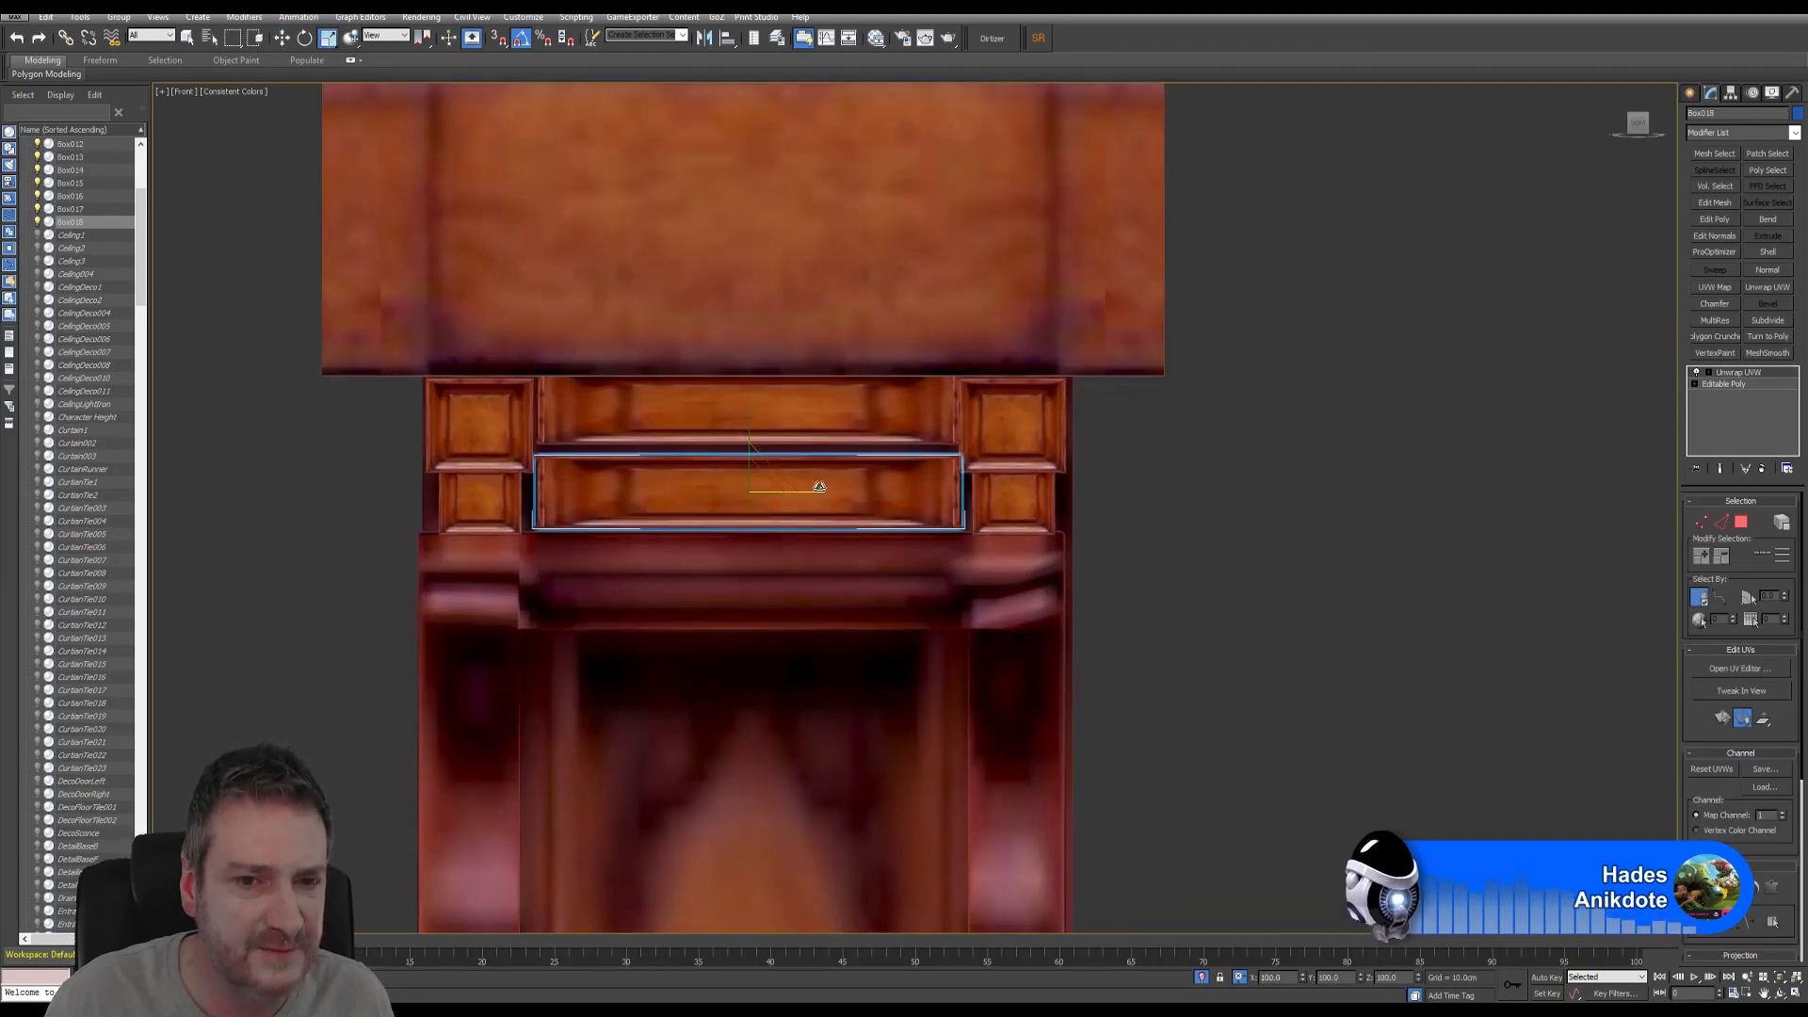
{"action": "left_click_drag", "start_coordinate": [829, 491], "coordinate": [828, 491]}
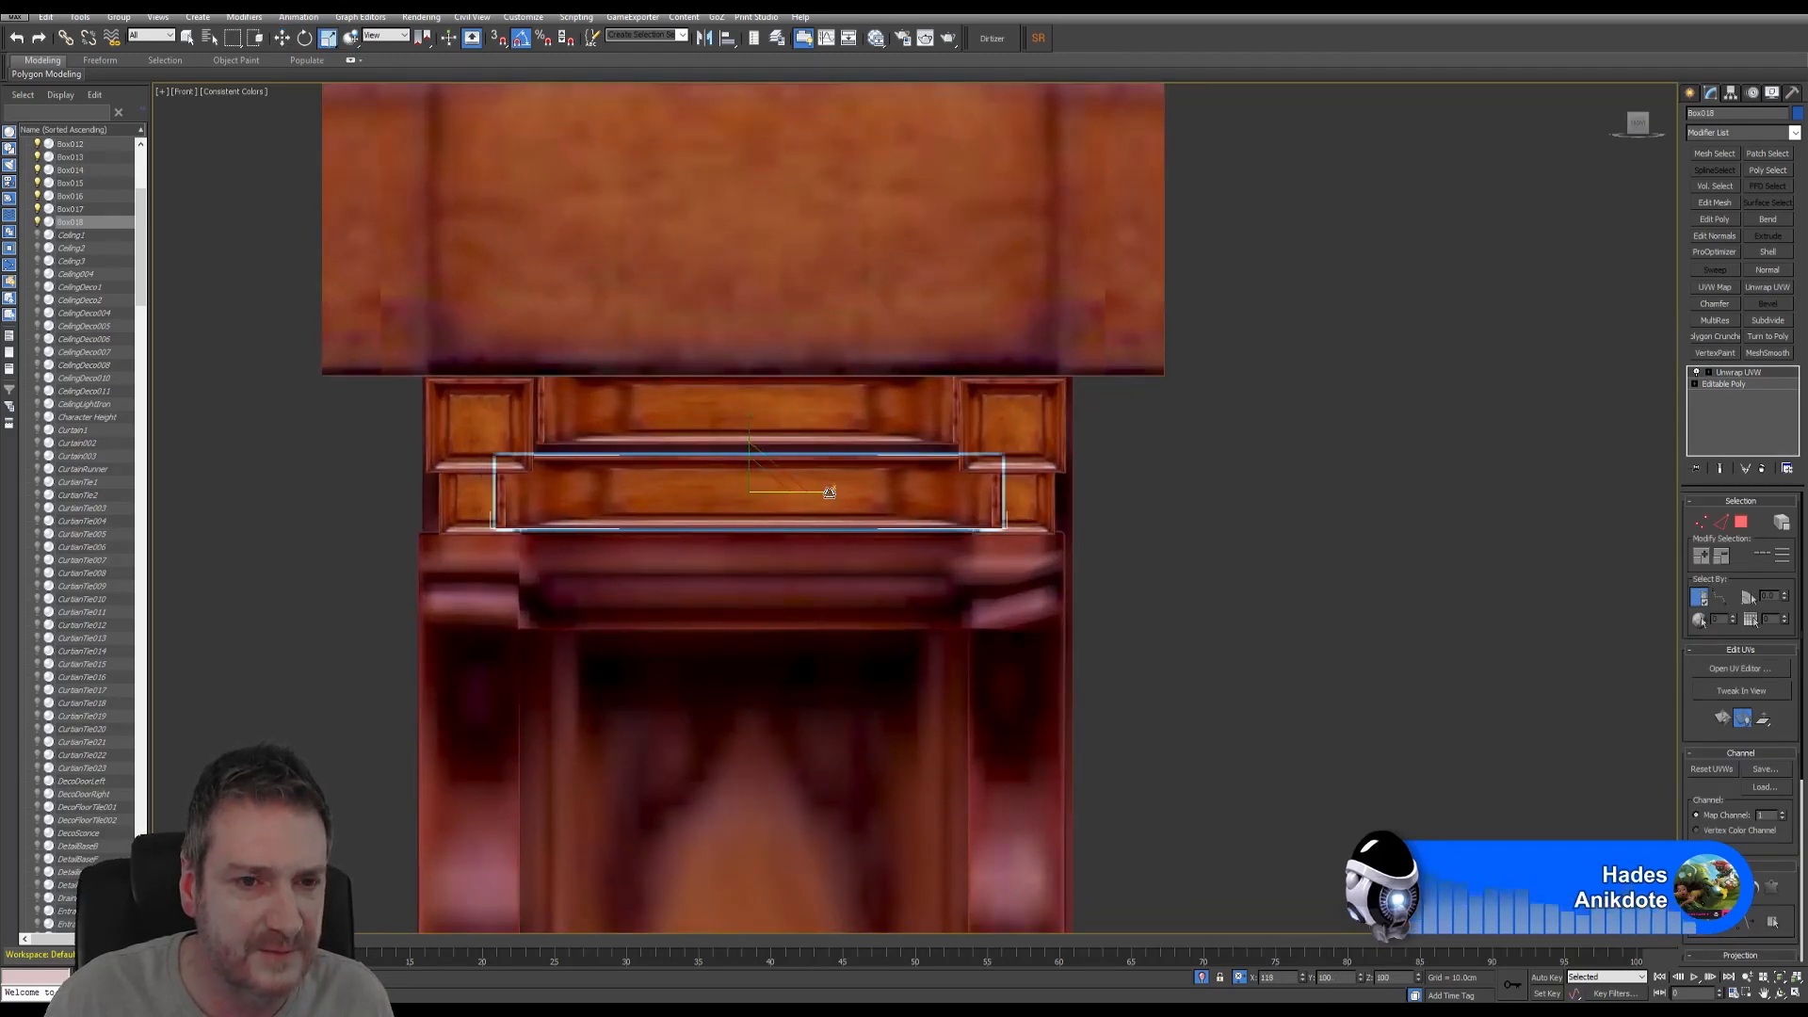
{"action": "left_click_drag", "start_coordinate": [748, 448], "coordinate": [755, 451]}
{"action": "left_click", "coordinate": [282, 40]}
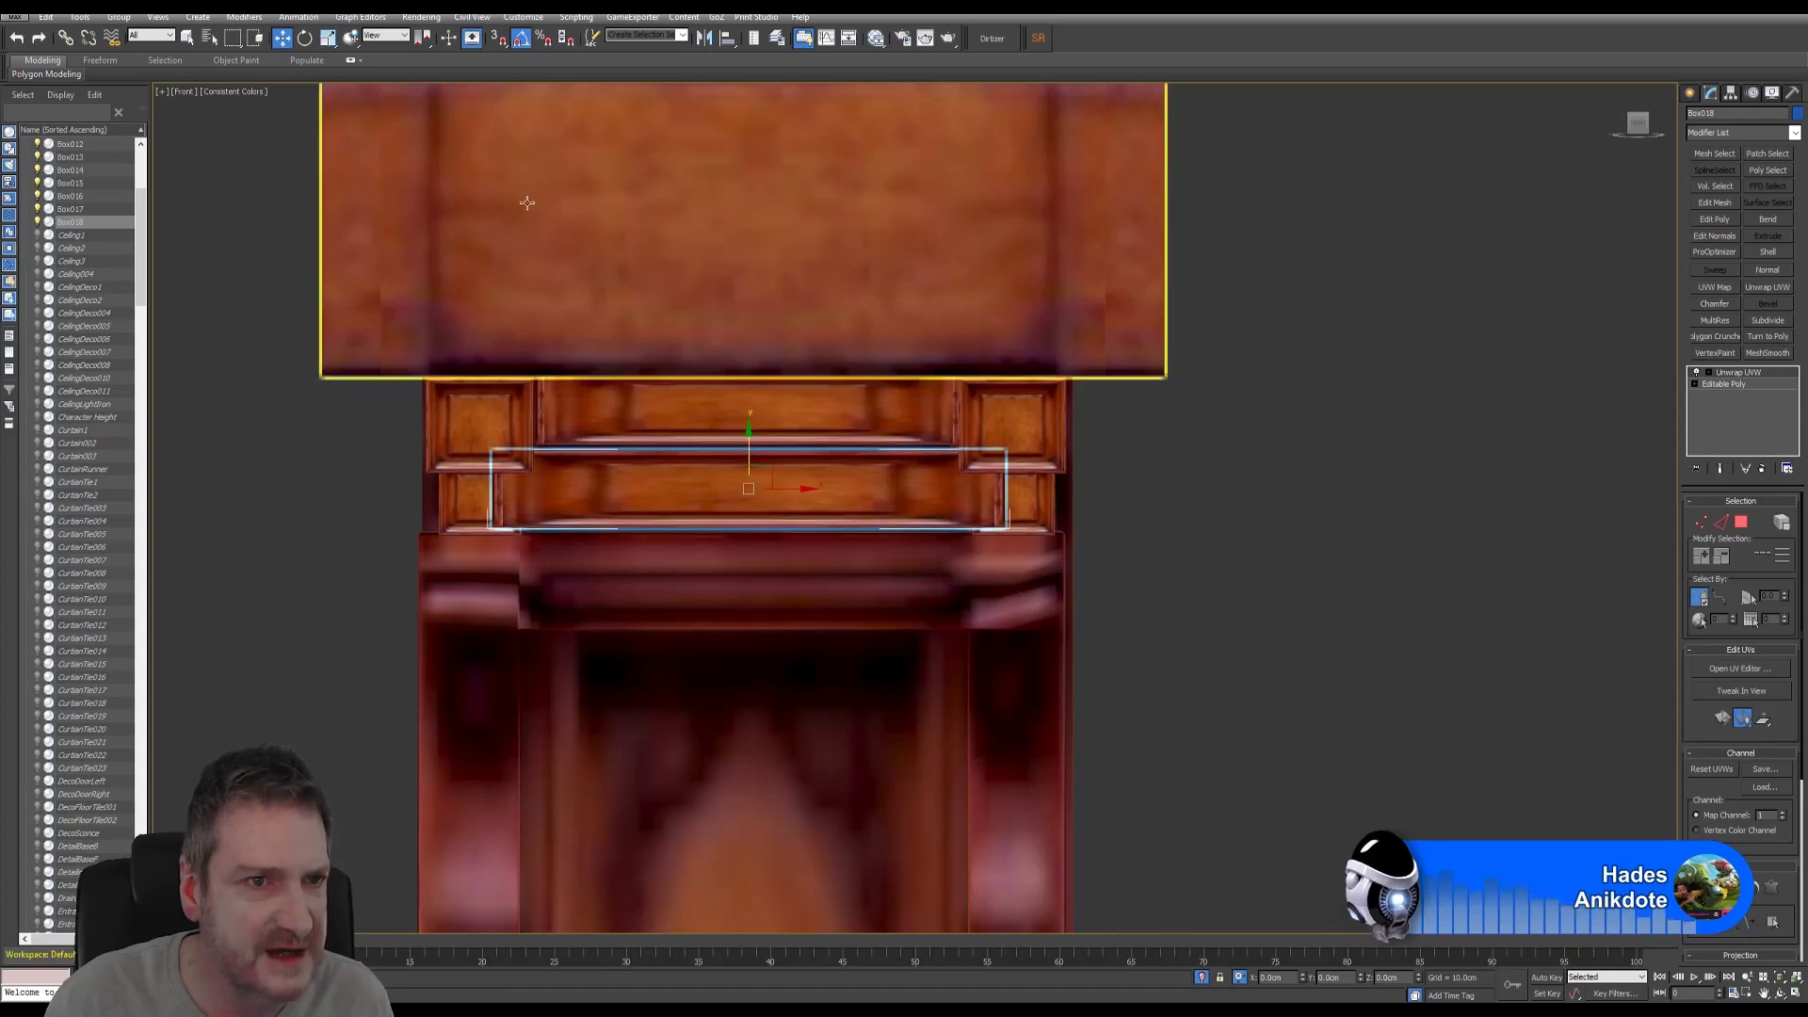
{"action": "left_click", "coordinate": [328, 39]}
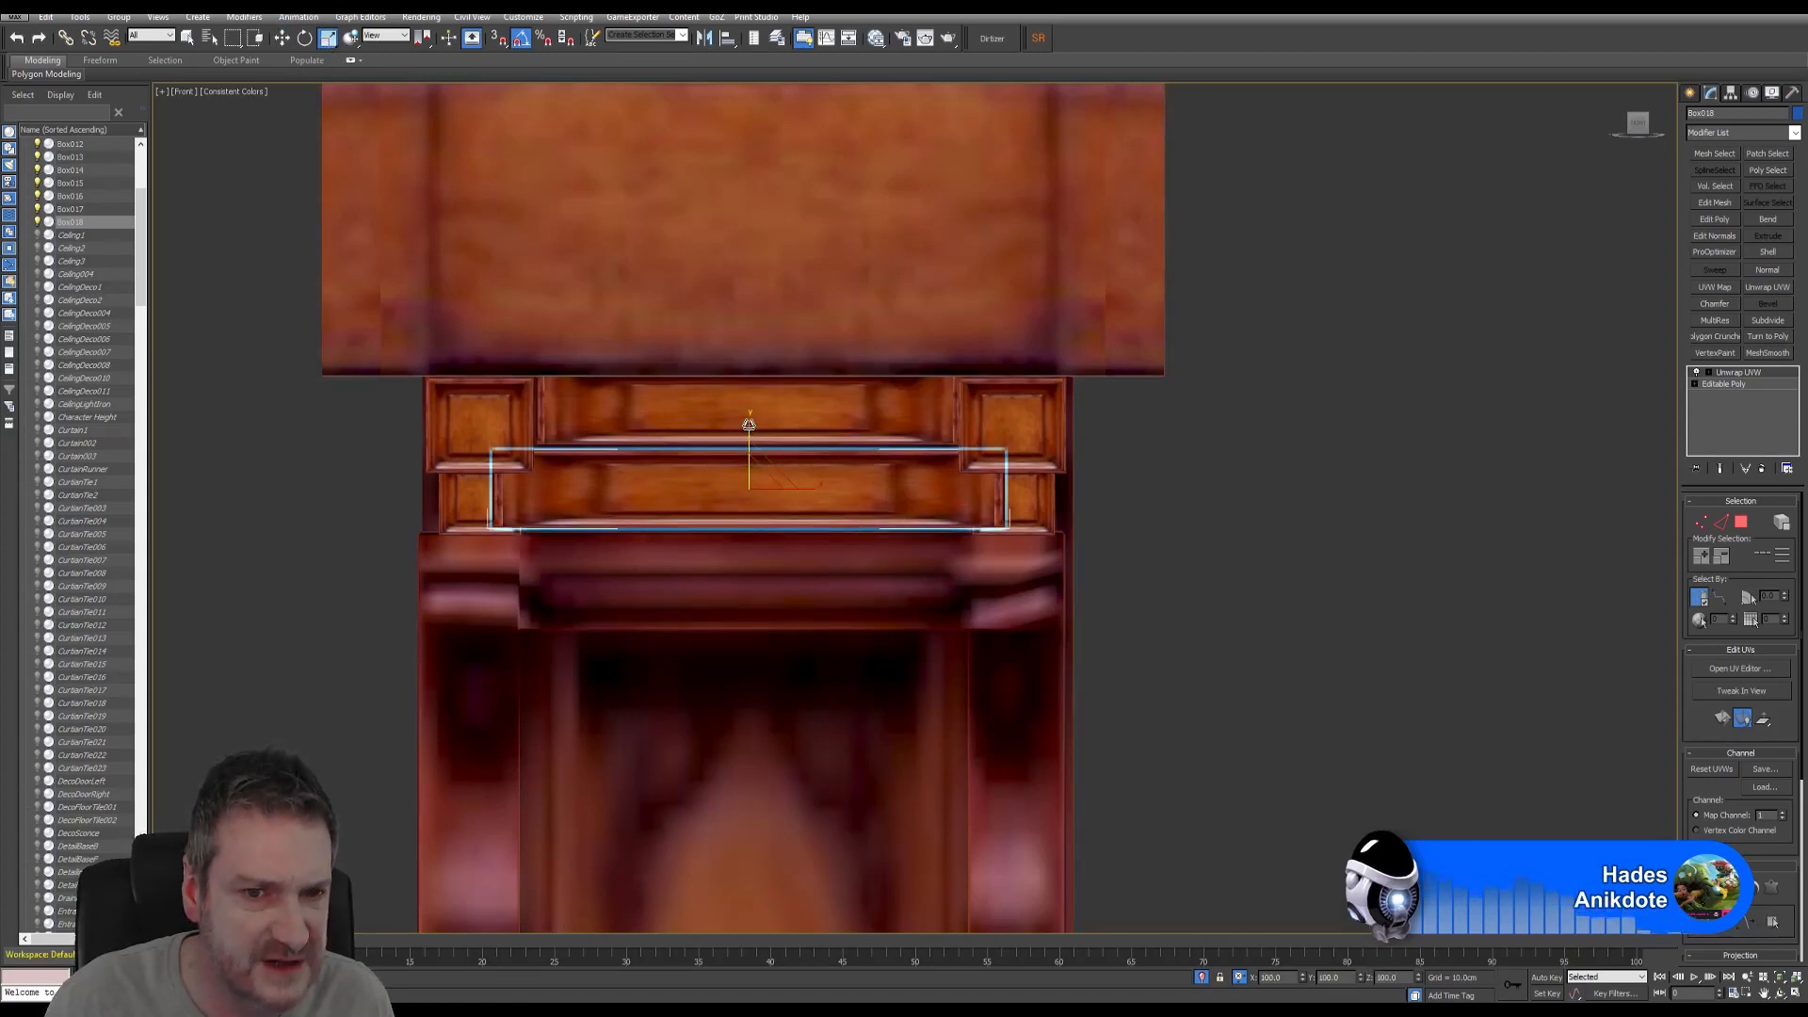
{"action": "left_click_drag", "start_coordinate": [749, 419], "coordinate": [757, 415]}
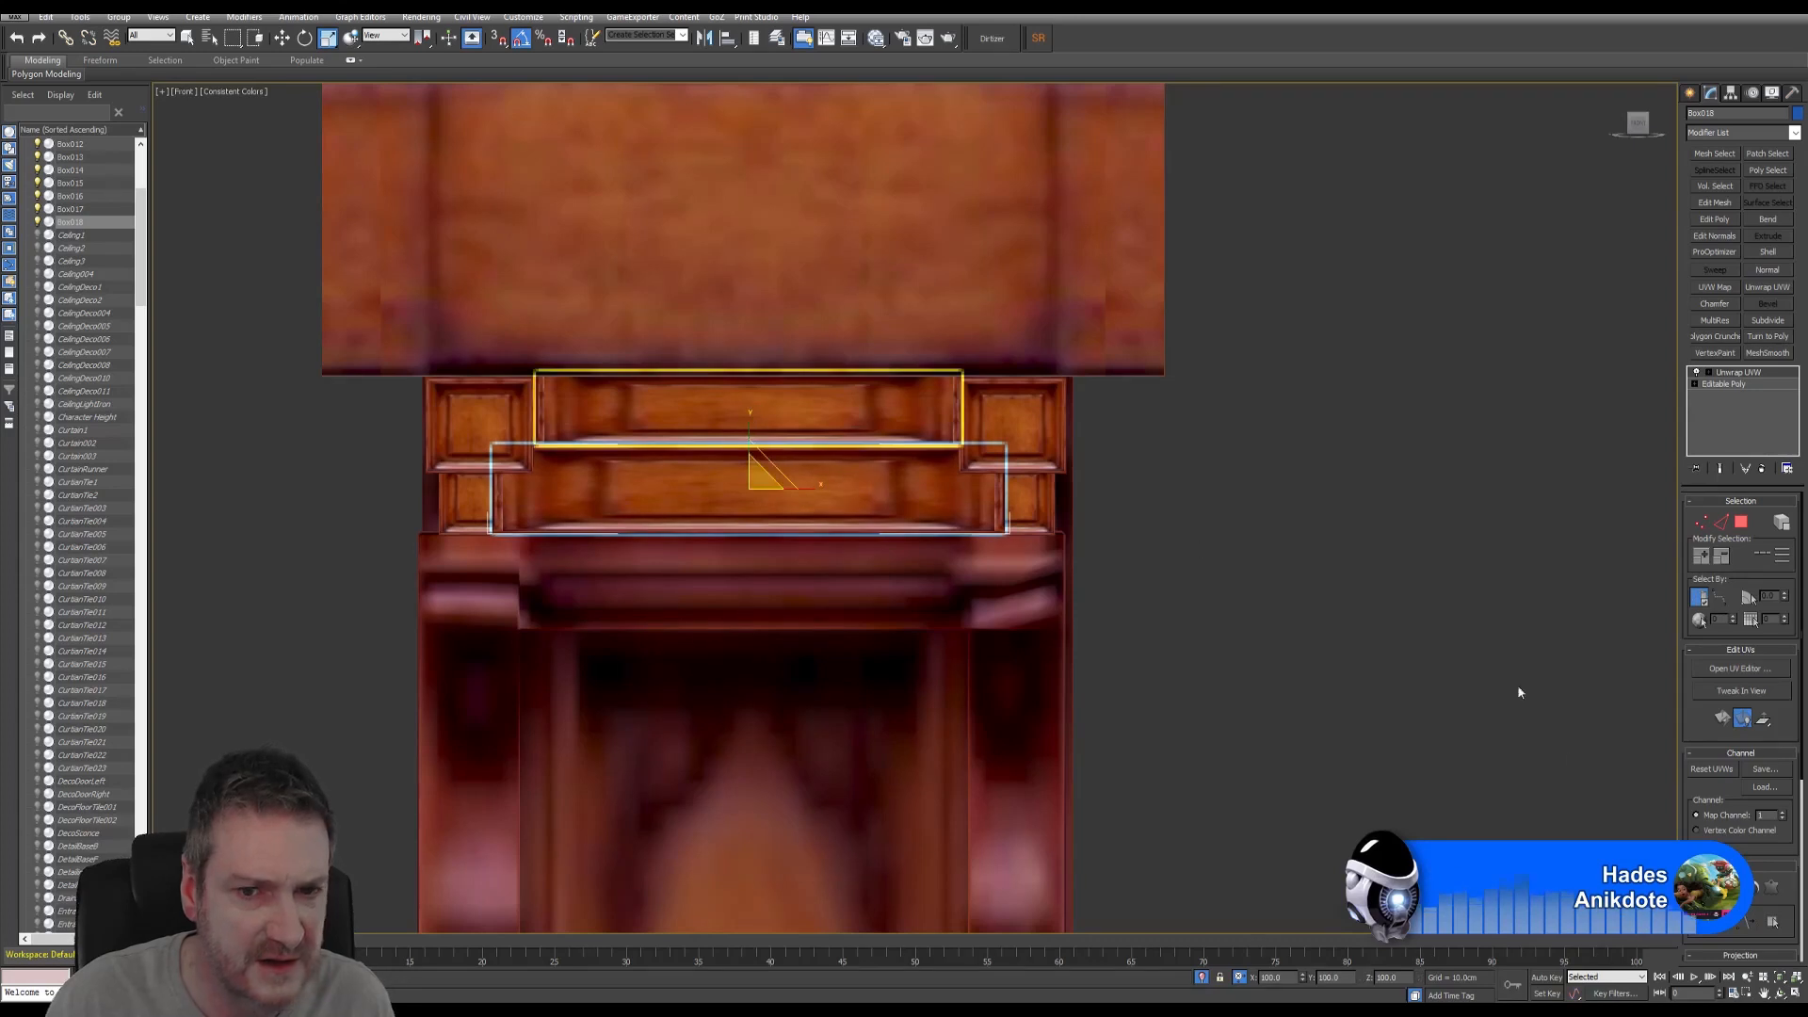
{"action": "left_click", "coordinate": [1798, 995]}
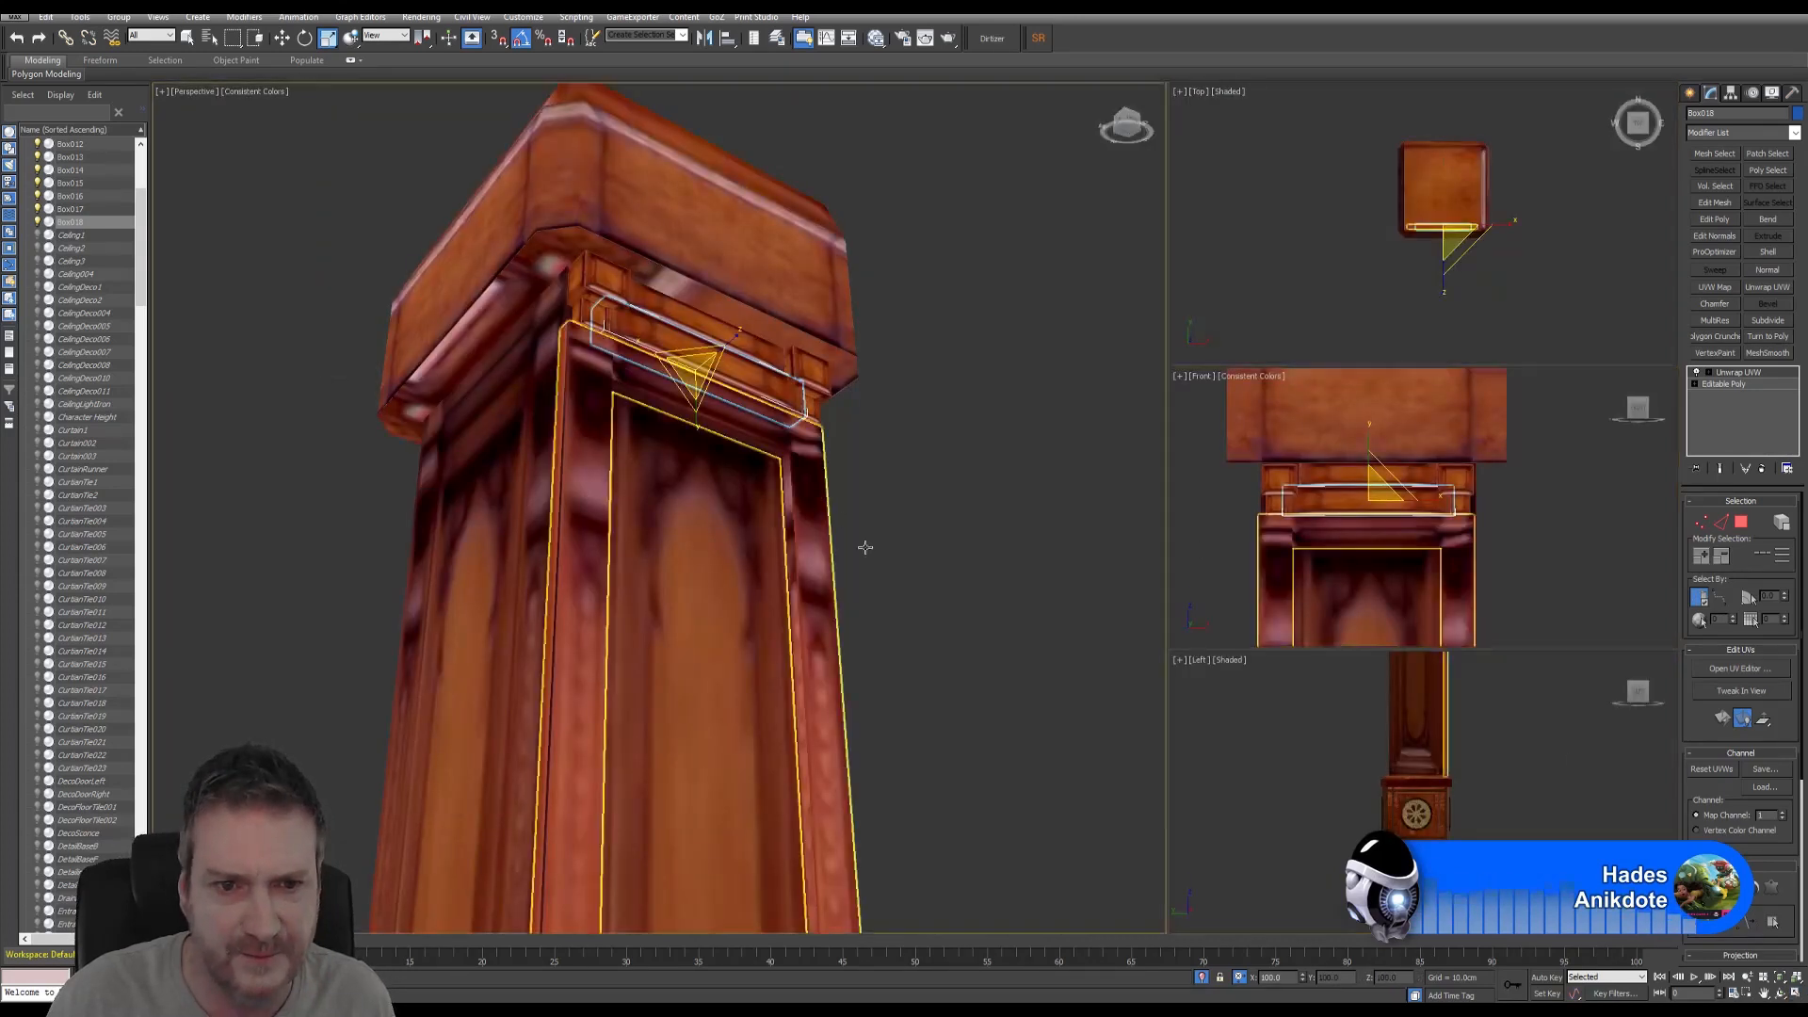
{"action": "middle_click_drag", "start_coordinate": [863, 546], "coordinate": [942, 617]}
{"action": "scroll", "coordinate": [792, 434], "scroll_direction": "up", "scroll_amount": 2}
{"action": "scroll", "coordinate": [792, 434], "scroll_direction": "up", "scroll_amount": 3}
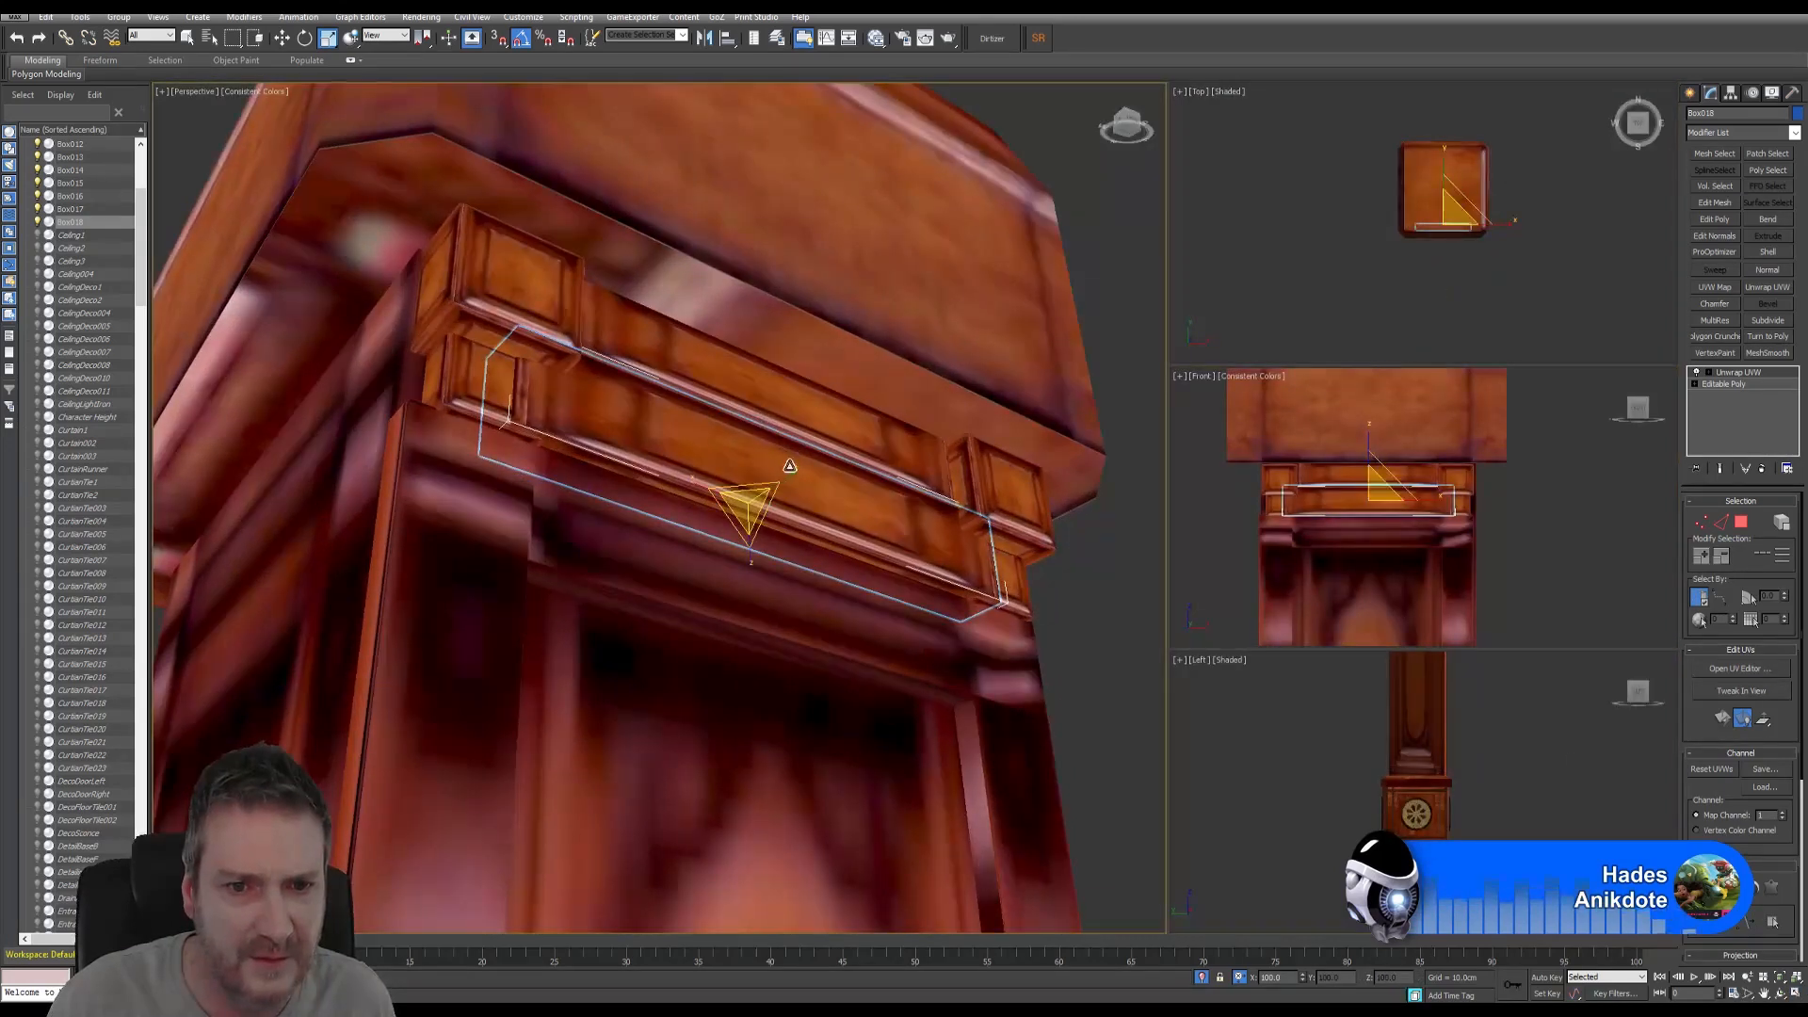
{"action": "left_click_drag", "start_coordinate": [787, 481], "coordinate": [778, 484]}
{"action": "left_click", "coordinate": [1779, 994]}
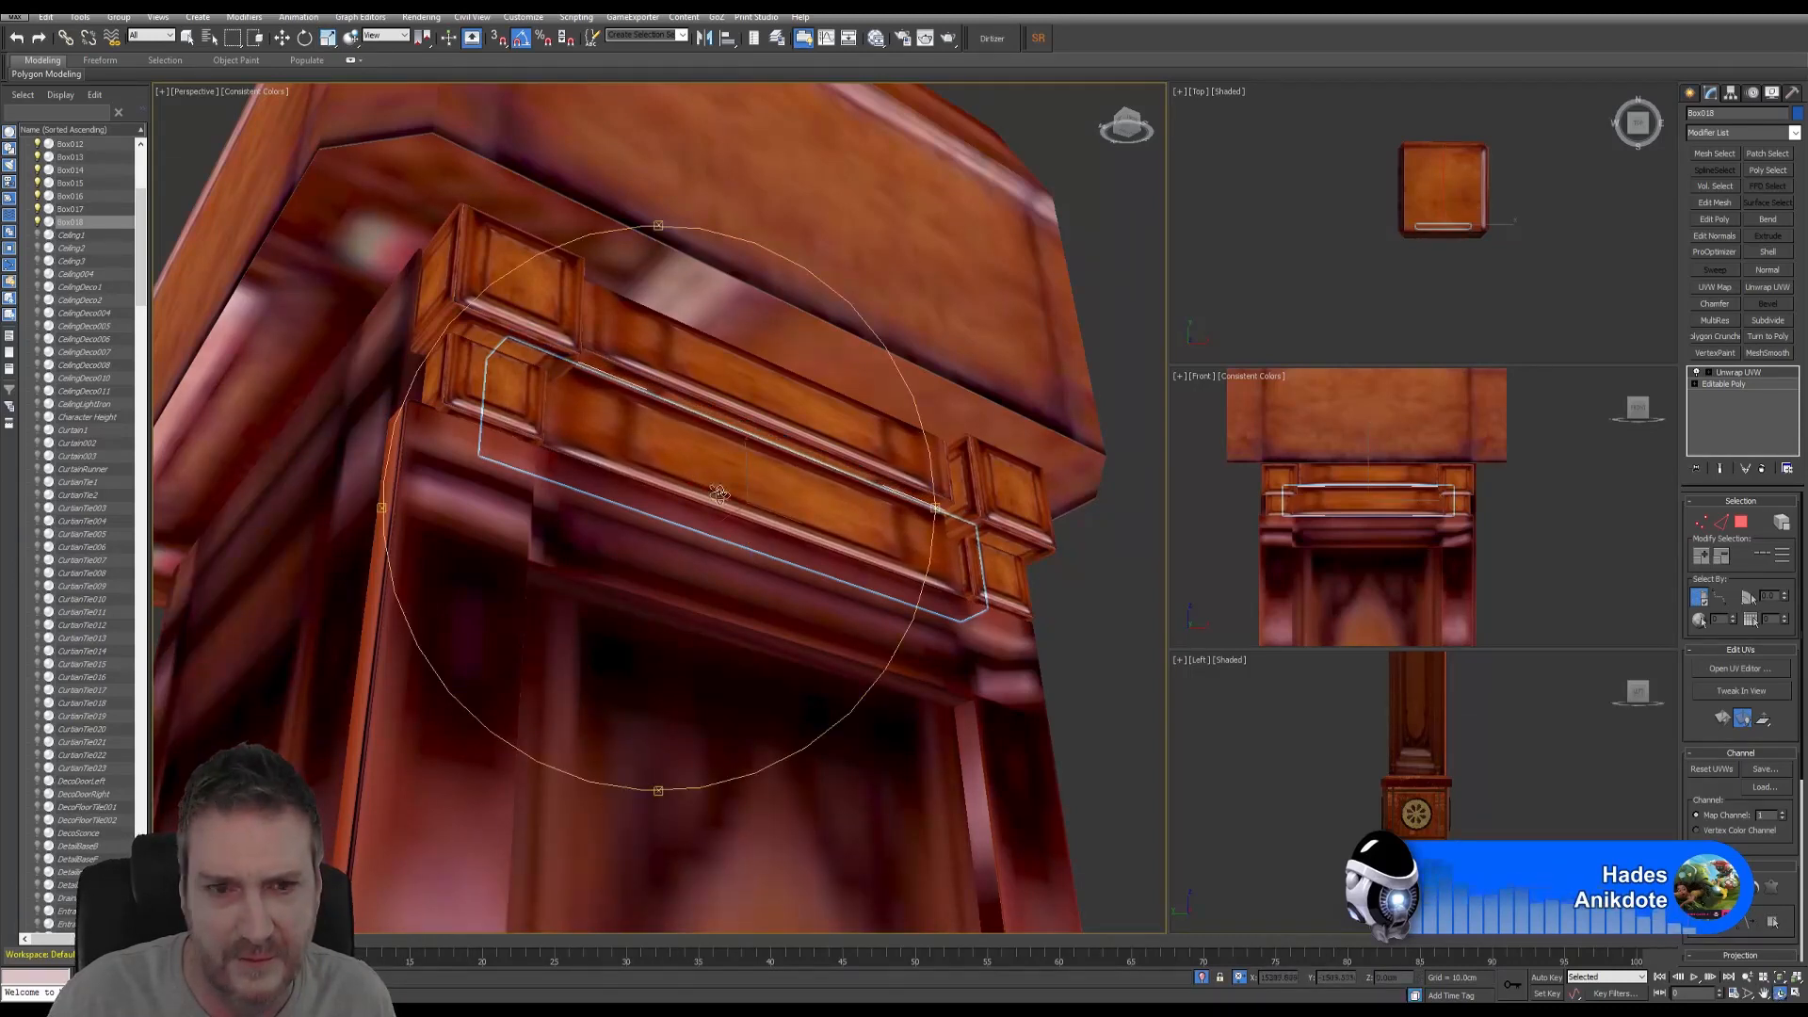
{"action": "left_click_drag", "start_coordinate": [839, 573], "coordinate": [599, 377]}
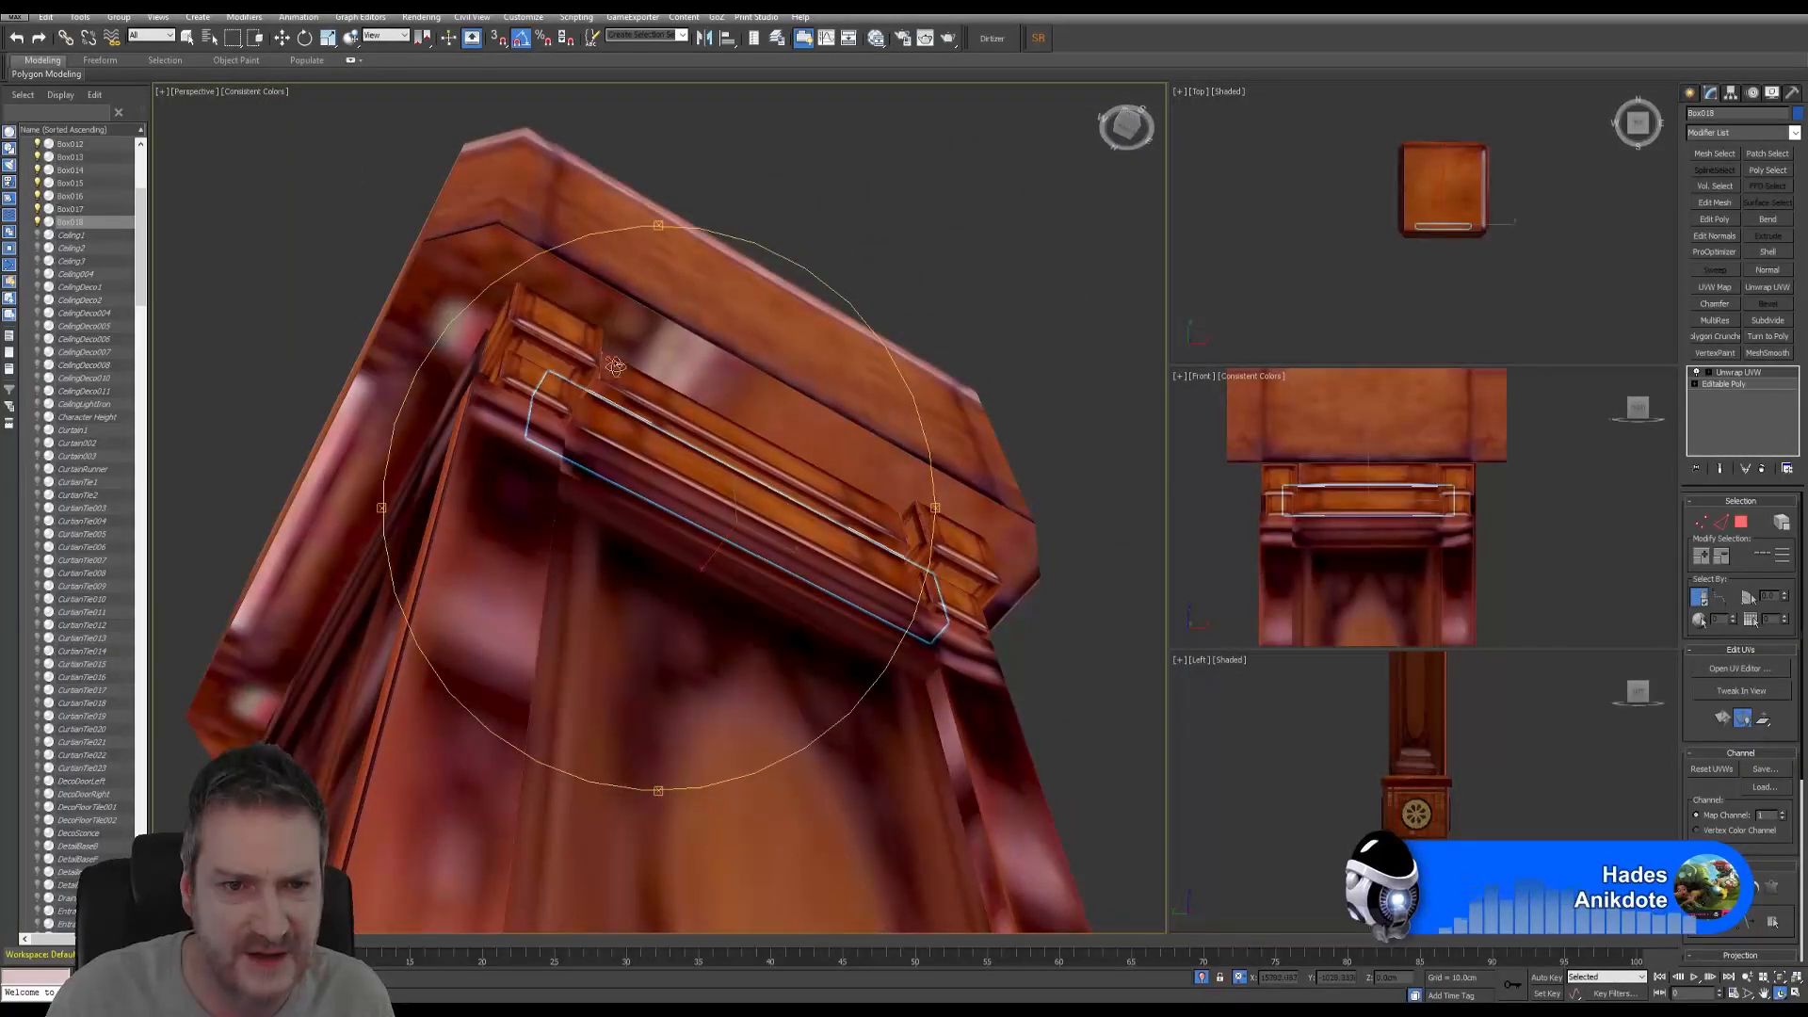
{"action": "left_click_drag", "start_coordinate": [914, 575], "coordinate": [753, 551]}
{"action": "left_click_drag", "start_coordinate": [623, 554], "coordinate": [736, 811]}
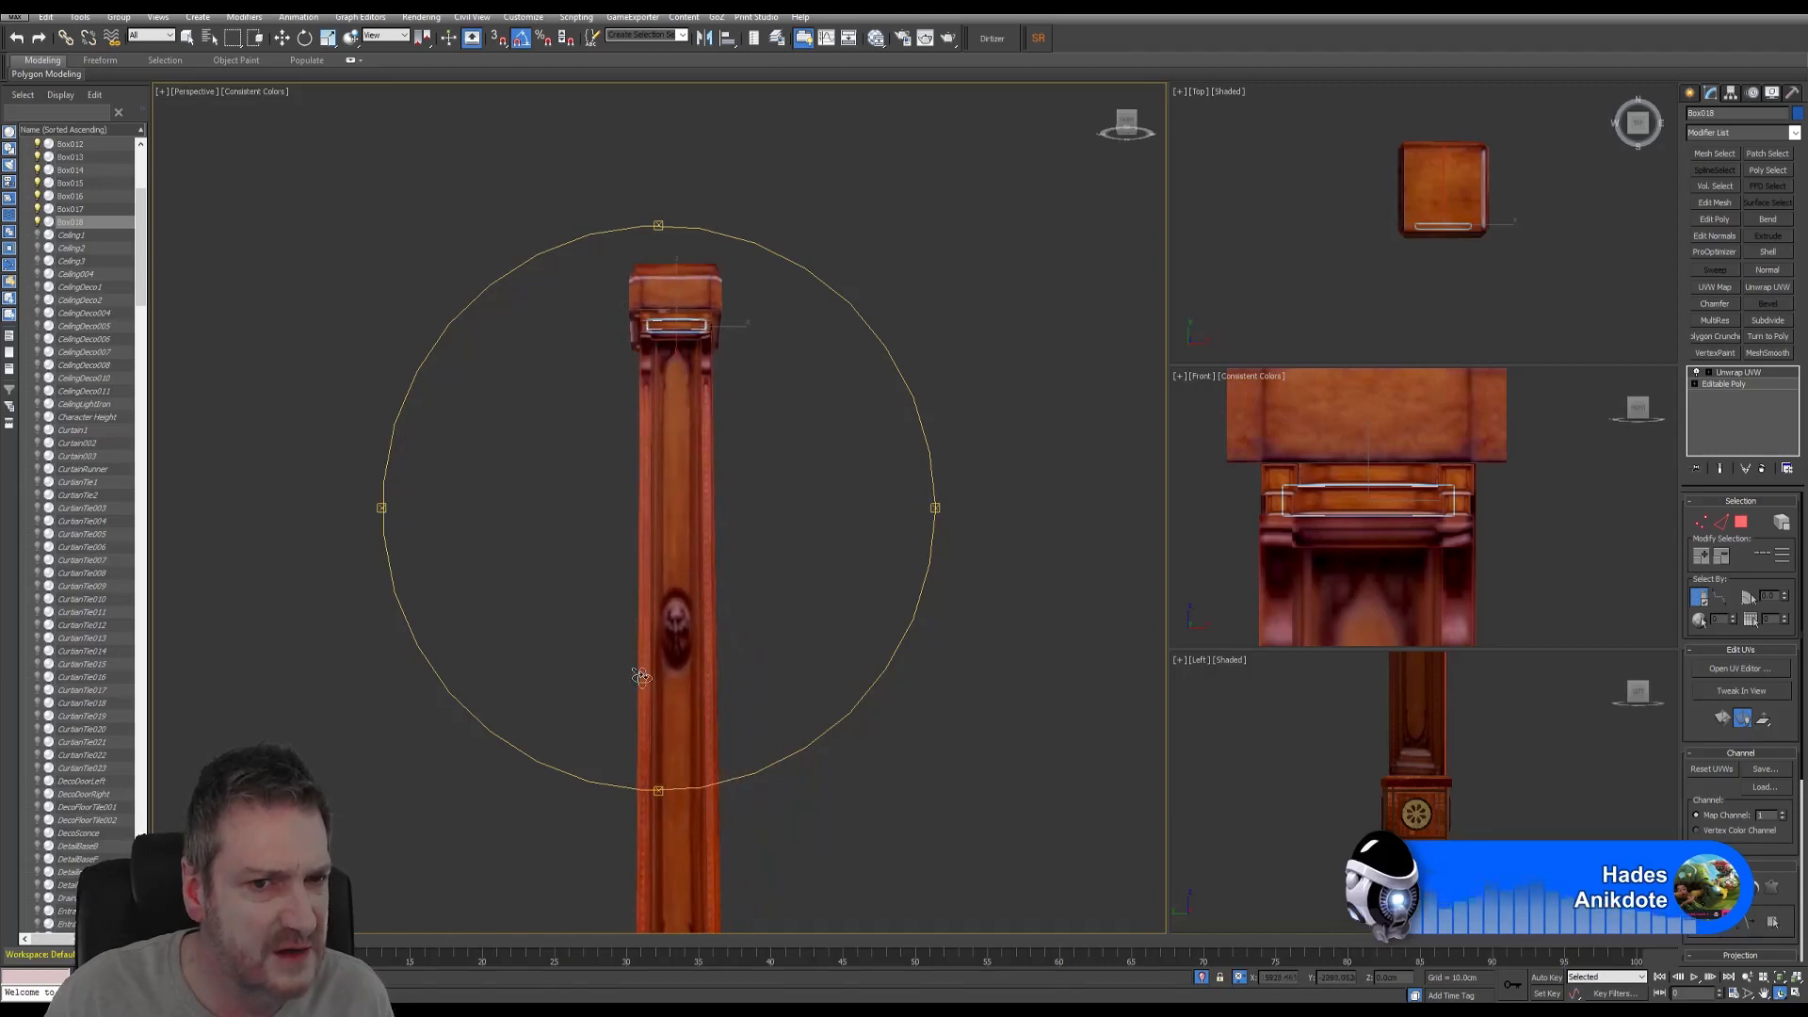
{"action": "left_click_drag", "start_coordinate": [706, 598], "coordinate": [688, 393]}
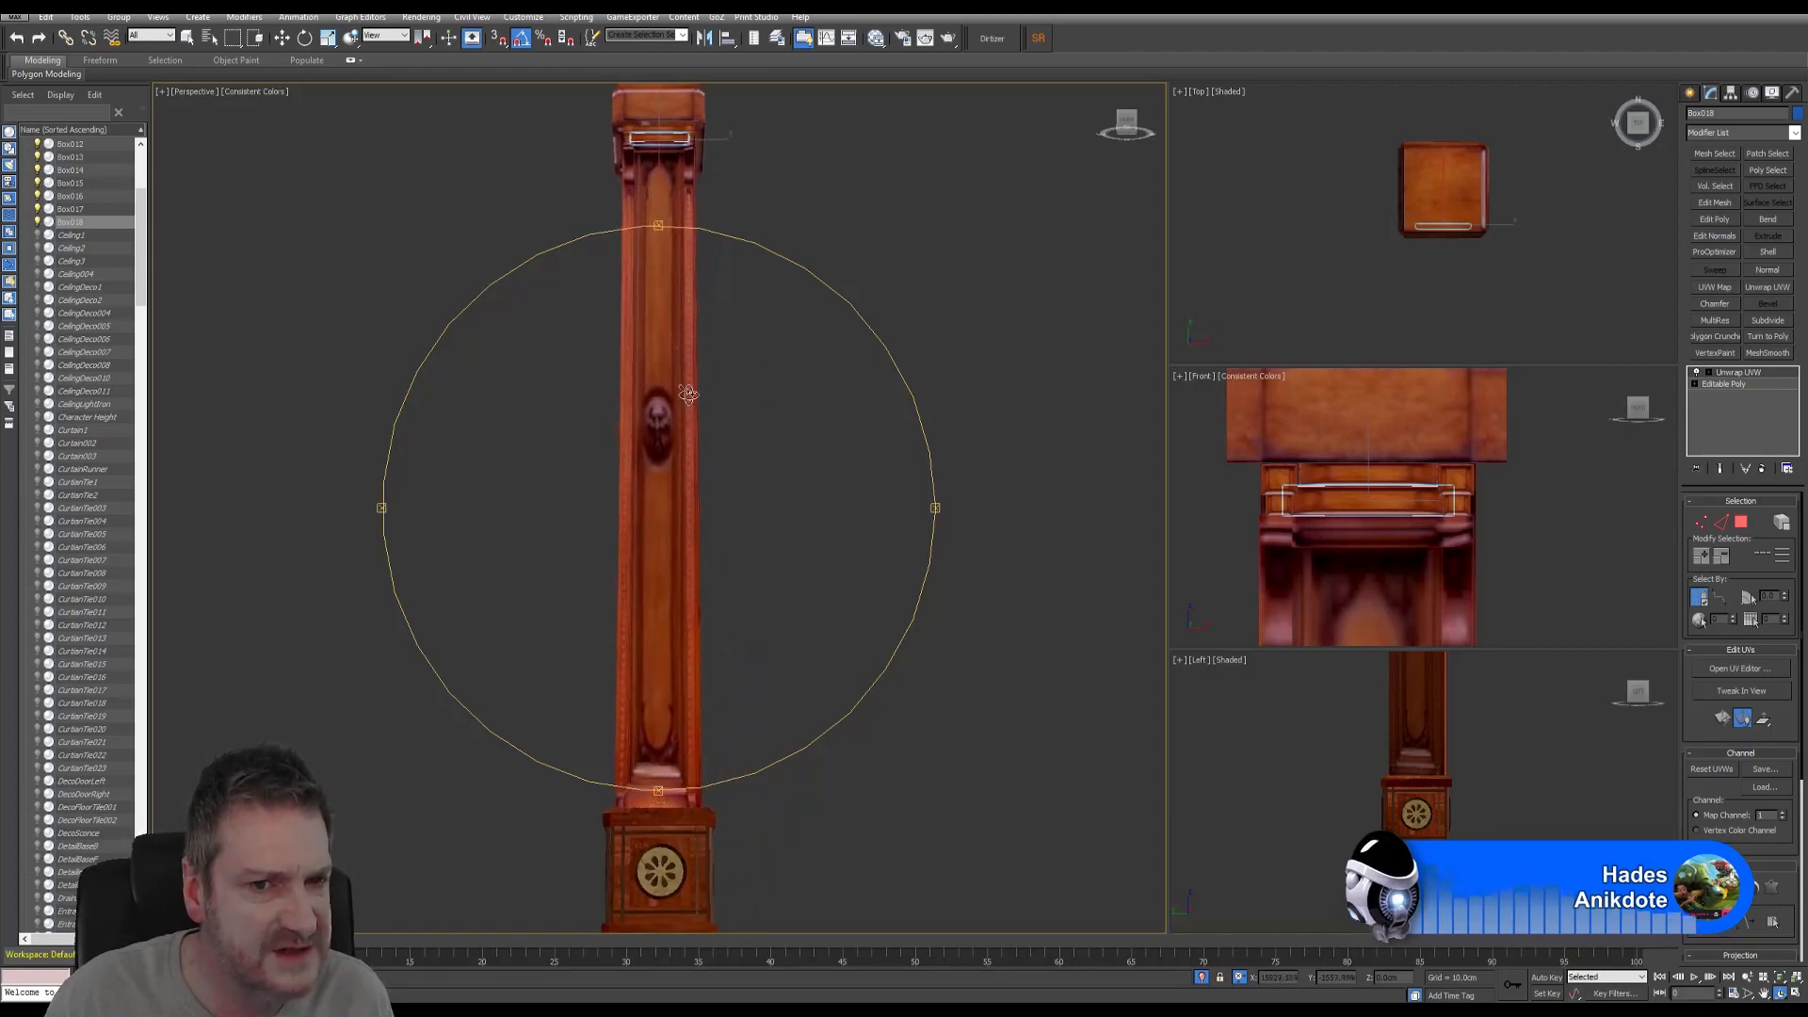
{"action": "left_click_drag", "start_coordinate": [747, 592], "coordinate": [703, 568]}
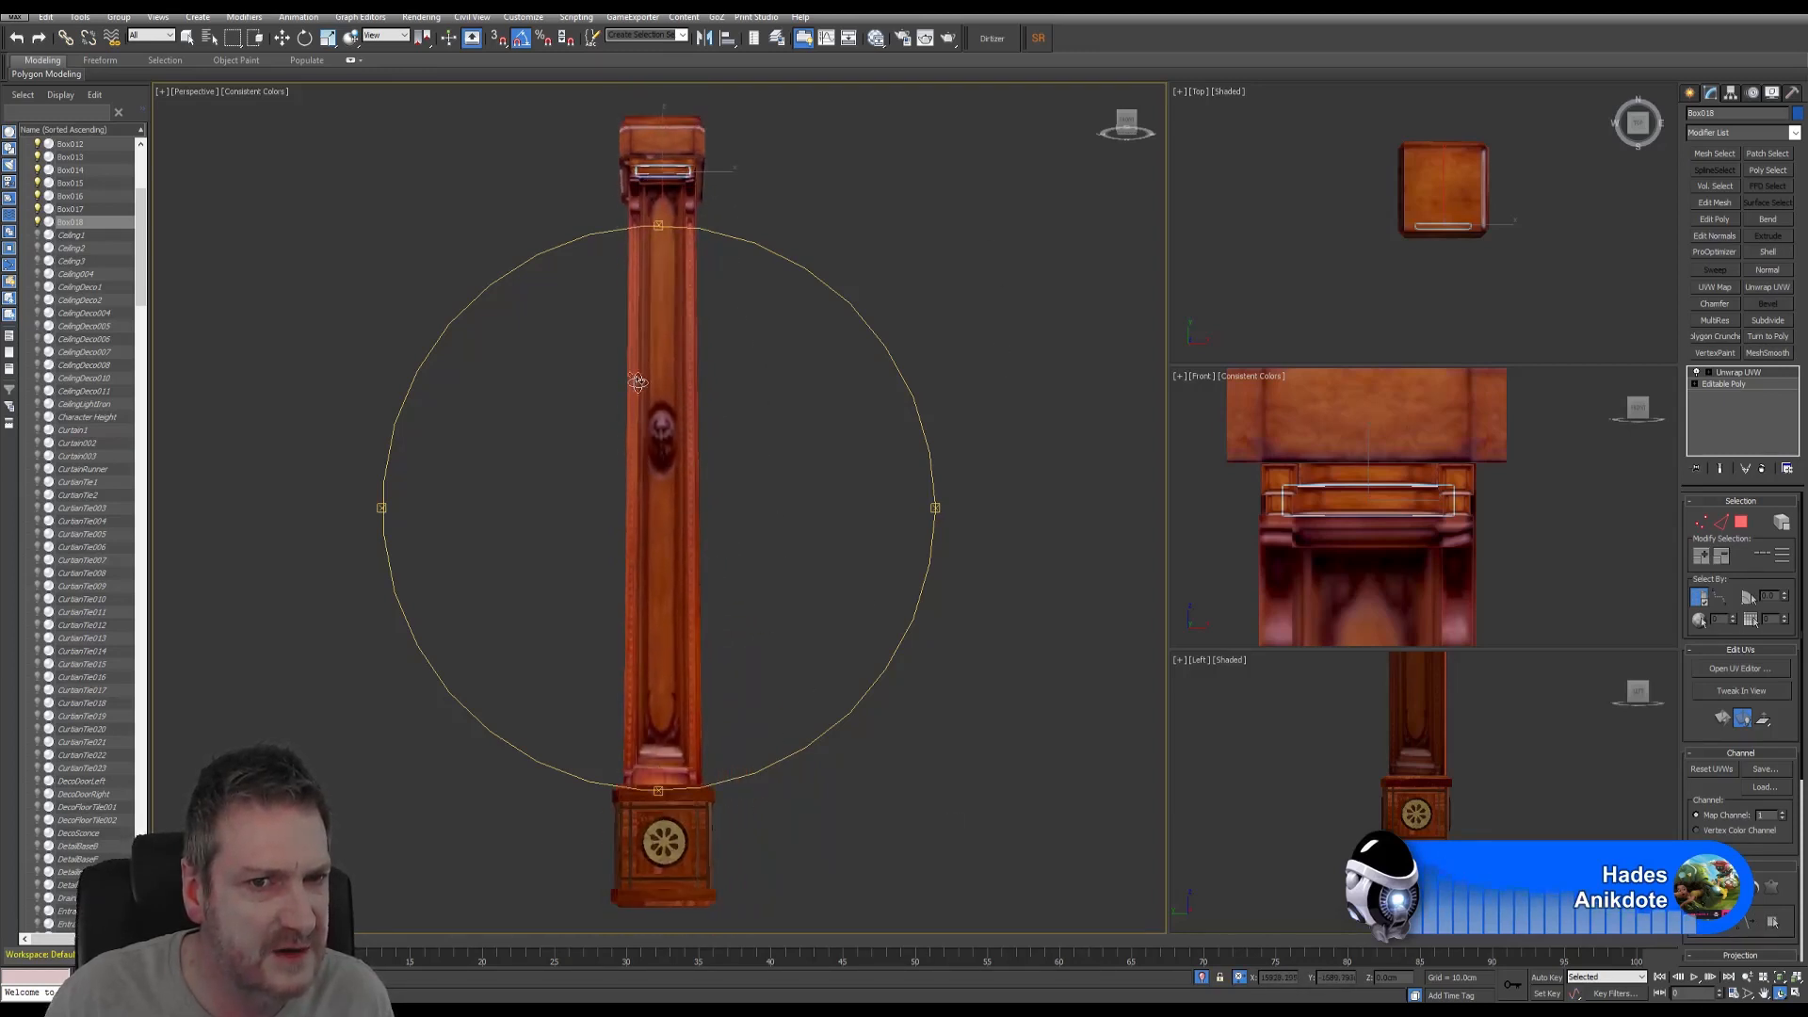
{"action": "left_click_drag", "start_coordinate": [637, 382], "coordinate": [650, 529]}
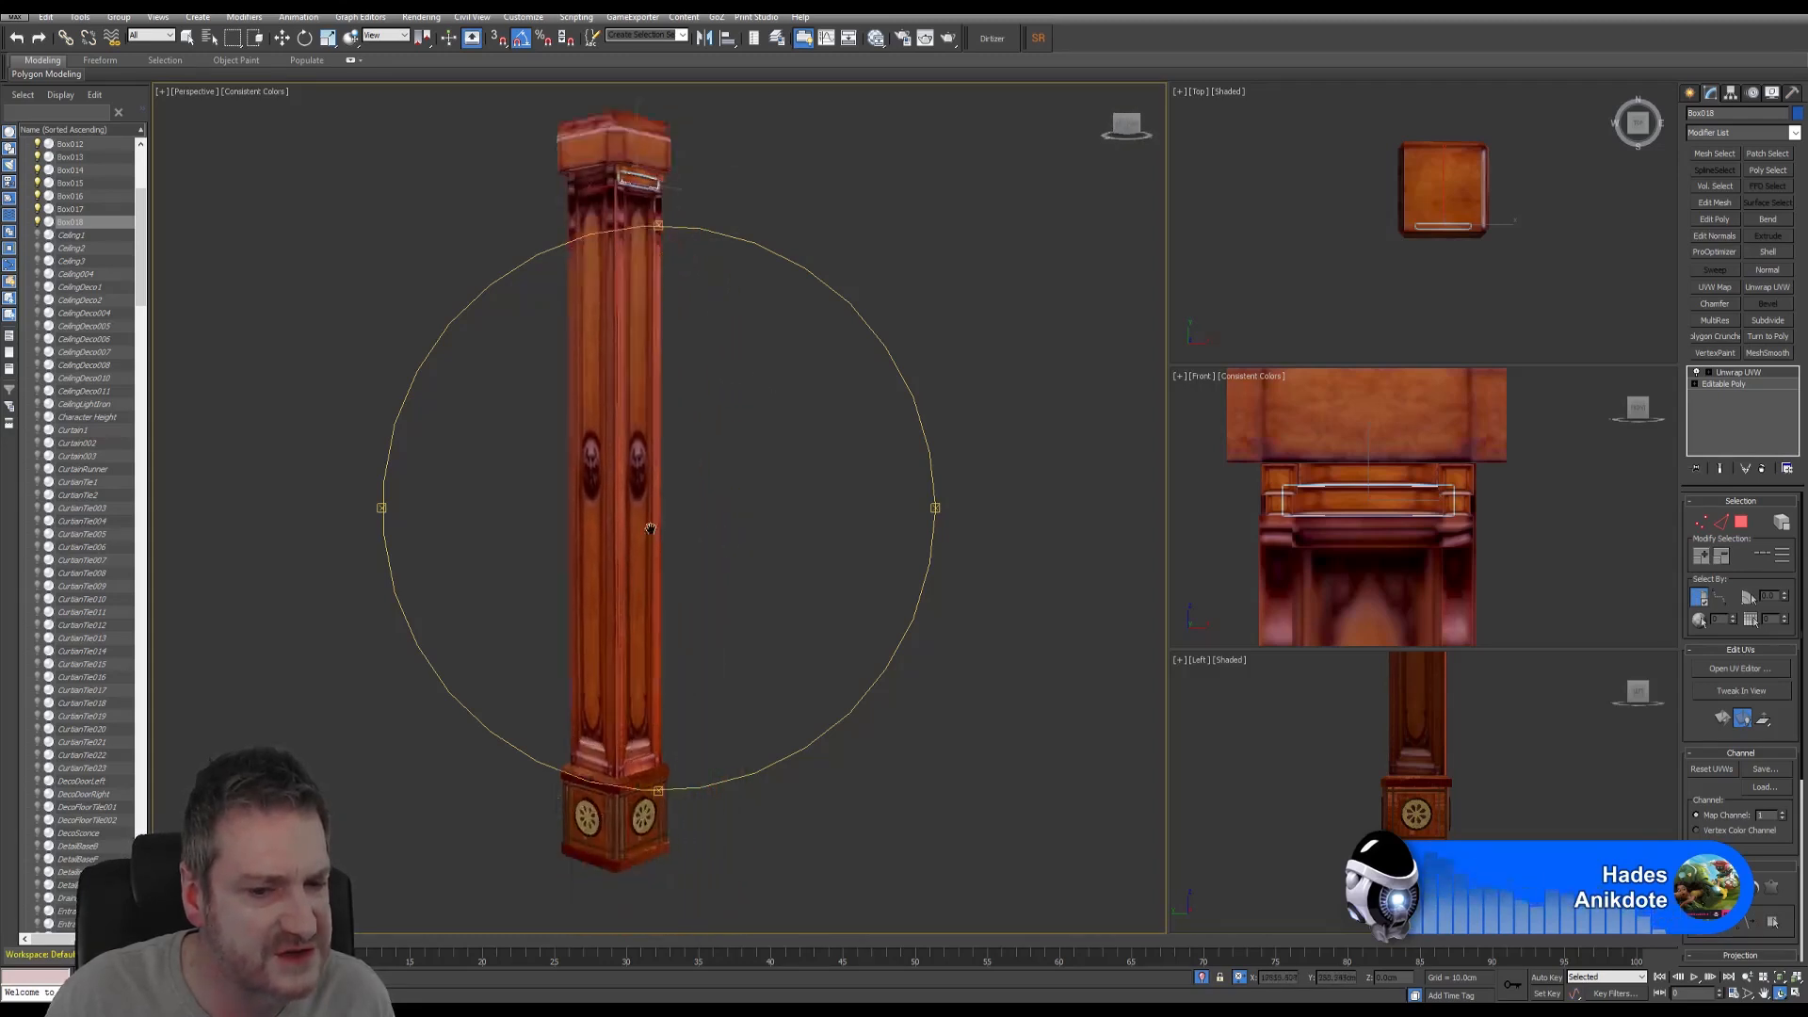
{"action": "middle_click_drag", "start_coordinate": [651, 528], "coordinate": [638, 472]}
{"action": "scroll", "coordinate": [615, 633], "scroll_direction": "up", "scroll_amount": 5}
{"action": "middle_click_drag", "start_coordinate": [658, 391], "coordinate": [692, 828]}
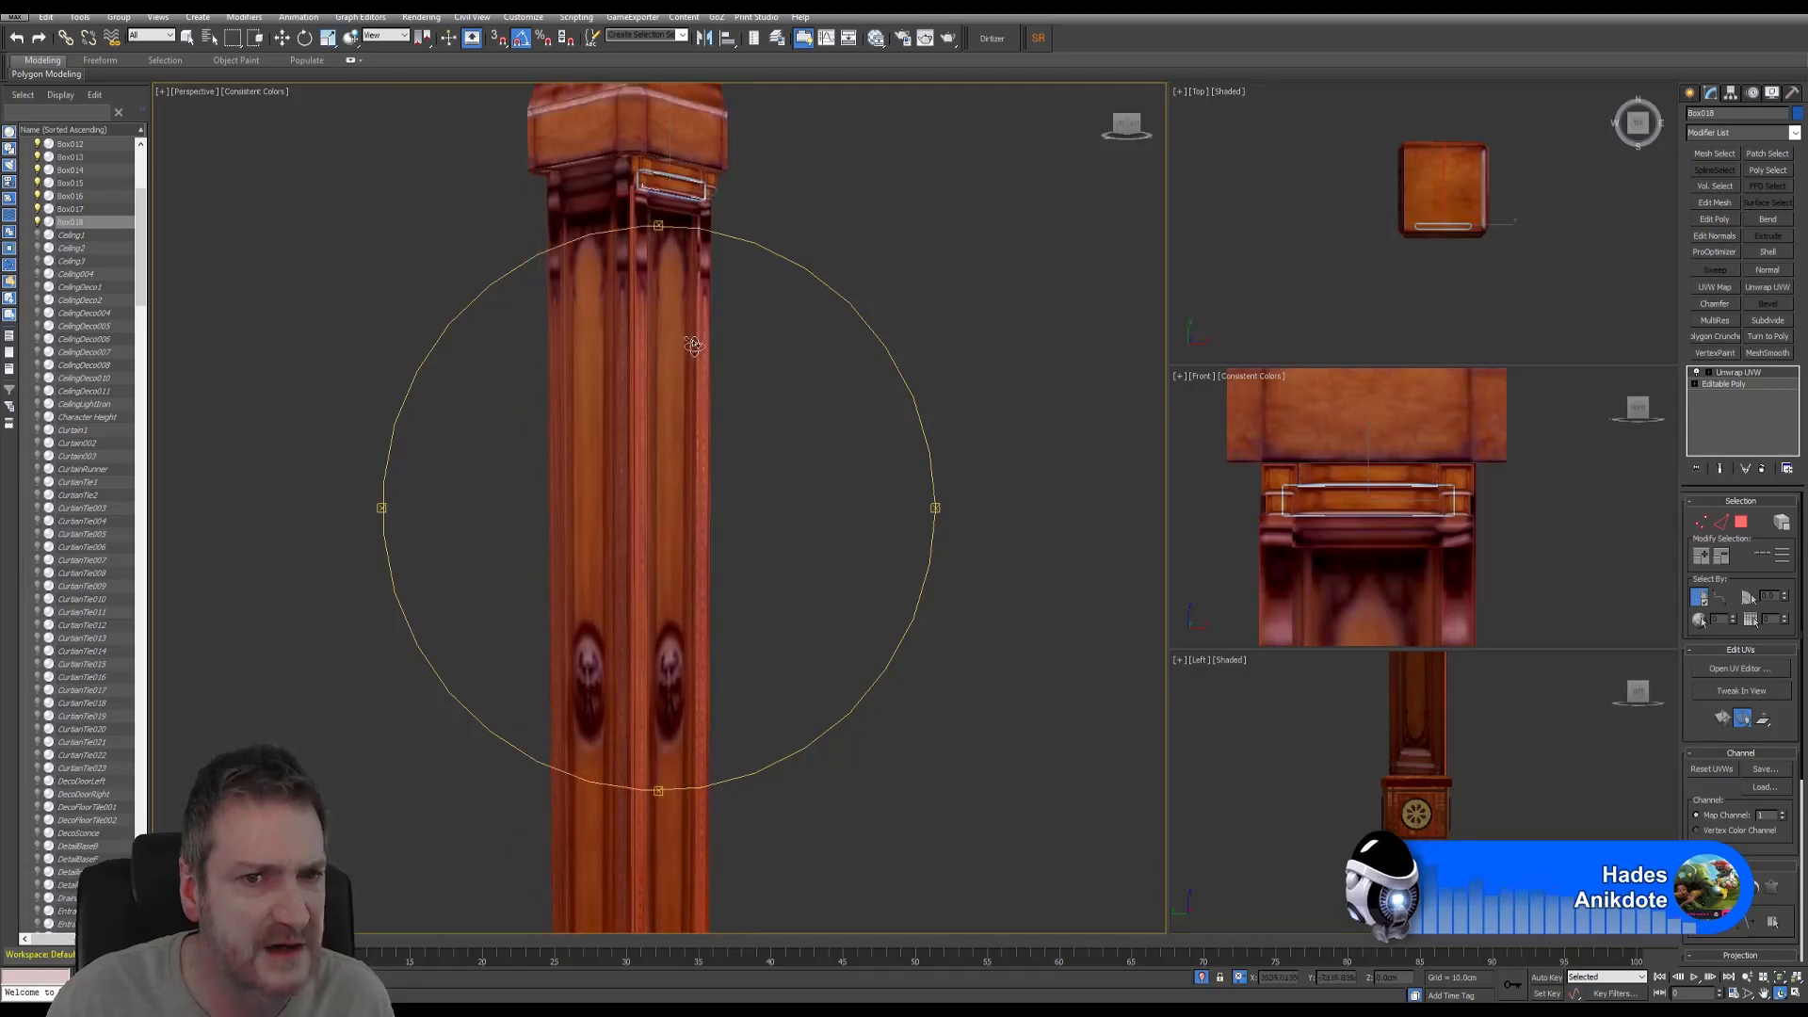
{"action": "middle_click_drag", "start_coordinate": [694, 346], "coordinate": [720, 586]}
{"action": "scroll", "coordinate": [698, 448], "scroll_direction": "up", "scroll_amount": 6}
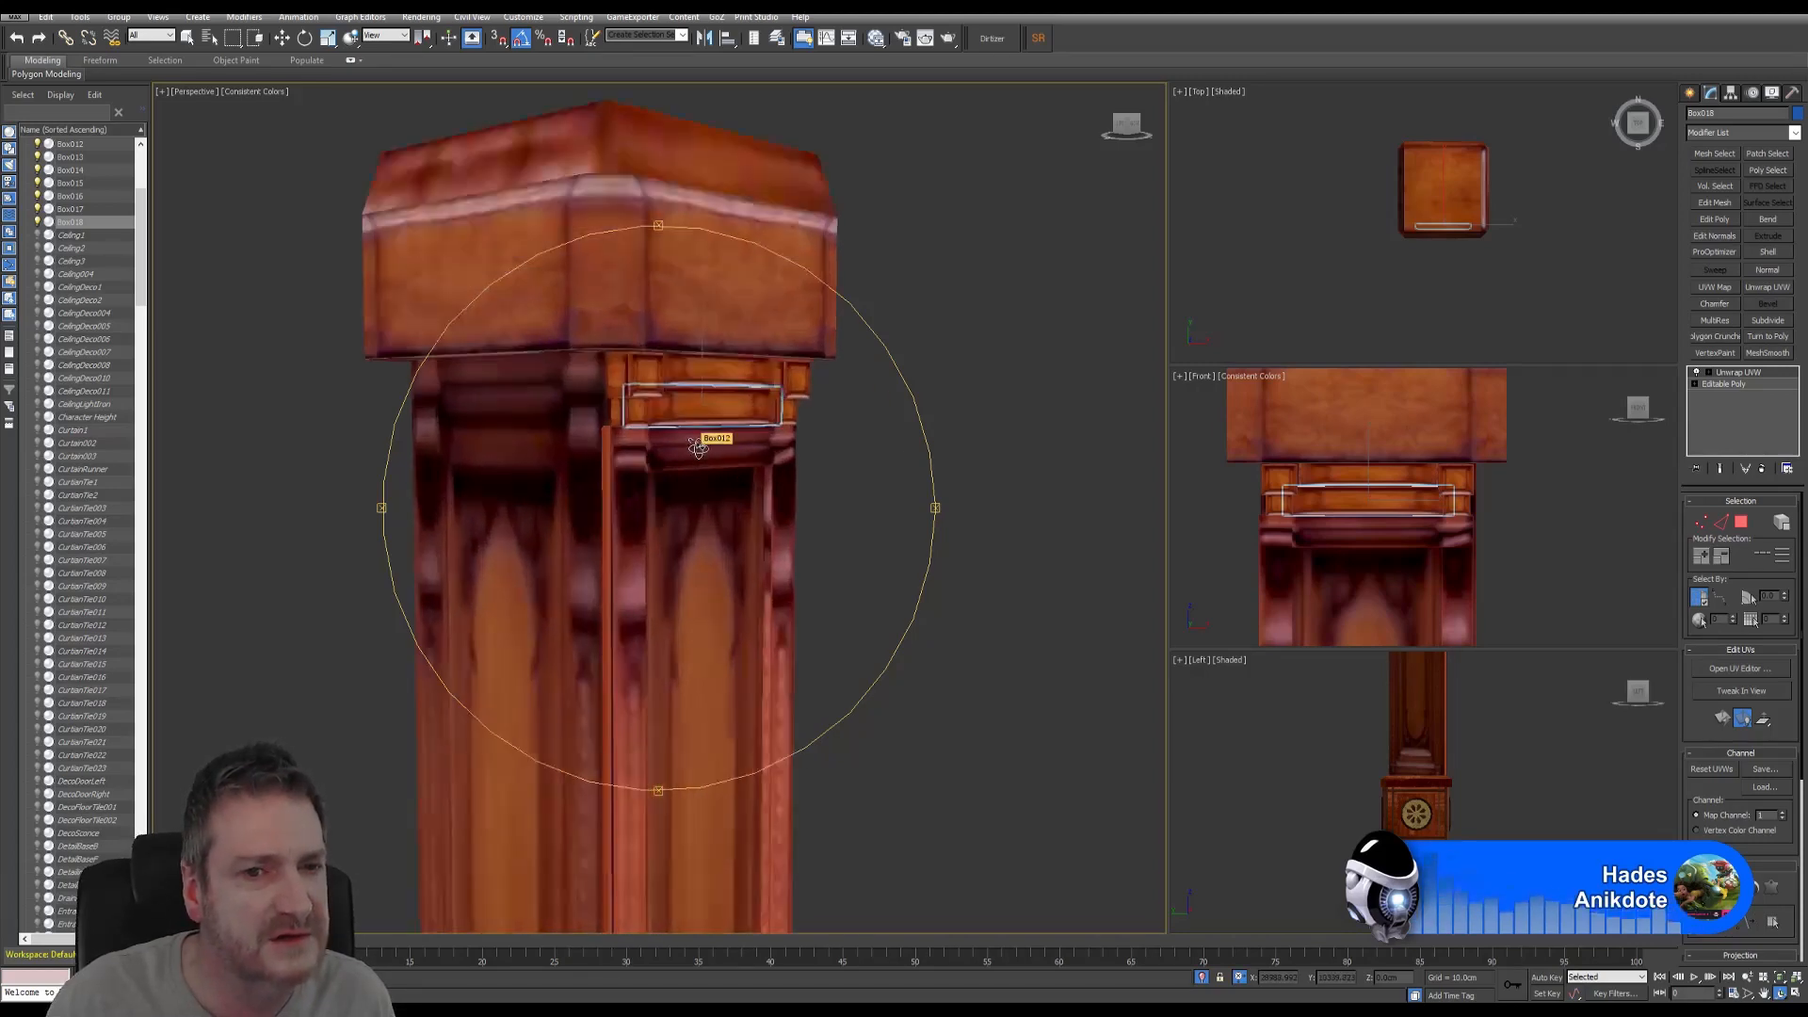
{"action": "left_click_drag", "start_coordinate": [698, 447], "coordinate": [639, 458]}
{"action": "scroll", "coordinate": [700, 355], "scroll_direction": "up", "scroll_amount": 5}
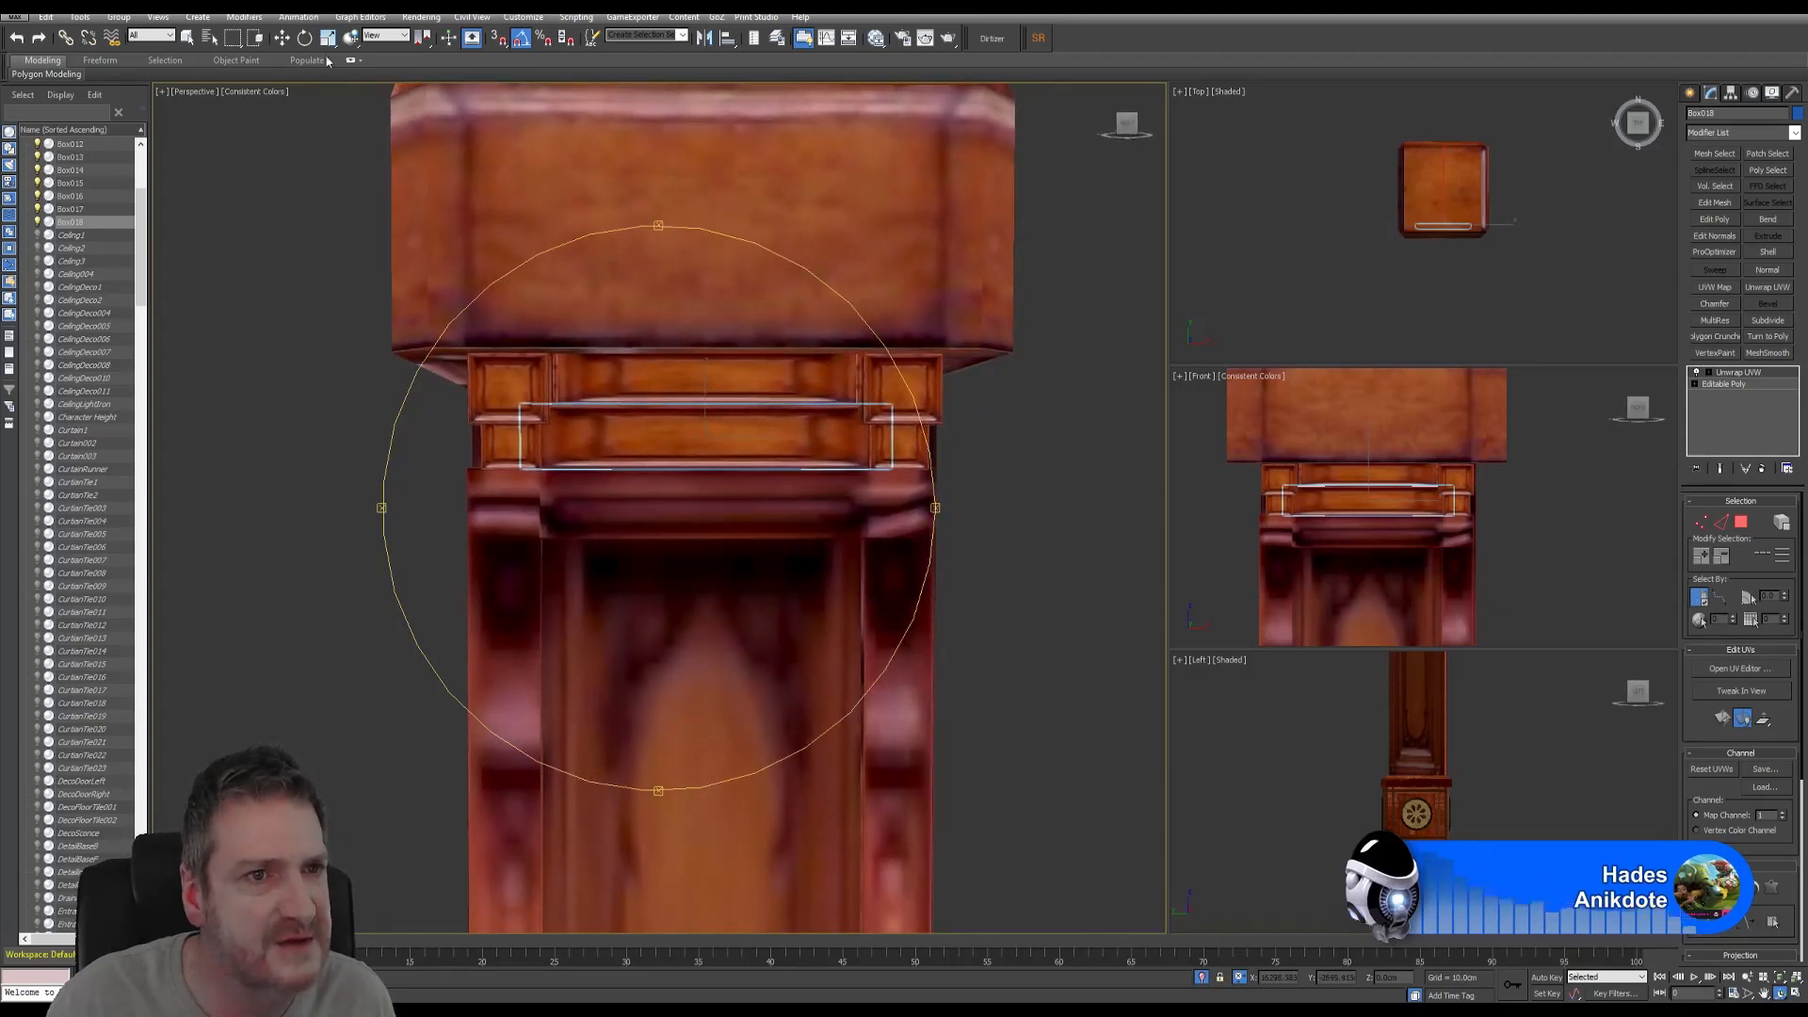
- Scale the upper strip Box017 to about 102 on X to fill the gap
{"action": "left_click", "coordinate": [286, 40]}
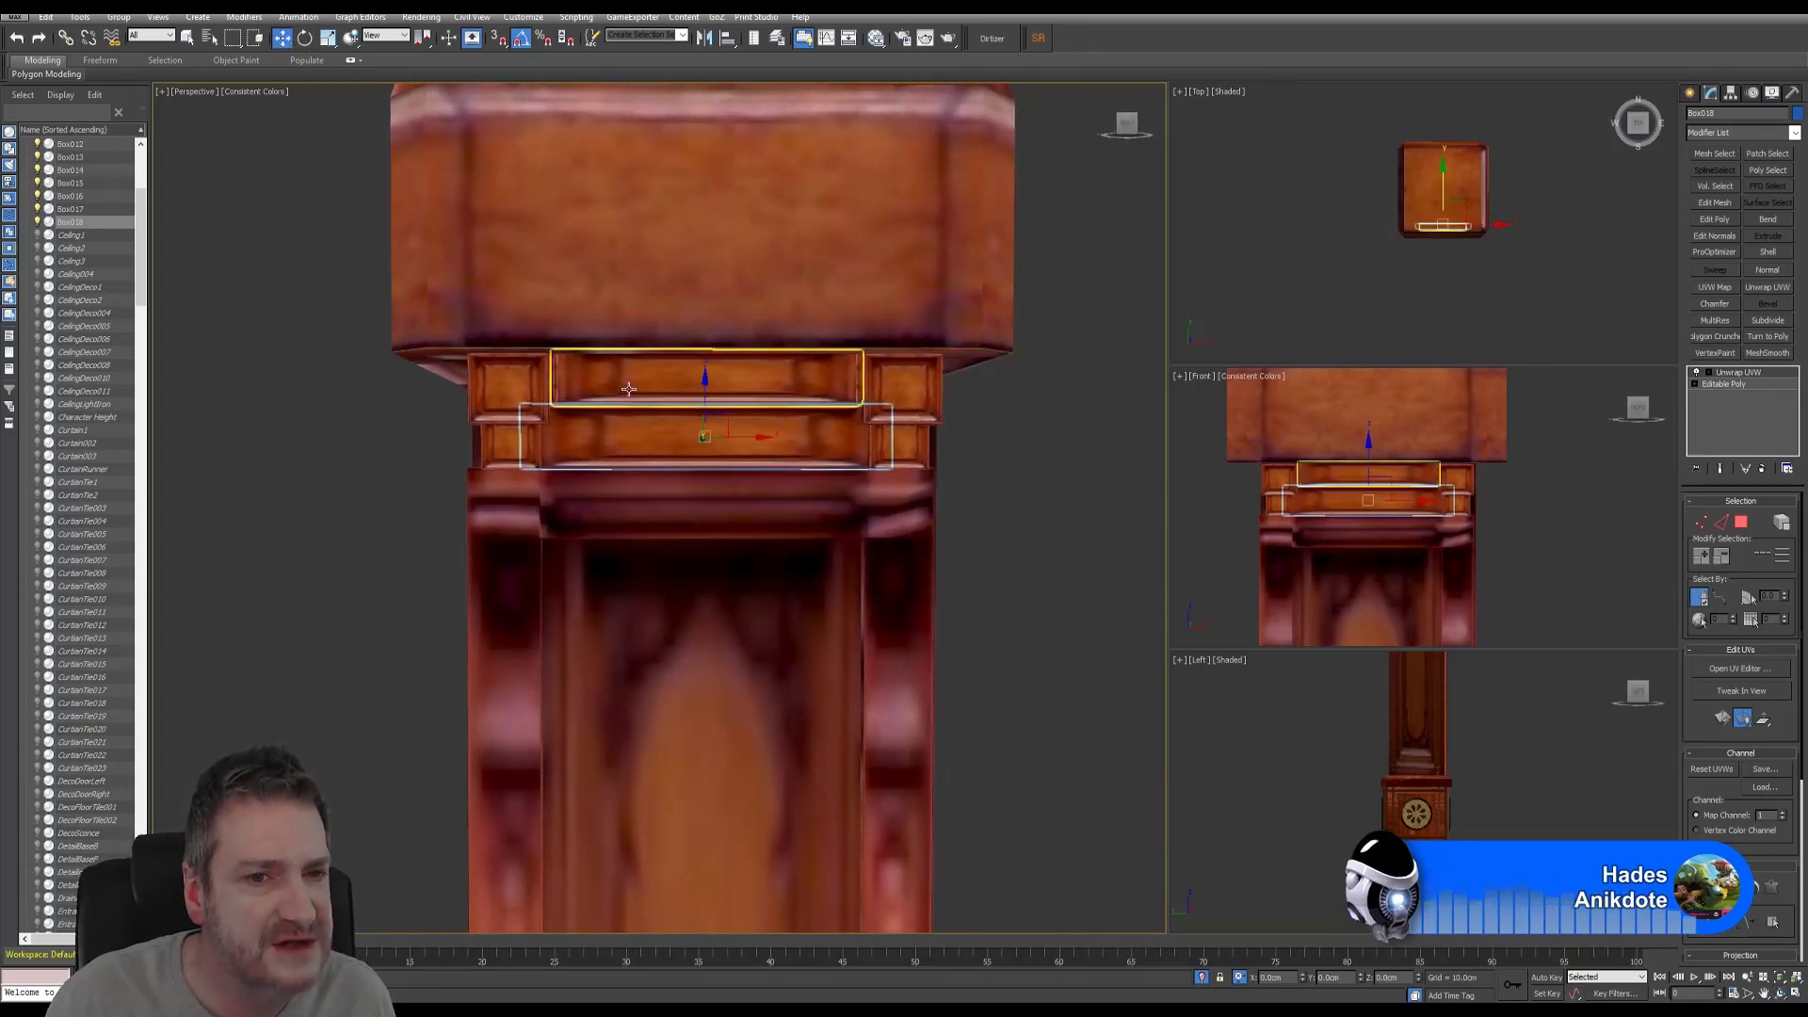
{"action": "left_click", "coordinate": [633, 384]}
{"action": "left_click", "coordinate": [333, 42]}
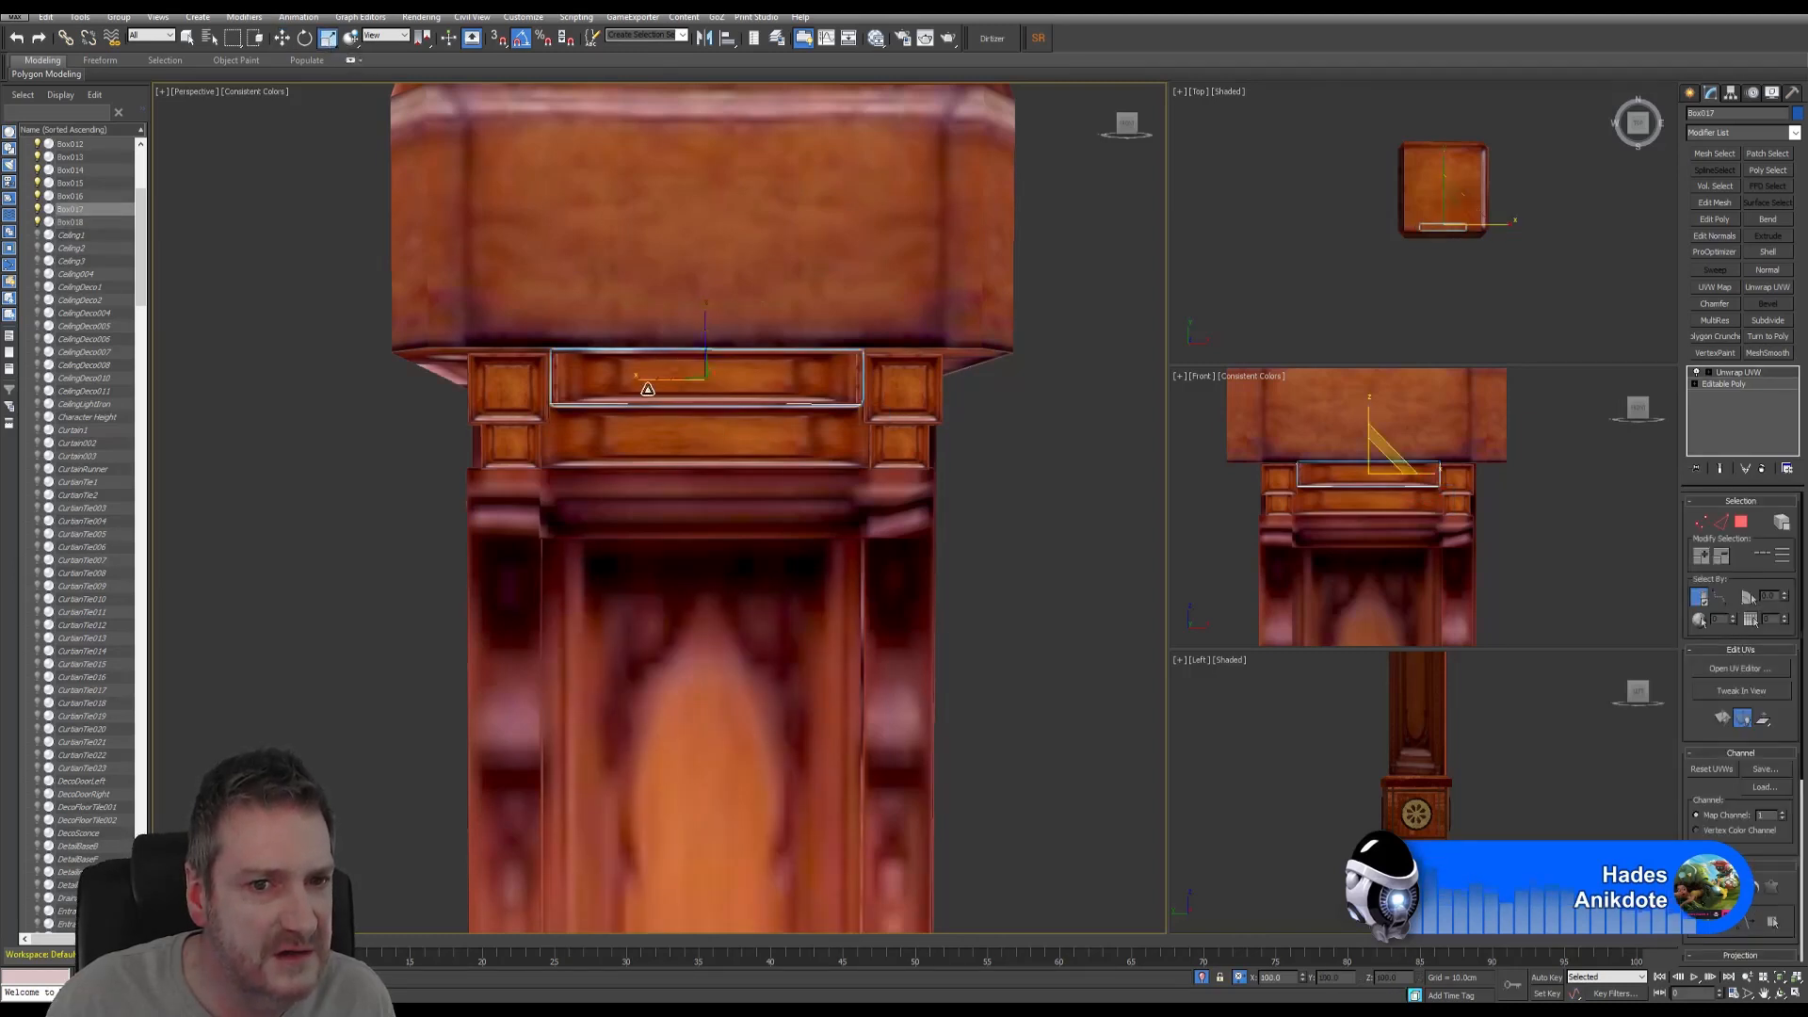
{"action": "left_click_drag", "start_coordinate": [639, 381], "coordinate": [636, 378]}
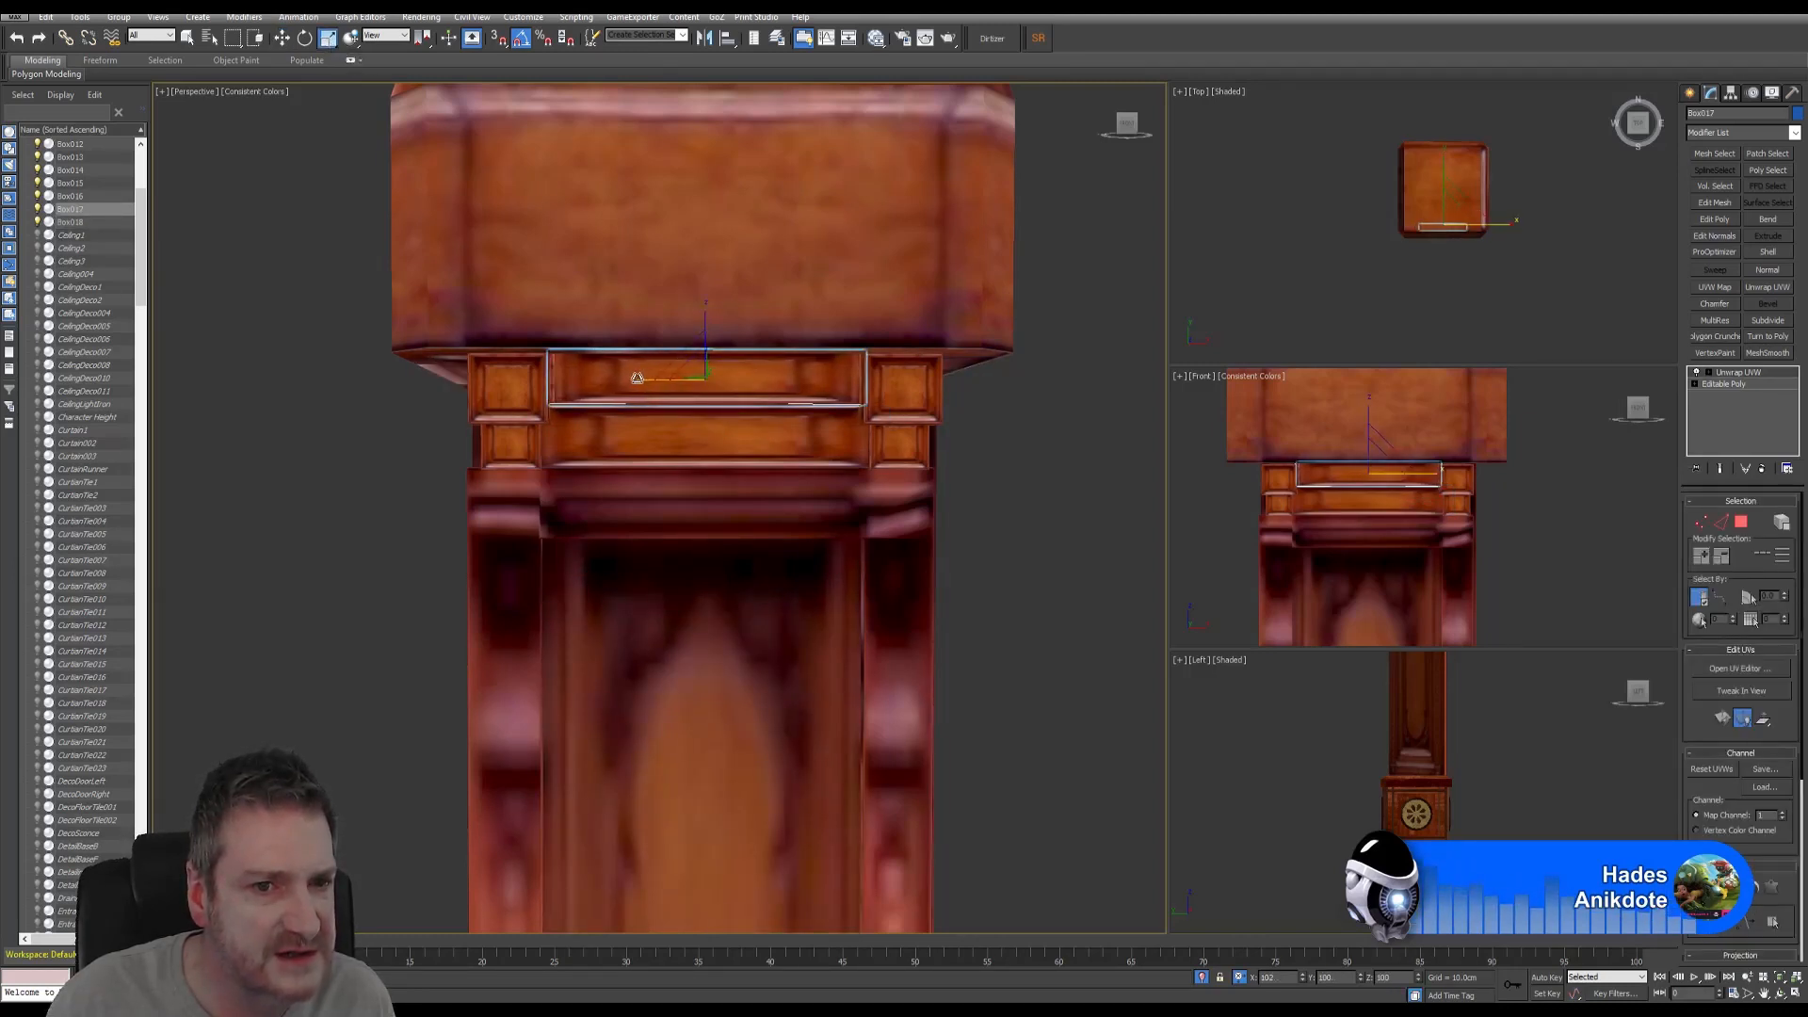
{"action": "left_click", "coordinate": [283, 38]}
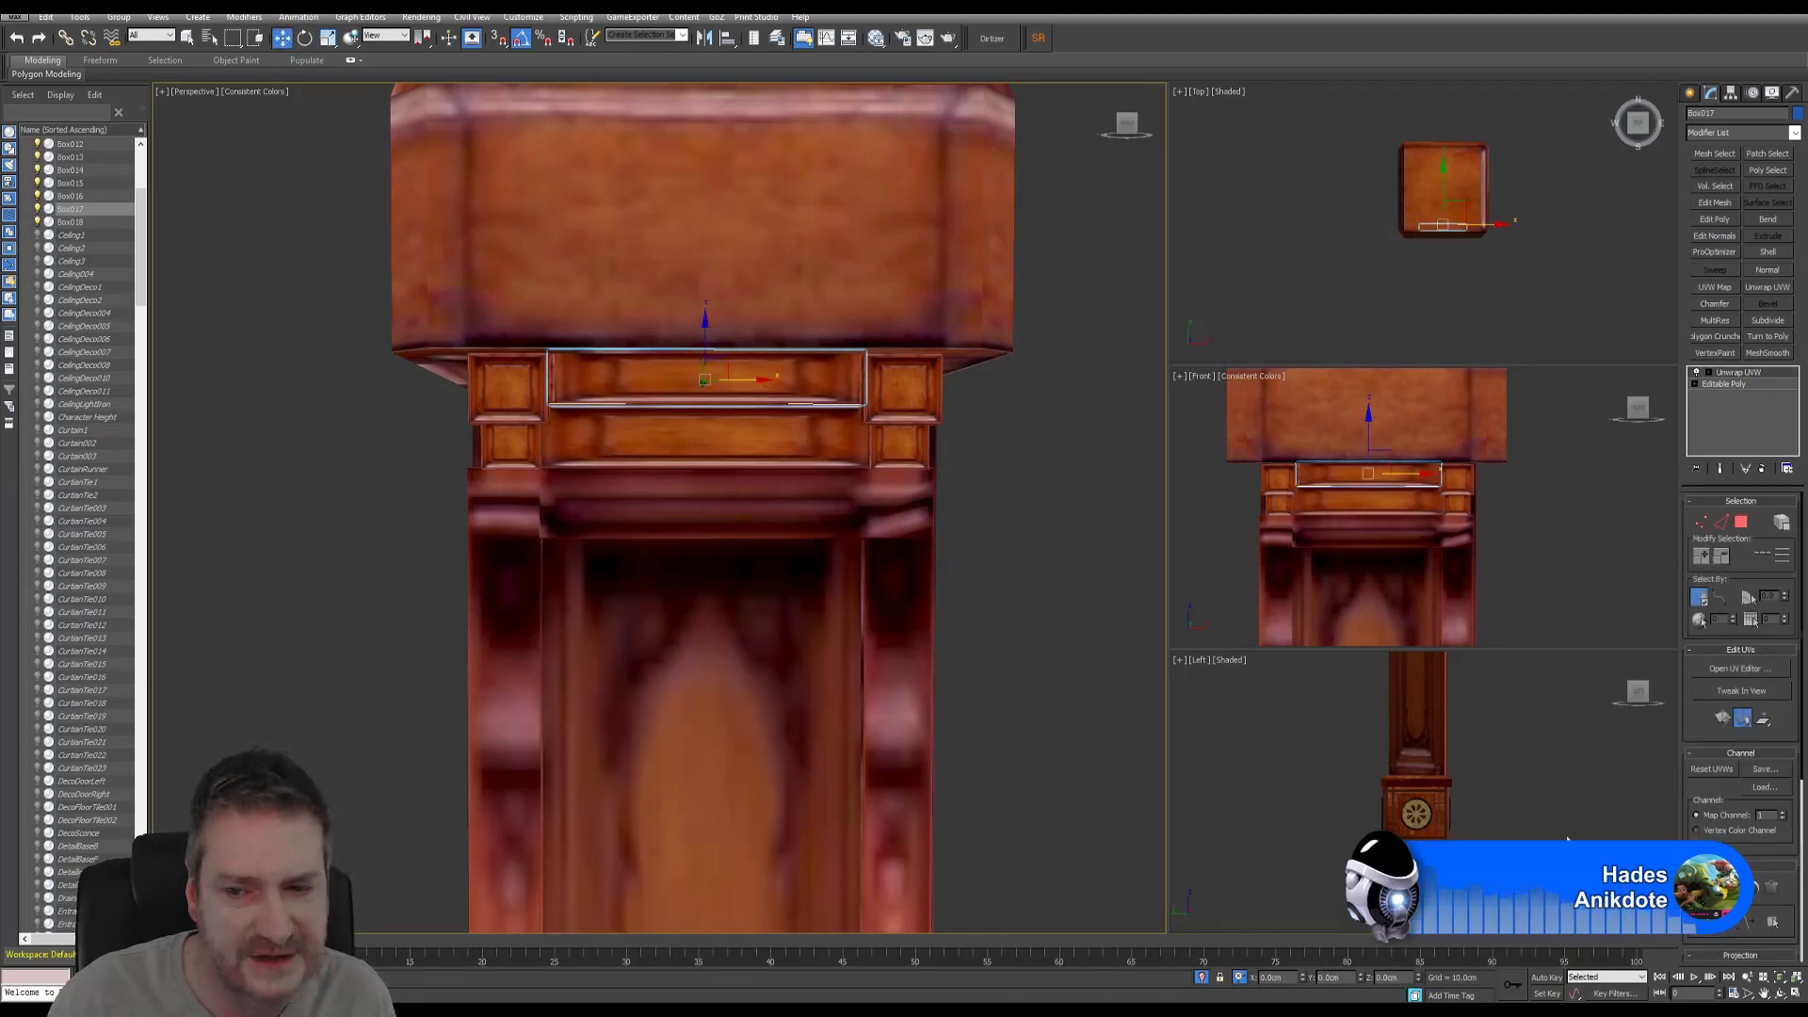
- Orbit below the cap, reselect the upper strip, and open its UV editor
{"action": "left_click", "coordinate": [1780, 995]}
{"action": "left_click_drag", "start_coordinate": [726, 506], "coordinate": [794, 436]}
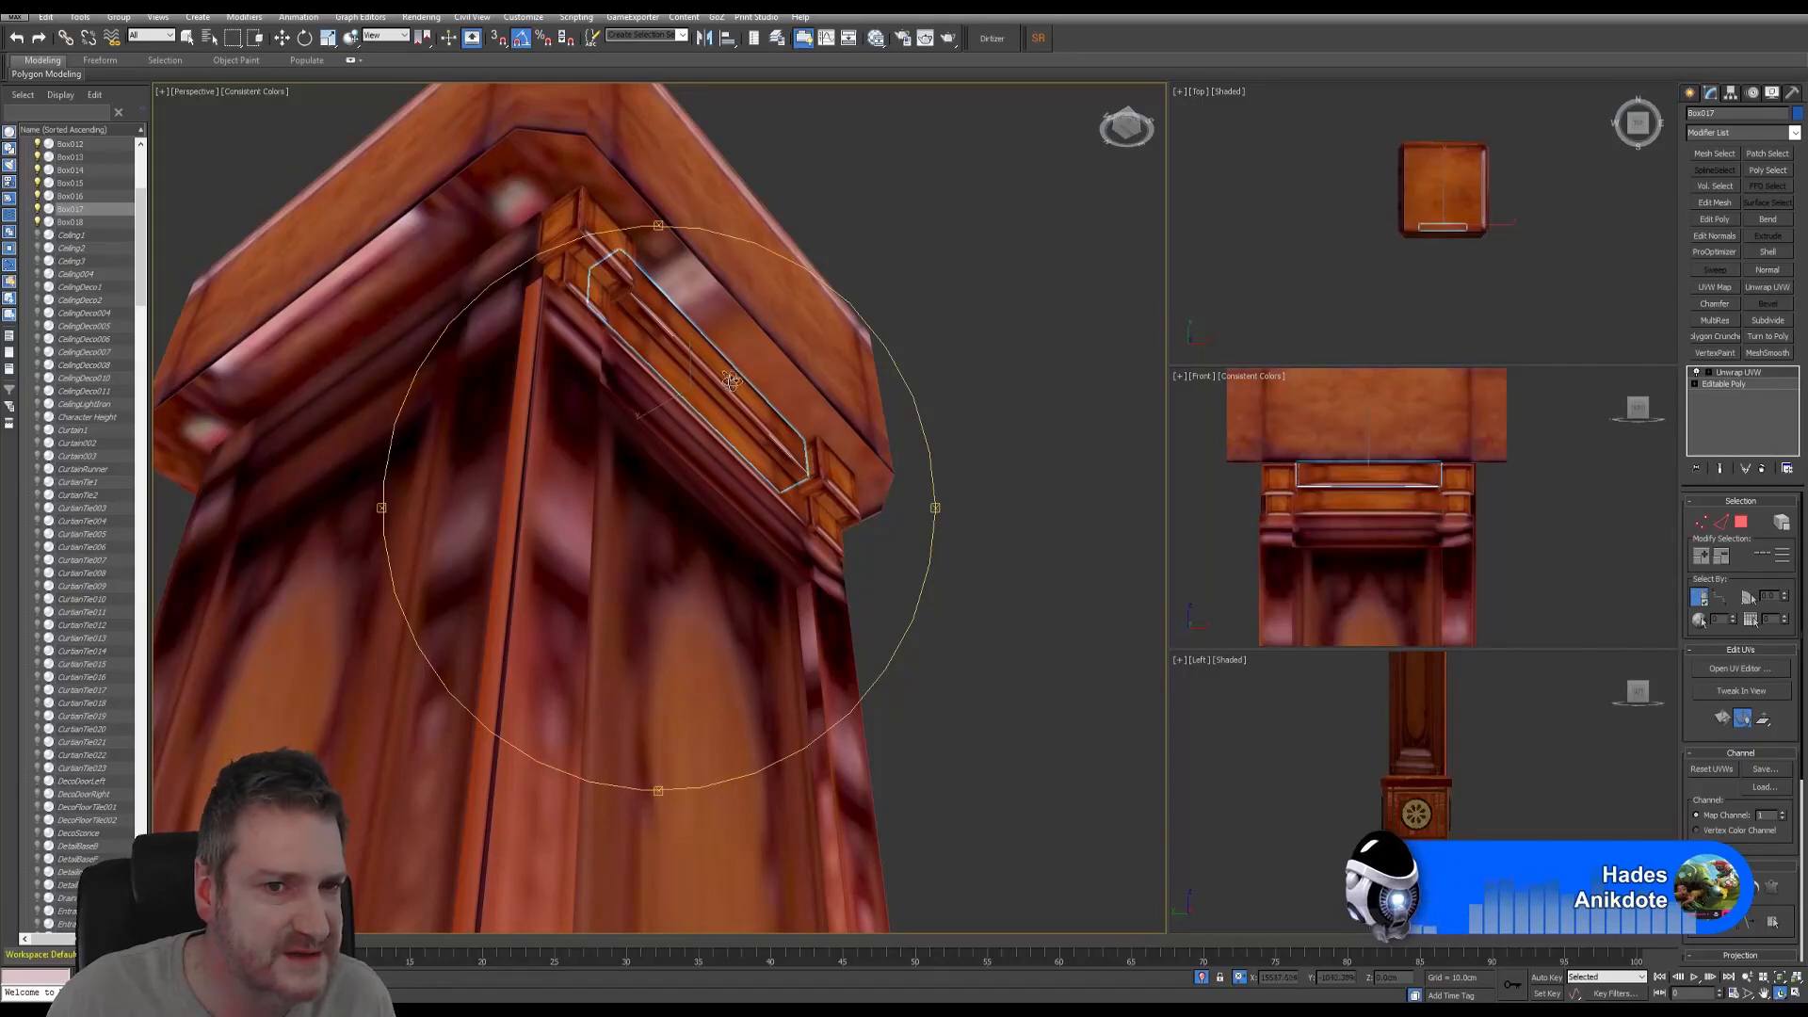
{"action": "left_click_drag", "start_coordinate": [593, 226], "coordinate": [599, 413]}
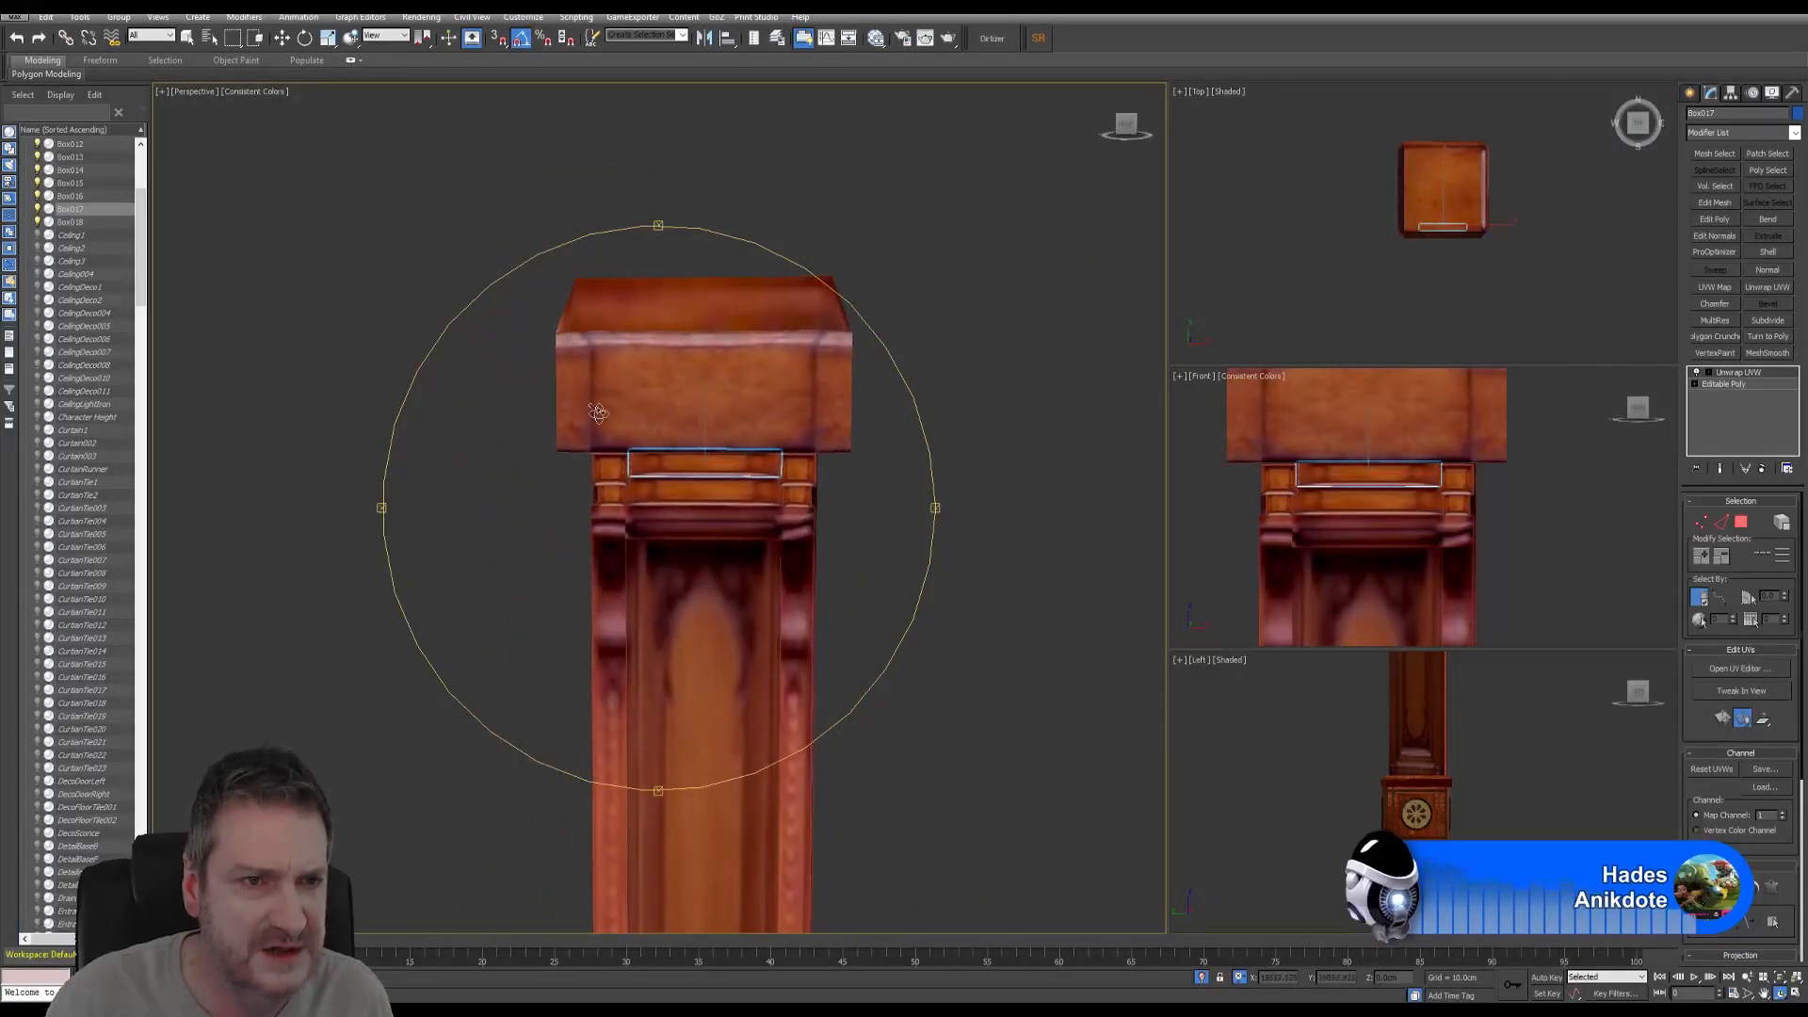
{"action": "left_click", "coordinate": [191, 41]}
{"action": "left_click", "coordinate": [934, 527]}
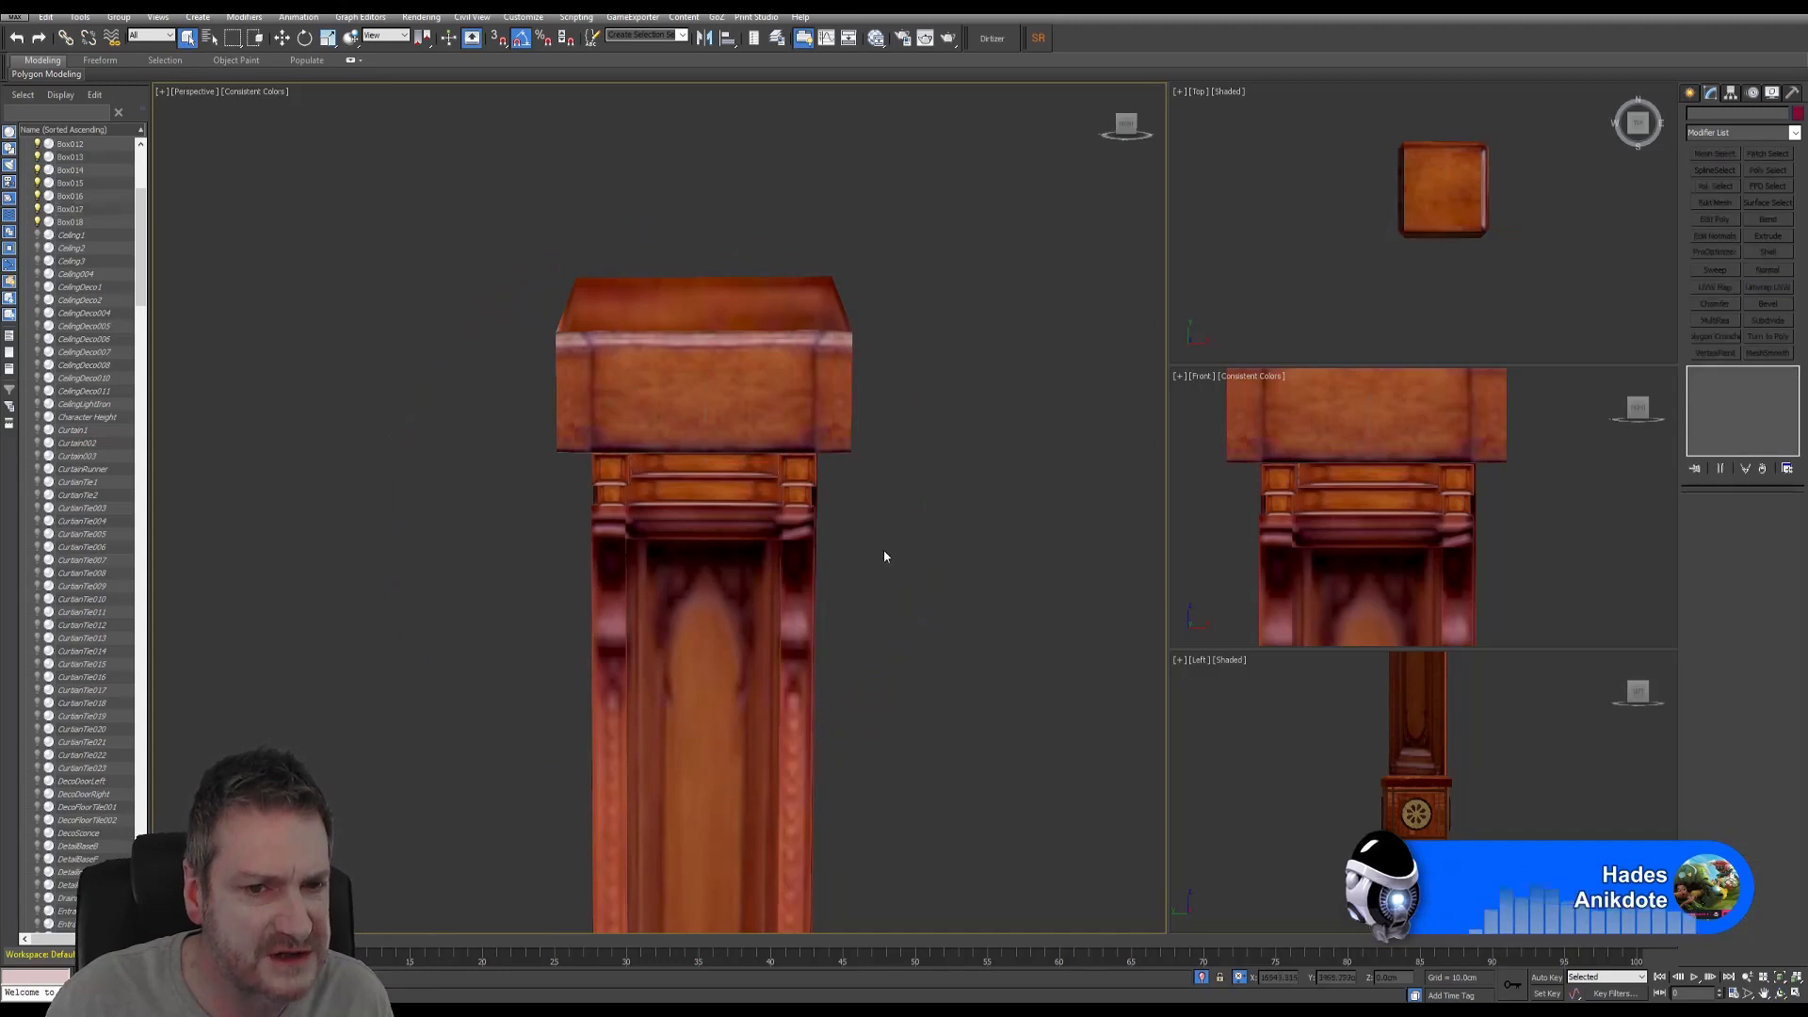
{"action": "middle_click_drag", "start_coordinate": [883, 550], "coordinate": [911, 421]}
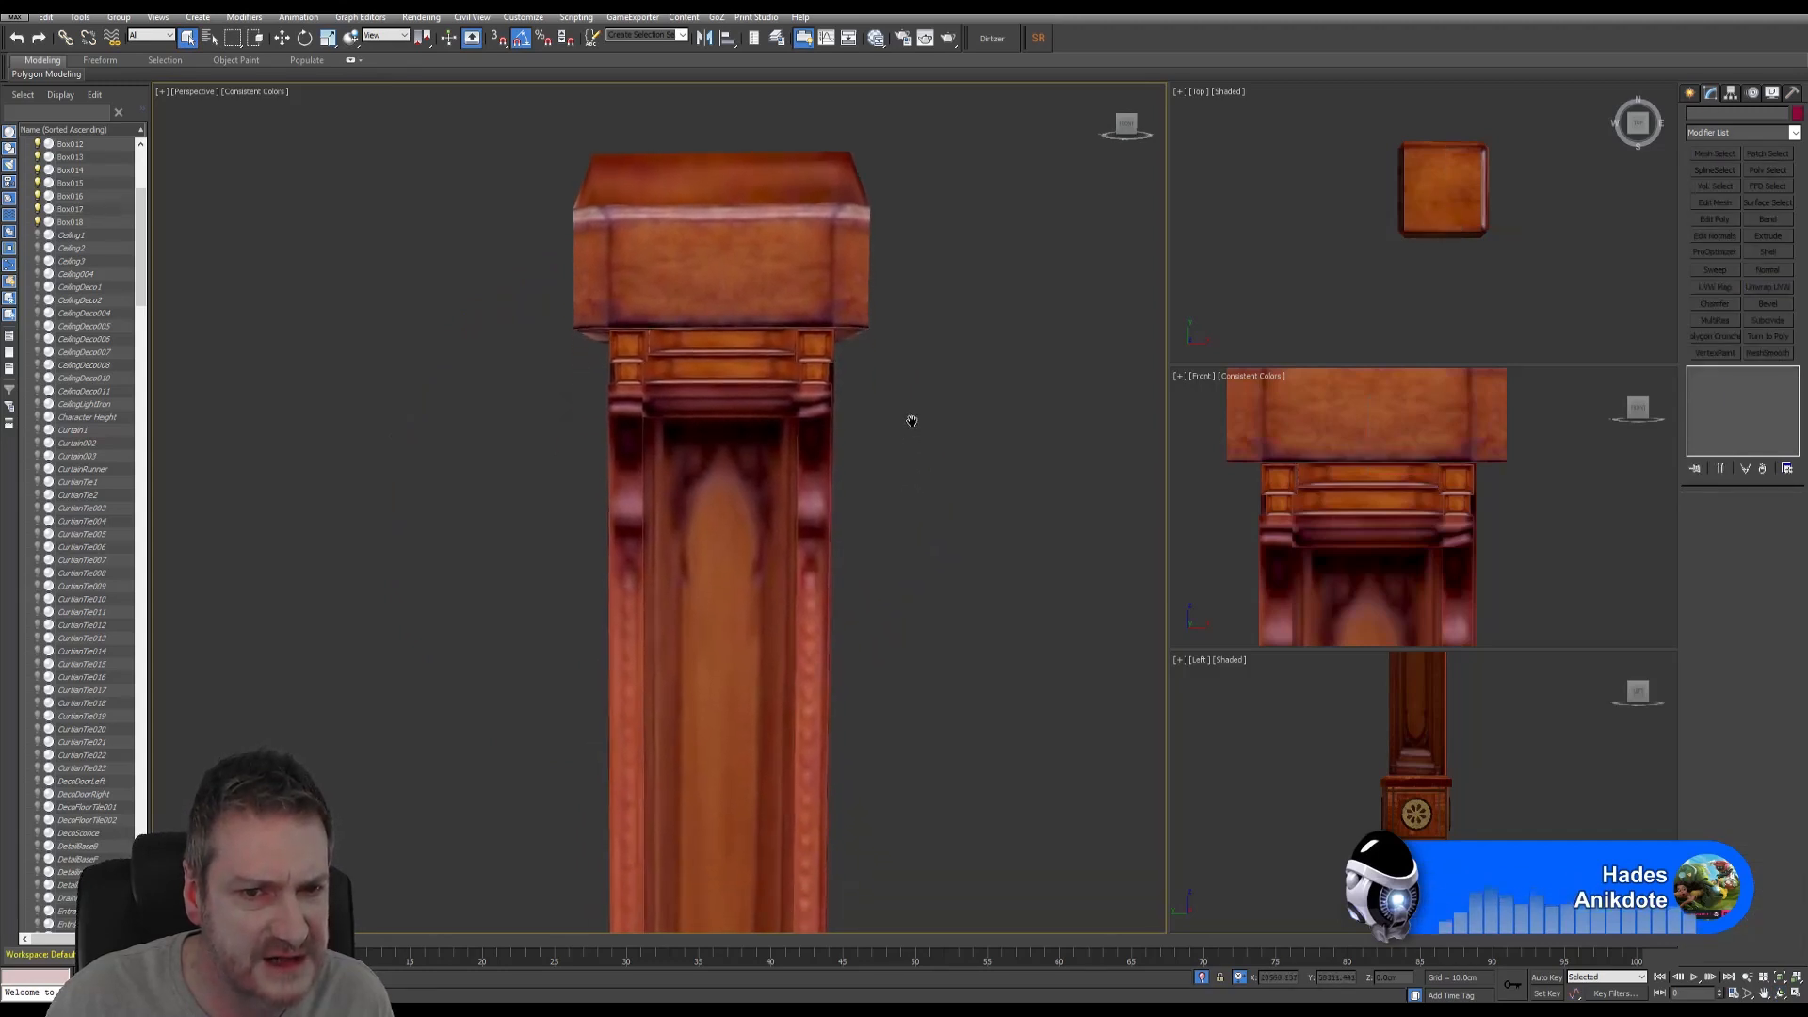
{"action": "left_click", "coordinate": [705, 335]}
{"action": "left_click", "coordinate": [703, 339]}
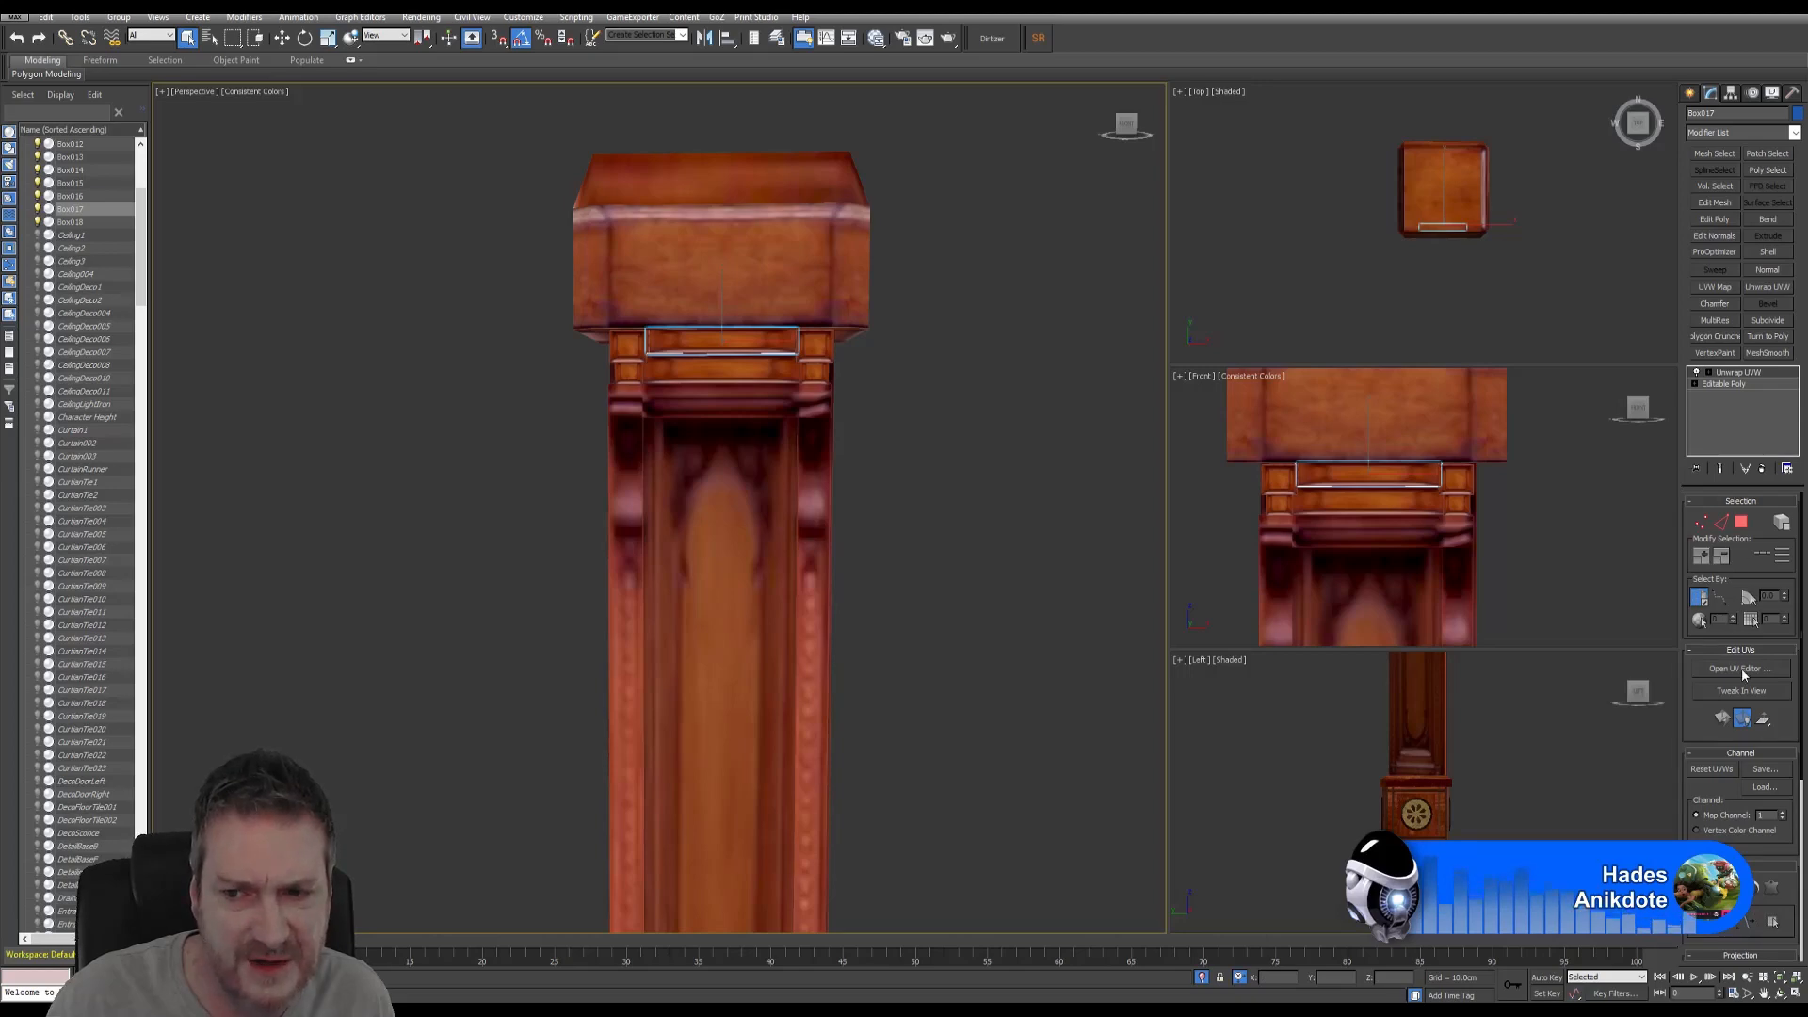
{"action": "left_click", "coordinate": [1740, 669]}
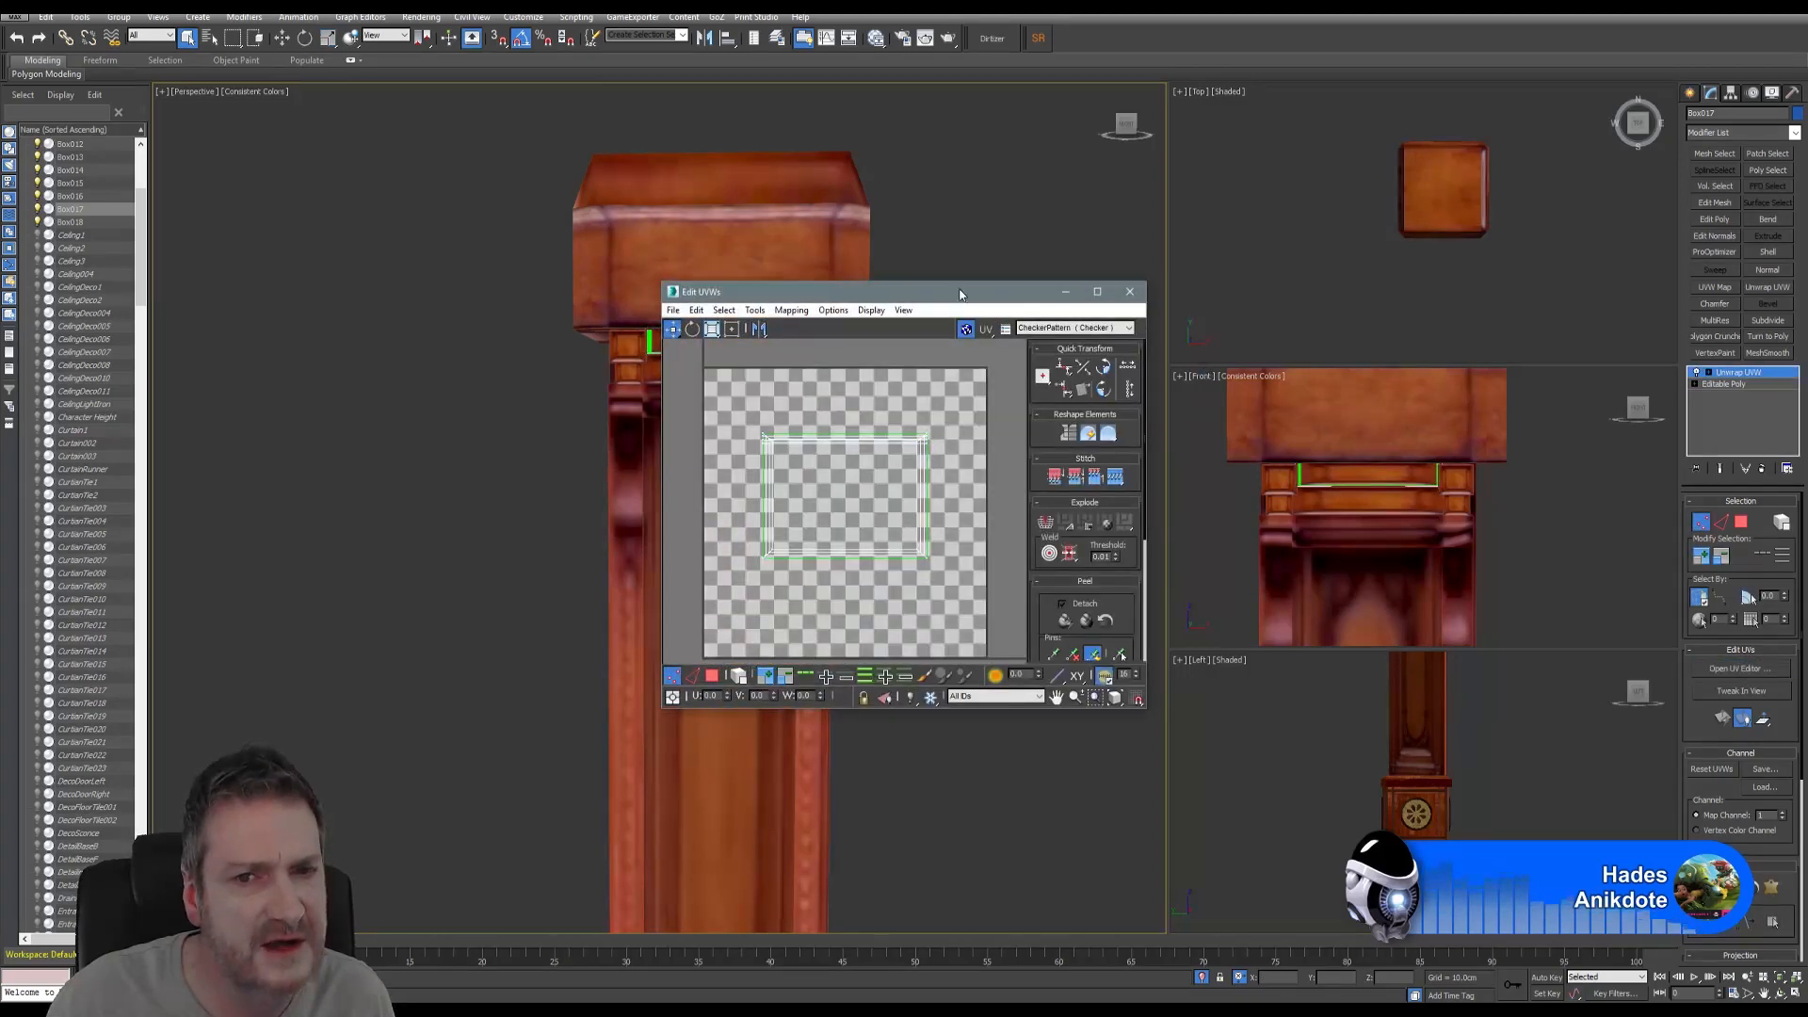
- Enlarge the Edit UVWs window and show Map #117 WoodPillarTop.png as its background
{"action": "left_click_drag", "start_coordinate": [960, 293], "coordinate": [1112, 85]}
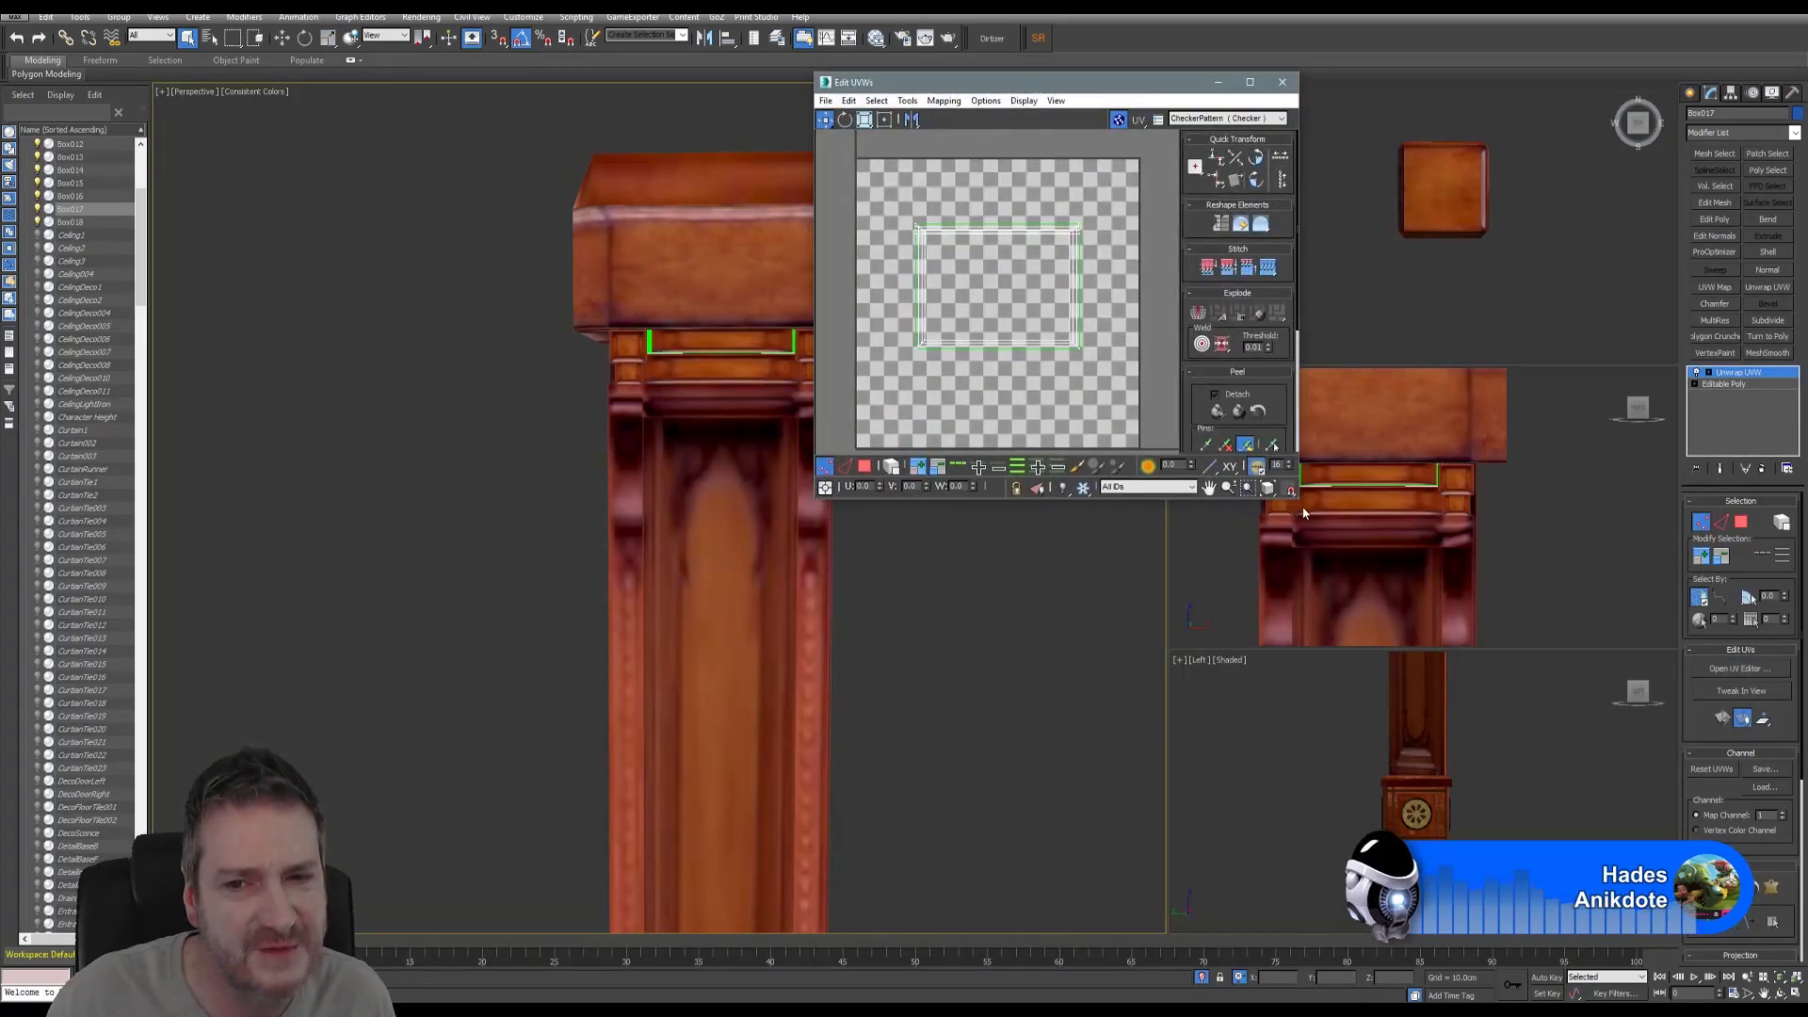
{"action": "left_click_drag", "start_coordinate": [1295, 499], "coordinate": [1644, 839]}
{"action": "left_click", "coordinate": [1552, 121]}
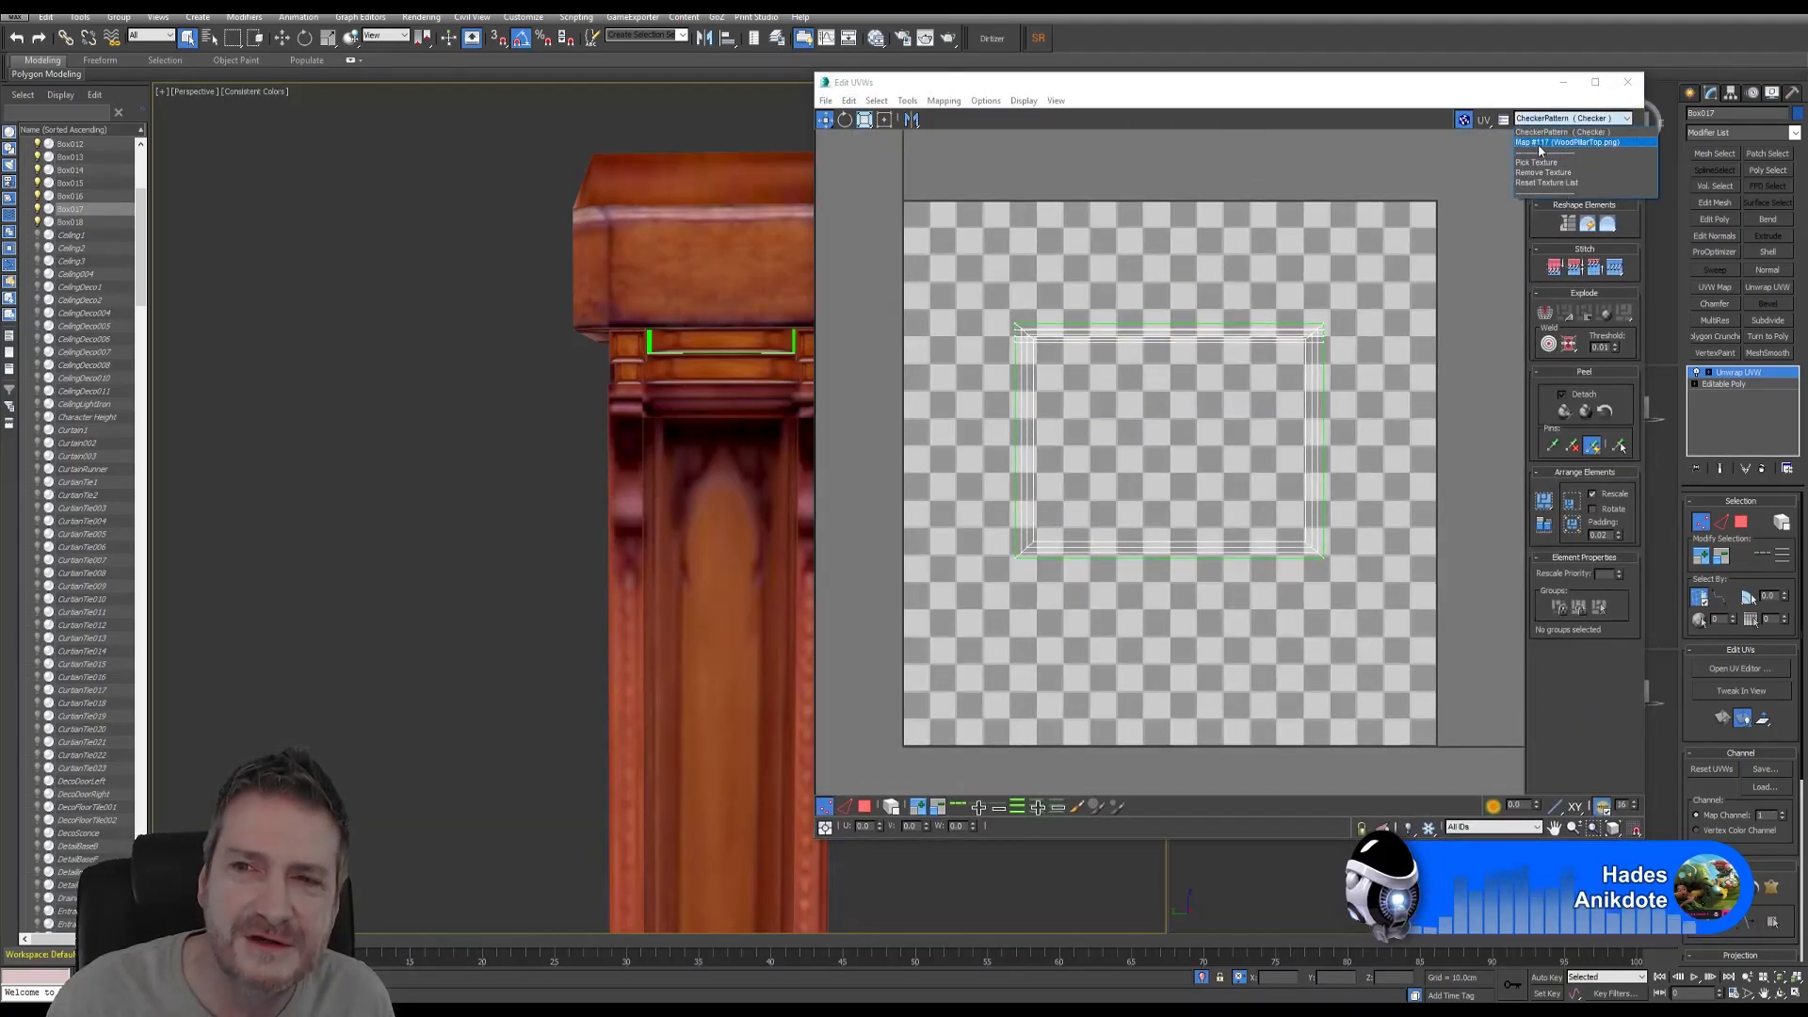
{"action": "left_click", "coordinate": [1543, 149]}
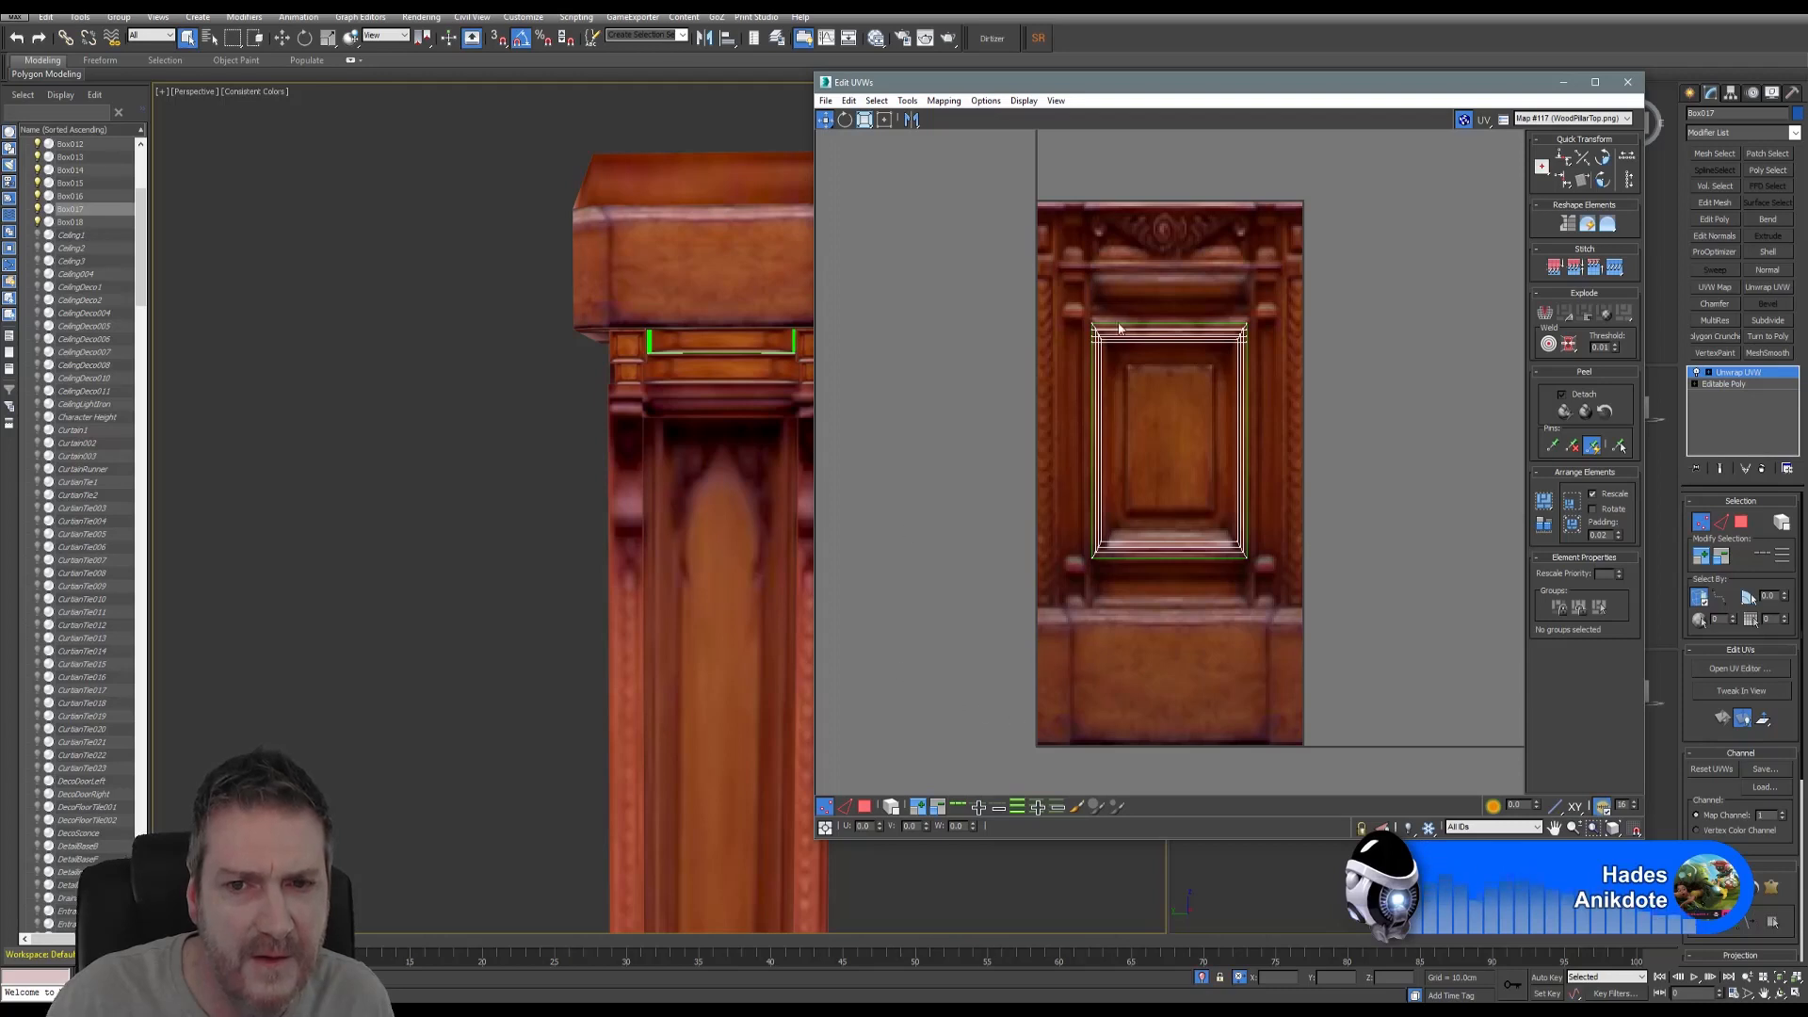
- Select the upper strip's whole UV shell in polygon mode, ready for scaling
{"action": "left_click", "coordinate": [865, 810]}
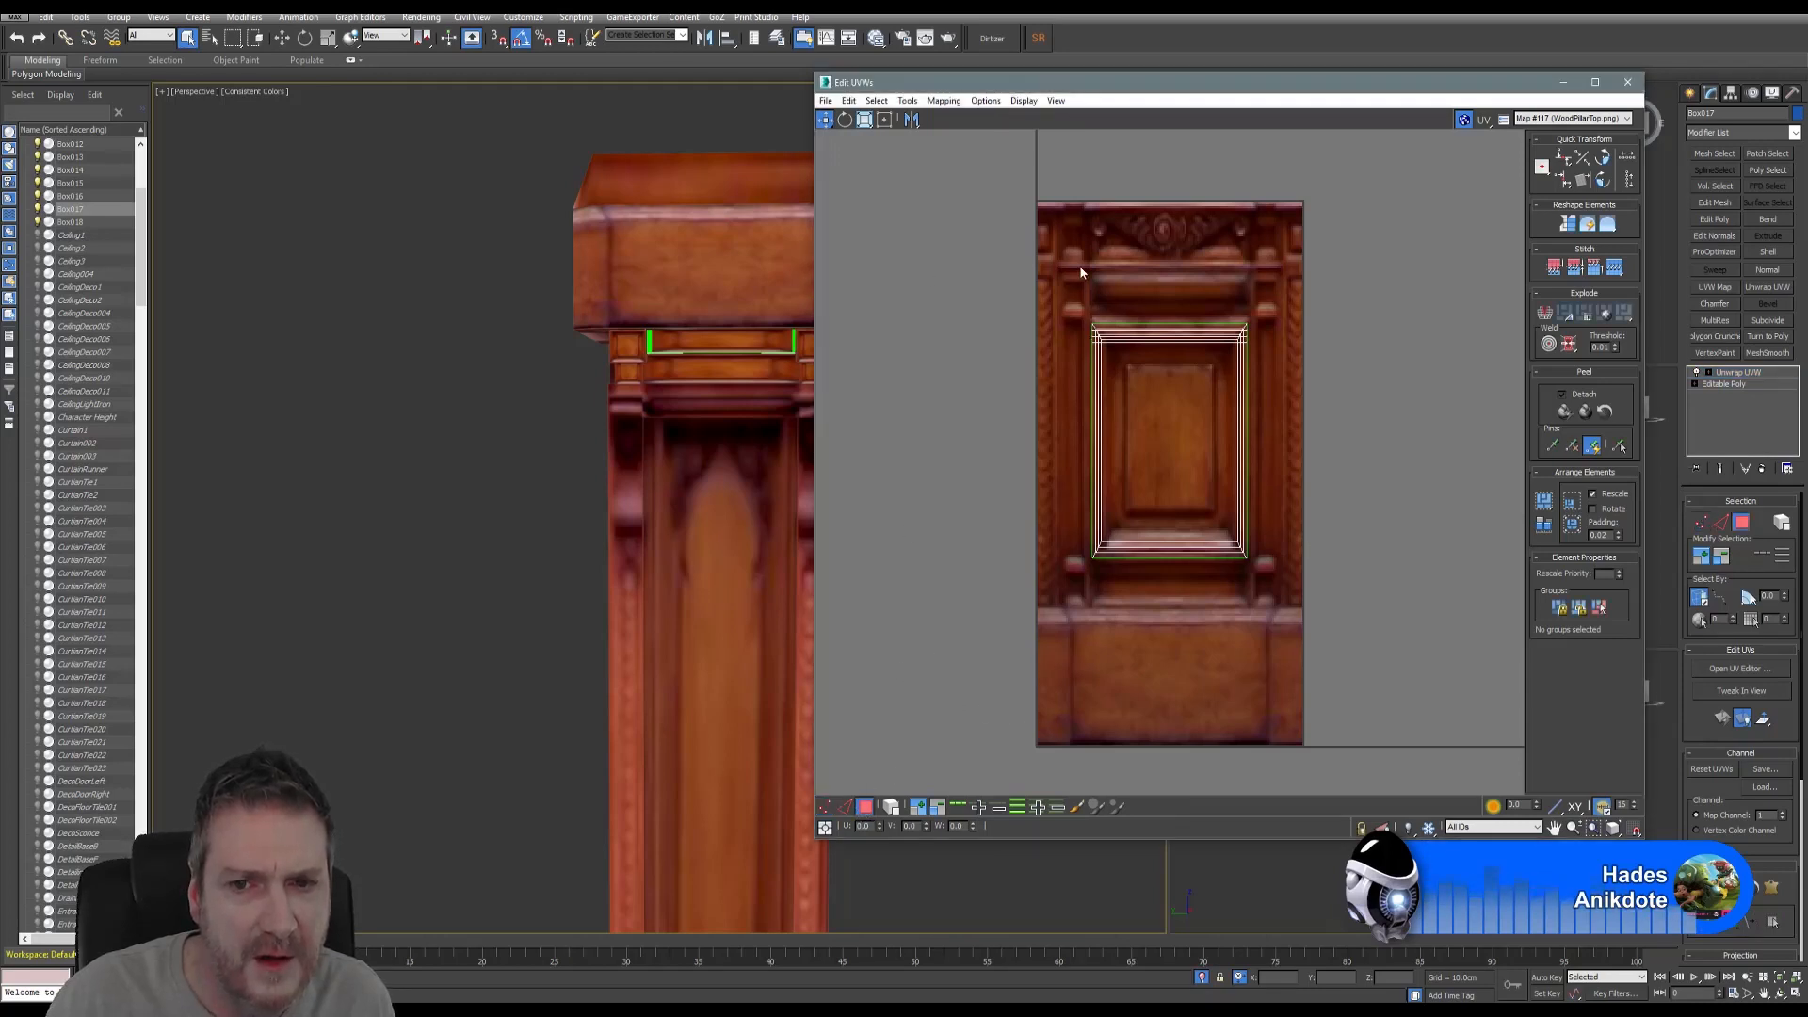
{"action": "left_click_drag", "start_coordinate": [1055, 277], "coordinate": [1302, 610]}
{"action": "left_click", "coordinate": [865, 120]}
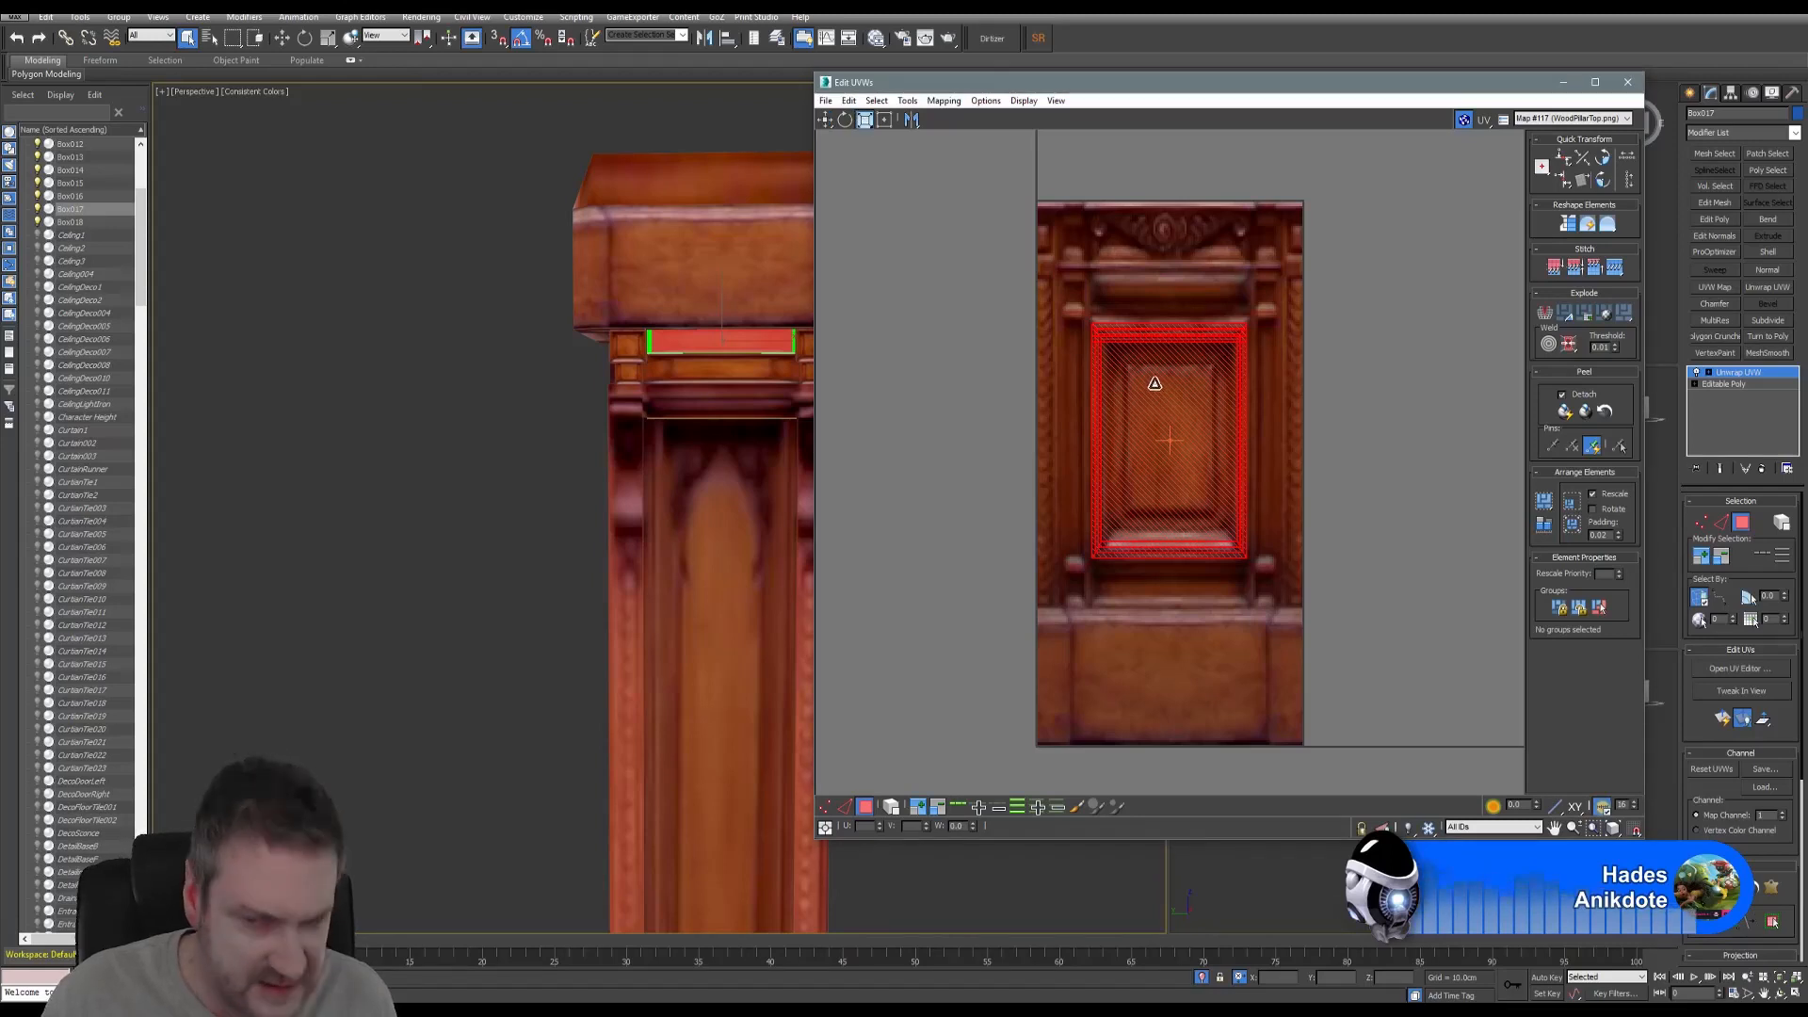
- Squash the strip's UV shell vertically into a thin horizontal band
{"action": "left_click_drag", "start_coordinate": [1155, 384], "coordinate": [1138, 548]}
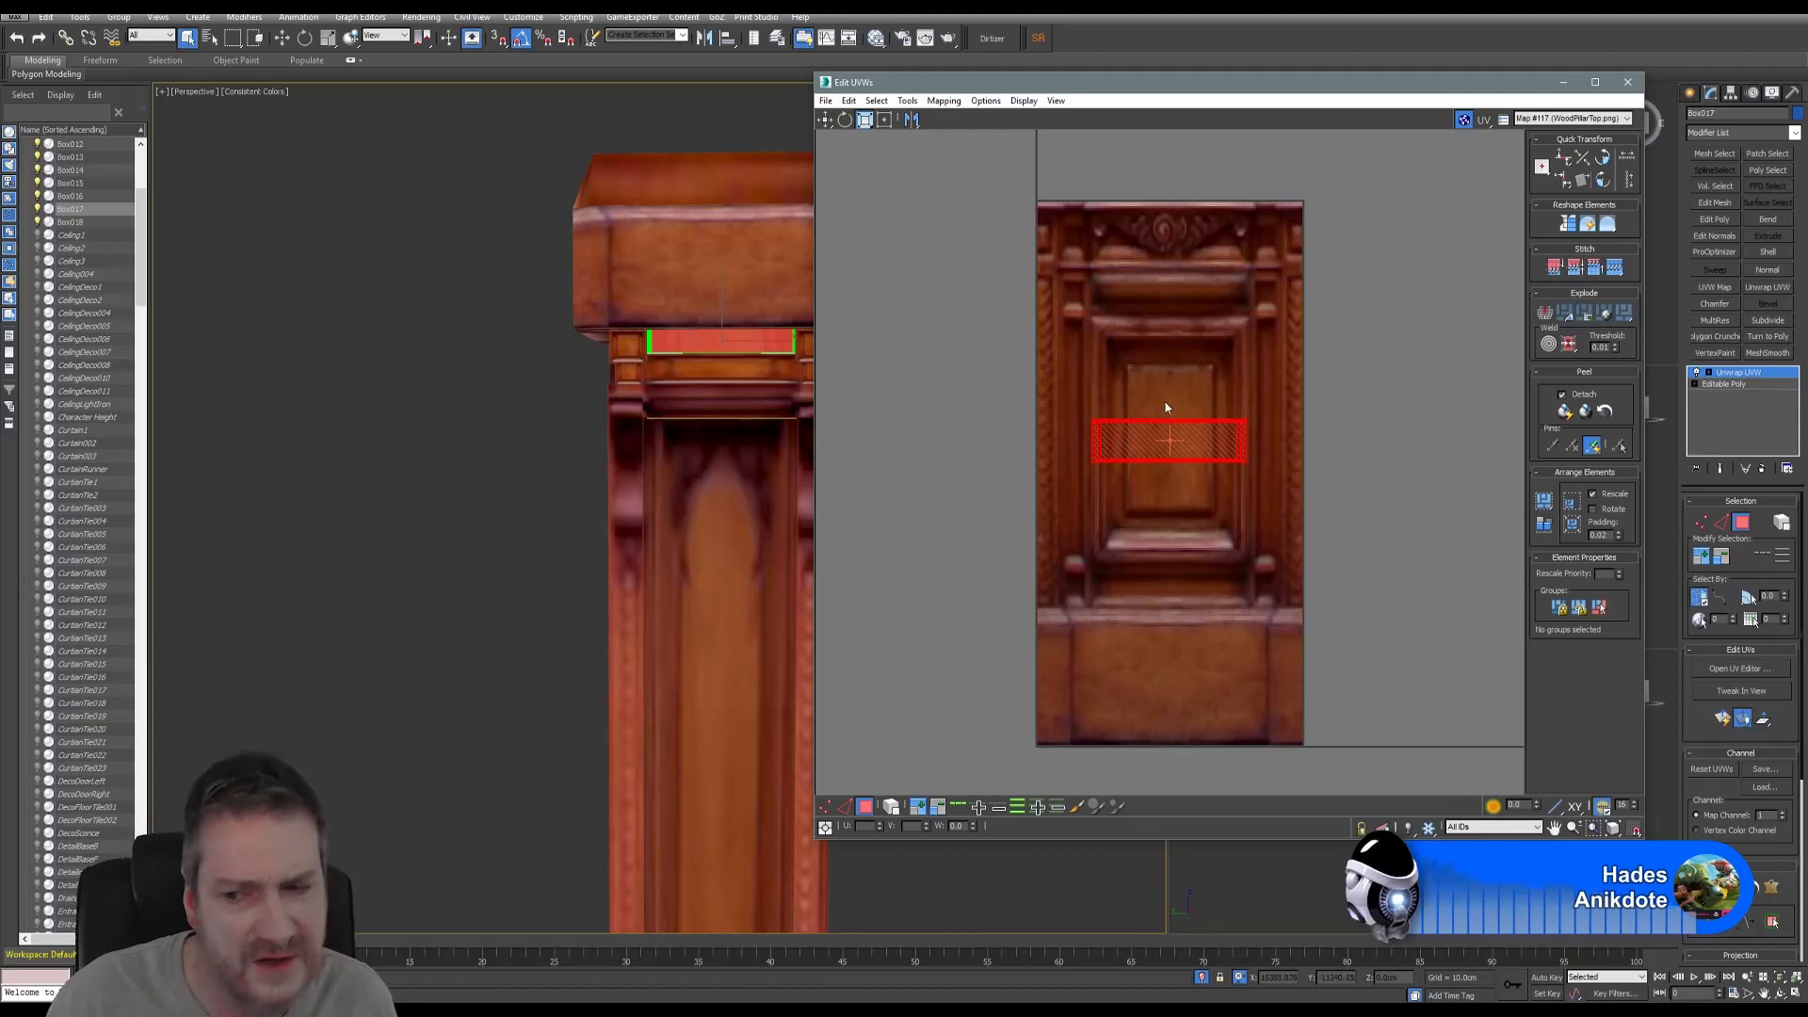
{"action": "scroll", "coordinate": [1168, 433], "scroll_direction": "up", "scroll_amount": 4}
{"action": "scroll", "coordinate": [1184, 478], "scroll_direction": "down", "scroll_amount": 4}
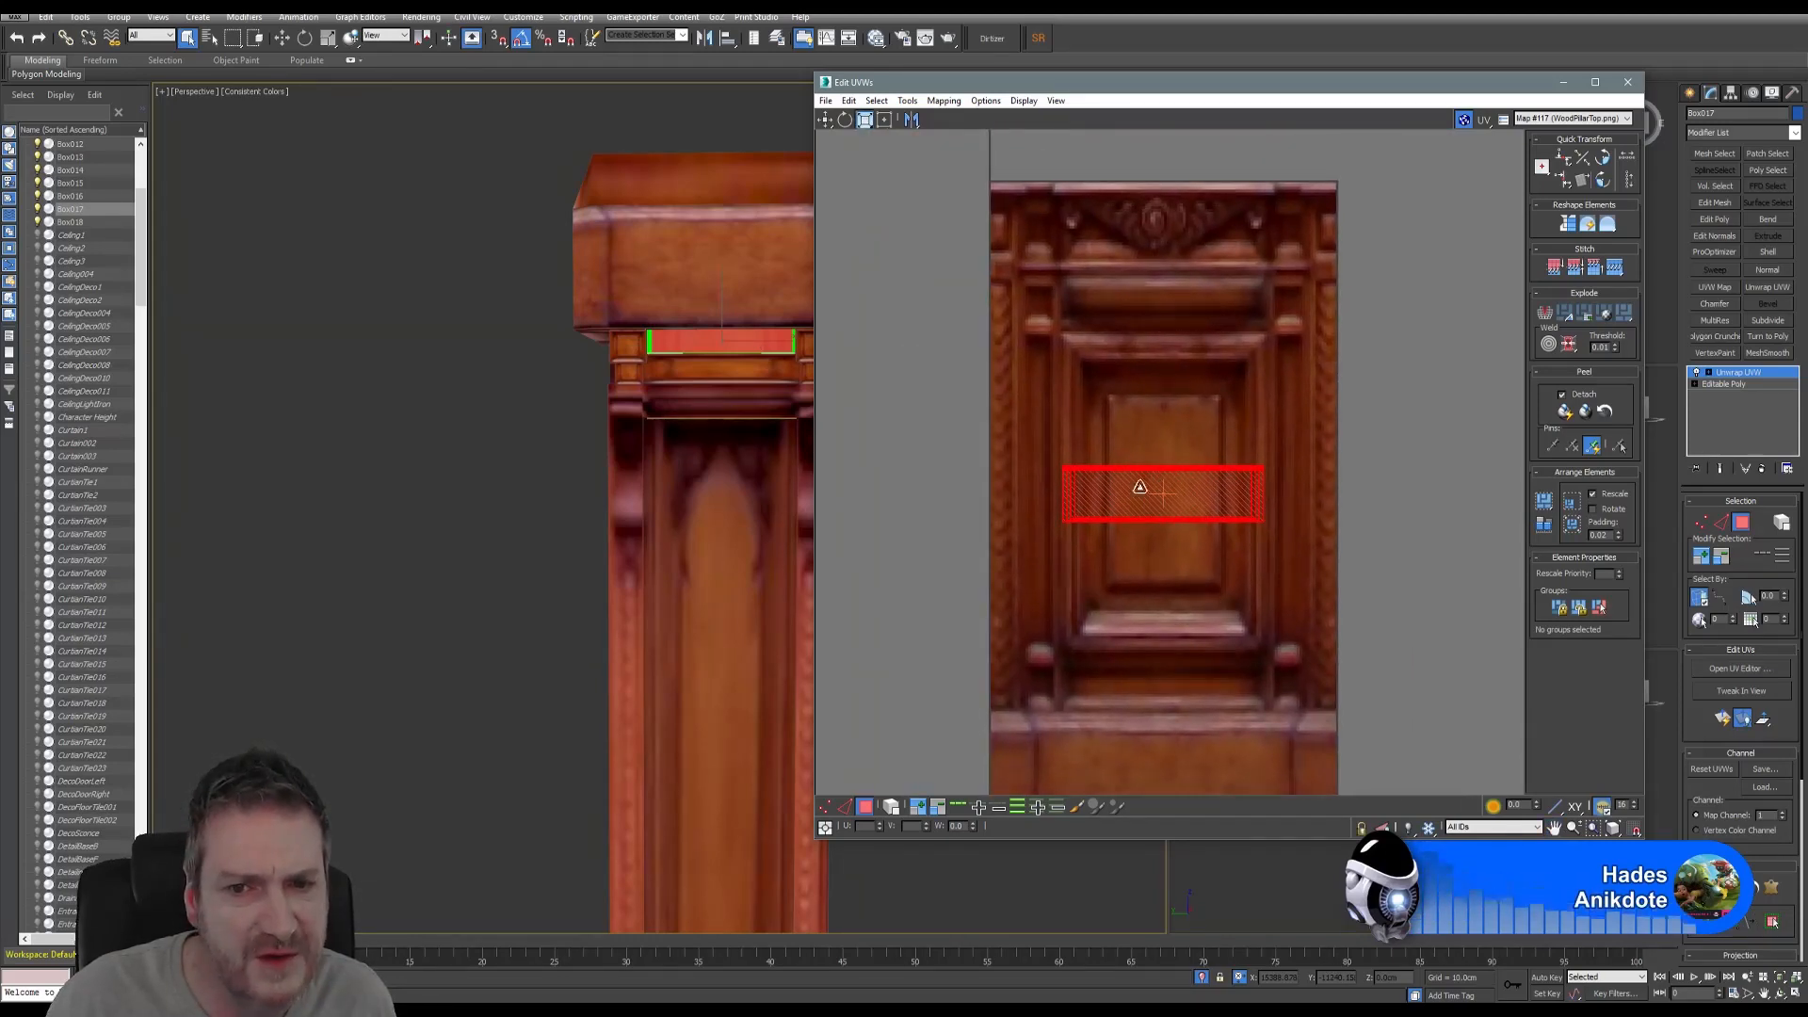
{"action": "left_click_drag", "start_coordinate": [1129, 487], "coordinate": [1130, 499]}
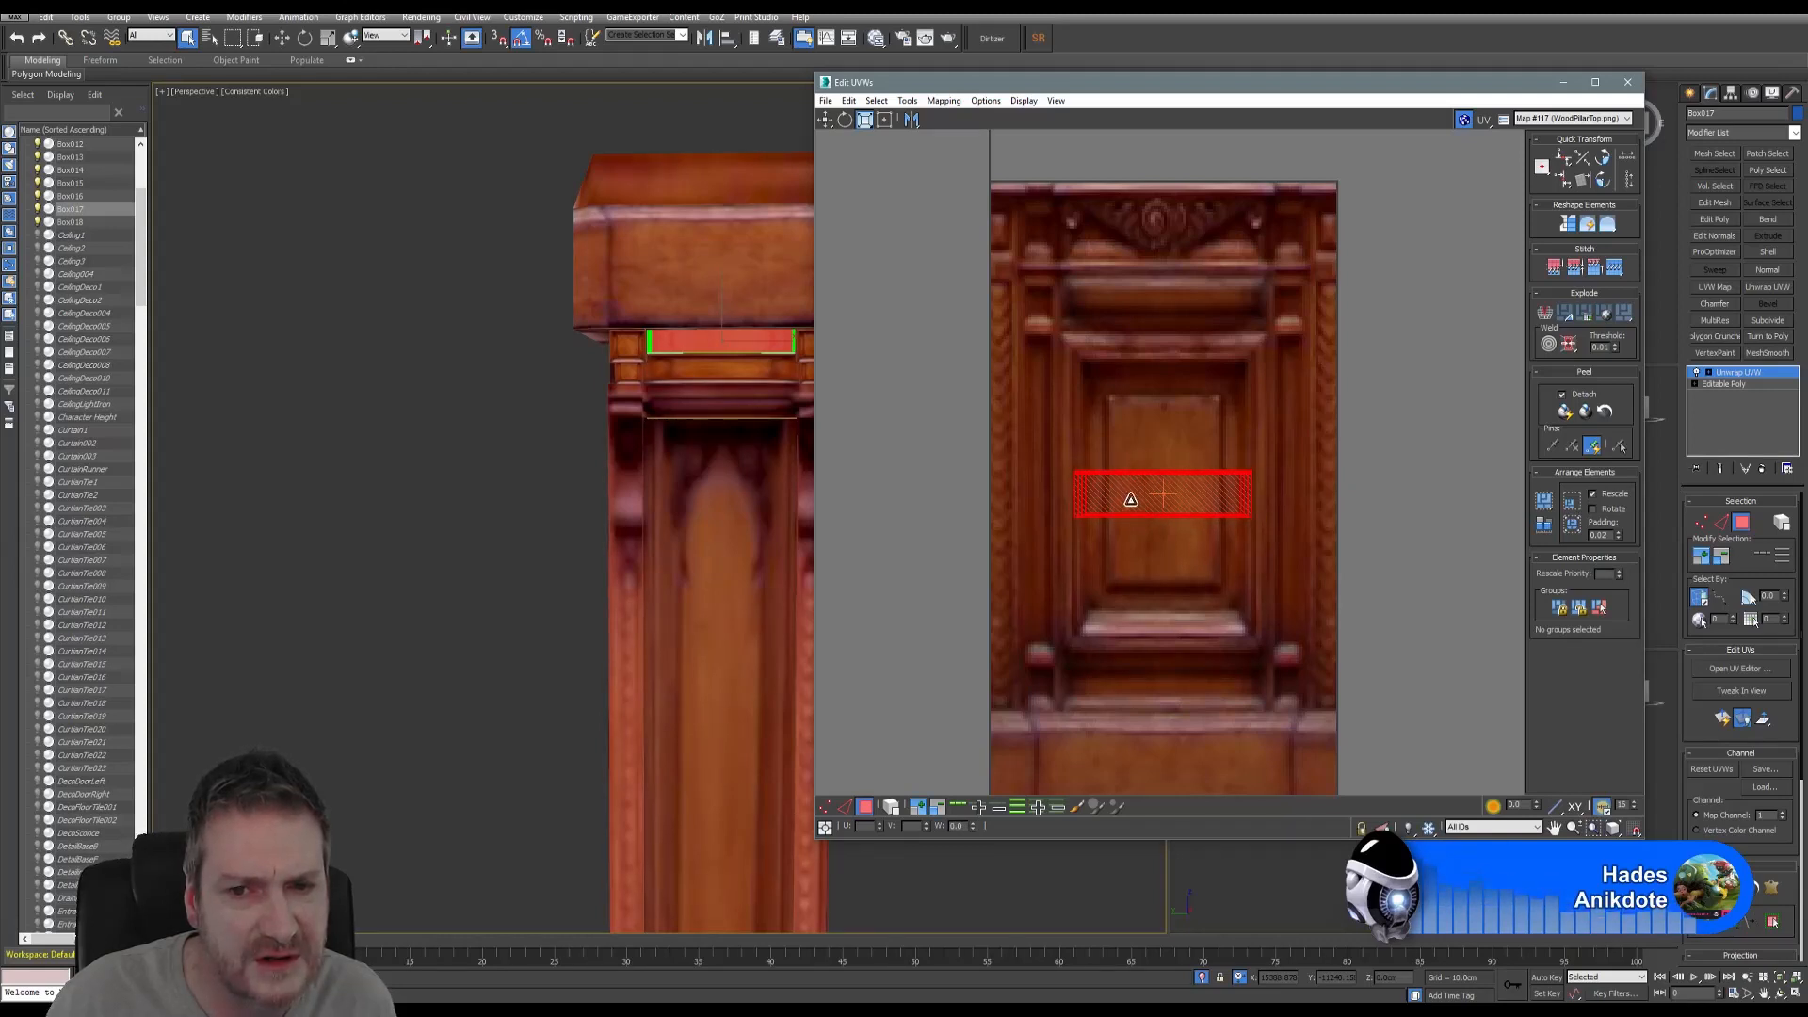
- Move the thin UV band up onto the texture's top wooden band and widen it across
{"action": "left_click", "coordinate": [825, 120]}
{"action": "left_click_drag", "start_coordinate": [1144, 493], "coordinate": [1147, 303]}
{"action": "left_click", "coordinate": [861, 121]}
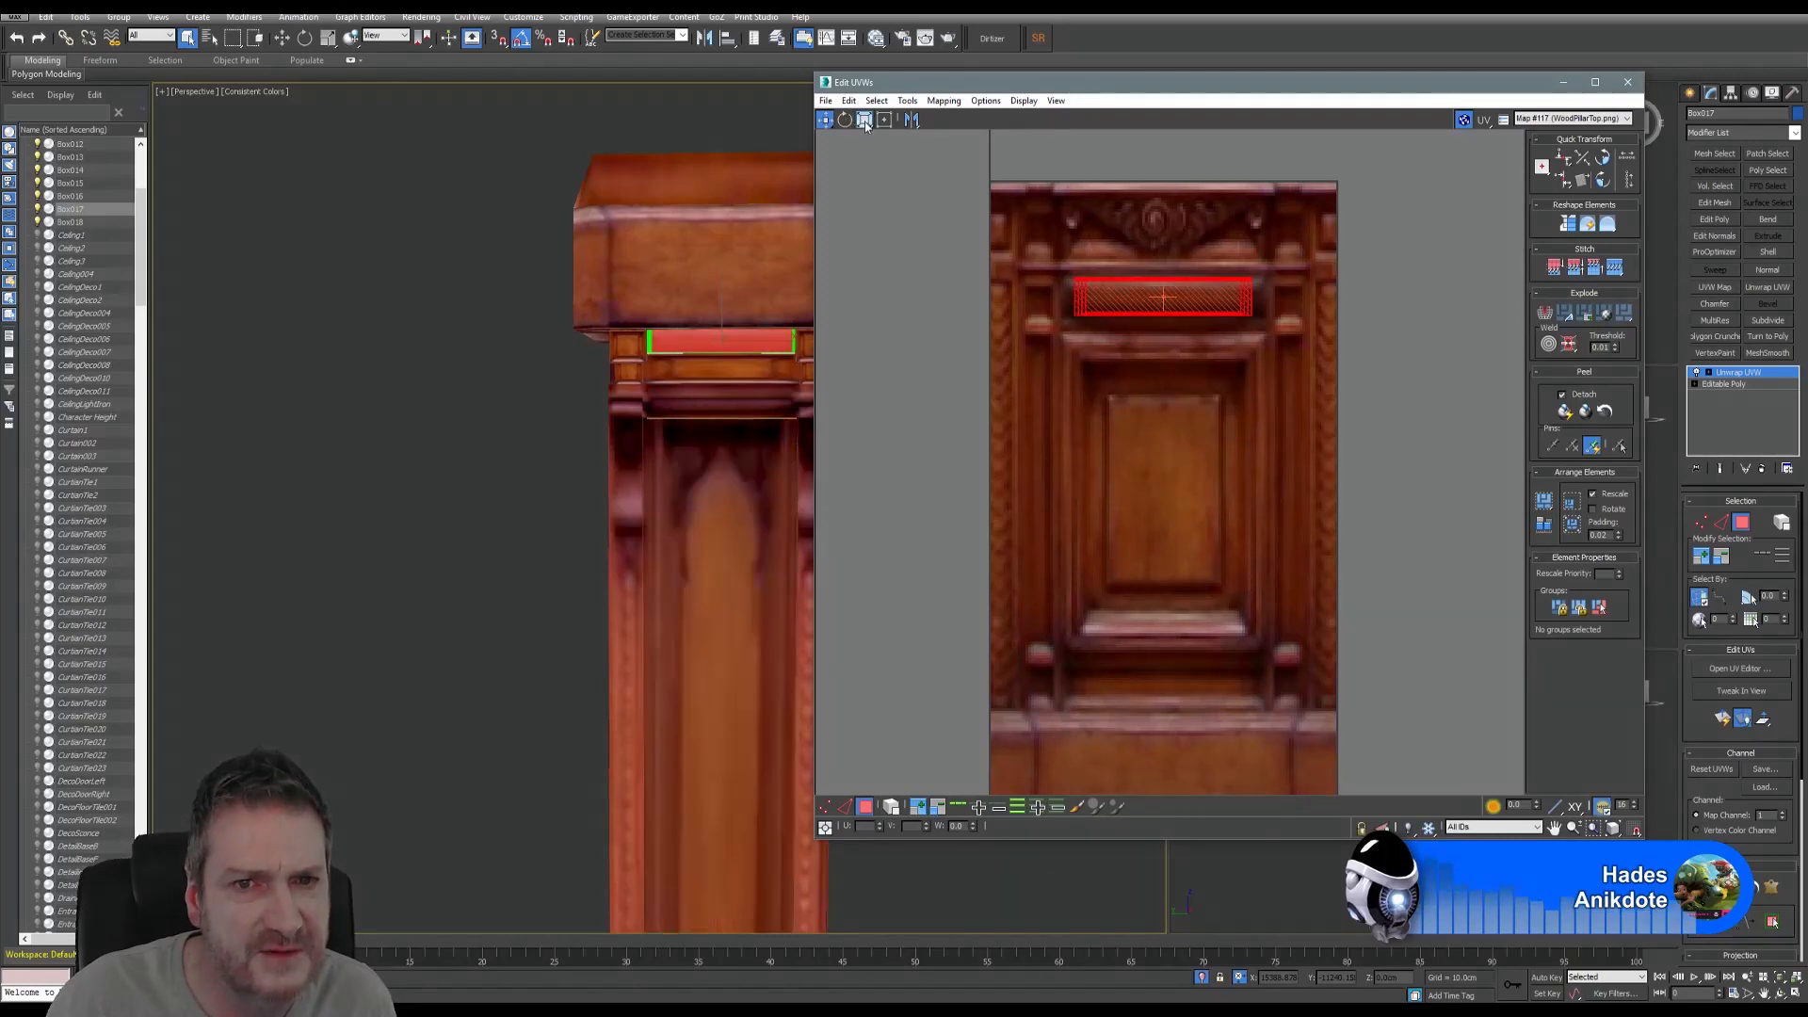
{"action": "scroll", "coordinate": [1198, 304], "scroll_direction": "up", "scroll_amount": 3}
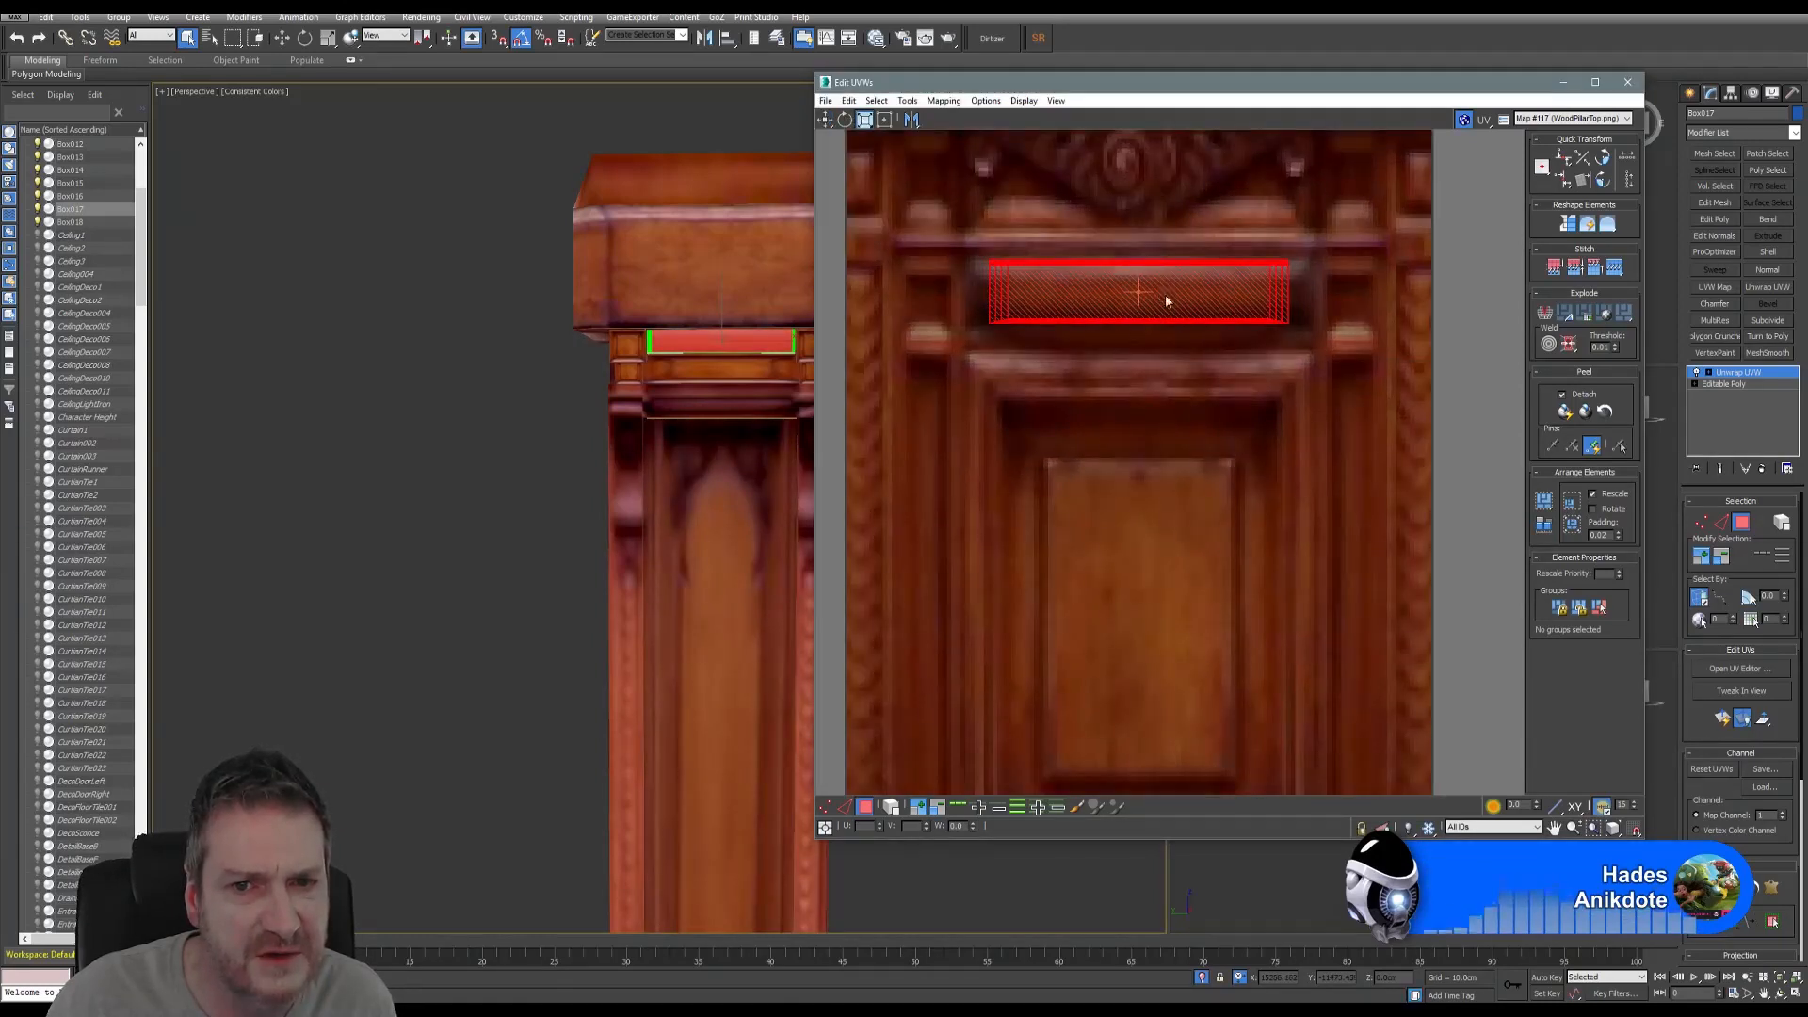
{"action": "left_click_drag", "start_coordinate": [1171, 299], "coordinate": [1185, 293]}
- Clear the UV selection and close the Edit UVWs window
{"action": "scroll", "coordinate": [962, 387], "scroll_direction": "down", "scroll_amount": 3}
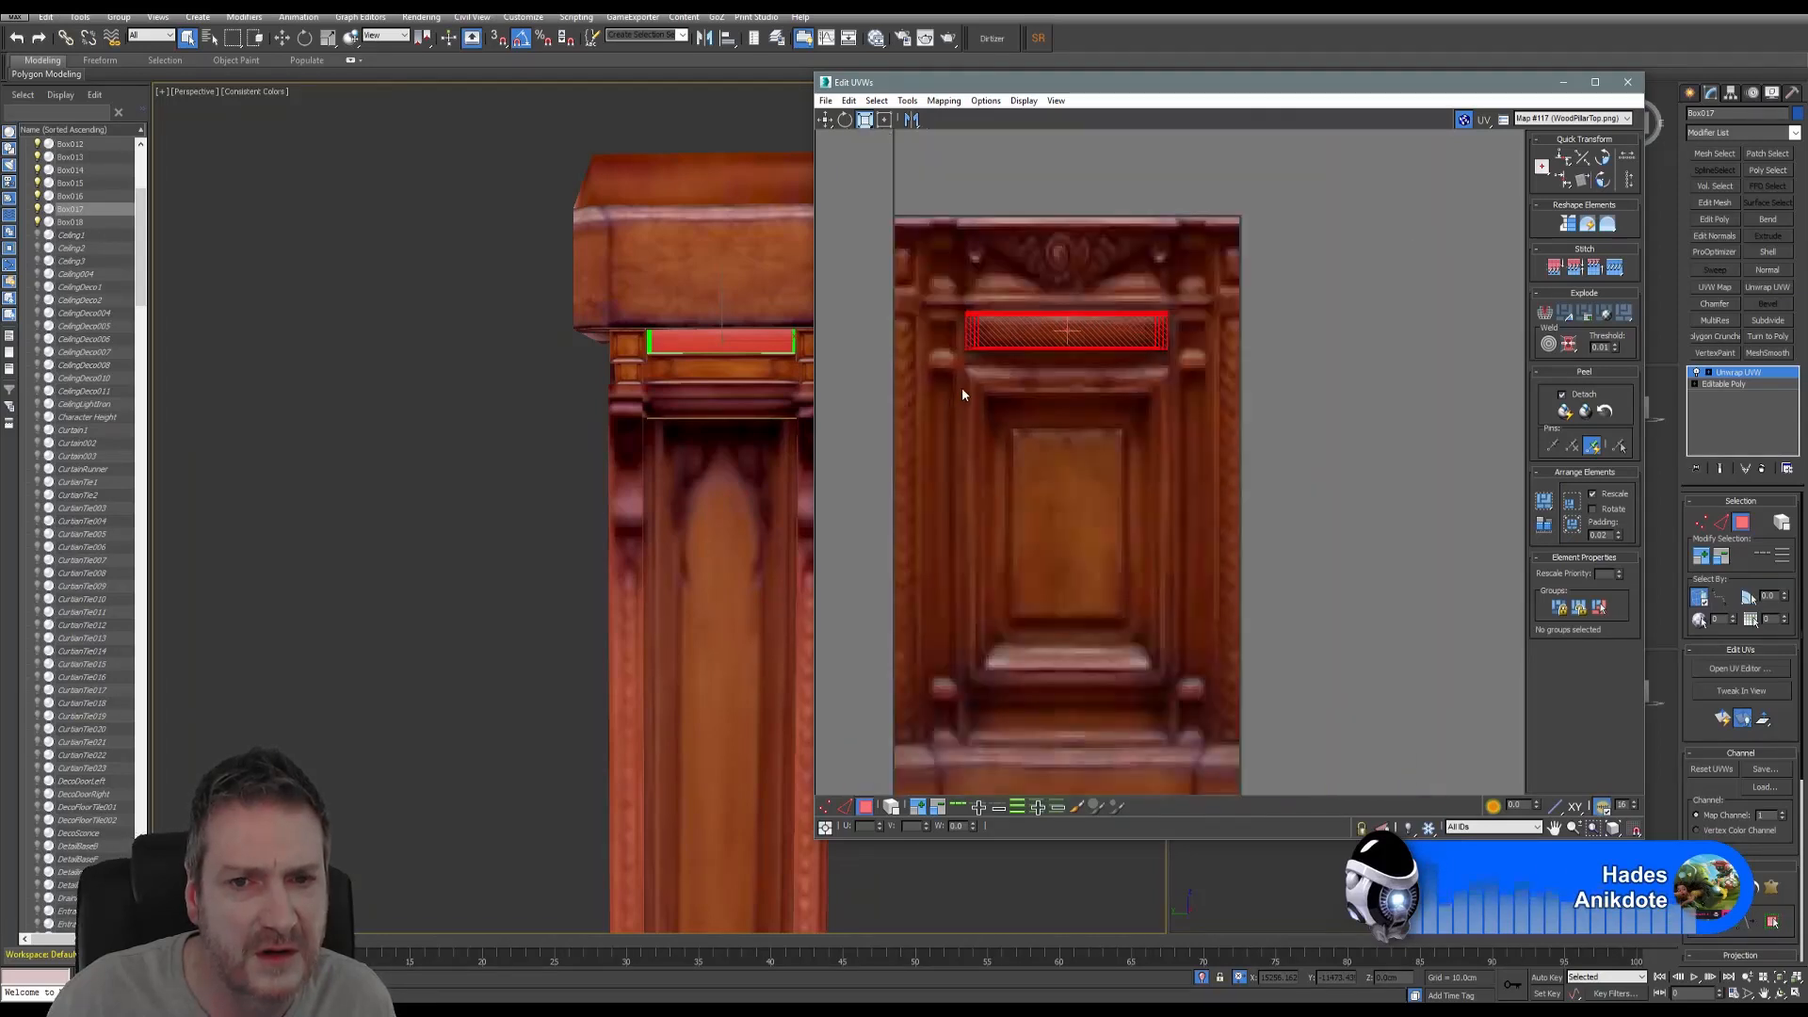
{"action": "left_click", "coordinate": [945, 463]}
{"action": "middle_click_drag", "start_coordinate": [668, 398], "coordinate": [606, 455]}
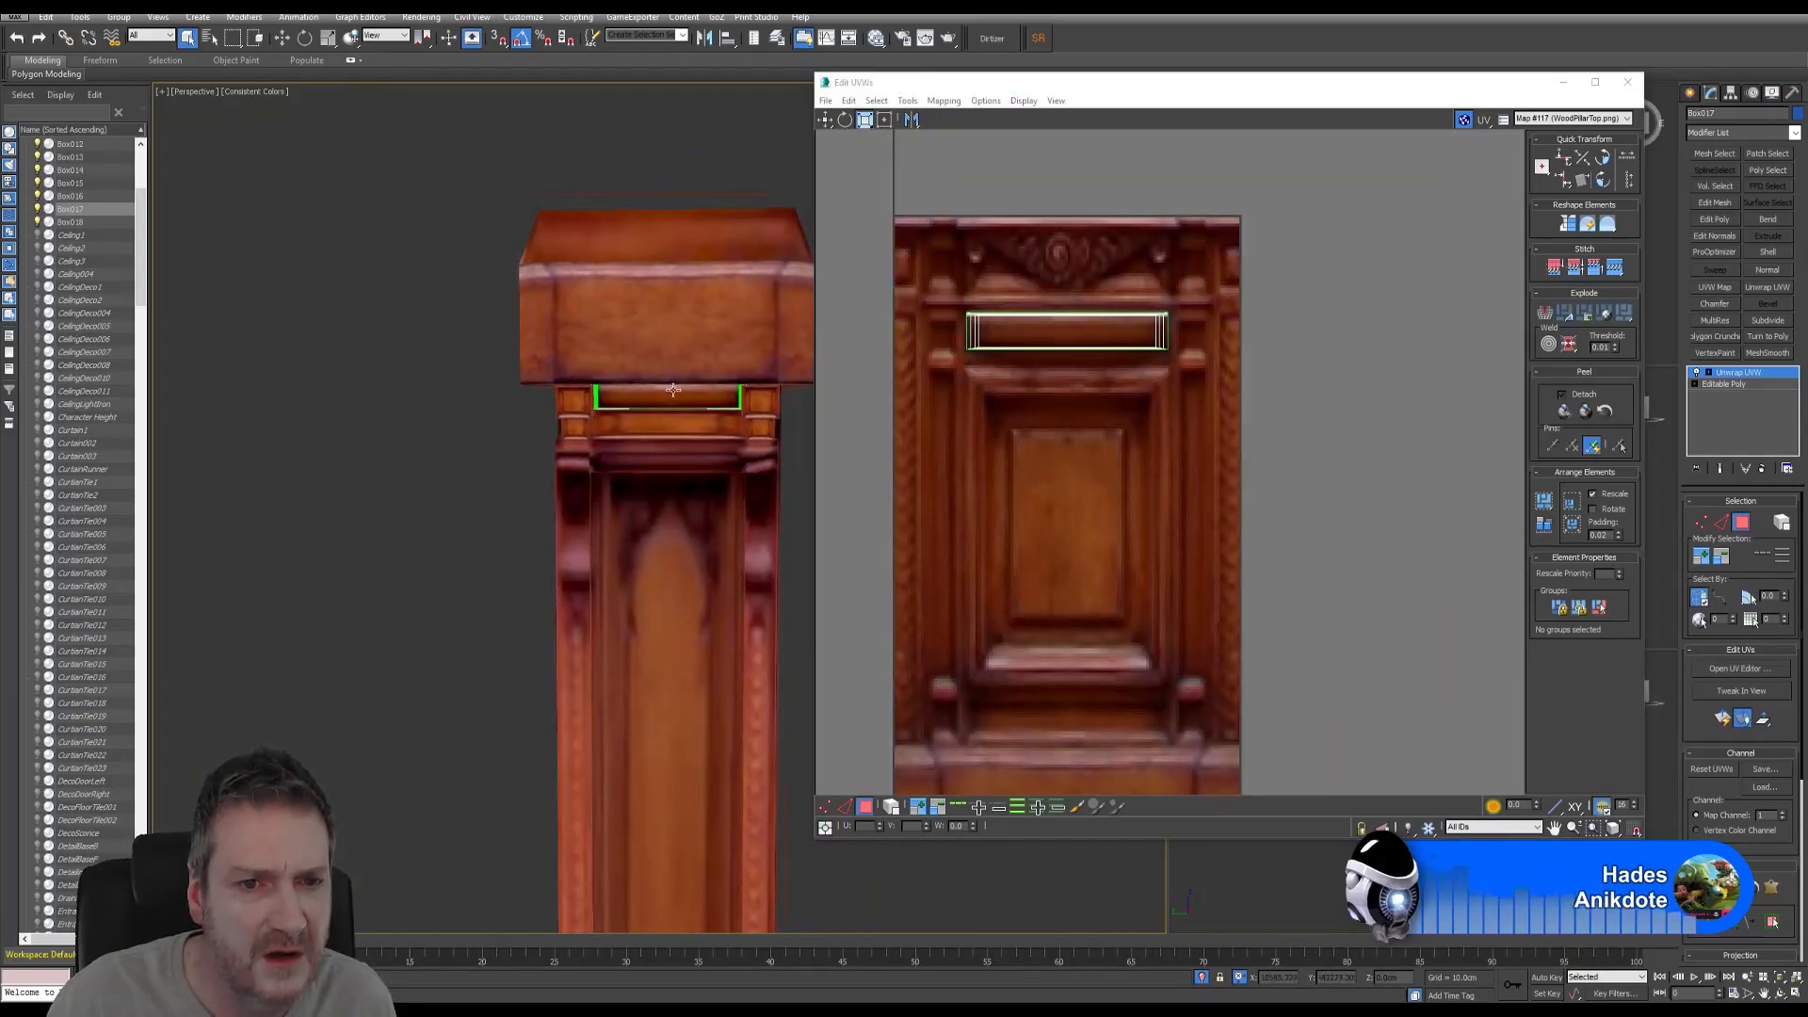
{"action": "scroll", "coordinate": [621, 400], "scroll_direction": "up", "scroll_amount": 2}
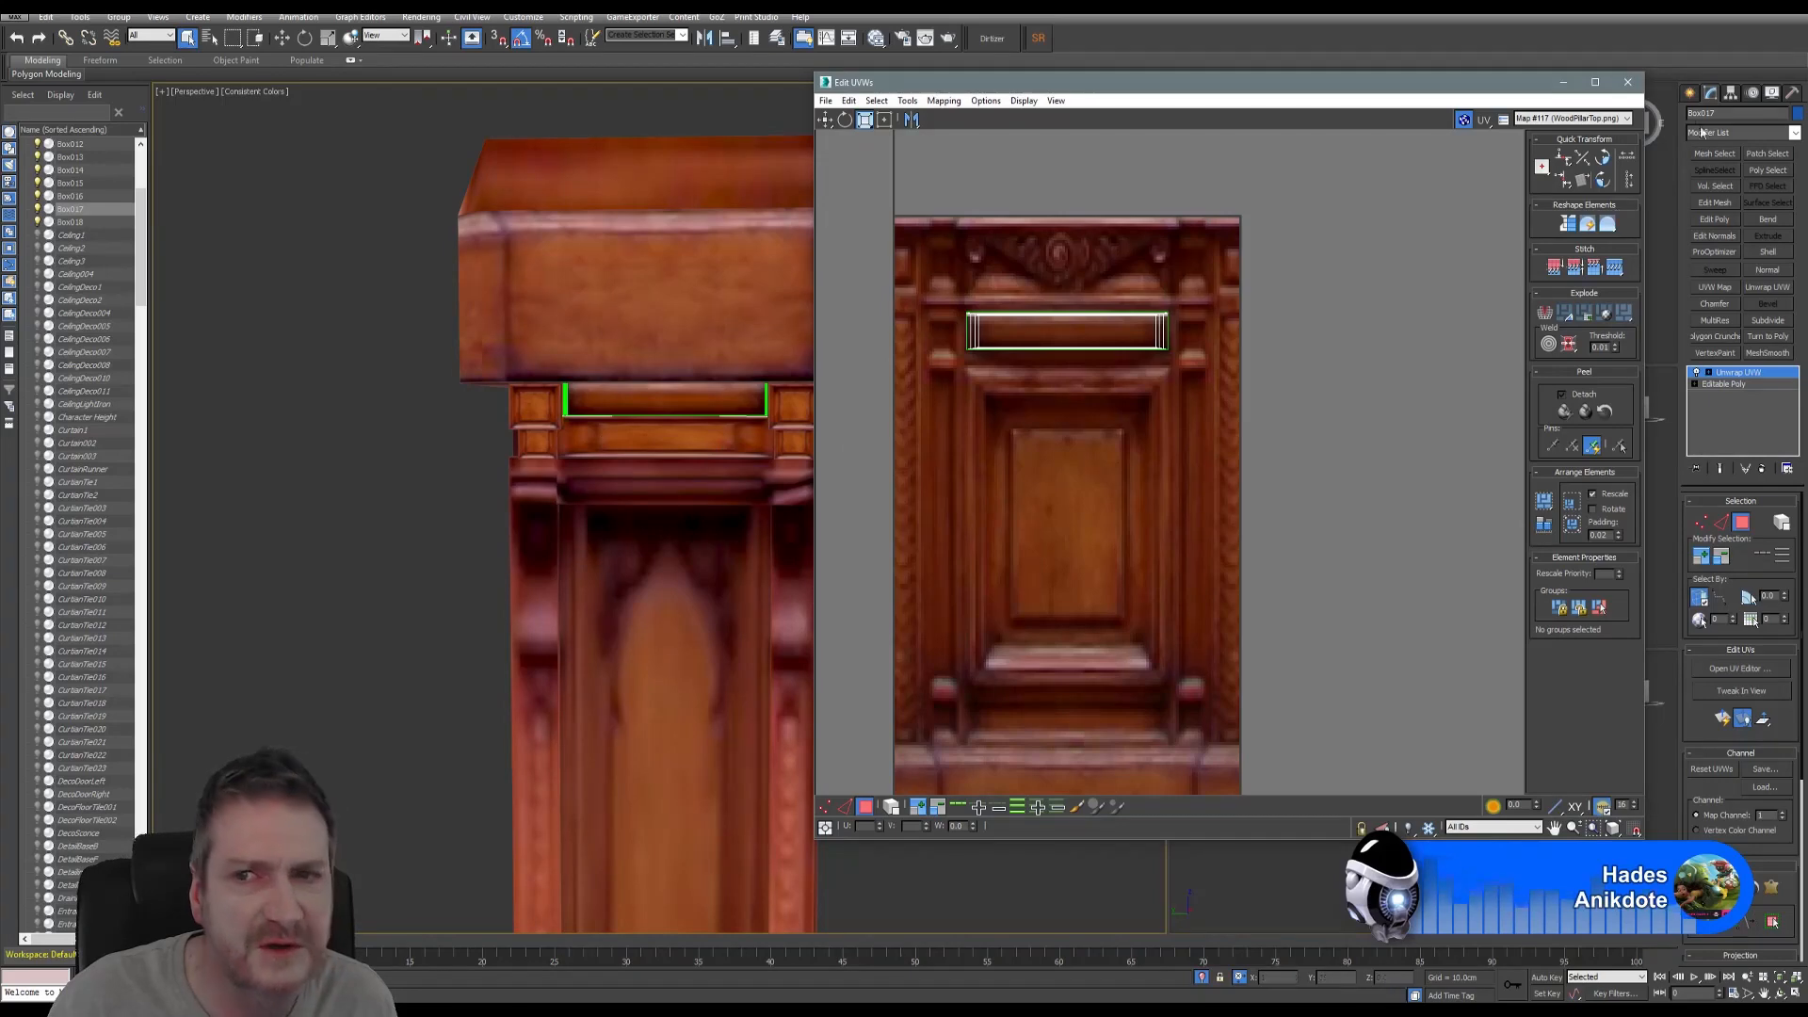
{"action": "left_click", "coordinate": [1628, 84]}
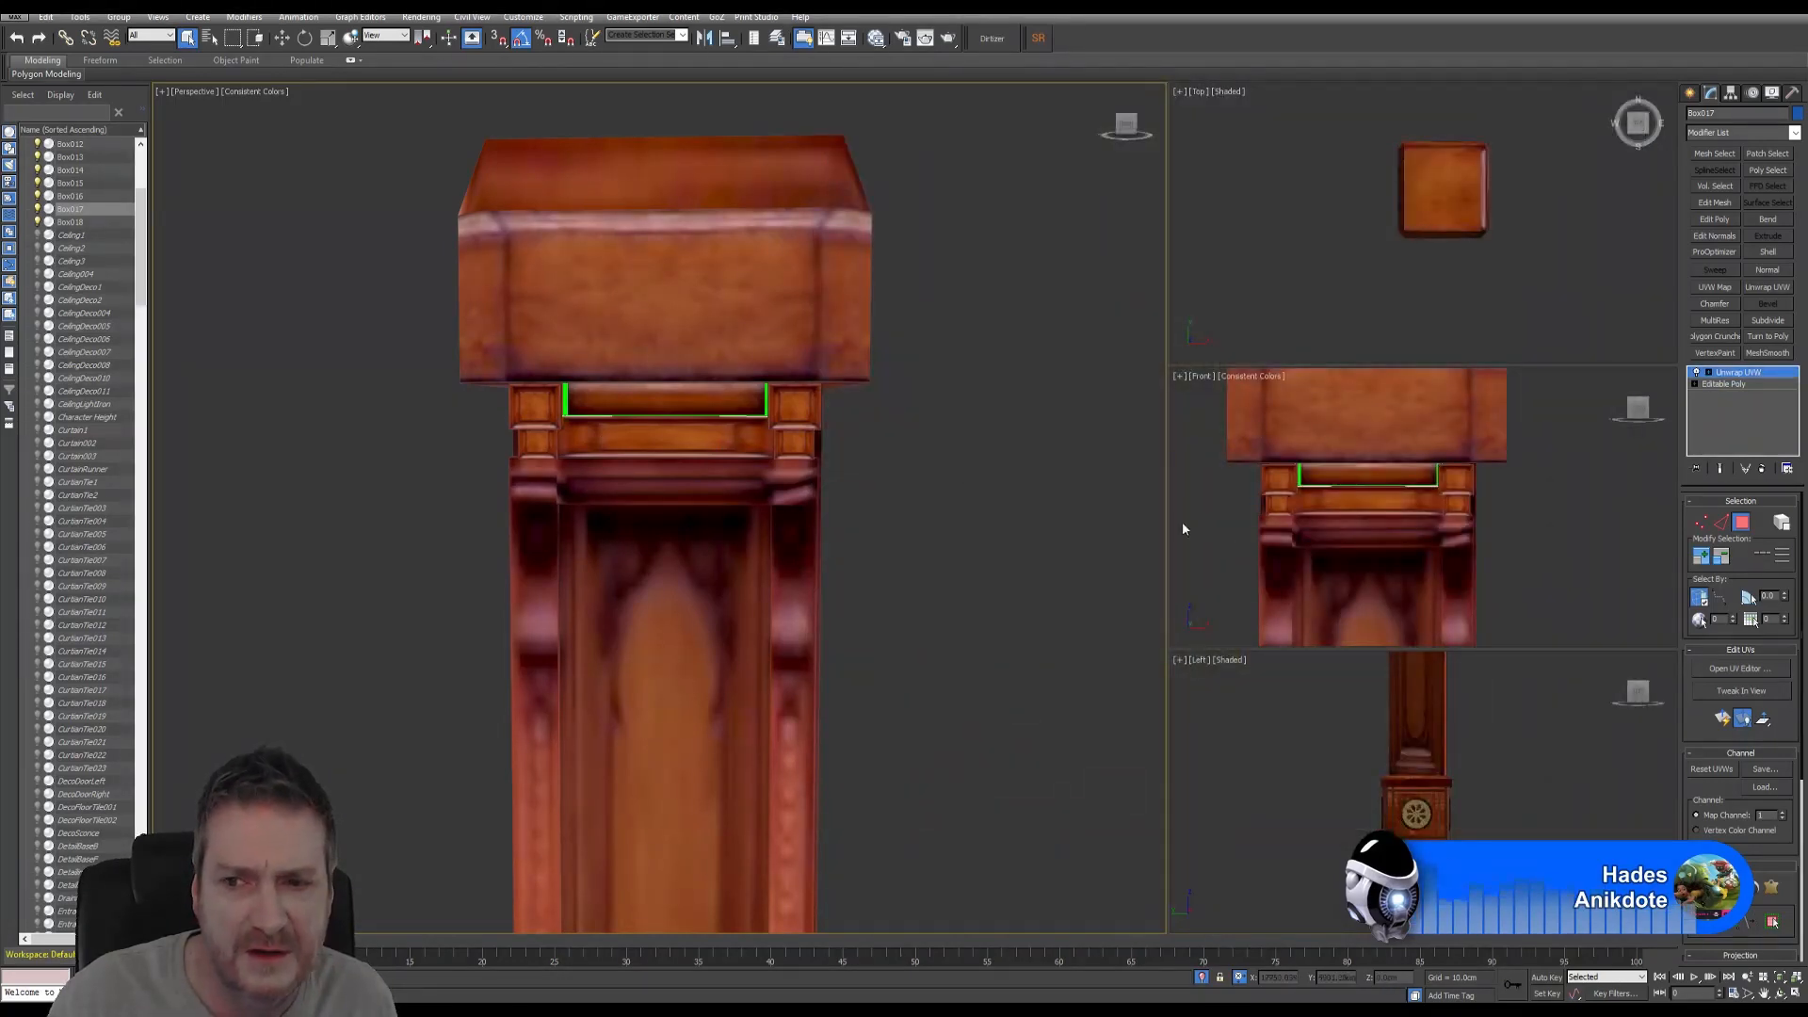
- Select the second horizontal trim strip, Box018, and orbit to view the pillar's side
{"action": "left_click", "coordinate": [959, 499]}
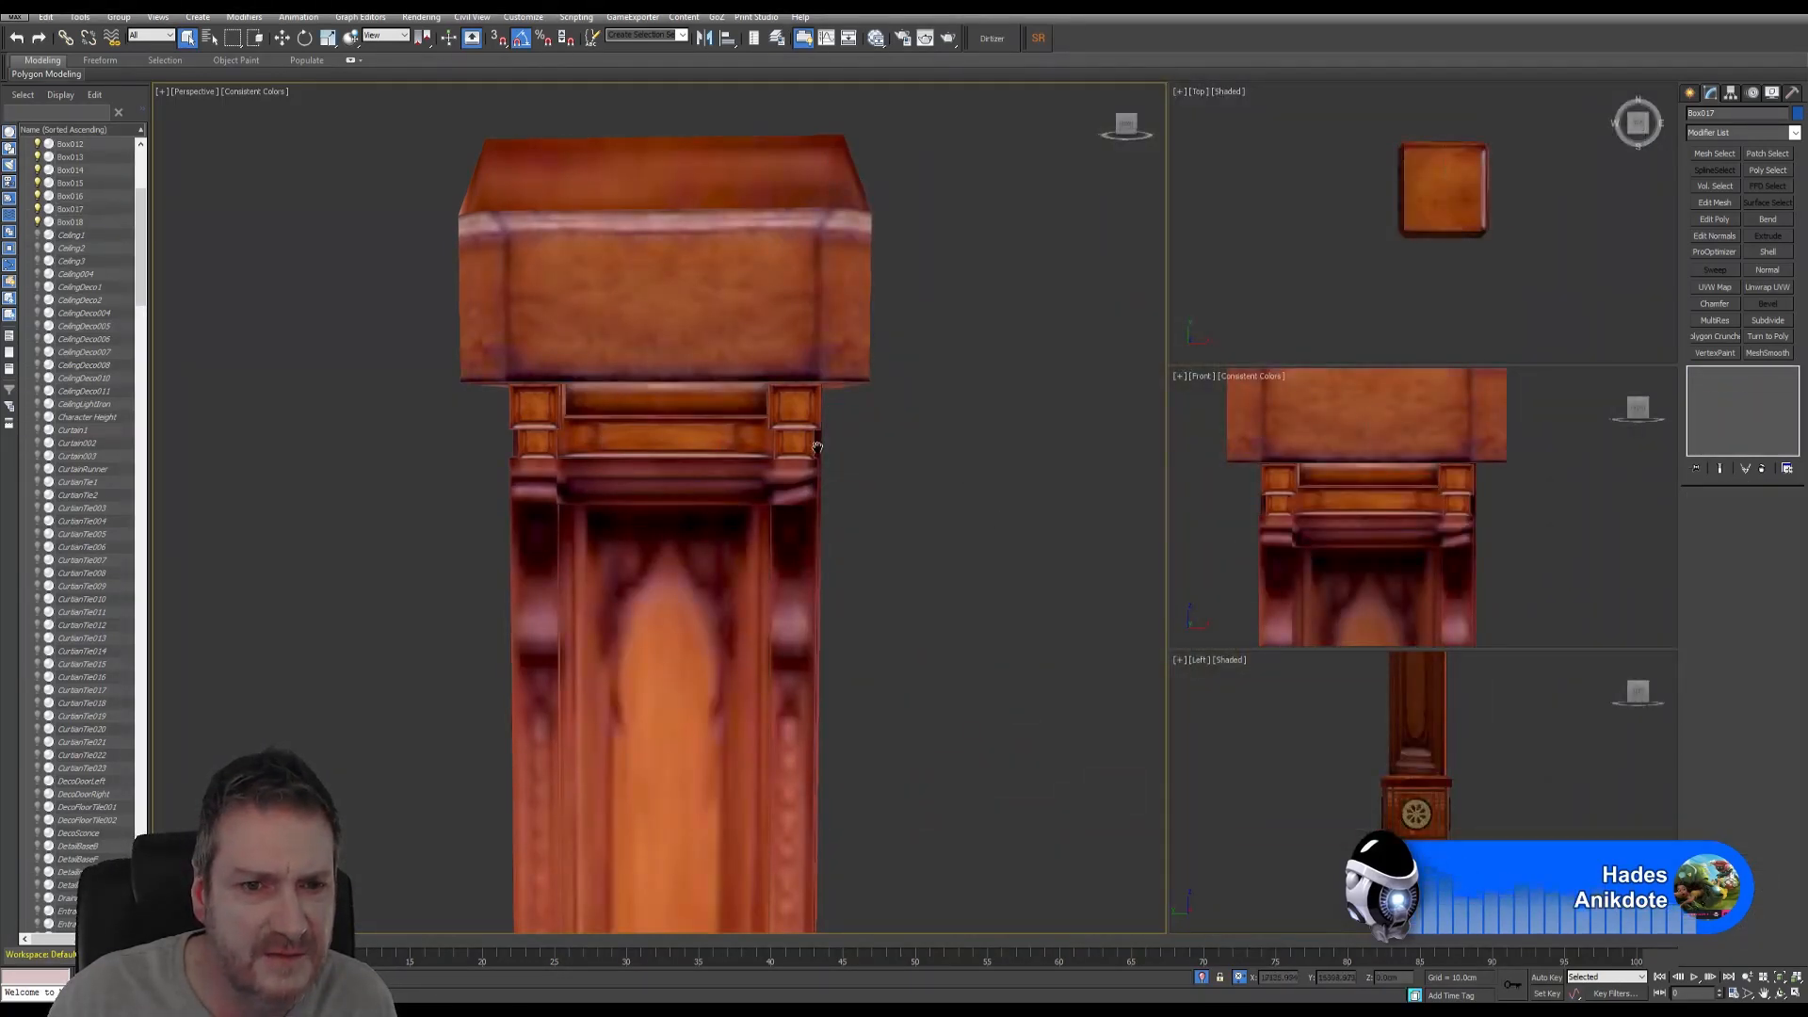
{"action": "middle_click_drag", "start_coordinate": [816, 447], "coordinate": [865, 368]}
{"action": "left_click", "coordinate": [842, 364]}
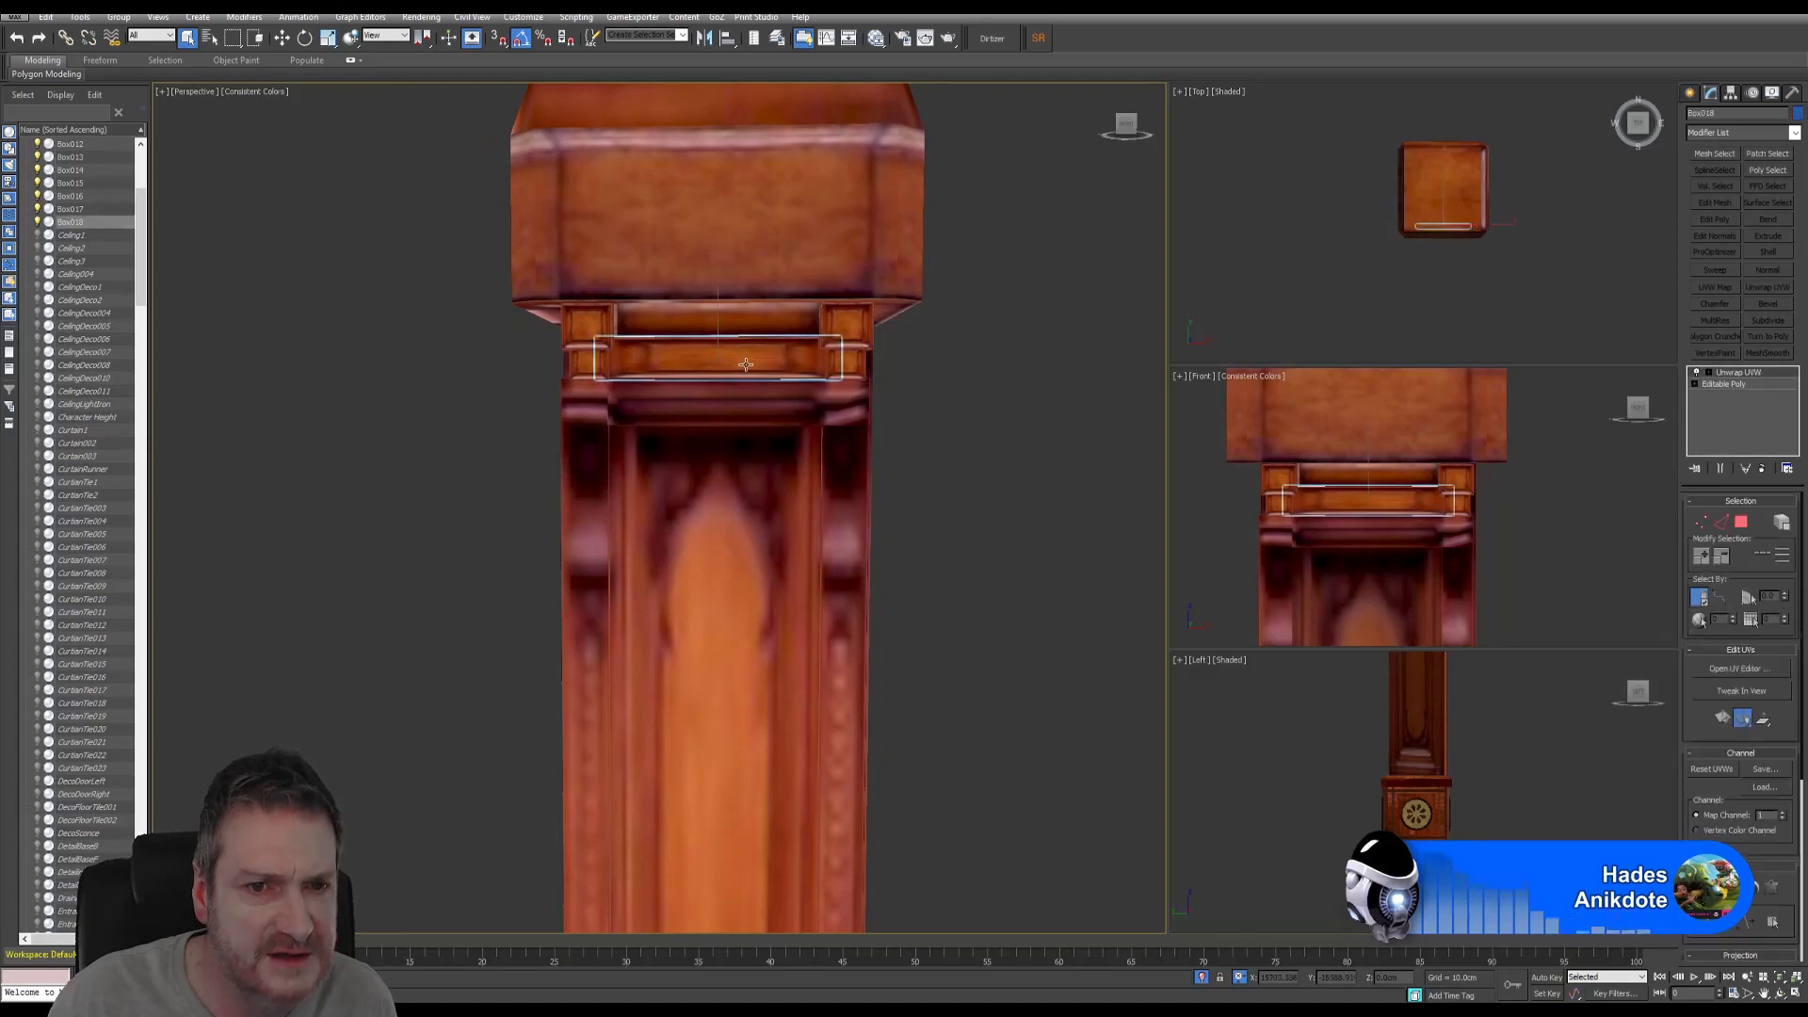
{"action": "left_click", "coordinate": [1779, 993]}
{"action": "left_click_drag", "start_coordinate": [732, 539], "coordinate": [753, 503]}
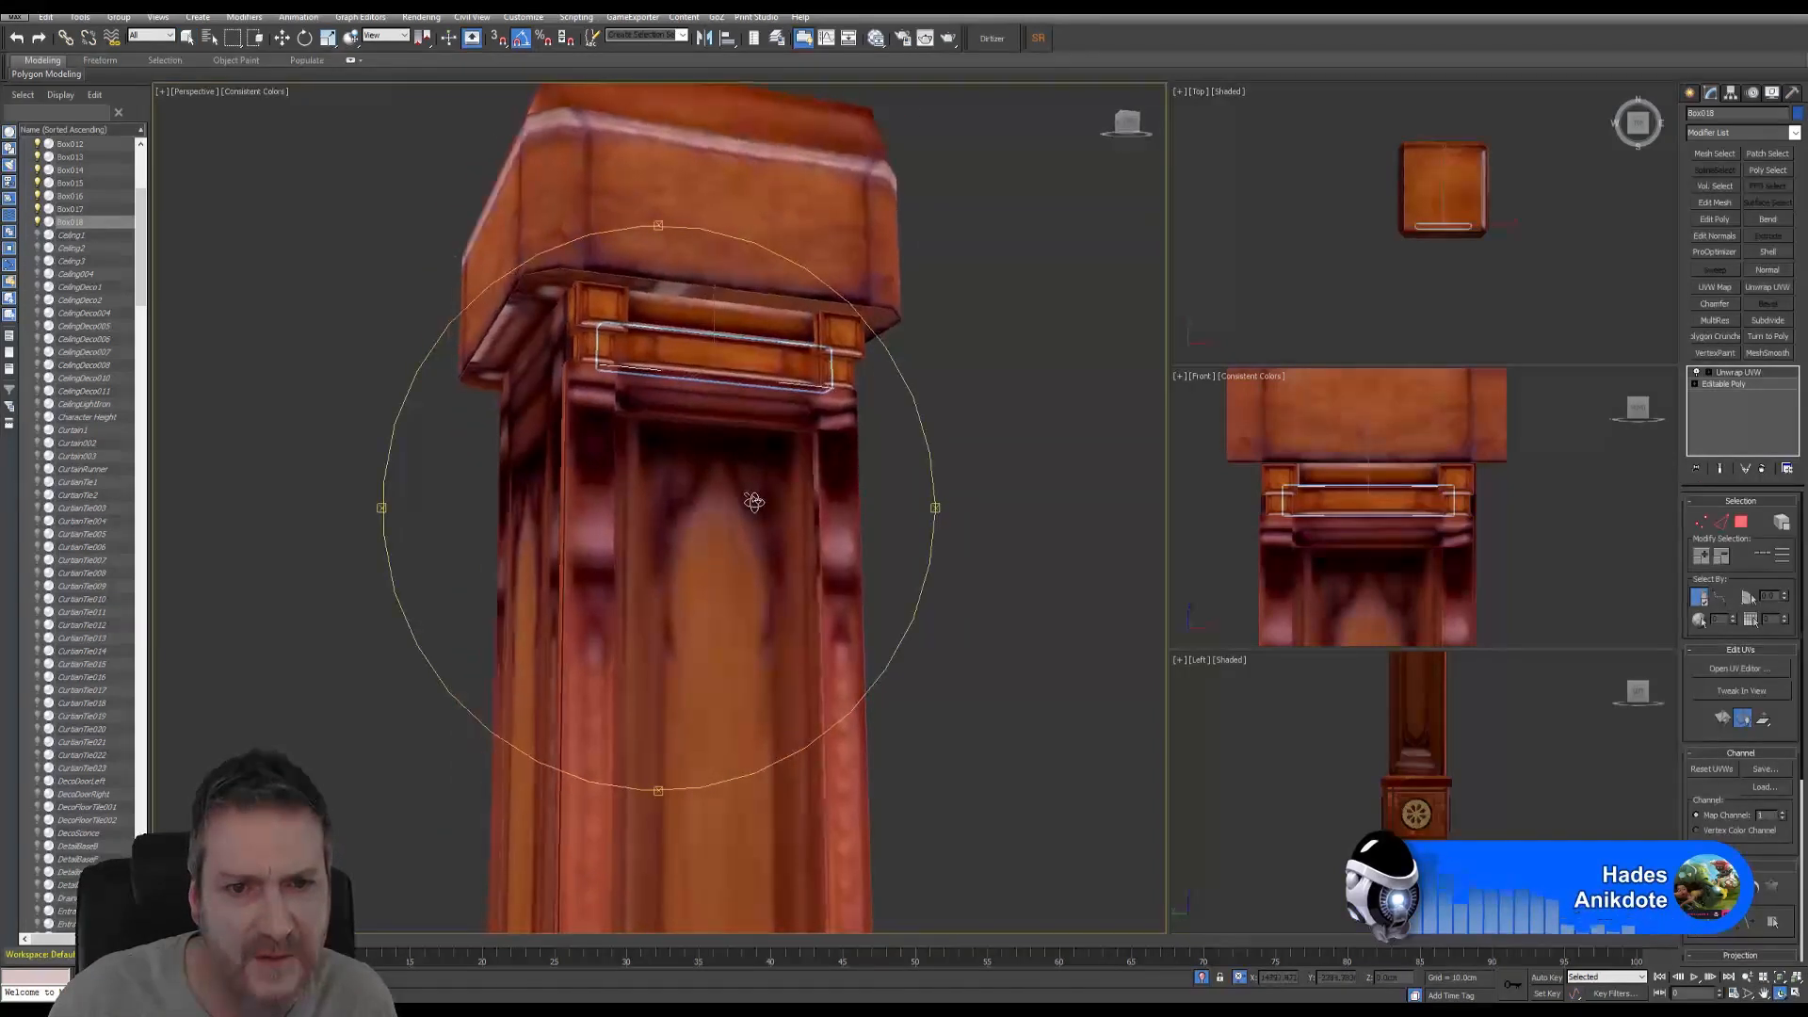
- Open the strip's UV editor, then move and enlarge its window
{"action": "left_click", "coordinate": [1737, 669]}
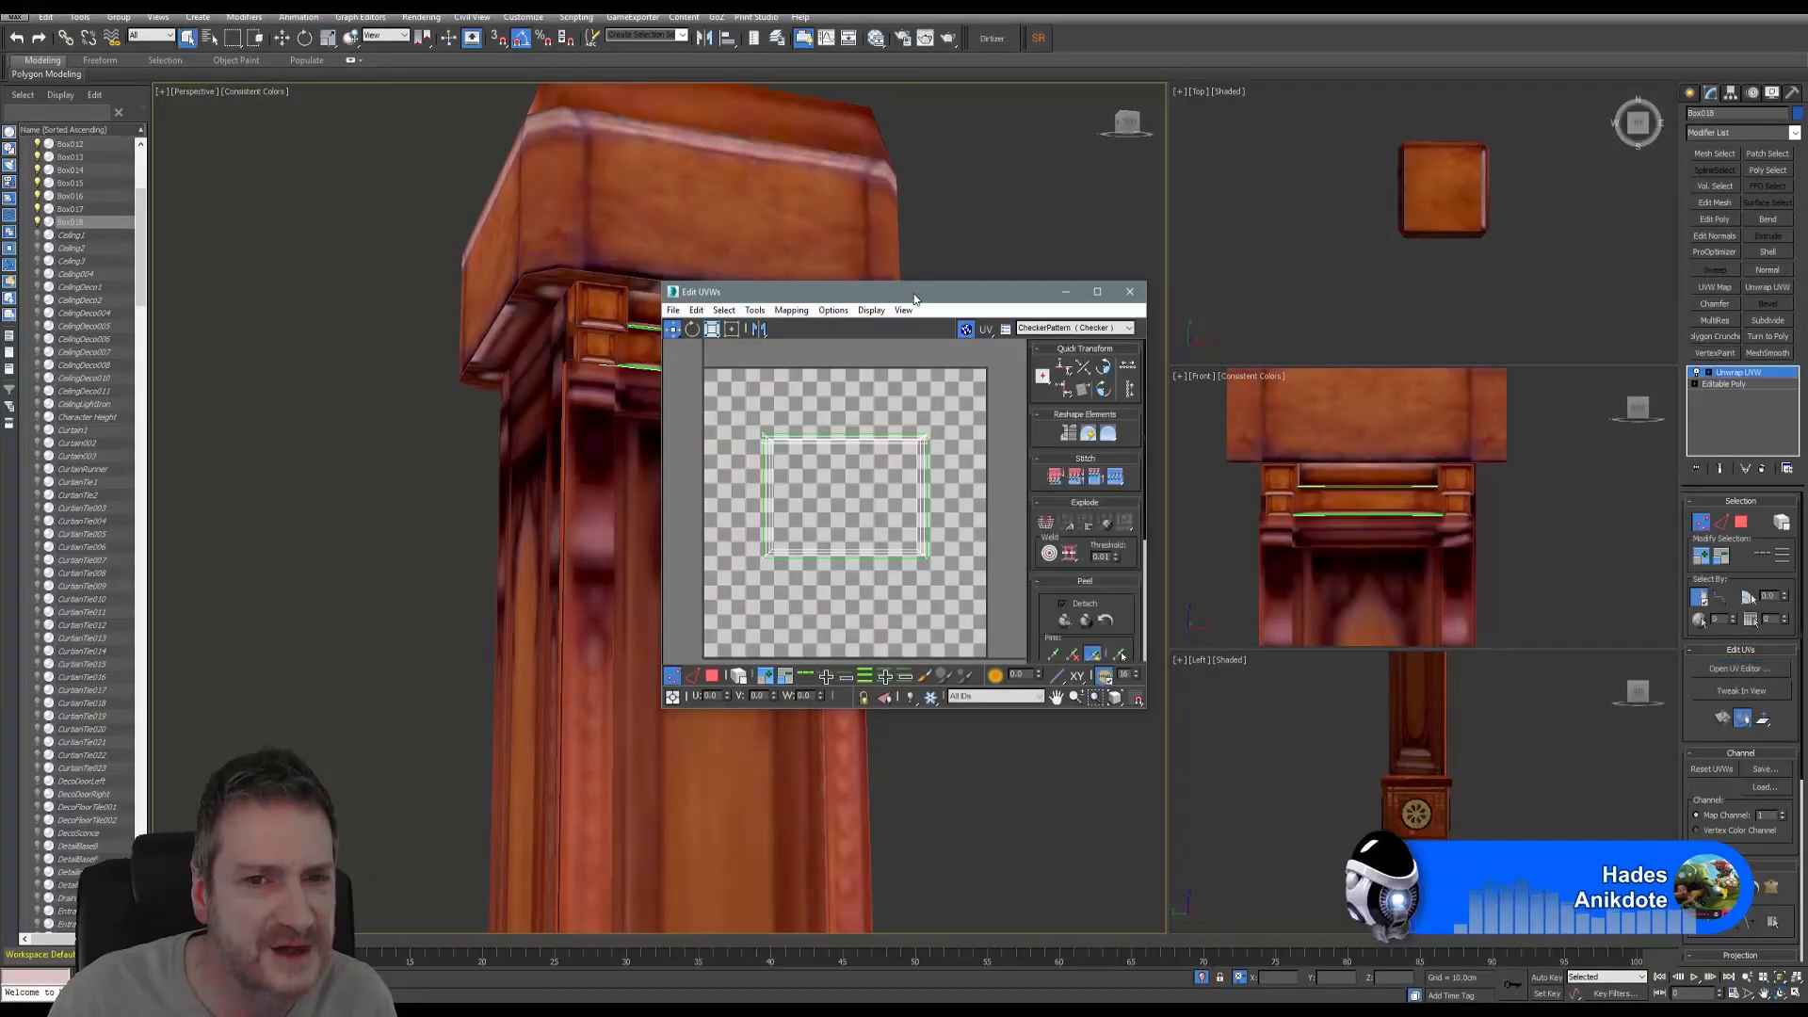
{"action": "left_click_drag", "start_coordinate": [918, 296], "coordinate": [1074, 138]}
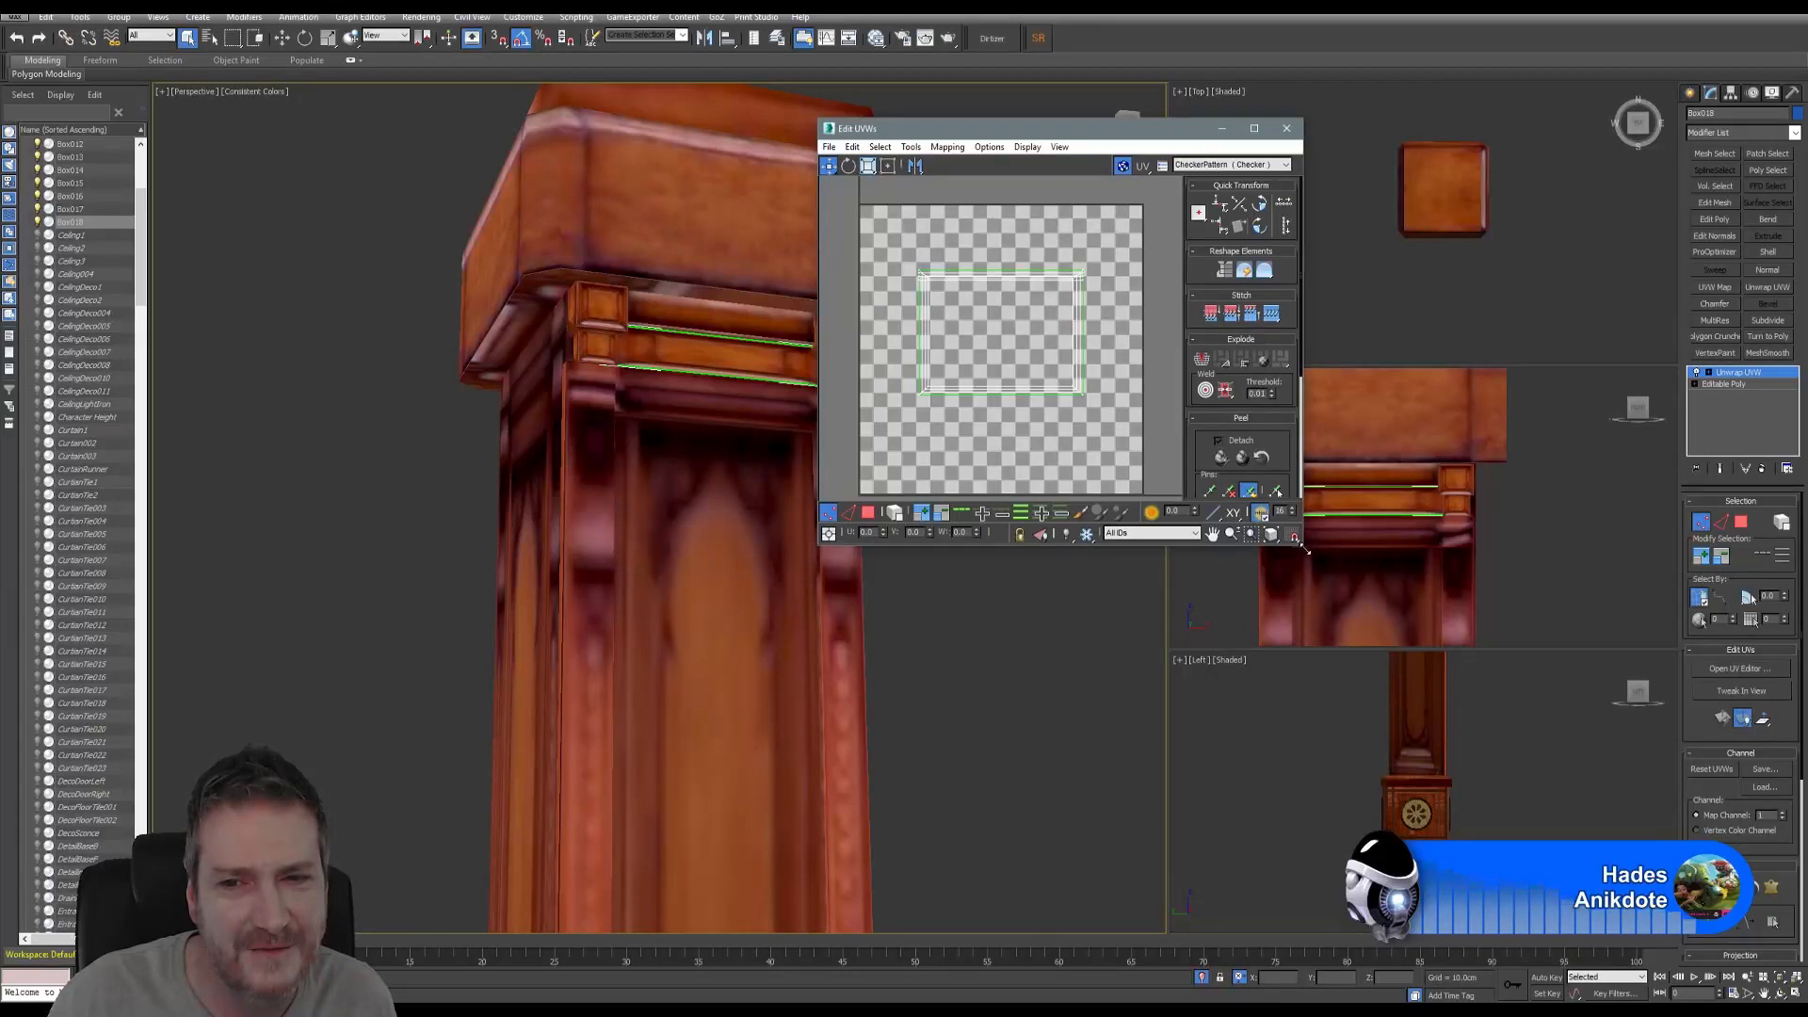
{"action": "left_click_drag", "start_coordinate": [1304, 551], "coordinate": [1602, 882]}
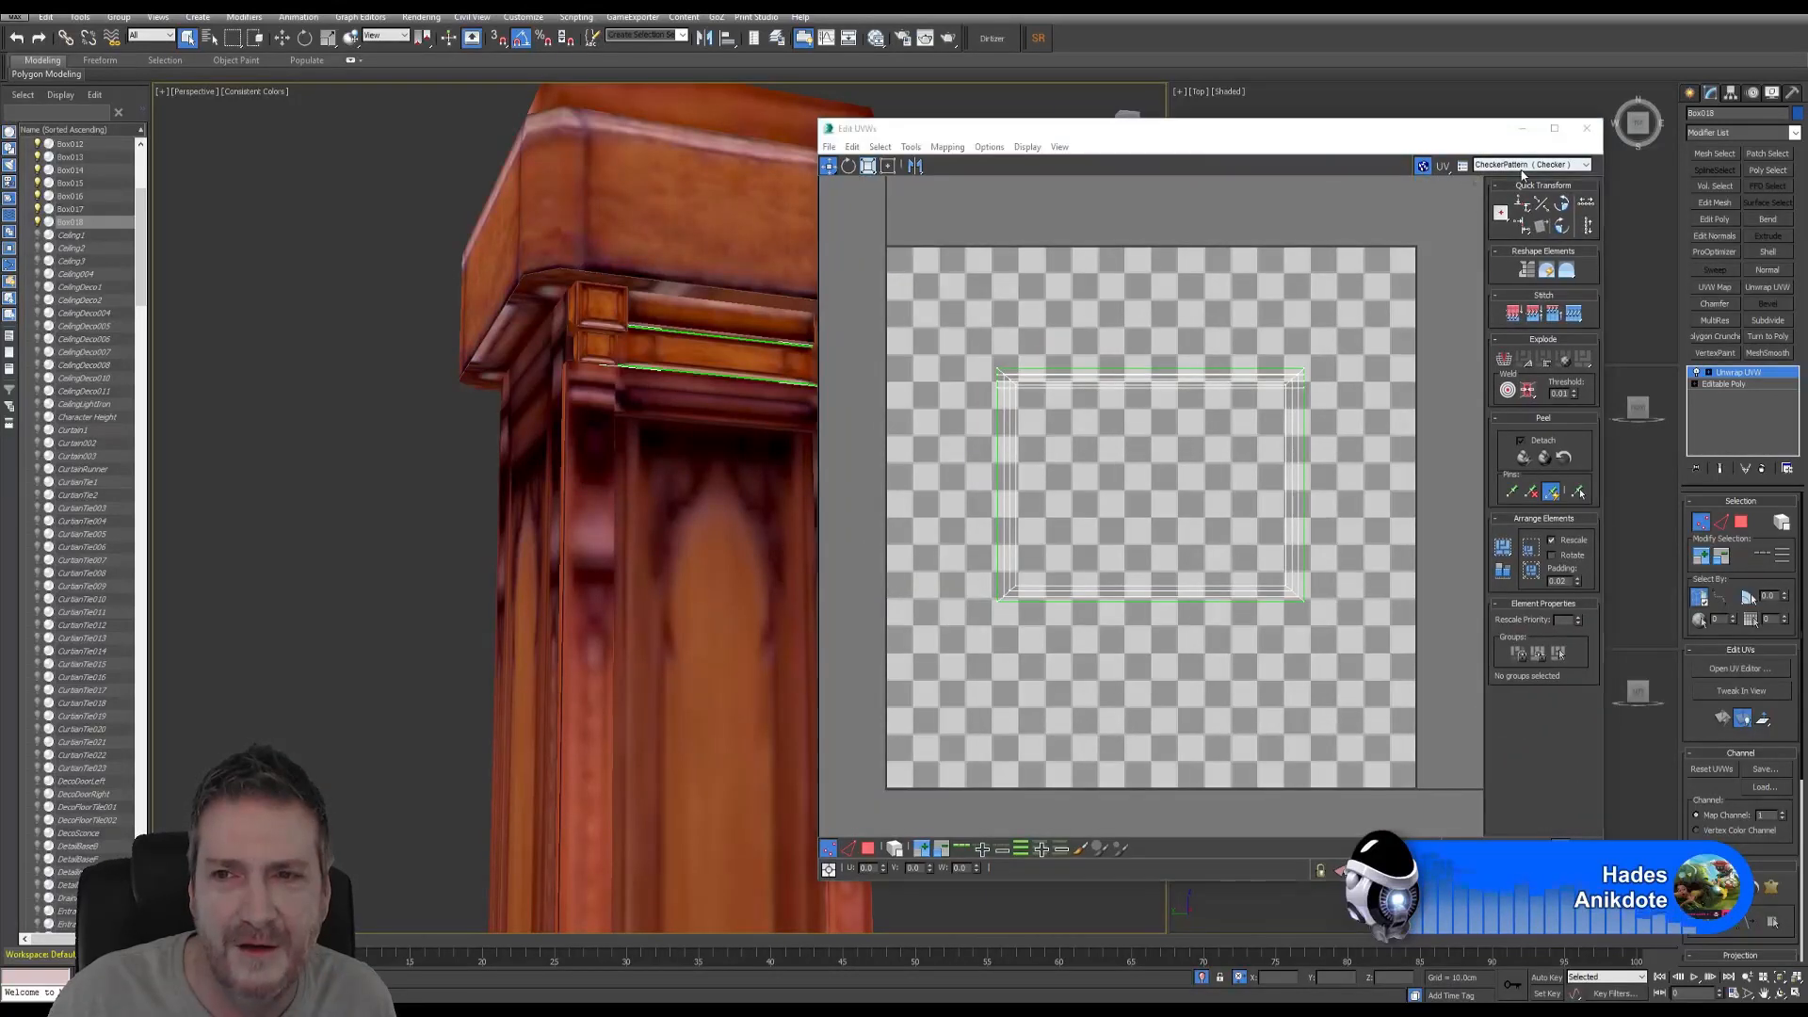
- Show WoodPillarTop.png behind the UVs and select all of the strip's UV polygons
{"action": "left_click", "coordinate": [1530, 164]}
{"action": "left_click", "coordinate": [1530, 193]}
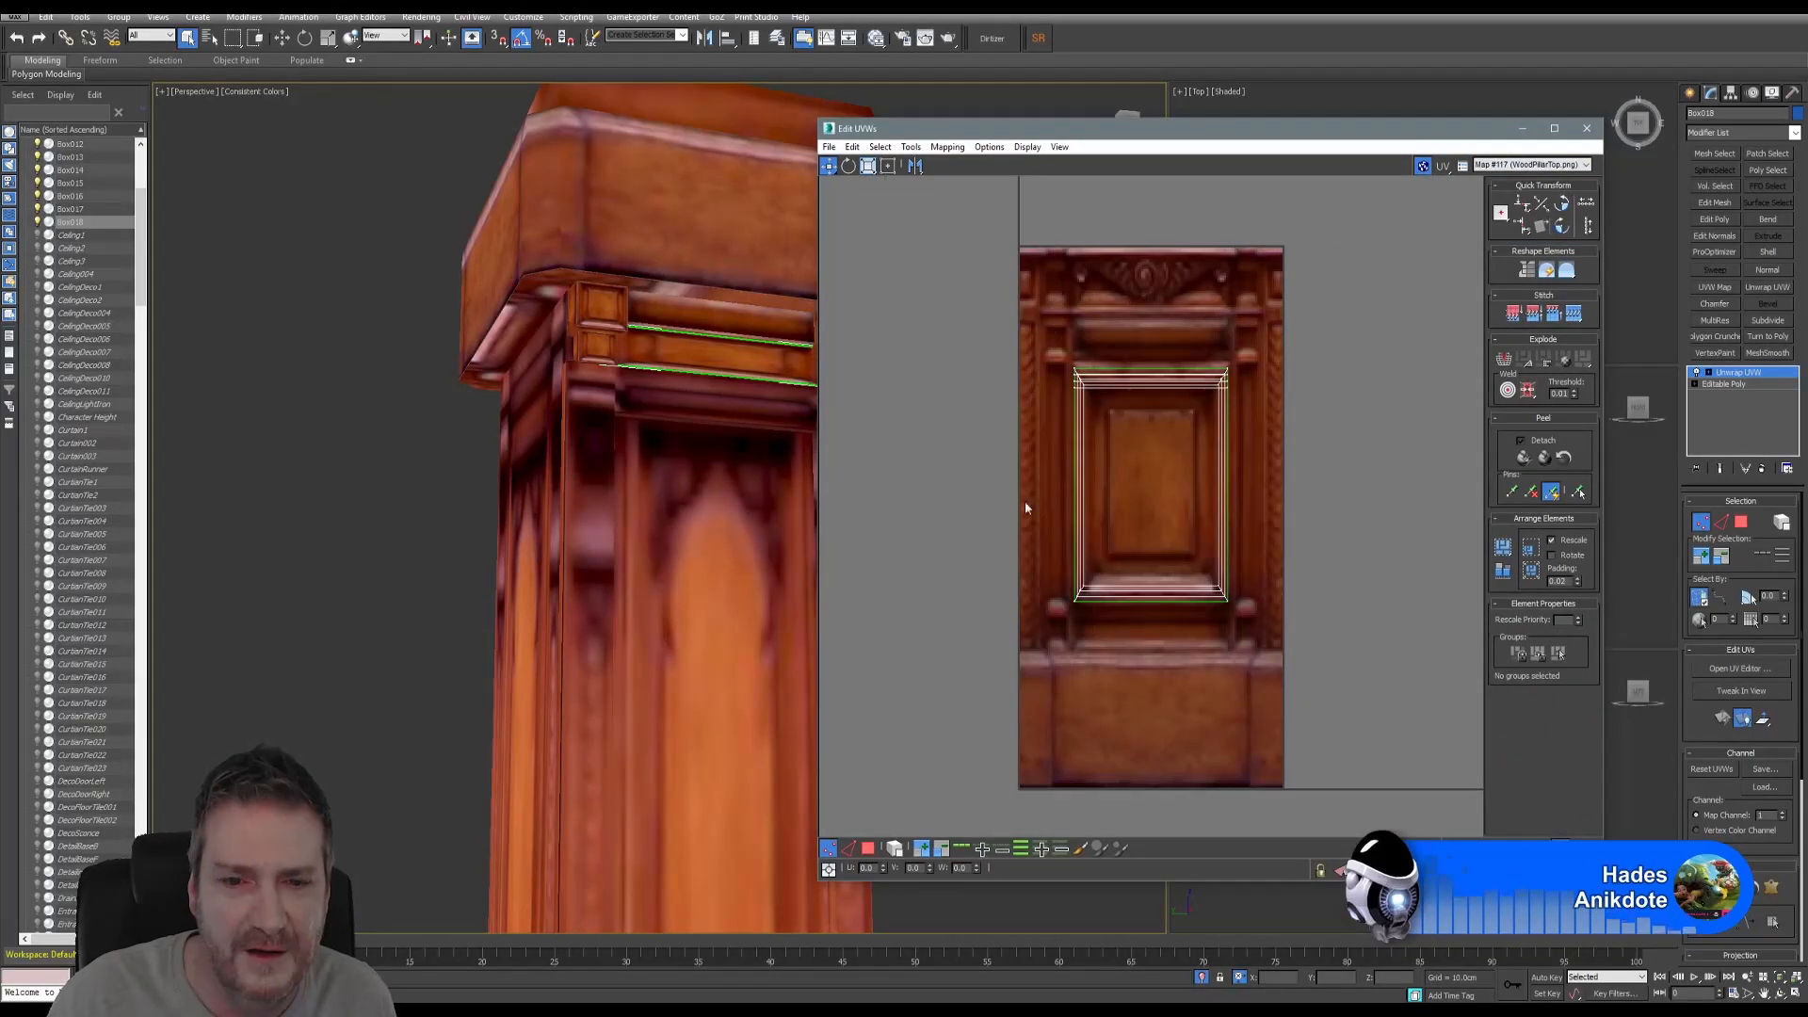
{"action": "key", "text": "3"}
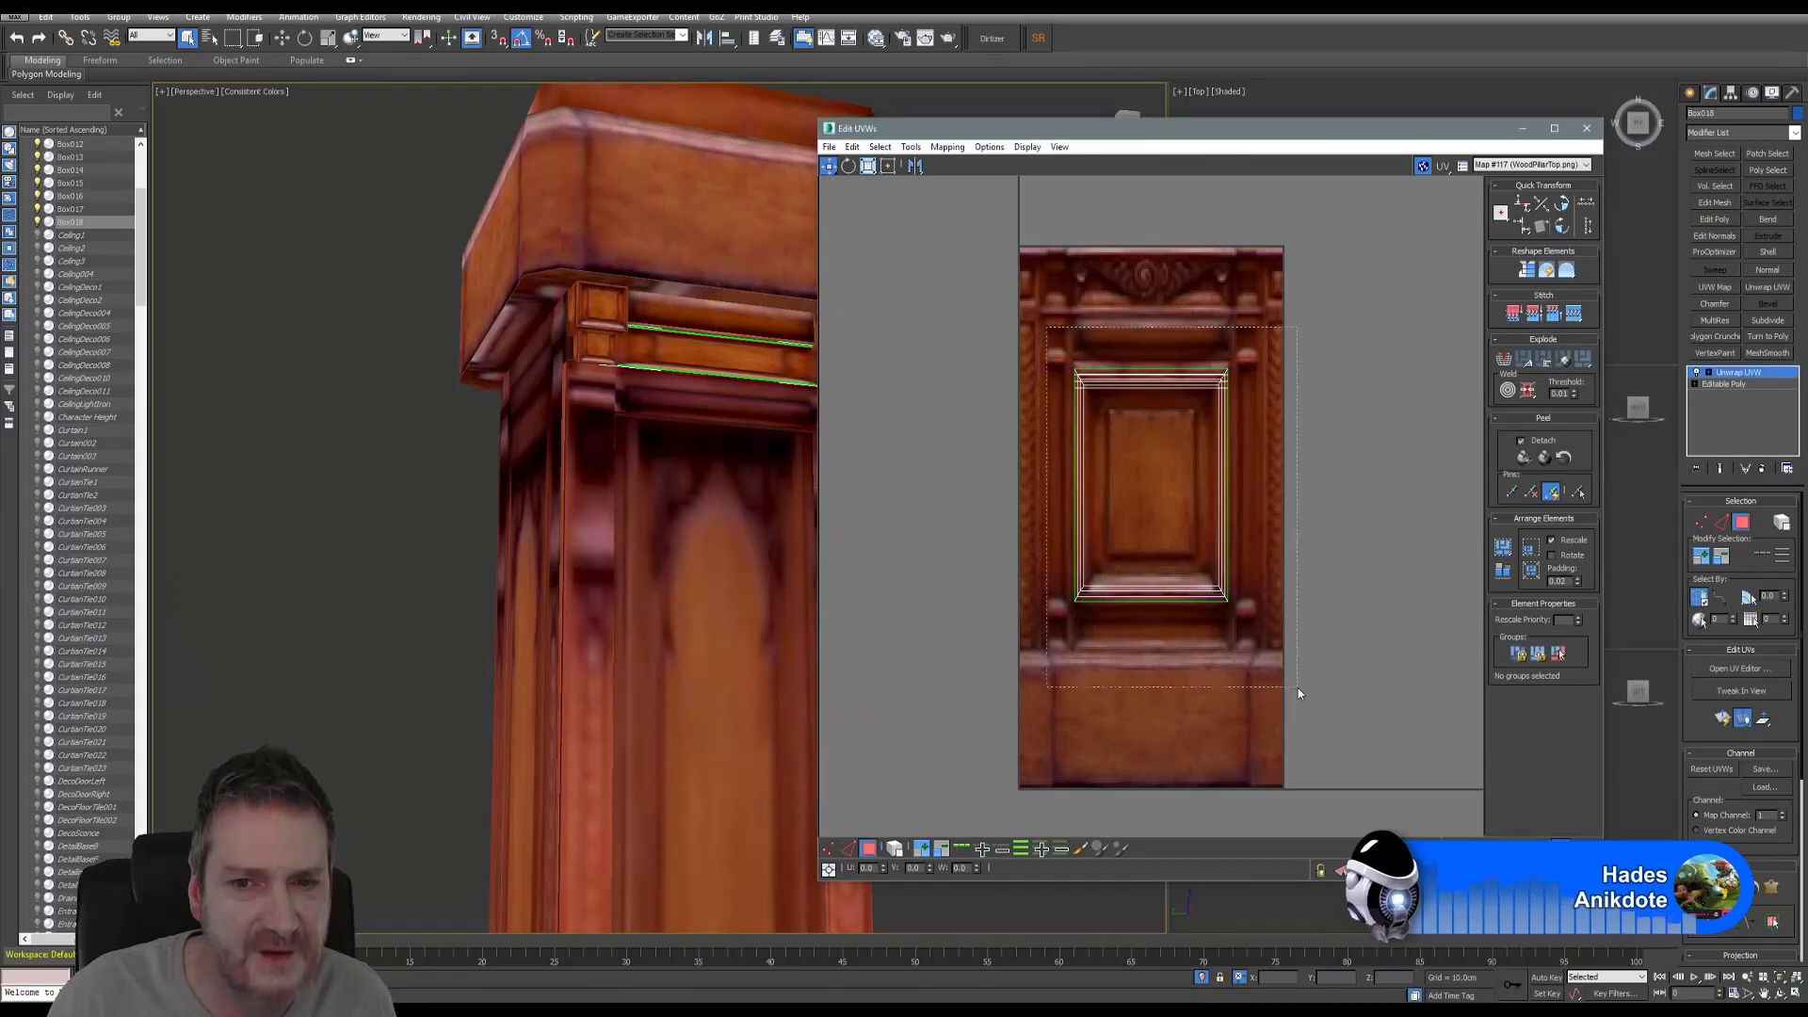
{"action": "left_click_drag", "start_coordinate": [1297, 688], "coordinate": [1298, 687]}
- Scale the strip's UVs down into a thin, narrower band
{"action": "left_click", "coordinate": [870, 169]}
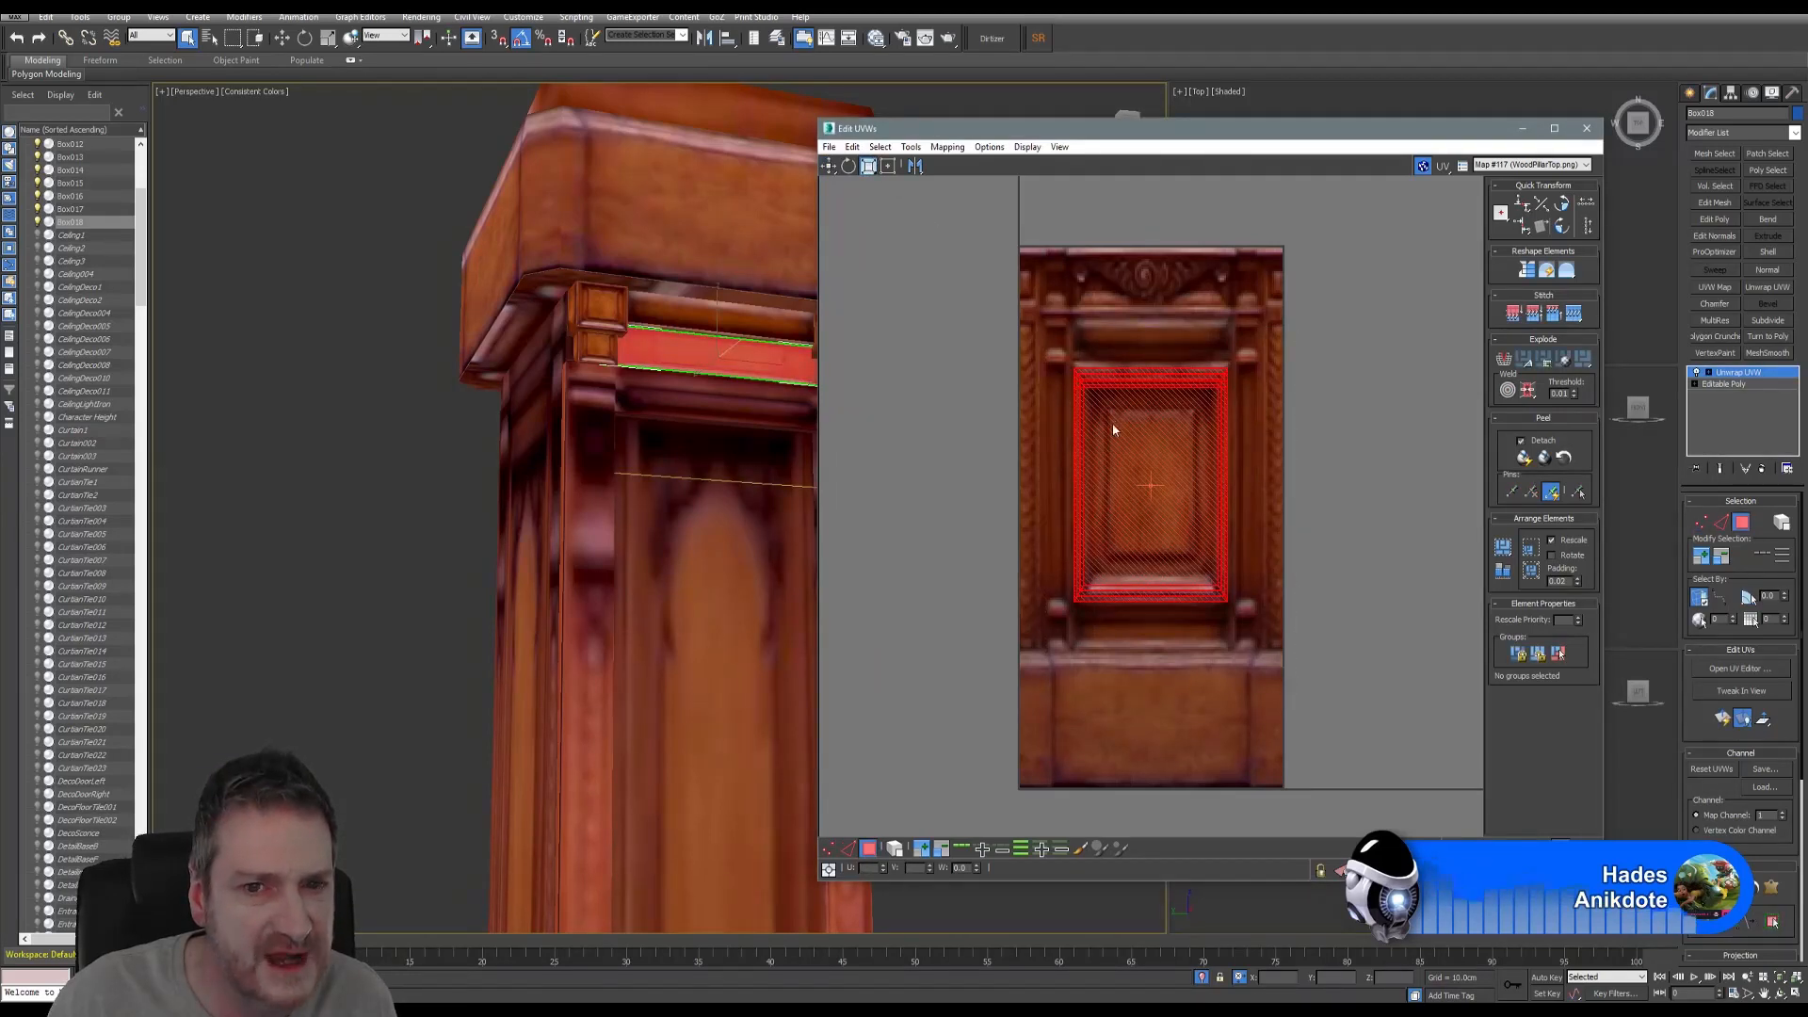
{"action": "left_click_drag", "start_coordinate": [1114, 429], "coordinate": [1118, 577]}
{"action": "left_click_drag", "start_coordinate": [1107, 502], "coordinate": [1110, 568]}
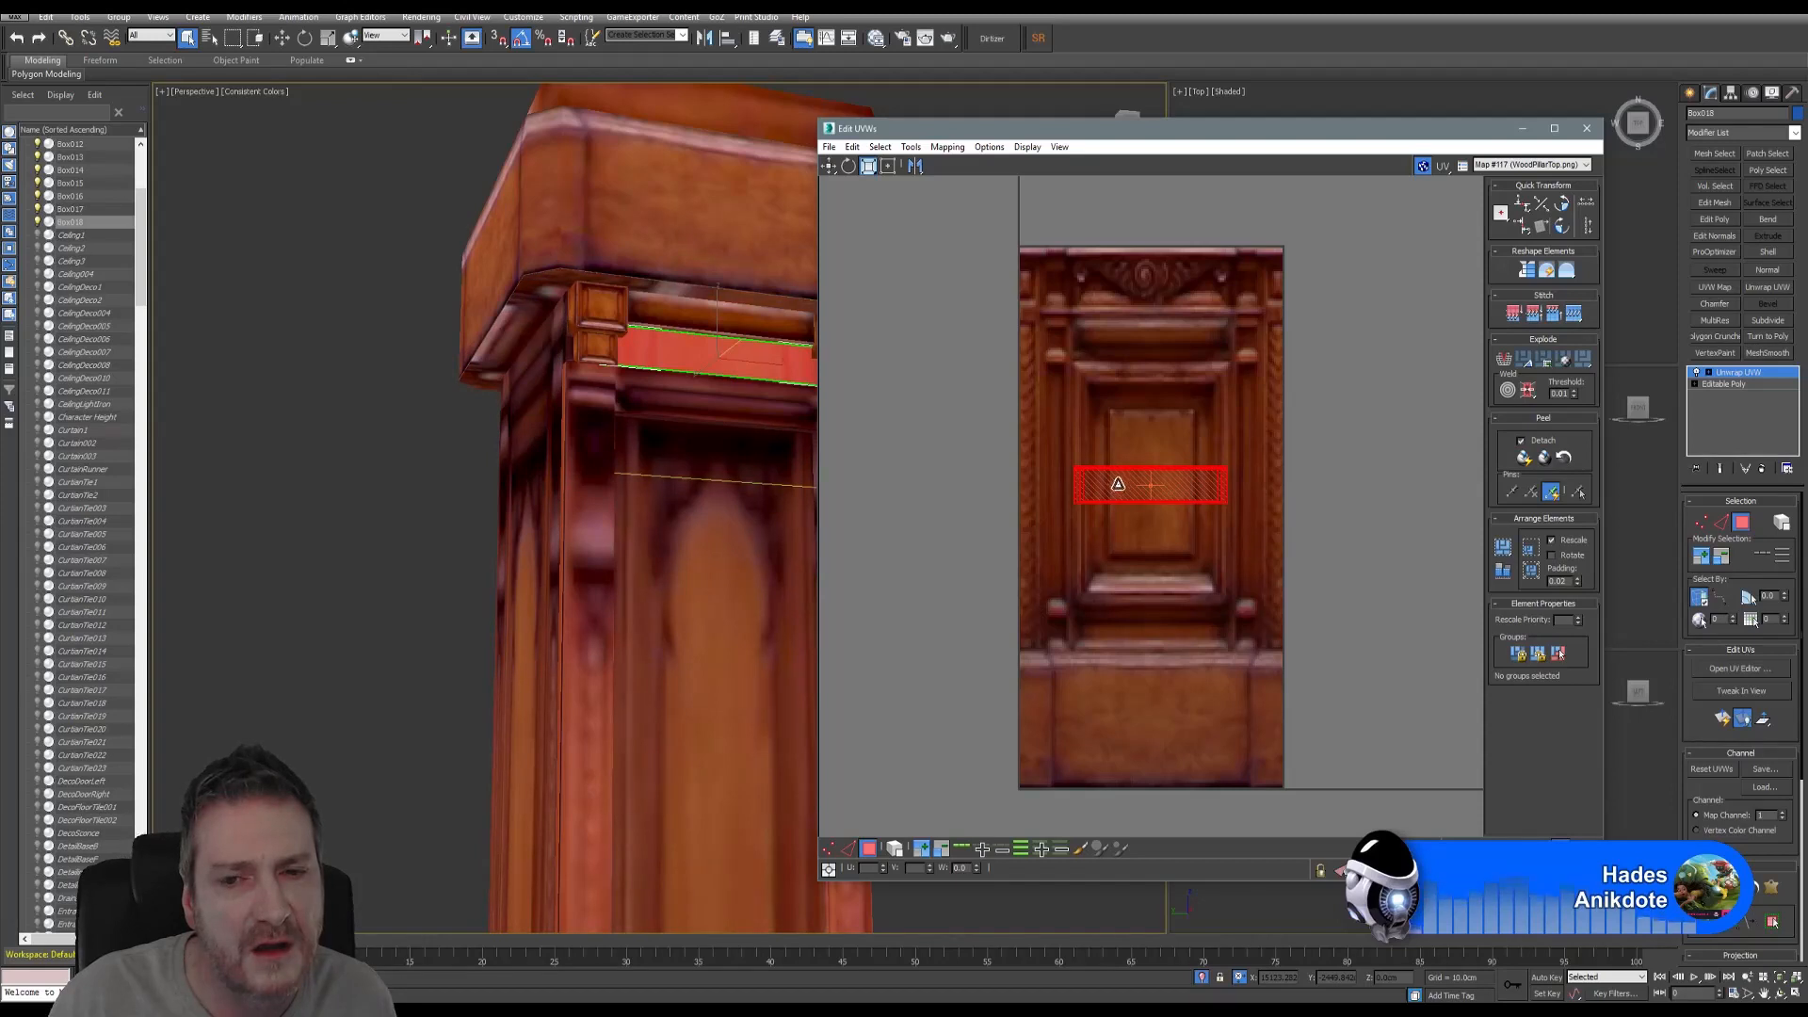
{"action": "left_click_drag", "start_coordinate": [1118, 484], "coordinate": [1114, 507]}
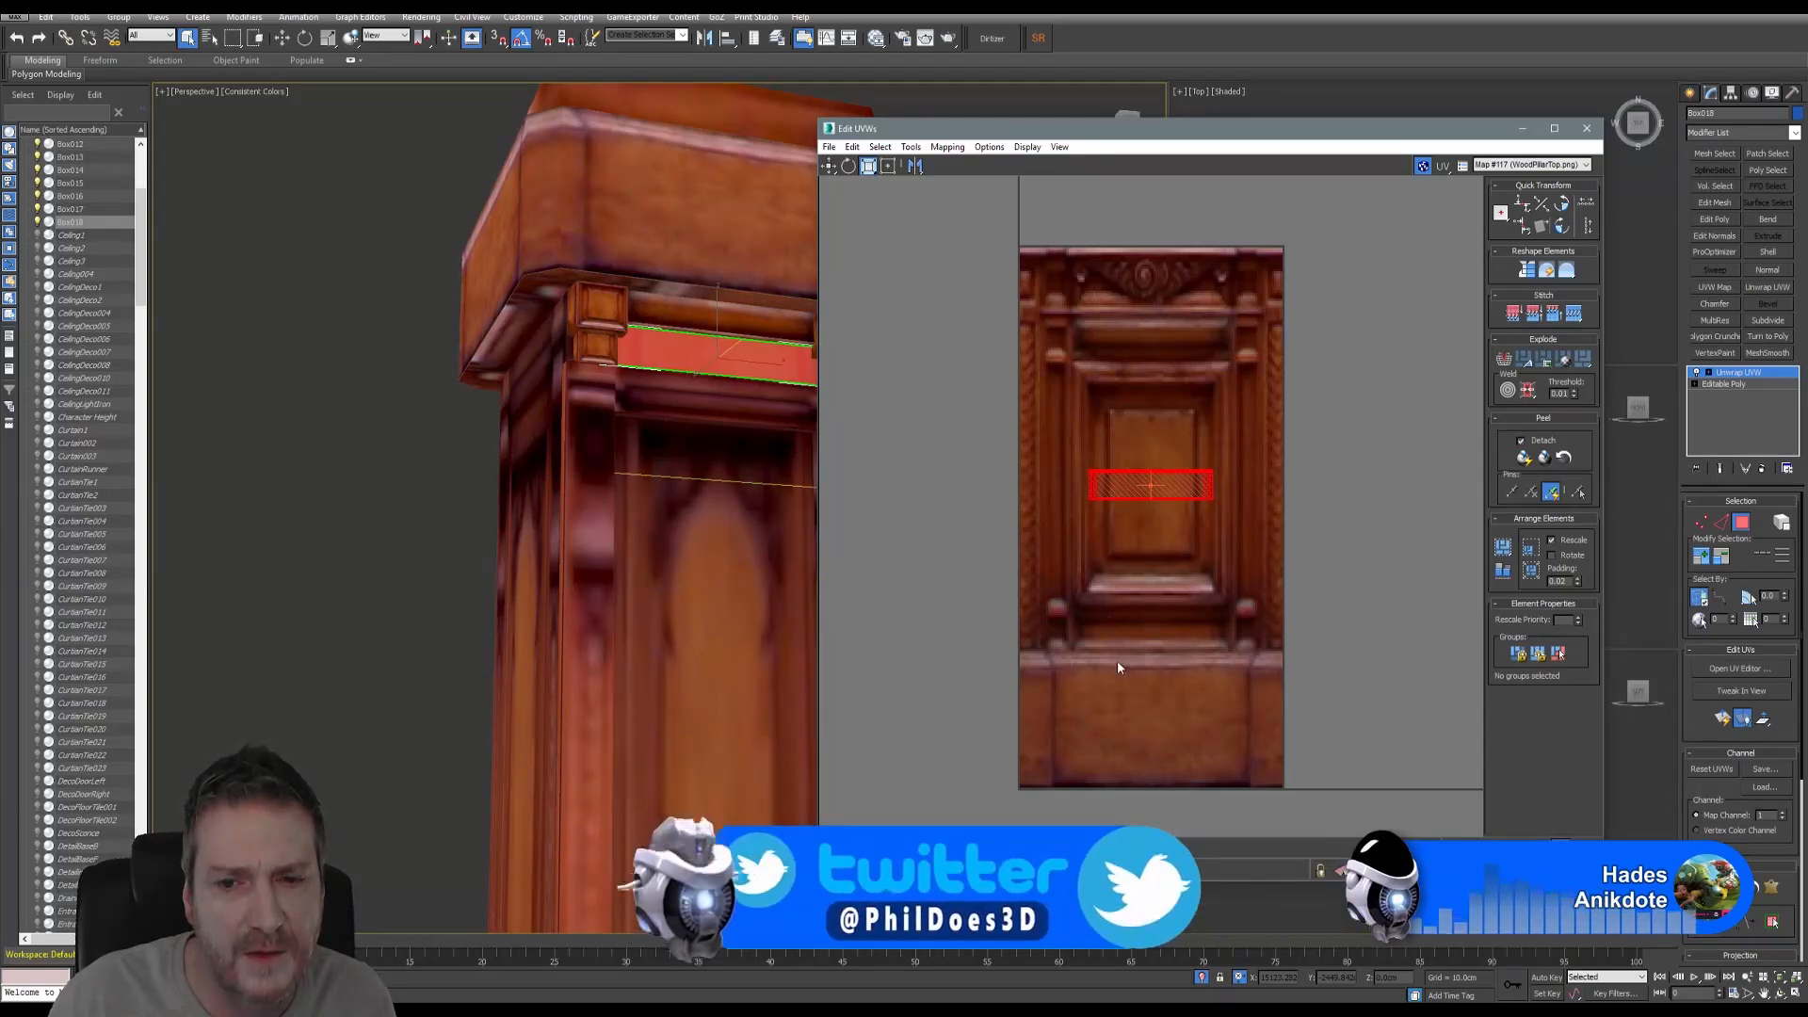
{"action": "middle_click_drag", "start_coordinate": [1156, 536], "coordinate": [1154, 457]}
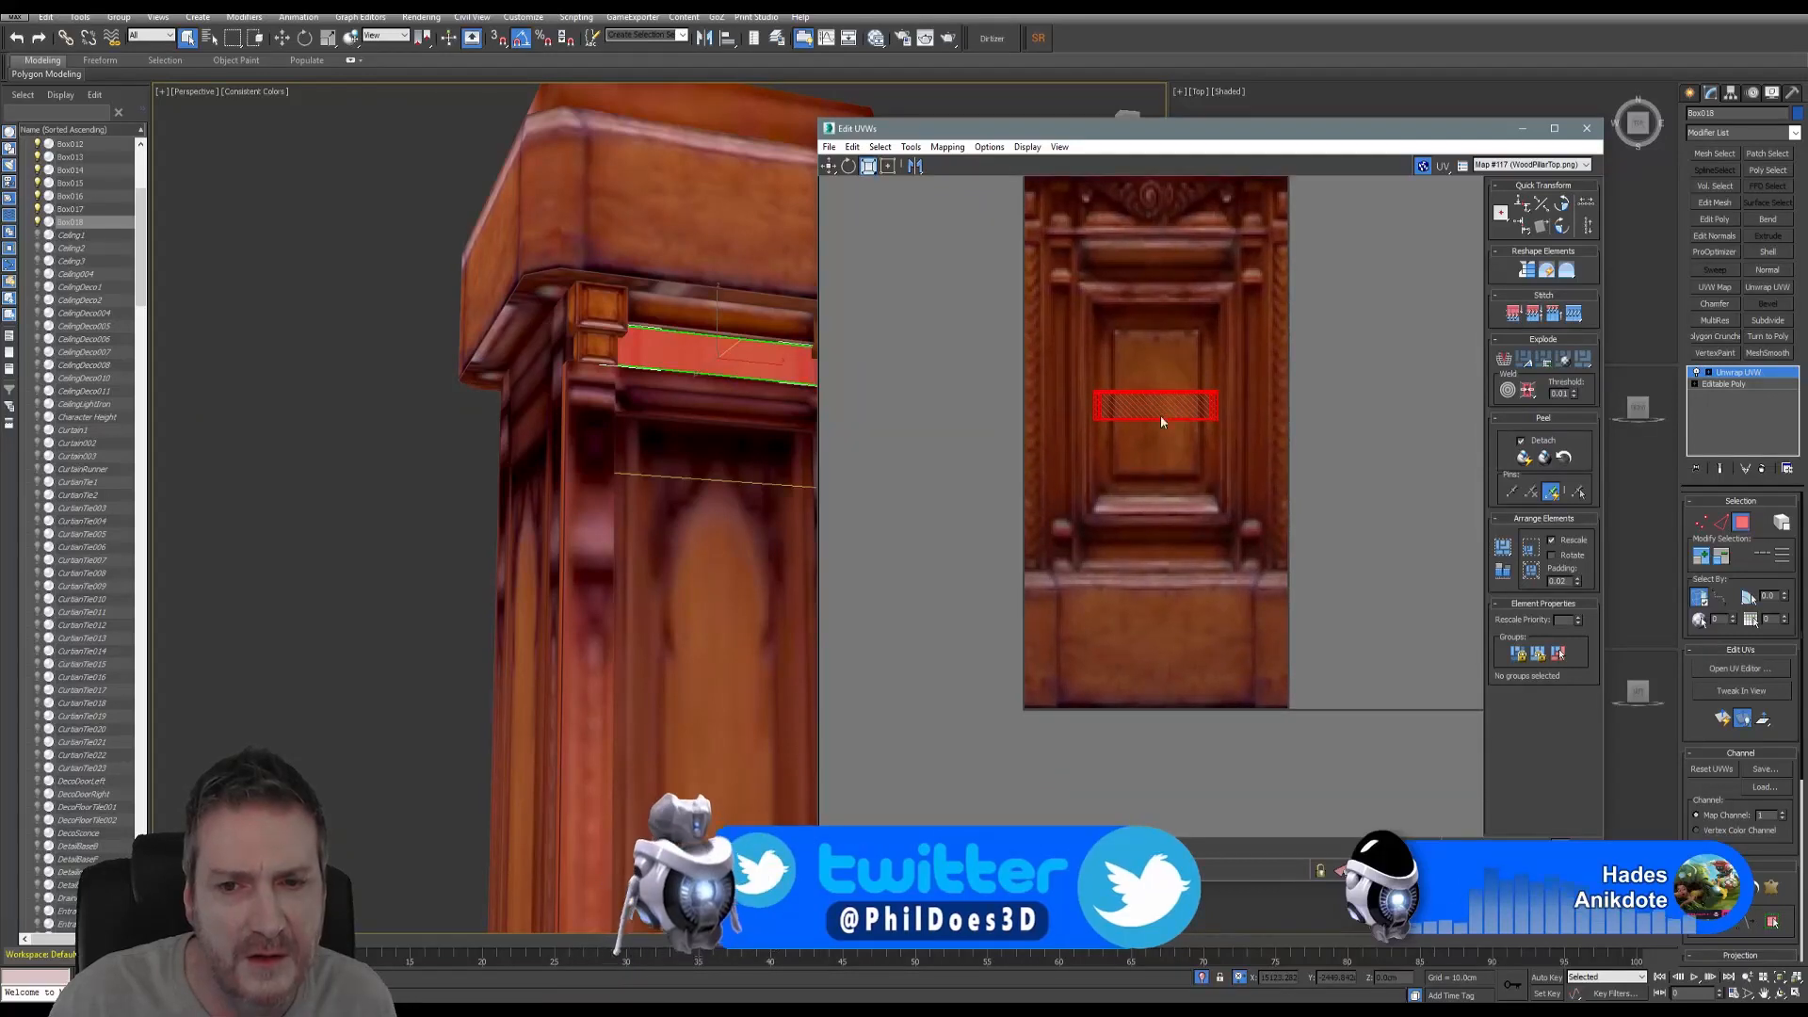
- Move the thin UV band down onto the texture's lower moulding
{"action": "left_click", "coordinate": [828, 166]}
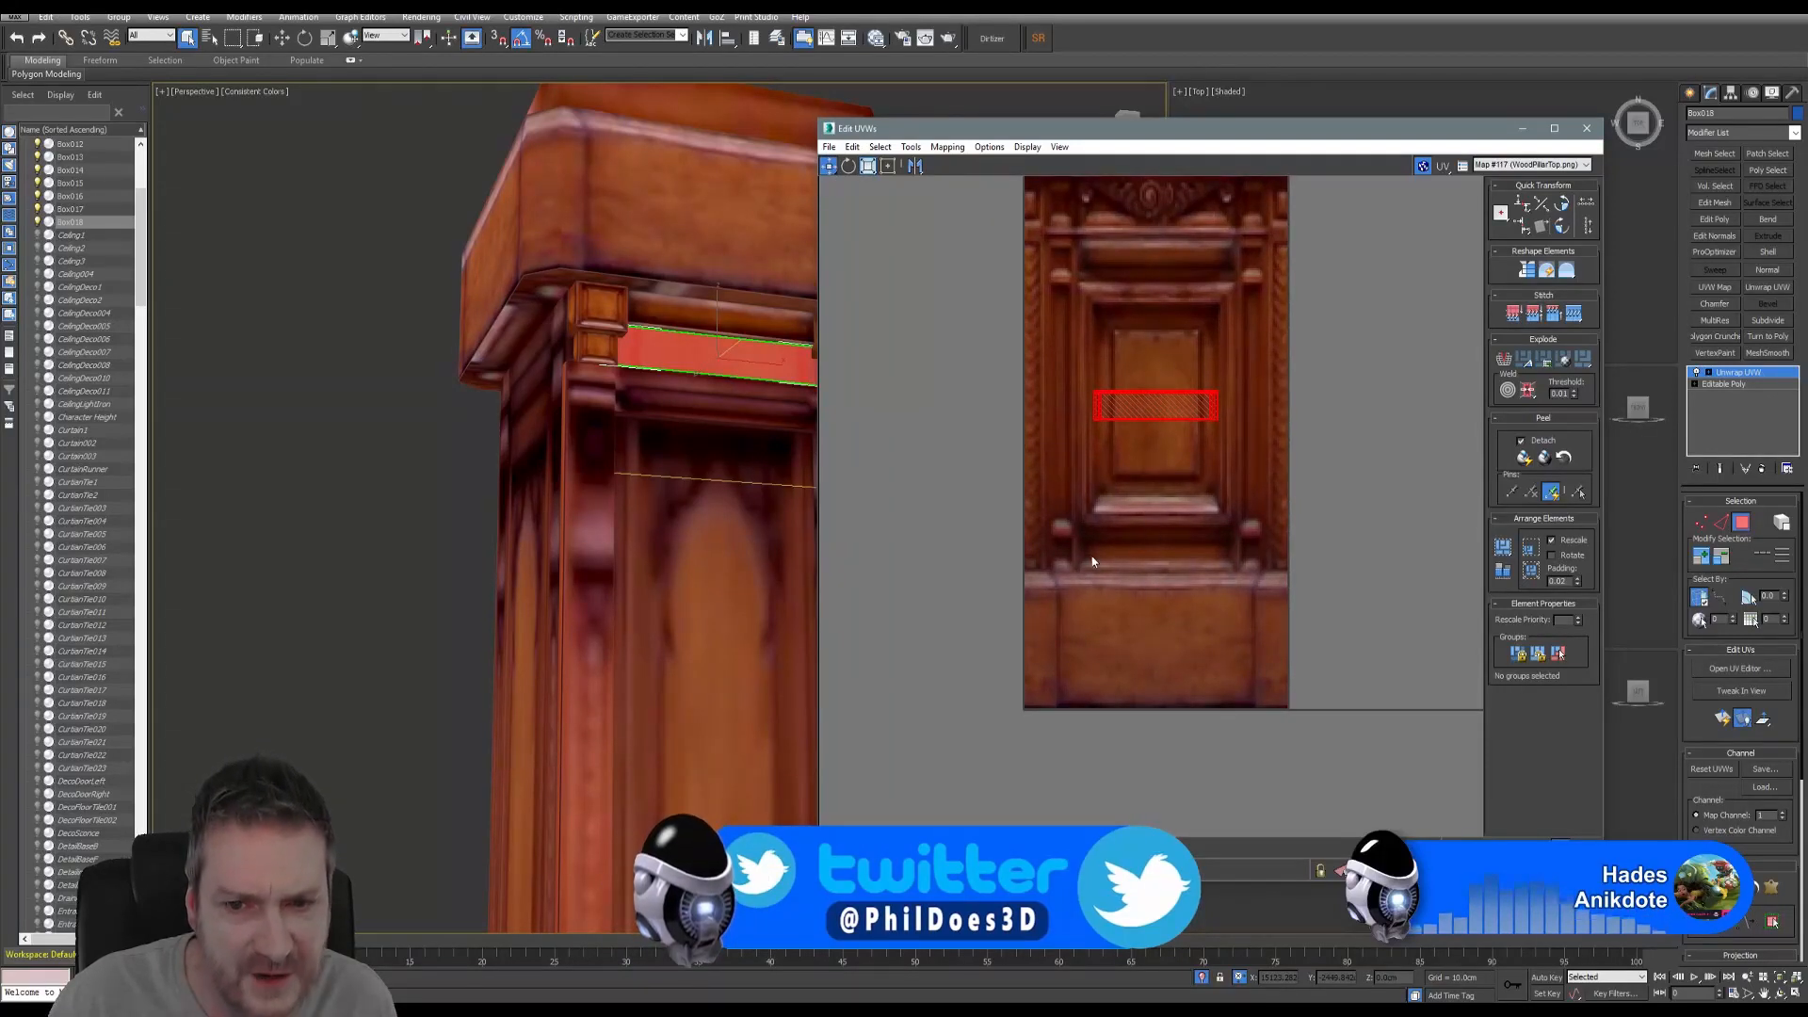
{"action": "left_click_drag", "start_coordinate": [1140, 415], "coordinate": [1141, 554]}
{"action": "scroll", "coordinate": [1141, 555], "scroll_direction": "up", "scroll_amount": 4}
{"action": "scroll", "coordinate": [1141, 560], "scroll_direction": "down", "scroll_amount": 3}
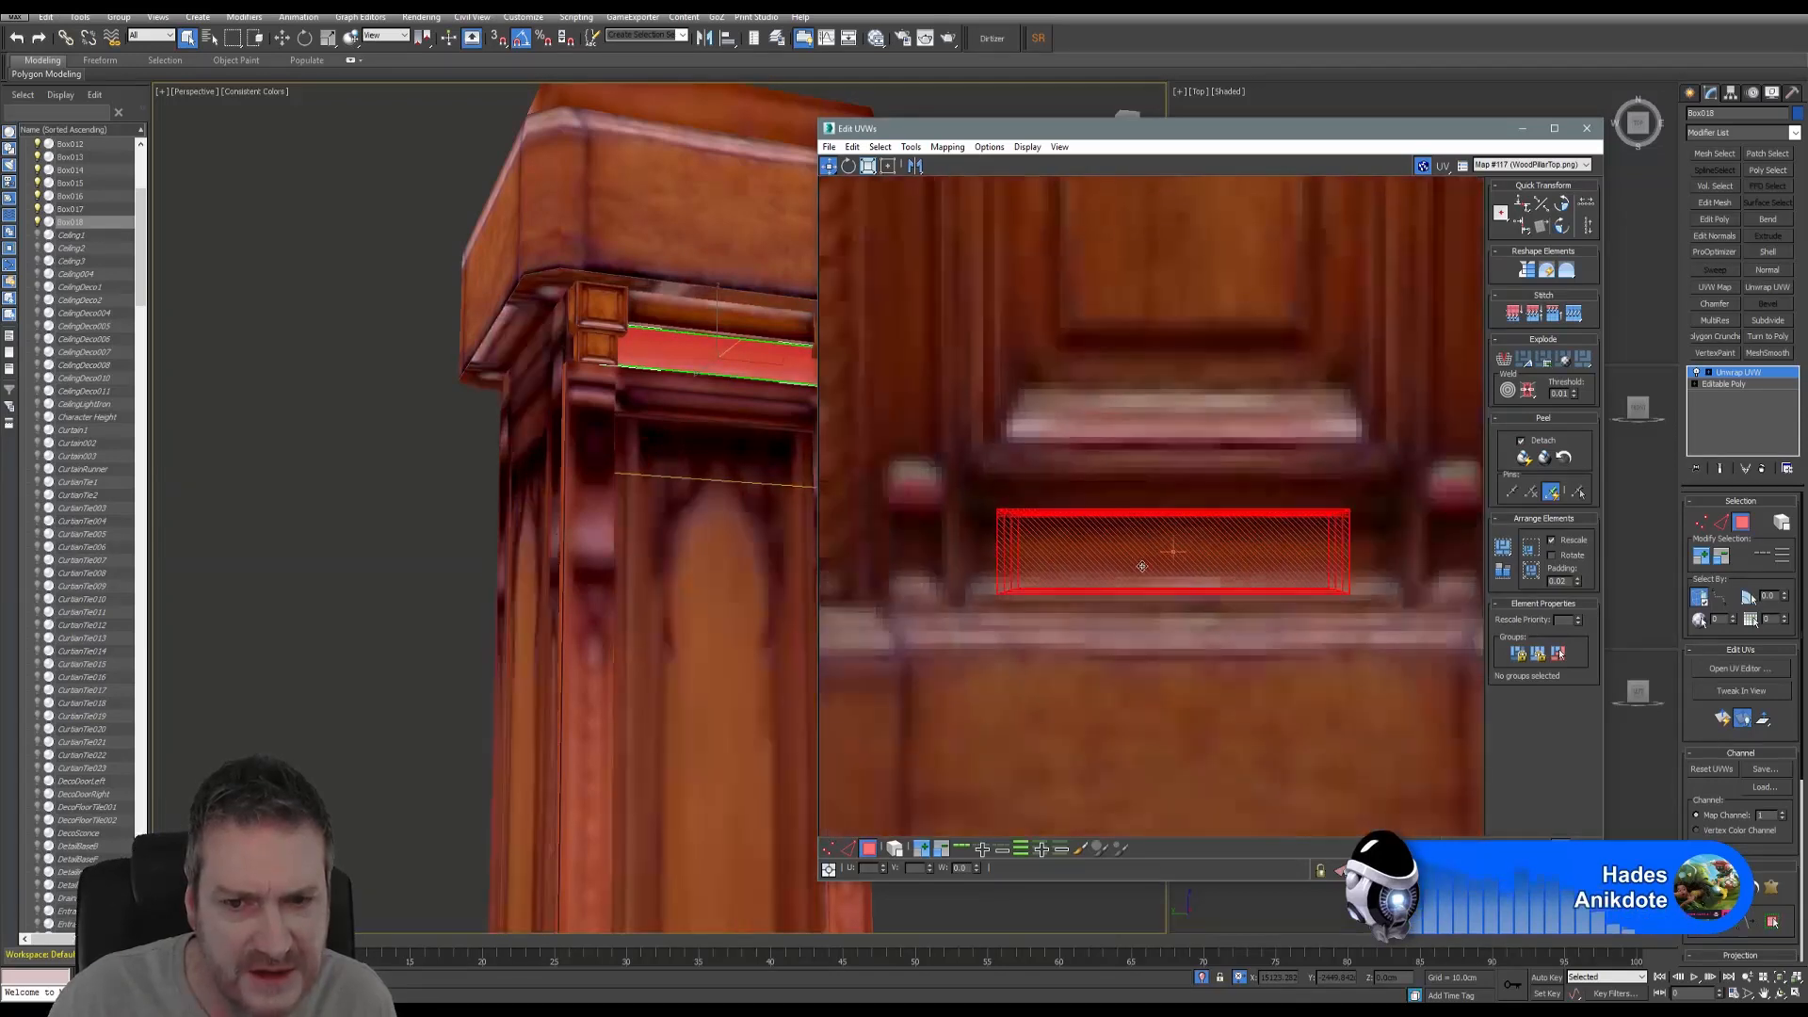
- Widen the UVs to span the lower moulding, deselect, and close the UV editor
{"action": "left_click", "coordinate": [867, 170]}
{"action": "left_click_drag", "start_coordinate": [1068, 529], "coordinate": [1215, 536]}
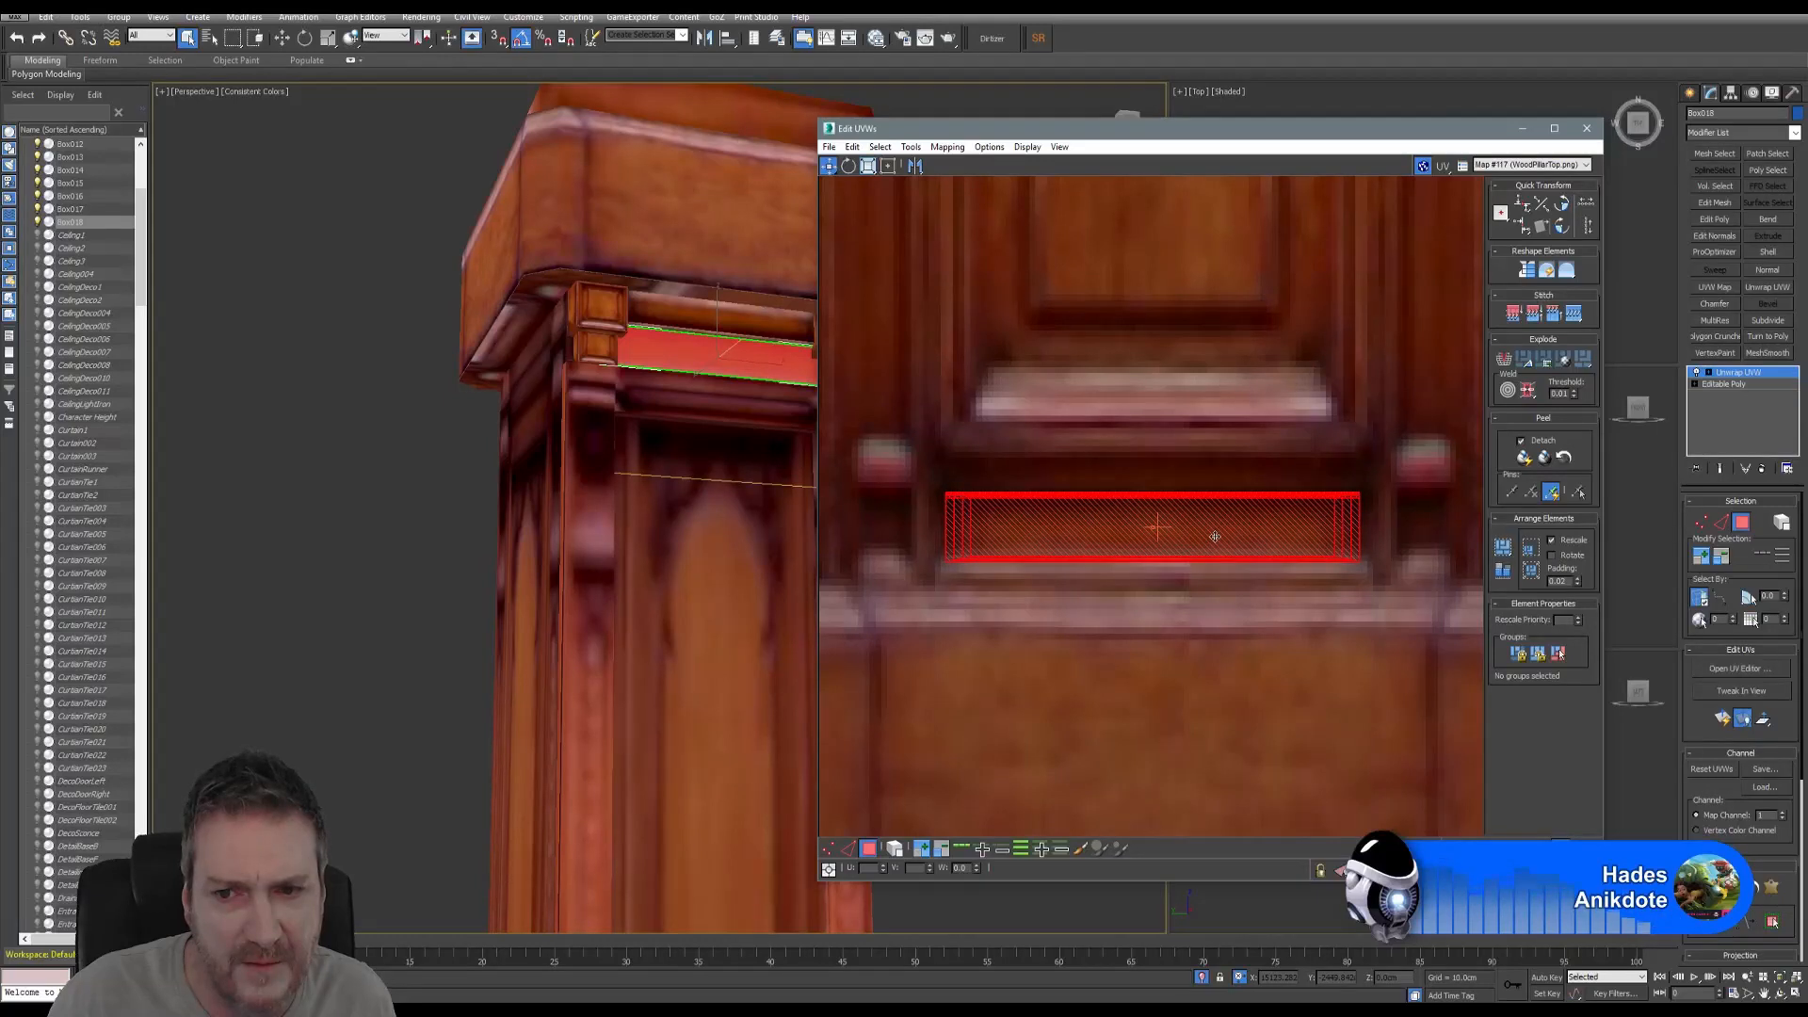
{"action": "left_click", "coordinate": [868, 166]}
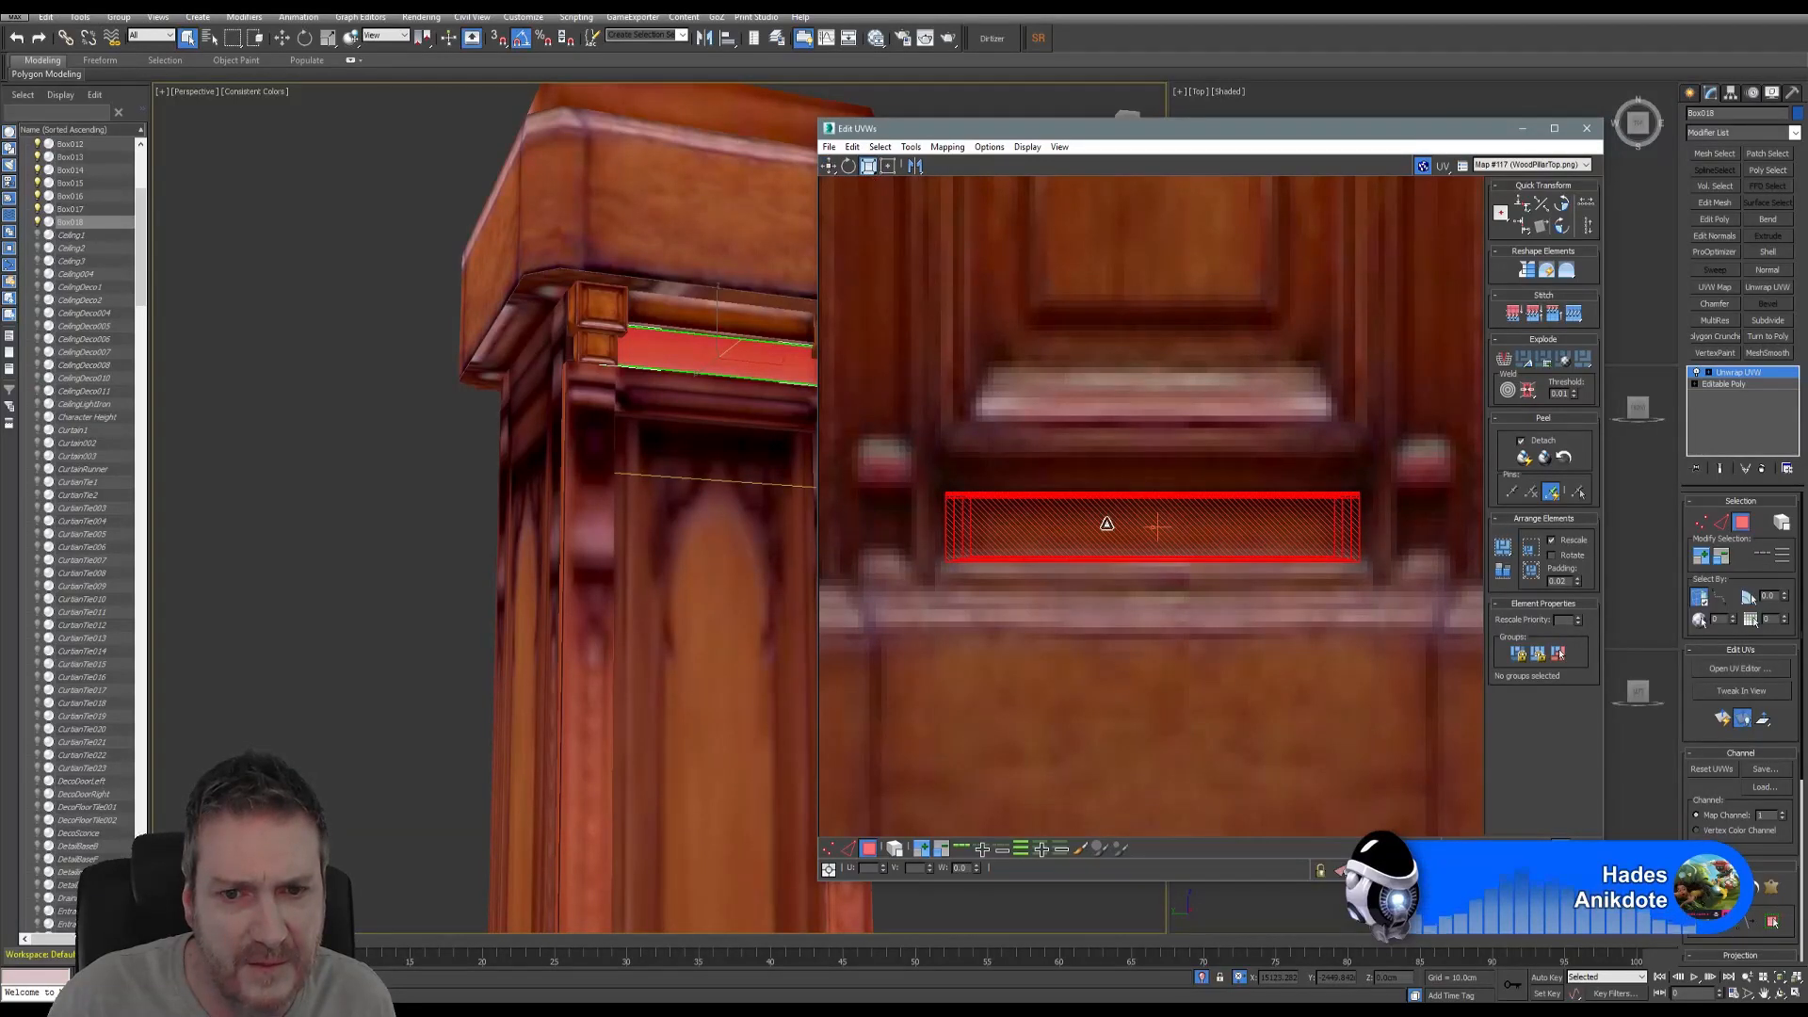
{"action": "left_click_drag", "start_coordinate": [1108, 521], "coordinate": [1097, 518]}
{"action": "left_click", "coordinate": [1047, 396]}
{"action": "middle_click_drag", "start_coordinate": [731, 385], "coordinate": [553, 453]}
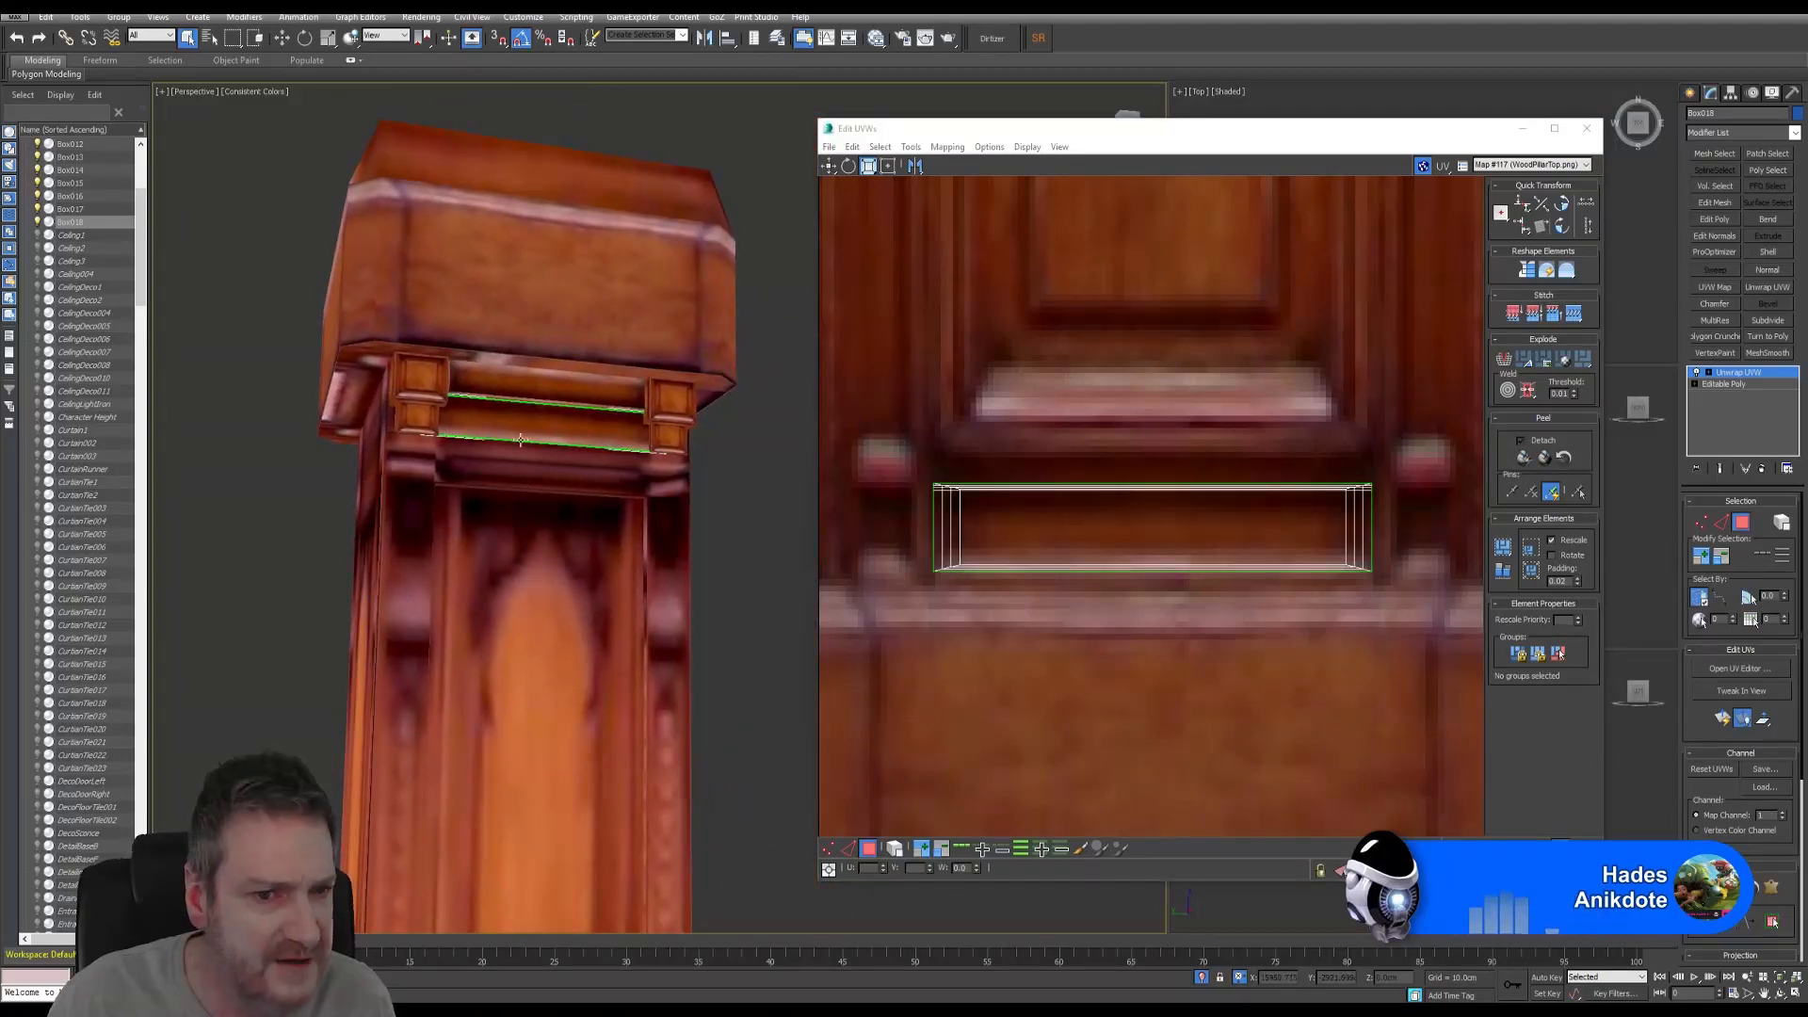
{"action": "left_click", "coordinate": [1587, 128]}
- Turn off the green map-seam display in the Unwrap UVW panel
{"action": "middle_click_drag", "start_coordinate": [705, 479], "coordinate": [749, 490]}
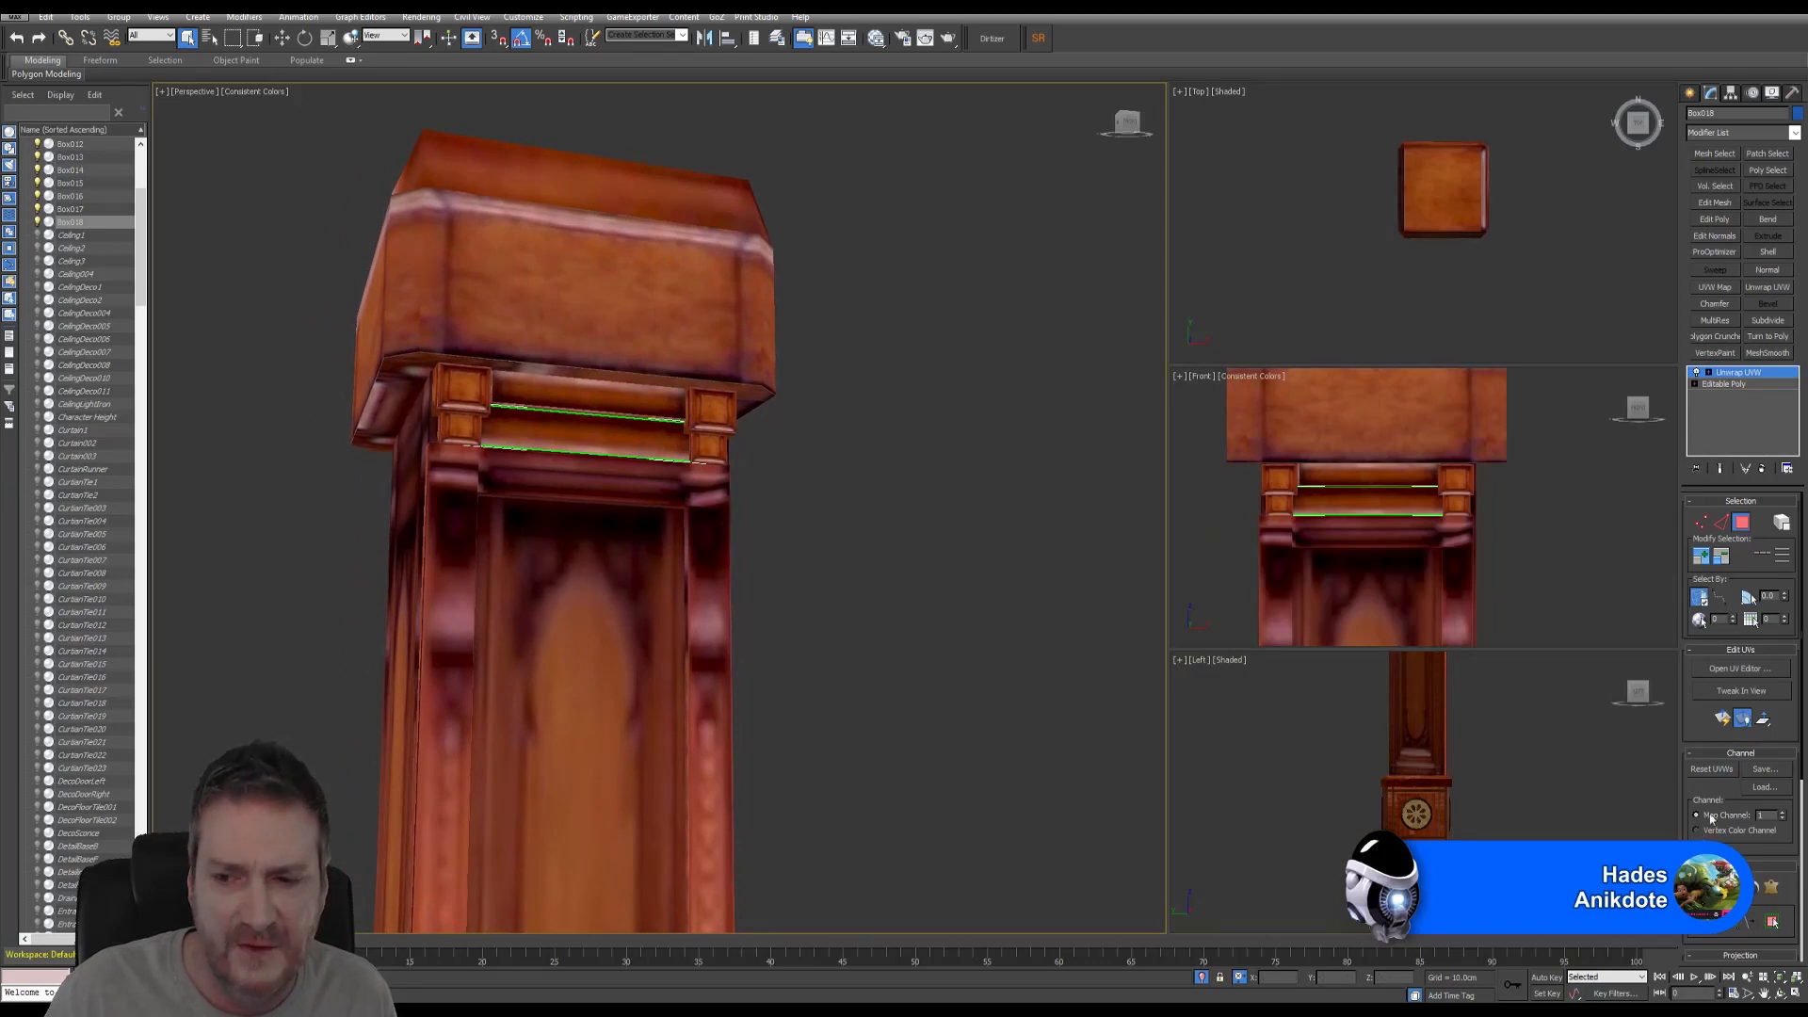
{"action": "scroll", "coordinate": [1713, 628], "scroll_direction": "down", "scroll_amount": 5}
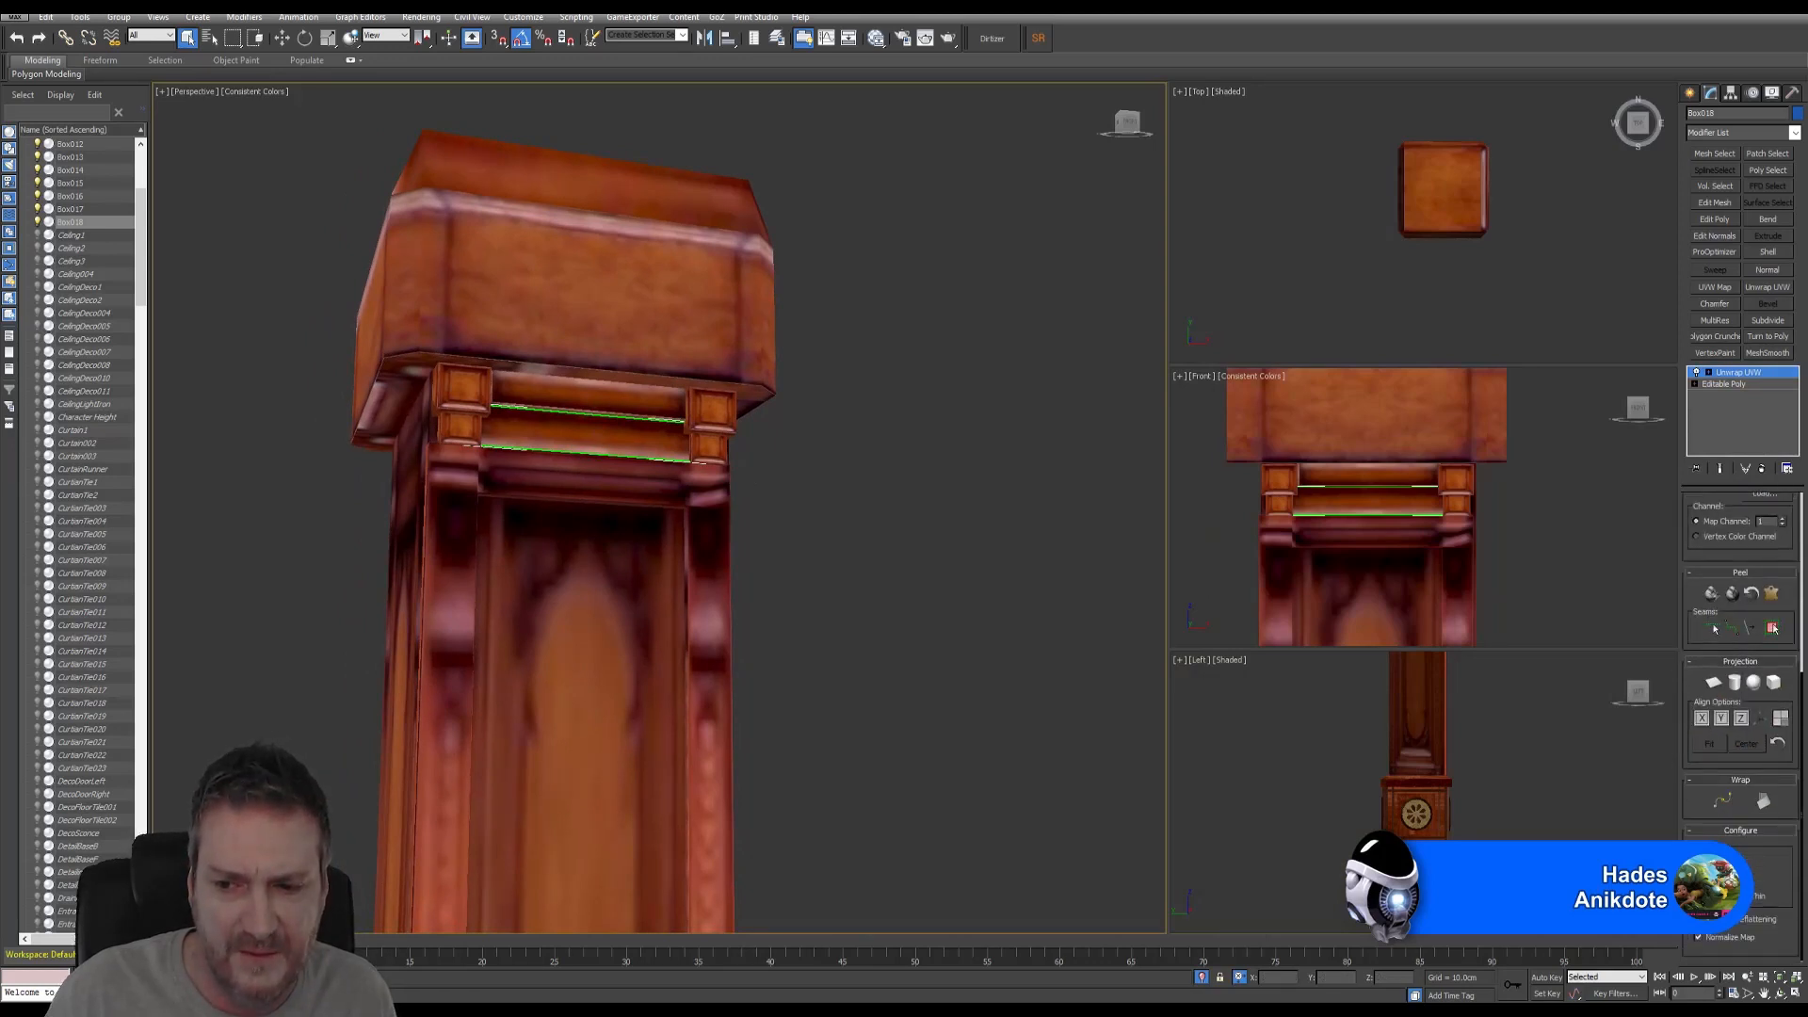
{"action": "left_click", "coordinate": [1698, 862]}
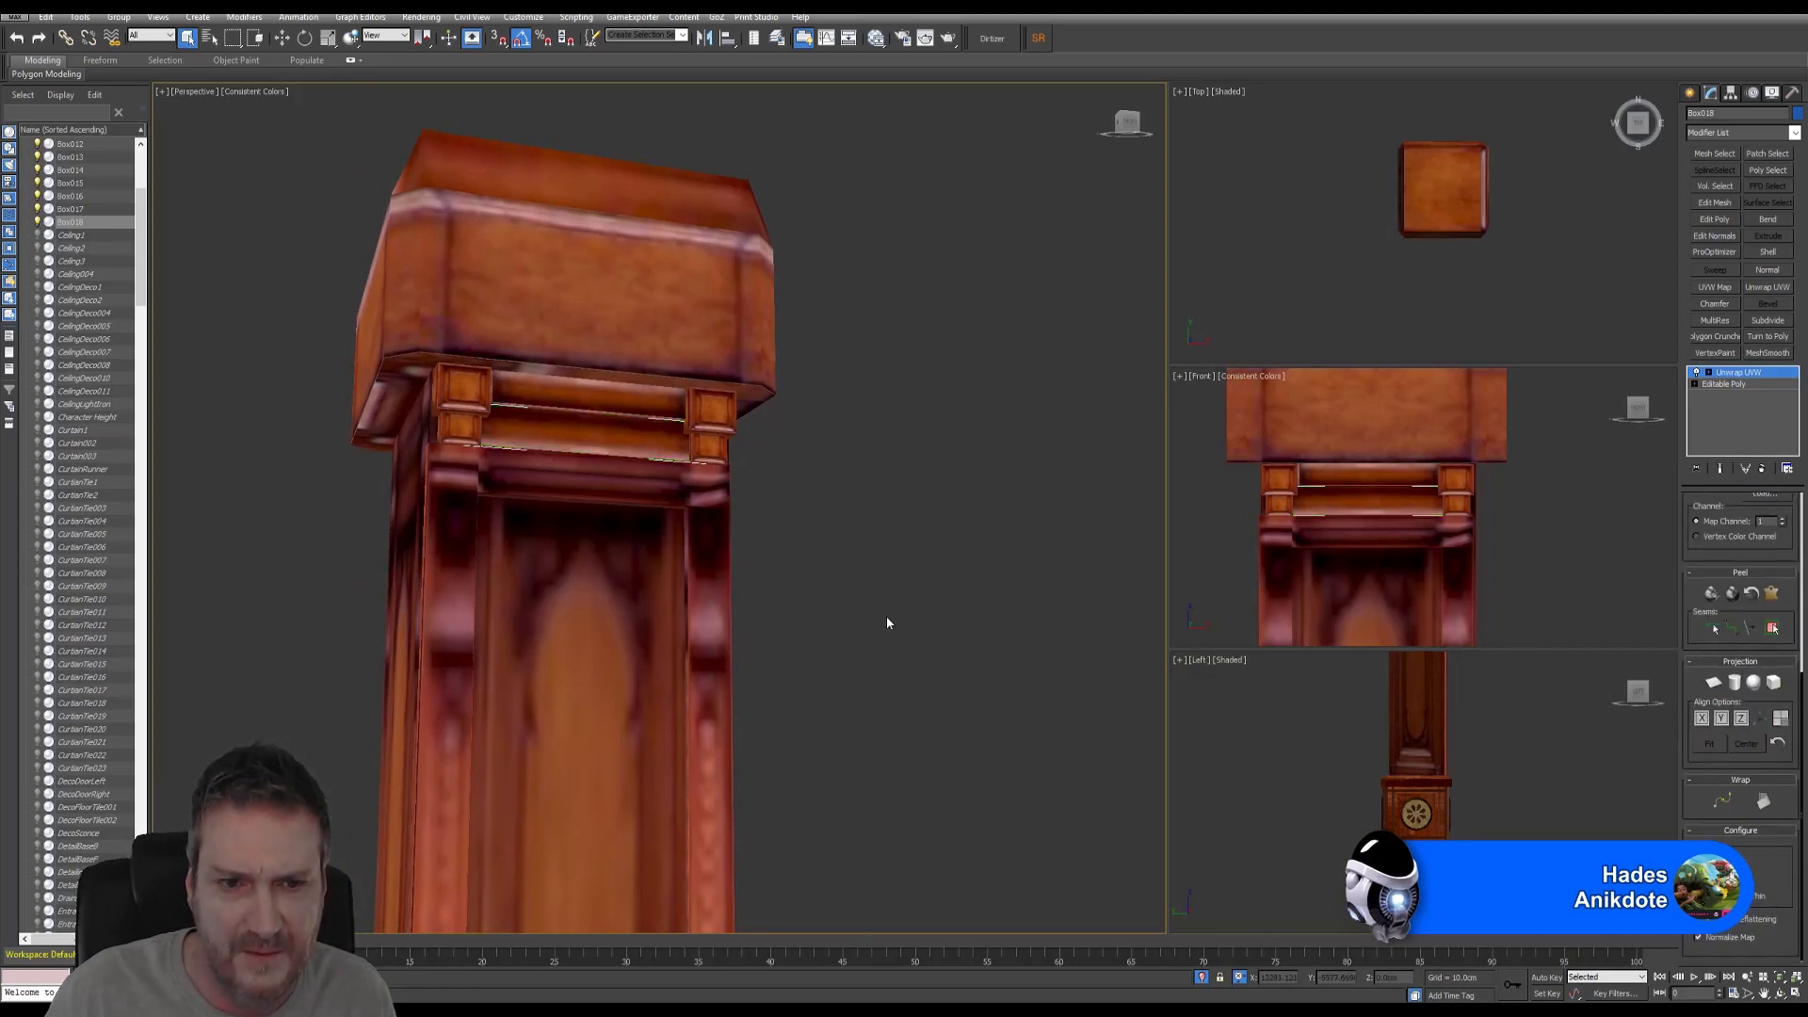
- Orbit the Perspective view around the pillar to inspect the whole textured model
{"action": "left_click", "coordinate": [1780, 996]}
{"action": "left_click_drag", "start_coordinate": [565, 528], "coordinate": [719, 754]}
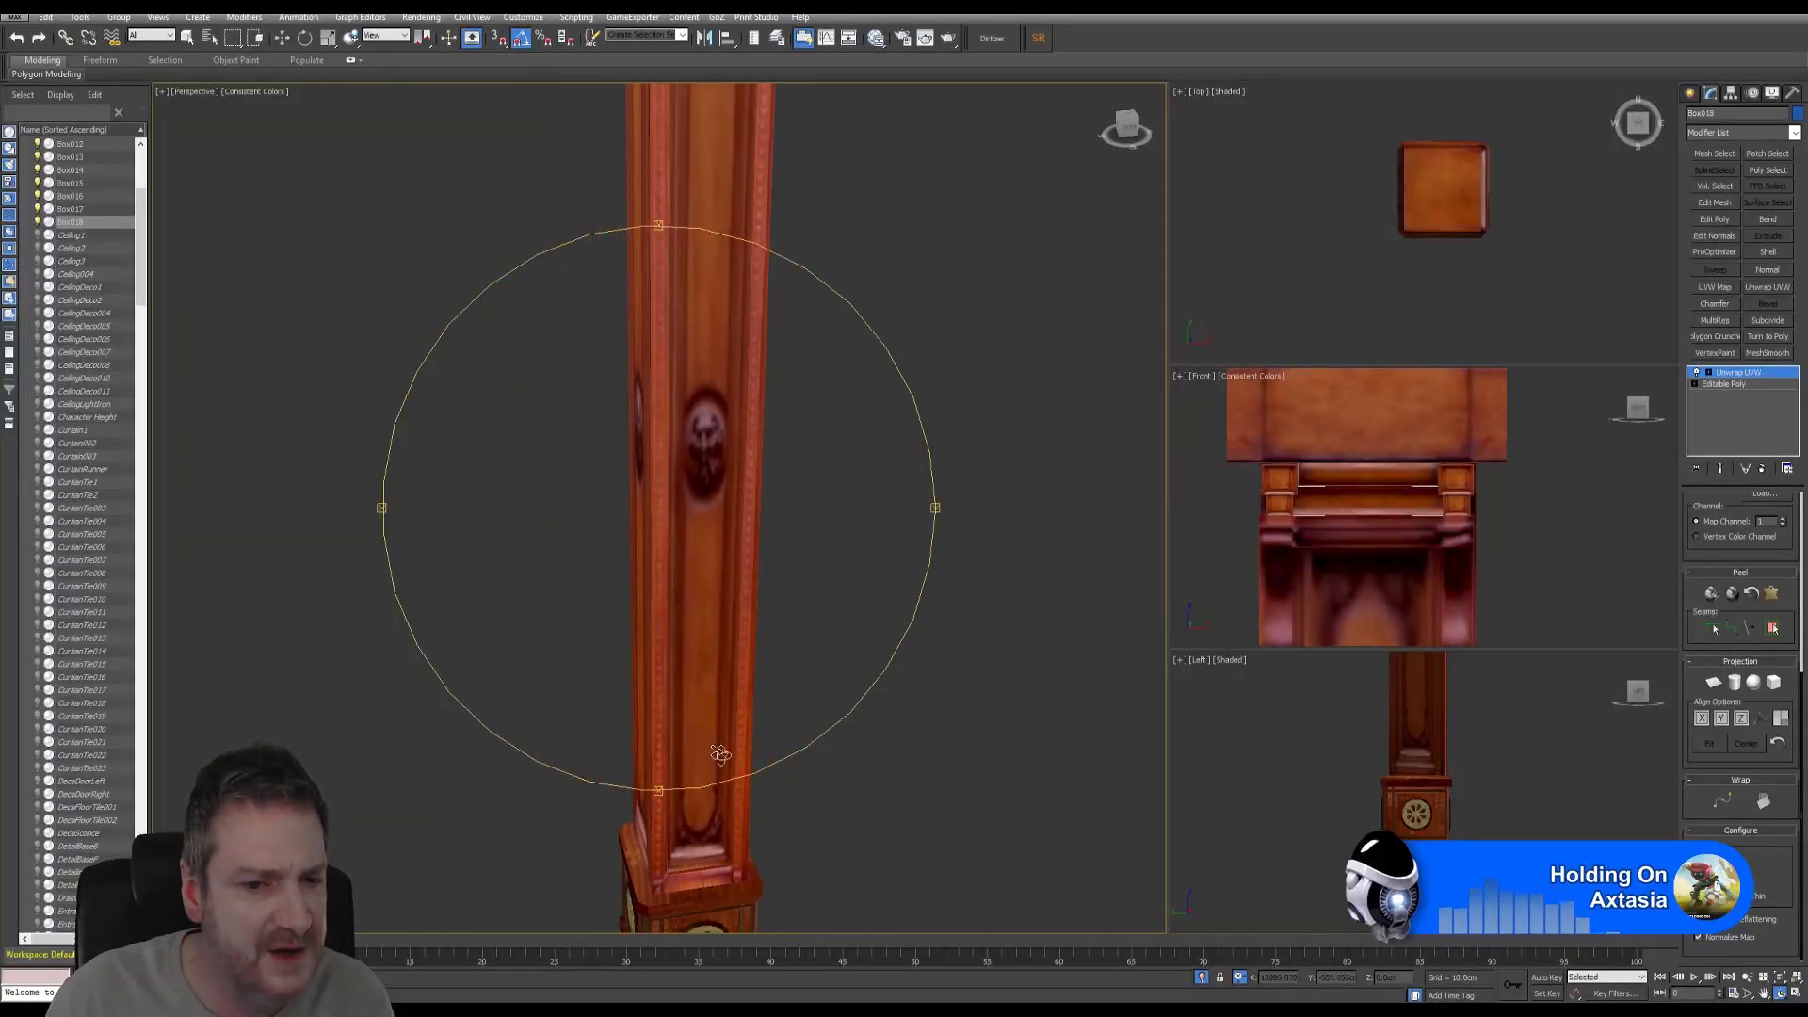
{"action": "left_click_drag", "start_coordinate": [792, 635], "coordinate": [686, 509]}
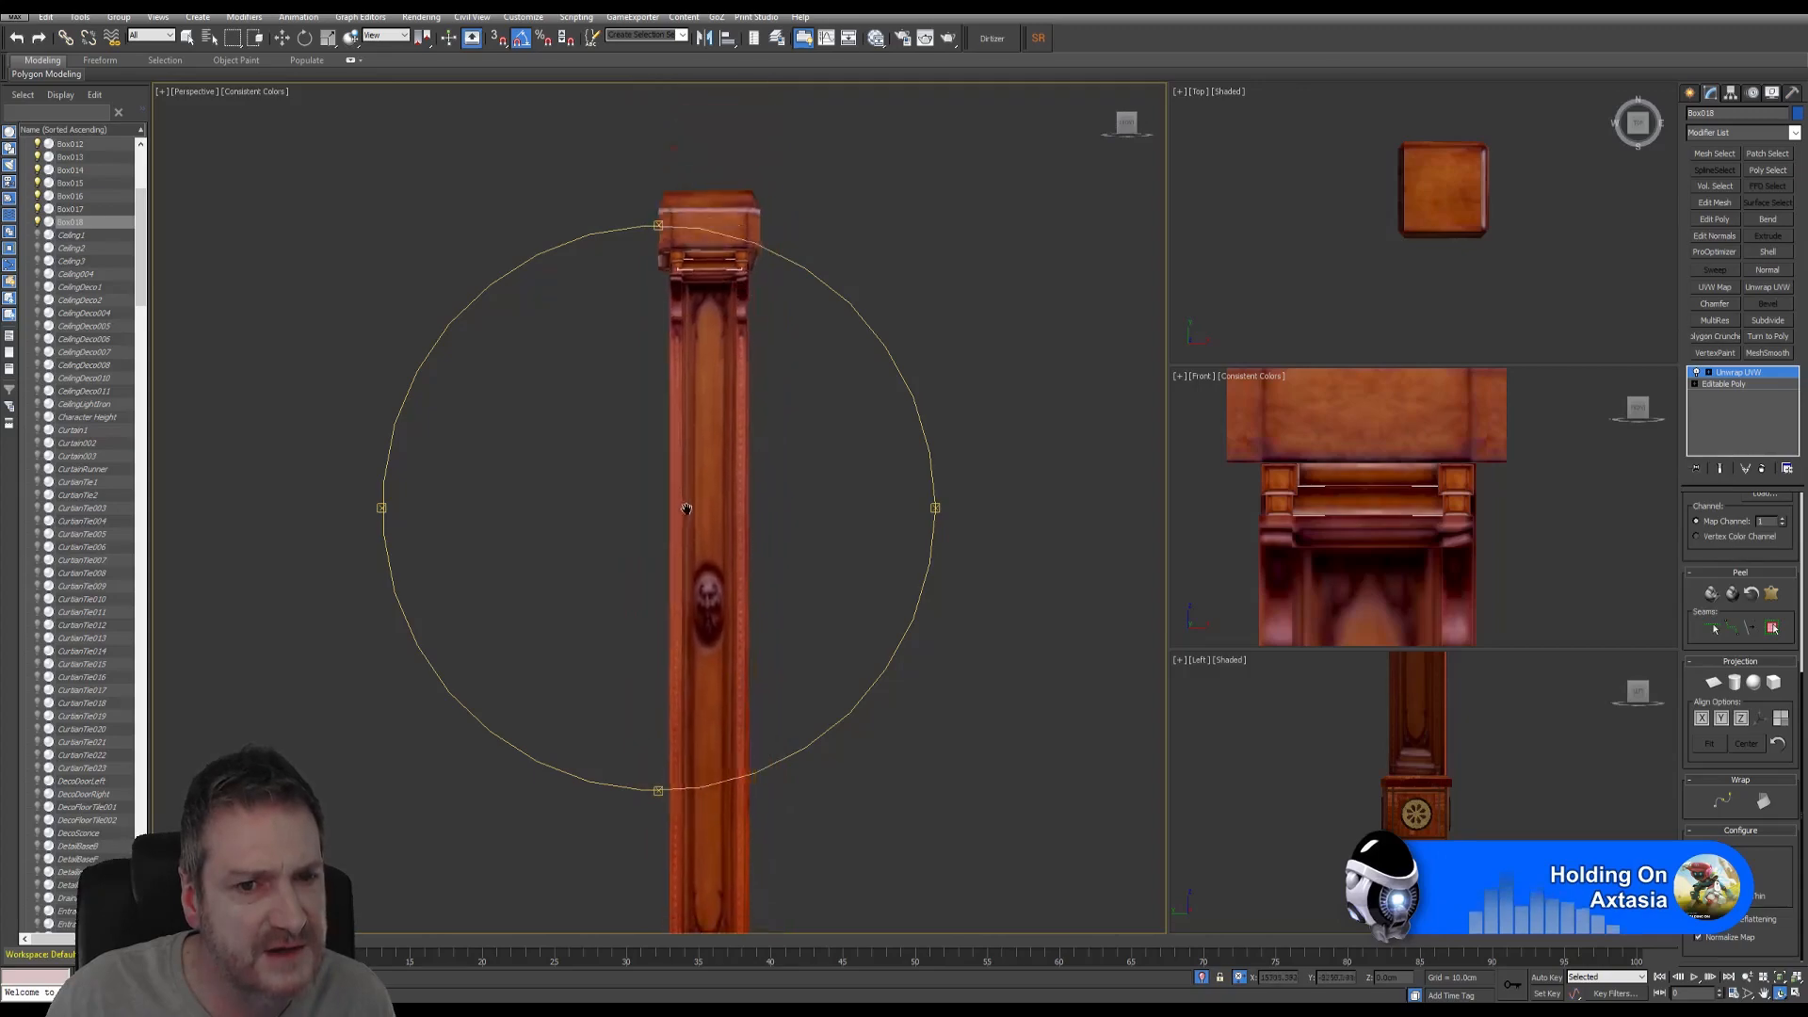